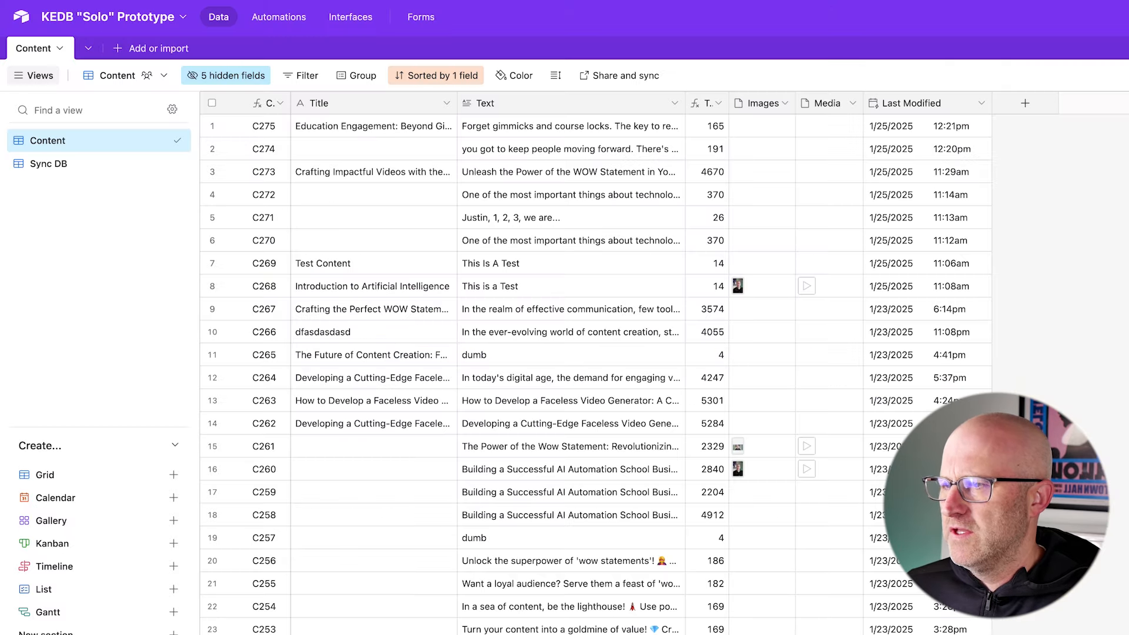
- Look through the Airtable content records and the n8n agent workflow, and open the Text cell of record C274
scroll(568, 412, "down", 15)
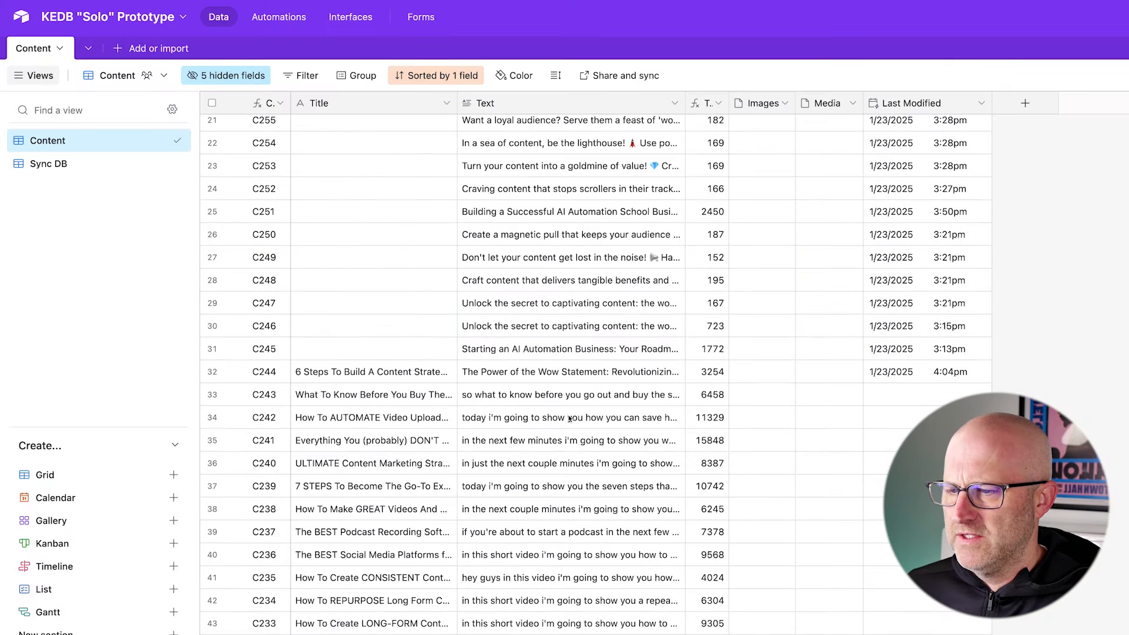
scroll(569, 418, "down", 12)
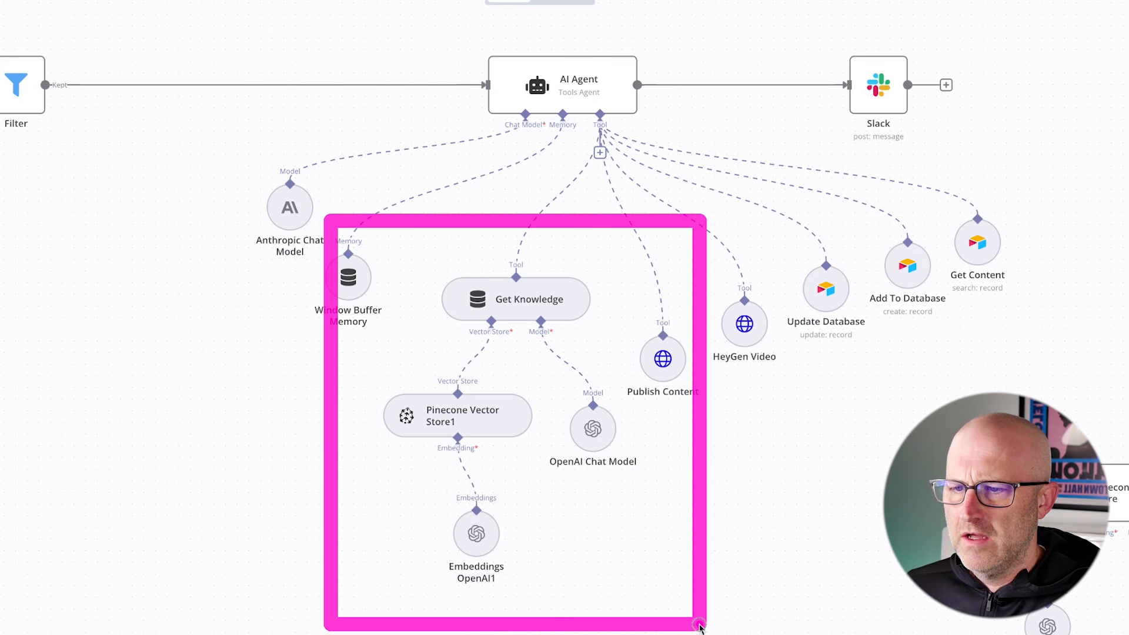
left_click_drag(269, 484, 351, 432)
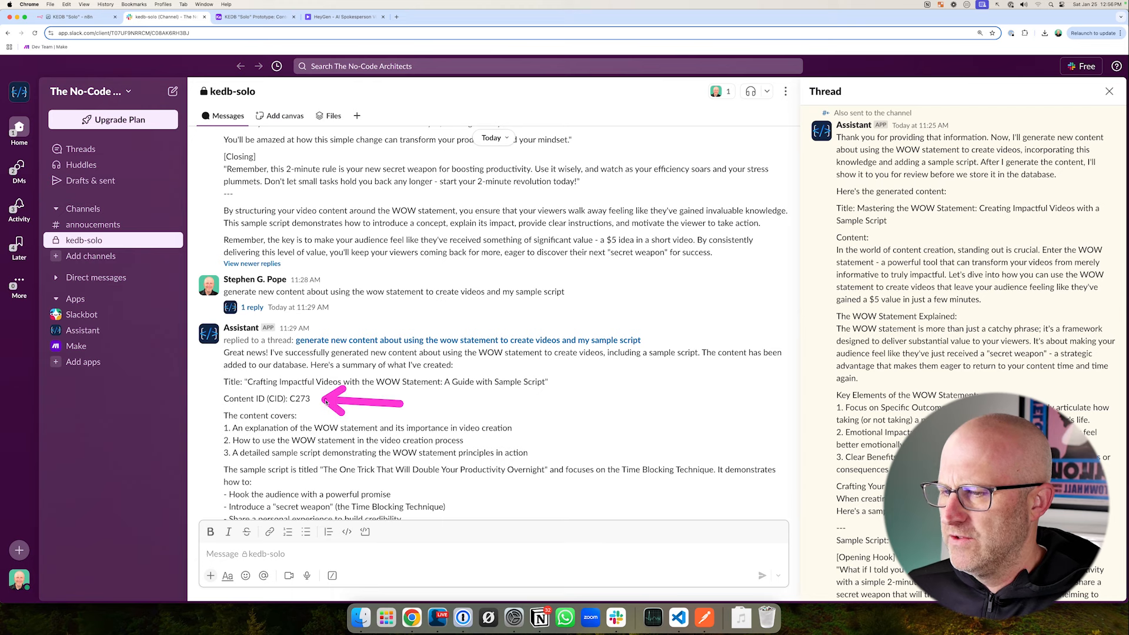
left_click(264, 25)
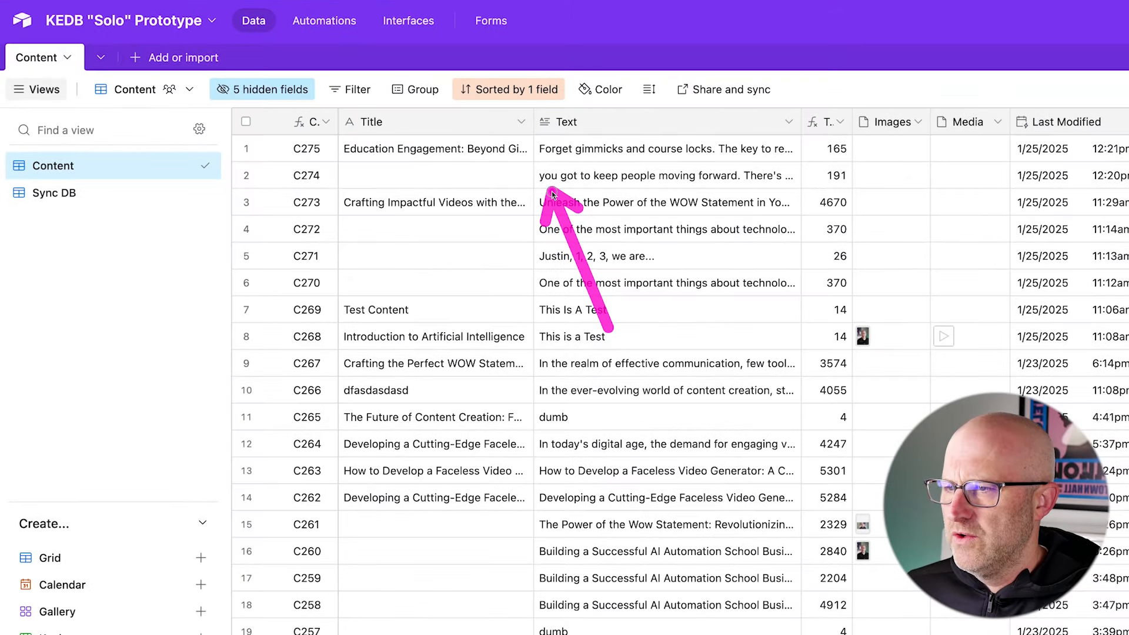
double_click(631, 183)
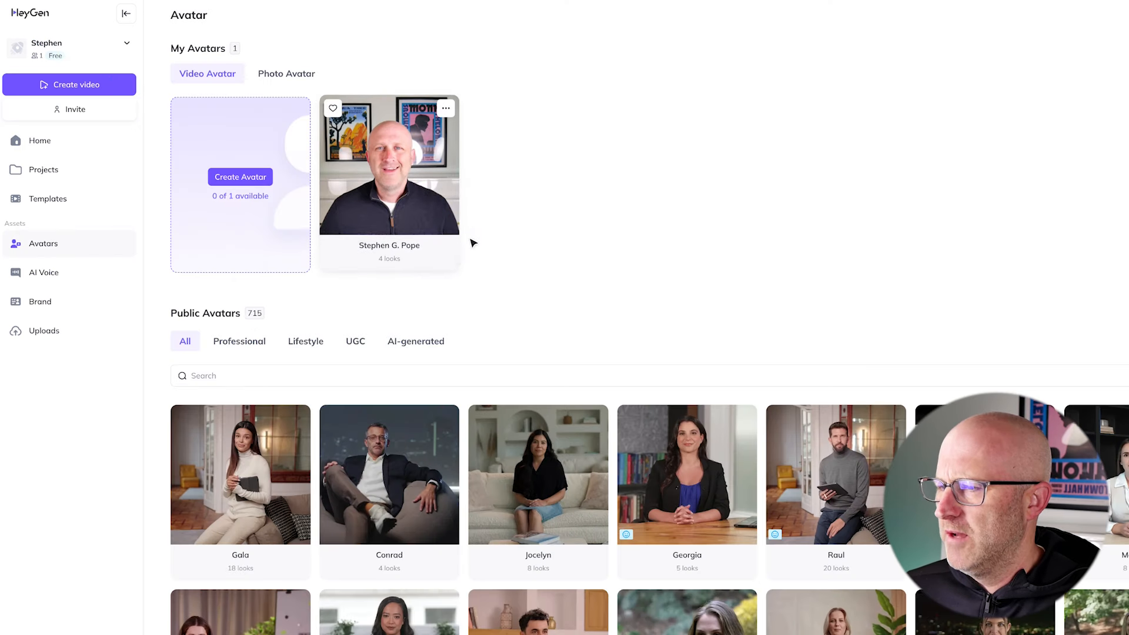
- Review the custom avatar in HeyGen and the Slack requests to convert C274 into a HeyGen video and publish content C268
left_click_drag(294, 78, 540, 304)
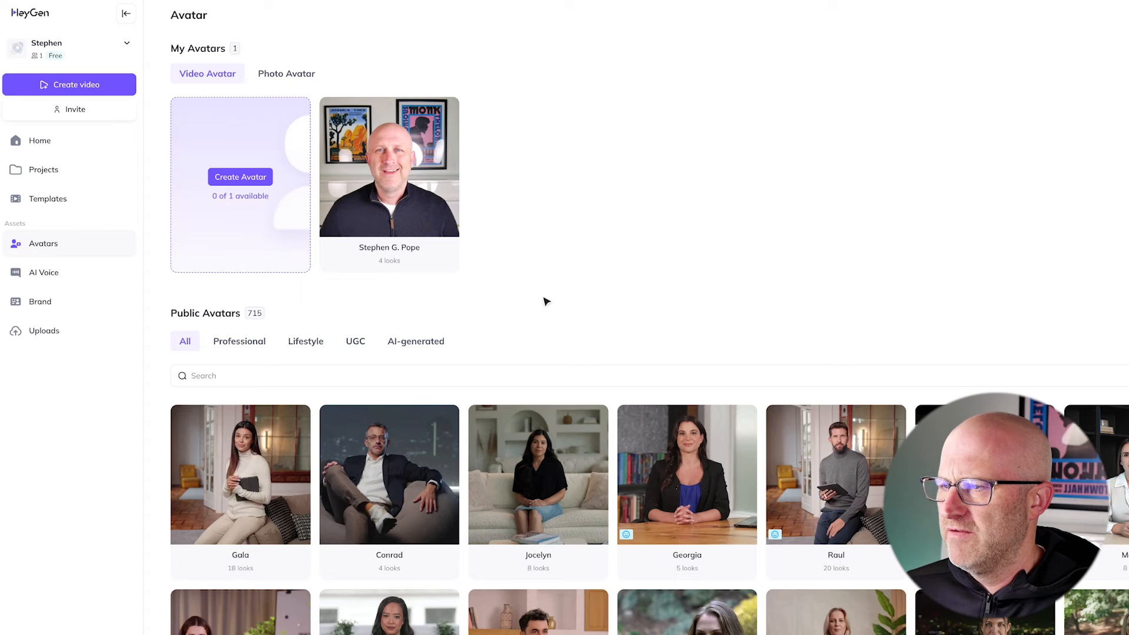
left_click_drag(586, 225, 476, 189)
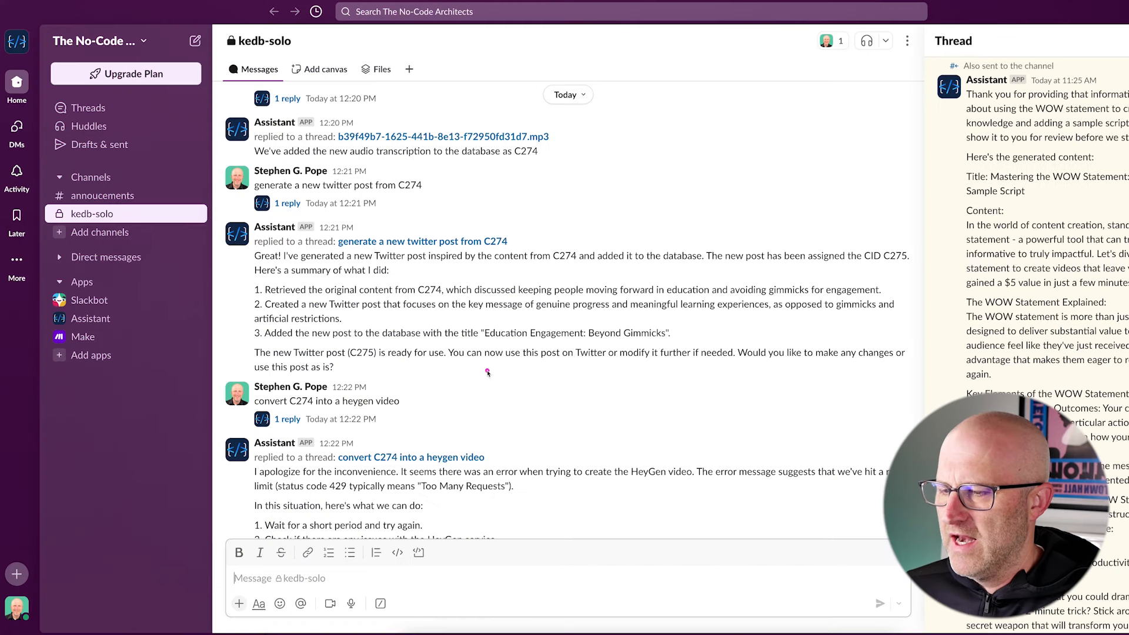
mouse_move(210, 364)
left_mouse_down()
mouse_move(247, 394)
mouse_move(425, 445)
left_mouse_up()
left_click_drag(304, 324, 301, 387)
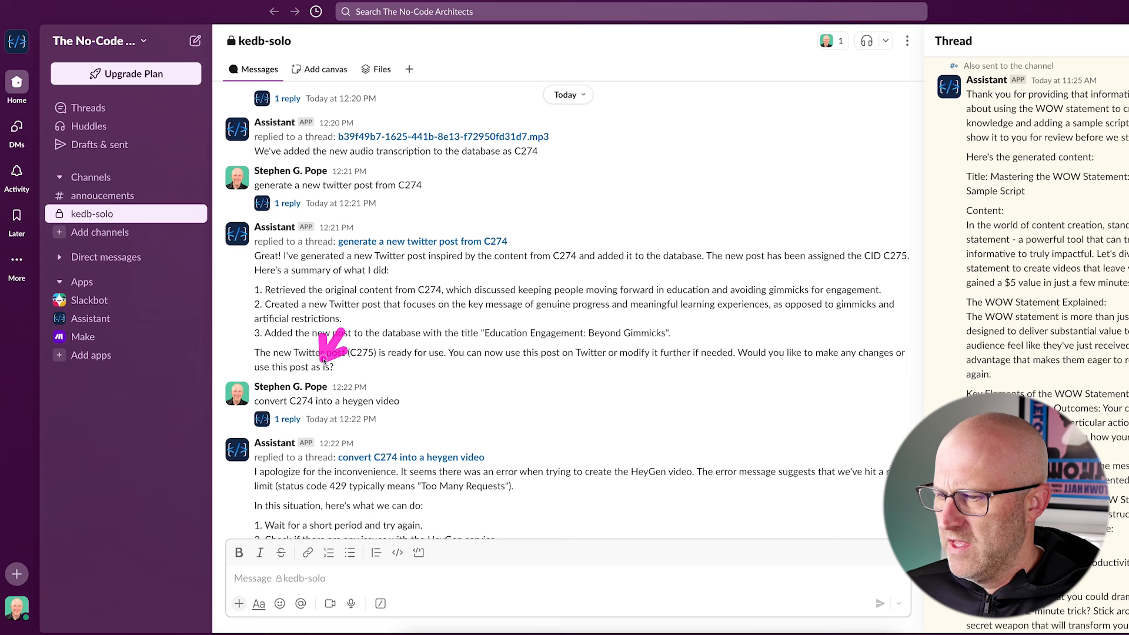
left_click_drag(323, 360, 376, 388)
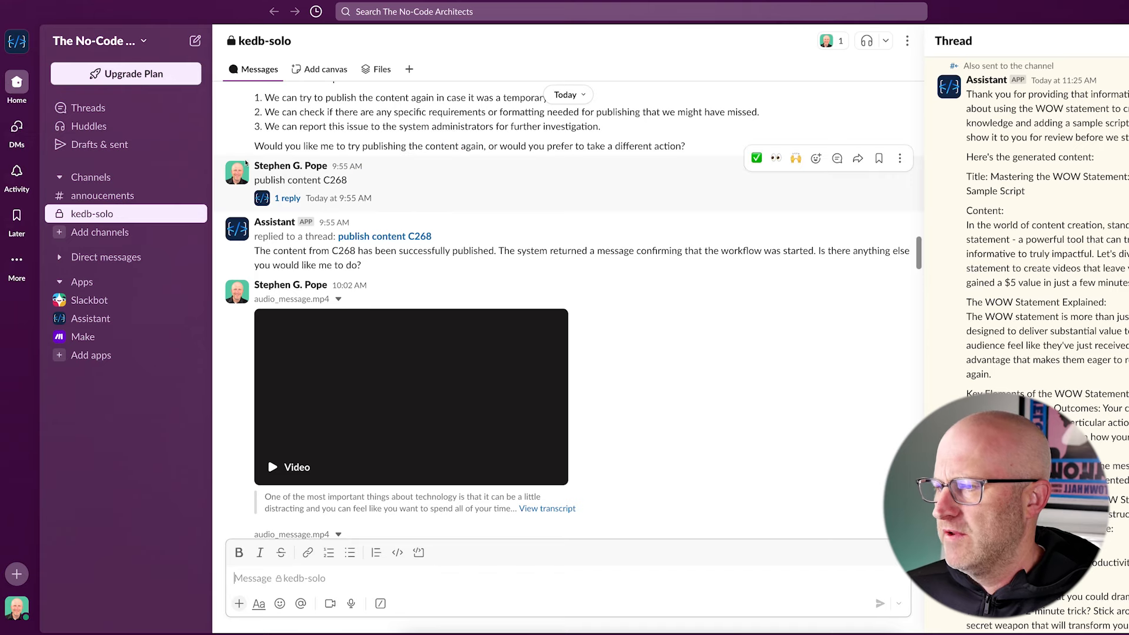
left_click_drag(205, 149, 308, 185)
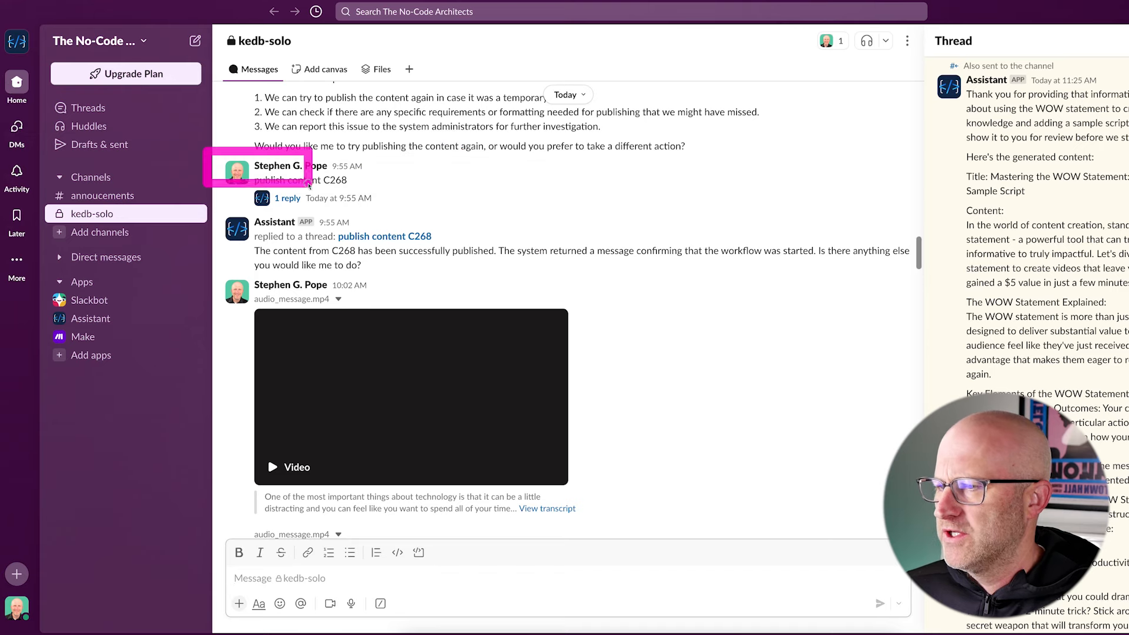
mouse_move(297, 91)
left_mouse_down()
mouse_move(258, 154)
mouse_move(318, 169)
left_mouse_up()
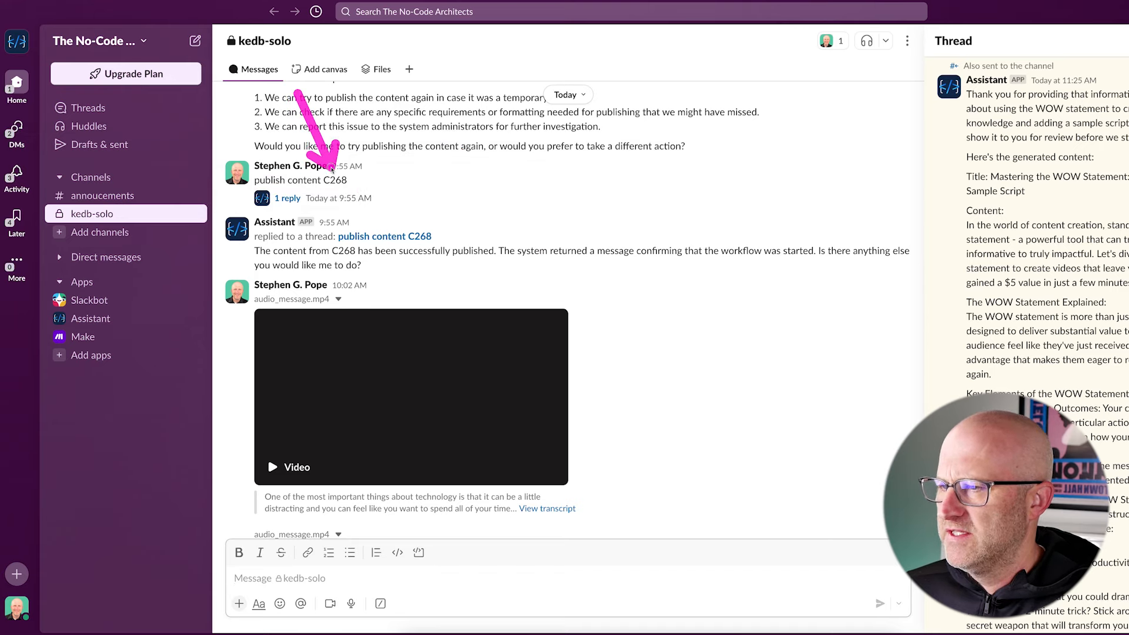
mouse_move(300, 329)
left_mouse_down()
mouse_move(251, 250)
mouse_move(406, 250)
left_mouse_up()
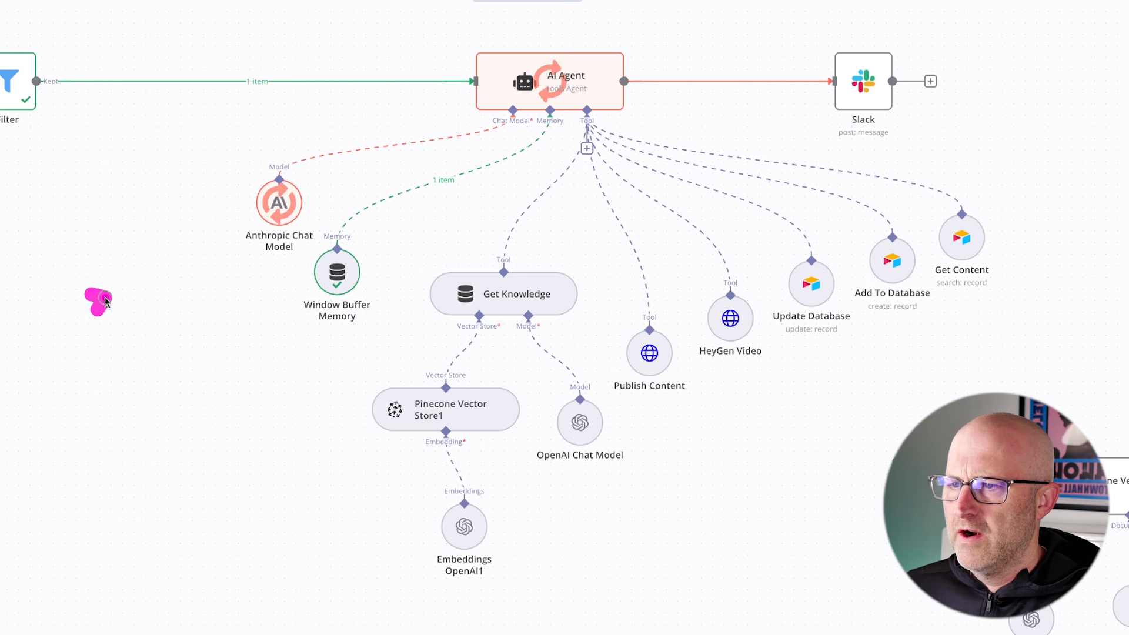
- Follow the AI Agent's run in n8n through its Publish Content tool and check the post on the X profile
left_click_drag(167, 302, 202, 216)
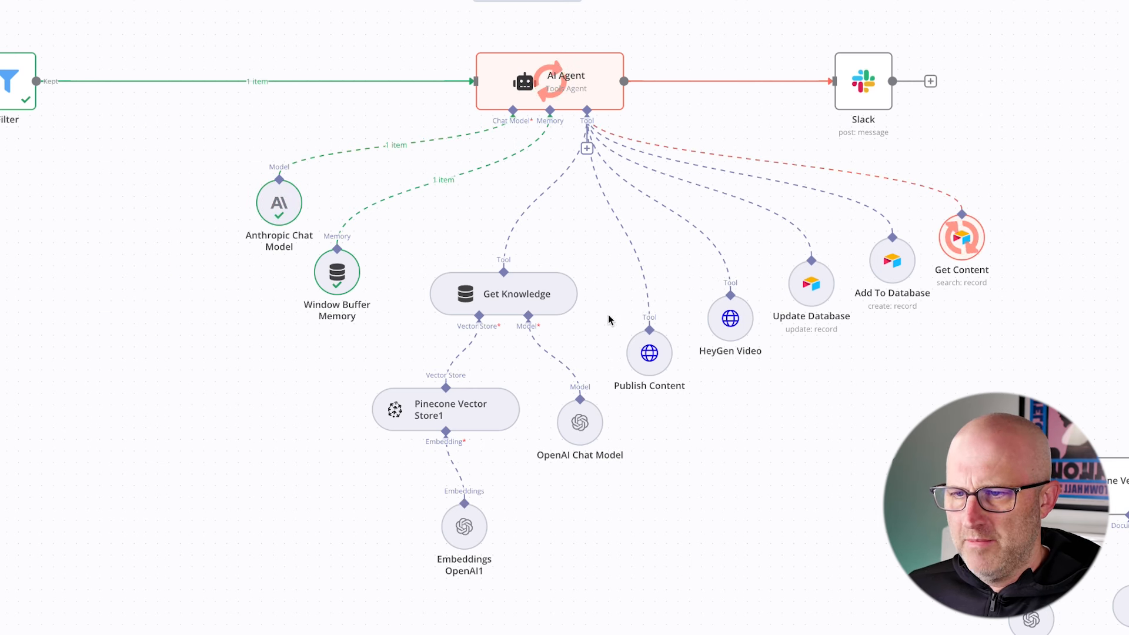
left_click_drag(572, 288, 712, 416)
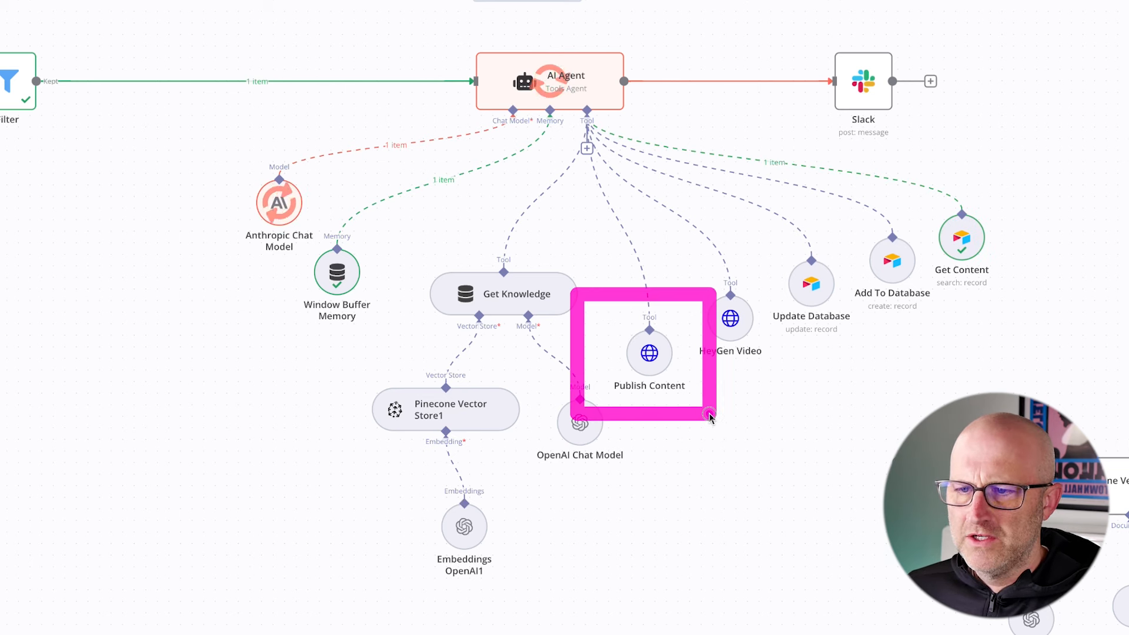
left_click_drag(298, 263, 585, 378)
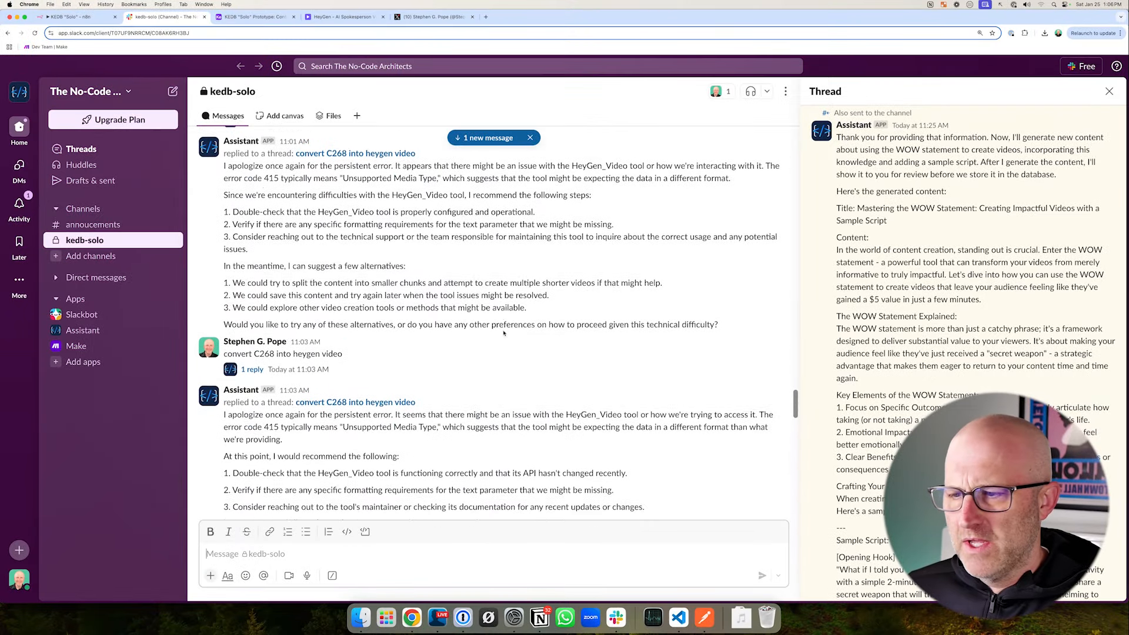
- Look through the kedb-solo channel messages in Slack and browse the content records in Airtable to the end of the table
scroll(503, 333, "down", 20)
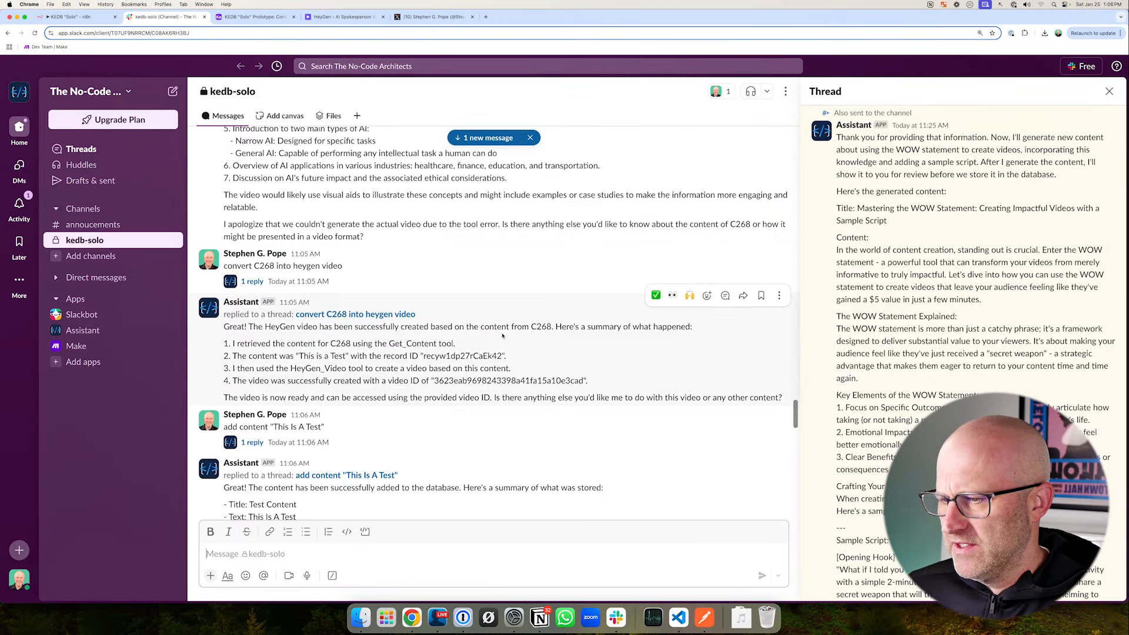
scroll(479, 342, "down", 20)
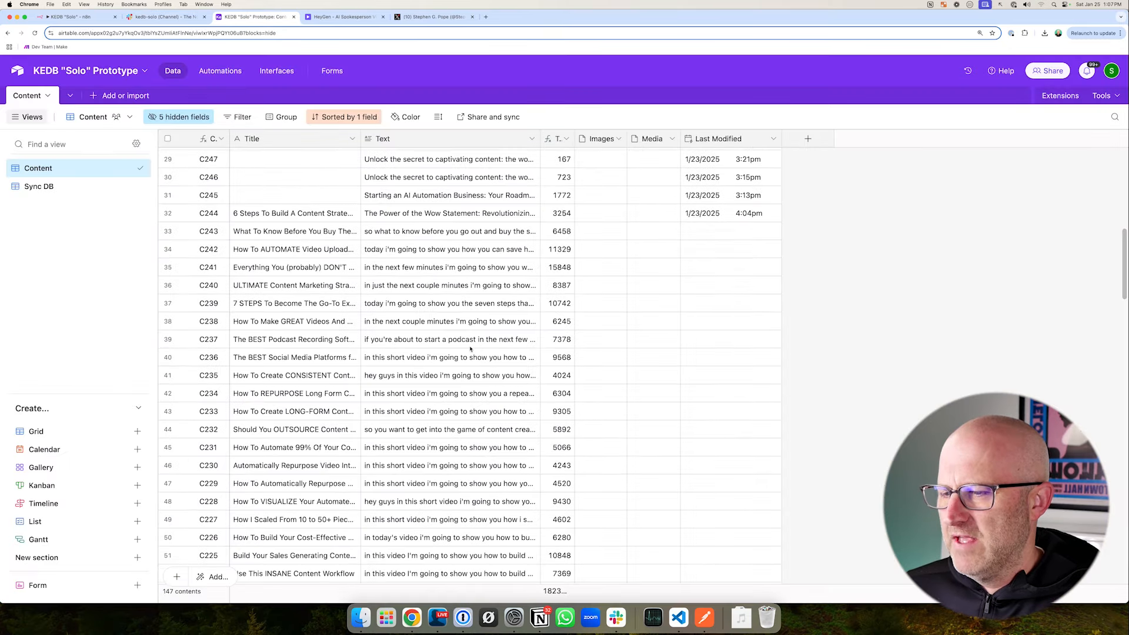
scroll(470, 323, "down", 10)
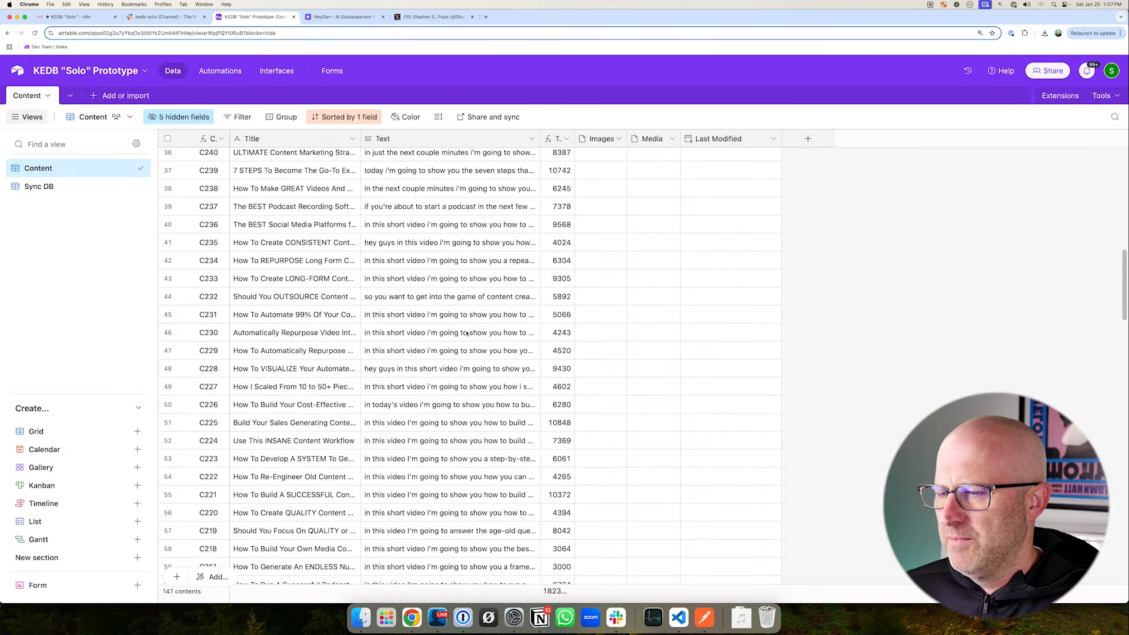
scroll(469, 323, "down", 10)
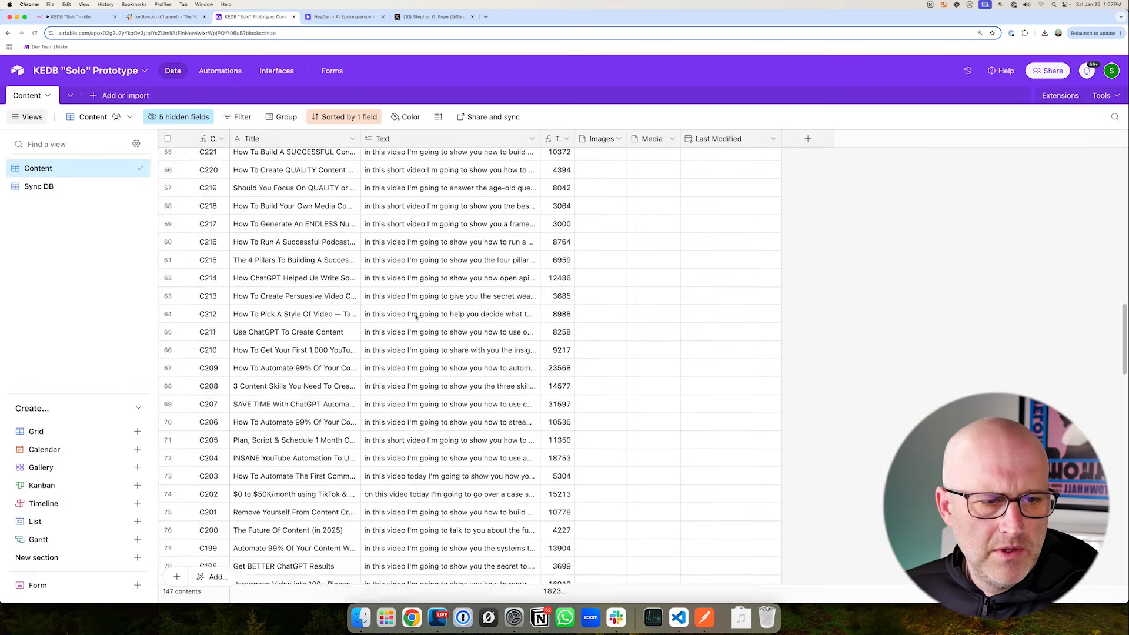
scroll(454, 311, "down", 10)
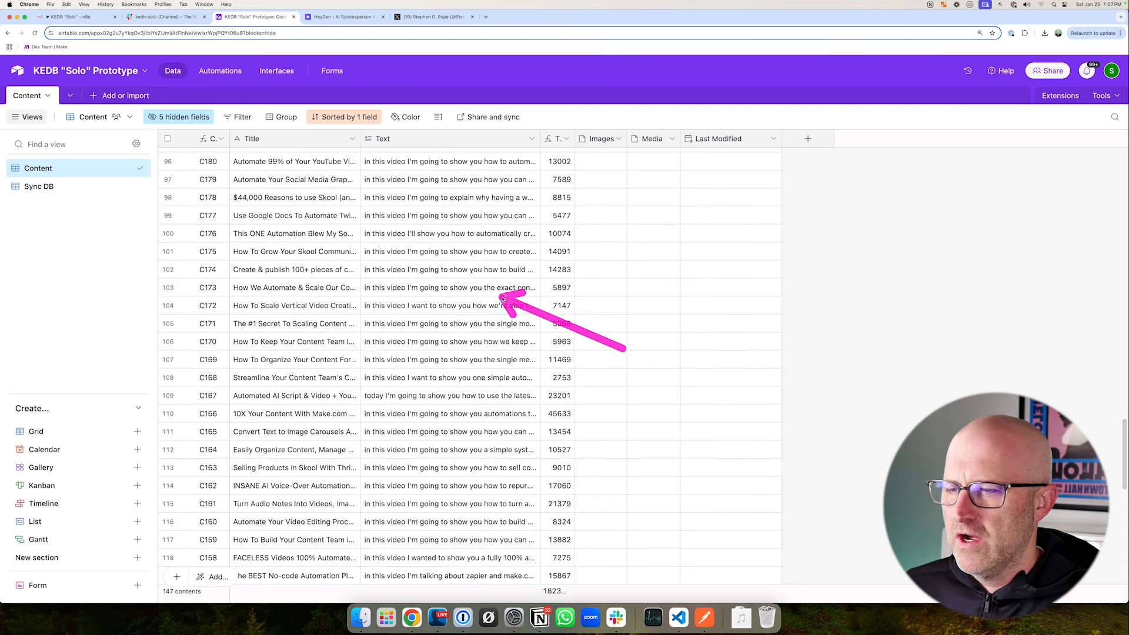
scroll(471, 352, "down", 5)
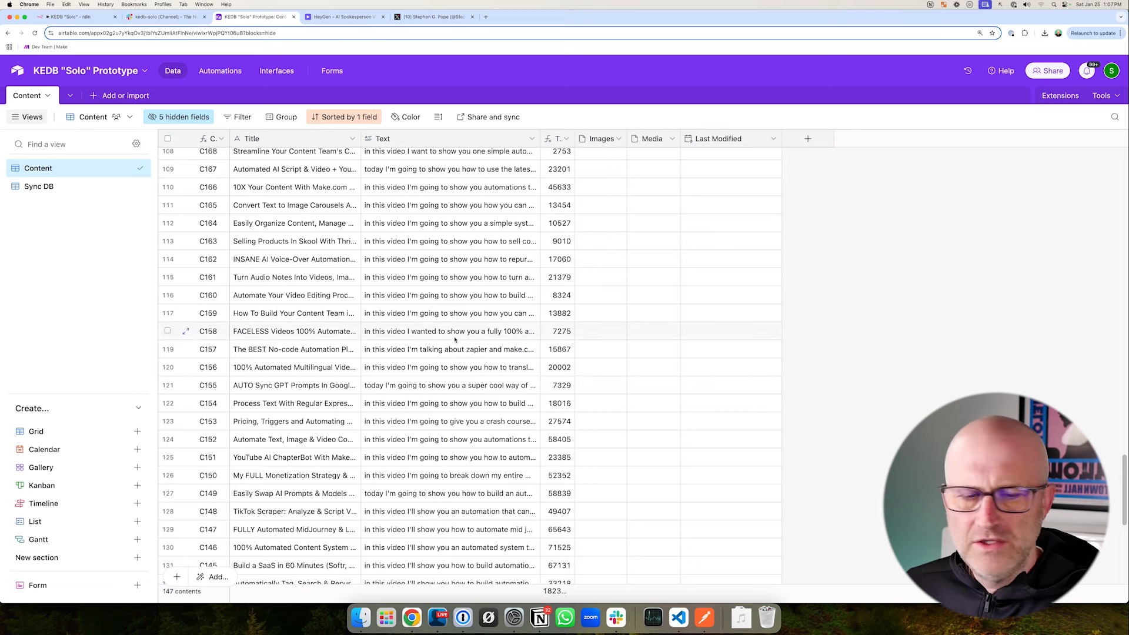
scroll(460, 339, "down", 5)
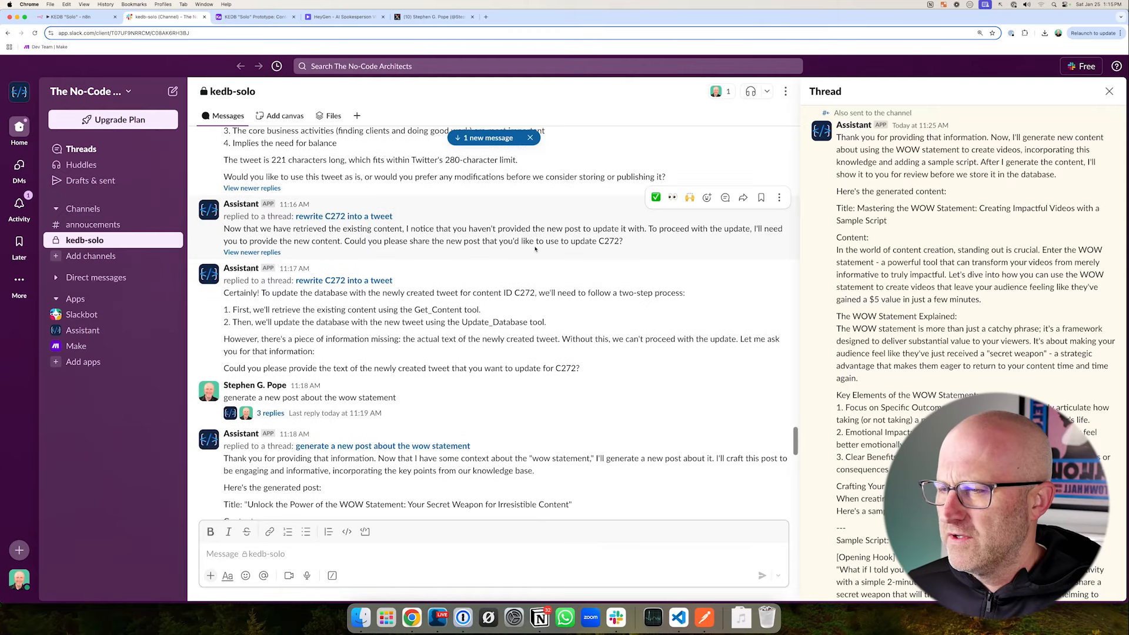
- Read the assistant's generated content about the WOW statement in Slack's kedb-solo channel
scroll(561, 339, "down", 5)
scroll(561, 340, "up", 3)
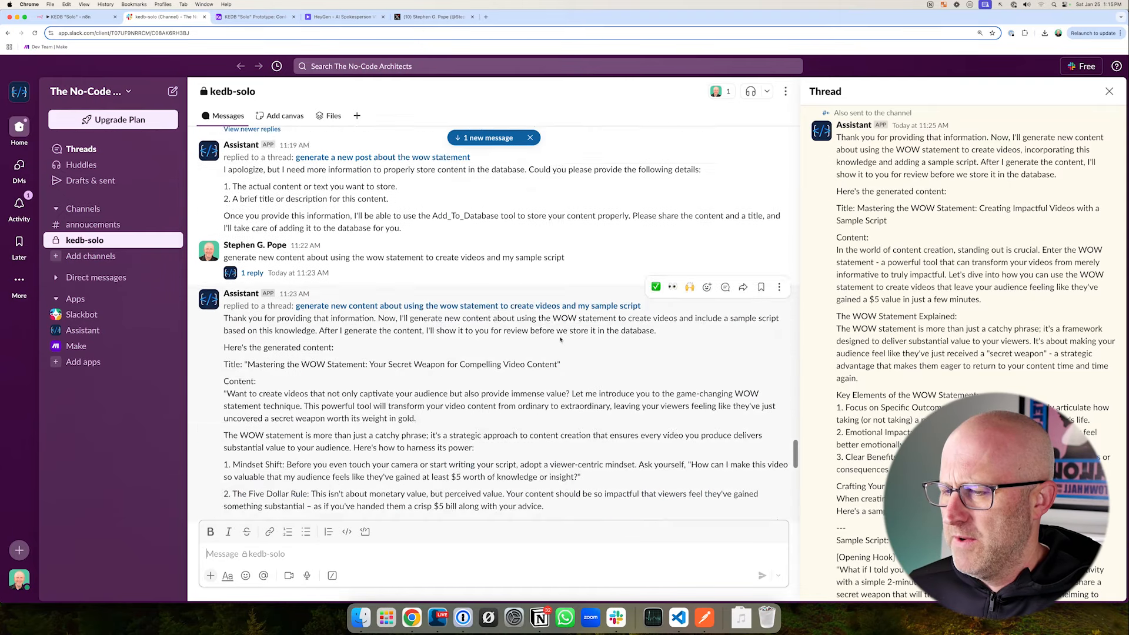
scroll(560, 339, "down", 1)
scroll(401, 397, "down", 10)
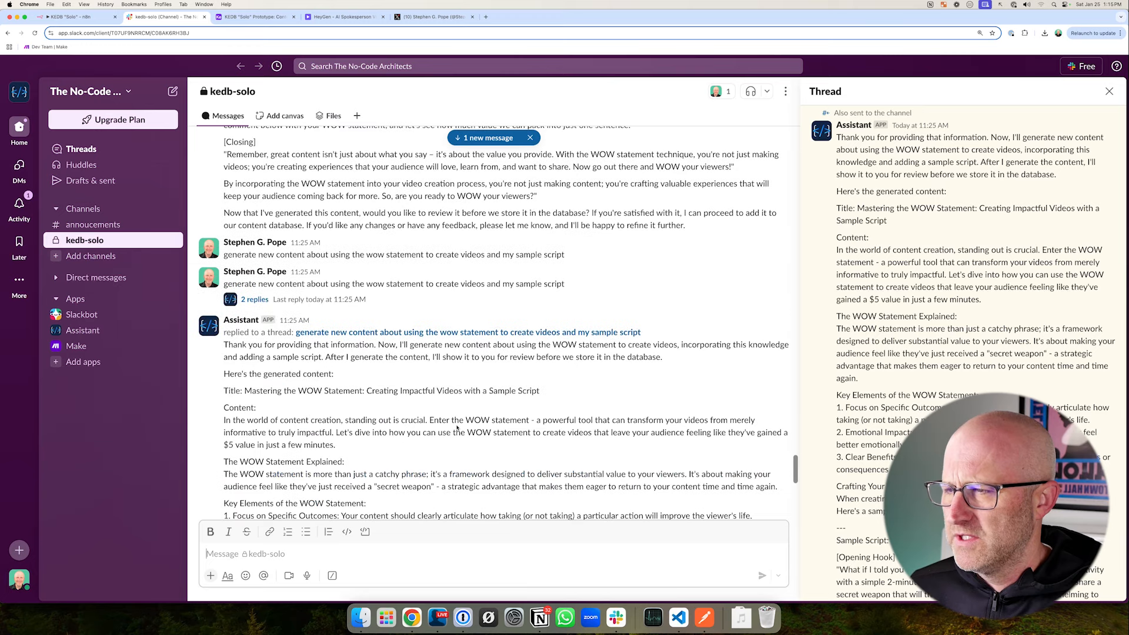
- Revisit the Airtable, HeyGen and Slack pages, and start adding the first step in the empty n8n workflow
left_click(237, 18)
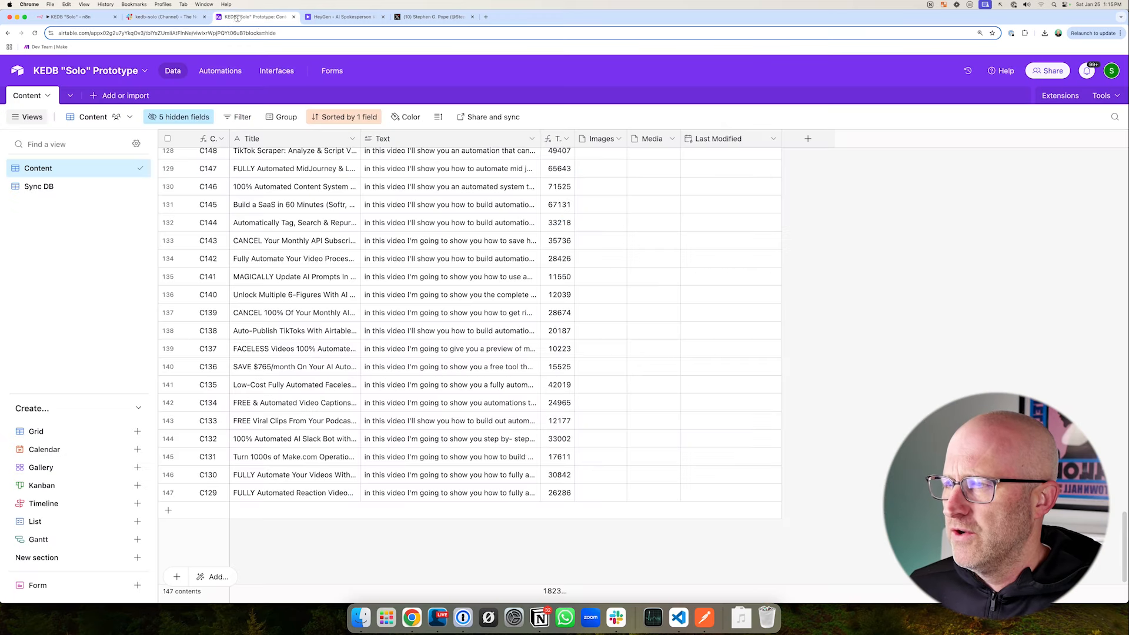
left_click(334, 18)
left_click(125, 21)
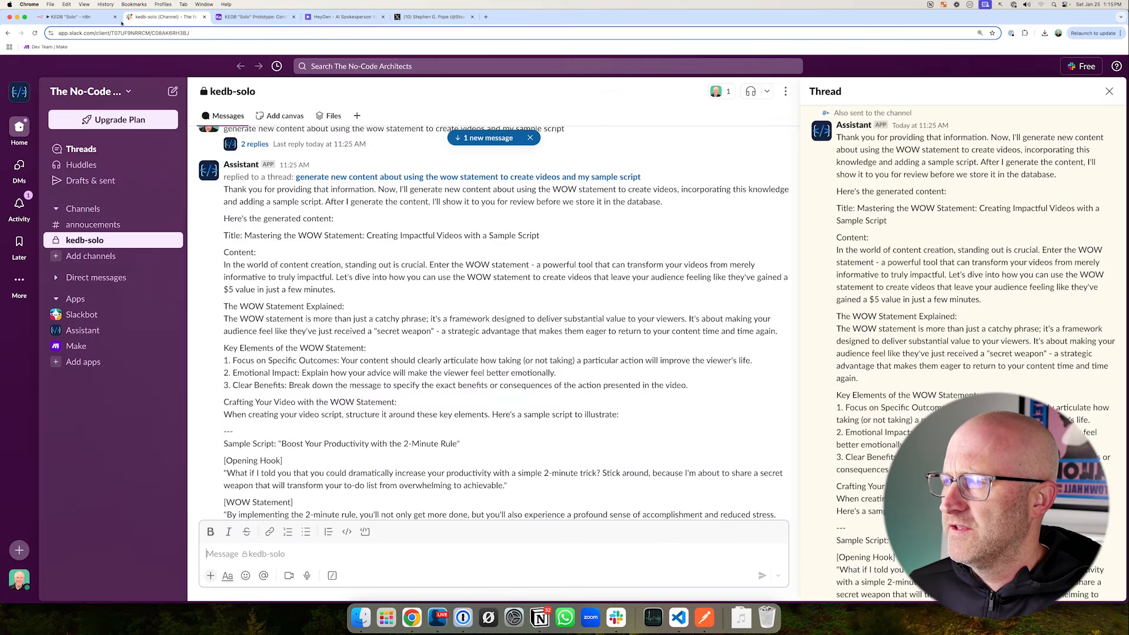
left_click(250, 17)
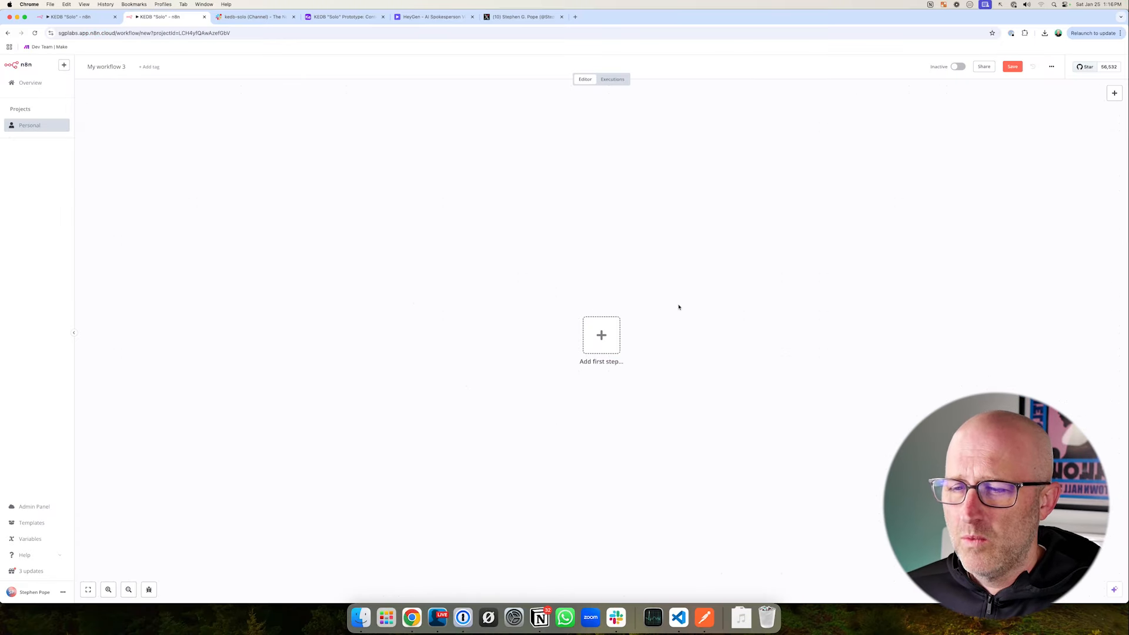
left_click(605, 339)
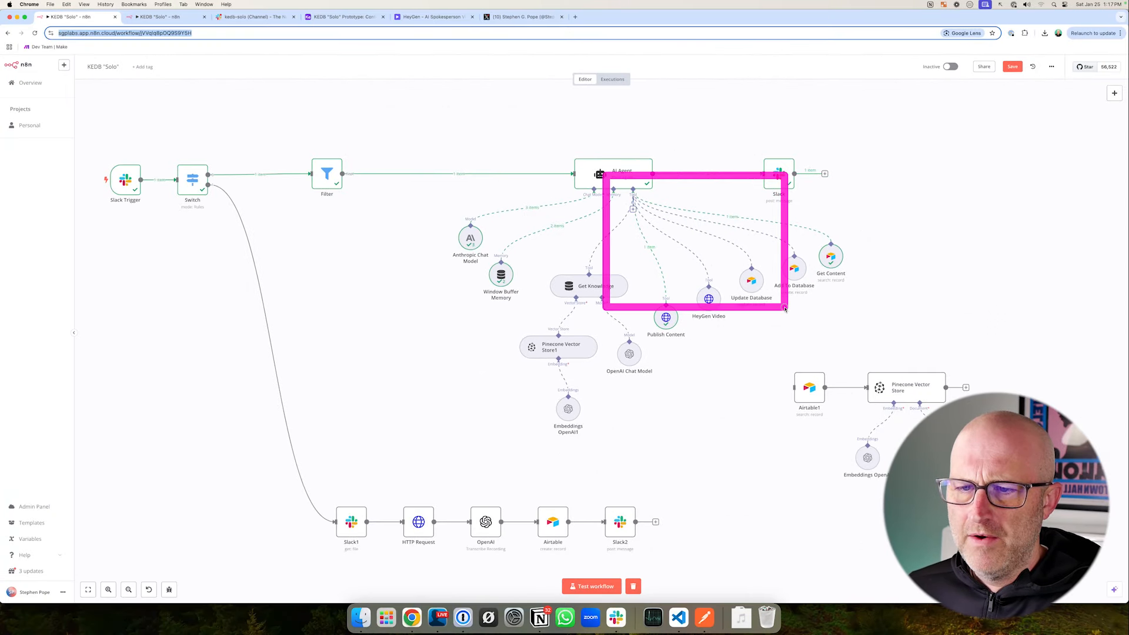
- Open the AI Agent node in the KEDB "Solo" workflow and read through its System Message
left_click(622, 170)
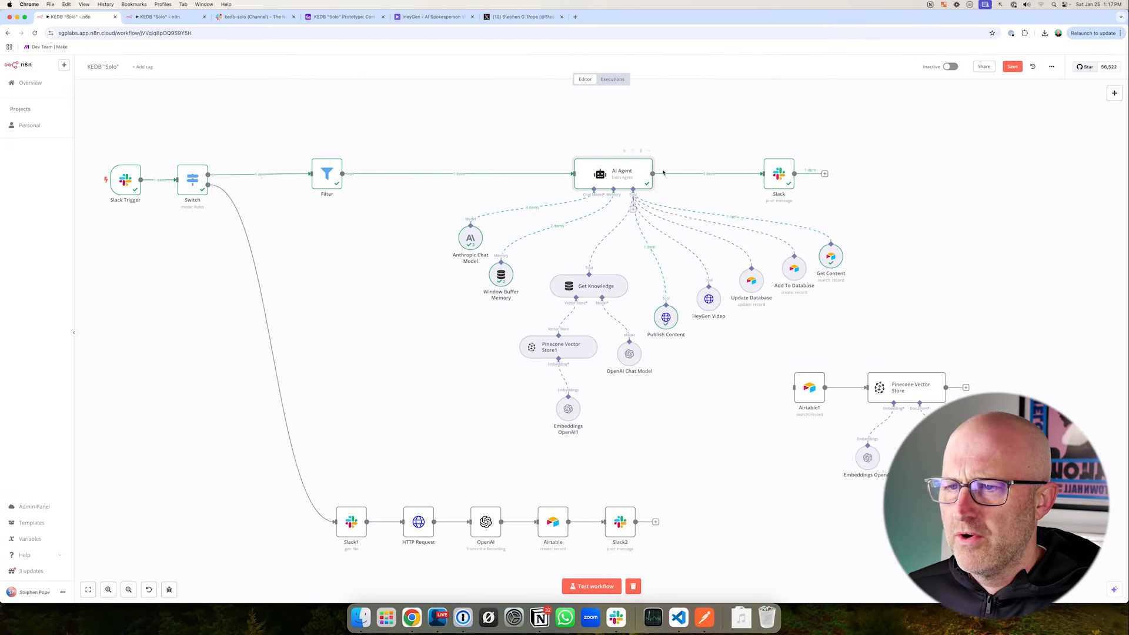
double_click(608, 176)
scroll(559, 303, "down", 8)
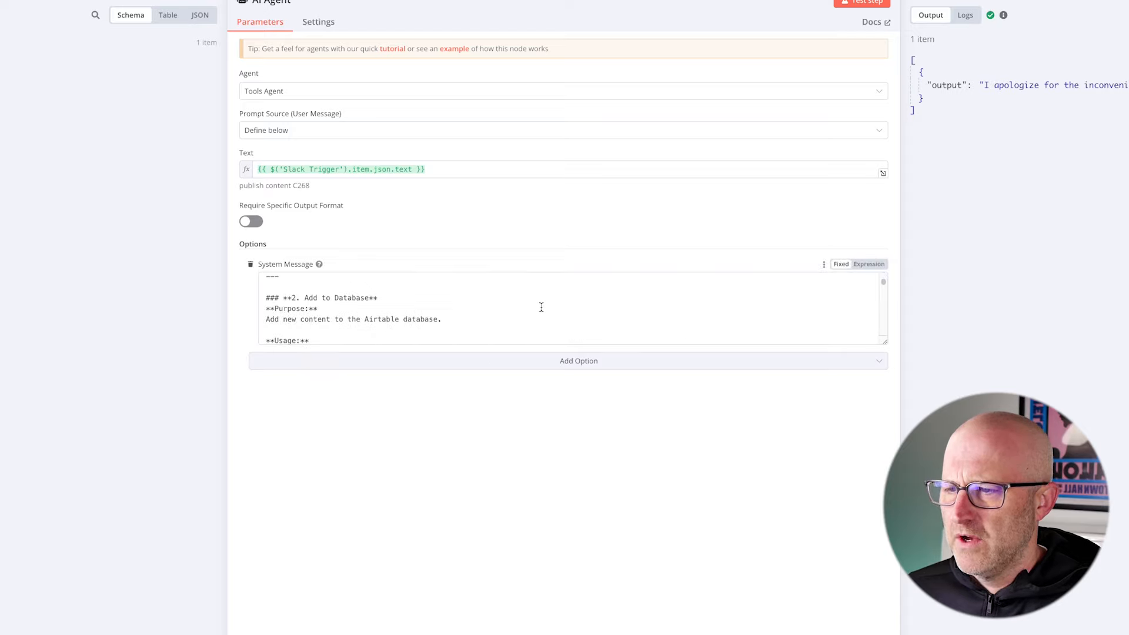
scroll(541, 307, "down", 5)
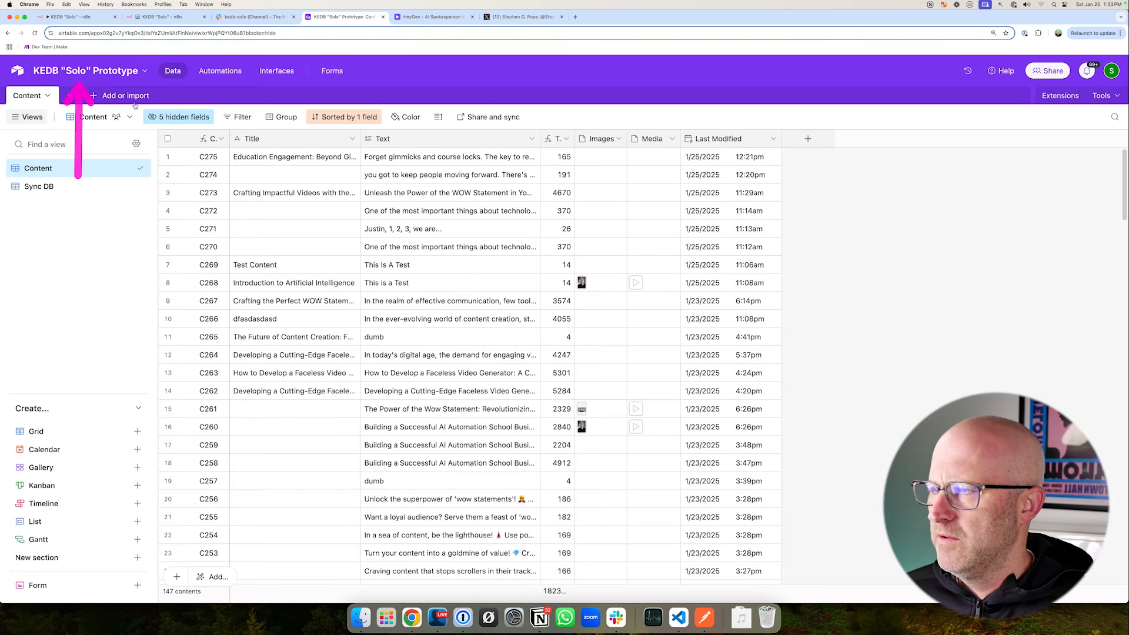
- Browse the content records in the Airtable KEDB "Solo" Prototype base and return to the n8n workflow
scroll(483, 342, "down", 15)
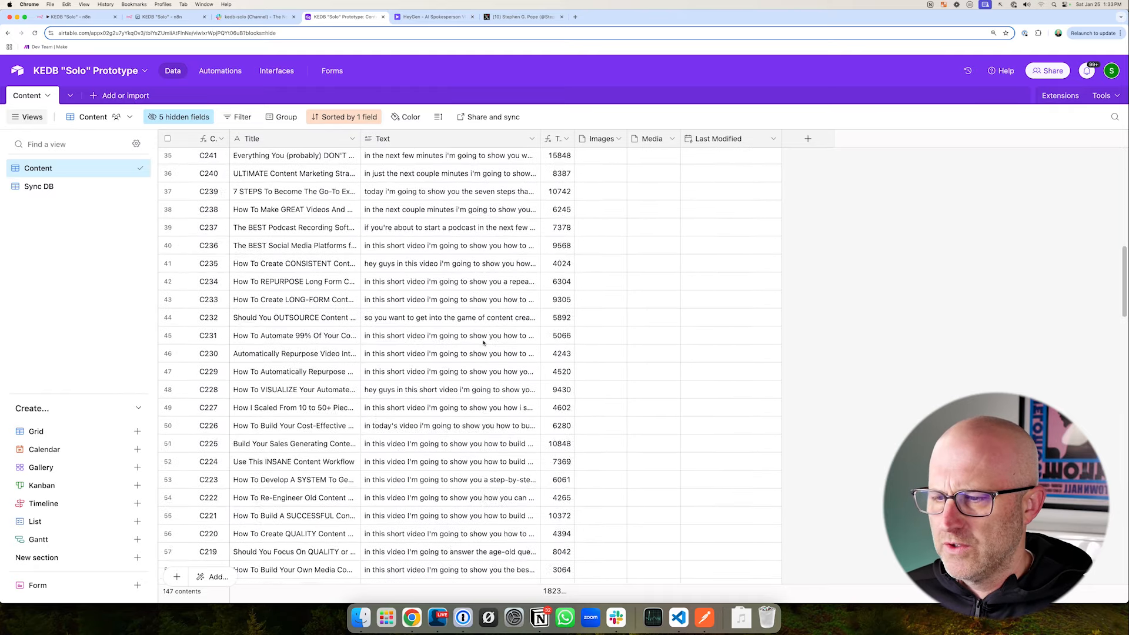
scroll(484, 342, "down", 6)
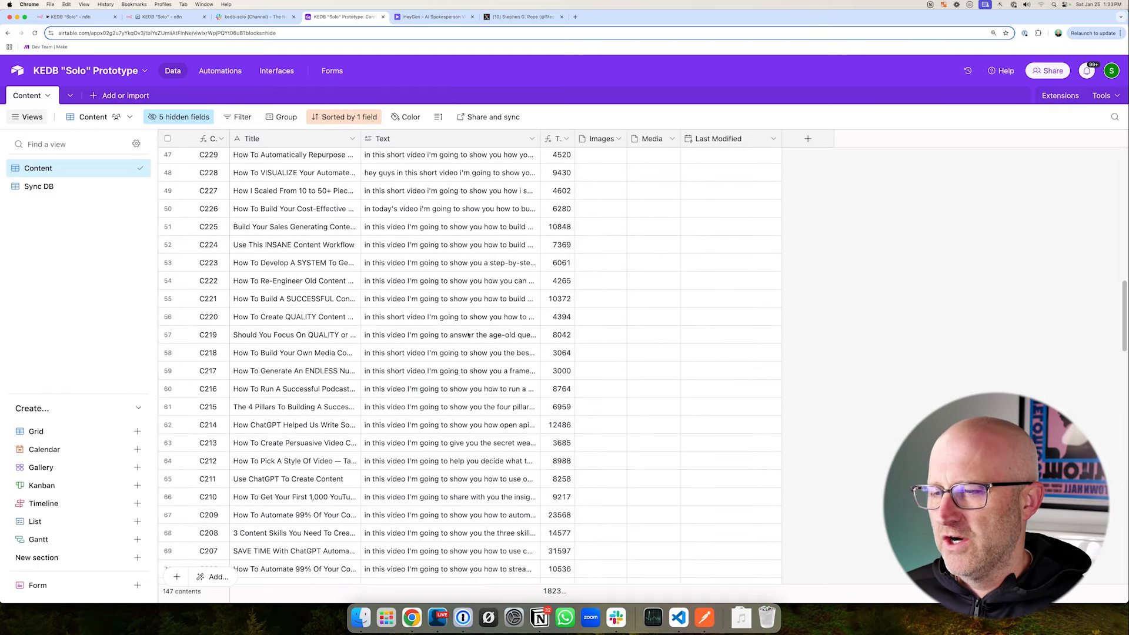
scroll(469, 336, "down", 13)
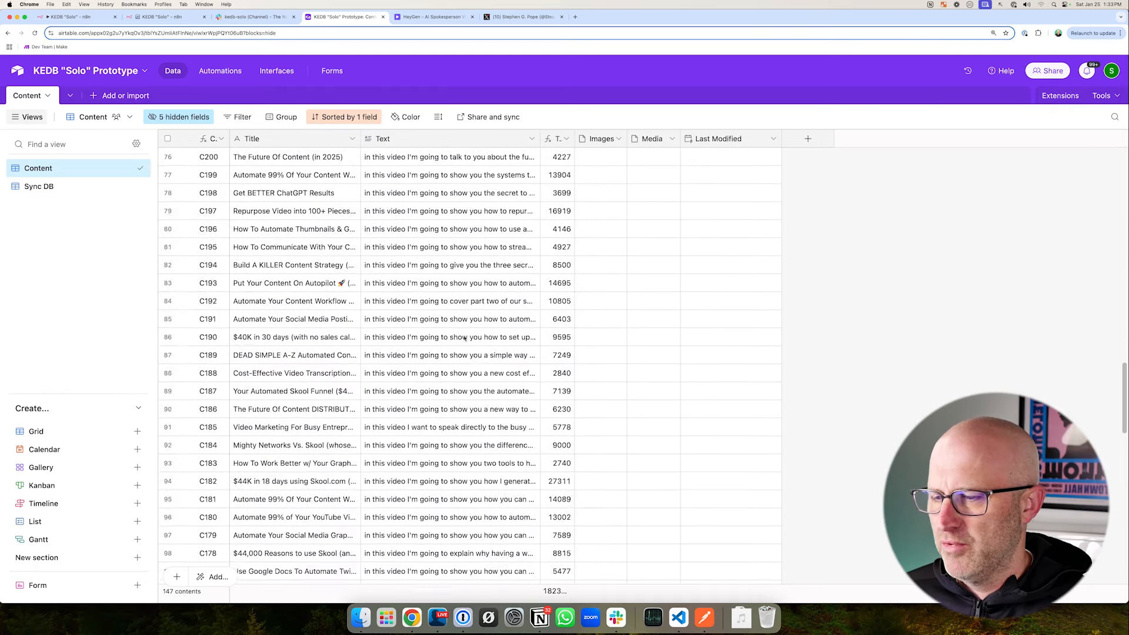
key("super+2")
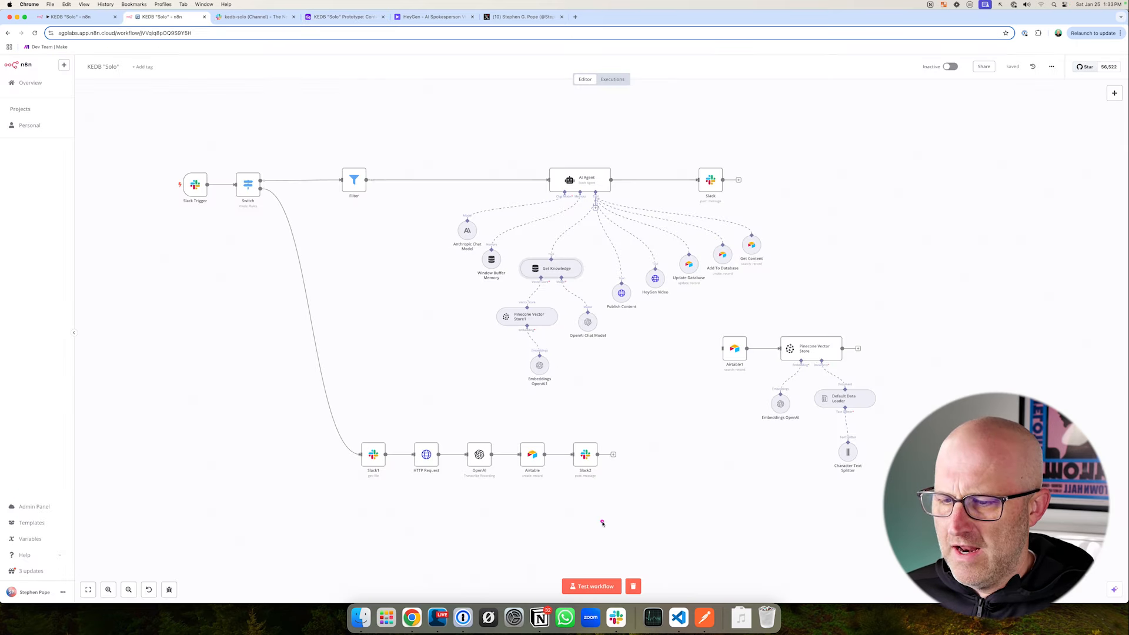
- Start a test run of the n8n workflow and post 'add content "new idea for yt demo"' in Slack's kedb-solo channel
left_click(592, 586)
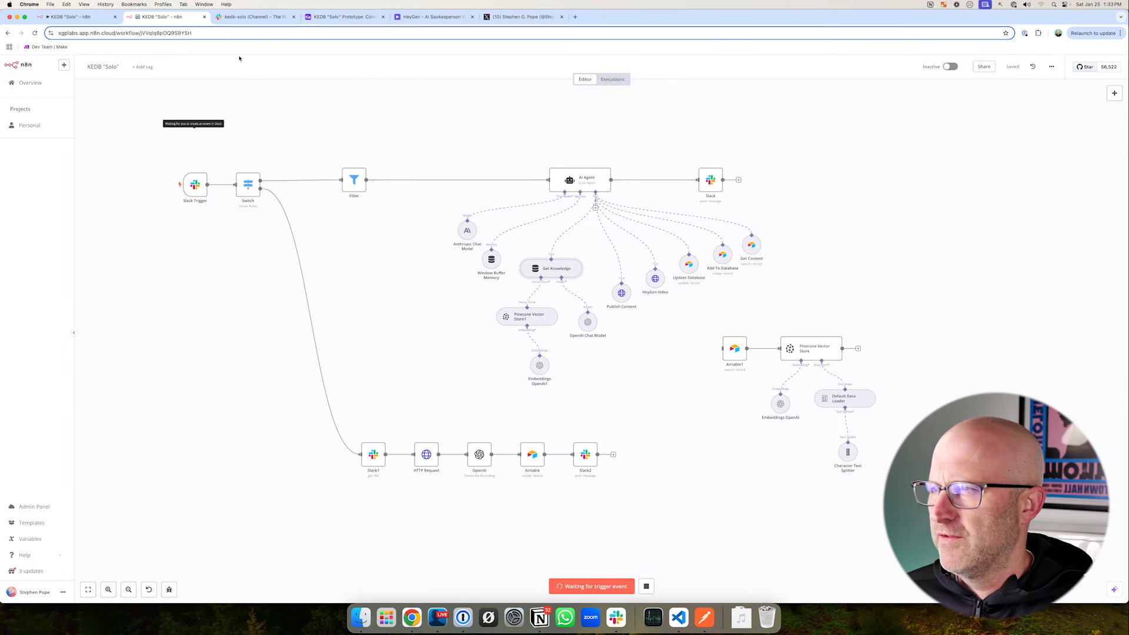
left_click(241, 17)
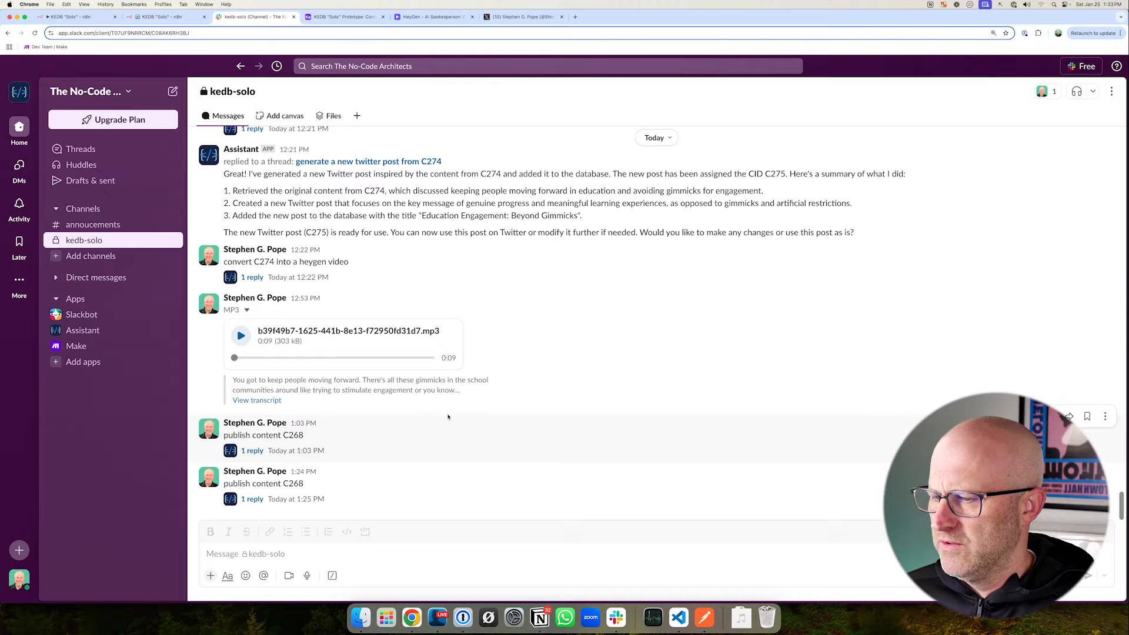
left_click(269, 551)
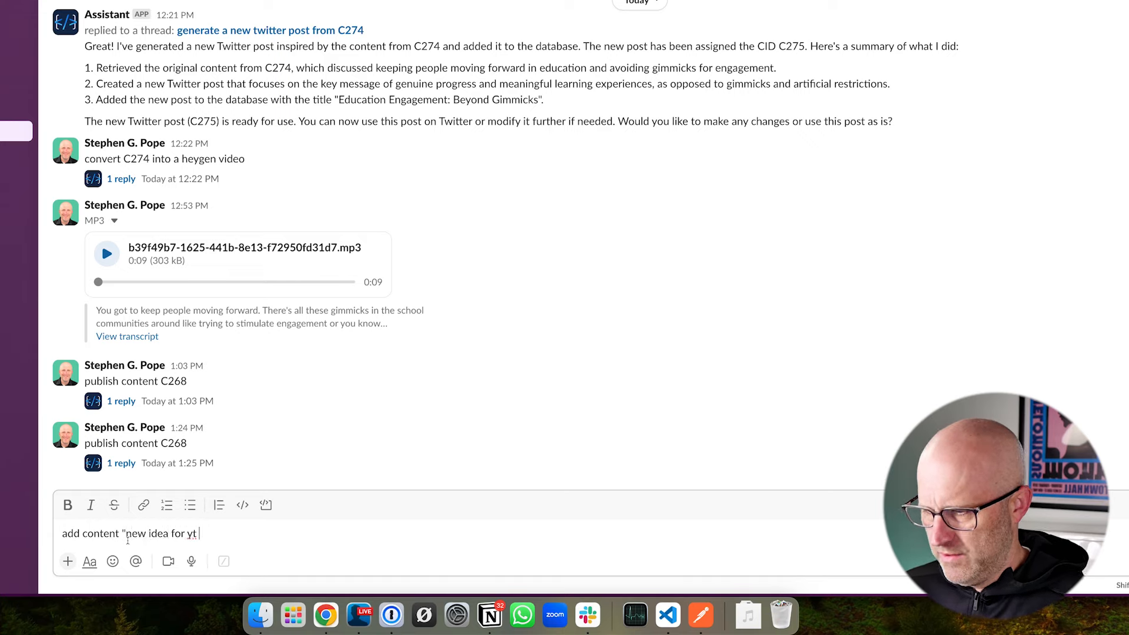
key("Return")
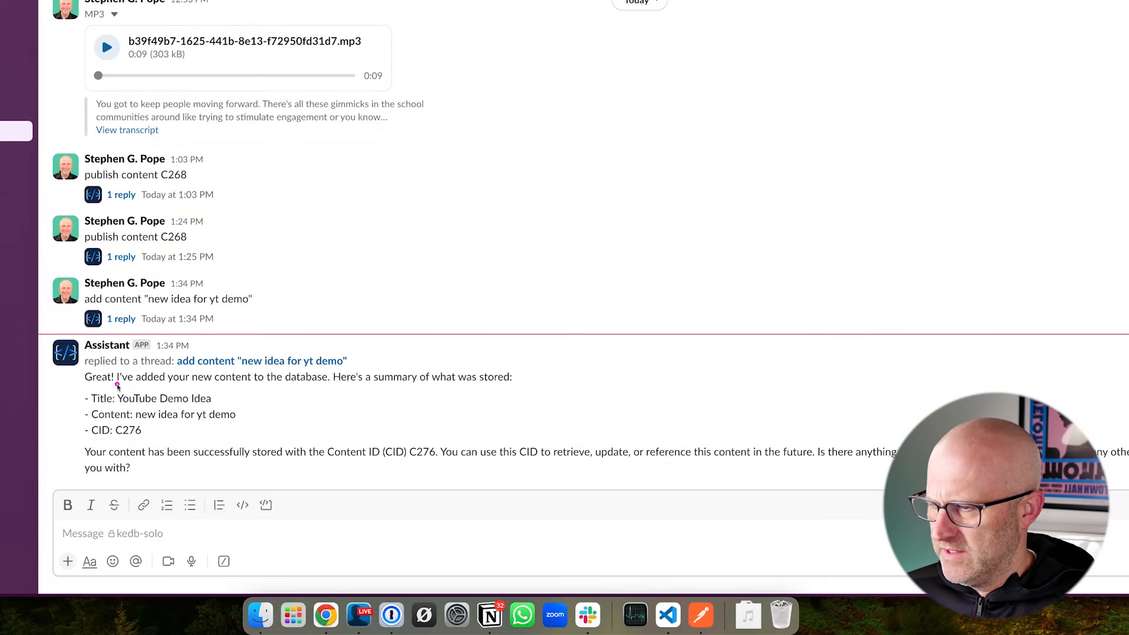
- Read the assistant's reply about the added content in Slack and check the new record in Airtable's Content table
mouse_move(304, 477)
left_mouse_down()
mouse_move(356, 395)
mouse_move(243, 397)
left_mouse_up()
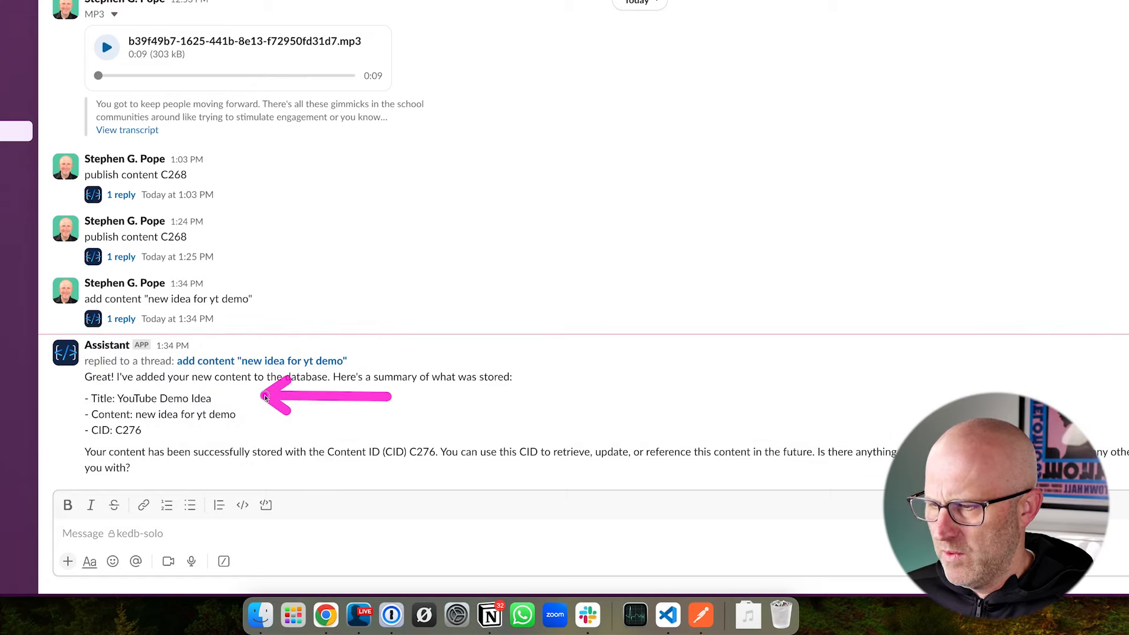
left_click_drag(297, 358, 225, 394)
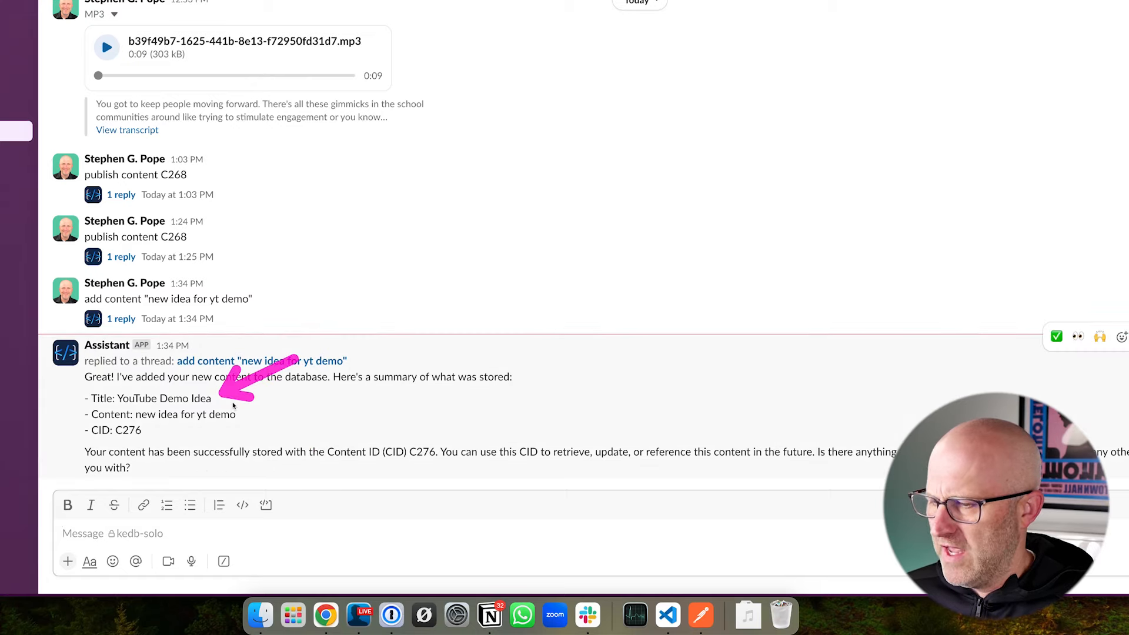
left_click_drag(334, 414, 281, 416)
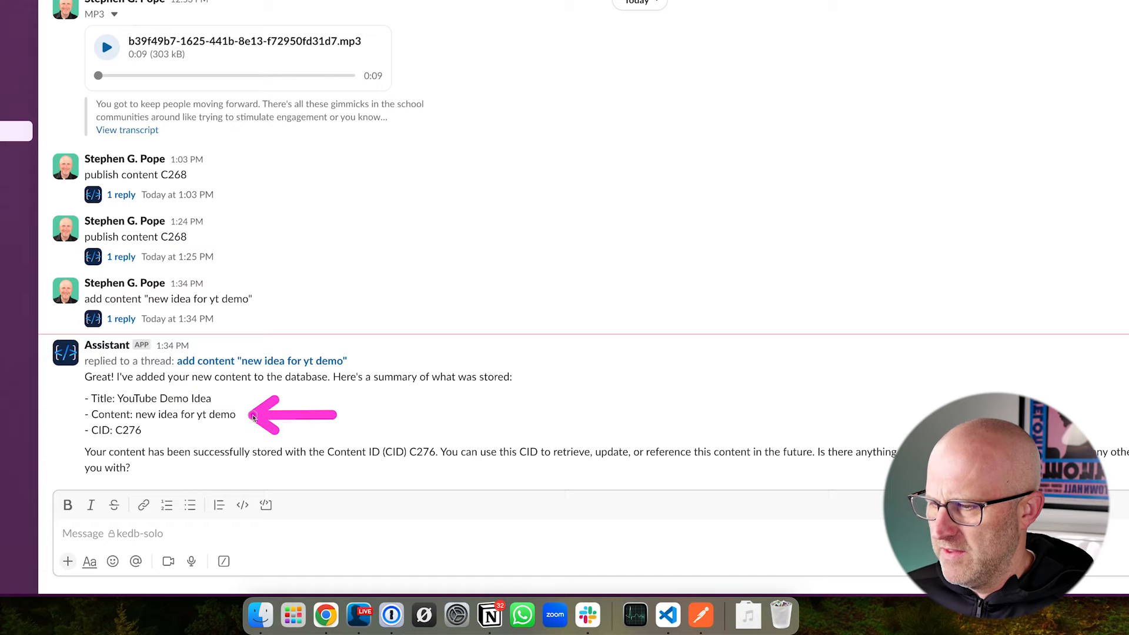
left_click_drag(67, 412, 169, 448)
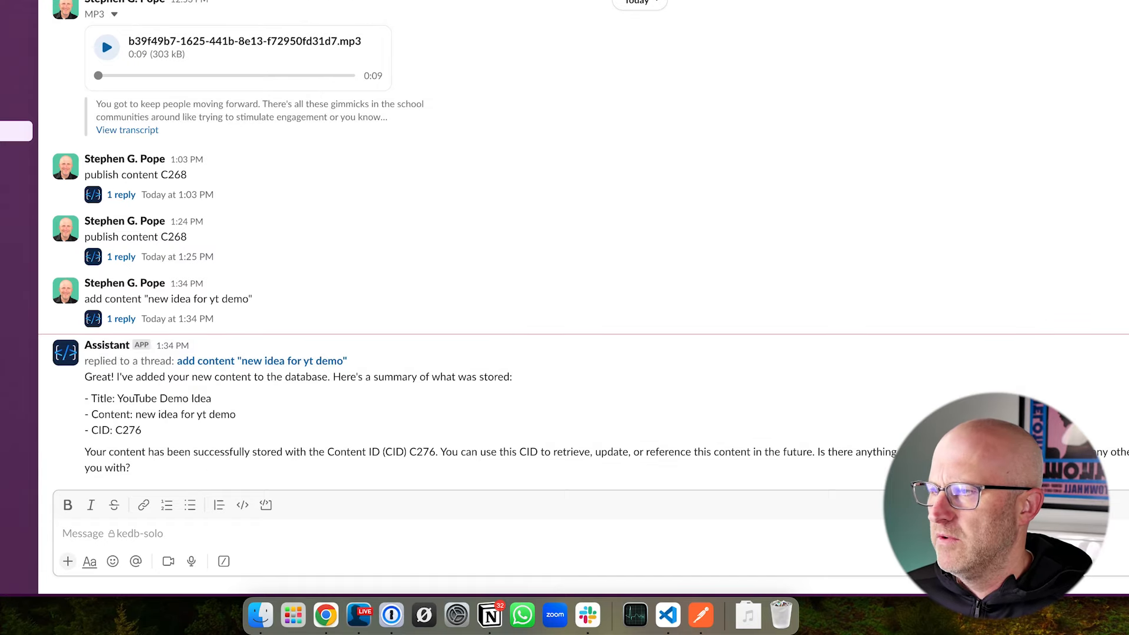
left_click_drag(259, 241, 176, 144)
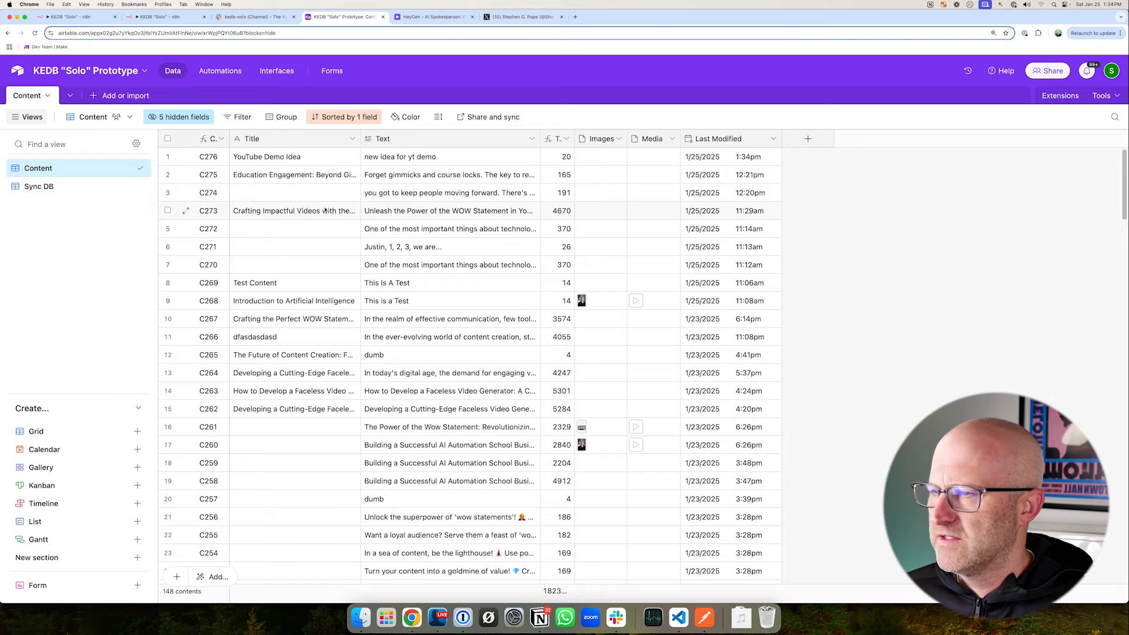
mouse_move(283, 248)
left_mouse_down()
mouse_move(261, 167)
mouse_move(279, 170)
left_mouse_up()
mouse_move(425, 79)
left_mouse_down()
mouse_move(384, 132)
mouse_move(394, 140)
left_mouse_up()
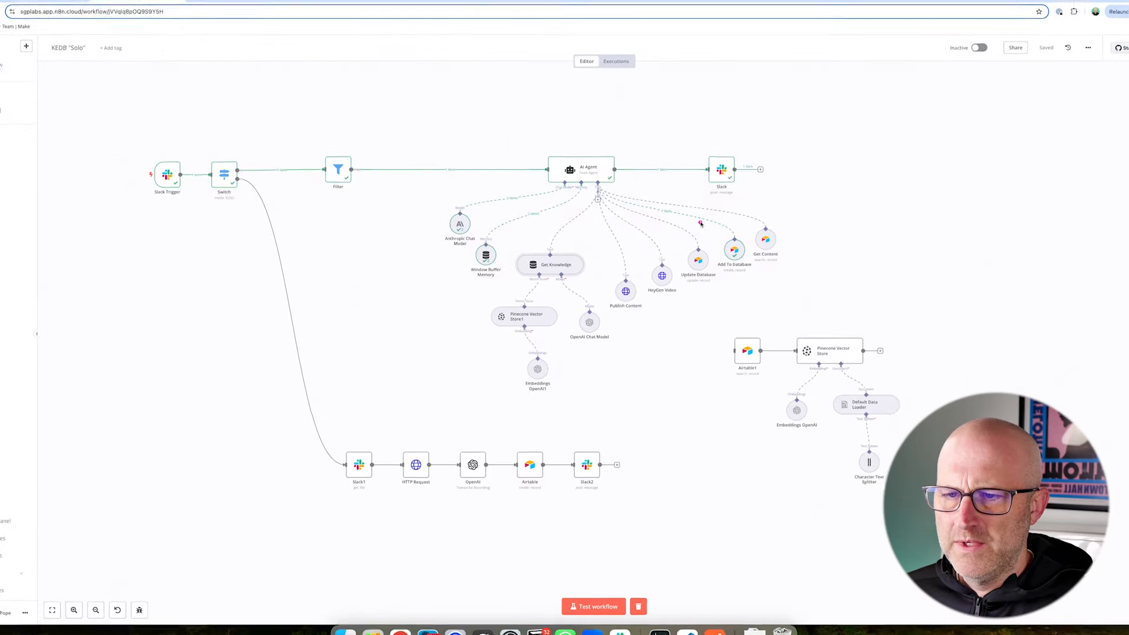
- Trace the run through the AI Agent and Add To Database tool in n8n, and view the agent's System Message
left_click_drag(733, 184, 802, 257)
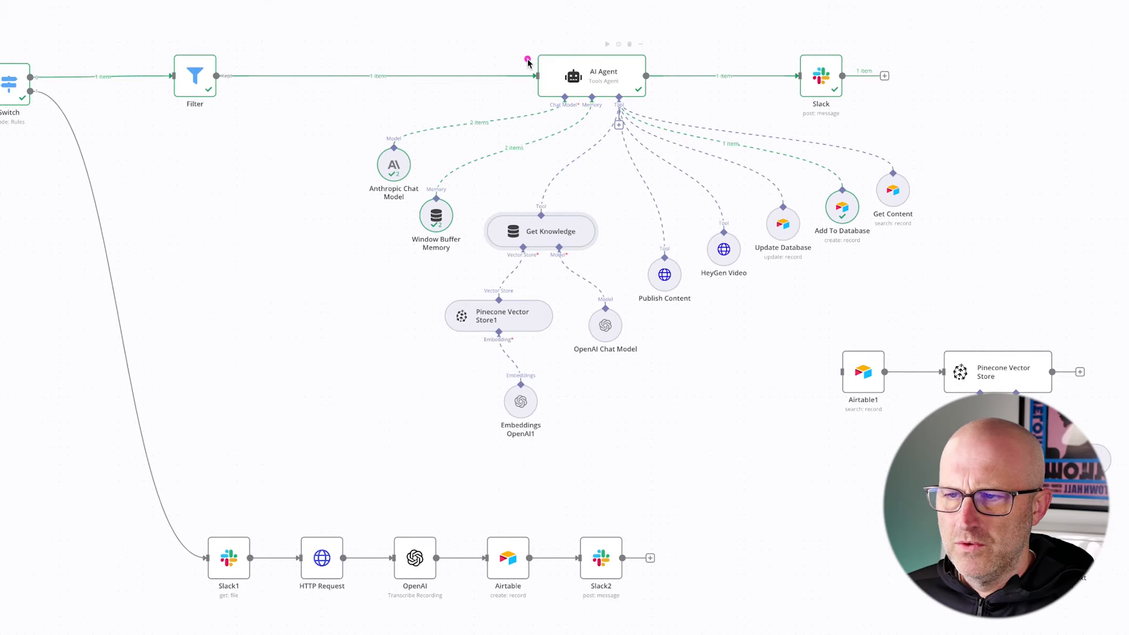
left_click_drag(493, 30, 679, 125)
left_click_drag(907, 339, 869, 267)
left_click_drag(498, 30, 685, 116)
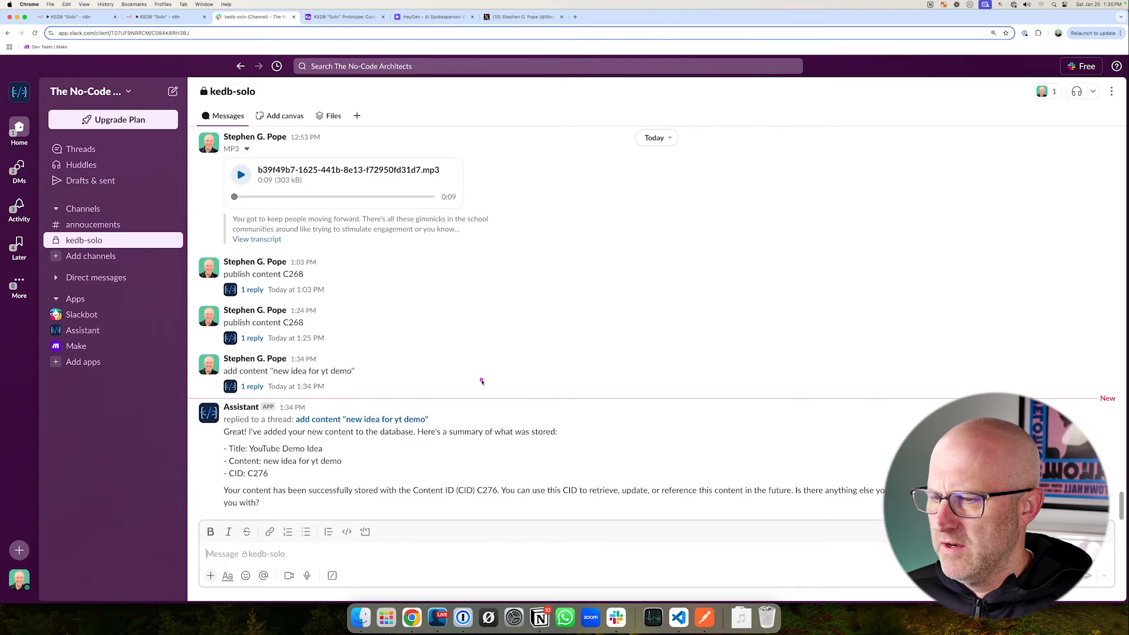
left_click_drag(482, 380, 442, 413)
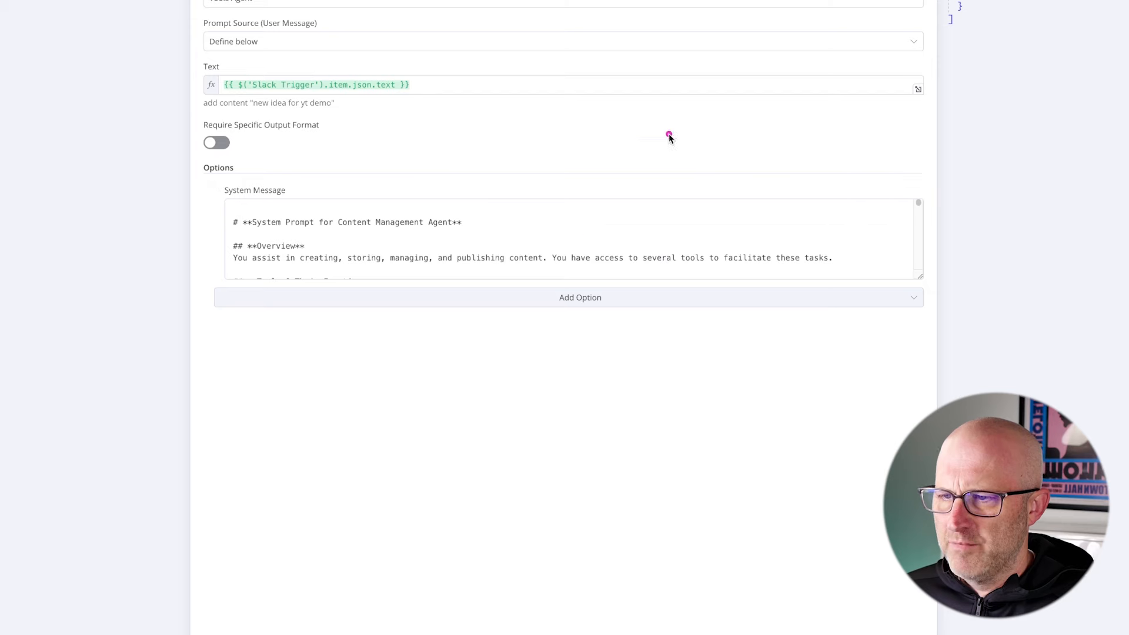
mouse_move(643, 124)
left_mouse_down()
mouse_move(500, 197)
mouse_move(496, 215)
left_mouse_up()
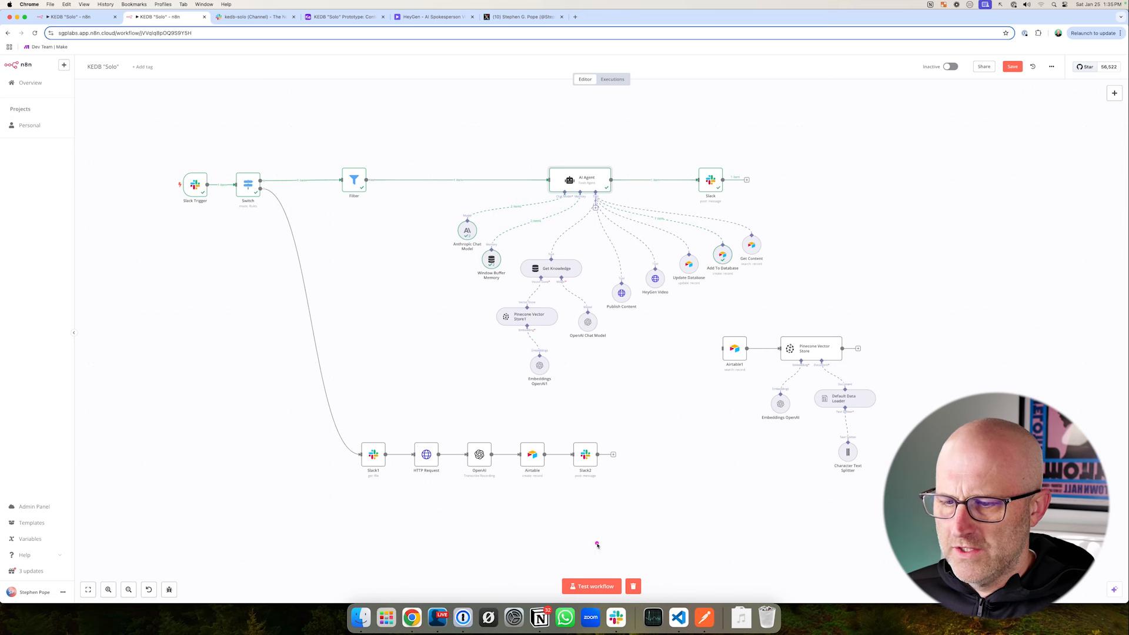
- Start another test run of the n8n workflow and post "get content C276" in Slack's kedb-solo channel
left_click_drag(587, 521, 586, 556)
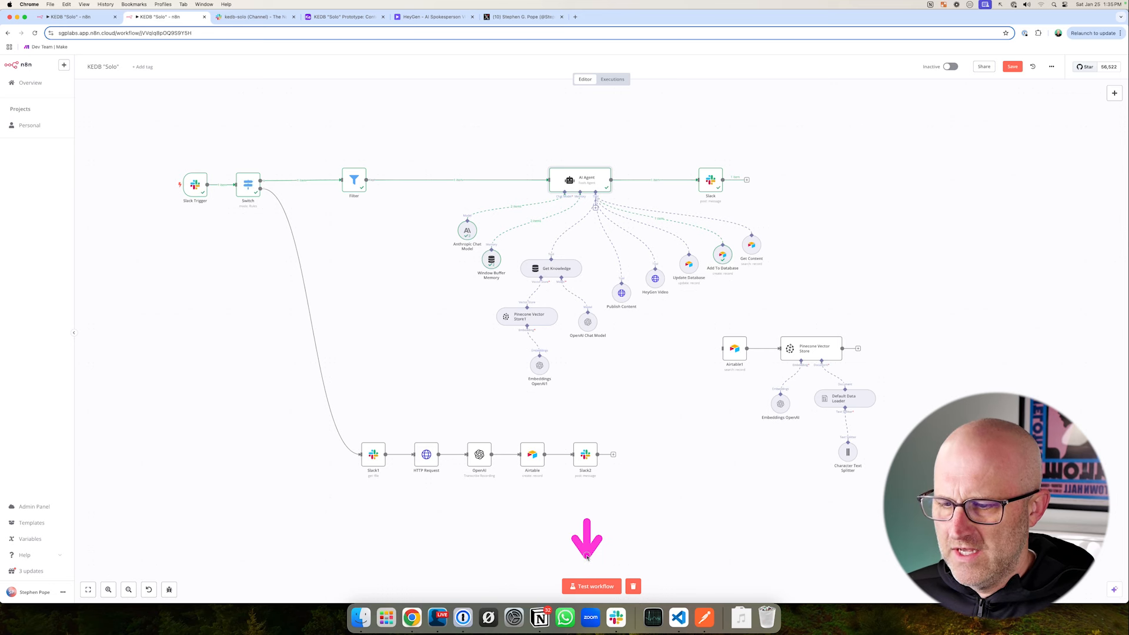
left_click(592, 586)
left_click_drag(259, 113, 260, 60)
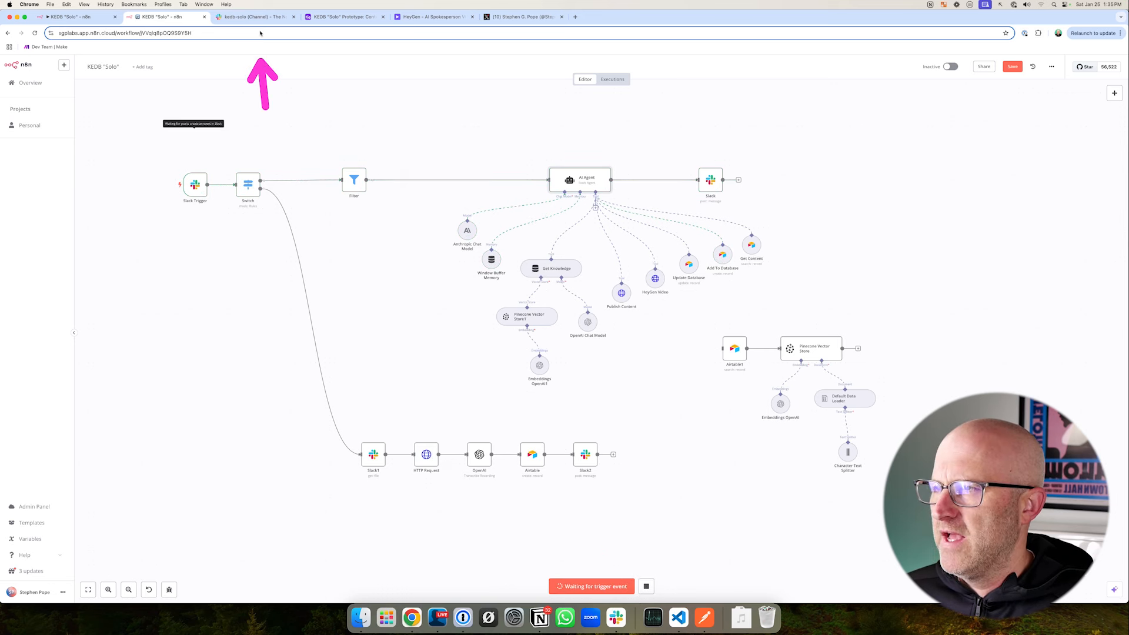
left_click(253, 17)
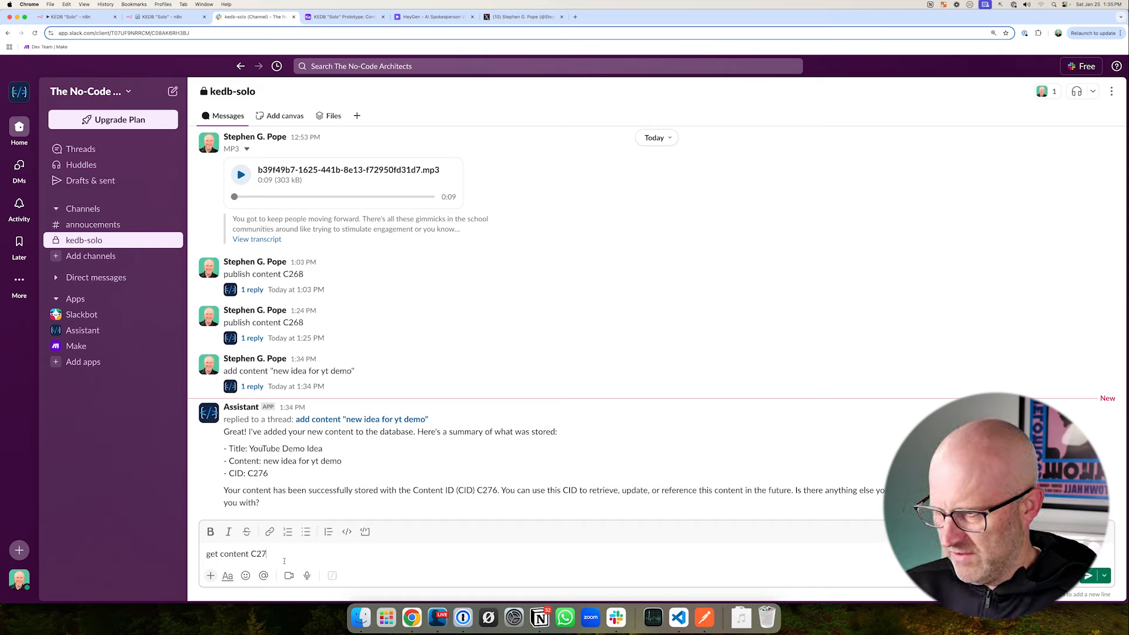
key("Return")
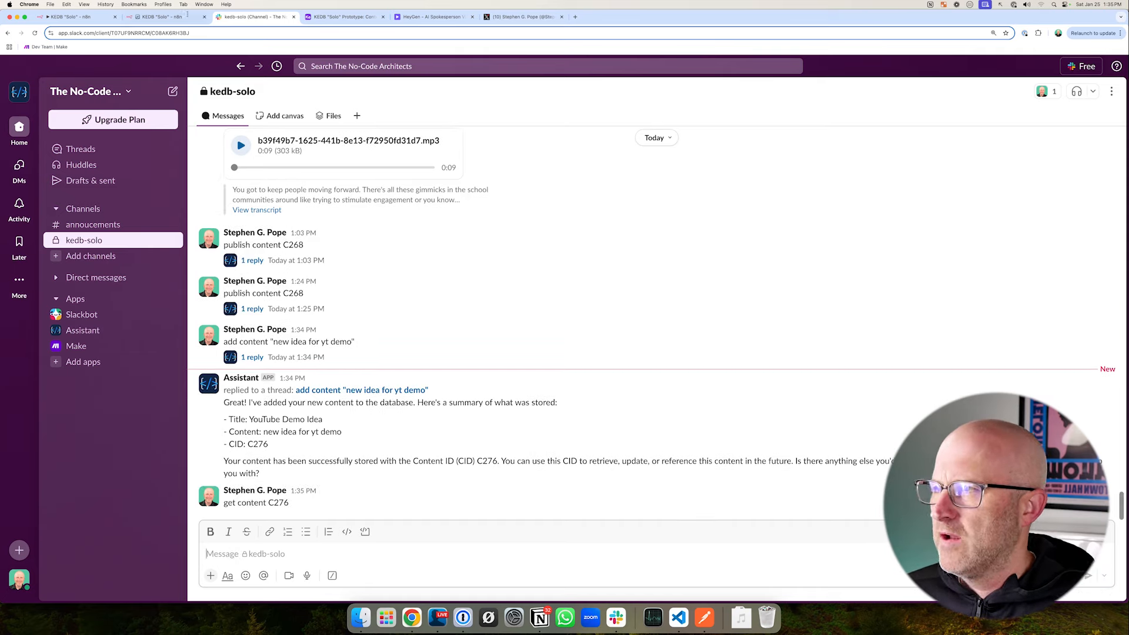
- Follow the run to the Get Content tool in n8n and read the assistant's reply about C276 in Slack
left_click(165, 17)
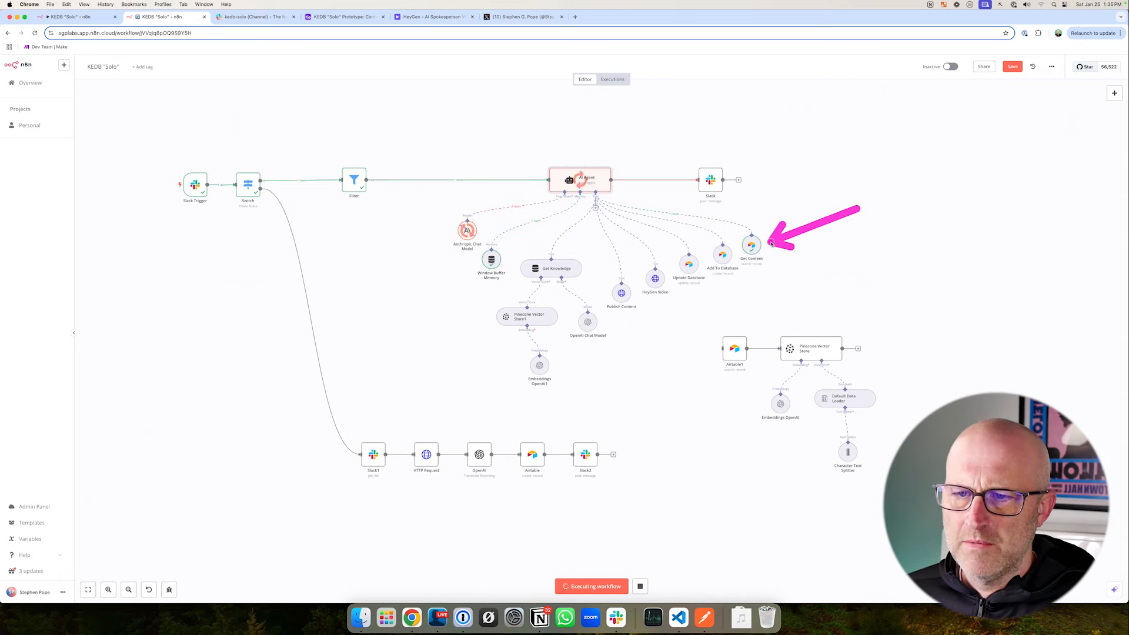
mouse_move(400, 134)
left_mouse_down()
mouse_move(444, 194)
mouse_move(628, 268)
left_mouse_up()
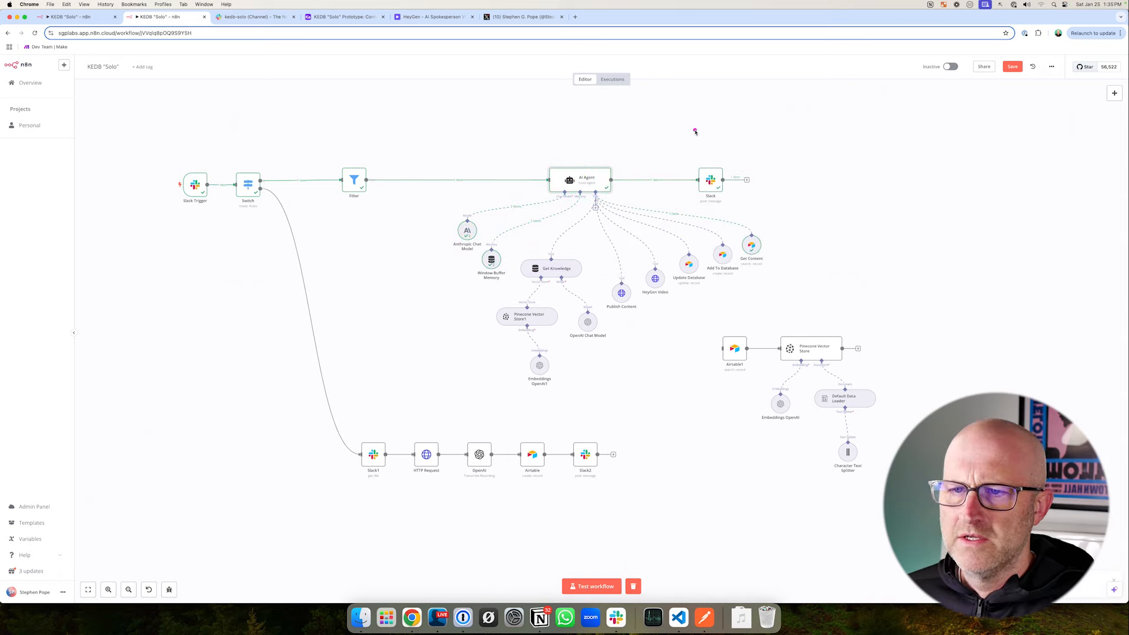
left_click_drag(693, 111, 711, 163)
left_click(259, 17)
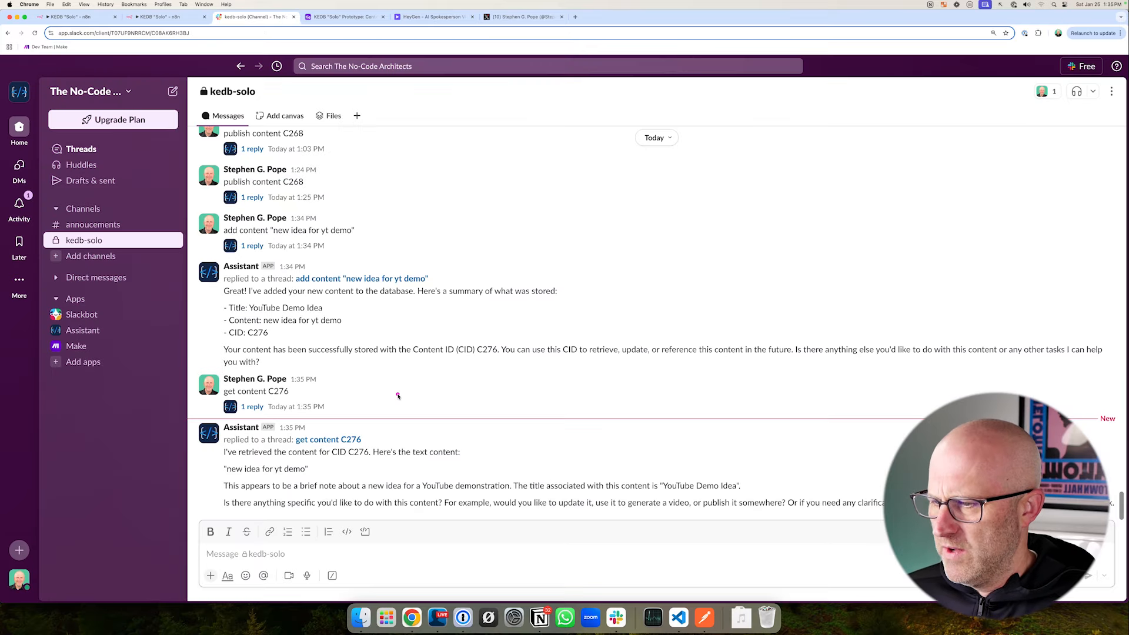
left_click_drag(453, 381, 323, 469)
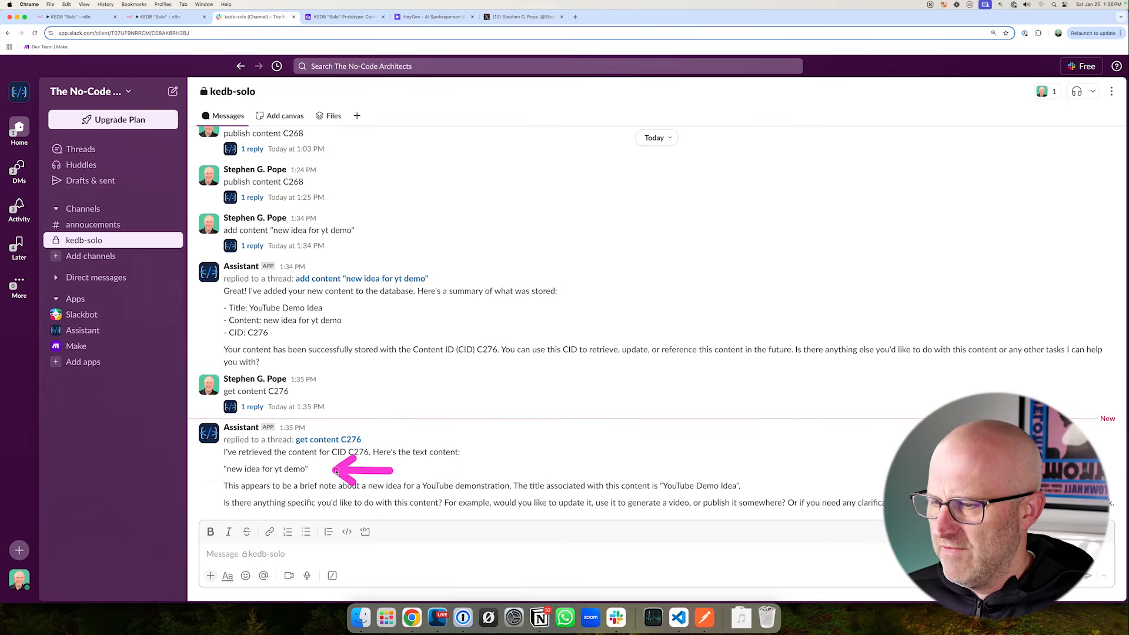
- Compare the retrieved content with the C276 record in Airtable and revisit the Slack channel
left_click(344, 18)
mouse_move(480, 214)
left_mouse_down()
mouse_move(391, 162)
mouse_move(444, 166)
left_mouse_up()
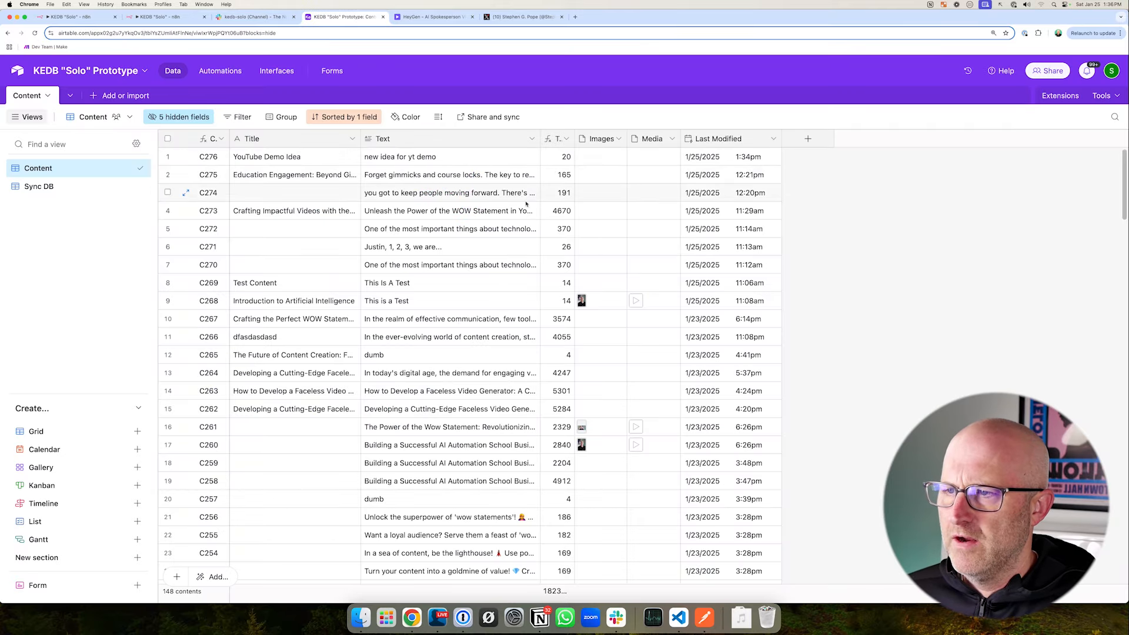
left_click_drag(343, 142, 452, 176)
left_click(234, 18)
left_click_drag(510, 220, 440, 274)
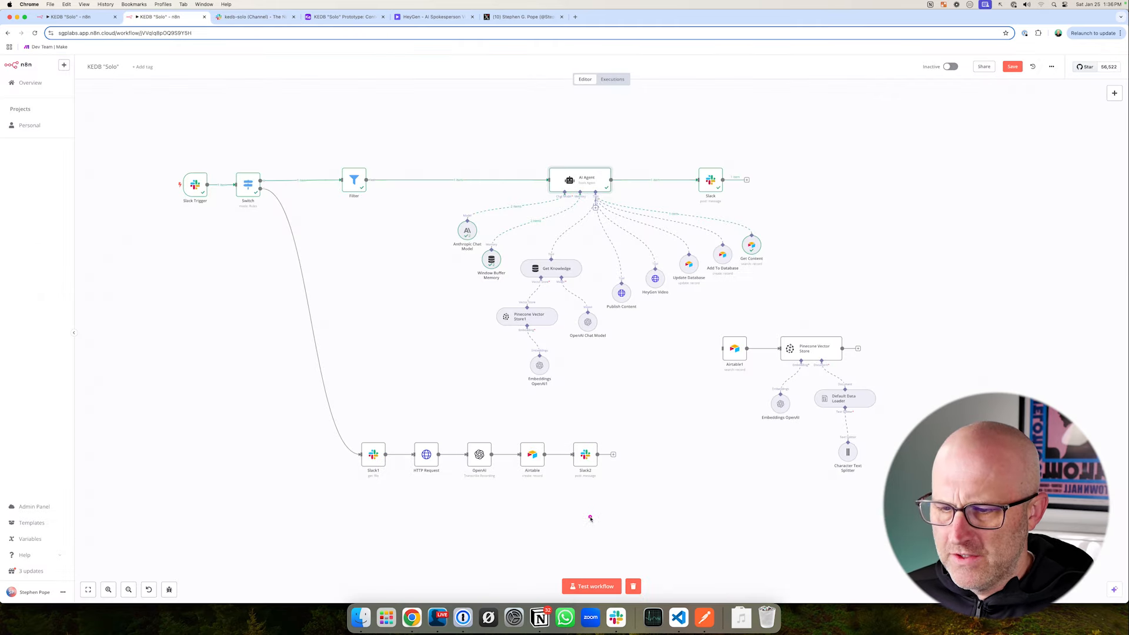
- Start a test run and post 'update content C276 and update the text or content to "this is updated content from Slack"' in kedb-solo
left_click_drag(590, 518, 589, 561)
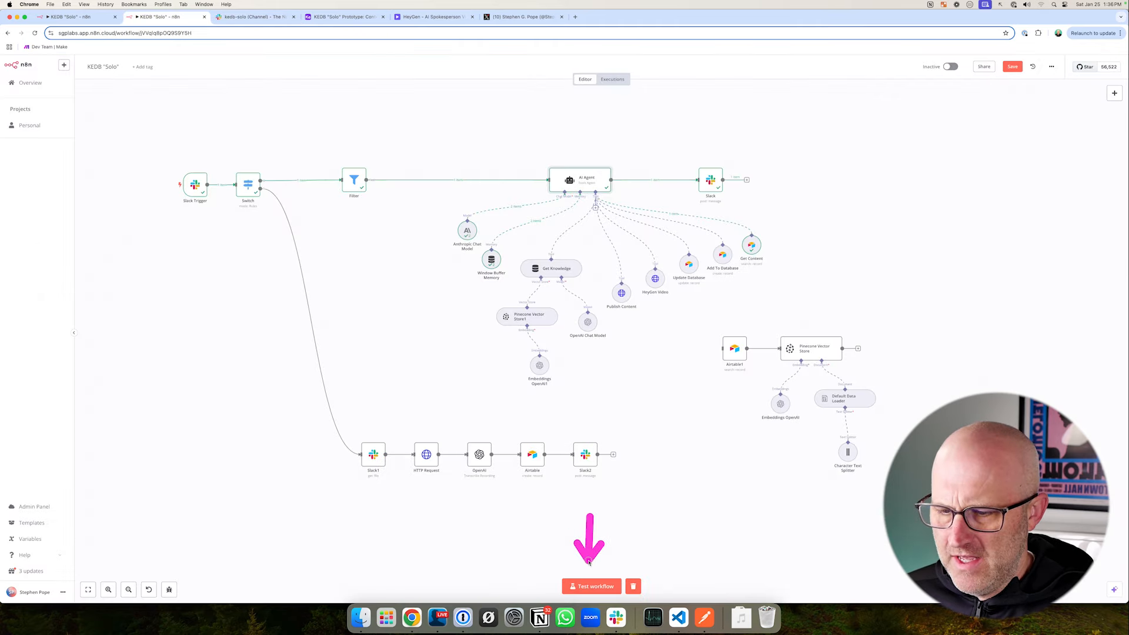
left_click(591, 586)
left_click_drag(284, 121, 271, 56)
left_click(270, 21)
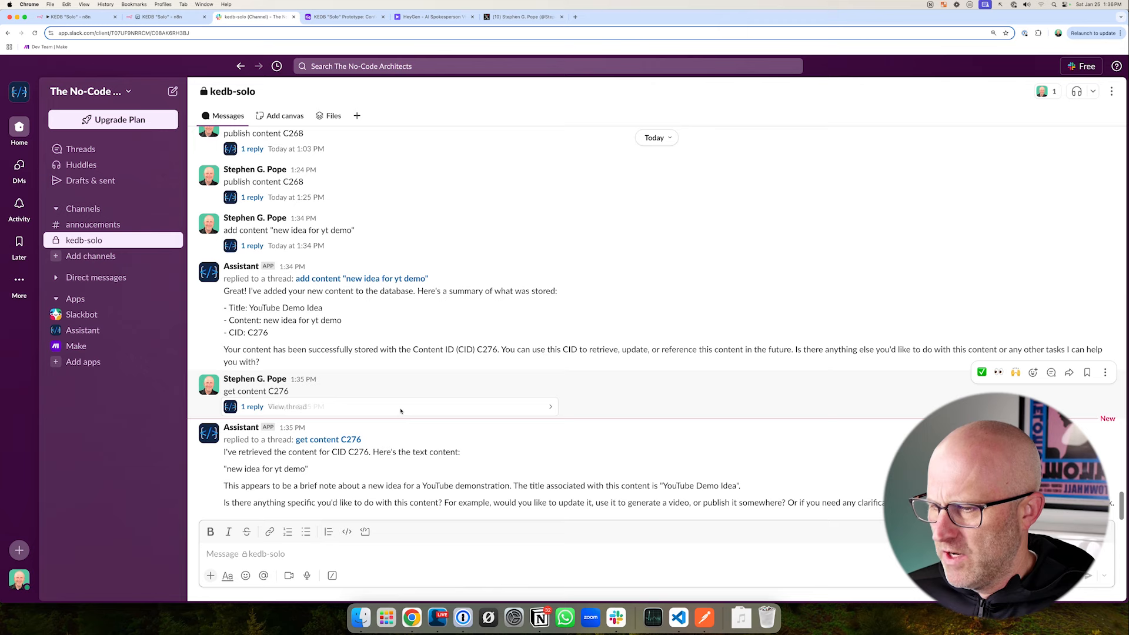
left_click_drag(427, 395, 367, 447)
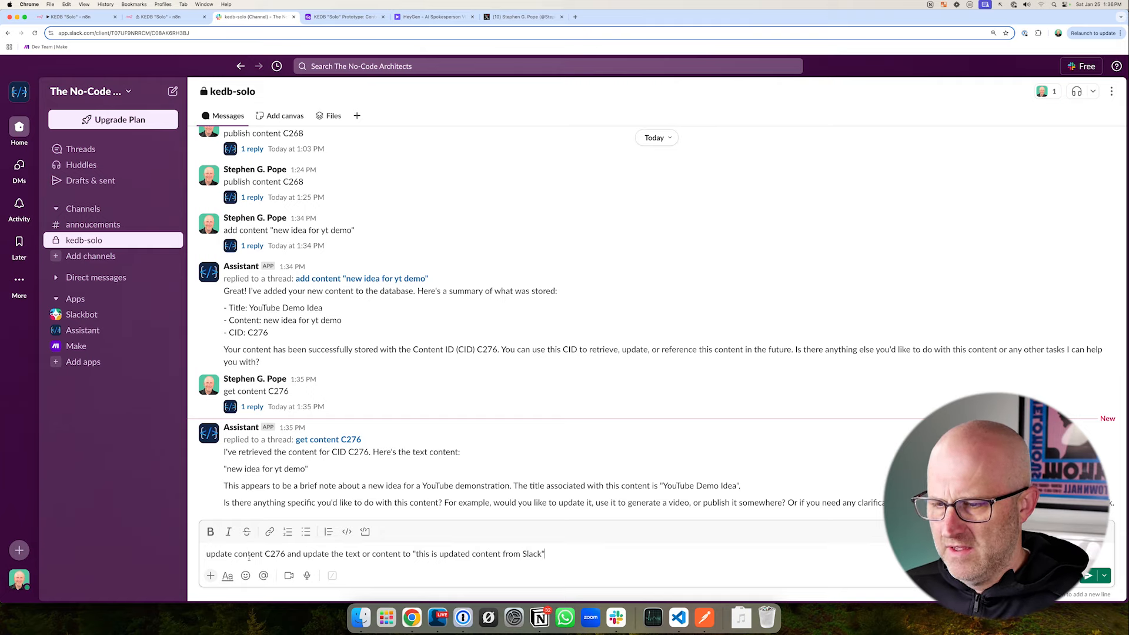
key("Return")
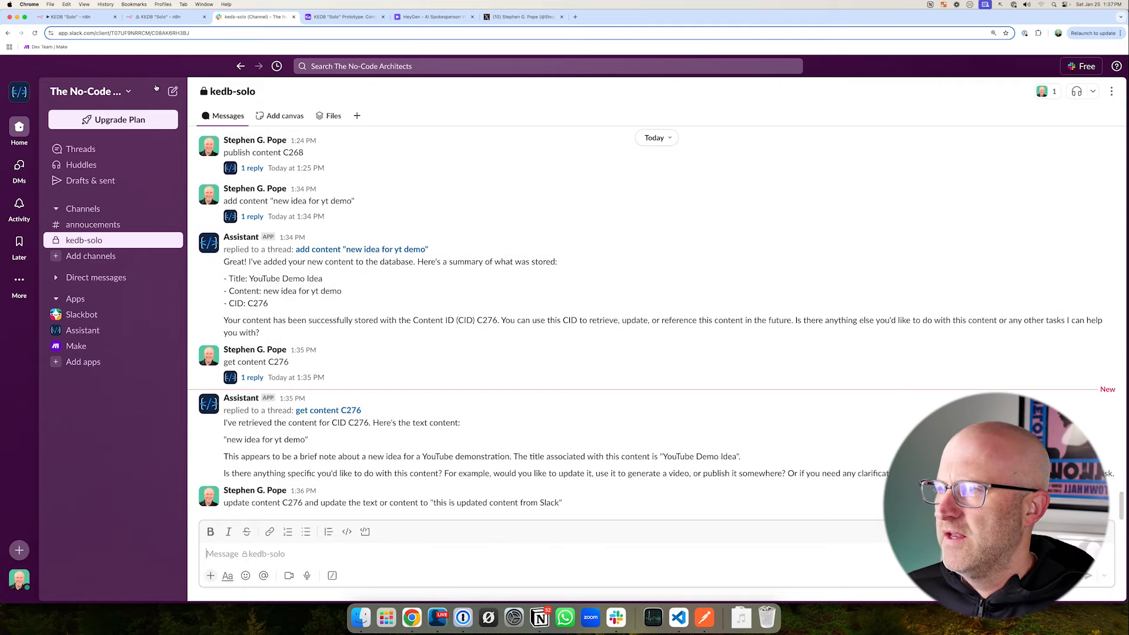
- Check the outcome of the C276 update in the n8n run, the Slack reply and the Airtable base
left_click(161, 16)
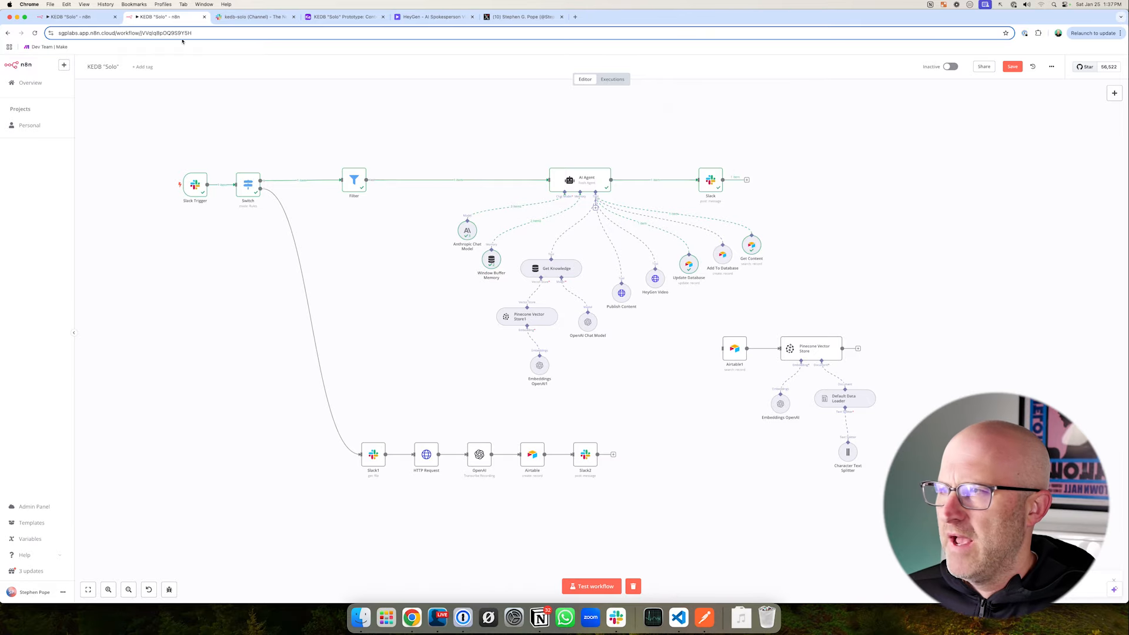
left_click(253, 16)
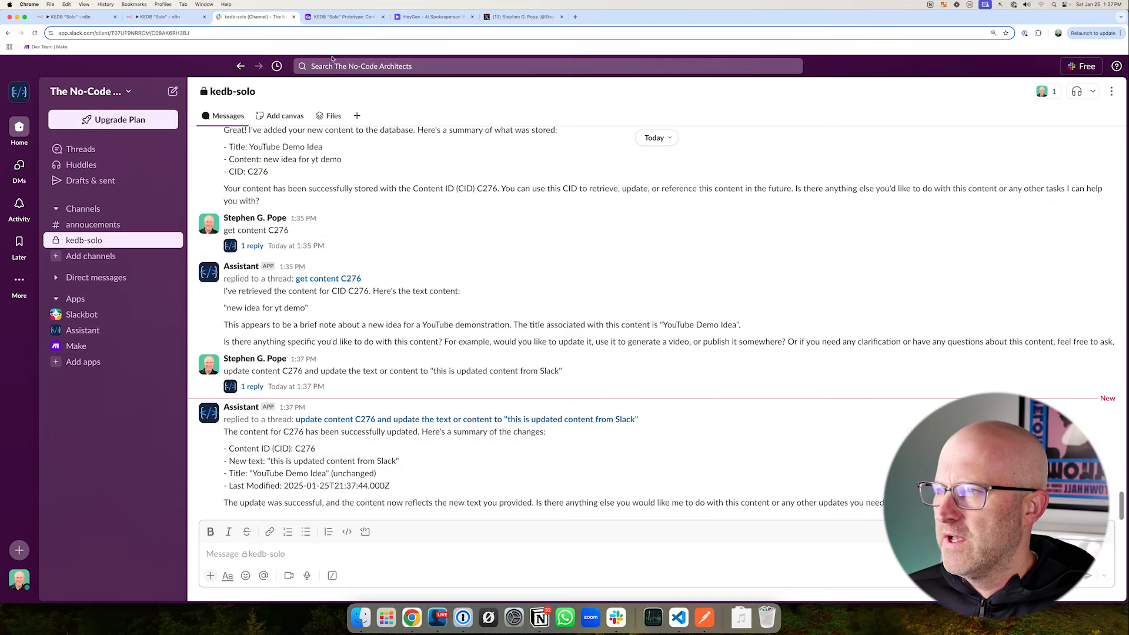
left_click(344, 17)
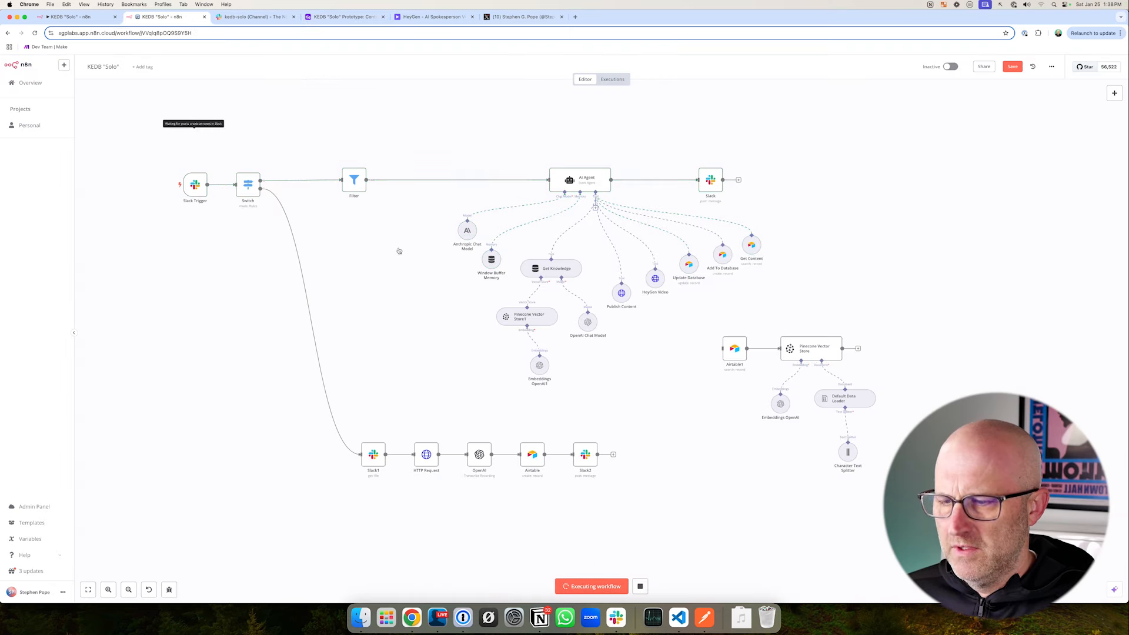
- With the n8n workflow listening, post "convert C276 into a heygen video" in Slack's kedb-solo channel
left_click(250, 17)
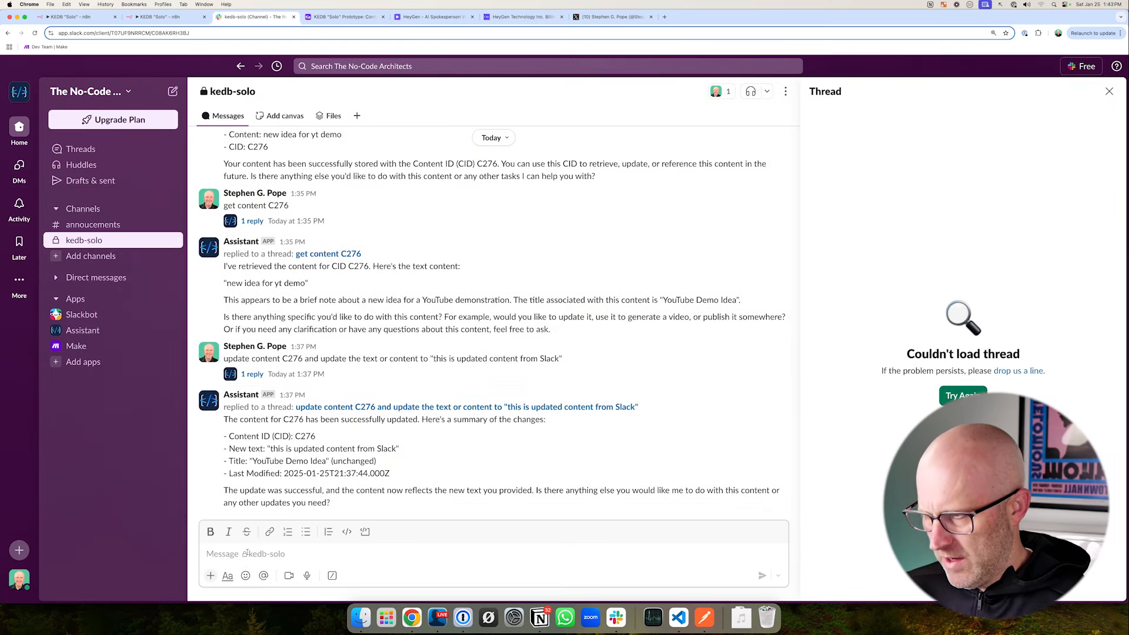
type("convert C276 into a heygen video")
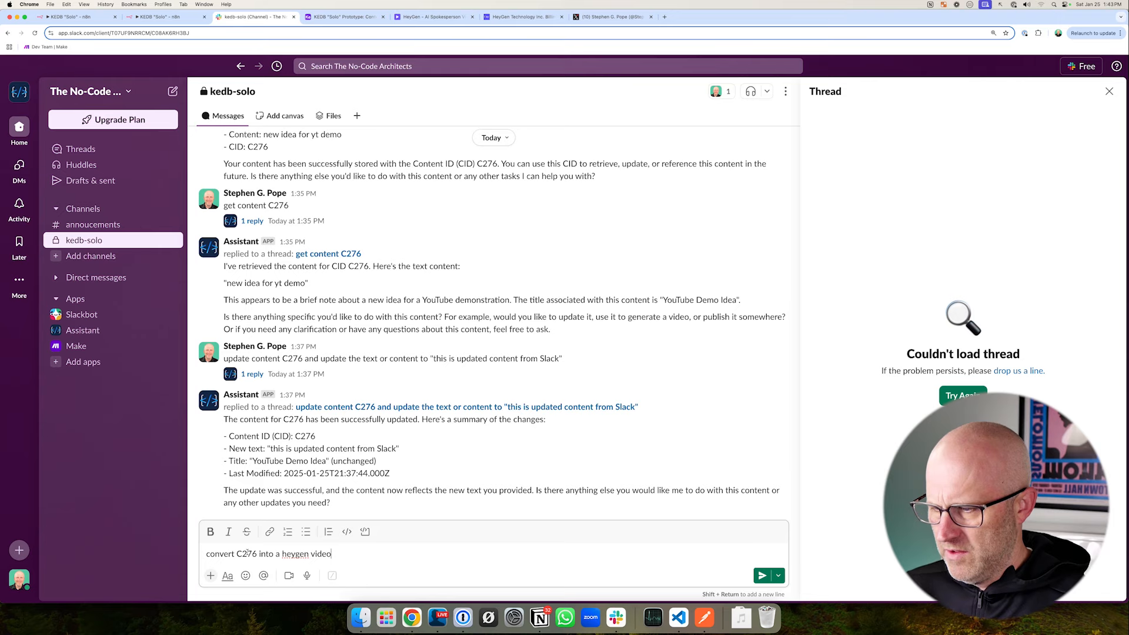
key("Return")
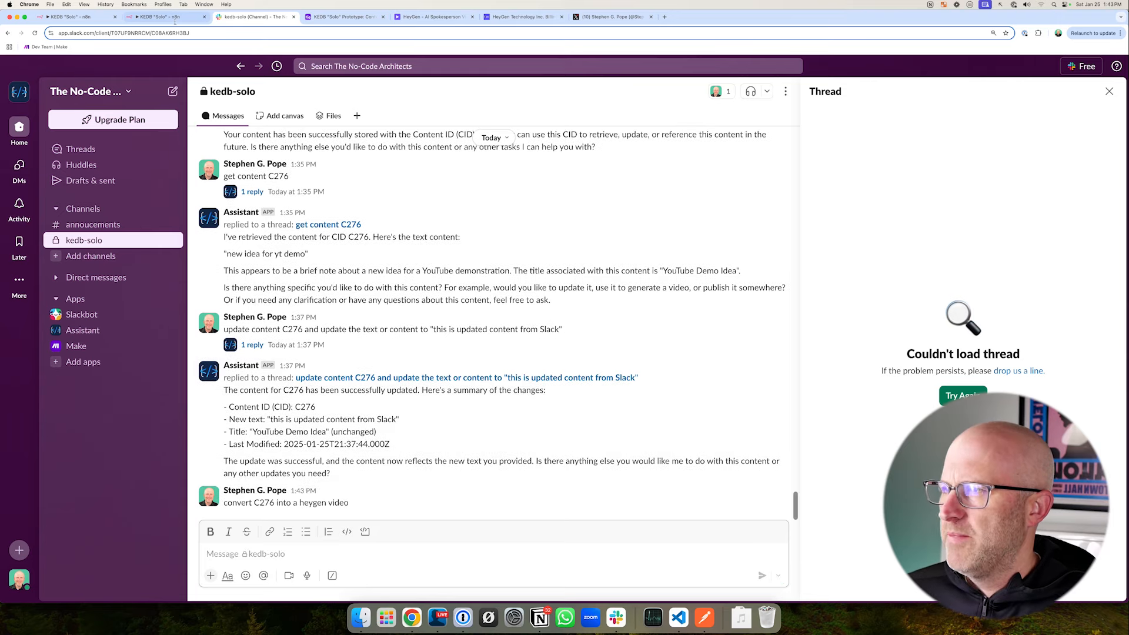
- Follow the HeyGen conversion run in n8n and inspect the HeyGen Video node's input and output
left_click(176, 18)
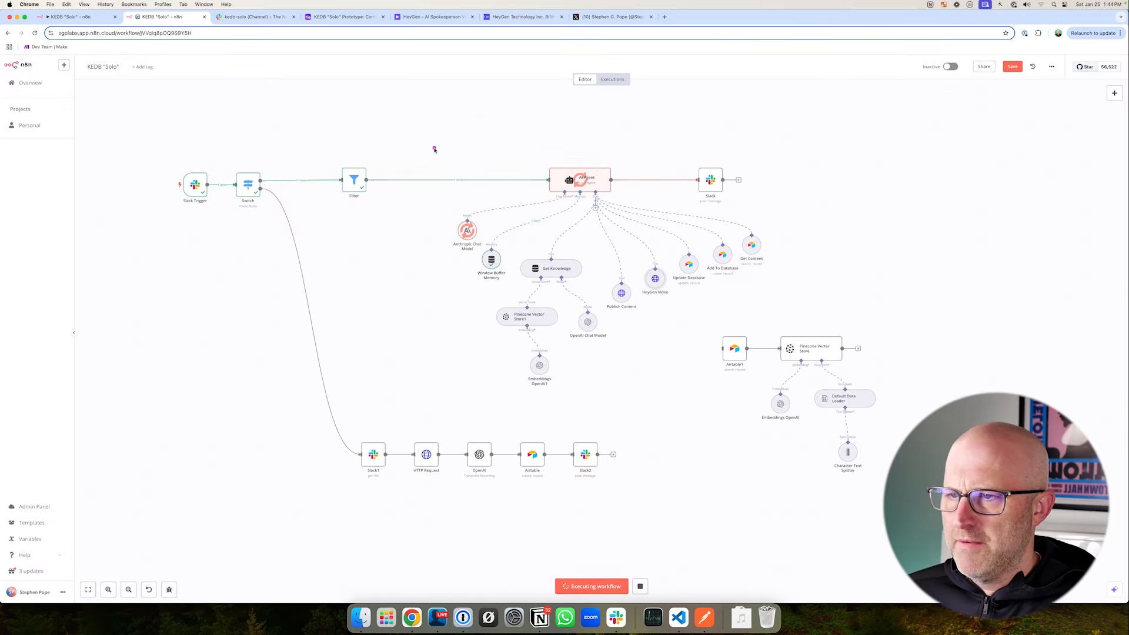
left_click_drag(422, 148, 671, 277)
left_click_drag(720, 212, 785, 279)
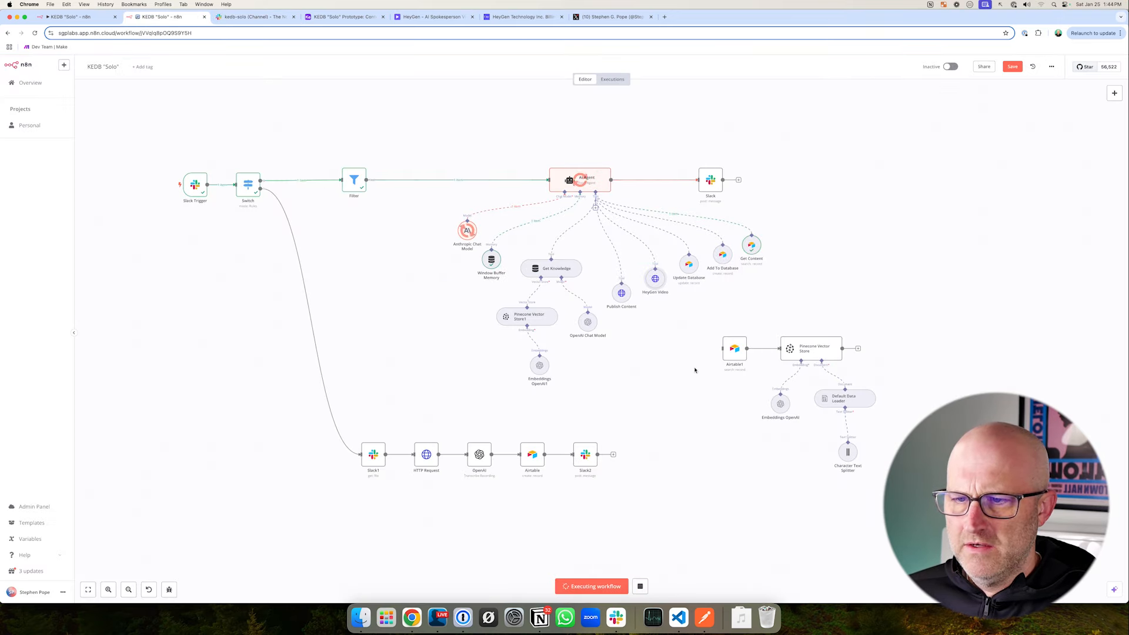
left_click_drag(421, 144, 637, 277)
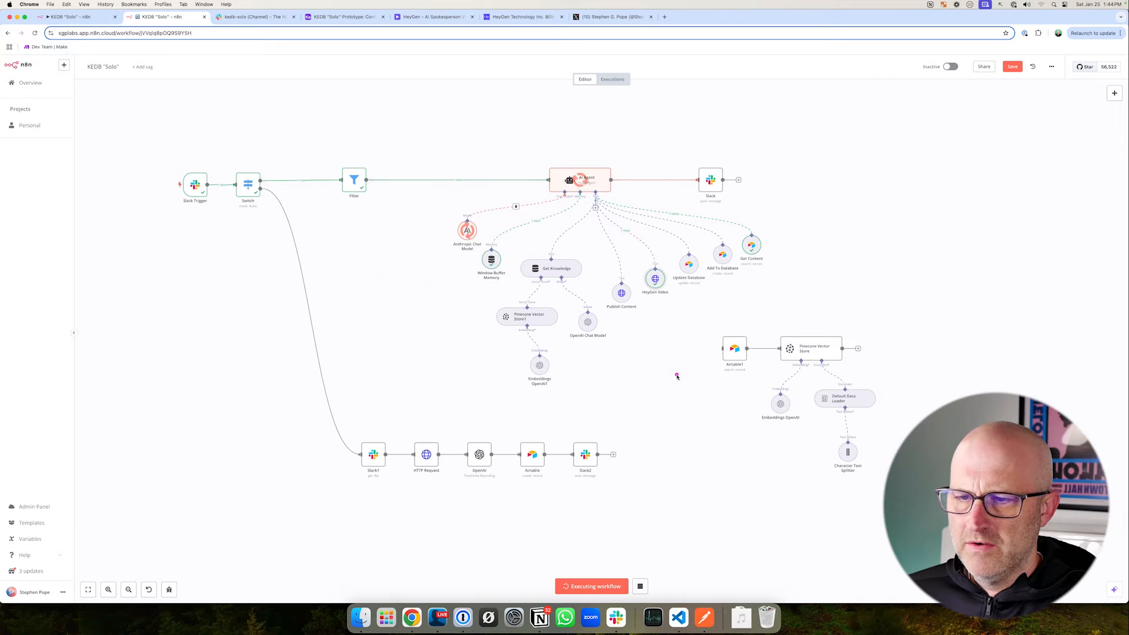
left_click_drag(677, 377, 656, 279)
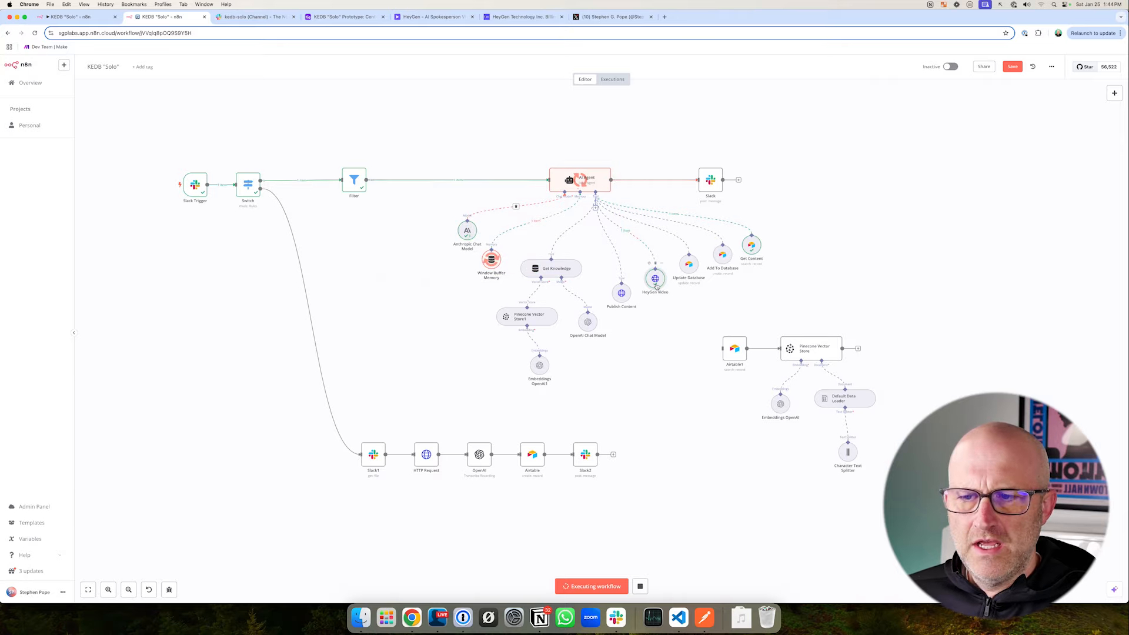
double_click(655, 278)
left_click_drag(867, 223, 867, 154)
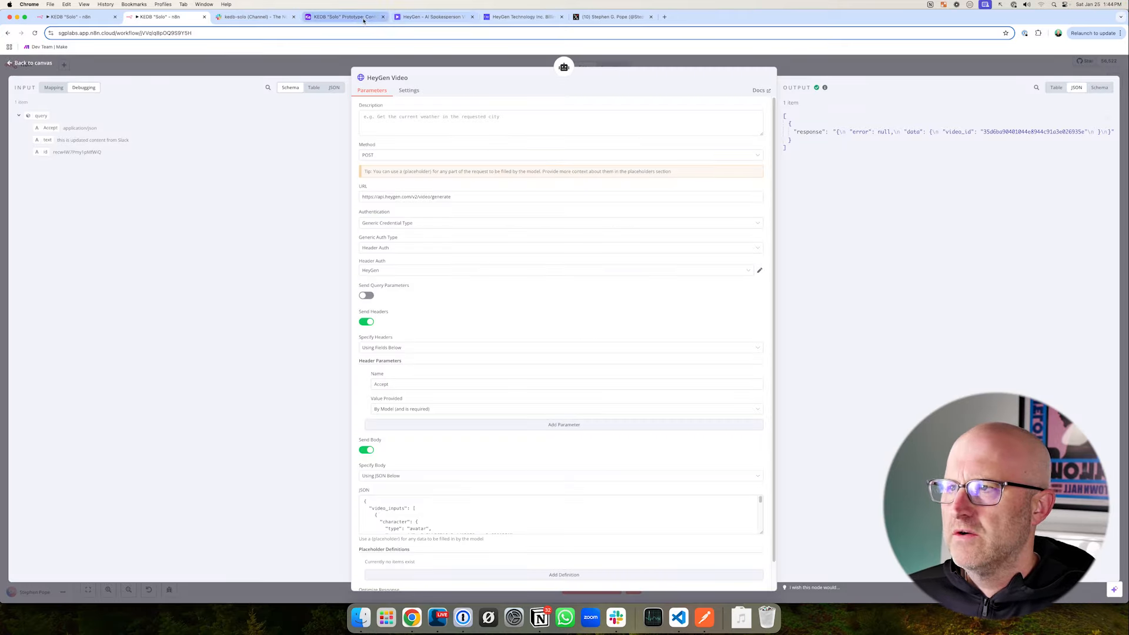
- Check the new video's rendering progress in HeyGen's Projects
left_click(432, 16)
left_click_drag(249, 265, 209, 211)
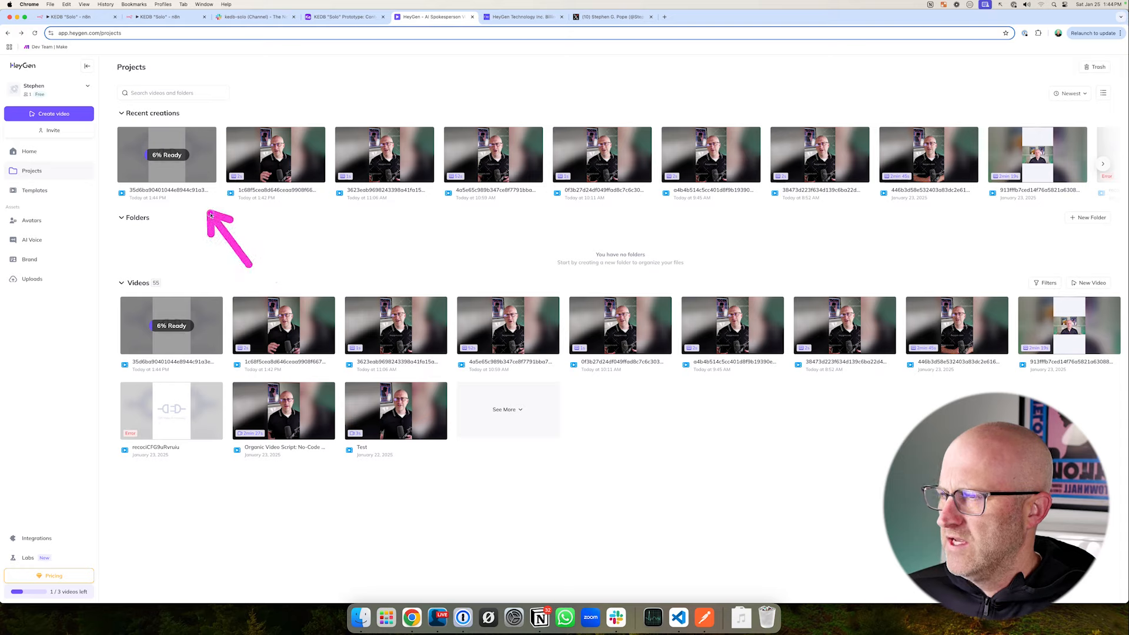
left_click_drag(99, 116, 249, 219)
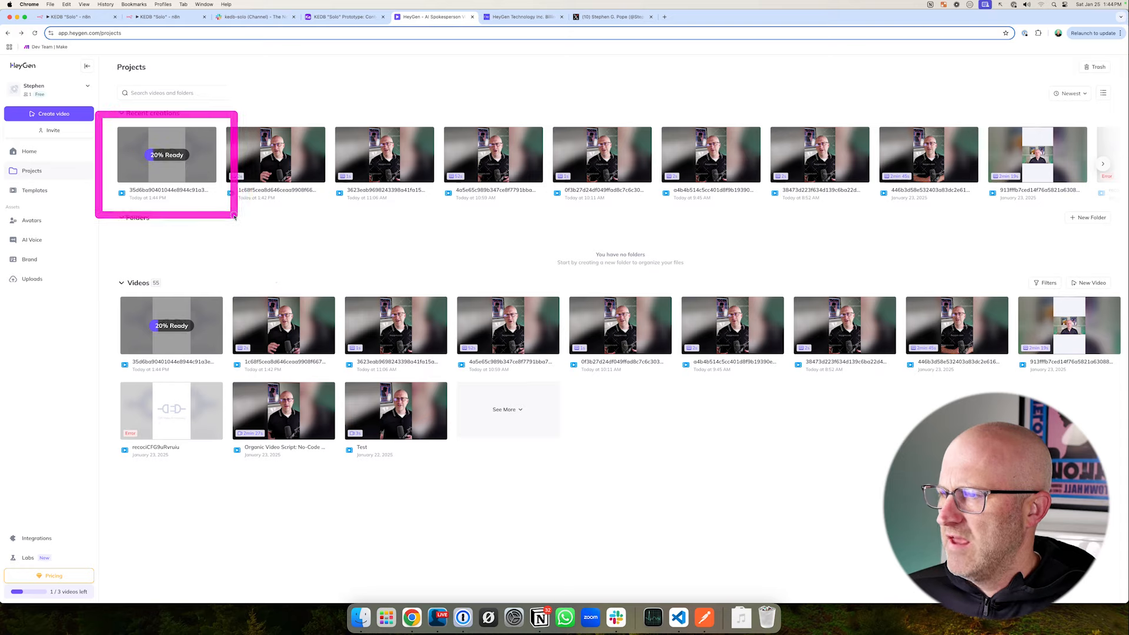
- Look over the Receive Video Webhook automation in the Airtable base and return to the Content data
left_click(347, 17)
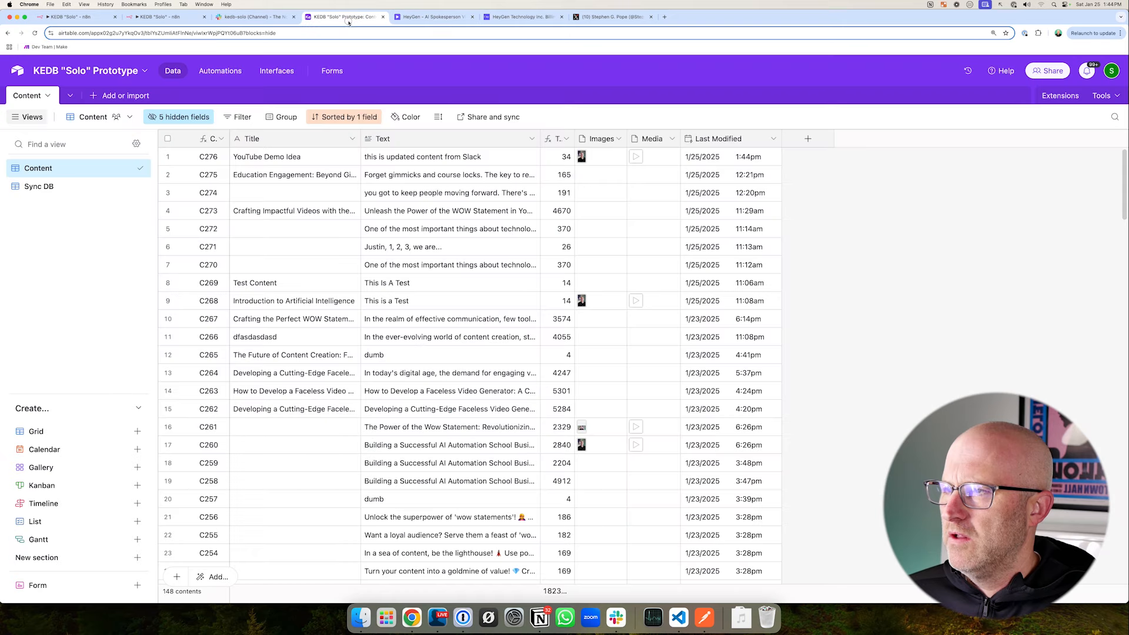
left_click(227, 71)
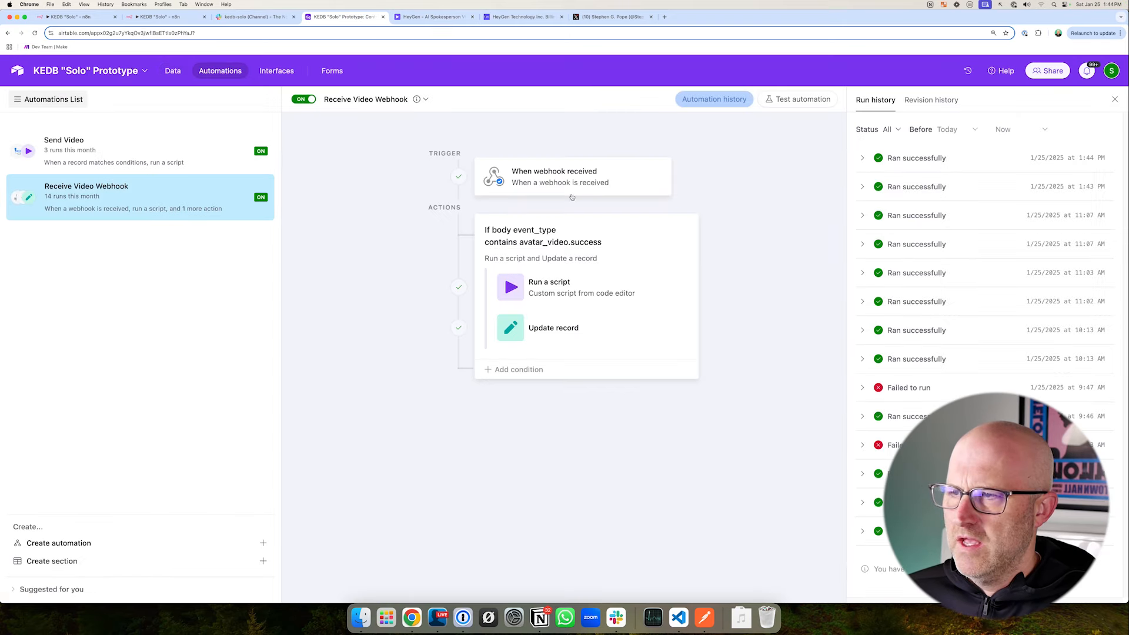
left_click(172, 73)
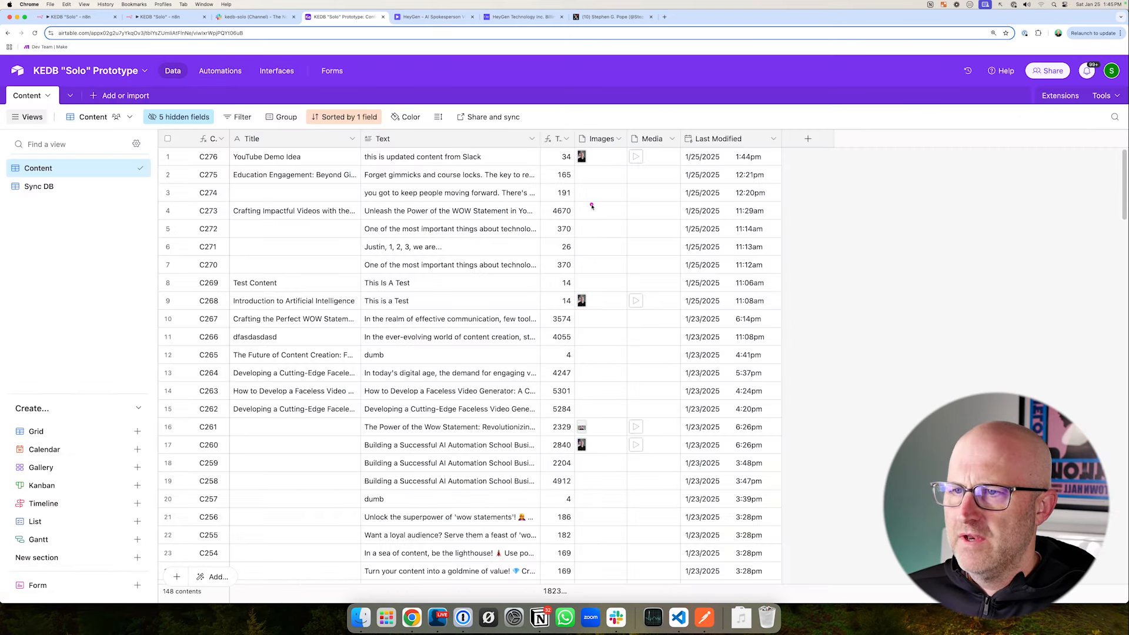
- Play the video attached to record C276's Media field in Airtable and close the preview
mouse_move(505, 225)
left_mouse_down()
mouse_move(580, 166)
mouse_move(615, 162)
mouse_move(579, 166)
left_mouse_up()
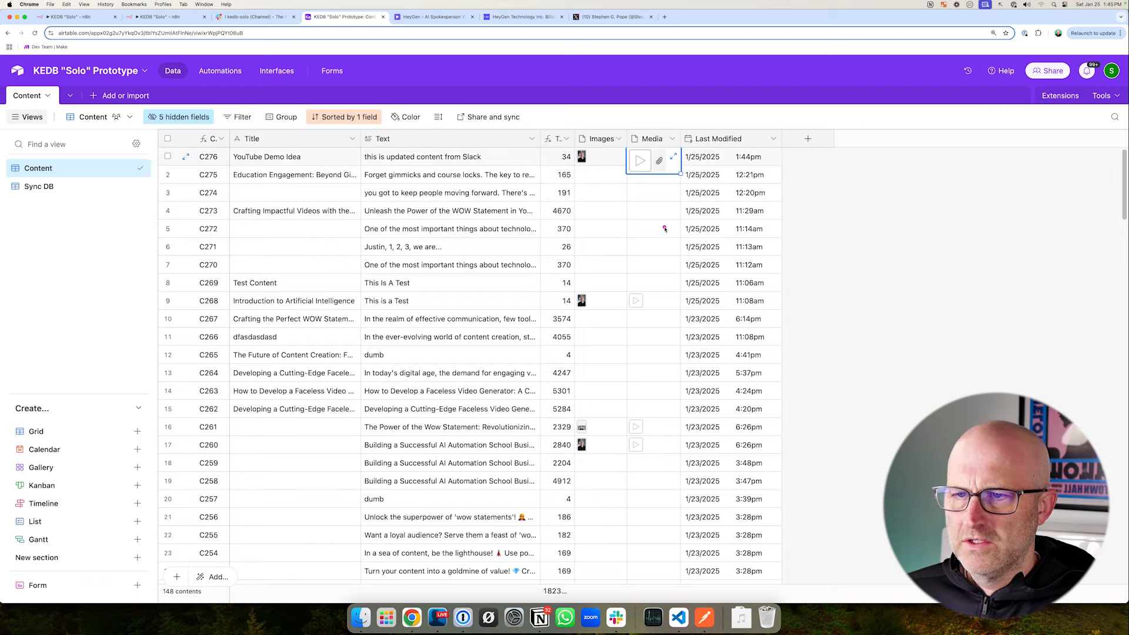
mouse_move(665, 229)
left_mouse_down()
mouse_move(649, 154)
mouse_move(637, 161)
left_mouse_up()
left_click(636, 161)
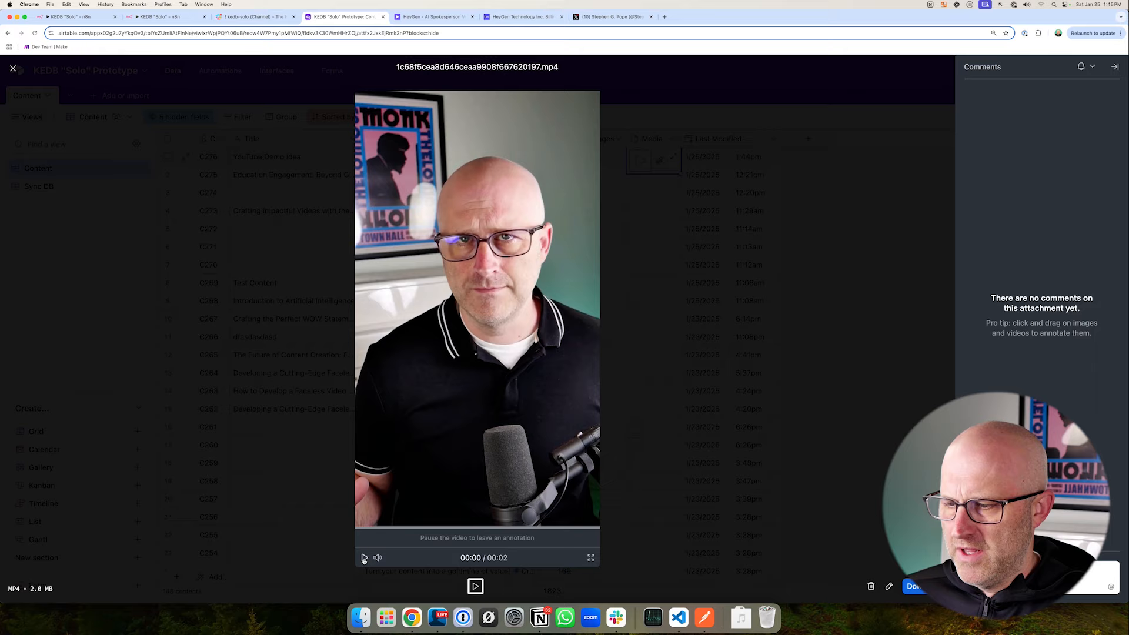
left_click(364, 557)
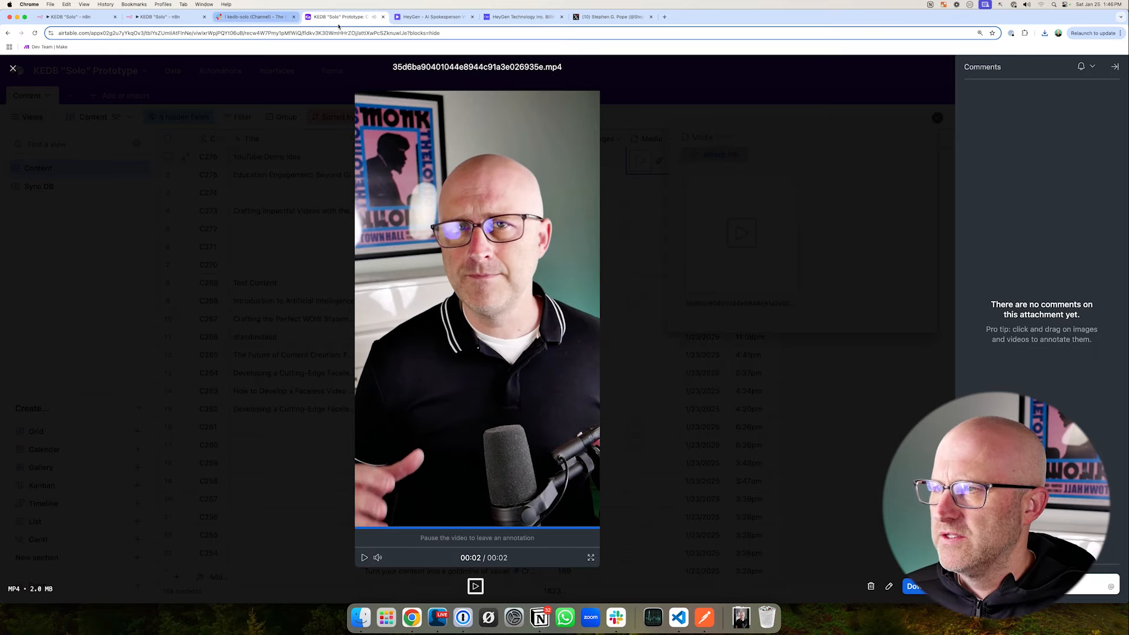
key("Escape")
key("Escape")
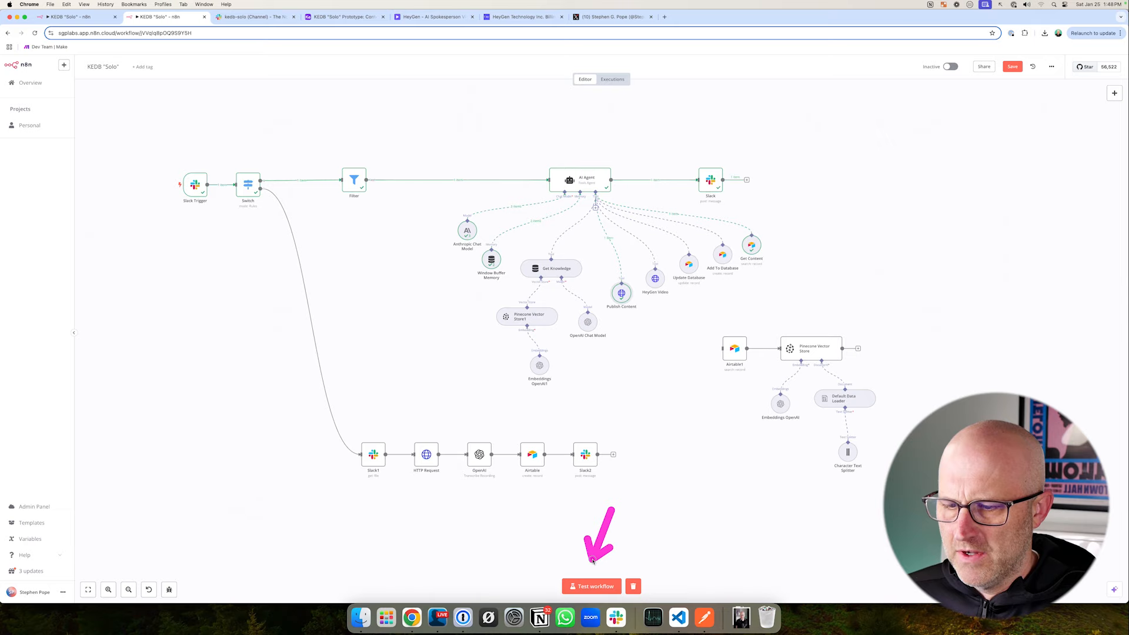
- Start a test run of the n8n workflow and post "publish C276 to twitter" in Slack's kedb-solo channel
left_click(591, 586)
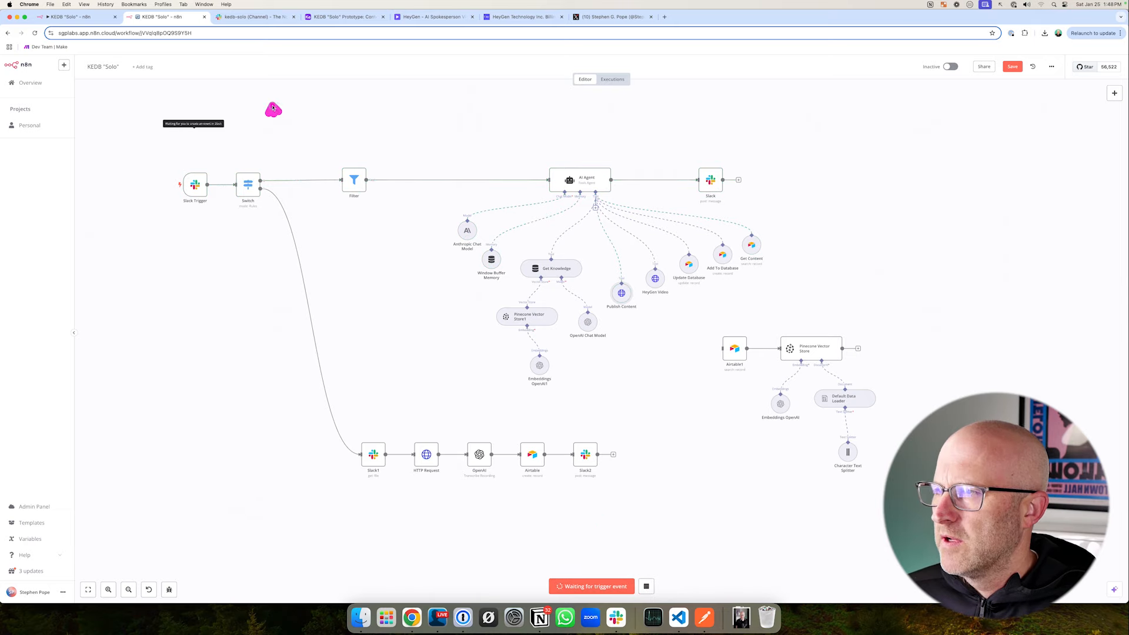
left_click(253, 17)
left_click(244, 553)
type("publish C276 to twitter")
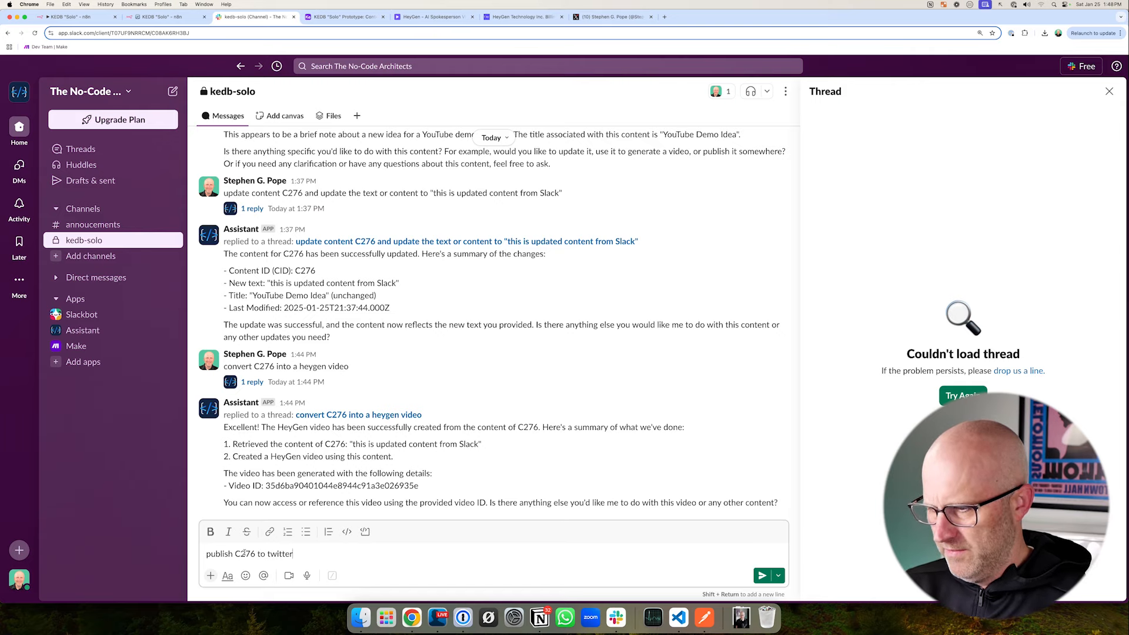
key("Return")
- Follow the publishing run in n8n and inspect the Publish Content node
left_click(161, 17)
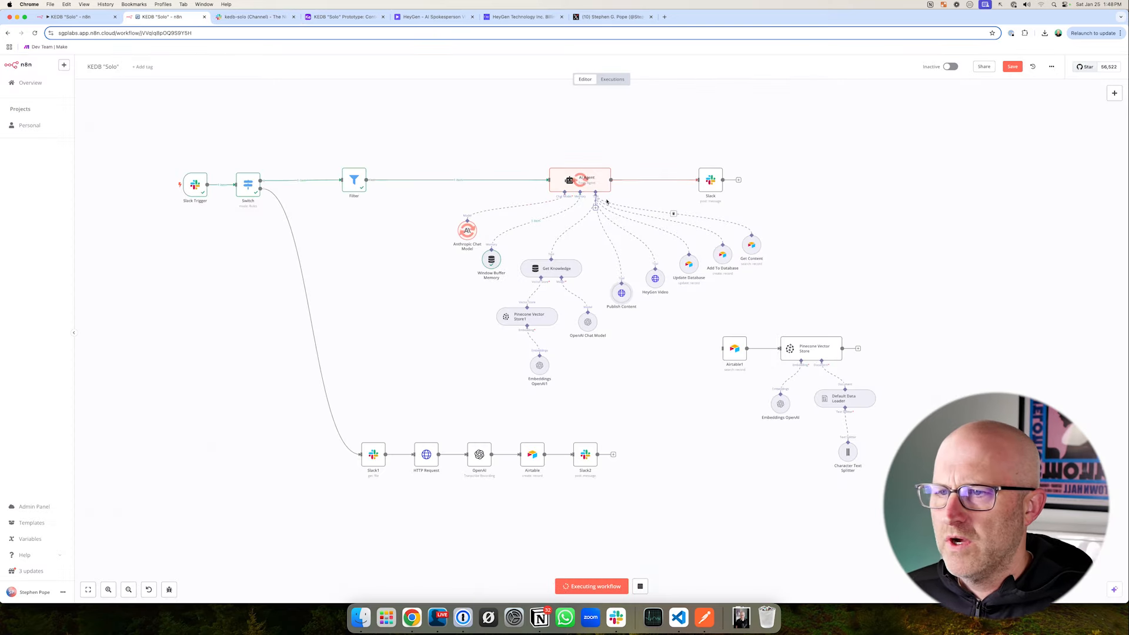
mouse_move(408, 138)
left_mouse_down()
mouse_move(625, 227)
mouse_move(795, 313)
left_mouse_up()
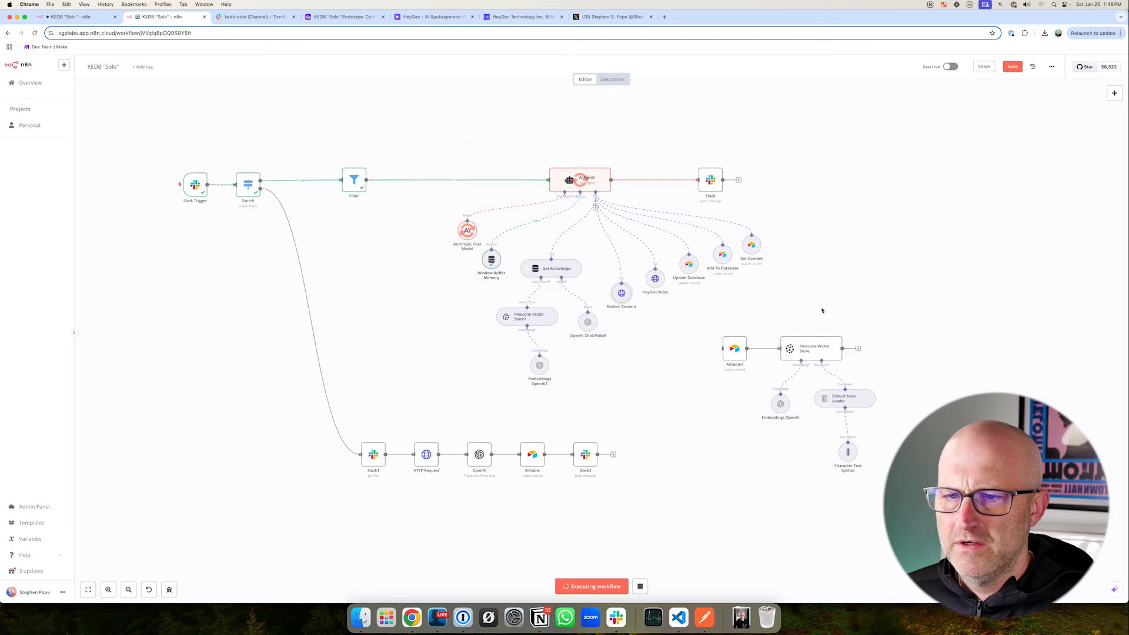
left_click_drag(720, 222, 758, 250)
left_click_drag(414, 142, 635, 279)
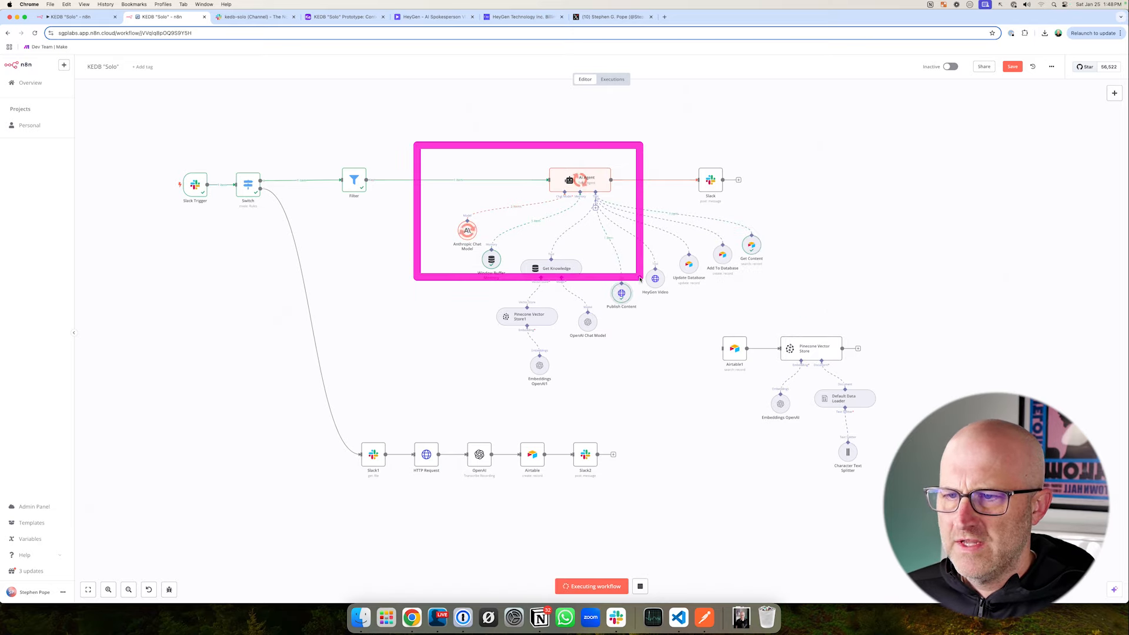
left_click_drag(669, 387, 633, 322)
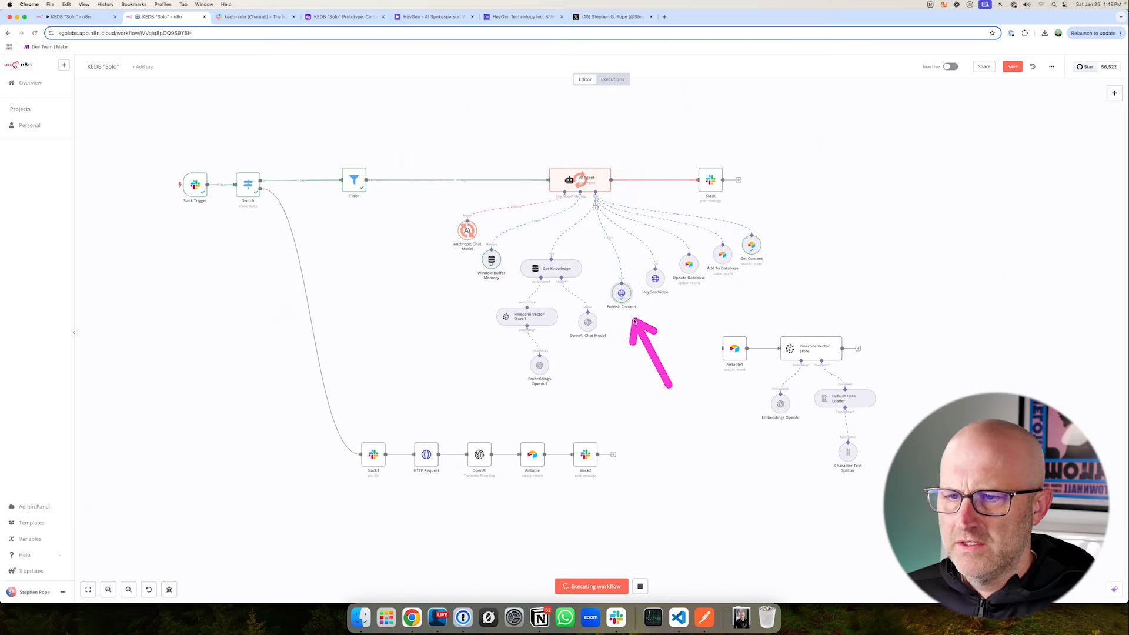
double_click(621, 292)
key("Escape")
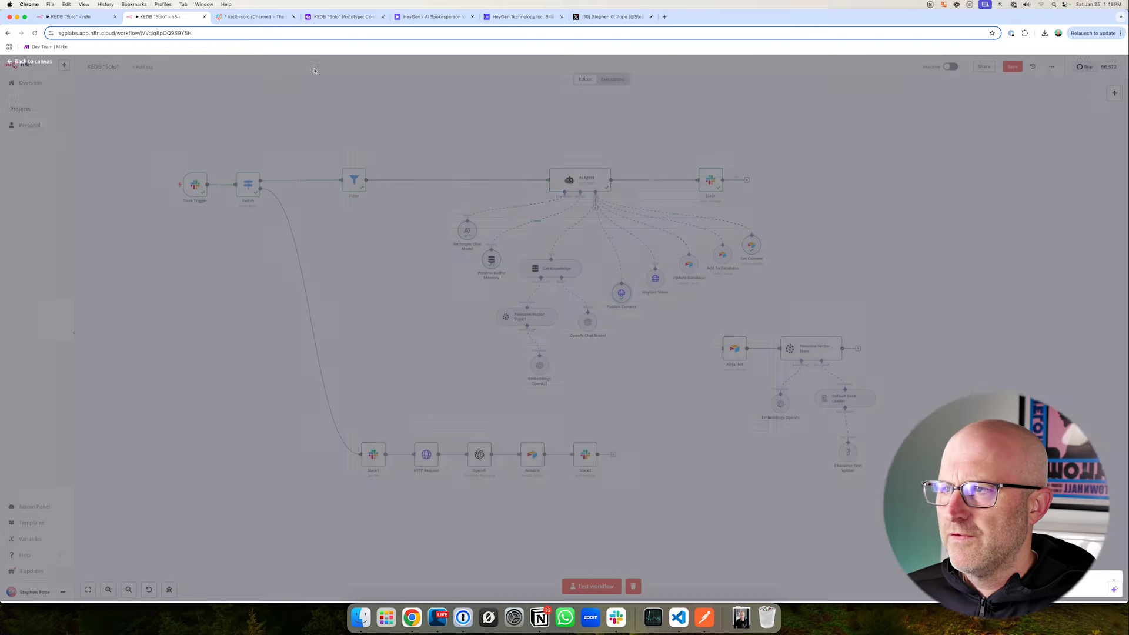
- Reload the X profile to look for the published post, and compare it with Airtable record C276 and the Slack reply
left_click(618, 18)
left_click(36, 33)
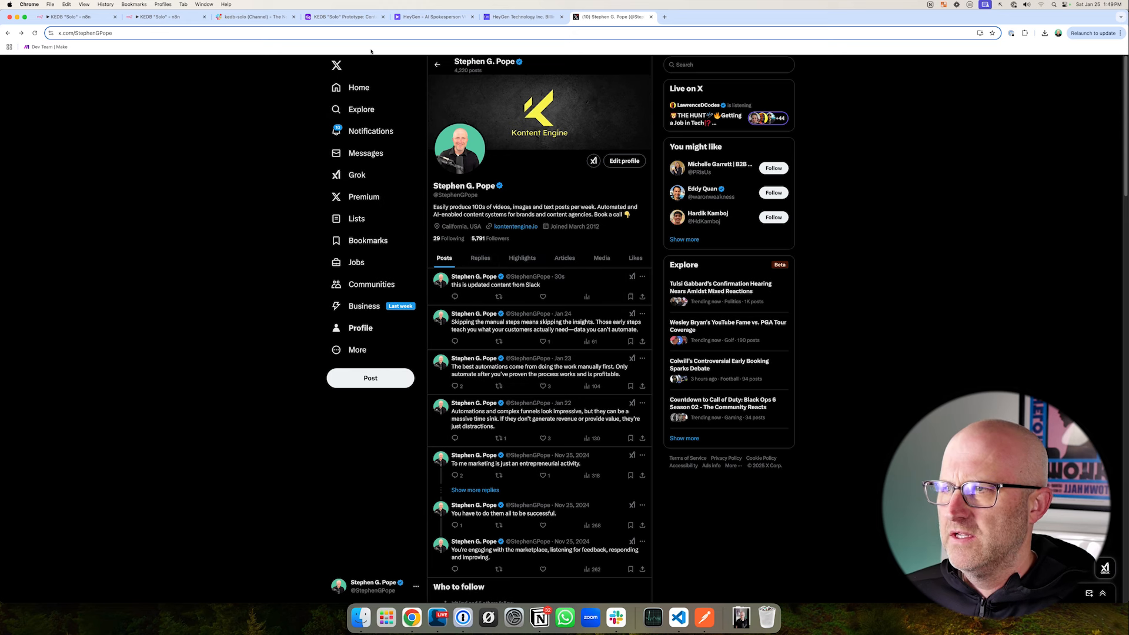
left_click(344, 16)
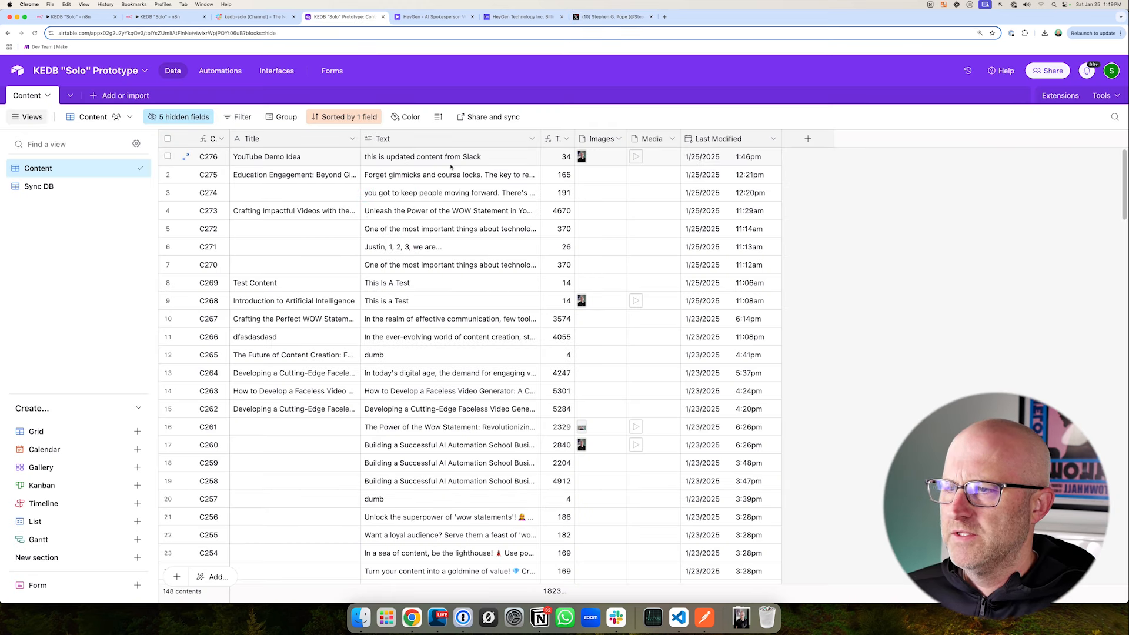
left_click(257, 18)
left_click_drag(457, 418, 419, 447)
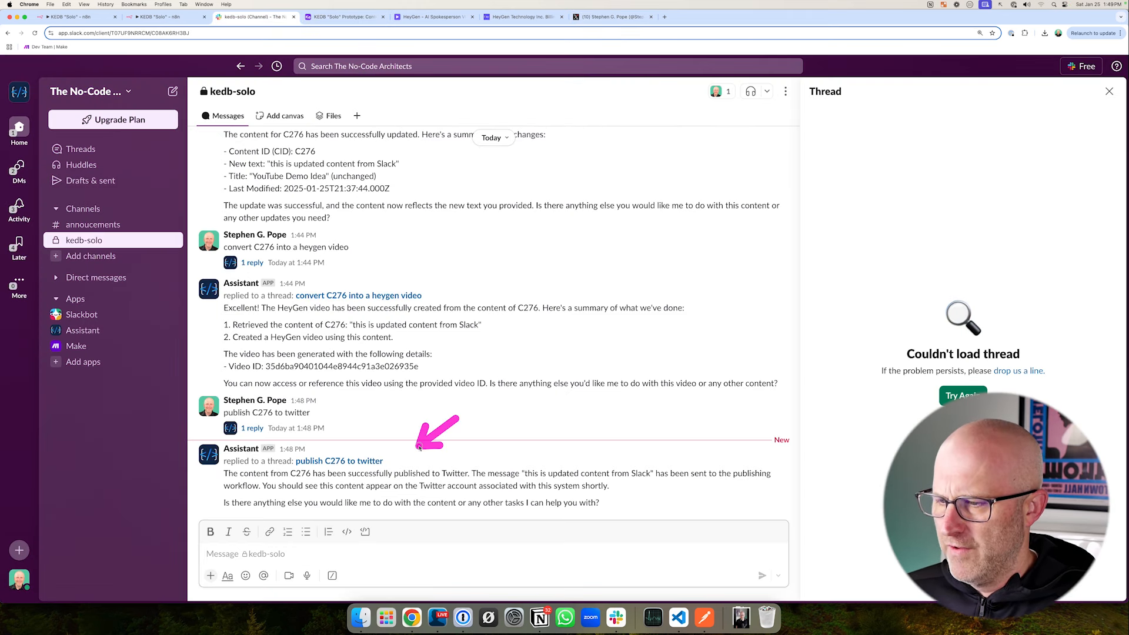
mouse_move(208, 442)
left_mouse_down()
mouse_move(489, 544)
mouse_move(790, 547)
mouse_move(809, 535)
left_mouse_up()
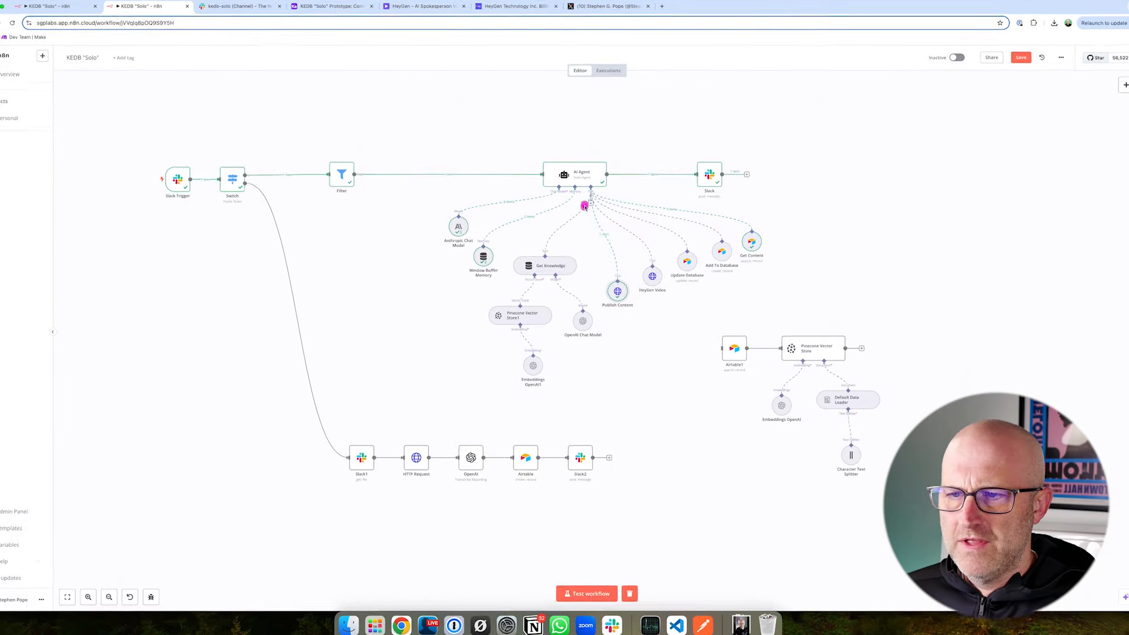
- Review the AI Agent's content tools and the Get Knowledge branch on the n8n canvas
left_click_drag(517, 196, 769, 315)
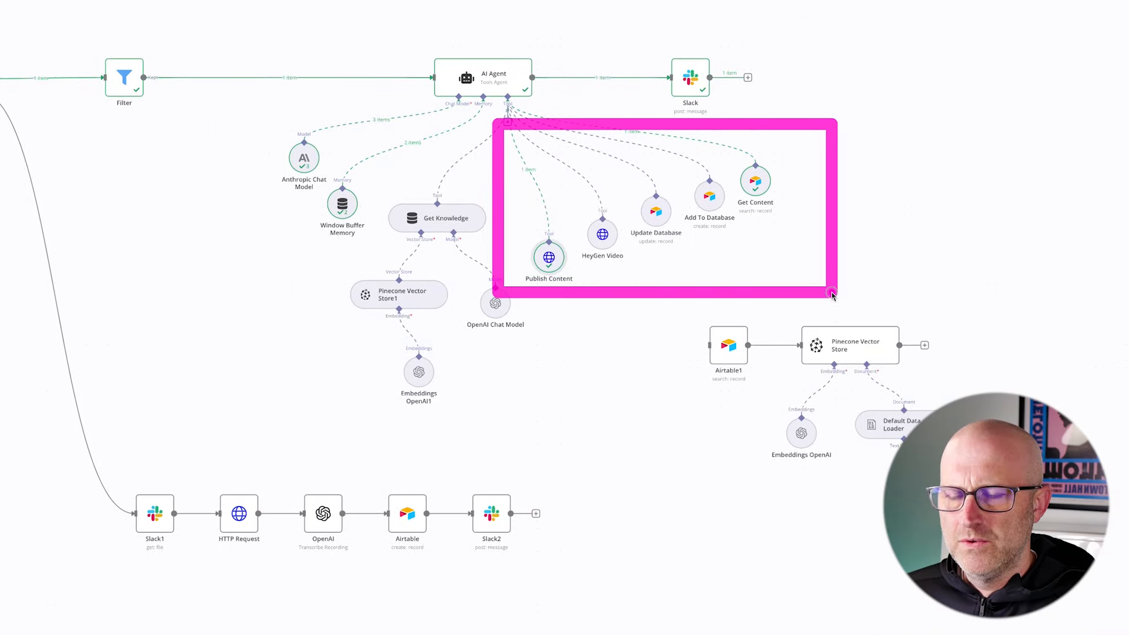
mouse_move(670, 437)
left_mouse_down()
mouse_move(585, 306)
mouse_move(768, 248)
left_mouse_up()
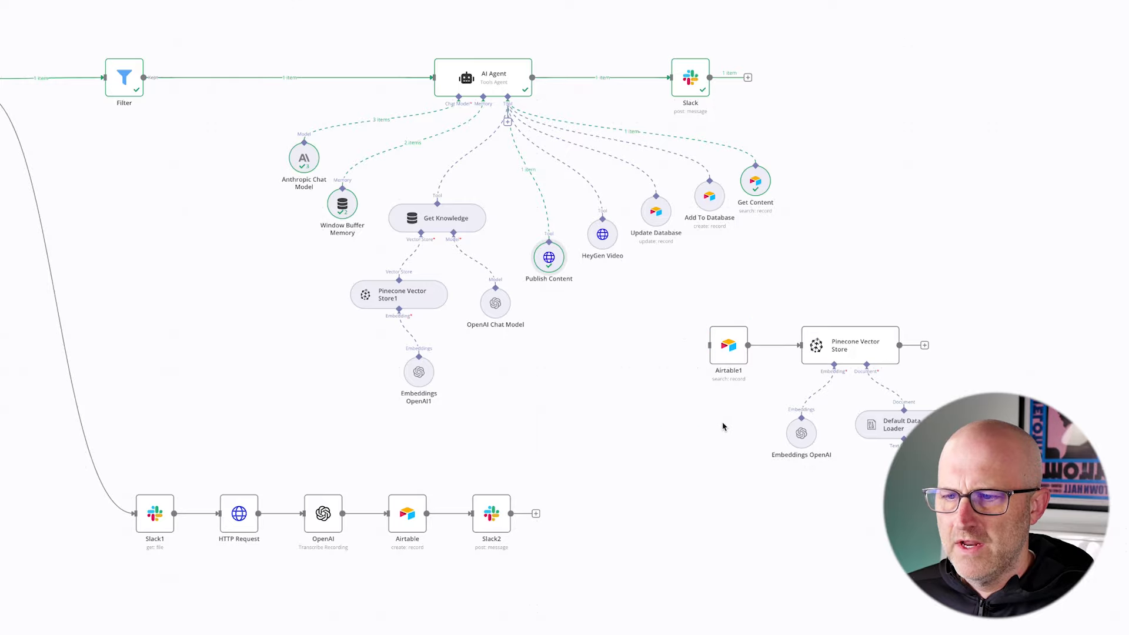
mouse_move(319, 169)
left_mouse_down()
mouse_move(423, 259)
mouse_move(570, 419)
left_mouse_up()
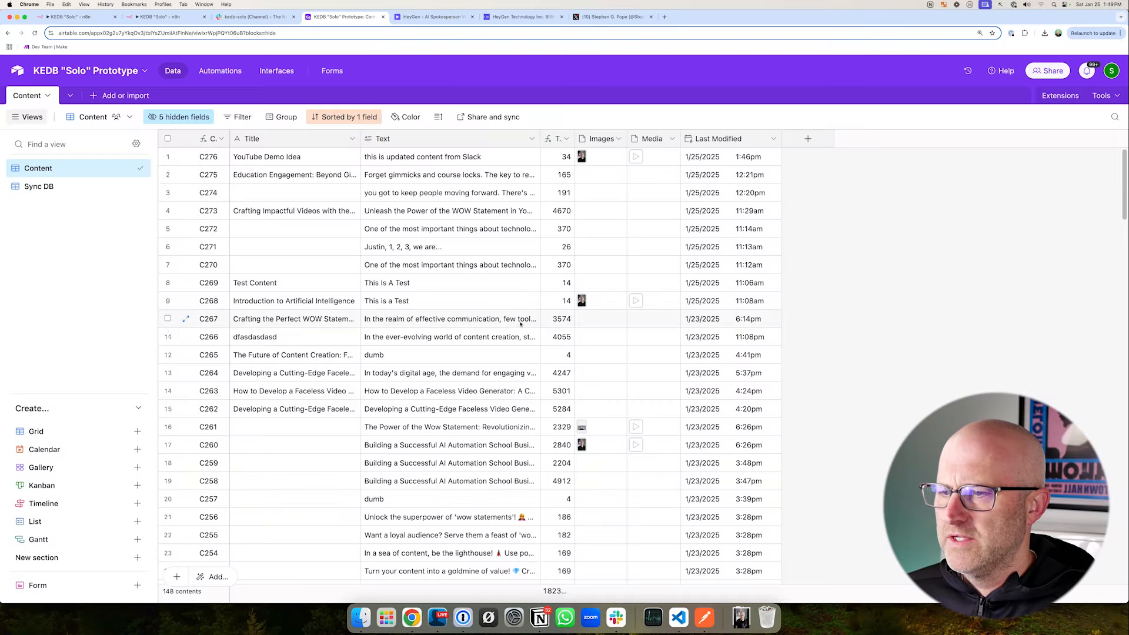
- Browse the older video transcript records in Airtable's Content table
scroll(485, 359, "down", 15)
scroll(485, 359, "down", 12)
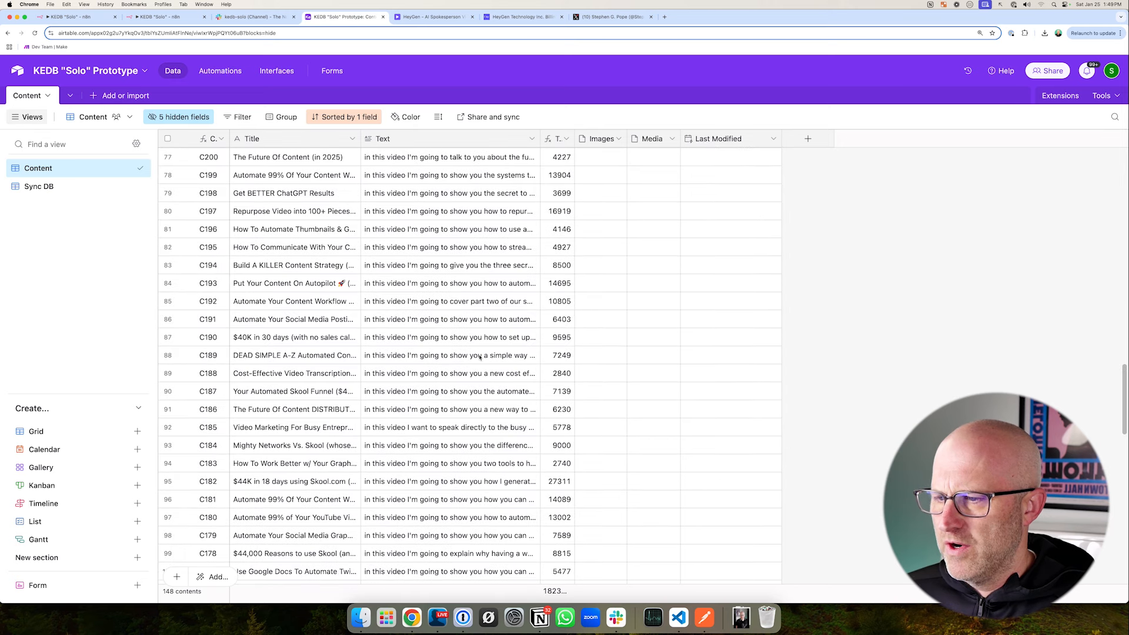
mouse_move(629, 328)
left_mouse_down()
mouse_move(493, 246)
mouse_move(489, 430)
left_mouse_up()
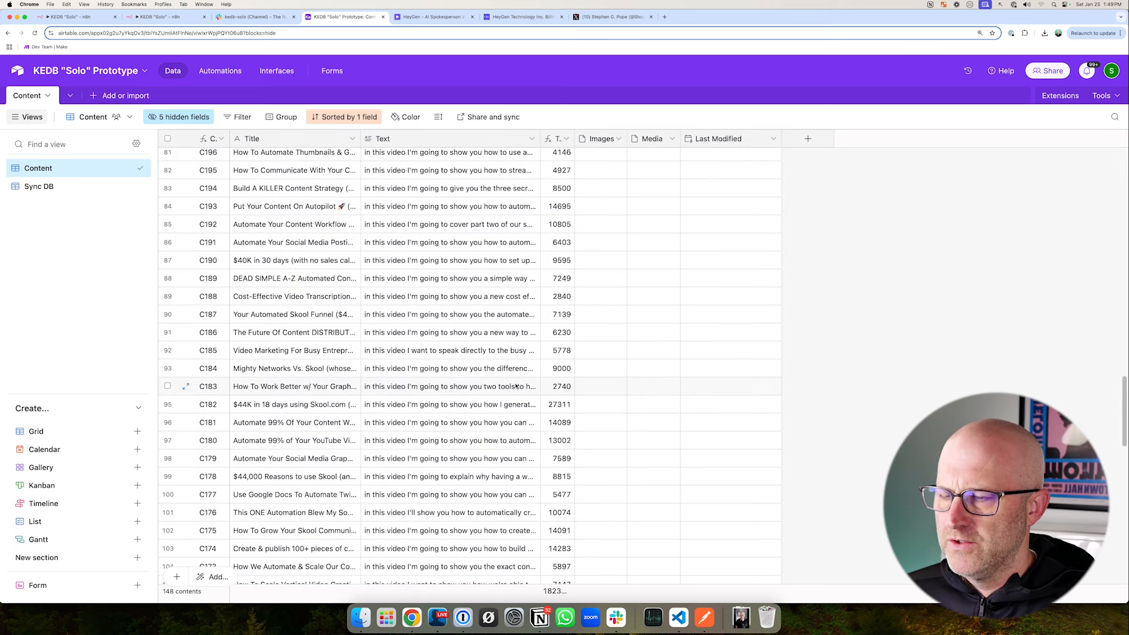
mouse_move(360, 145)
left_mouse_down()
mouse_move(461, 144)
mouse_move(362, 144)
left_mouse_up()
mouse_move(617, 324)
left_mouse_down()
mouse_move(491, 222)
mouse_move(481, 404)
left_mouse_up()
scroll(502, 421, "up", 8)
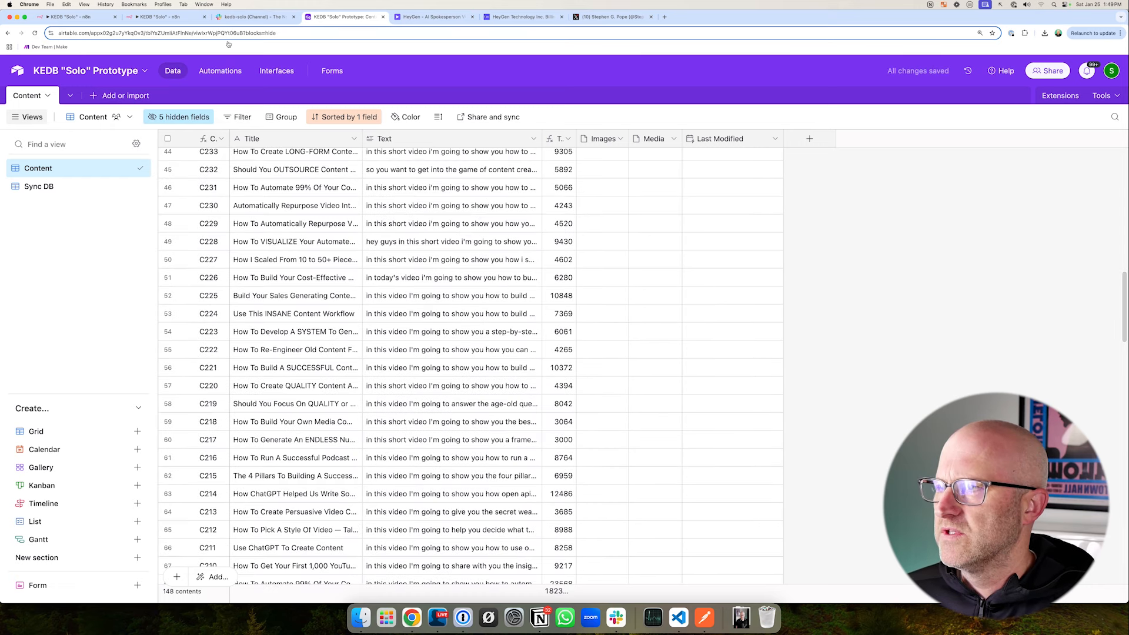
- Revisit the assistant's publish reply in Slack and the transcript records in Airtable
left_click(217, 20)
left_click_drag(485, 425, 410, 461)
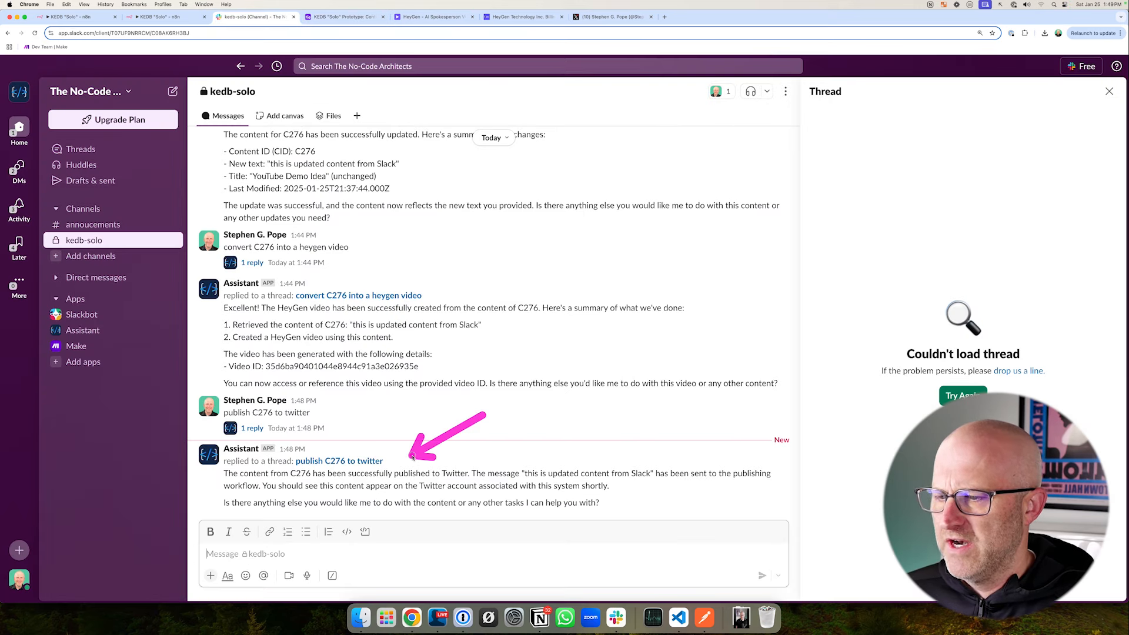
left_click(344, 16)
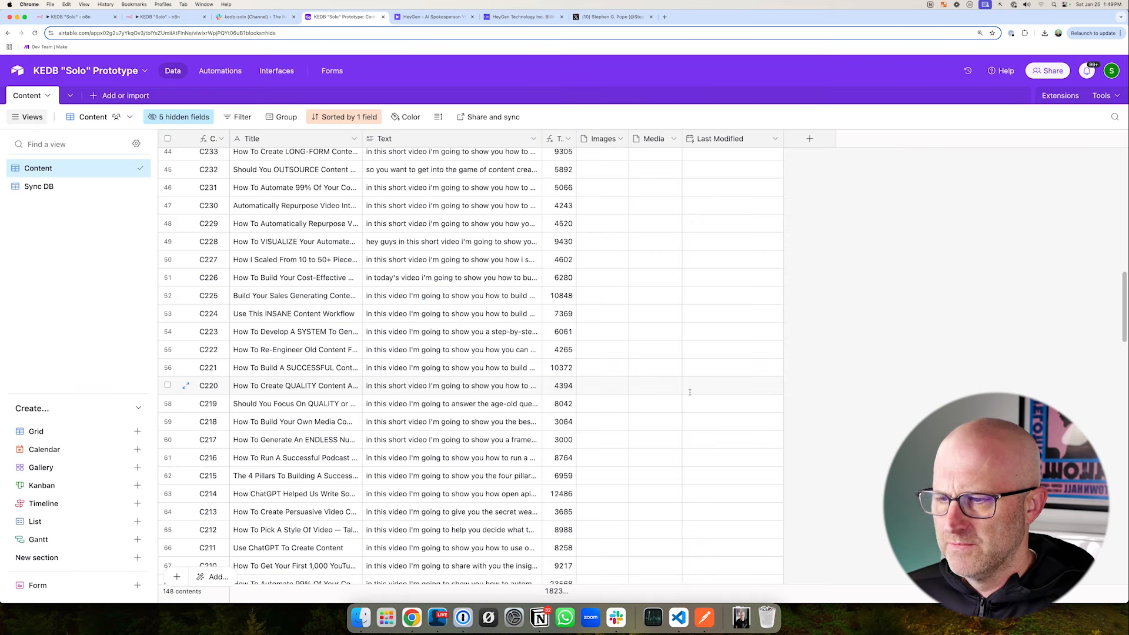
left_click_drag(632, 325, 481, 353)
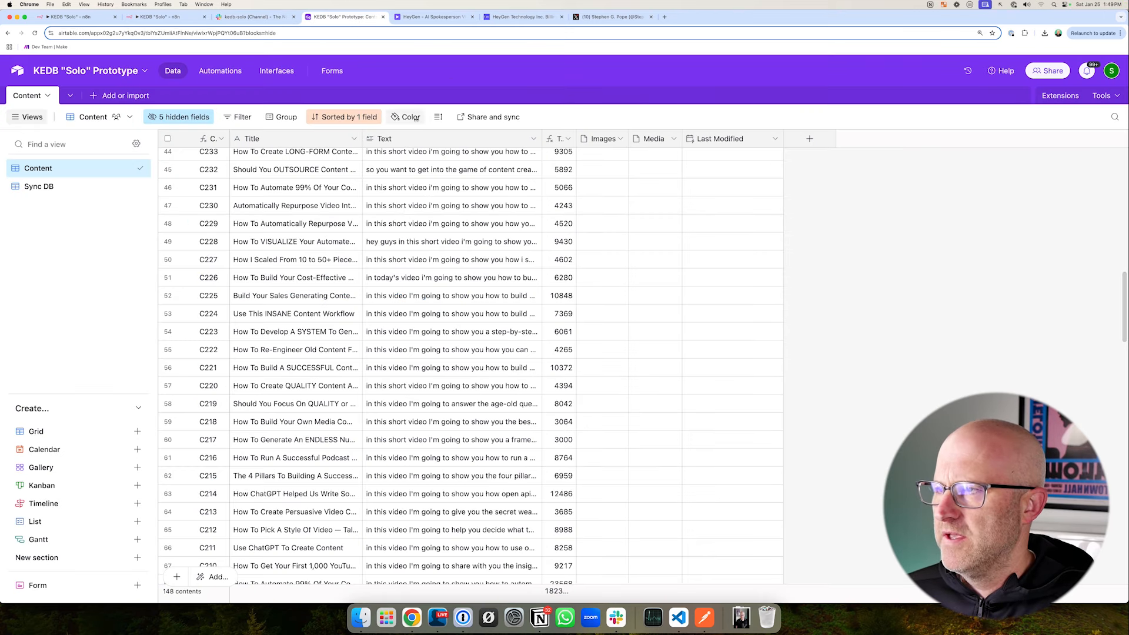
left_click_drag(230, 138, 205, 54)
- Switch to n8n and start a test run of the KEDB "Solo" workflow
left_click(159, 16)
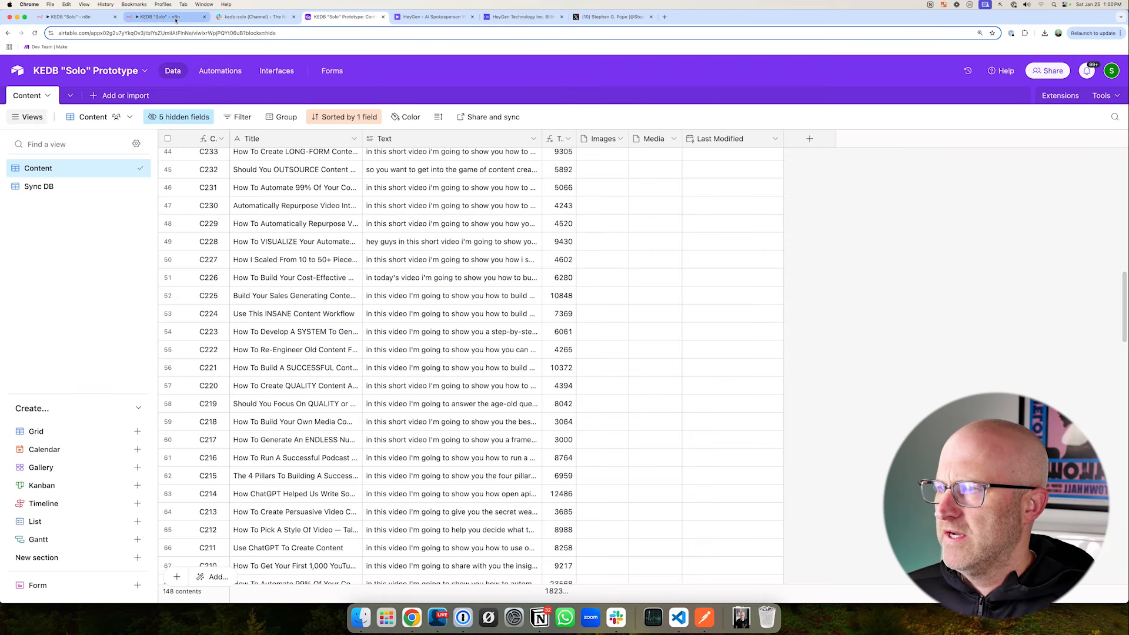
left_click_drag(594, 501, 592, 565)
left_click(592, 587)
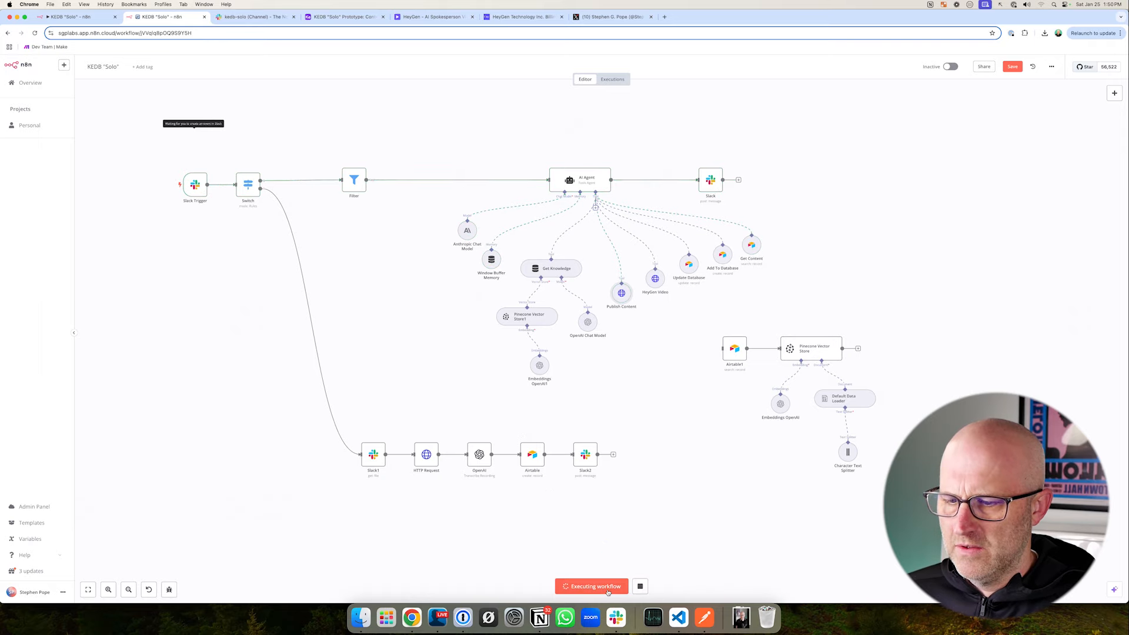
left_click_drag(300, 139, 274, 62)
- Draft the message "generate new content about the wow statement" in Slack's kedb-solo channel without sending it
left_click(254, 17)
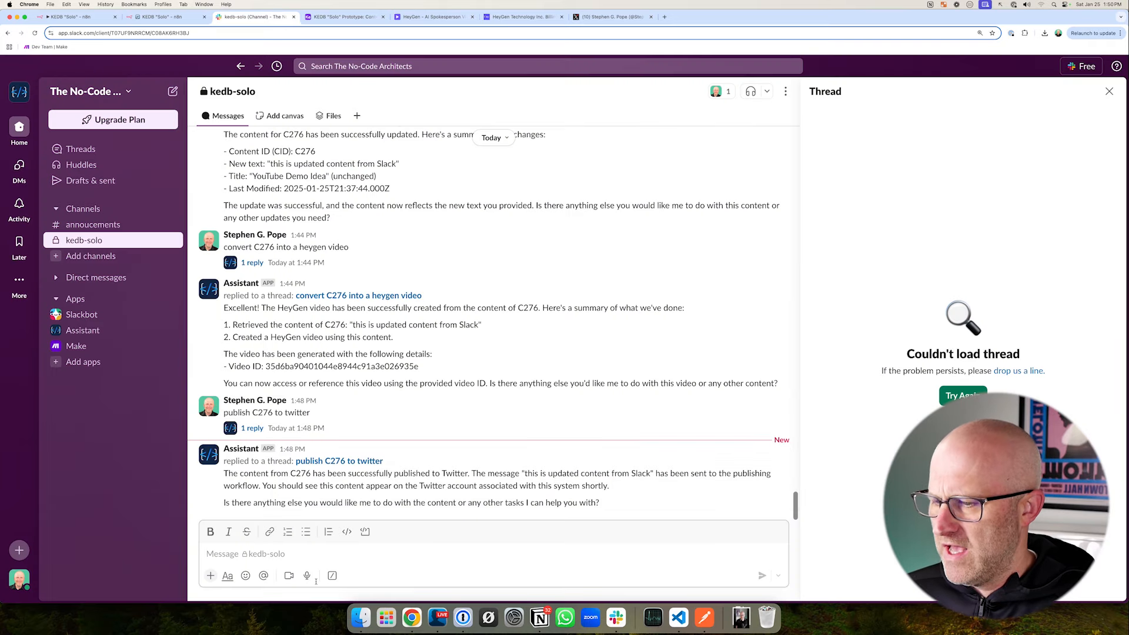
type("generate new conte")
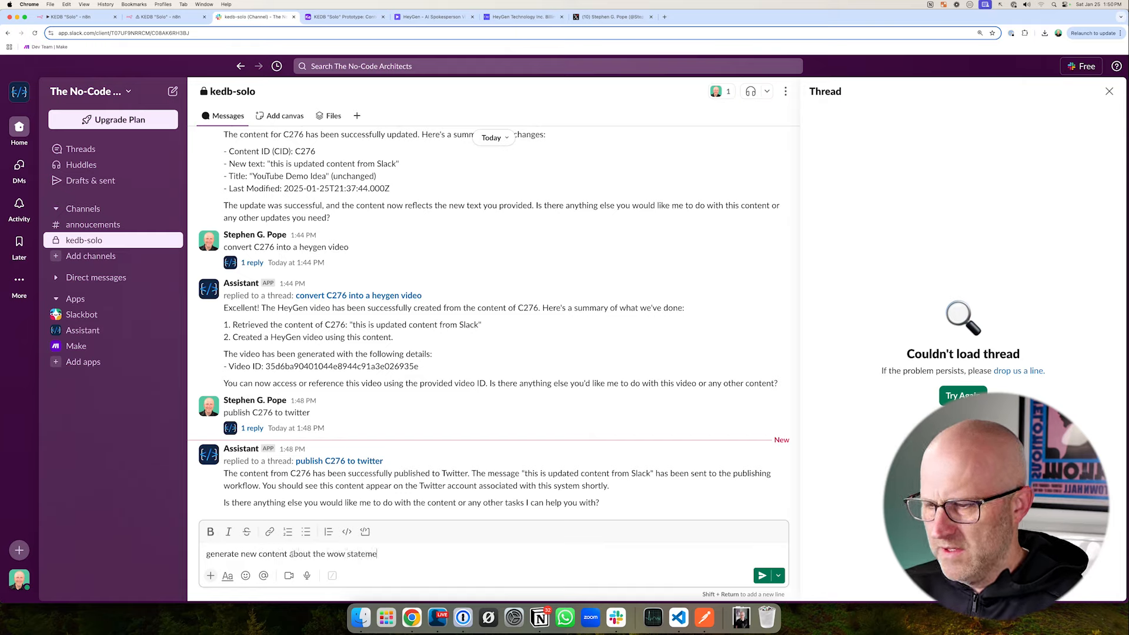
type("nt")
mouse_move(367, 479)
left_mouse_down()
mouse_move(335, 548)
mouse_move(369, 545)
mouse_move(335, 537)
mouse_move(371, 539)
mouse_move(332, 536)
mouse_move(416, 574)
left_mouse_up()
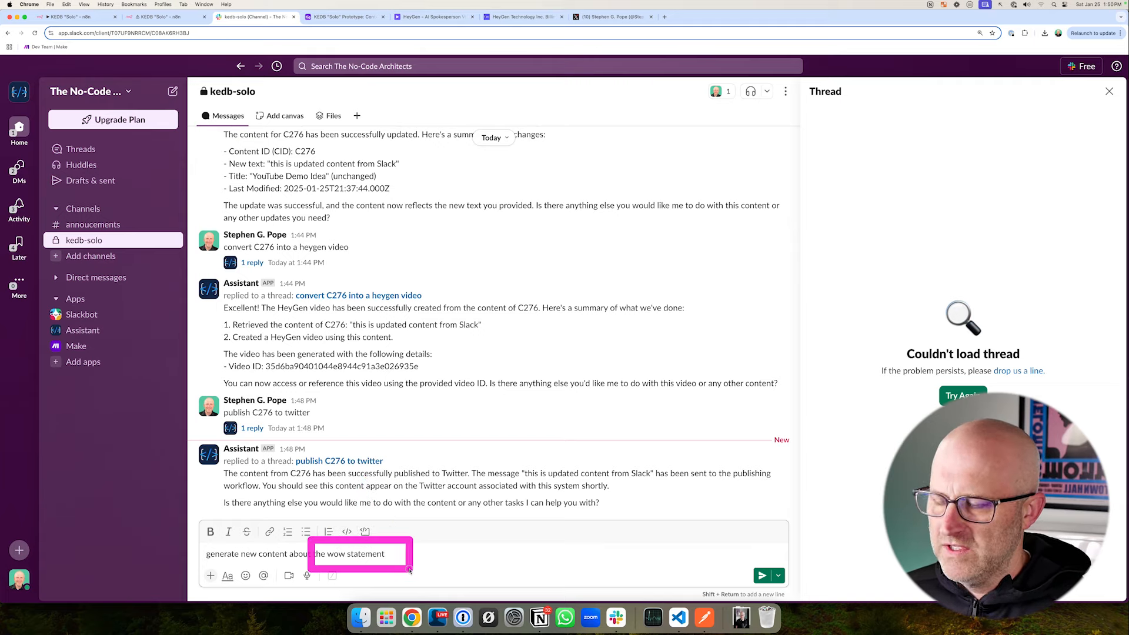
left_click_drag(432, 495, 391, 541)
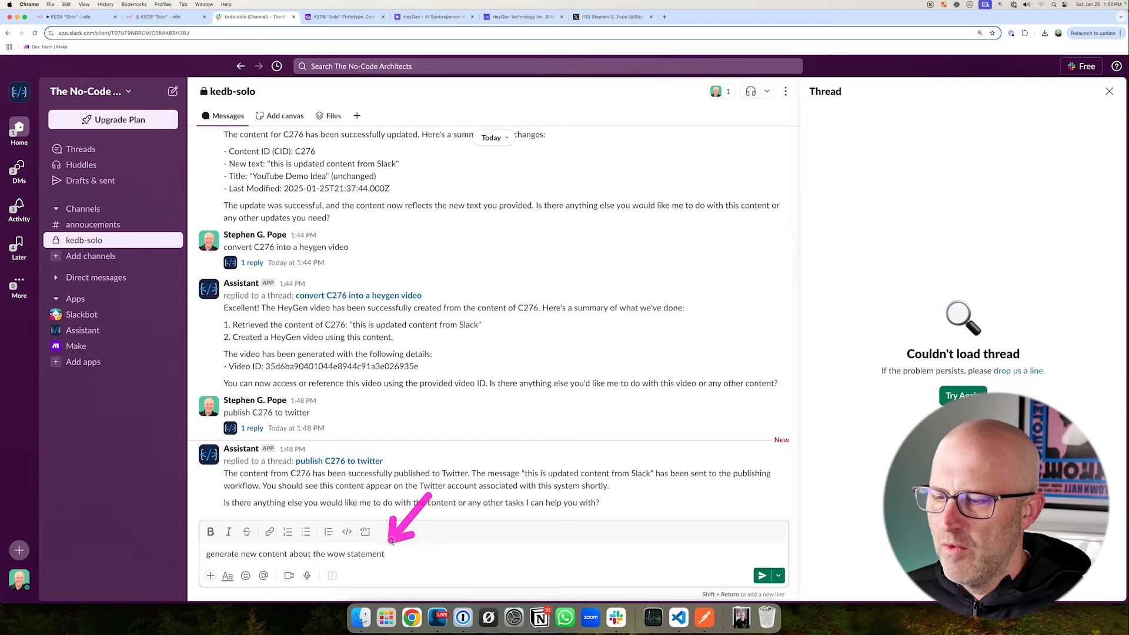
left_click_drag(475, 518, 405, 555)
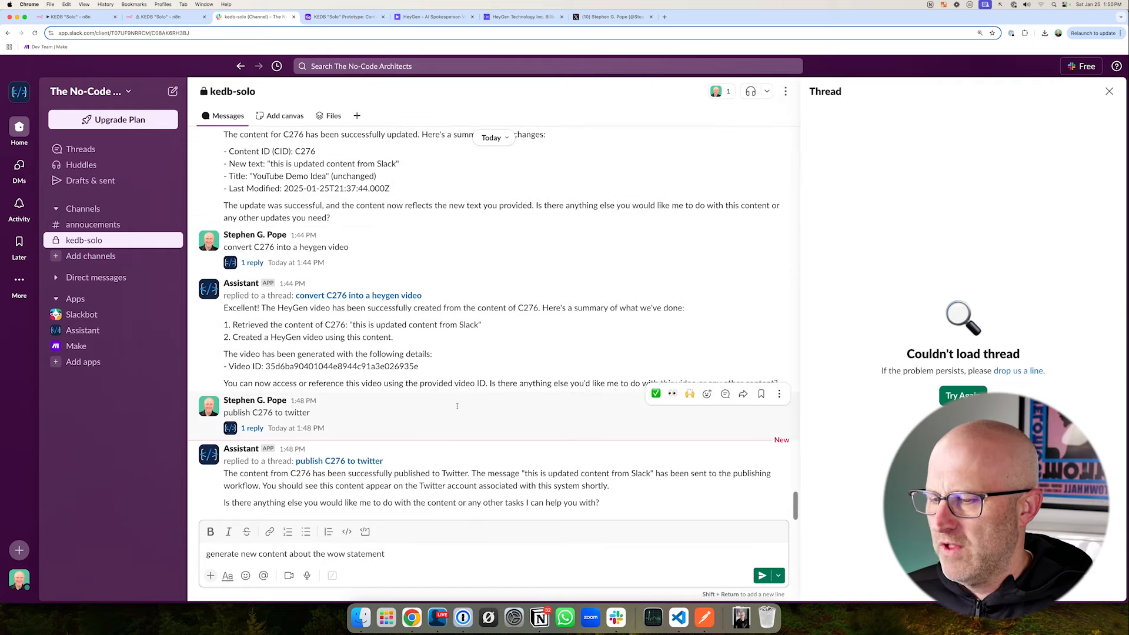
left_click_drag(368, 483, 356, 546)
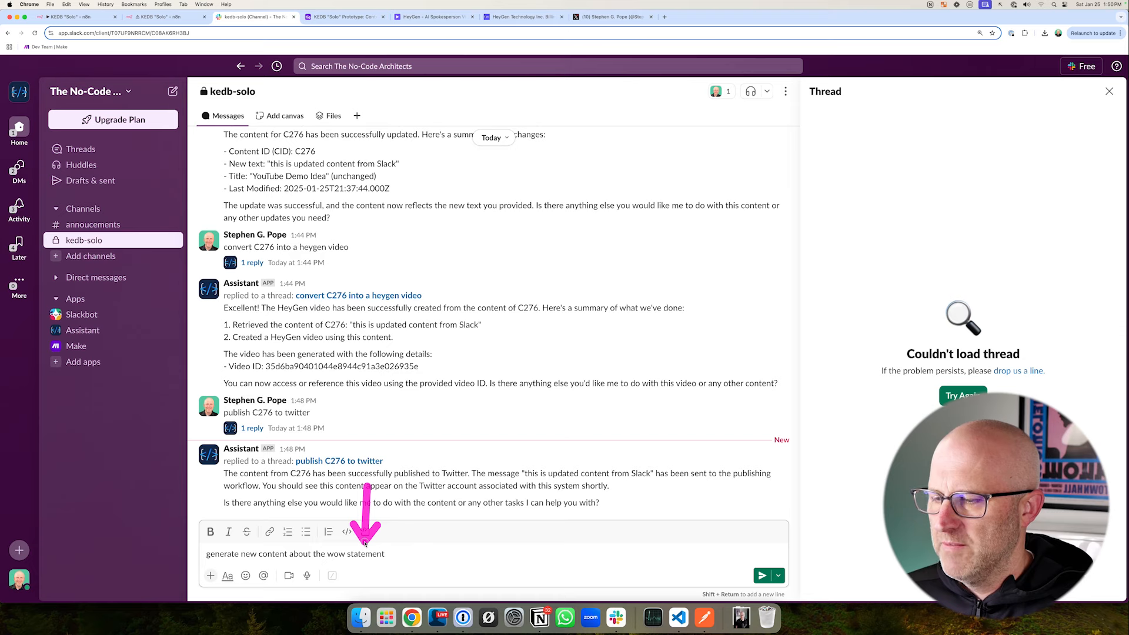
- Review the Airtable content records, and the AI Agent's chat model, knowledge and database tools on the n8n canvas
key("ctrl+Tab")
left_click_drag(647, 364, 522, 455)
key("ctrl+shift+Tab")
key("ctrl+shift+Tab")
left_click_drag(461, 231, 639, 404)
left_click_drag(422, 200, 504, 261)
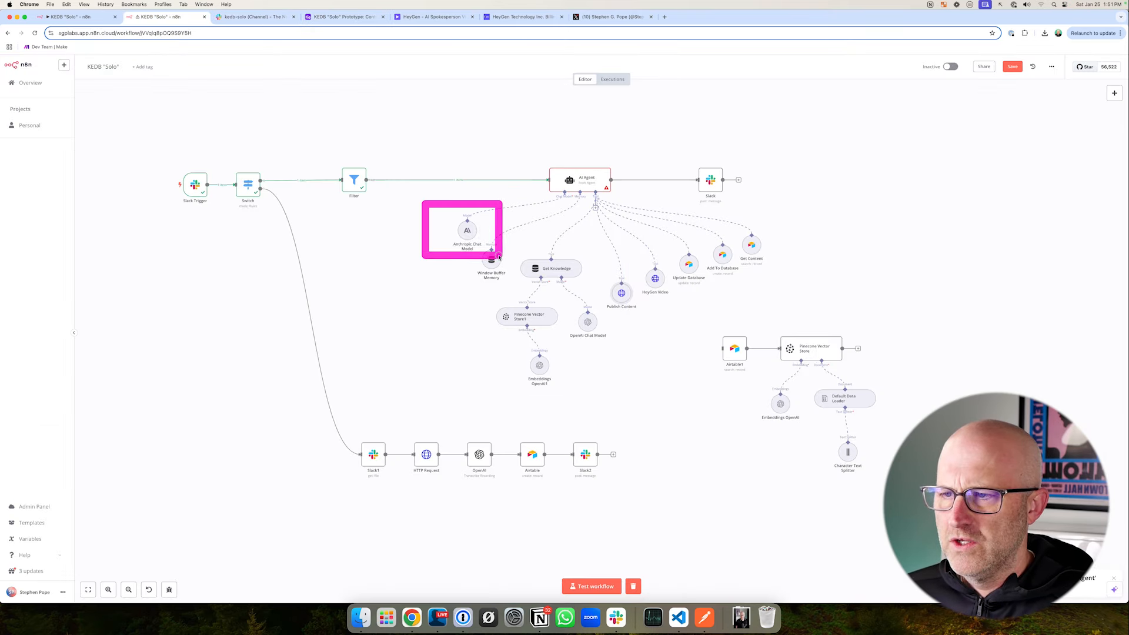
left_click_drag(381, 226, 443, 230)
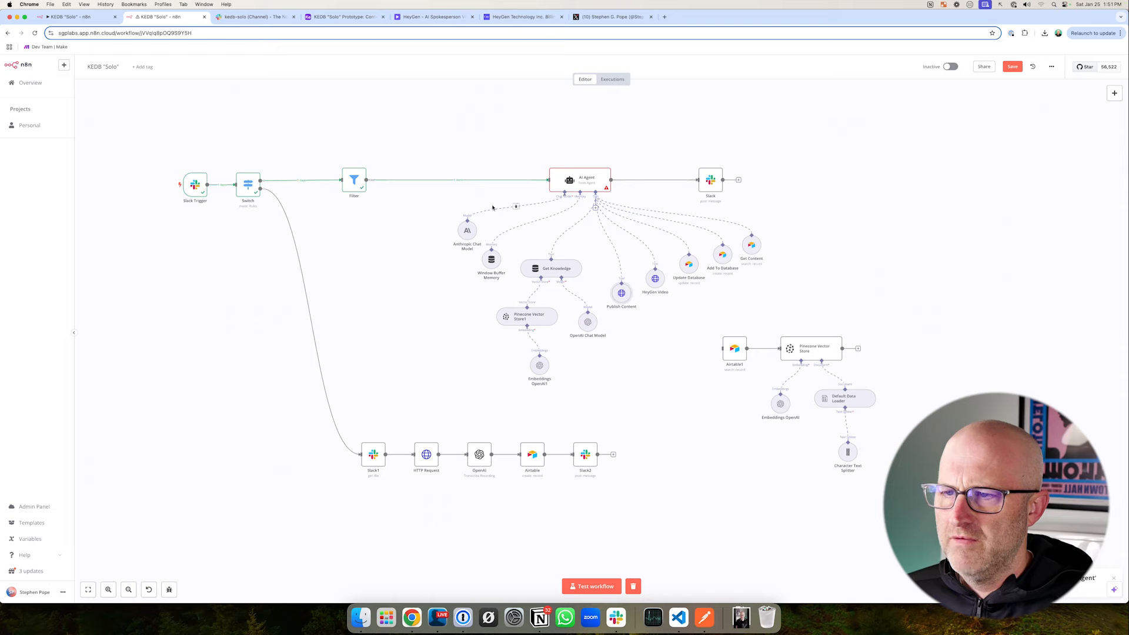
left_click_drag(514, 141, 623, 219)
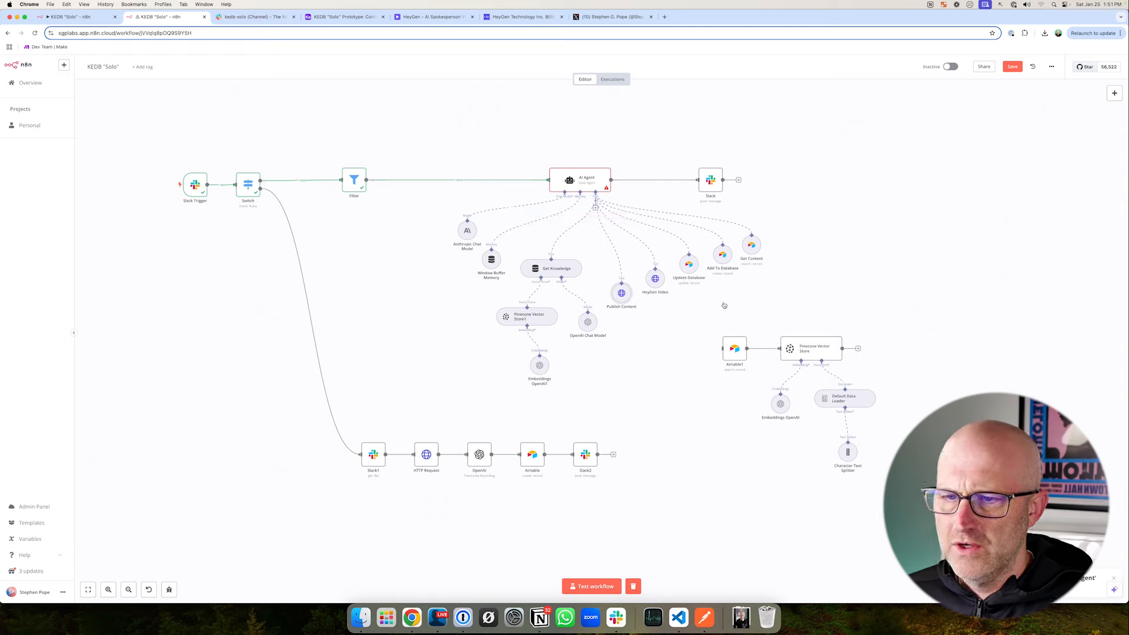
left_click_drag(695, 229, 755, 291)
- Restart the workflow's test run in n8n, and send "generate new content about the wow statement for creating great video" in Slack's kedb-solo channel
left_click_drag(594, 533, 595, 575)
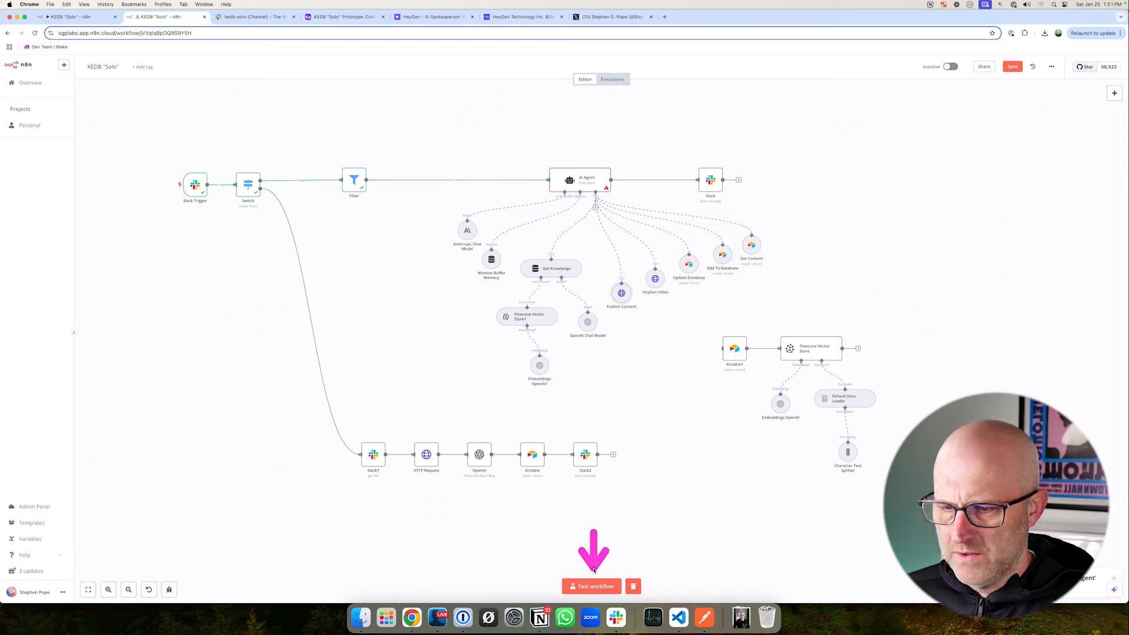
left_click(591, 587)
left_click(251, 16)
left_click_drag(252, 492, 252, 535)
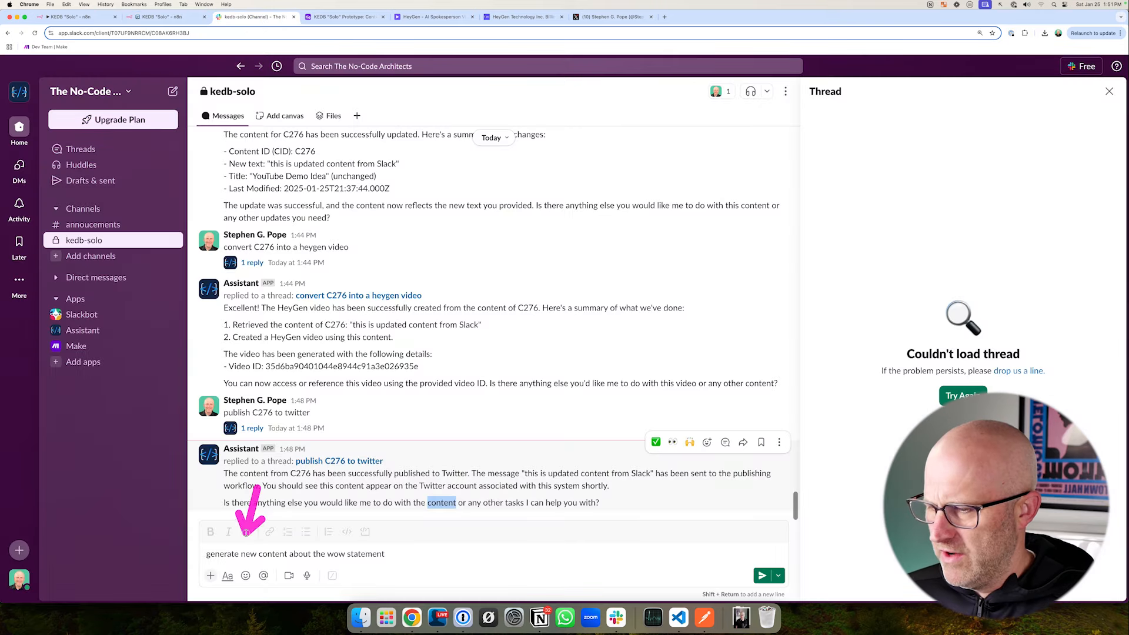
left_click(401, 554)
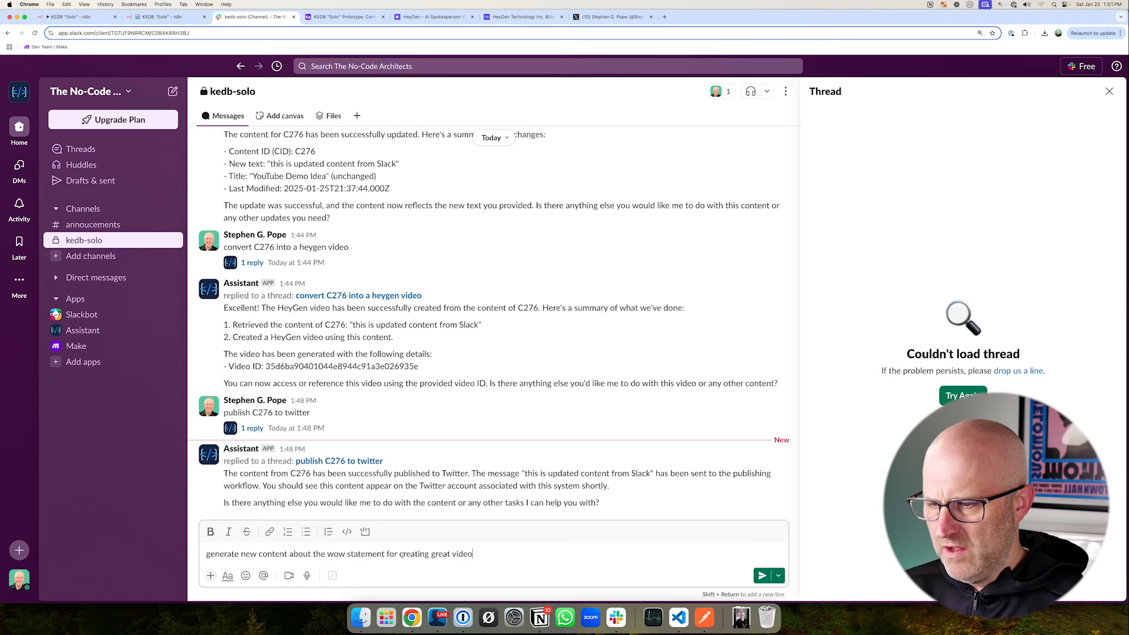
key("Return")
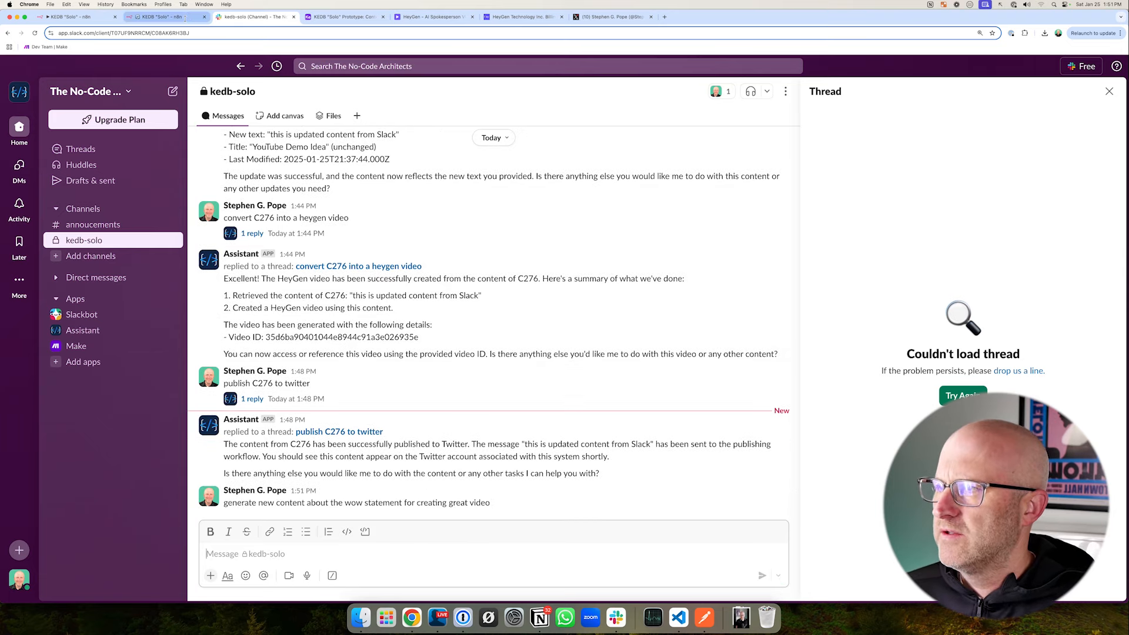
- Follow the execution on the n8n canvas through the AI Agent, the Get Knowledge branch and the Add To Database tool
left_click(162, 17)
mouse_move(386, 129)
left_mouse_down()
mouse_move(409, 171)
mouse_move(794, 312)
left_mouse_up()
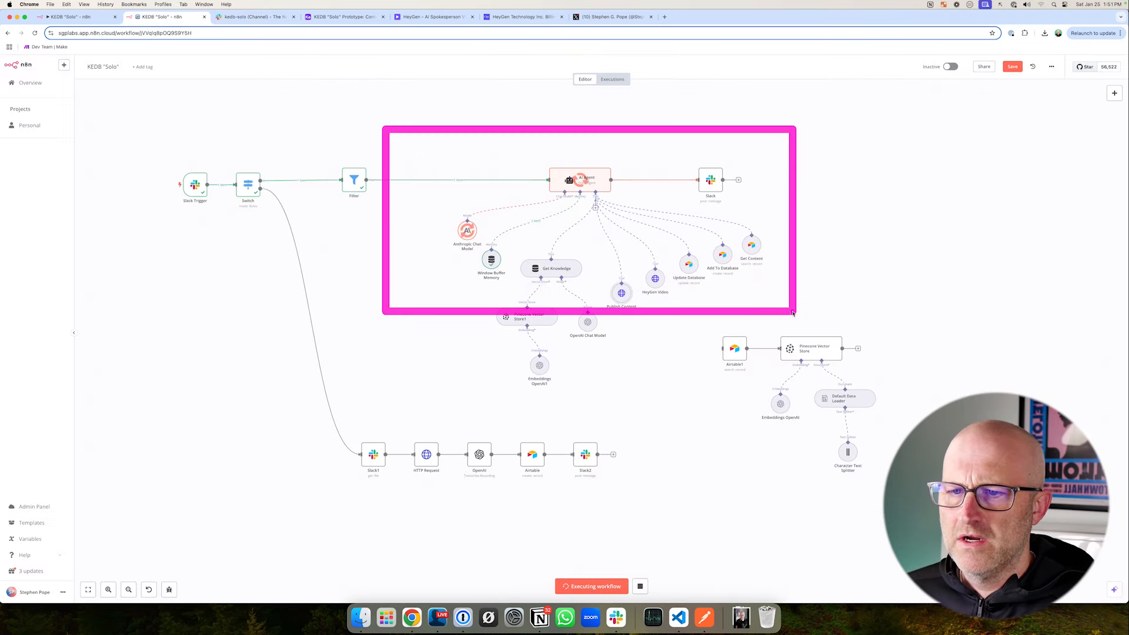
left_click_drag(476, 235, 634, 410)
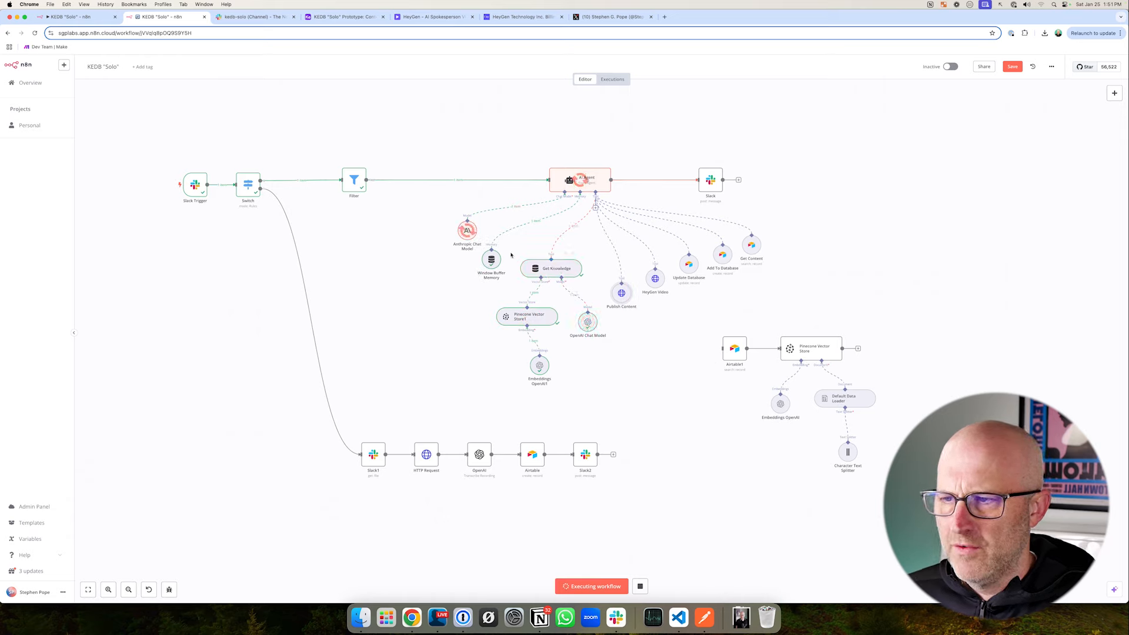
mouse_move(418, 126)
left_mouse_down()
mouse_move(451, 184)
mouse_move(665, 298)
left_mouse_up()
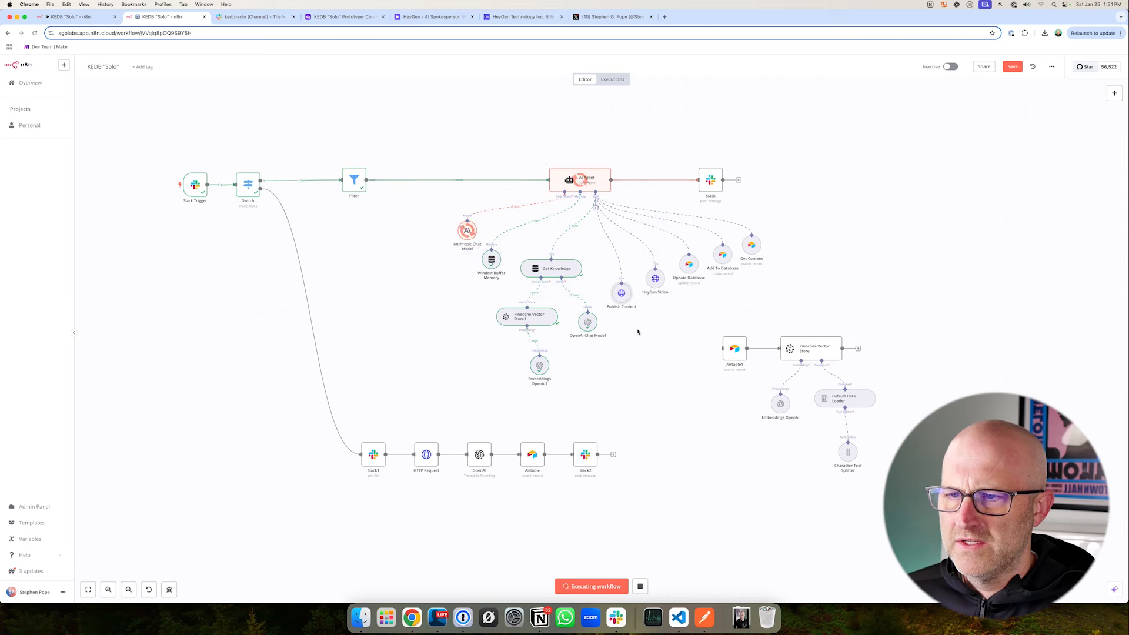
left_click_drag(682, 219, 742, 280)
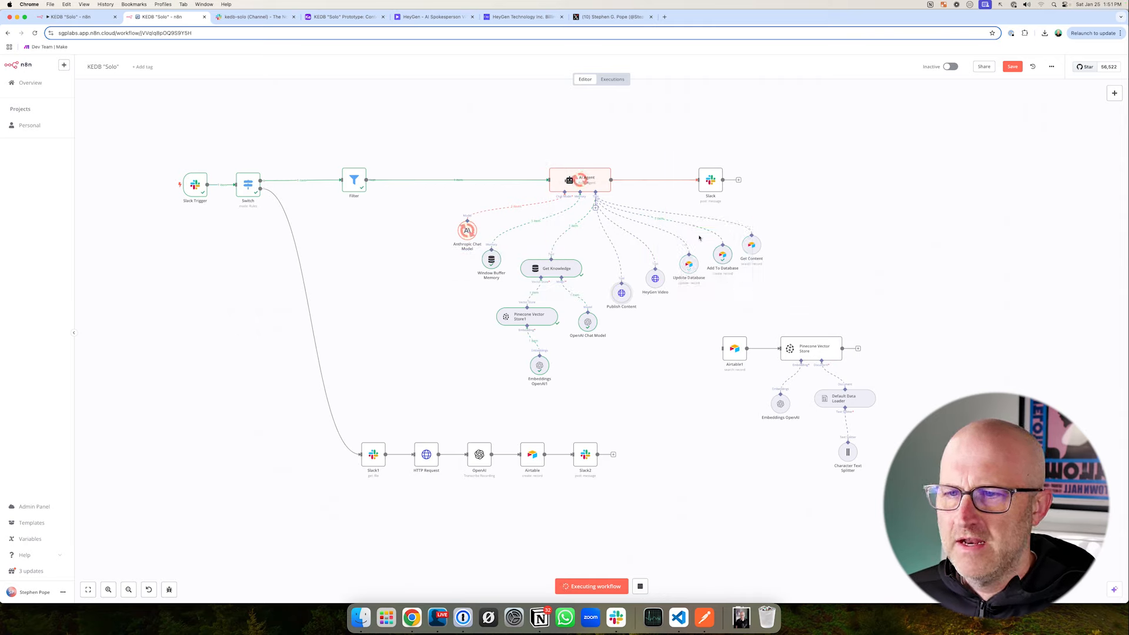
mouse_move(423, 134)
left_mouse_down()
mouse_move(622, 239)
mouse_move(790, 278)
left_mouse_up()
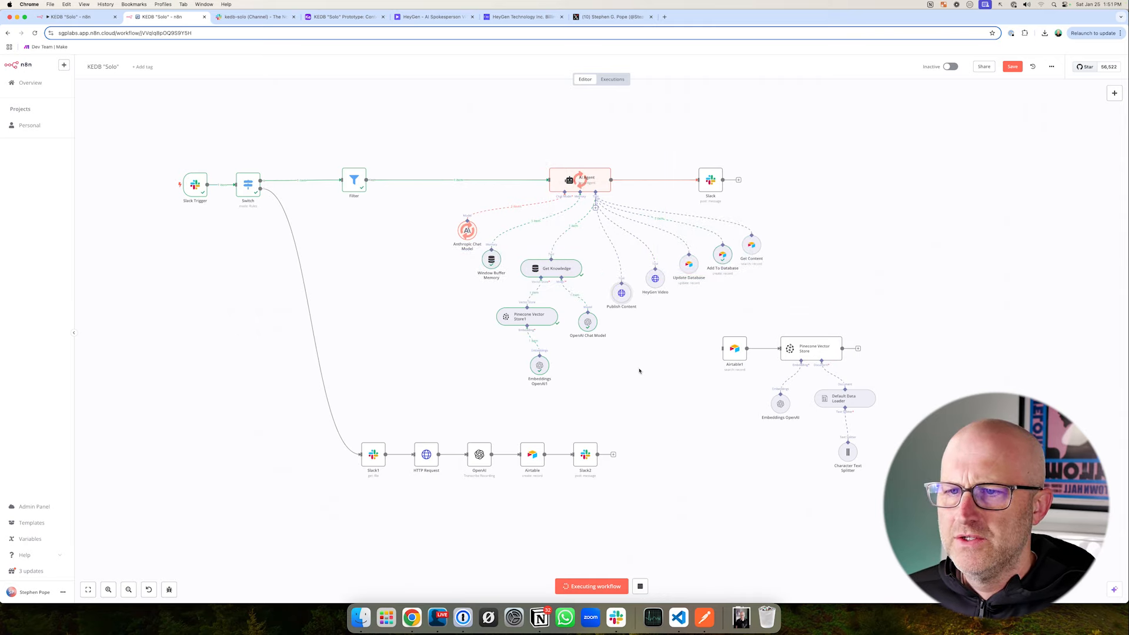
- Read the assistant's Slack reply about the generated wow statement content and its content ID
left_click(251, 20)
left_click_drag(330, 233, 282, 294)
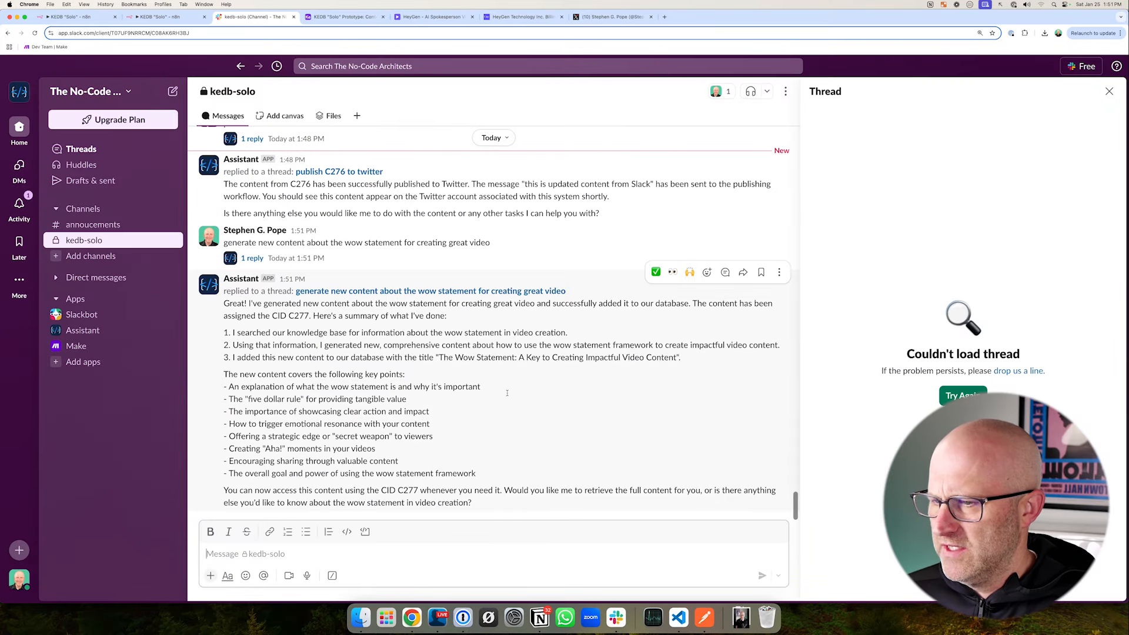
mouse_move(571, 340)
left_mouse_down()
mouse_move(466, 333)
mouse_move(433, 470)
mouse_move(434, 391)
mouse_move(443, 445)
left_mouse_up()
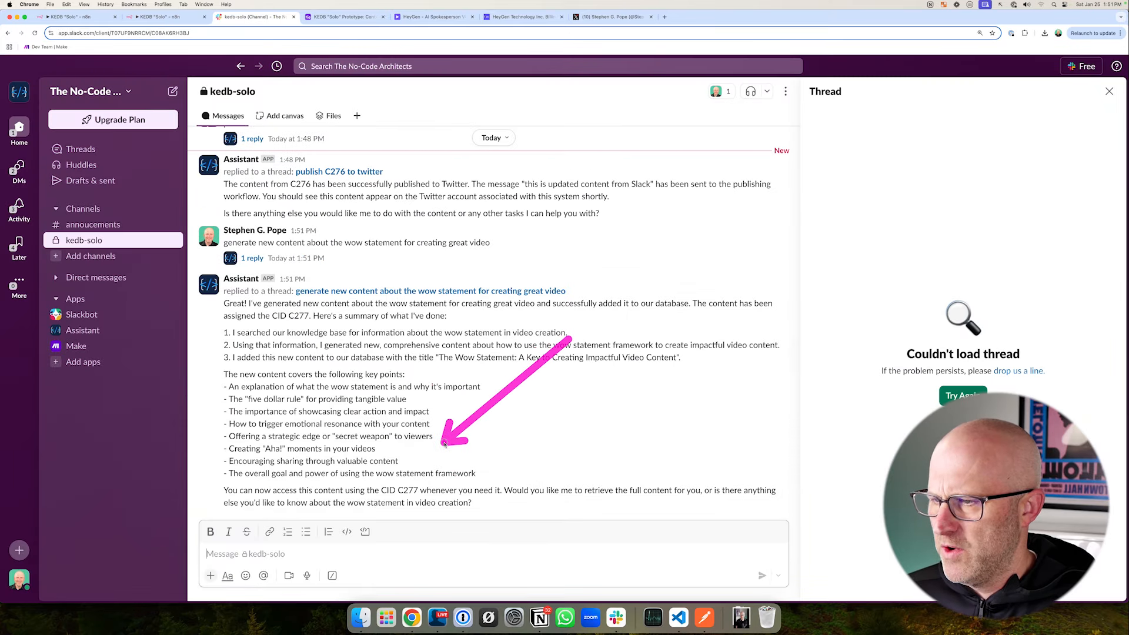
left_click_drag(244, 297, 332, 342)
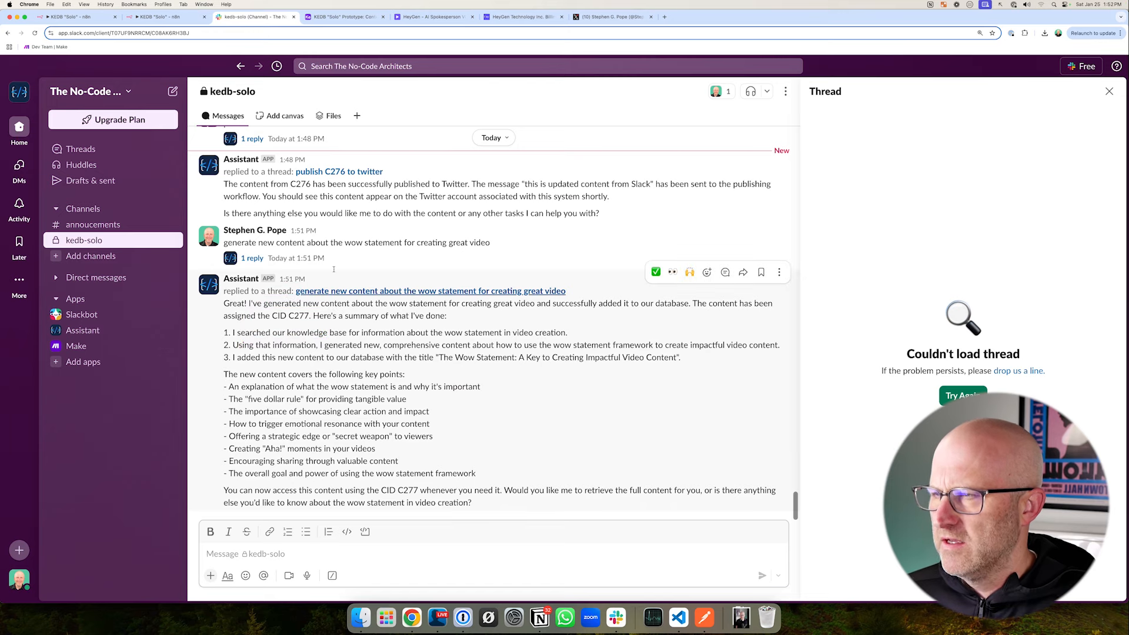
left_click_drag(340, 147, 338, 74)
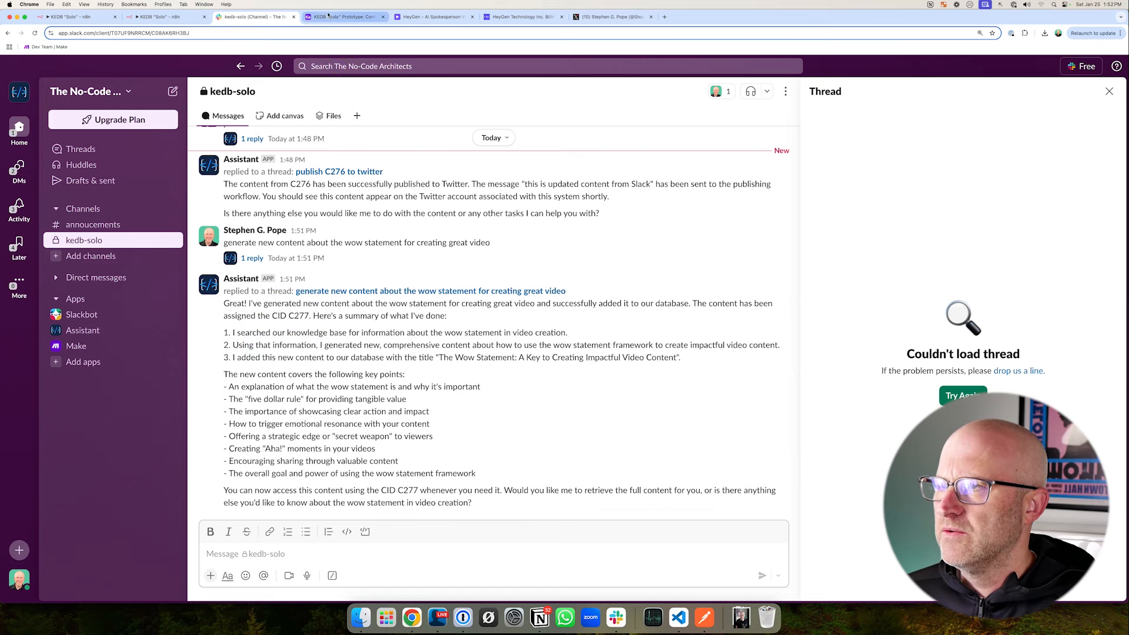
- Find record C277 in Airtable's Content table and expand its Text field
left_click(347, 17)
scroll(401, 298, "up", 15)
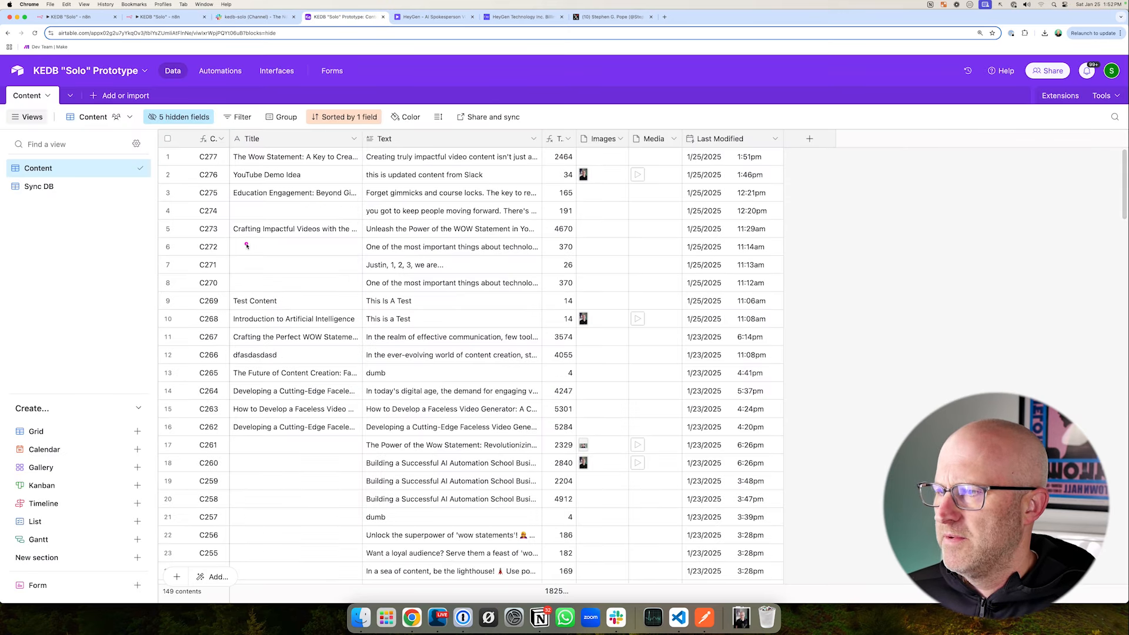
left_click_drag(247, 246, 199, 164)
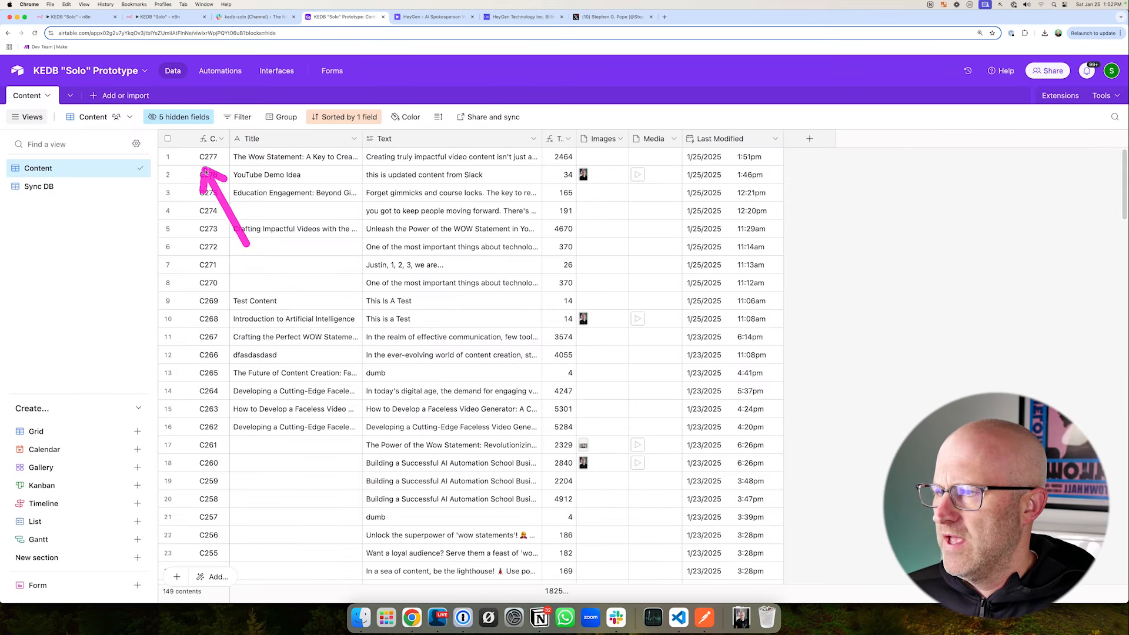
left_click(398, 159)
left_click(536, 157)
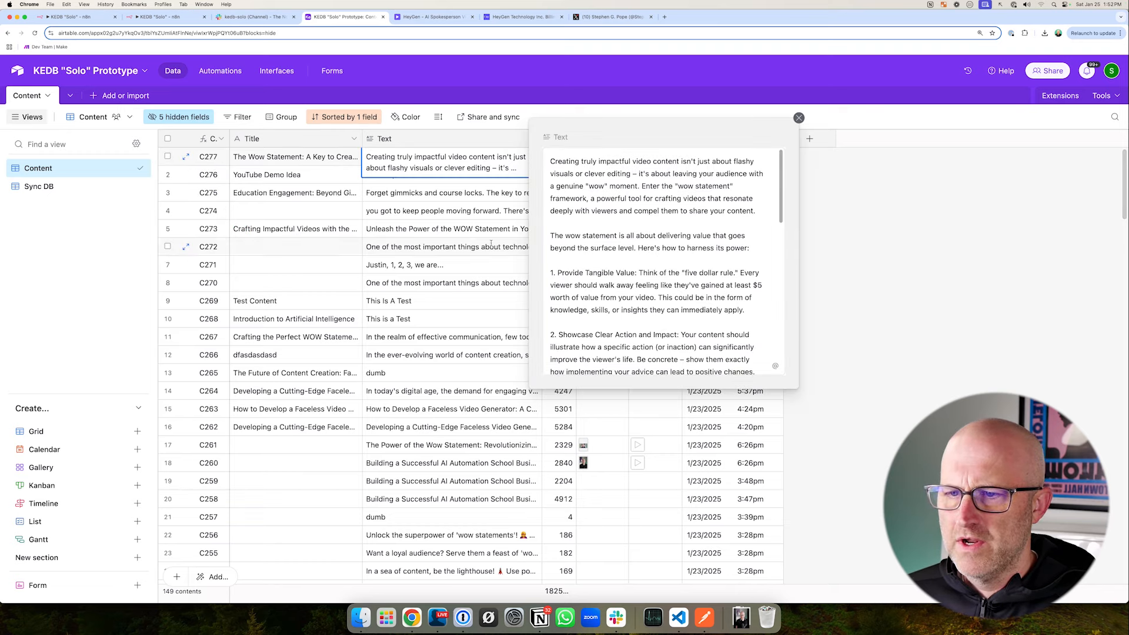
- Read record C277's generated wow statement text through to the end, and close the expanded field
mouse_move(397, 227)
left_mouse_down()
mouse_move(572, 220)
mouse_move(572, 297)
left_mouse_up()
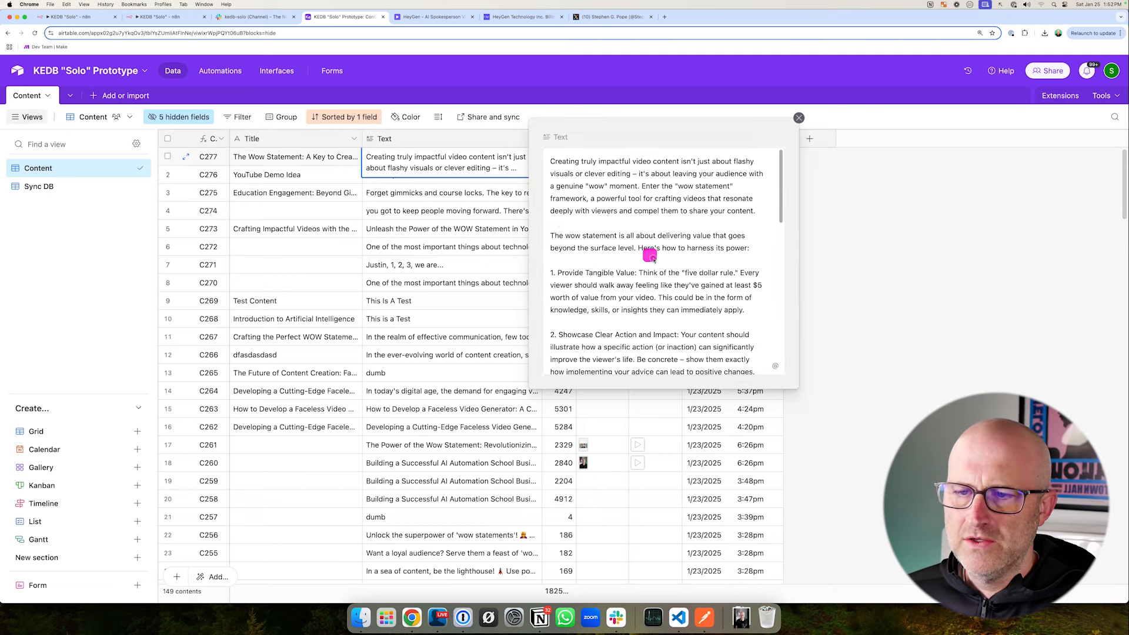
left_click_drag(650, 256, 764, 301)
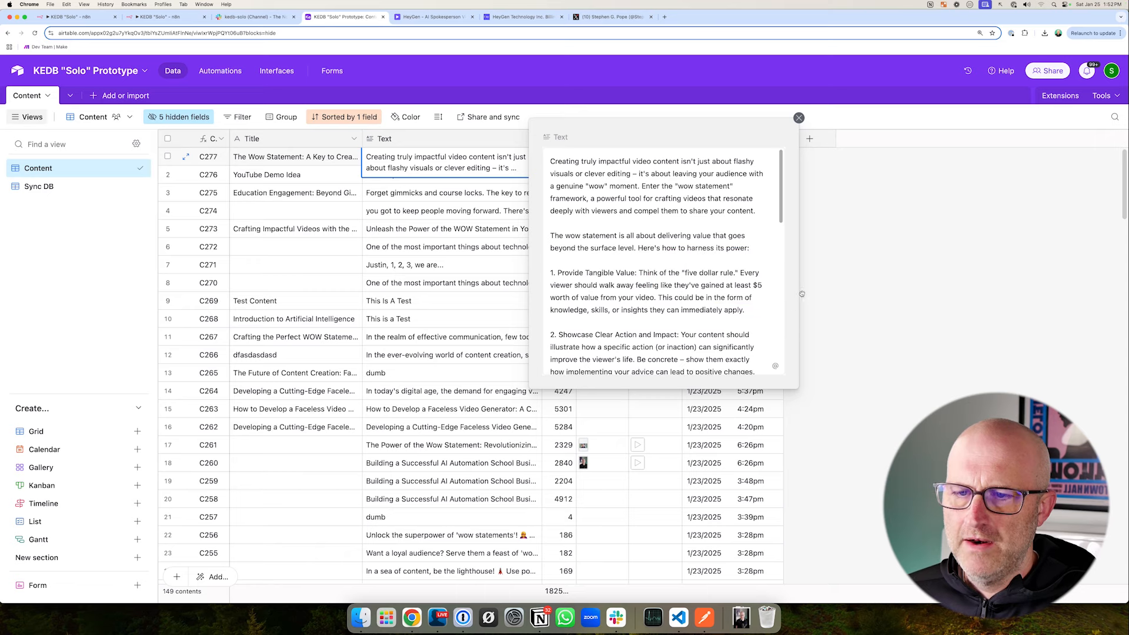
left_click_drag(810, 252, 766, 286)
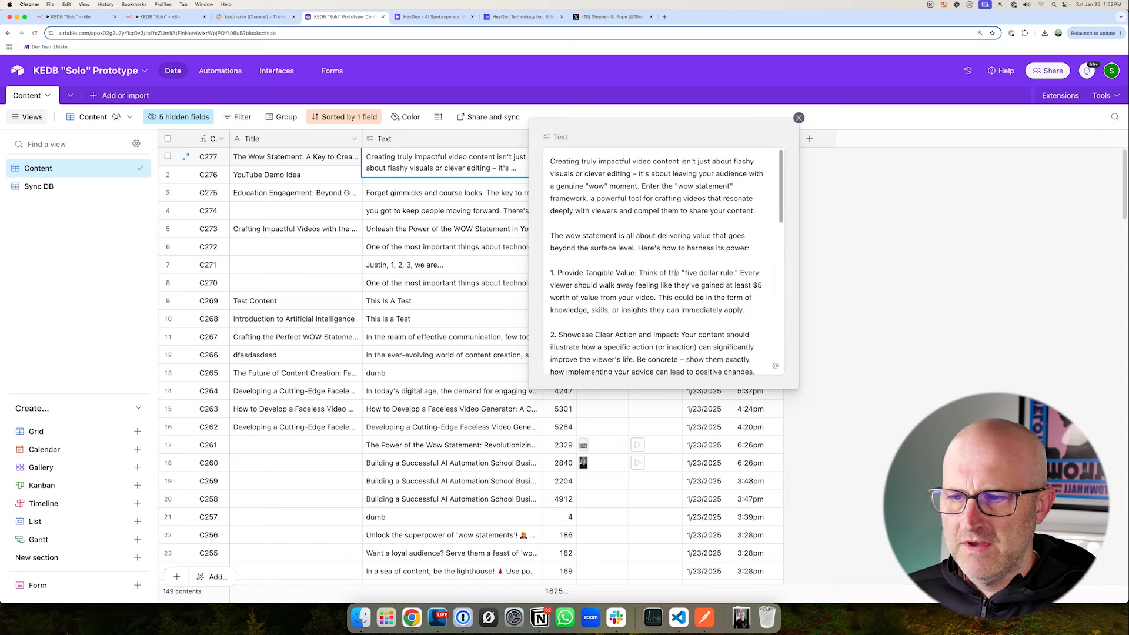
scroll(675, 272, "down", 10)
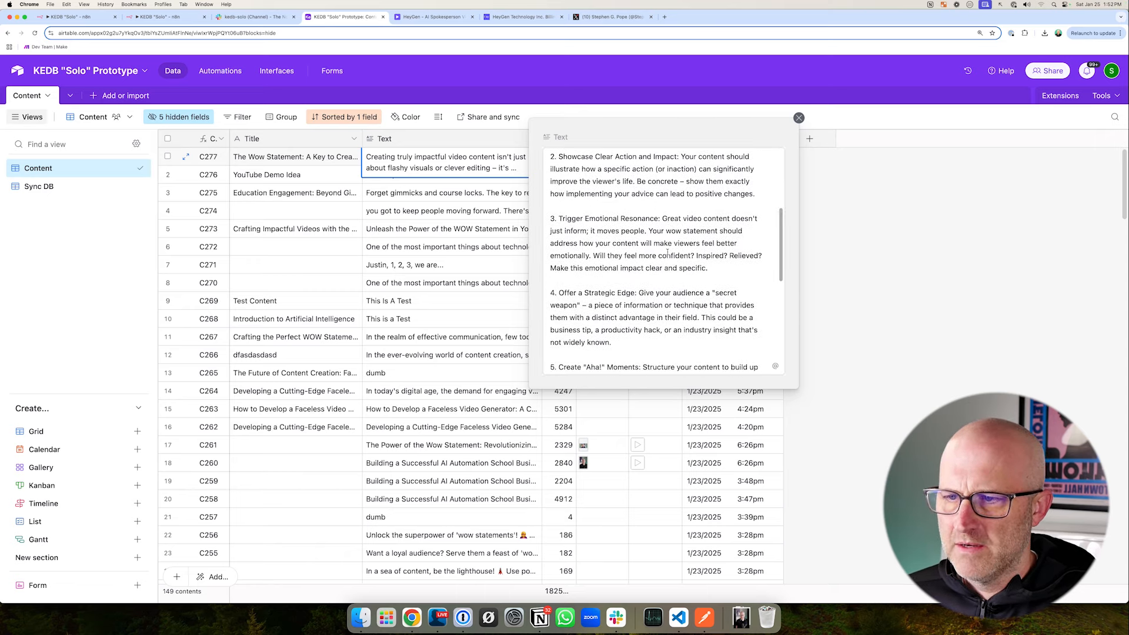
scroll(667, 252, "down", 3)
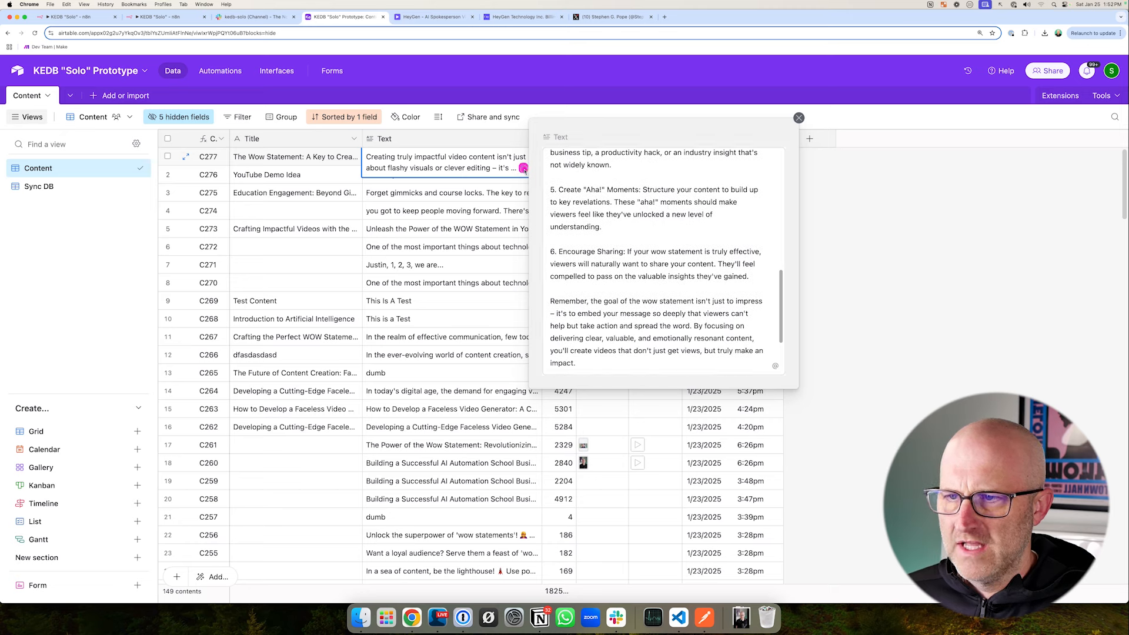
scroll(659, 272, "down", 3)
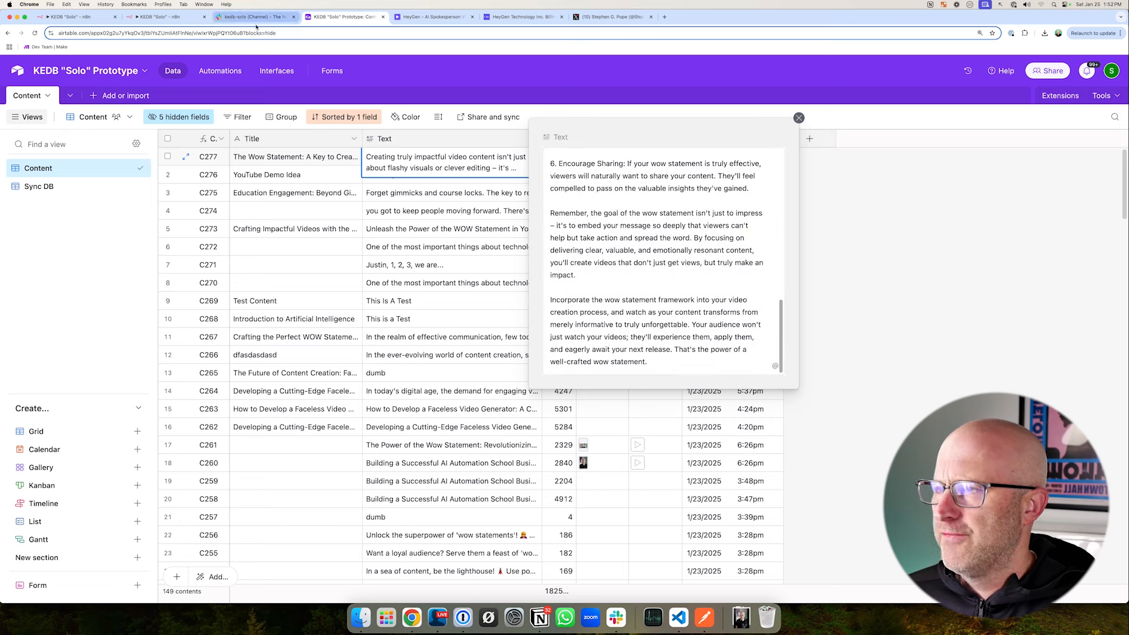
left_click(573, 390)
scroll(464, 295, "down", 5)
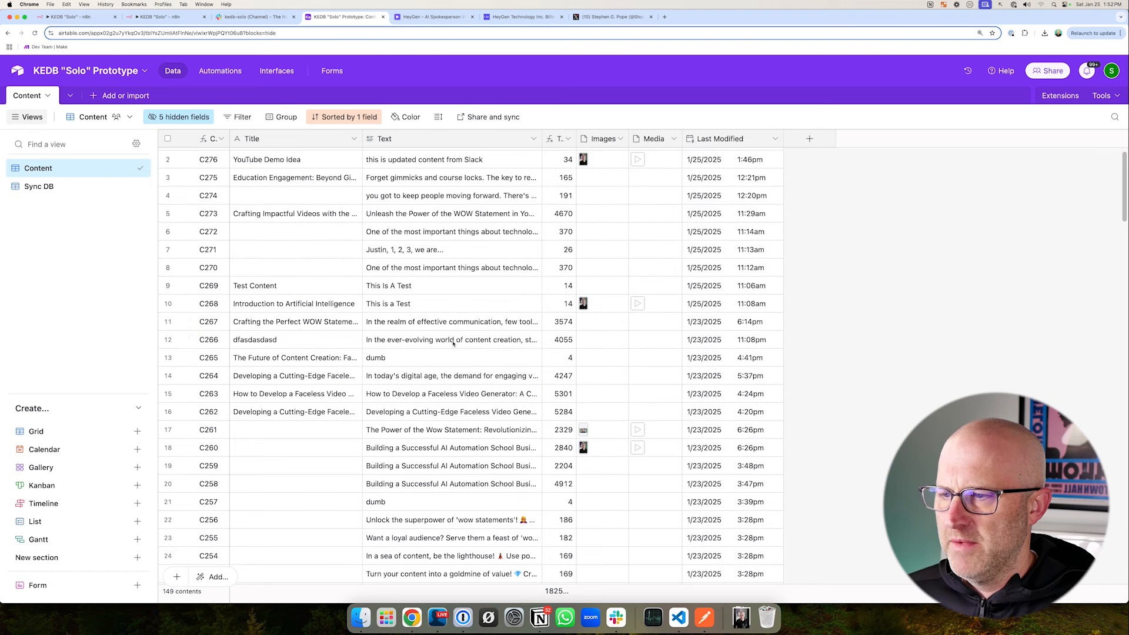
left_click(255, 16)
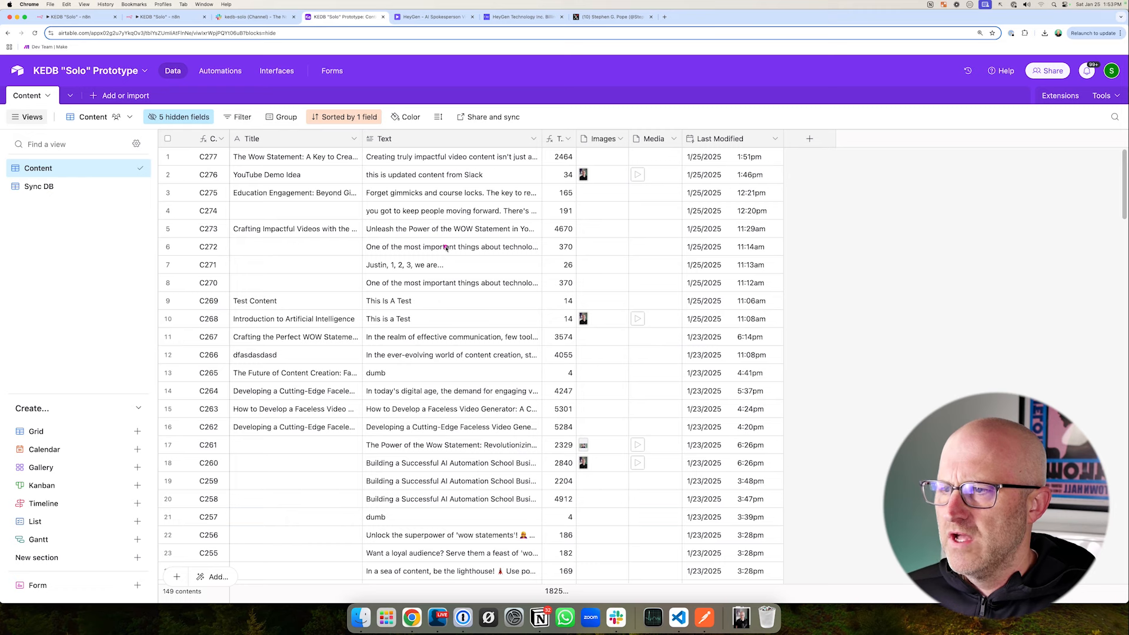
- Switch to Slack and record a voice clip for the kedb-solo channel
left_click(257, 17)
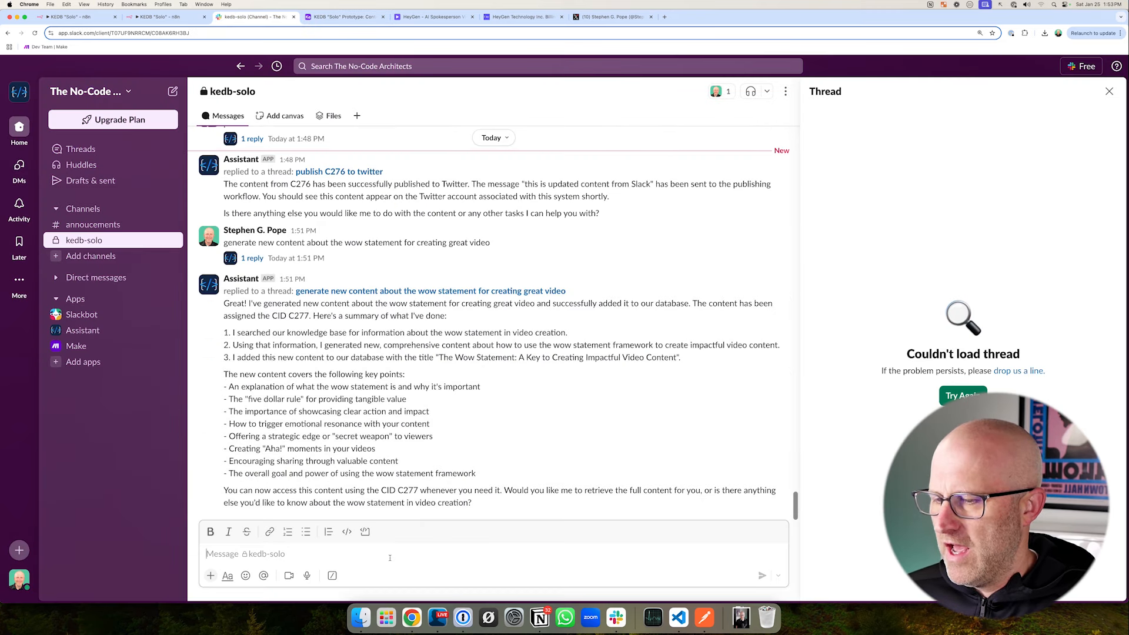
left_click(307, 577)
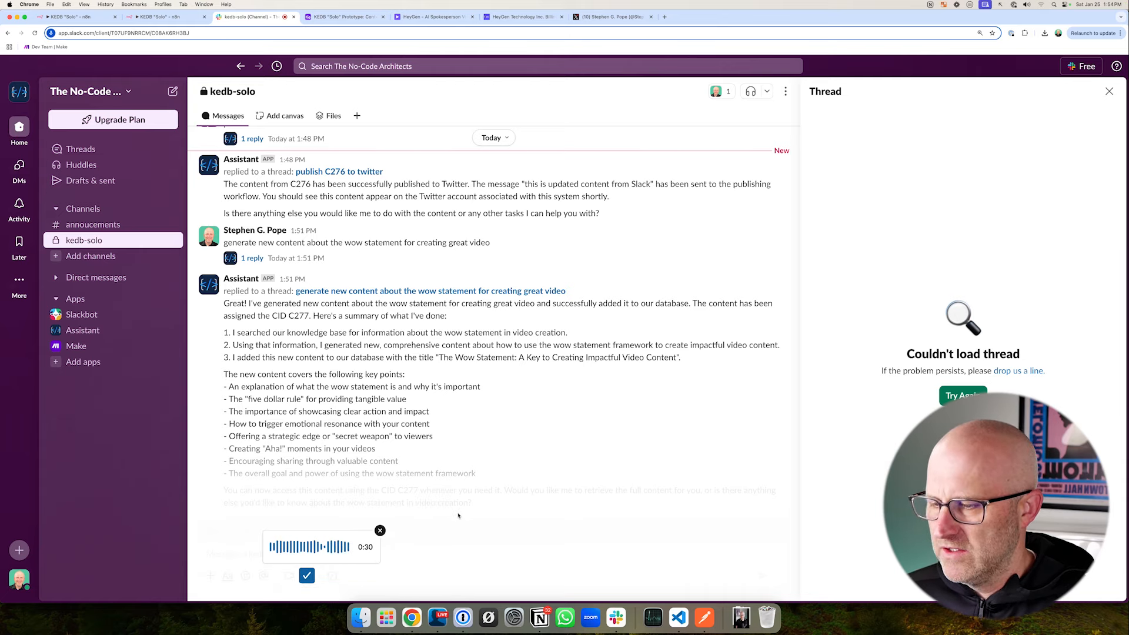
left_click(306, 575)
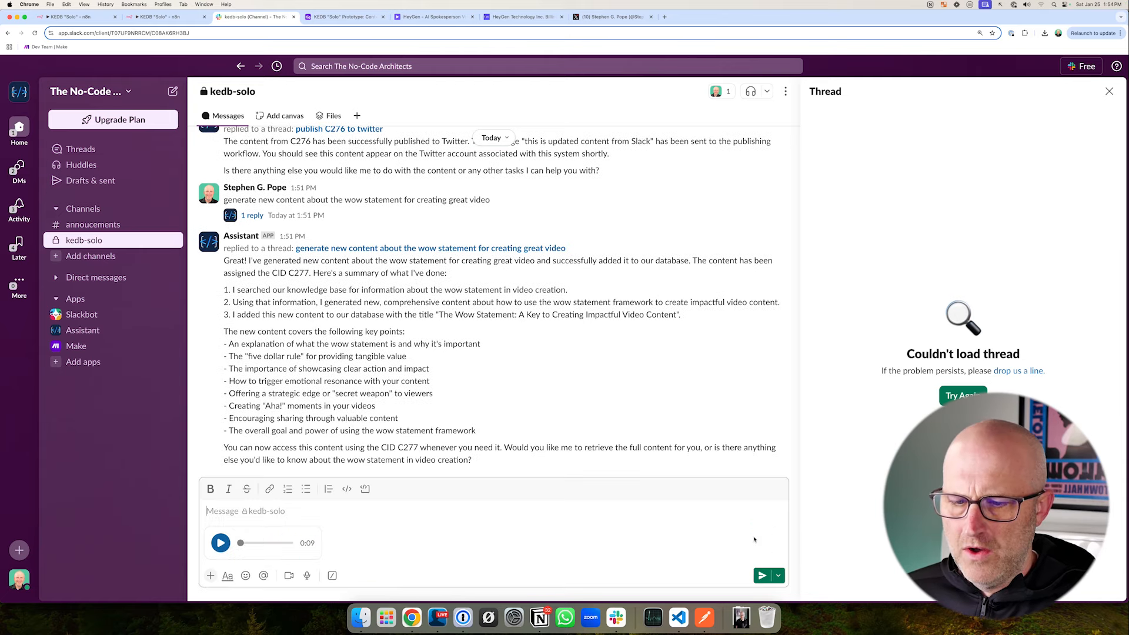
- Start a test run of the KEDB "Solo" workflow in n8n and send the recorded voice clip in Slack
left_click(152, 17)
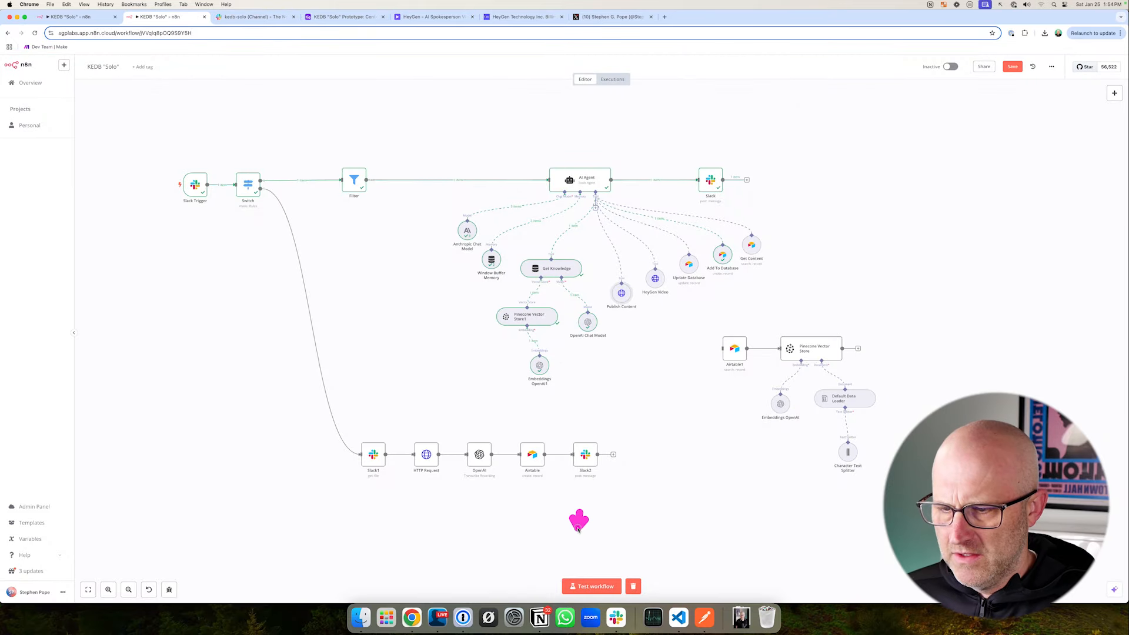
left_click(253, 16)
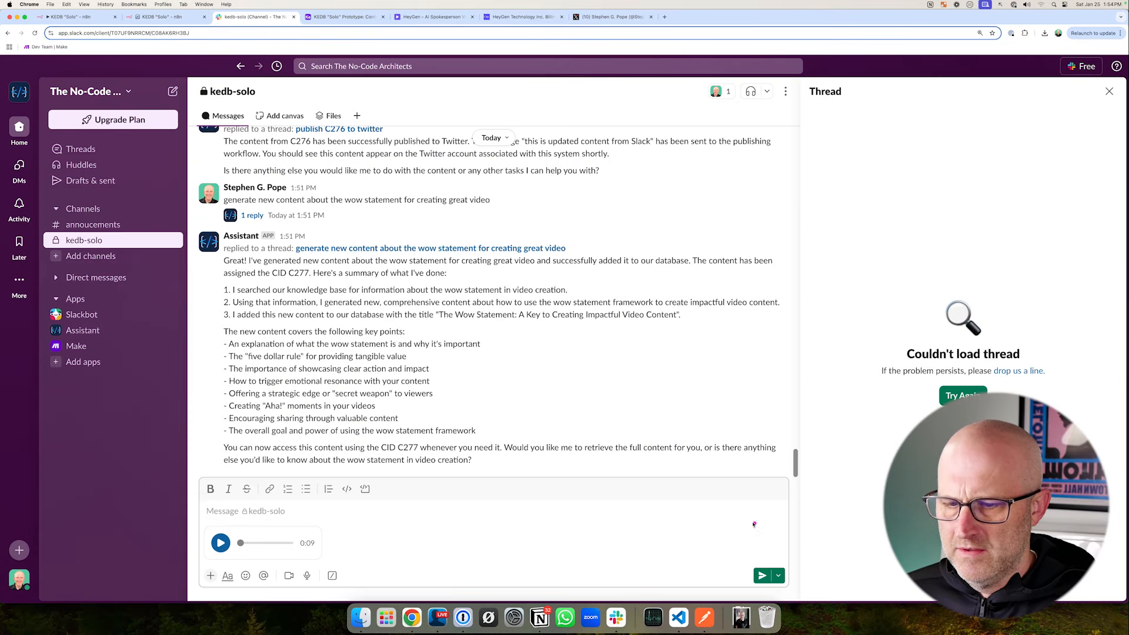
left_click(762, 576)
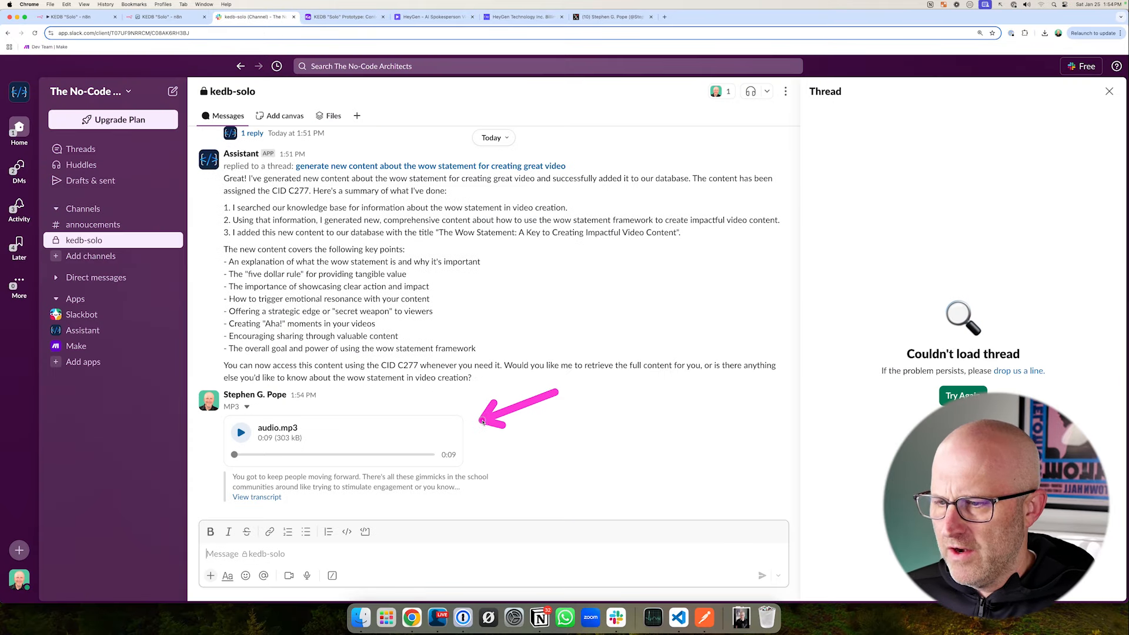
- Check the audio transcription branch in n8n, and read the Text field of record C278 in Airtable
left_click(168, 17)
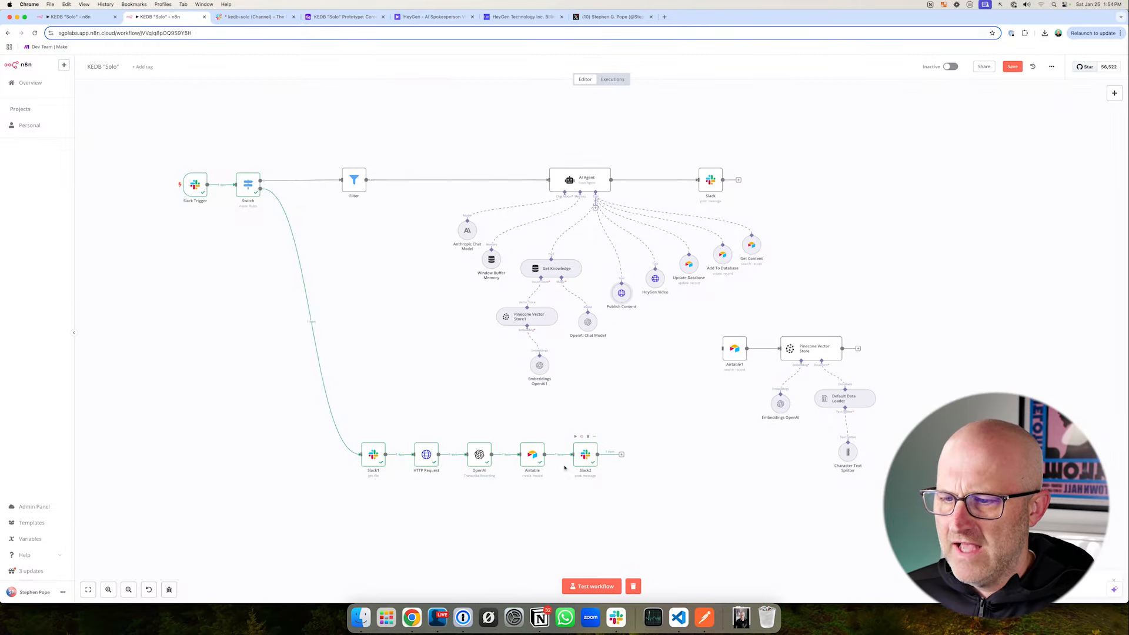
left_click(341, 17)
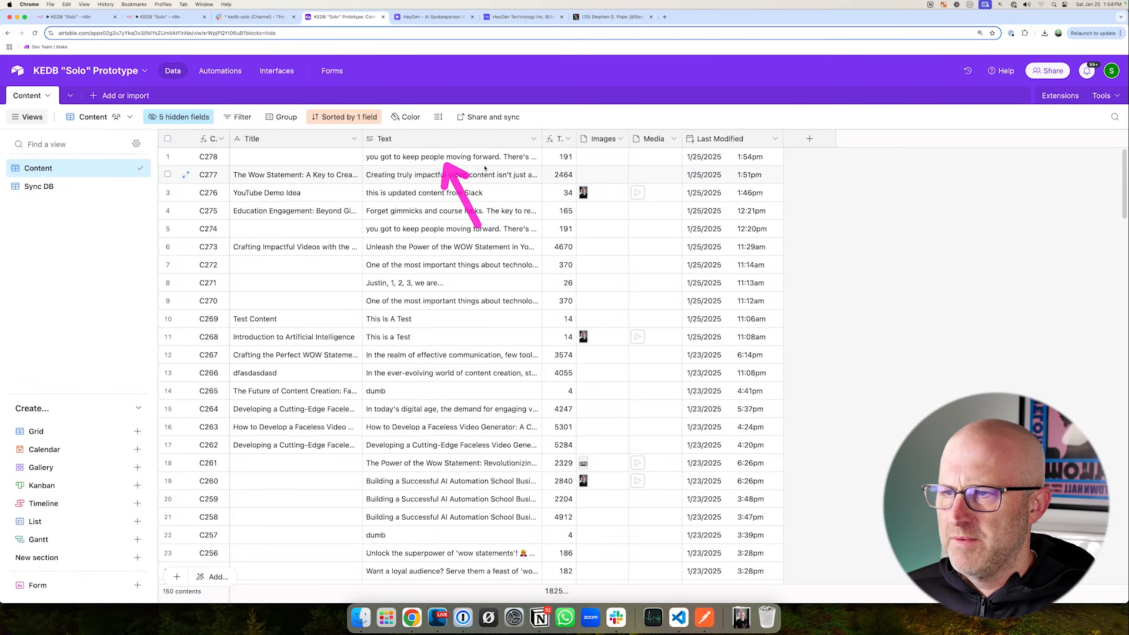
left_click(447, 160)
left_click(534, 159)
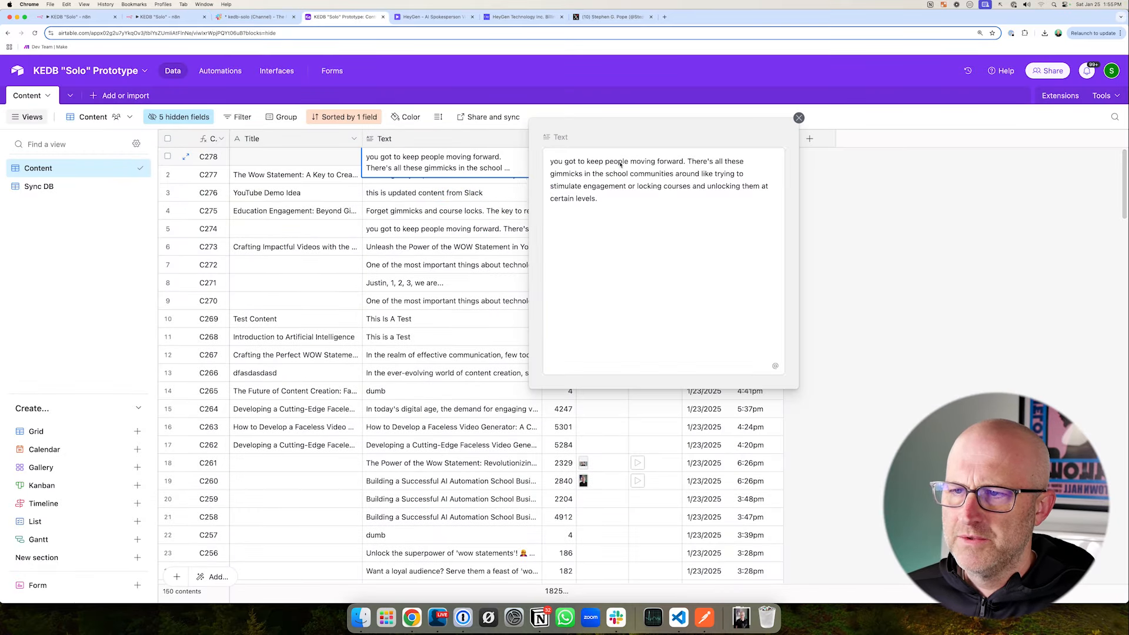
left_click(798, 118)
- Read the assistant's Slack reply about the audio transcription and match its content ID with the record in Airtable
left_click(253, 16)
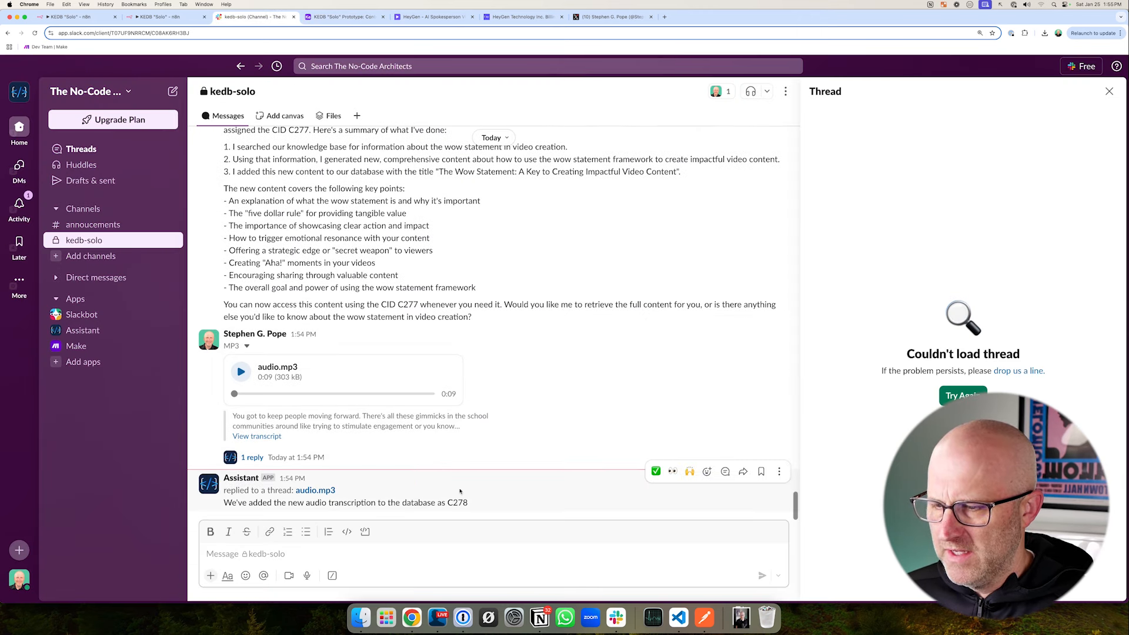
key("ctrl+Tab")
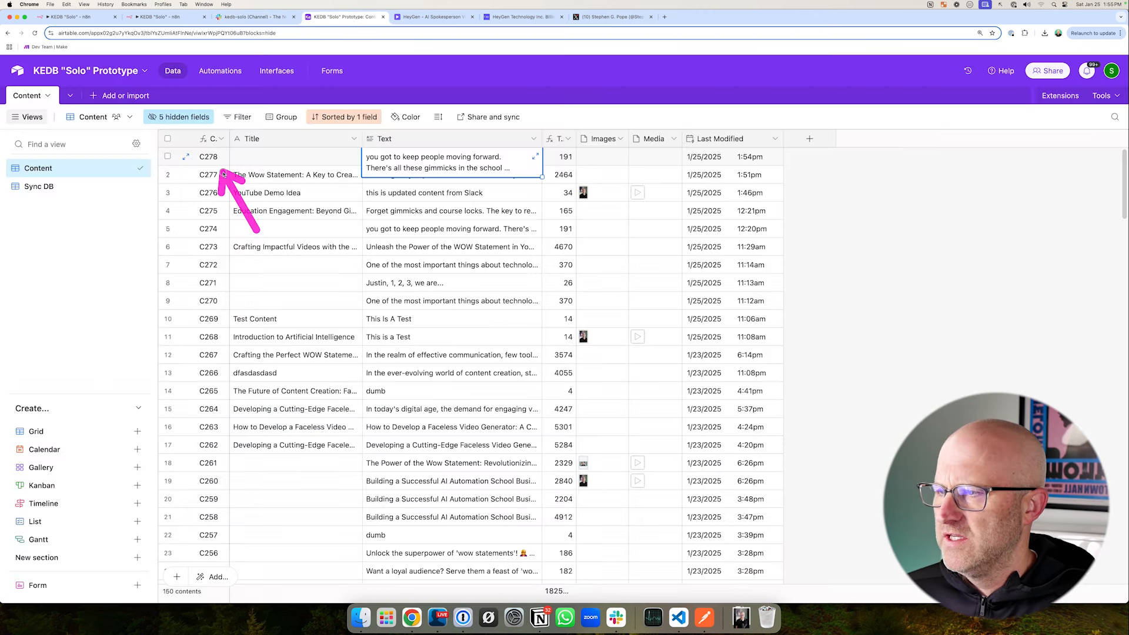
left_click(804, 219)
key("ctrl+shift+Tab")
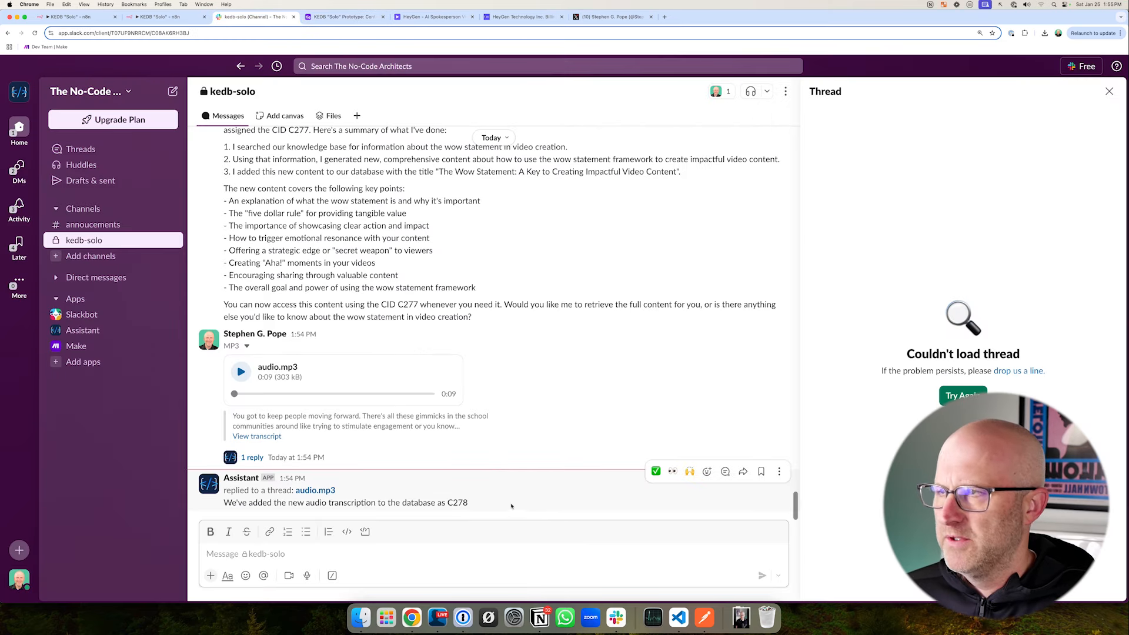
- Start another test run of the n8n workflow and send "publish C278 to Twitter" in the kedb-solo Slack channel
left_click(181, 20)
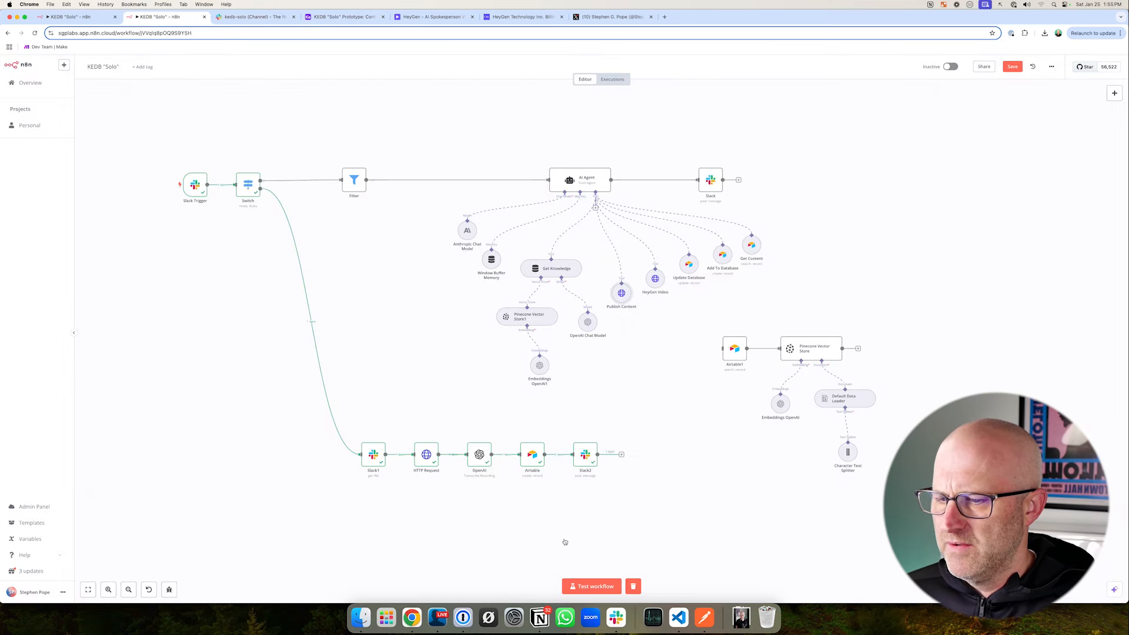
left_click(591, 584)
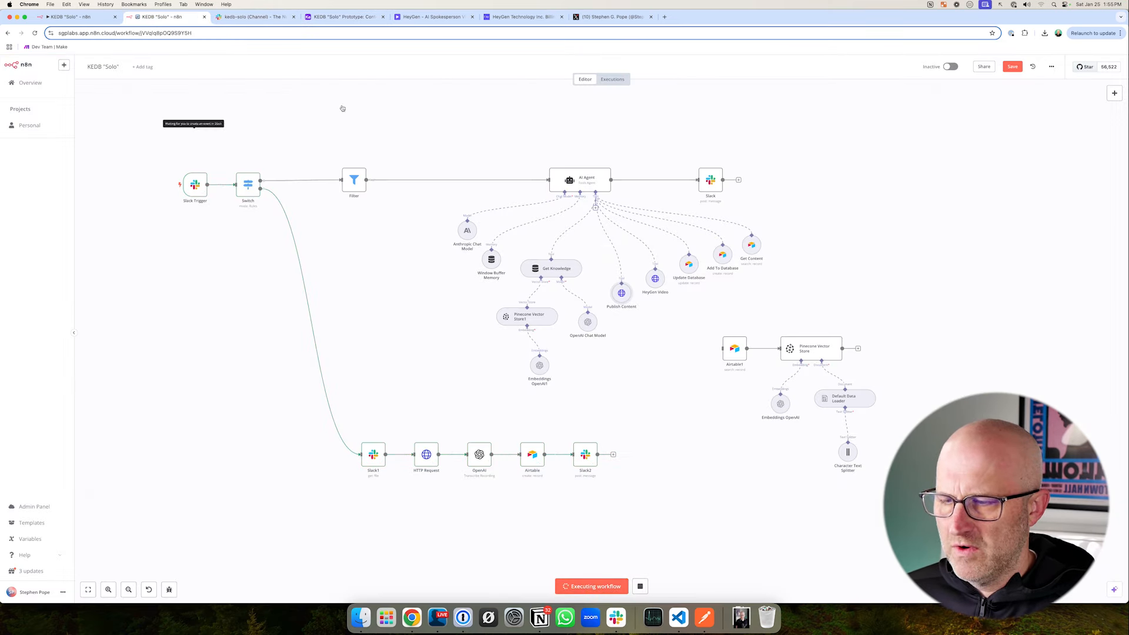
left_click(236, 19)
type("publish C278 to T")
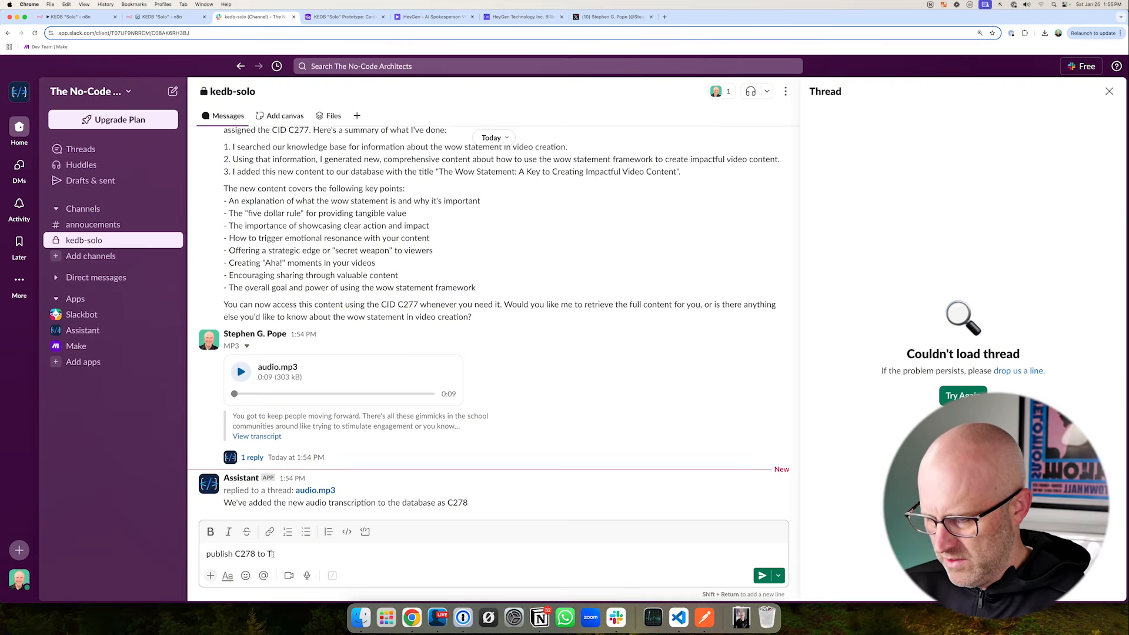
key("Return")
- Follow the n8n execution through the Get Content and Publish Content tools, and inspect the Publish Content node's output
left_click(198, 19)
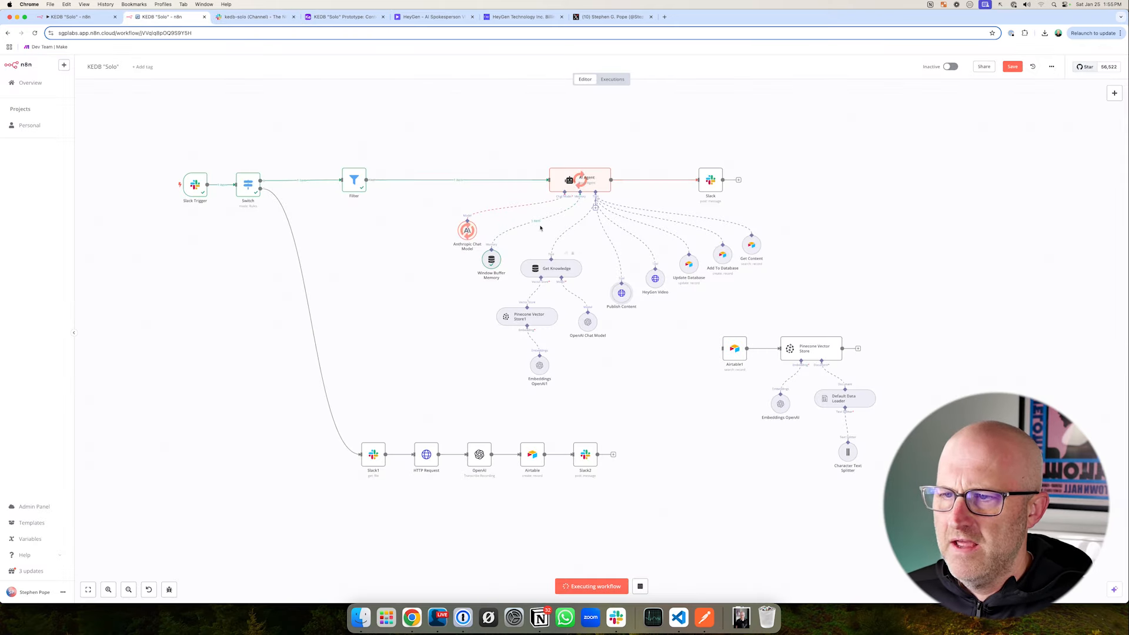
left_click_drag(427, 152, 668, 283)
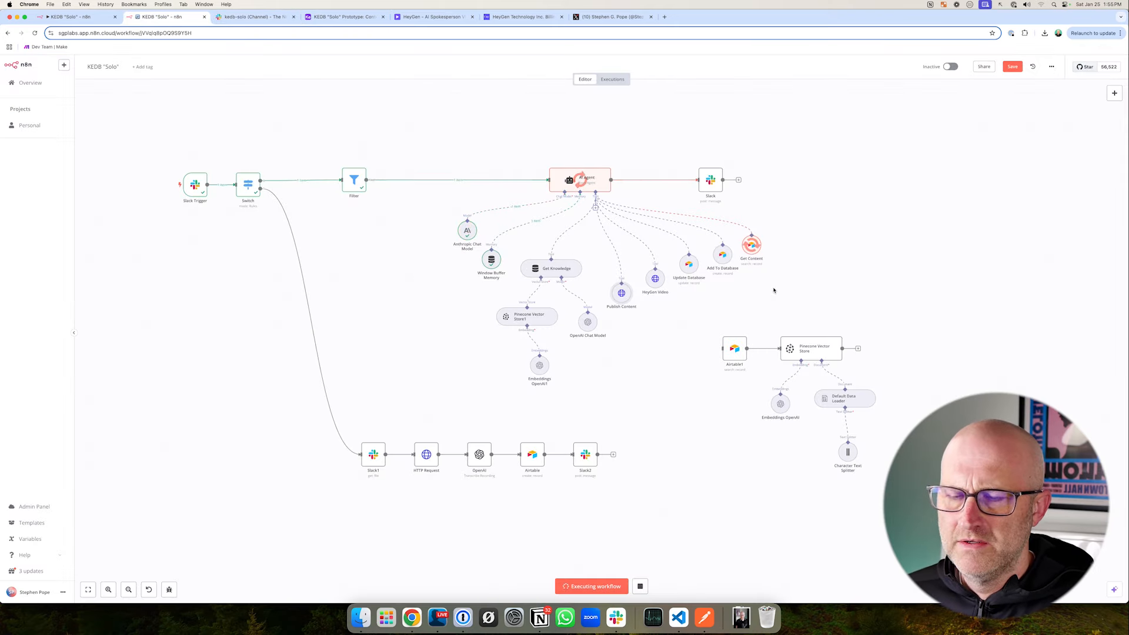
left_click_drag(715, 219, 782, 292)
left_click_drag(668, 374, 625, 320)
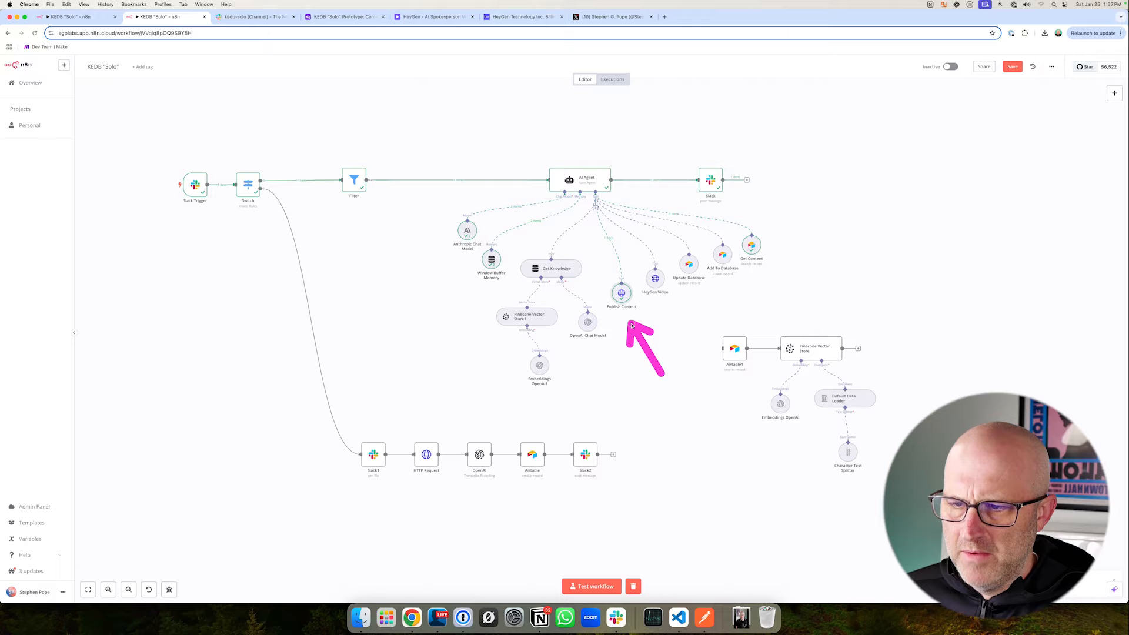
double_click(621, 293)
left_click_drag(902, 244, 889, 159)
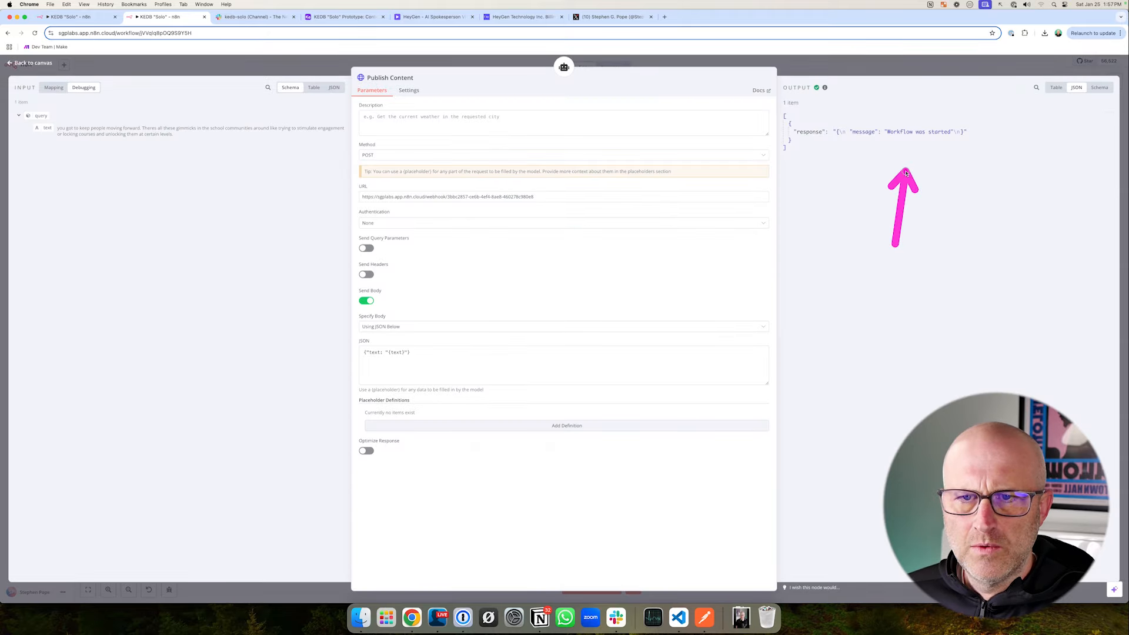
- Reload the profile's posts on X and compare them with record C278's text in Airtable
left_click(613, 16)
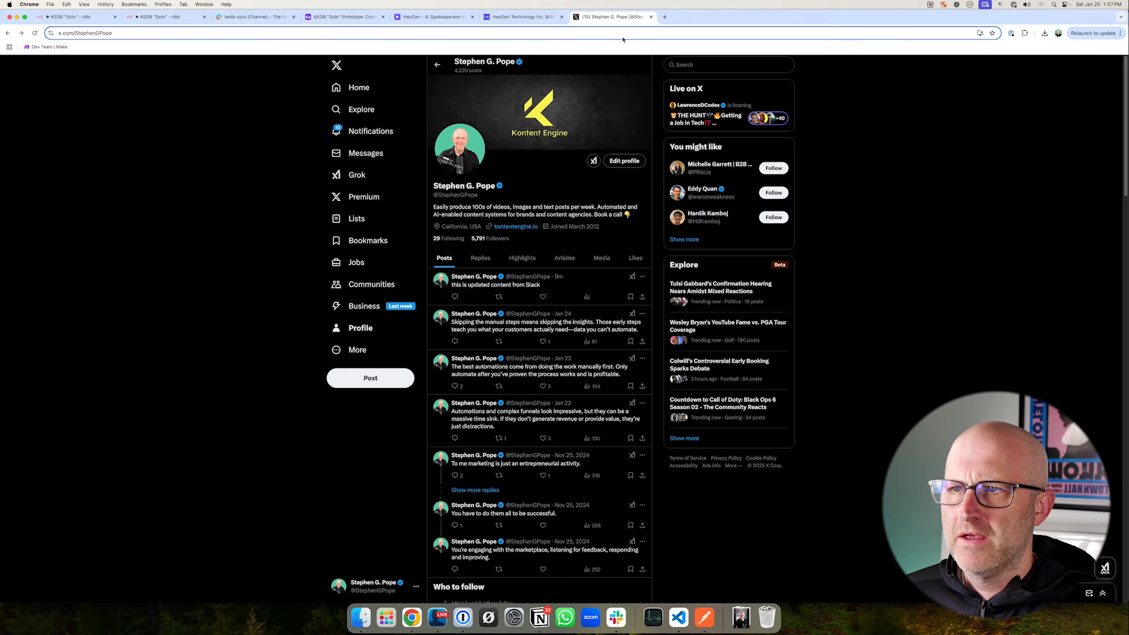
left_click(34, 33)
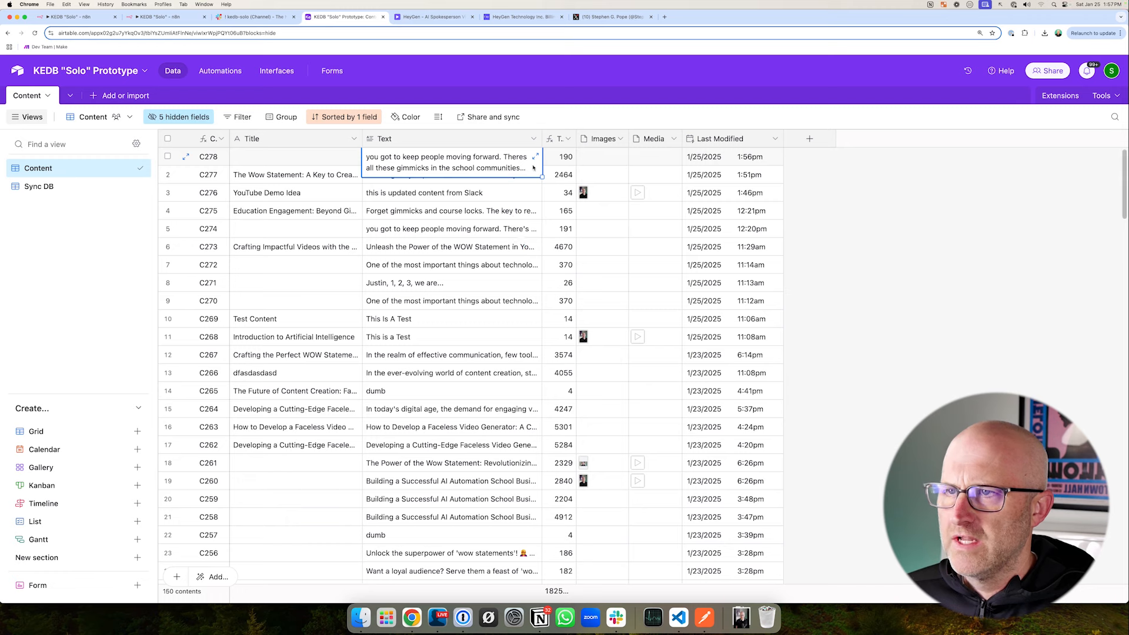
left_click(595, 17)
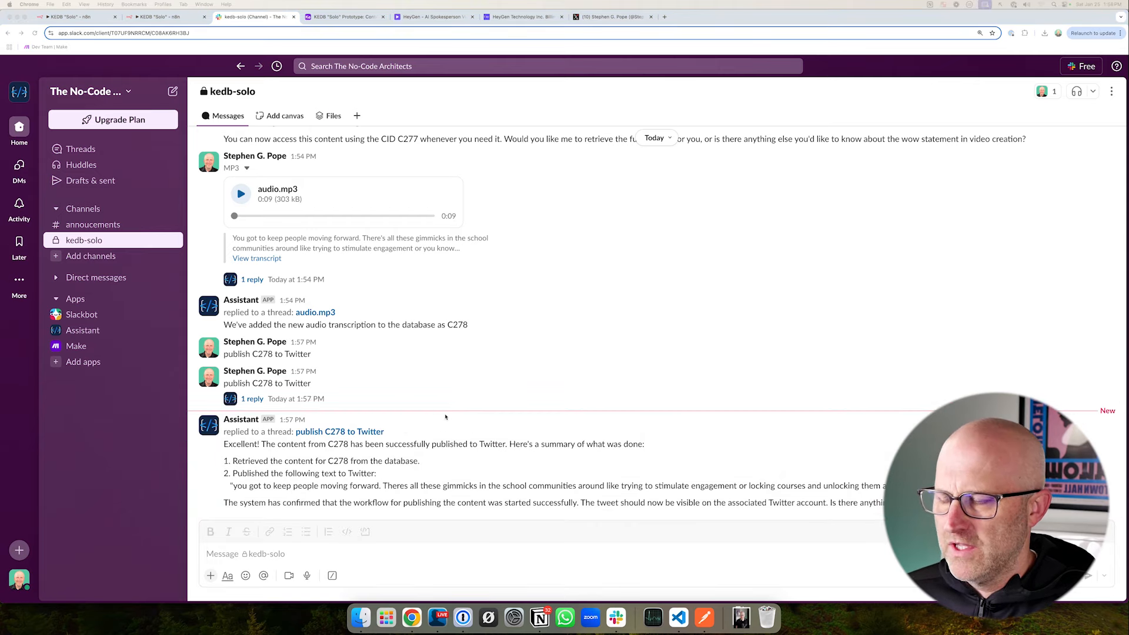
- Review the kedb-solo Slack conversation from the C278 publishing and audio messages back to the earlier content, Twitter and HeyGen requests
scroll(498, 389, "up", 5)
scroll(470, 406, "down", 5)
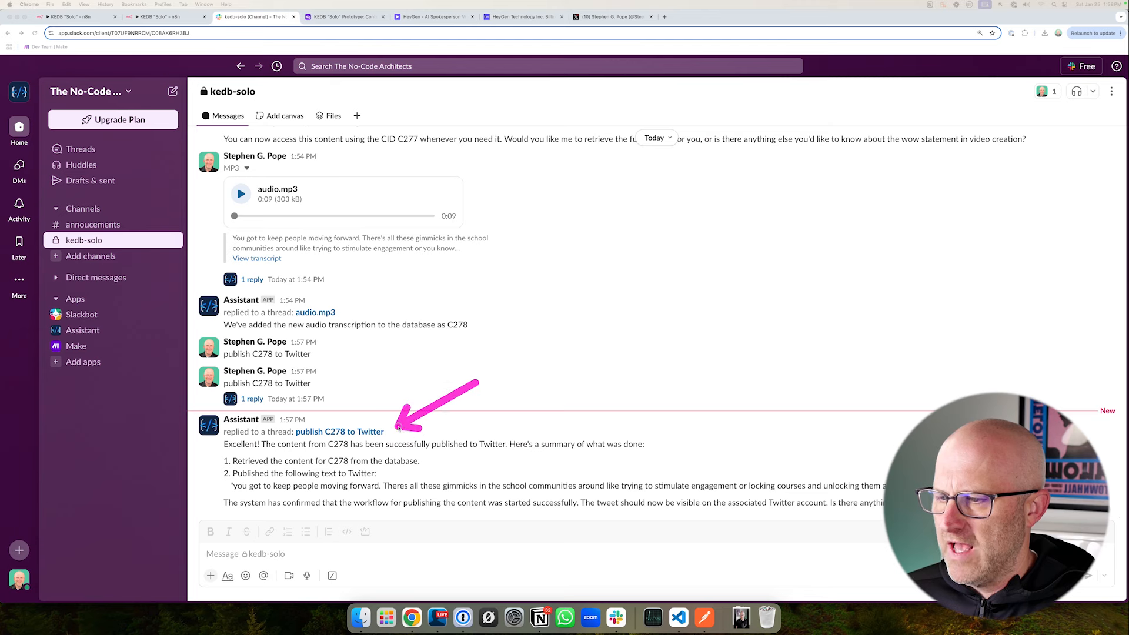
scroll(470, 406, "up", 4)
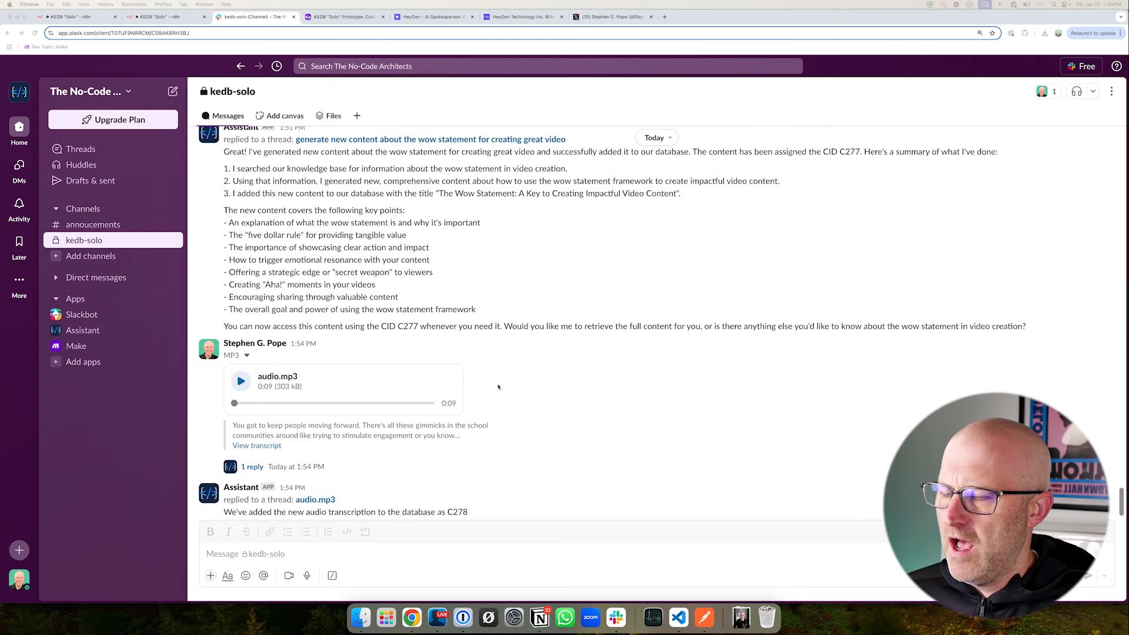
left_click_drag(197, 349, 468, 449)
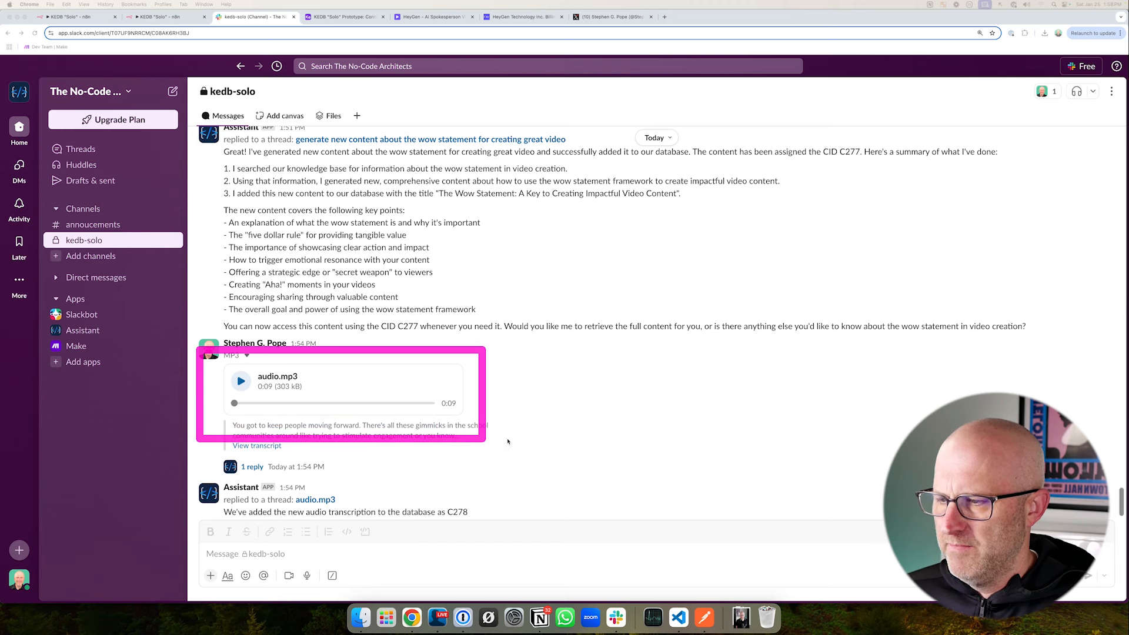
scroll(412, 353, "up", 4)
left_click_drag(182, 240, 363, 310)
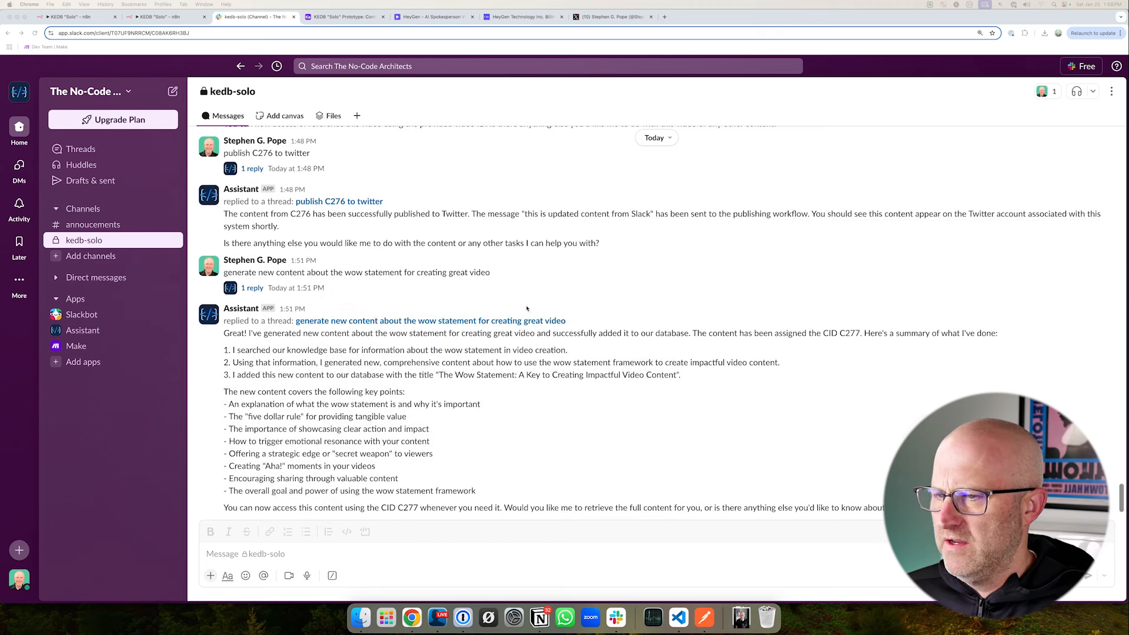
left_click_drag(578, 298, 499, 275)
scroll(234, 218, "up", 4)
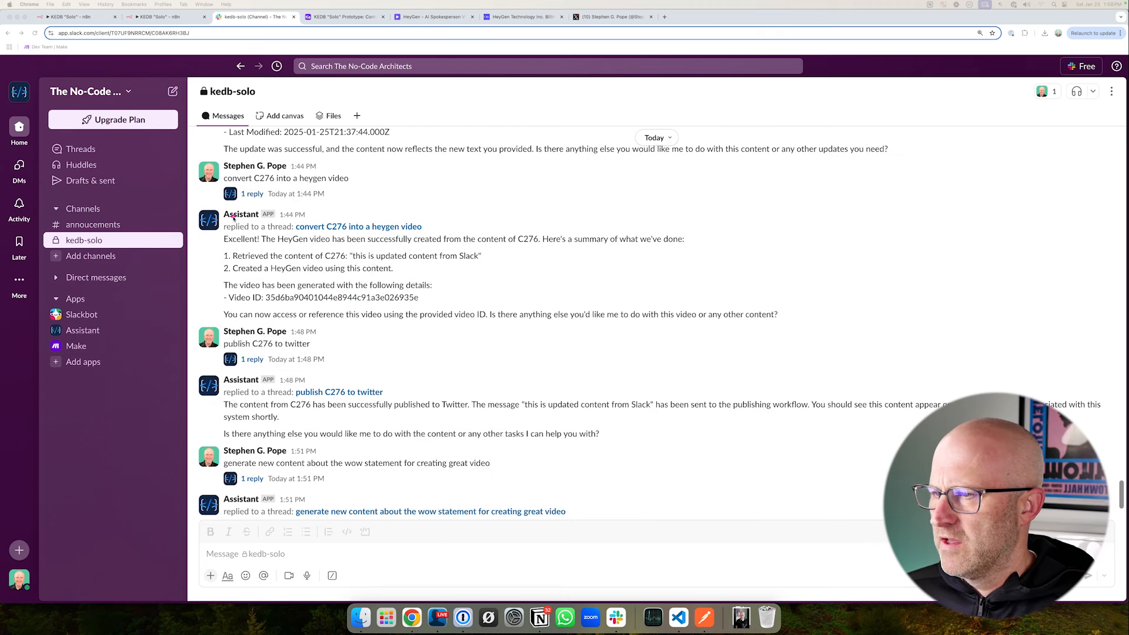
mouse_move(194, 199)
left_mouse_down()
mouse_move(544, 315)
mouse_move(807, 341)
left_mouse_up()
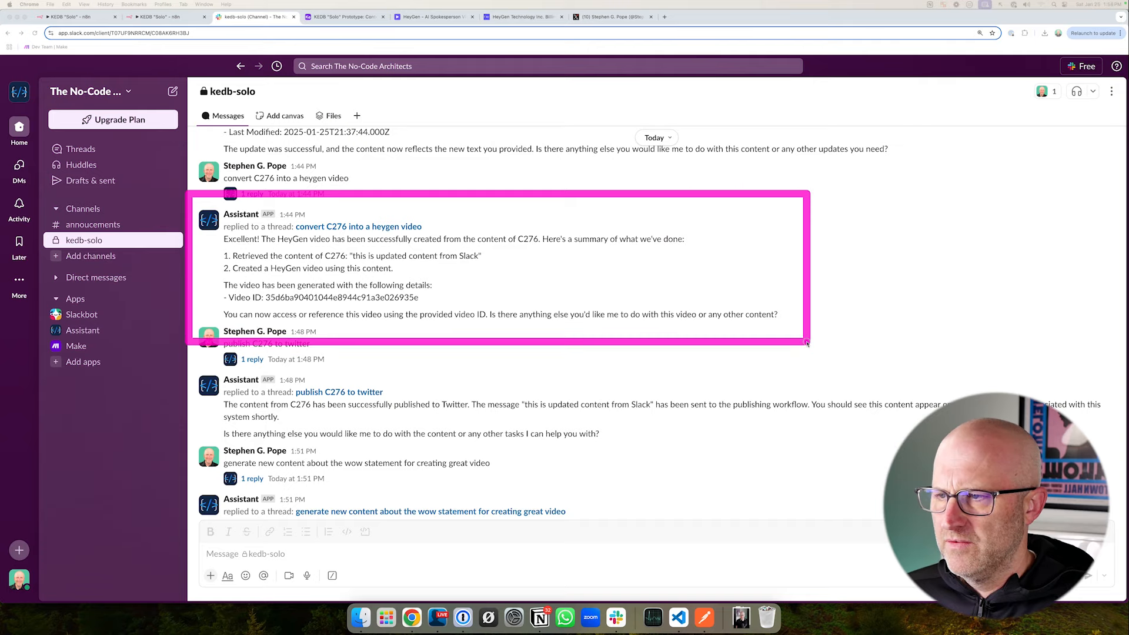
scroll(807, 341, "up", 3)
mouse_move(181, 164)
left_mouse_down()
mouse_move(206, 185)
mouse_move(642, 304)
mouse_move(780, 310)
left_mouse_up()
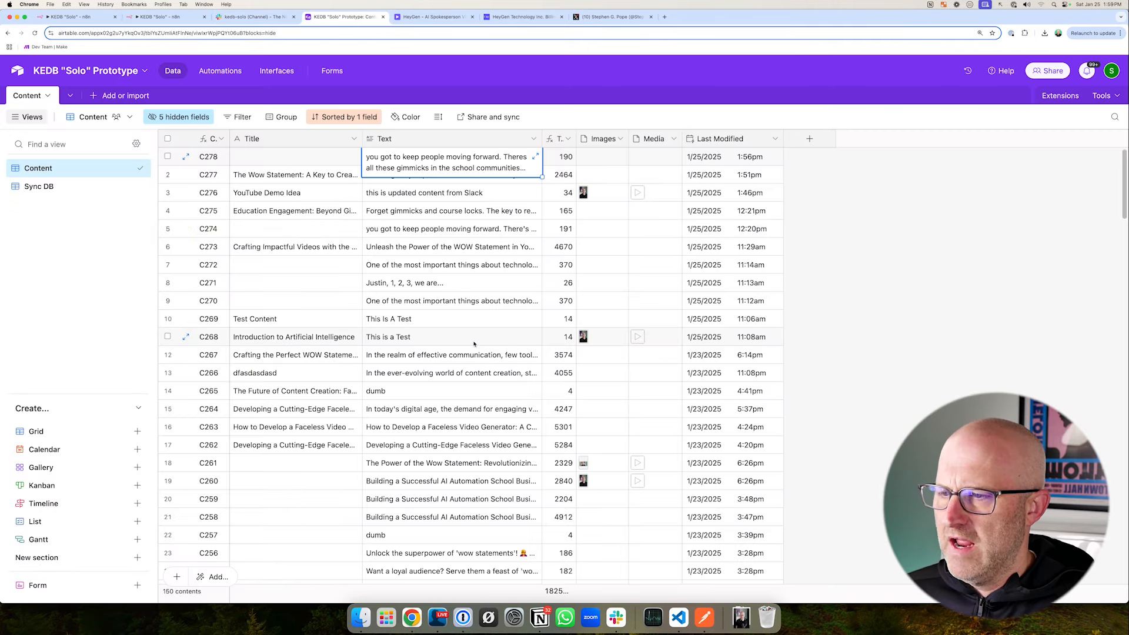
- Look through the older records in Airtable's Content table
scroll(456, 334, "down", 5)
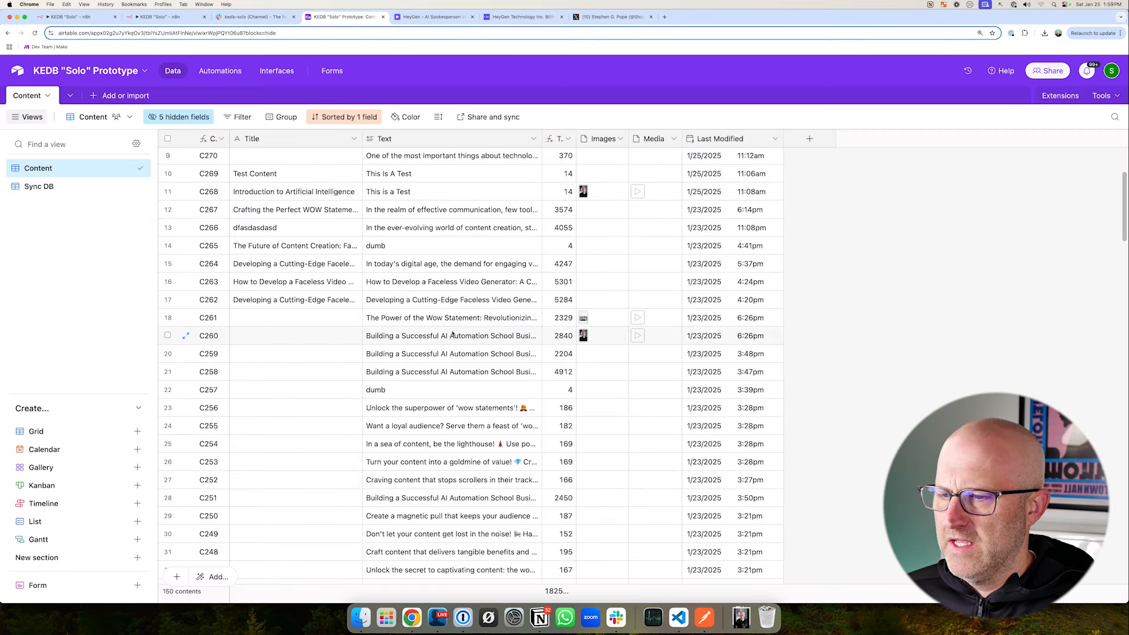
scroll(456, 333, "down", 15)
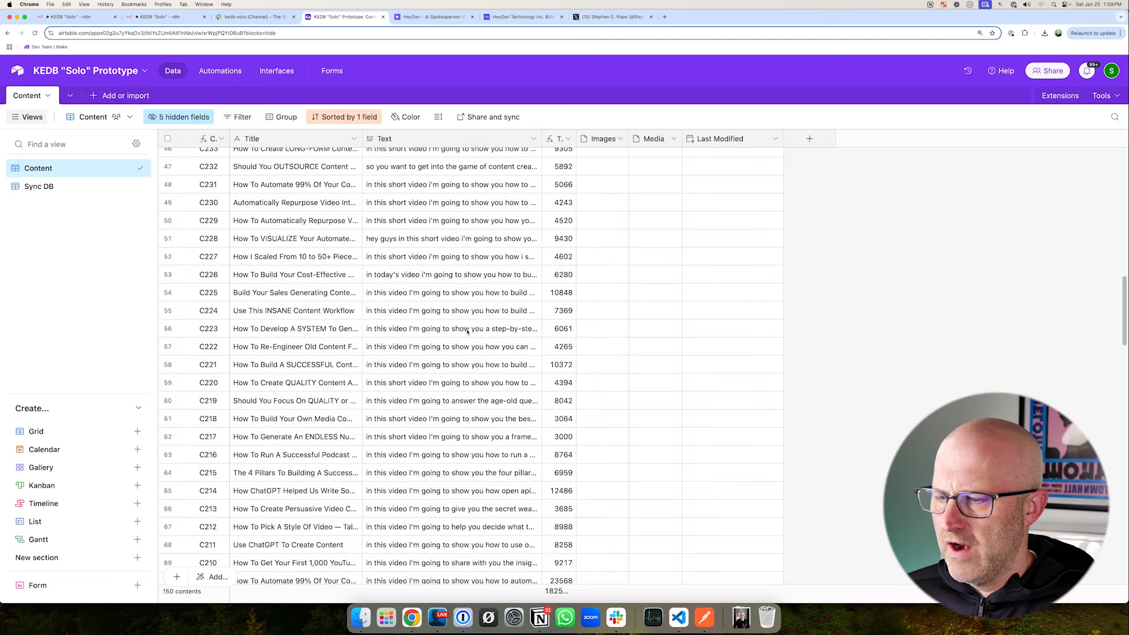
scroll(464, 344, "down", 5)
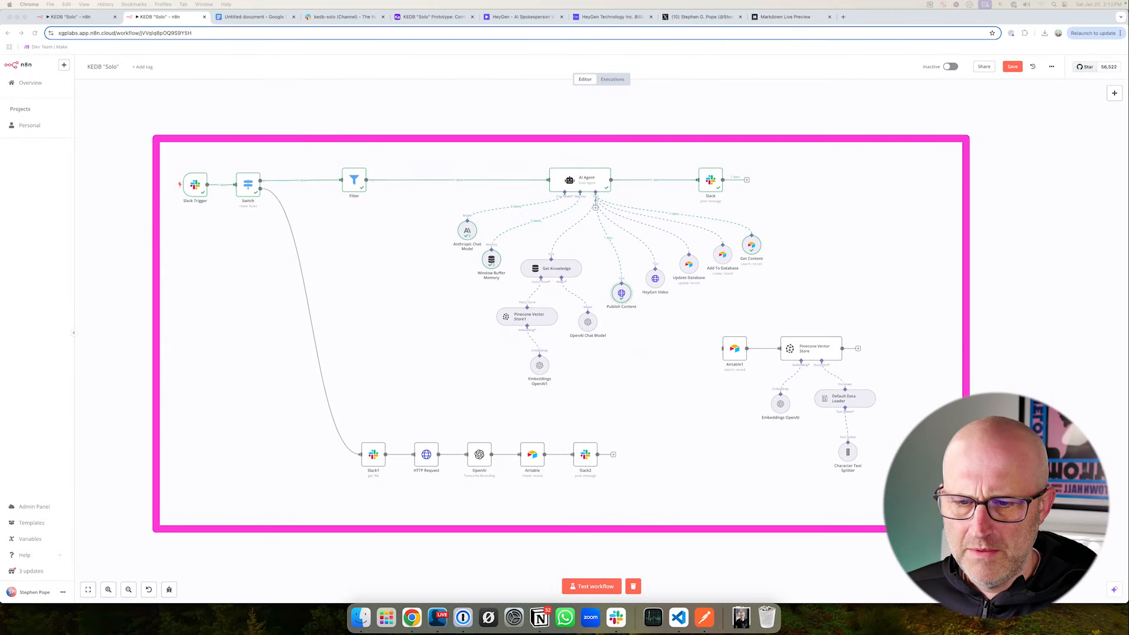
- Switch to the new empty n8n workflow and rename it "AI Agent YT Demo"
left_click(81, 17)
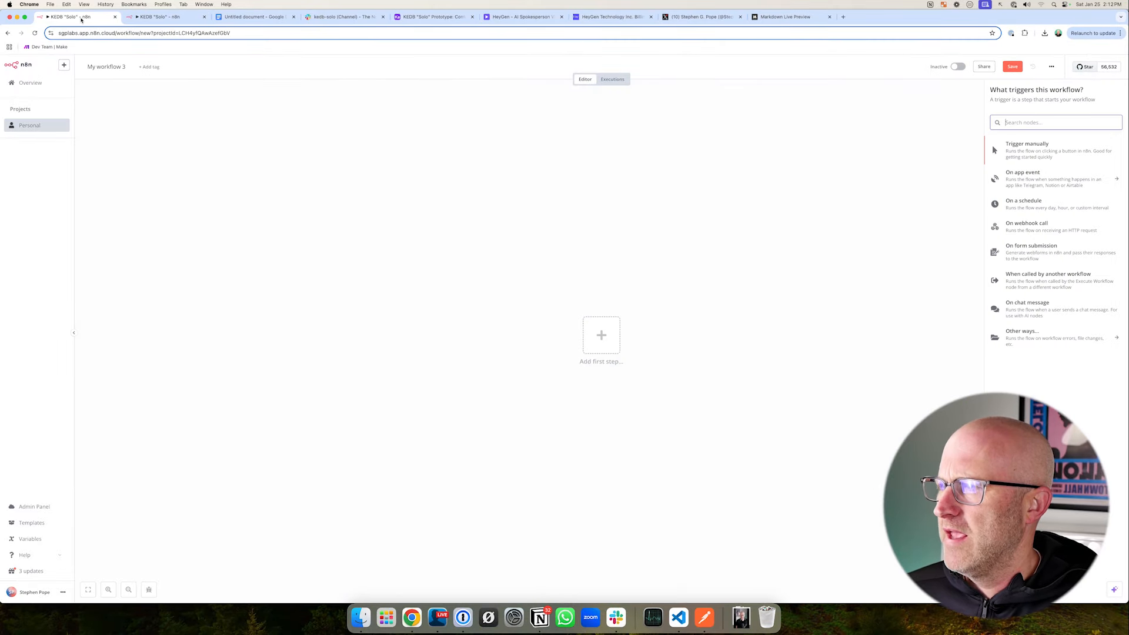
left_click(115, 67)
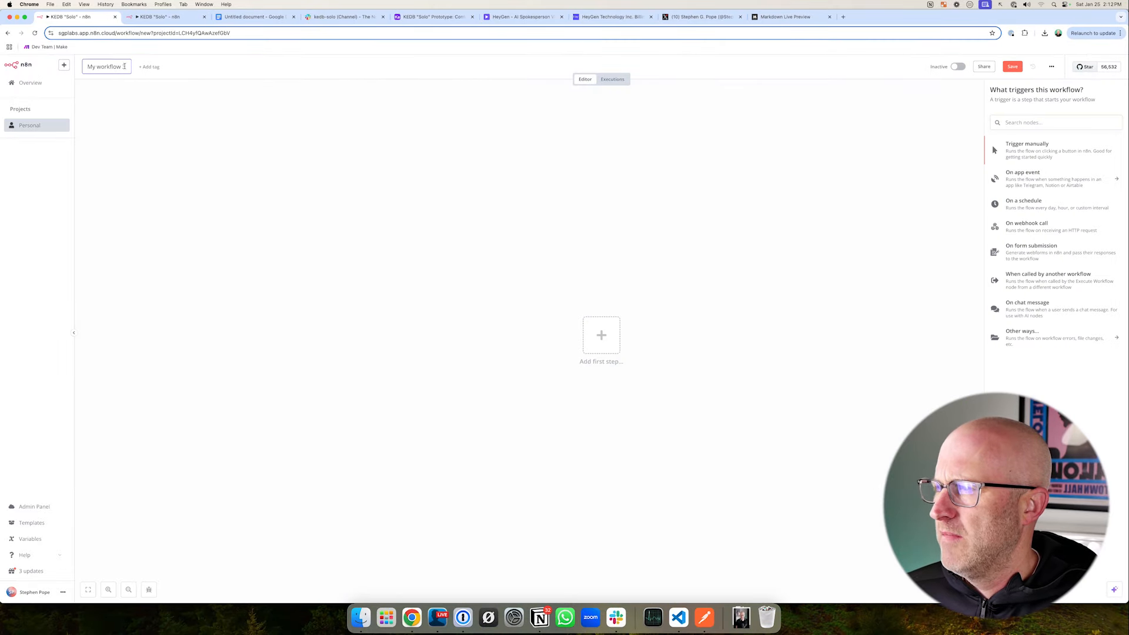
type("A")
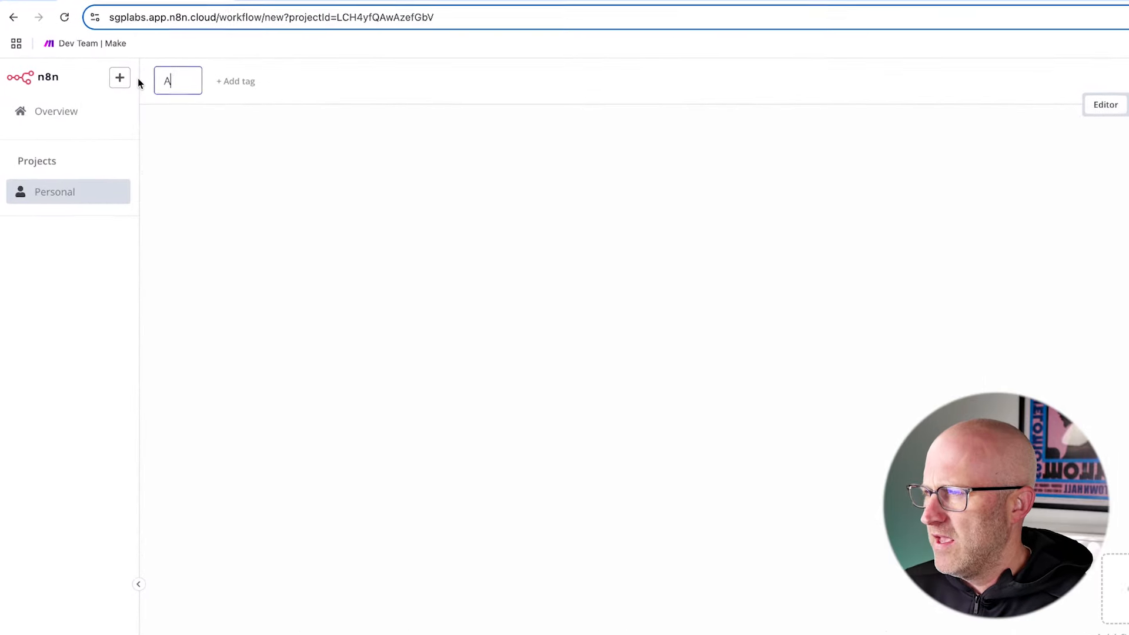
type("I Agent Y")
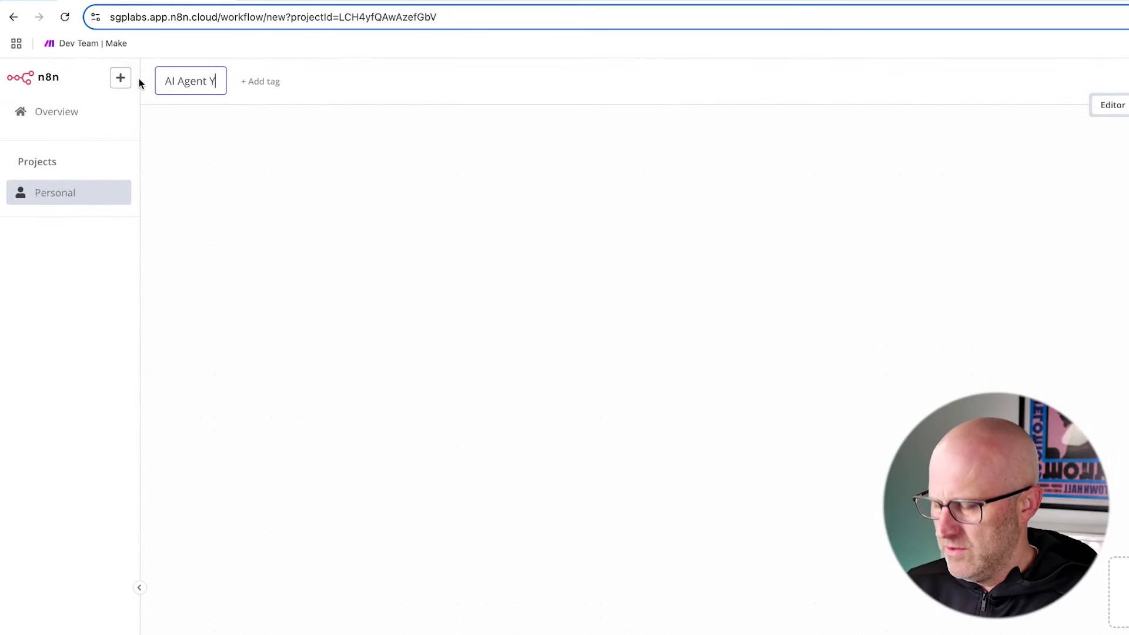
type("T Demo")
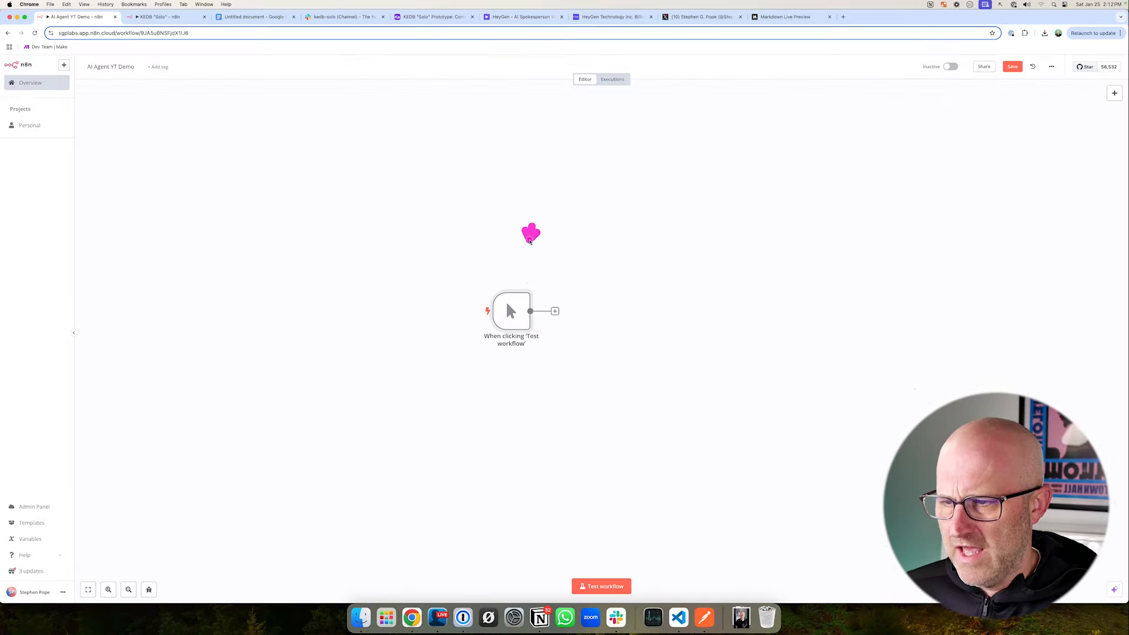
- Delete the manual trigger node and add an AI Agent node as the workflow's first step
right_click(519, 324)
left_click(522, 436)
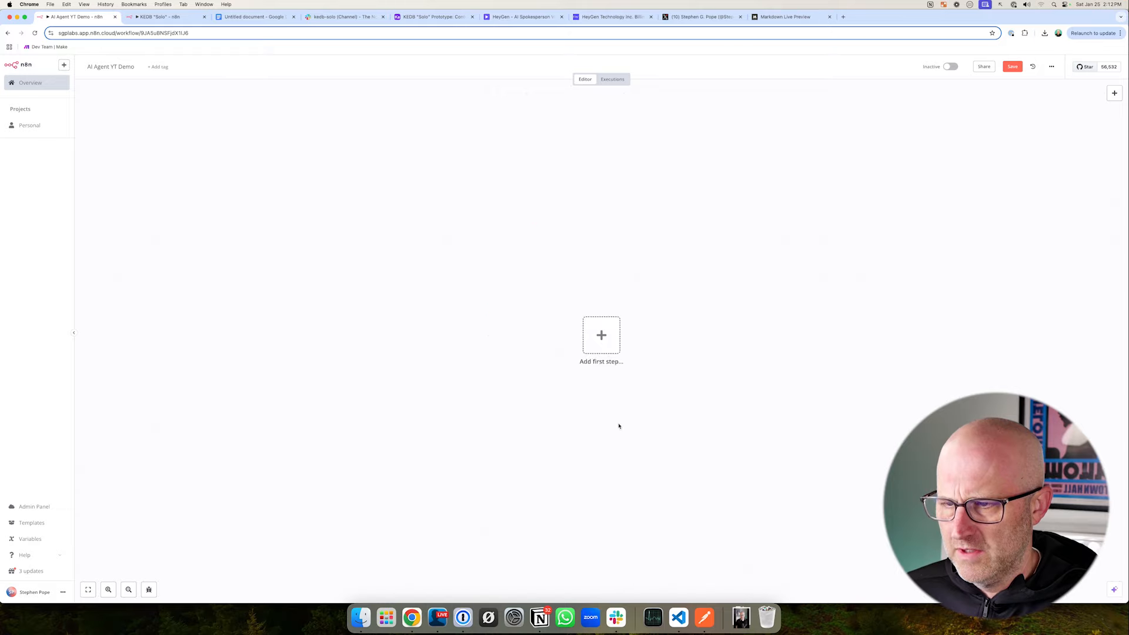
left_click(610, 337)
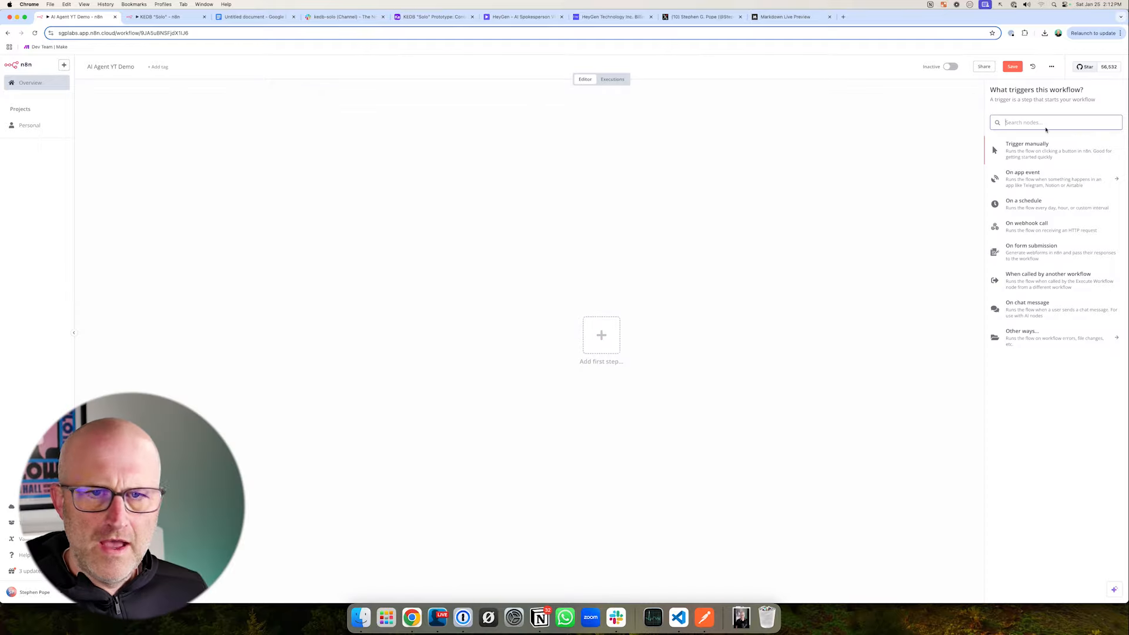
type("Agent")
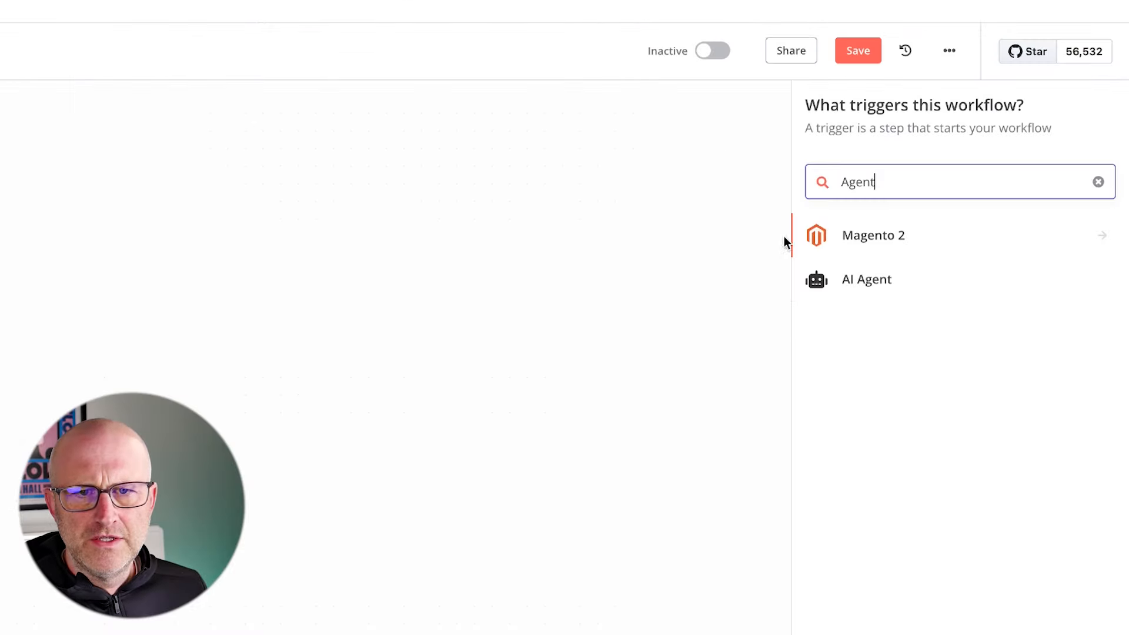
left_click(850, 284)
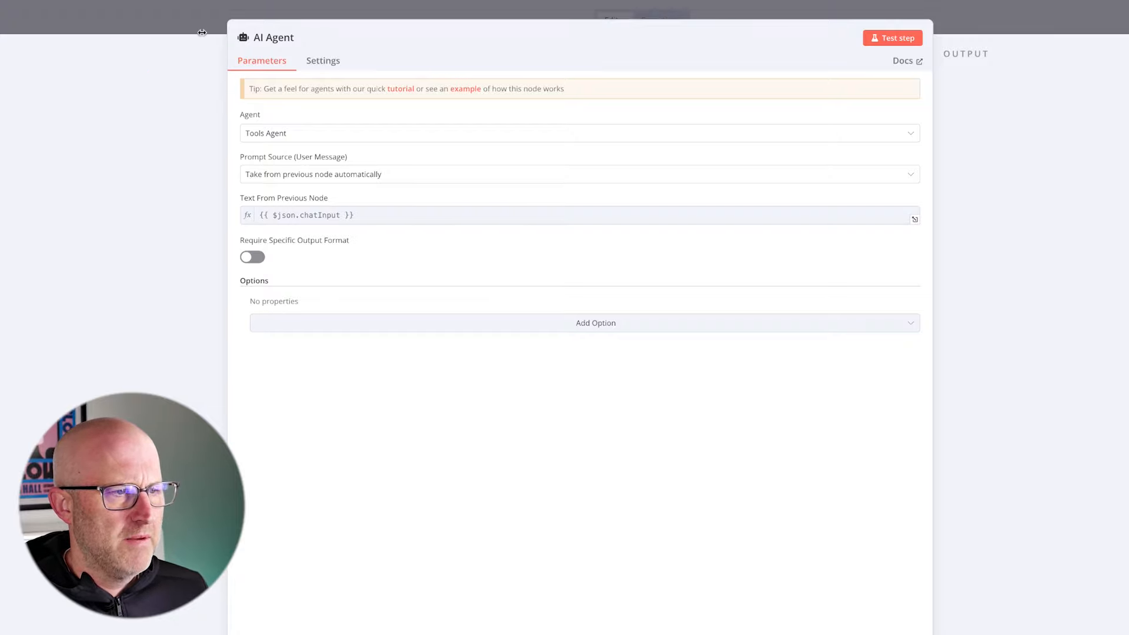
left_click(192, 24)
- Compare the new chat trigger and AI Agent nodes with the agent and its connected tools in the KEDB "Solo" workflow
left_click_drag(416, 265, 32, 228)
left_click_drag(676, 264, 427, 225)
left_click_drag(55, 226, 214, 228)
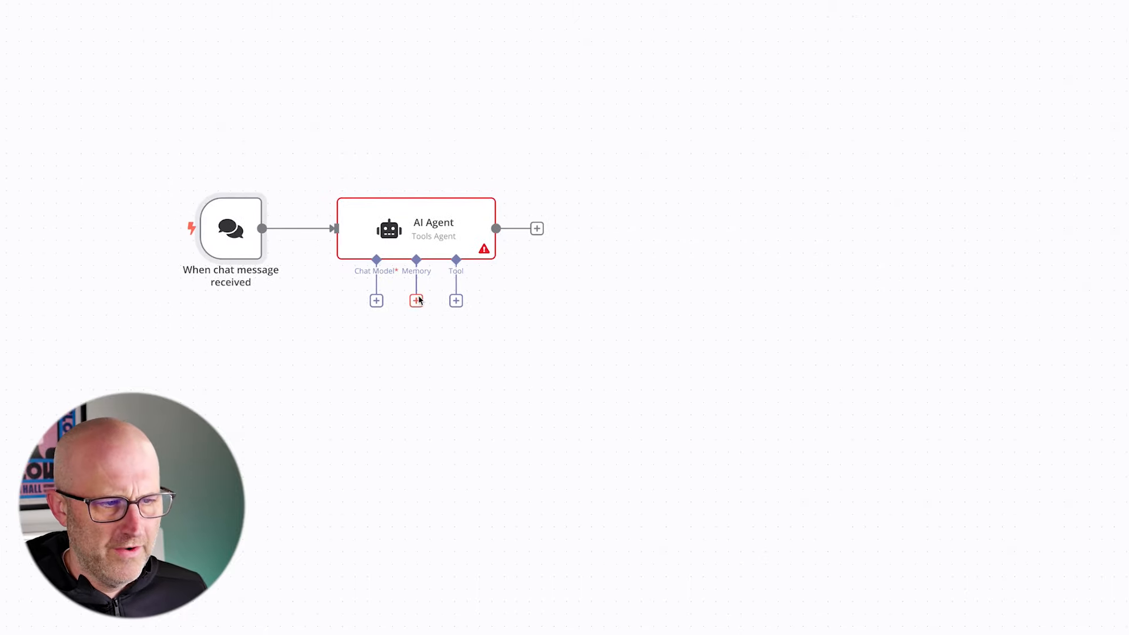
left_click(170, 22)
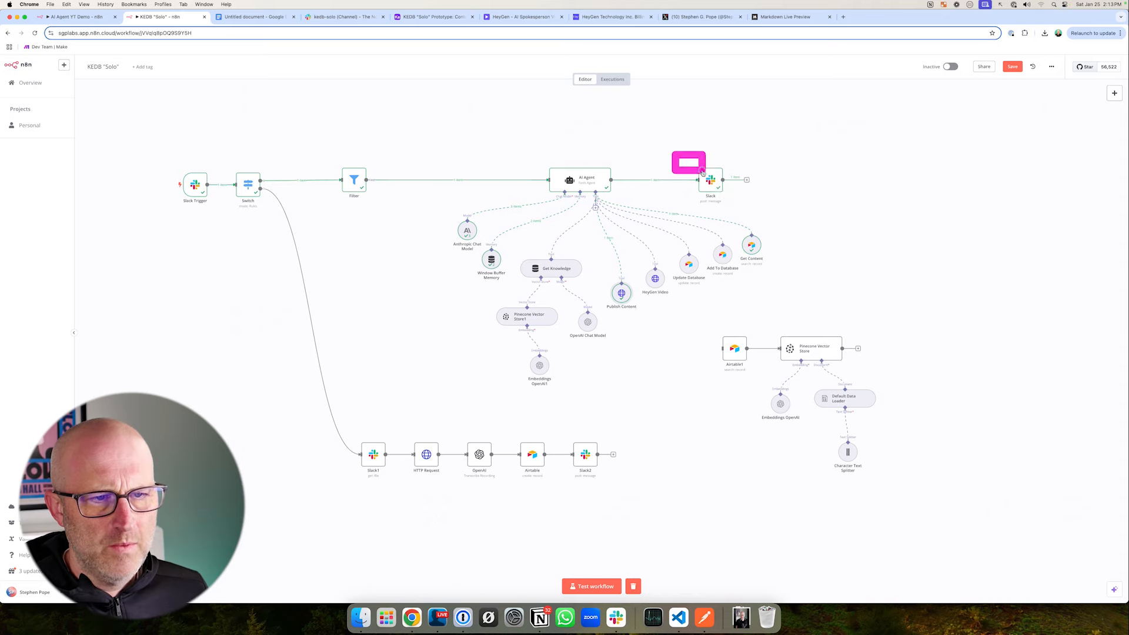
left_click_drag(423, 201, 818, 382)
key("ctrl+shift+Tab")
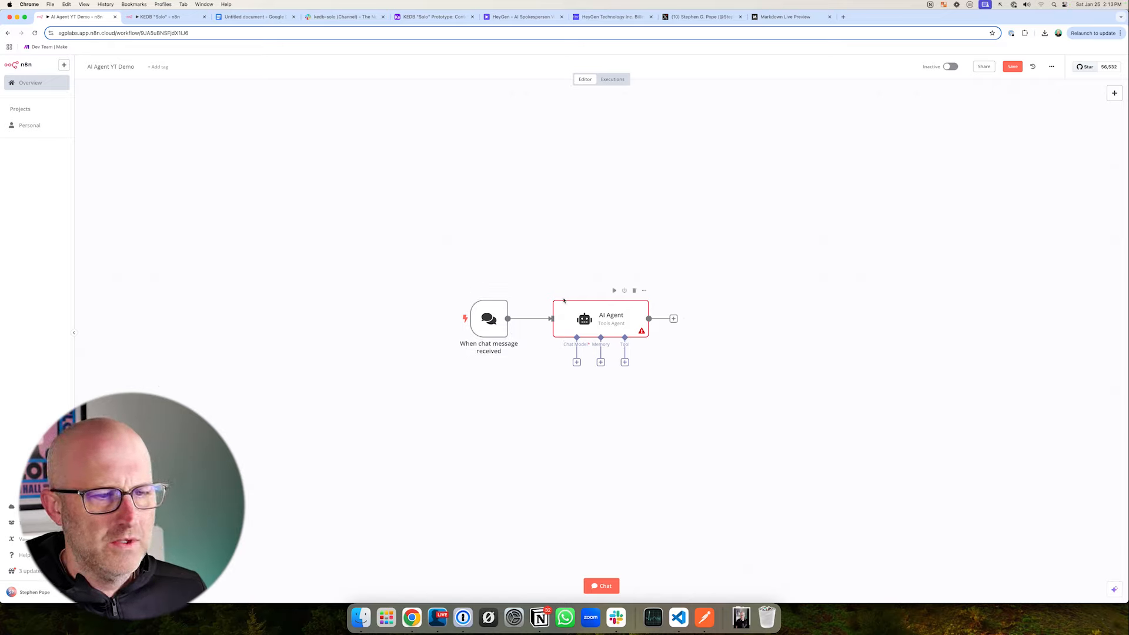
left_click_drag(535, 298, 690, 396)
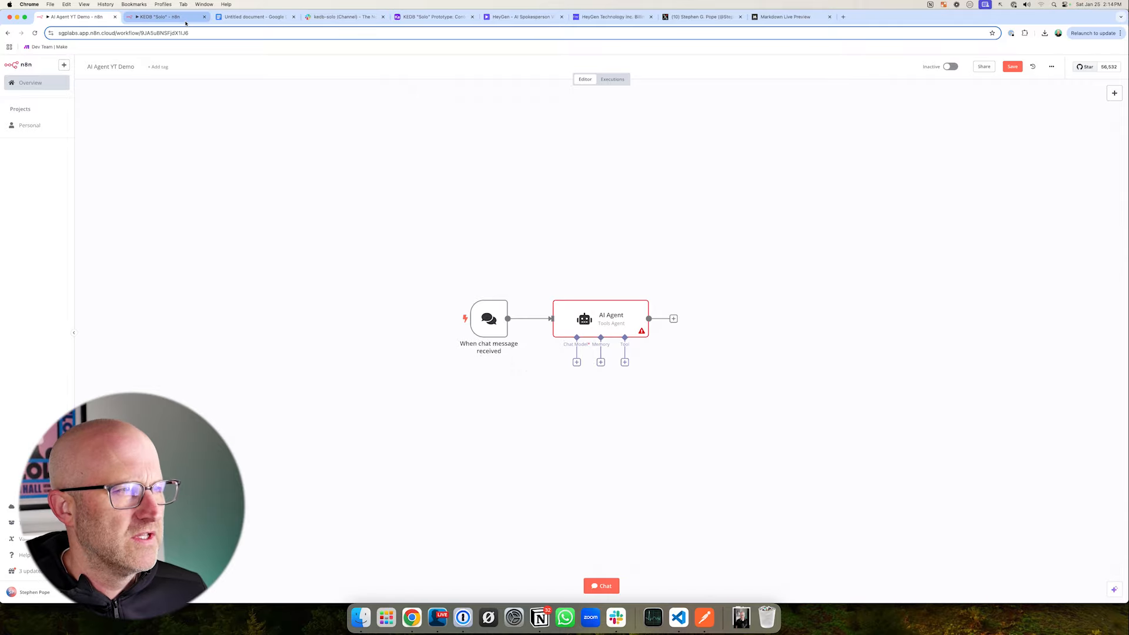
left_click(337, 17)
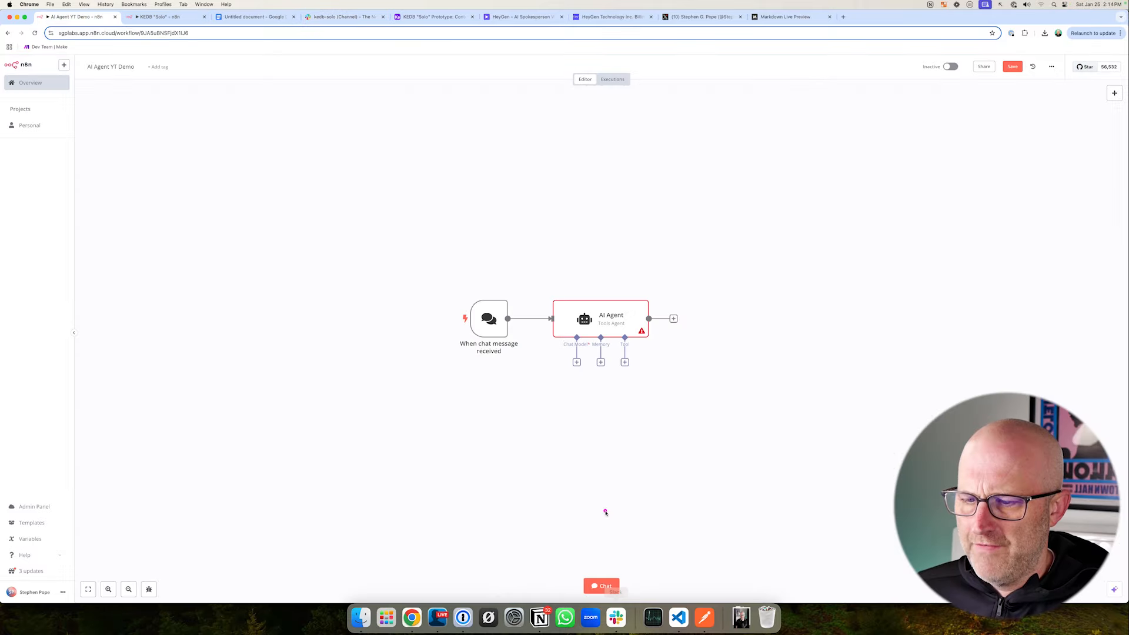
- Open the workflow's chat and send the message "hello" to the AI Agent
left_click(601, 586)
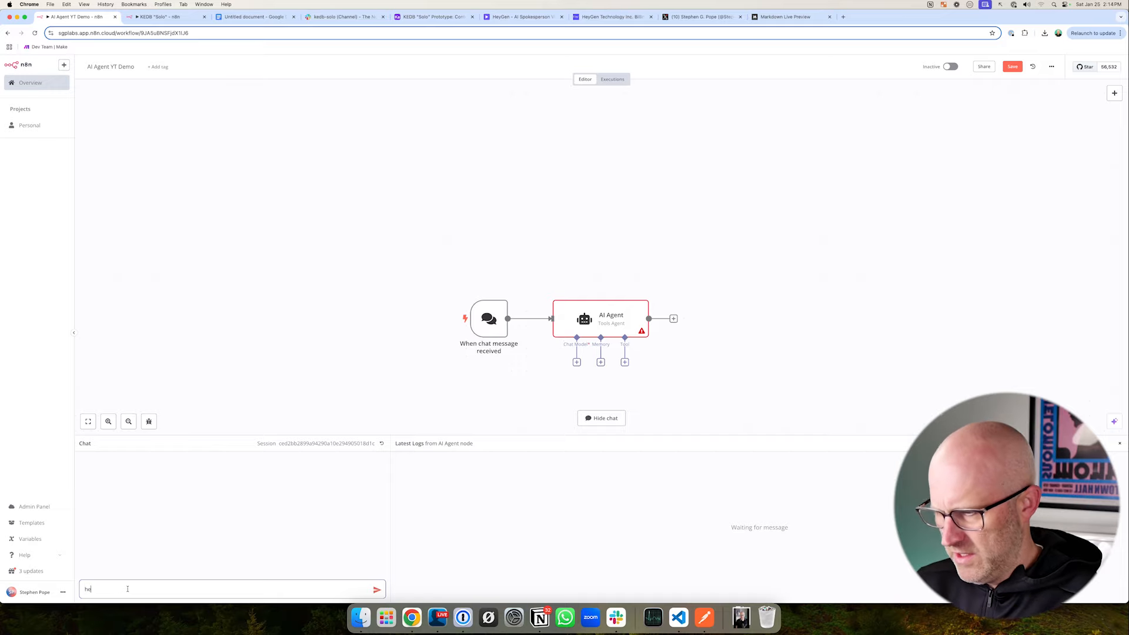
key("Return")
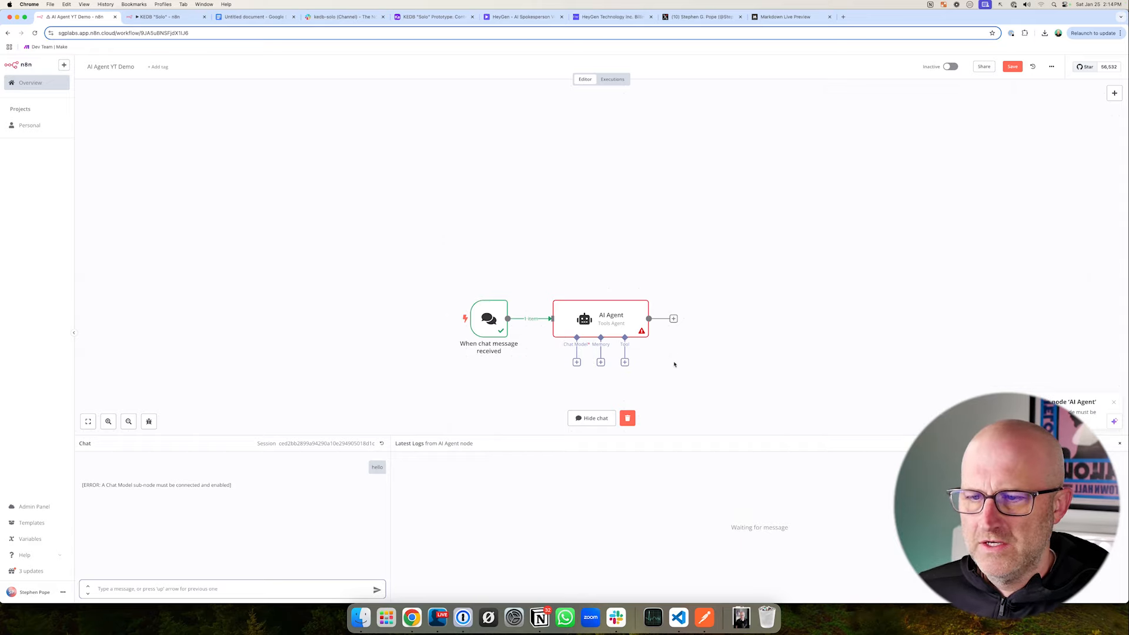
scroll(679, 385, "down", 3)
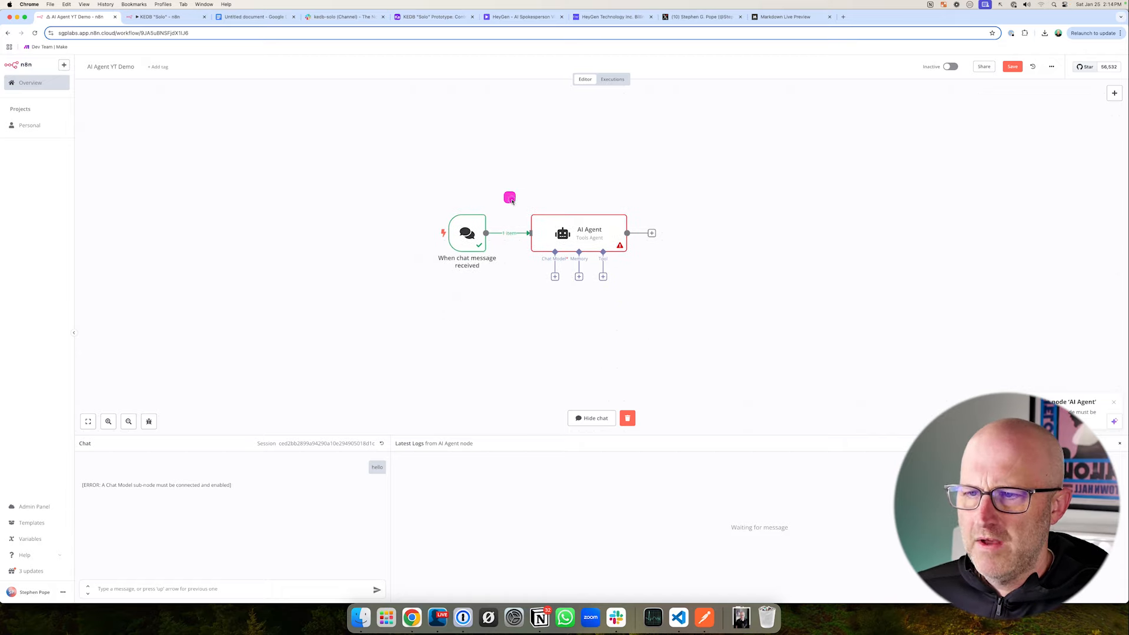
- Examine the AI Agent node's Chat Model, Memory and Tool connections
mouse_move(511, 198)
left_mouse_down()
mouse_move(698, 319)
mouse_move(684, 302)
left_mouse_up()
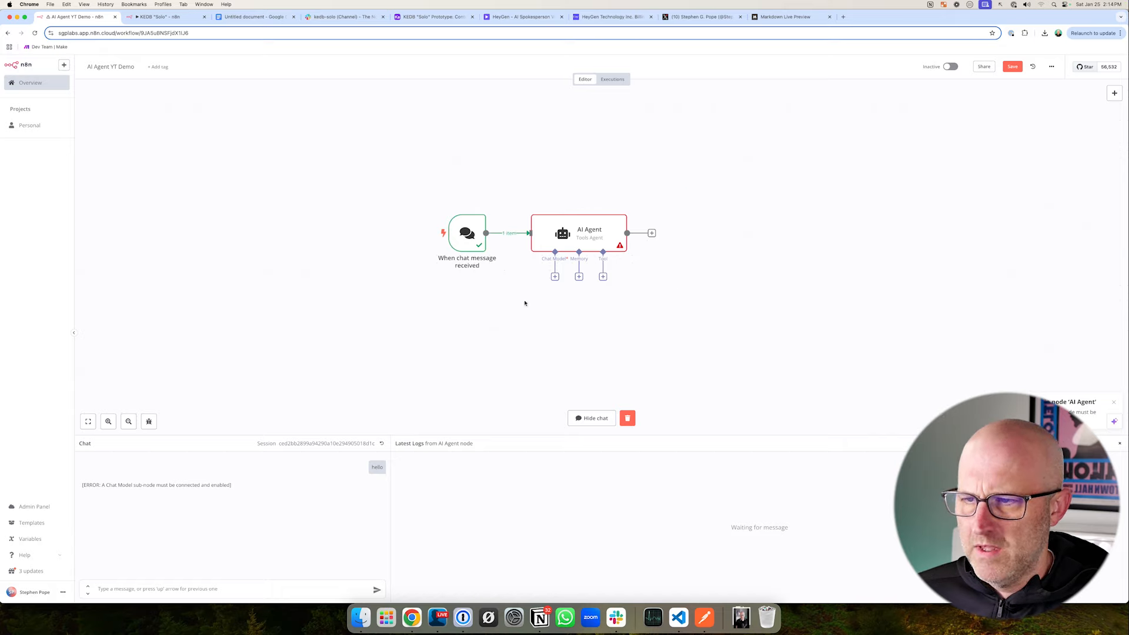
left_click_drag(510, 332, 536, 295)
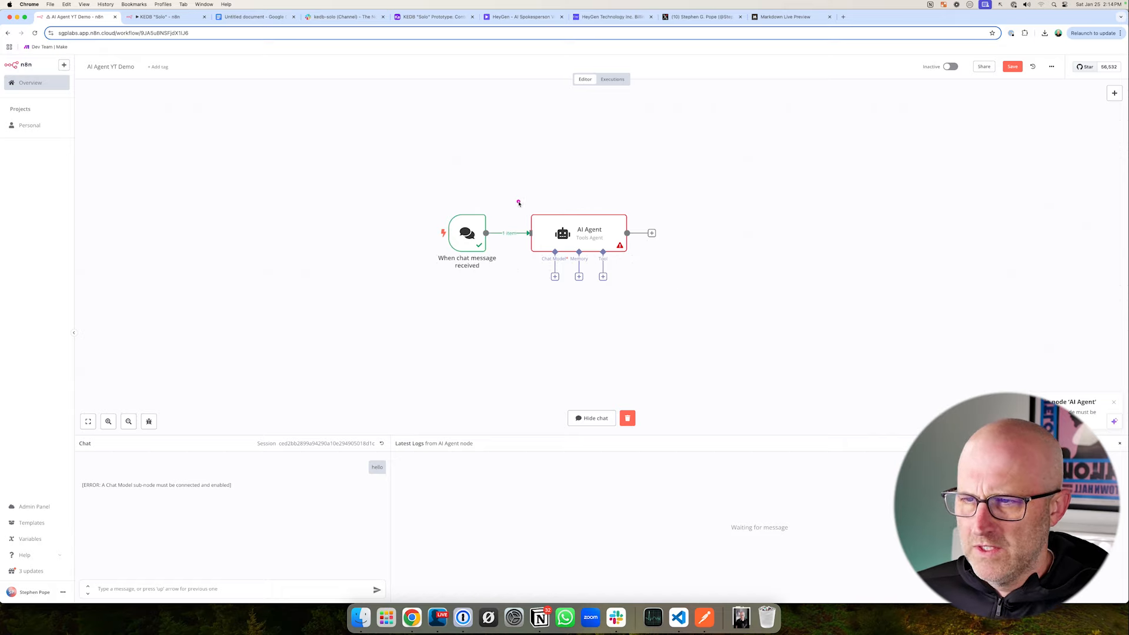
mouse_move(513, 194)
left_mouse_down()
mouse_move(576, 252)
mouse_move(662, 304)
left_mouse_up()
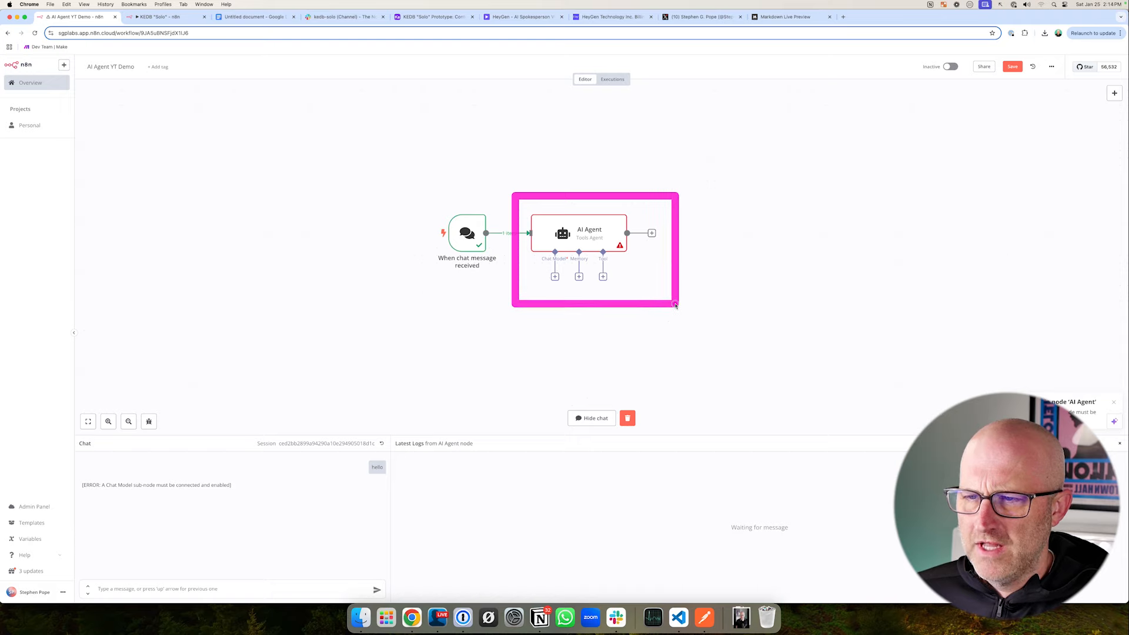
left_click_drag(516, 338, 547, 290)
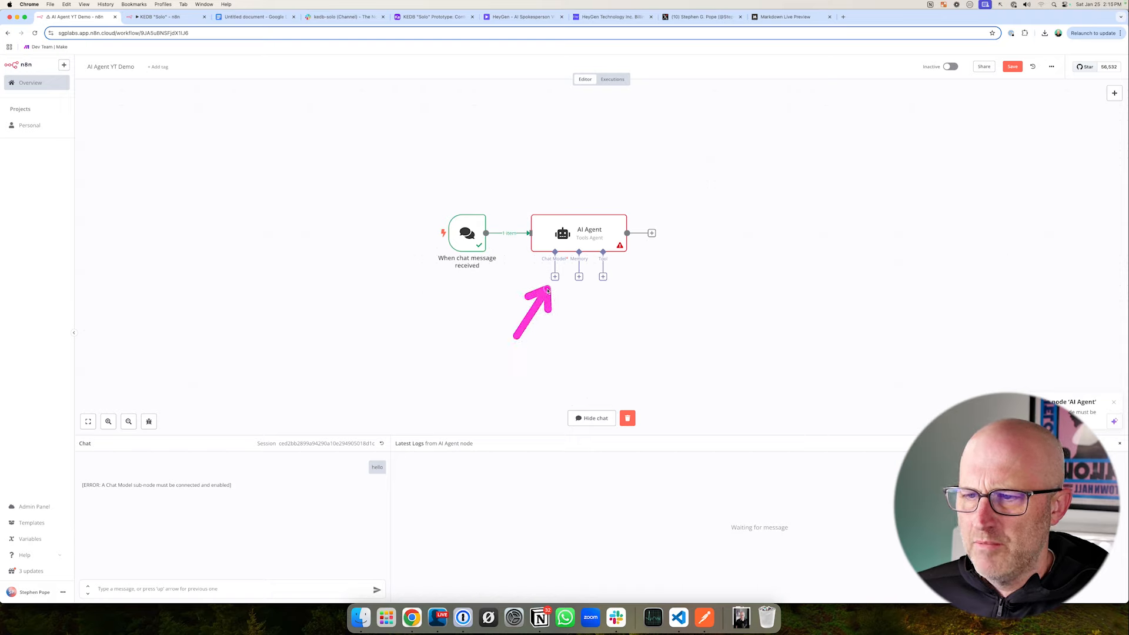
left_click_drag(573, 348, 575, 291)
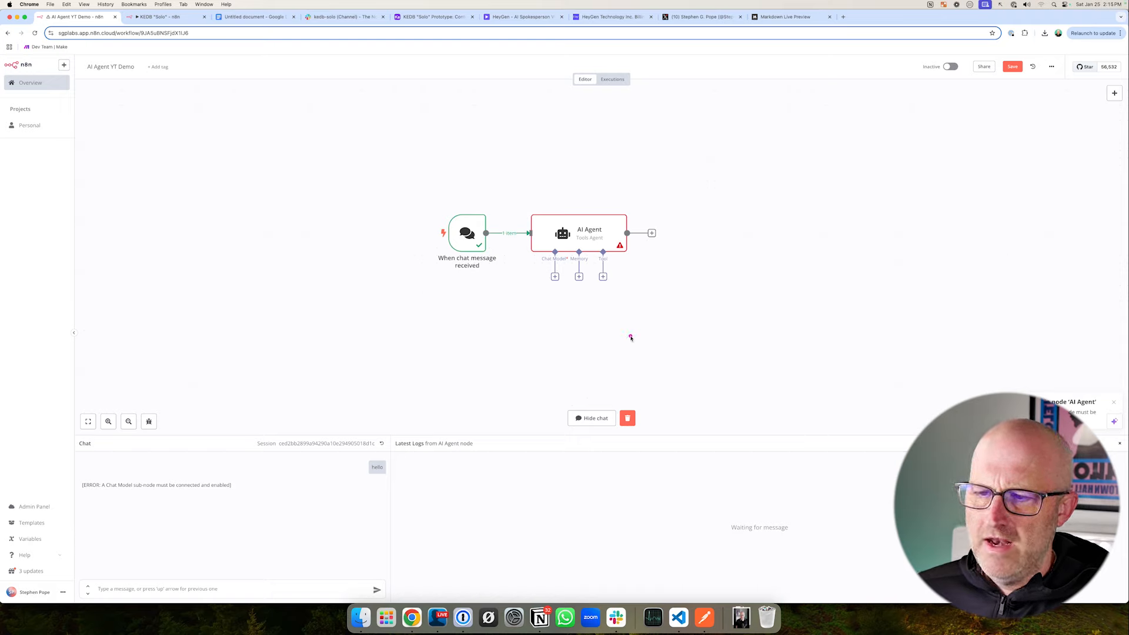
left_click_drag(635, 351, 610, 295)
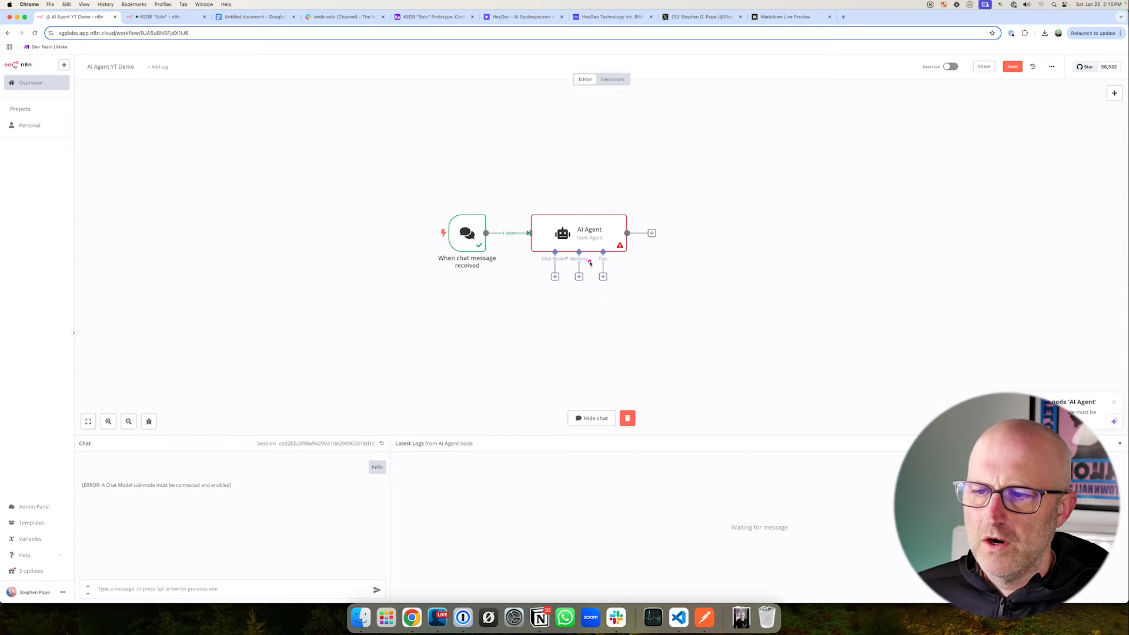
left_click_drag(580, 259, 629, 295)
mouse_move(691, 179)
left_mouse_down()
mouse_move(955, 393)
mouse_move(940, 376)
left_mouse_up()
left_click_drag(509, 194, 692, 320)
left_click_drag(507, 327, 544, 285)
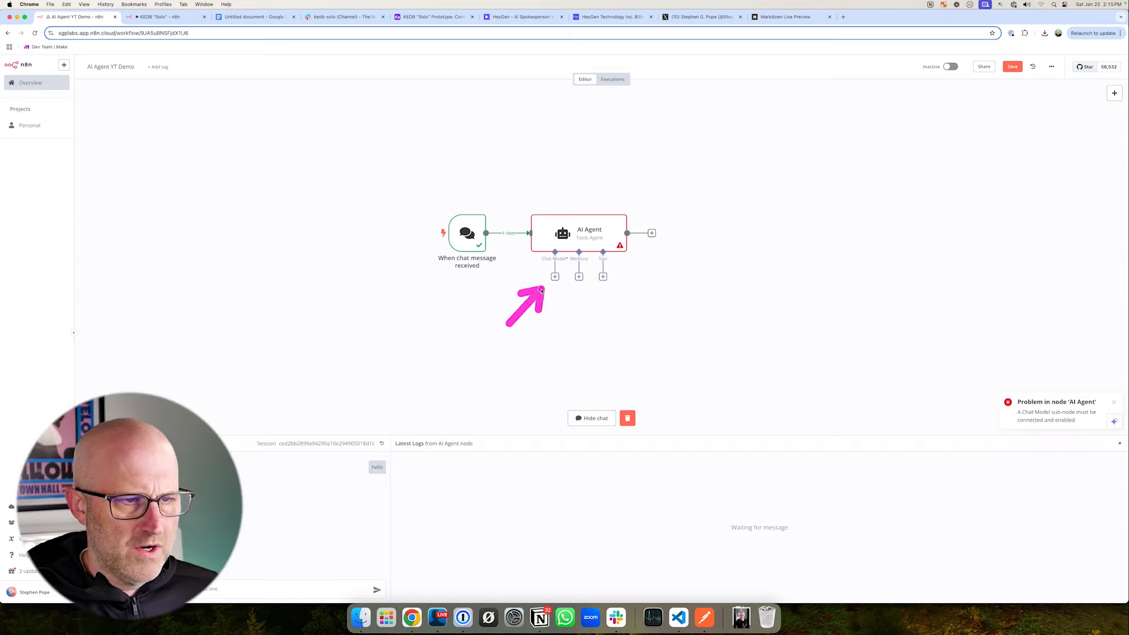
- Attach an Anthropic Chat Model to the AI Agent with the Anthropic account credential and Claude 3.5 Sonnet(20240620), and dismiss the error notification
left_click(554, 277)
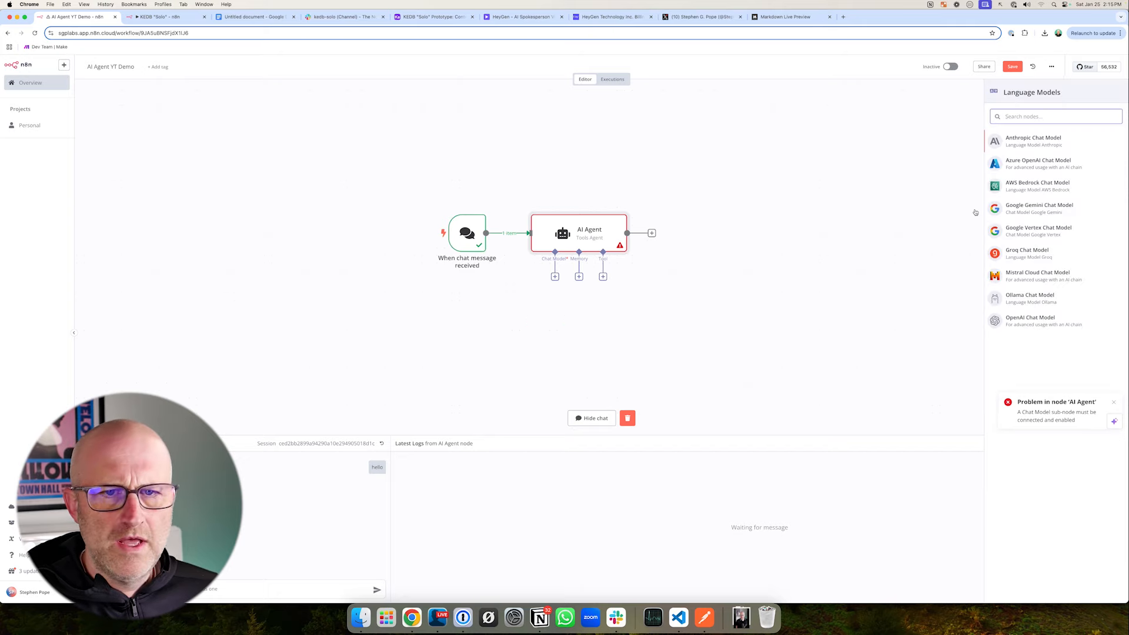
left_click(1033, 141)
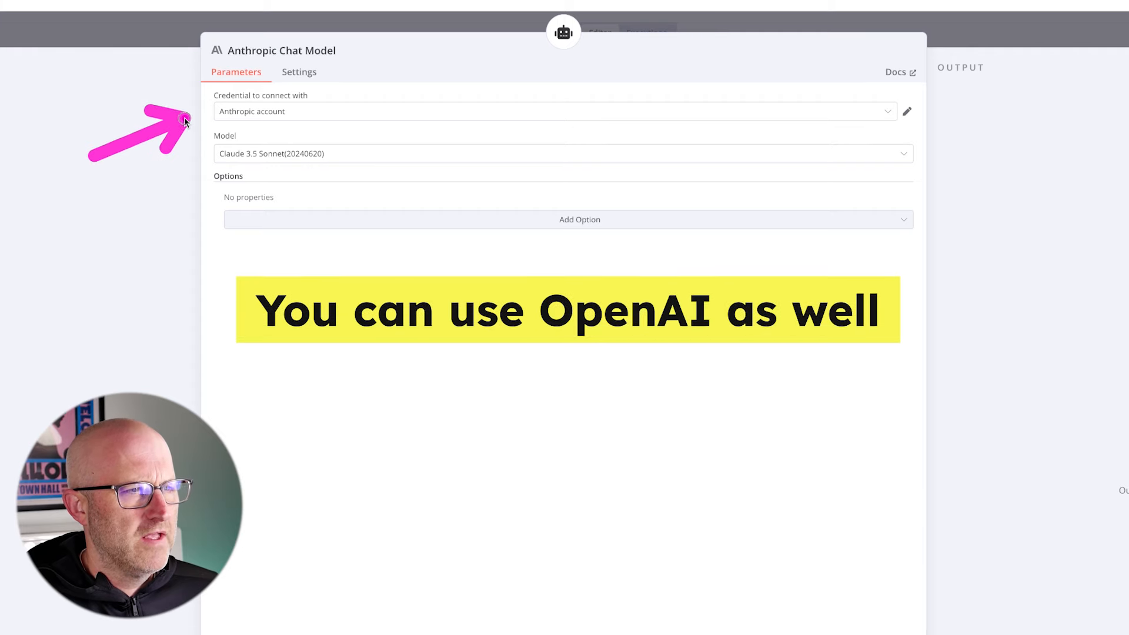
left_click(310, 112)
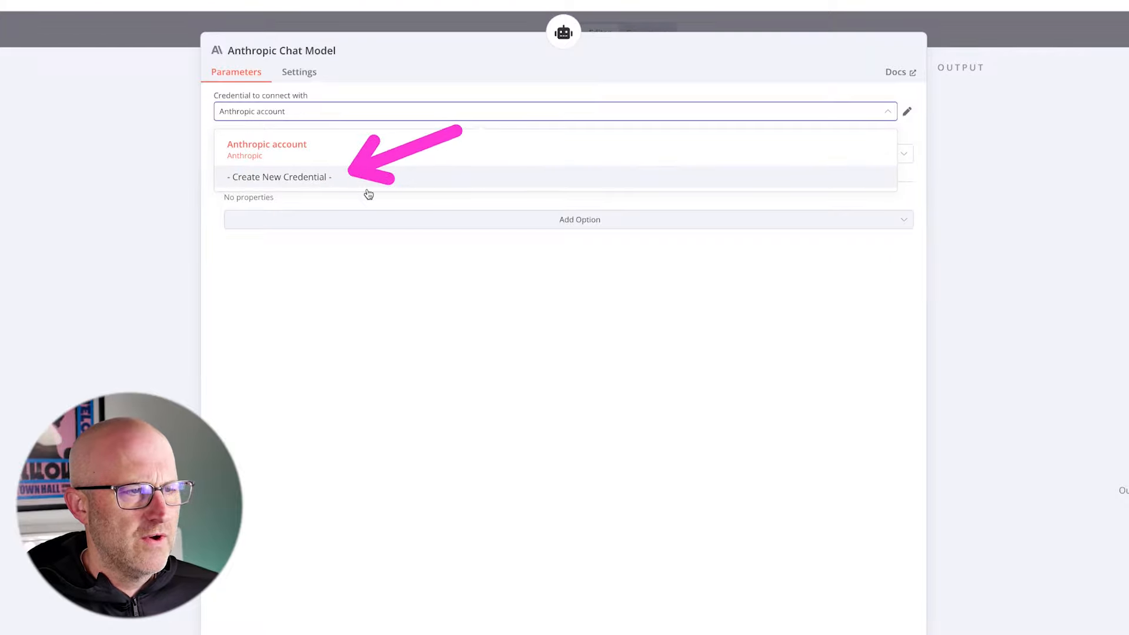
left_click(356, 315)
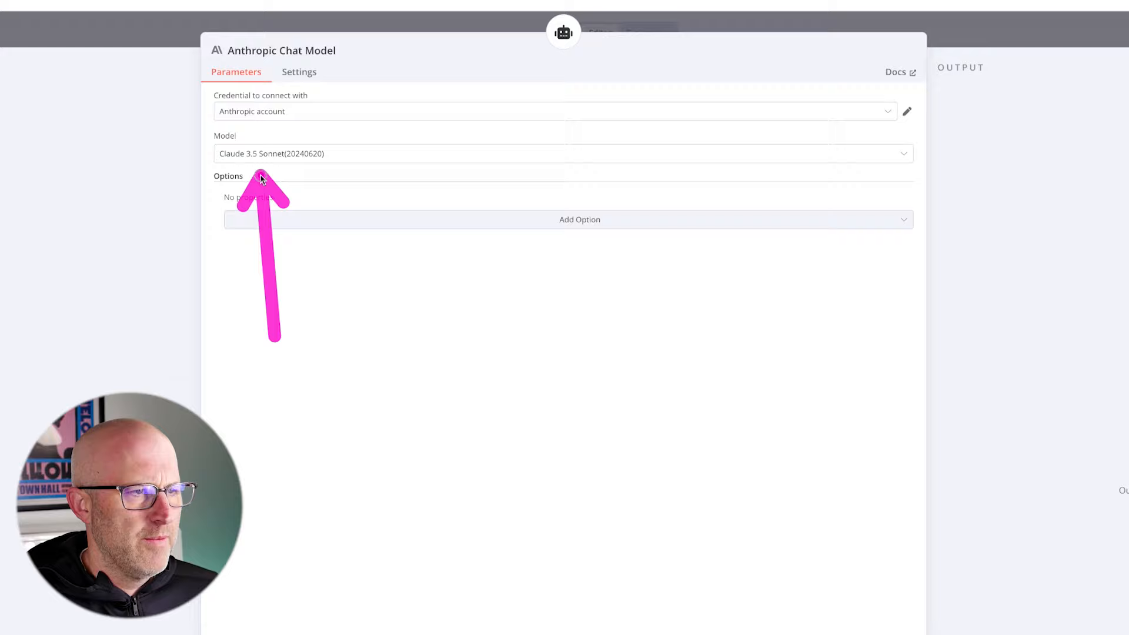
key("Escape")
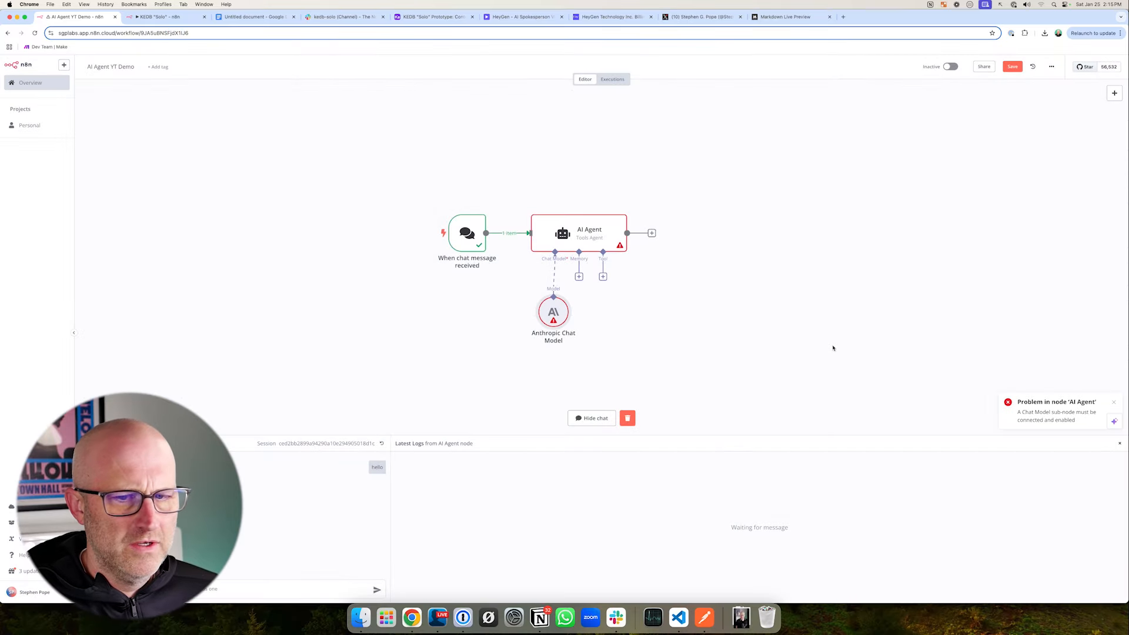
left_click(1115, 404)
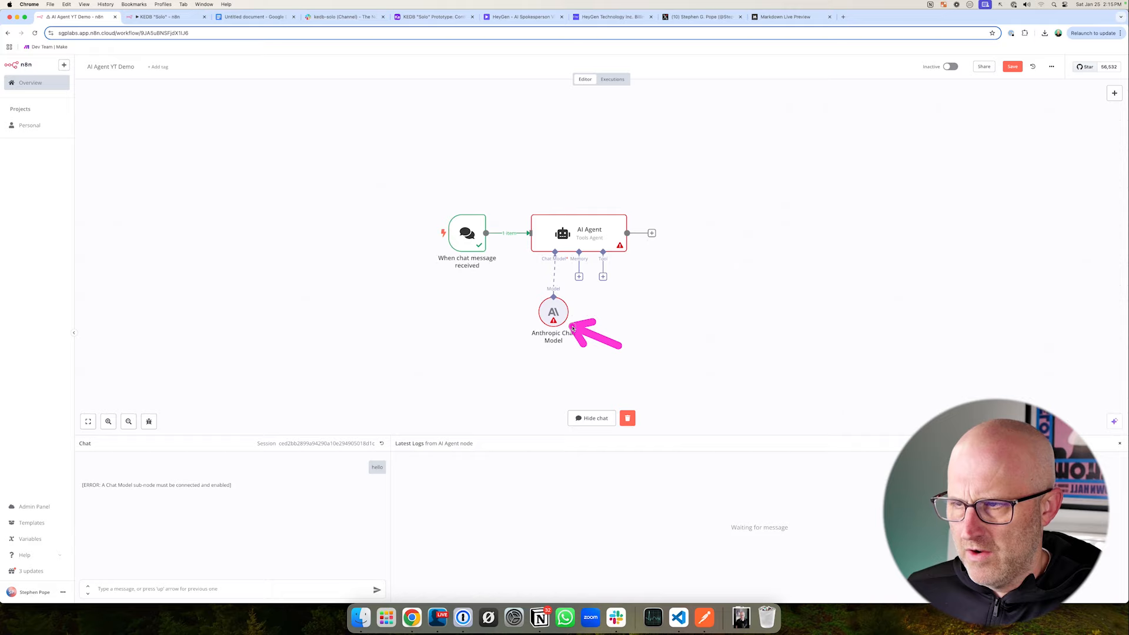
- Send "test" in the workflow chat and review the agent's reply
left_click(145, 587)
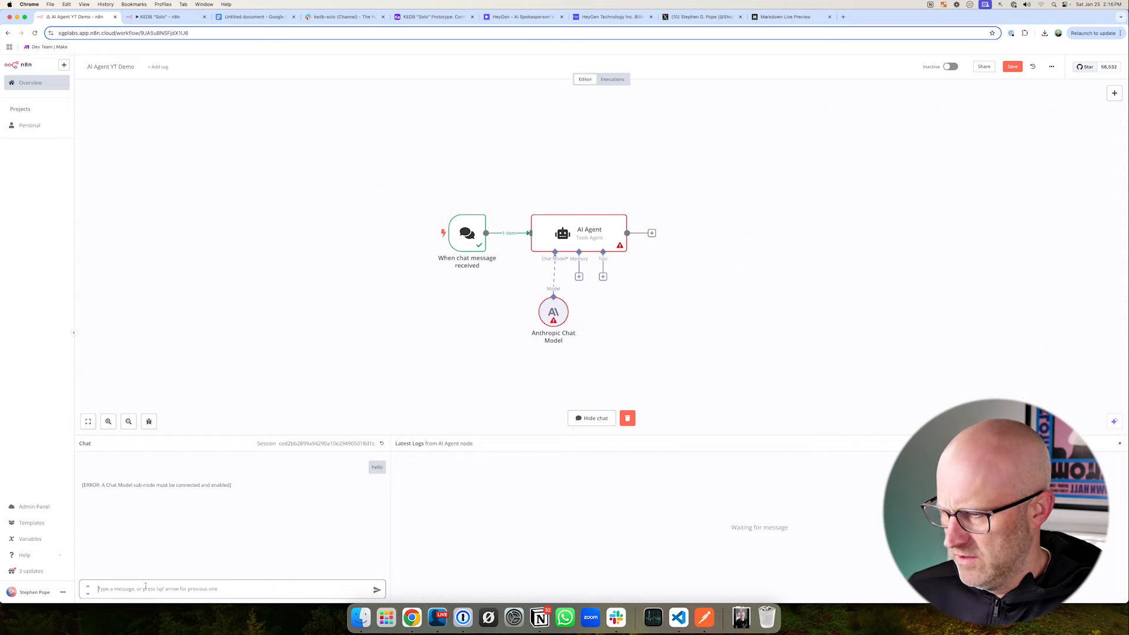
type("test")
key("Return")
mouse_move(511, 192)
left_mouse_down()
mouse_move(554, 285)
mouse_move(698, 363)
mouse_move(707, 351)
left_mouse_up()
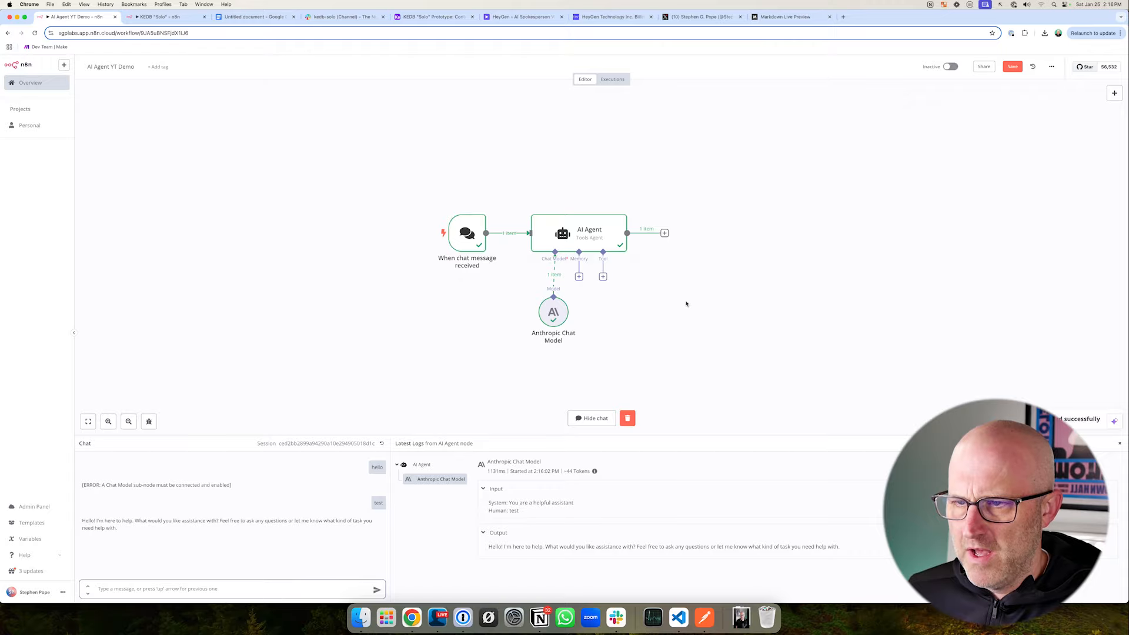
left_click_drag(357, 489, 412, 517)
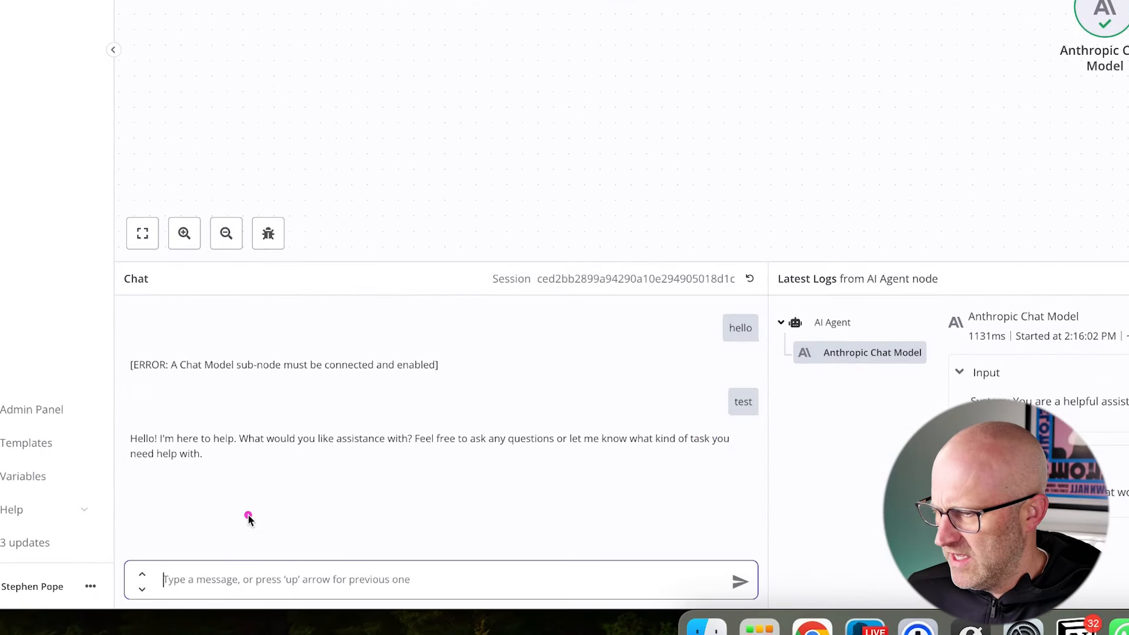
left_click_drag(342, 530, 242, 468)
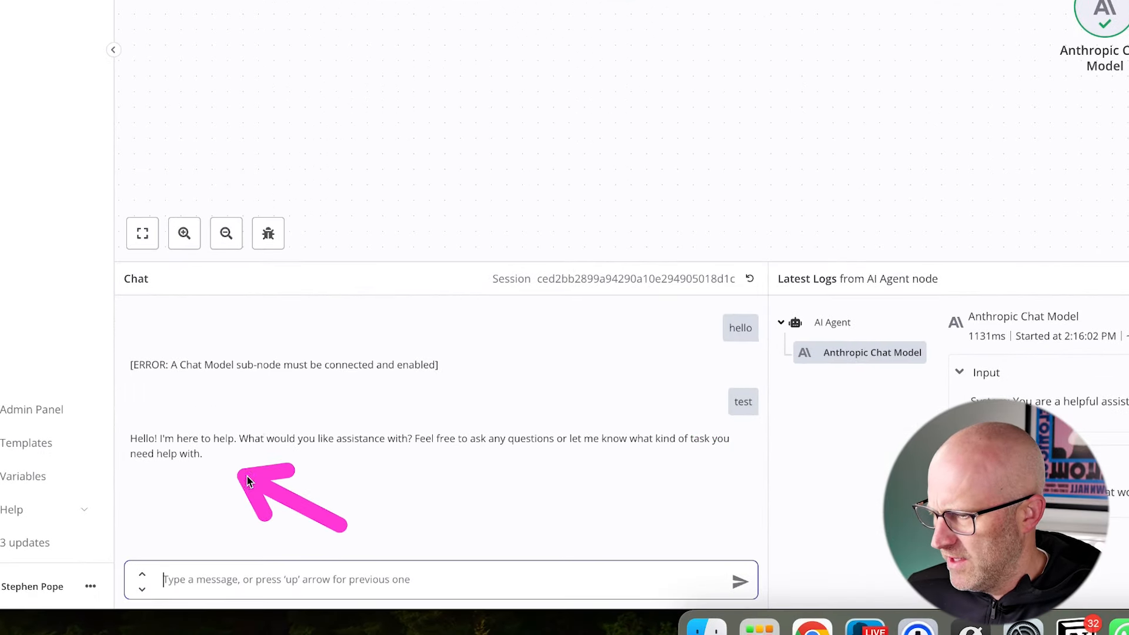
mouse_move(253, 307)
left_mouse_down()
mouse_move(250, 335)
mouse_move(295, 406)
left_mouse_up()
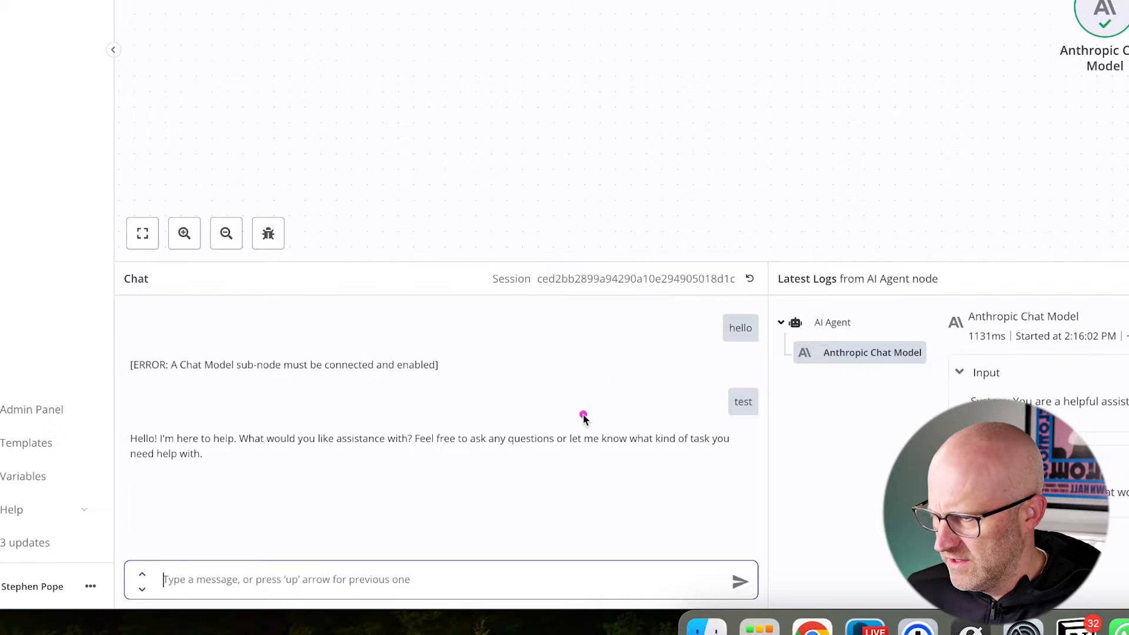
- Examine the agent's chat reply, then the attached Anthropic Chat Model and the AI Agent's Memory and Tool connections
mouse_move(503, 560)
left_mouse_down()
mouse_move(497, 500)
mouse_move(573, 461)
mouse_move(612, 458)
left_mouse_up()
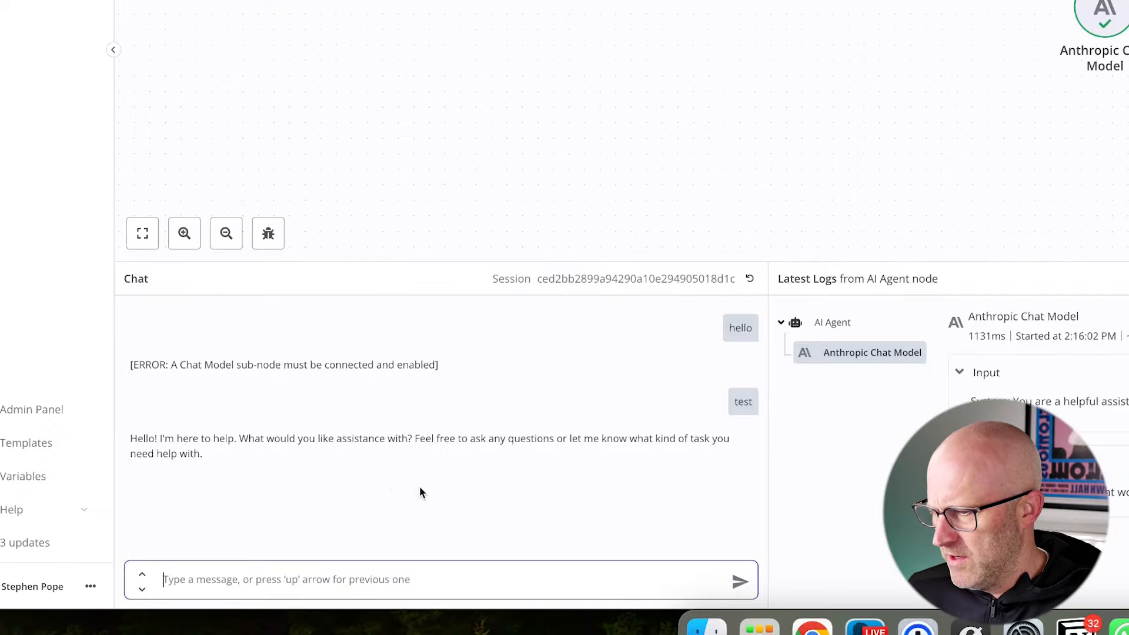
left_click_drag(332, 500, 231, 461)
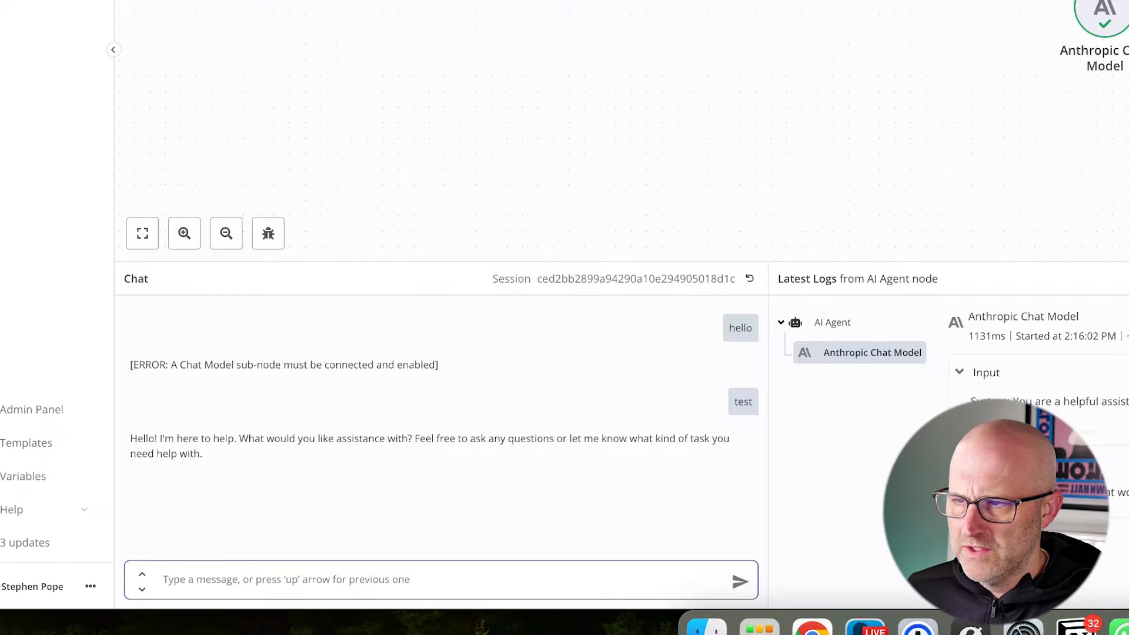
left_click_drag(654, 1, 969, 109)
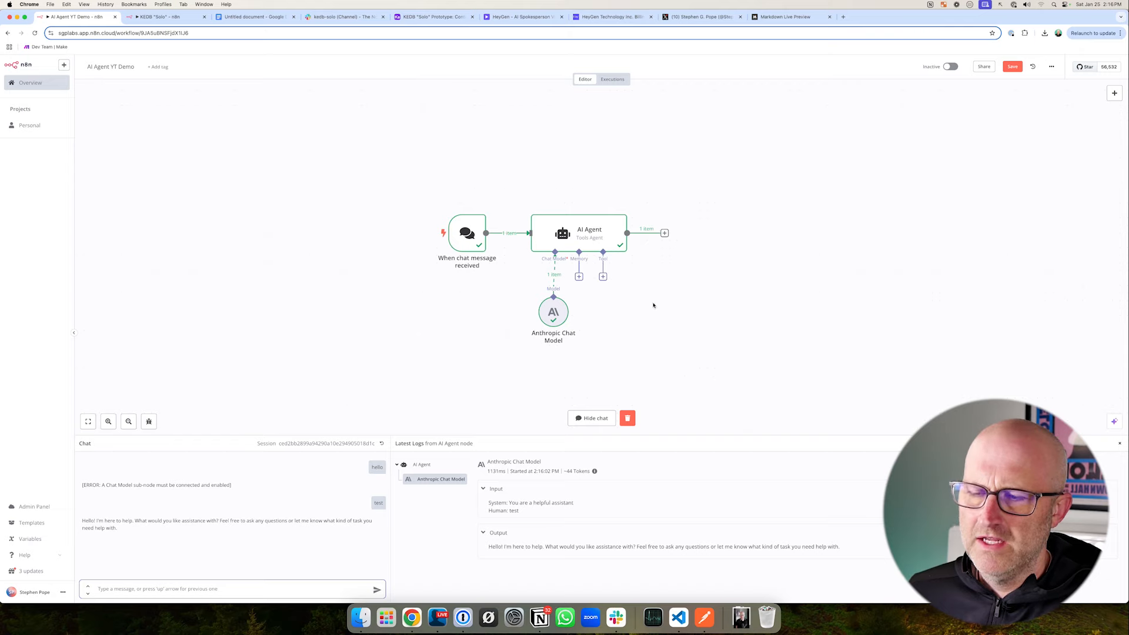
left_click_drag(661, 356, 617, 289)
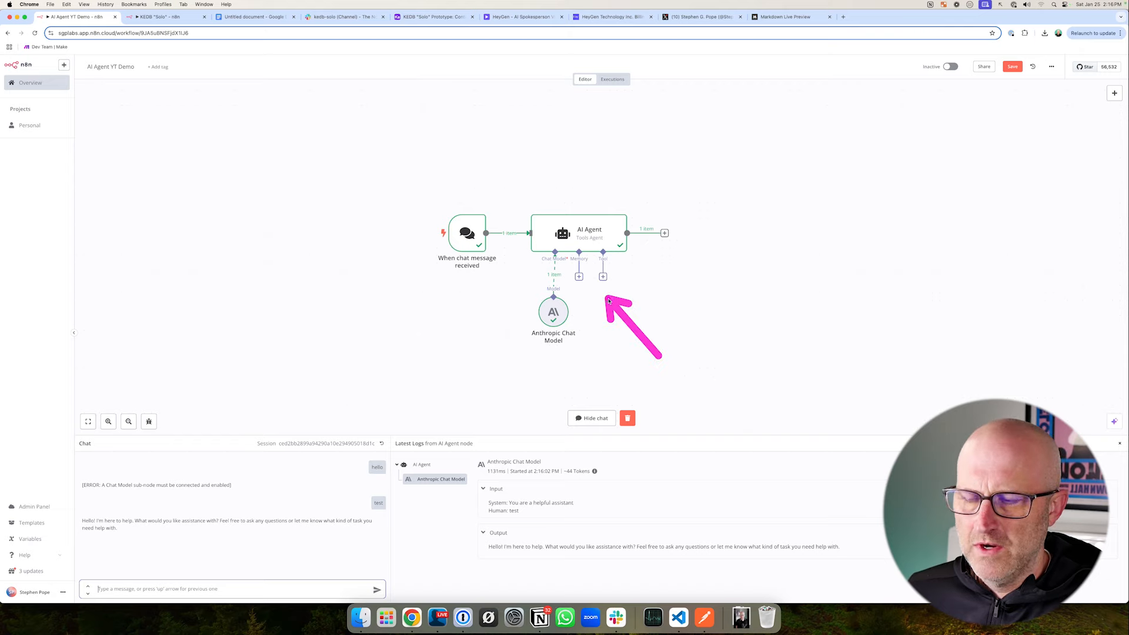
left_click_drag(511, 284, 612, 355)
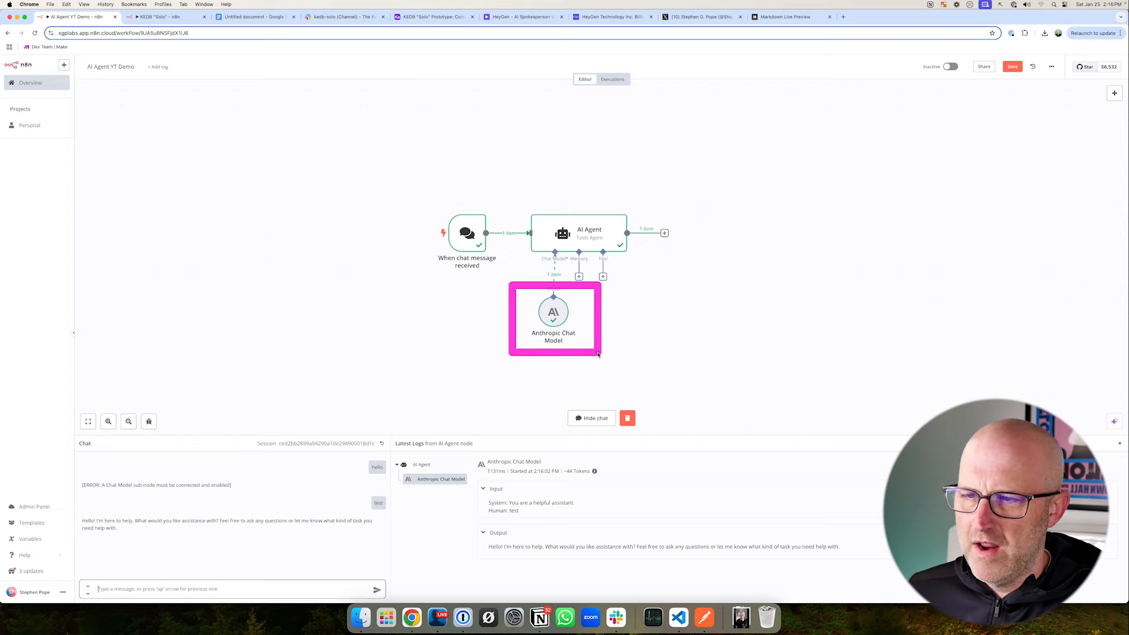
left_click_drag(562, 260, 594, 292)
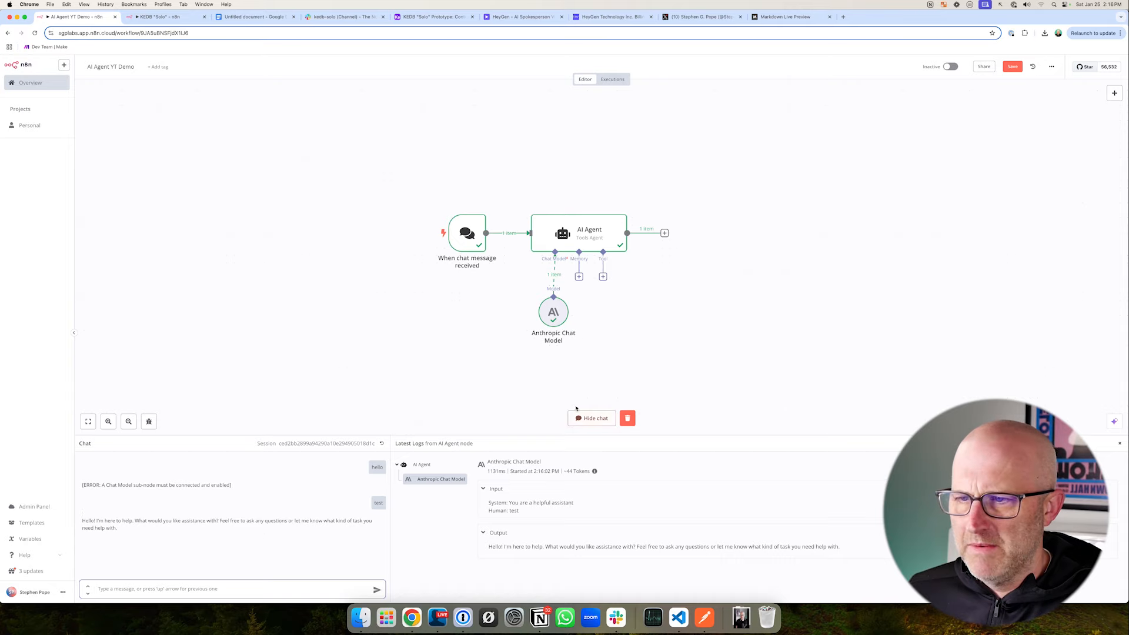
left_click_drag(419, 184, 731, 366)
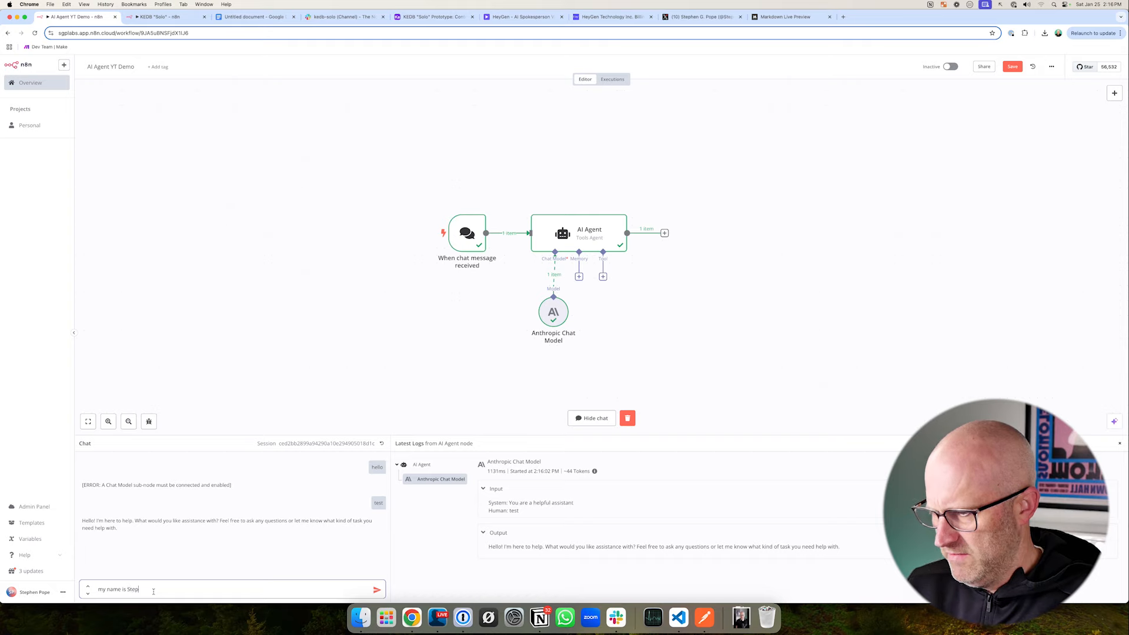
- Tell the agent your first name in the chat, ask "what is my name?" and compare its replies
key("Return")
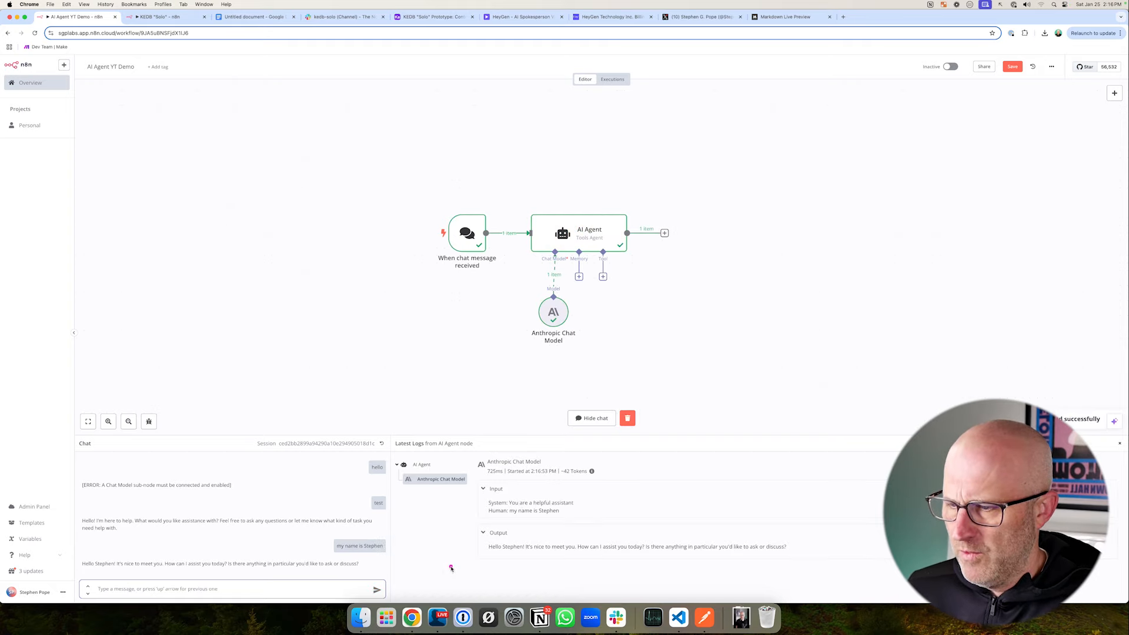
left_click_drag(456, 568, 405, 551)
left_click_drag(145, 504, 113, 548)
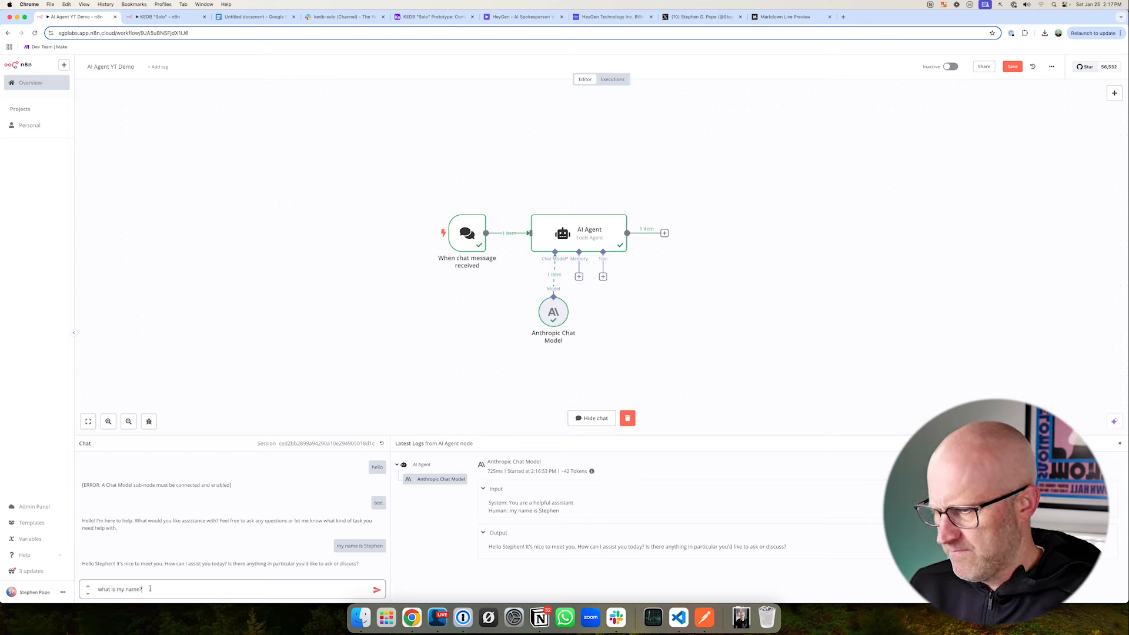
key("Return")
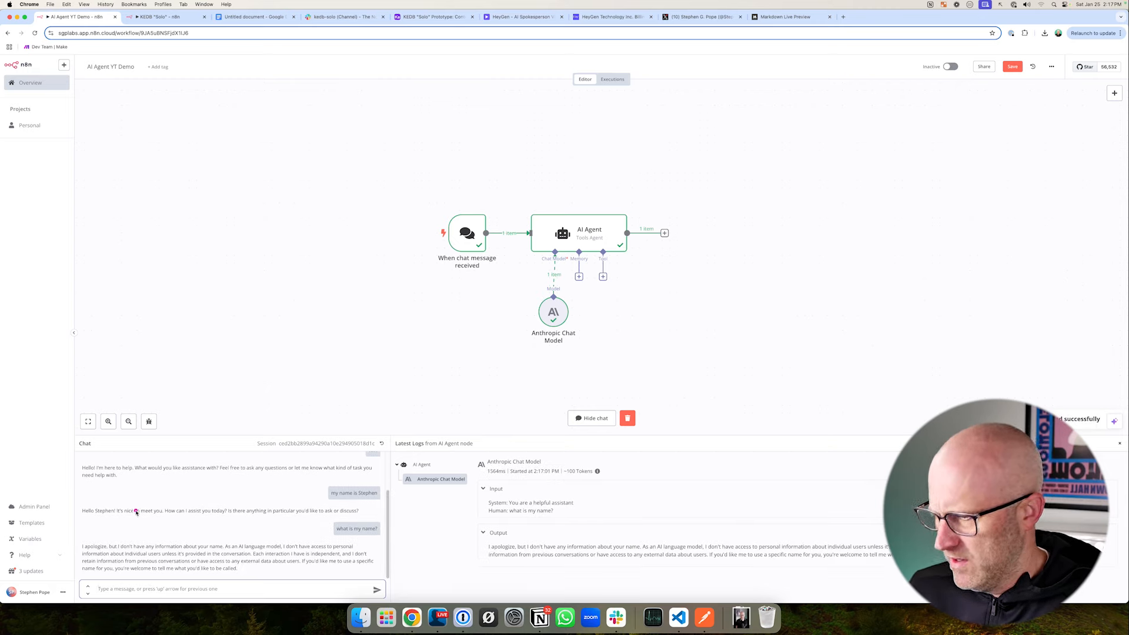
mouse_move(136, 487)
left_mouse_down()
mouse_move(94, 535)
mouse_move(152, 536)
left_mouse_up()
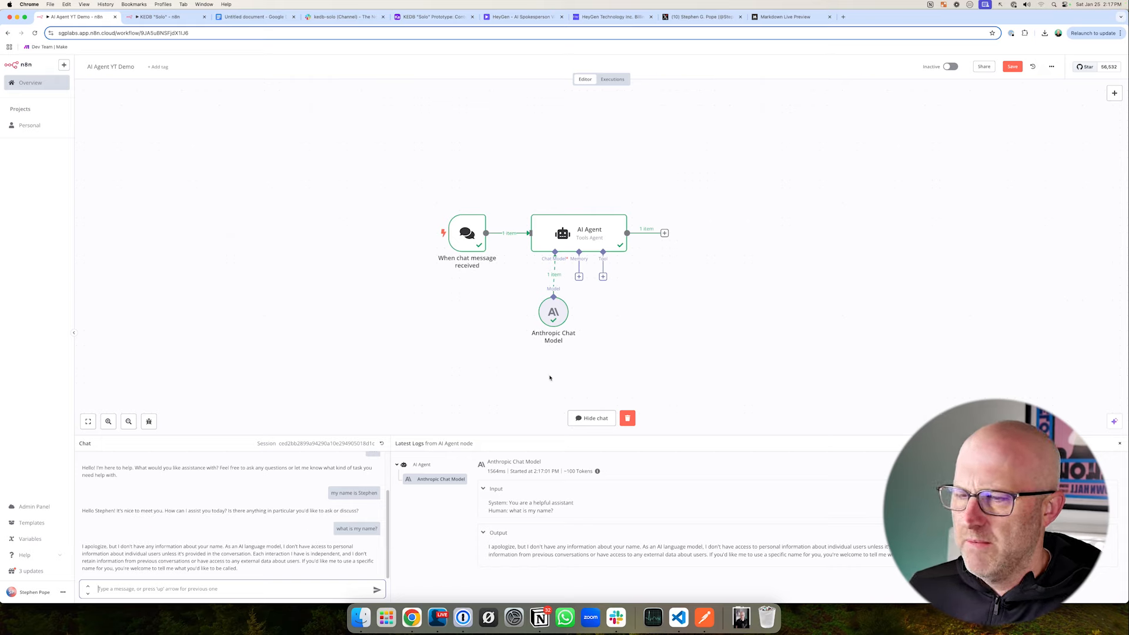
- Shift the Anthropic Chat Model node aside and attach a Window Buffer Memory to the AI Agent's Memory connection
left_click_drag(553, 317, 501, 326)
left_click(579, 277)
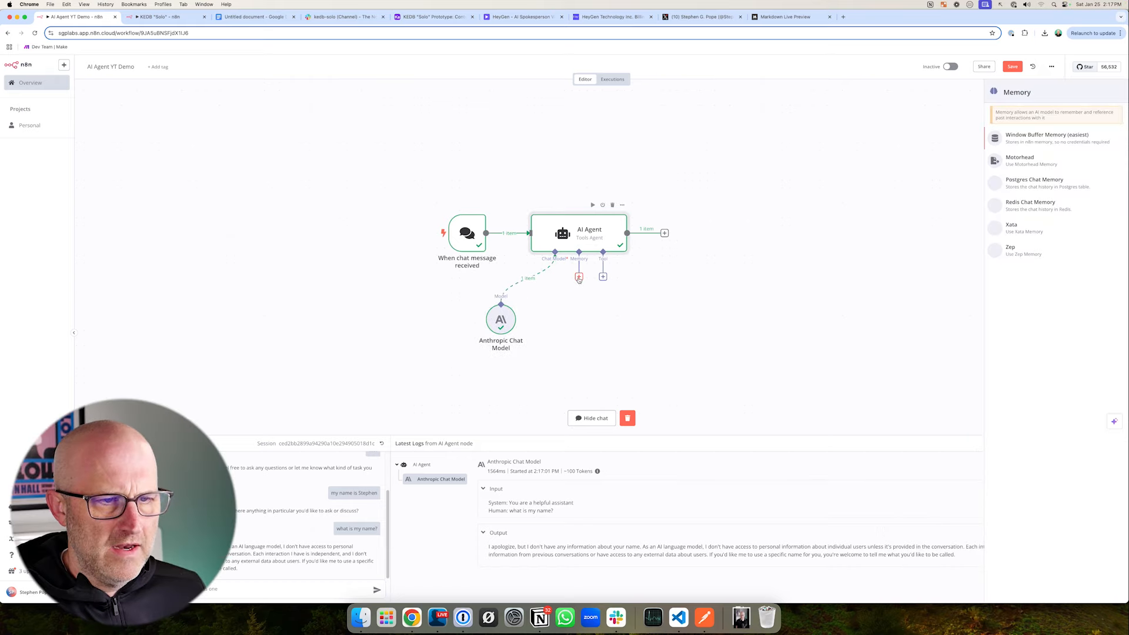
left_click_drag(870, 157, 972, 141)
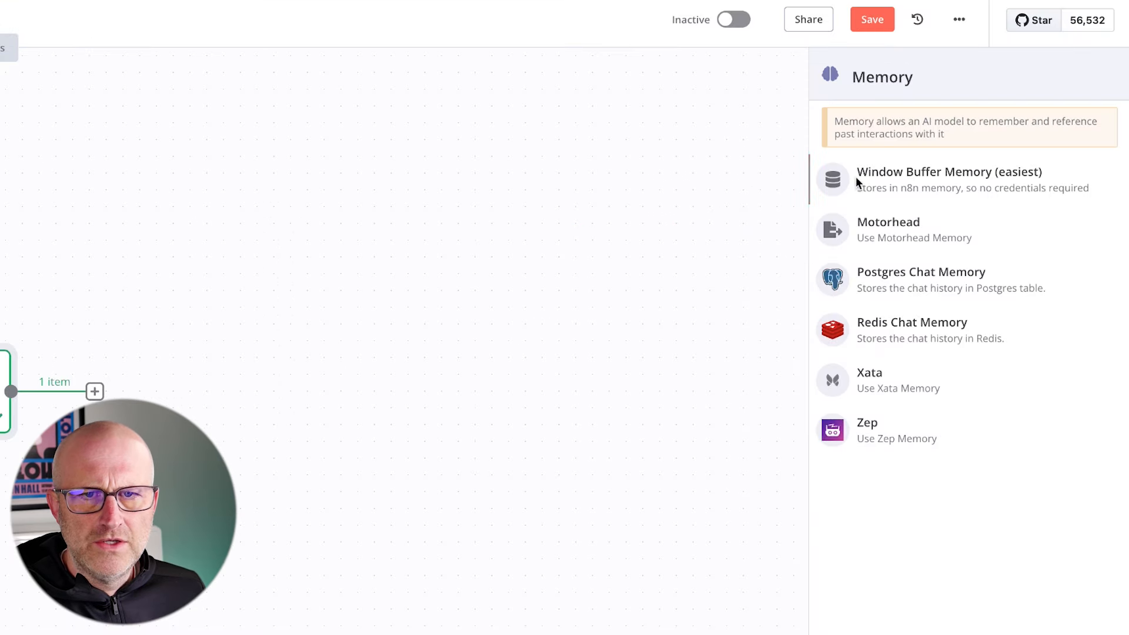
left_click(943, 185)
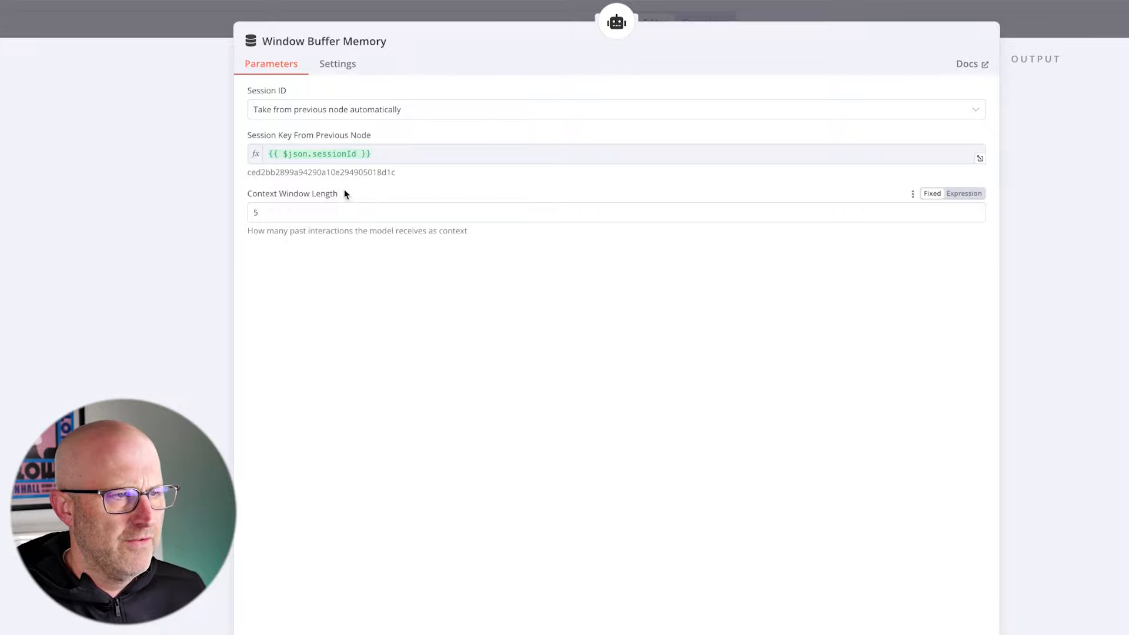
- Review the Window Buffer Memory's session ID and session key settings and set its Context Window Length to 10
left_click_drag(96, 203, 214, 163)
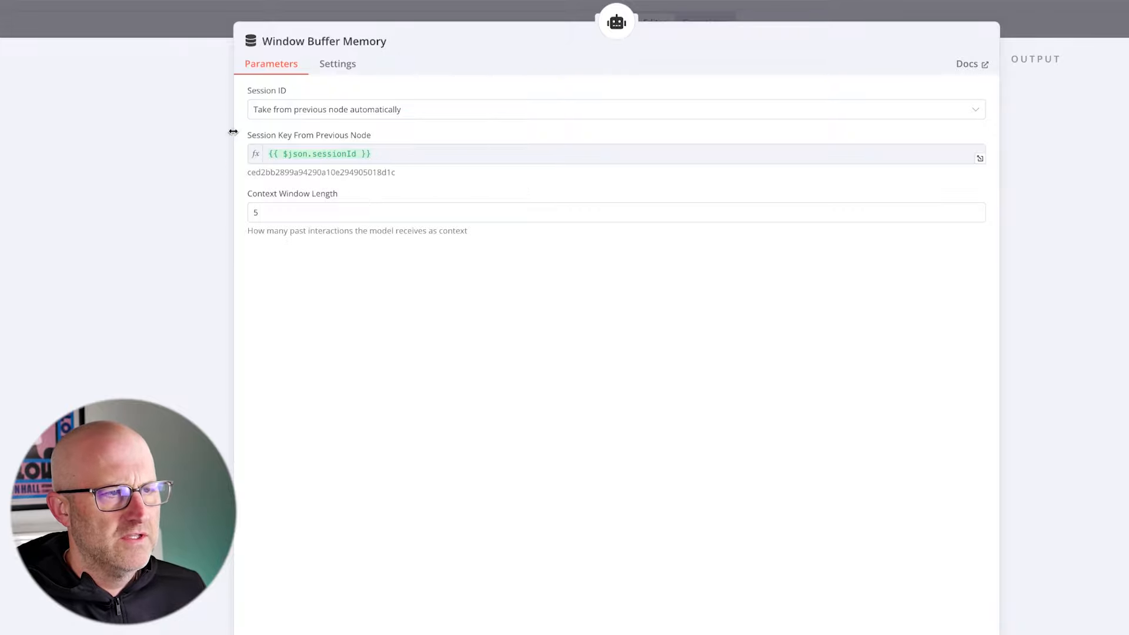
mouse_move(210, 100)
left_mouse_down()
mouse_move(328, 182)
mouse_move(431, 197)
left_mouse_up()
left_click_drag(493, 101, 383, 156)
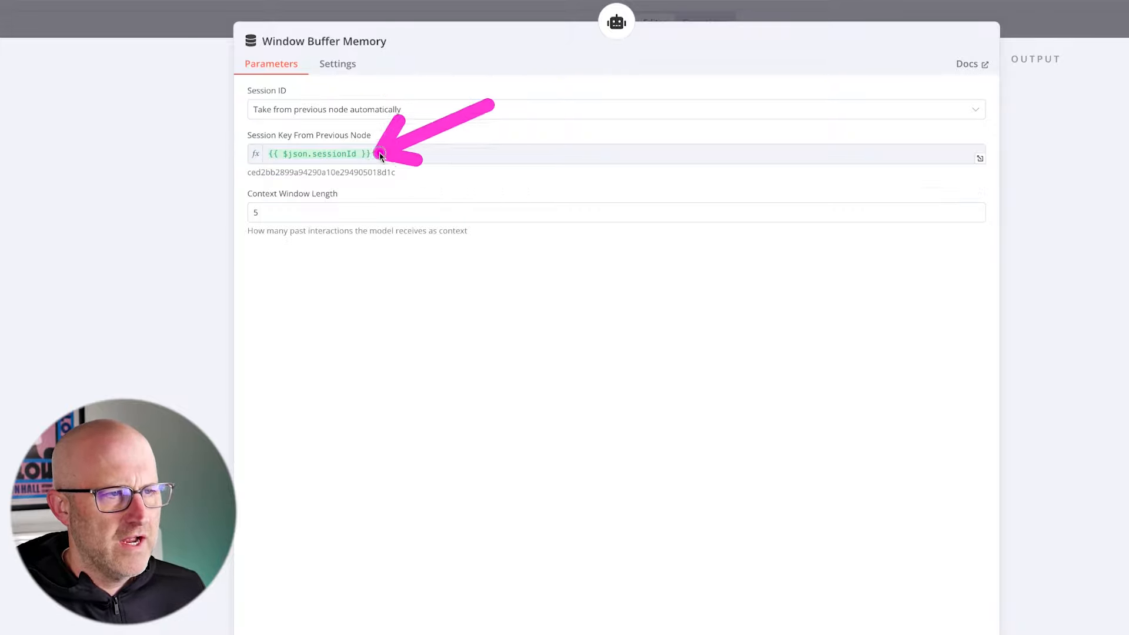
left_click_drag(146, 264, 244, 211)
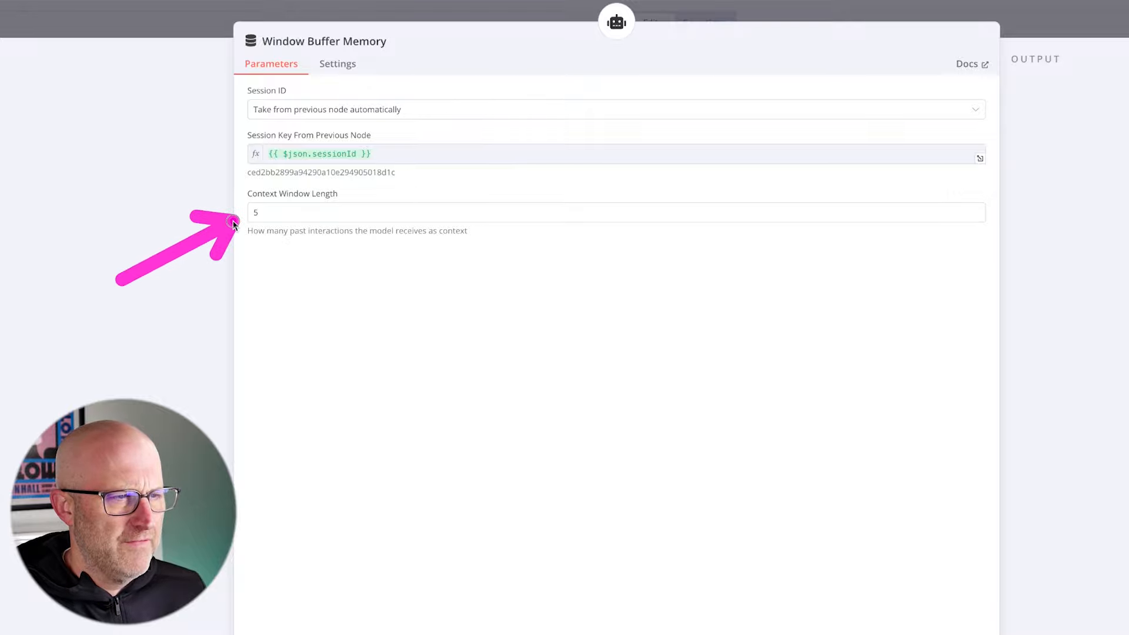
mouse_move(356, 401)
left_mouse_down()
mouse_move(272, 262)
mouse_move(283, 261)
left_mouse_up()
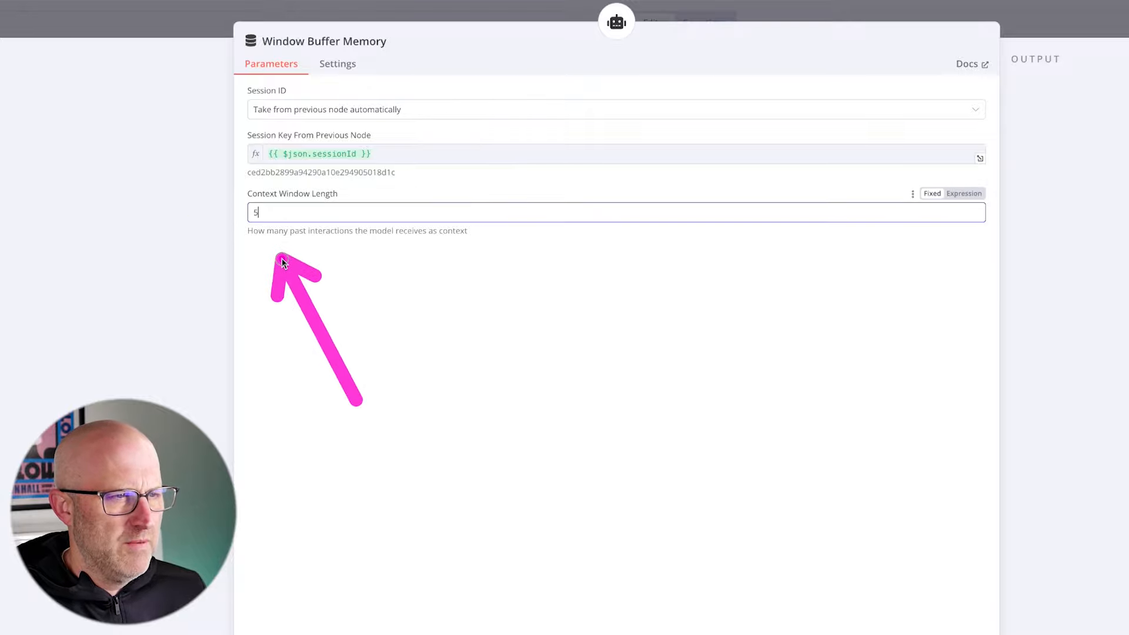
left_click_drag(205, 177, 400, 274)
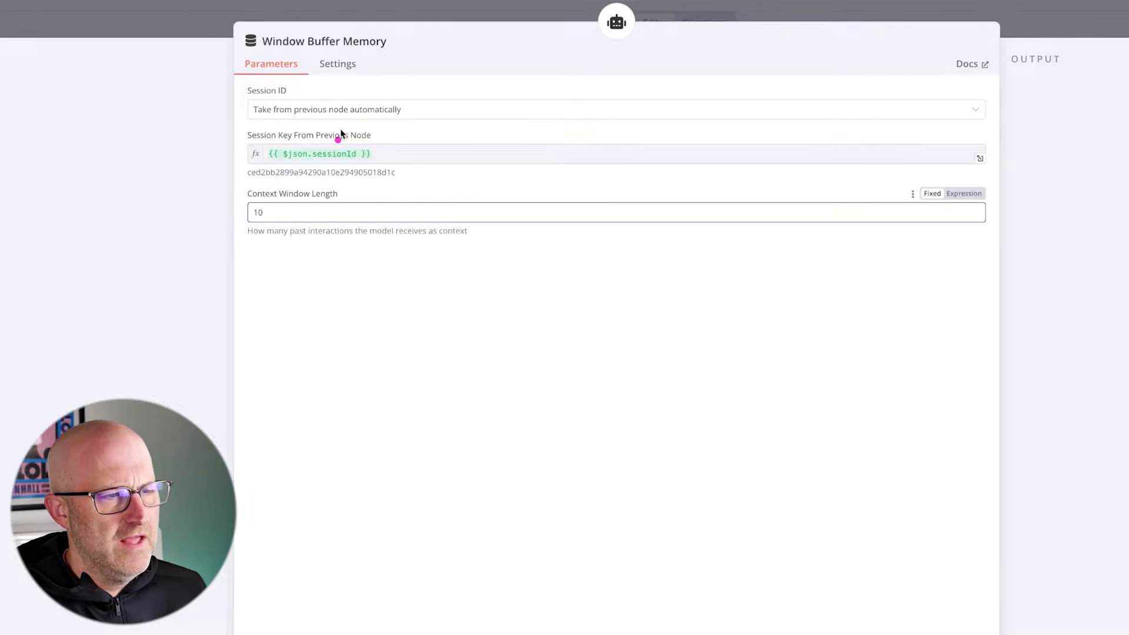
- Switch to the kedb-solo channel in Slack and open the "convert C276 into a heygen video" thread to examine its conversation
left_click(187, 138)
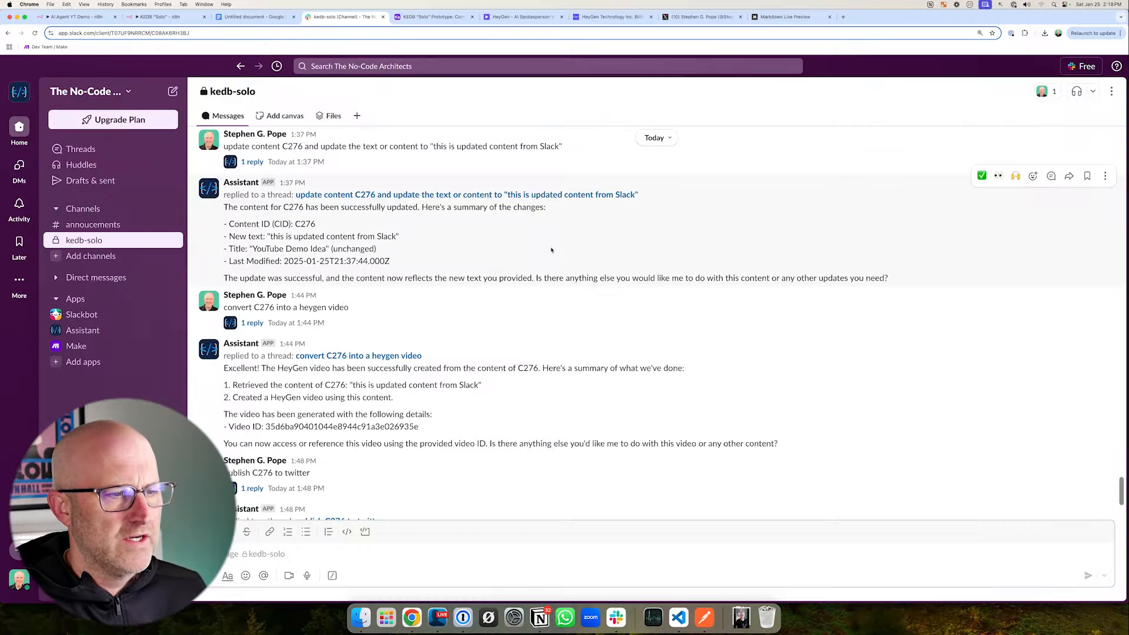
left_click_drag(529, 310, 434, 356)
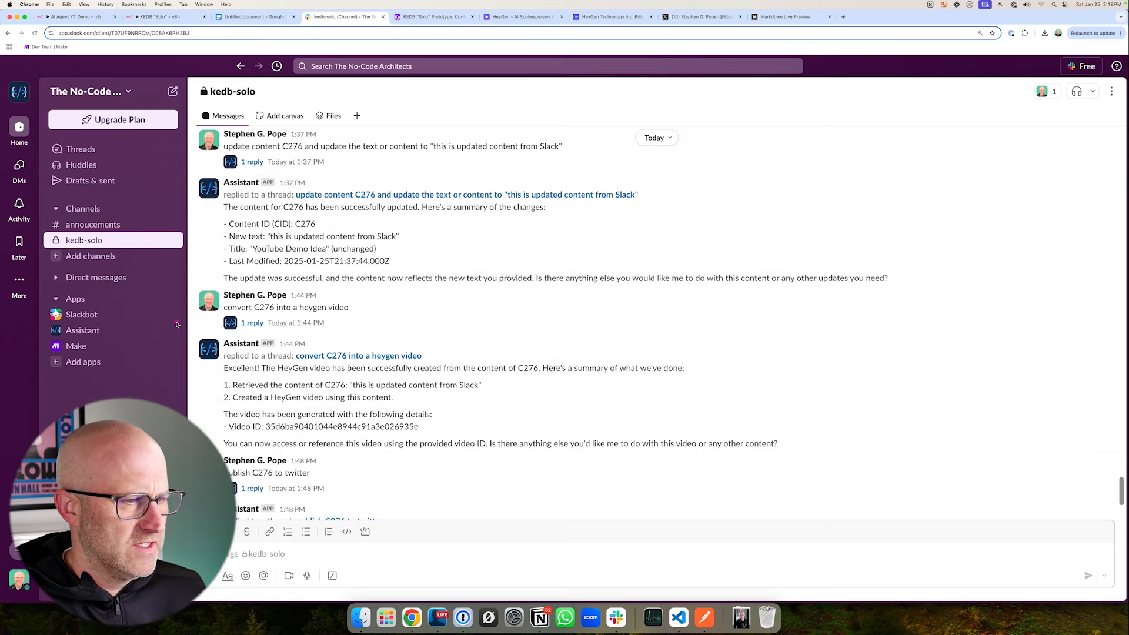
mouse_move(172, 320)
left_mouse_down()
mouse_move(432, 446)
mouse_move(735, 447)
left_mouse_up()
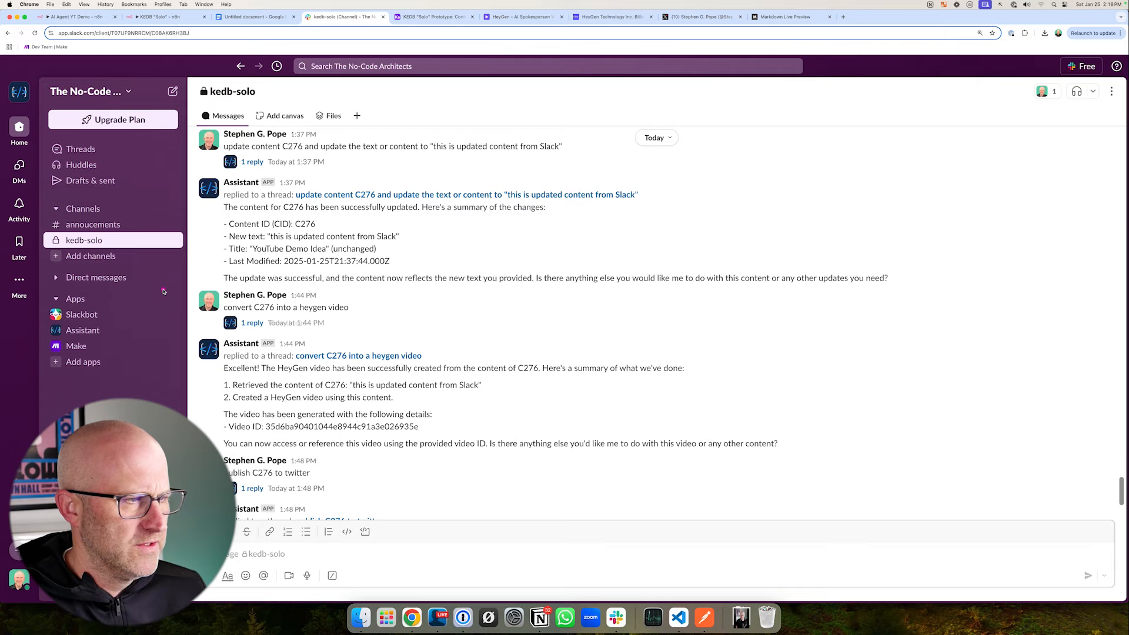
left_click_drag(176, 193, 115, 237)
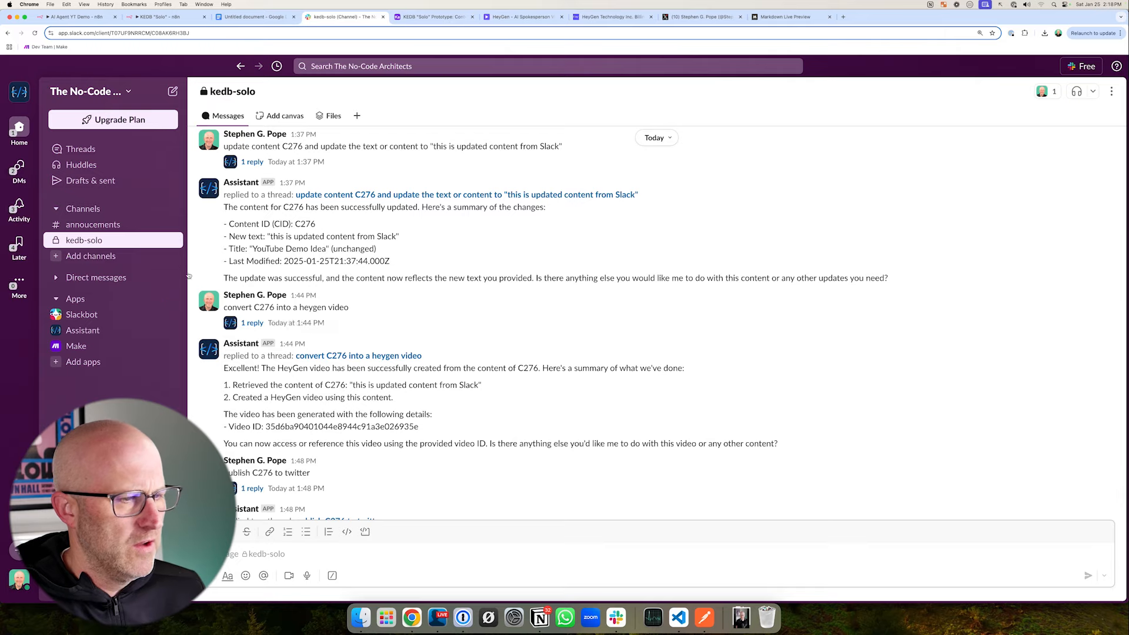
left_click_drag(498, 304, 423, 352)
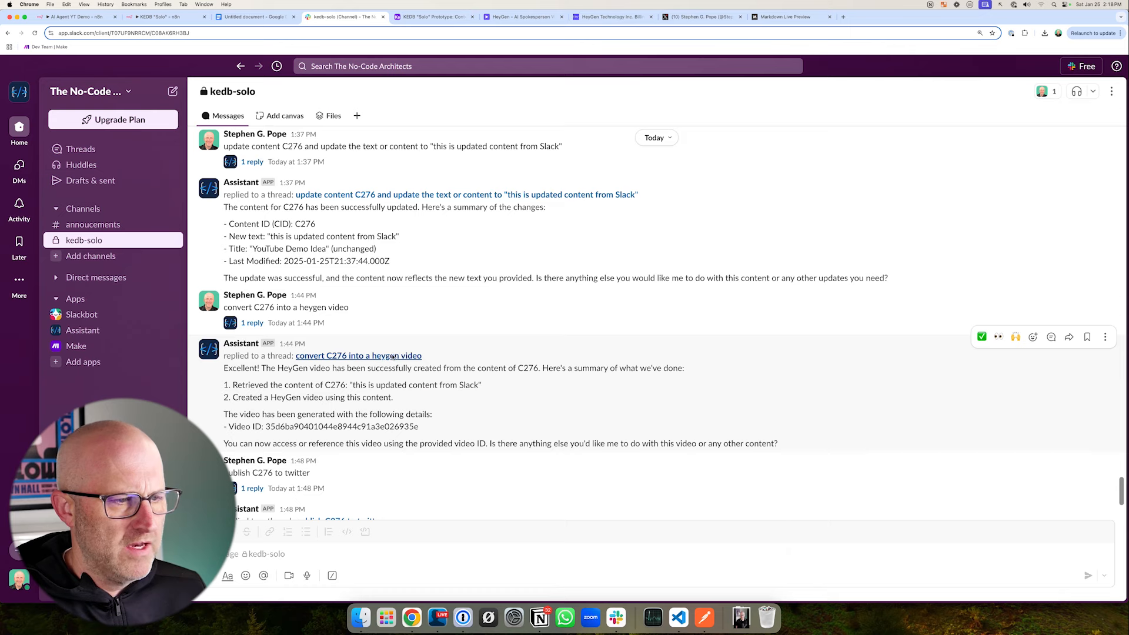
left_click(392, 356)
left_click_drag(795, 100, 1117, 316)
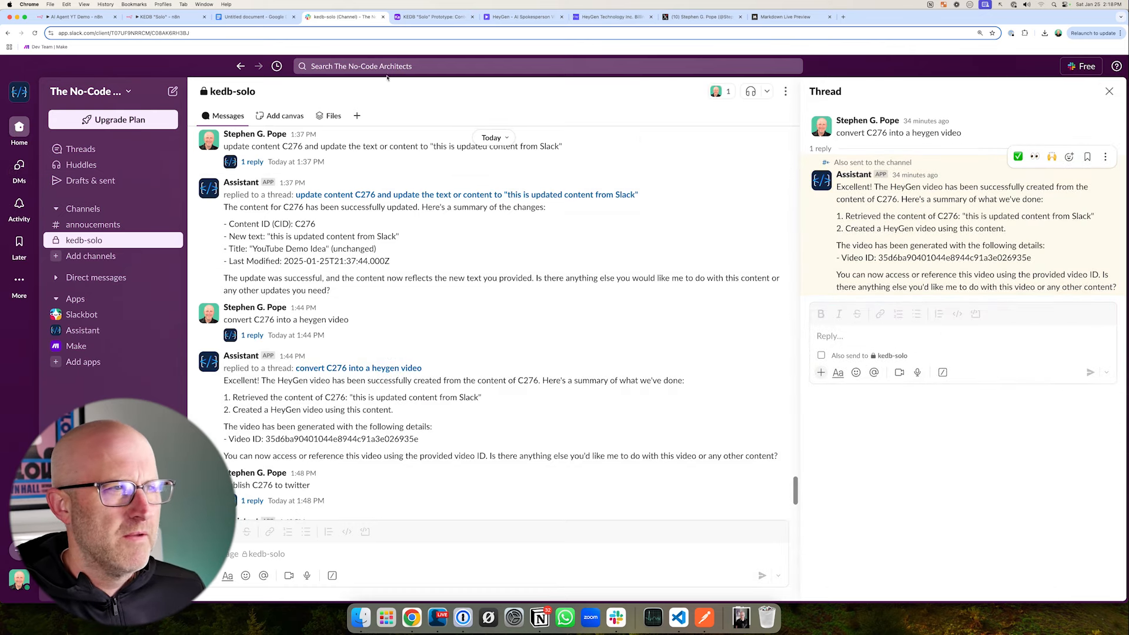
- Return to the AI Agent YT Demo workflow in n8n, close the Window Buffer Memory settings and save the workflow
left_click(162, 17)
left_click(77, 16)
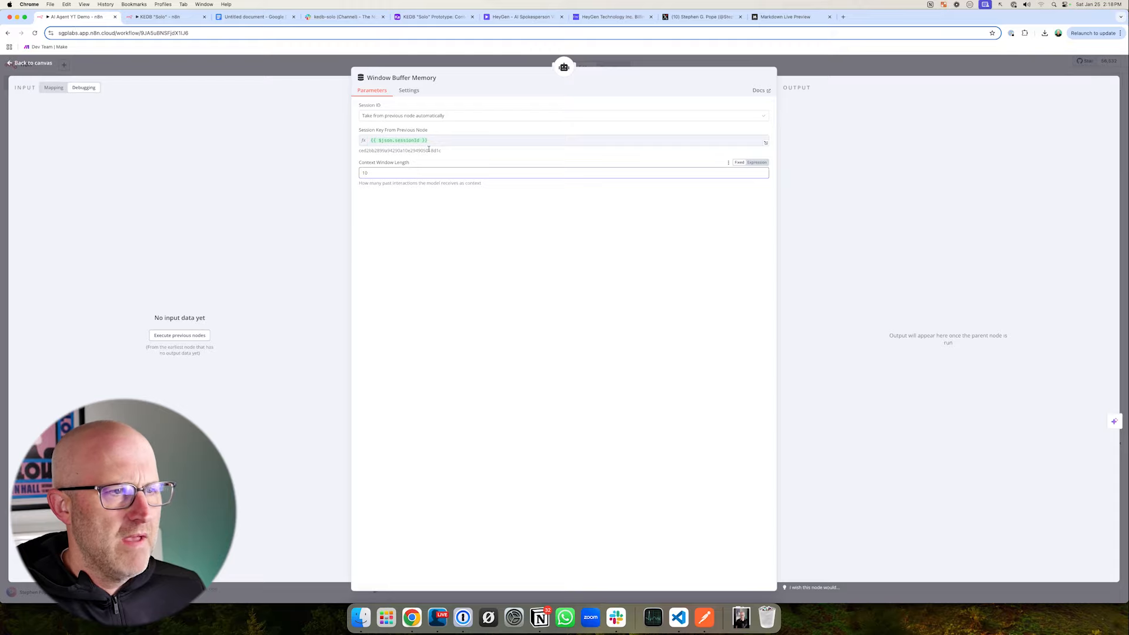
left_click_drag(314, 58, 492, 209)
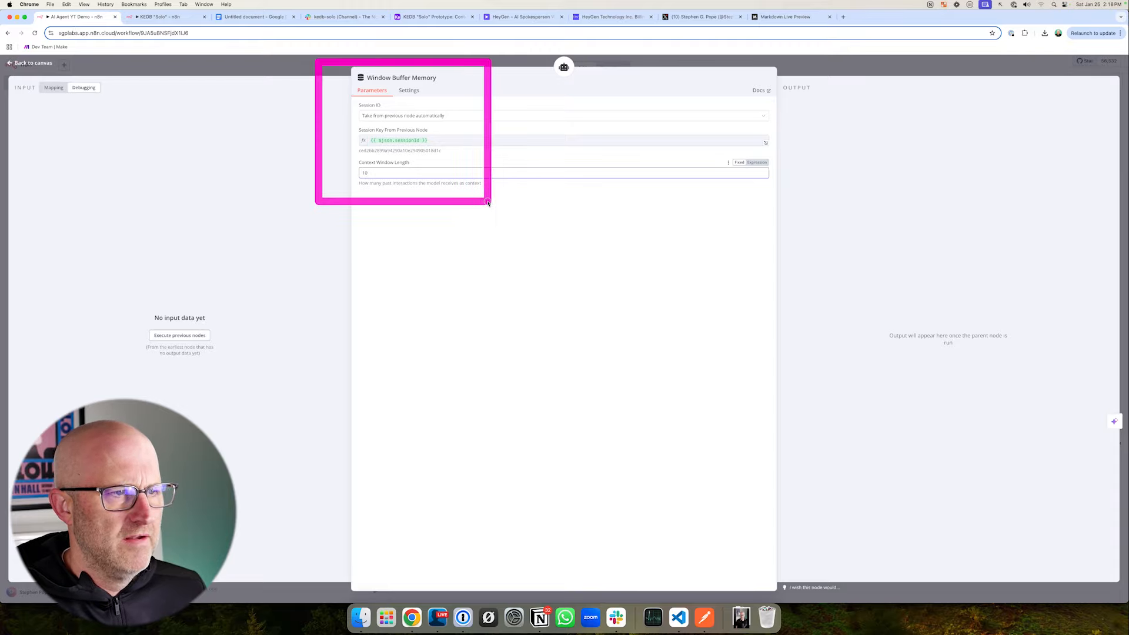
left_click(813, 72)
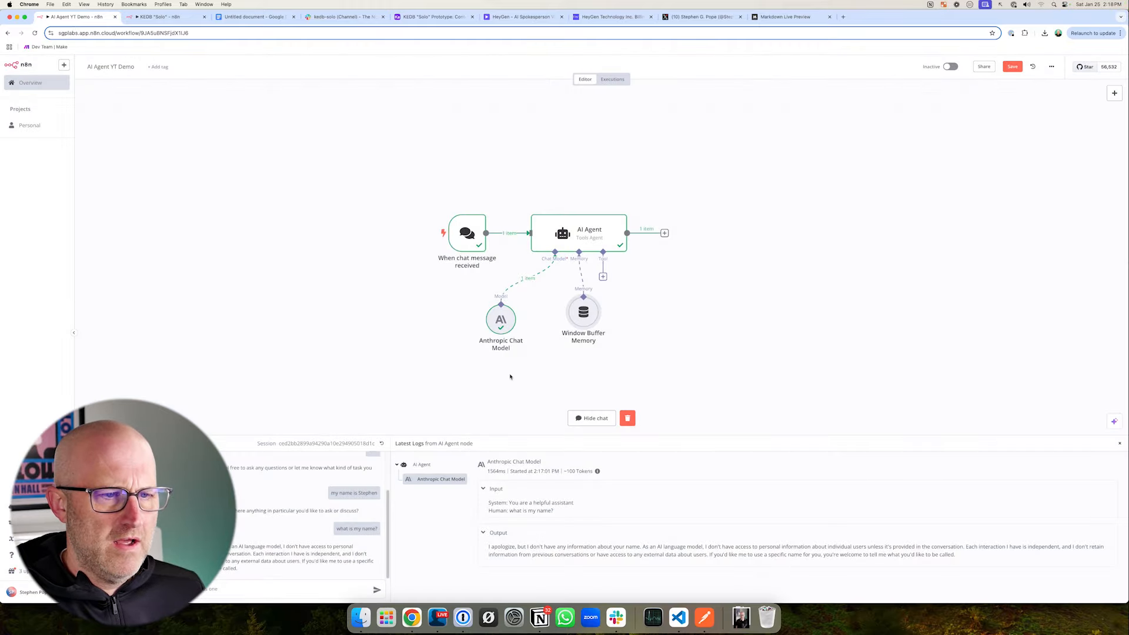
left_click(1013, 69)
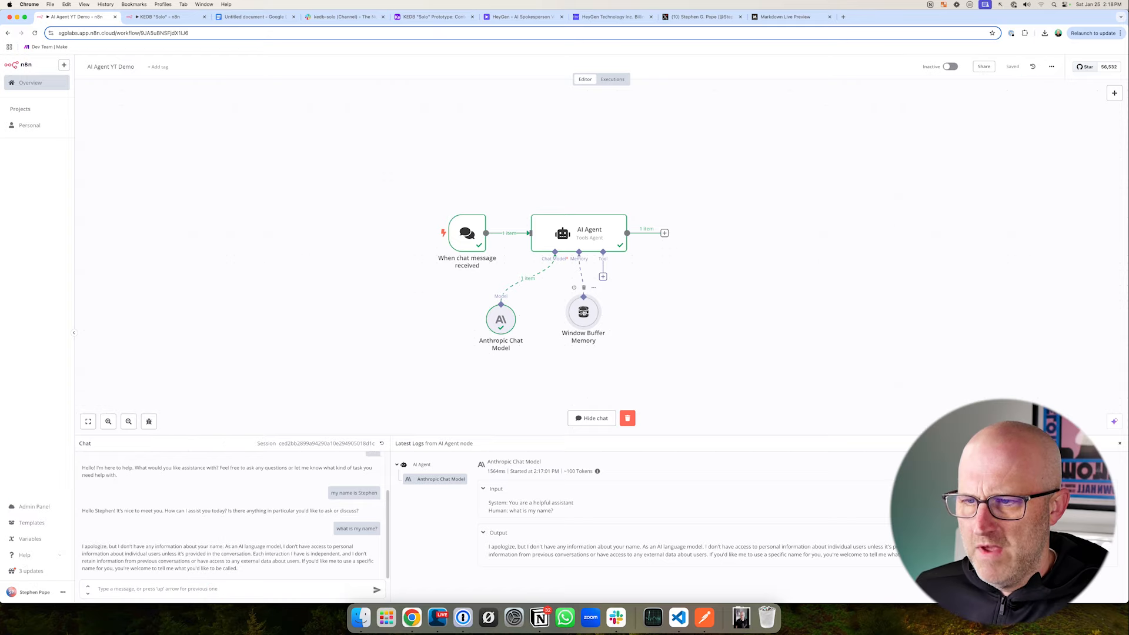
- Test the memory by sending a greeting with your first name and then "what is my name?", and review the executed nodes
left_click(120, 588)
type("hi my name")
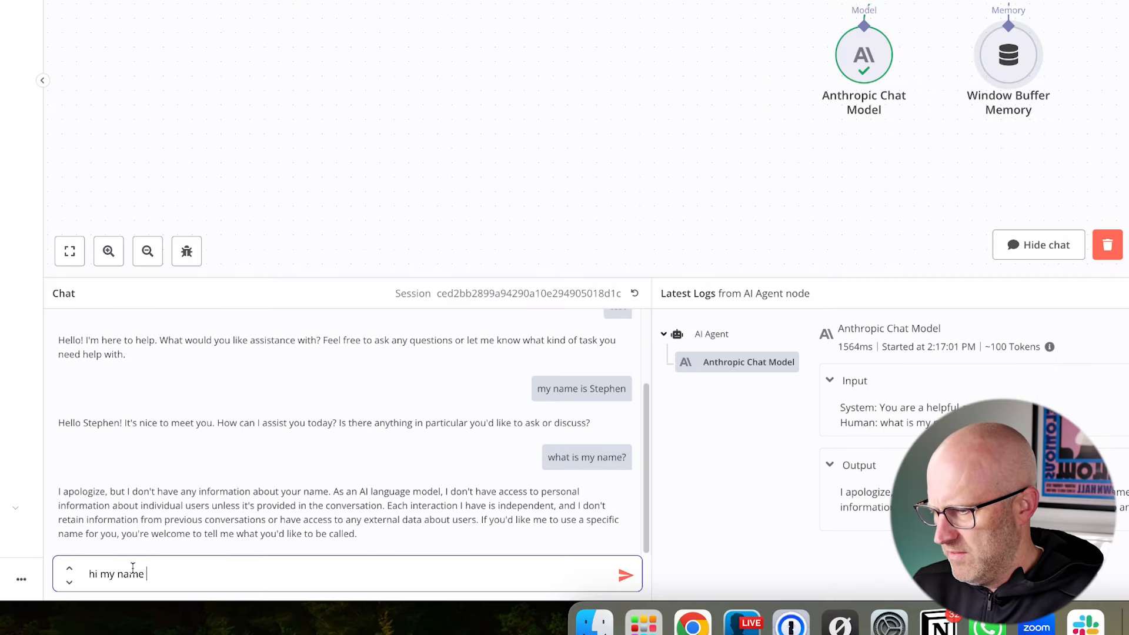
type(" is Stephen")
key("Return")
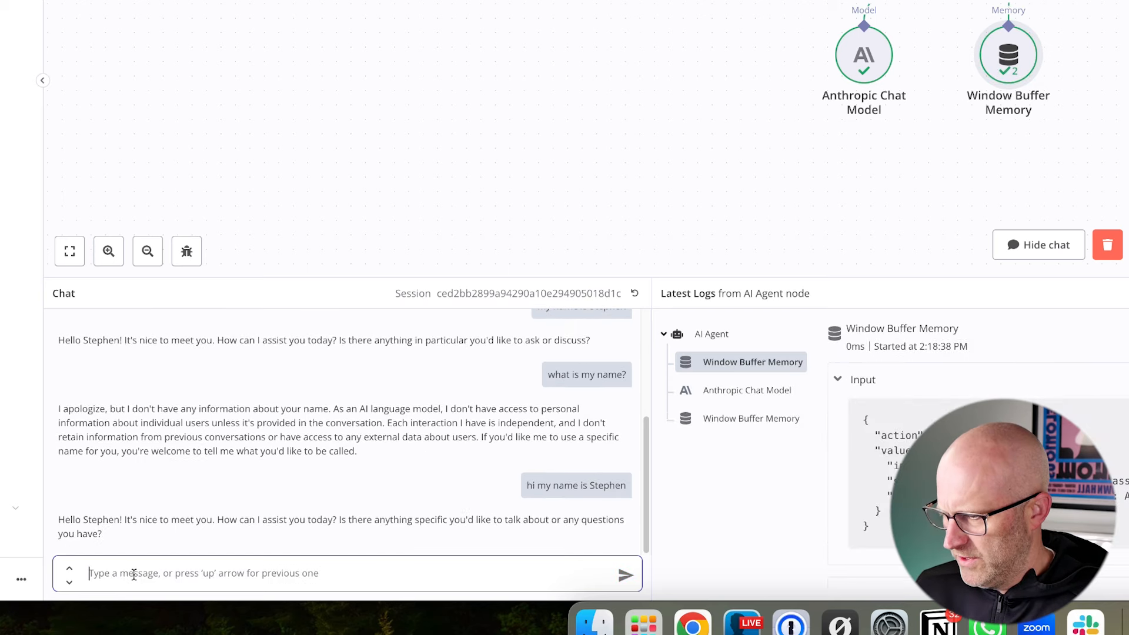
type("w")
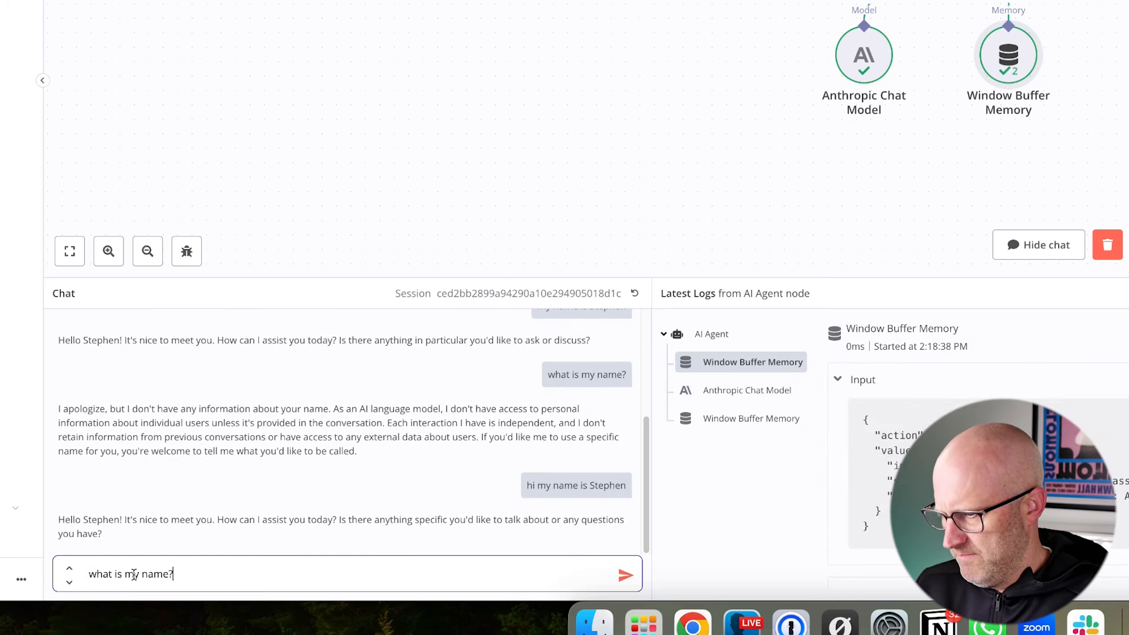
type("hat is my name?")
key("Return")
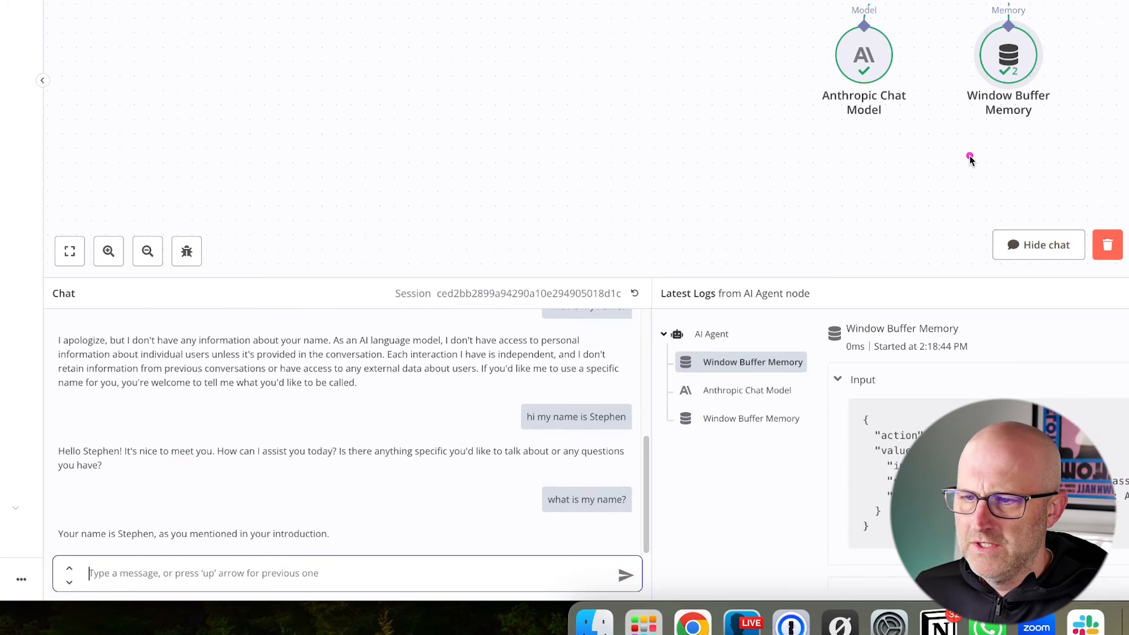
left_click_drag(891, 215, 943, 125)
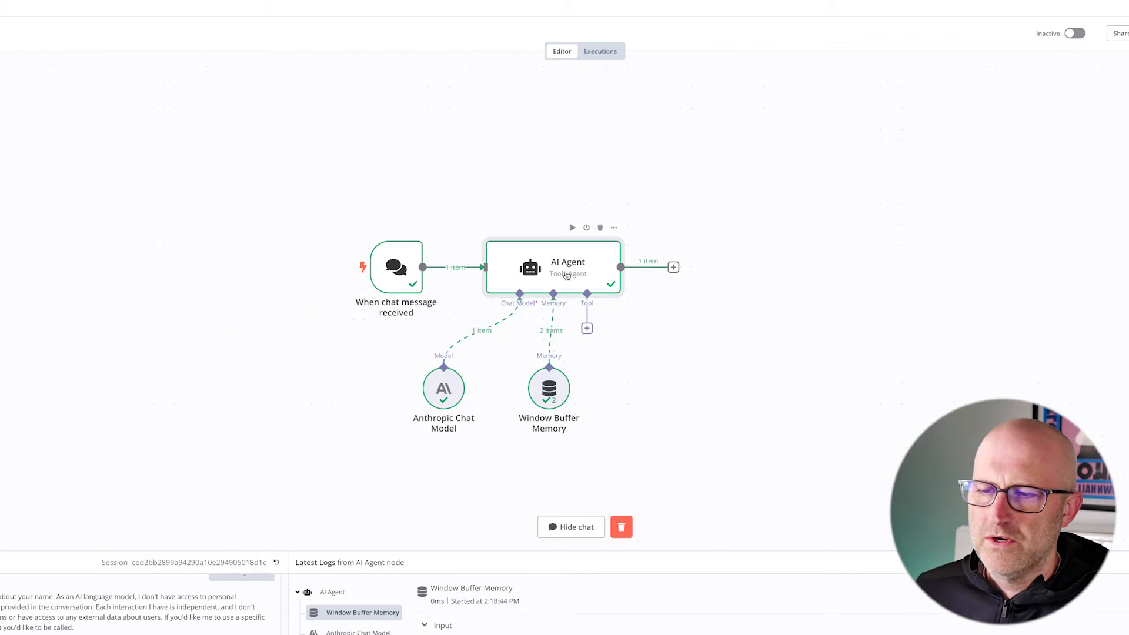
mouse_move(567, 287)
left_mouse_down()
mouse_move(900, 465)
mouse_move(988, 470)
left_mouse_up()
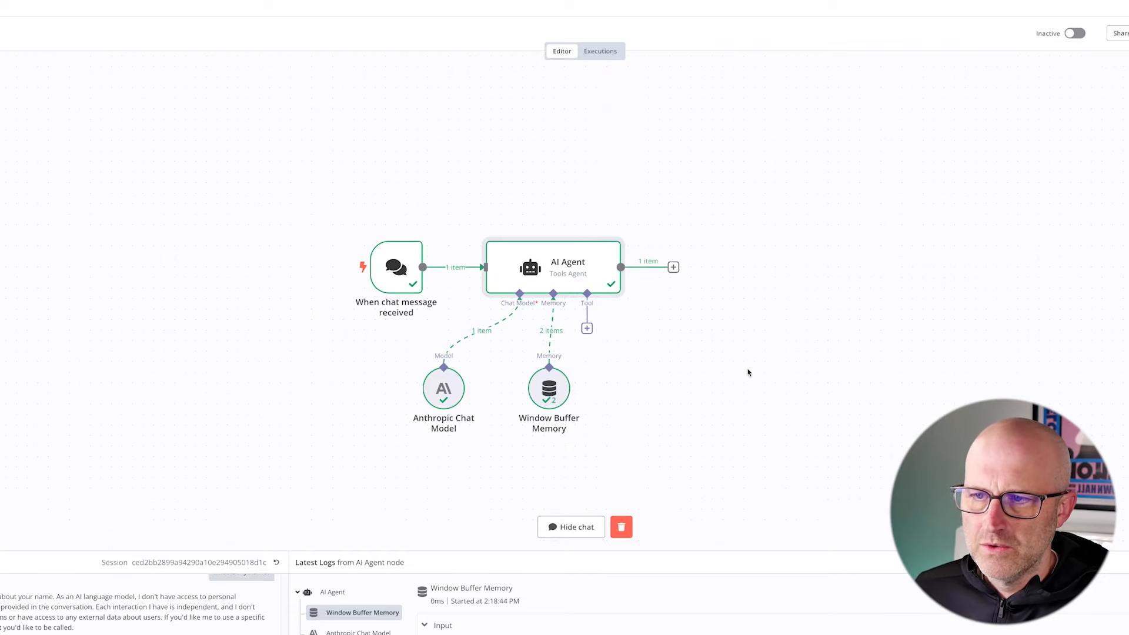
- Open the AI Agent node's settings, add the System Message option and review its default text
left_click_drag(709, 184, 635, 236)
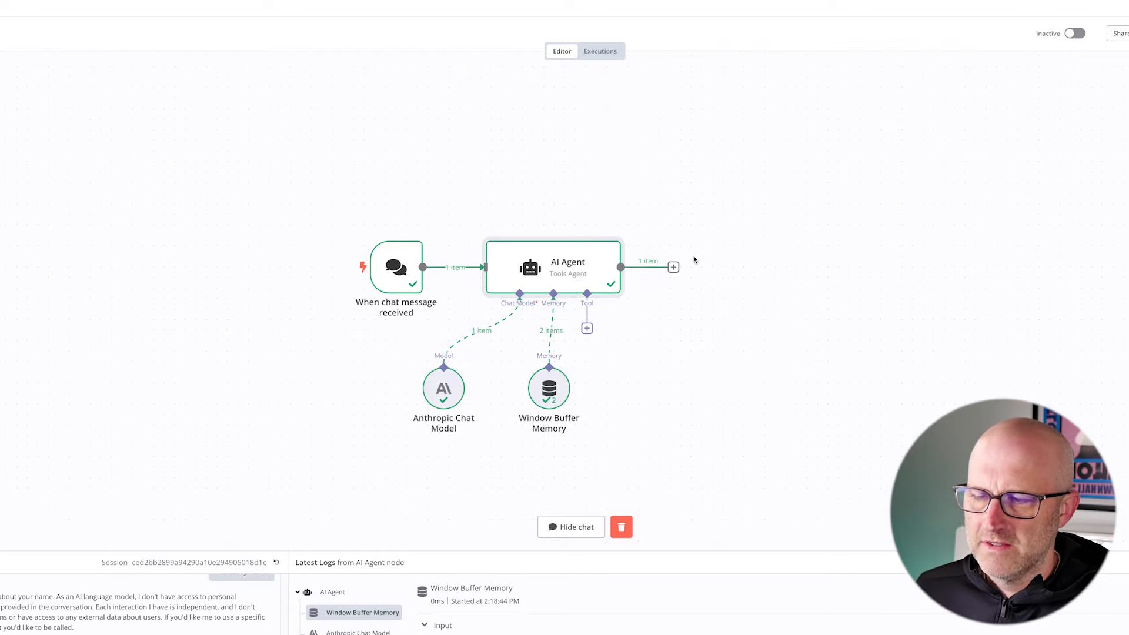
left_click_drag(572, 163, 566, 220)
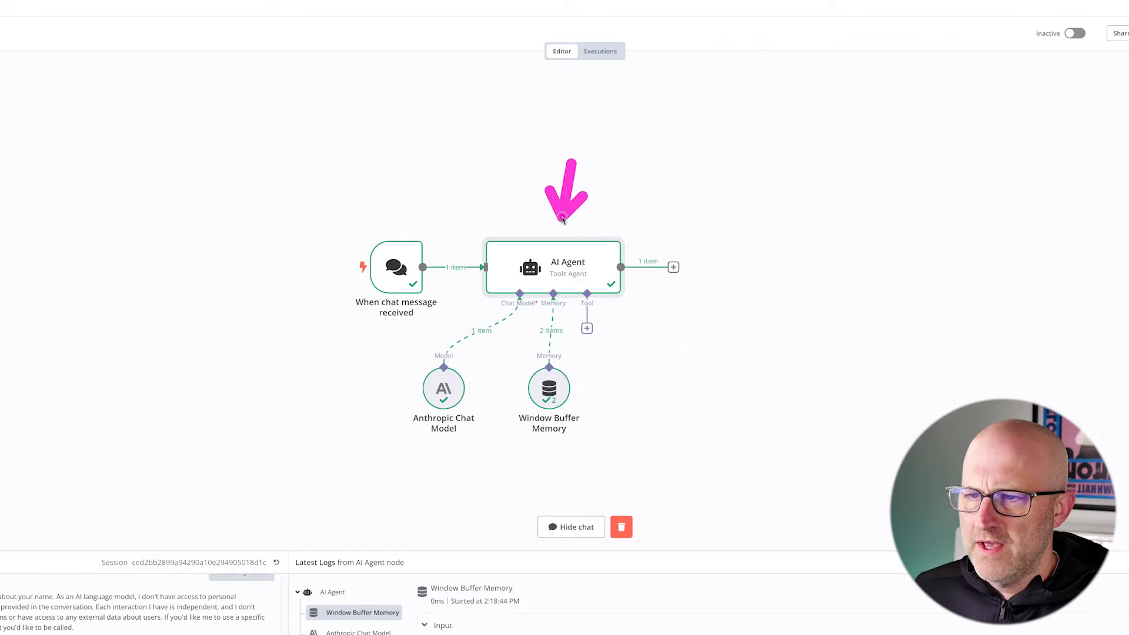
double_click(560, 264)
mouse_move(500, 110)
left_mouse_down()
mouse_move(399, 139)
mouse_move(381, 219)
left_mouse_up()
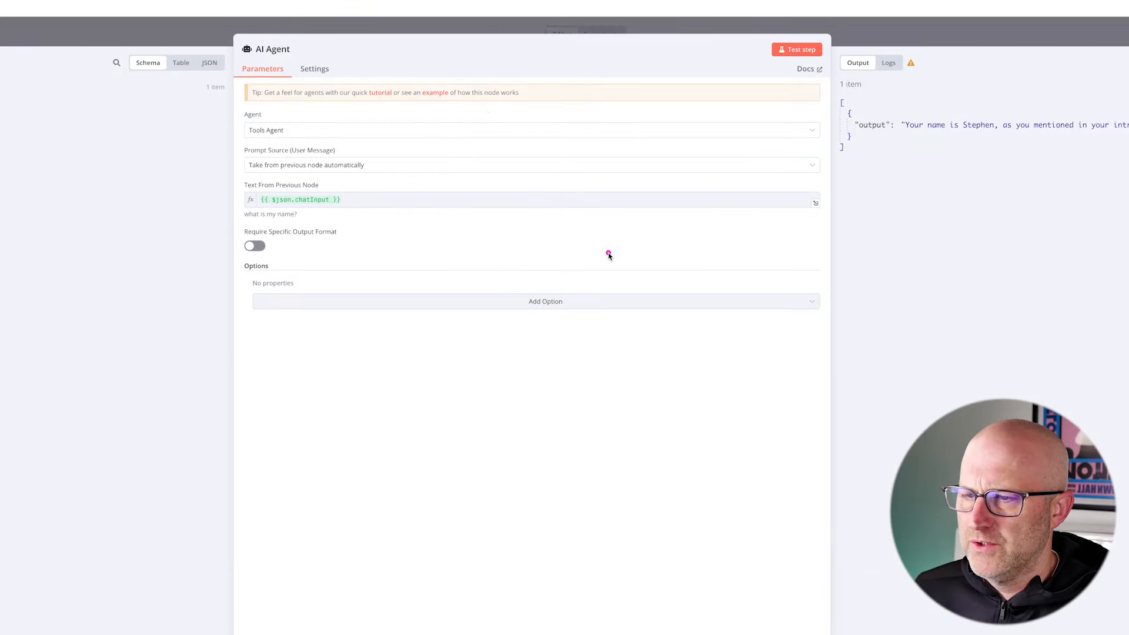
mouse_move(606, 230)
left_mouse_down()
mouse_move(569, 275)
mouse_move(401, 260)
mouse_move(562, 278)
left_mouse_up()
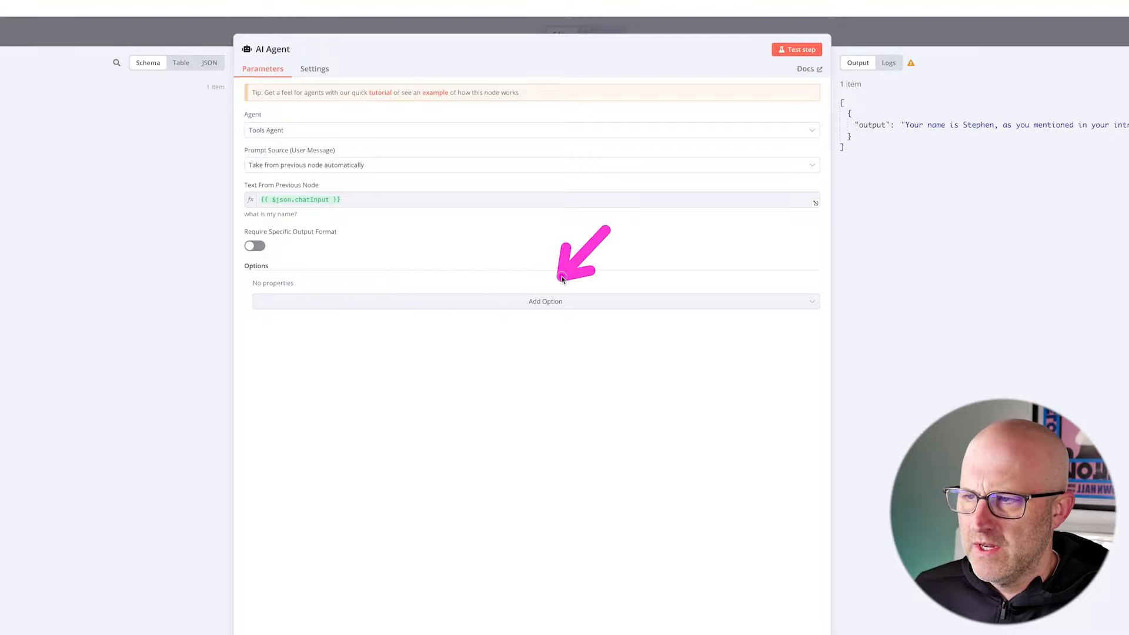
left_click(550, 301)
left_click_drag(442, 264, 338, 328)
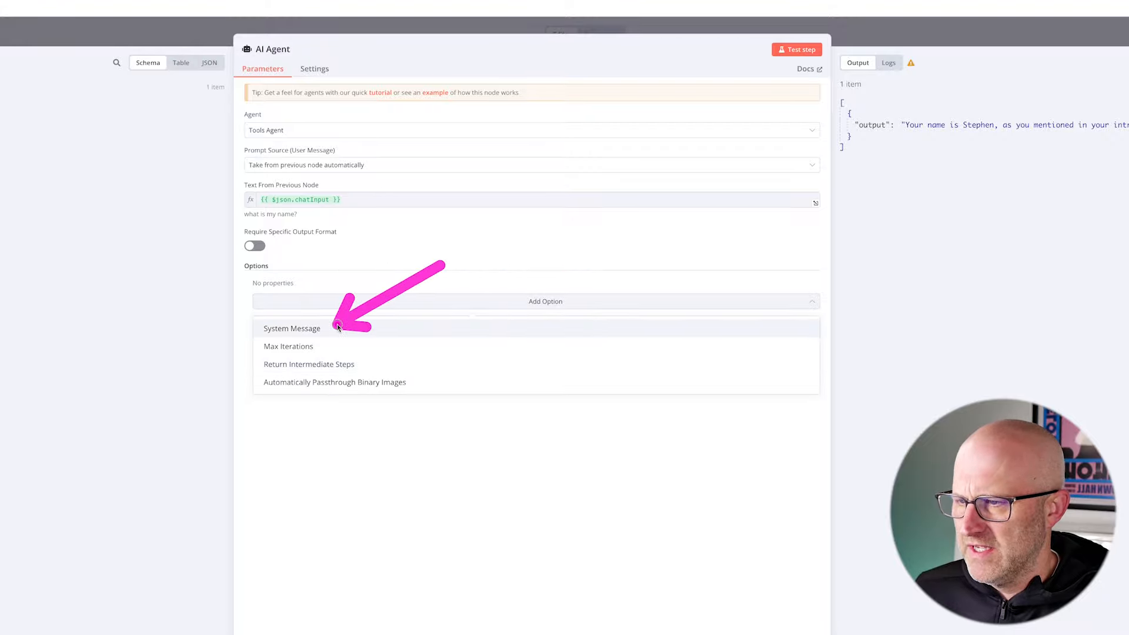
left_click(317, 330)
left_click_drag(453, 228, 381, 299)
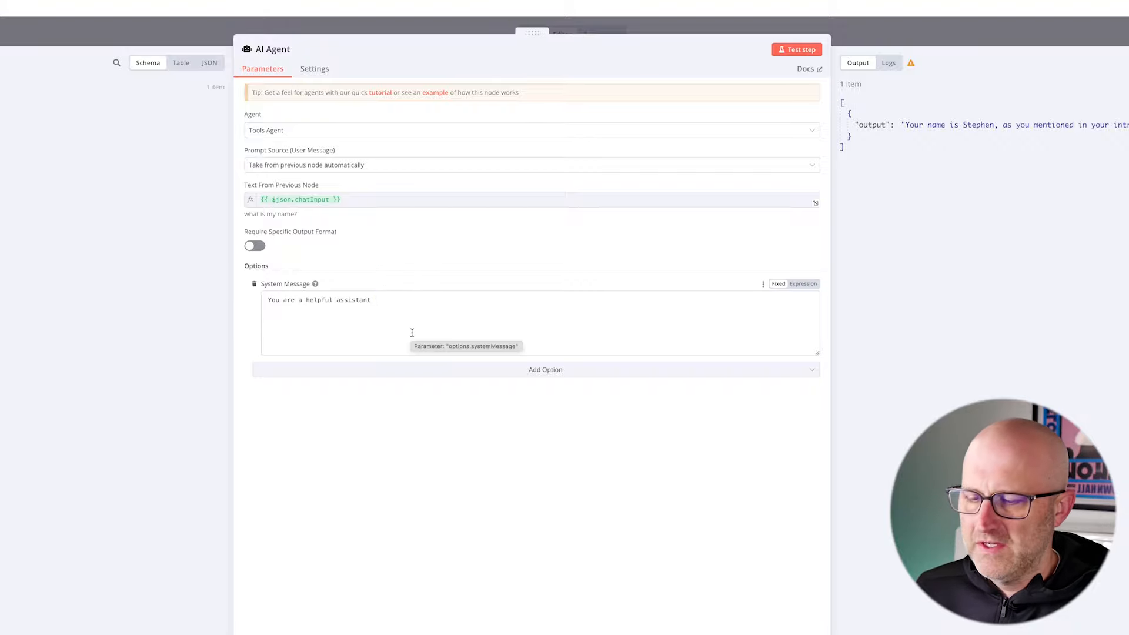
left_click_drag(481, 233, 382, 296)
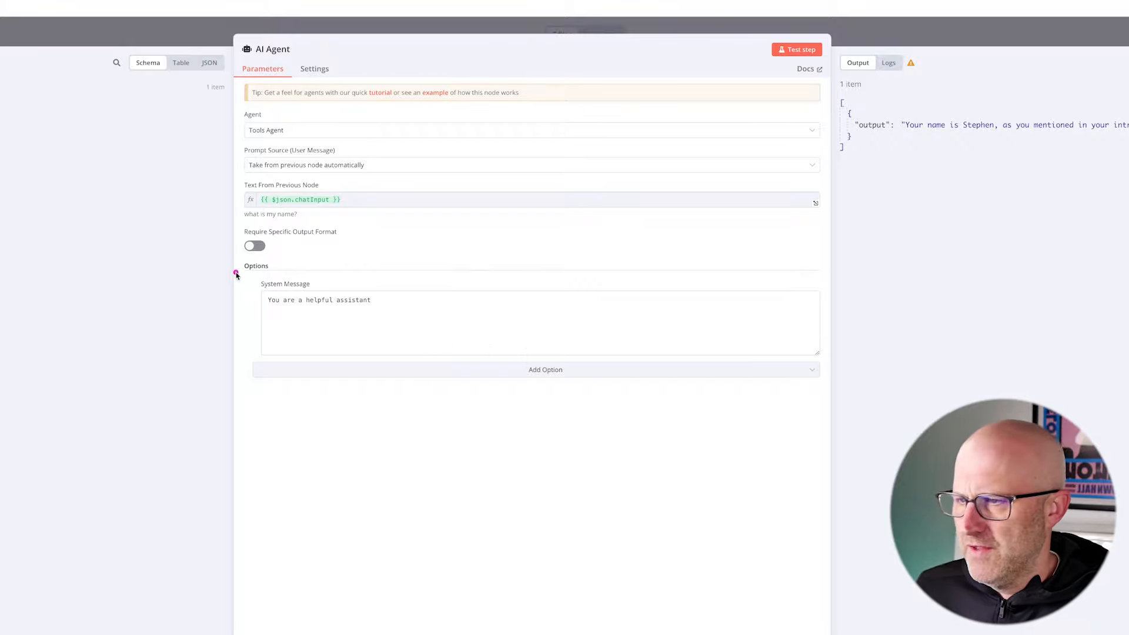
mouse_move(232, 268)
left_mouse_down()
mouse_move(332, 316)
mouse_move(486, 360)
mouse_move(848, 386)
left_mouse_up()
- Look at the "System Prompt for Content Management Agent" document in Google Docs, and switch to the KEDB "Solo" workflow in n8n to view its layout
left_click_drag(110, 146, 91, 12)
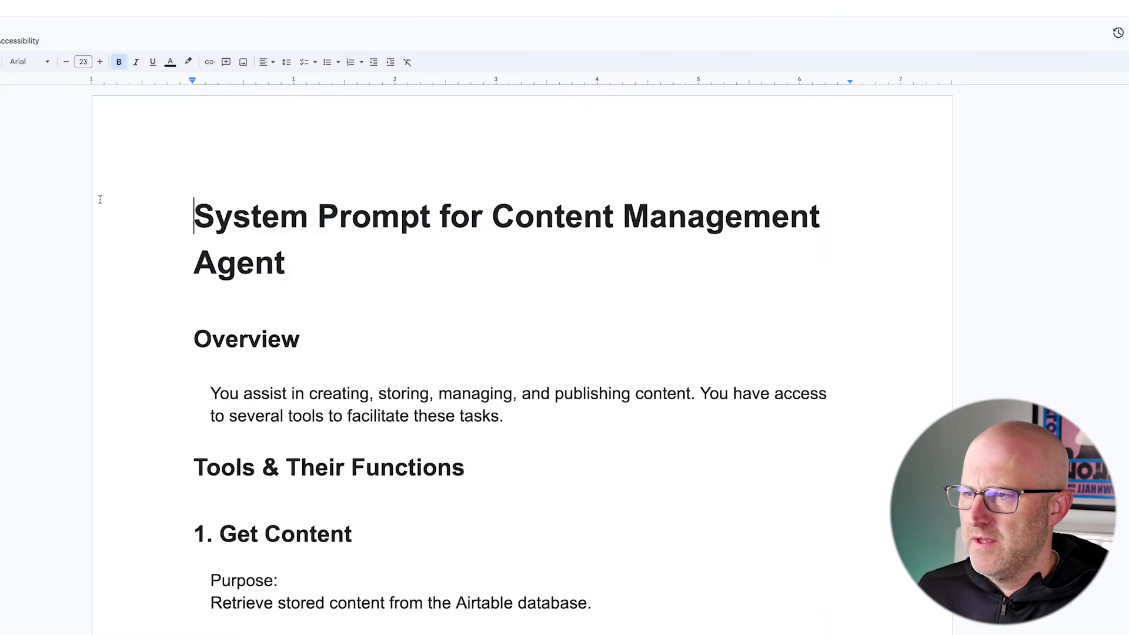
left_click_drag(35, 196, 180, 214)
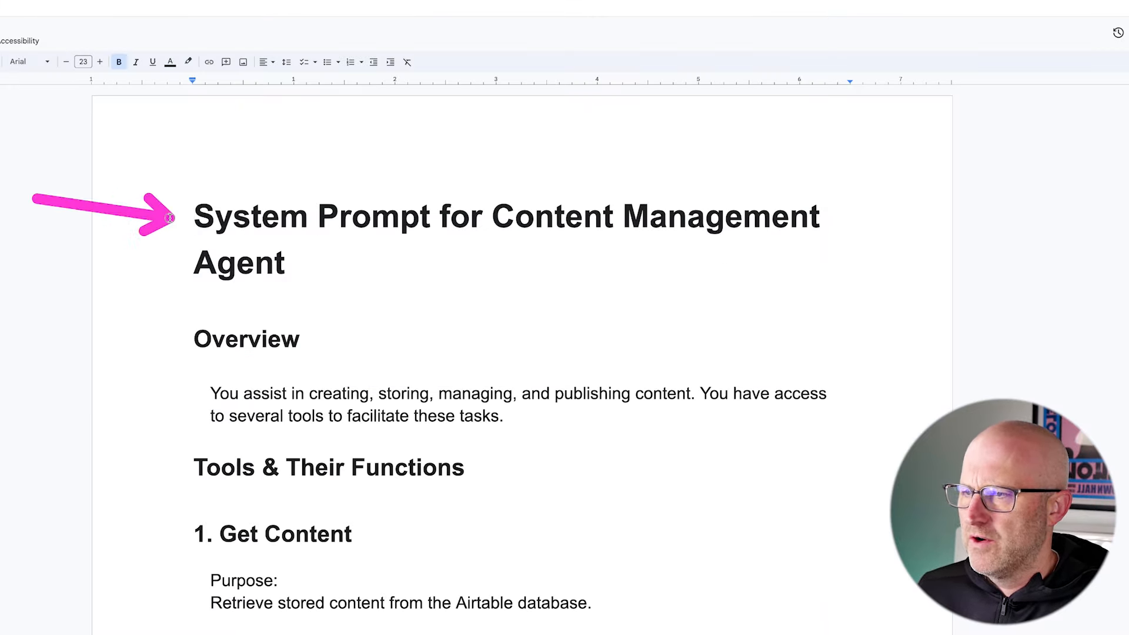
mouse_move(152, 135)
left_mouse_down()
mouse_move(444, 297)
mouse_move(889, 516)
mouse_move(922, 519)
left_mouse_up()
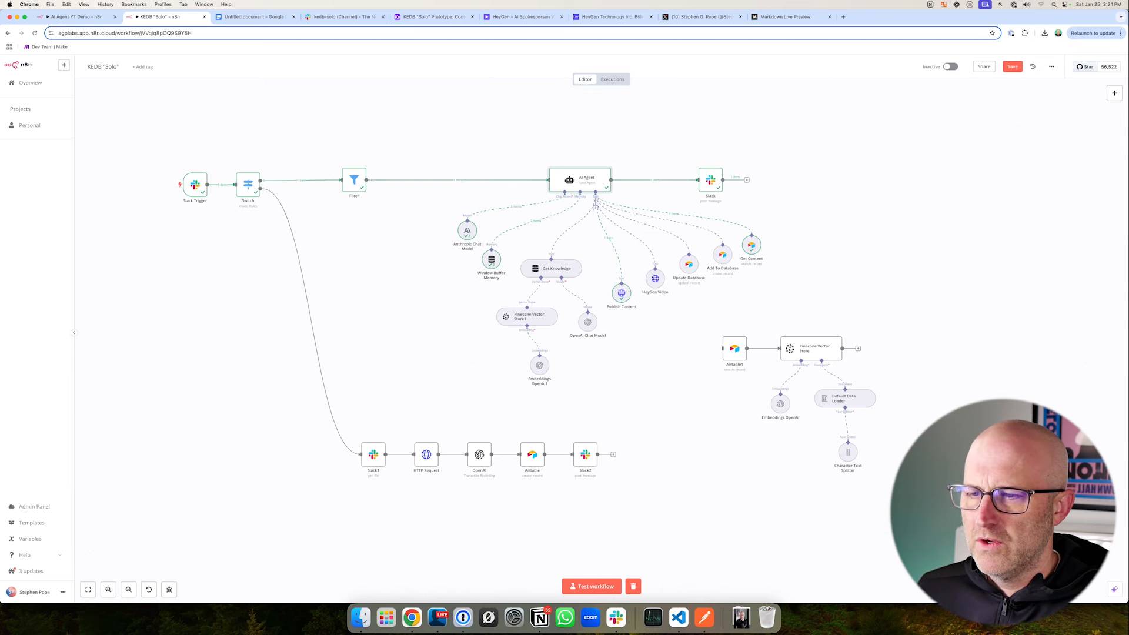
left_click_drag(208, 110, 234, 158)
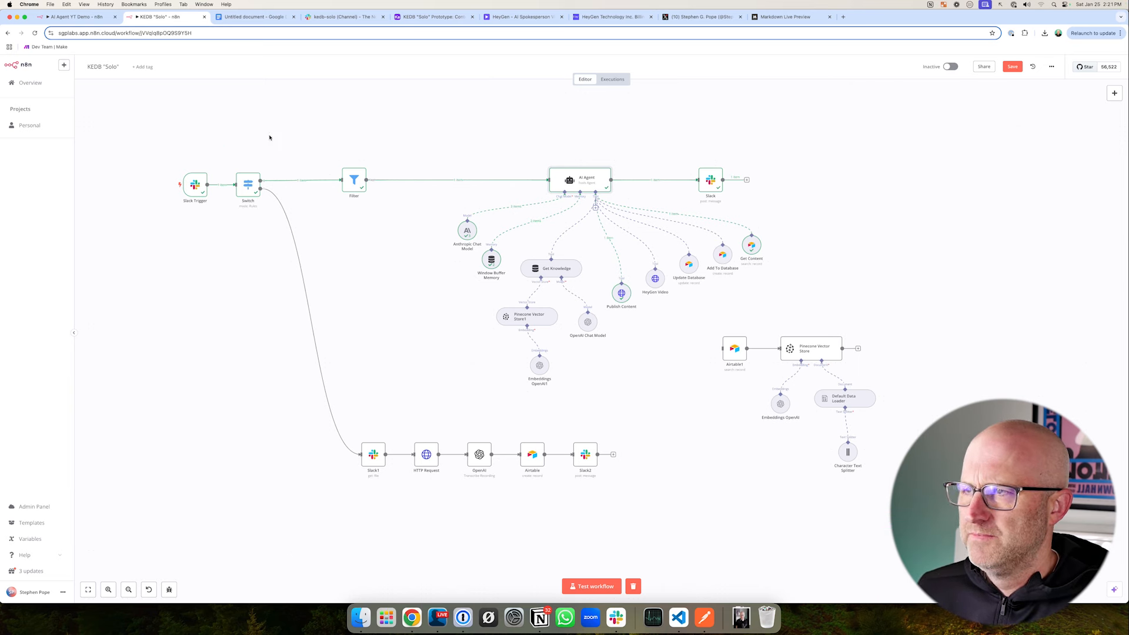
- Return to the system prompt document in Google Docs and read its title, Overview and the start of Tools & Their Functions
left_click_drag(27, 238, 171, 218)
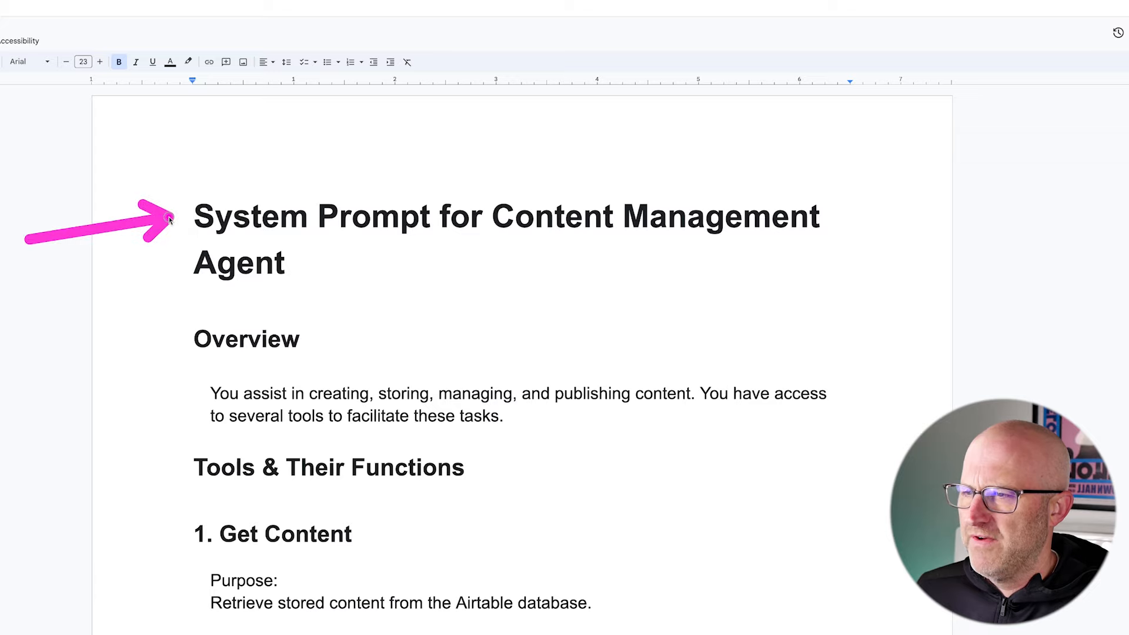
mouse_move(278, 106)
left_mouse_down()
mouse_move(278, 164)
mouse_move(368, 171)
left_mouse_up()
mouse_move(586, 357)
left_mouse_down()
mouse_move(642, 265)
mouse_move(328, 254)
left_mouse_up()
mouse_move(147, 318)
left_mouse_down()
mouse_move(454, 403)
mouse_move(898, 451)
left_mouse_up()
left_click_drag(356, 281, 318, 361)
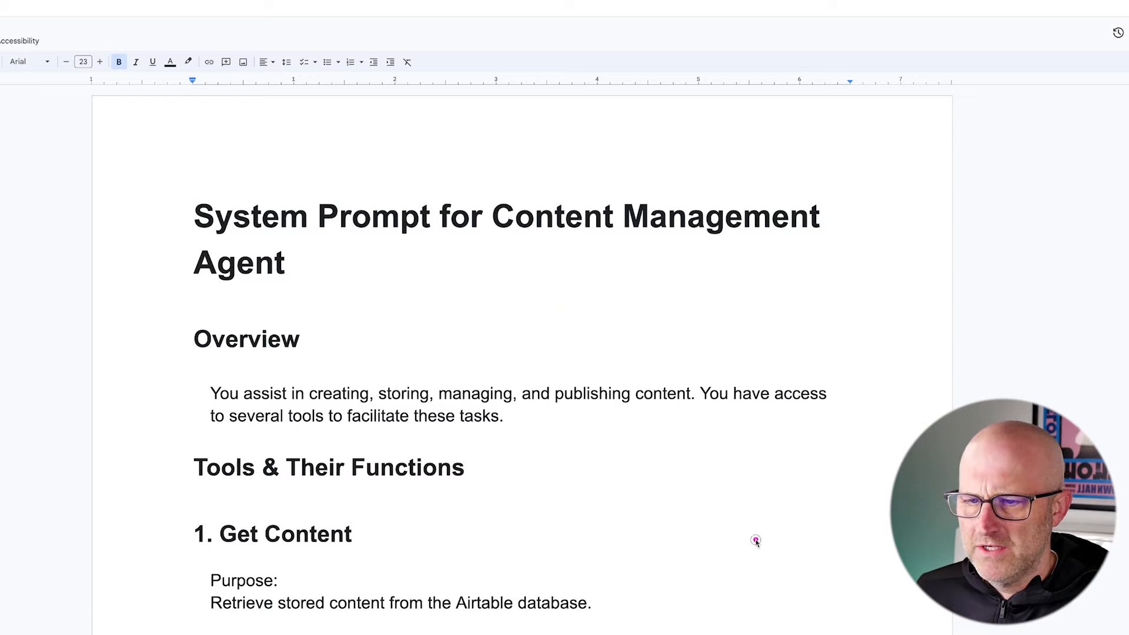
mouse_move(757, 540)
left_mouse_down()
mouse_move(416, 441)
mouse_move(196, 466)
mouse_move(469, 444)
left_mouse_up()
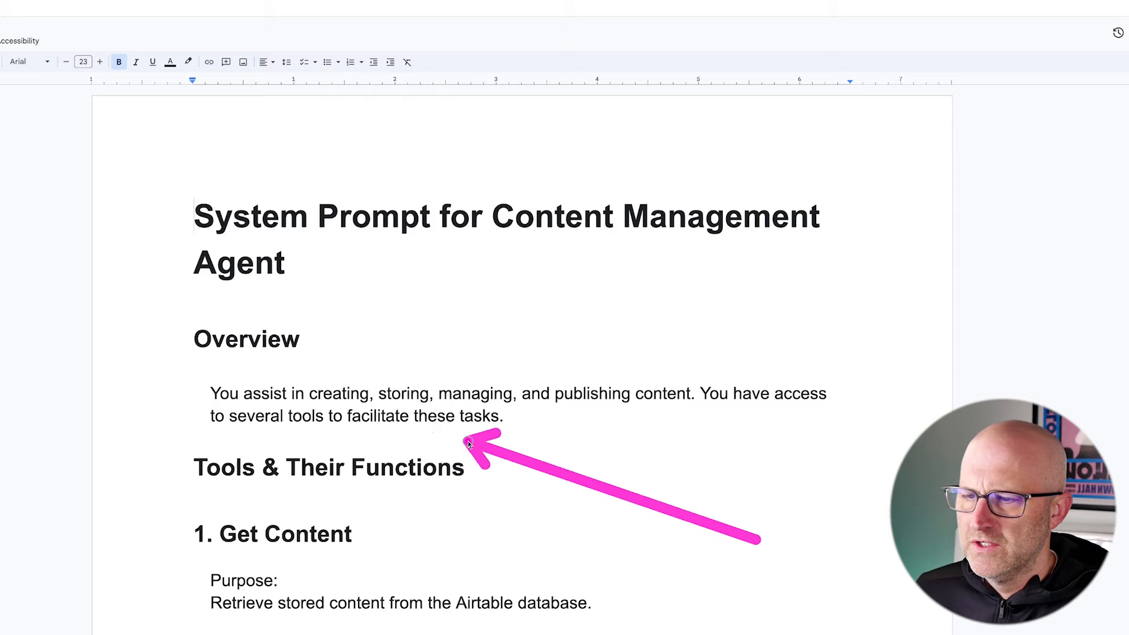
scroll(136, 408, "down", 1)
mouse_move(136, 408)
left_mouse_down()
mouse_move(404, 531)
mouse_move(503, 545)
left_mouse_up()
scroll(541, 535, "down", 5)
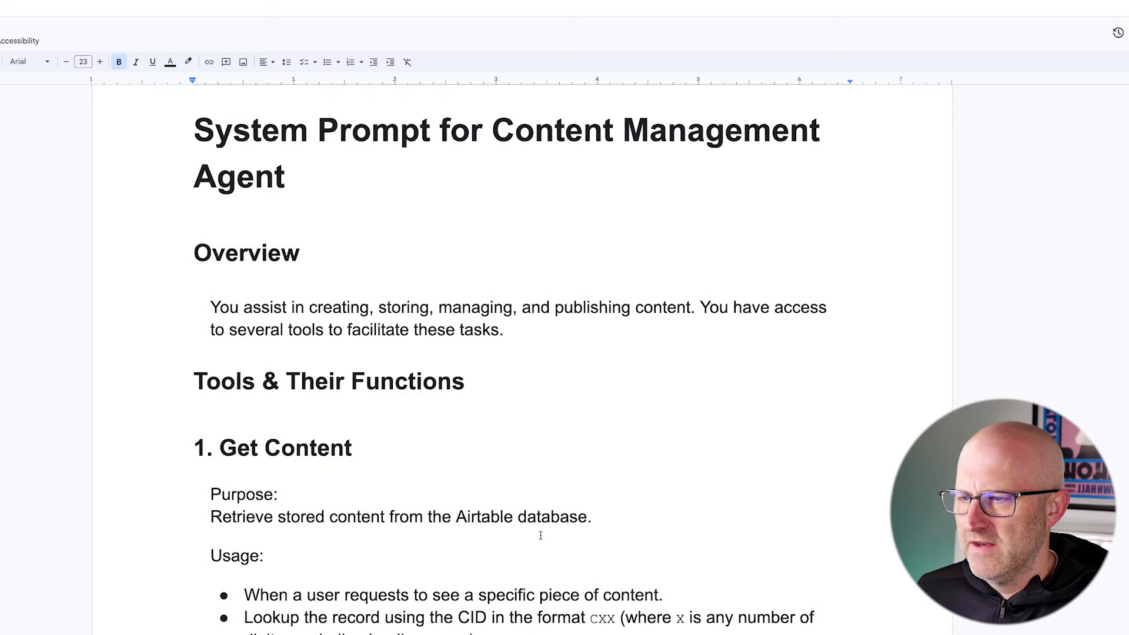
mouse_move(160, 269)
left_mouse_down()
mouse_move(373, 411)
mouse_move(774, 612)
mouse_move(831, 626)
left_mouse_up()
mouse_move(28, 328)
left_mouse_down()
mouse_move(171, 313)
mouse_move(172, 377)
left_mouse_up()
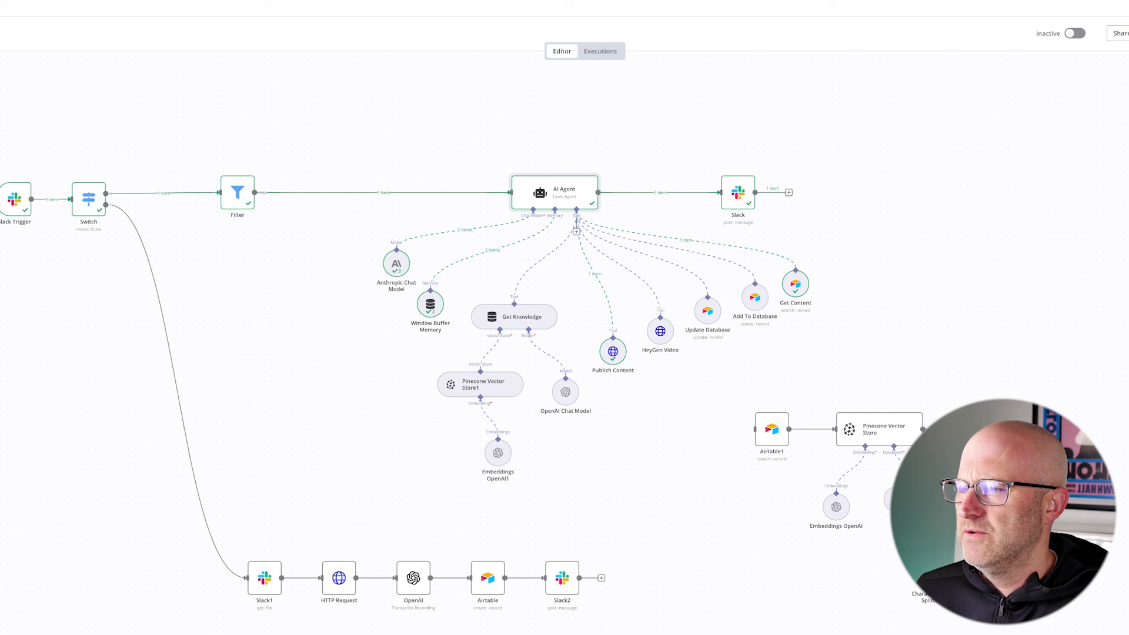
- Switch to the KEDB "Solo" workflow in n8n and examine the AI Agent's connected tools, from Get Content to Publish Content
left_click_drag(943, 353, 845, 309)
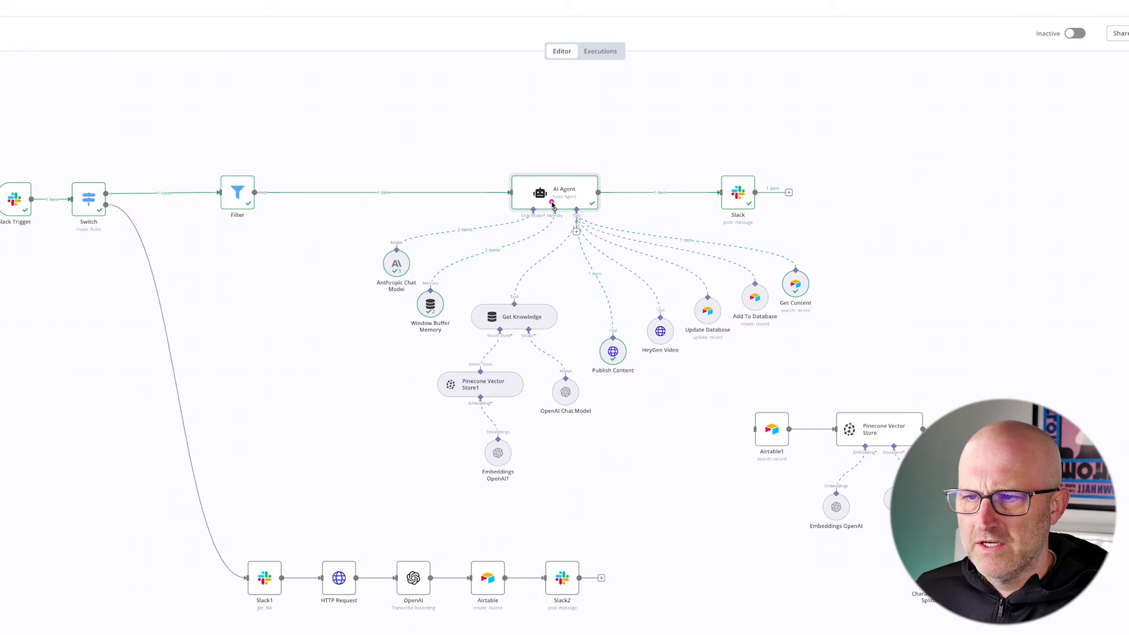
left_click_drag(542, 195, 884, 378)
mouse_move(661, 107)
left_mouse_down()
mouse_move(613, 157)
mouse_move(614, 172)
left_mouse_up()
left_click_drag(875, 375, 820, 327)
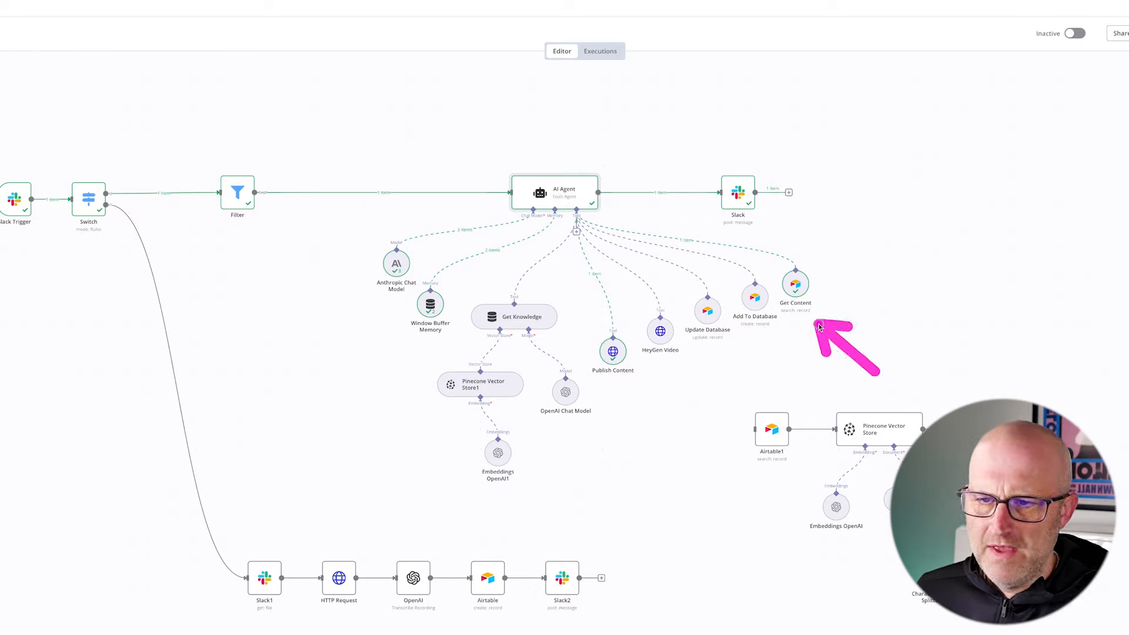
left_click_drag(801, 389, 768, 336)
left_click_drag(705, 409, 707, 354)
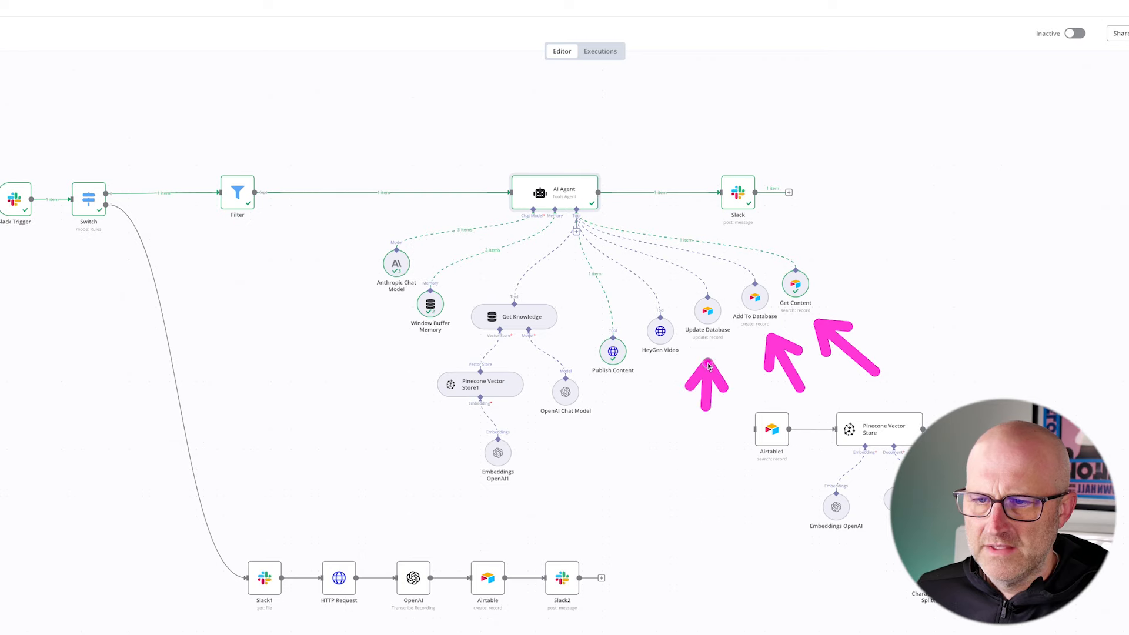
left_click_drag(667, 431, 668, 384)
left_click_drag(644, 447, 615, 400)
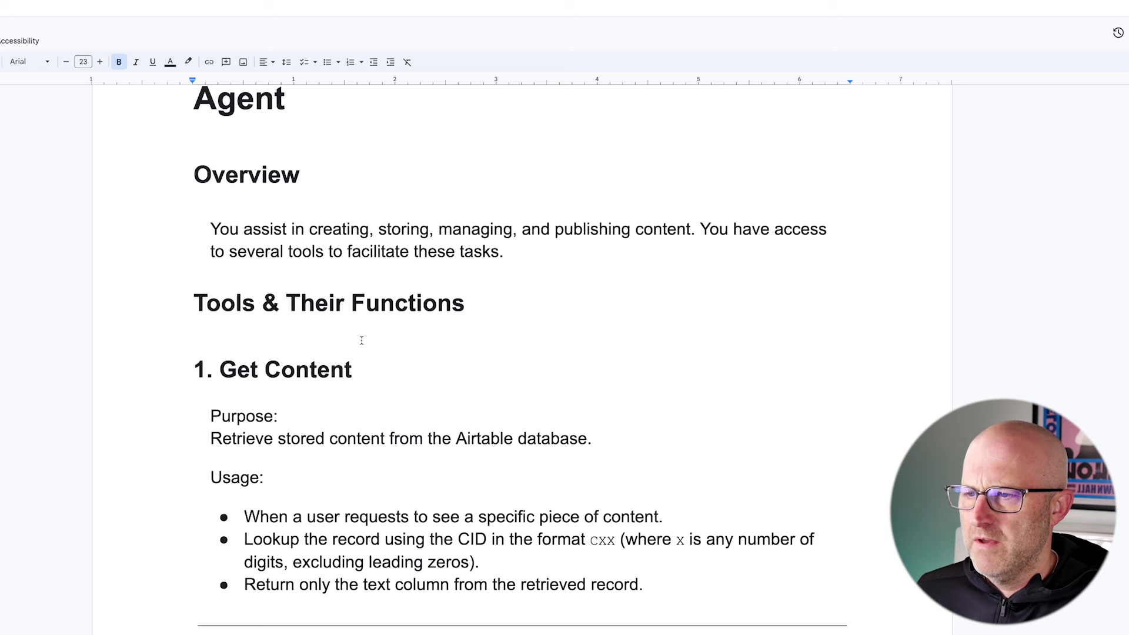
- Return to the system prompt document in Google Docs and read the Get Content section's purpose and usage rules
scroll(451, 351, "down", 2)
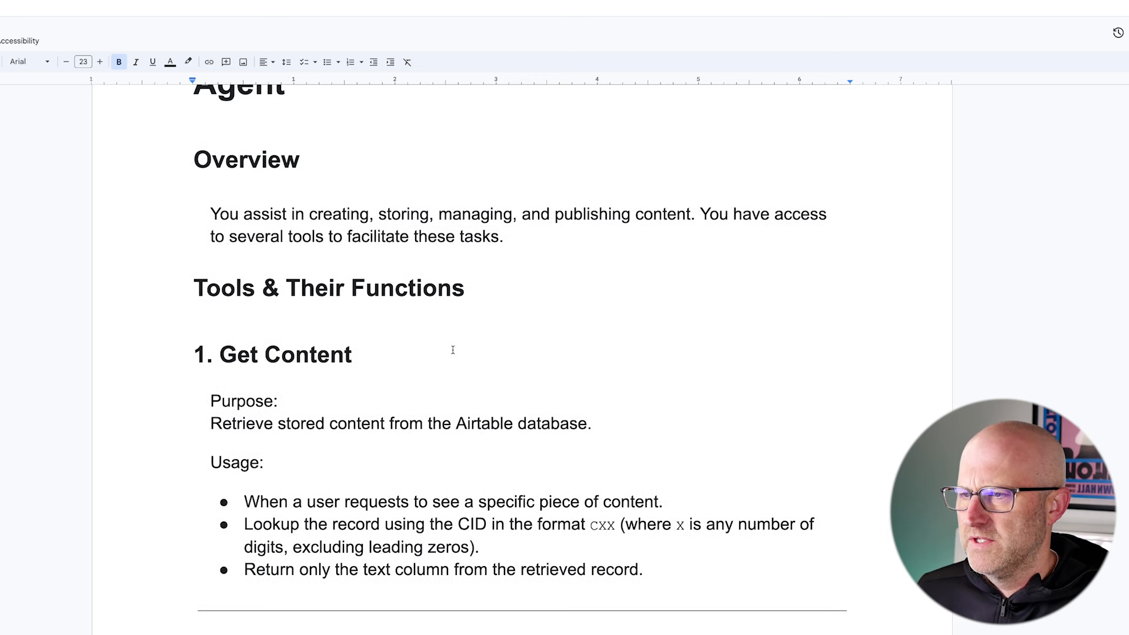
mouse_move(68, 280)
left_mouse_down()
mouse_move(178, 249)
mouse_move(197, 308)
mouse_move(890, 546)
left_mouse_up()
scroll(521, 356, "down", 1)
left_click_drag(469, 265, 371, 296)
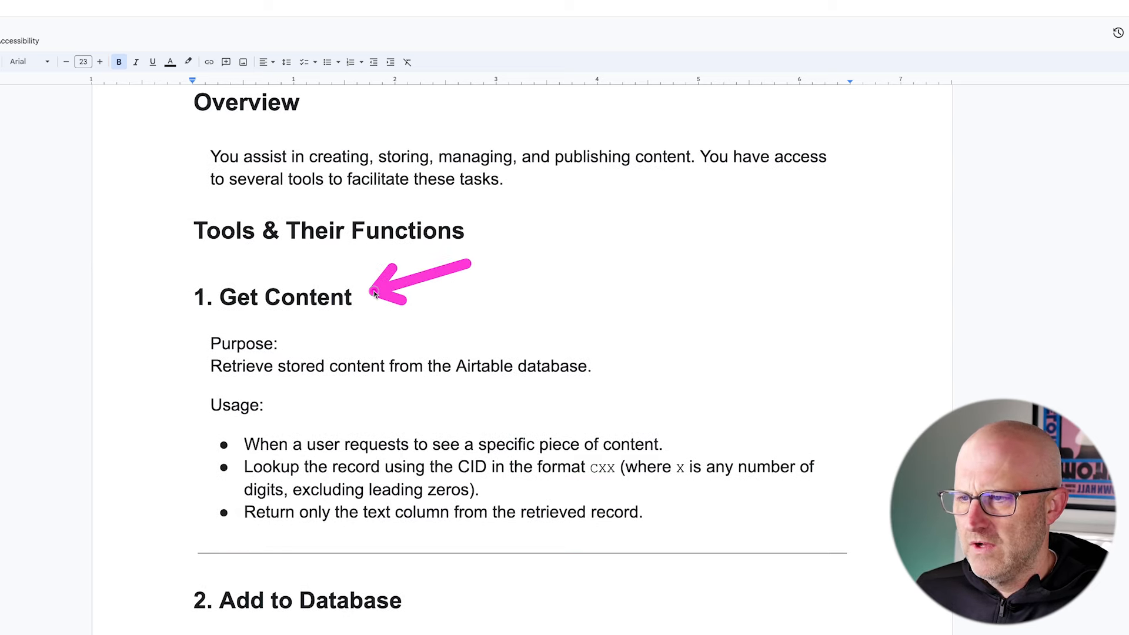
left_click_drag(180, 316, 584, 391)
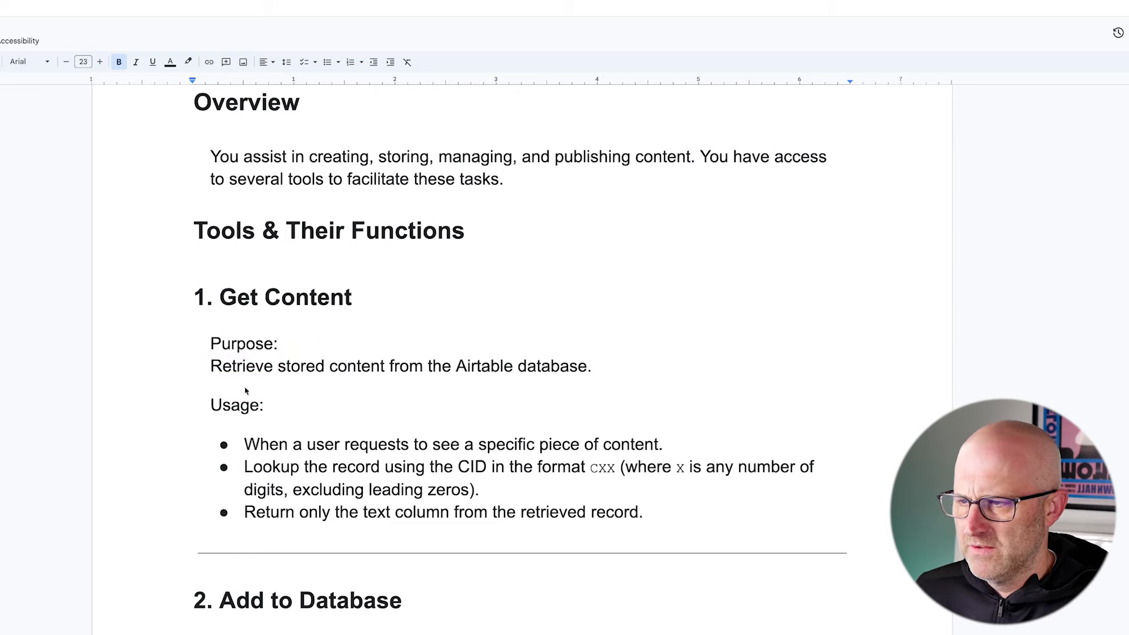
left_click_drag(129, 402, 191, 377)
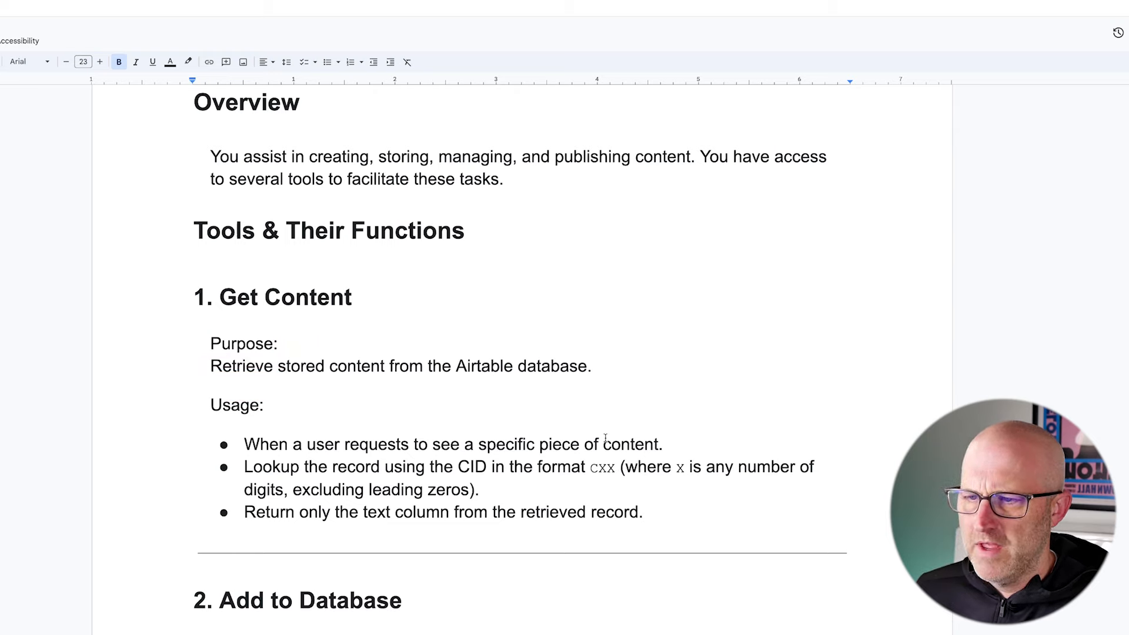
mouse_move(180, 379)
left_mouse_down()
mouse_move(259, 435)
mouse_move(716, 549)
mouse_move(893, 550)
left_mouse_up()
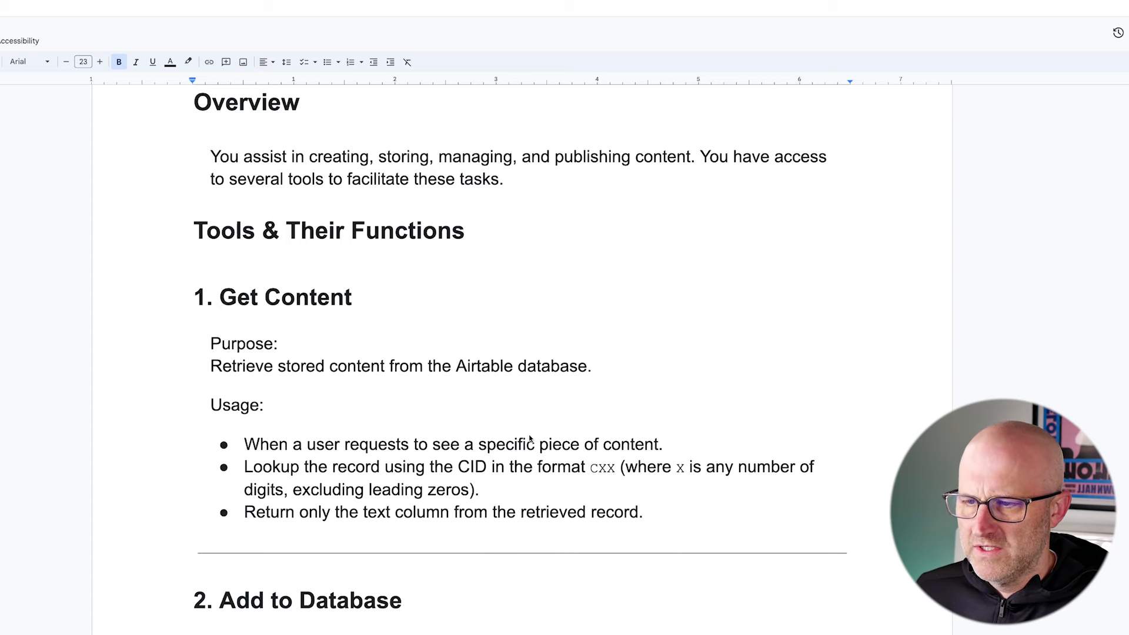
scroll(625, 488, "down", 2)
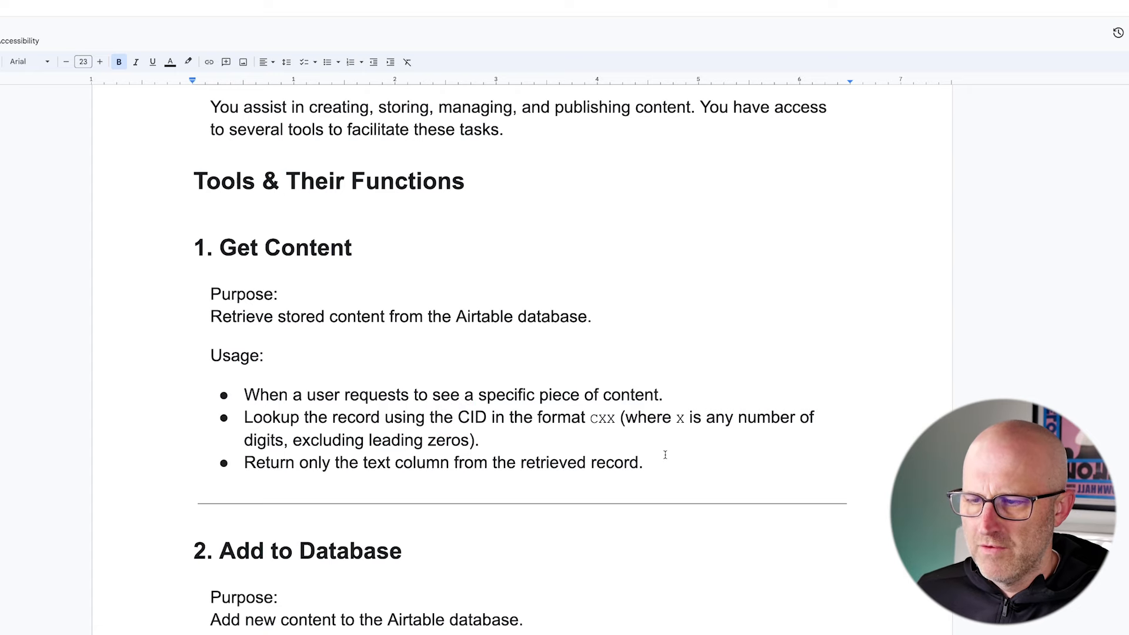
- Switch back to the KEDB "Solo" workflow in n8n and open the Get Content tool's settings to examine them
left_click(168, 20)
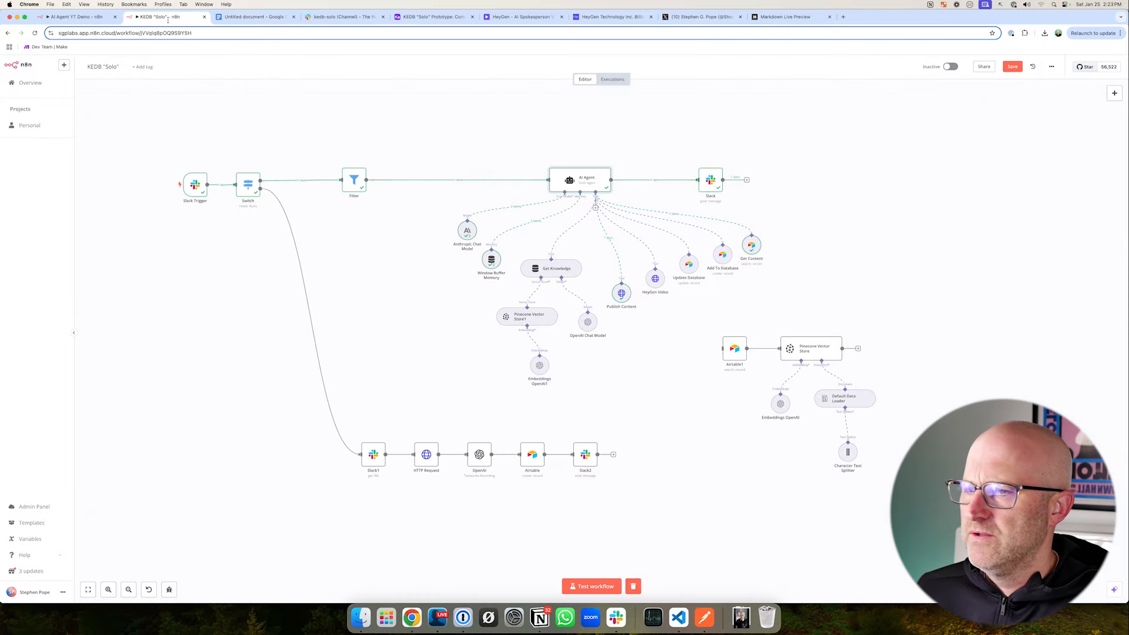
double_click(750, 248)
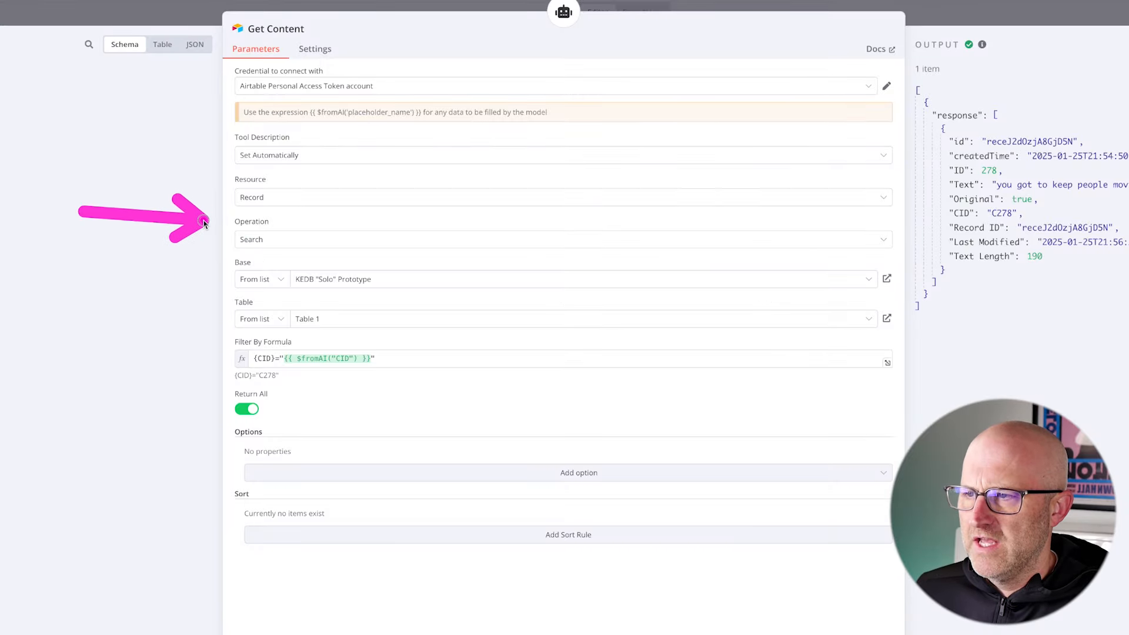
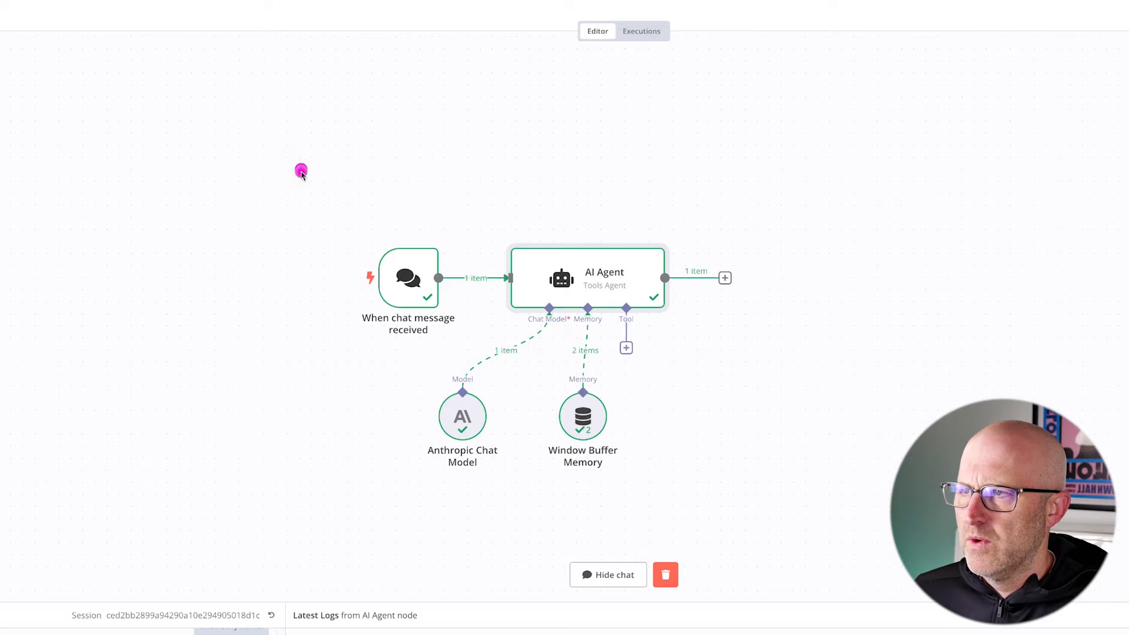
- Compare the demo workflow's AI Agent setup with the KEDB "Solo" workflow's Slack Trigger, AI Agent and connected chat model
left_click_drag(297, 166, 696, 472)
left_click_drag(752, 148, 682, 234)
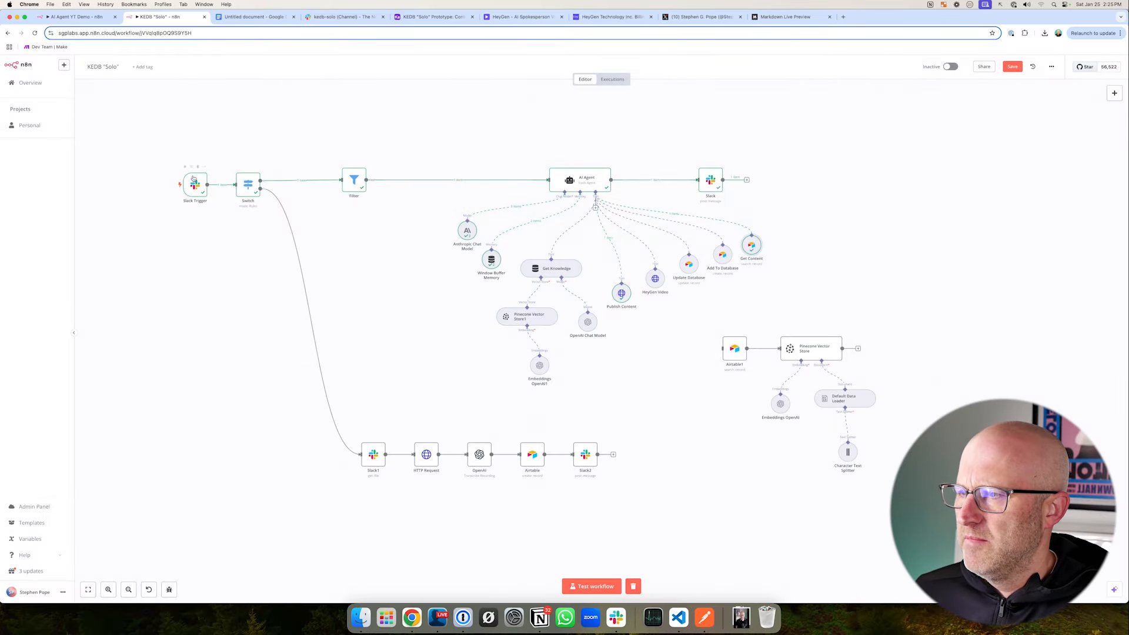
left_click_drag(139, 154, 238, 221)
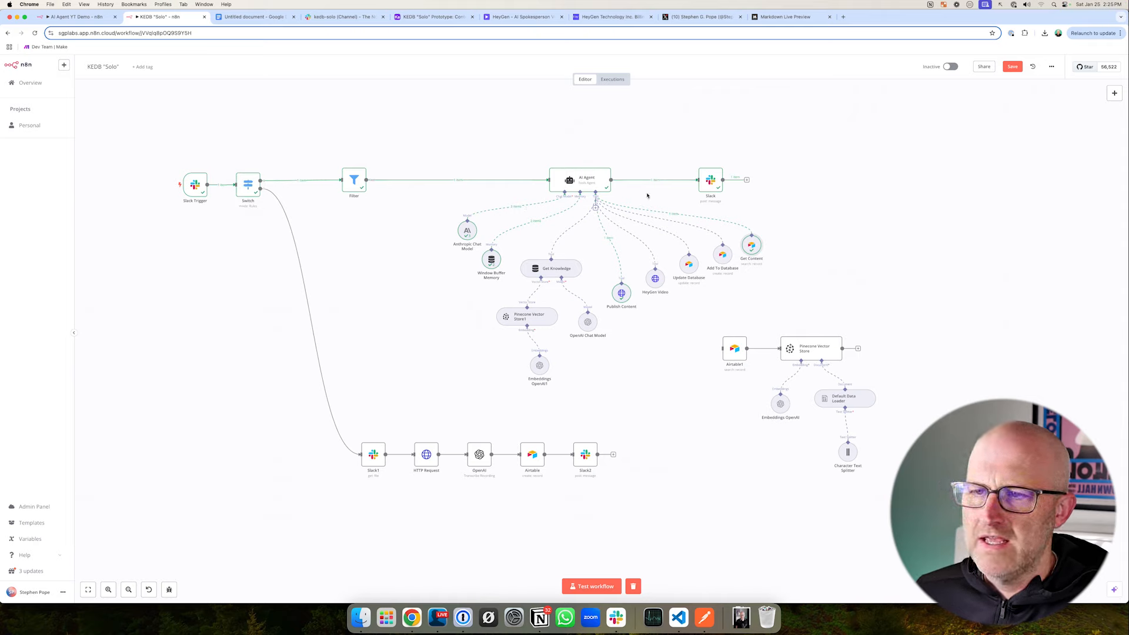
mouse_move(527, 150)
left_mouse_down()
mouse_move(605, 211)
mouse_move(639, 219)
left_mouse_up()
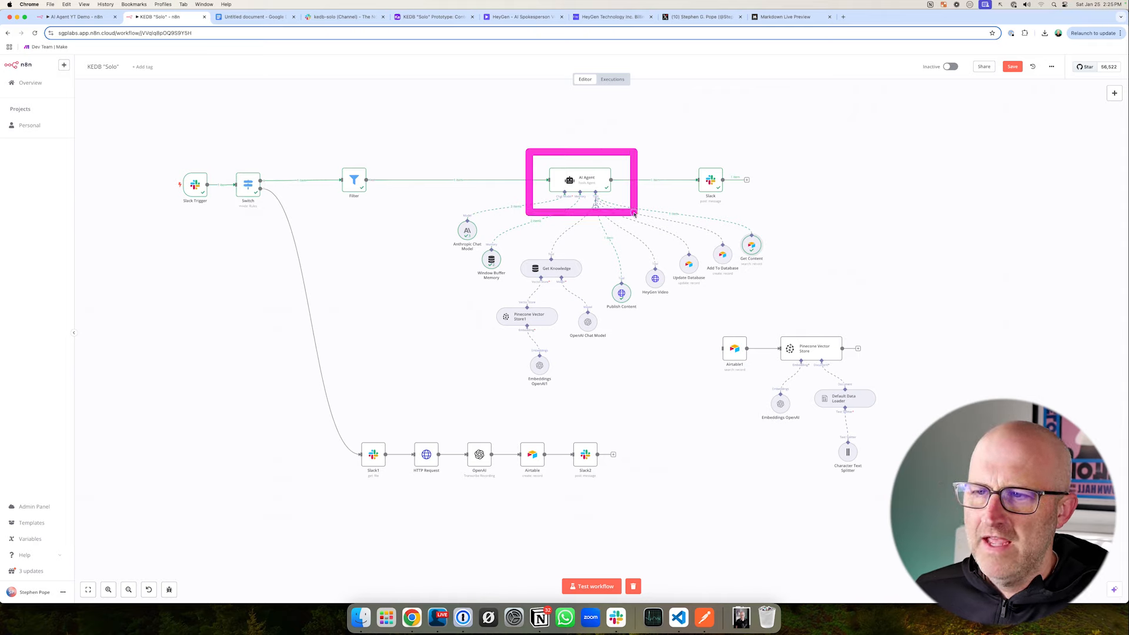
left_click_drag(429, 205, 509, 275)
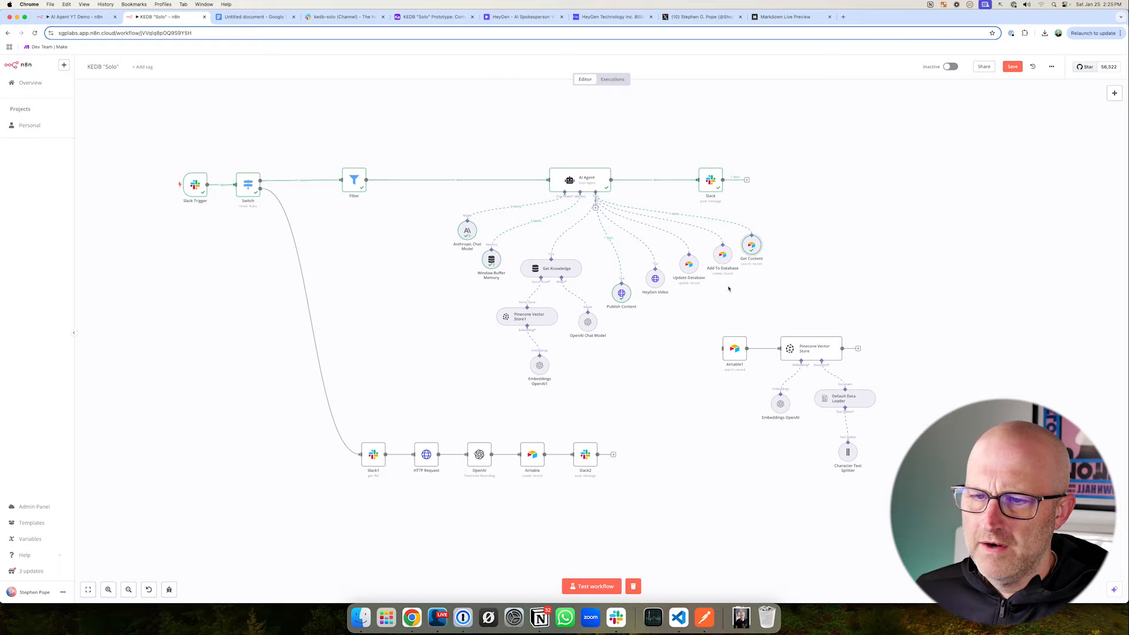
- Open the Get Content tool in the KEDB "Solo" workflow and examine its table and filter settings
double_click(752, 247)
mouse_move(455, 219)
left_mouse_down()
mouse_move(404, 264)
mouse_move(391, 292)
left_mouse_up()
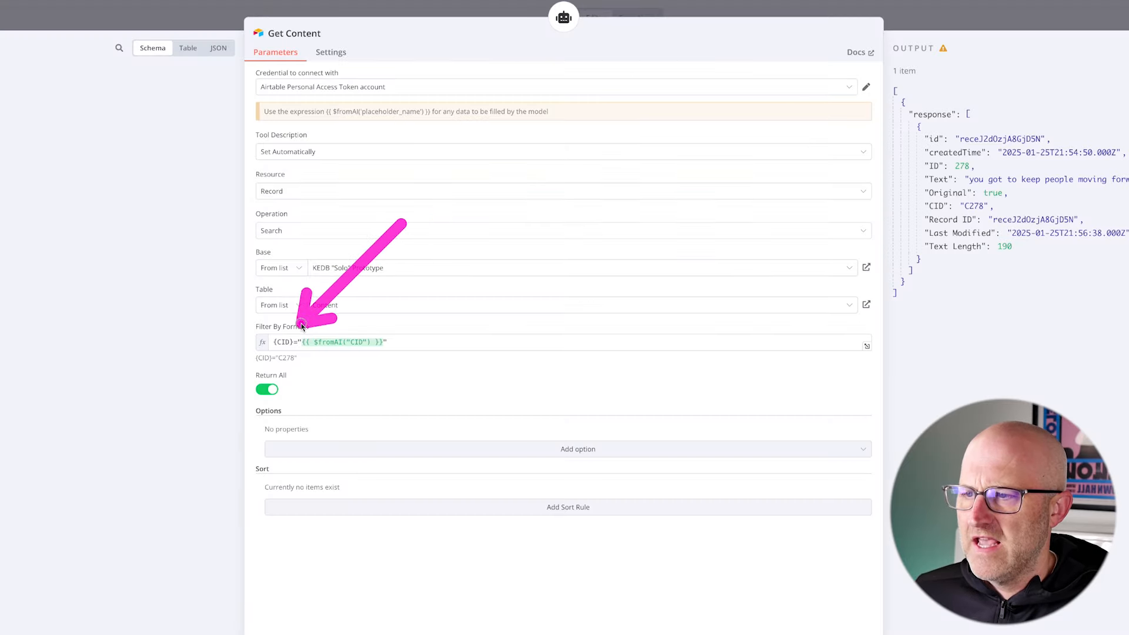
mouse_move(307, 330)
left_mouse_down()
mouse_move(382, 327)
mouse_move(321, 319)
left_mouse_up()
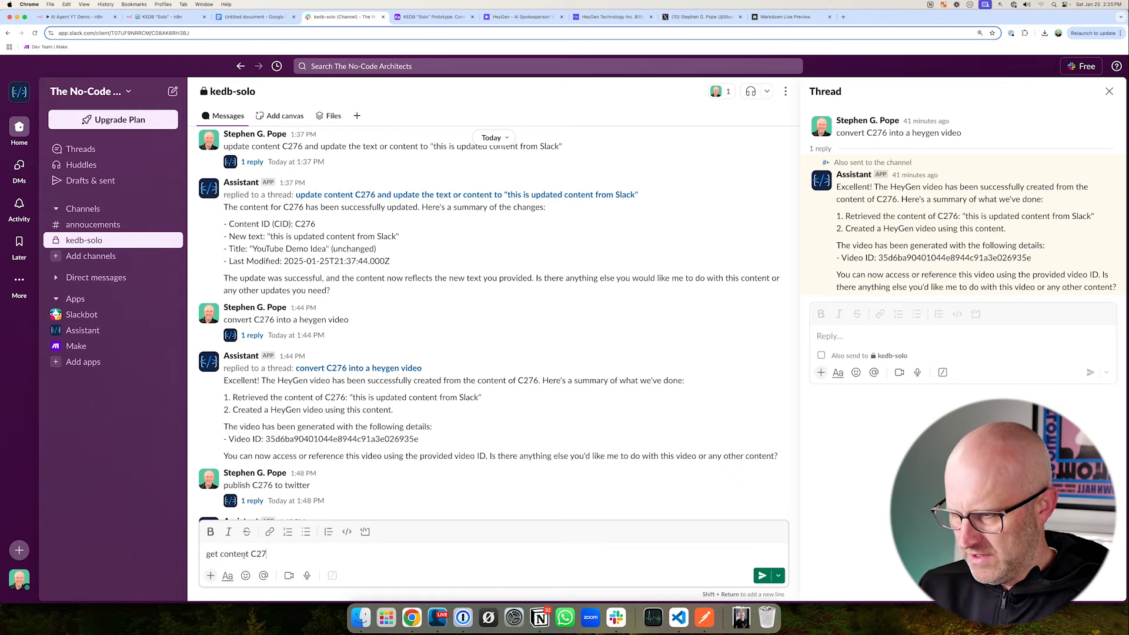
- Send "get content C276" to the kedb-solo channel in Slack, and inspect the Get Content tool's output in the KEDB "Solo" workflow in n8n
key("Return")
left_click(165, 16)
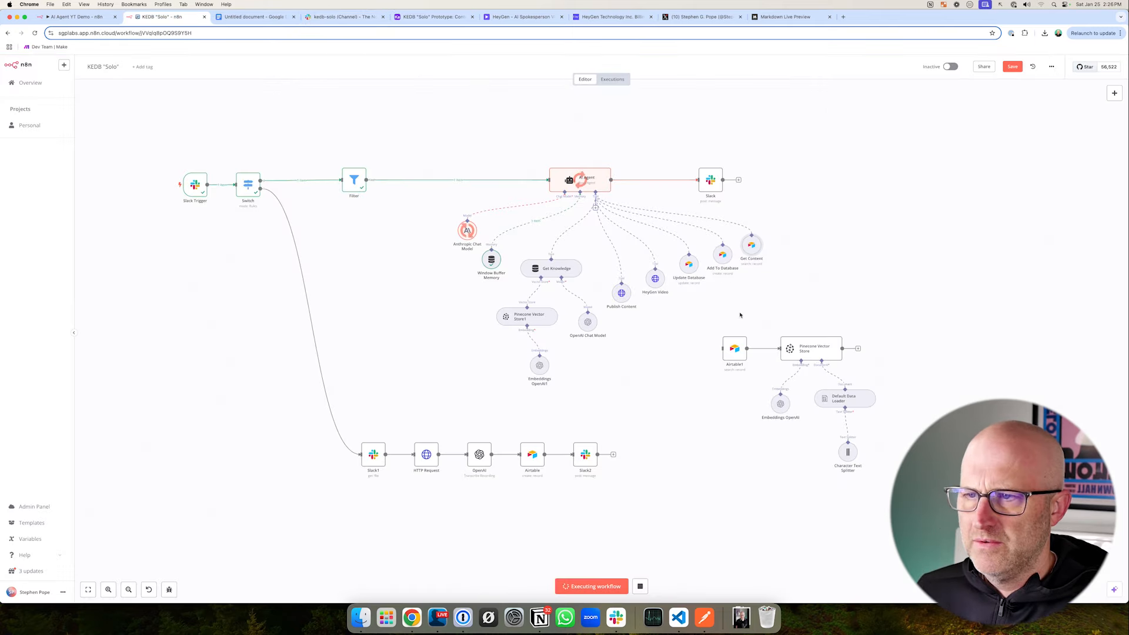
left_click_drag(404, 139, 701, 324)
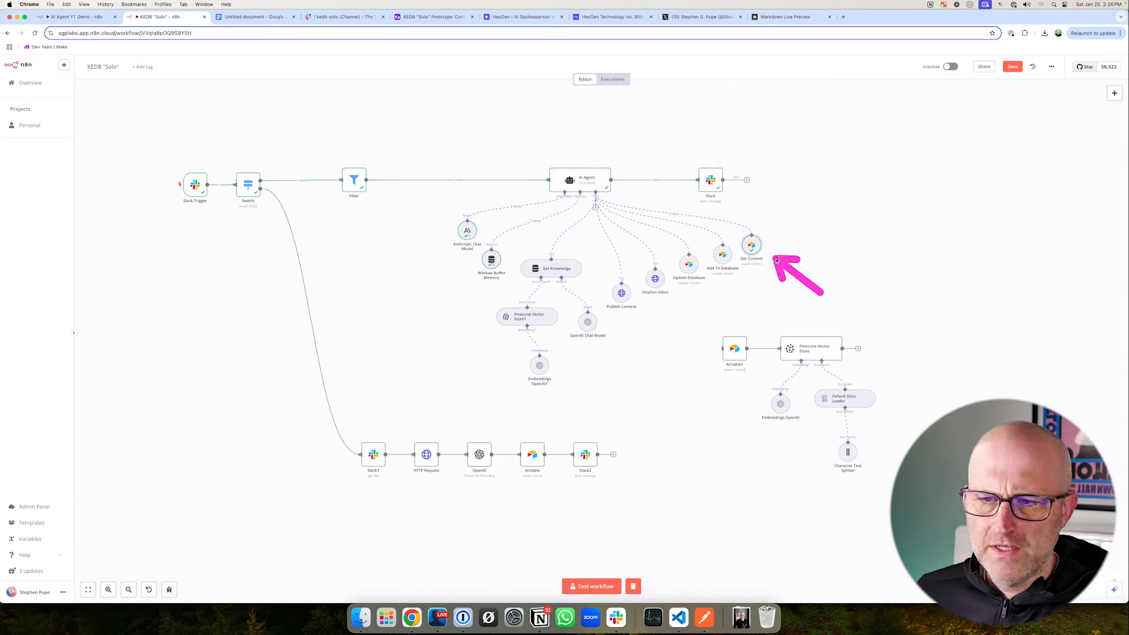
double_click(753, 246)
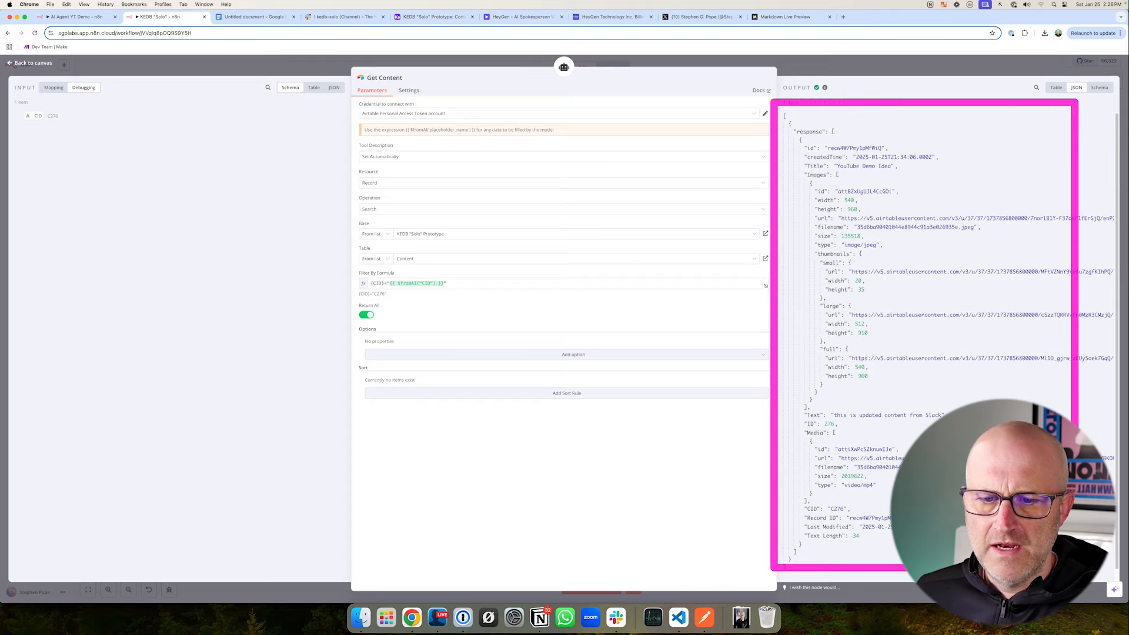
key("Escape")
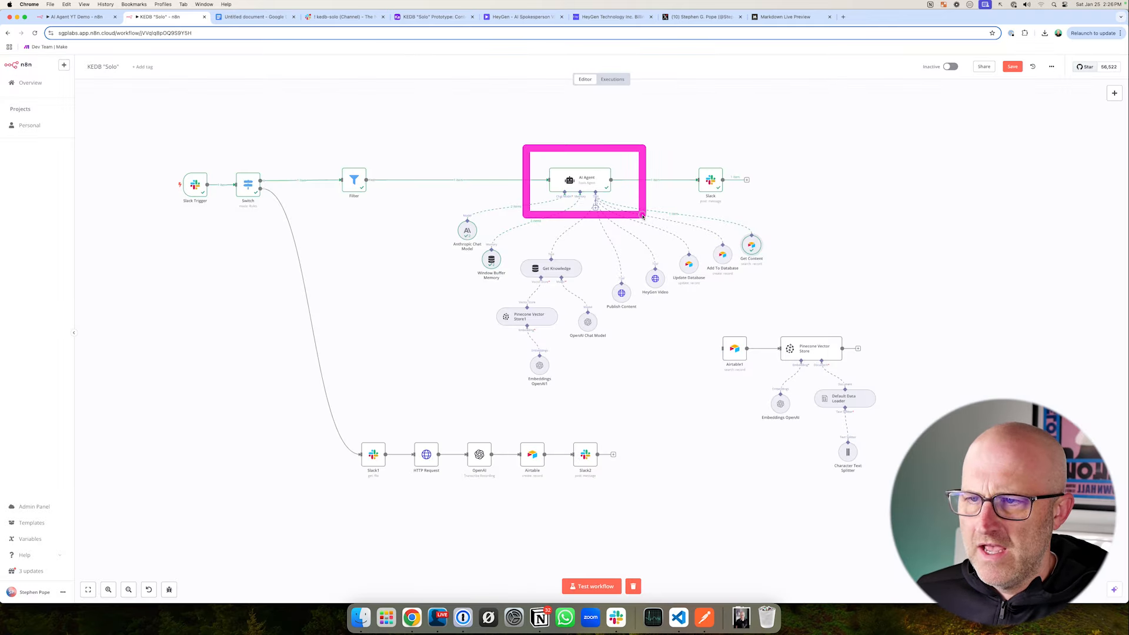
- Switch to the system prompt document in Google Docs and reread the Get Content section's usage and CID lookup rules
left_click(259, 18)
mouse_move(304, 202)
left_mouse_down()
mouse_move(379, 334)
mouse_move(724, 405)
mouse_move(808, 397)
mouse_move(800, 395)
left_mouse_up()
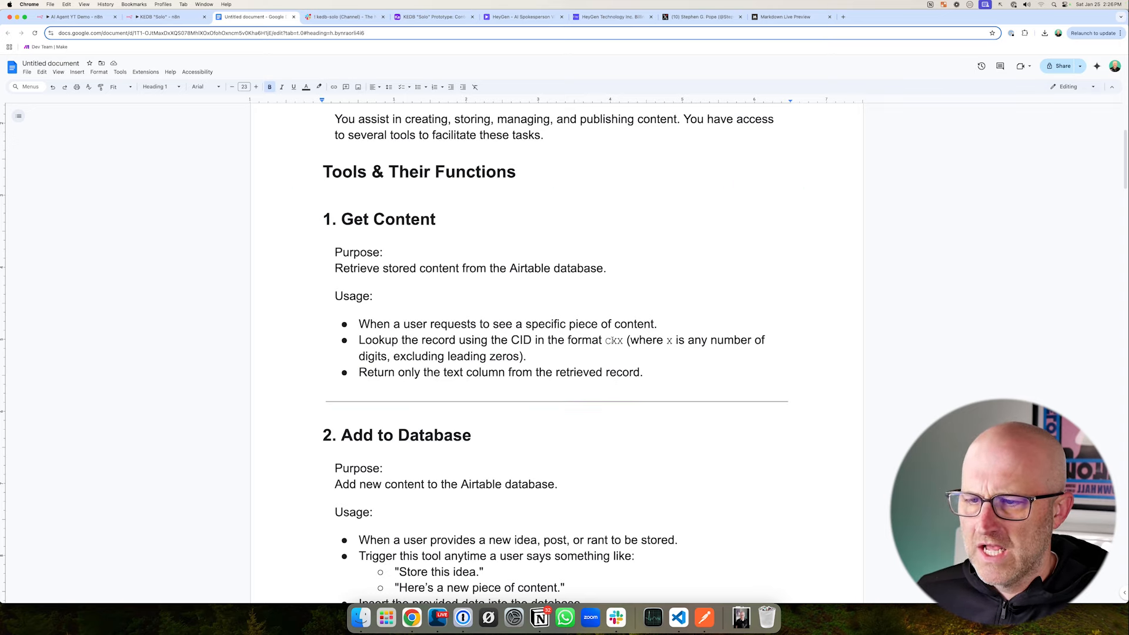
left_click_drag(494, 321, 552, 365)
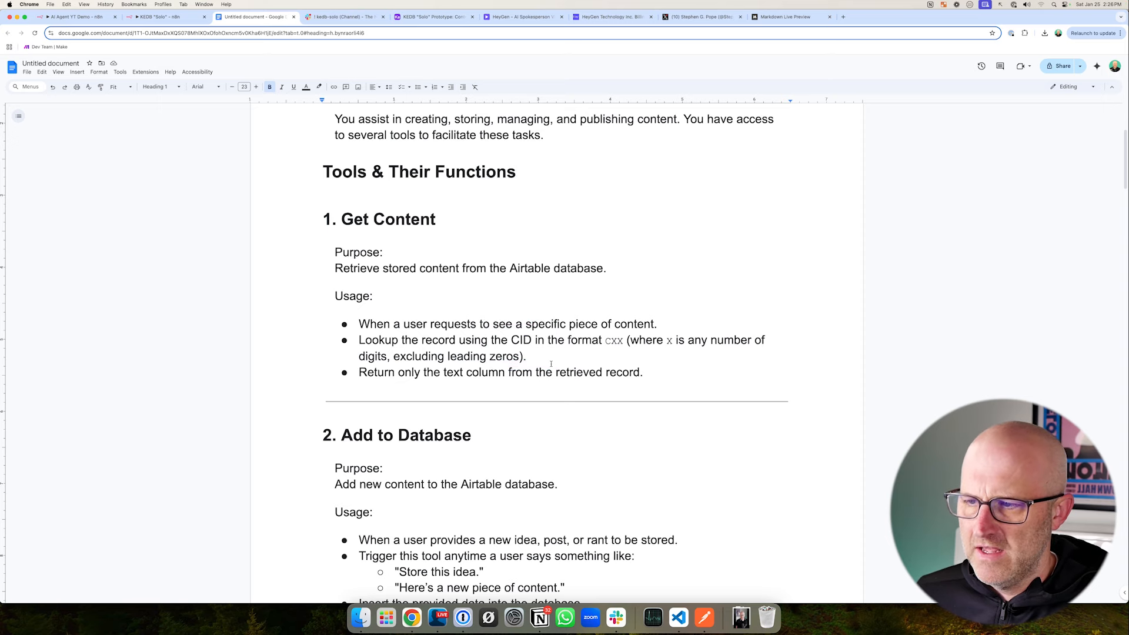
- Return to the KEDB "Solo" workflow in n8n and examine the Get Content tool's Airtable table, filter formula and JSON output
key("ctrl+shift+Tab")
mouse_move(507, 146)
left_mouse_down()
mouse_move(533, 175)
mouse_move(642, 215)
left_mouse_up()
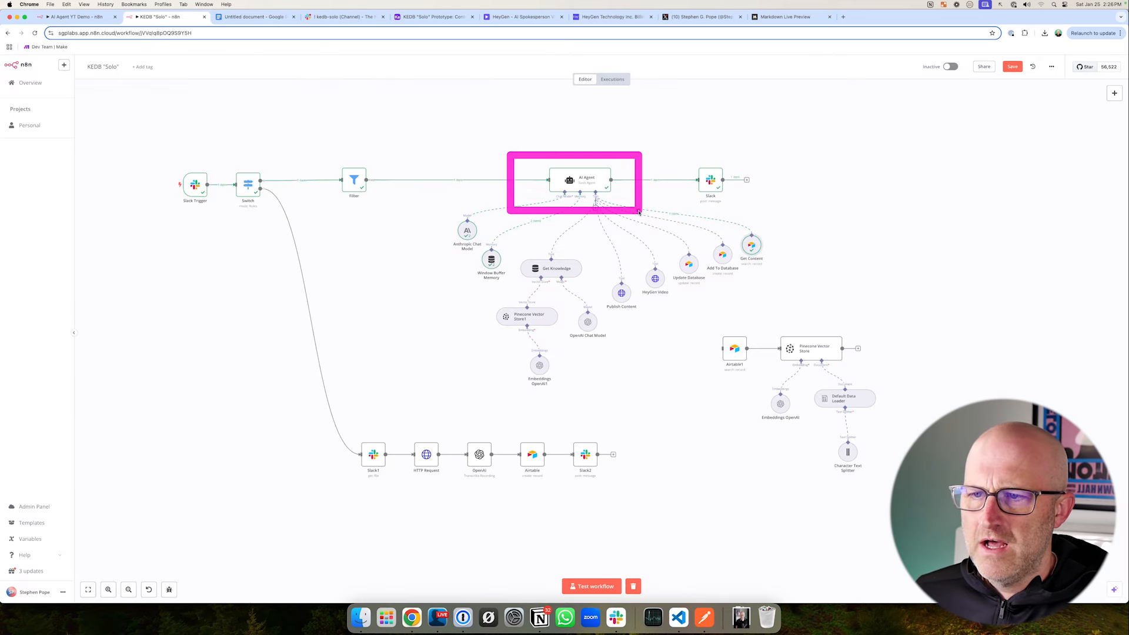
double_click(752, 247)
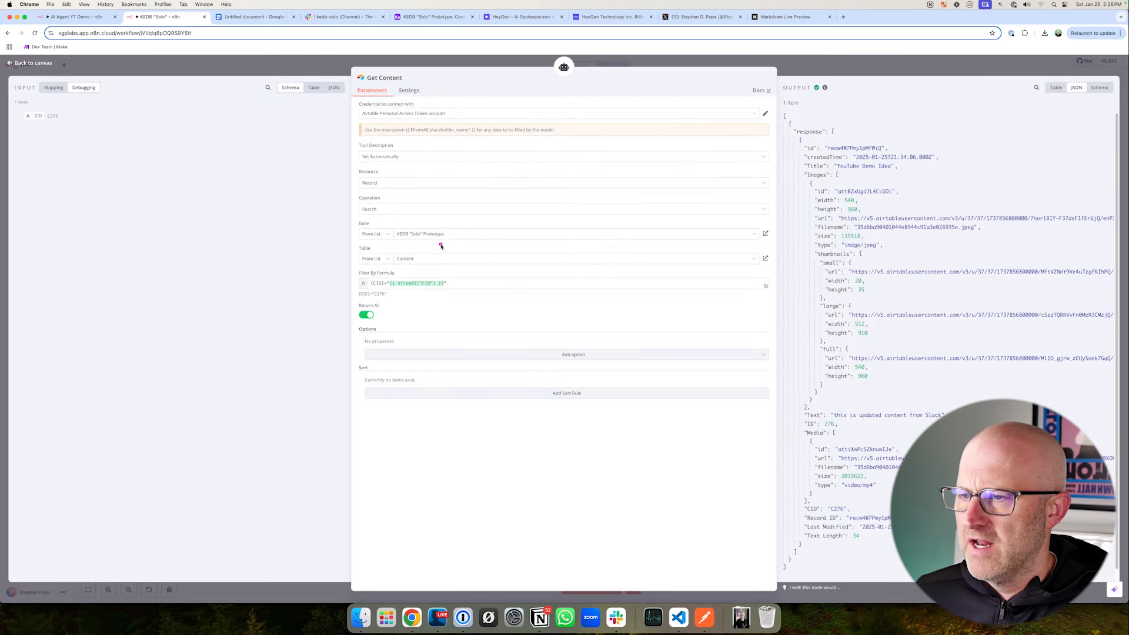
left_click_drag(435, 219, 399, 273)
left_click_drag(425, 220, 429, 273)
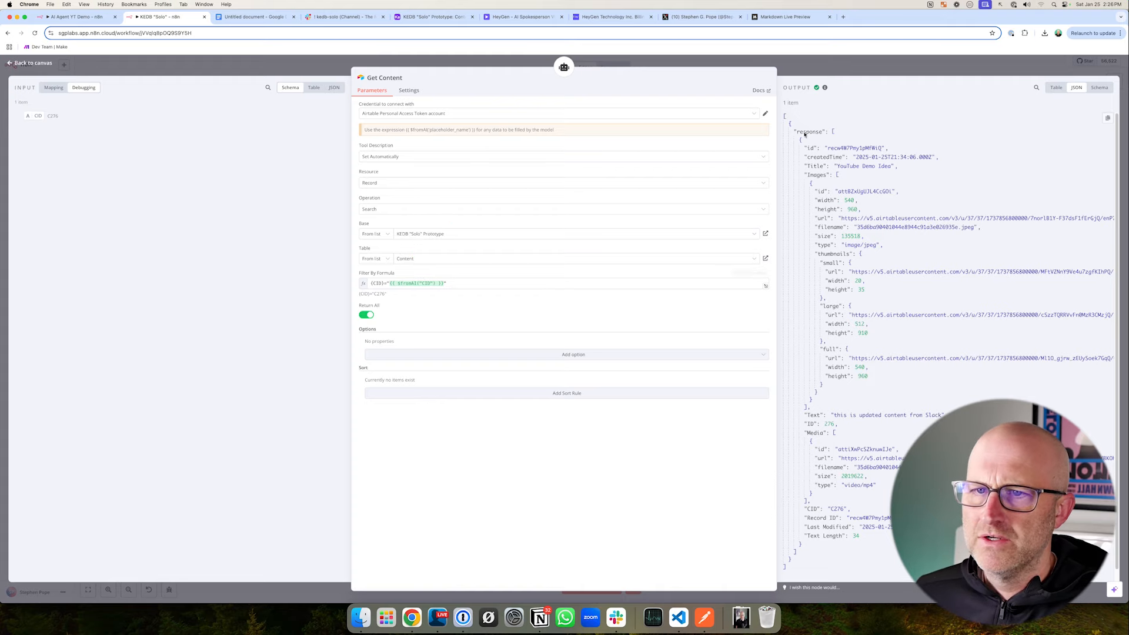
mouse_move(769, 87)
left_mouse_down()
mouse_move(1018, 458)
mouse_move(1121, 565)
left_mouse_up()
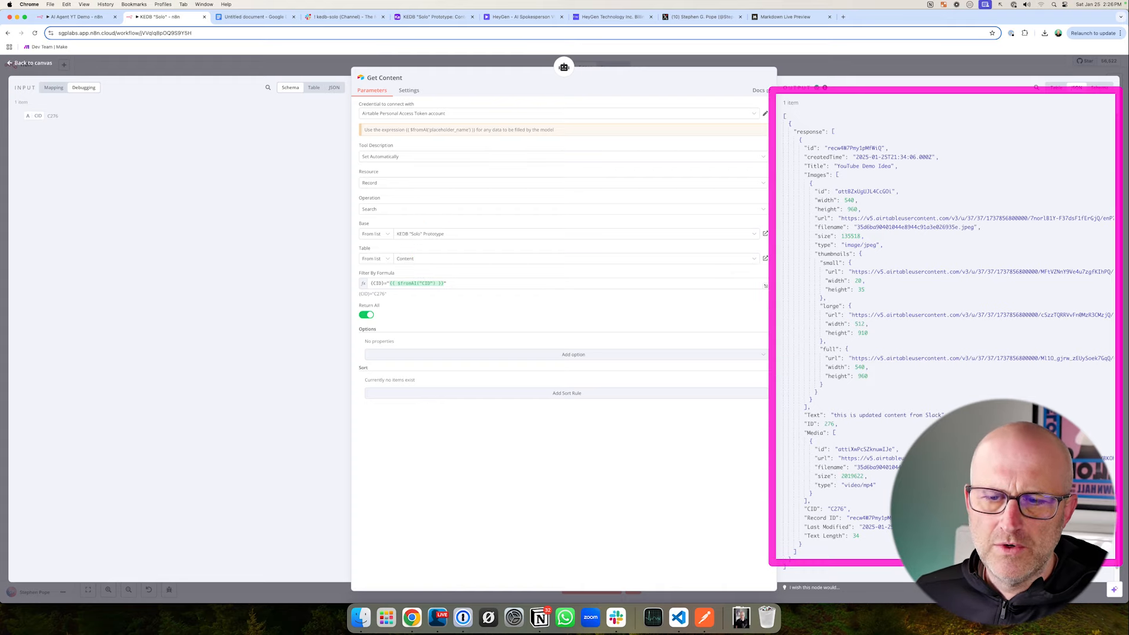
- Switch to the system prompt document in Google Docs and read the Add to Database section's heading and purpose
key("ctrl+Tab")
scroll(235, 353, "down", 2)
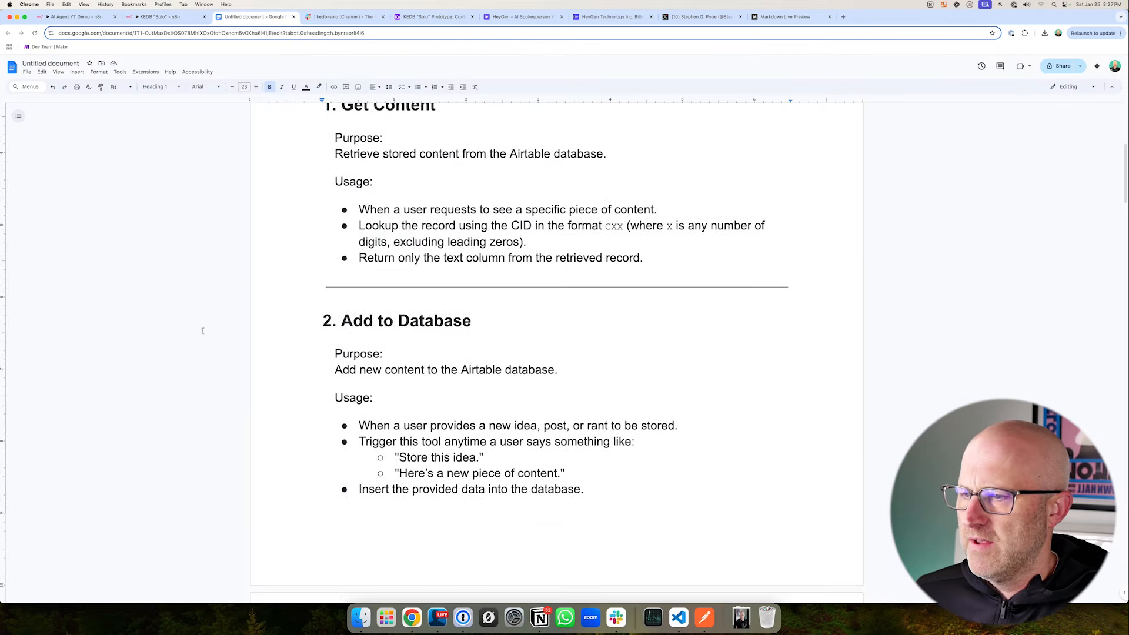
mouse_move(177, 345)
left_mouse_down()
mouse_move(296, 348)
mouse_move(307, 404)
left_mouse_up()
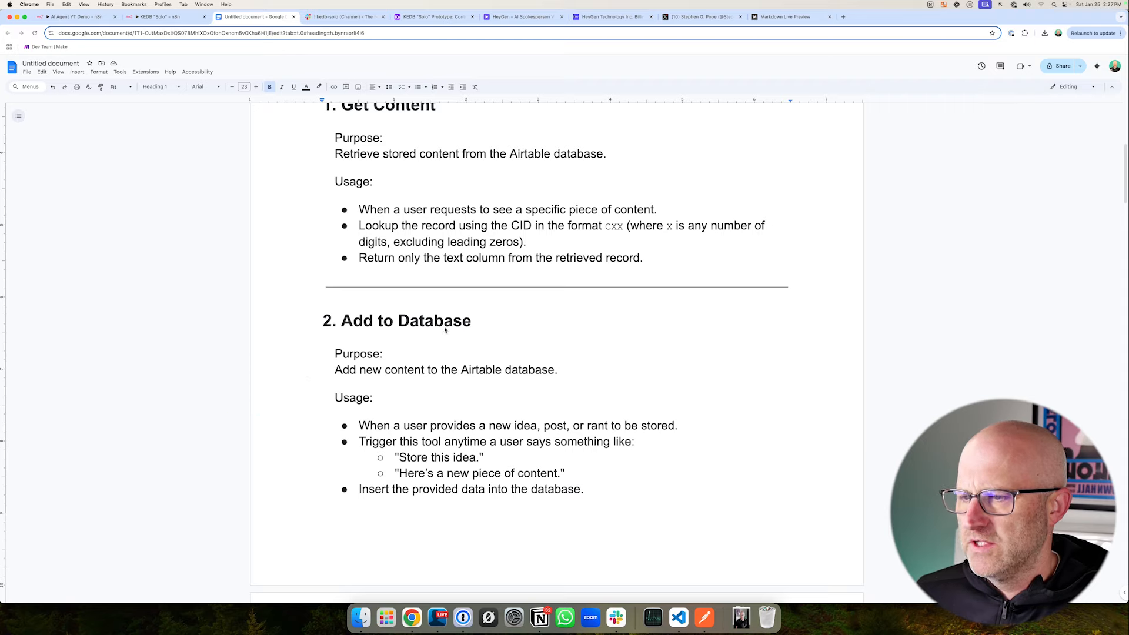
left_click_drag(375, 238, 421, 296)
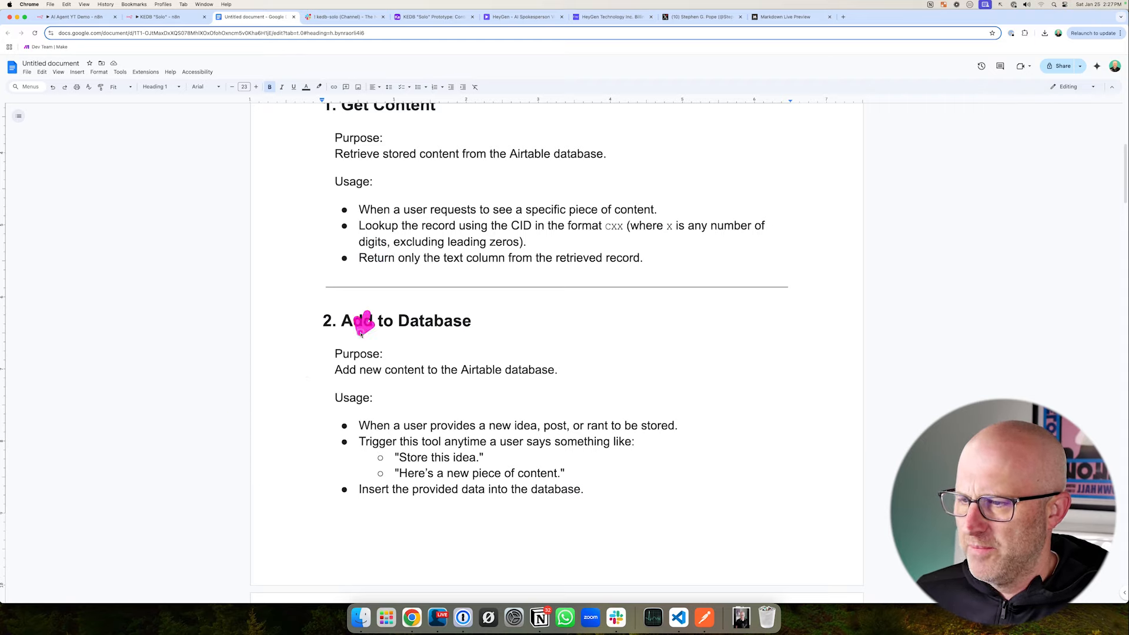
left_click_drag(361, 333, 432, 360)
left_click_drag(656, 338, 591, 371)
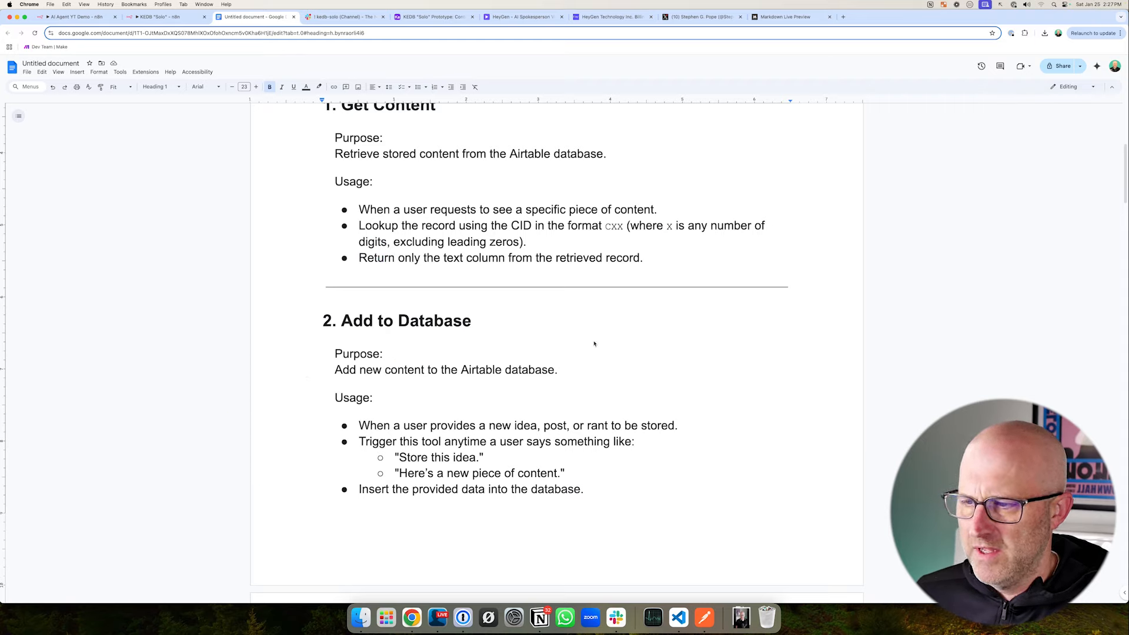
- Read the Add to Database section's usage rules, including the example phrases that trigger the tool
mouse_move(303, 378)
left_mouse_down()
mouse_move(466, 474)
mouse_move(705, 530)
left_mouse_up()
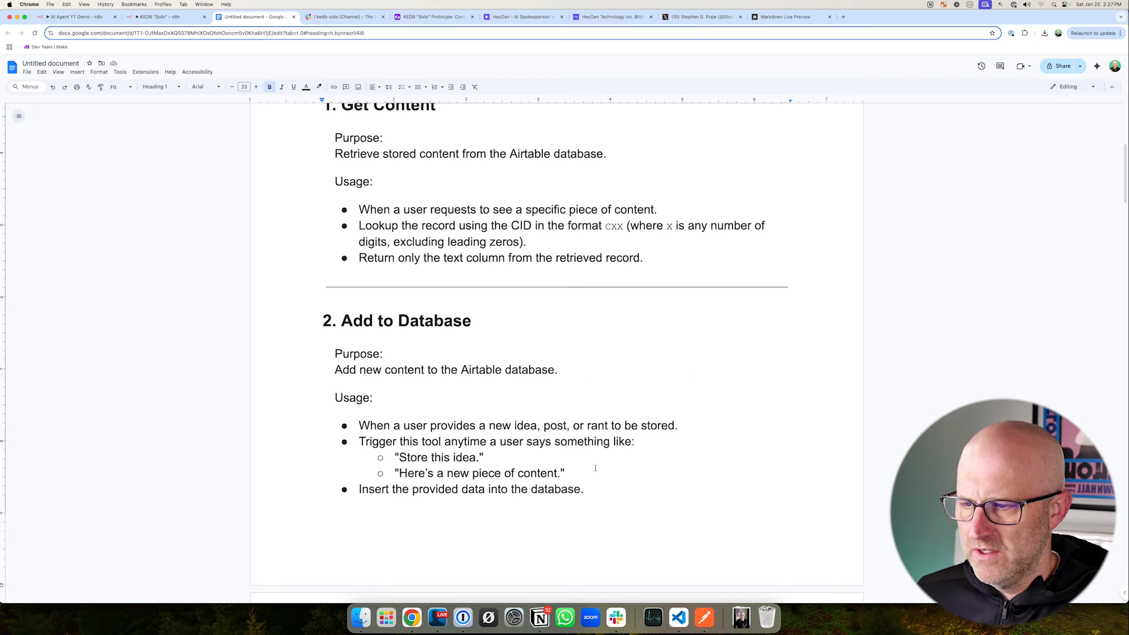
left_click_drag(412, 375, 465, 413)
left_click_drag(592, 372, 617, 399)
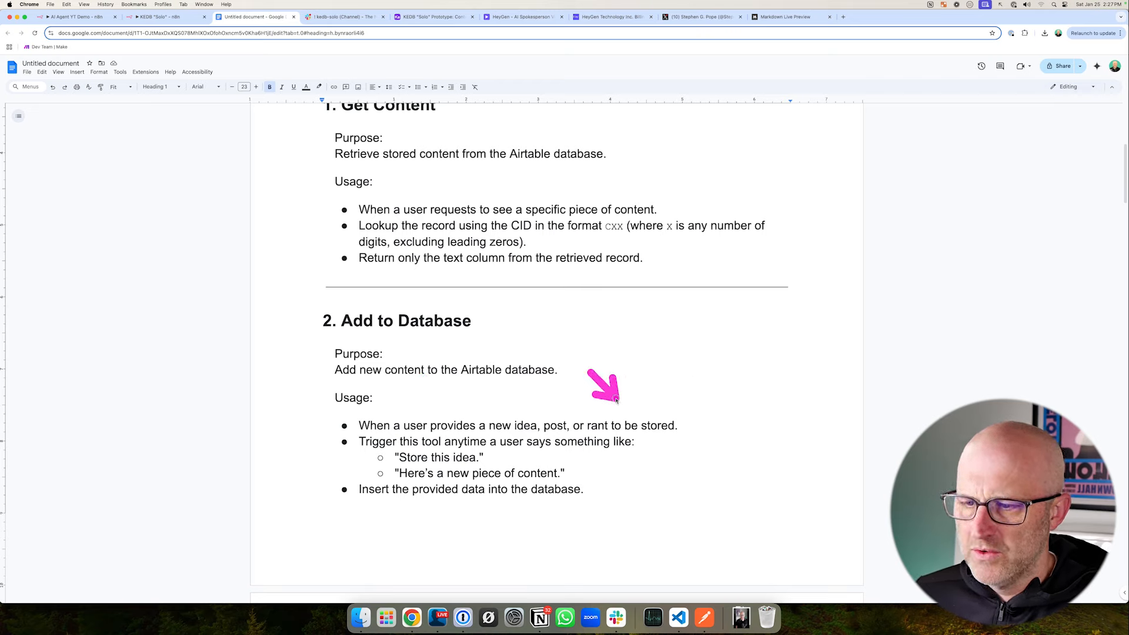
left_click_drag(288, 479, 331, 452)
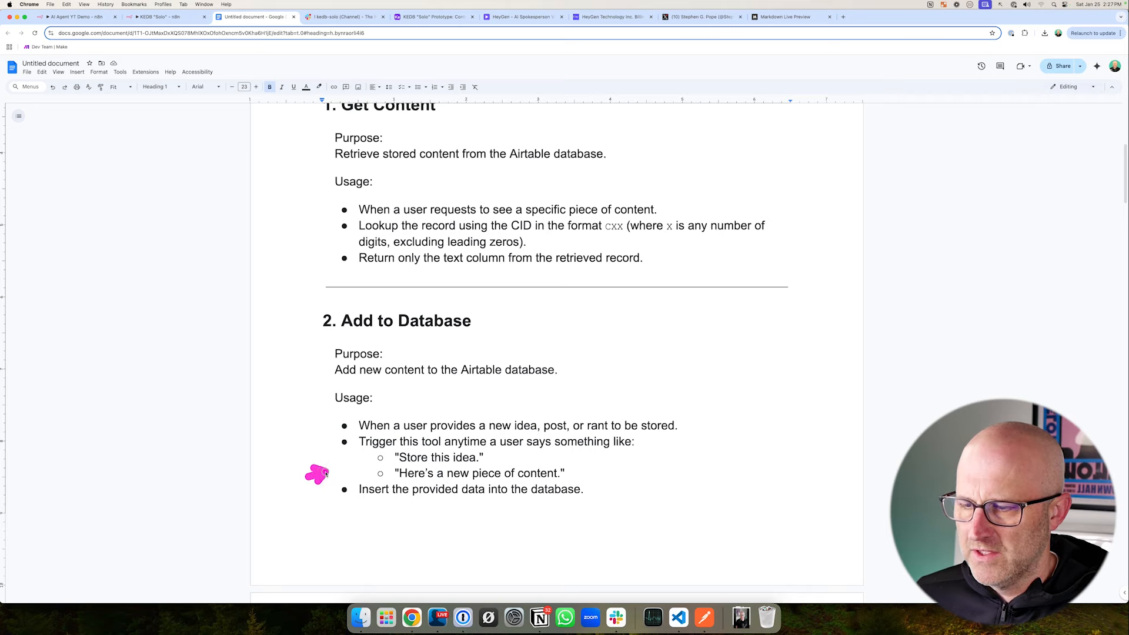
left_click_drag(655, 501, 579, 474)
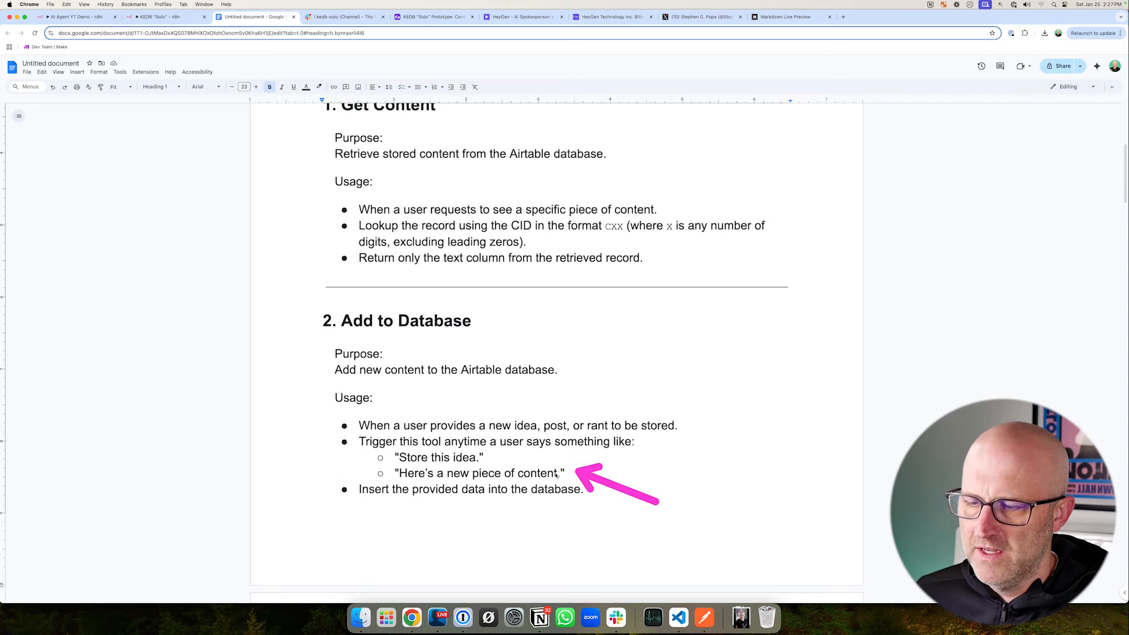
scroll(556, 476, "down", 2)
left_click_drag(357, 365, 581, 423)
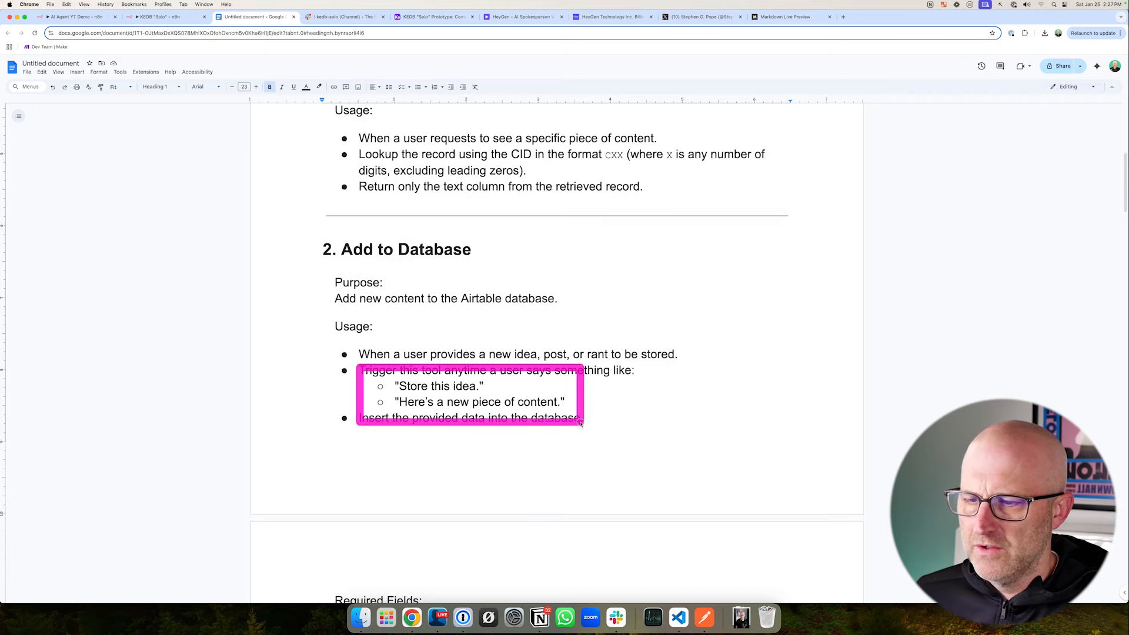
mouse_move(303, 232)
left_mouse_down()
mouse_move(554, 276)
mouse_move(695, 454)
mouse_move(704, 448)
left_mouse_up()
left_click_drag(235, 277, 306, 251)
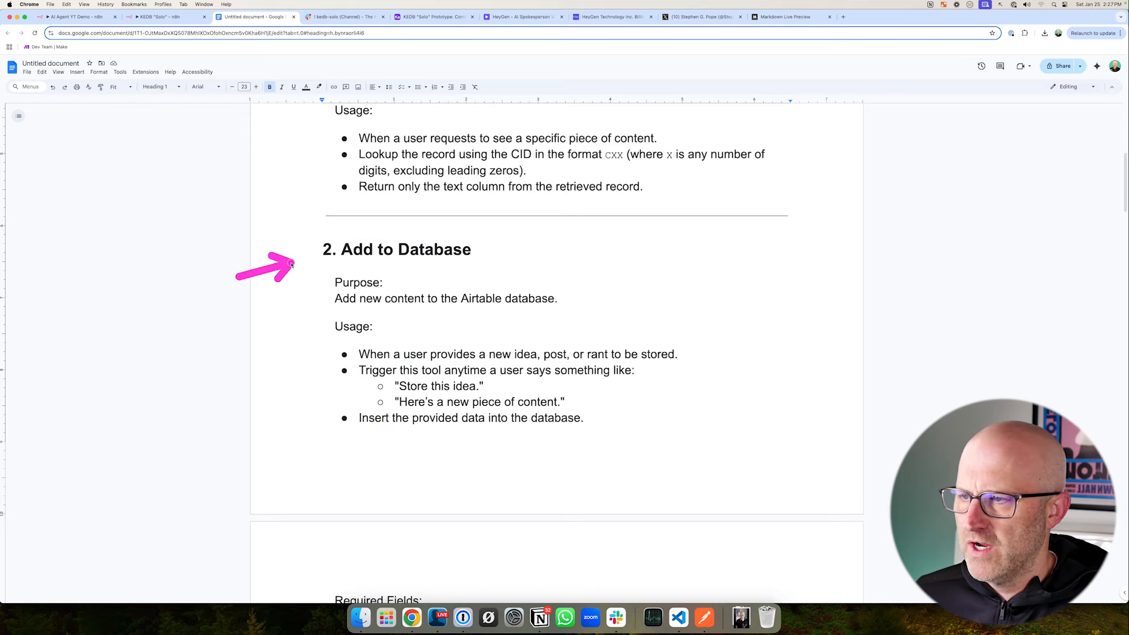
- Compare how the Get Content, Add to Database and Update Database sections are laid out in the prompt document
scroll(386, 354, "up", 5)
left_click_drag(222, 194, 312, 167)
scroll(393, 377, "down", 15)
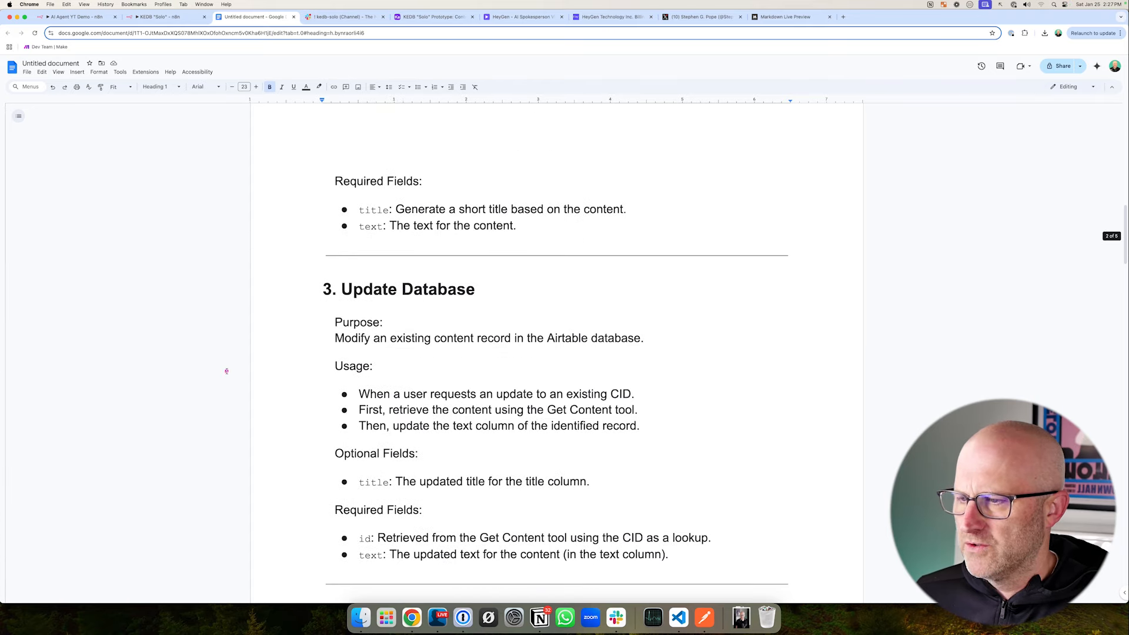
left_click_drag(210, 339, 311, 296)
scroll(311, 295, "up", 12)
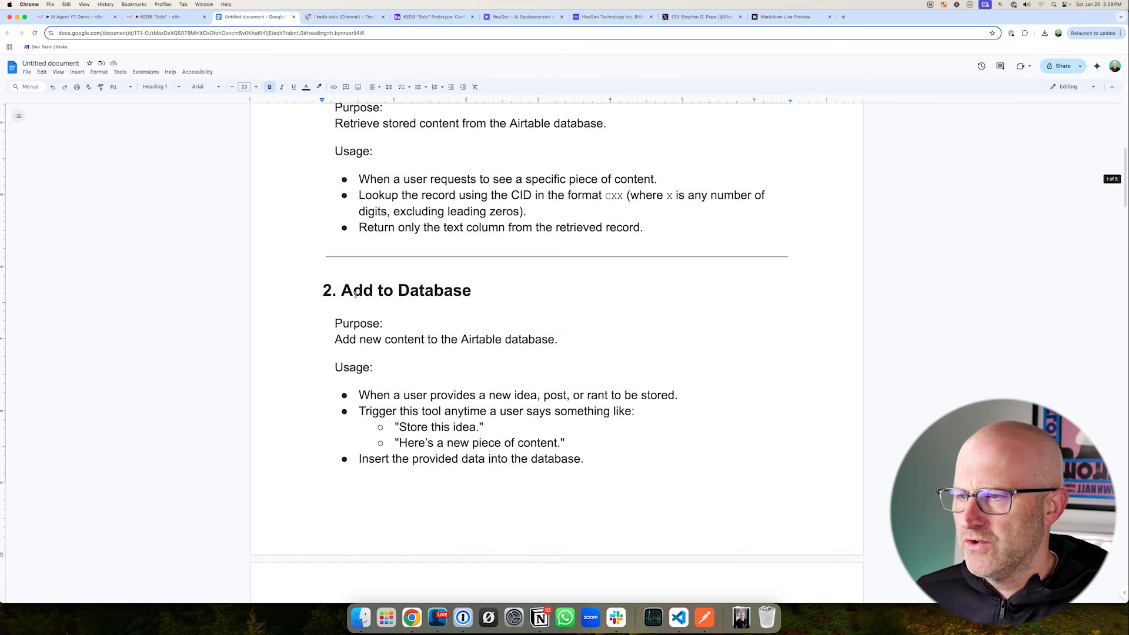
- Review the Add to Database section again, from its purpose to its "Store this idea." and "Here's a new piece of content." triggers
left_click_drag(275, 257, 729, 513)
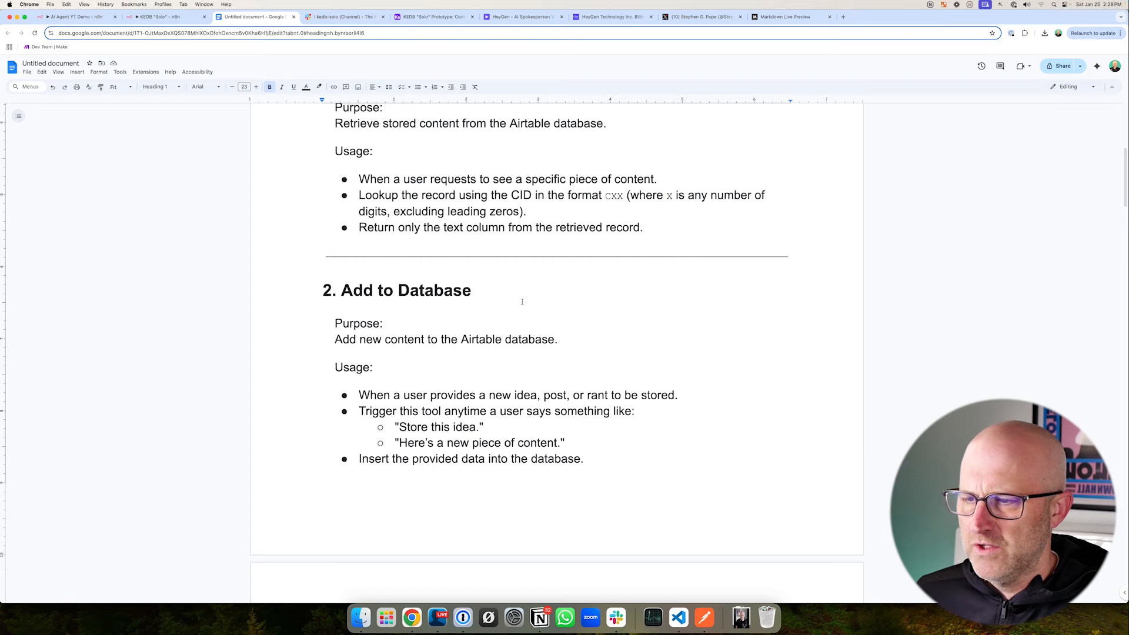
mouse_move(597, 268)
left_mouse_down()
mouse_move(501, 292)
mouse_move(560, 334)
left_mouse_up()
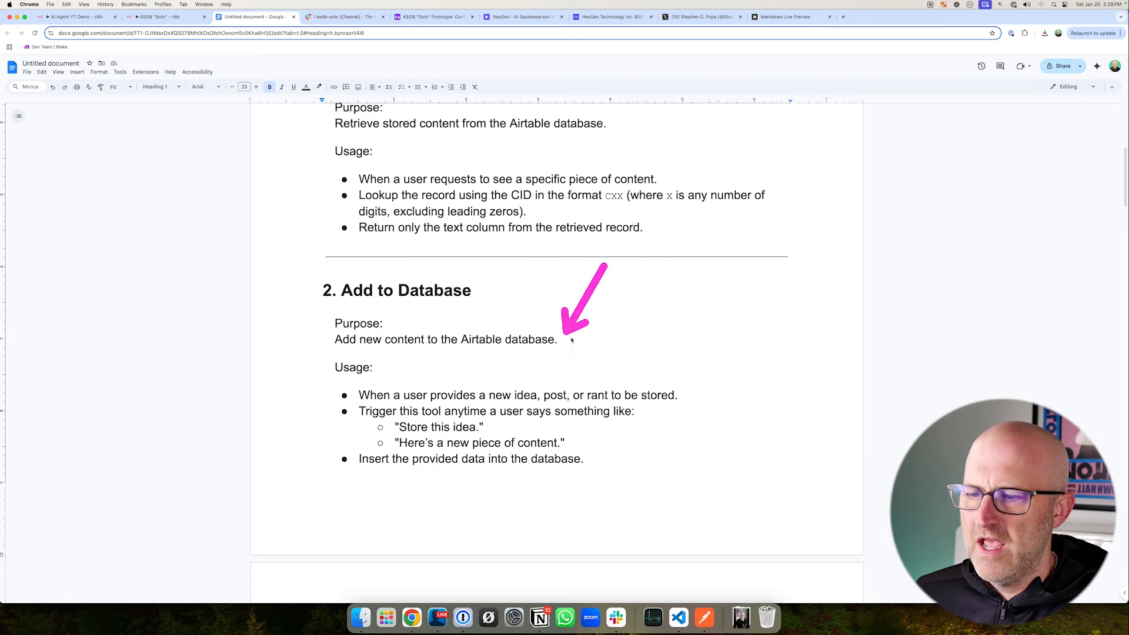
mouse_move(252, 361)
left_mouse_down()
mouse_move(301, 307)
mouse_move(494, 435)
mouse_move(703, 516)
left_mouse_up()
left_click_drag(597, 400, 506, 414)
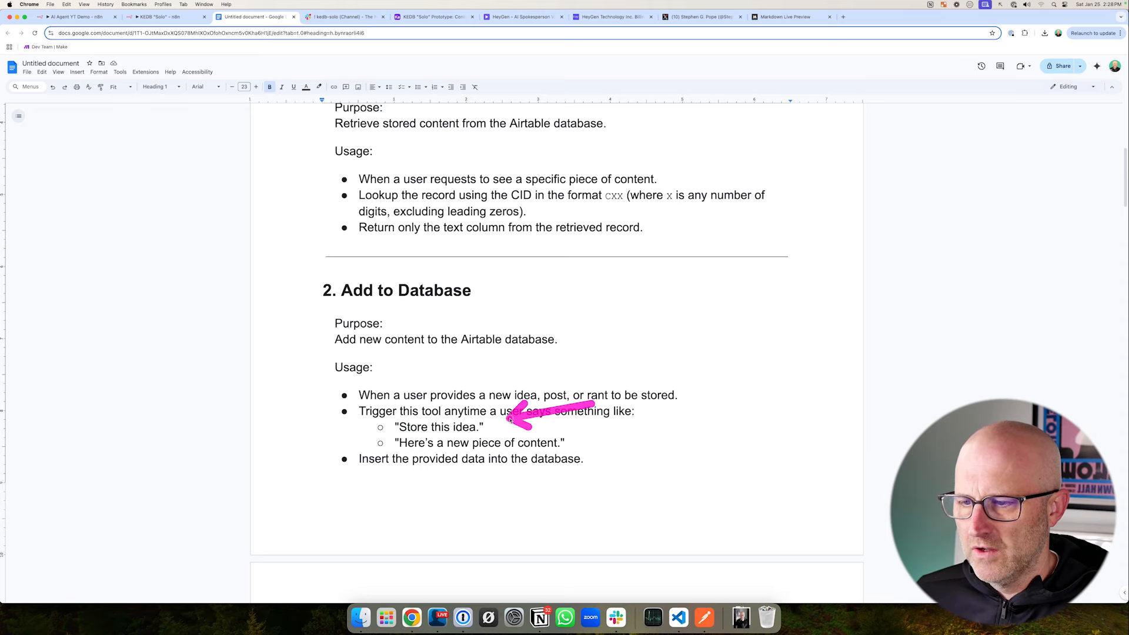
left_click_drag(579, 425, 559, 438)
- Read the Add to Database section's required fields, title and text
scroll(574, 438, "down", 6)
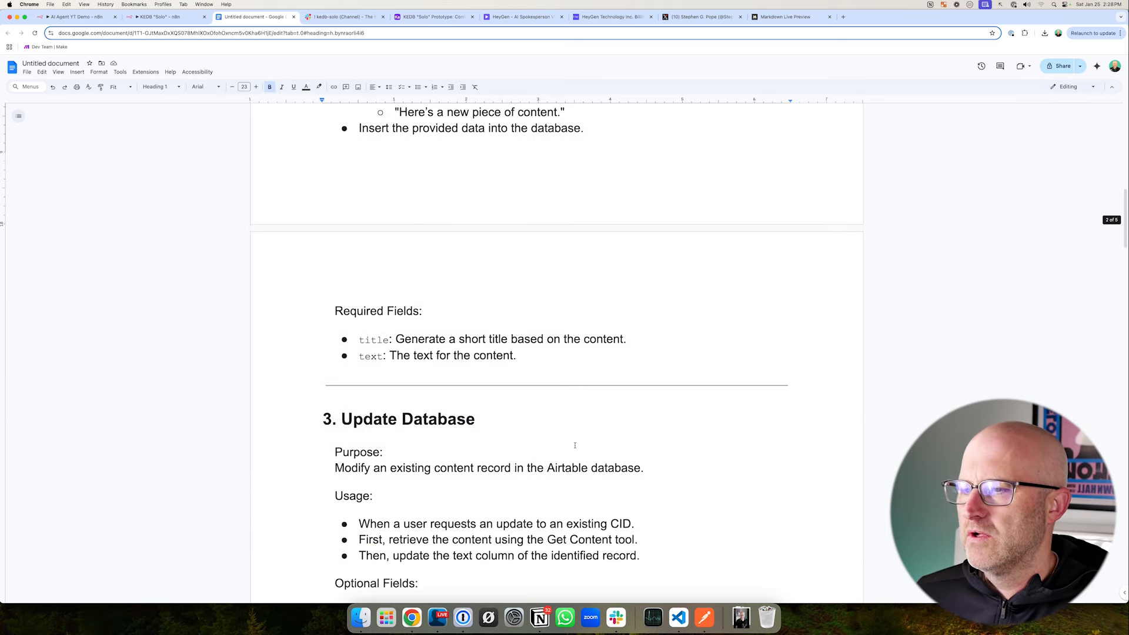
left_click_drag(332, 301, 661, 380)
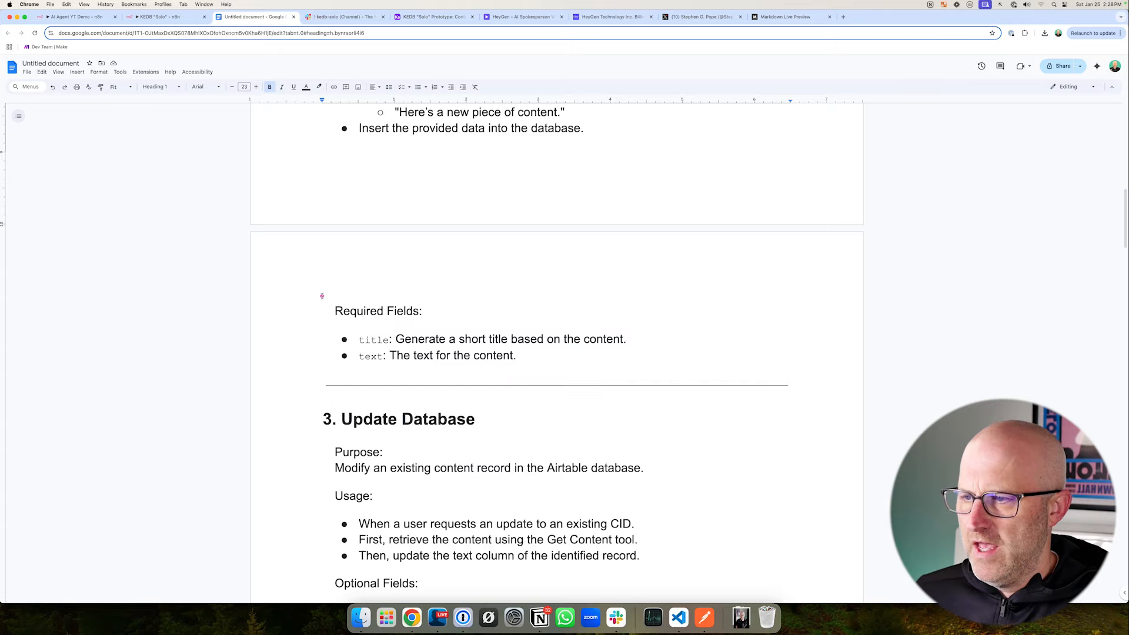
mouse_move(318, 289)
left_mouse_down()
mouse_move(467, 348)
mouse_move(672, 386)
mouse_move(637, 378)
left_mouse_up()
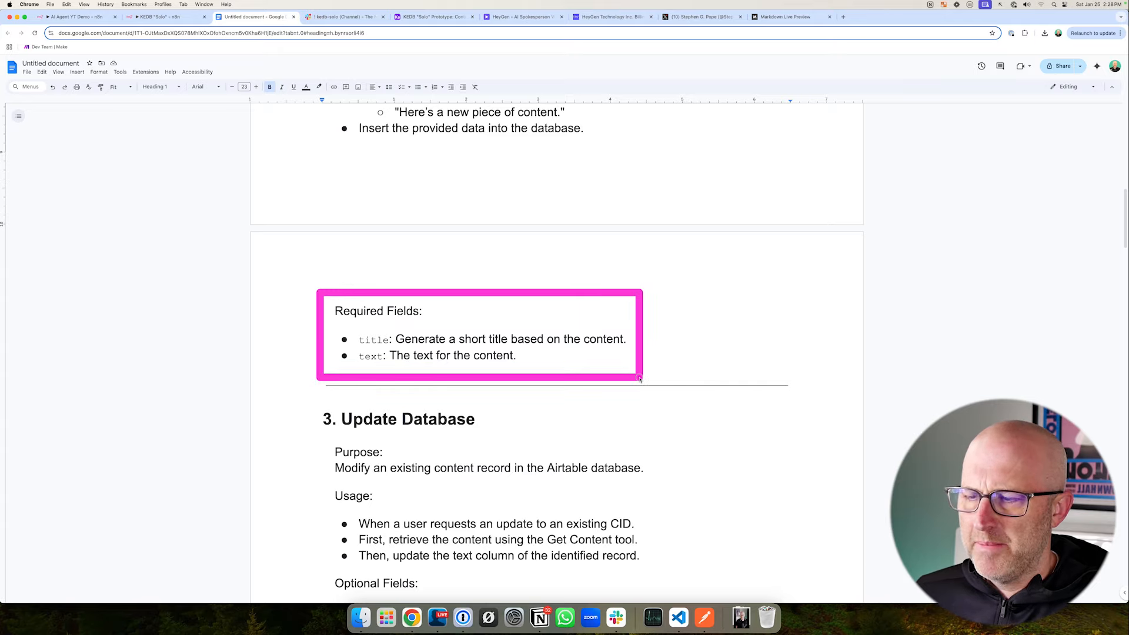
- Check the agent's tools in the KEDB "Solo" workflow in n8n, and return to the Add to Database section in Google Docs
left_click(170, 17)
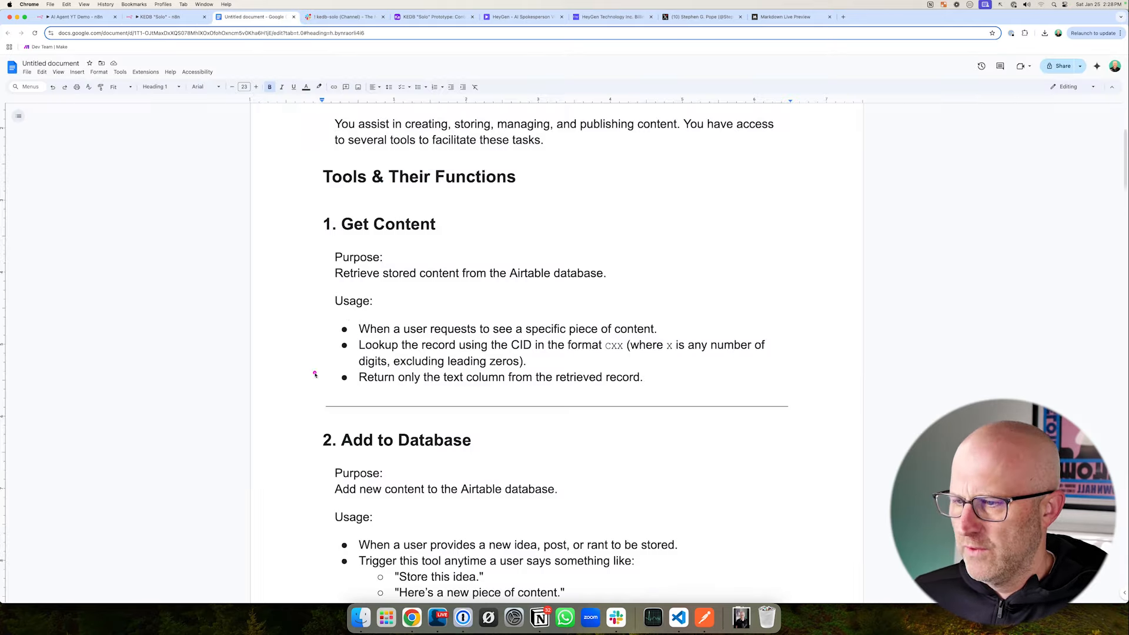
scroll(316, 372, "down", 3)
left_click_drag(209, 390, 255, 390)
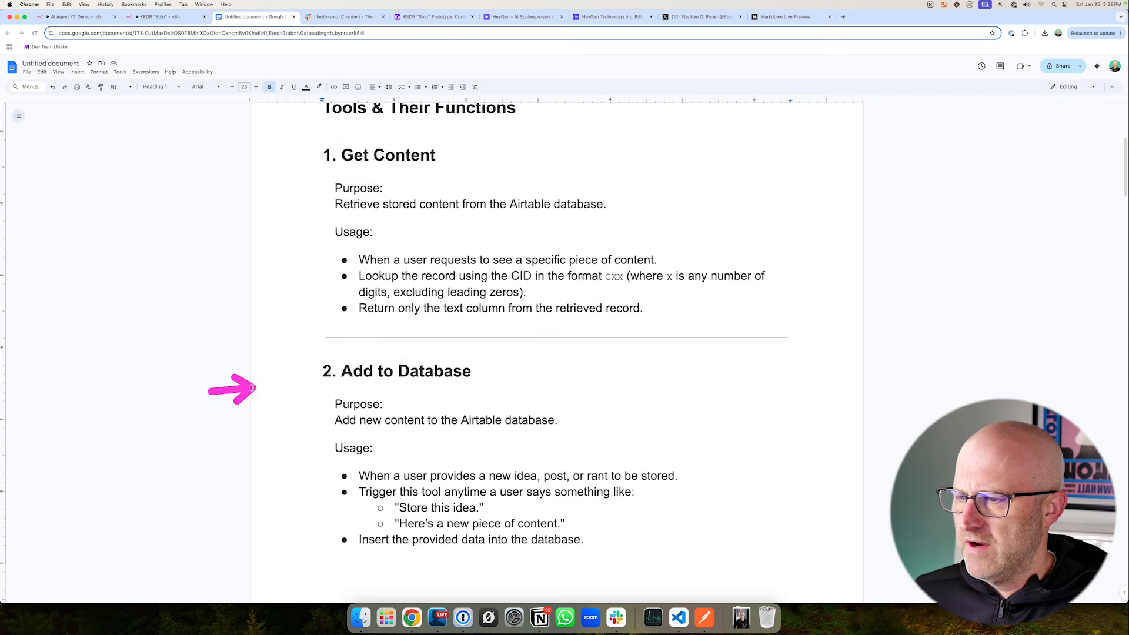
- Review the Add to Database section's usage rules and its required title and text fields in the prompt document
scroll(378, 401, "down", 5)
mouse_move(310, 453)
left_mouse_down()
mouse_move(411, 496)
mouse_move(672, 540)
left_mouse_up()
left_click_drag(366, 434, 368, 517)
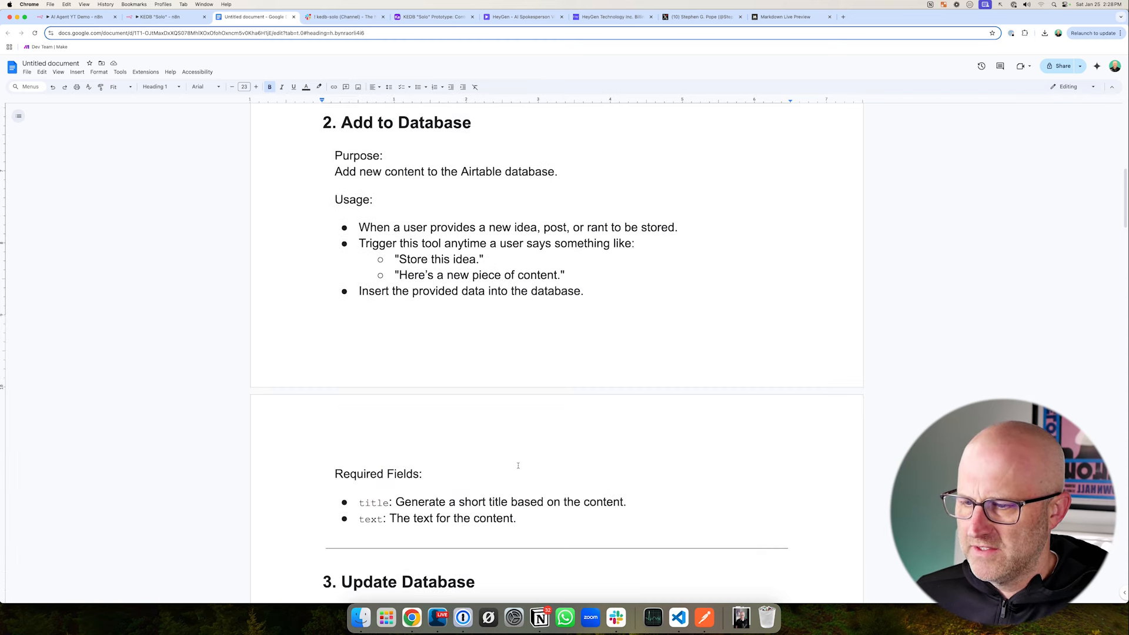
mouse_move(482, 438)
left_mouse_down()
mouse_move(435, 474)
mouse_move(567, 486)
left_mouse_up()
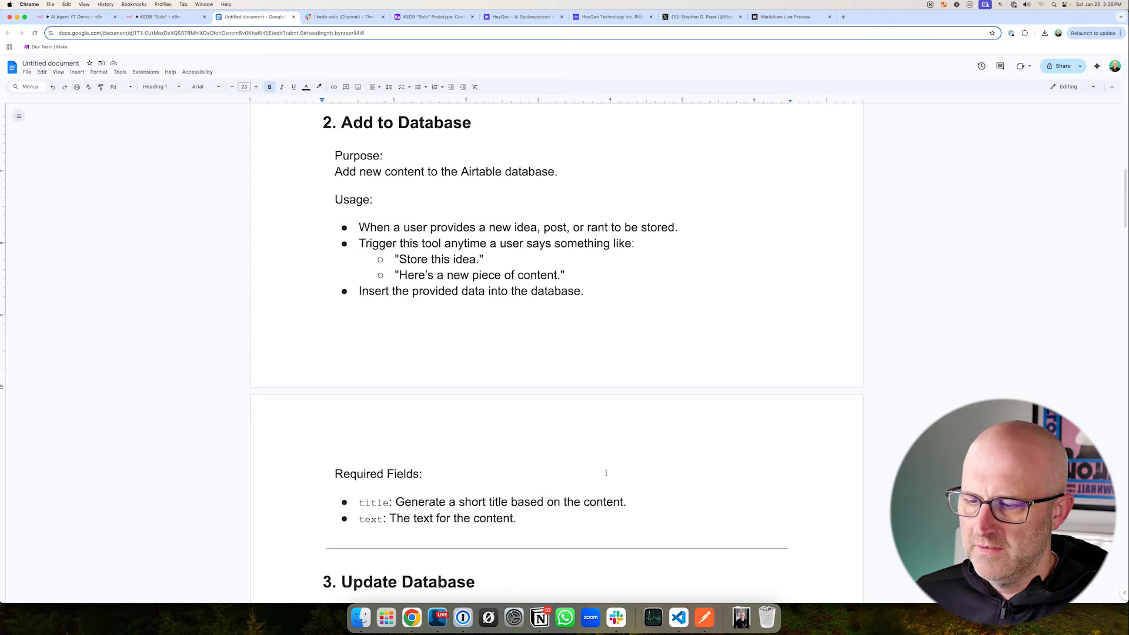
left_click_drag(621, 544, 519, 518)
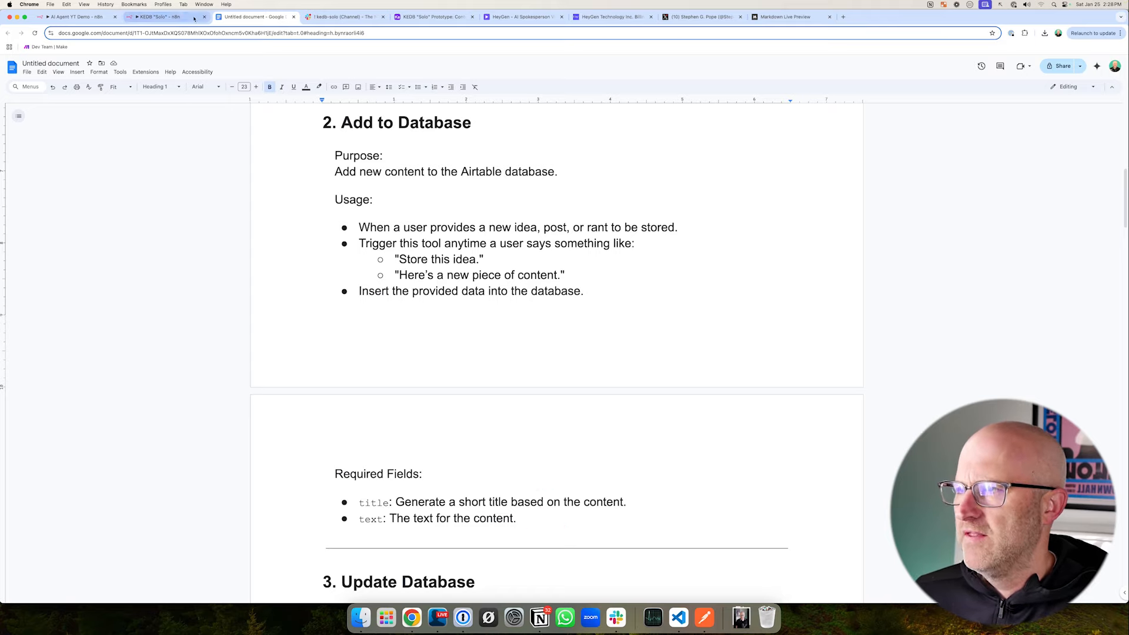
- Start a test run of the KEDB "Solo" workflow in n8n and post add content idea "another demo" in Slack's kedb-solo channel
left_click(180, 18)
left_click(343, 16)
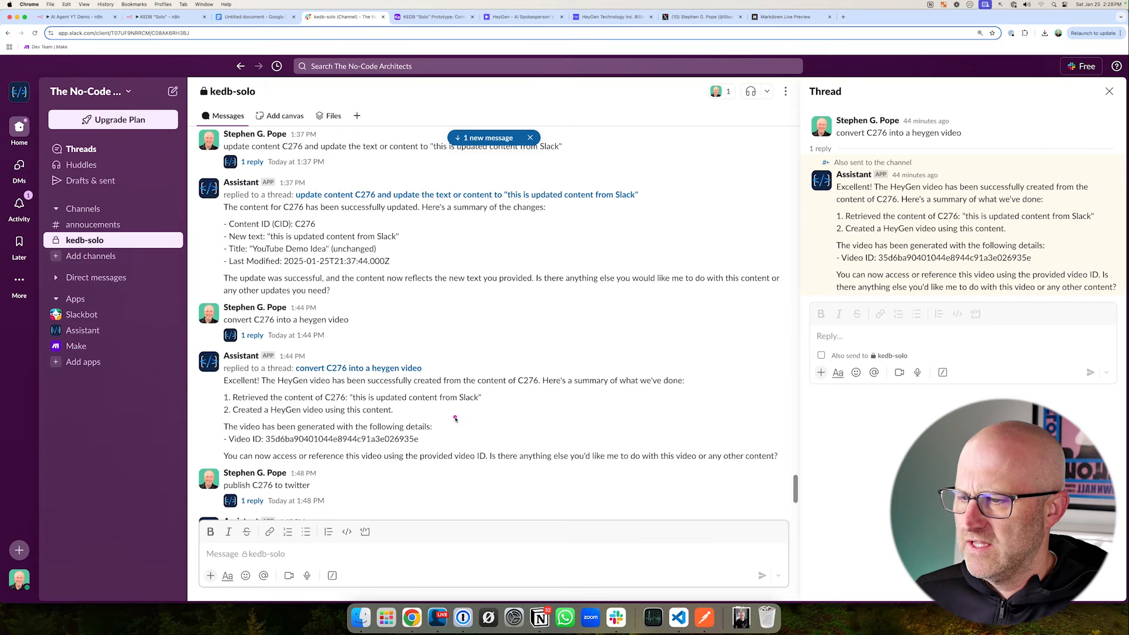
scroll(367, 492, "down", 10)
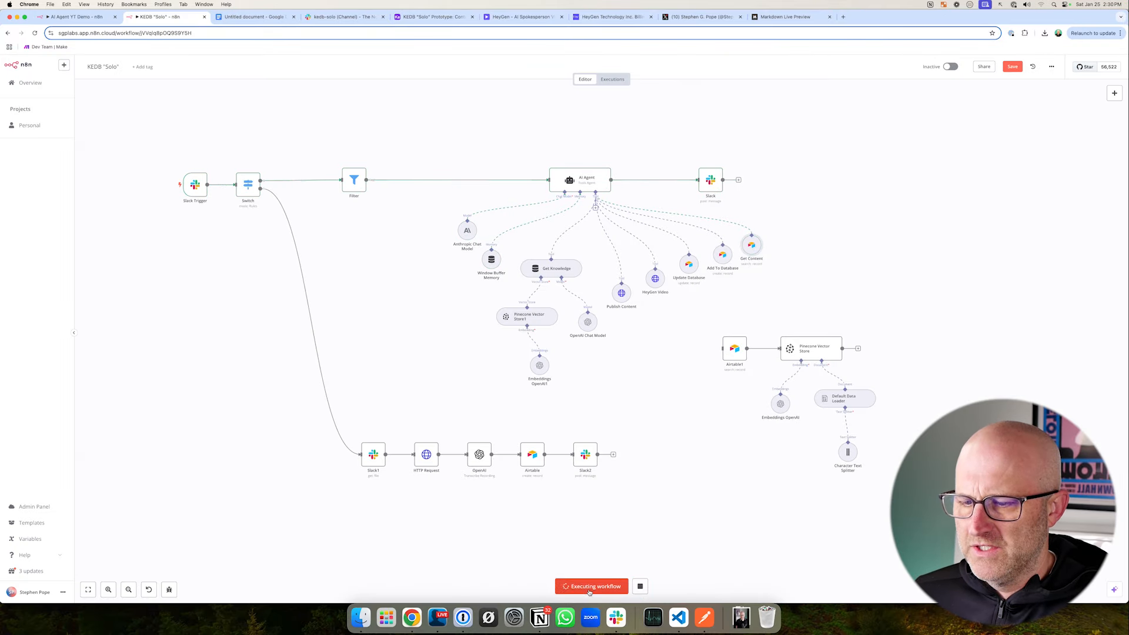
left_click(344, 16)
left_click(227, 553)
type("add content idea")
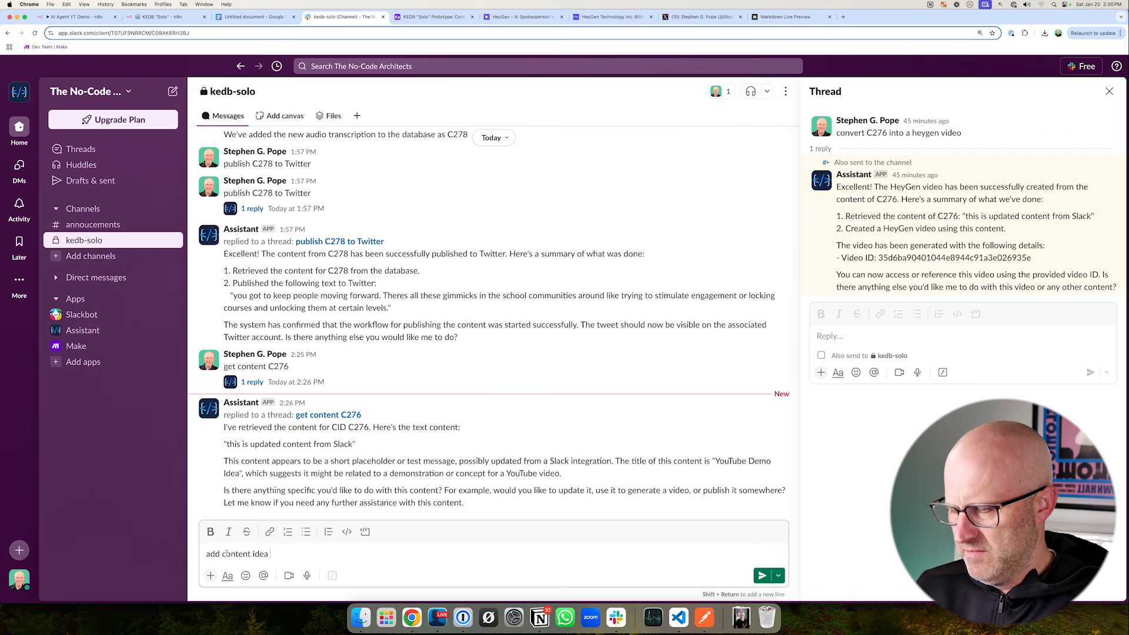
type(" \"another demo\"")
key("Return")
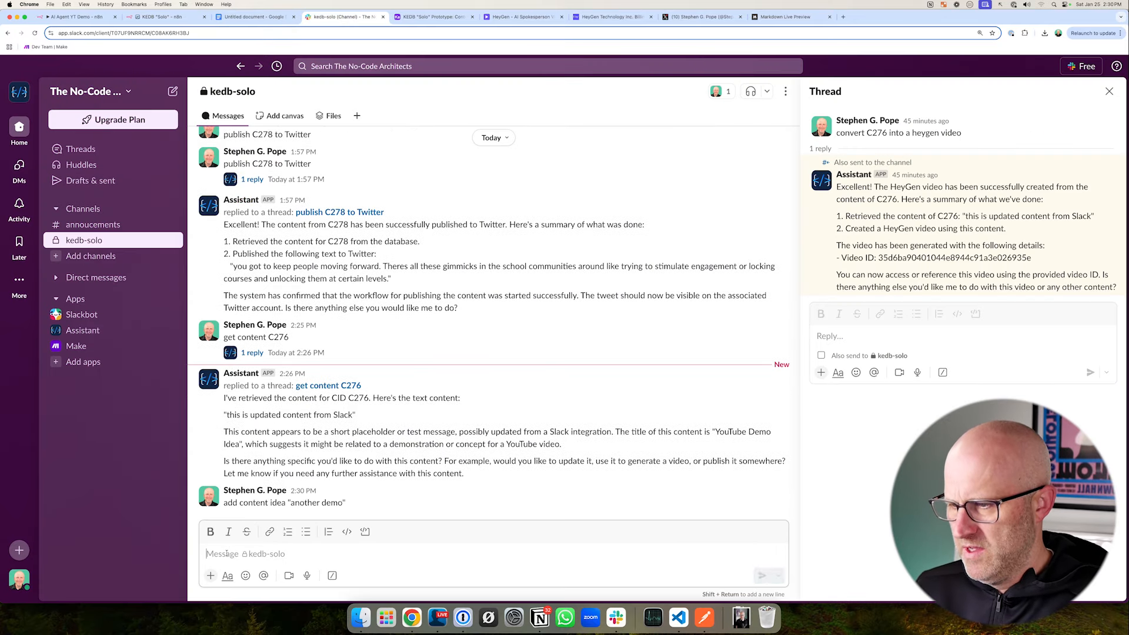
- Inspect the Add To Database tool's execution data in n8n and check the Content table in Airtable for the new record
left_click(150, 18)
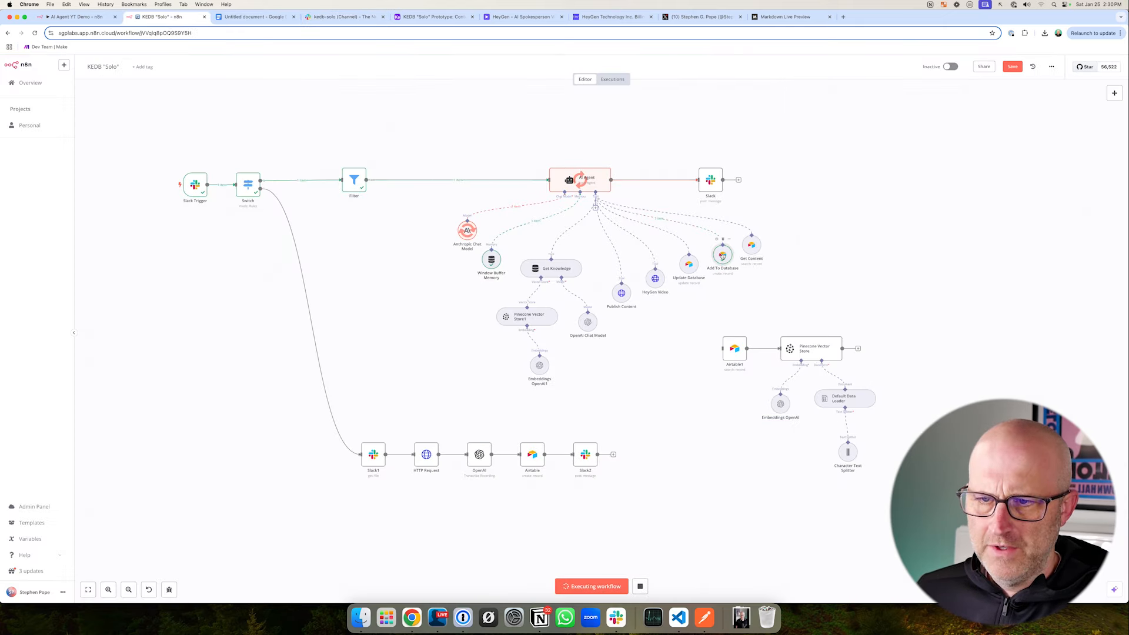
double_click(722, 255)
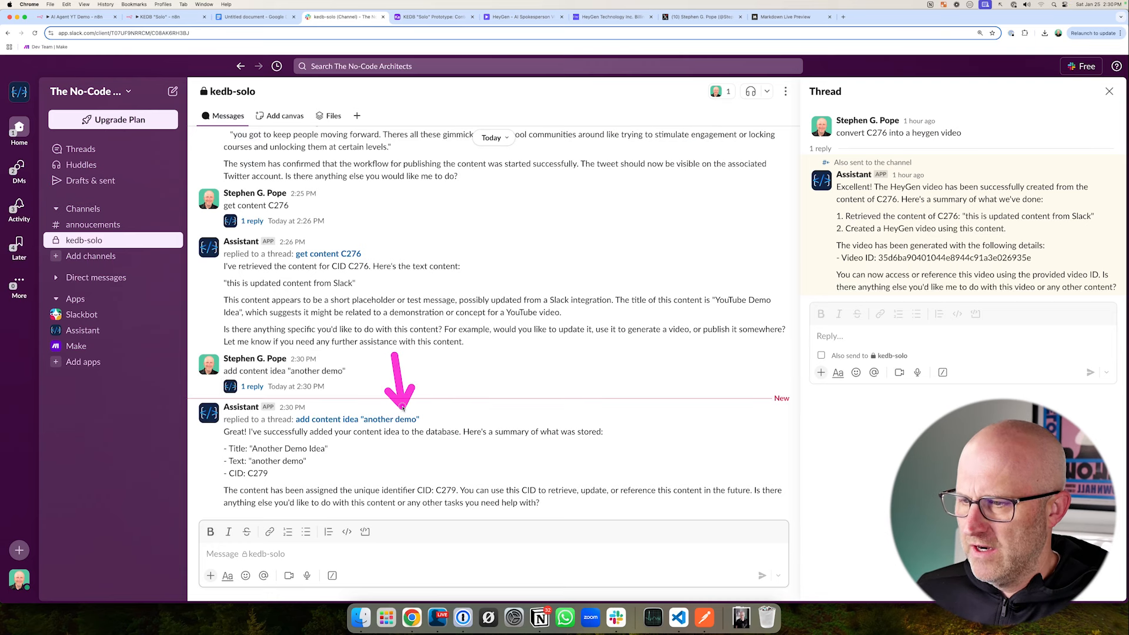
left_click(423, 18)
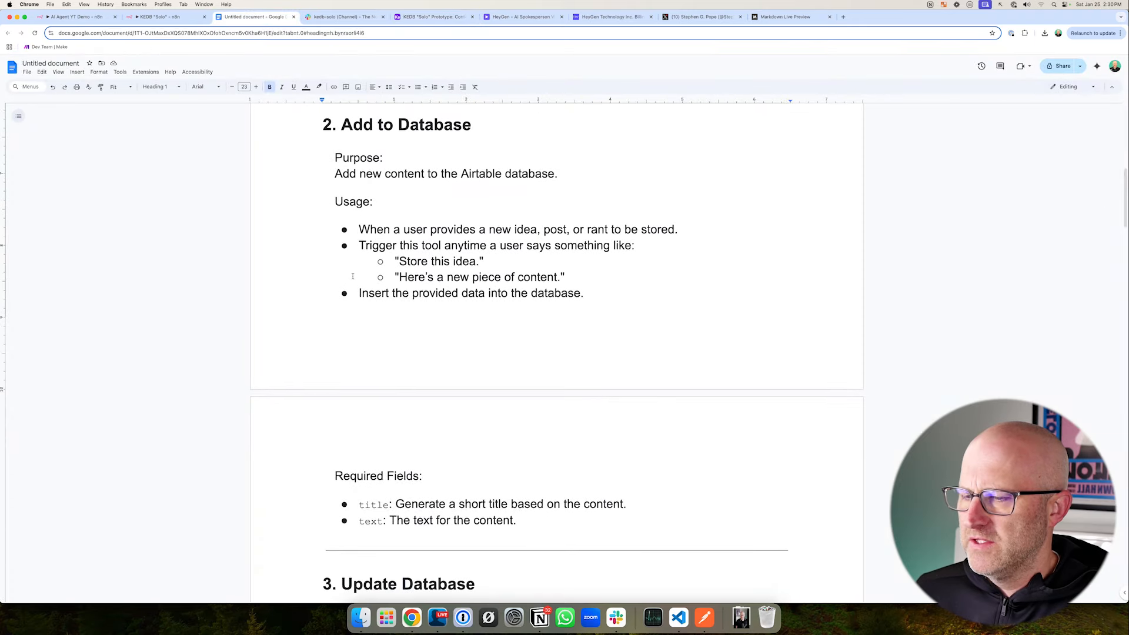
scroll(386, 287, "down", 1)
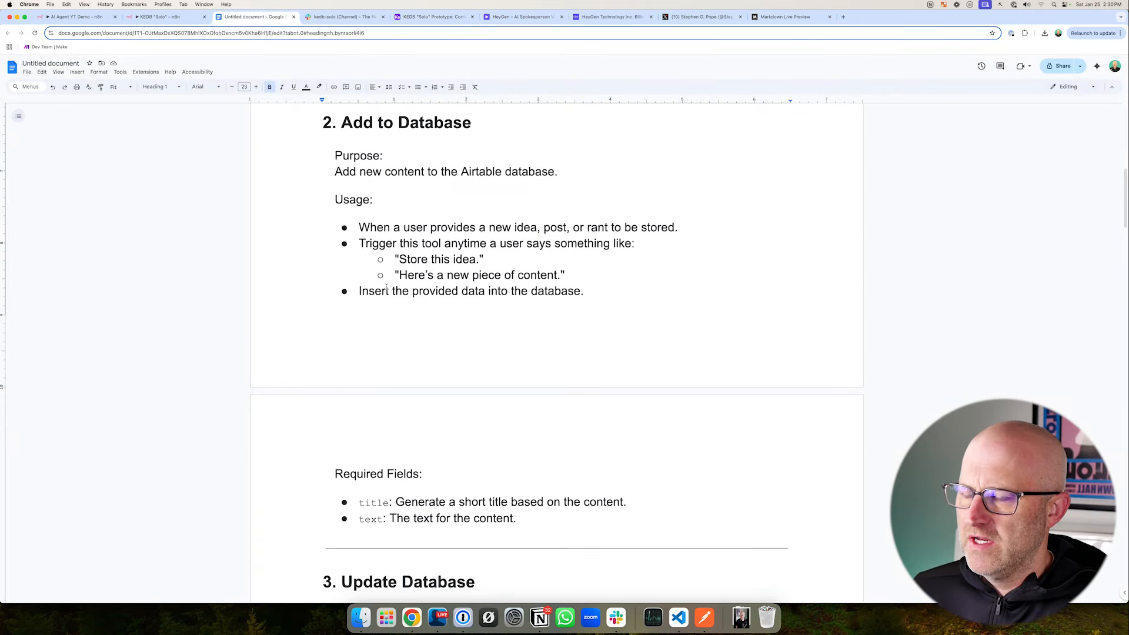
- Reread the Add to Database section in Google Docs, from its purpose and triggers to its required fields
scroll(412, 309, "up", 2)
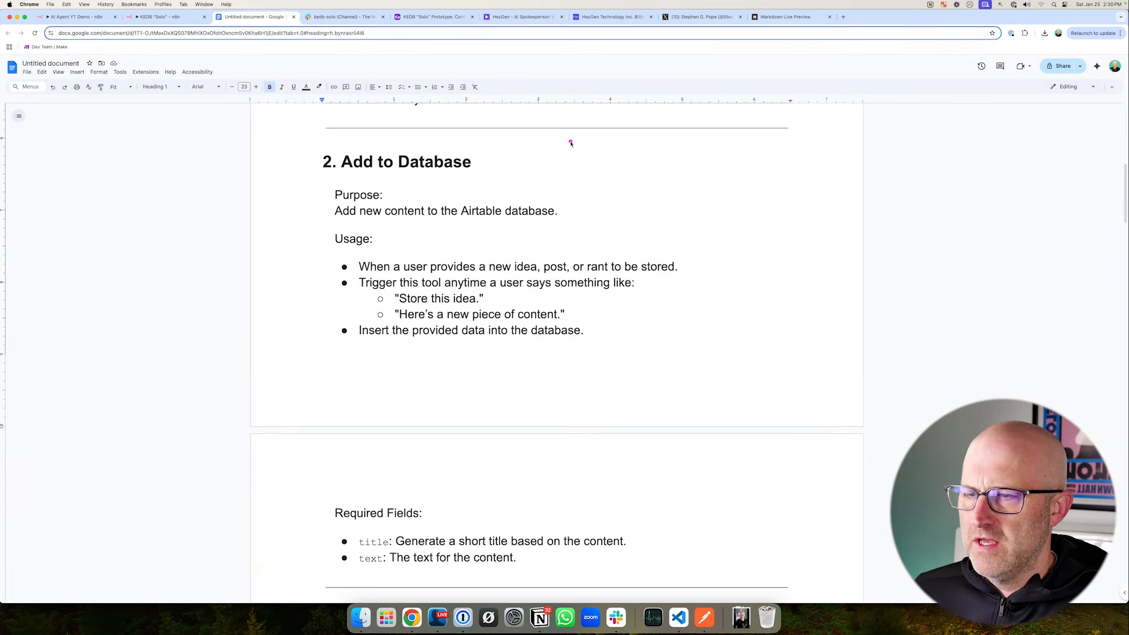
left_click_drag(582, 140, 486, 166)
mouse_move(280, 141)
left_mouse_down()
mouse_move(594, 538)
mouse_move(703, 588)
left_mouse_up()
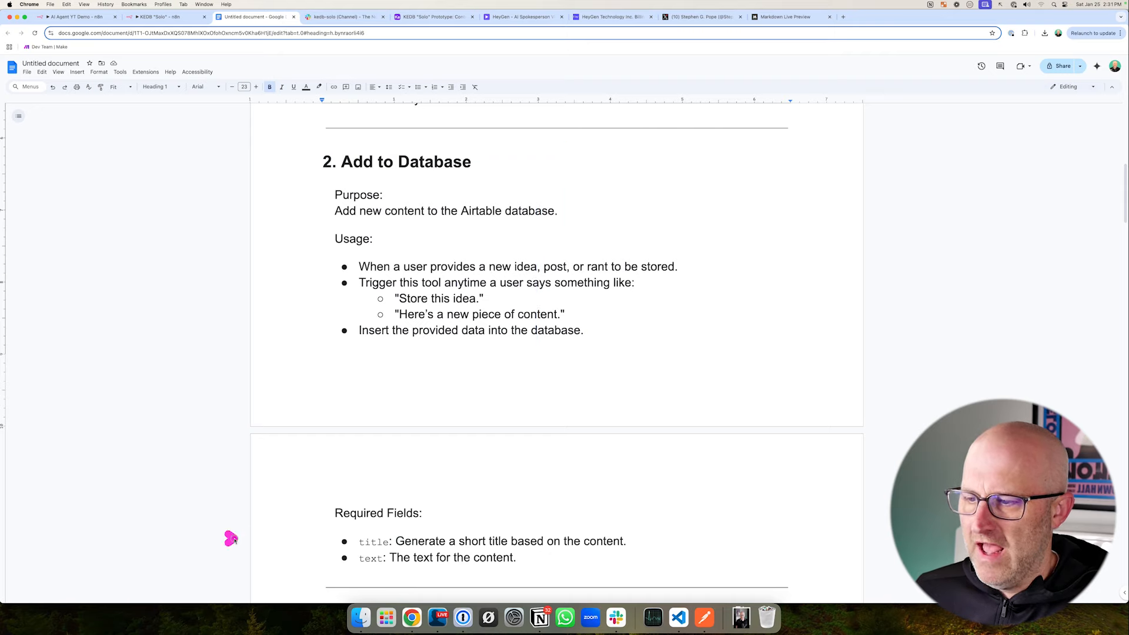
mouse_move(234, 540)
left_mouse_down()
mouse_move(324, 545)
mouse_move(318, 354)
left_mouse_up()
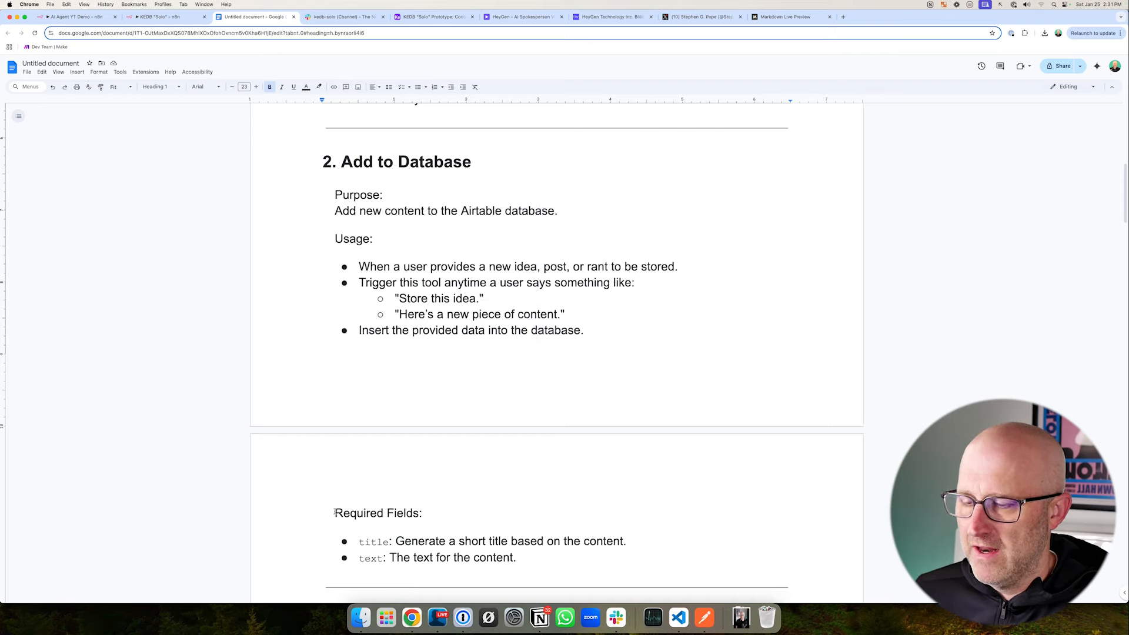
mouse_move(306, 483)
left_mouse_down()
mouse_move(507, 577)
mouse_move(668, 587)
left_mouse_up()
- Return to the KEDB "Solo" workflow in n8n, close the Add To Database settings, and review the AI Agent with its connected tools
left_click(162, 18)
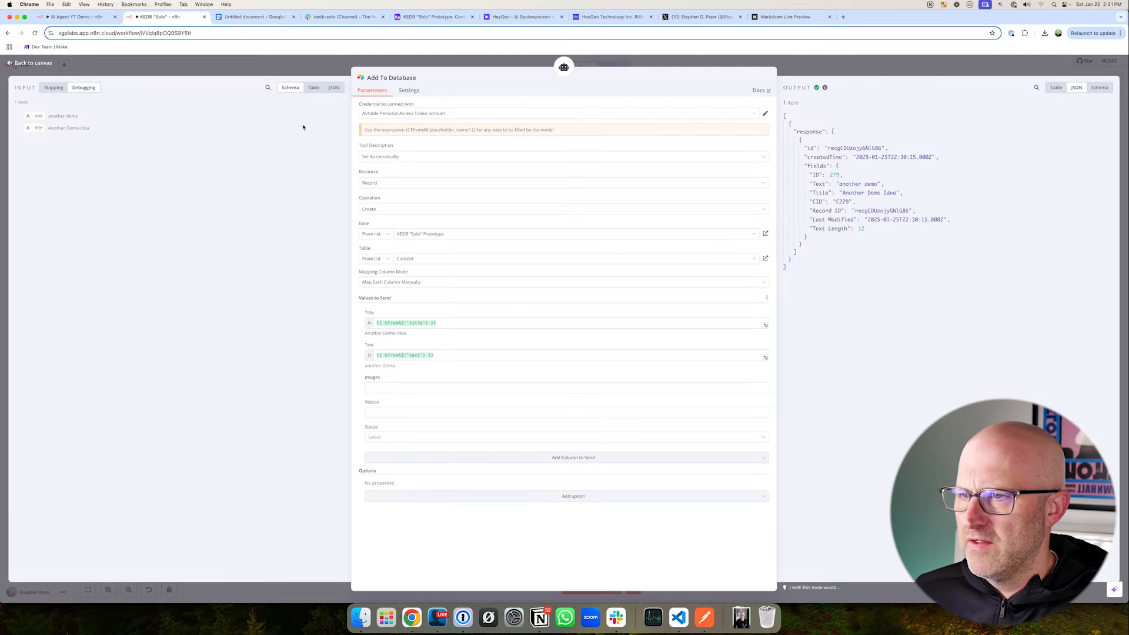
left_click(302, 78)
left_click_drag(519, 156, 646, 222)
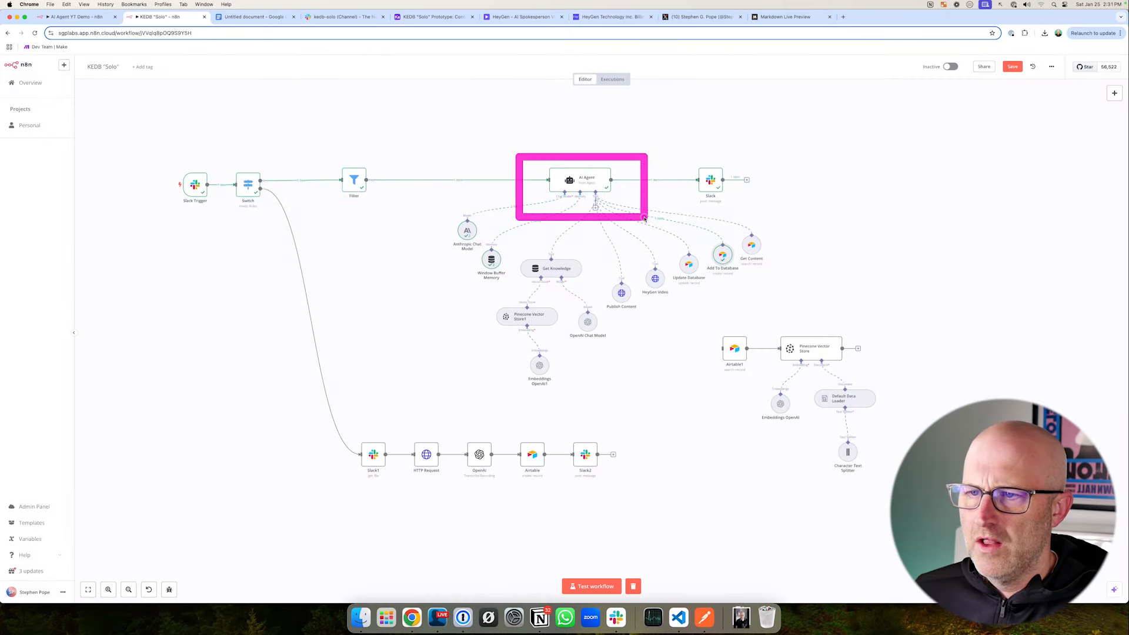
left_click_drag(430, 141, 807, 420)
left_click_drag(816, 288, 772, 260)
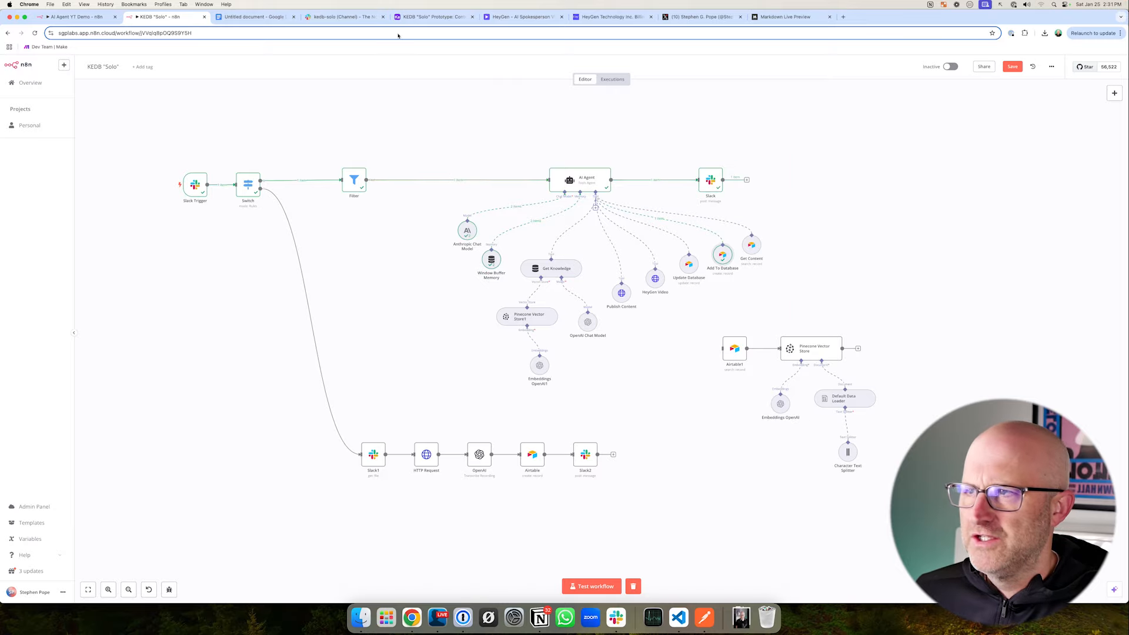
- Switch to the prompt document and look over how the instructions around the Add to Database section describe each tool
left_click(254, 16)
mouse_move(202, 197)
left_mouse_down()
mouse_move(269, 176)
mouse_move(302, 239)
mouse_move(307, 316)
left_mouse_up()
scroll(329, 303, "down", 3)
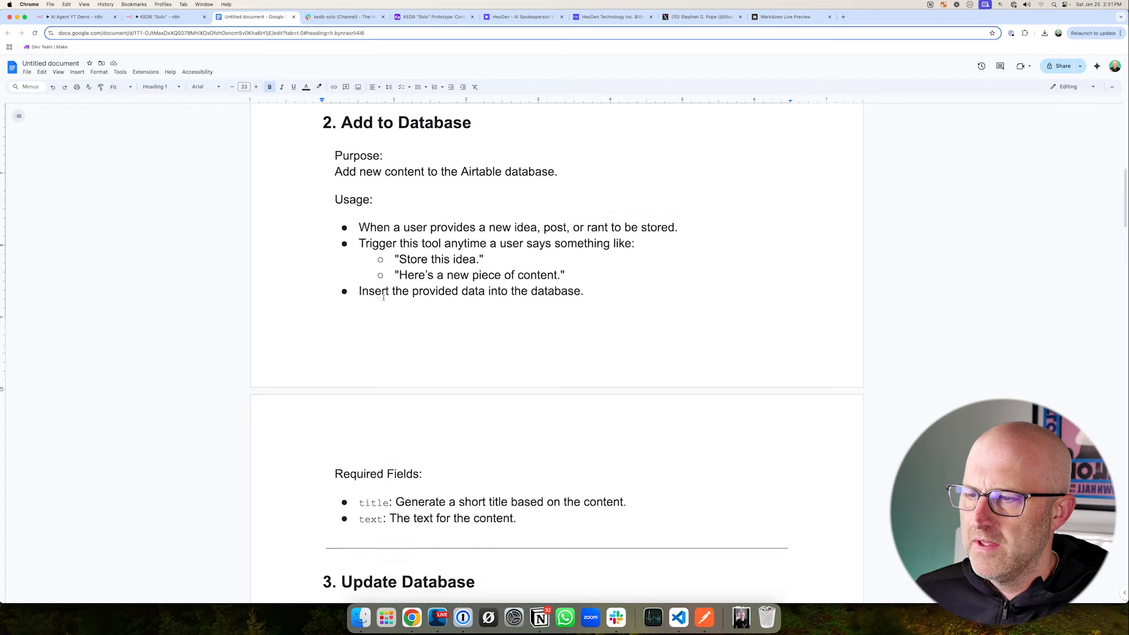
scroll(377, 300, "up", 1)
scroll(380, 301, "up", 2)
mouse_move(213, 220)
left_mouse_down()
mouse_move(262, 197)
mouse_move(330, 328)
left_mouse_up()
scroll(330, 328, "down", 5)
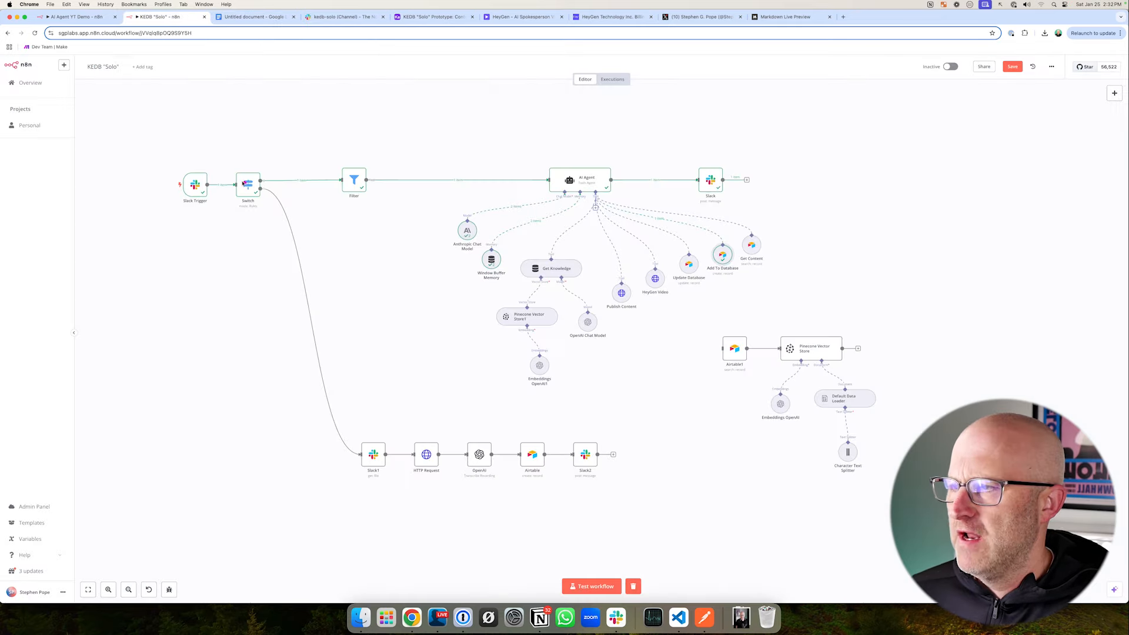
left_click_drag(150, 134, 939, 530)
- Look over the Content table's records in the KEDB "Solo" Prototype base in Airtable
left_click_drag(641, 355, 496, 353)
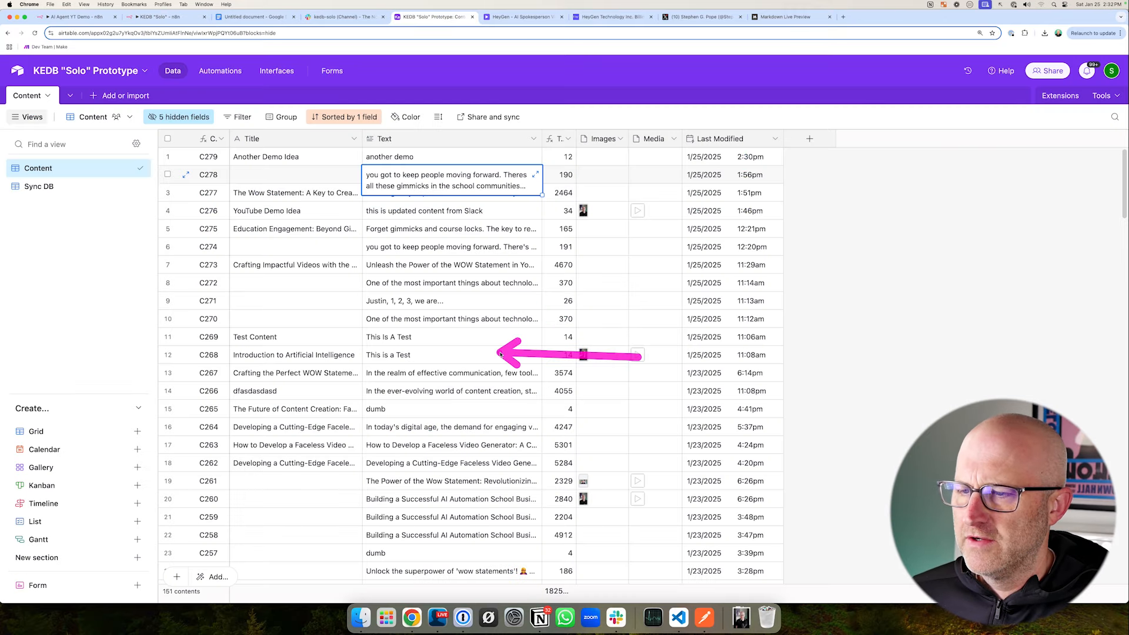
left_click_drag(11, 56, 170, 101)
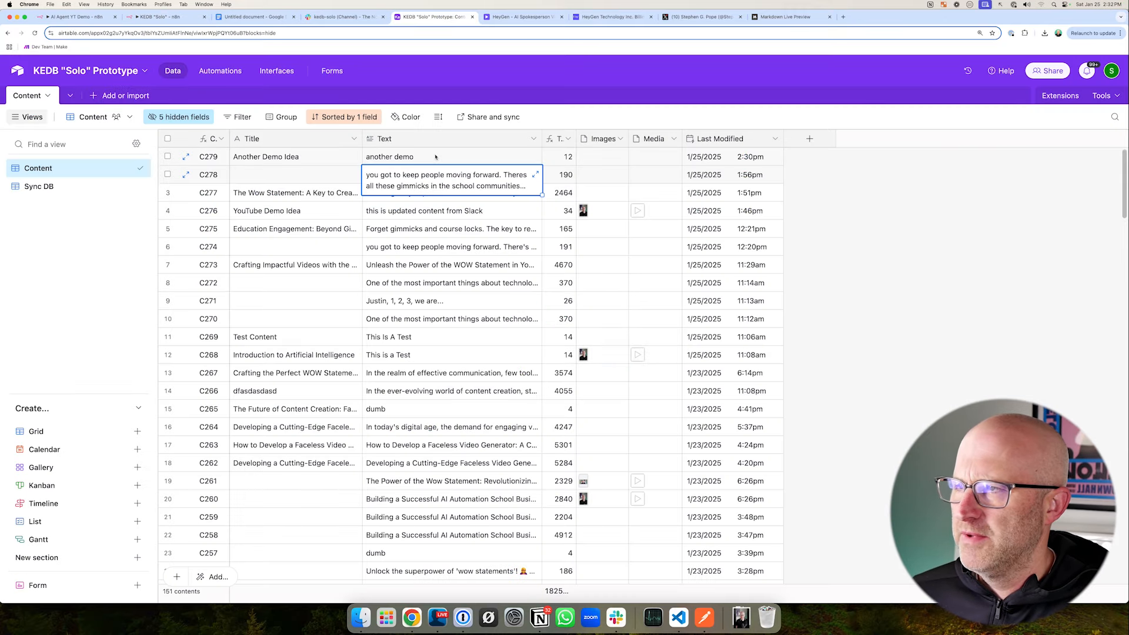
left_click_drag(171, 125, 238, 89)
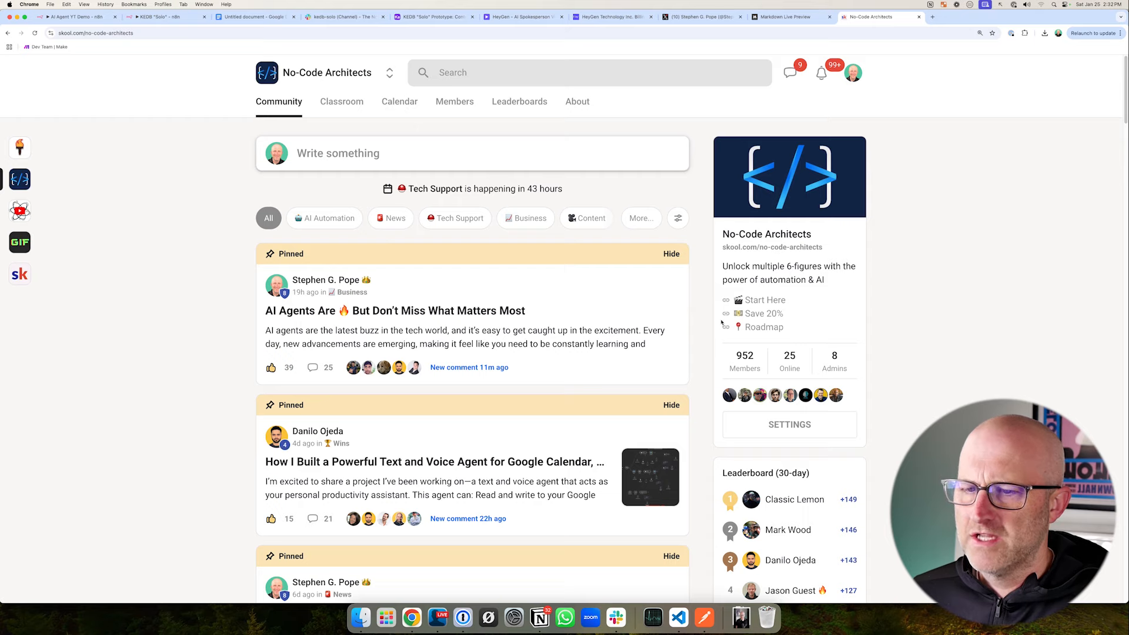
- Browse the No-Code Architects community on Skool, covering its January 2025 calendar and the Social Media lessons in EVERY Automation Template
left_click_drag(765, 335, 726, 338)
left_click_drag(402, 195, 478, 236)
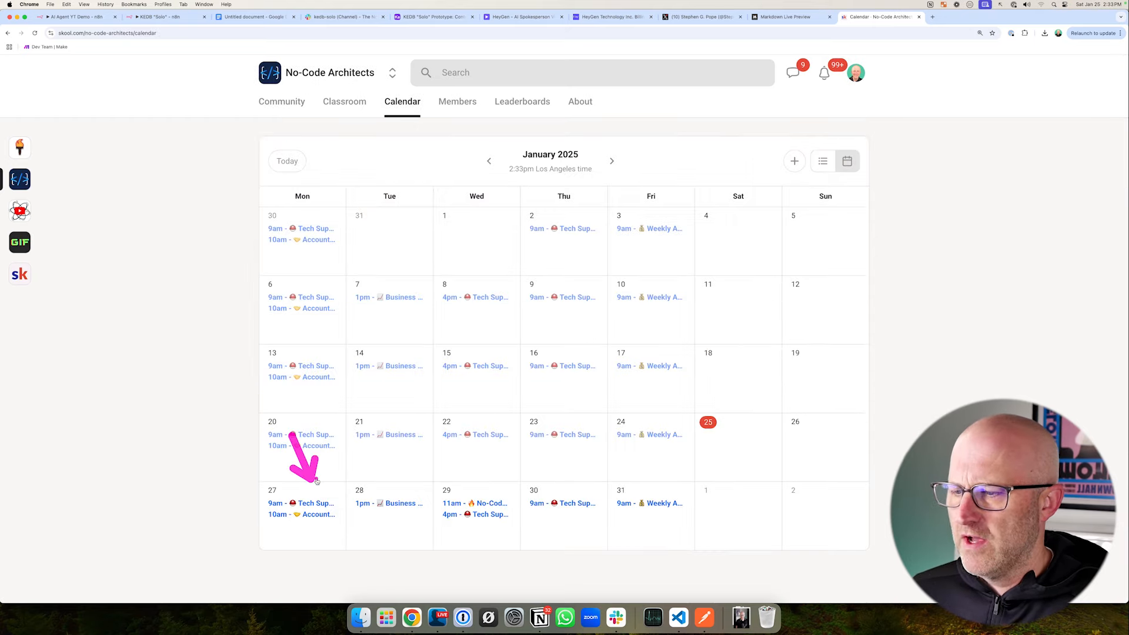
left_click_drag(360, 448, 383, 479)
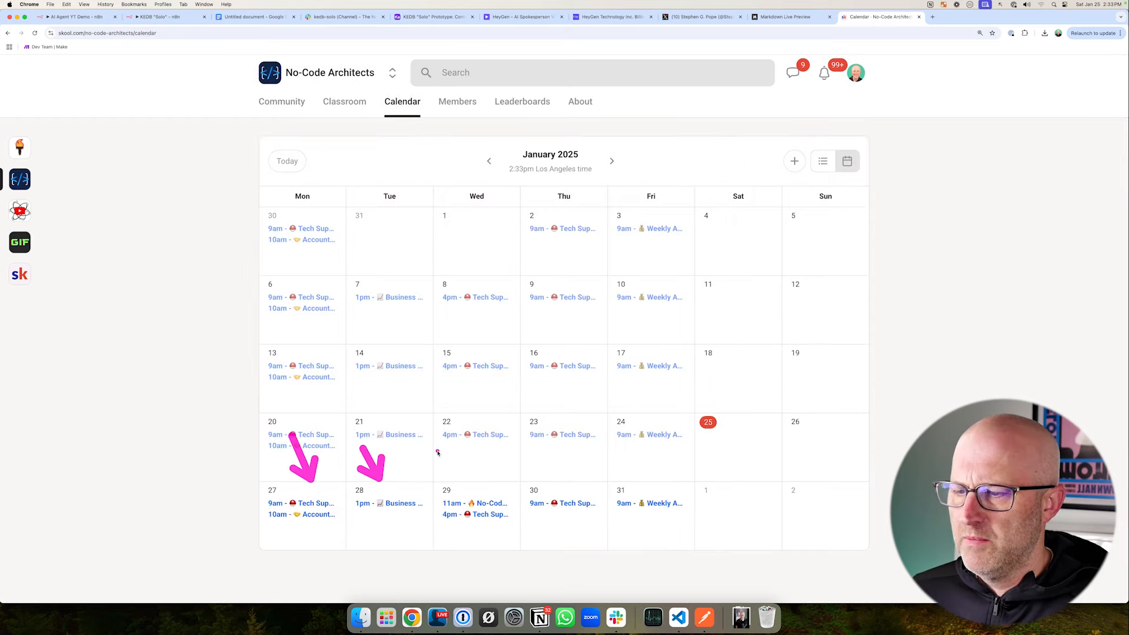
left_click_drag(440, 451, 470, 485)
left_click_drag(530, 451, 563, 482)
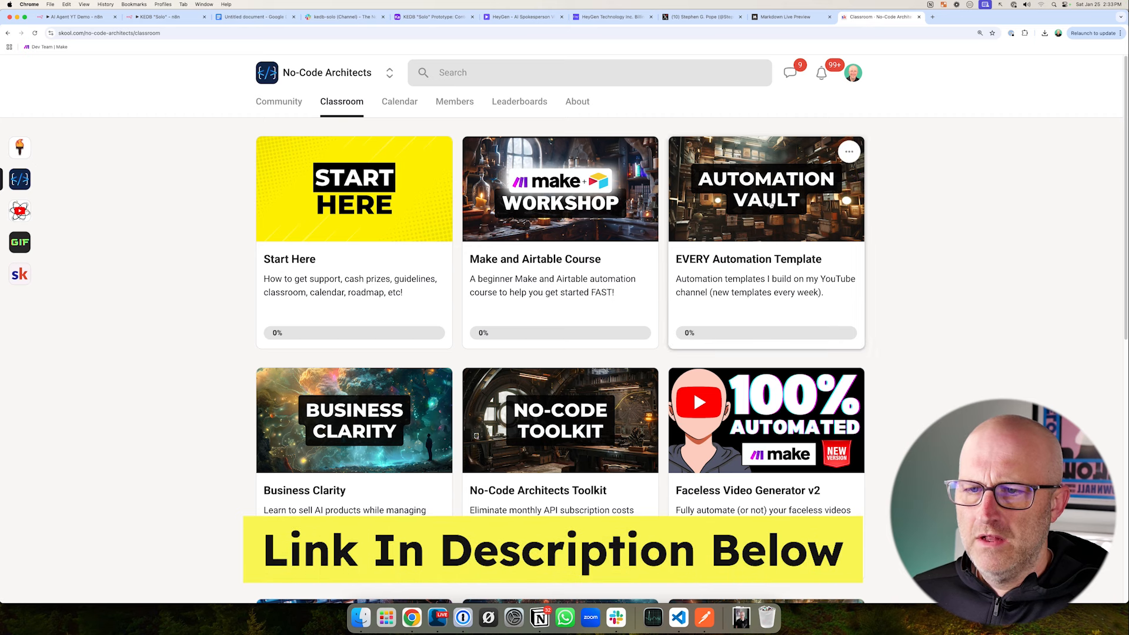
left_click(747, 221)
left_click_drag(231, 353, 252, 475)
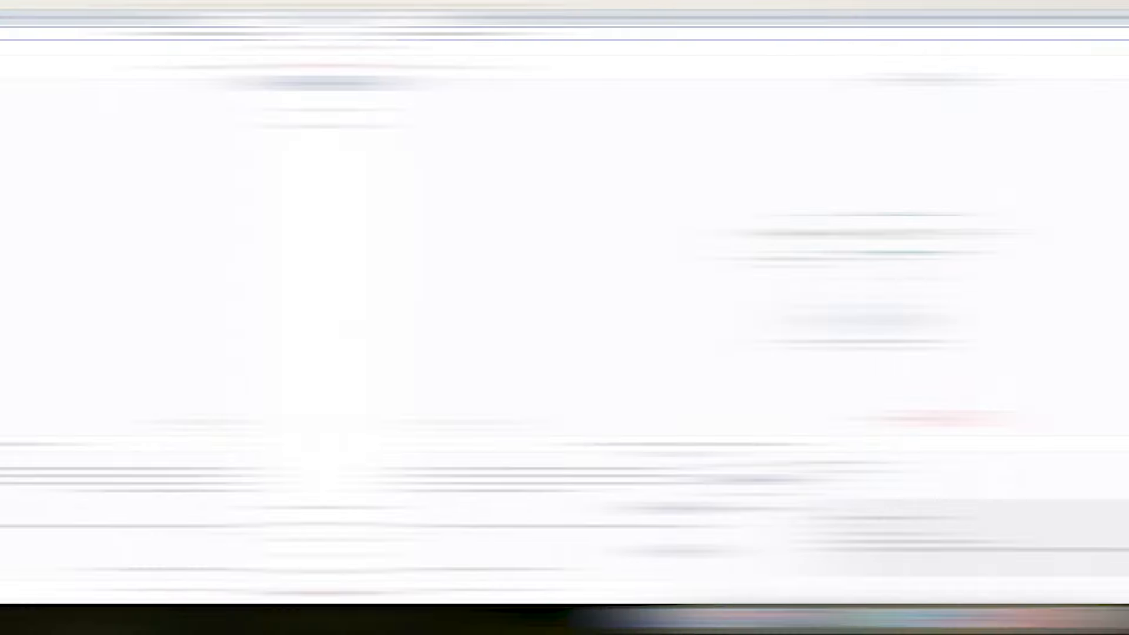
- Switch to the AI Agent YT Demo workflow in n8n and delete its "When chat message received" trigger
left_click_drag(572, 139, 572, 189)
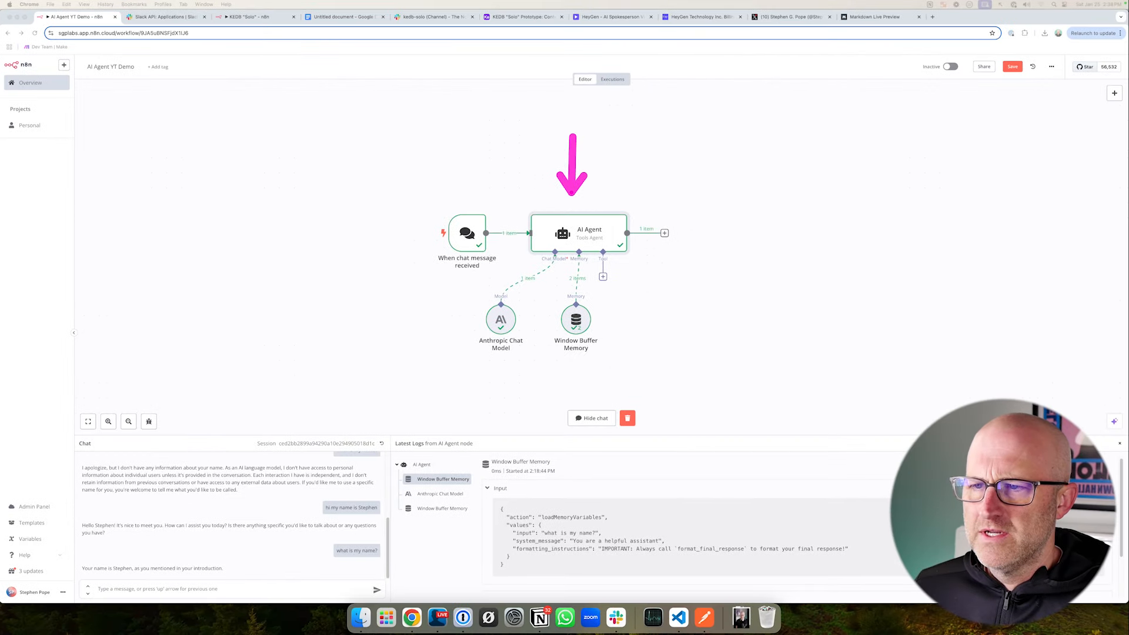
mouse_move(412, 198)
left_mouse_down()
mouse_move(514, 268)
mouse_move(517, 285)
left_mouse_up()
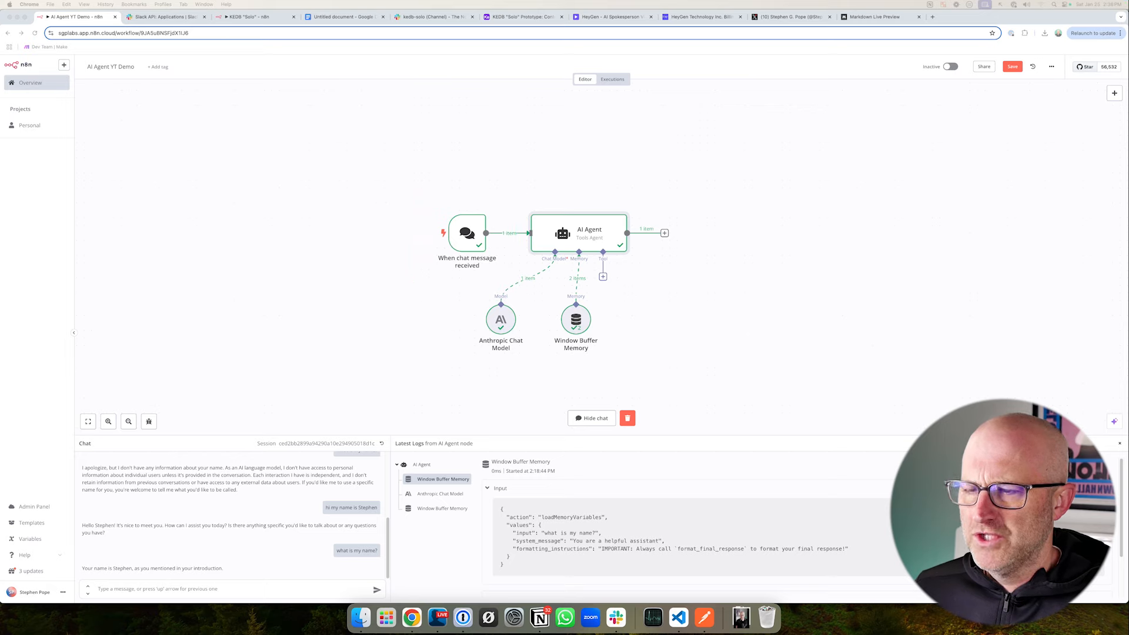
mouse_move(457, 233)
left_mouse_down()
mouse_move(420, 234)
mouse_move(460, 234)
left_mouse_up()
right_click(463, 240)
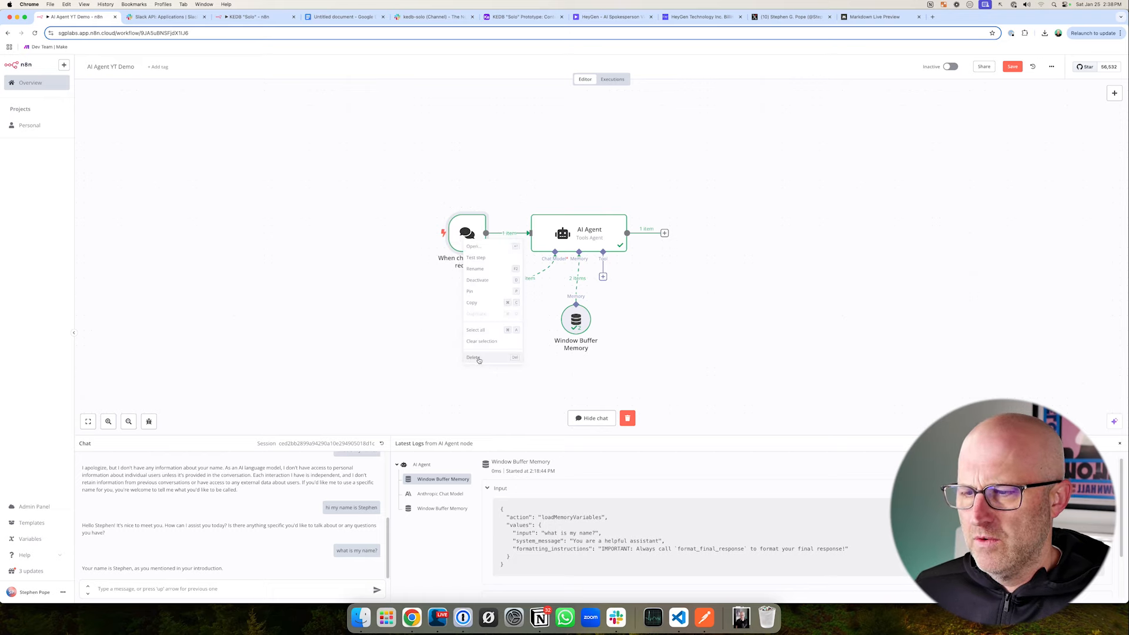
left_click(474, 358)
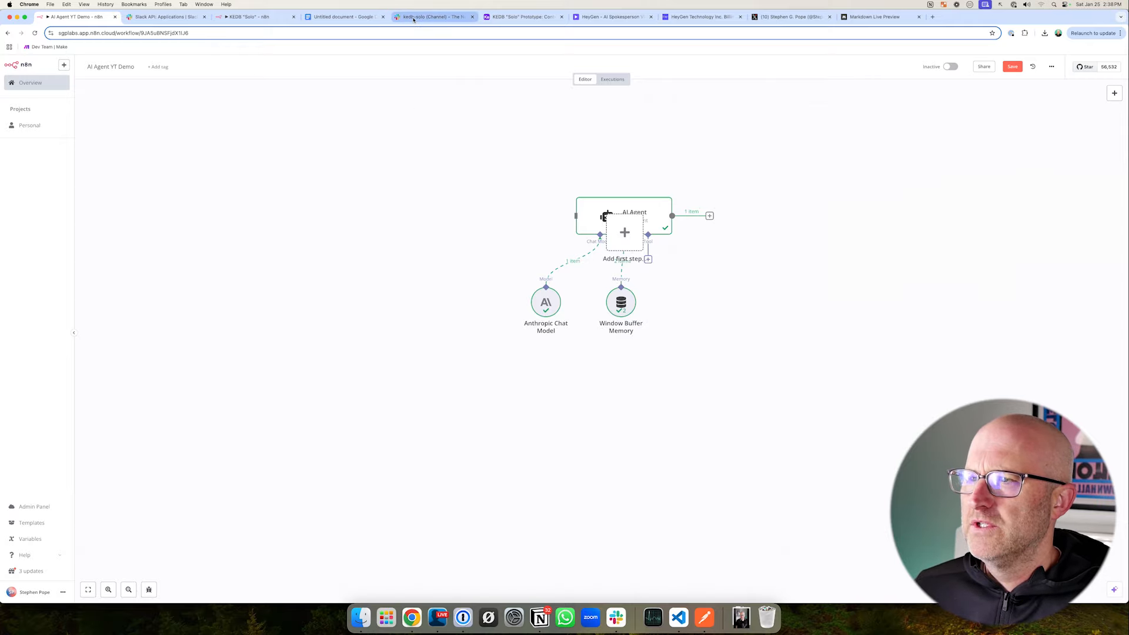
- Switch to Slack and open the Kontent Engine workspace
left_click(432, 16)
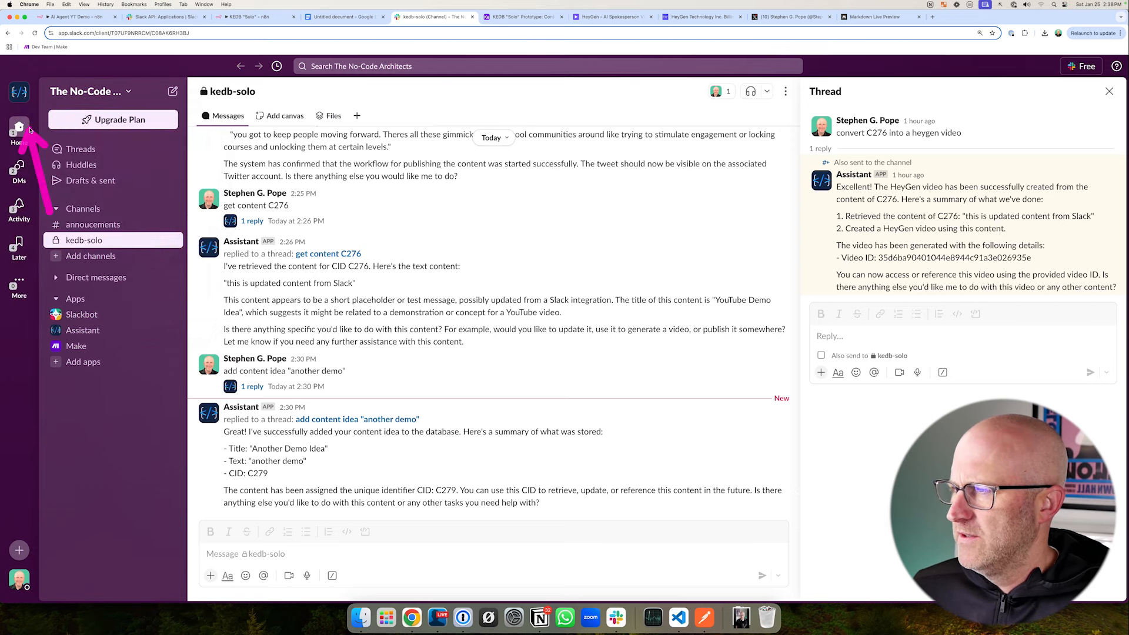
mouse_move(25, 100)
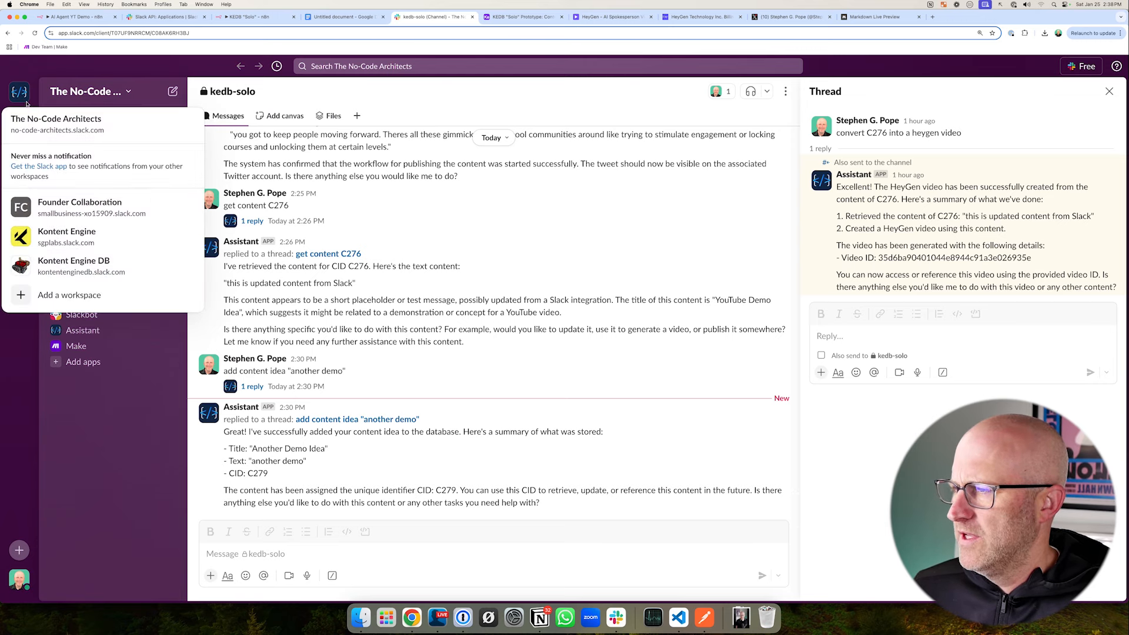
left_click(59, 235)
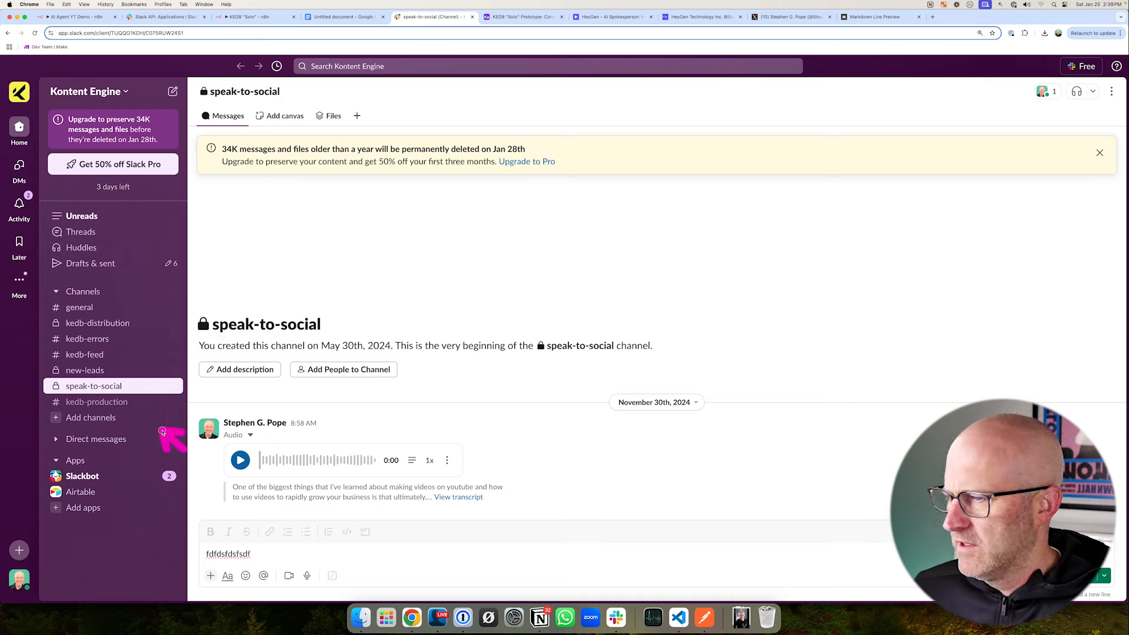
- Create a blank public channel named kedb-solo in the Kontent Engine workspace without adding people
left_click(91, 417)
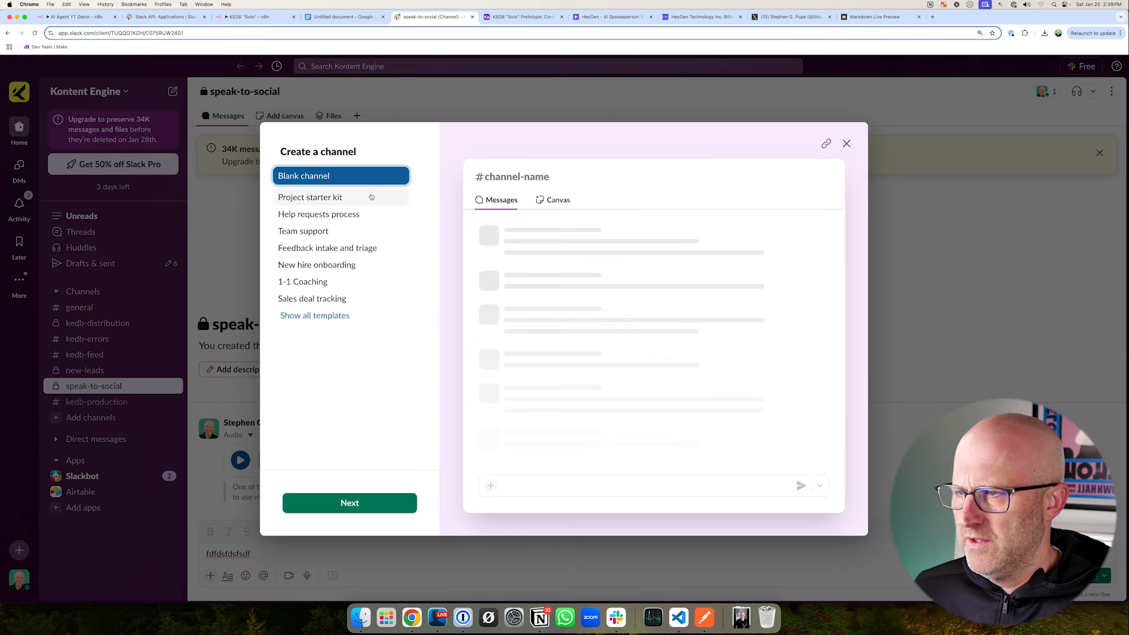
left_click(353, 503)
type("kedb")
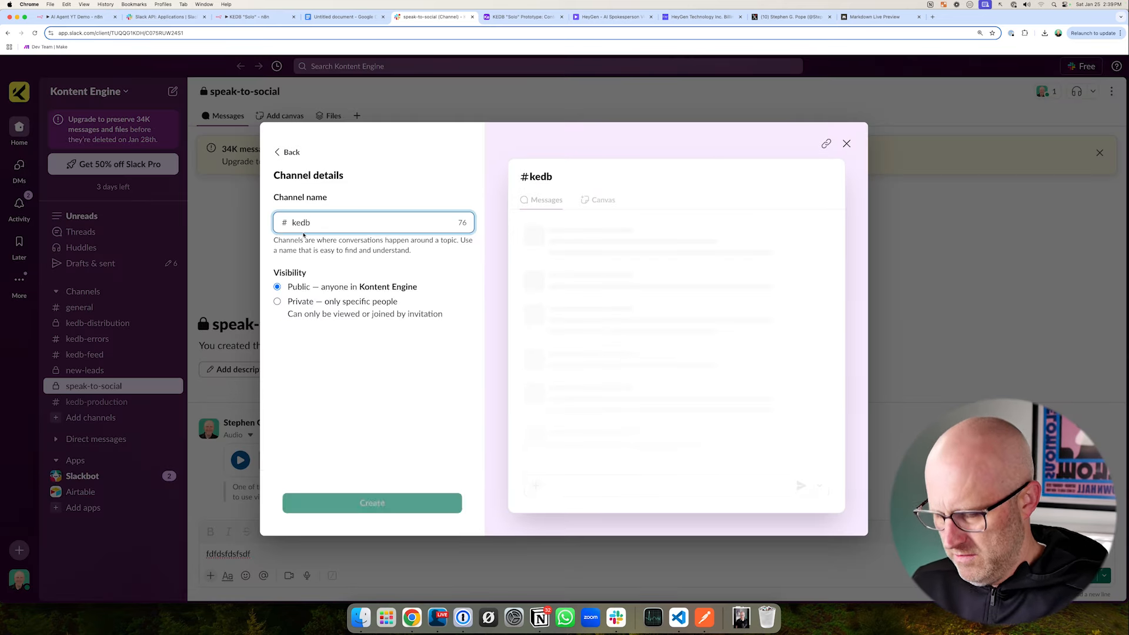
type("-solo")
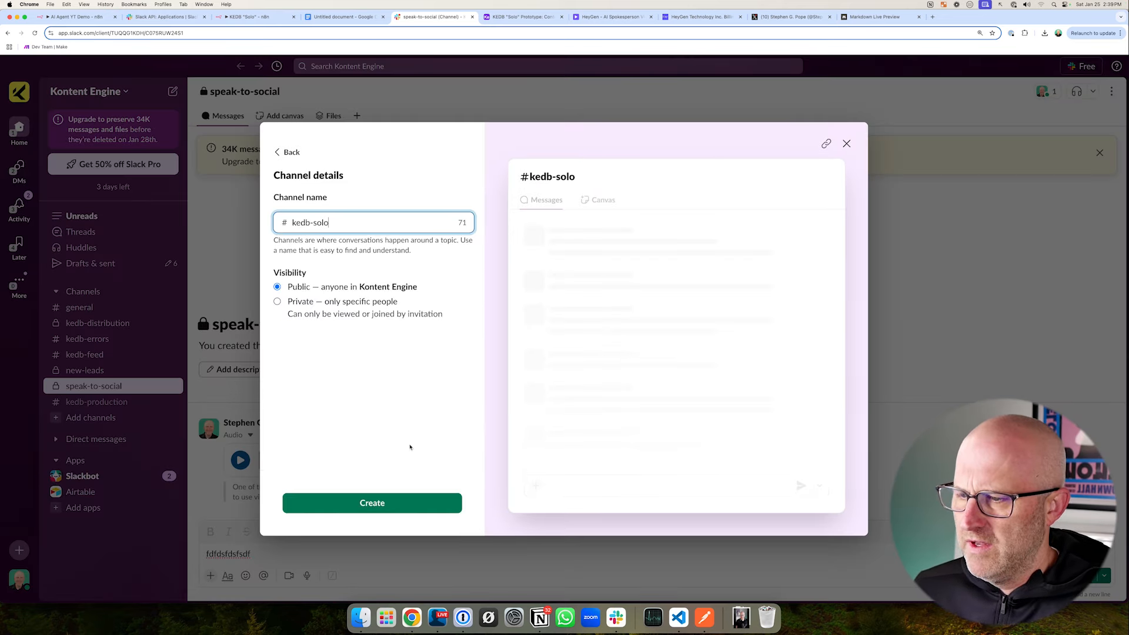
left_click(383, 505)
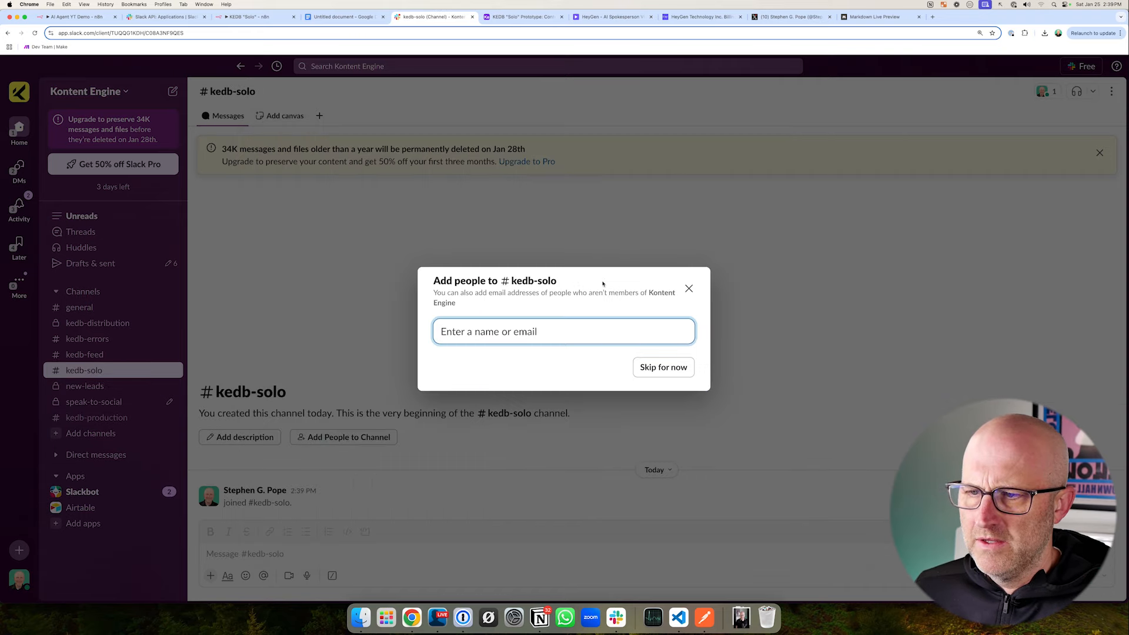
left_click(688, 288)
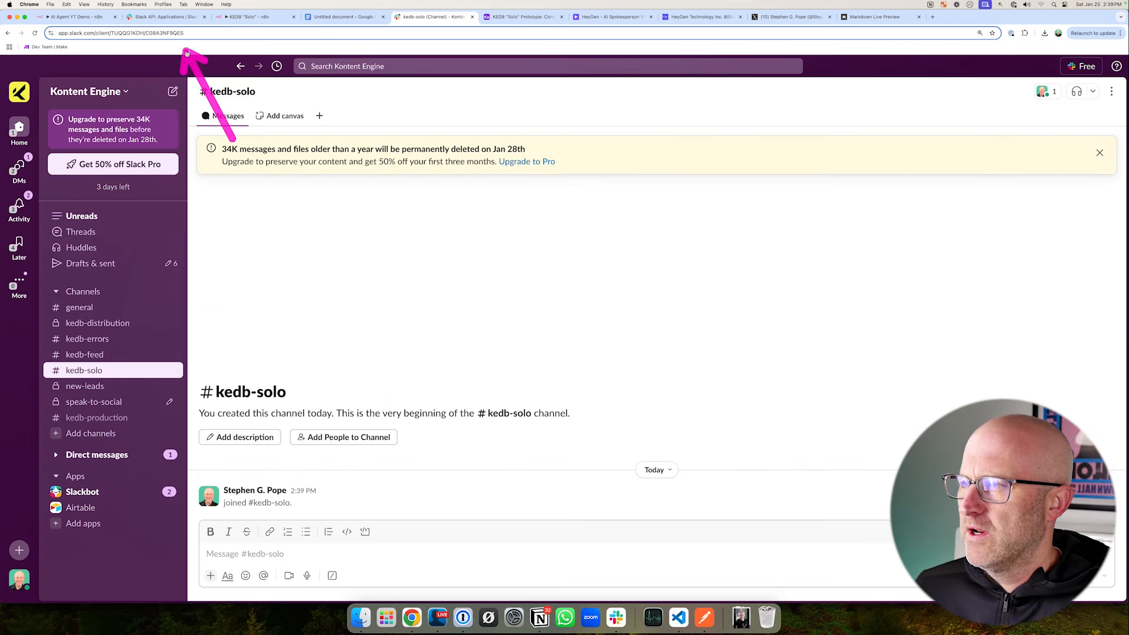
- Switch to the Slack API Your Apps page and start creating a new app from scratch
left_click(165, 16)
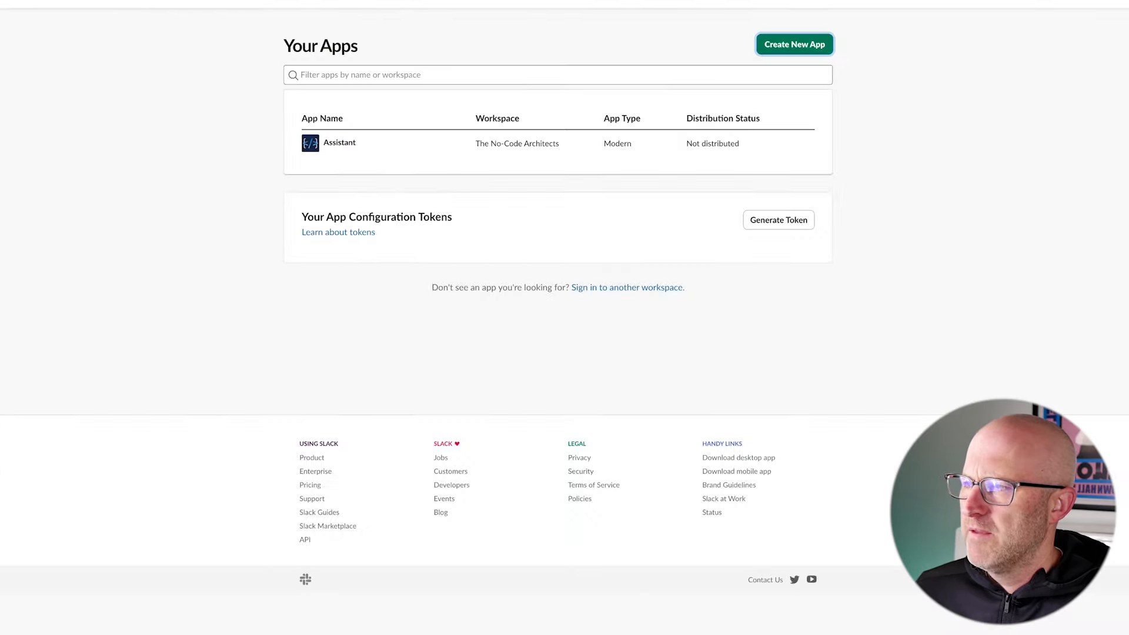
mouse_move(250, 19)
left_mouse_down()
mouse_move(404, 75)
mouse_move(888, 188)
left_mouse_up()
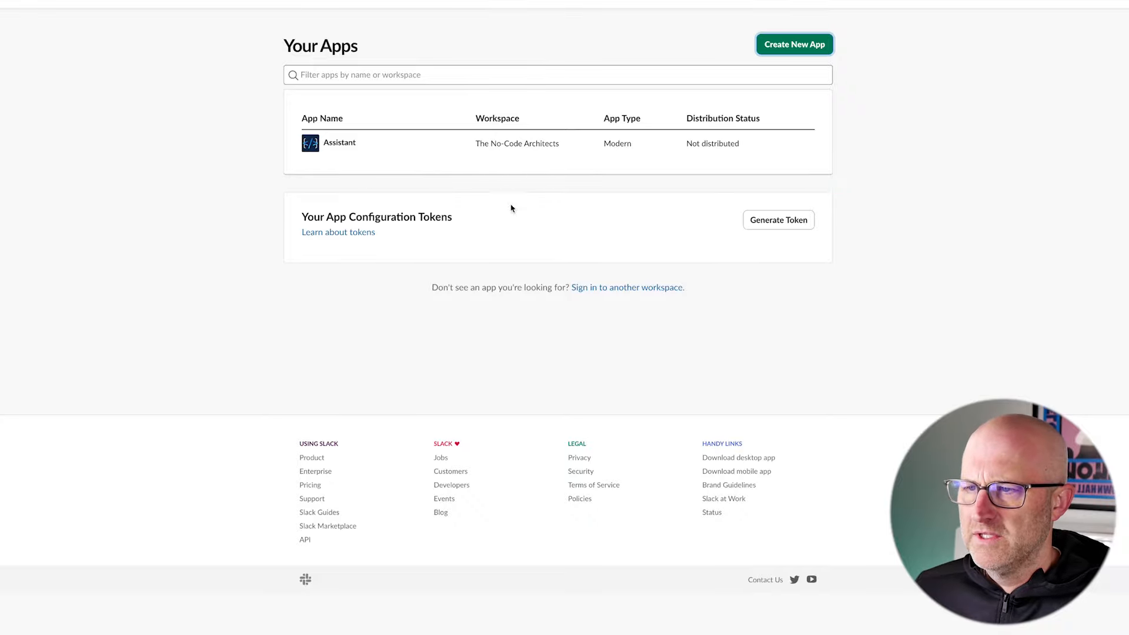
mouse_move(516, 230)
left_mouse_down()
mouse_move(479, 171)
mouse_move(547, 163)
left_mouse_up()
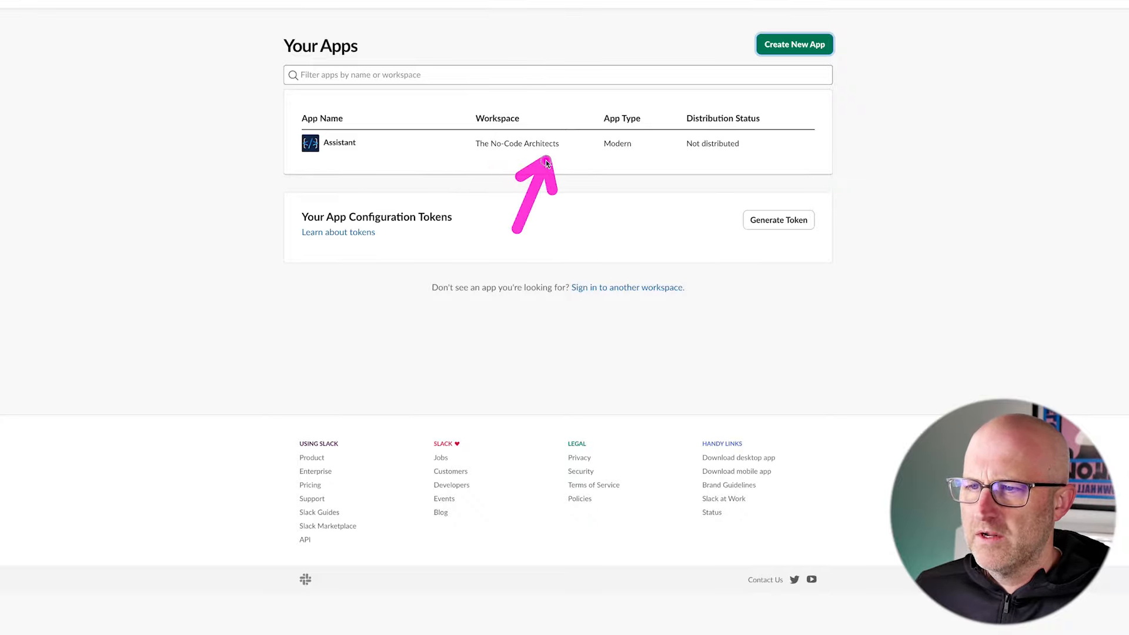
left_click_drag(942, 144, 856, 64)
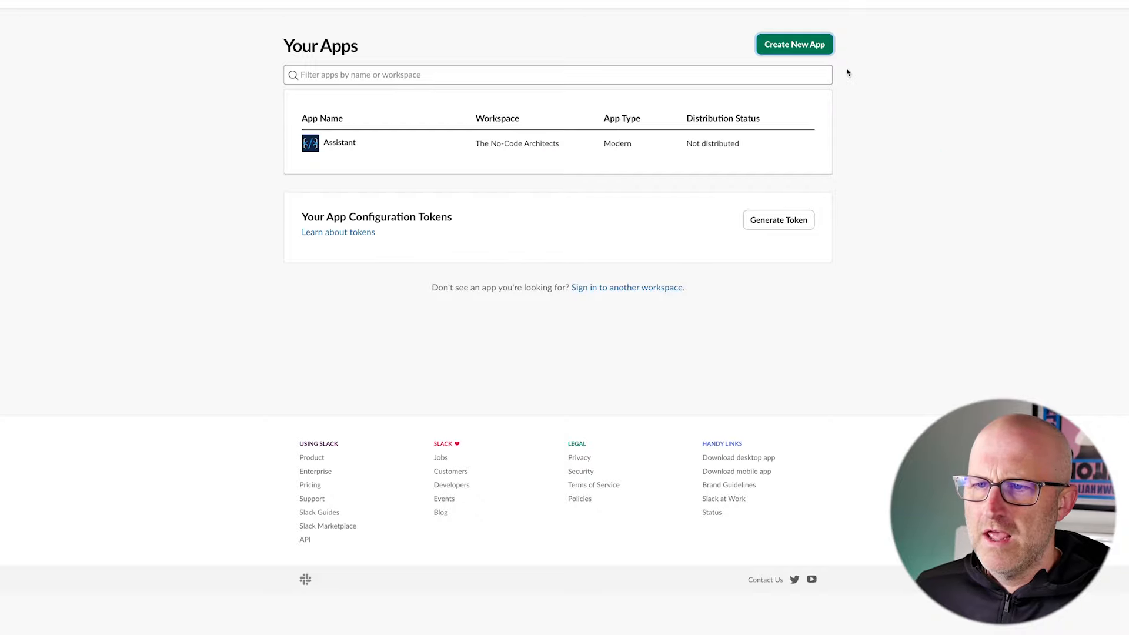
left_click(804, 47)
left_click_drag(310, 391, 421, 403)
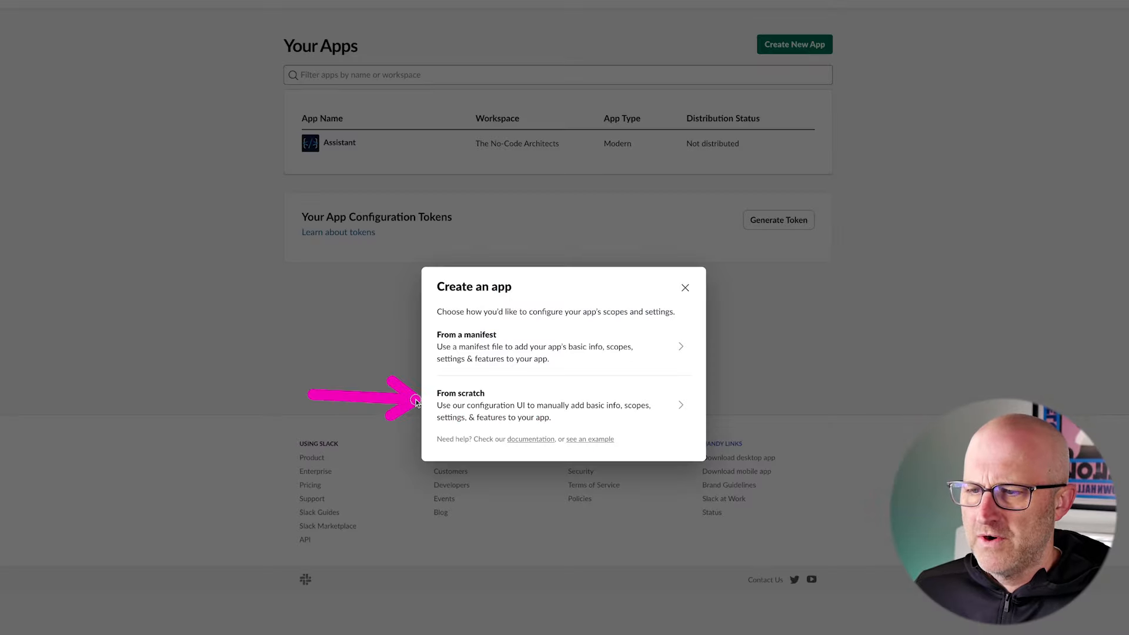
left_click(484, 404)
- Name the new app KEDB Solor, assign it to the Kontent Engine workspace and create it
left_click_drag(552, 242, 486, 270)
left_click(488, 290)
type("KEDB Solor")
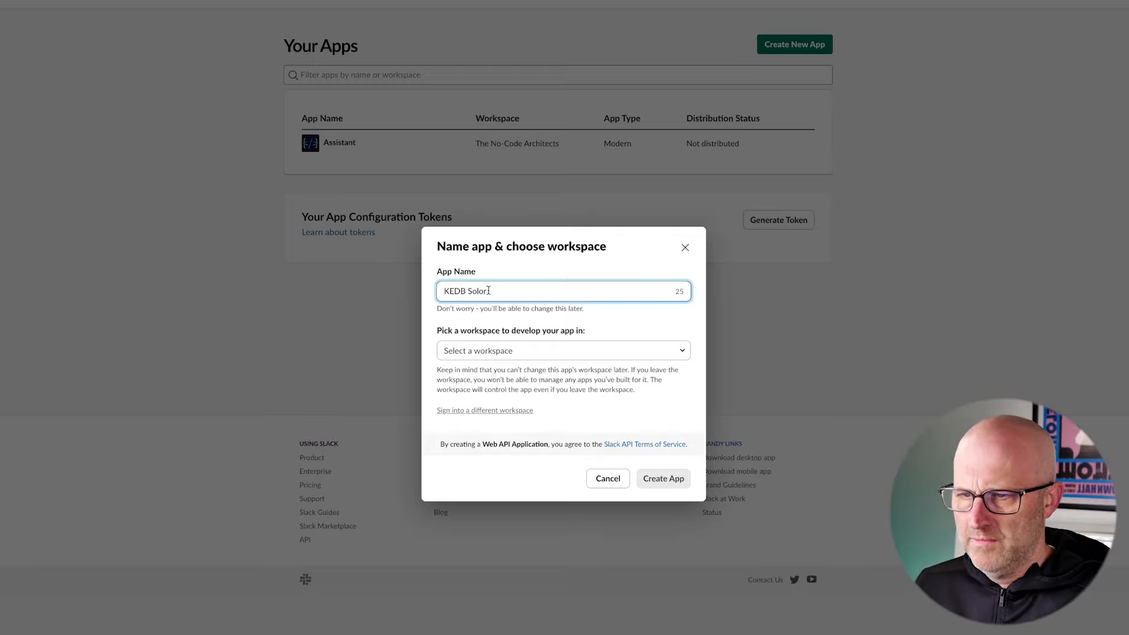
mouse_move(657, 274)
left_mouse_down()
mouse_move(601, 331)
mouse_move(611, 324)
mouse_move(541, 368)
left_mouse_up()
left_click(586, 350)
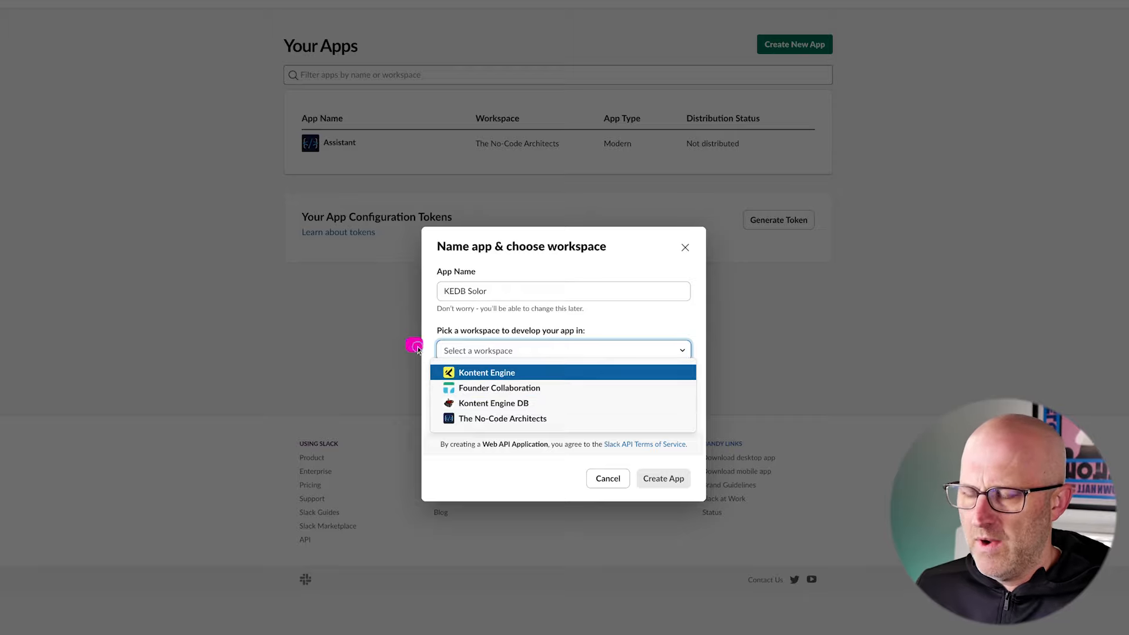
mouse_move(417, 348)
left_mouse_down()
mouse_move(524, 425)
mouse_move(723, 460)
left_mouse_up()
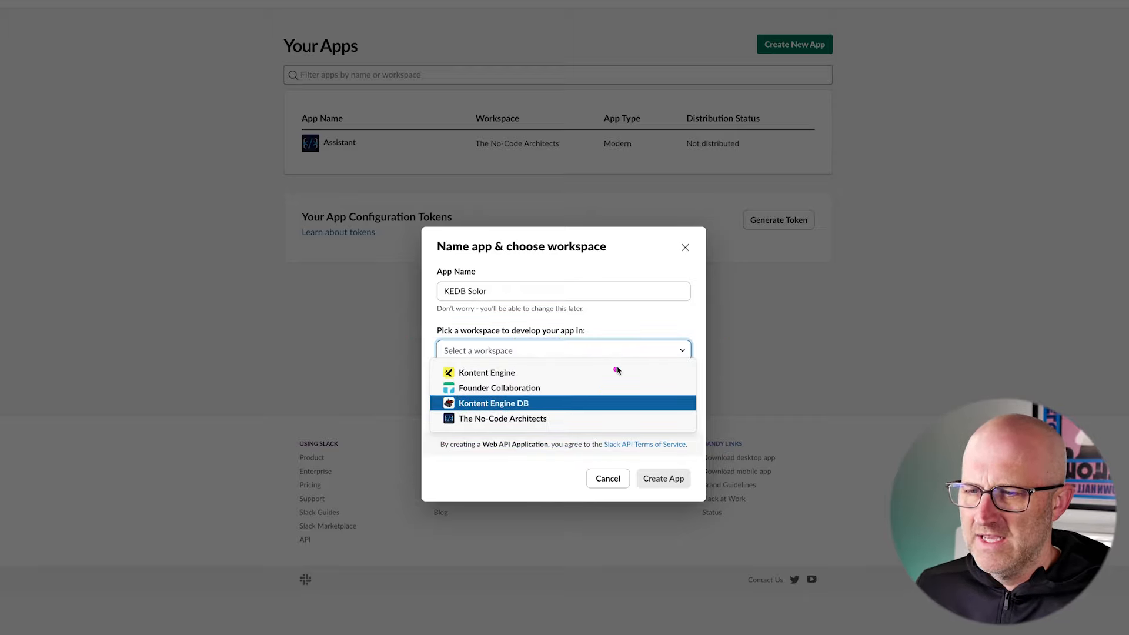
left_click_drag(615, 344, 532, 376)
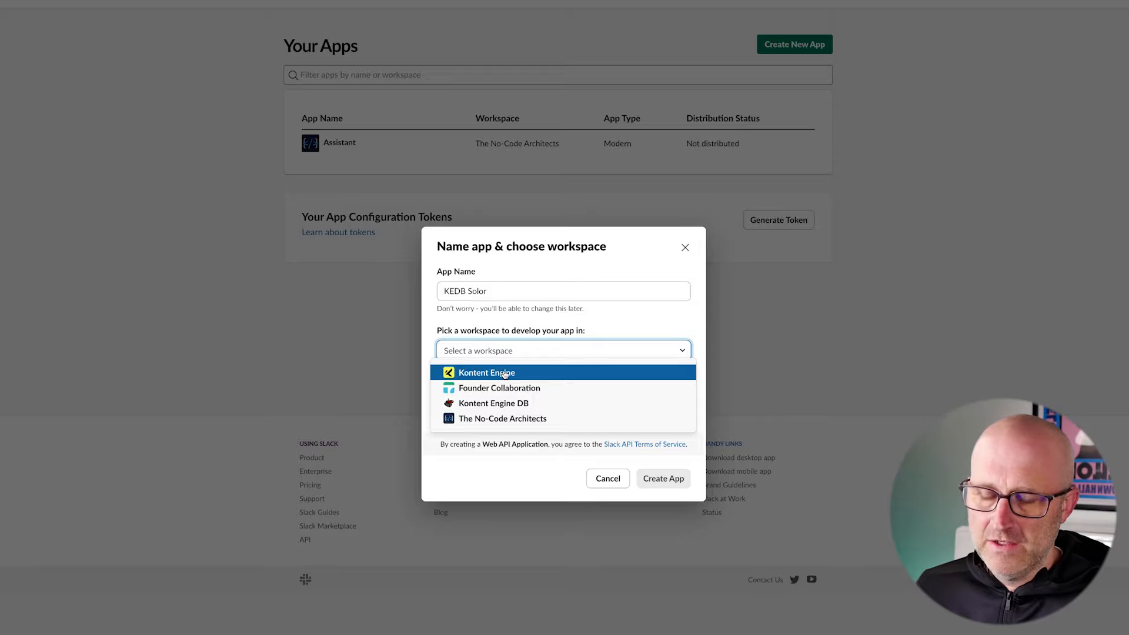
left_click_drag(615, 333, 530, 374)
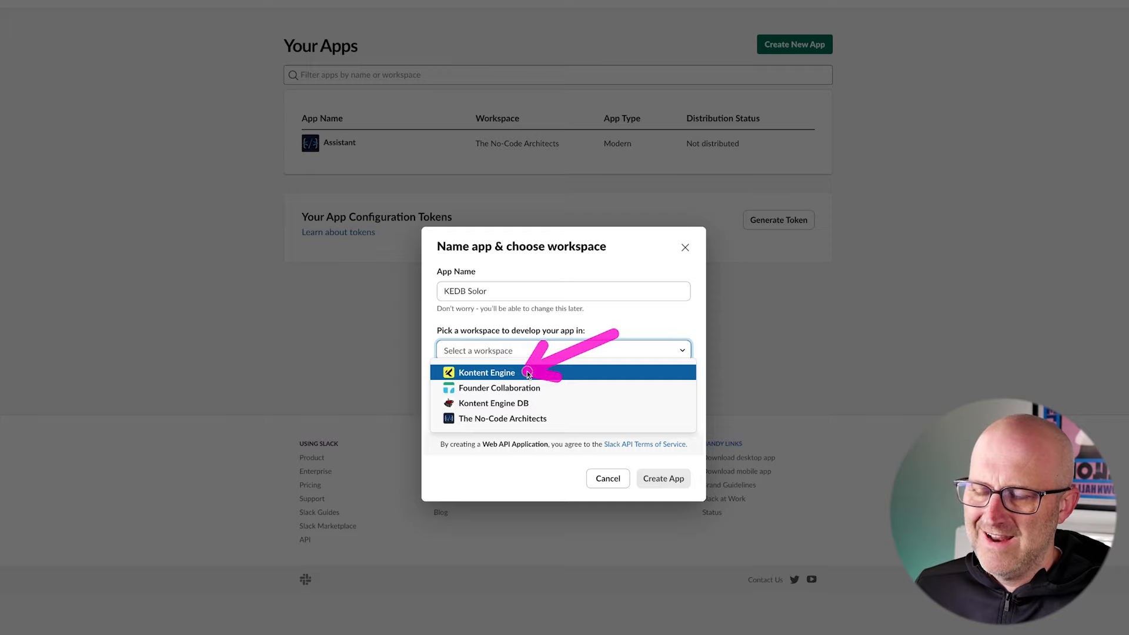
left_click(497, 376)
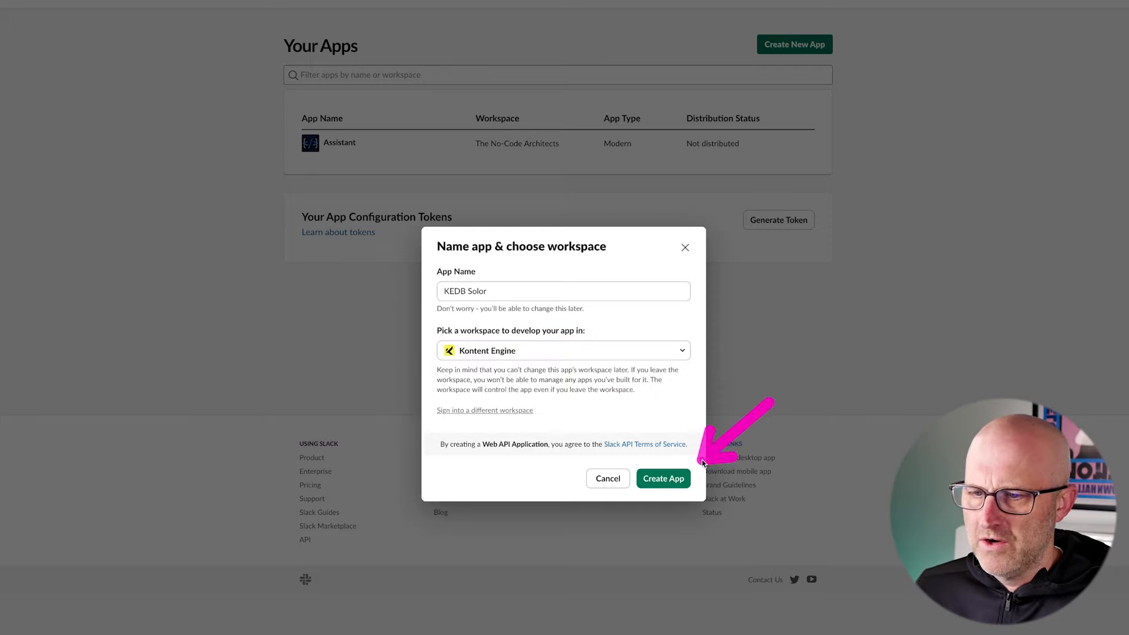
left_click(663, 478)
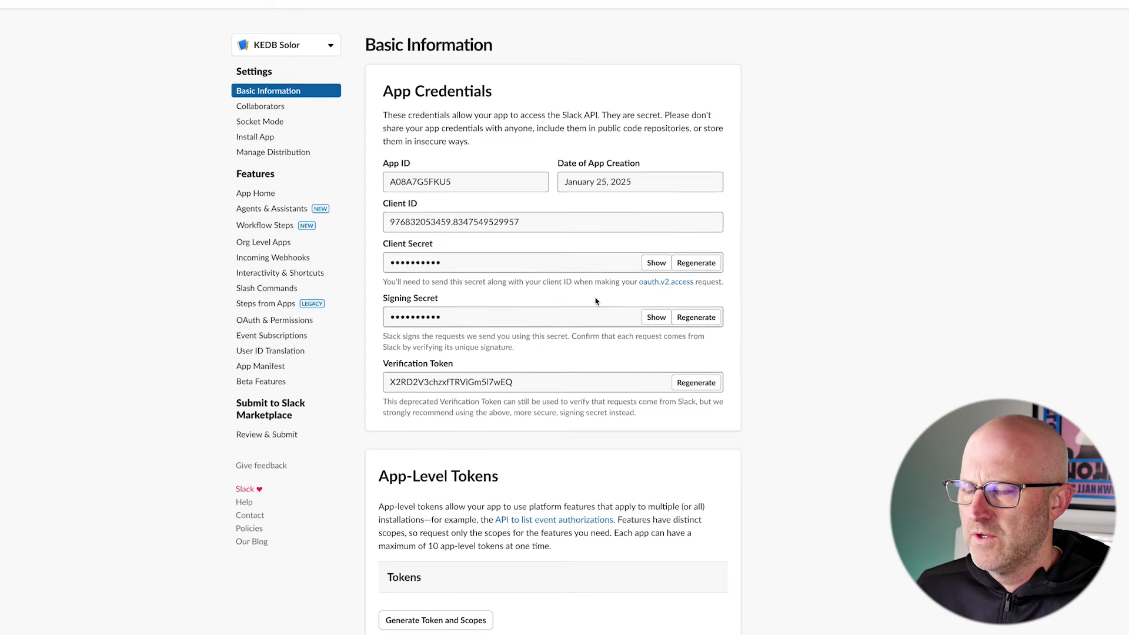
- Correct the app name to KEDB Solo in the Display Information and try to save it
scroll(595, 297, "down", 8)
left_click(447, 298)
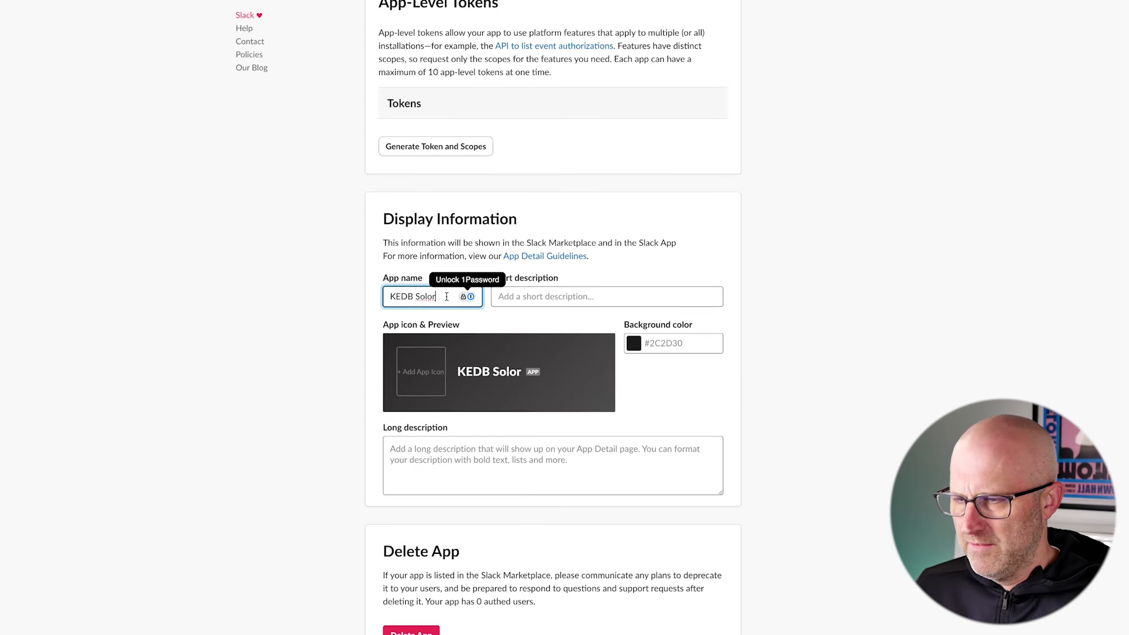
key("BackSpace")
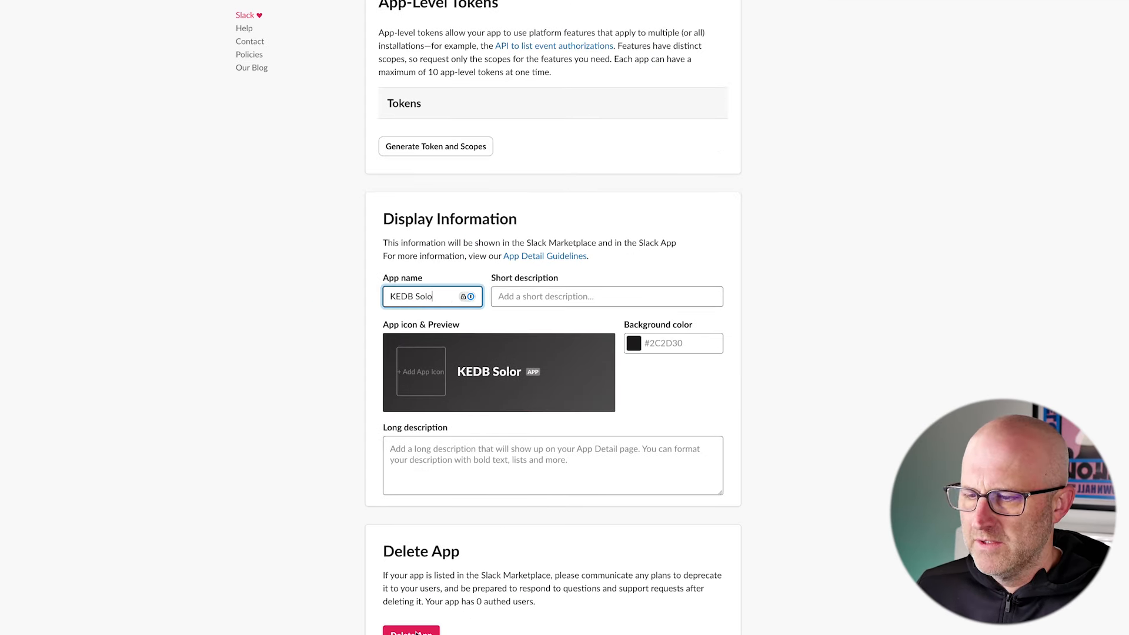
left_click(659, 612)
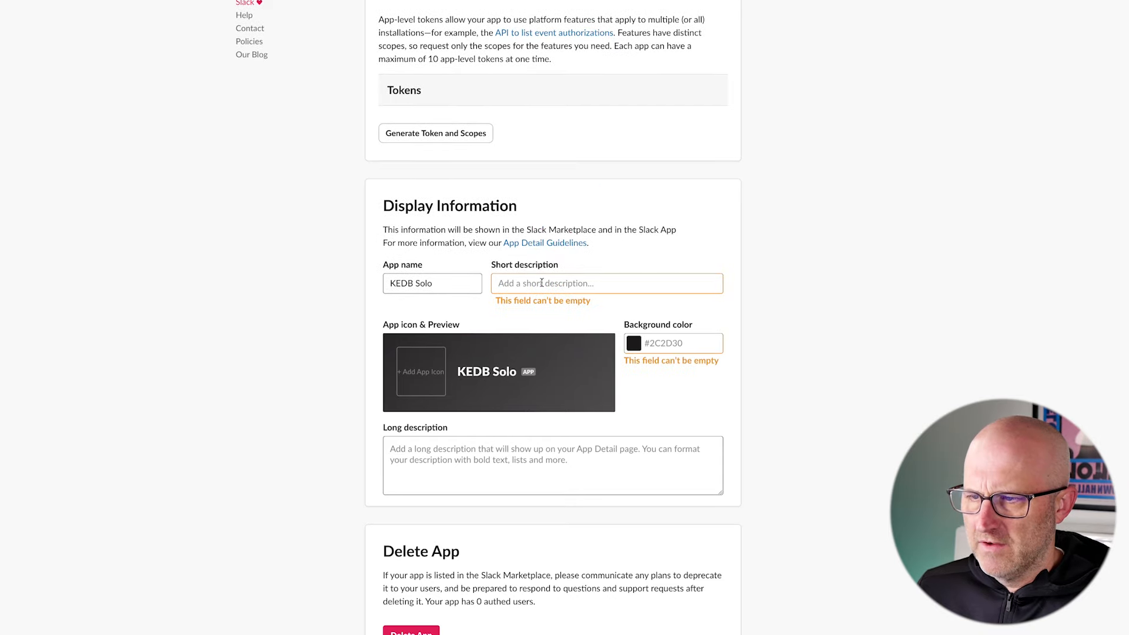
- Give the app the short description "AI Agent Content System" and the background color #000000, and save the display information
left_click(521, 289)
type("AI Agent Content System")
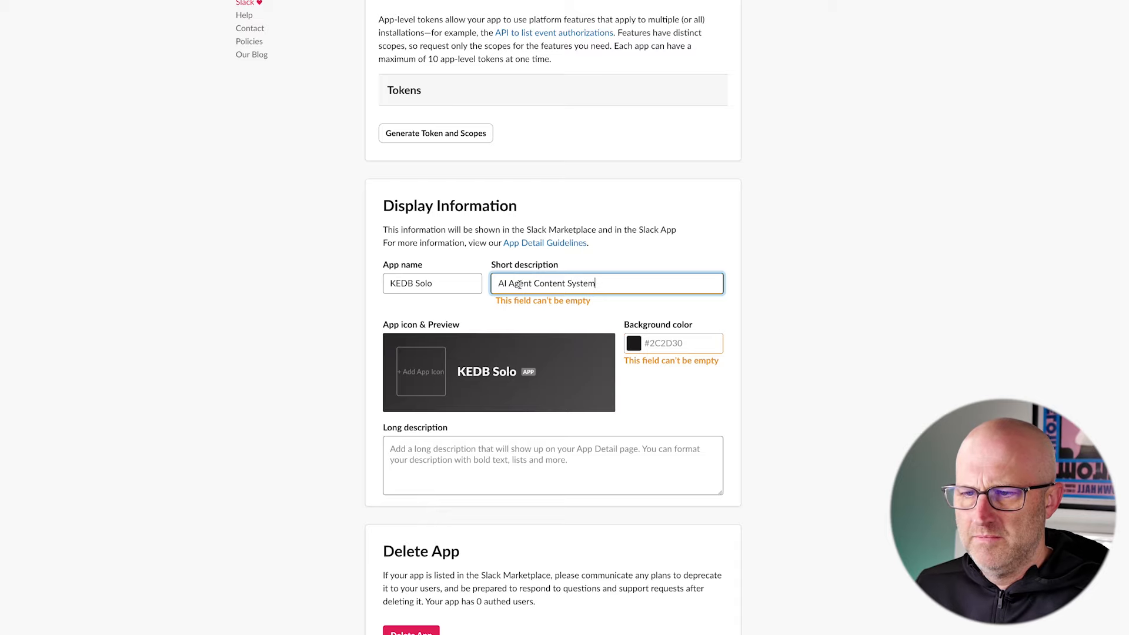
left_click(671, 344)
left_click(635, 476)
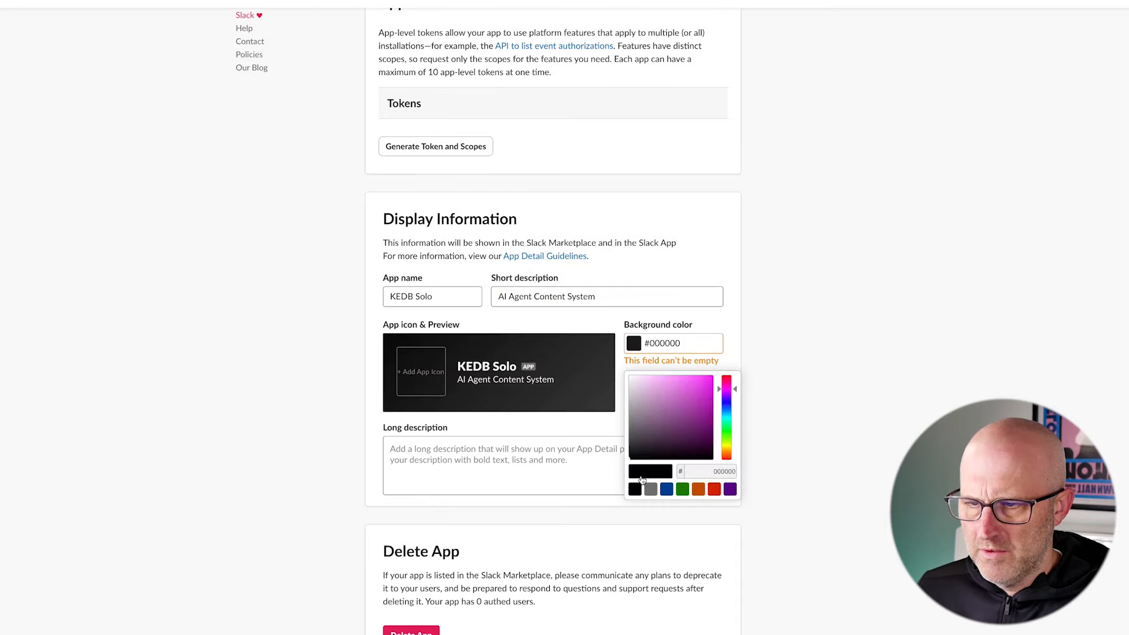
left_click(789, 408)
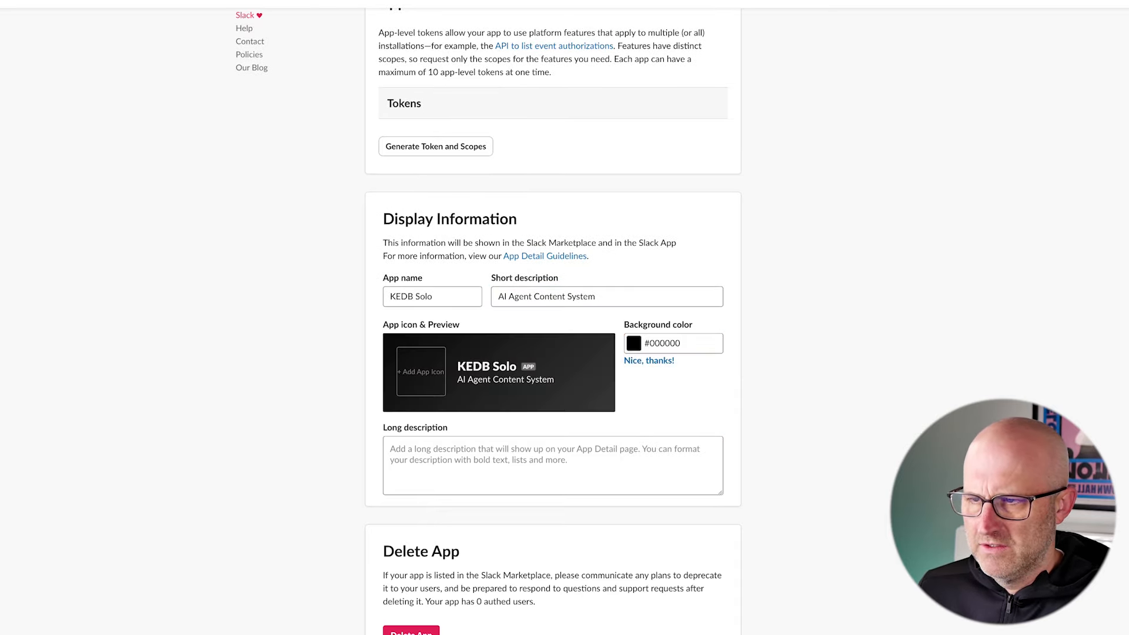
- Open the app's OAuth & Permissions settings and add the channels:history scope to the Bot Token Scopes
scroll(553, 318, "up", 8)
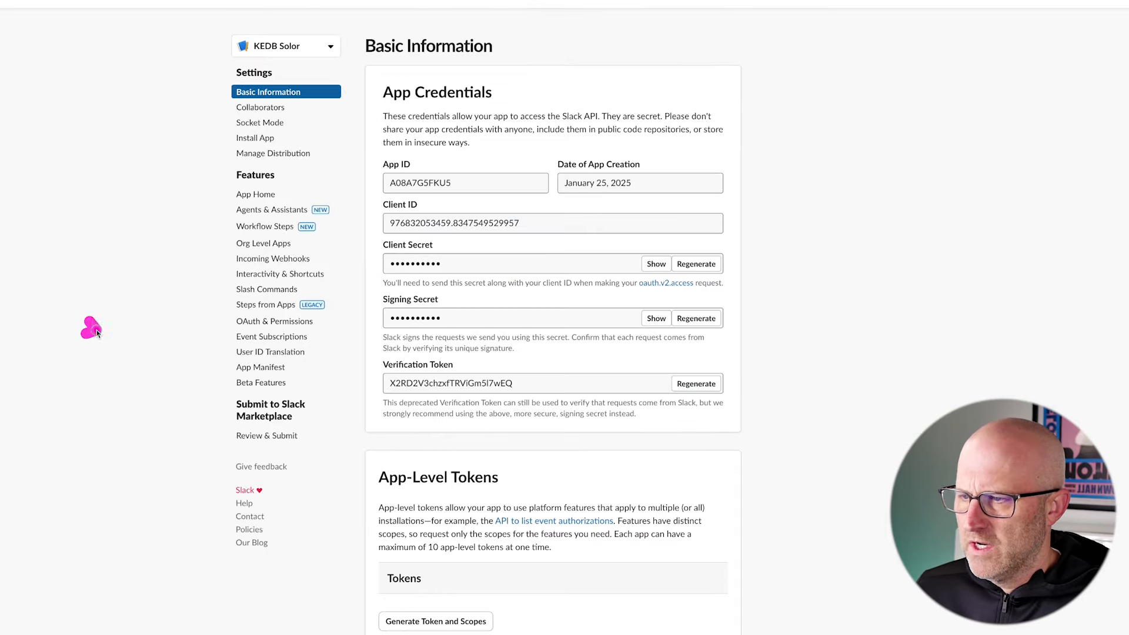
left_click(267, 322)
scroll(586, 476, "down", 3)
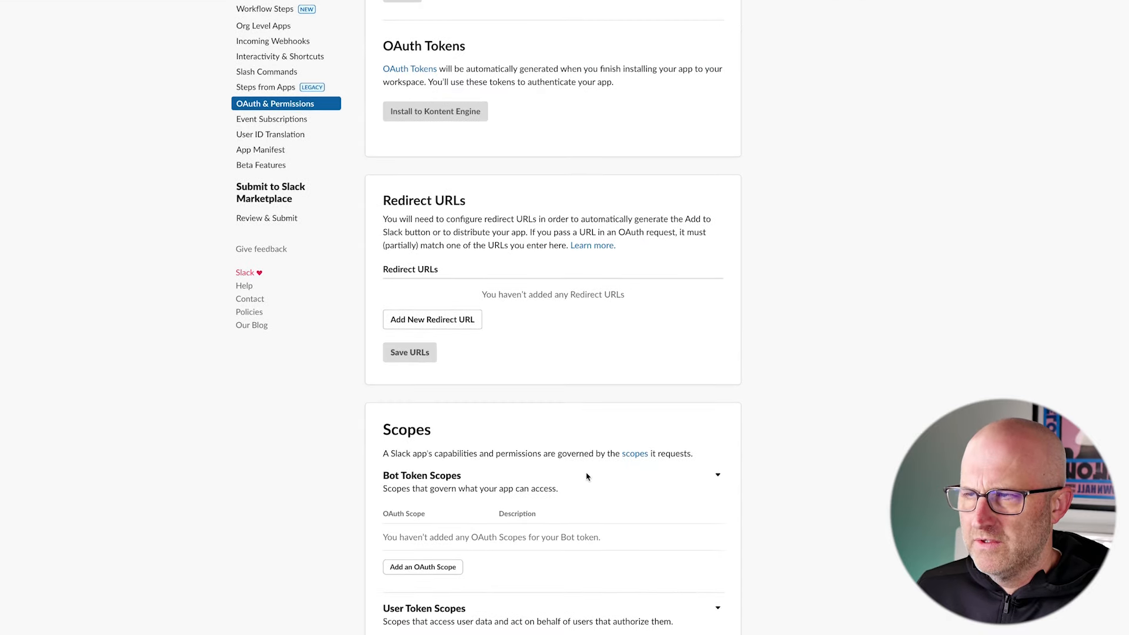
scroll(586, 476, "up", 4)
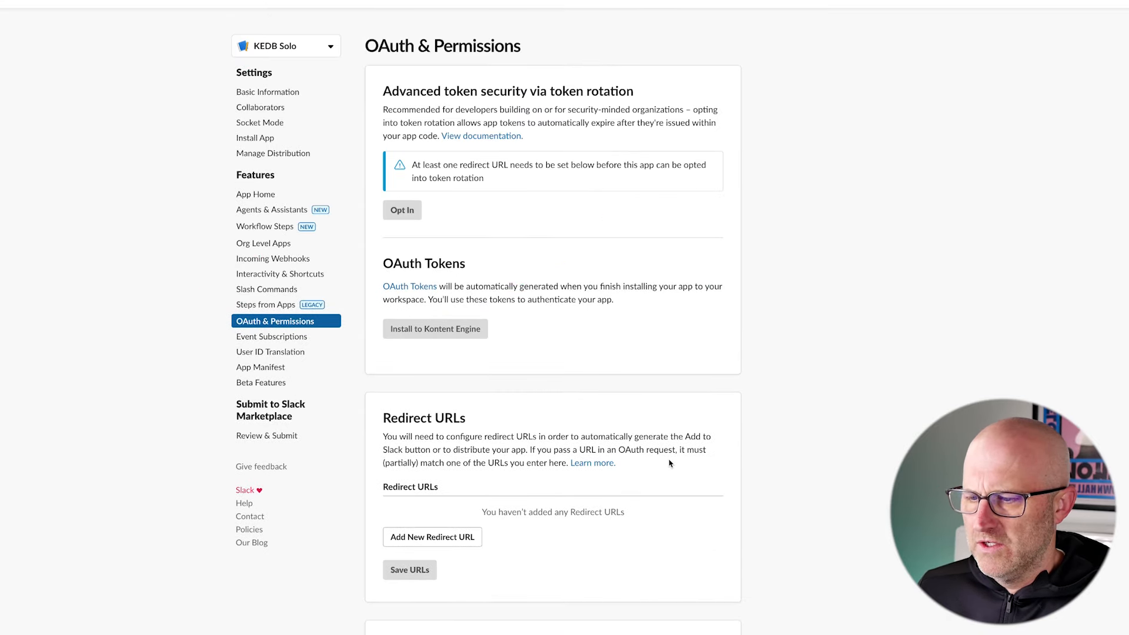
scroll(670, 464, "down", 5)
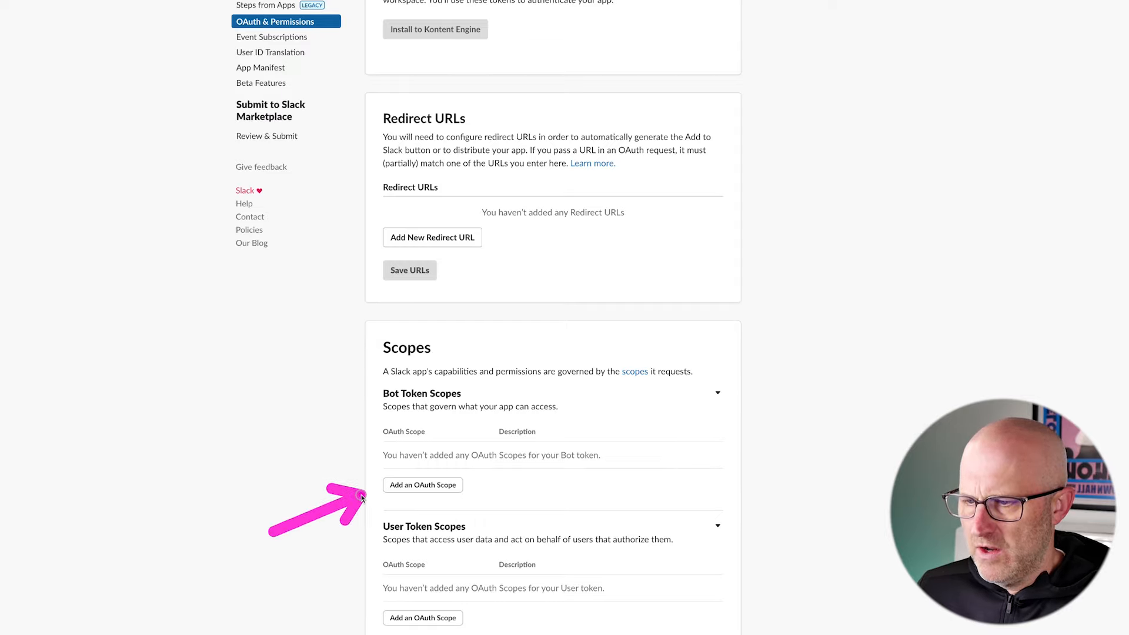
left_click(412, 485)
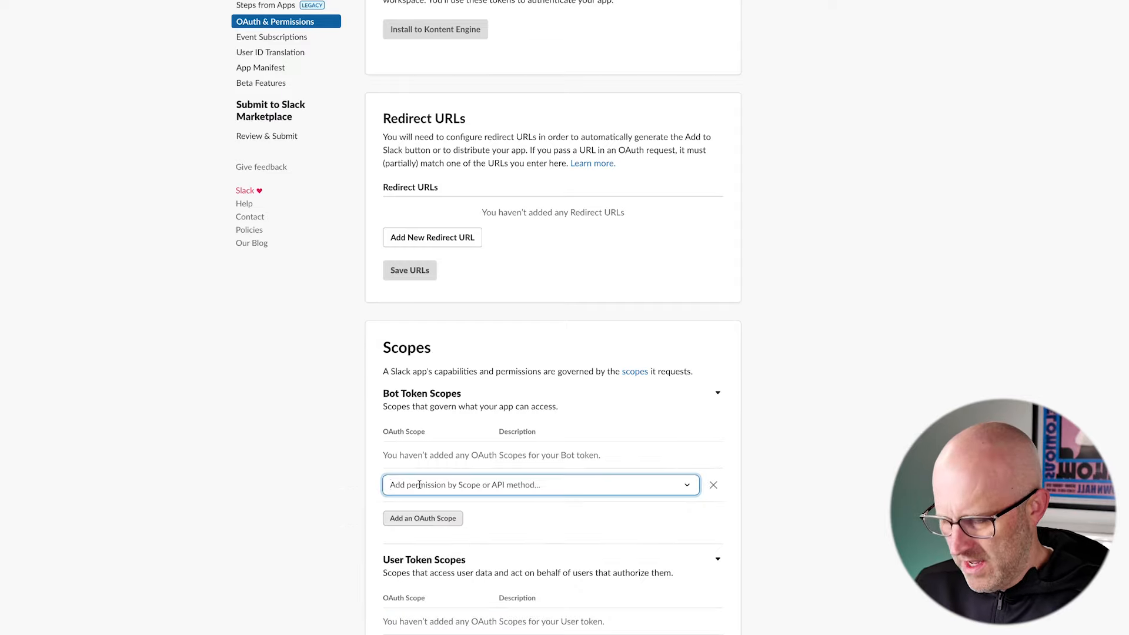
type("hist")
left_click(460, 516)
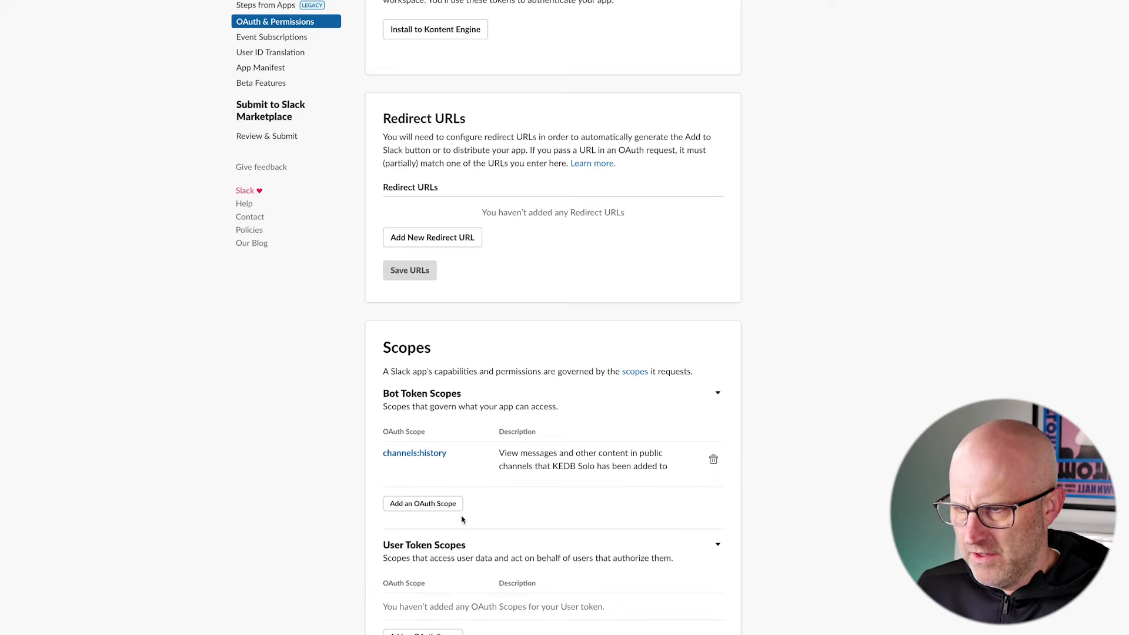
- Add the chat:write scope to the Bot Token Scopes
left_click(453, 506)
type("chatL")
key("BackSpace")
type(":write")
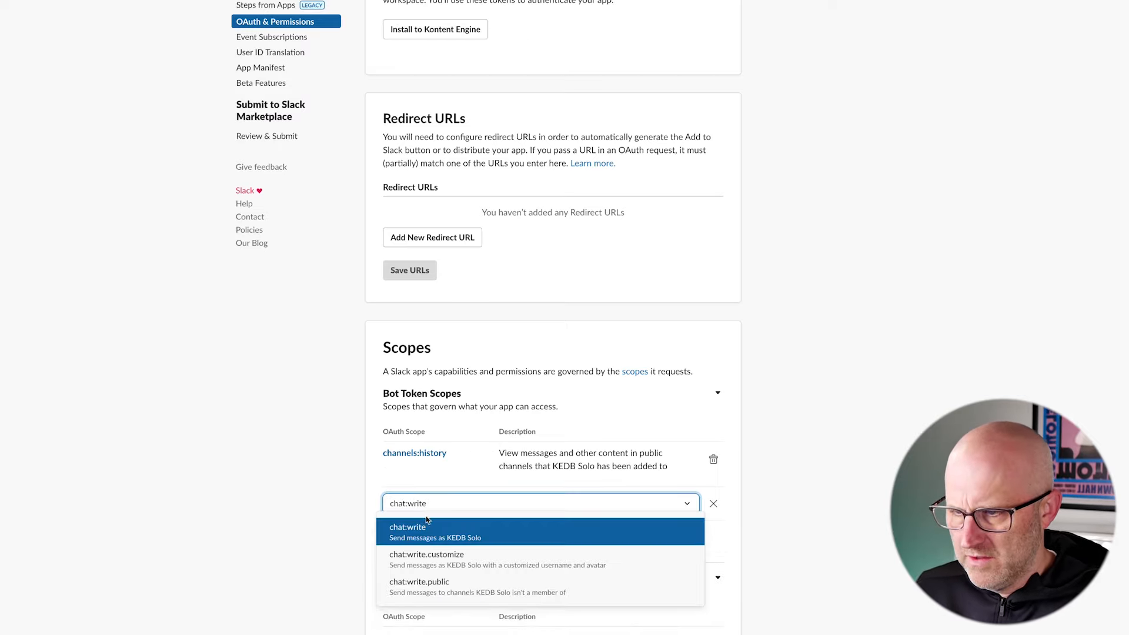
left_click(430, 541)
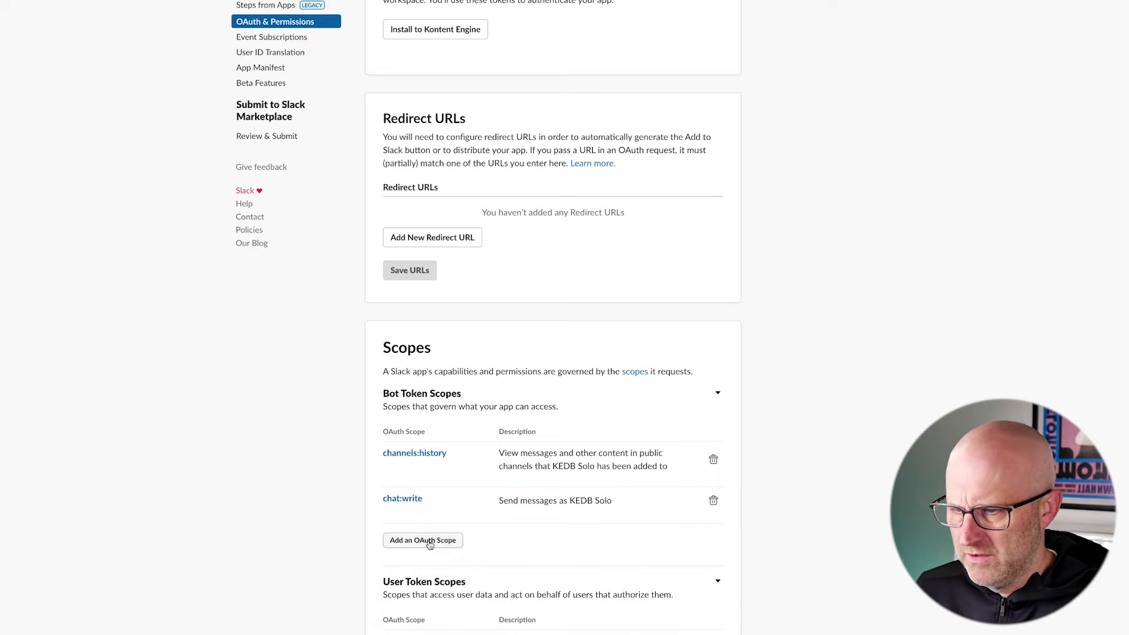
- Add the files:read and files:write scopes to the Bot Token Scopes
left_click(429, 542)
type("file")
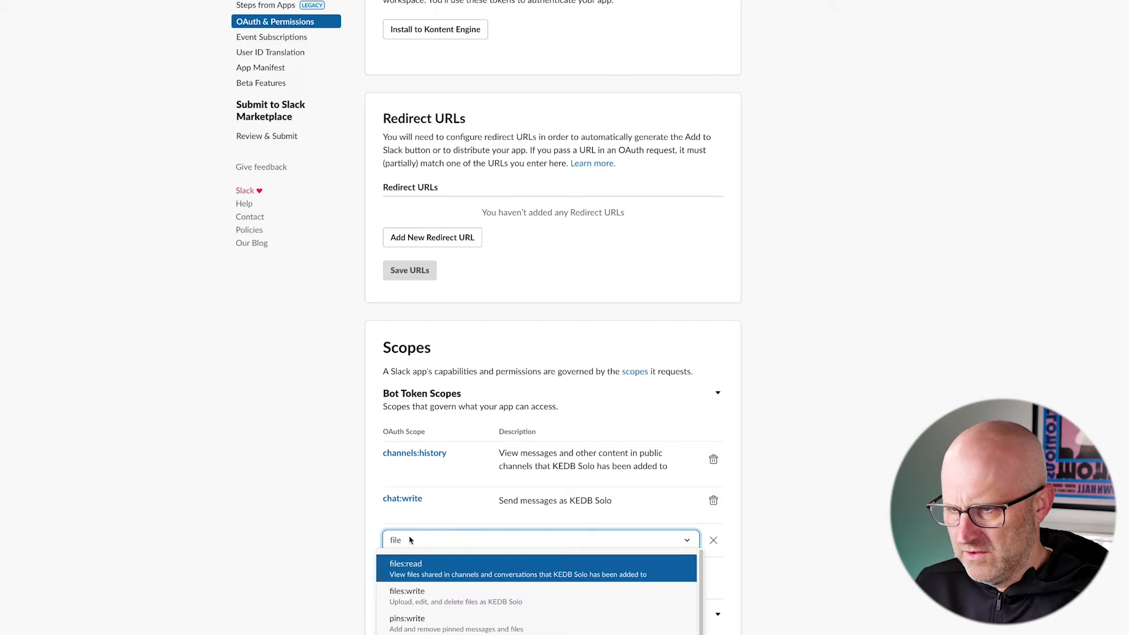
key("Return")
left_click(426, 599)
type("files")
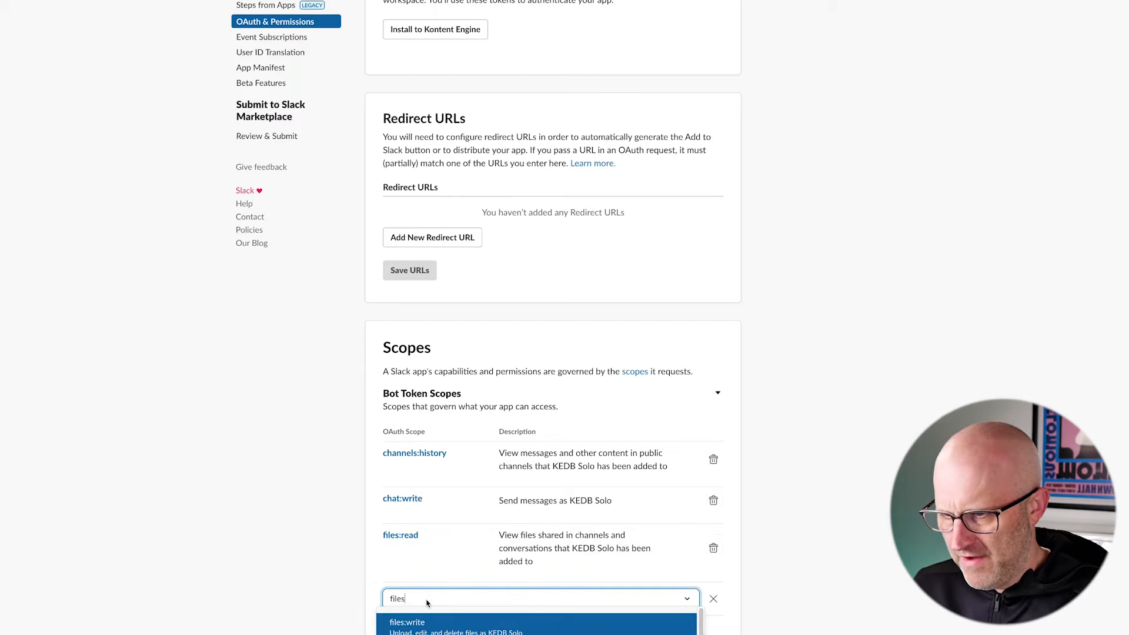
type("_w")
key("BackSpace")
key("BackSpace")
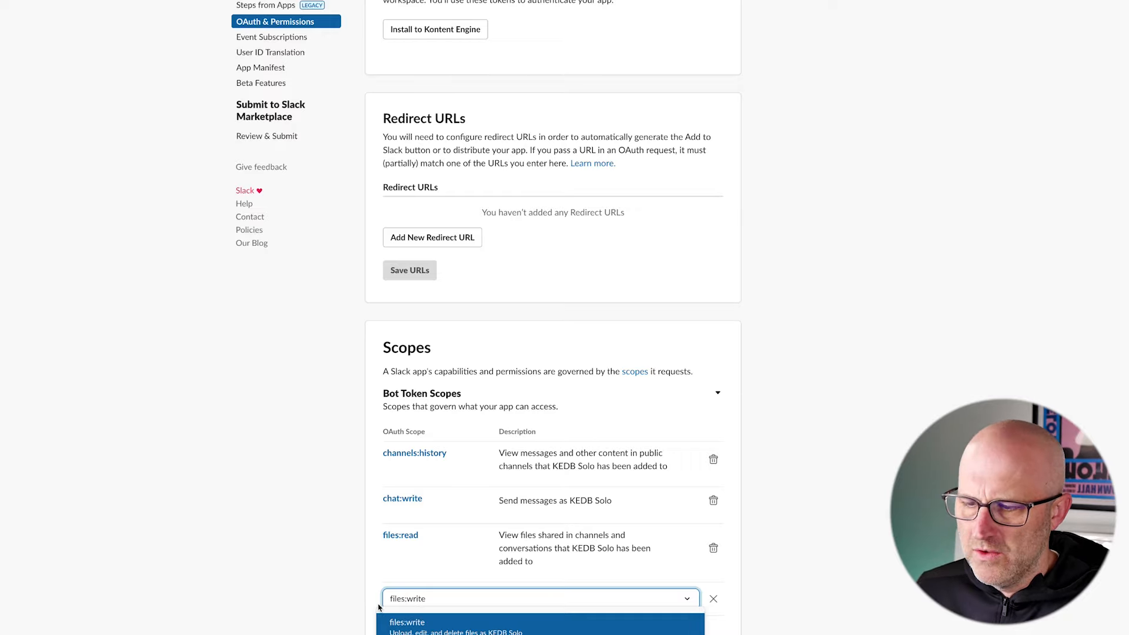
left_click(425, 627)
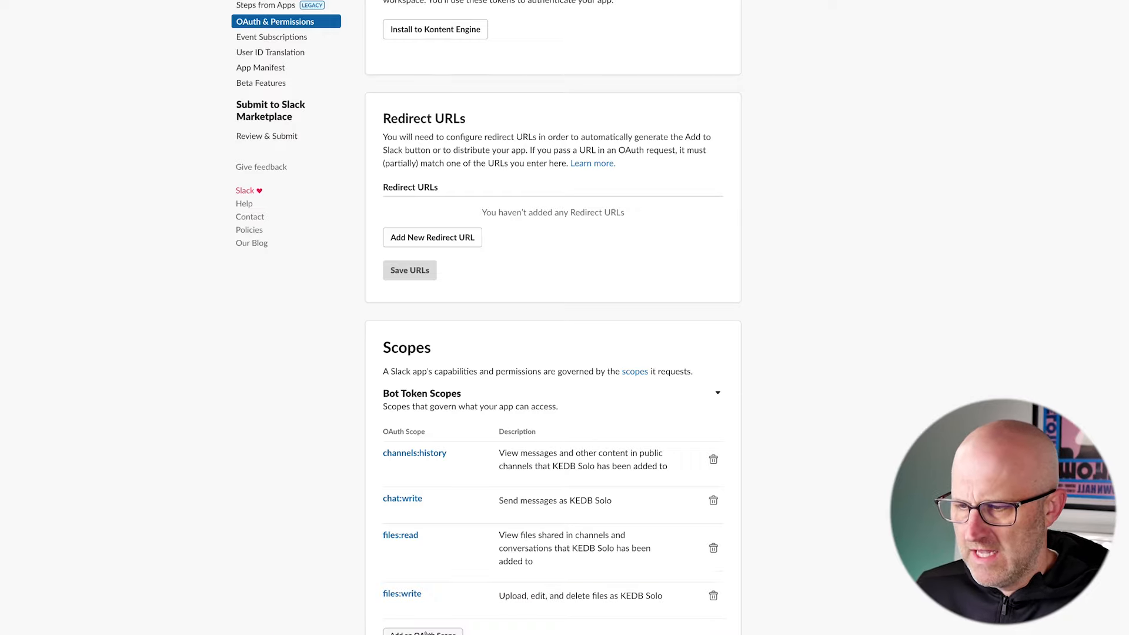
- Add the groups:history scope to the Bot Token Scopes
scroll(350, 434, "down", 3)
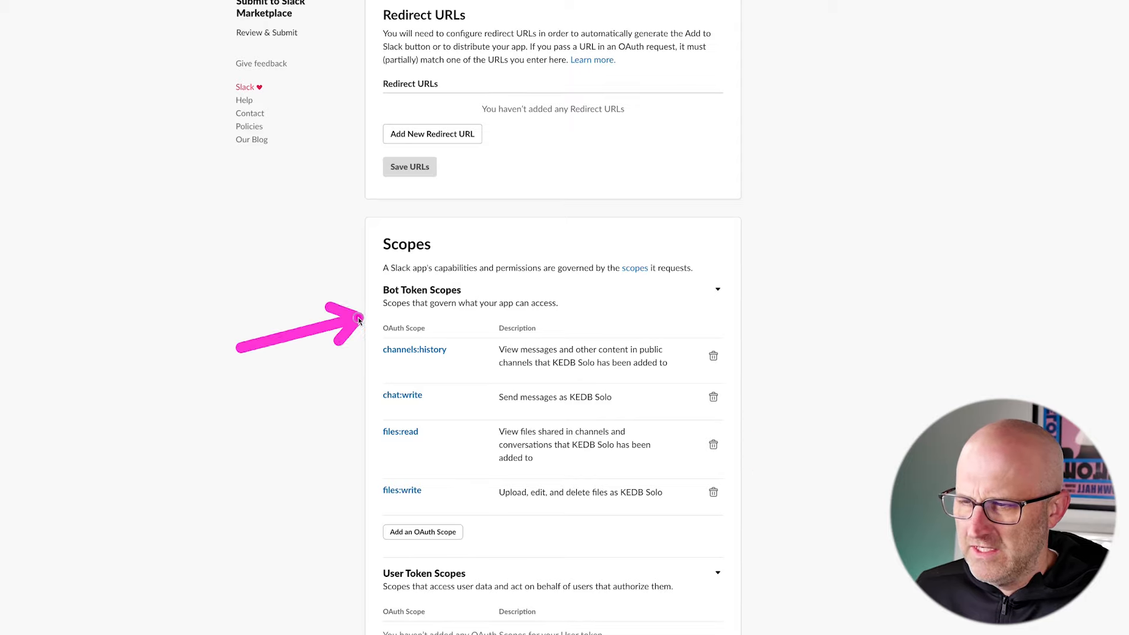
left_click(453, 532)
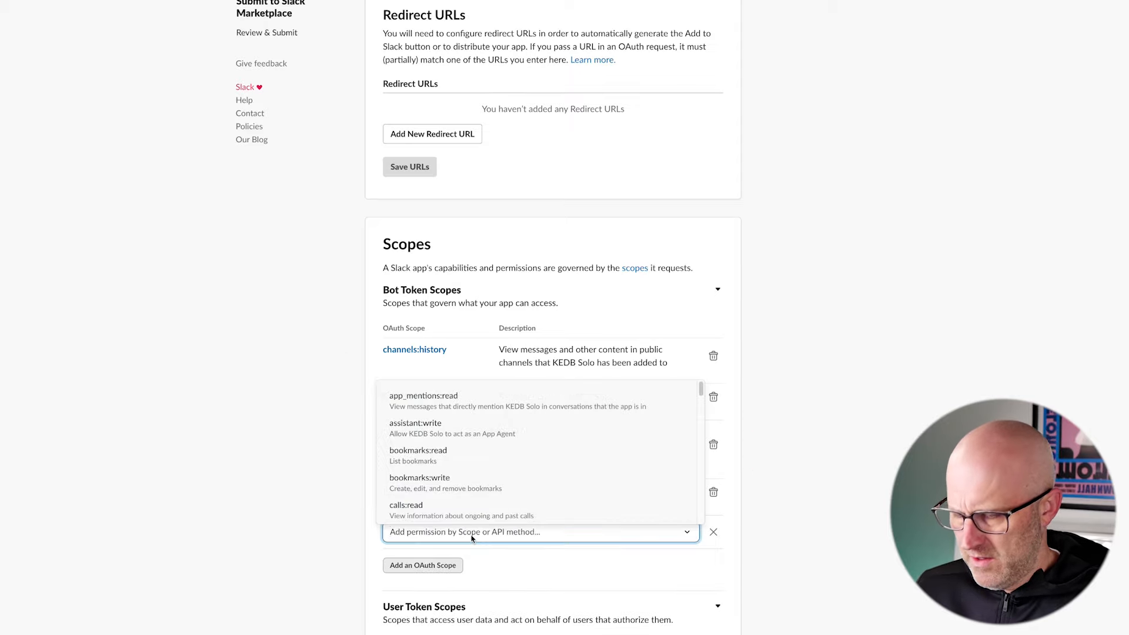
type("group")
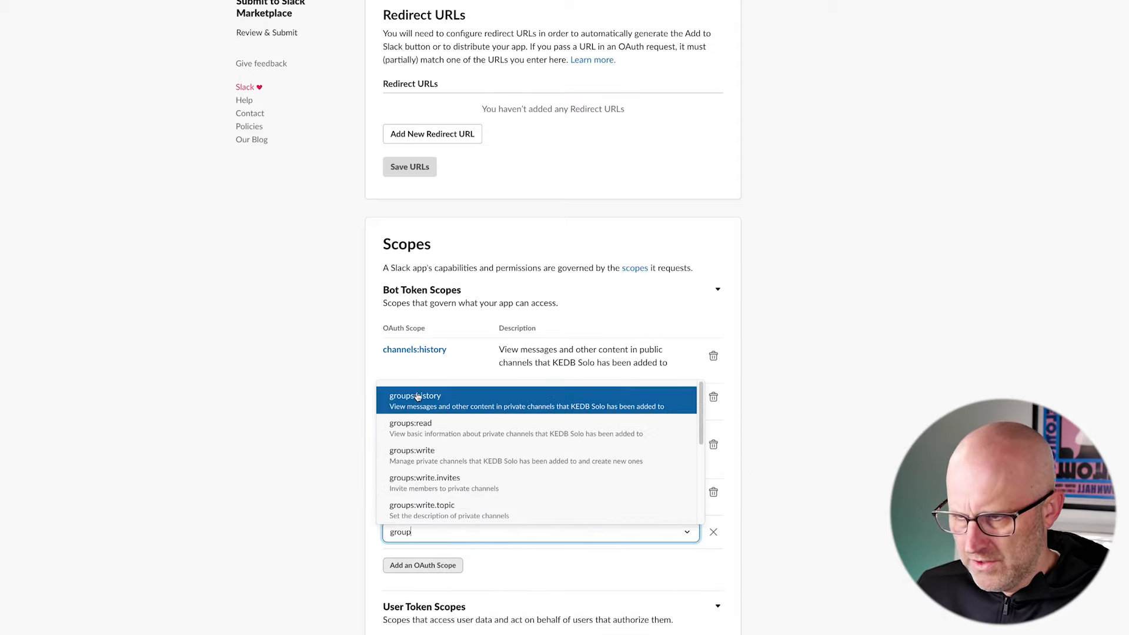
left_click(416, 397)
scroll(555, 391, "down", 3)
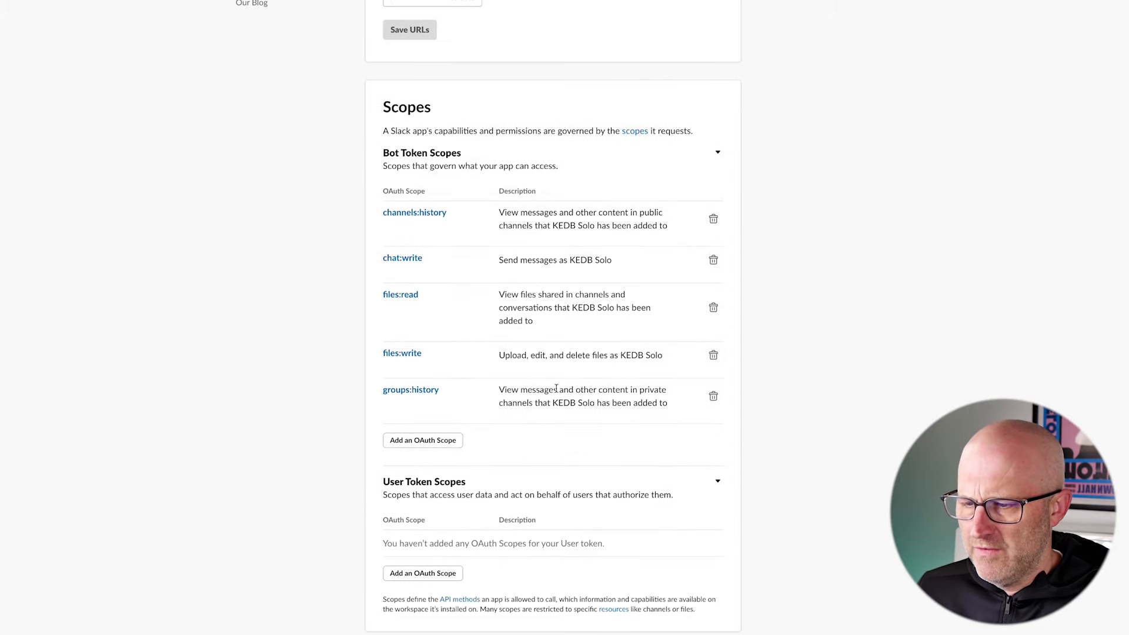
- Install the app to the Kontent Engine workspace and allow the permissions it requests
scroll(555, 388, "down", 7)
scroll(544, 391, "up", 5)
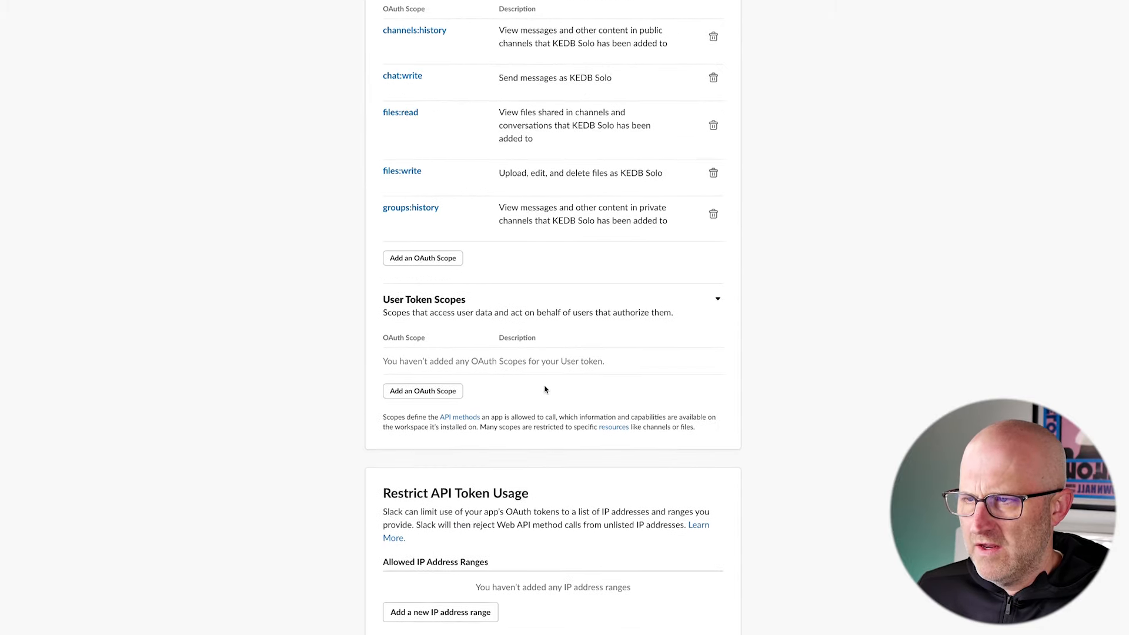
scroll(546, 390, "up", 10)
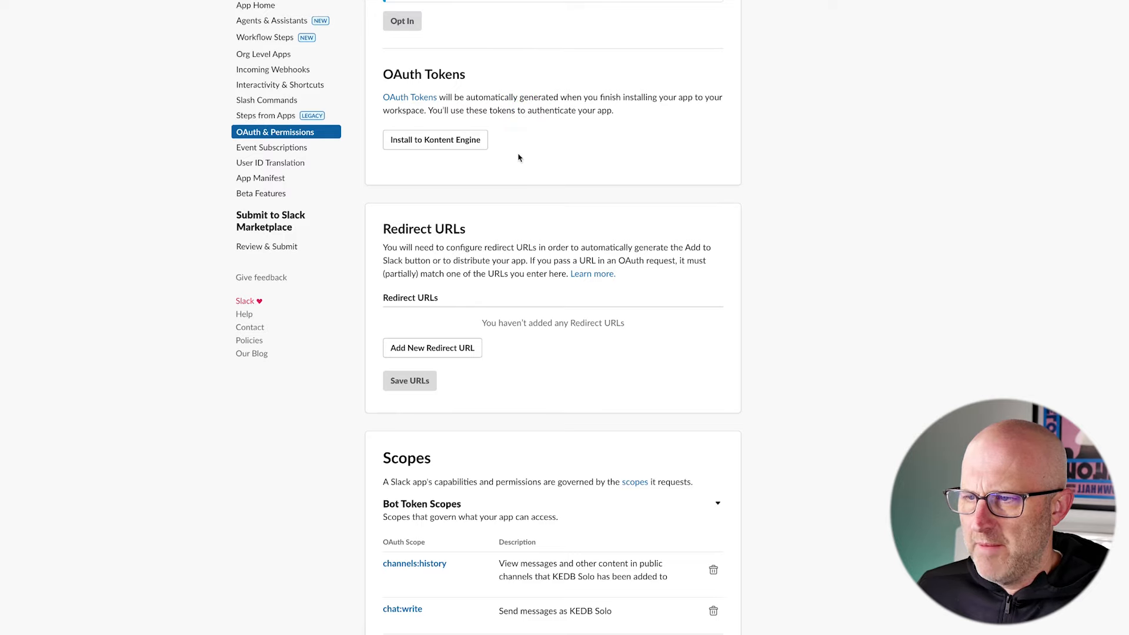
left_click(451, 142)
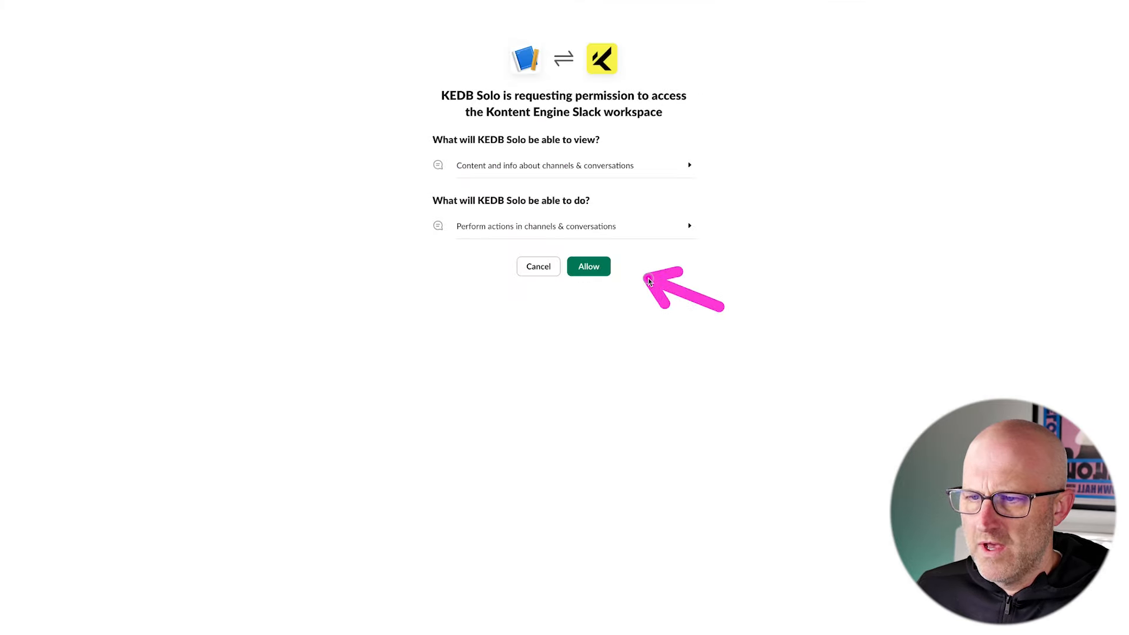
left_click(588, 264)
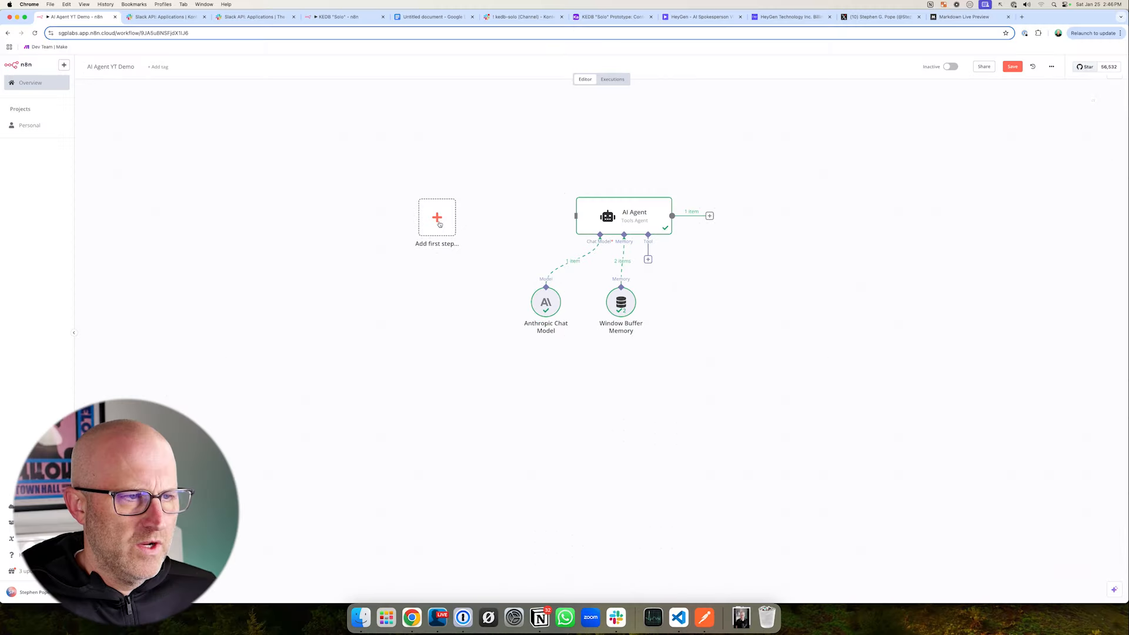
- In the n8n workflow, add a Slack node with the "Send a message" action
left_click(438, 221)
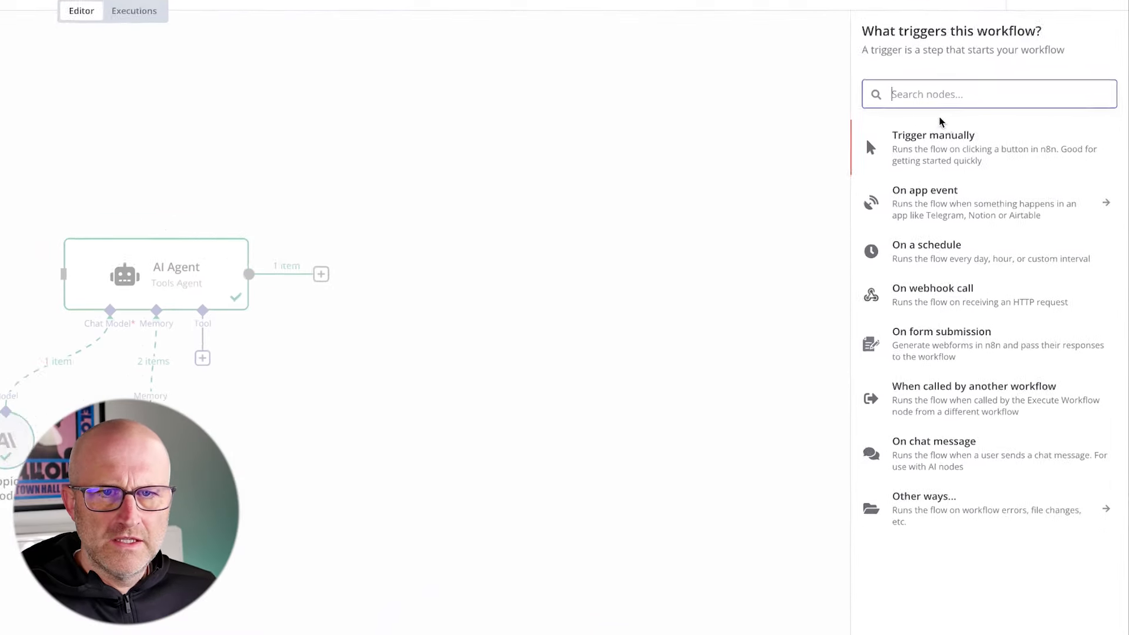
type("Slack")
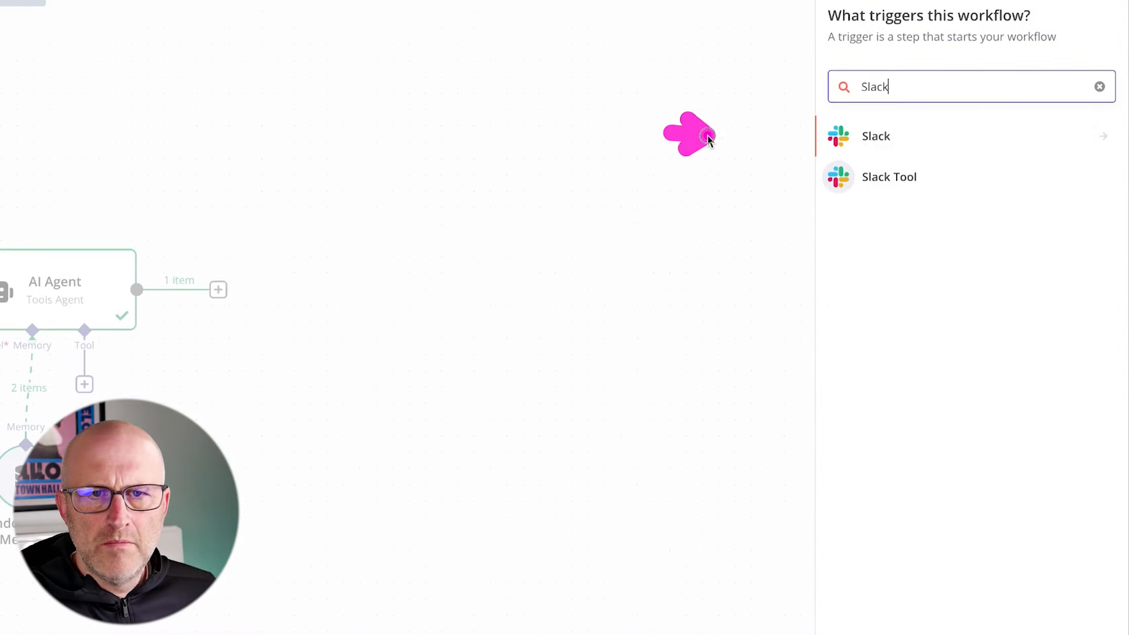
left_click(866, 140)
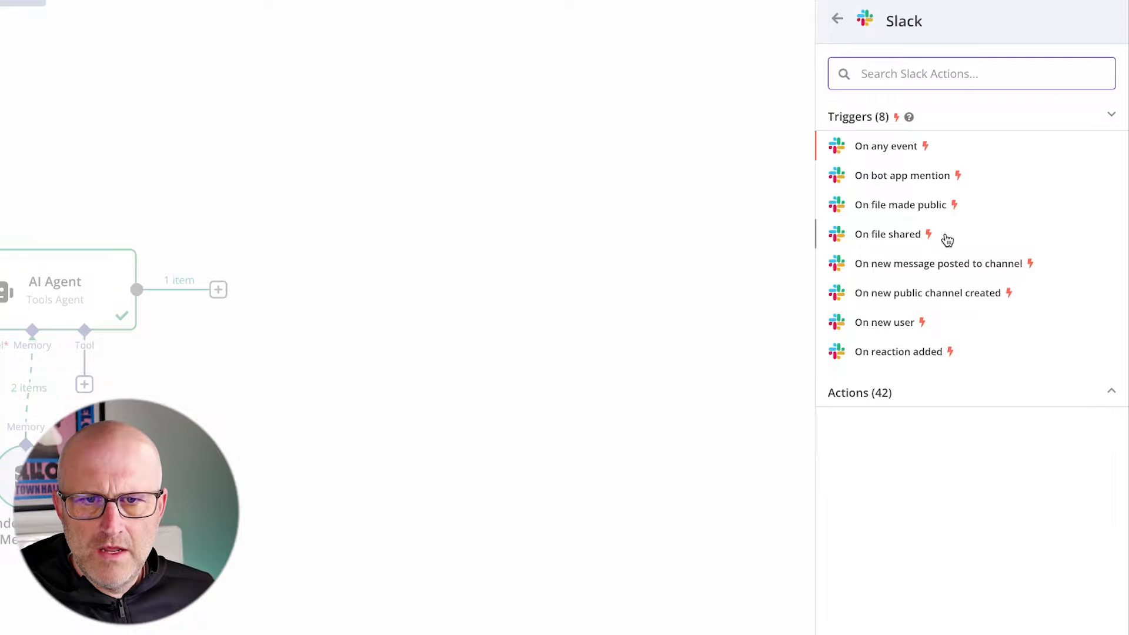
left_click(874, 394)
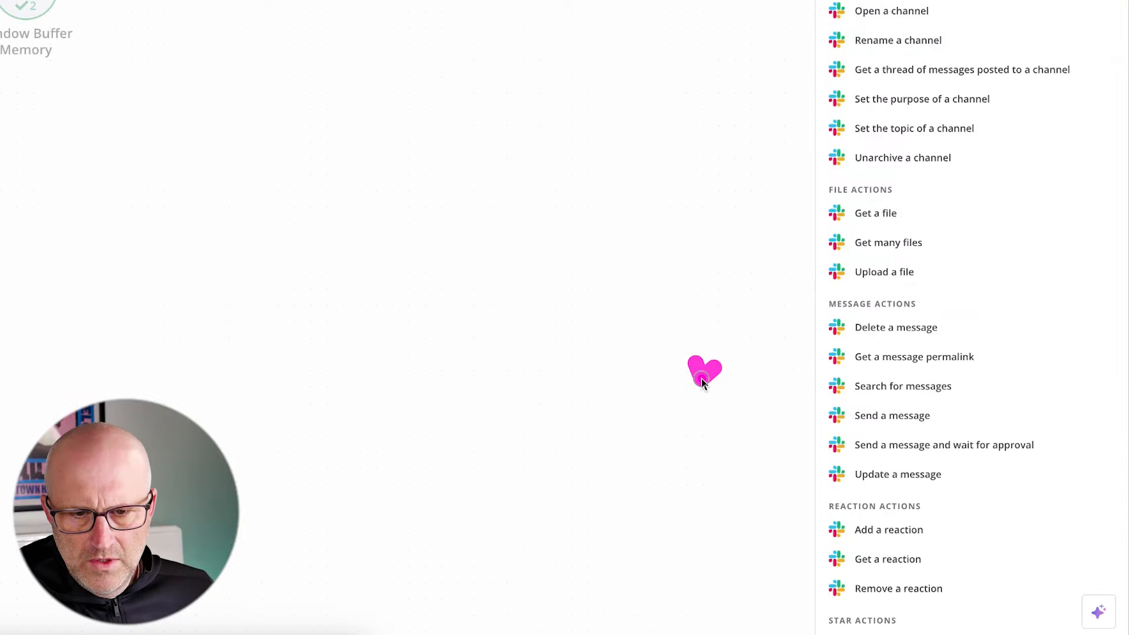
left_click(903, 418)
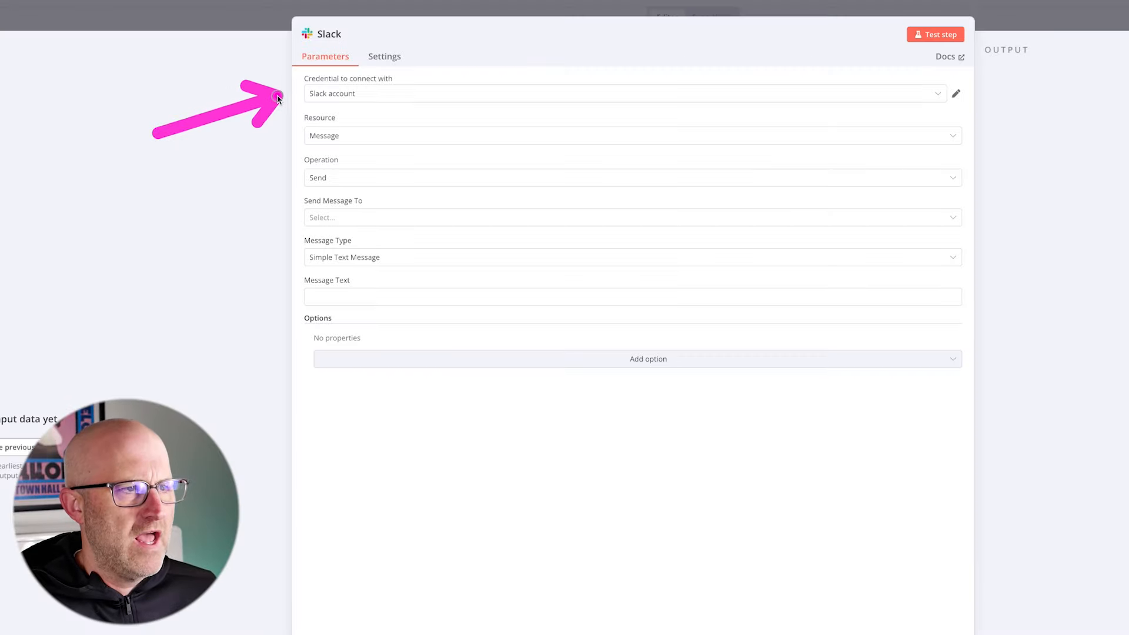
- Start a new credential for the Slack node and set it to connect using Access Token
left_click(374, 100)
left_click(205, 141)
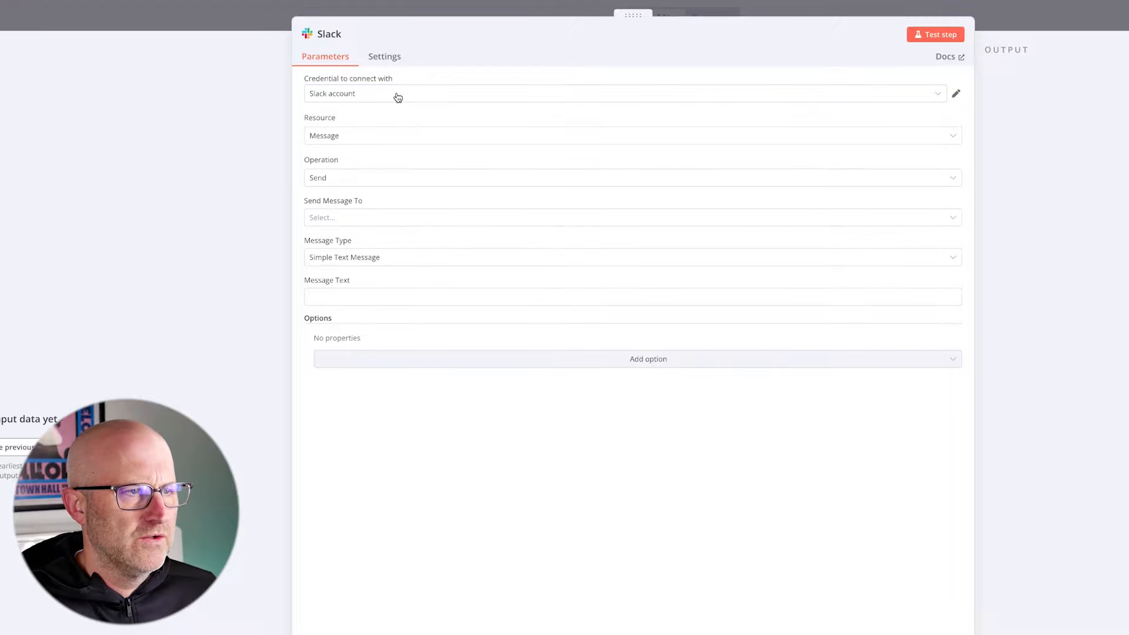
left_click(370, 102)
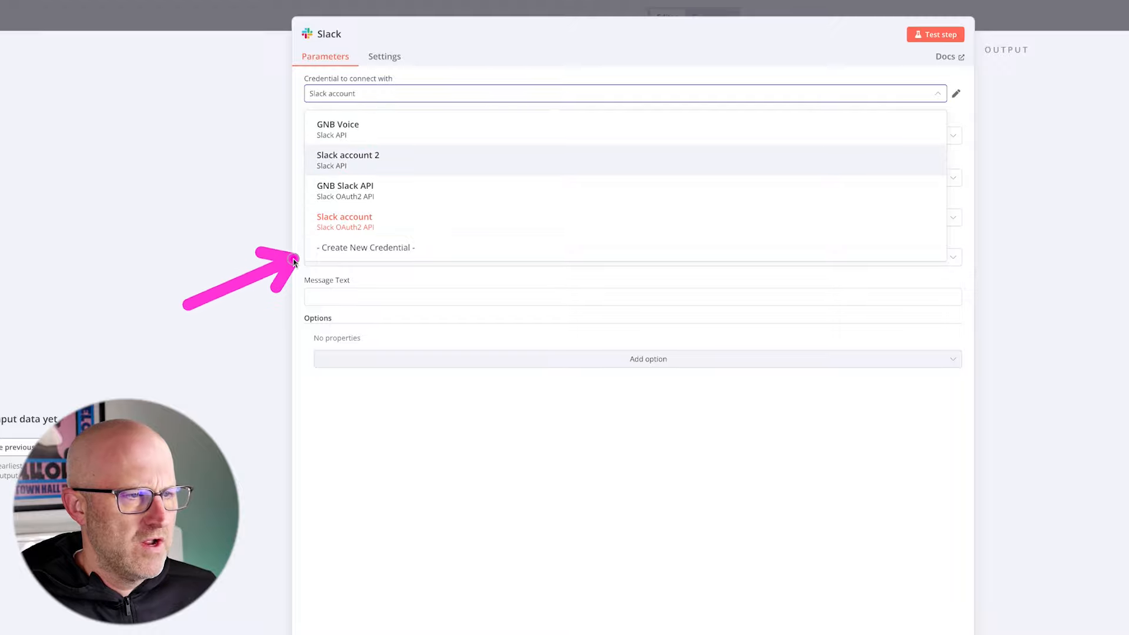
left_click(361, 246)
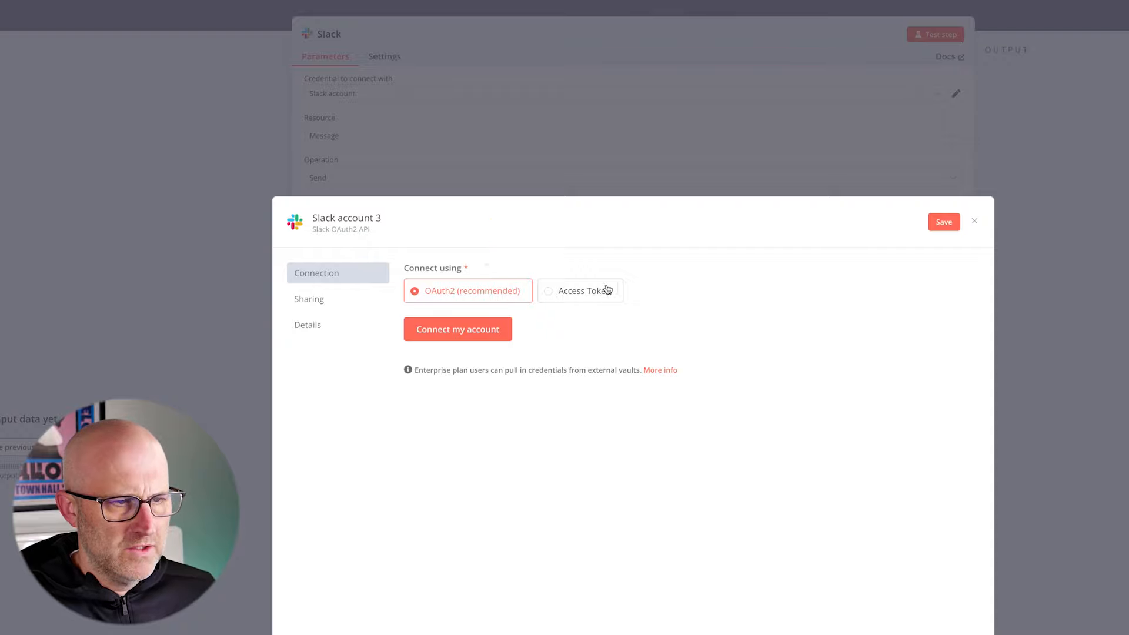
left_click(569, 294)
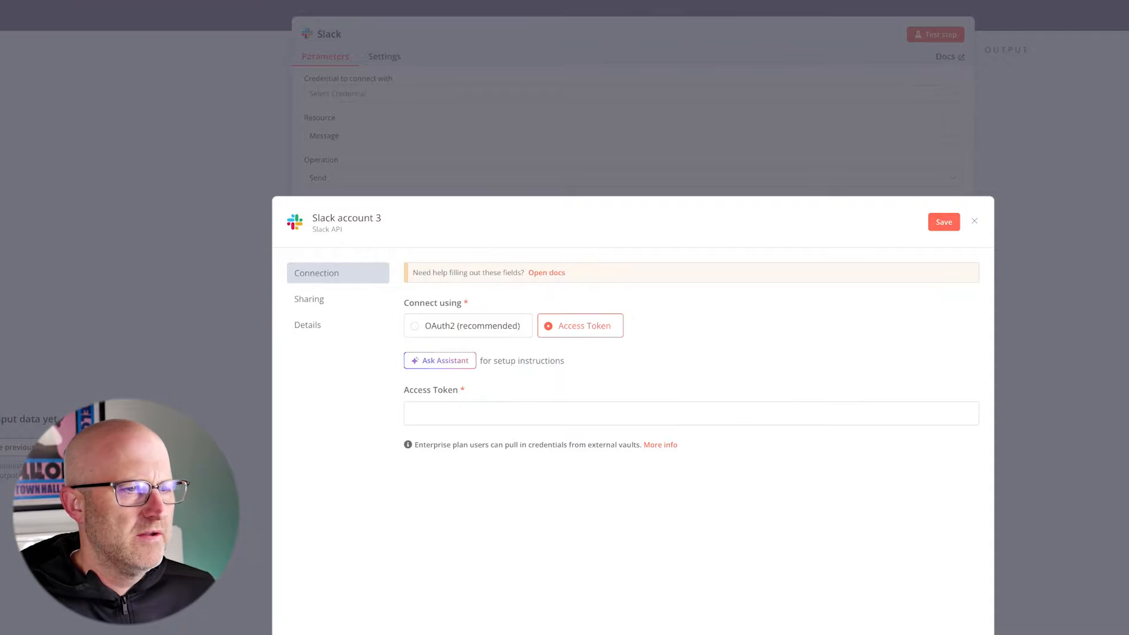
- Paste the Slack app's token into the credential's Access Token field, then save and close the credential
left_click(796, 414)
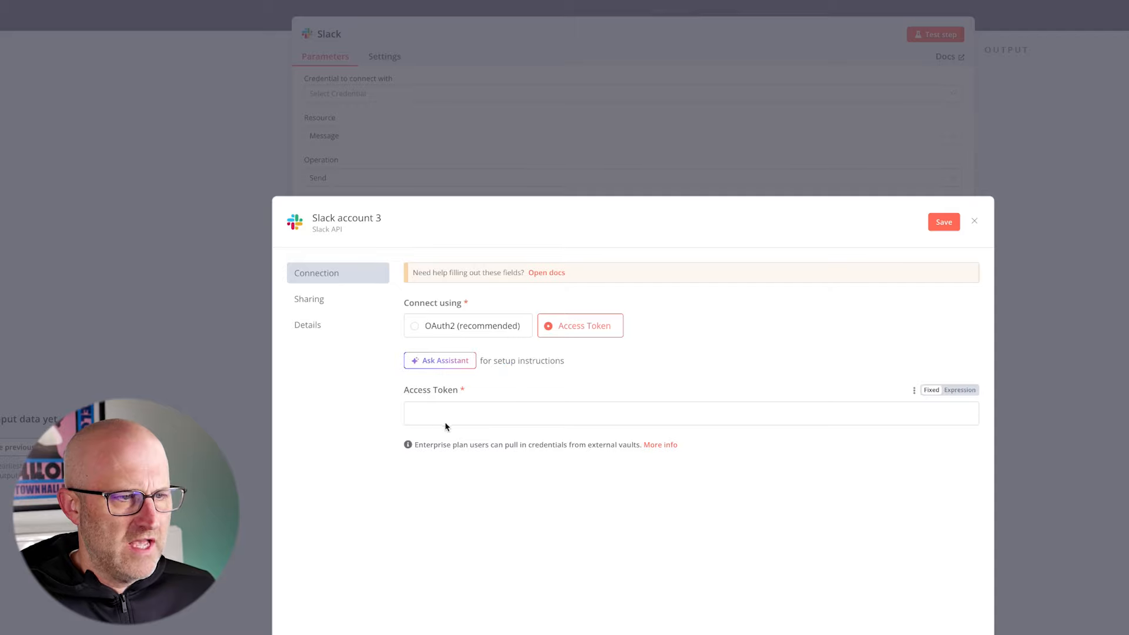
left_click(442, 419)
key("ctrl+v")
left_click(943, 222)
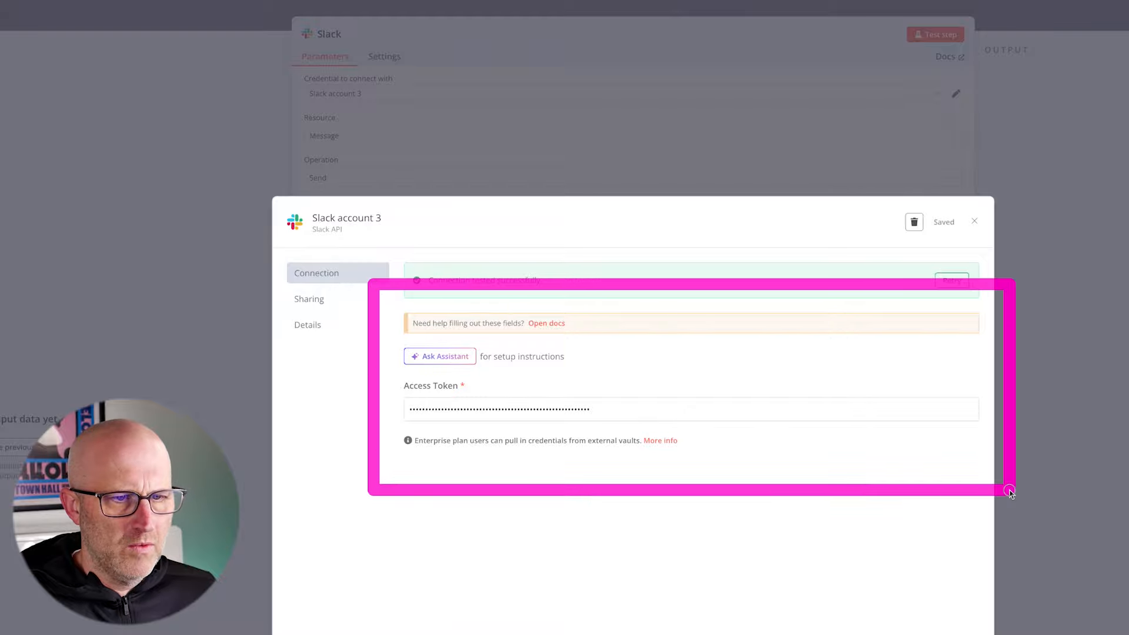
left_click(974, 223)
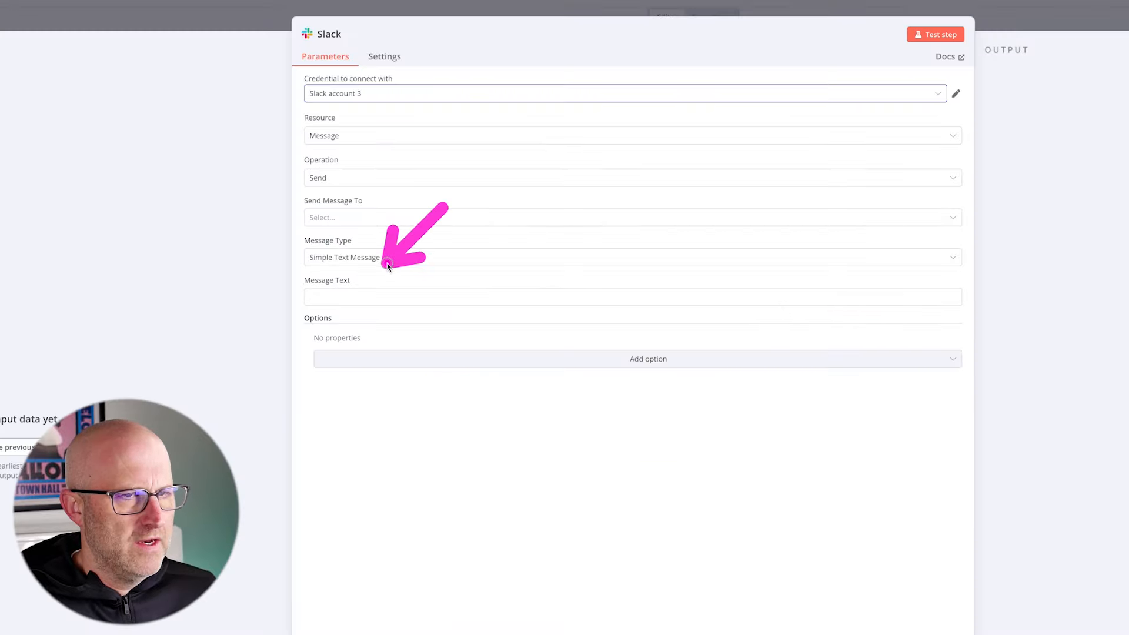
- Set the Slack node's message text to "test" and choose Channel as the Send Message To target
left_click(347, 298)
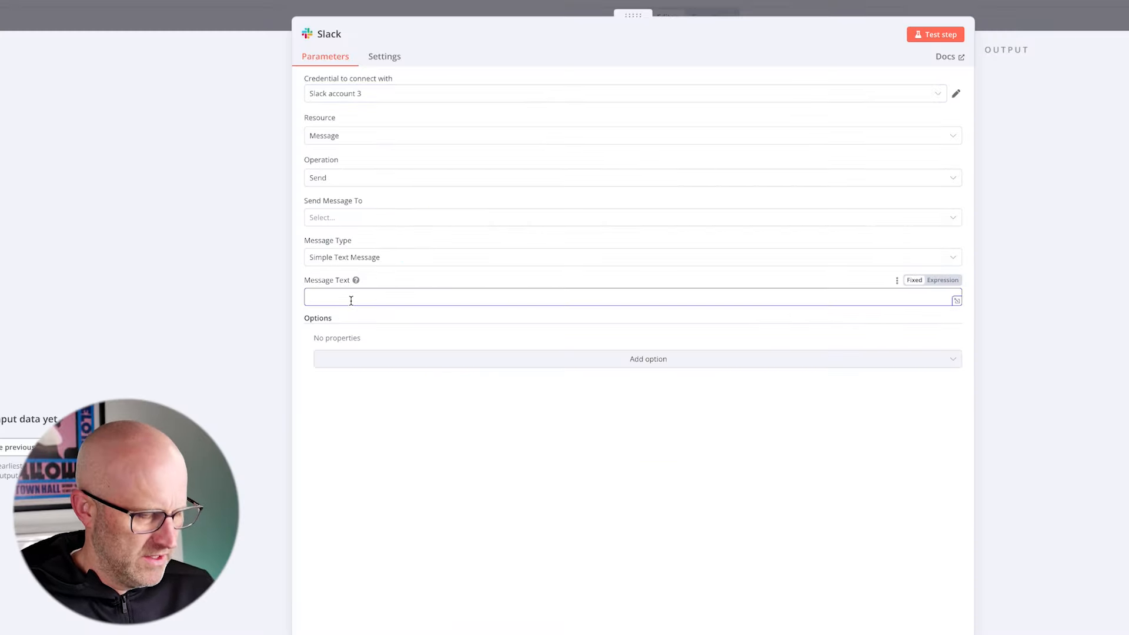
left_click(335, 219)
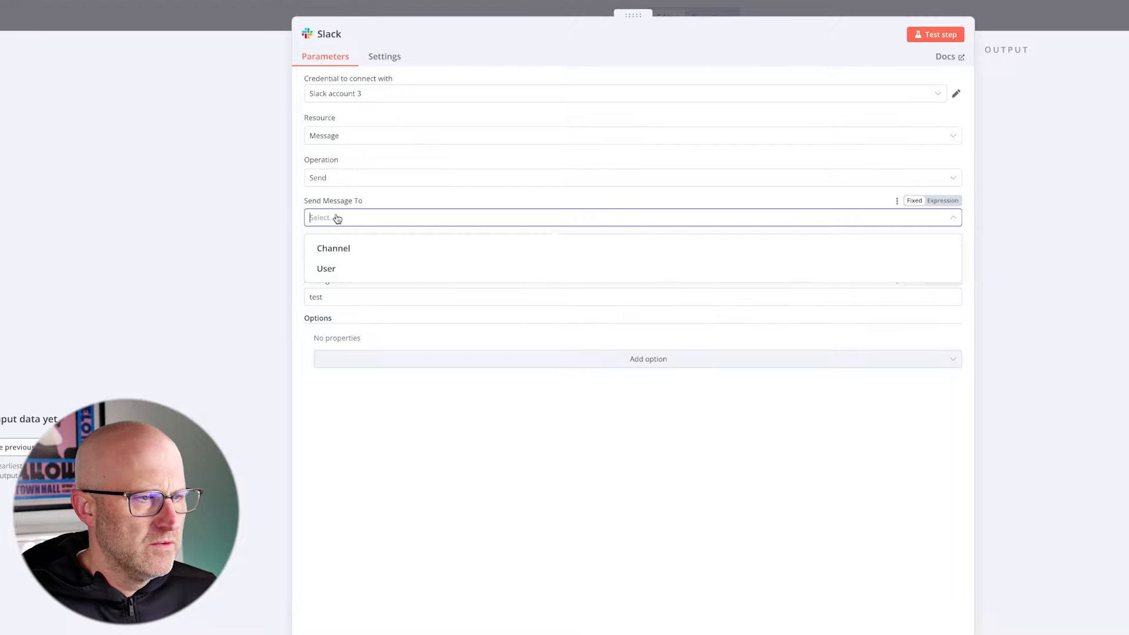
left_click(353, 245)
left_click(449, 260)
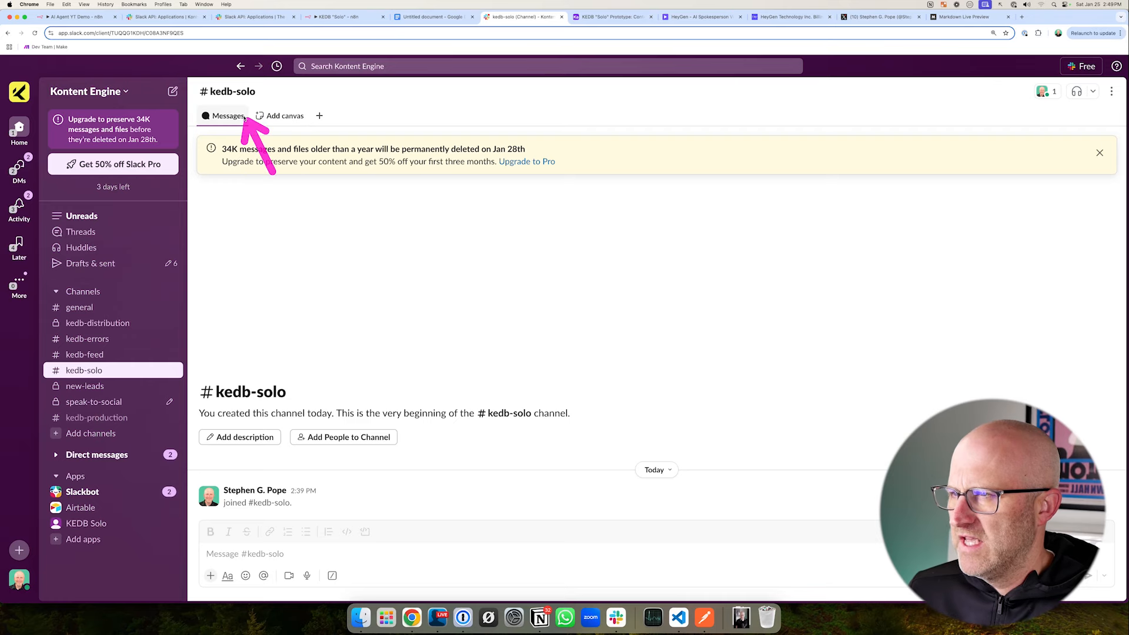
- Set the node's channel By ID using the channel ID copied from the kedb-solo details in Slack, and test the step
left_click(241, 94)
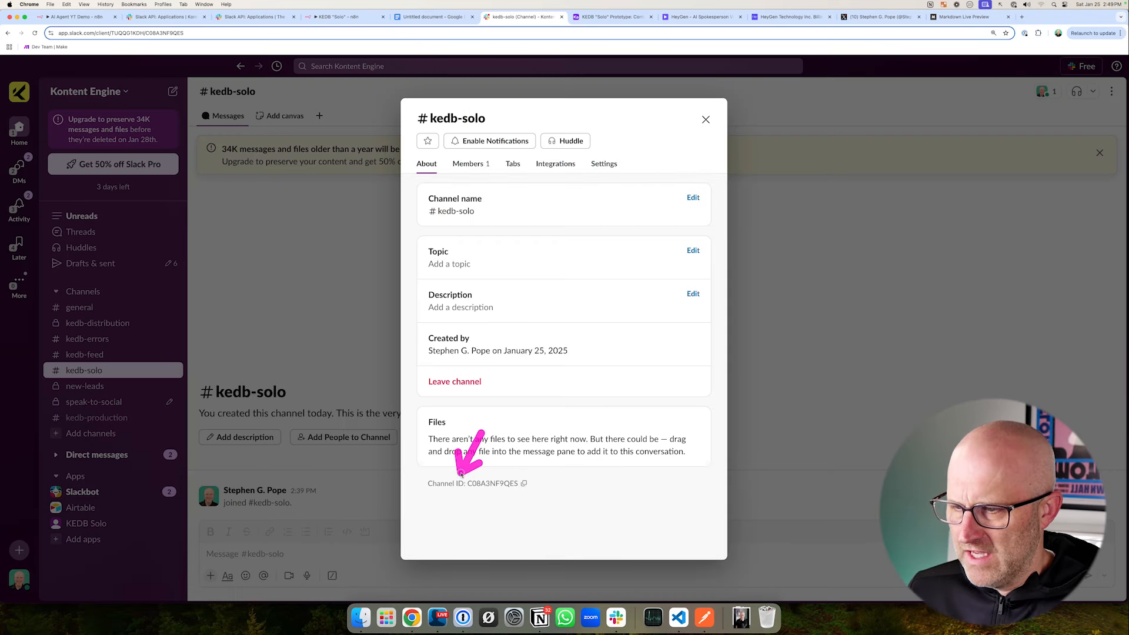
left_click(523, 484)
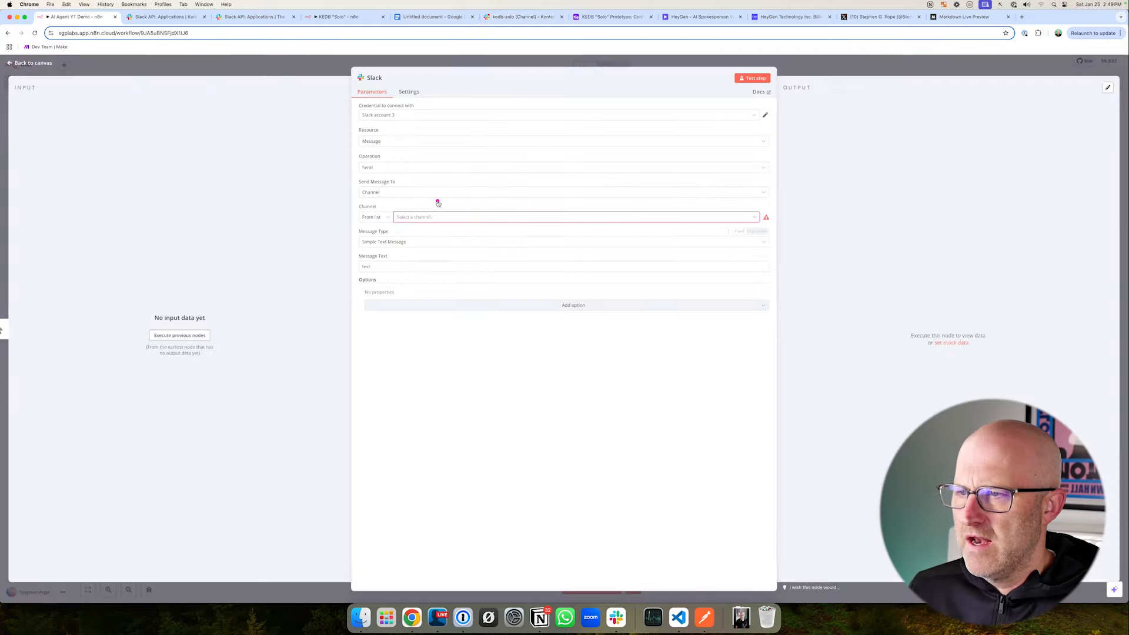
left_click(383, 218)
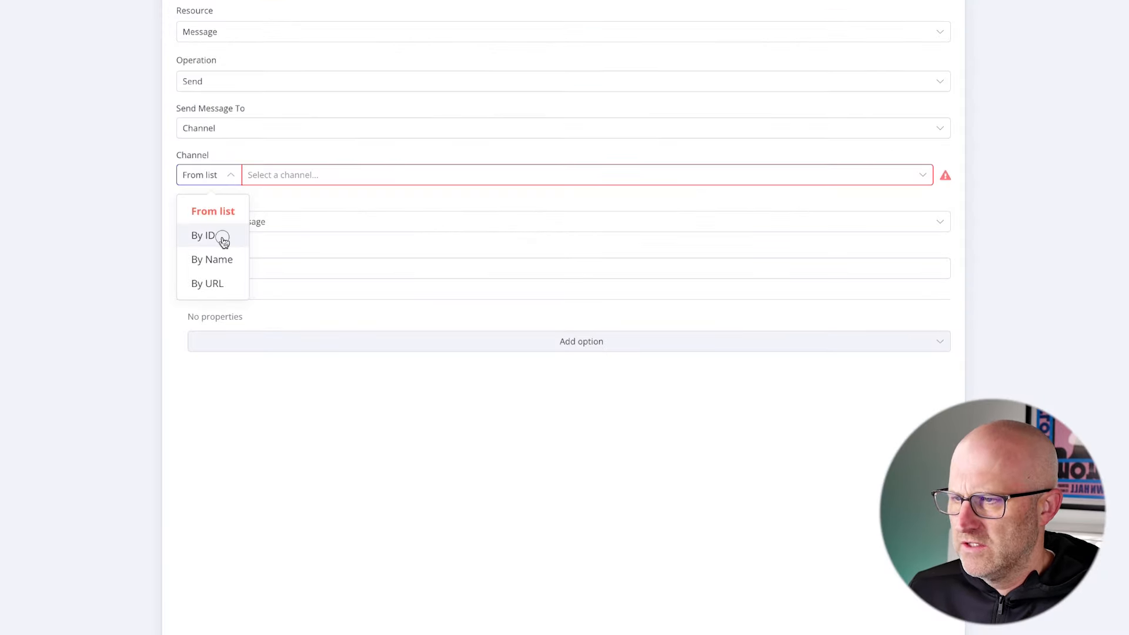
left_click(382, 249)
left_click(279, 171)
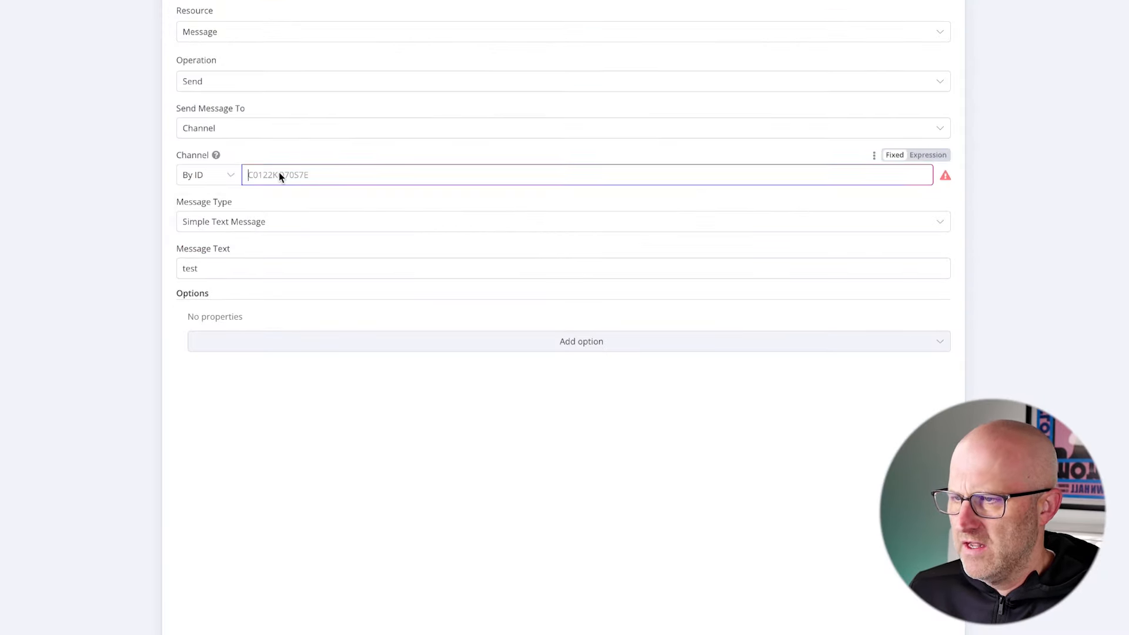
key("ctrl+v")
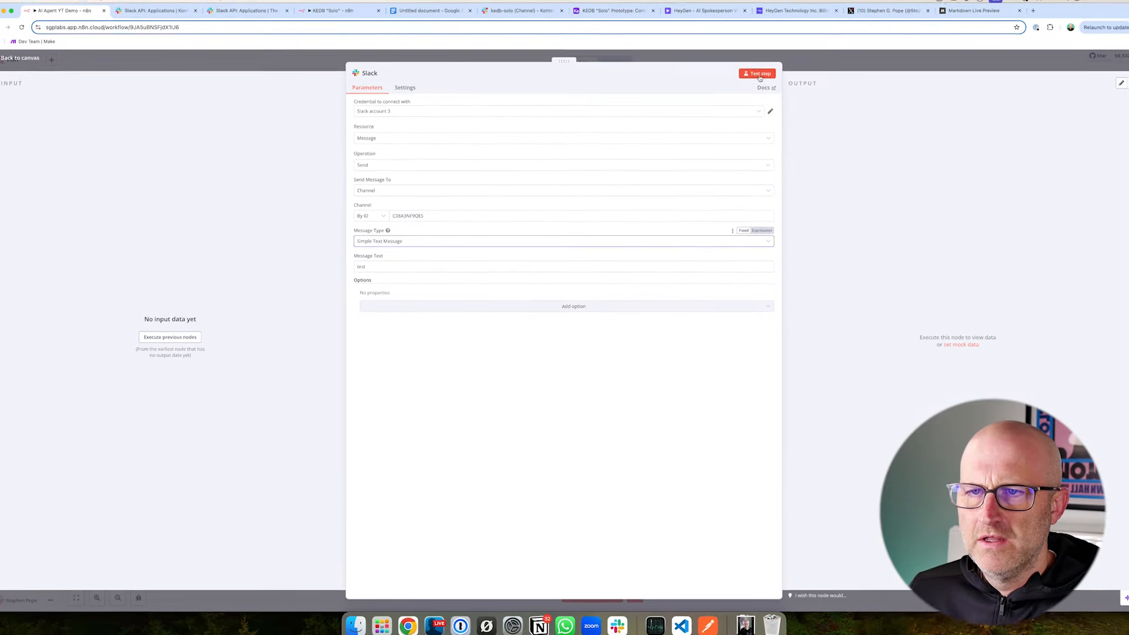
left_click(758, 74)
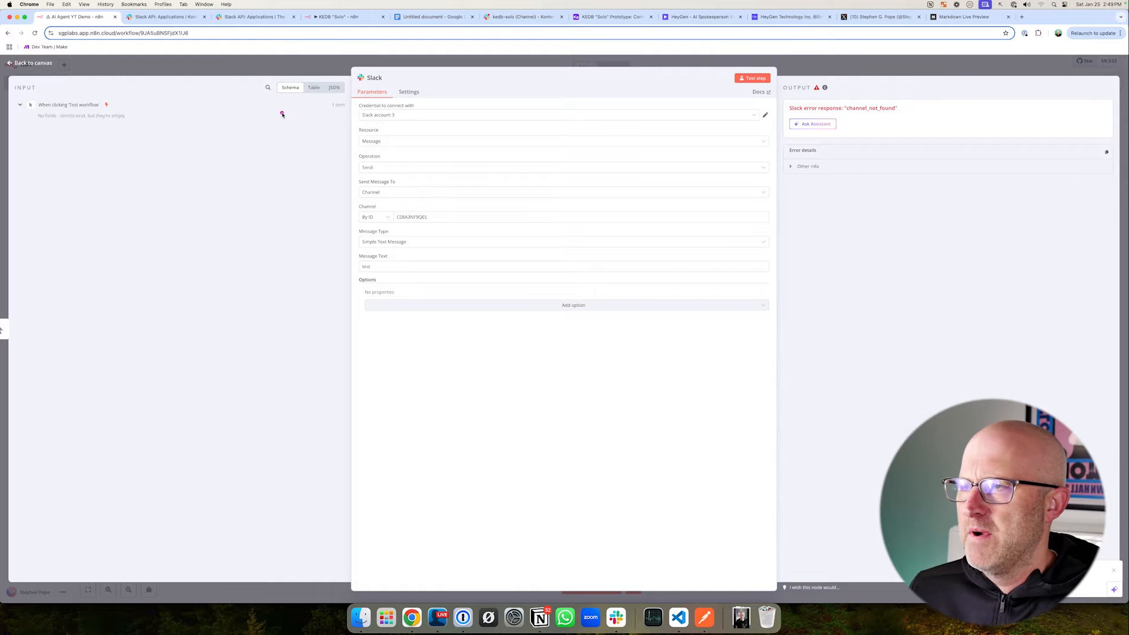
- Switch to Slack and add the KEDB Solo app to the kedb-solo channel through the channel's integrations
left_click(511, 17)
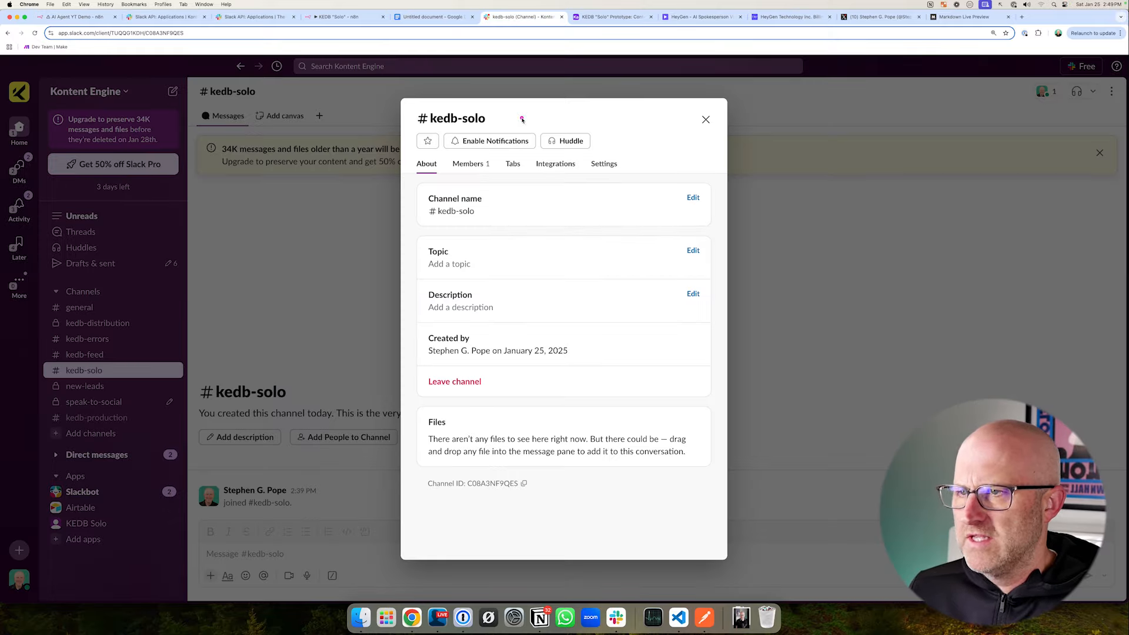
left_click(300, 268)
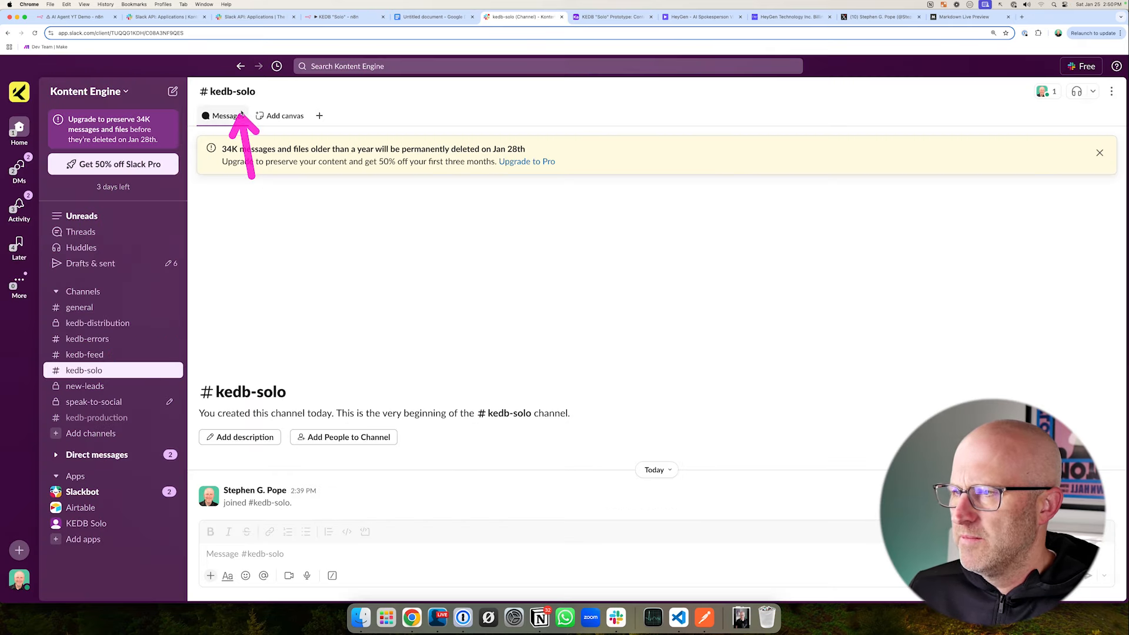
left_click(247, 93)
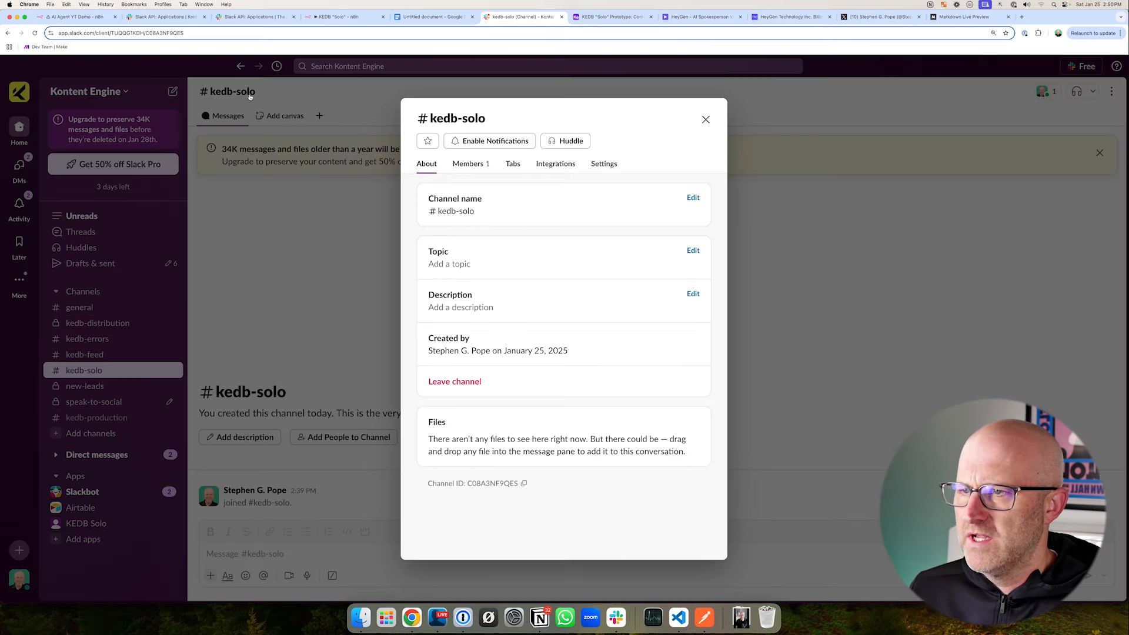
left_click(558, 163)
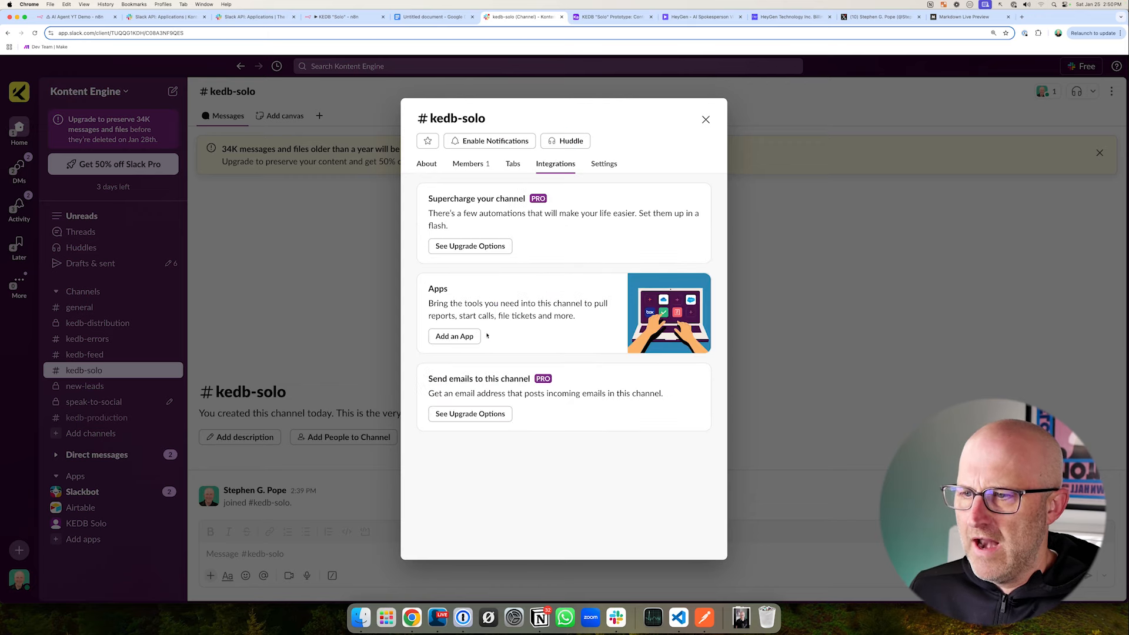
left_click(454, 336)
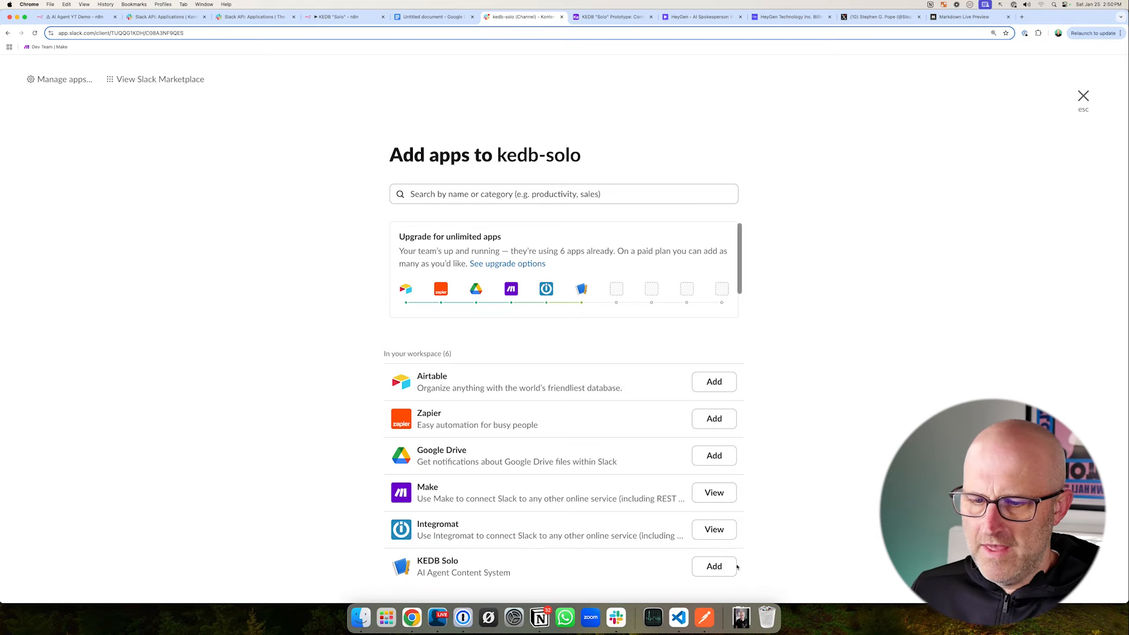
left_click(714, 567)
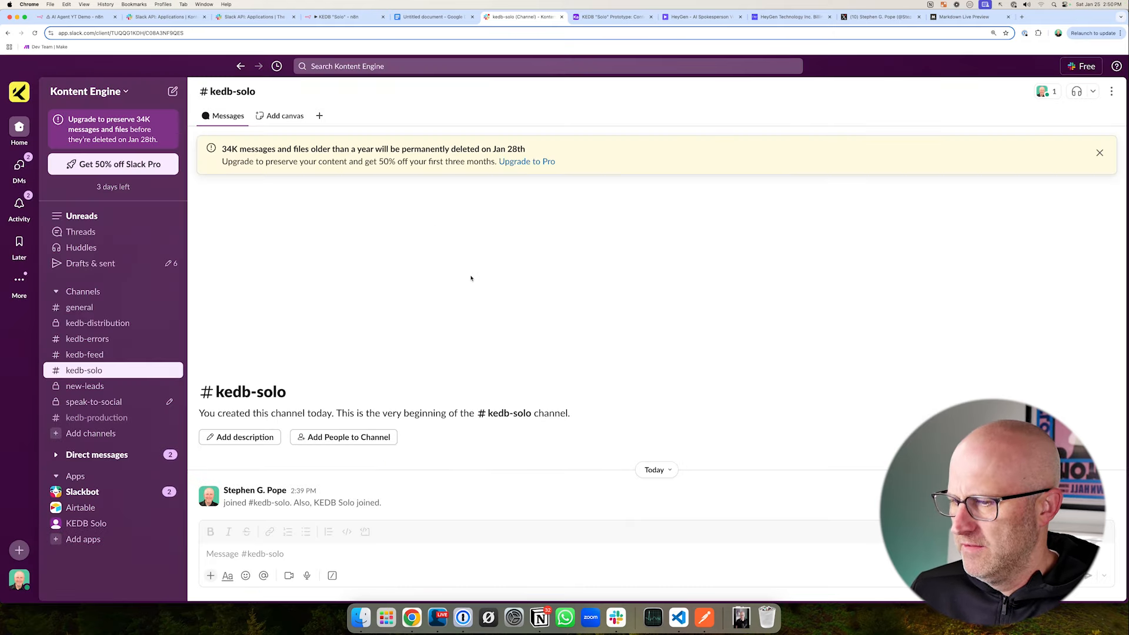
- Switch back to the n8n workflow and test the Slack node's step again
left_click(82, 16)
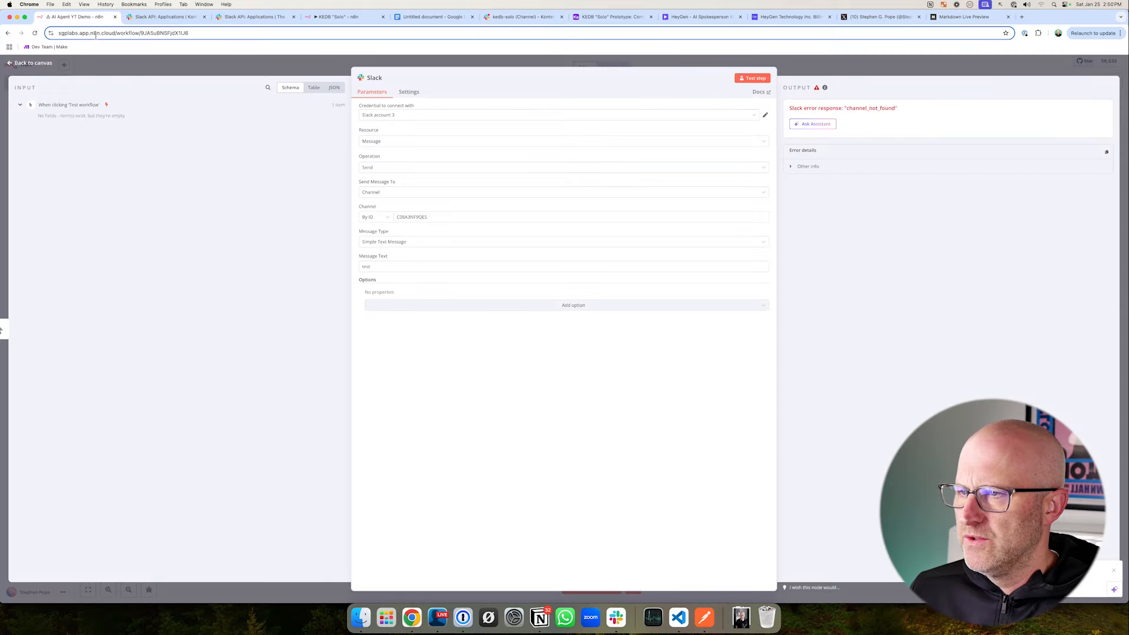
left_click(761, 80)
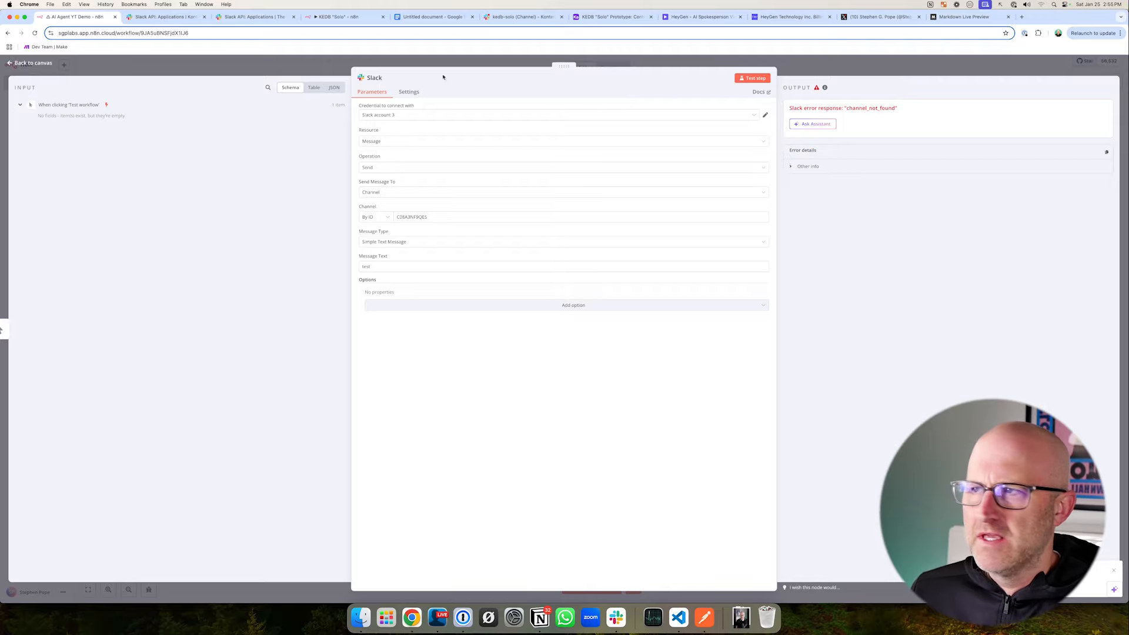
- Replace the Slack account 3 credential's Access Token with the KEDB Solo app's bot token and save the credential
left_click(250, 17)
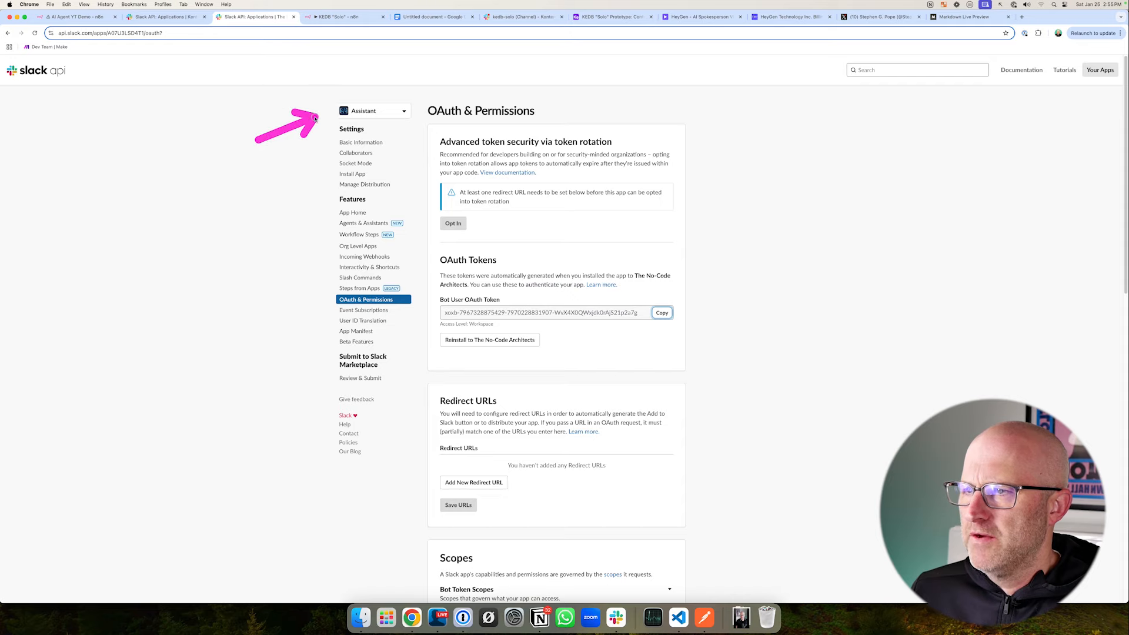
left_click(176, 18)
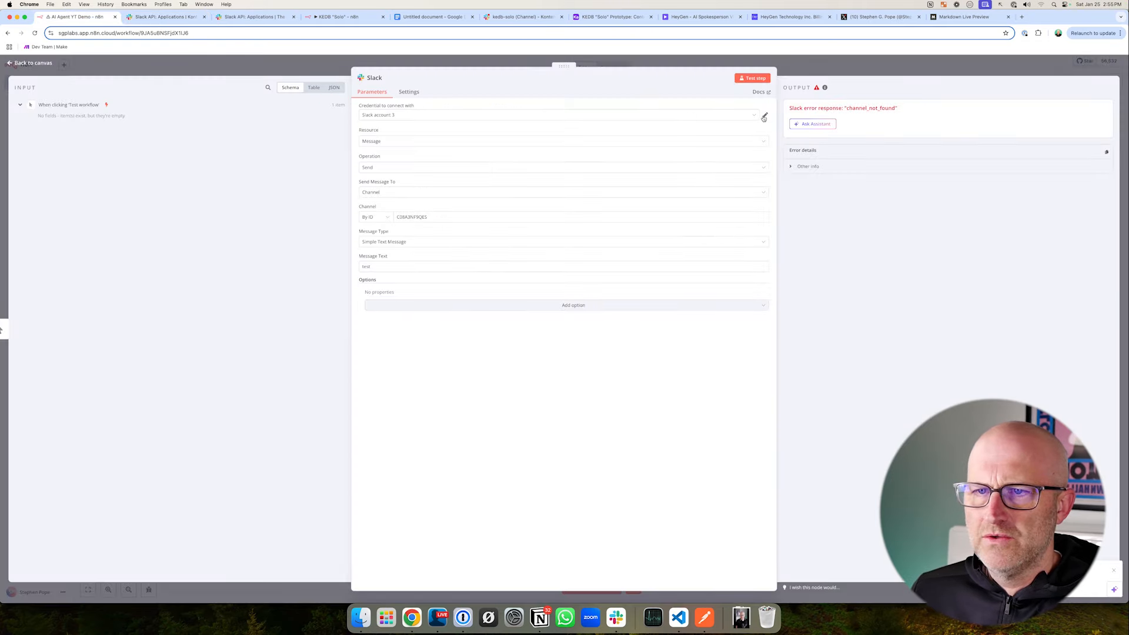
left_click(765, 116)
left_click_drag(524, 310, 400, 315)
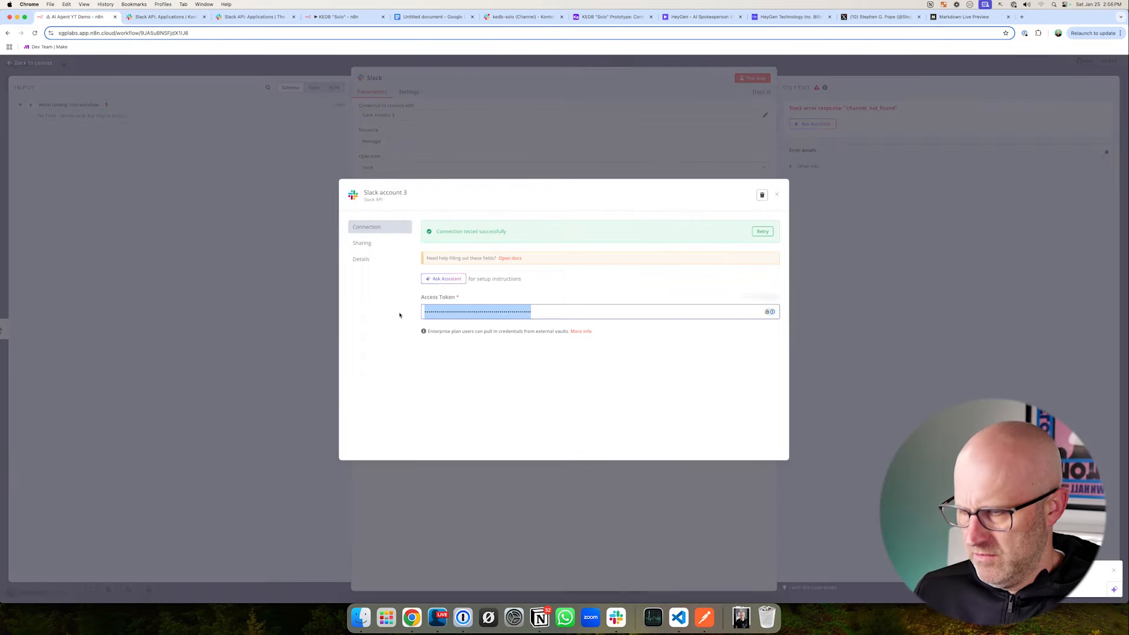
key("super+v")
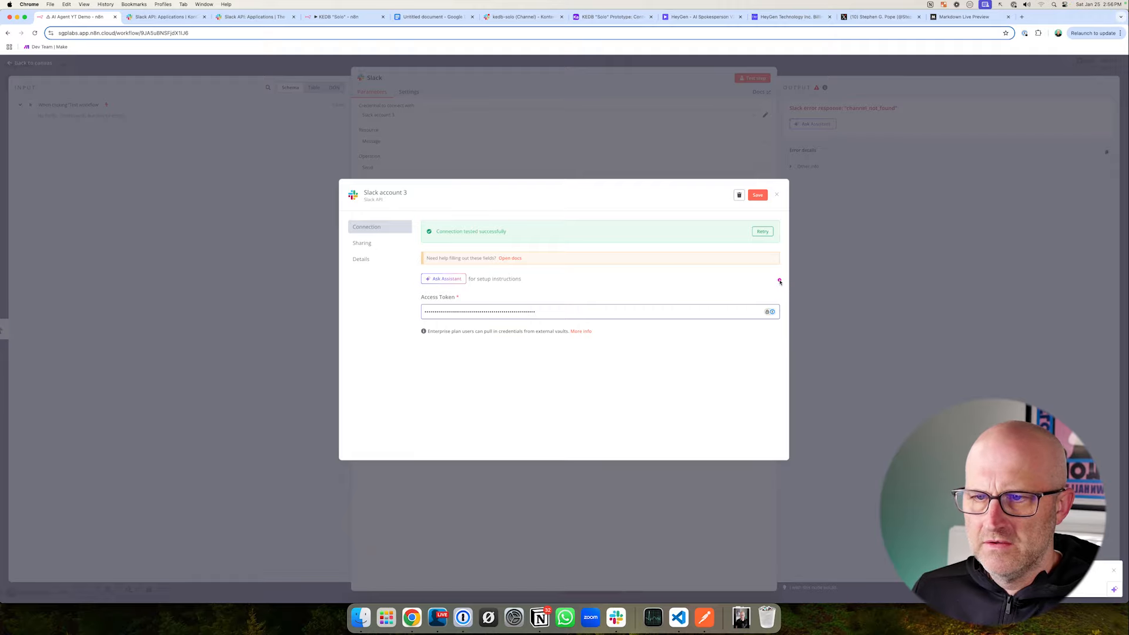
left_click(757, 194)
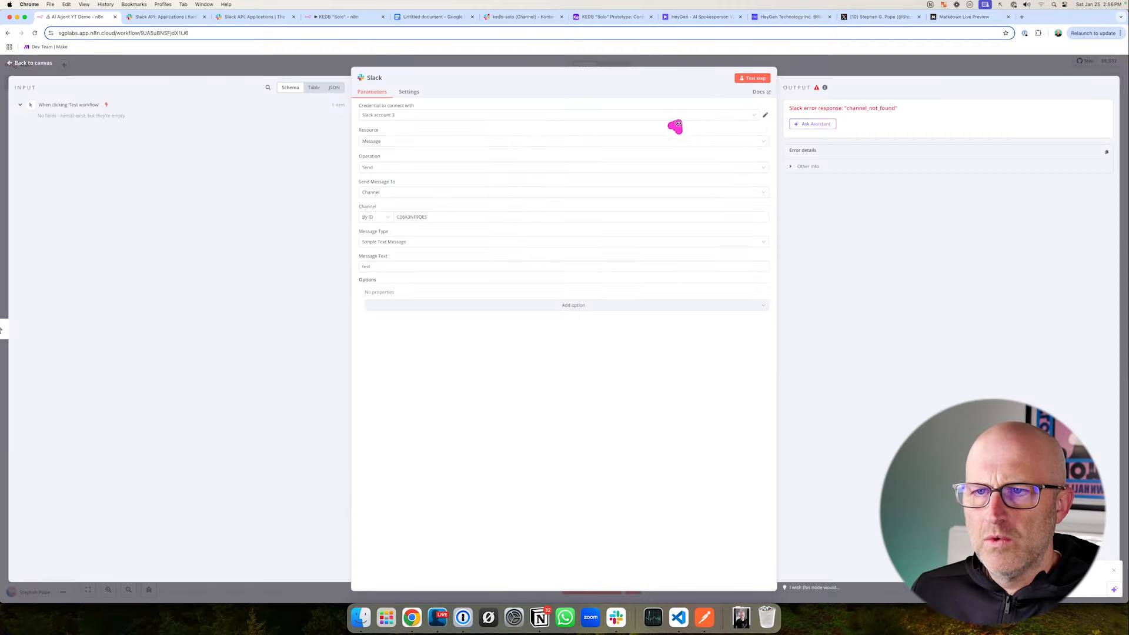
- Test the Slack node's step and check the kedb-solo channel in Slack for the message
left_click(751, 79)
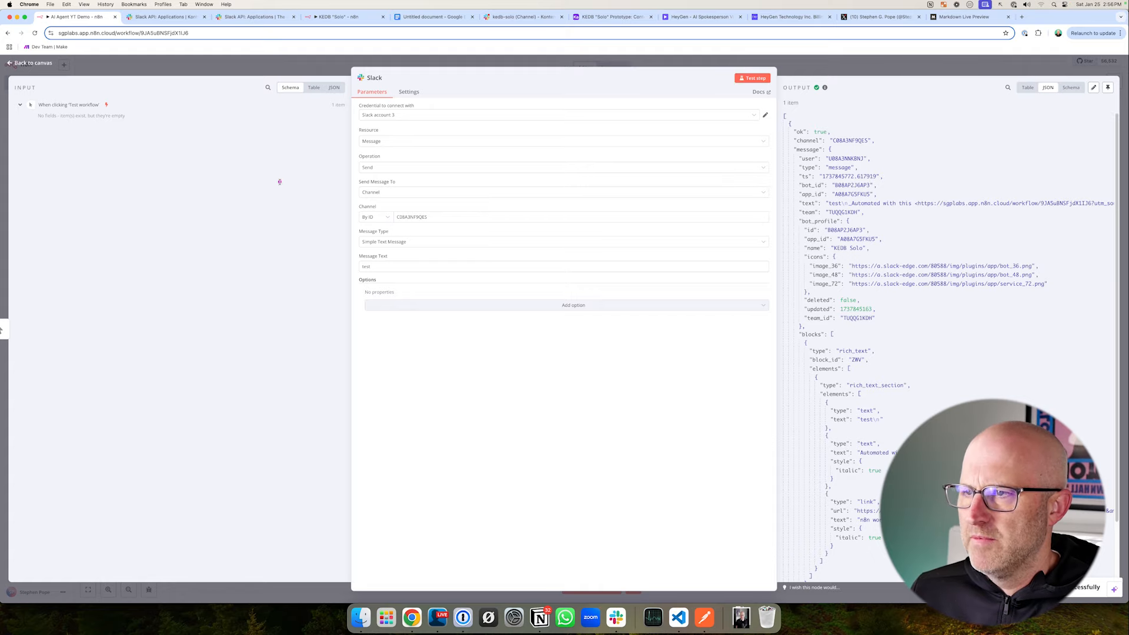
left_click(520, 17)
key("Escape")
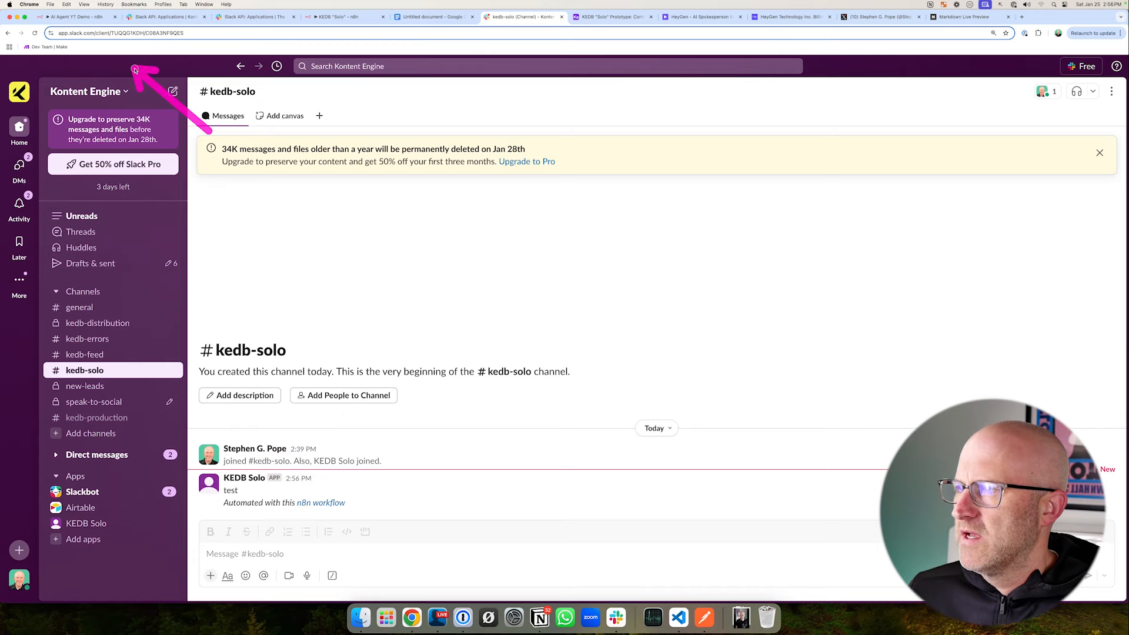
- Move the manual trigger and Slack nodes below the AI Agent, run the workflow, and check the kedb-solo channel
left_click(77, 17)
key("Escape")
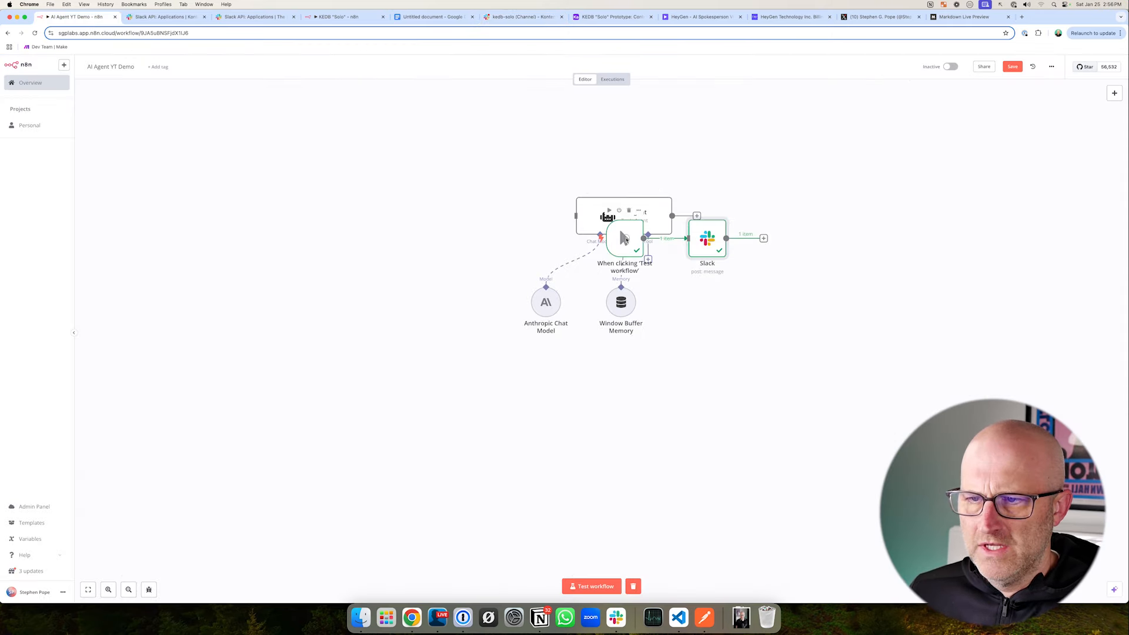
left_click_drag(624, 238, 611, 435)
left_click_drag(713, 240, 710, 435)
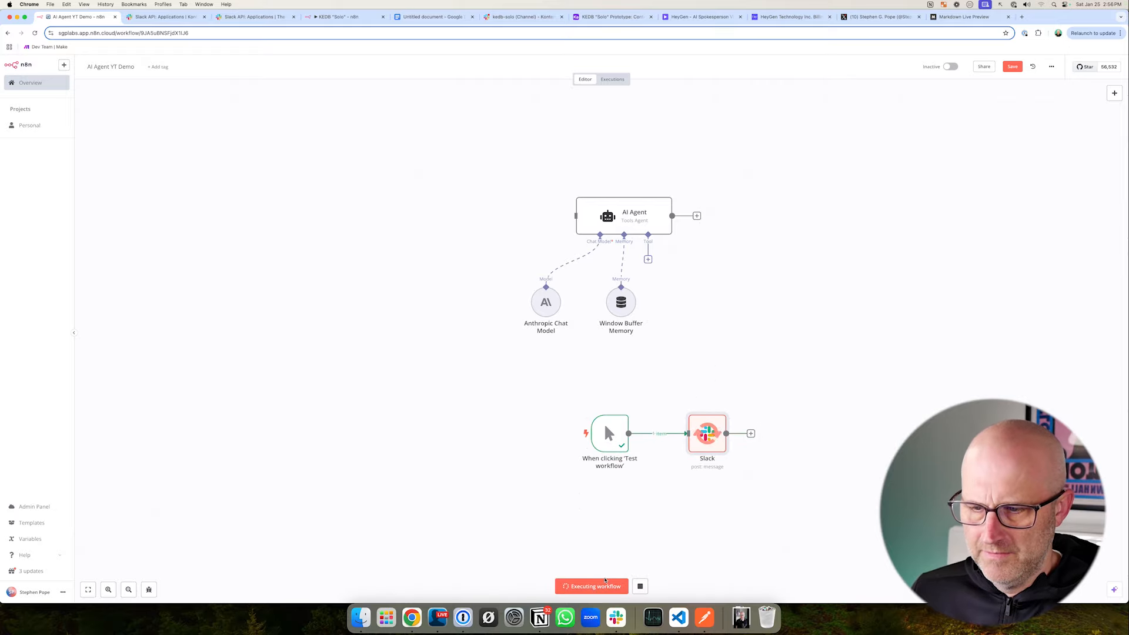
left_click(521, 17)
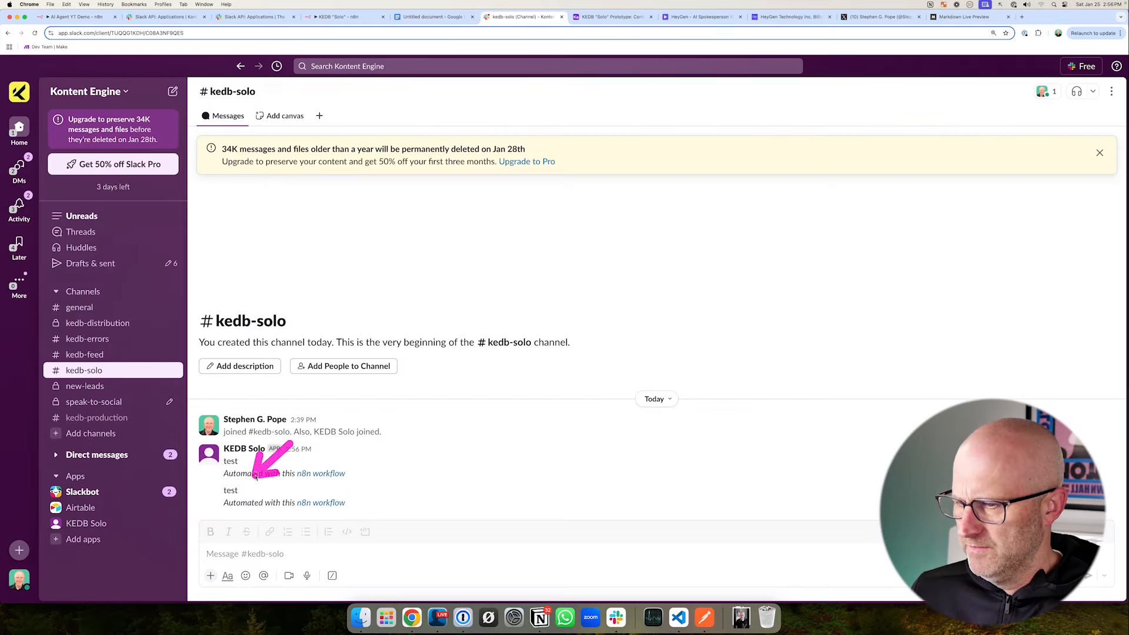
- Delete the manual trigger, place the Slack node beside the AI Agent, and connect the agent's output to it
left_click(79, 19)
right_click(610, 436)
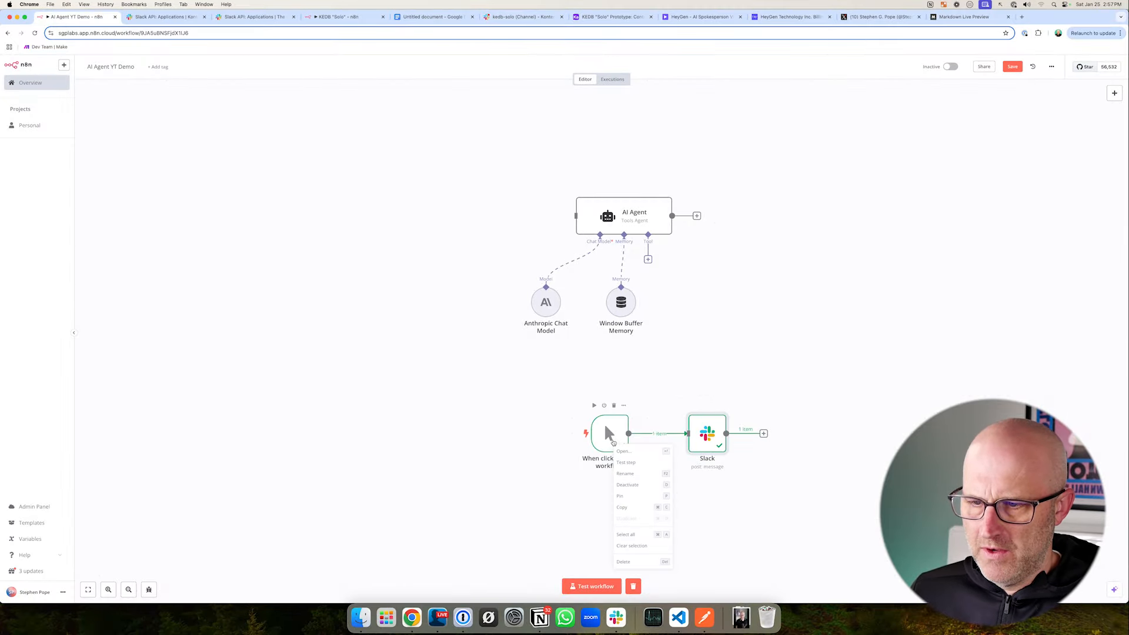
left_click(644, 551)
left_click_drag(773, 236, 758, 232)
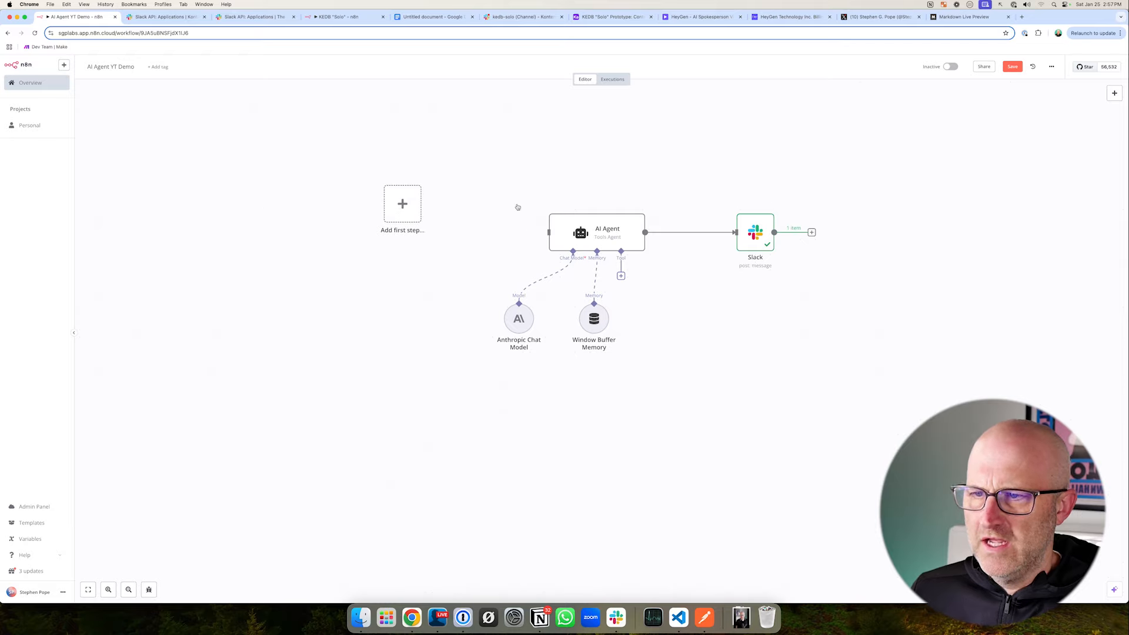
left_click_drag(517, 207, 709, 285)
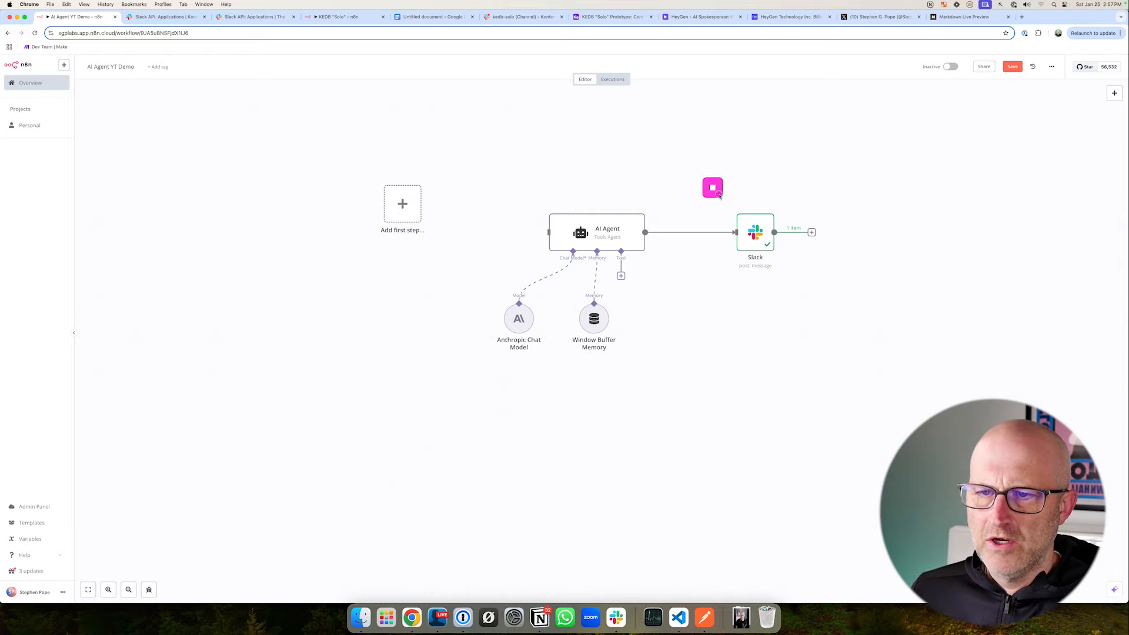
left_click_drag(719, 195, 845, 303)
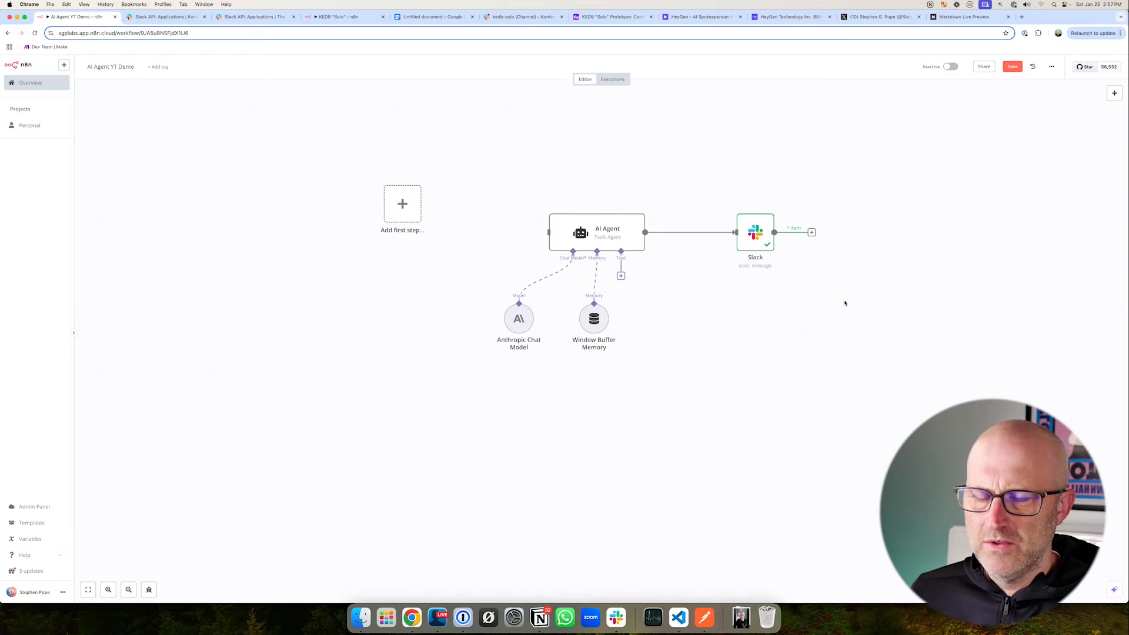
mouse_move(494, 151)
left_mouse_down()
mouse_move(432, 186)
mouse_move(566, 280)
left_mouse_up()
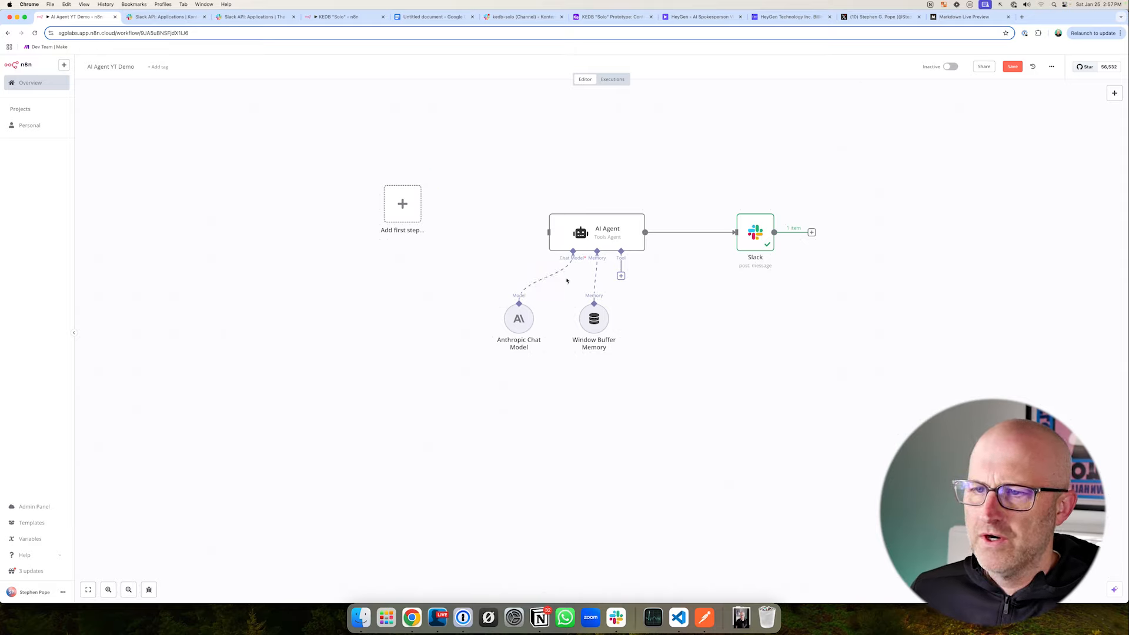
mouse_move(490, 152)
left_mouse_down()
mouse_move(453, 182)
mouse_move(567, 219)
left_mouse_up()
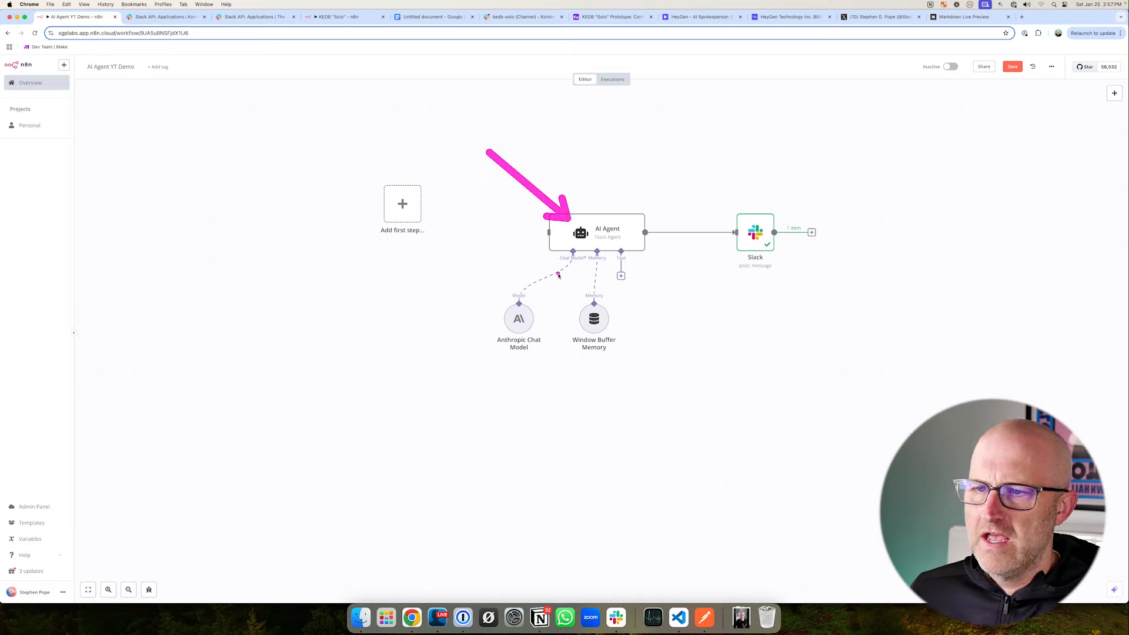
left_click_drag(485, 141, 436, 185)
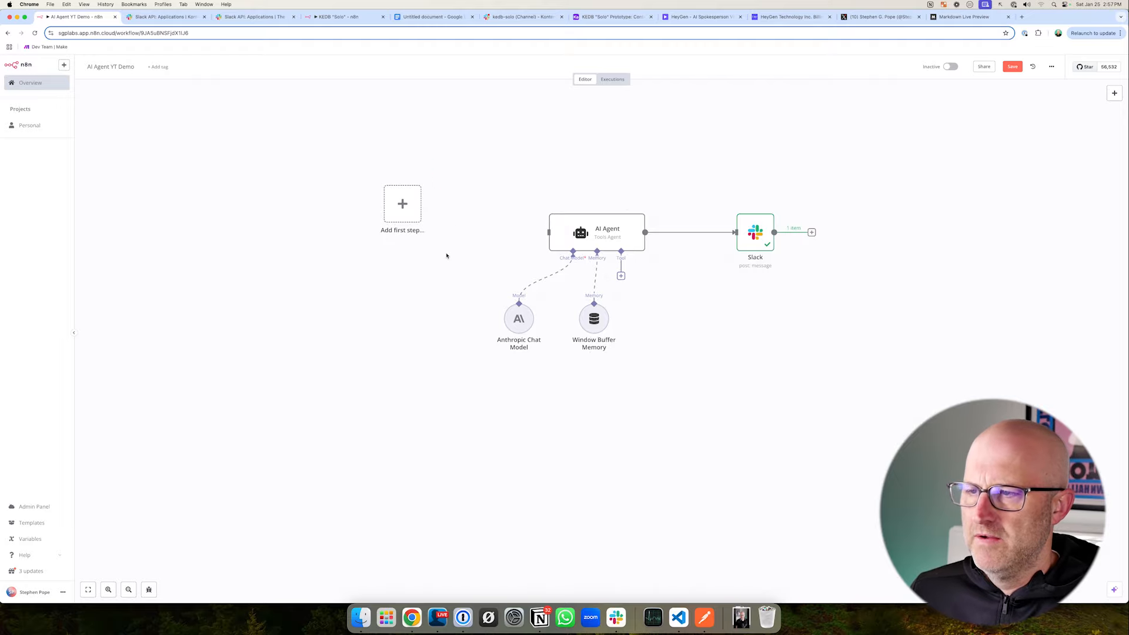
- Add a Slack trigger for On any event as the workflow's first step
left_click(403, 206)
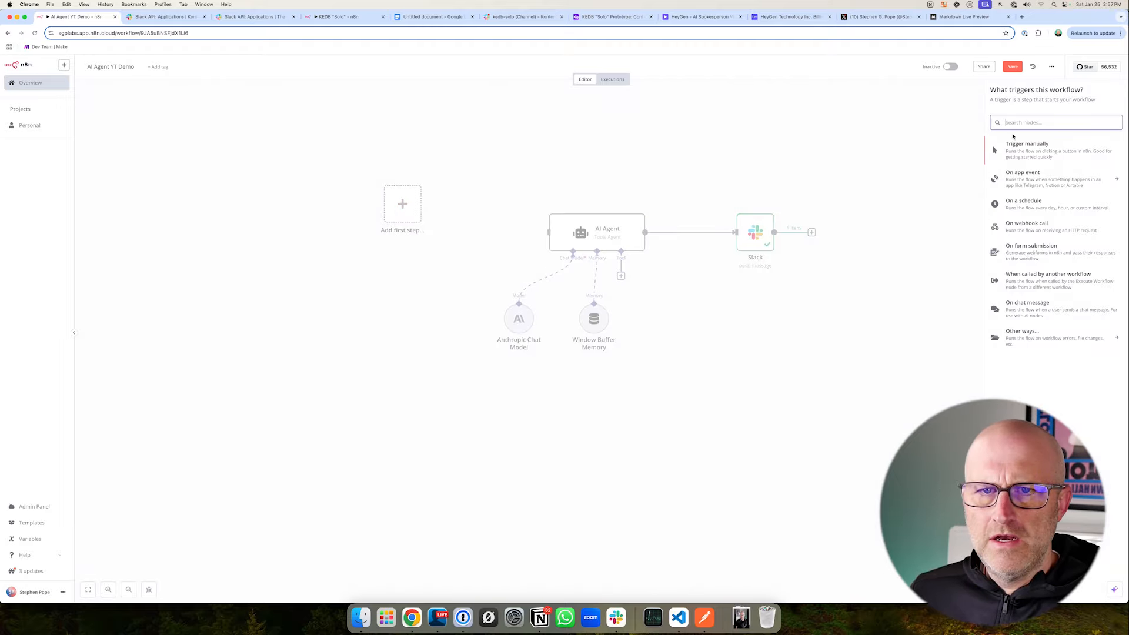
type("Slack")
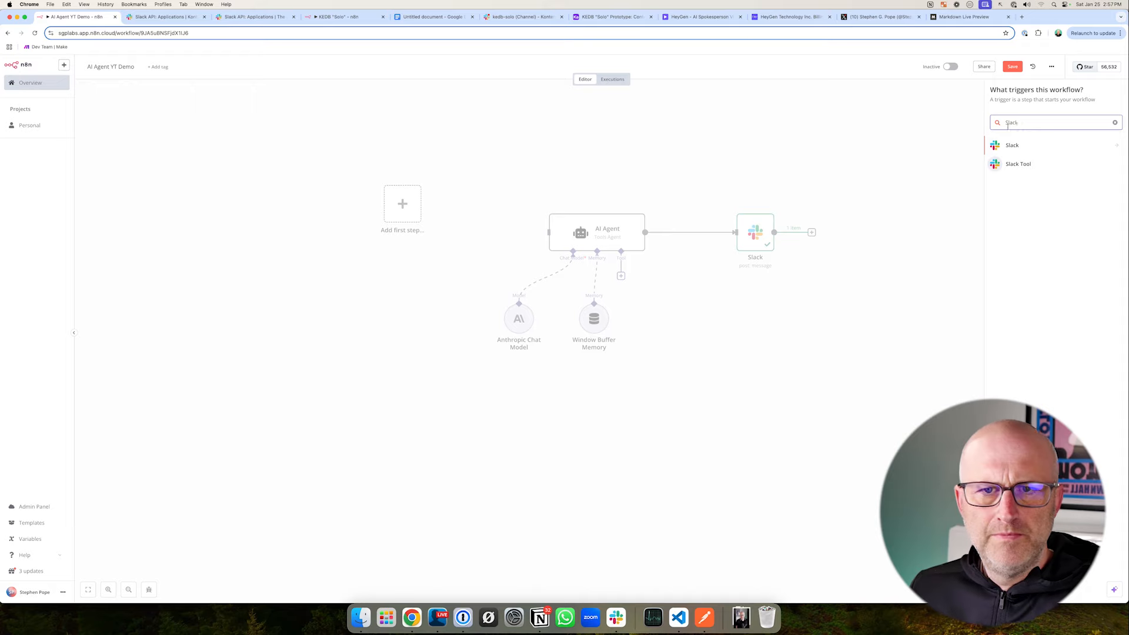
key("Return")
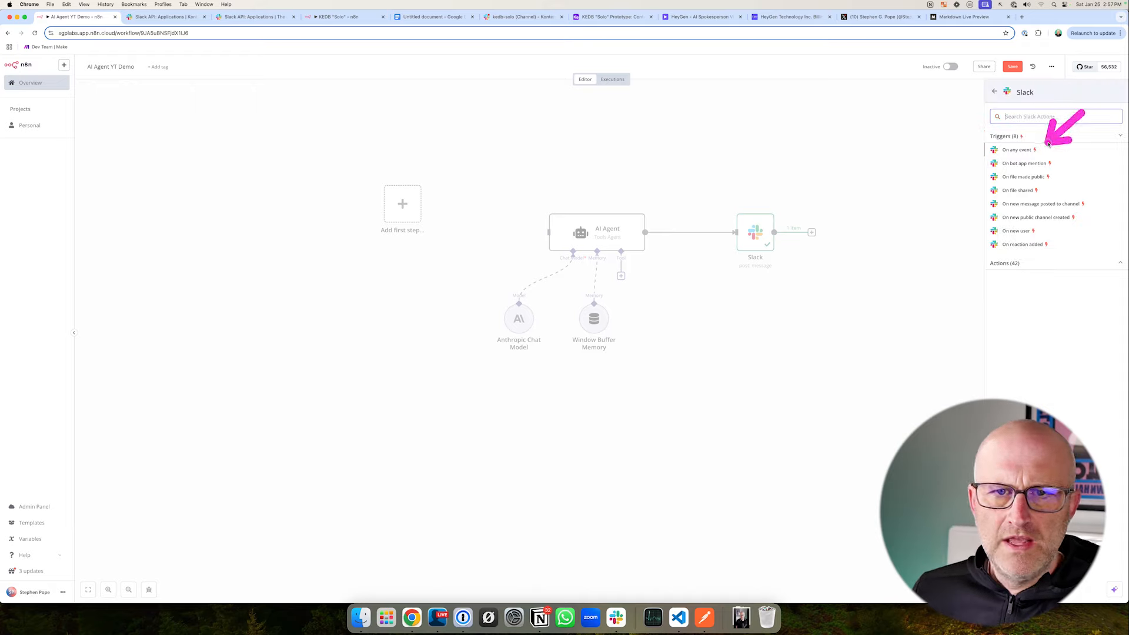
left_click(1054, 152)
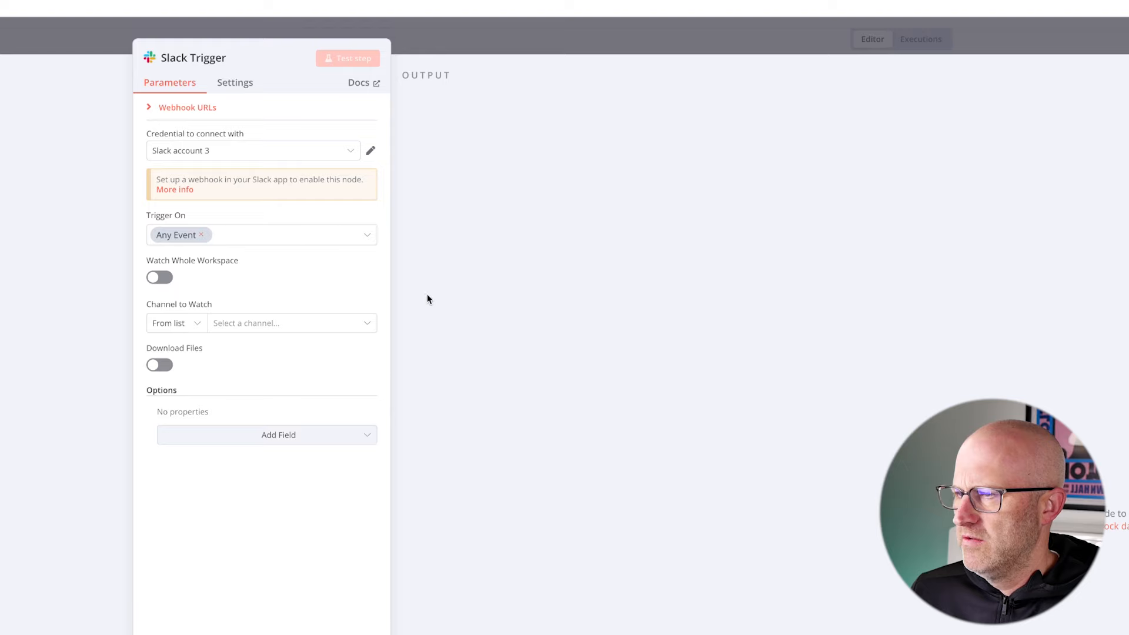
- Set the Slack Trigger's Channel to Watch By ID to C08A3NF9QES, copied from the kedb-solo channel details in Slack
left_click(177, 323)
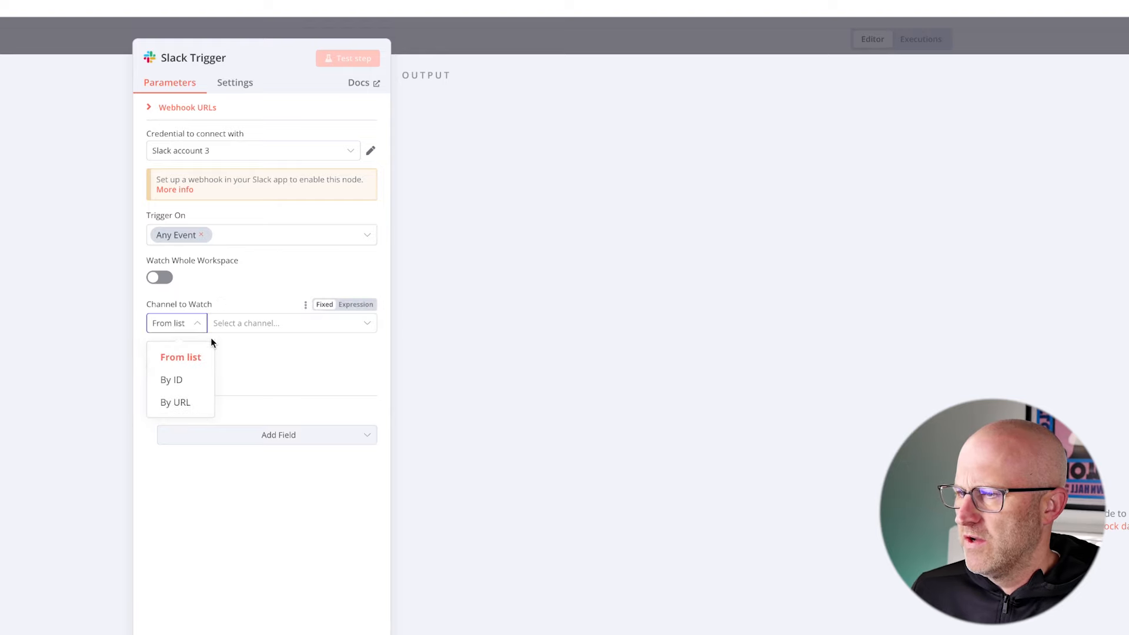
left_click(176, 379)
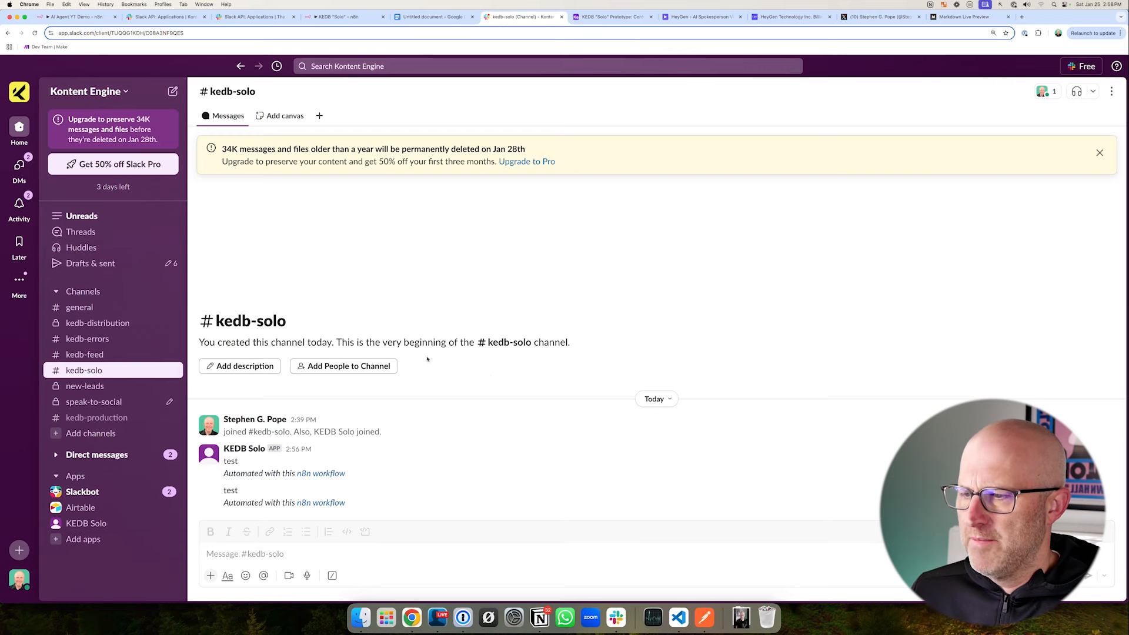
left_click(233, 91)
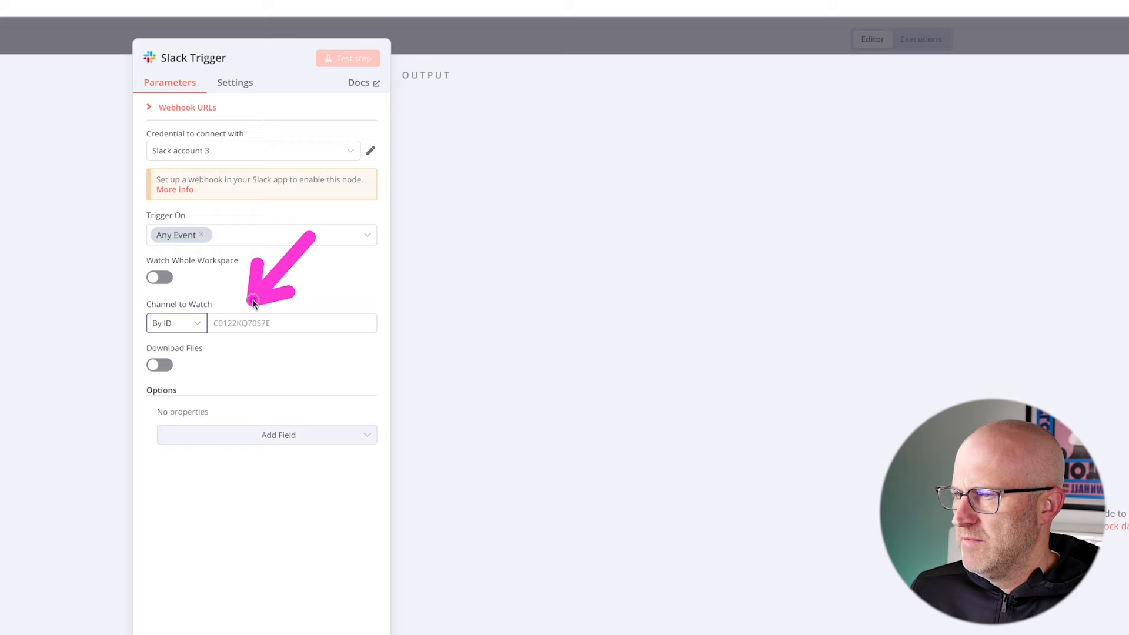
left_click(292, 323)
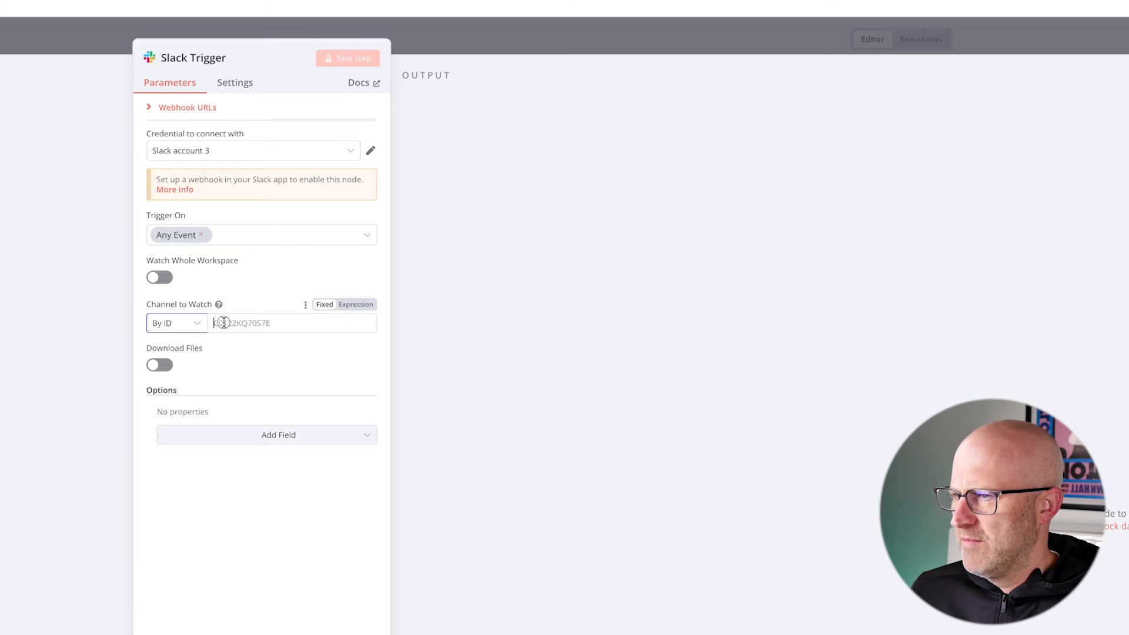
type("C08A3NF9QES")
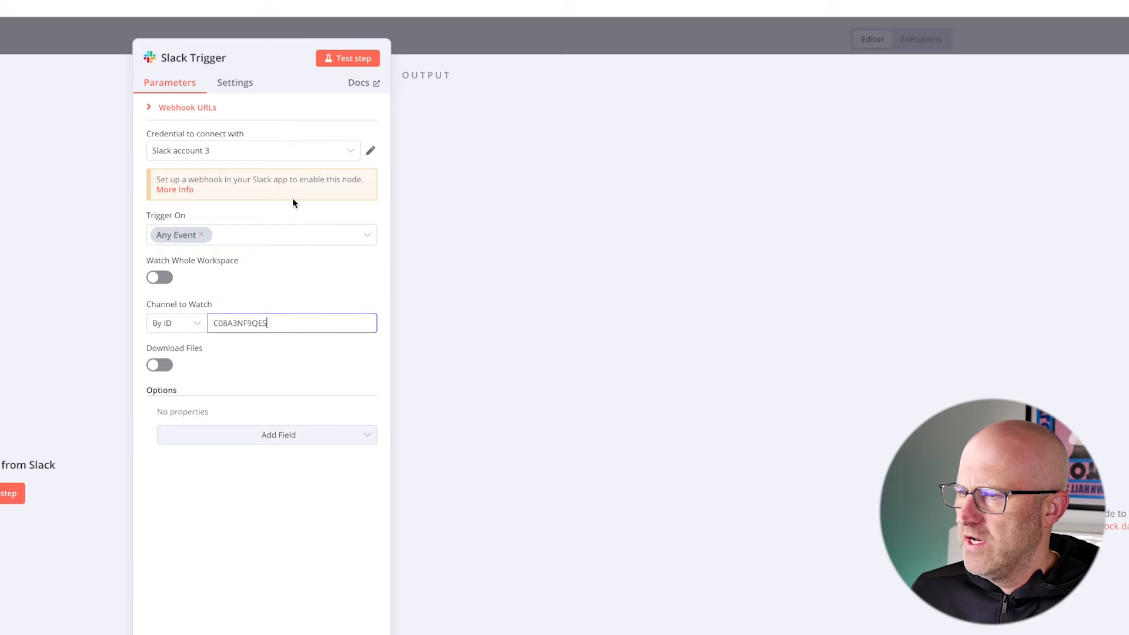
- Expand the Slack Trigger's webhook URLs and turn on Enable Events in the KEDB Solo app's Event Subscriptions
left_click_drag(267, 206, 178, 132)
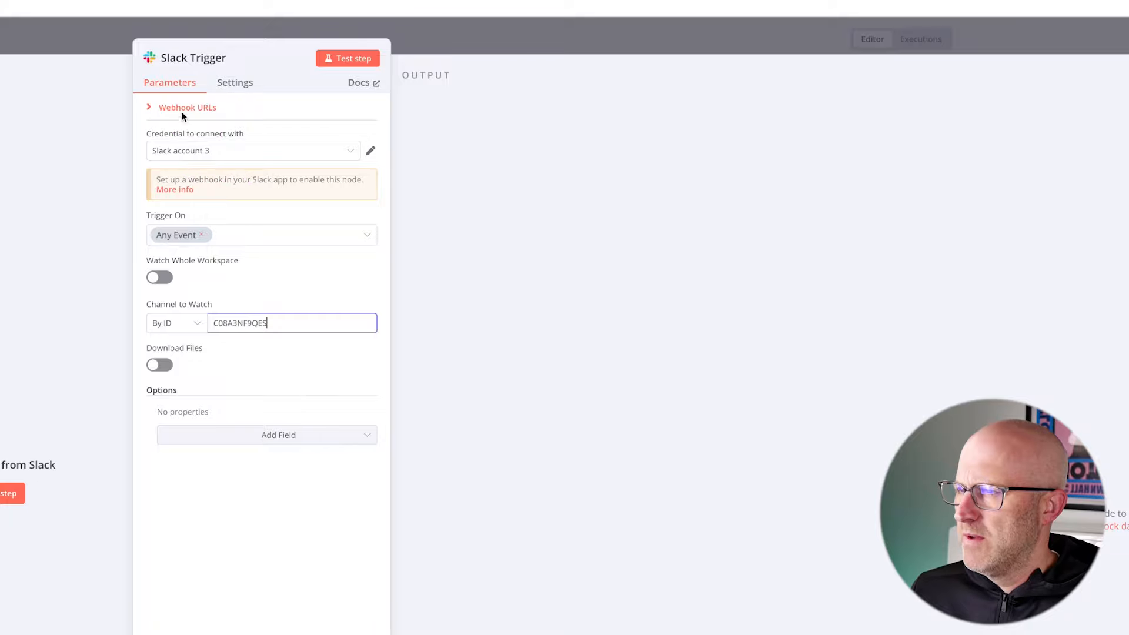
left_click(182, 110)
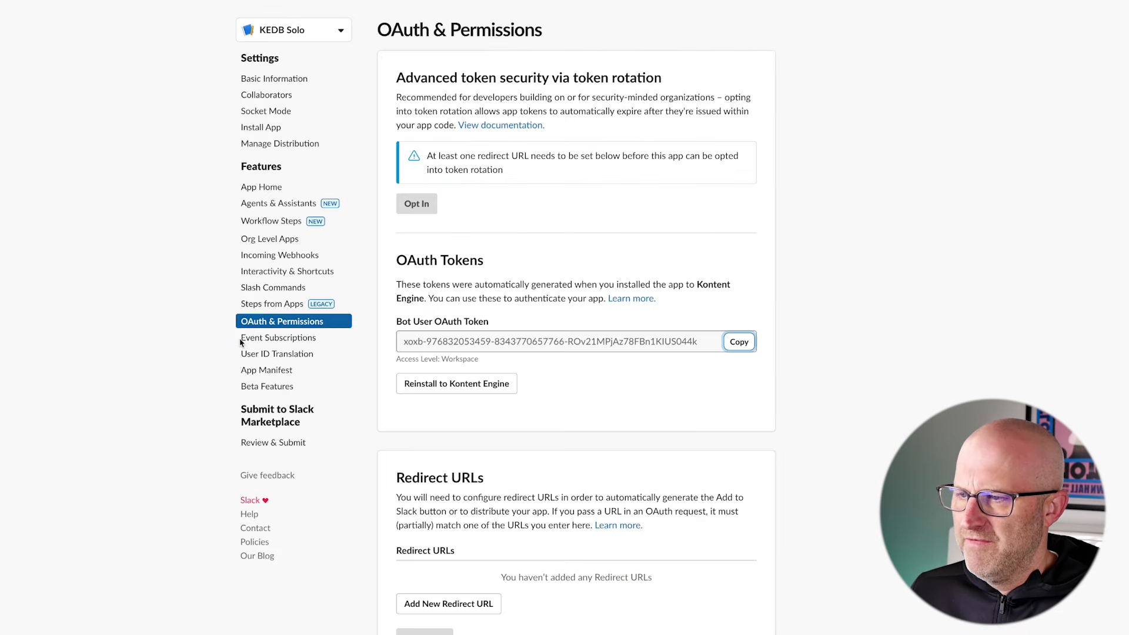
left_click(279, 338)
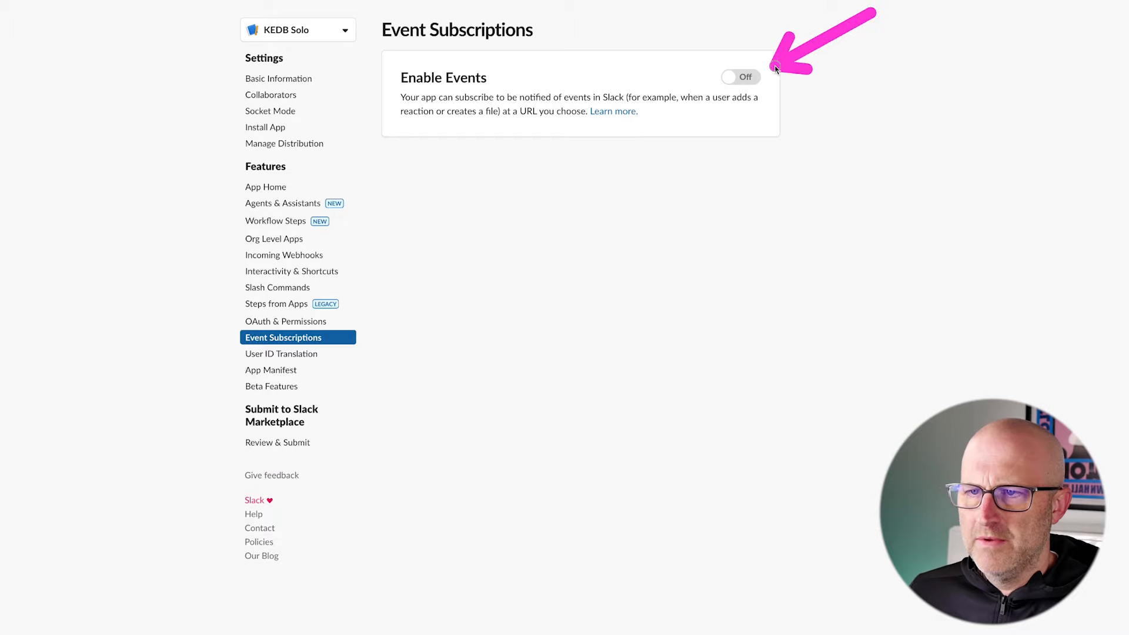
left_click(738, 77)
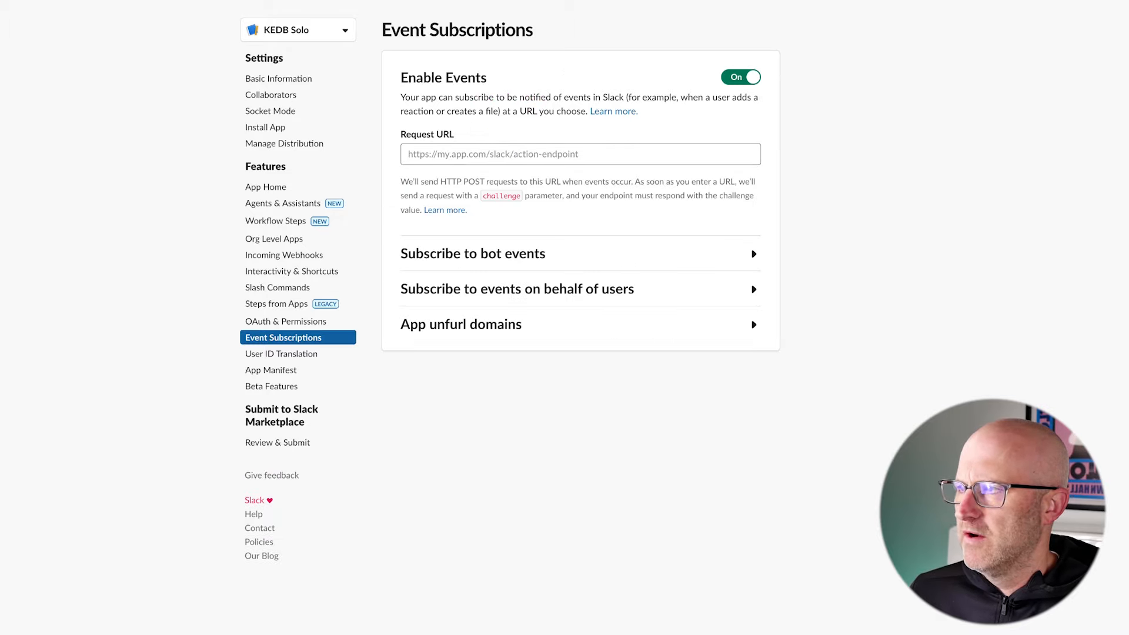
- Start the Slack Trigger listening for a test event in n8n, and return to the KEDB Solo app's Event Subscriptions
left_click(87, 17)
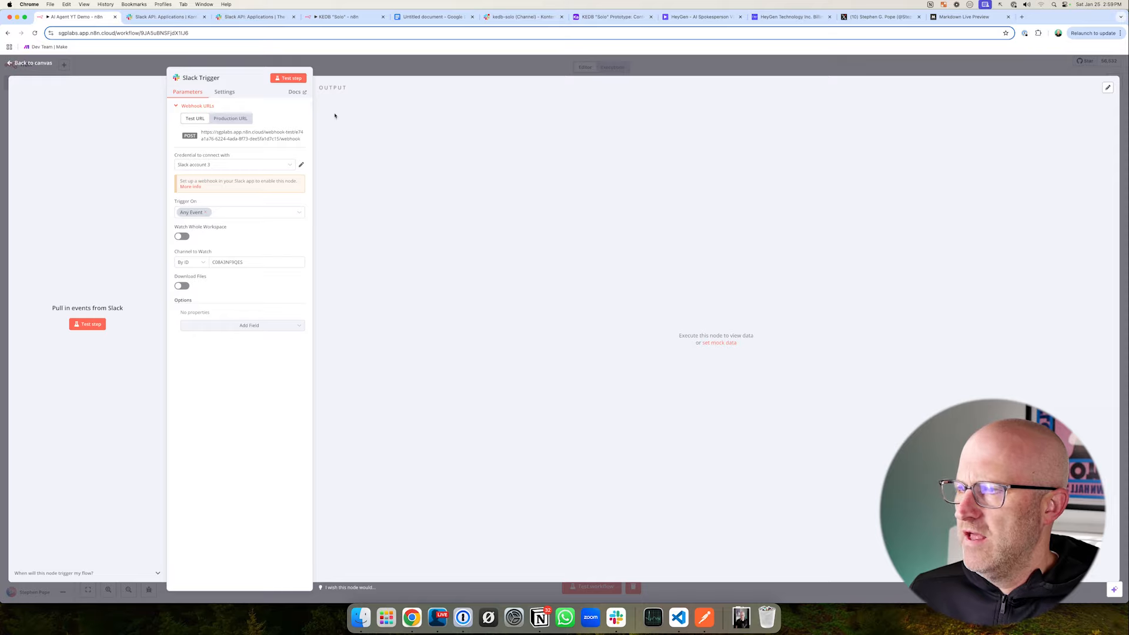
left_click(289, 78)
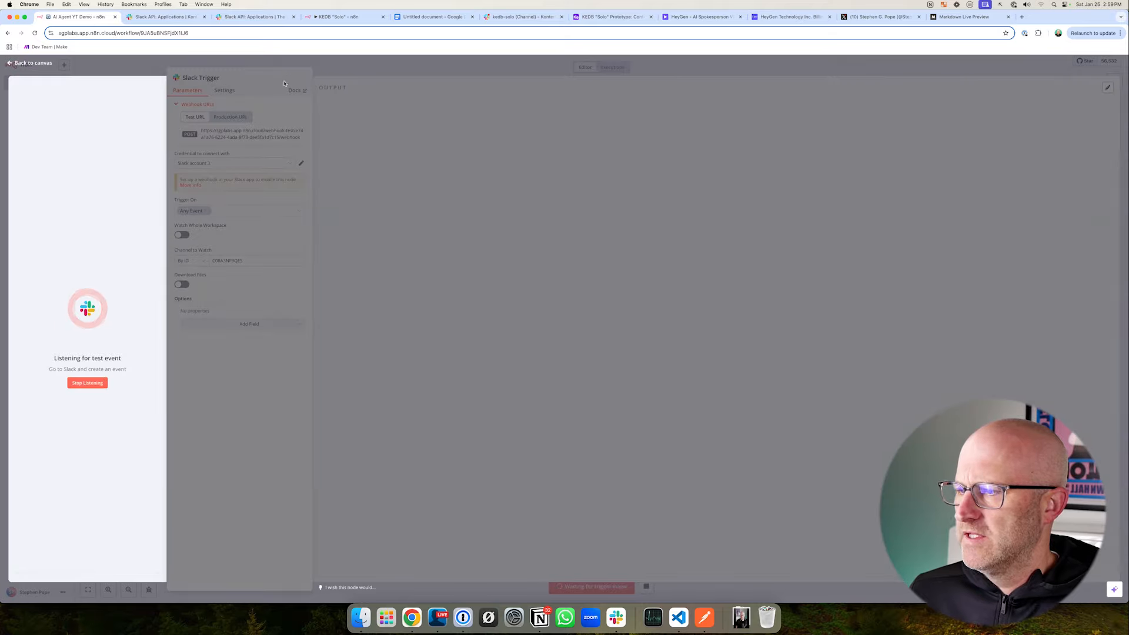
left_click(177, 18)
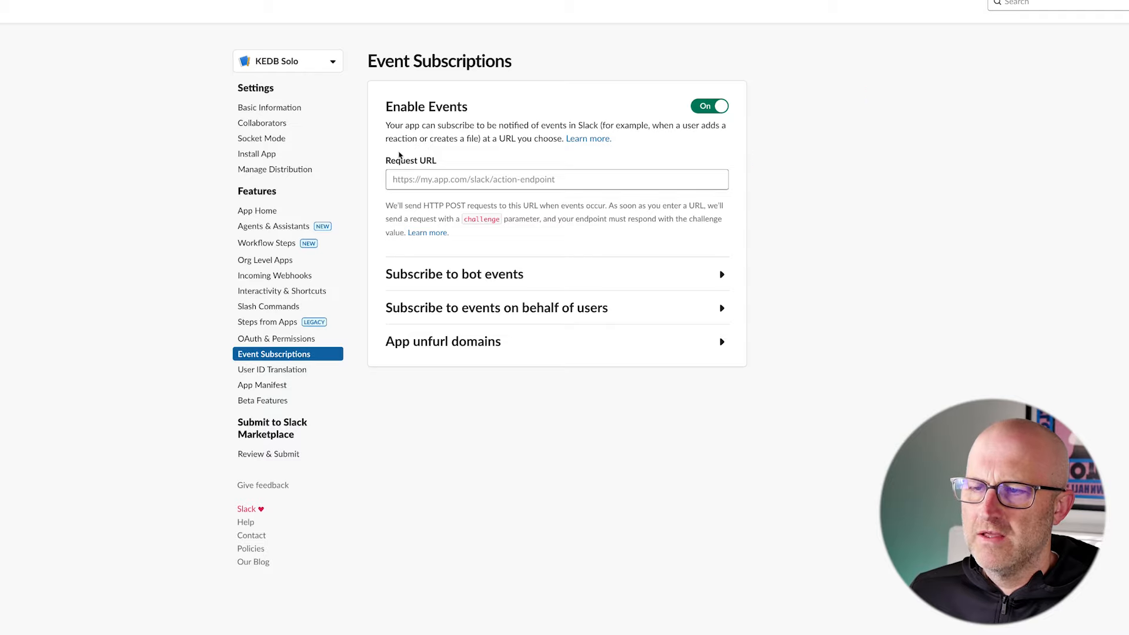
- Set the Event Subscriptions Request URL to the copied n8n test webhook URL and add the message.channels bot event
left_click(406, 180)
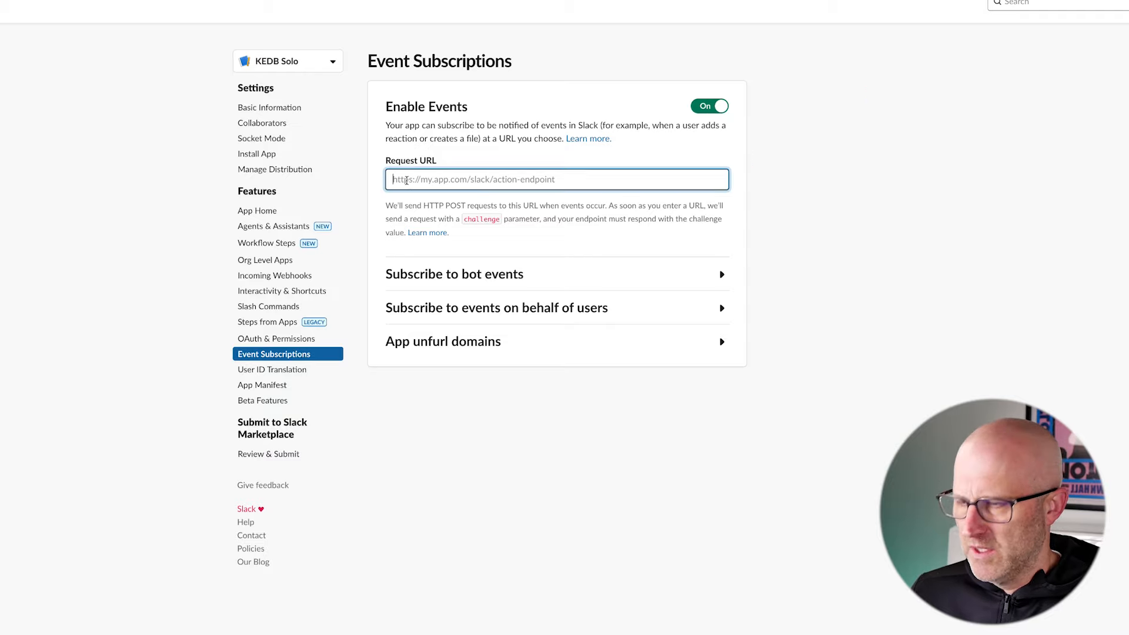
key("ctrl+v")
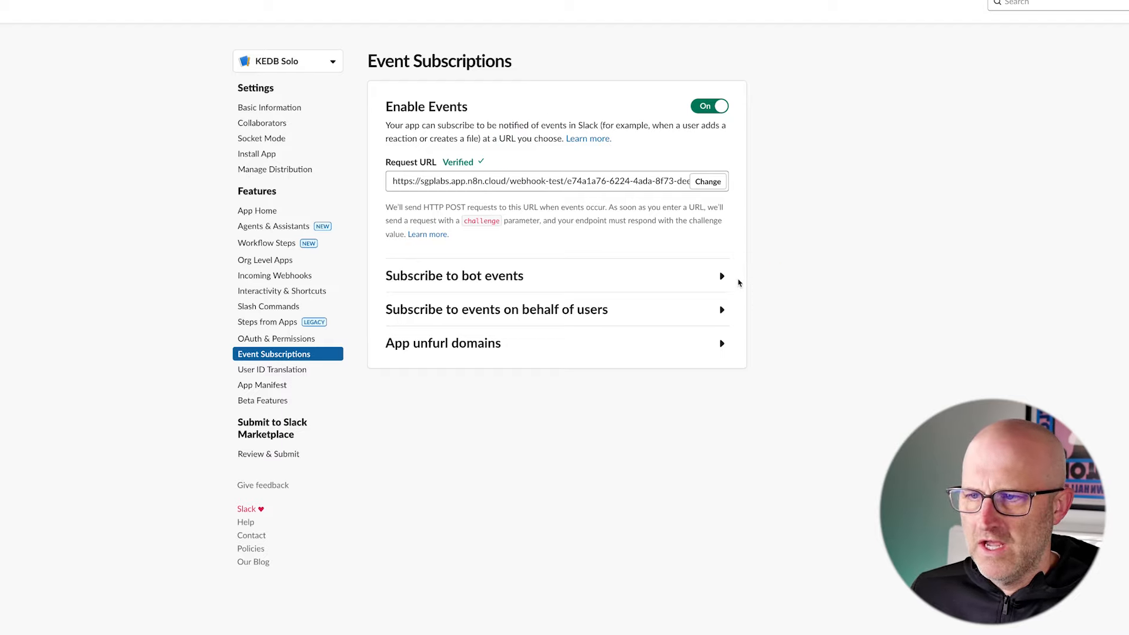
left_click(723, 276)
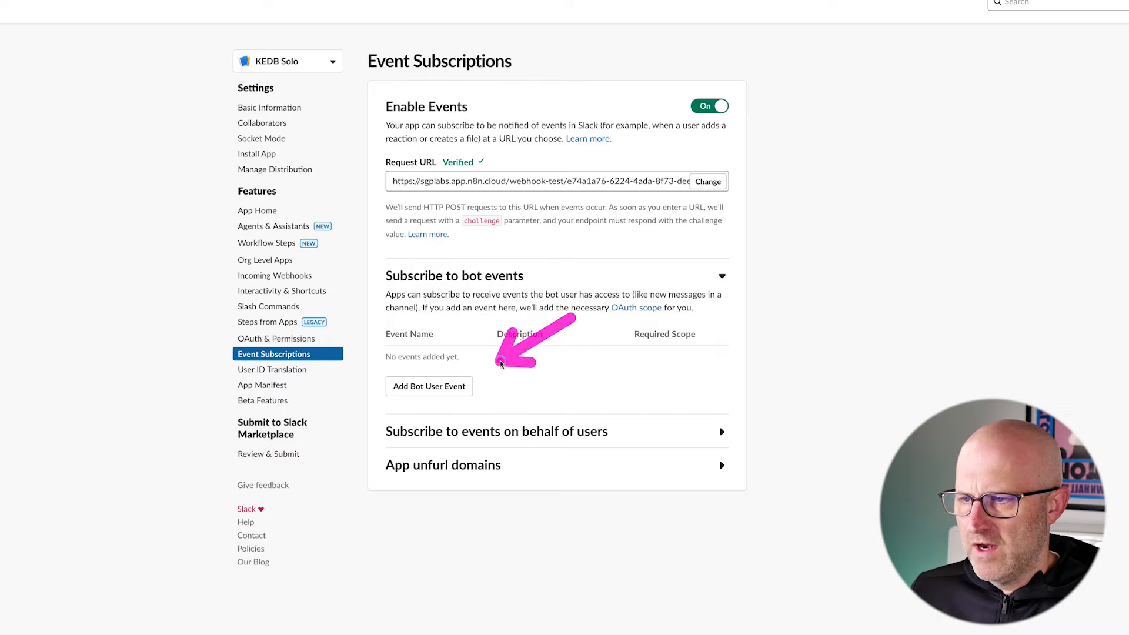
left_click(438, 387)
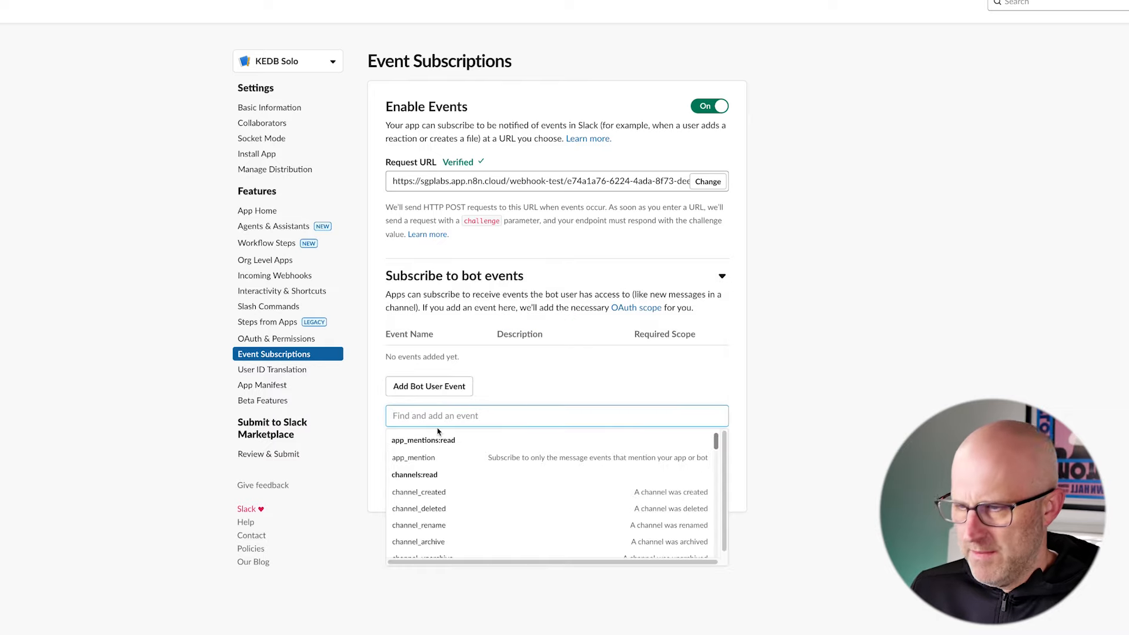
type("message")
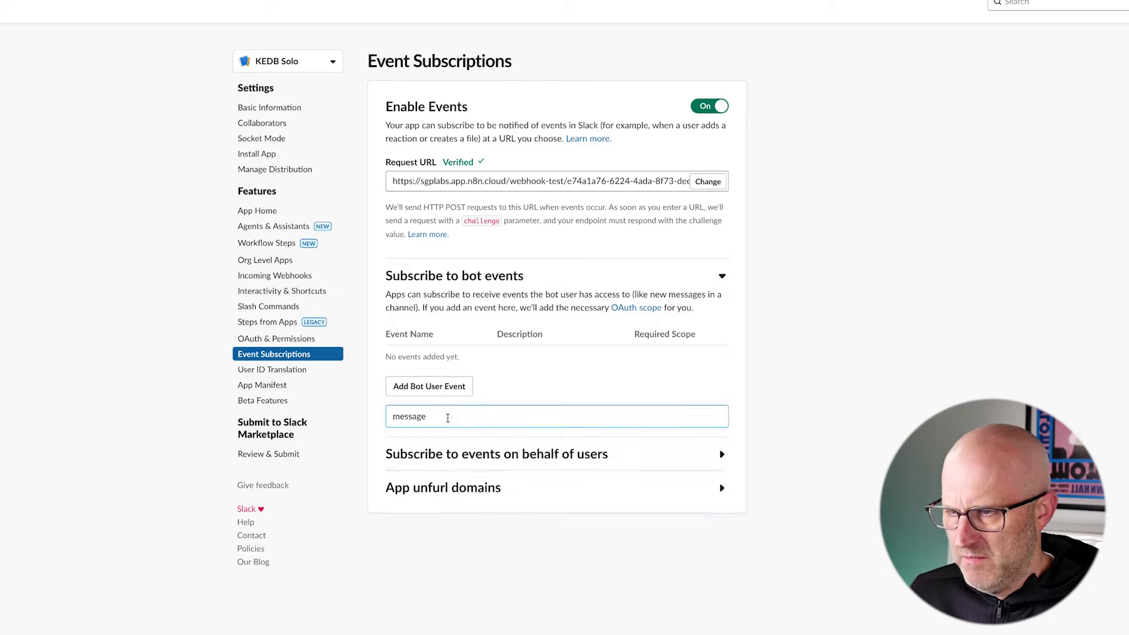
type(".chan")
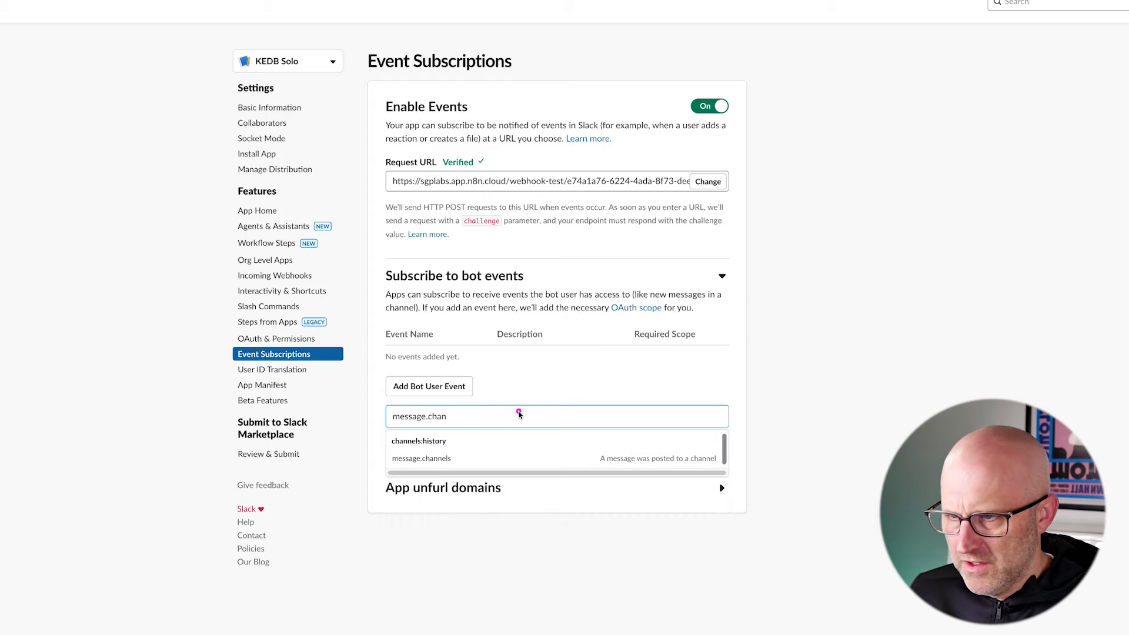
left_click(435, 458)
- Add the message.groups bot event to the KEDB Solo app's subscriptions and save the changes
type("message")
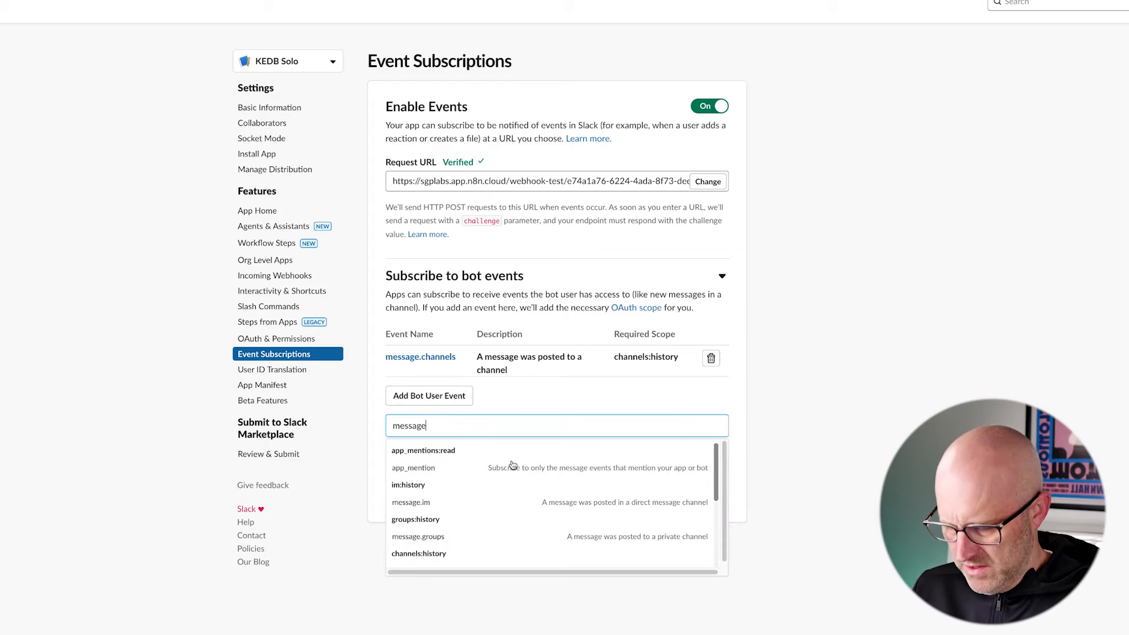
type(".group")
left_click(531, 469)
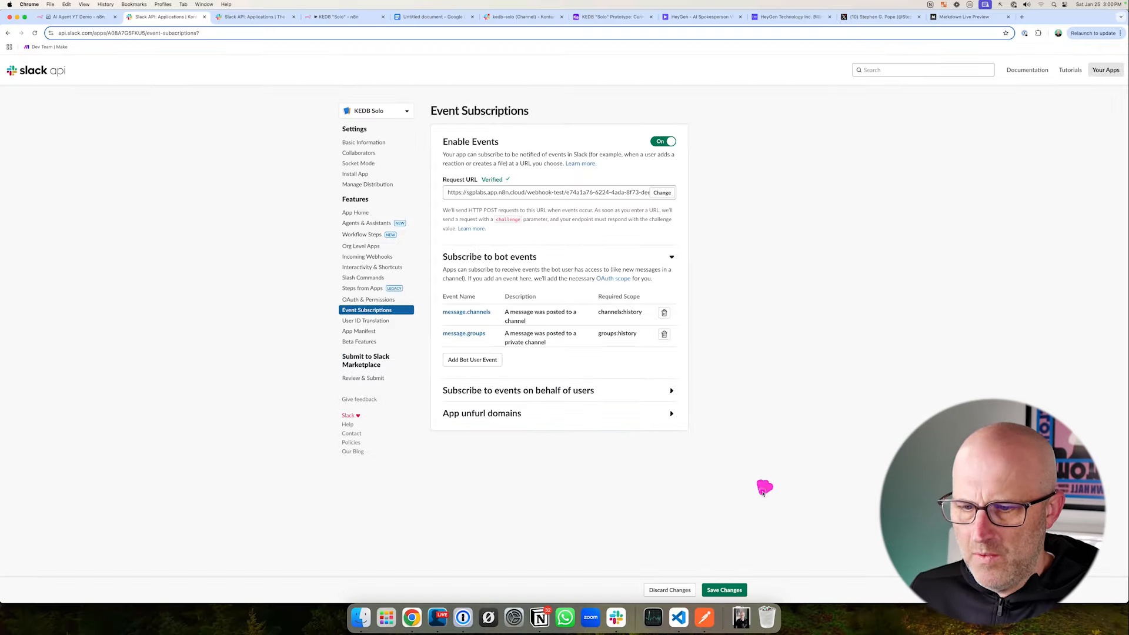
left_click(724, 591)
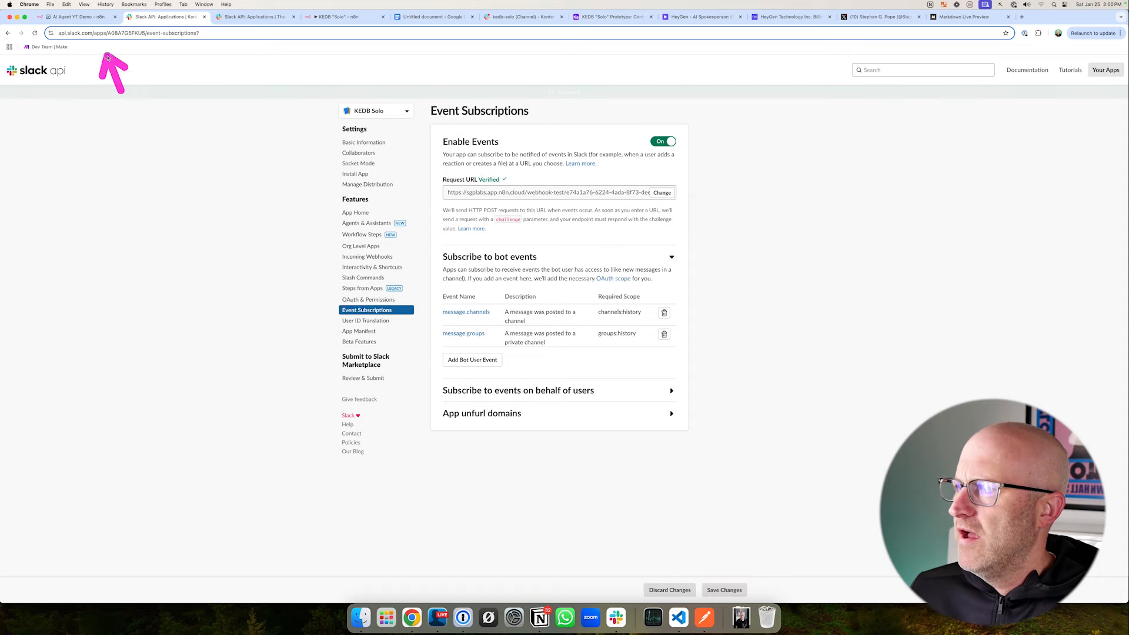
- Switch to n8n, stop the Slack Trigger's current test, and reopen the node to start listening for a new test event
left_click(87, 17)
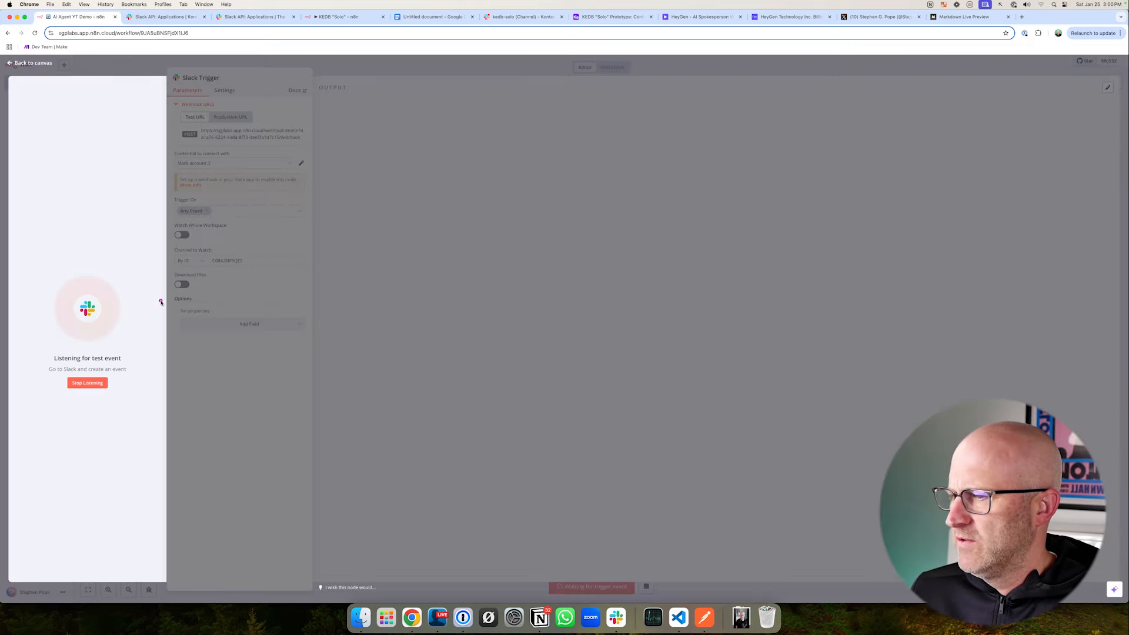
left_click(94, 382)
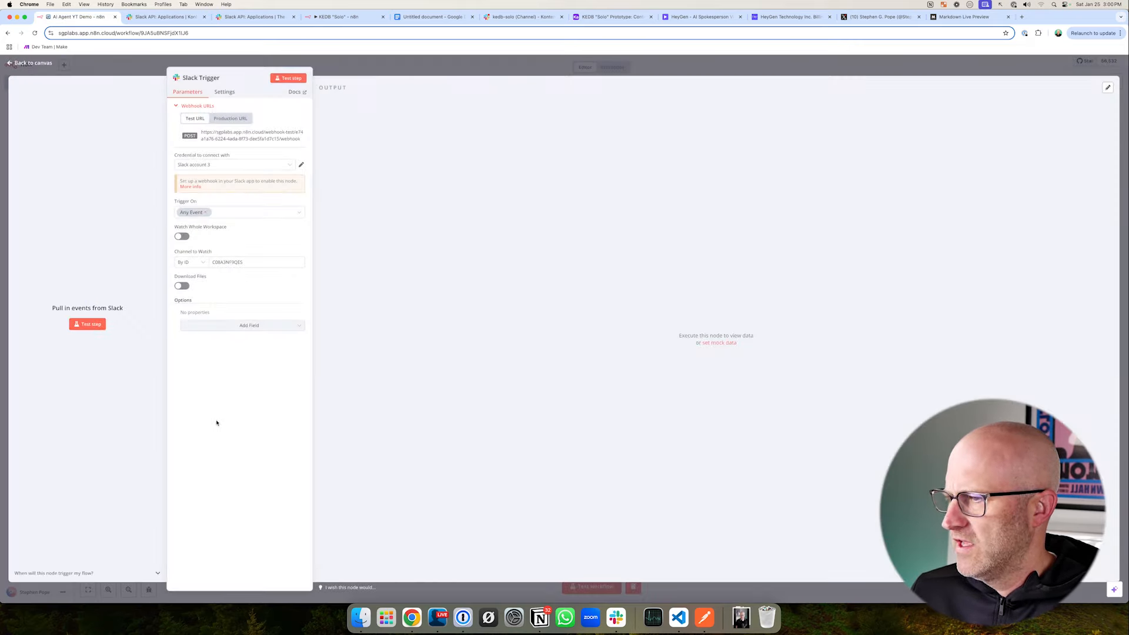
key("Escape")
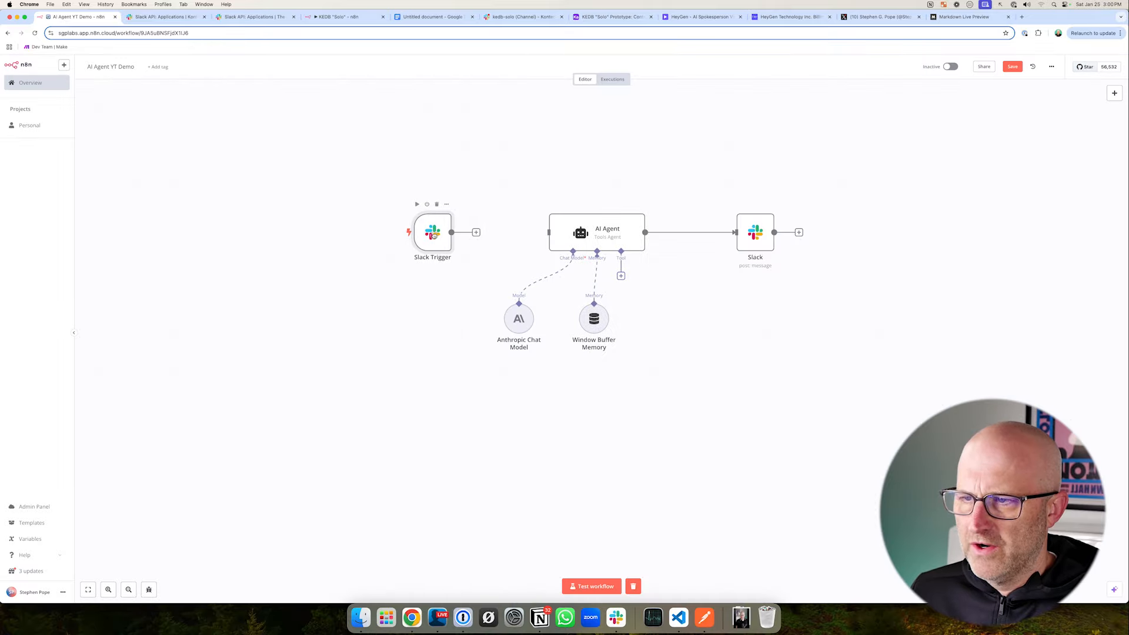
double_click(431, 239)
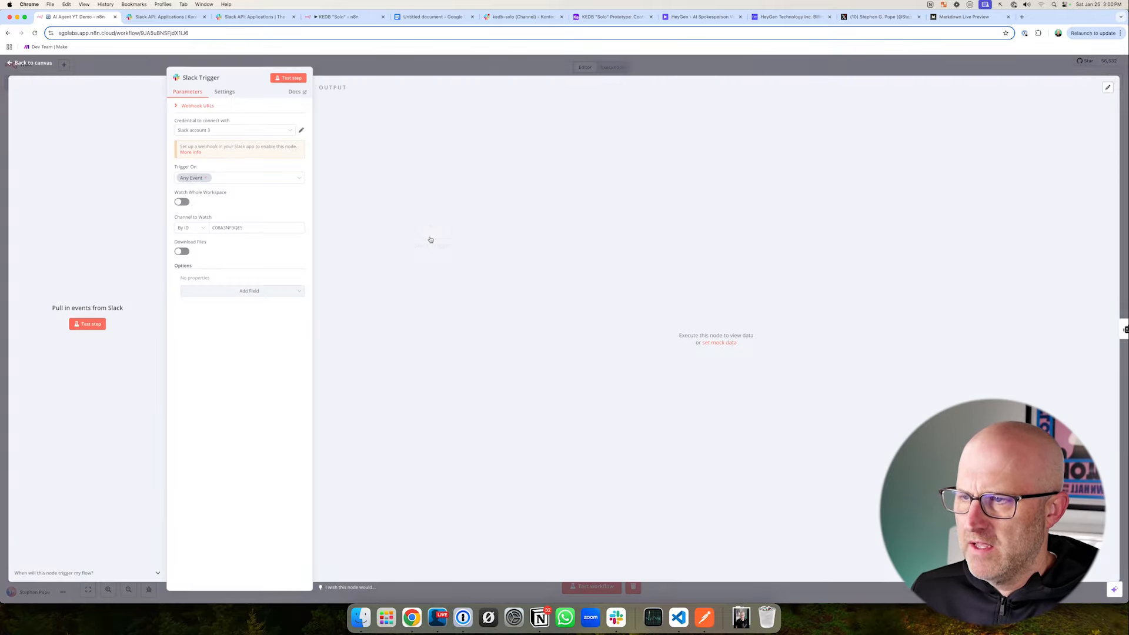
left_click(93, 324)
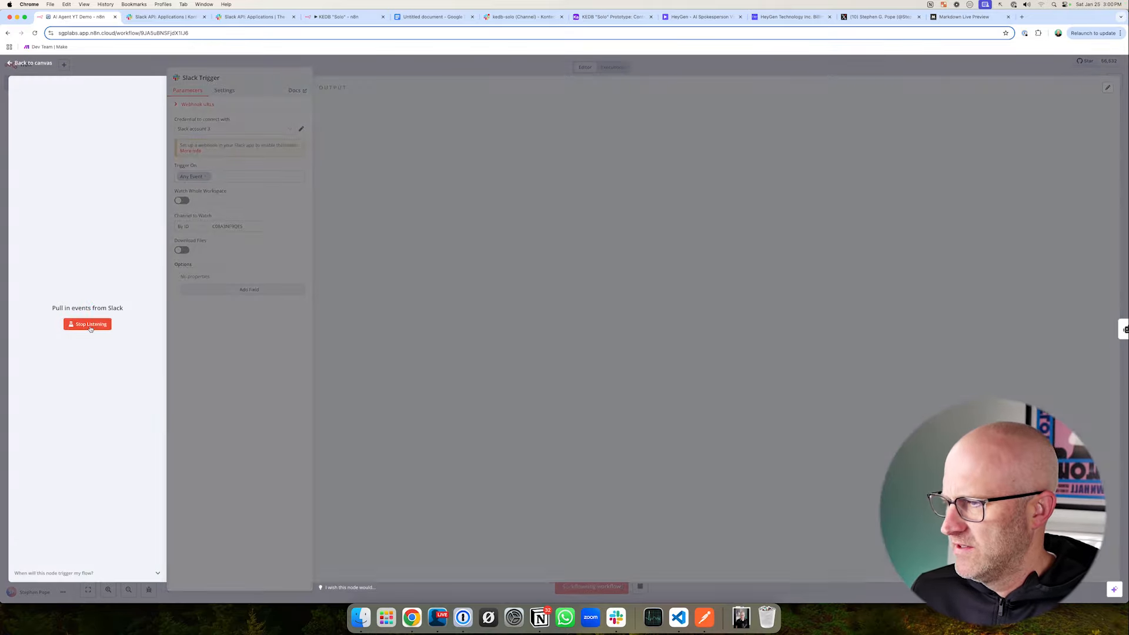
- Switch to Slack, close the channel details, and send the message "test" in the kedb-solo channel
left_click(522, 17)
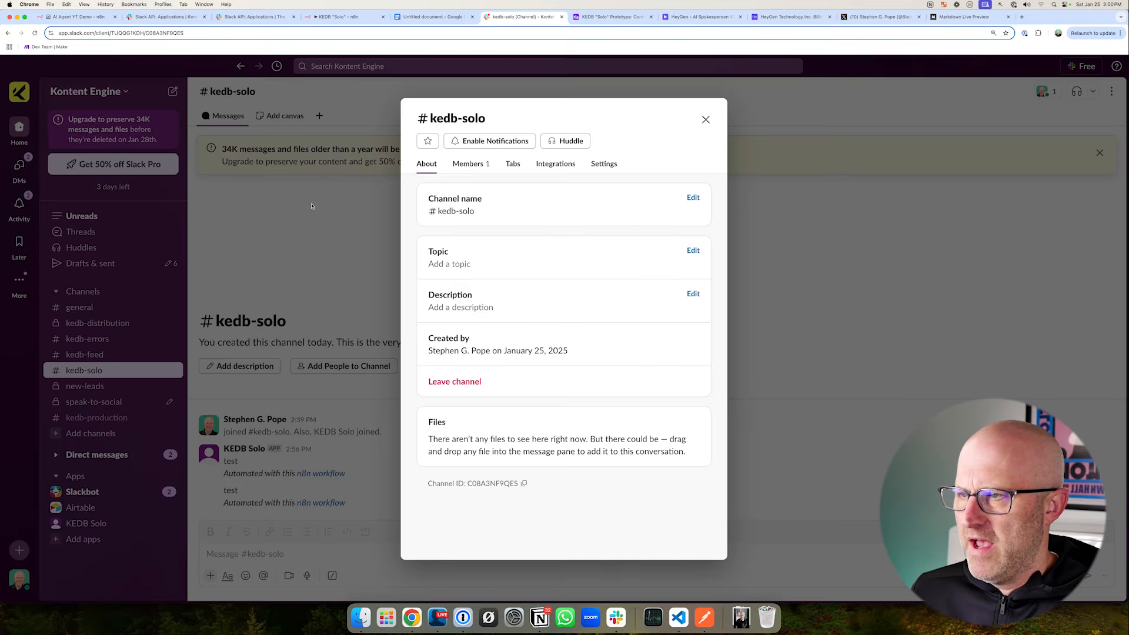
left_click(286, 503)
left_click(246, 553)
type("t")
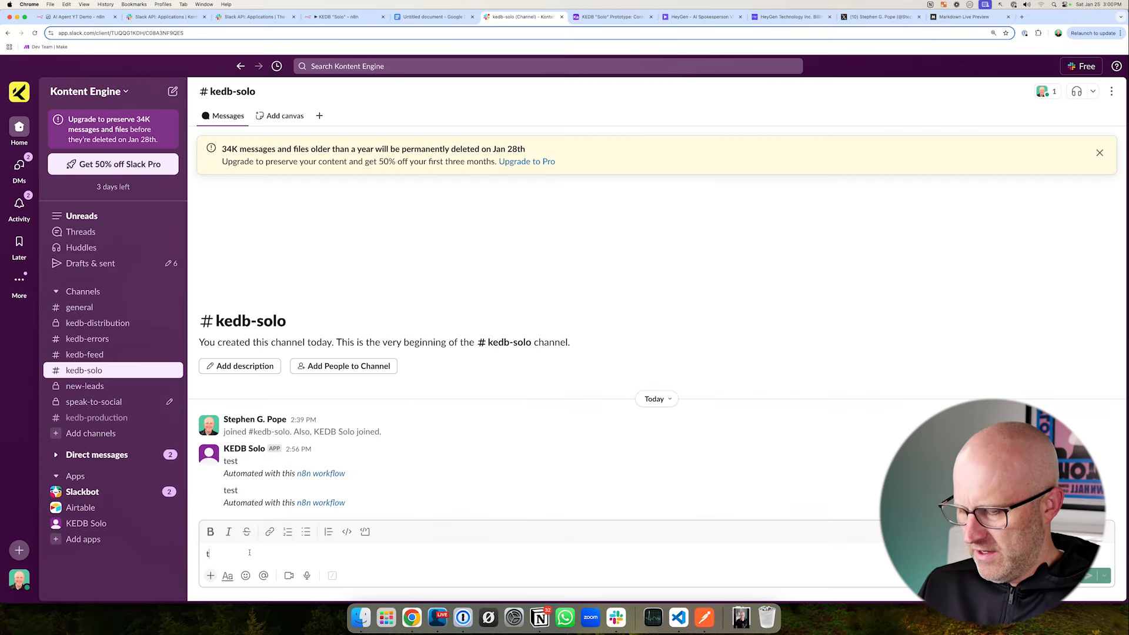
type("est")
key("Return")
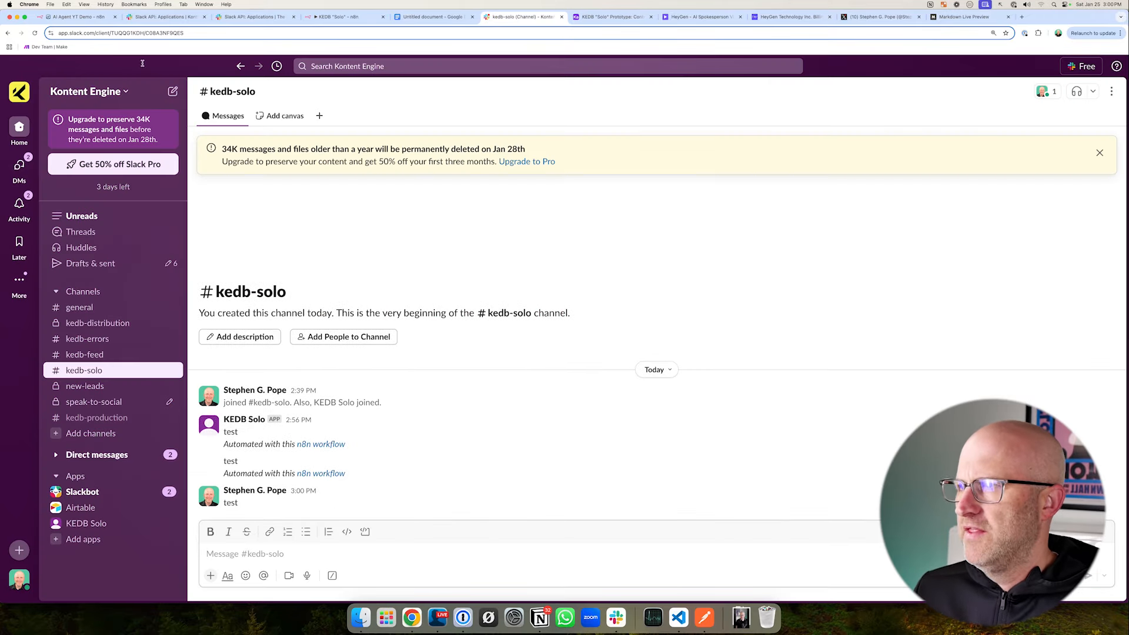
- Return to n8n, examine the Slack Trigger's test output, and close the node to review the workflow from trigger to reply
left_click(76, 17)
mouse_move(308, 106)
left_mouse_down()
mouse_move(470, 268)
mouse_move(547, 394)
left_mouse_up()
left_click(418, 67)
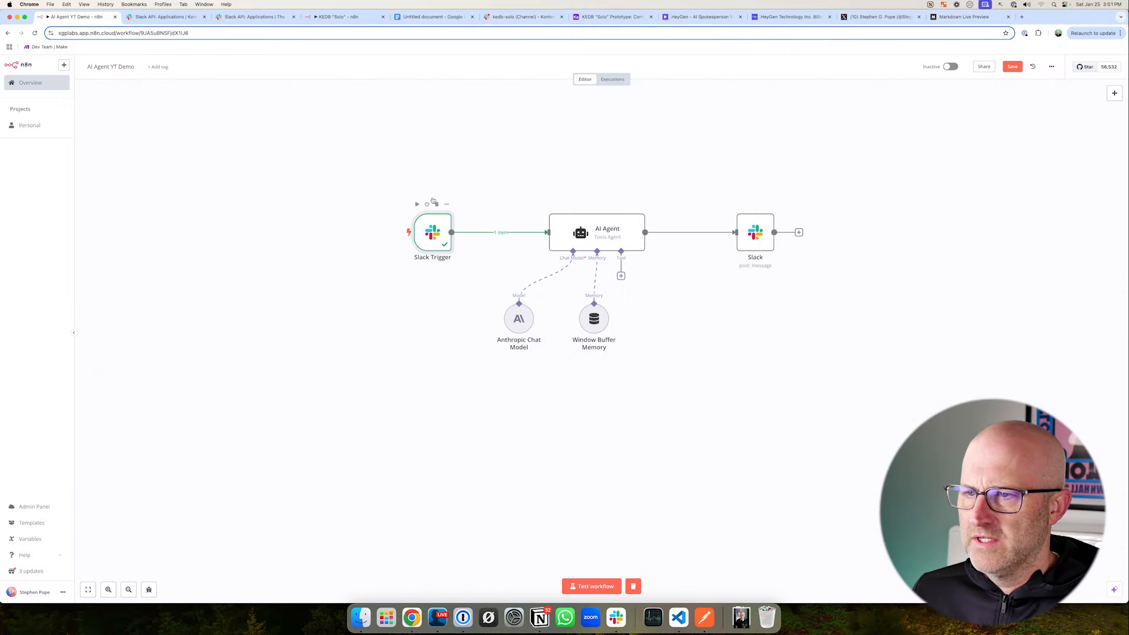
mouse_move(441, 137)
left_mouse_down()
mouse_move(441, 181)
mouse_move(532, 196)
left_mouse_up()
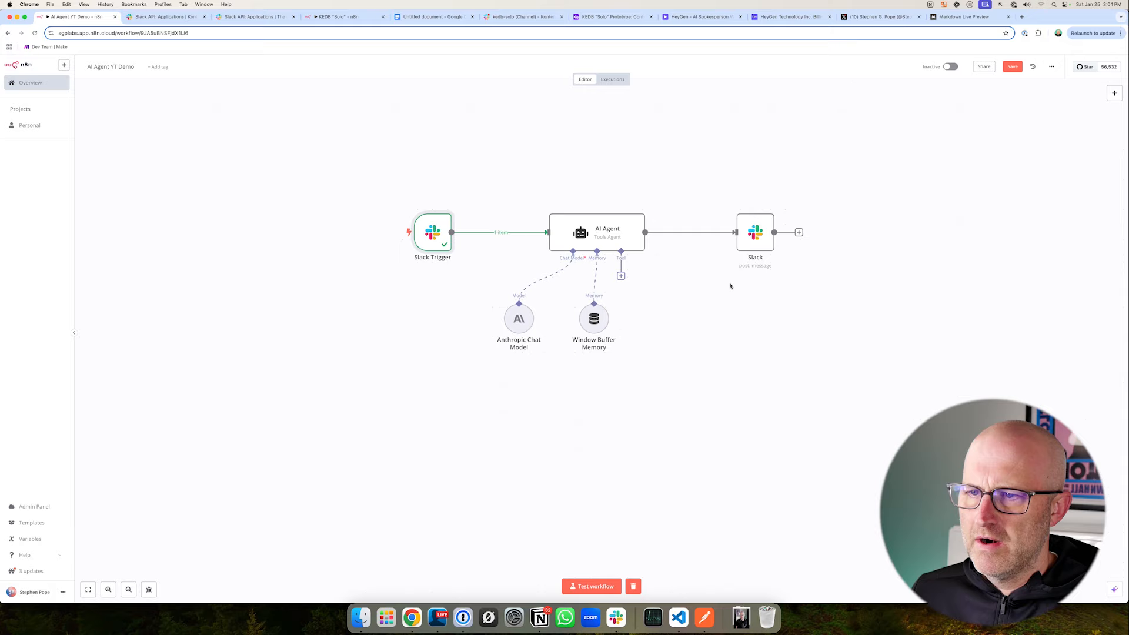
left_click_drag(728, 167, 751, 201)
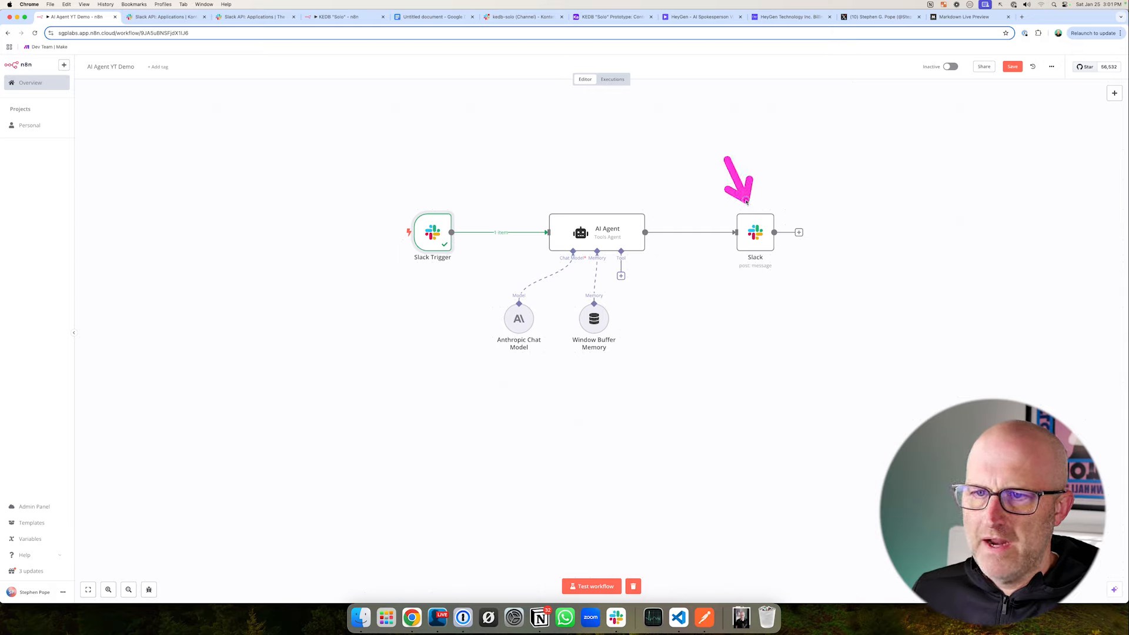
left_click_drag(383, 197, 835, 287)
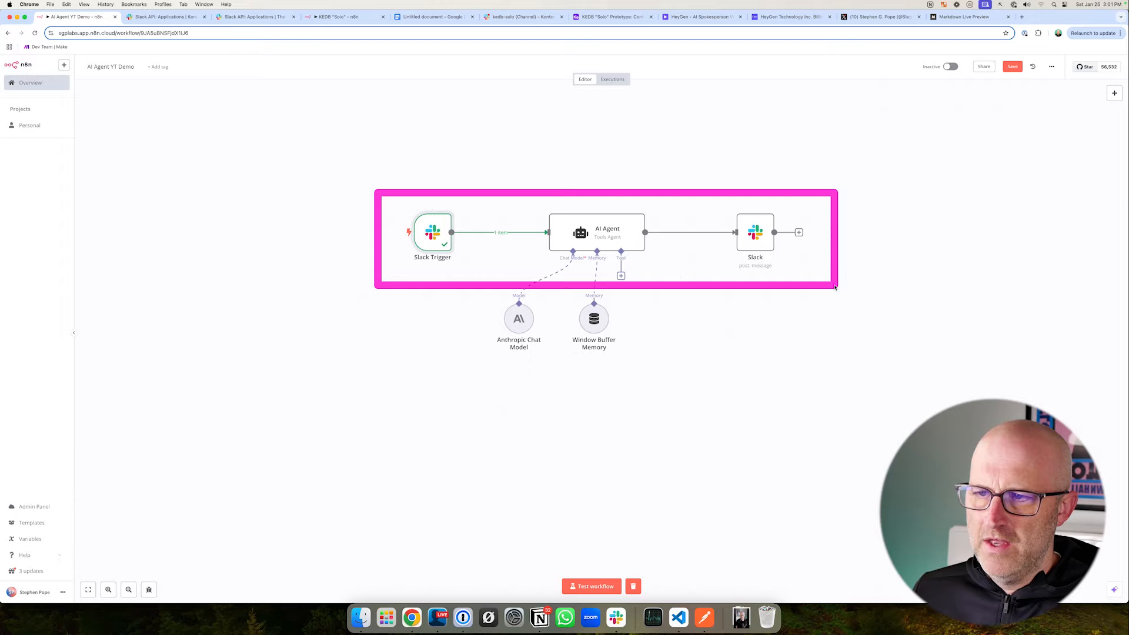
- Run a workflow test and send "please create a tweet about how to use Airtable and why it's cool" in kedb-solo, then return to n8n
left_click(609, 586)
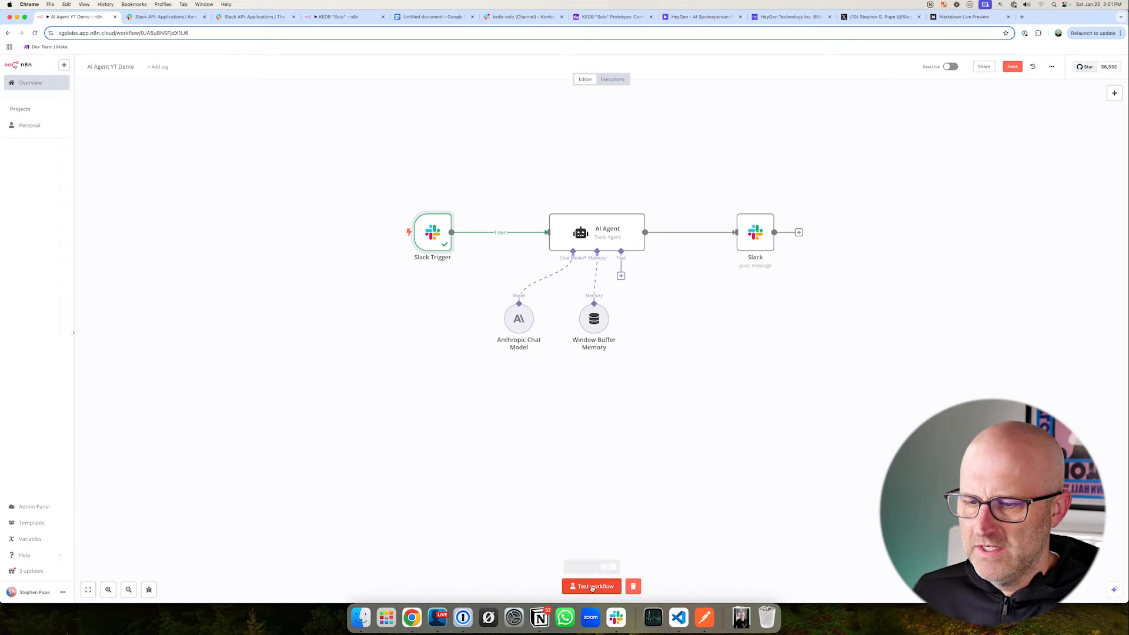
left_click(520, 18)
type("please create a tweet about how to use Airtable and why it's cool")
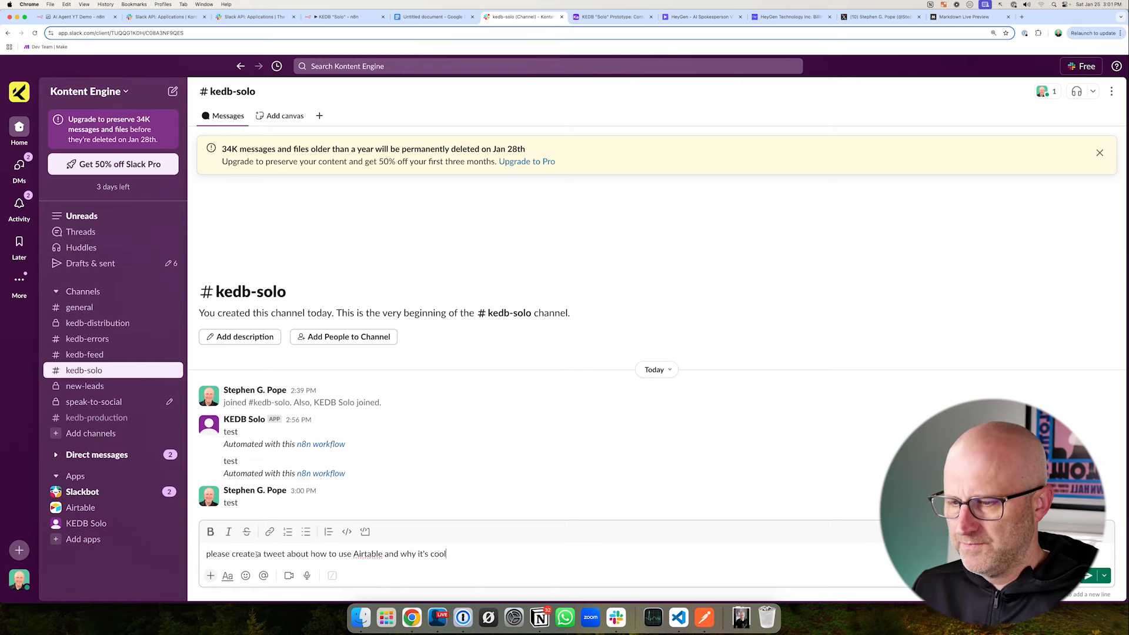
key("super+1")
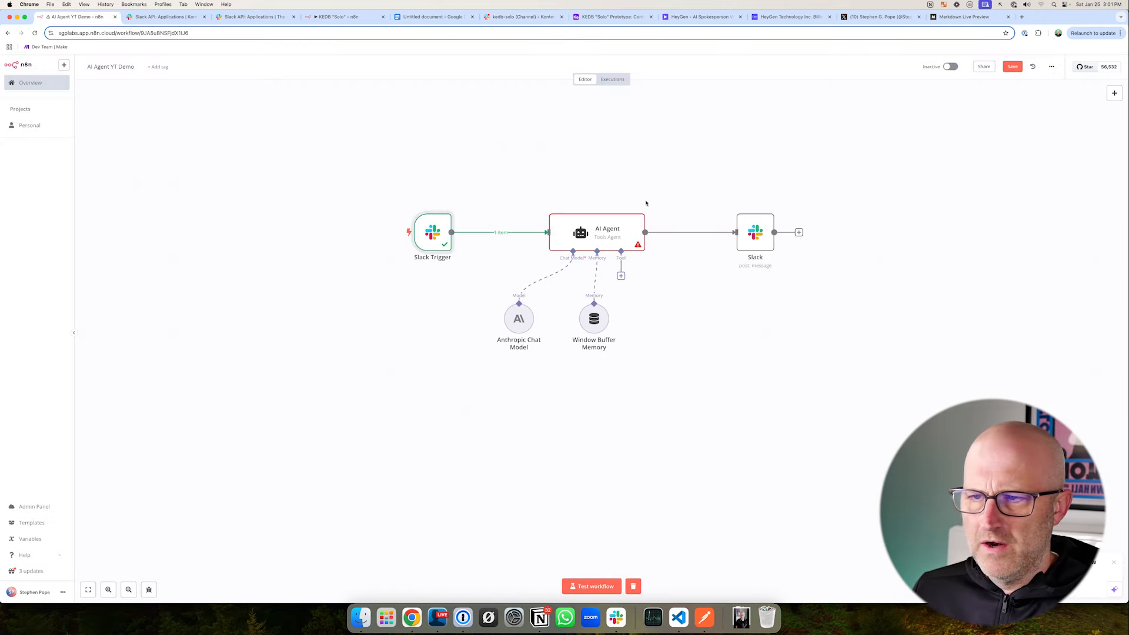
- Open the AI Agent node to examine its prompt source and text from the previous node, and return to the canvas
left_click_drag(619, 170, 611, 195)
double_click(597, 226)
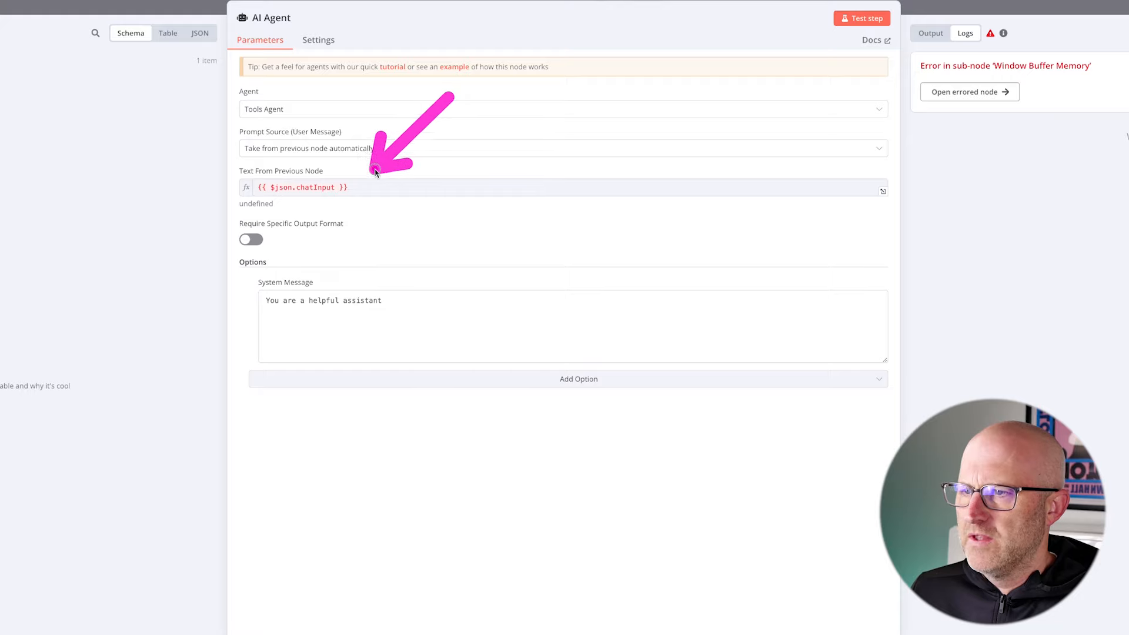
left_click_drag(206, 150, 393, 229)
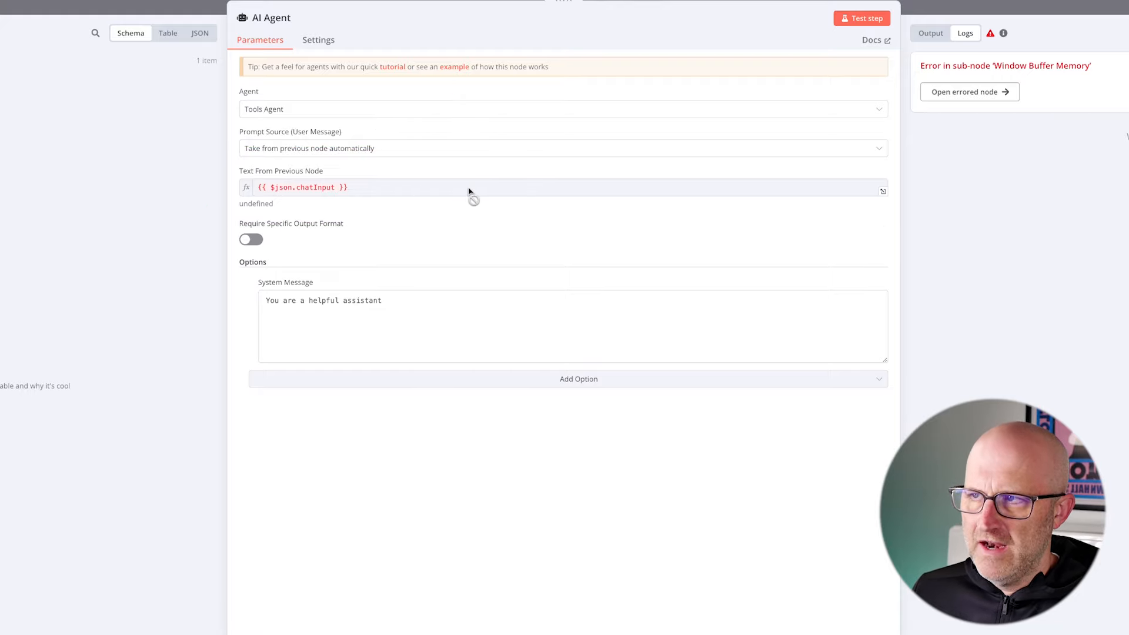
left_click(167, 8)
mouse_move(276, 194)
left_mouse_down()
mouse_move(382, 258)
mouse_move(429, 313)
left_mouse_up()
left_click_drag(206, 241, 286, 253)
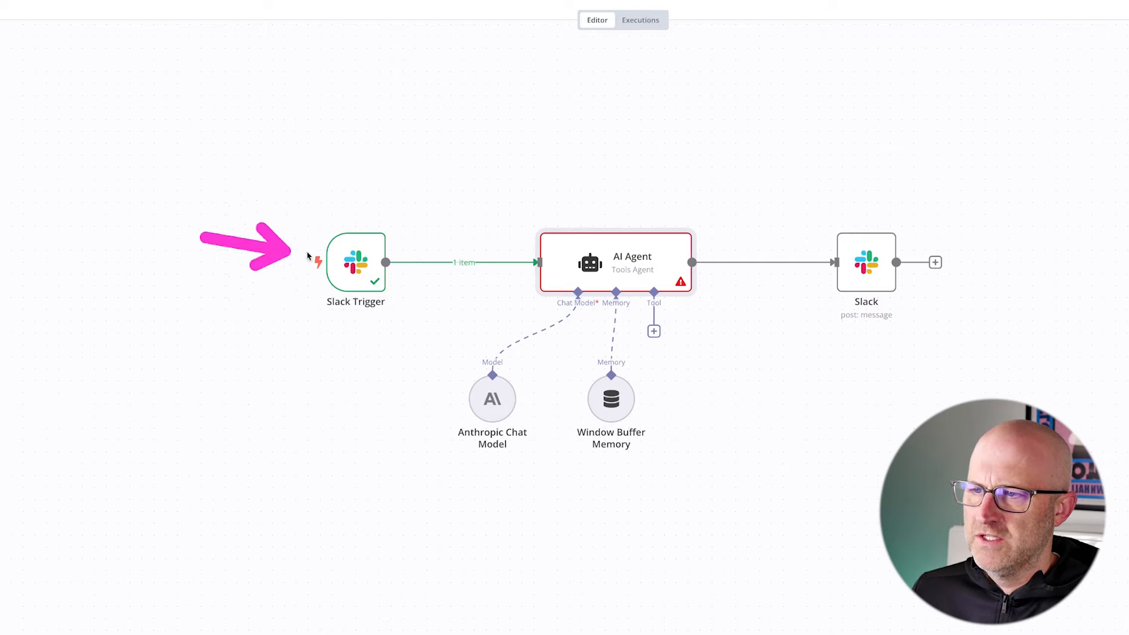
- Set the AI Agent's Prompt Source to Define below, map its Text to {{ $json.text }} from the Slack Trigger, and save the workflow
double_click(617, 258)
left_click_drag(491, 77, 355, 114)
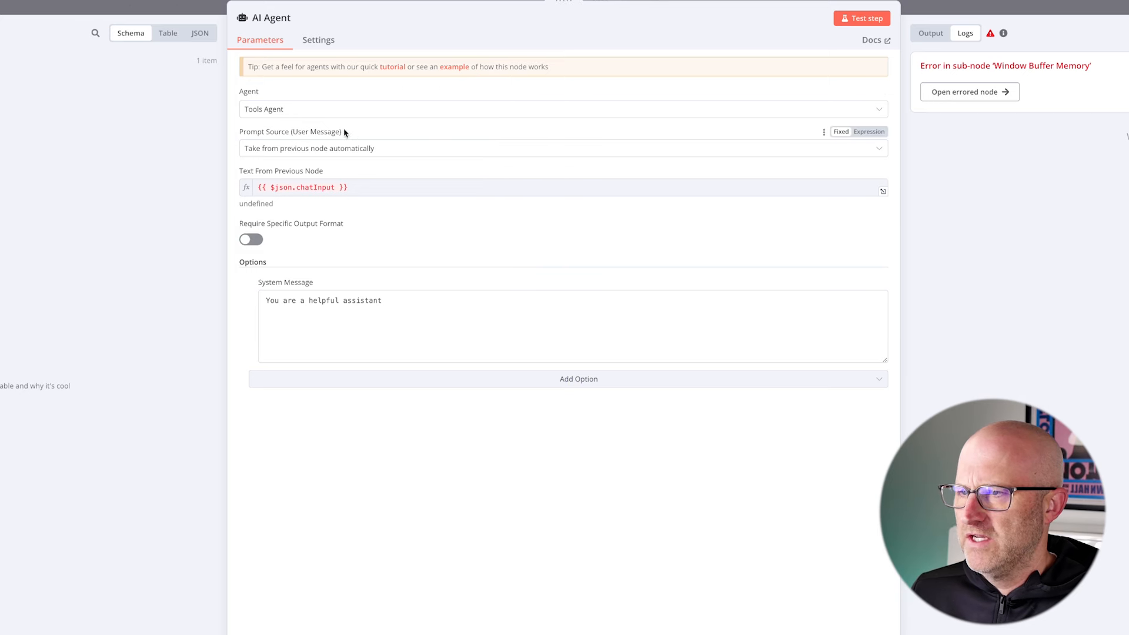
left_click(365, 151)
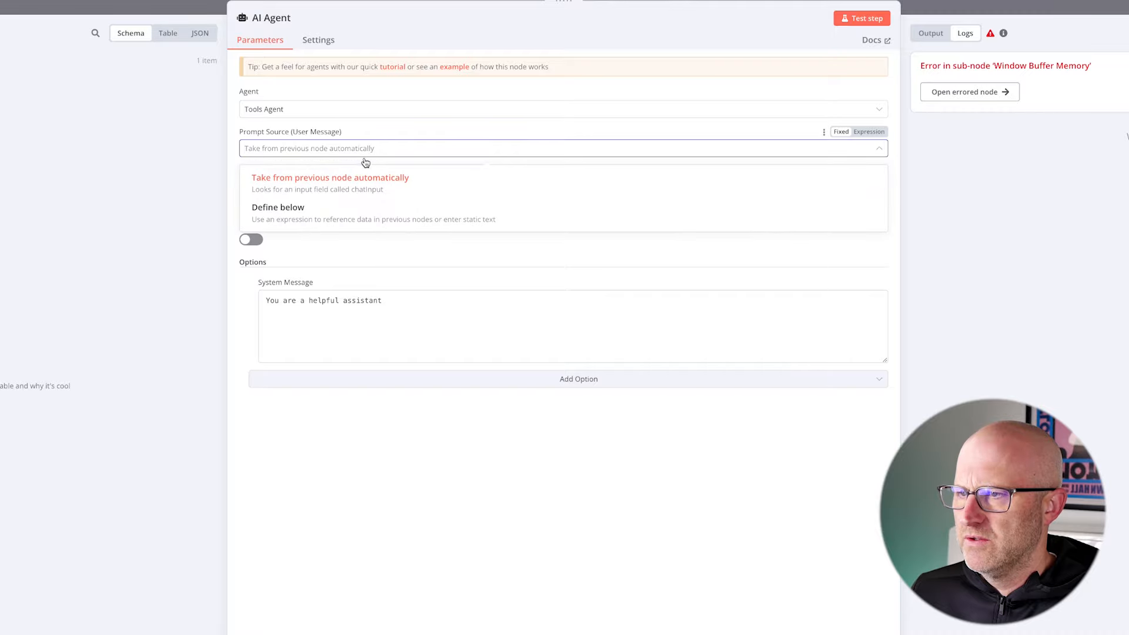
left_click(298, 213)
left_click_drag(411, 102, 298, 173)
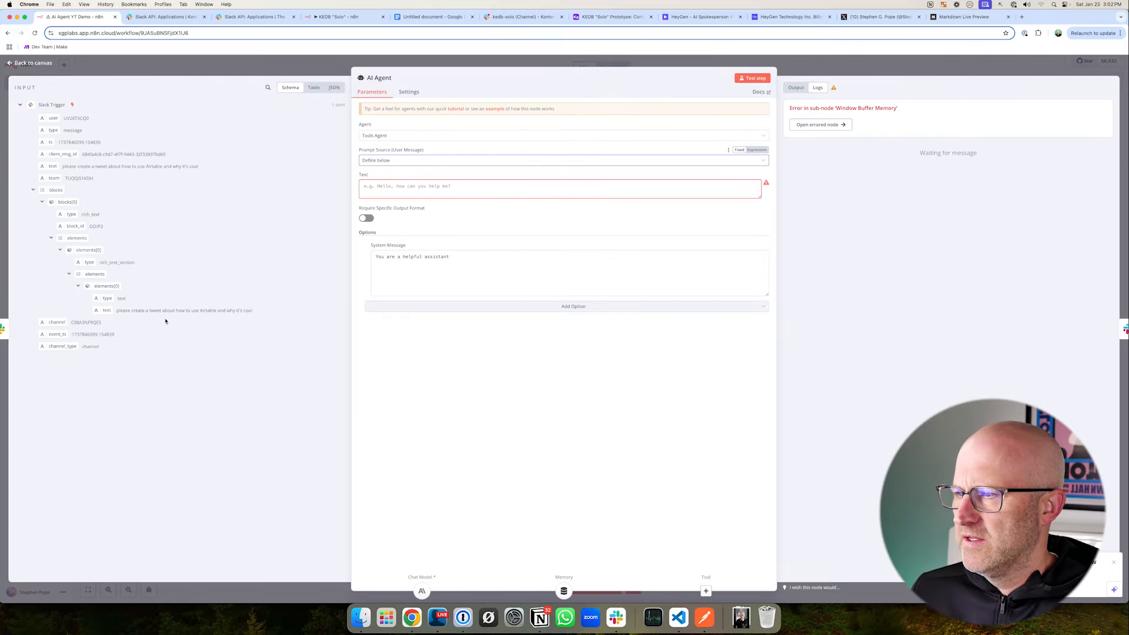
mouse_move(164, 107)
left_mouse_down()
mouse_move(54, 168)
mouse_move(392, 194)
left_mouse_up()
left_click_drag(424, 117, 373, 176)
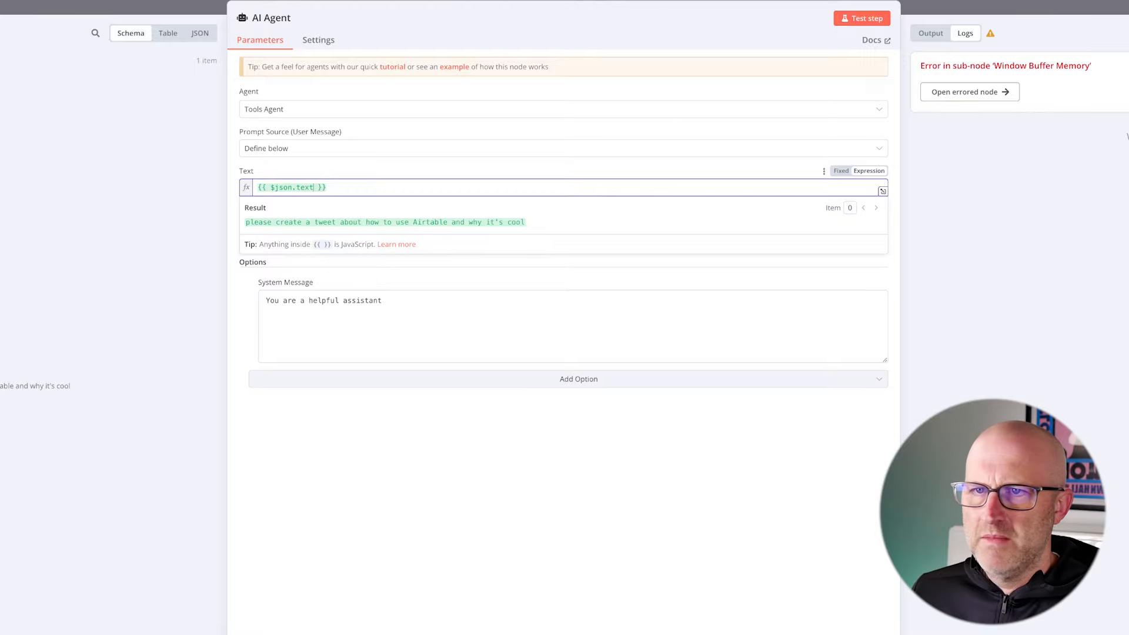
left_click(941, 4)
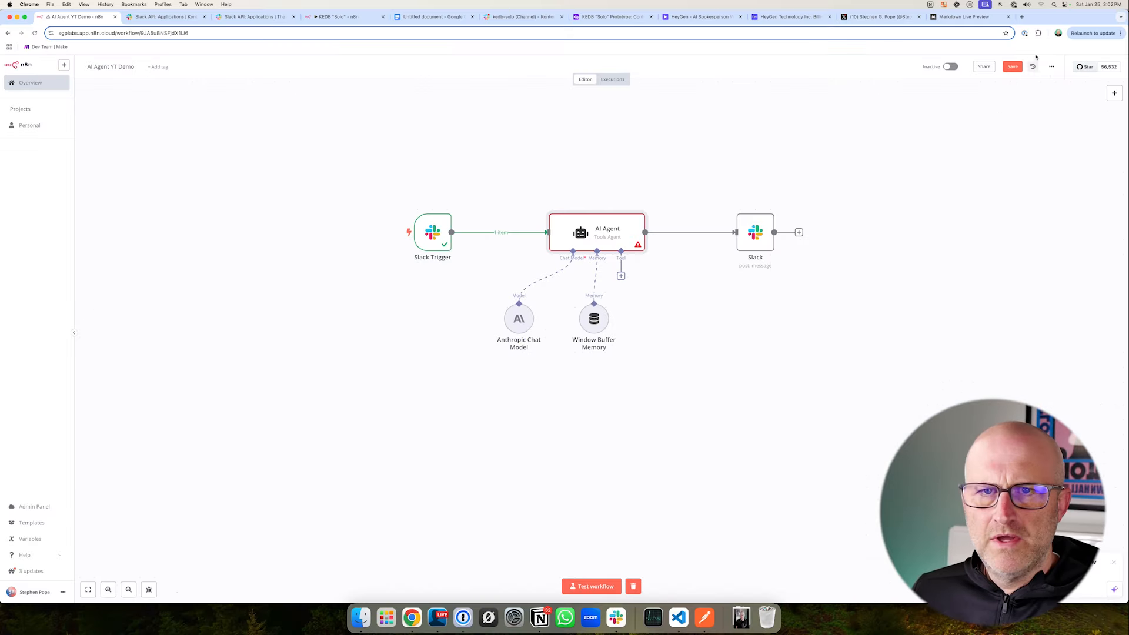
left_click(1007, 68)
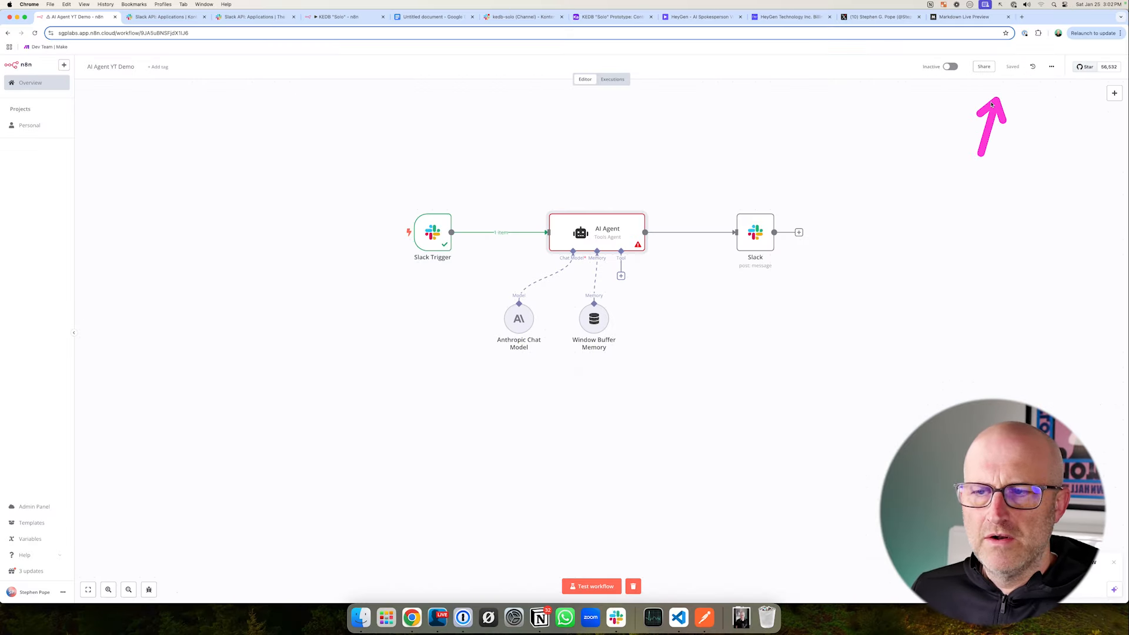
- Run a workflow test, resend "please create a tweet about how to use Airtable and why it's cool" in kedb-solo, and open n8n's Window Buffer Memory node
left_click(594, 587)
left_click(518, 17)
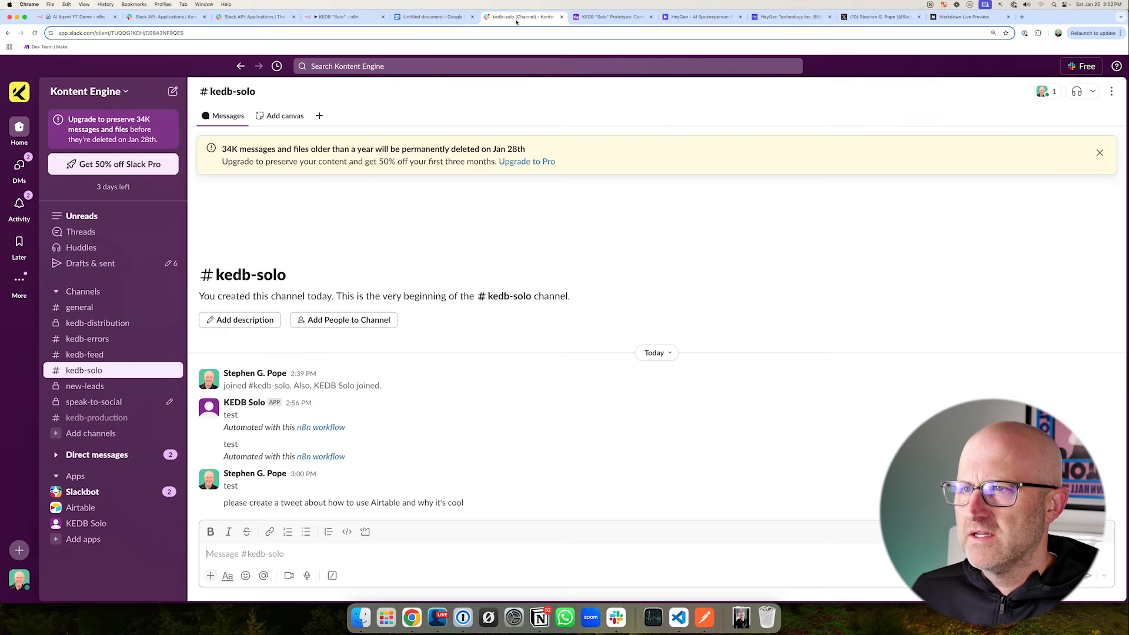
left_click_drag(463, 504, 226, 504)
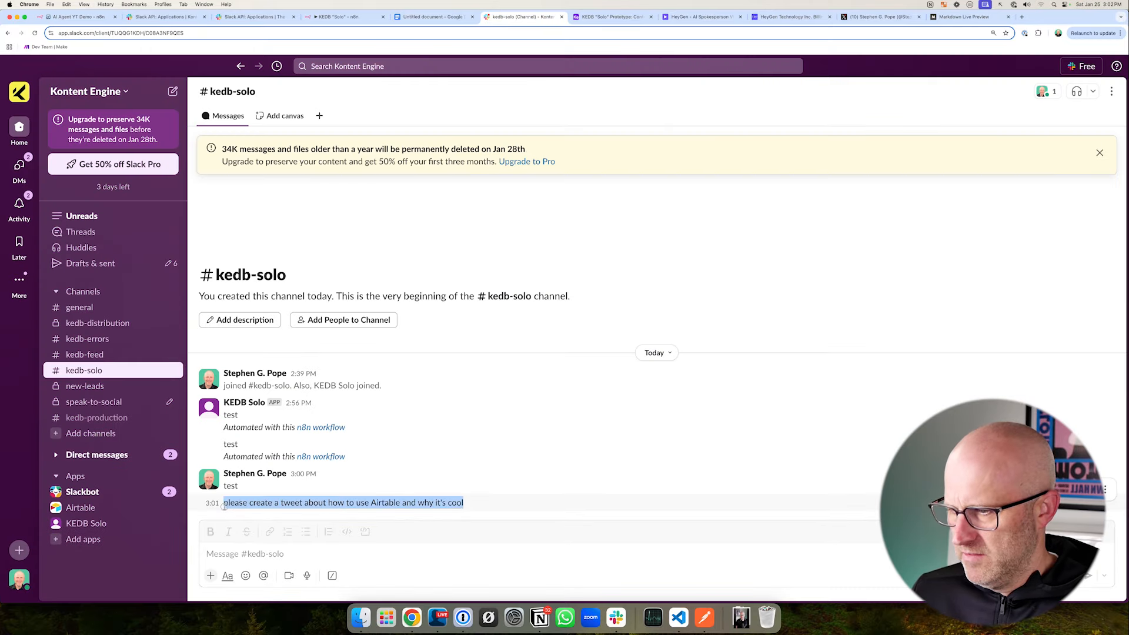
left_click(77, 17)
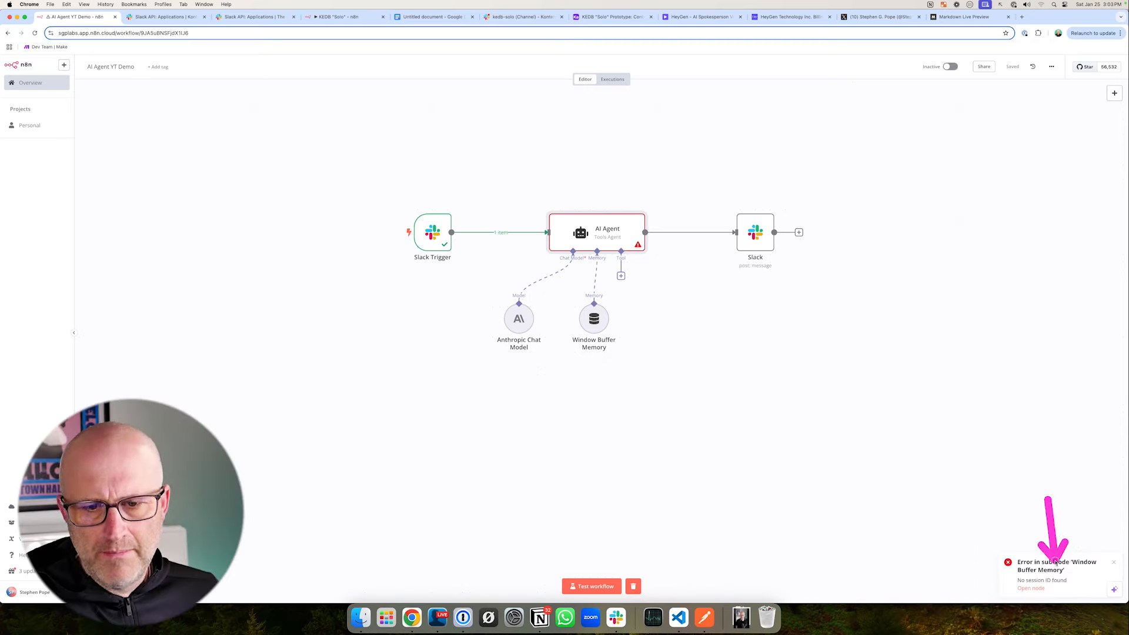
double_click(594, 318)
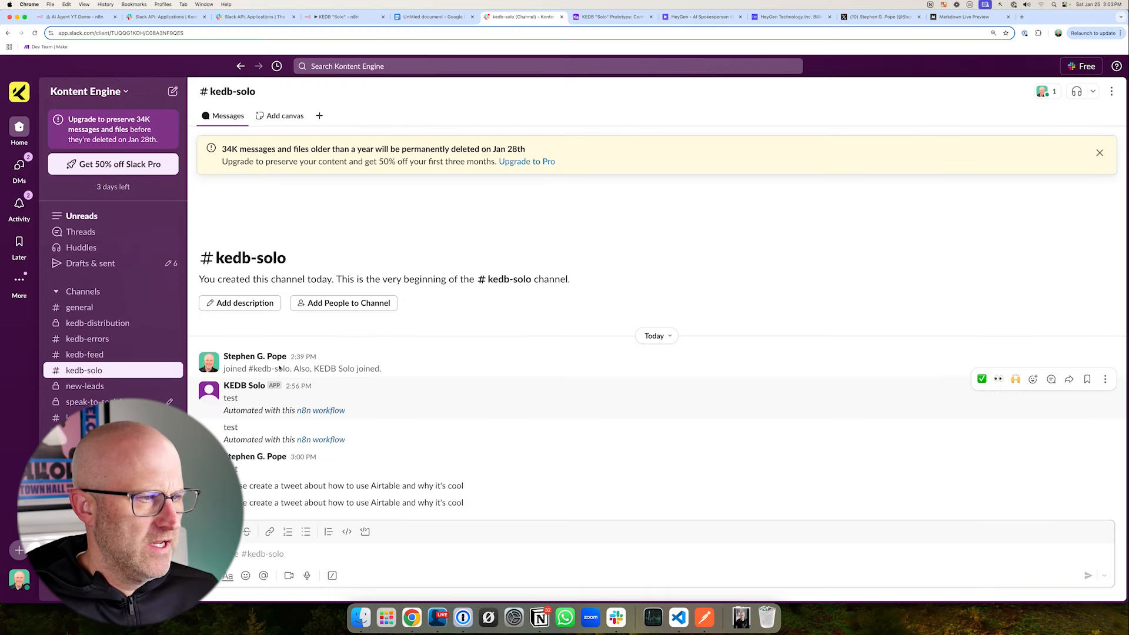
- In Slack's The No-Code Architects workspace, open the "get content C276" thread and examine how the Assistant's reply is threaded
left_click(22, 98)
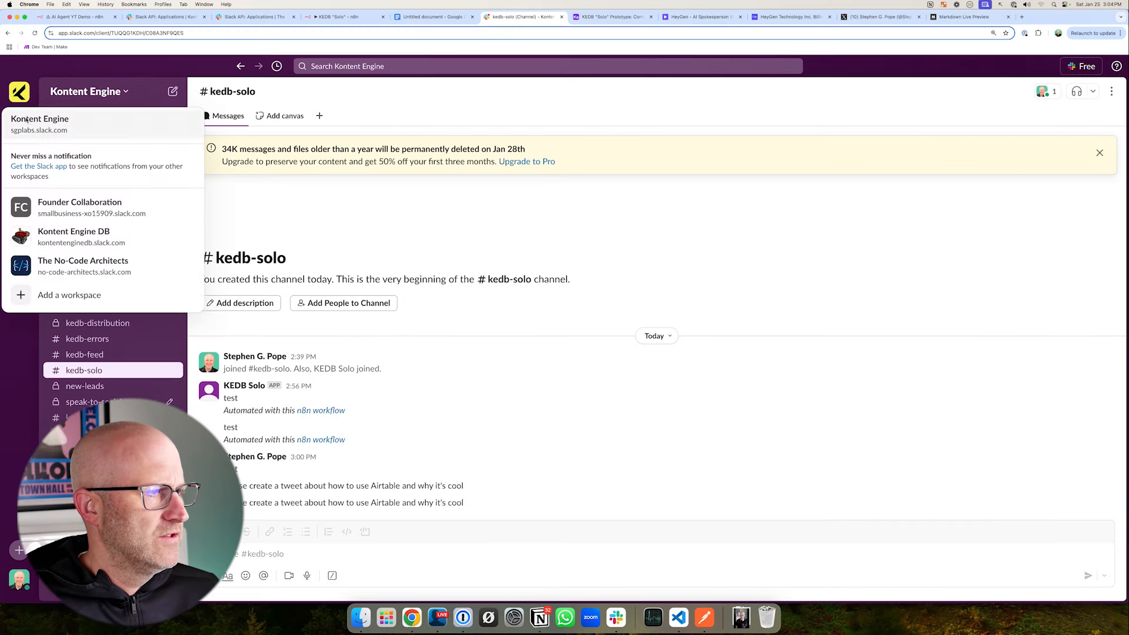
left_click(53, 267)
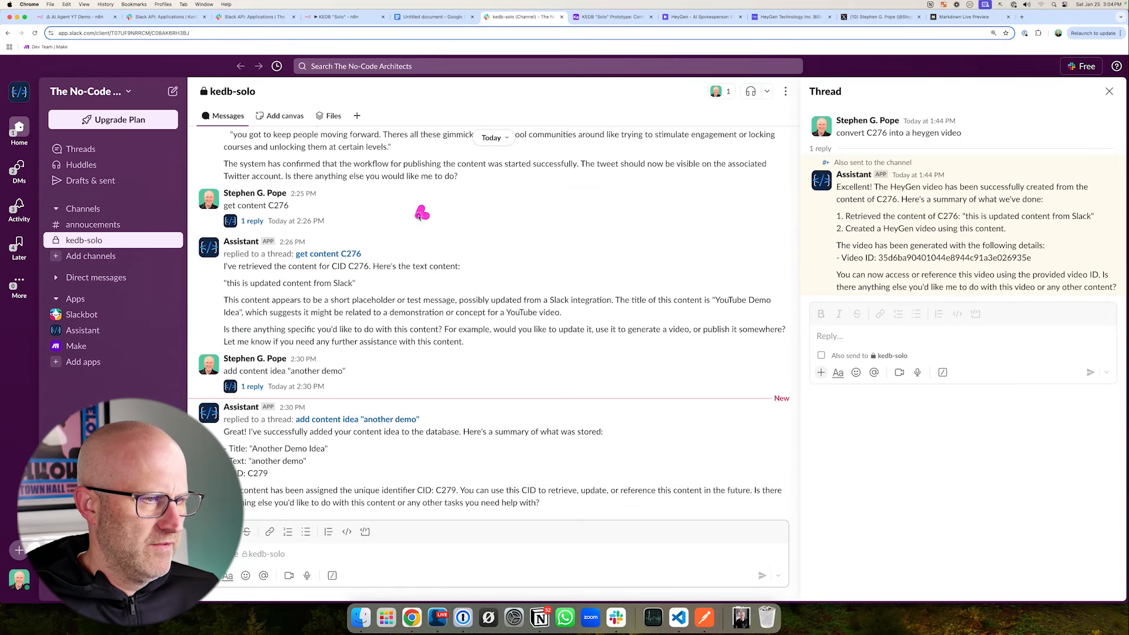
left_click_drag(416, 213, 360, 249)
left_click_drag(436, 203, 365, 250)
left_click(344, 254)
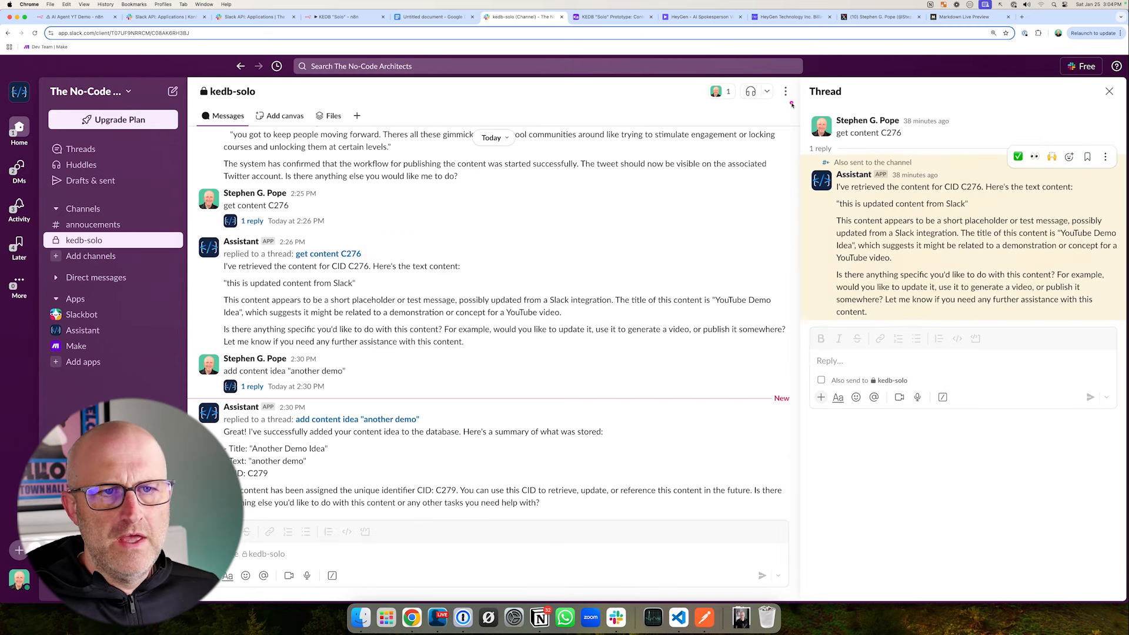
mouse_move(789, 98)
left_mouse_down()
mouse_move(874, 139)
mouse_move(1126, 322)
left_mouse_up()
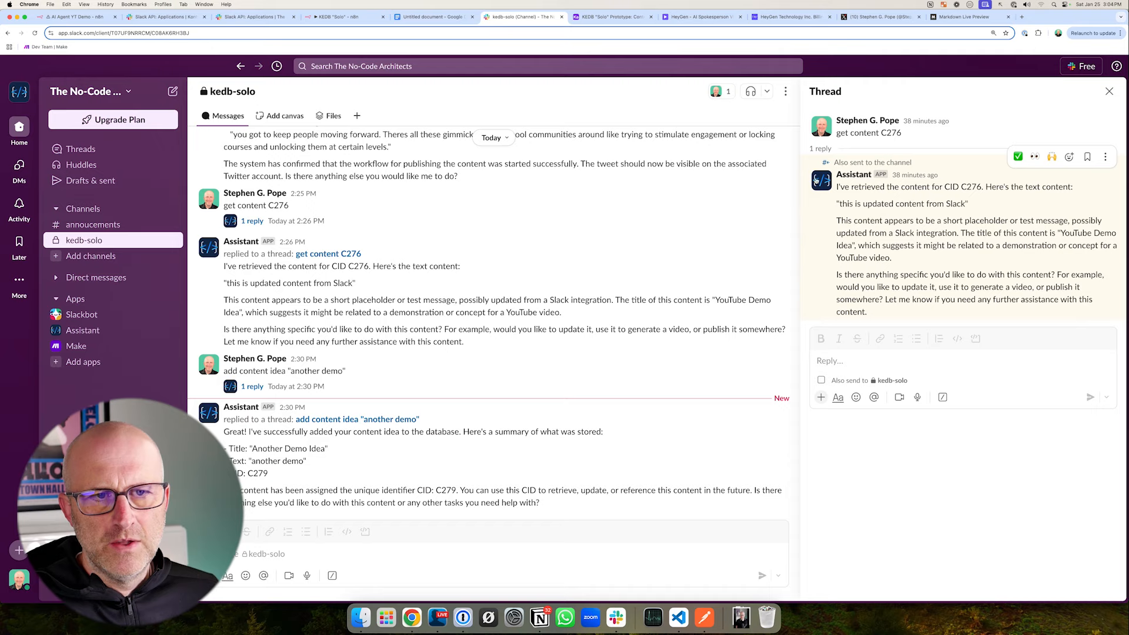
left_click_drag(795, 115, 1126, 419)
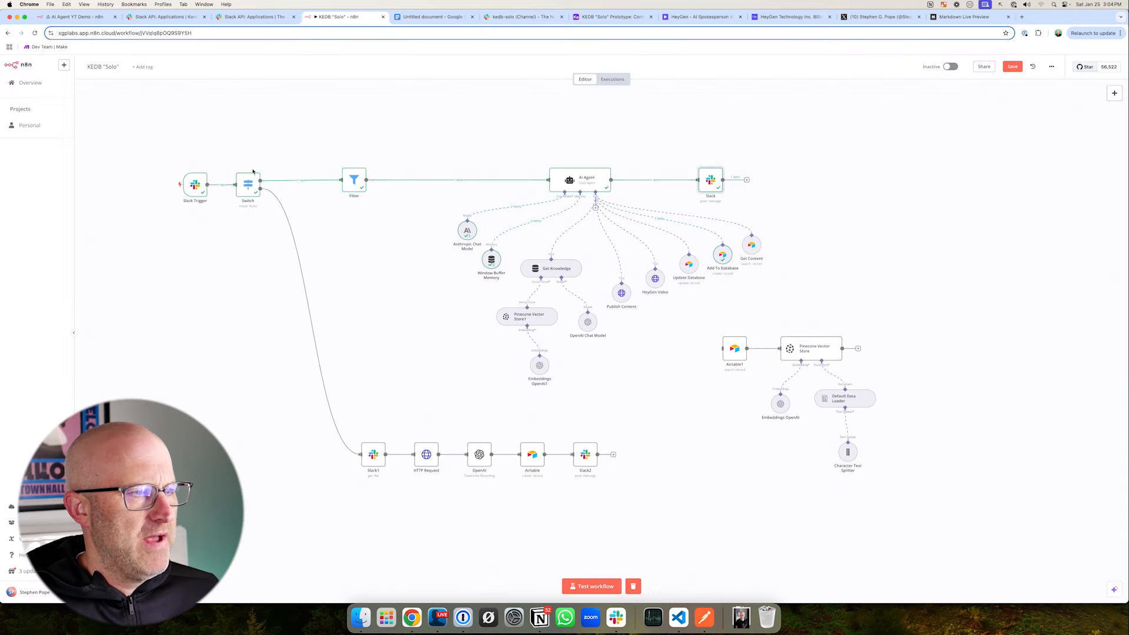
- In n8n's KEDB "Solo" workflow, open the Window Buffer Memory node and copy its Key expression
left_click_drag(416, 311, 461, 276)
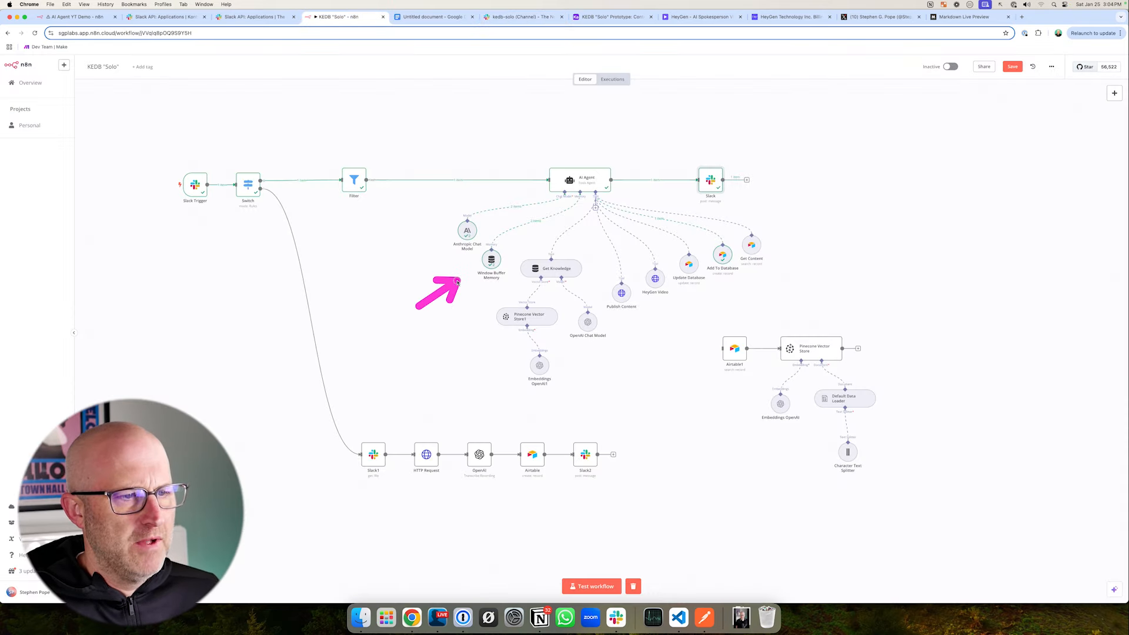
double_click(489, 258)
left_click(605, 144)
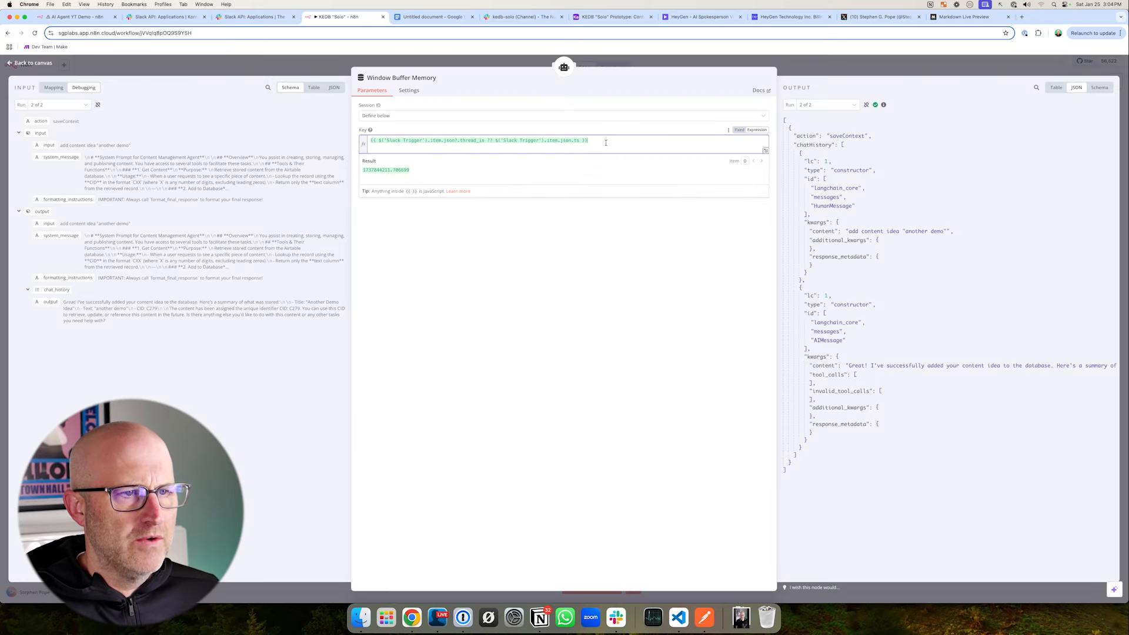
left_click_drag(594, 141, 370, 141)
key("ctrl+c")
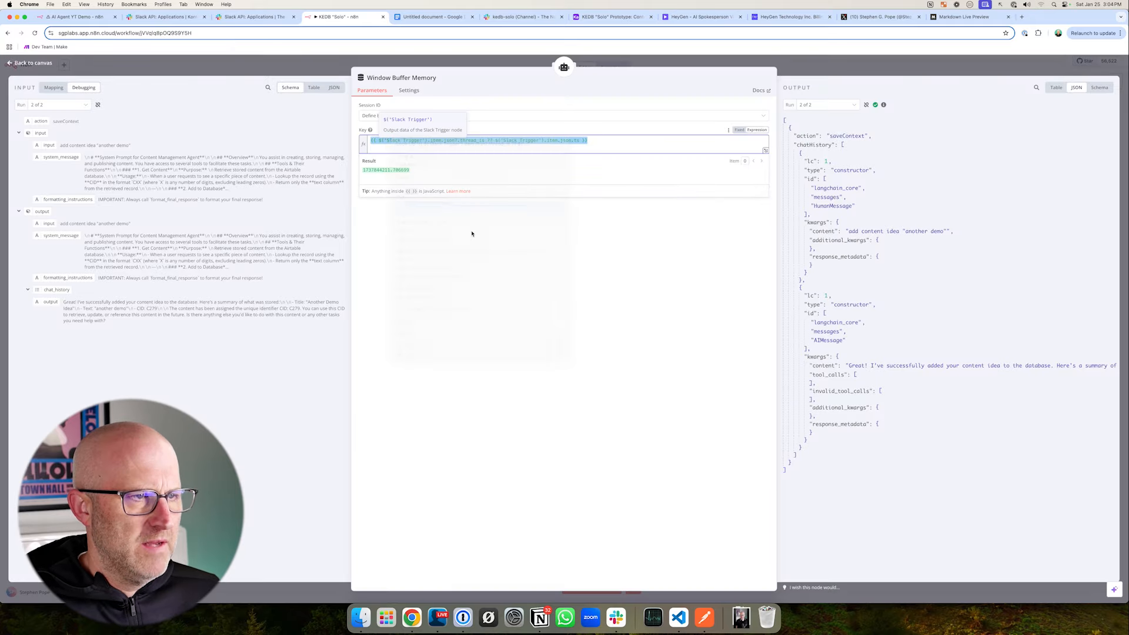
- Set Window Buffer Memory's Session ID to Define below with Key expression {{ $('Slack Trigger').item.json?.thread_ts ?? $('Slack Trigger').item.json.ts }} in AI Agent YT Demo, and save
left_click(82, 18)
left_click_drag(518, 64, 327, 83)
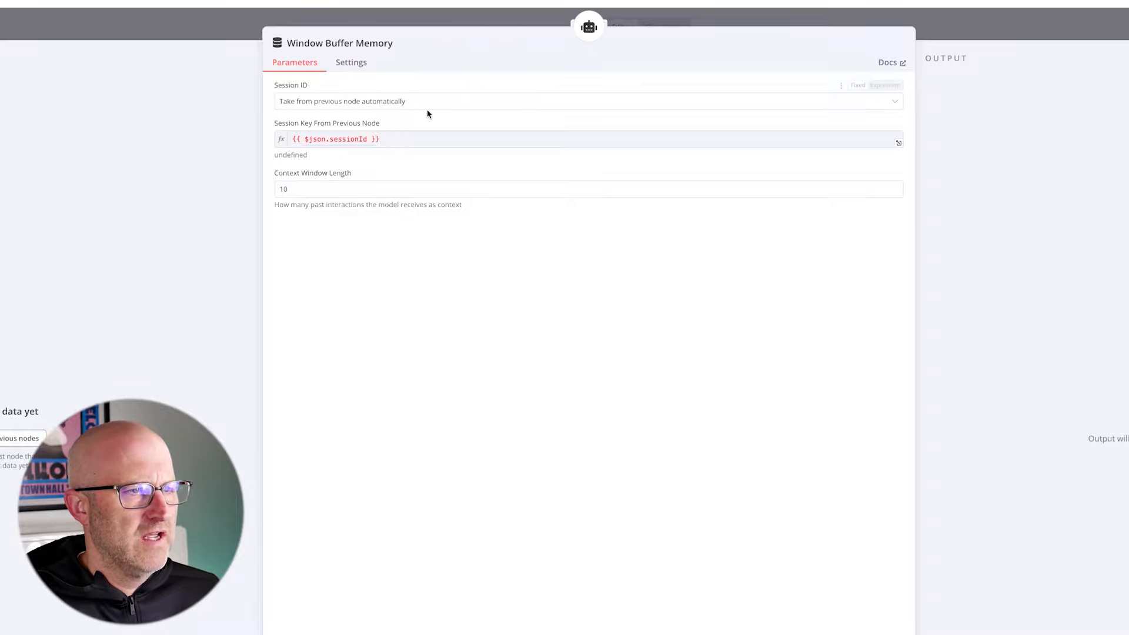
left_click(395, 105)
left_click(325, 157)
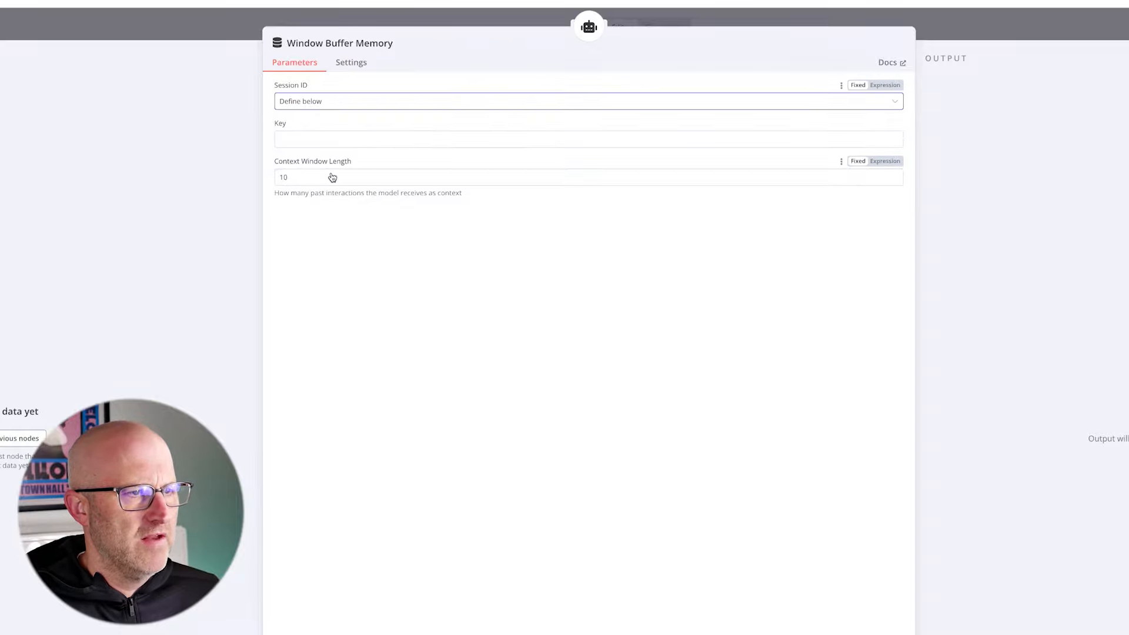
left_click(288, 139)
key("ctrl+v")
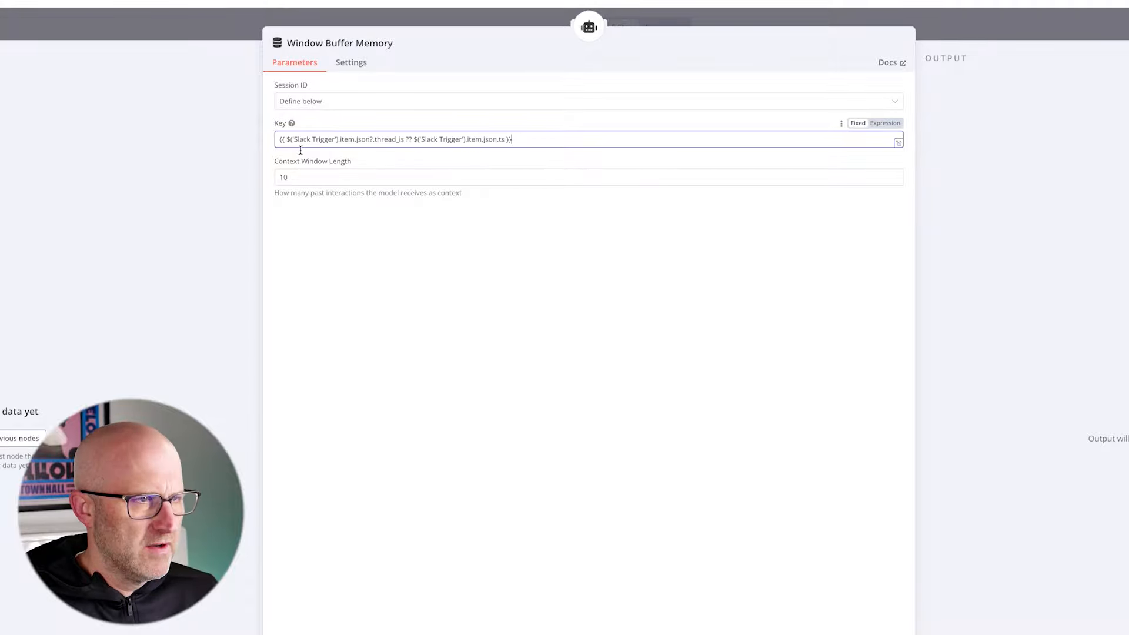
left_click(385, 301)
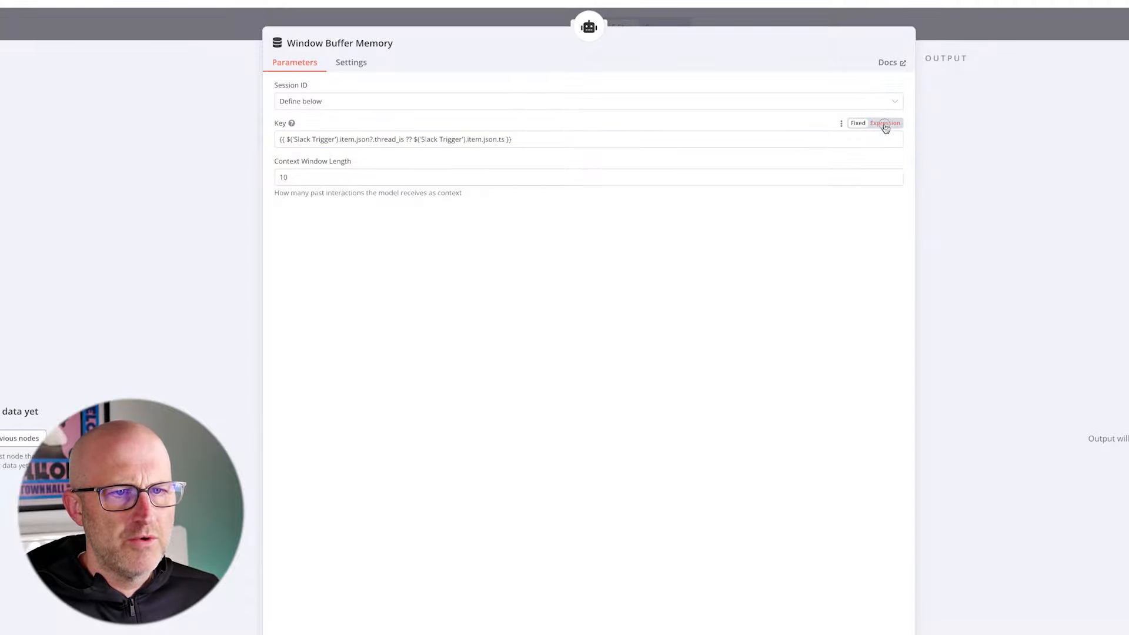
left_click(885, 123)
left_click(385, 114)
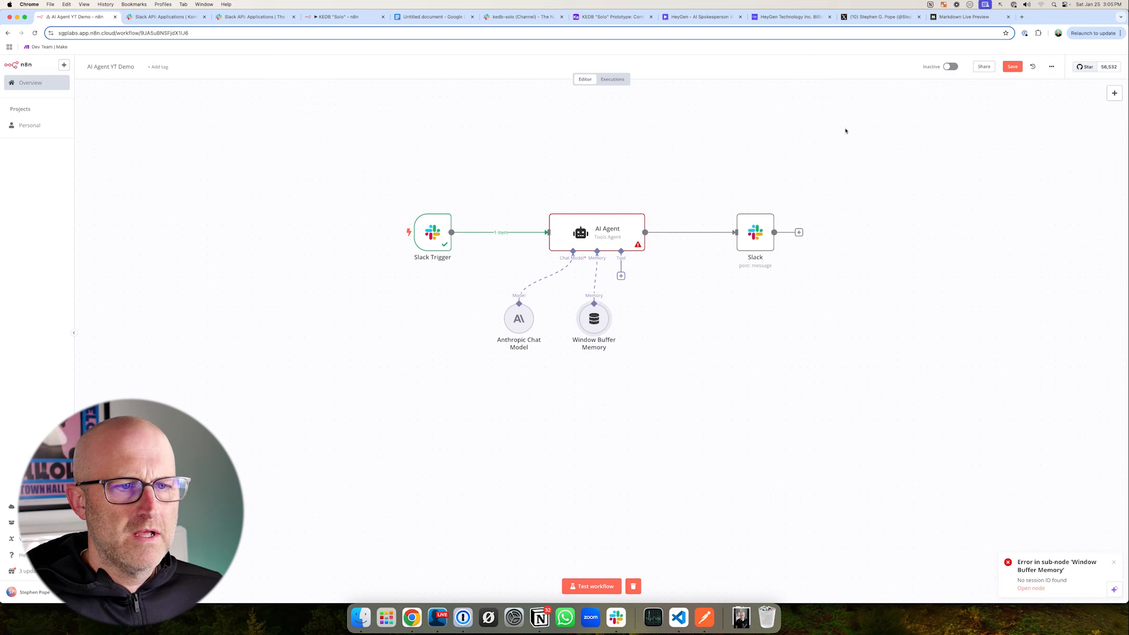
key("super+s")
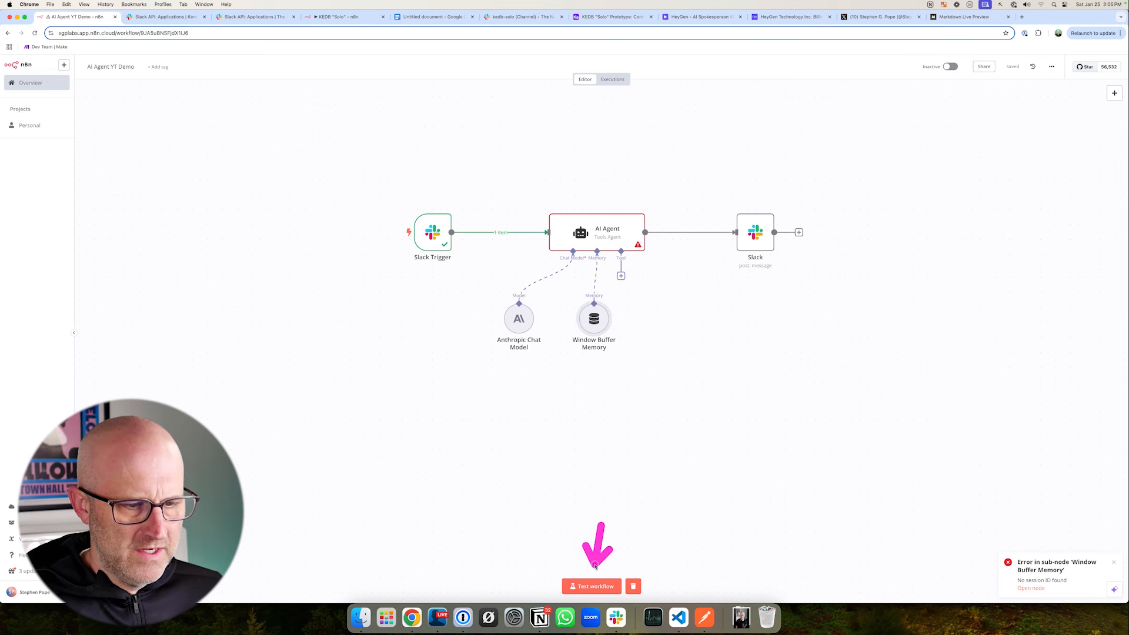
- Run a workflow test, resend the Airtable tweet request in the Kontent Engine workspace's kedb-solo channel, and return to n8n
left_click(591, 587)
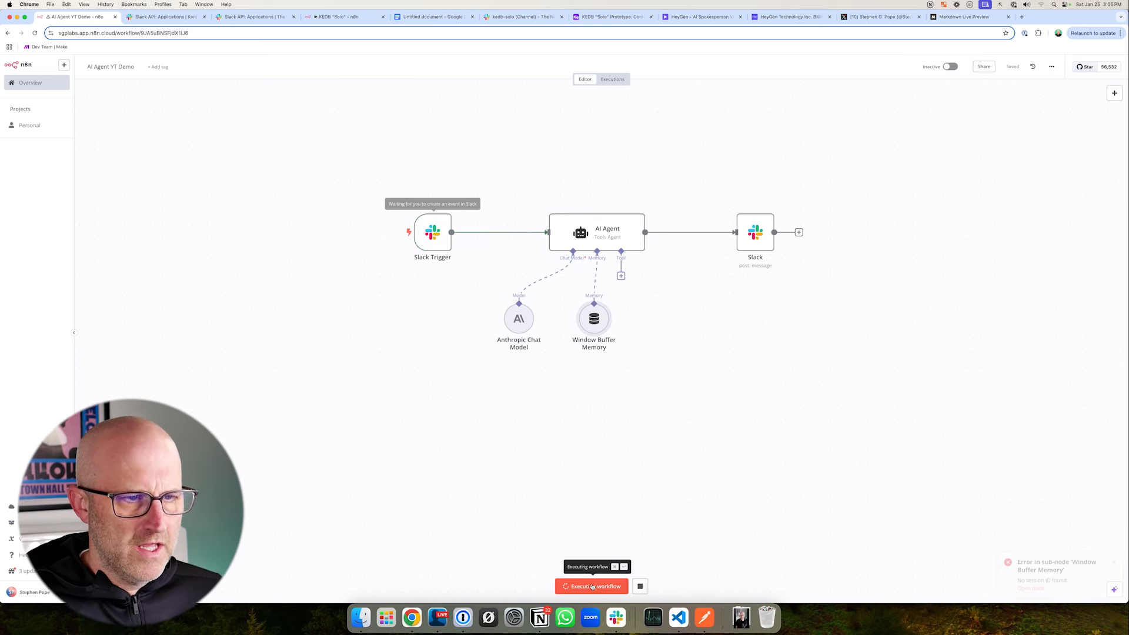
left_click(510, 19)
left_click(19, 92)
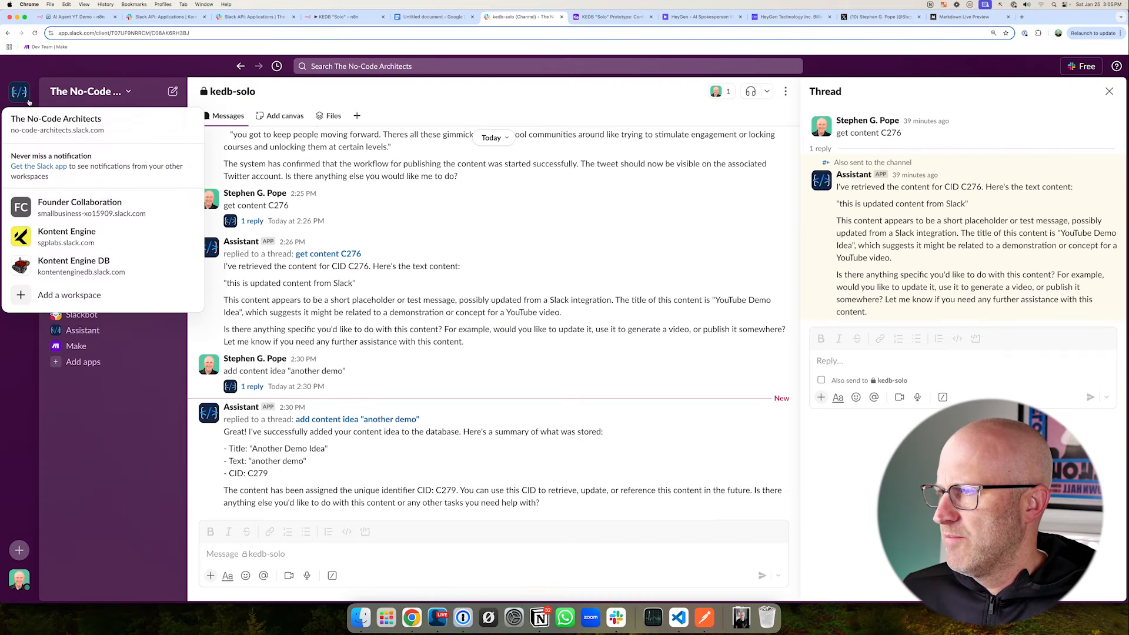
left_click(66, 235)
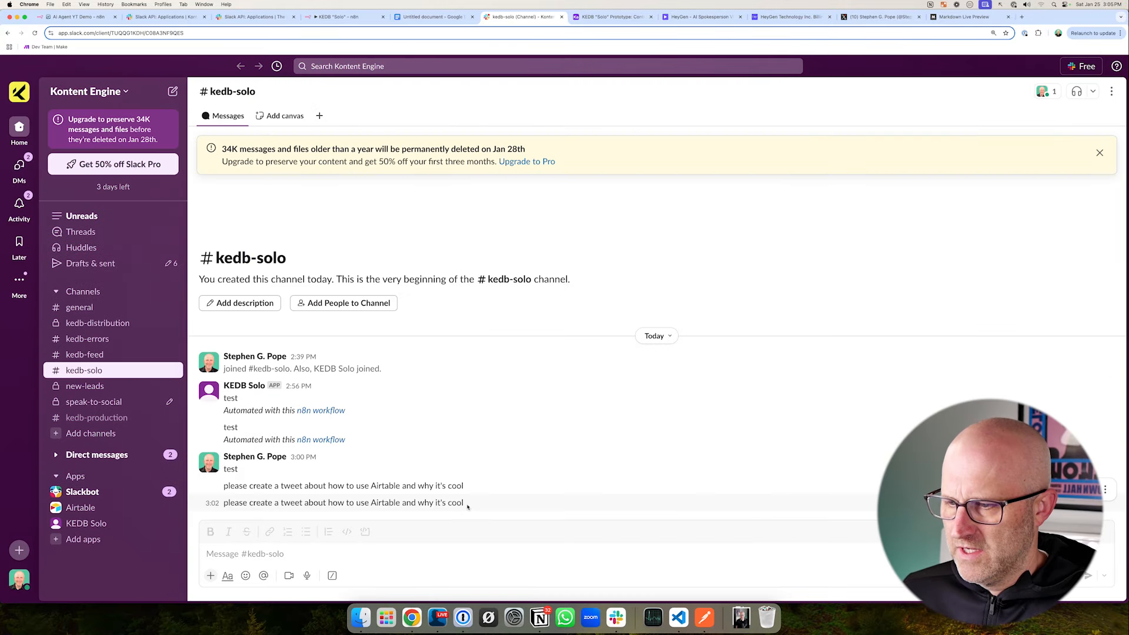
left_click_drag(463, 503, 223, 505)
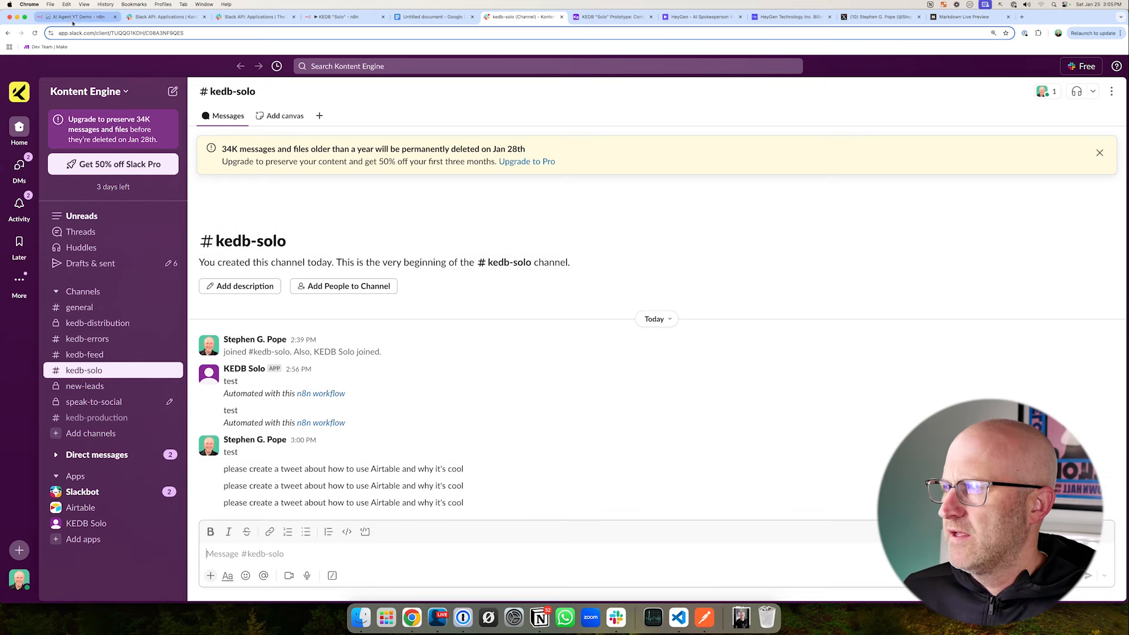
left_click(71, 18)
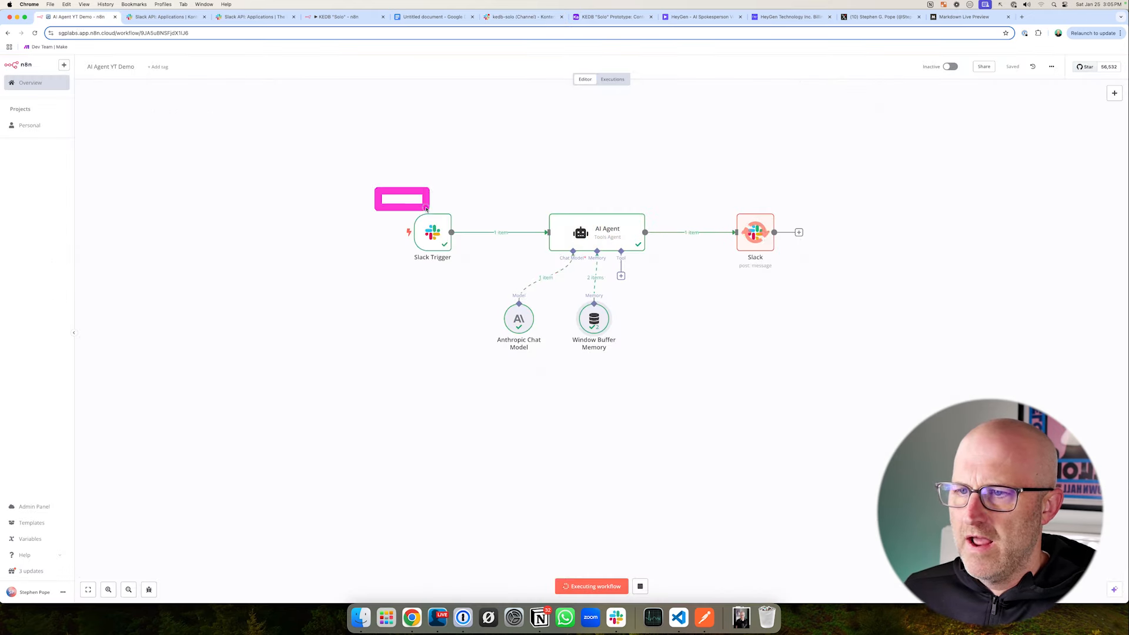
- Follow the workflow run through to the Slack node, and read the app's latest reply in Slack's kedb-solo channel
left_click_drag(839, 151, 761, 201)
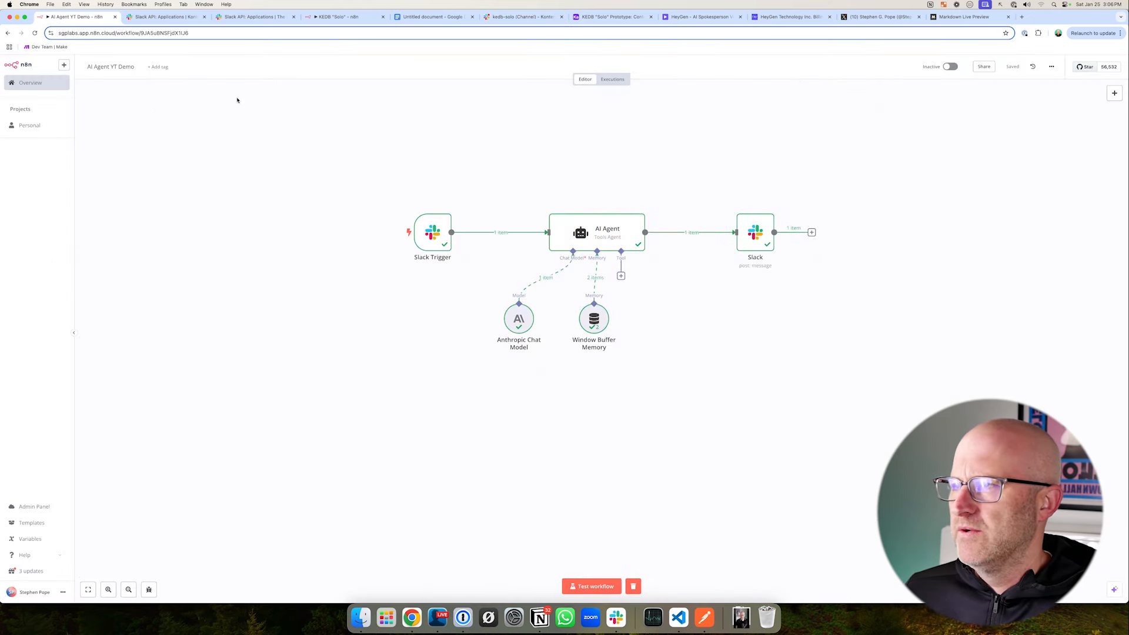
left_click(507, 17)
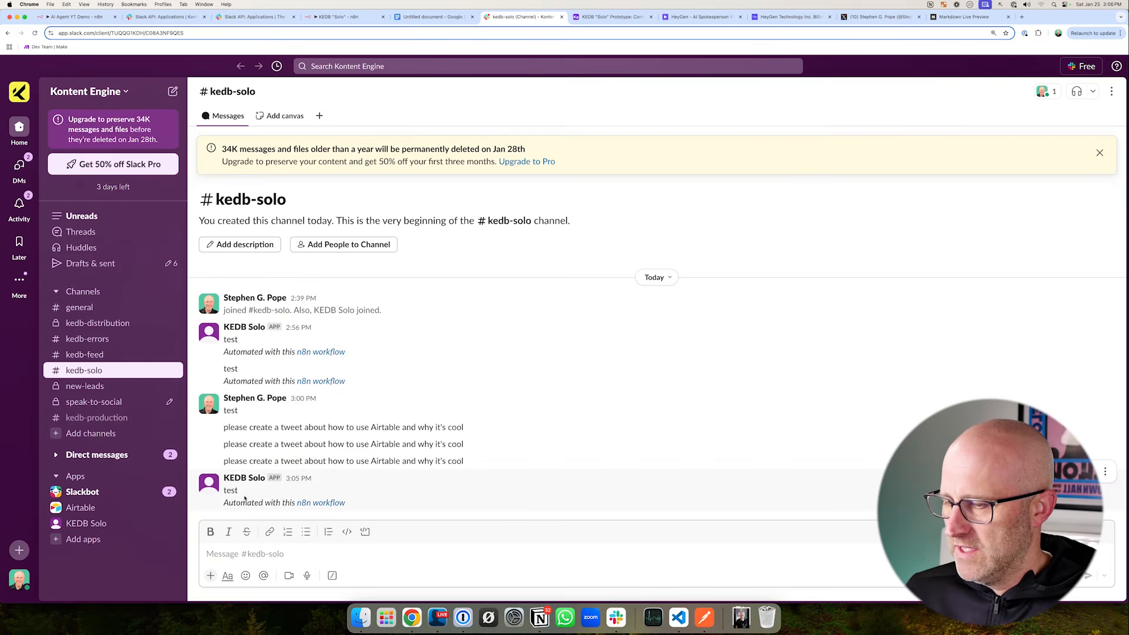
left_click_drag(244, 495, 224, 494)
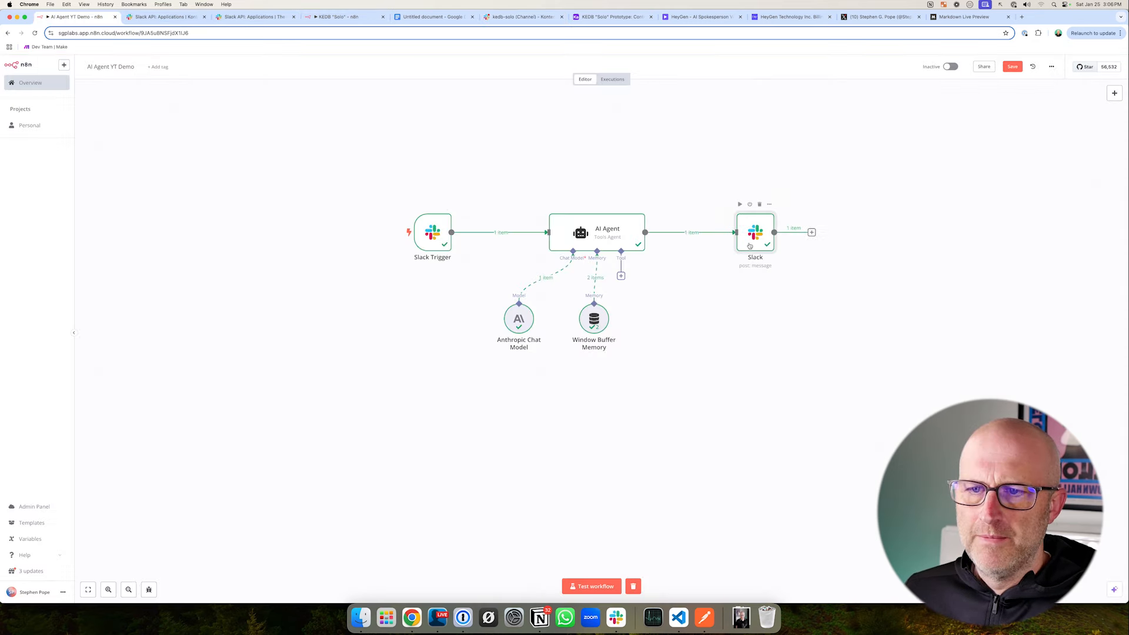
- Replace the Slack node's Message Text with the AI Agent's output field, and save the workflow
double_click(749, 246)
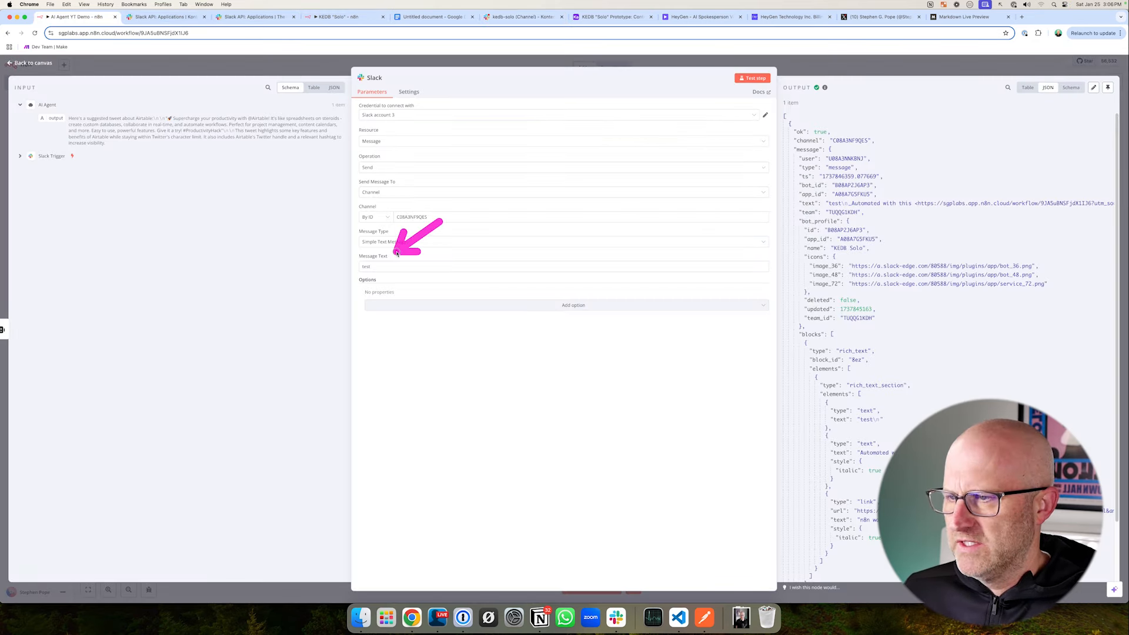
left_click_drag(388, 265, 340, 265)
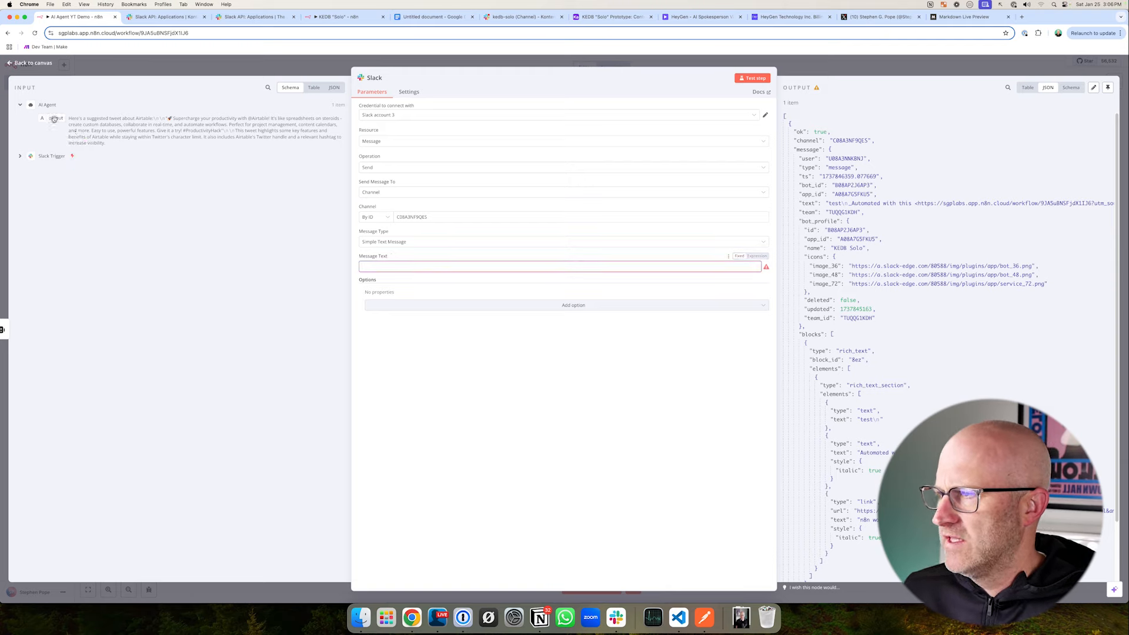
left_click_drag(54, 118, 385, 266)
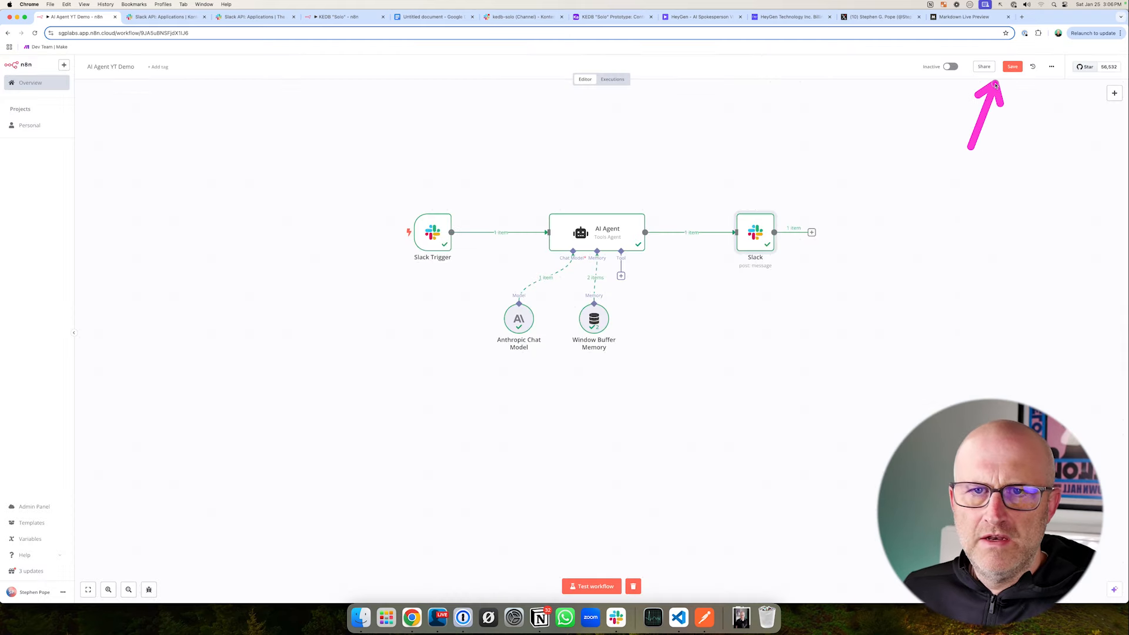
left_click(1012, 67)
- Test the workflow with the new message mapping by resending the Airtable tweet request in kedb-solo, and return to n8n
left_click(591, 587)
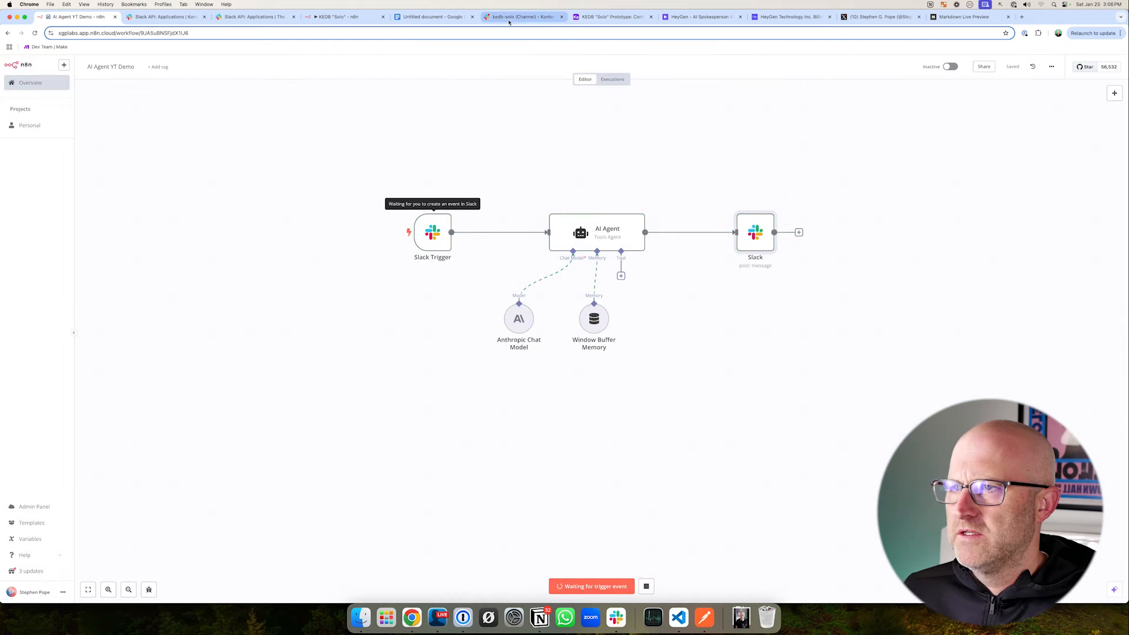
left_click(512, 19)
left_click_drag(464, 462, 223, 462)
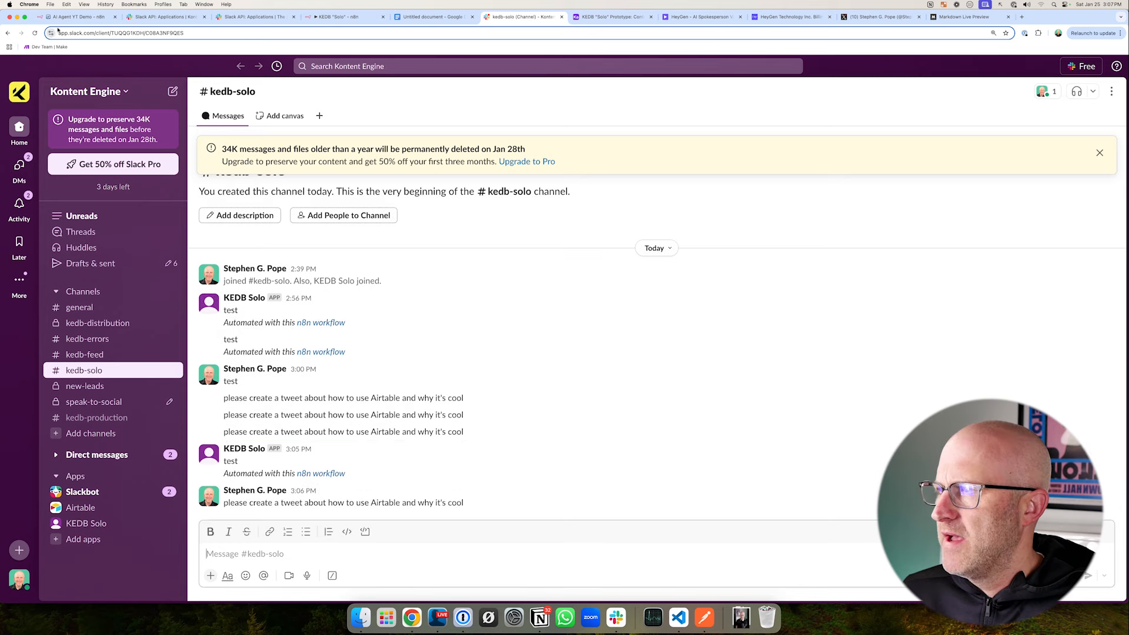
left_click(79, 18)
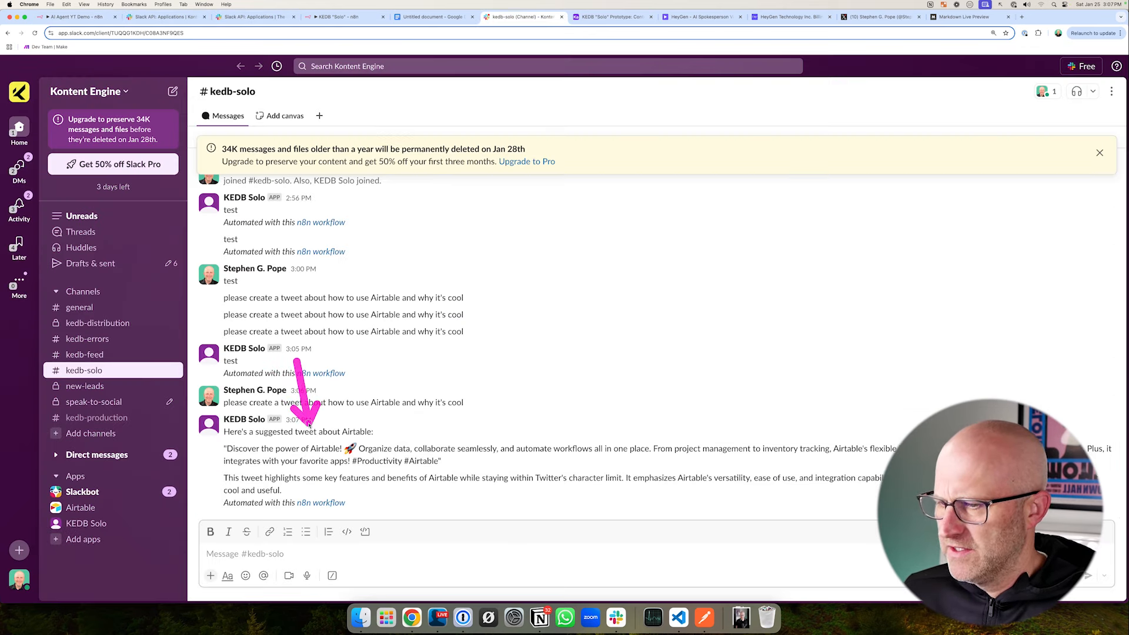
- Examine where and how the agent's tweet reply is posted in kedb-solo, and switch to n8n's KEDB "Solo" workflow
mouse_move(192, 423)
left_mouse_down()
mouse_move(603, 526)
mouse_move(1123, 521)
left_mouse_up()
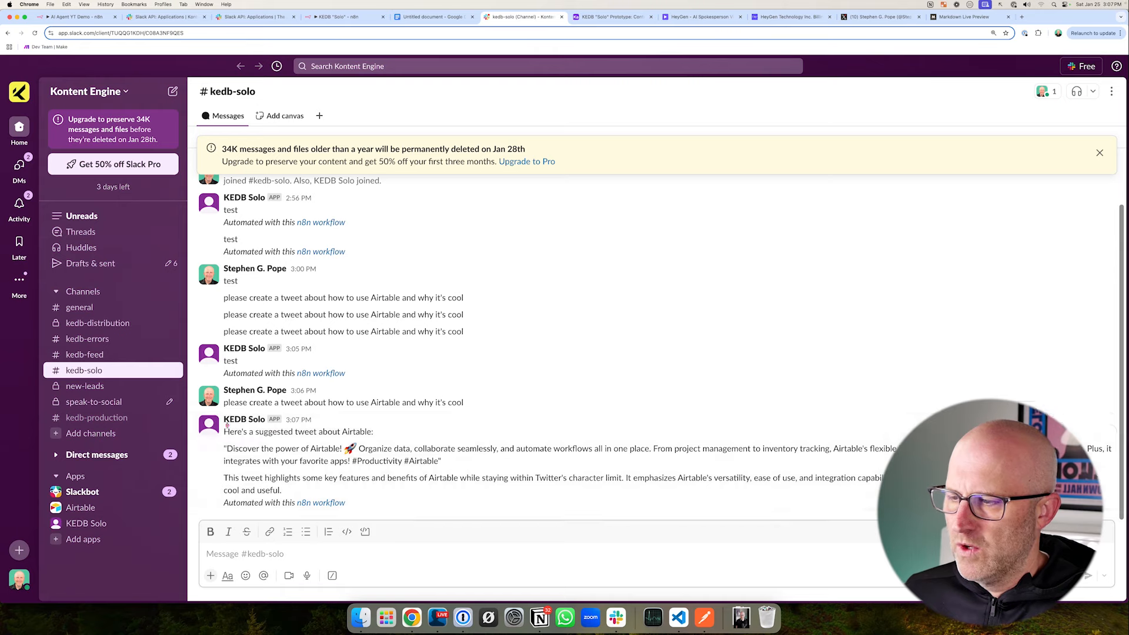
mouse_move(188, 400)
left_mouse_down()
mouse_move(633, 526)
mouse_move(1103, 530)
left_mouse_up()
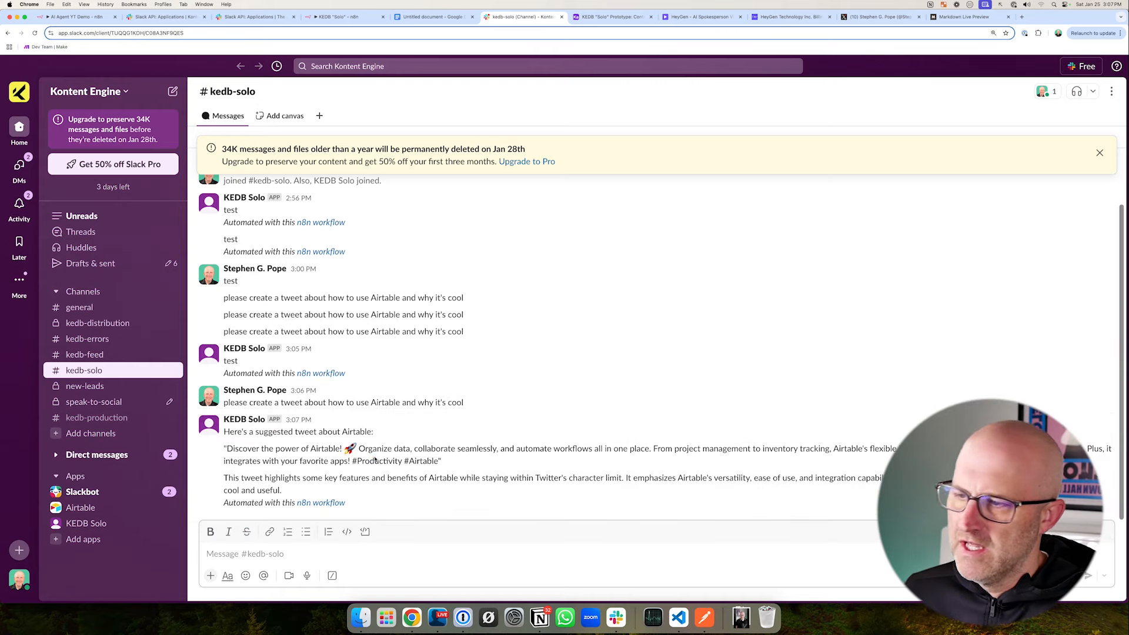
left_click_drag(439, 400, 386, 431)
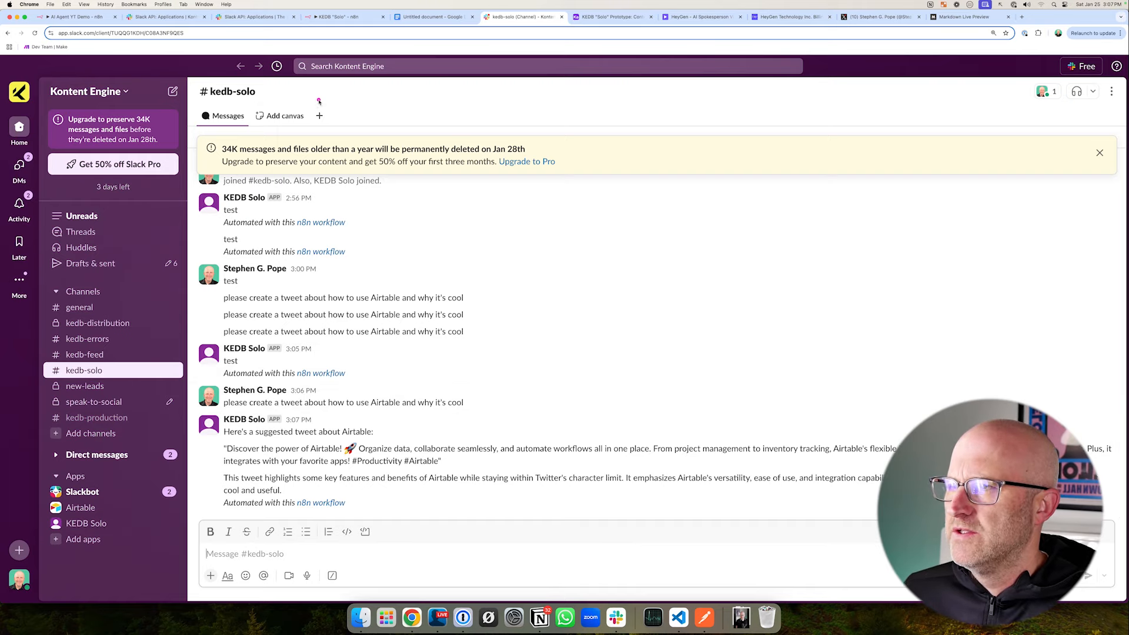
left_click(335, 16)
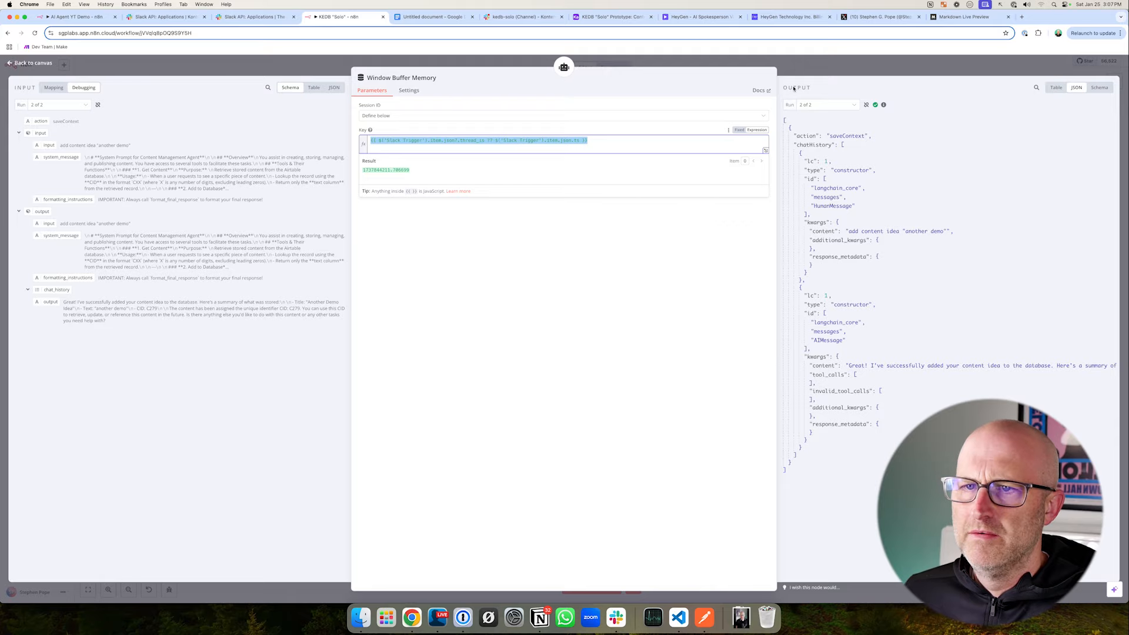
- Copy the Message Timestamp to Reply To expression from the Slack node of the KEDB "Solo" workflow
key("Escape")
double_click(711, 181)
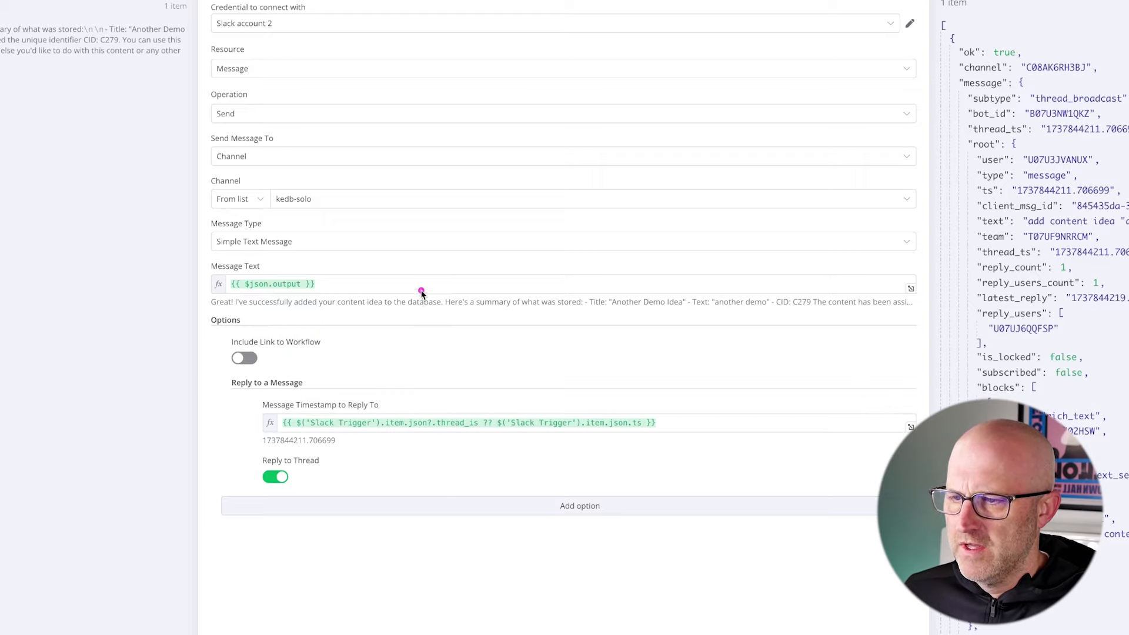
left_click(558, 422)
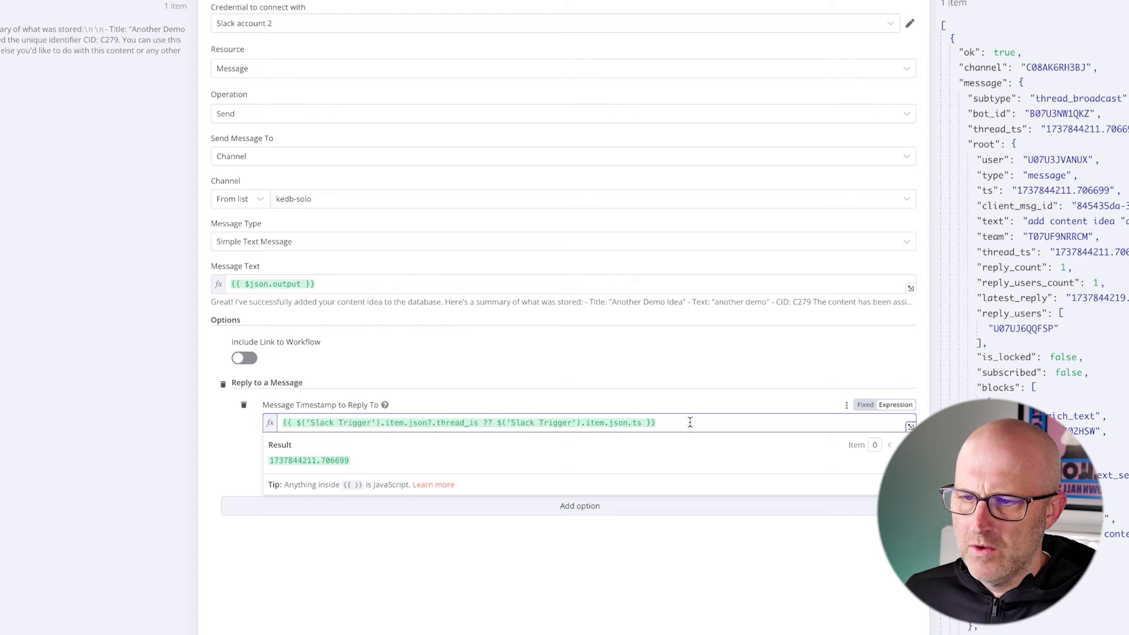
left_click_drag(671, 421, 297, 422)
right_click(297, 423)
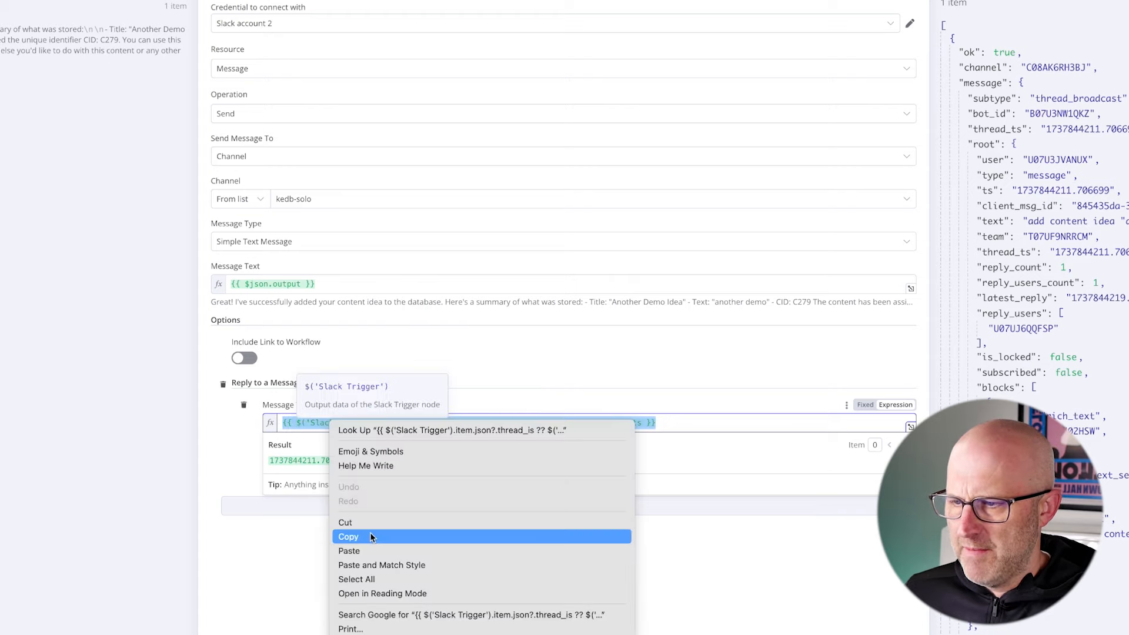
left_click(370, 537)
key("Escape")
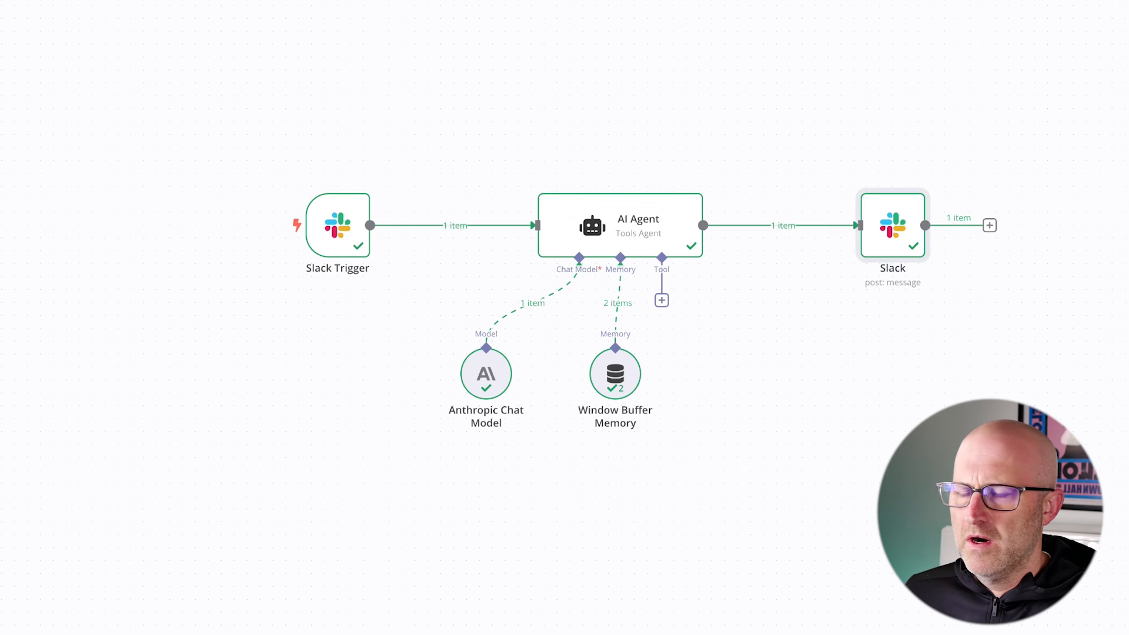
- Add the Reply to a Message option to the Slack node in the AI Agent YT Demo workflow
double_click(892, 232)
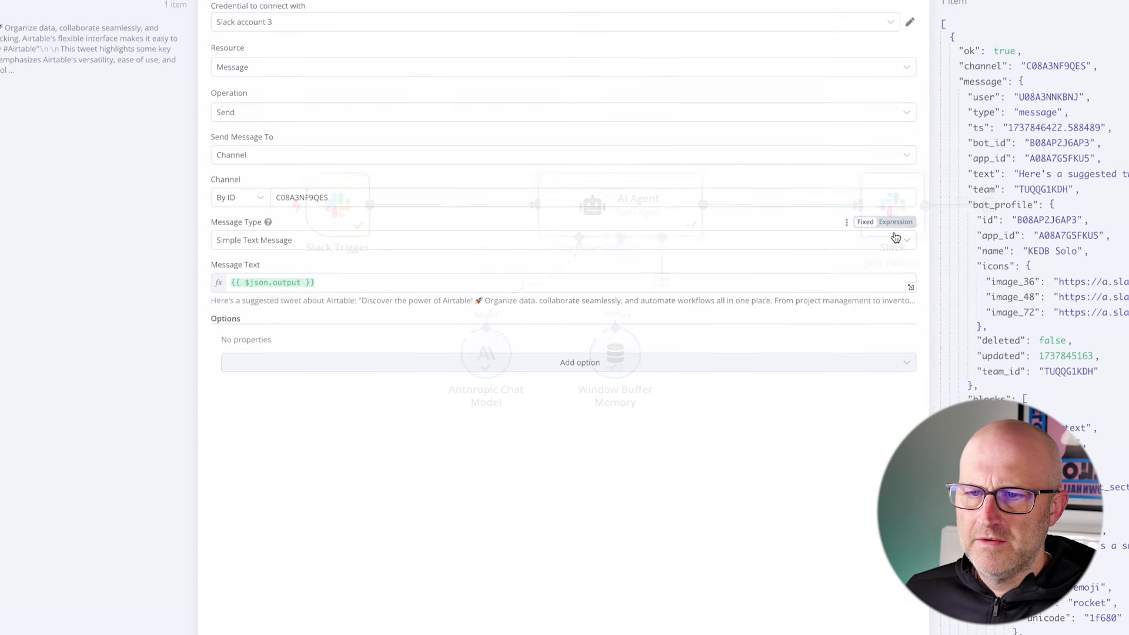
left_click(575, 366)
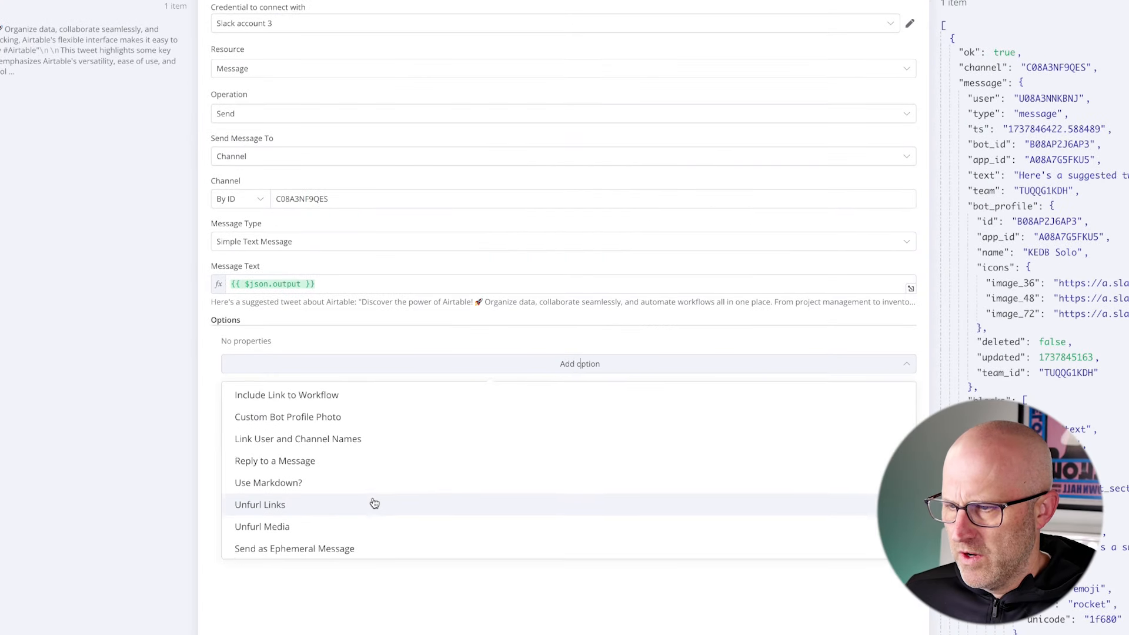
scroll(374, 504, "down", 1)
scroll(375, 503, "up", 1)
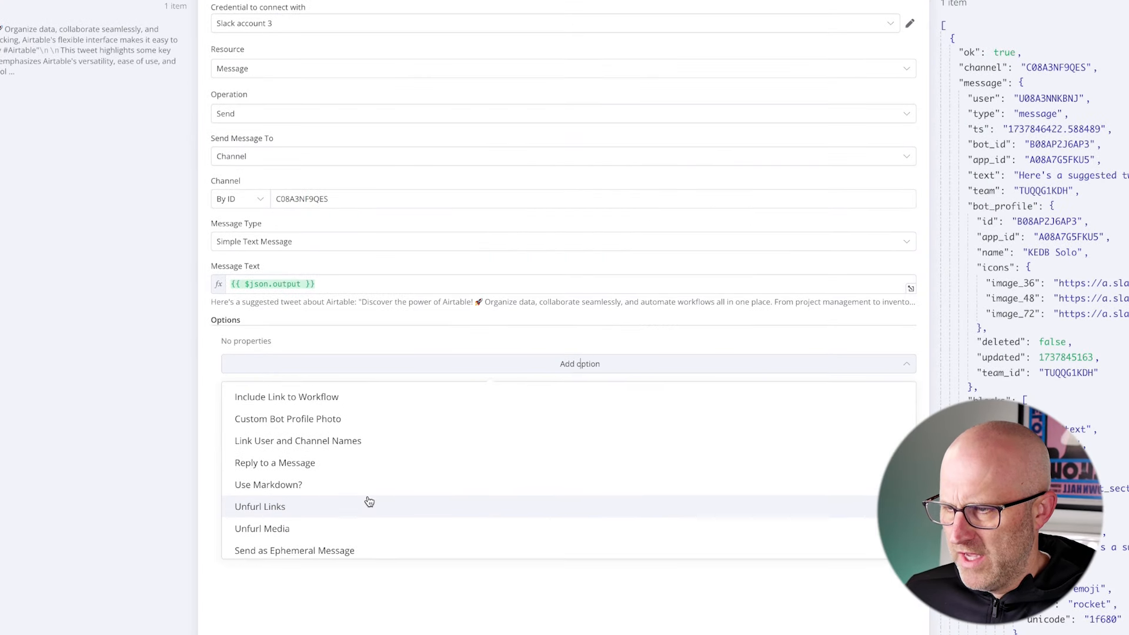
left_click(345, 465)
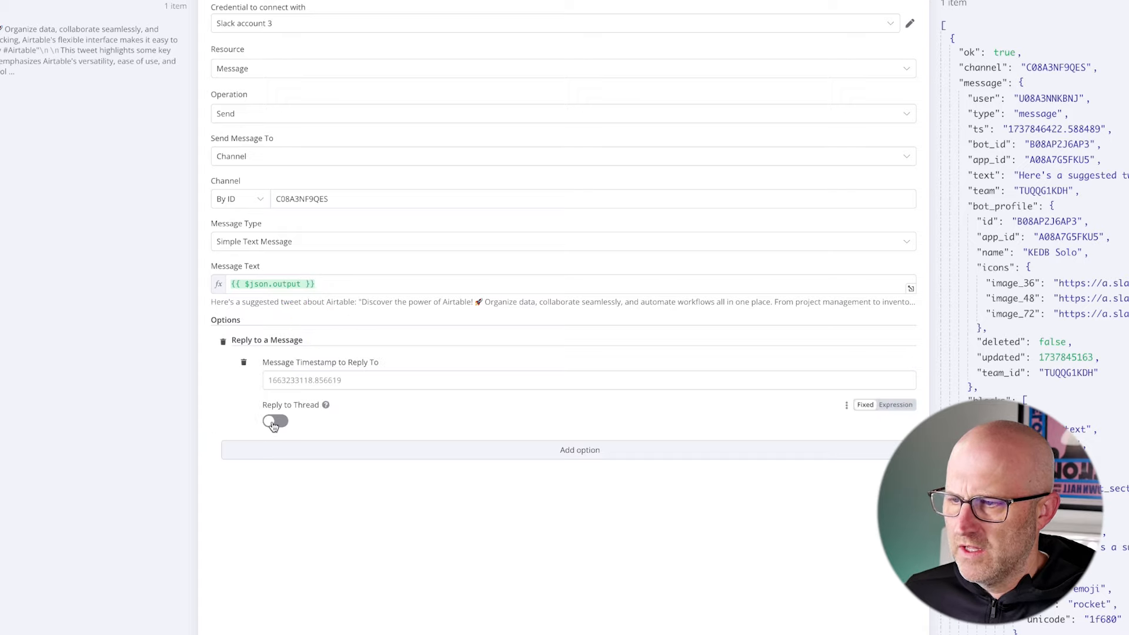
- Set Message Timestamp to Reply To as an expression, using the copied {{ $('Slack Trigger').item.json?.thread_is ?? $('Slack Trigger').item.json.ts }}
left_click(290, 380)
left_click(895, 362)
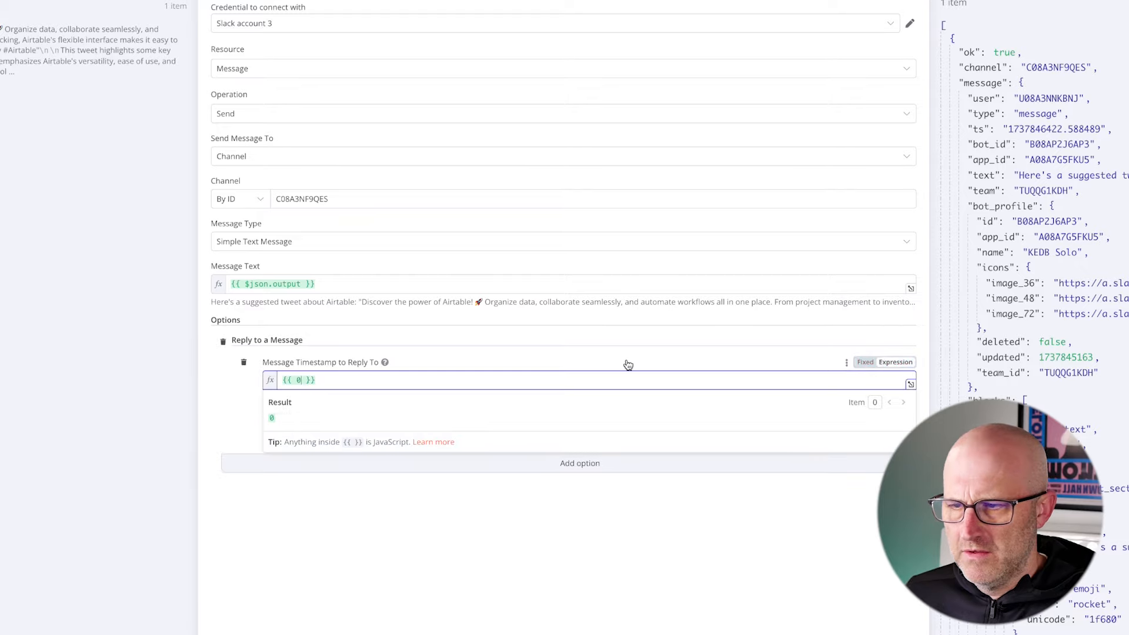
key("ctrl+v")
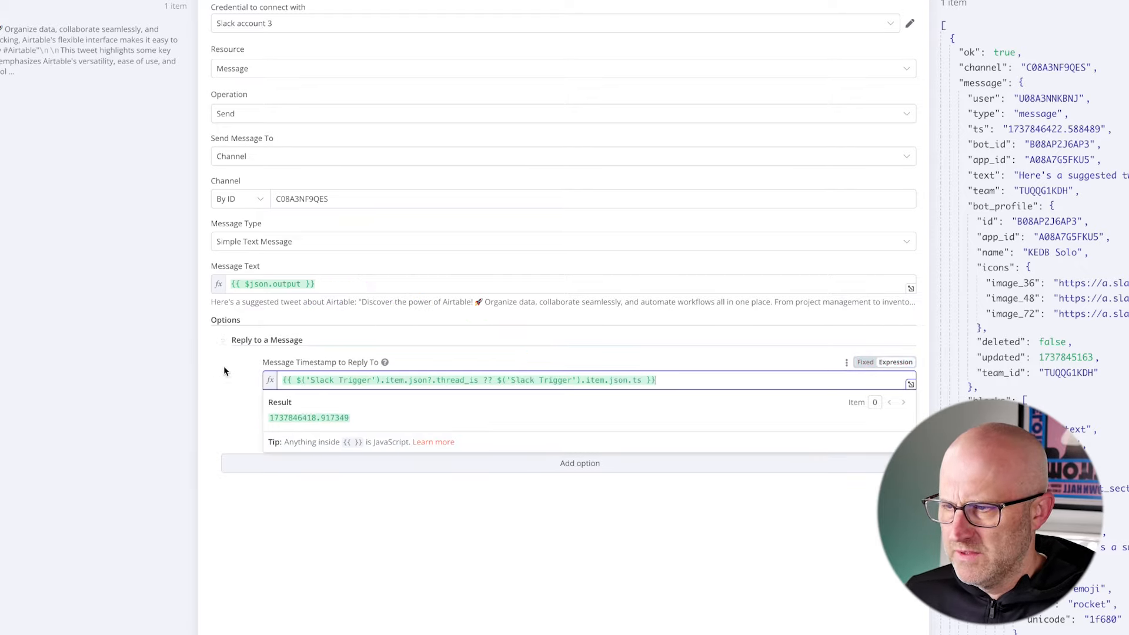
left_click(230, 396)
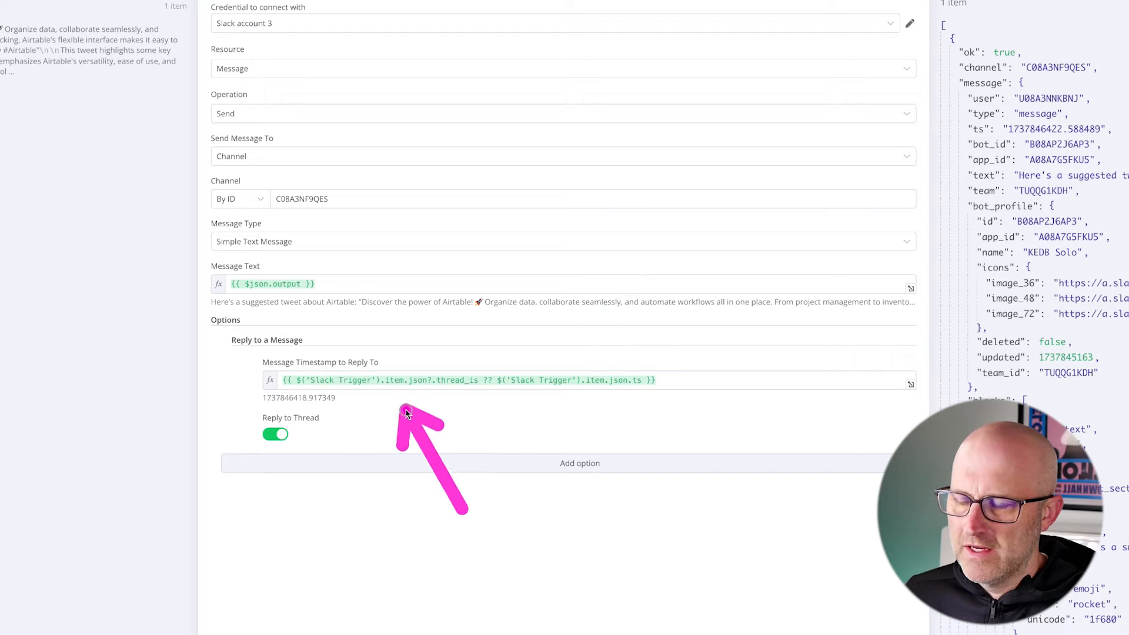
- Correct thread_is to thread_ts in the reply timestamp expressions of both workflows' Slack nodes, and check the KEDB "Solo" memory node
left_click(475, 381)
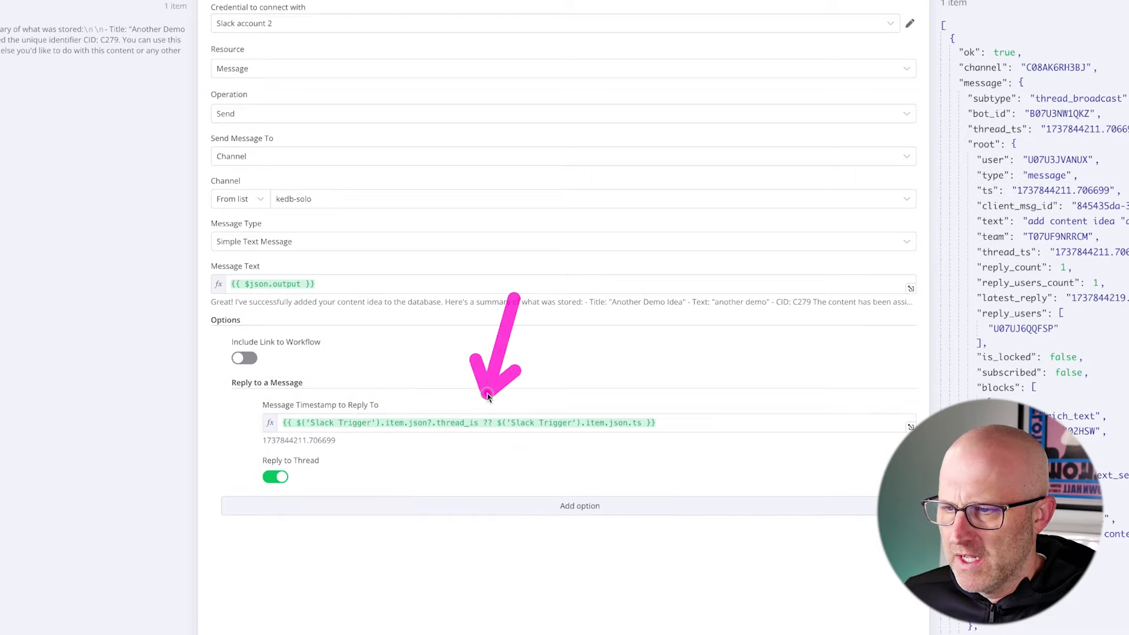
left_click(476, 423)
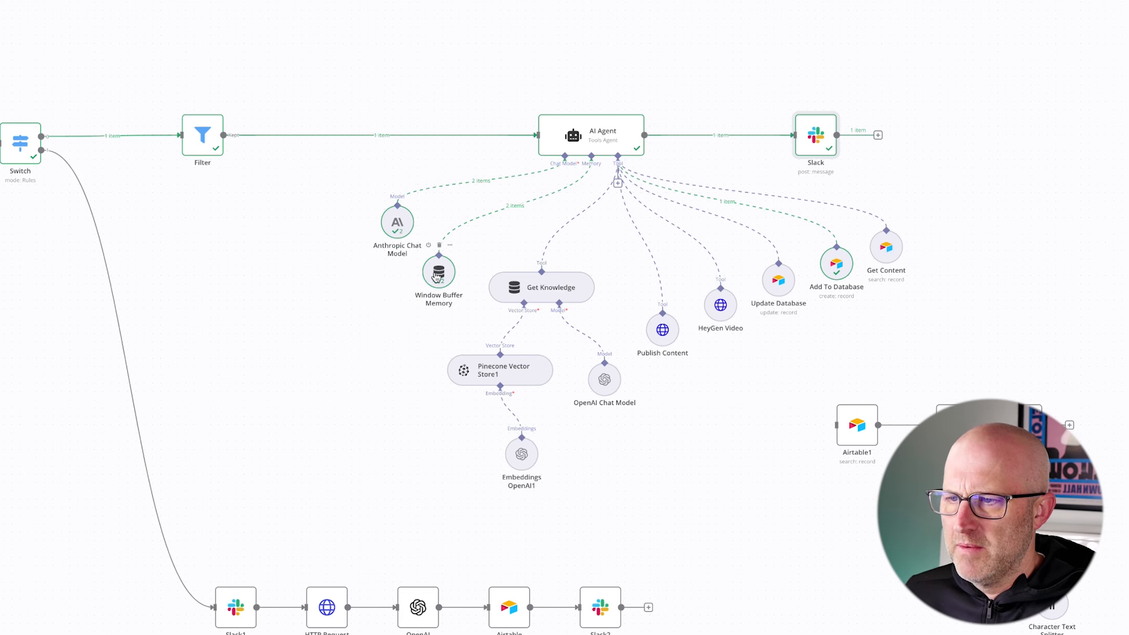
double_click(438, 276)
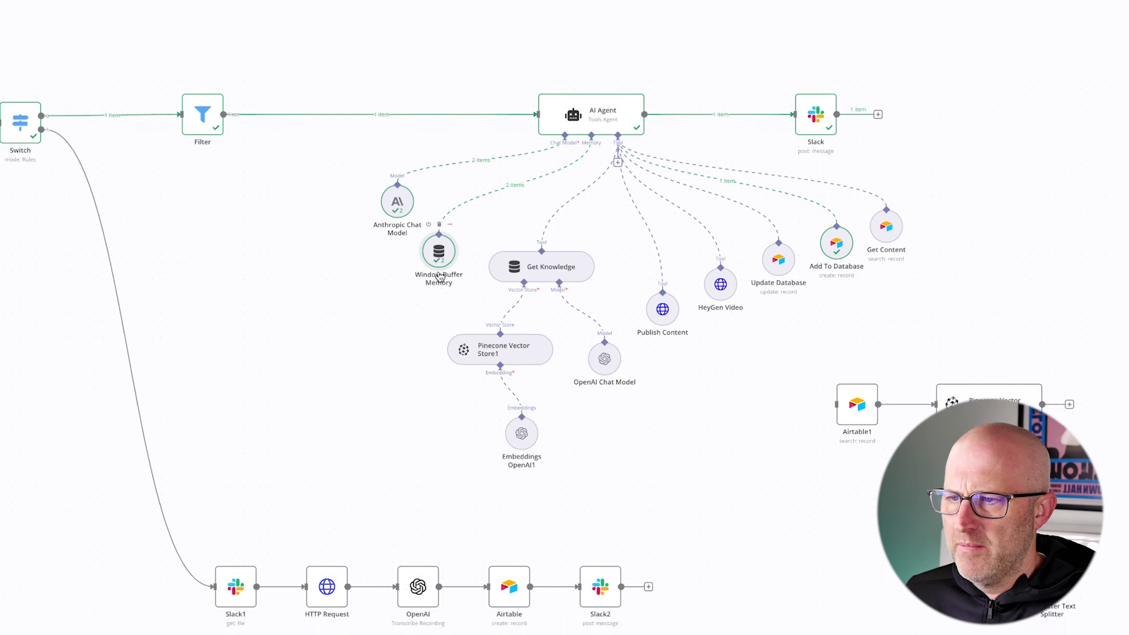
left_click(448, 76)
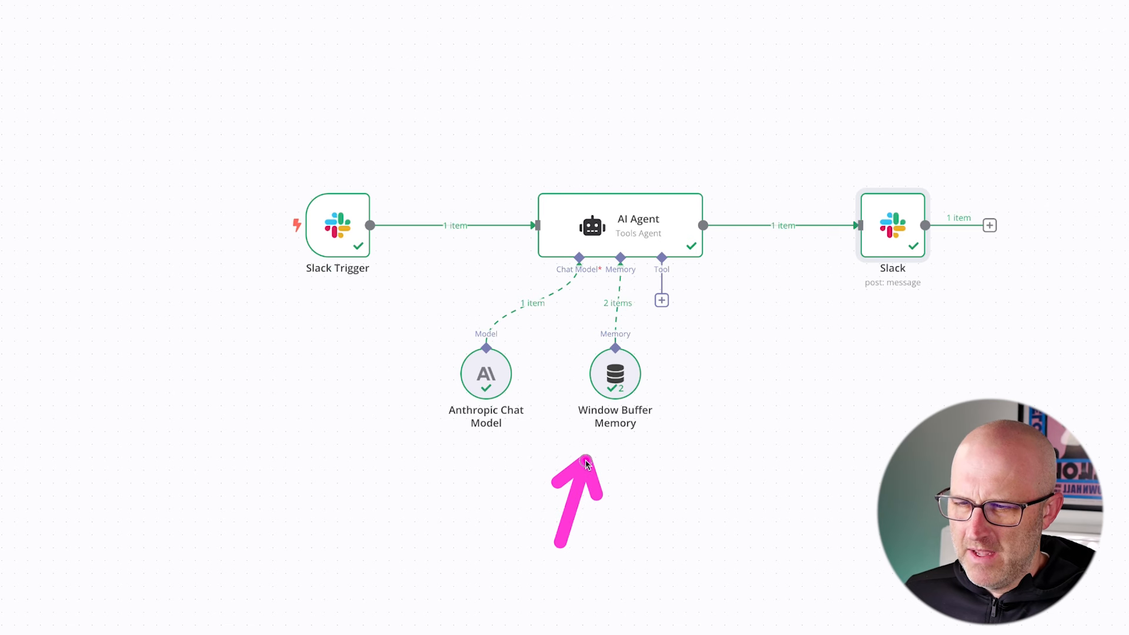
- Change thread_is to thread_ts in the Window Buffer Memory key of AI Agent YT Demo, and save the workflow
double_click(624, 377)
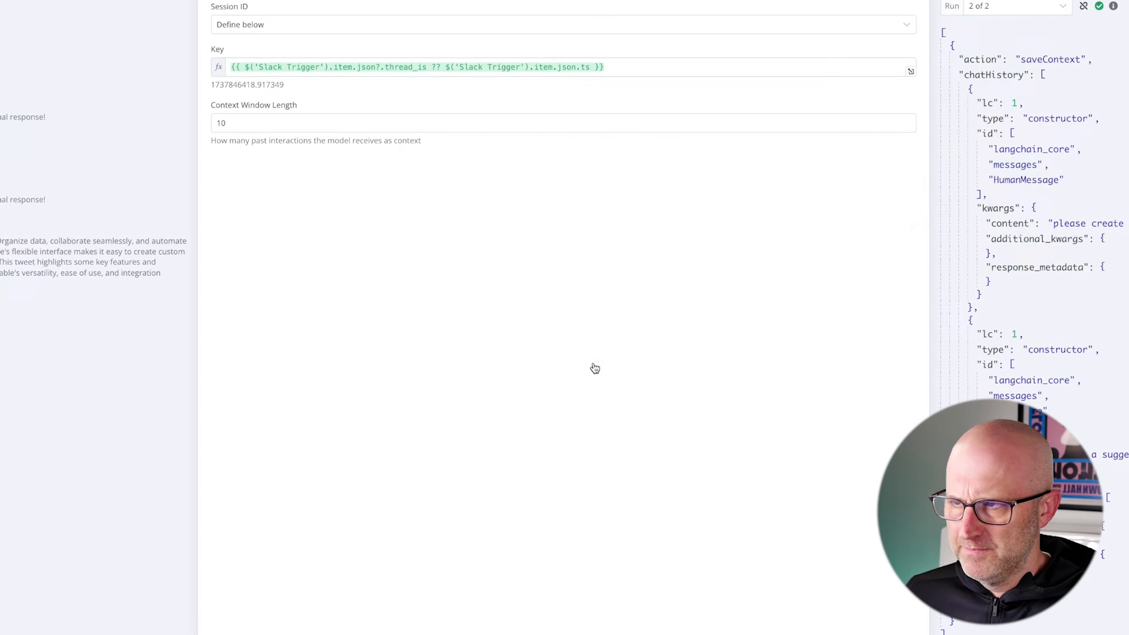
left_click(422, 69)
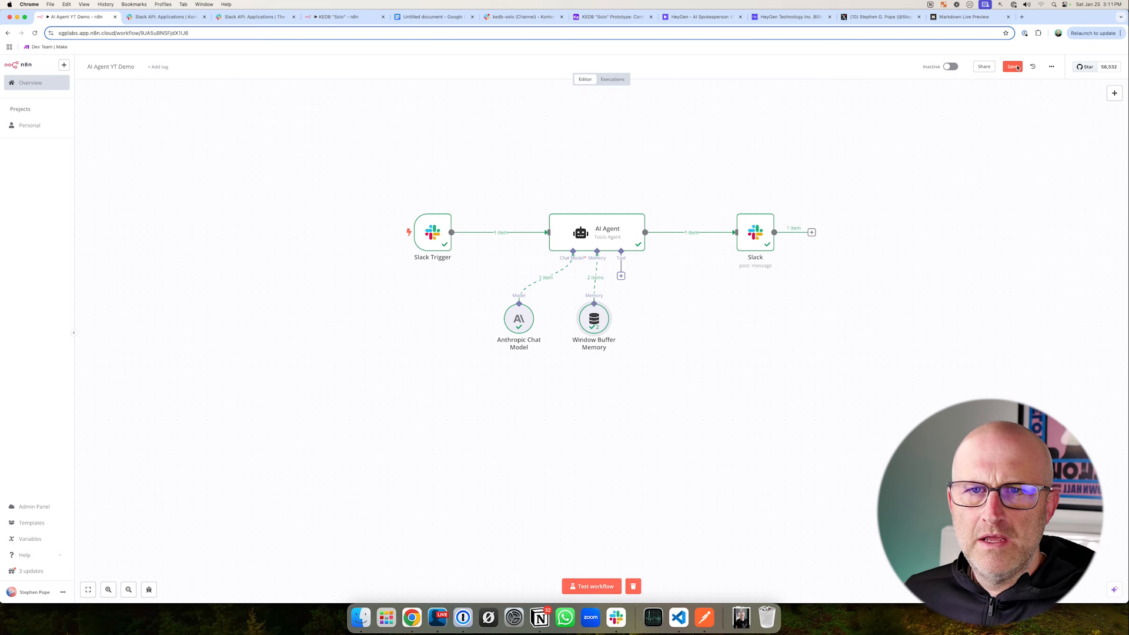
key("super+s")
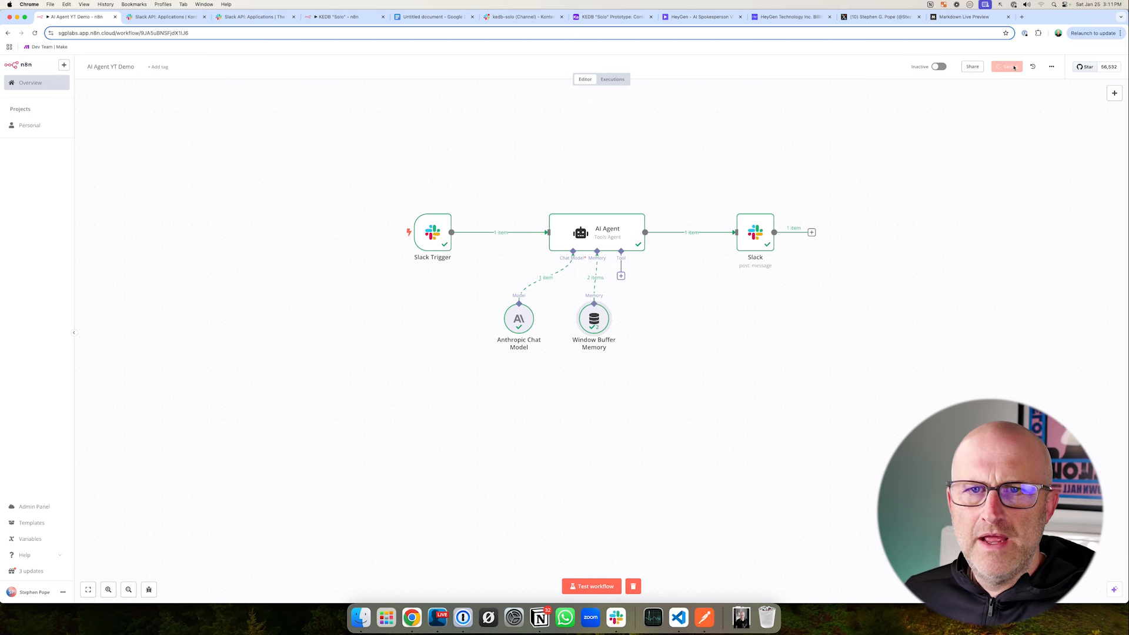
- Start a workflow test, post "please create a tweet about how to use Airtable and why it's cool" in Slack's kedb-solo channel, and return to n8n
left_click(590, 586)
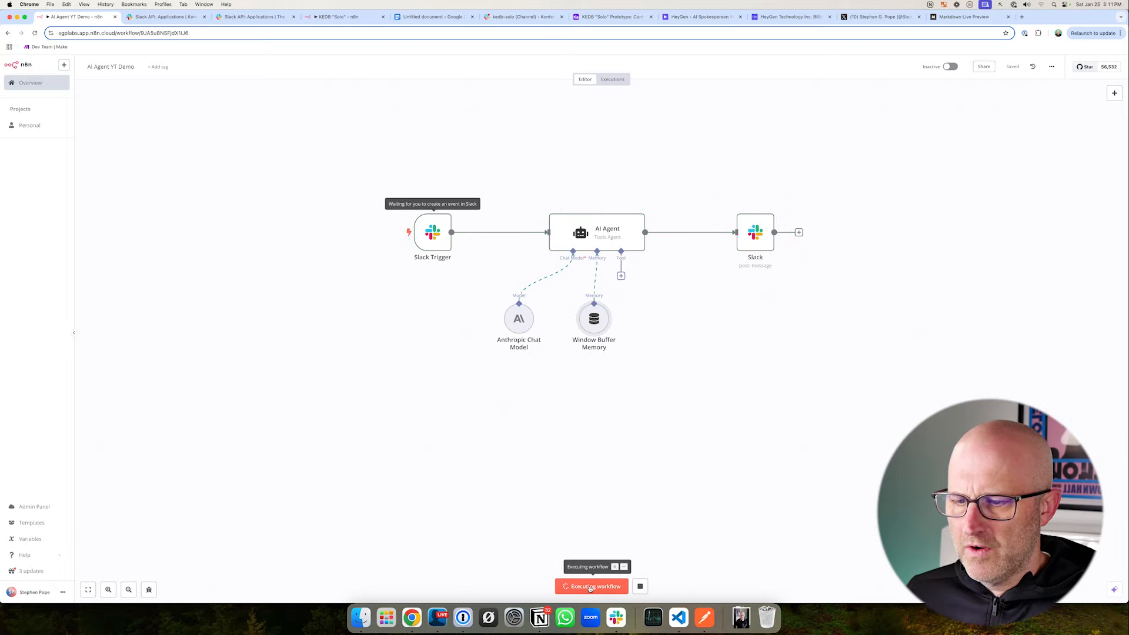
left_click(508, 18)
left_click_drag(463, 404, 253, 406)
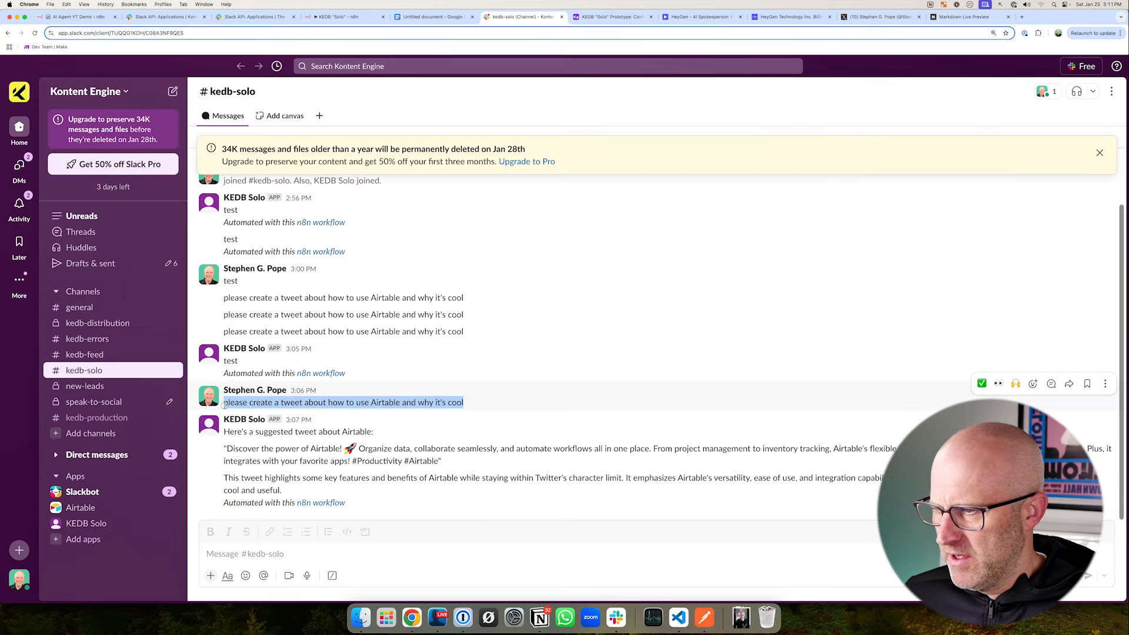
right_click(229, 401)
left_click(245, 421)
left_click(687, 556)
key("super+v")
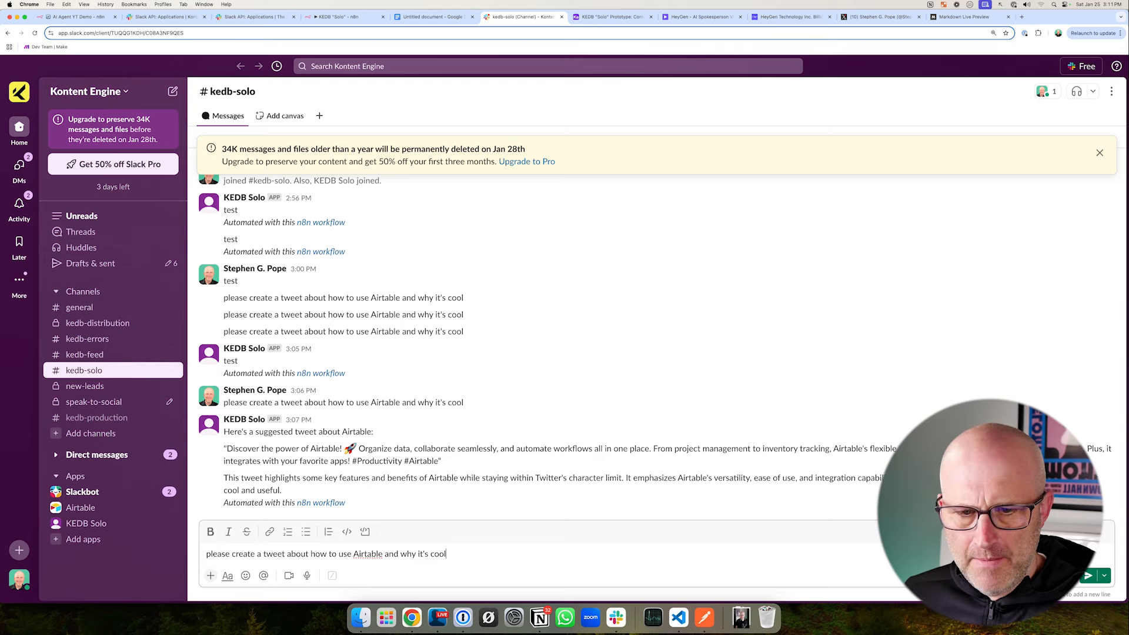
left_click(1087, 577)
left_click(76, 17)
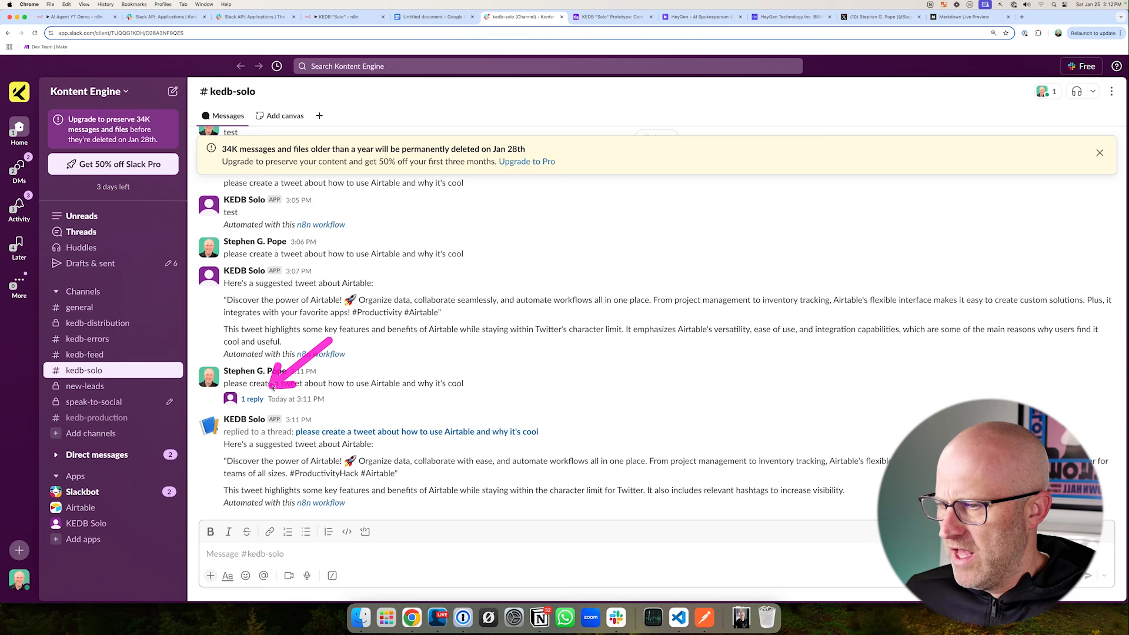
- Open the reply thread under the newest tweet request in kedb-solo and read the app's threaded answer
left_click(252, 398)
left_click_drag(726, 227, 835, 217)
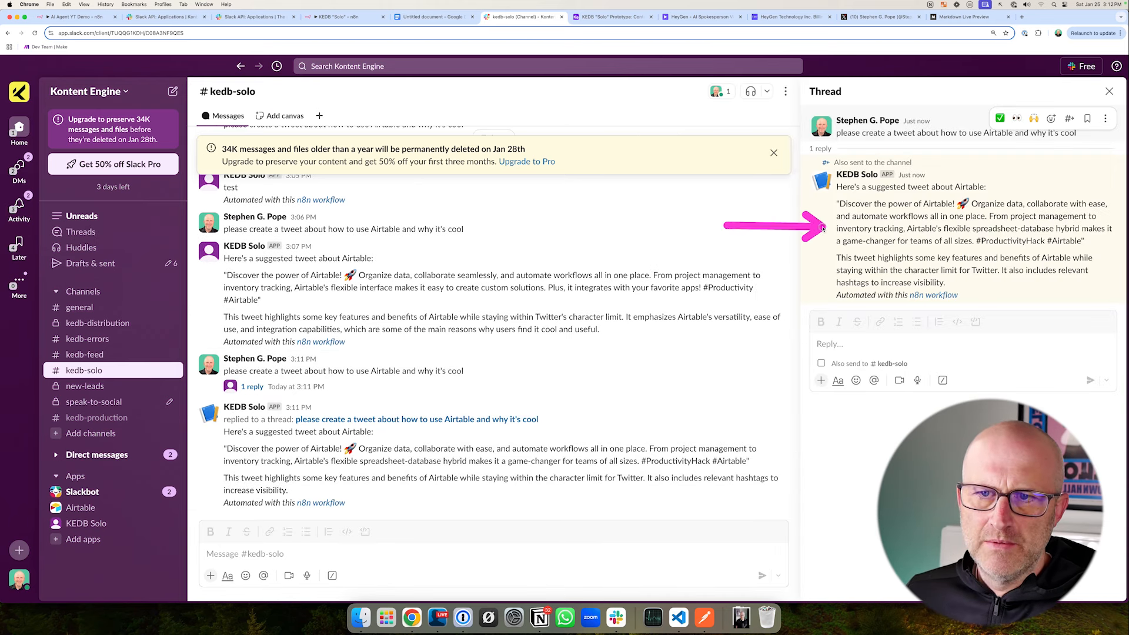
left_click_drag(798, 98, 920, 169)
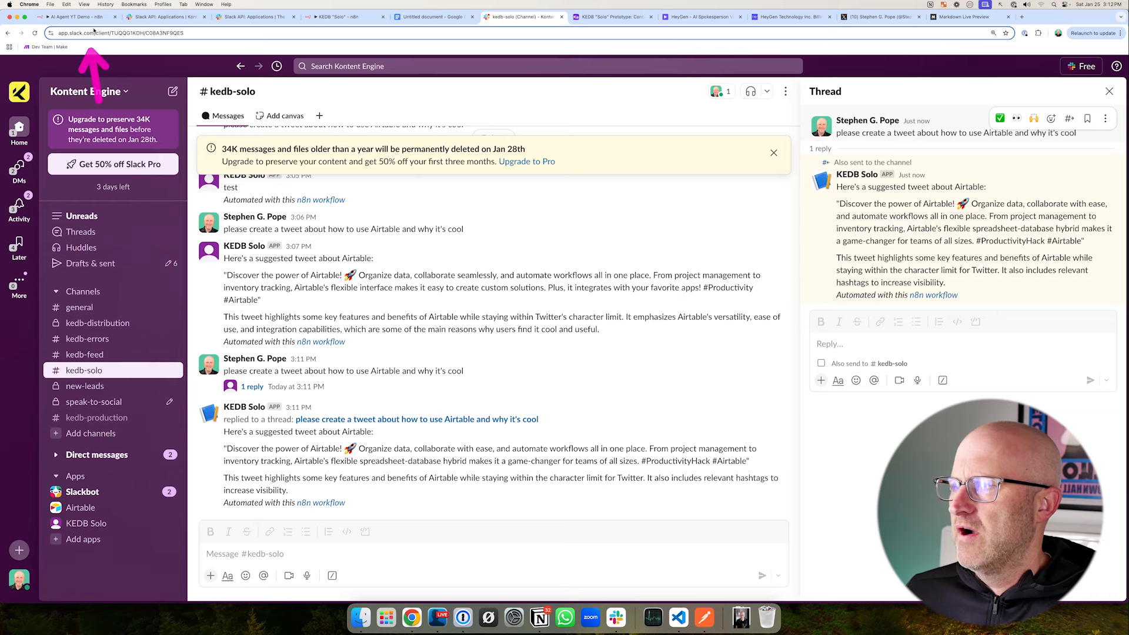
- Return to the AI Agent YT Demo workflow in n8n and examine the Window Buffer Memory node's session key and context window length
left_click(89, 16)
left_click_drag(578, 429, 581, 374)
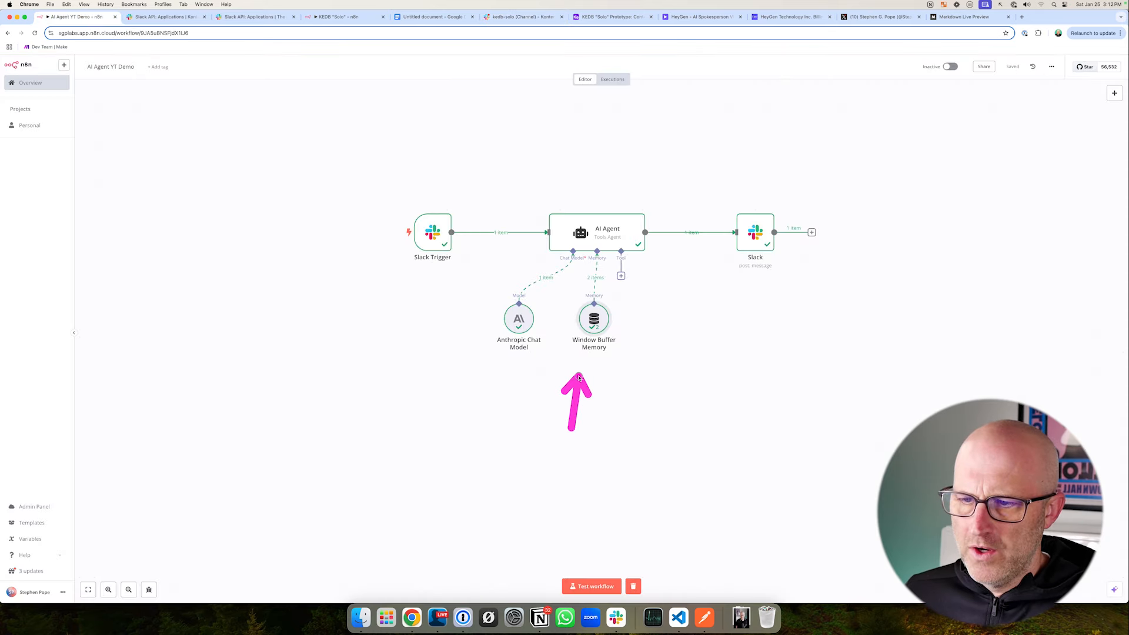
double_click(593, 320)
left_click_drag(10, 103, 383, 313)
left_click_drag(418, 267, 382, 186)
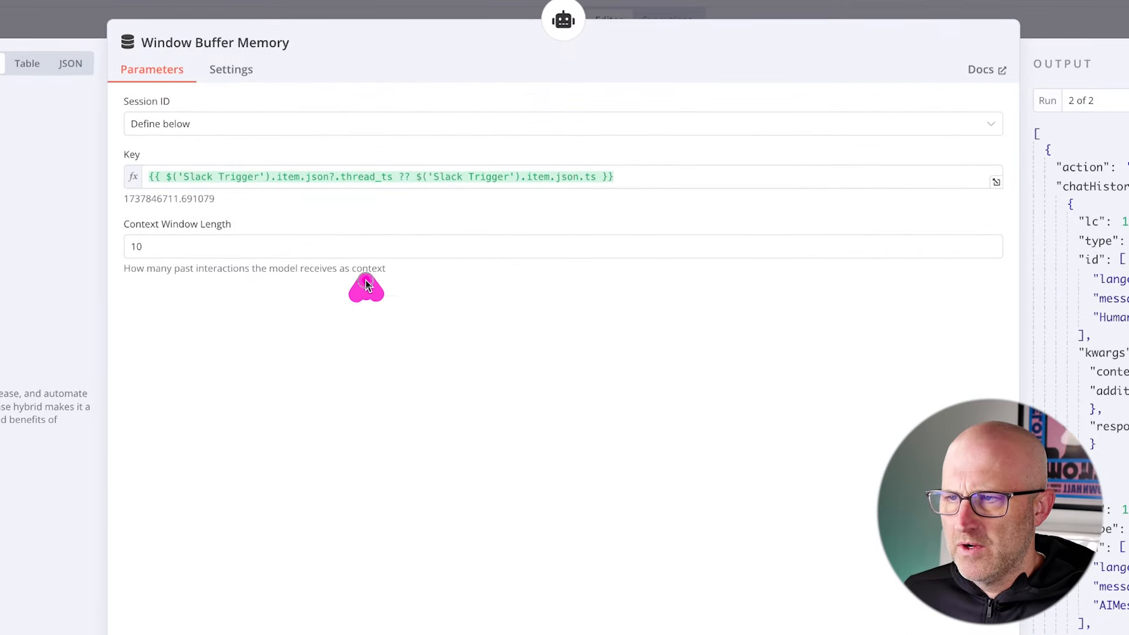
left_click_drag(366, 286, 384, 202)
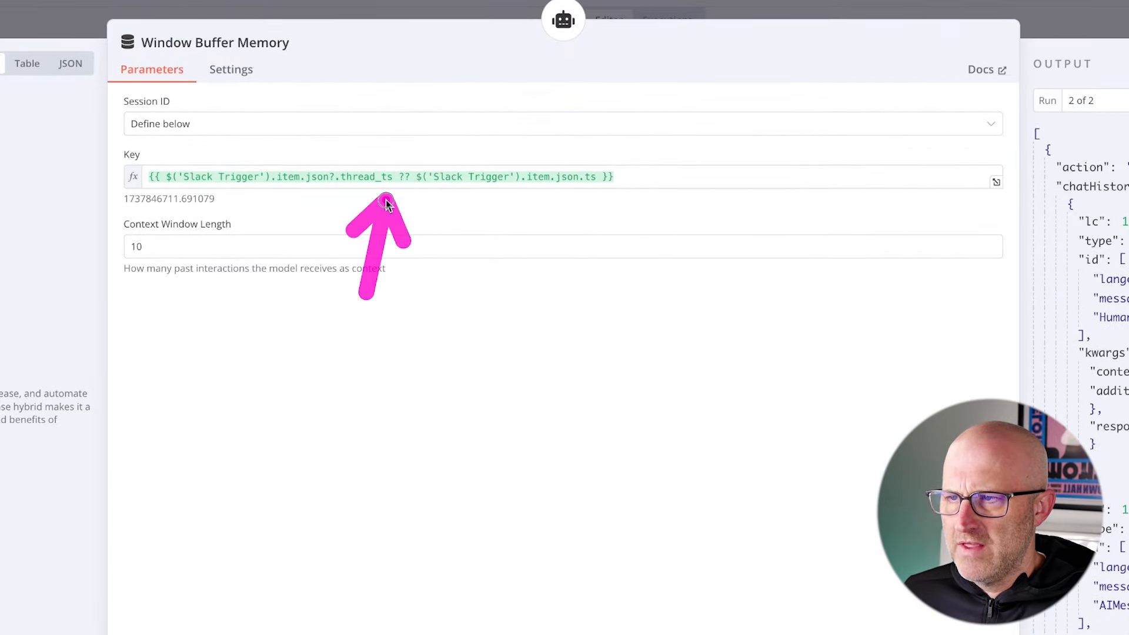
left_click_drag(250, 154, 427, 212)
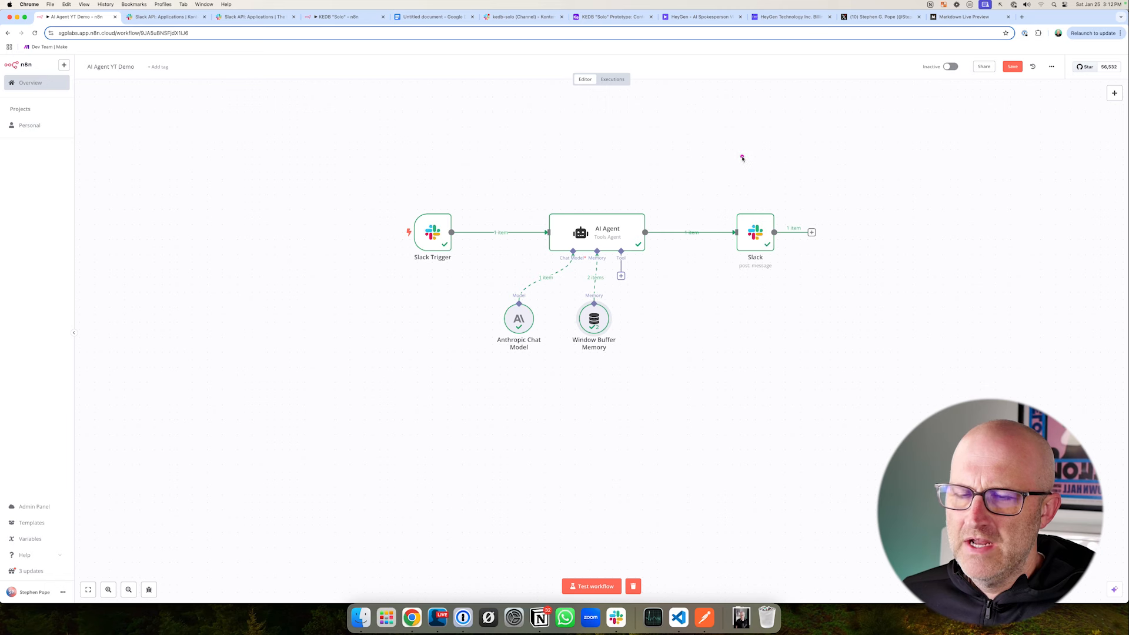
left_click_drag(741, 156, 753, 197)
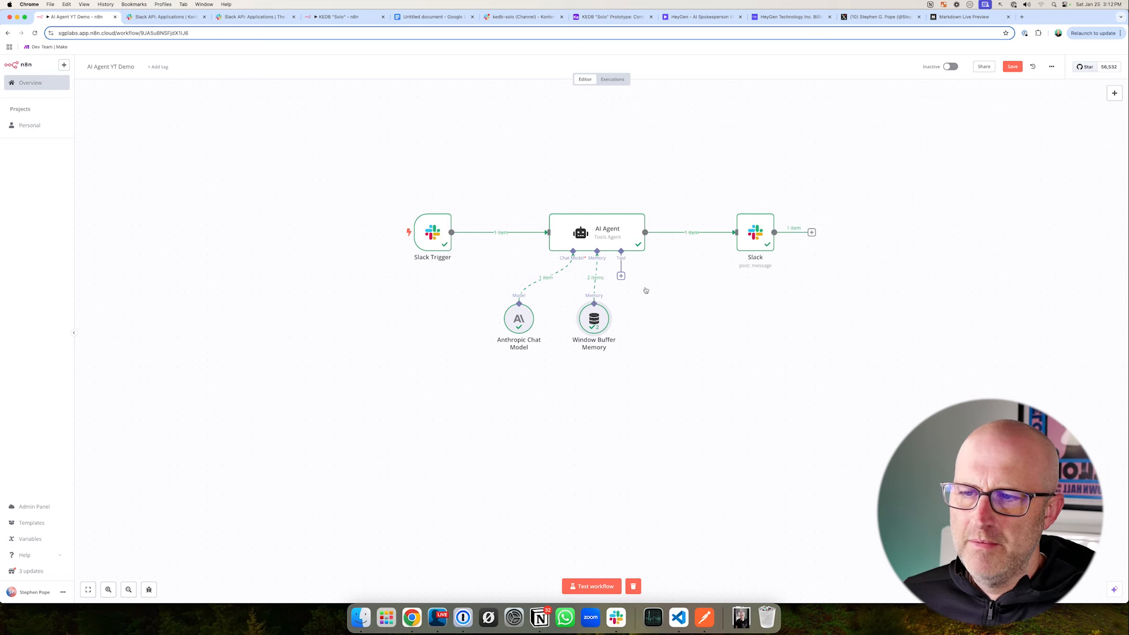
left_click_drag(612, 443, 598, 361)
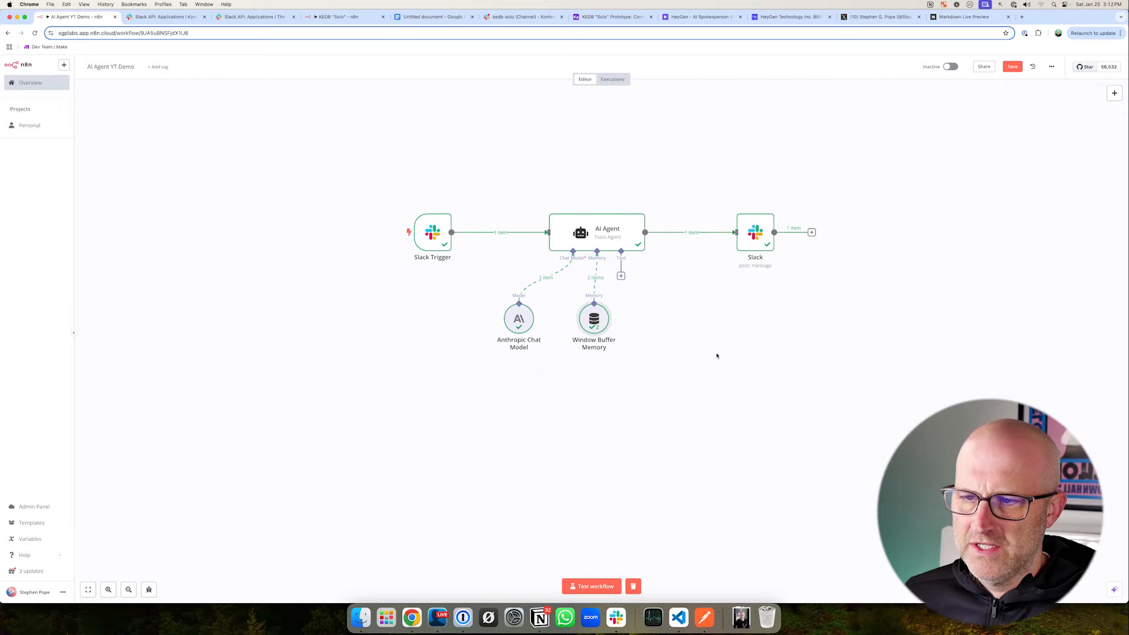
left_click_drag(703, 400, 637, 344)
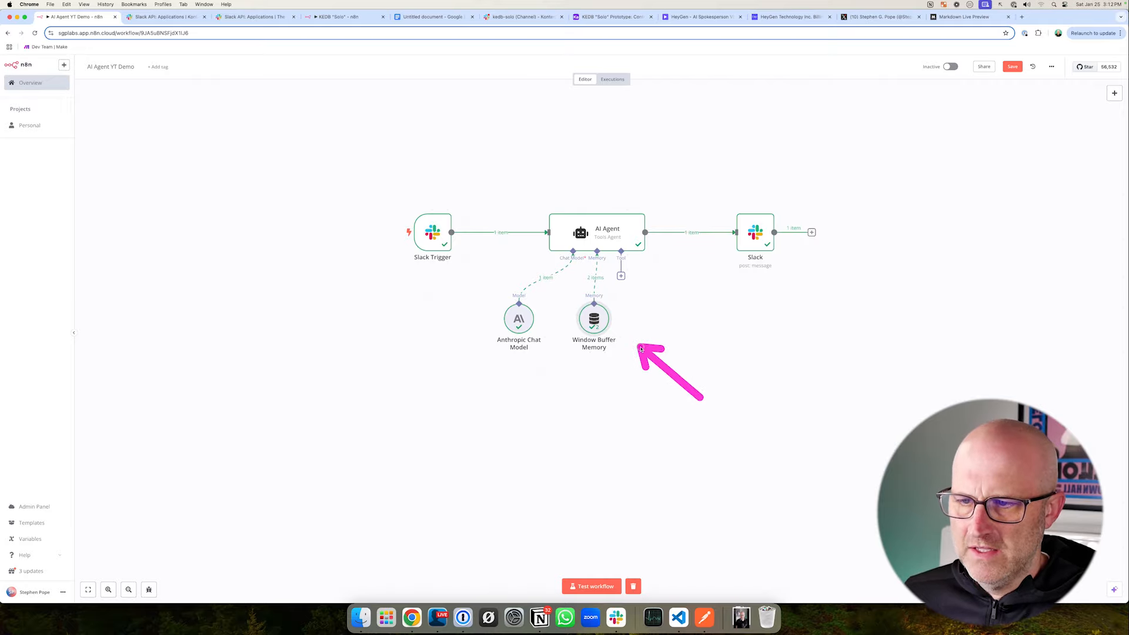
double_click(592, 323)
mouse_move(408, 224)
left_mouse_down()
mouse_move(393, 176)
mouse_move(450, 154)
mouse_move(509, 155)
left_mouse_up()
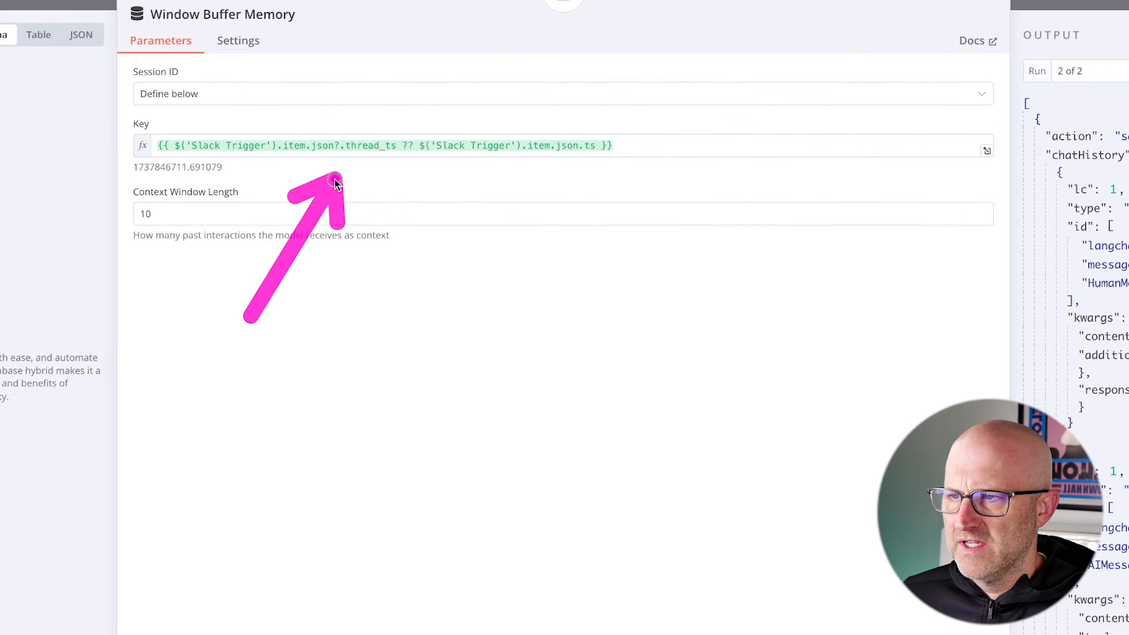
left_click_drag(452, 176, 471, 176)
left_click(797, 81)
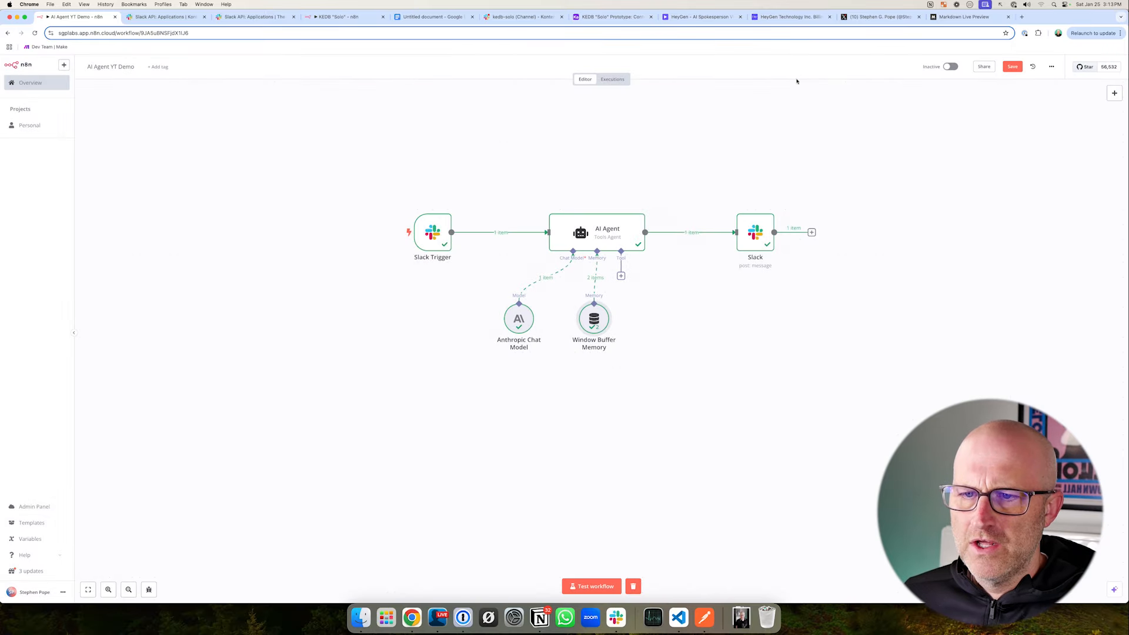
- Open the Slack node and review its Reply to a Message timestamp expression and Reply to Thread setting
double_click(755, 232)
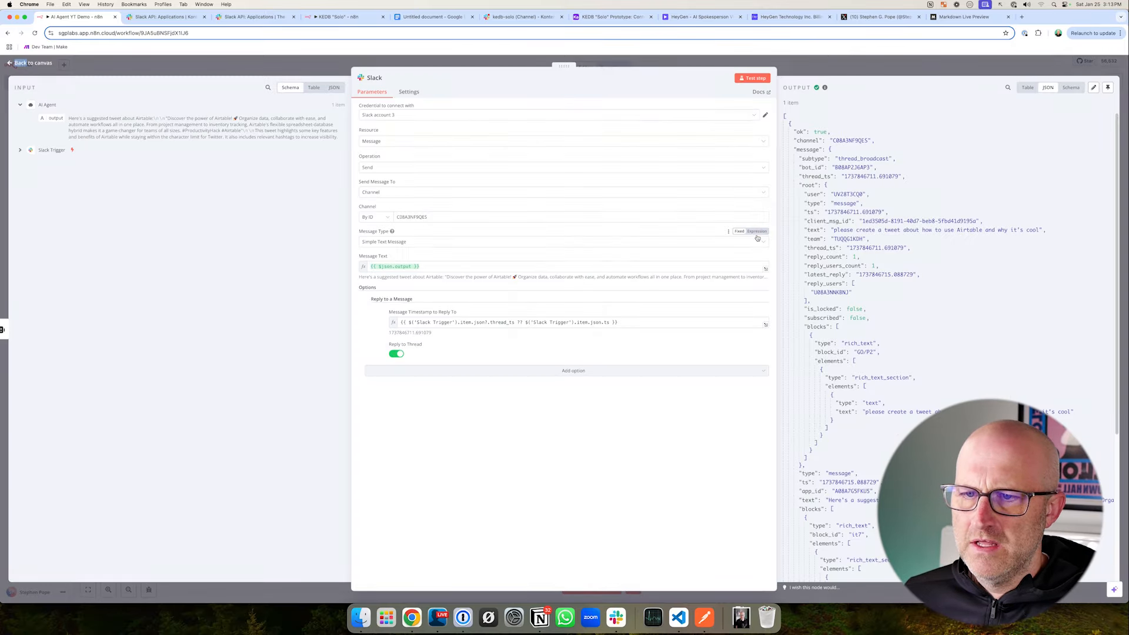
left_click_drag(289, 262, 353, 292)
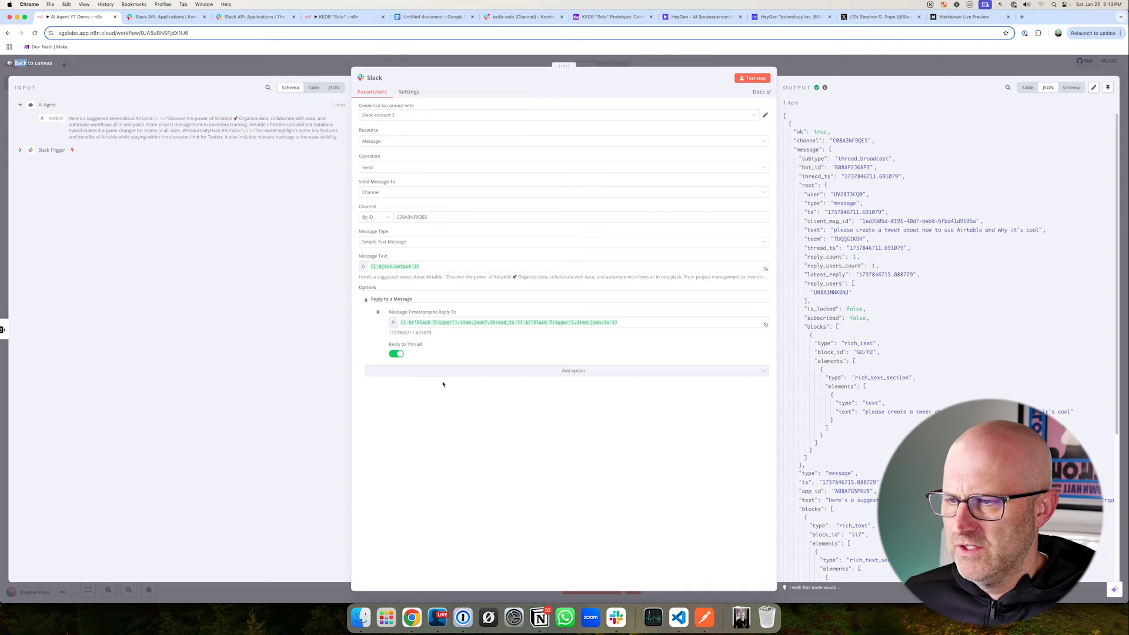
mouse_move(488, 411)
left_mouse_down()
mouse_move(471, 357)
mouse_move(549, 328)
mouse_move(578, 340)
left_mouse_up()
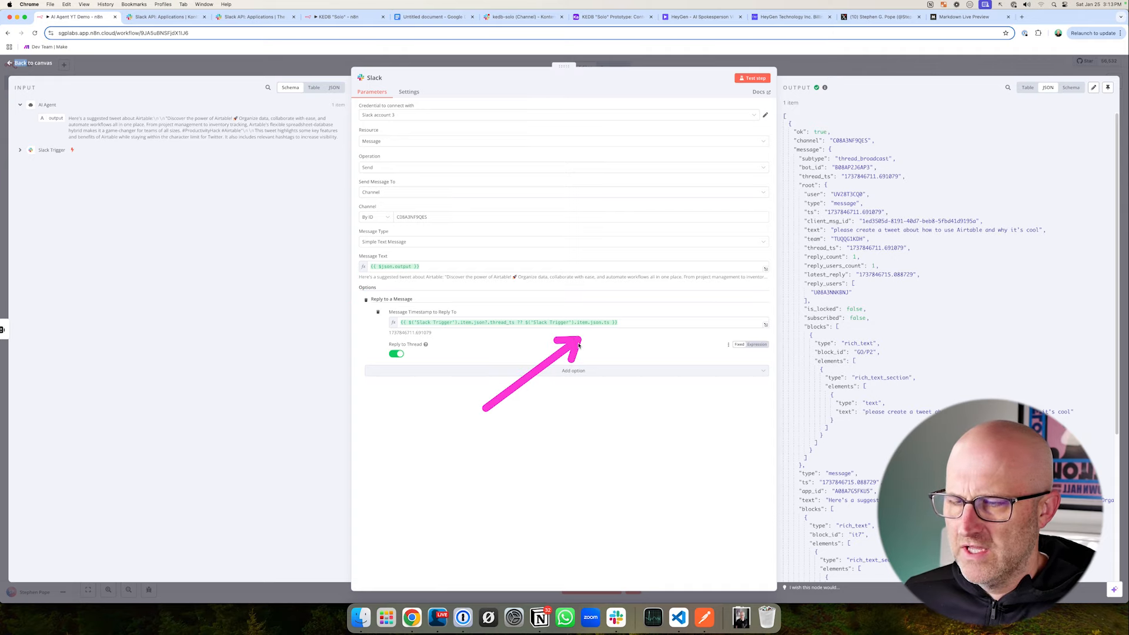
- Close the Slack node's settings and review the workflow from the Slack Trigger to the final Slack node
mouse_move(366, 174)
left_mouse_down()
mouse_move(515, 251)
mouse_move(877, 380)
left_mouse_up()
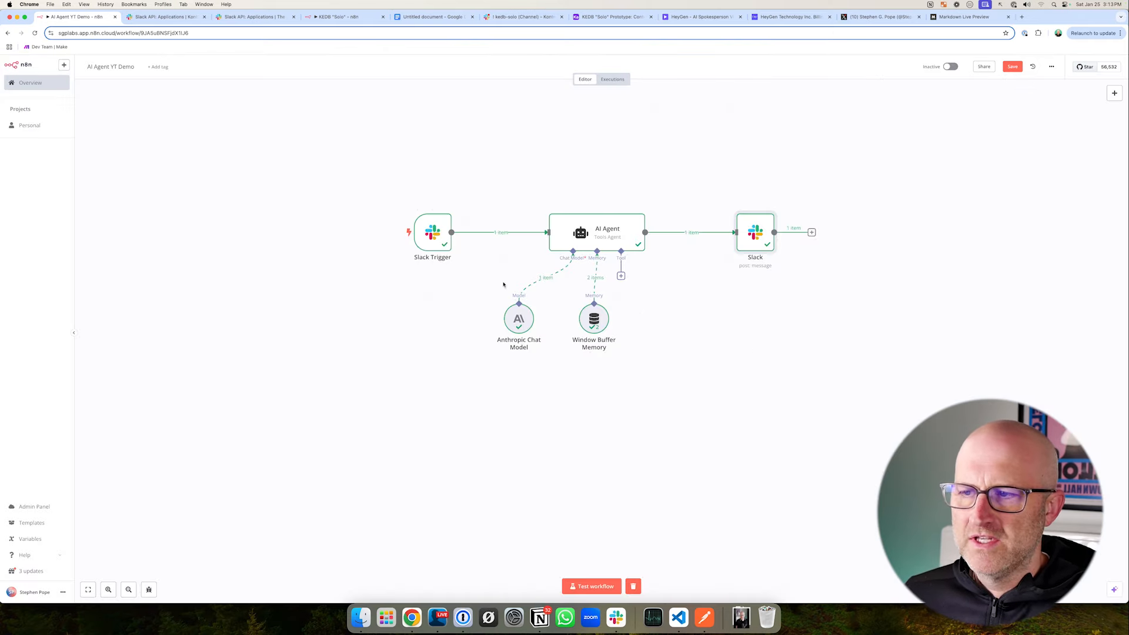
left_click_drag(418, 152, 433, 202)
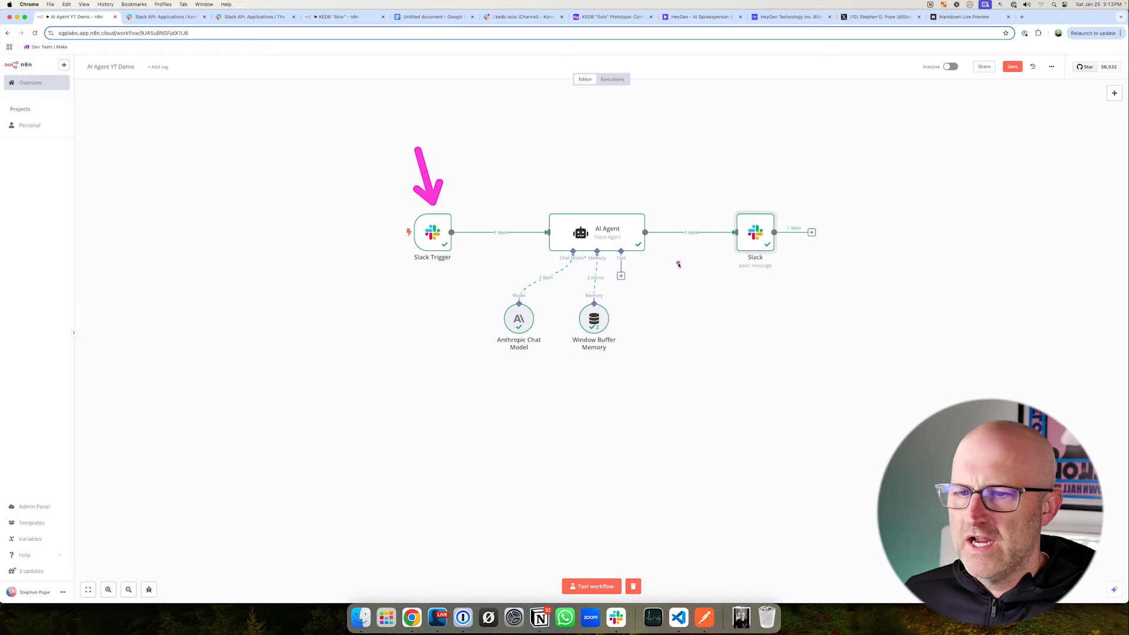
left_click_drag(750, 351, 751, 284)
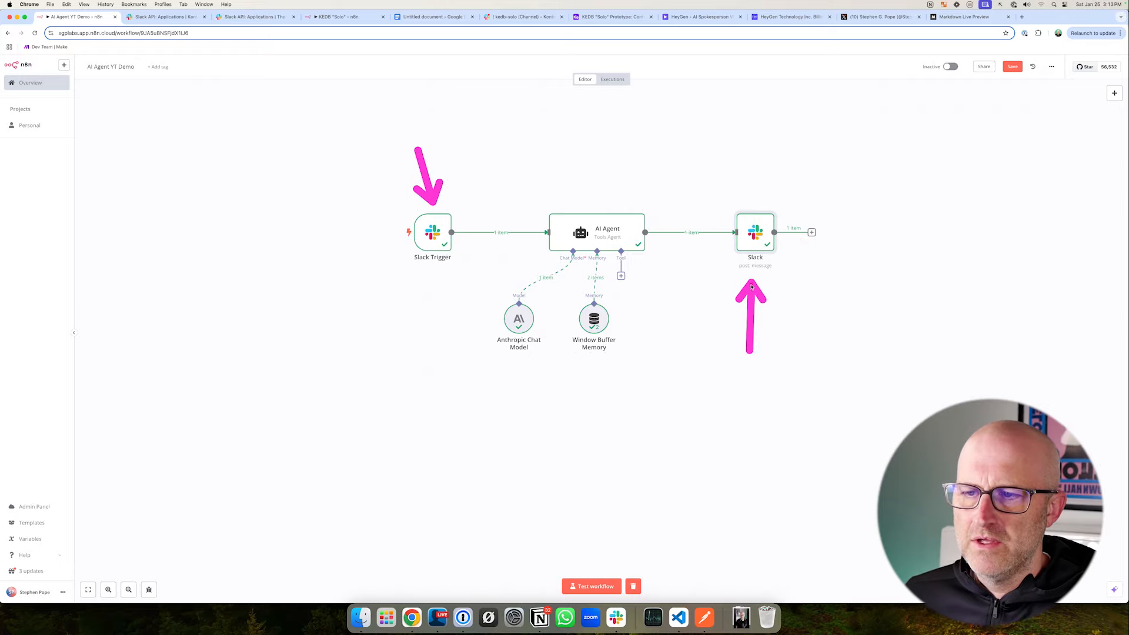
- Review the KEDB Solo app's Event Subscriptions page on the Slack API site and return to the AI Agent YT Demo workflow
key("ctrl+Tab")
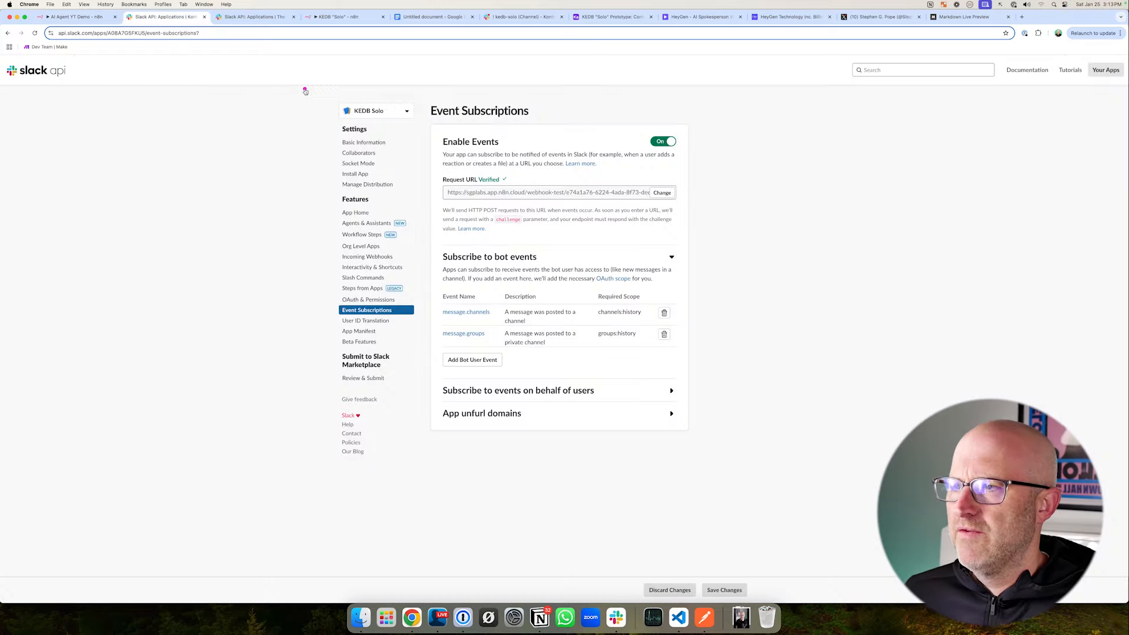
mouse_move(303, 85)
left_mouse_down()
mouse_move(713, 525)
mouse_move(788, 527)
left_mouse_up()
mouse_move(85, 129)
left_mouse_down()
mouse_move(66, 47)
mouse_move(89, 39)
left_mouse_up()
key("ctrl+shift+Tab")
- Examine the AI Agent's Tool connection point within the demo workflow
mouse_move(365, 173)
left_mouse_down()
mouse_move(423, 223)
mouse_move(864, 365)
mouse_move(870, 395)
left_mouse_up()
left_click_drag(708, 327, 635, 285)
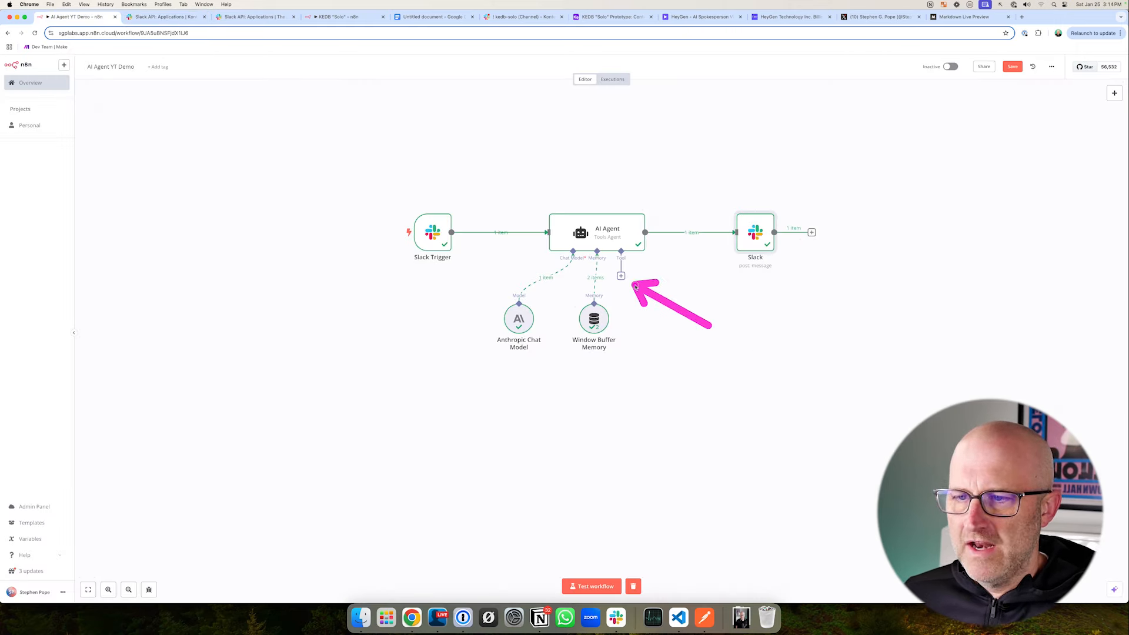
mouse_move(353, 176)
left_mouse_down()
mouse_move(744, 298)
mouse_move(878, 384)
left_mouse_up()
mouse_move(348, 169)
left_mouse_down()
mouse_move(429, 244)
mouse_move(874, 403)
left_mouse_up()
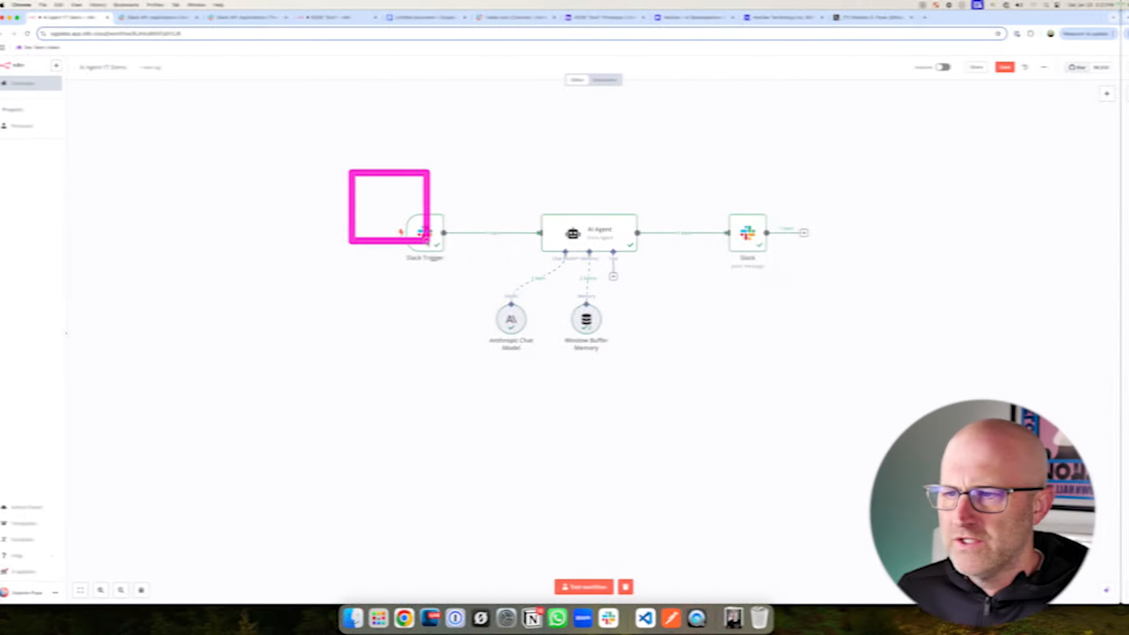
- Open the KEDB "Solo" workflow, examine the tools attached to its AI Agent, and return to the AI Agent YT Demo workflow
left_click(333, 16)
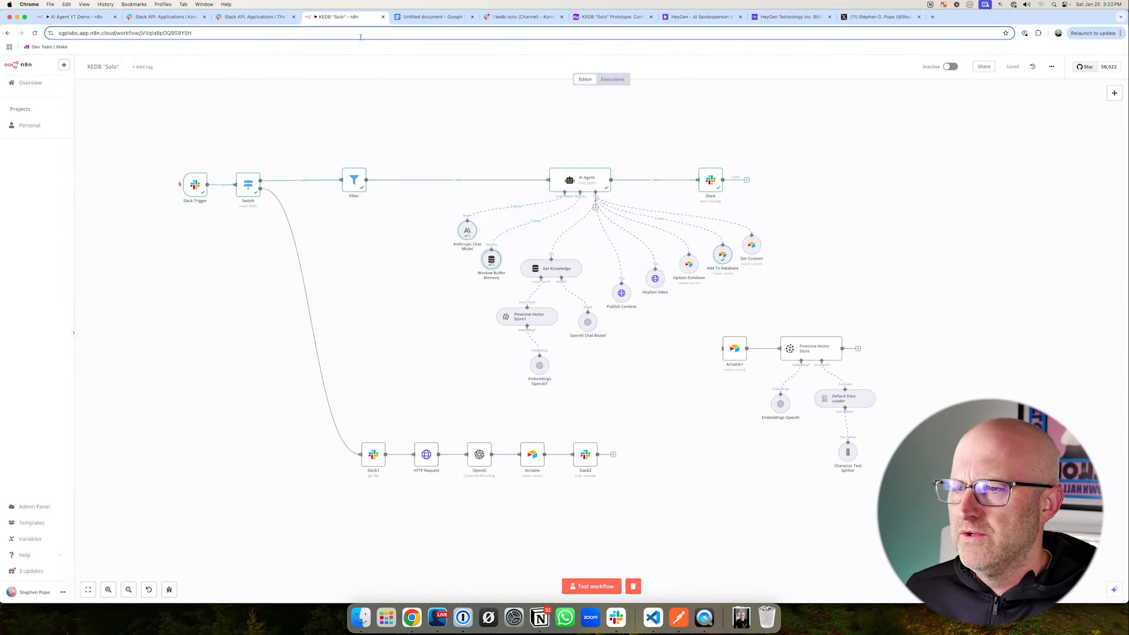
left_click_drag(129, 133, 915, 505)
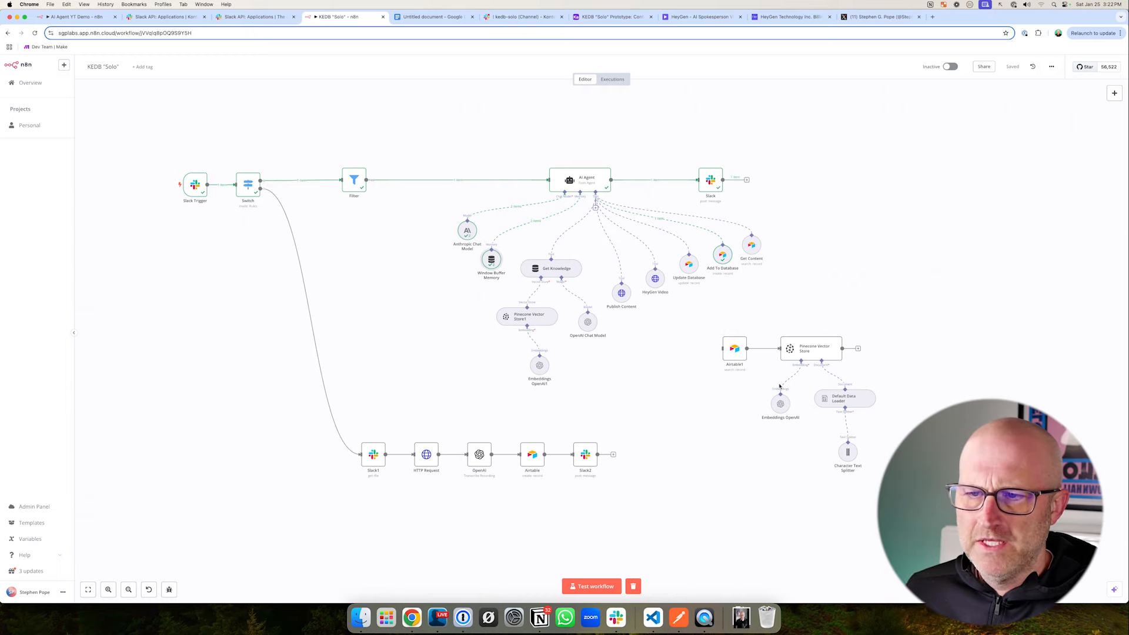
mouse_move(574, 185)
left_mouse_down()
mouse_move(625, 227)
mouse_move(819, 322)
mouse_move(776, 277)
mouse_move(724, 294)
mouse_move(773, 271)
mouse_move(695, 292)
mouse_move(692, 306)
left_mouse_up()
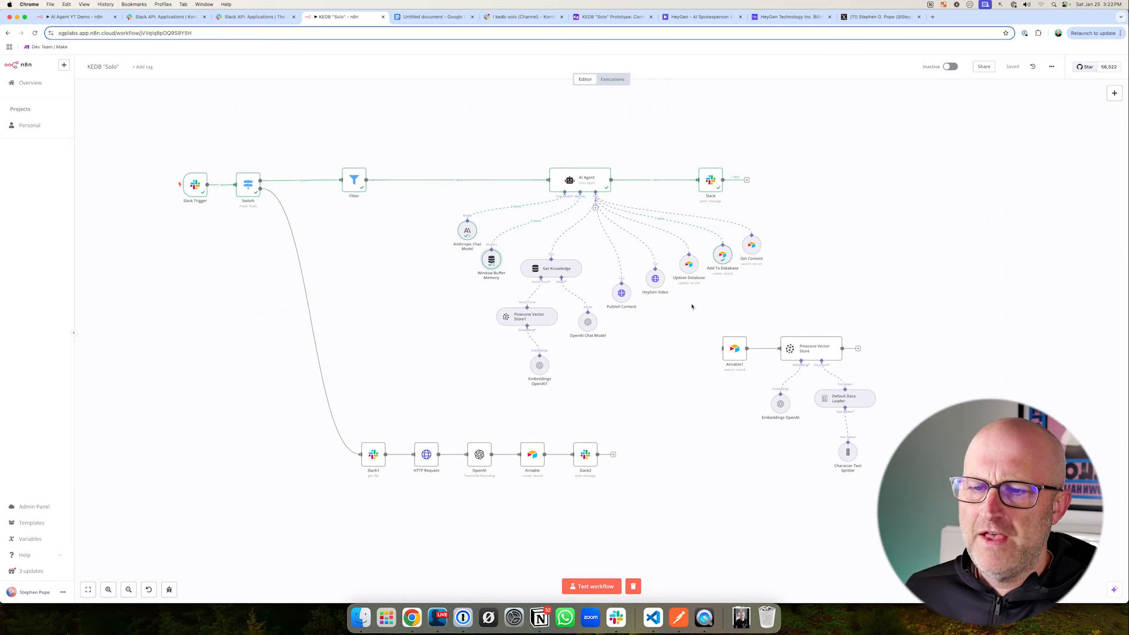
left_click(76, 17)
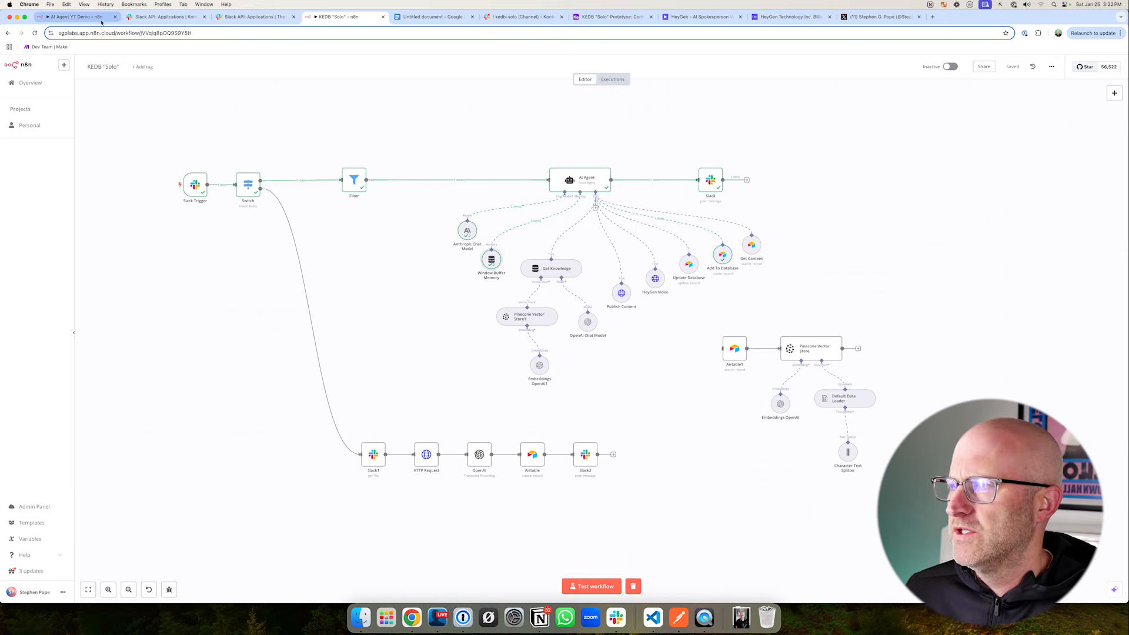
mouse_move(356, 174)
left_mouse_down()
mouse_move(774, 302)
mouse_move(870, 308)
left_mouse_up()
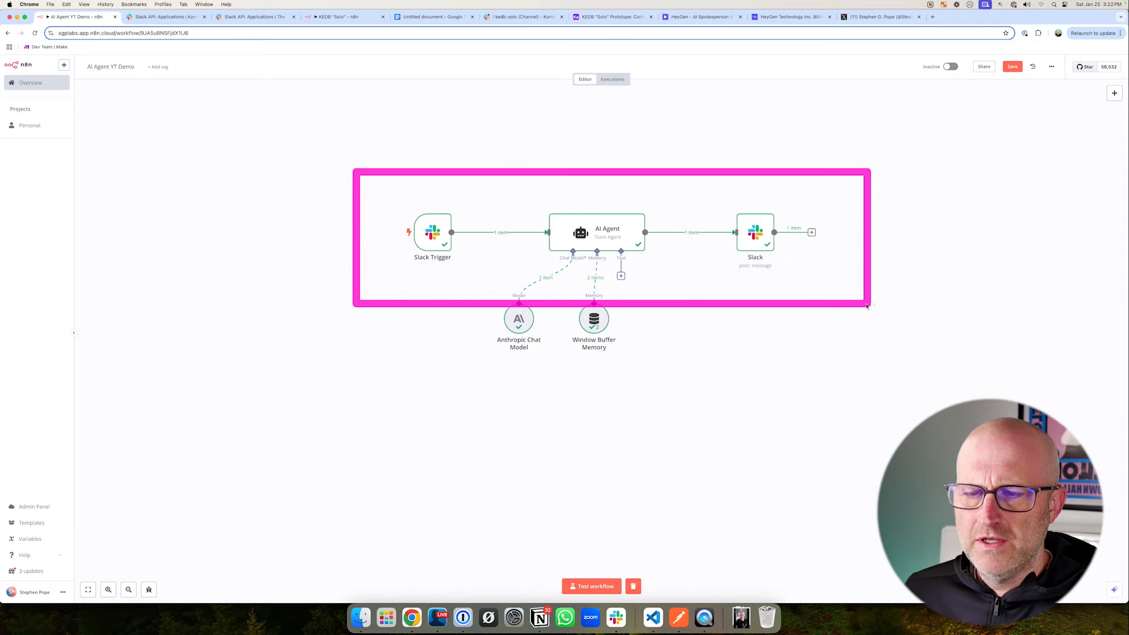
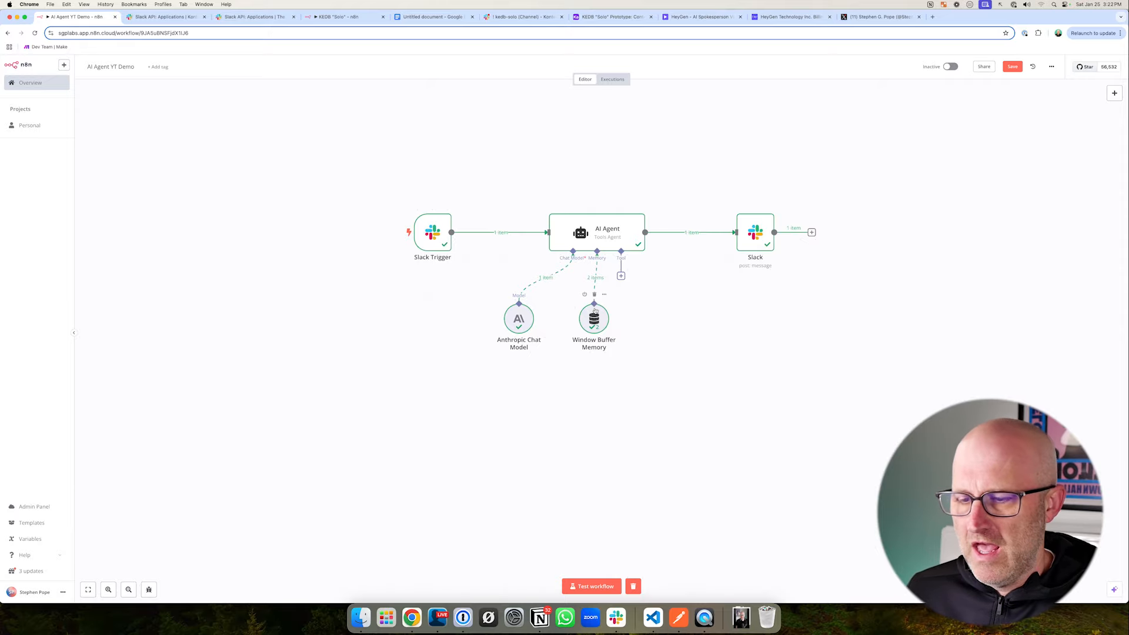
- Switch to Airtable, create a new base from scratch in a selected workspace, and dismiss the Getting started pane
left_click(591, 19)
left_click_drag(601, 18, 264, 21)
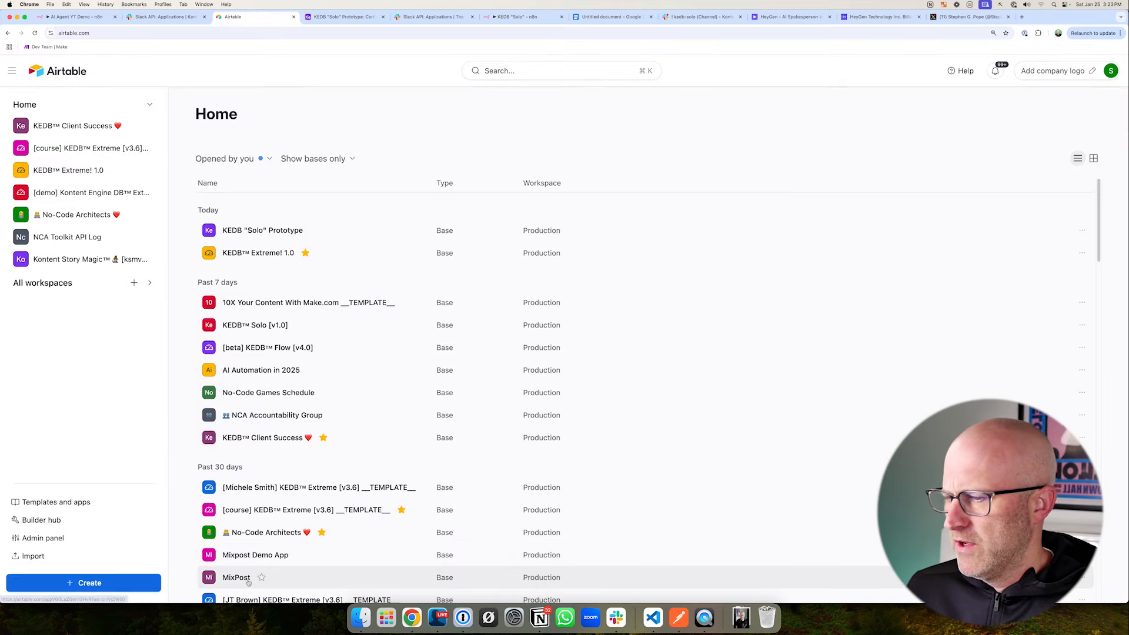
left_click(95, 581)
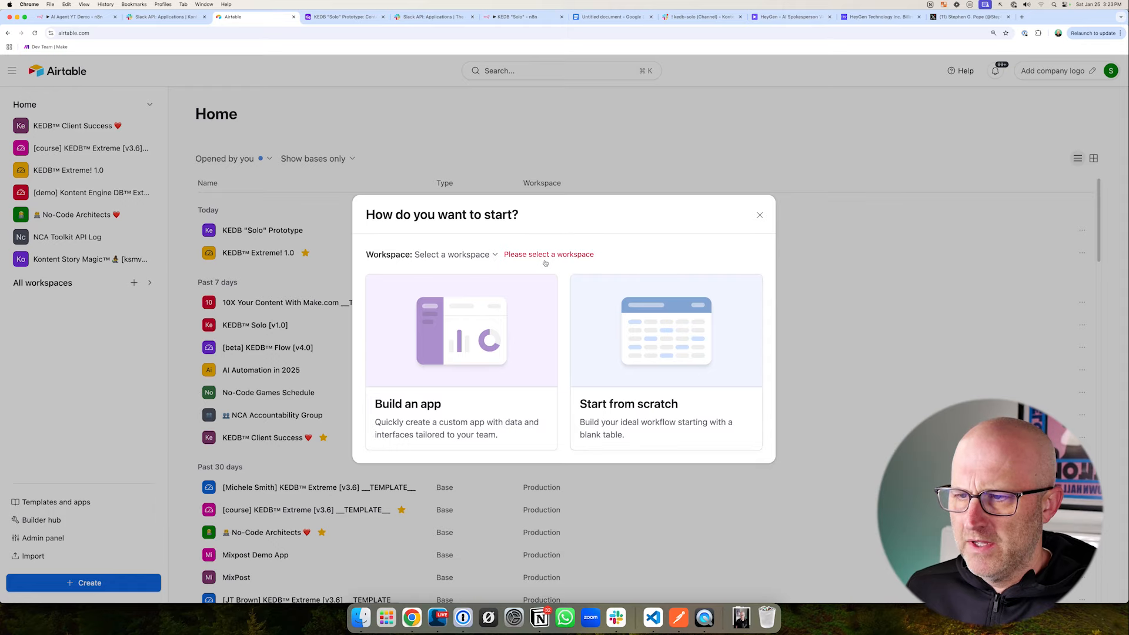
left_click(464, 254)
left_click(453, 377)
left_click(666, 364)
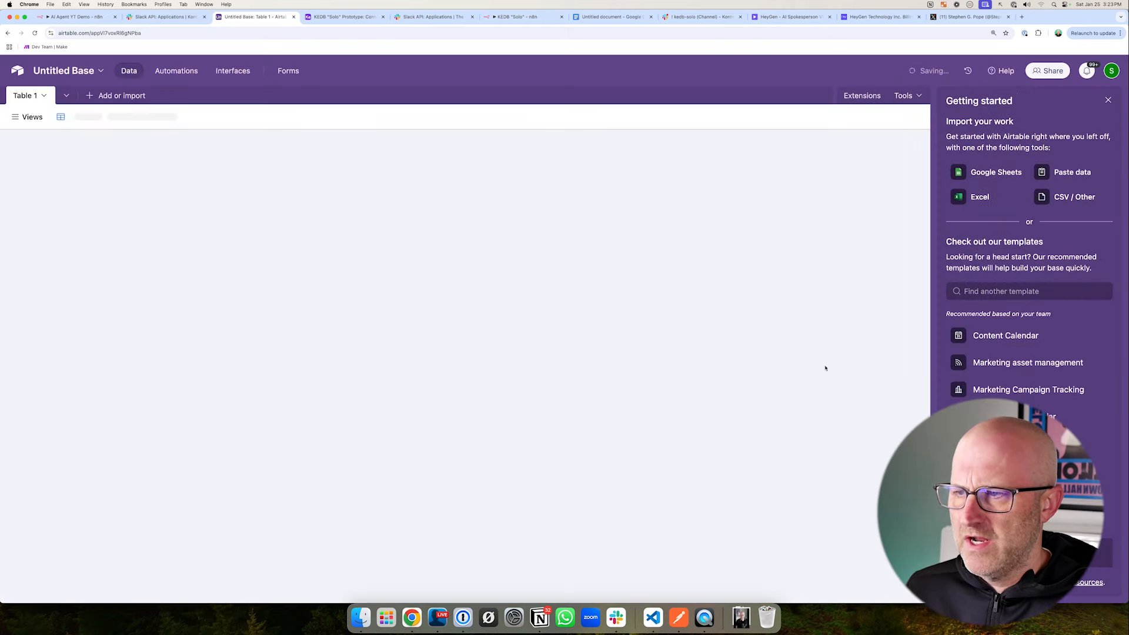
left_click(1108, 100)
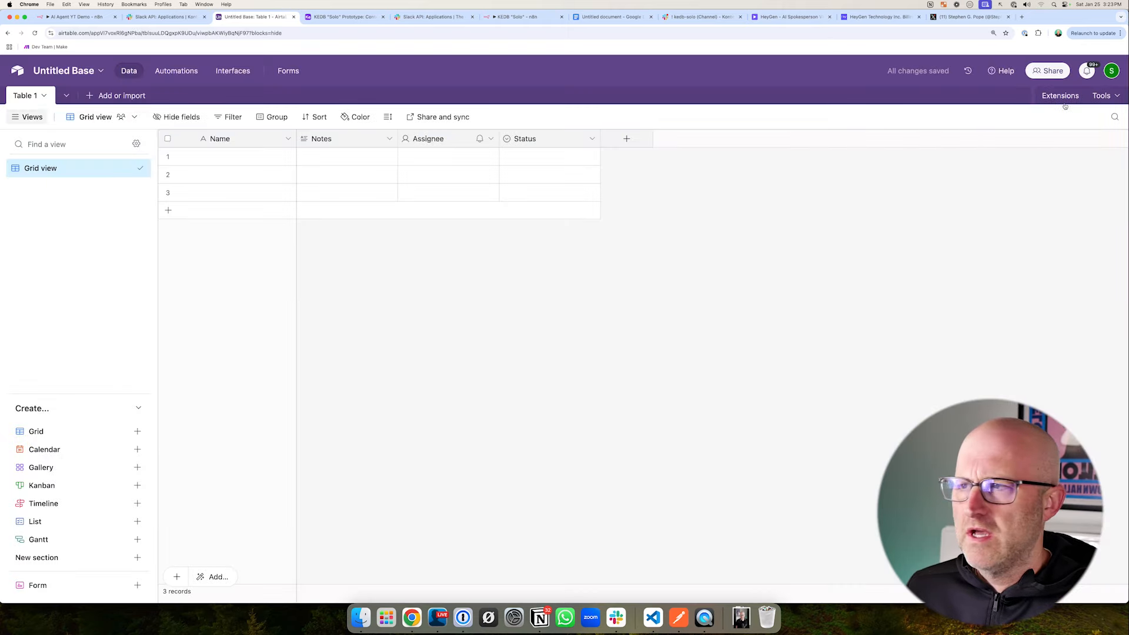
- Check the KEDB "Solo" Prototype base for reference and rename the new base "KEDB Solo Prototype YT Demo"
left_click(326, 20)
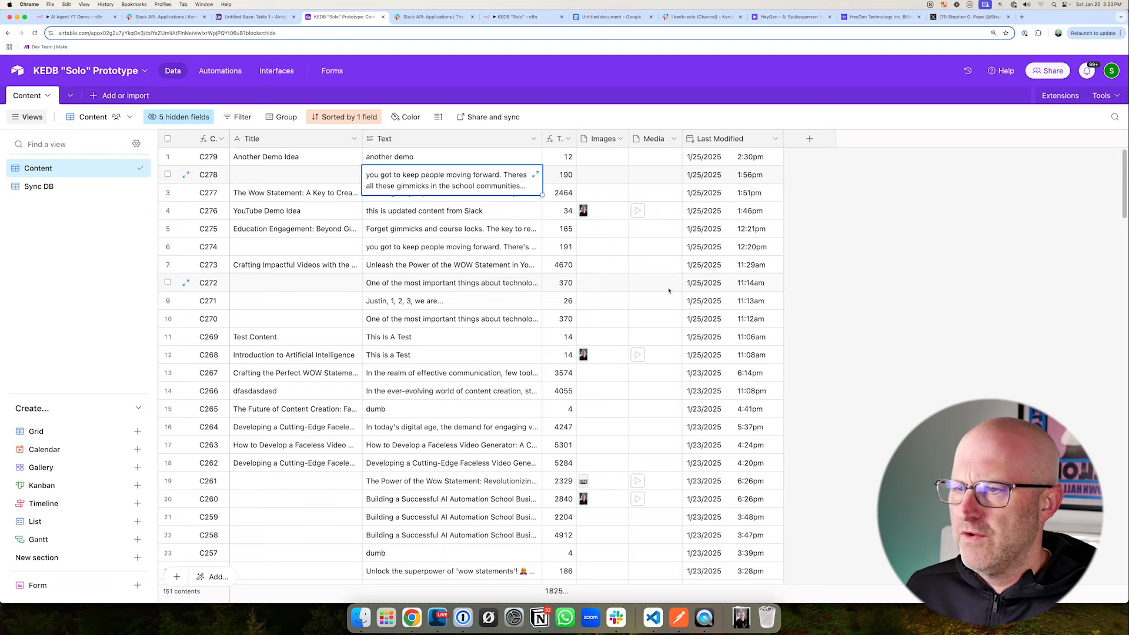
mouse_move(280, 187)
left_mouse_down()
mouse_move(222, 133)
mouse_move(877, 497)
mouse_move(826, 553)
left_mouse_up()
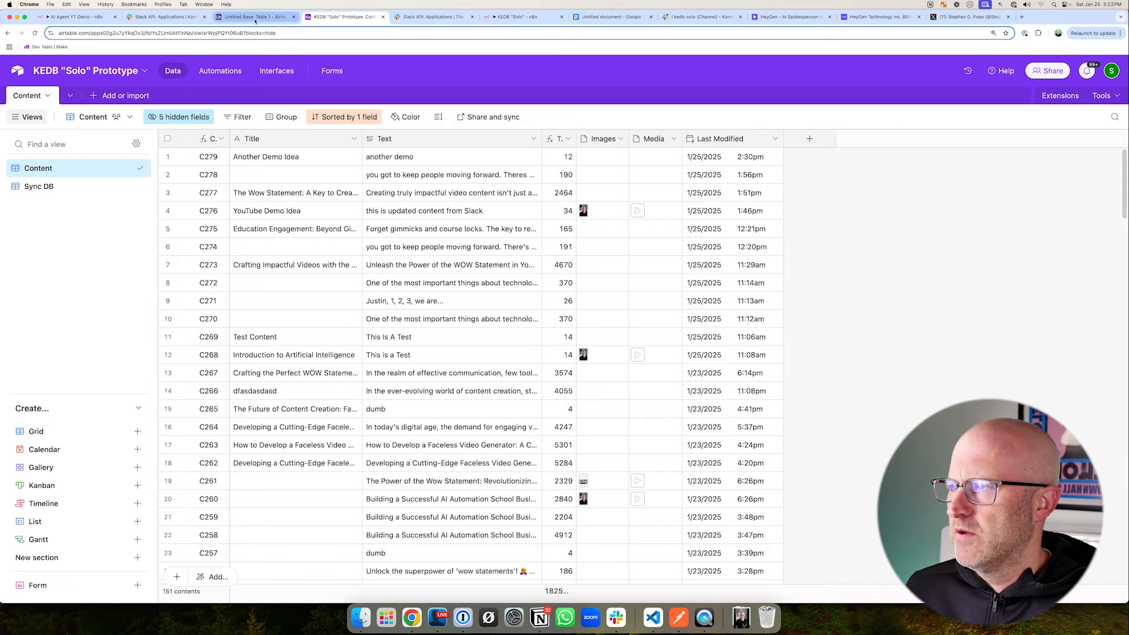
left_click(255, 16)
left_click(64, 71)
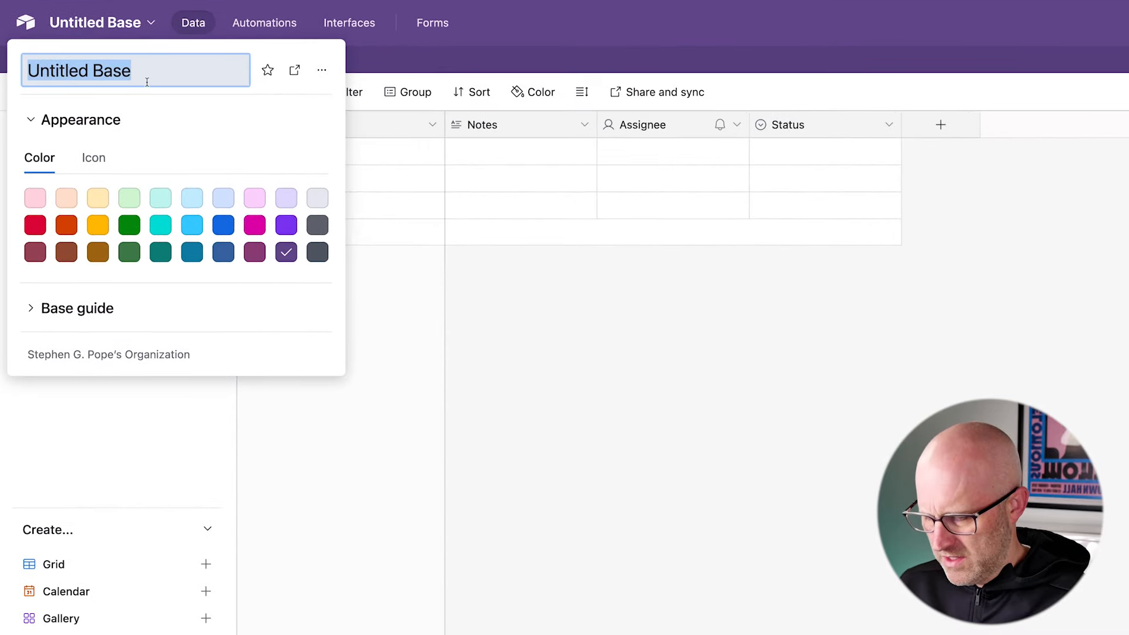
type("KEDB Solo Prototy")
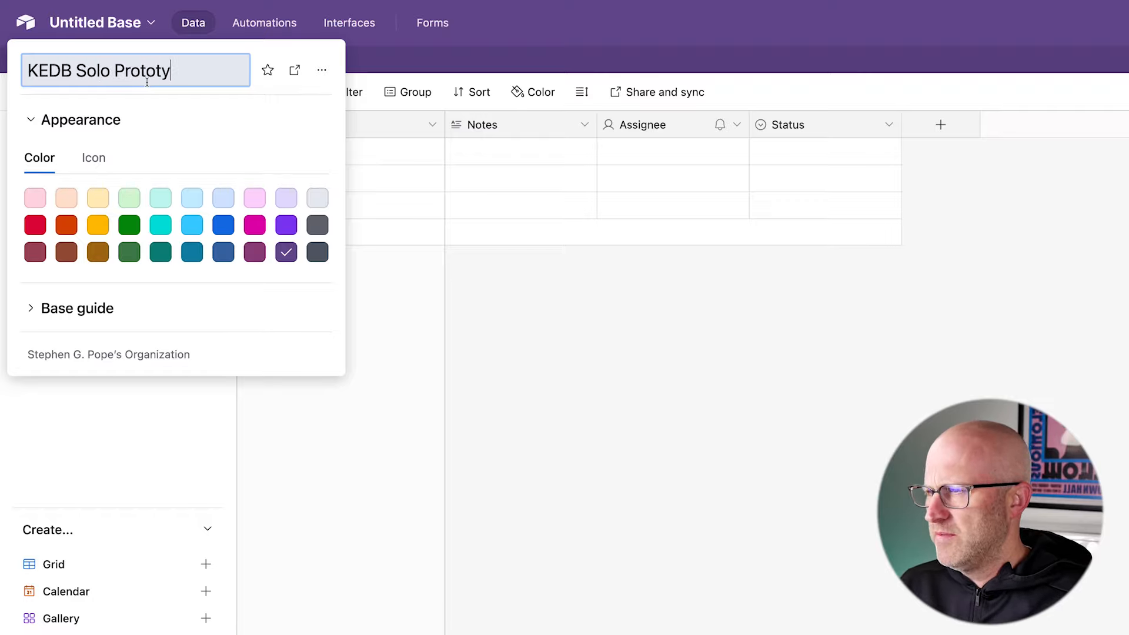
type("pe YT ")
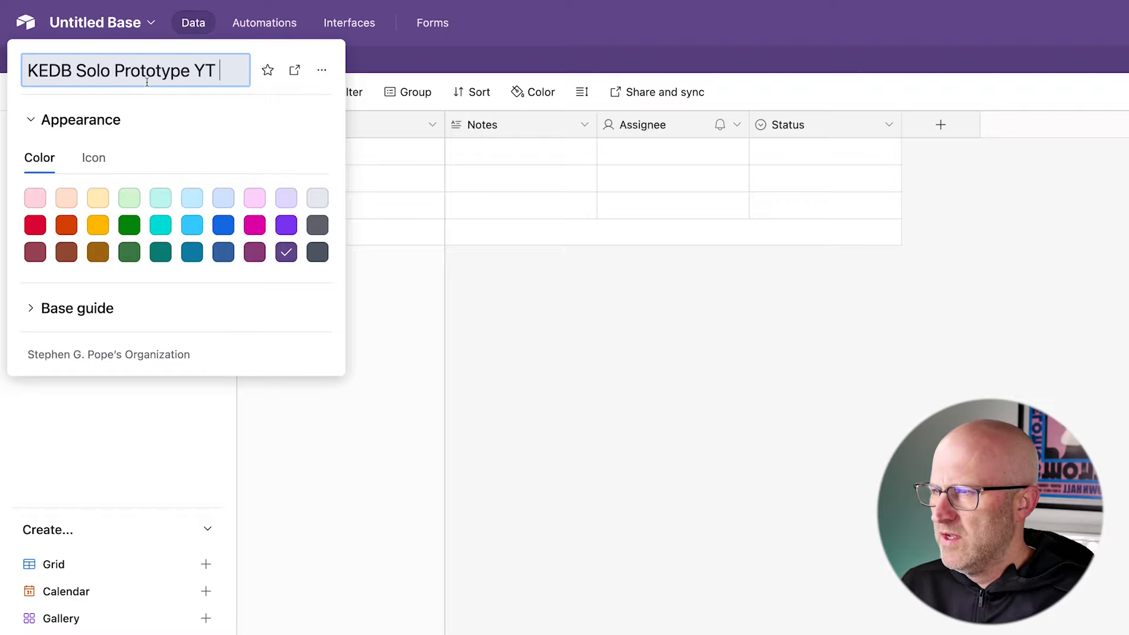
type("Demo")
left_click(595, 329)
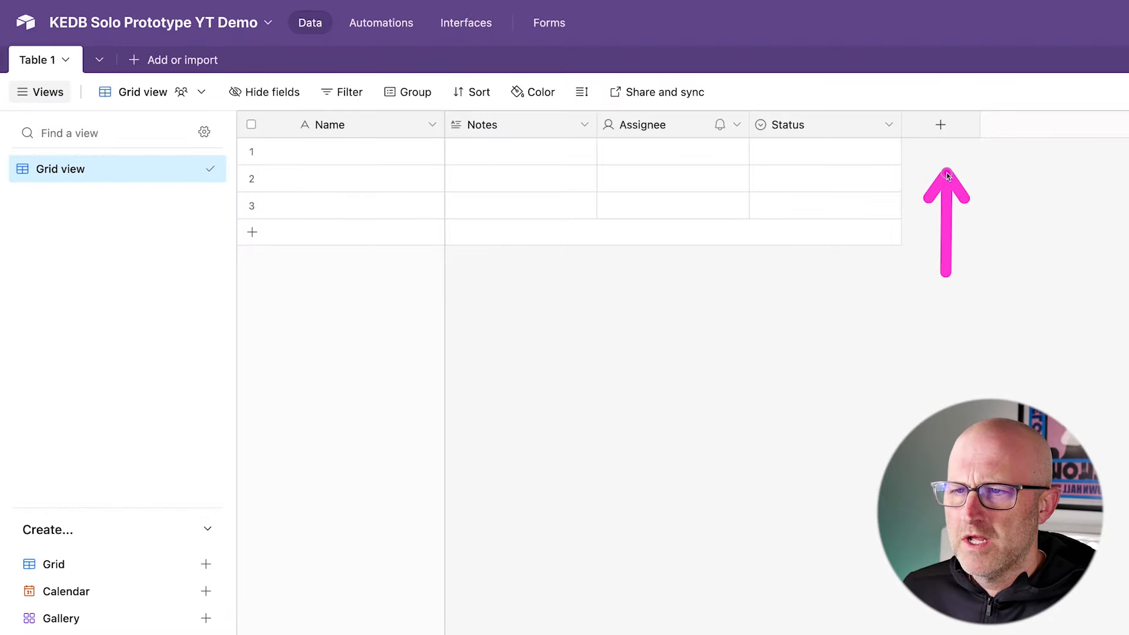
- Add an Autonumber field named ID to Table 1 and move it directly after the Name field
left_click(940, 124)
scroll(891, 399, "down", 10)
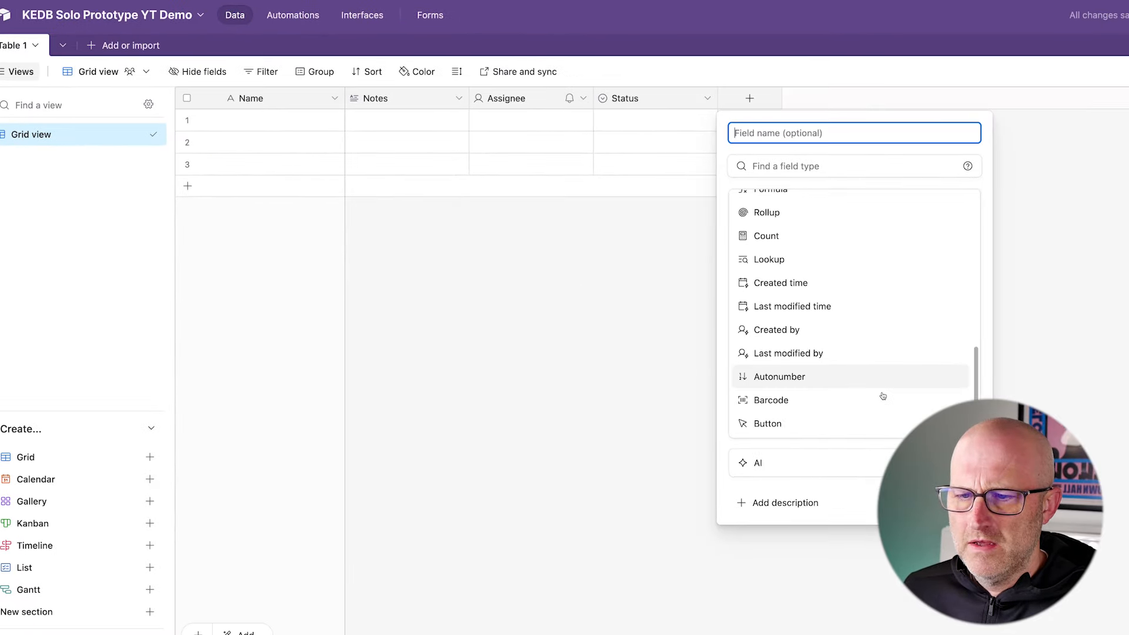
left_click(800, 379)
left_click(764, 134)
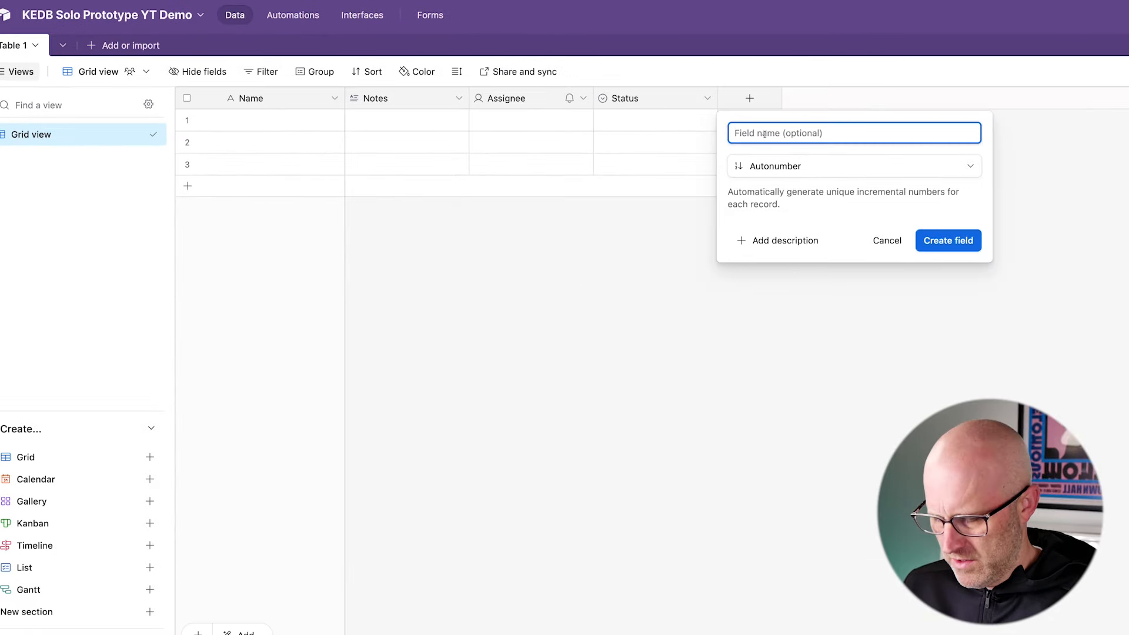
key("Return")
left_click_drag(738, 99, 330, 100)
- Convert the primary Name field into a formula field named CID with the formula "C"&ID, using the prototype base's CID column as reference
left_click(335, 99)
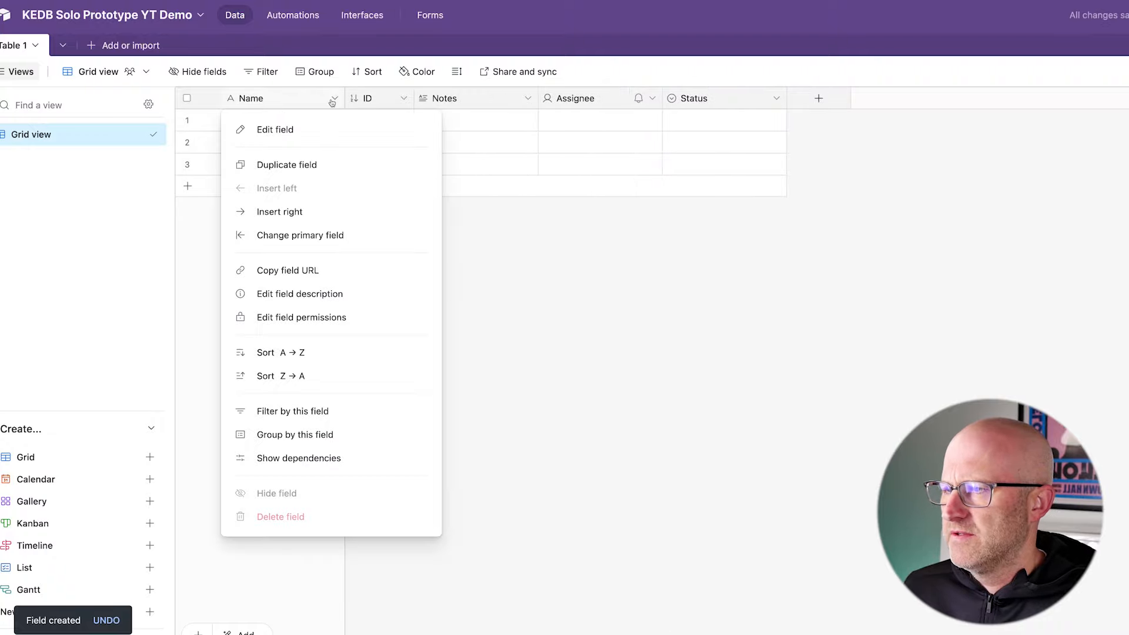
left_click(318, 133)
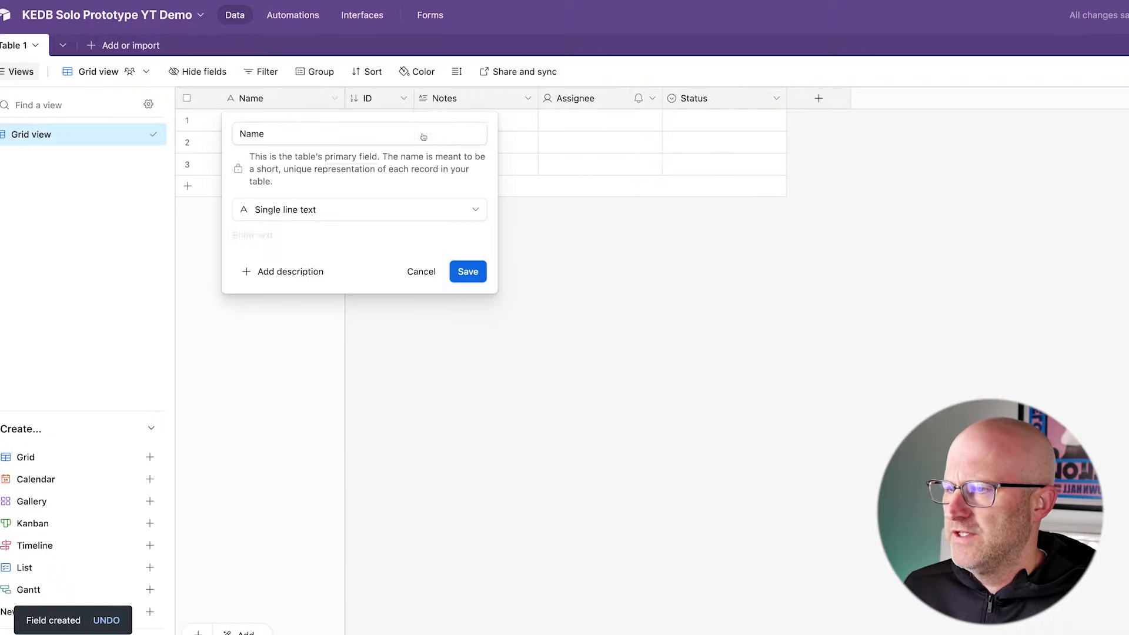
double_click(270, 133)
type("CID")
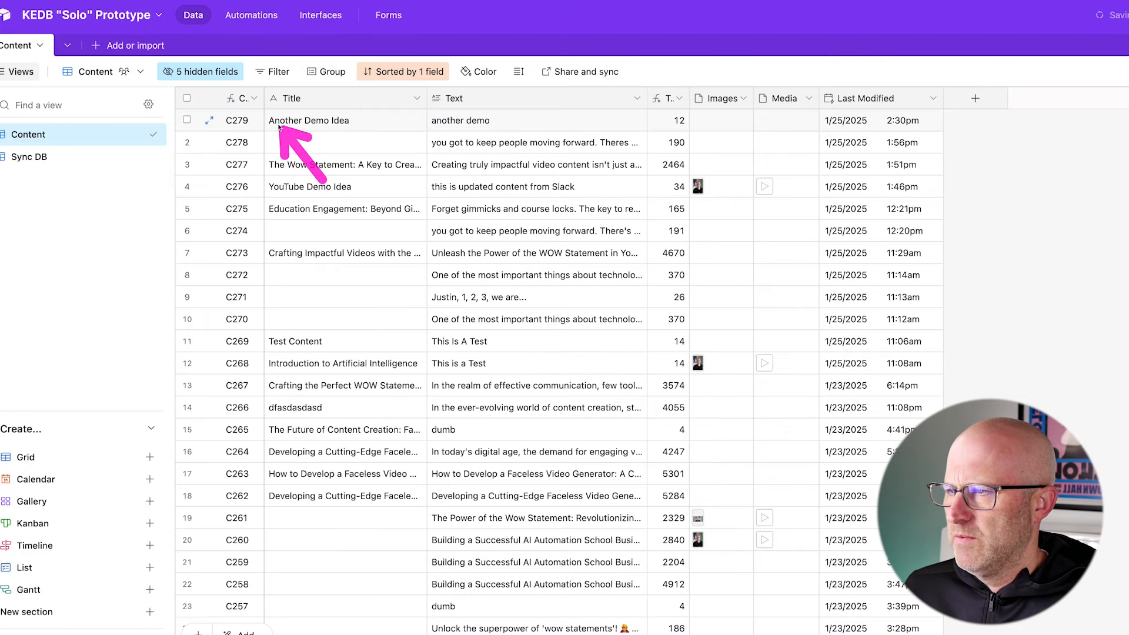
left_click_drag(224, 98, 284, 110)
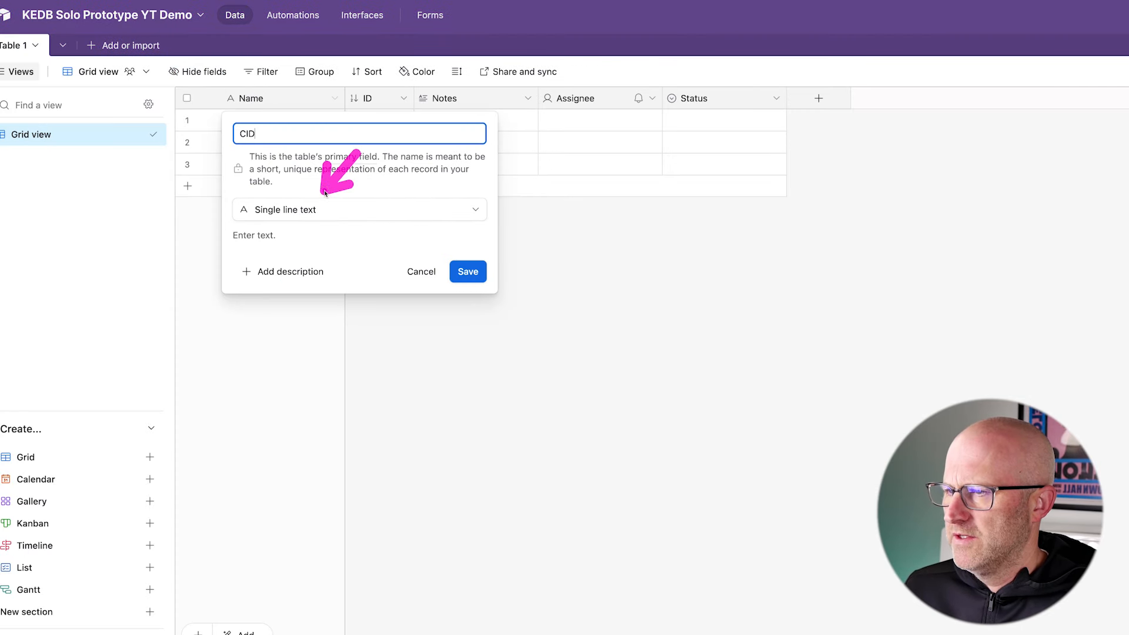
left_click(341, 207)
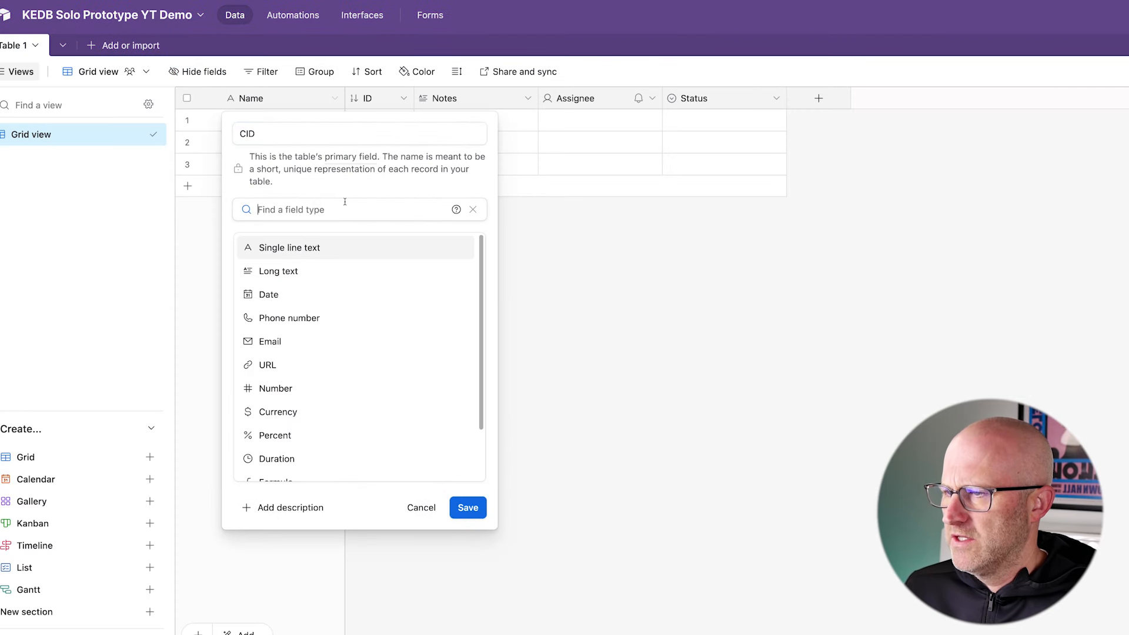
scroll(359, 353, "down", 2)
left_click(294, 416)
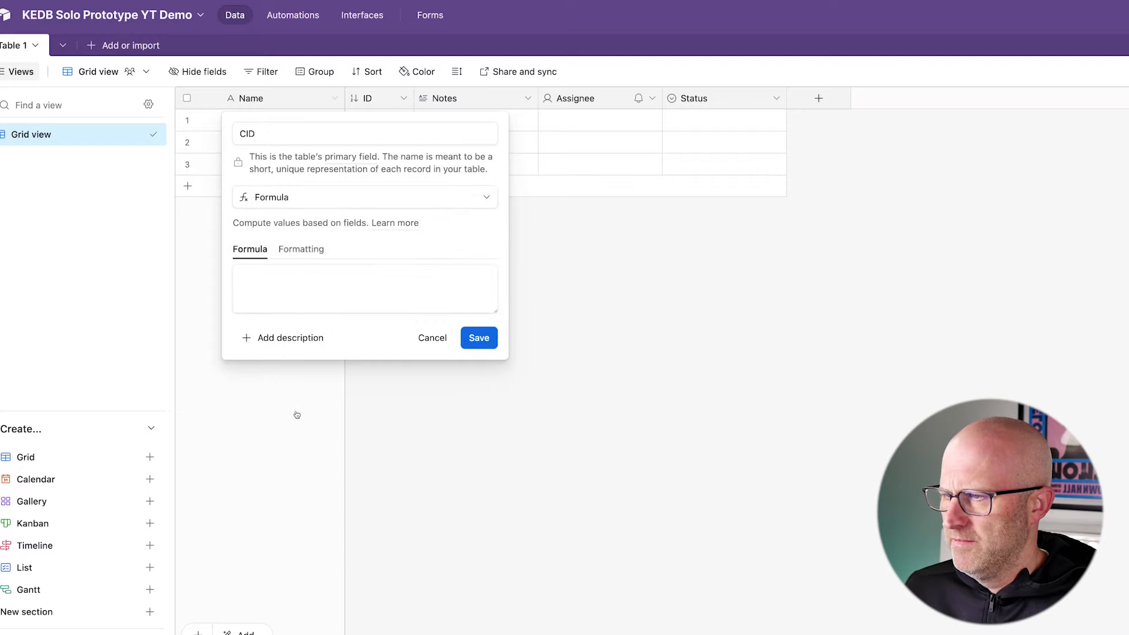
left_click(261, 284)
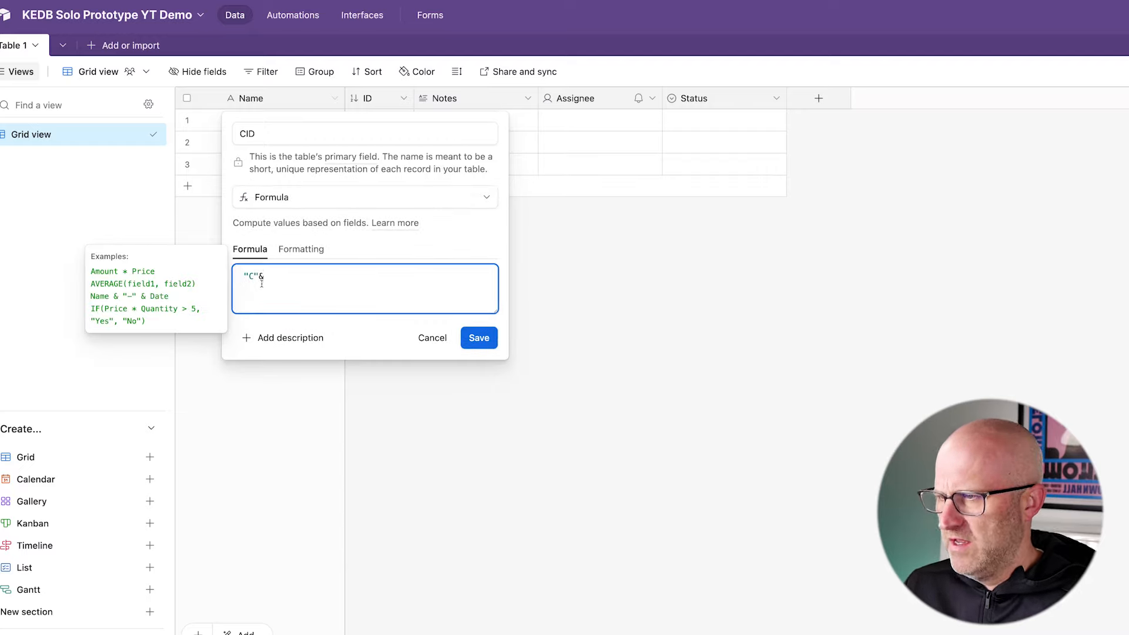
type("\"C\"&ID")
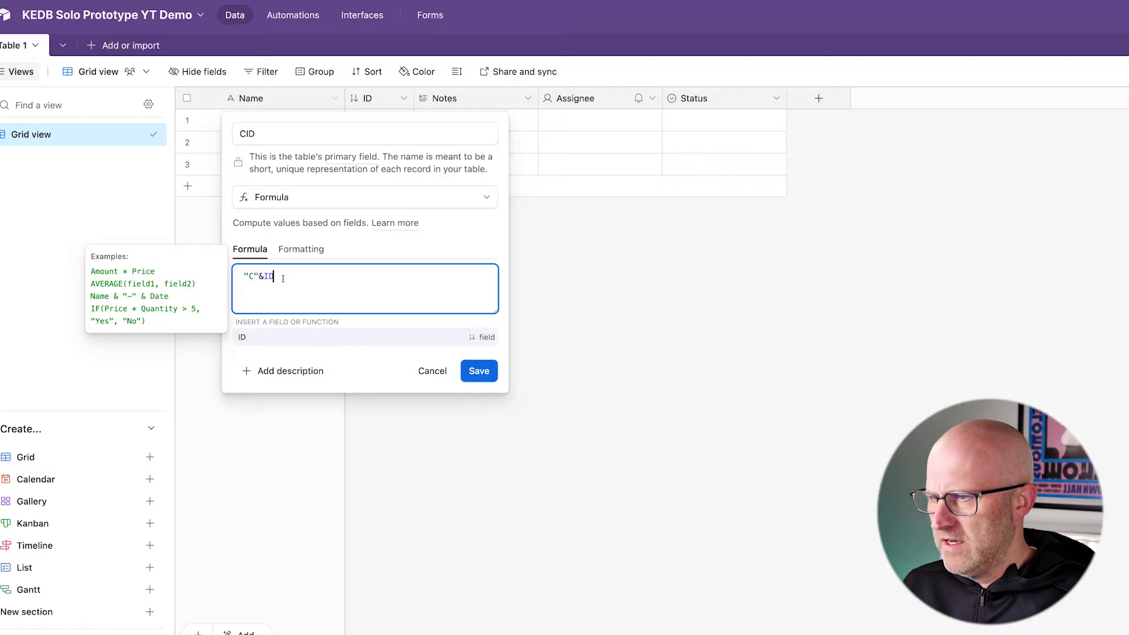
left_click(478, 371)
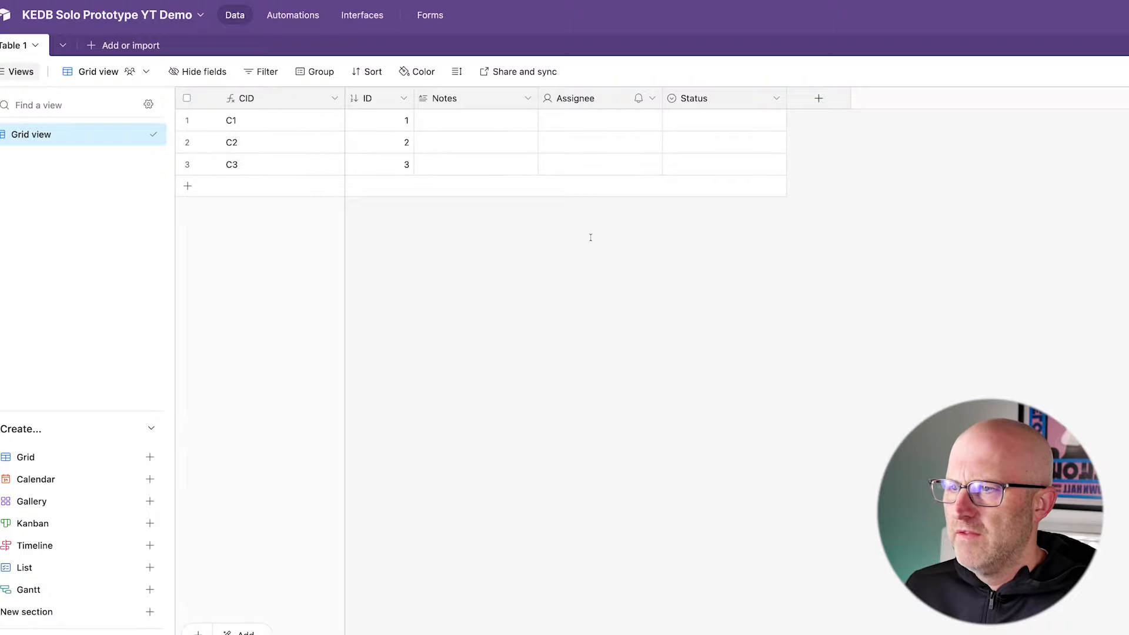
- Rename the Notes field to Title and change its type to Single line text
left_click(527, 98)
left_click(501, 126)
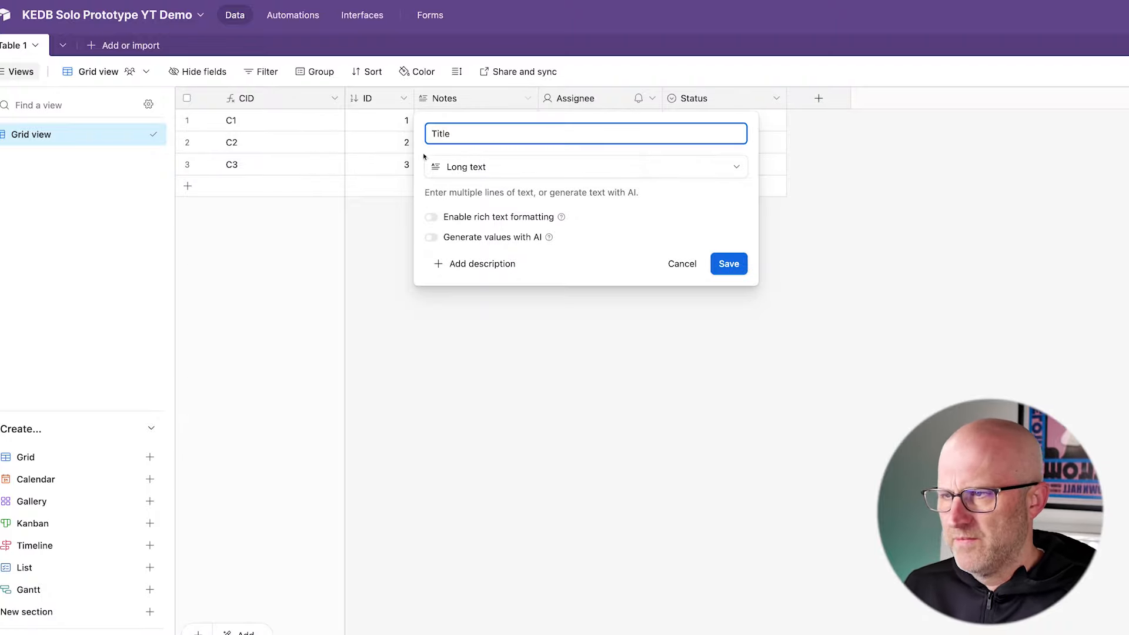
left_click(486, 167)
left_click(500, 228)
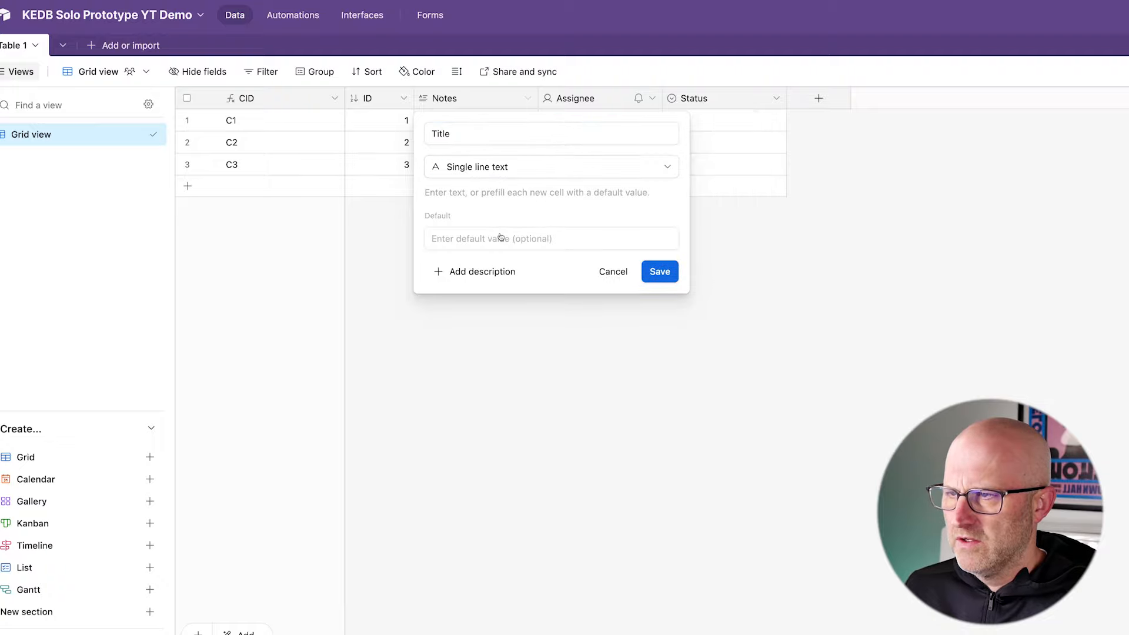
left_click(660, 271)
- Change the Assignee field into a Long text field named Text, and delete the Status field
left_click(653, 98)
left_click(629, 131)
left_click_drag(601, 134, 522, 130)
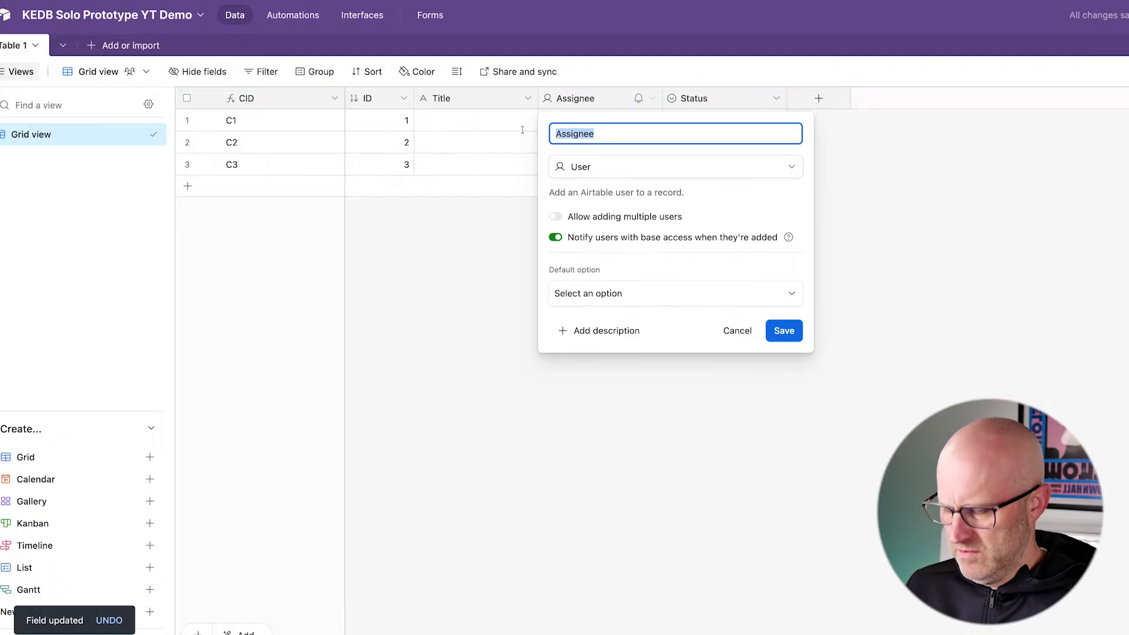
left_click(554, 165)
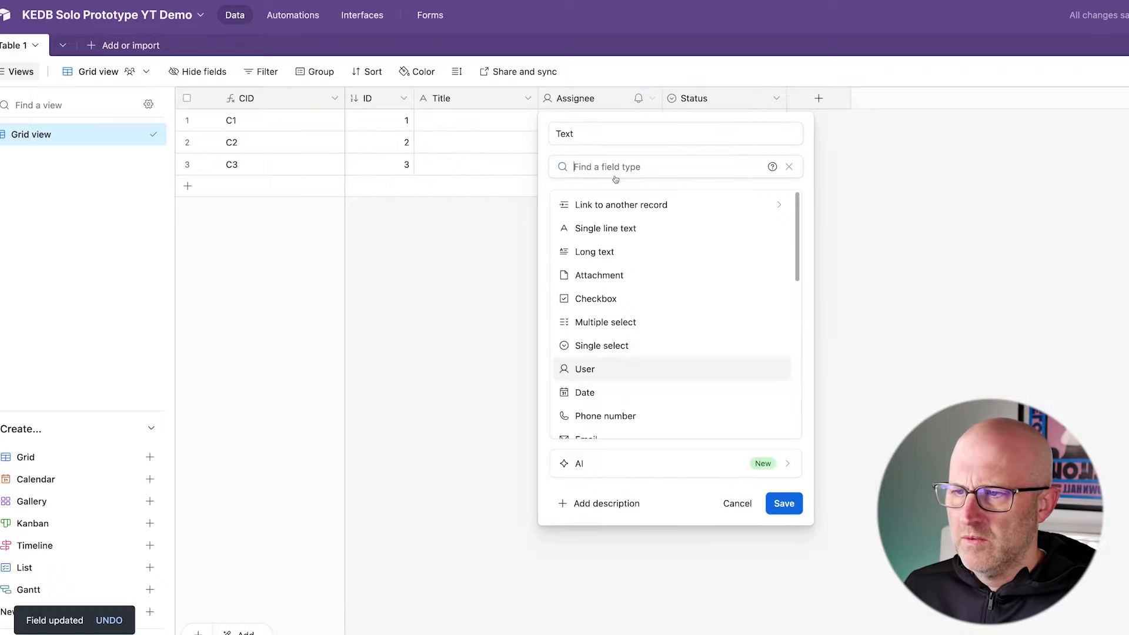
left_click(647, 249)
left_click(849, 268)
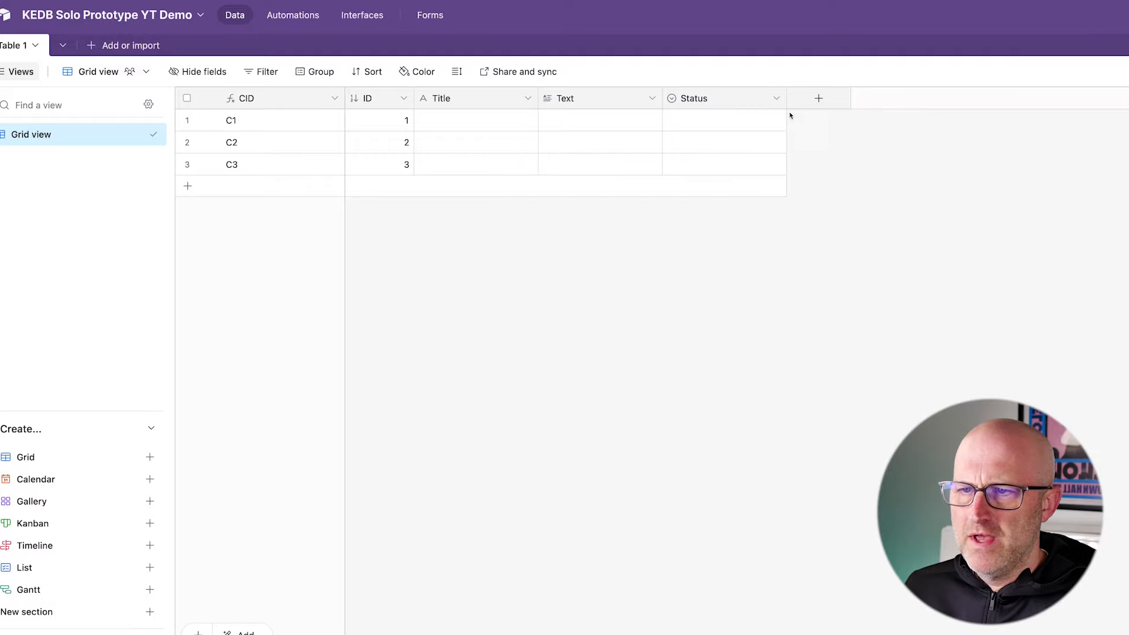
left_click(774, 100)
left_click(728, 495)
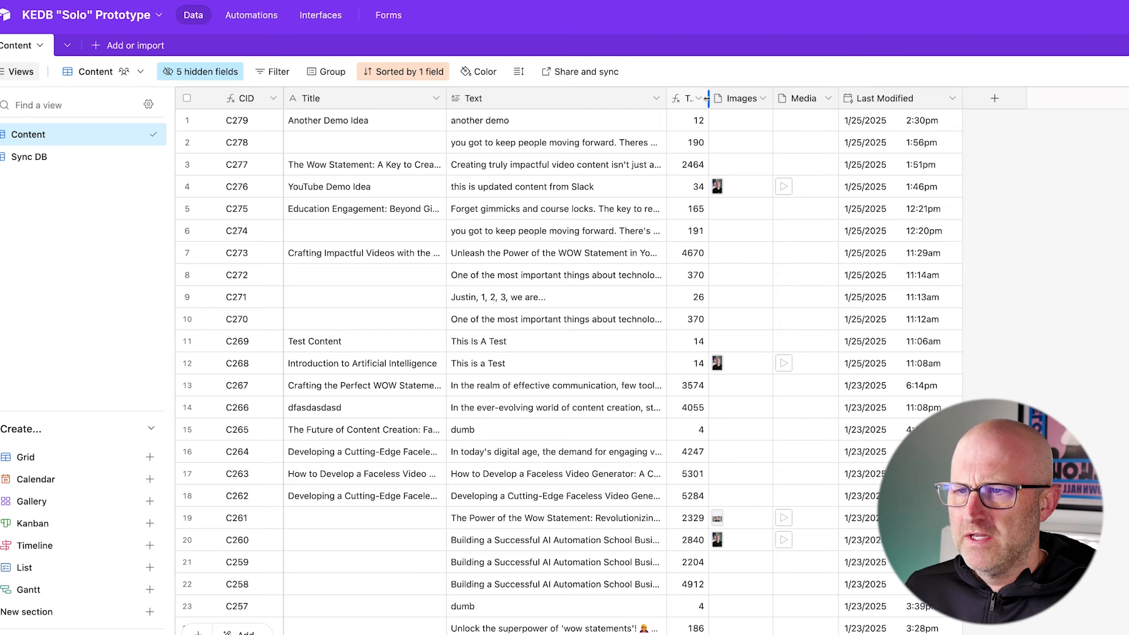
- Widen the Text Length column in the KEDB "Solo" Prototype base and copy its formula LEN(Text)
left_click_drag(707, 98, 775, 98)
left_click(766, 98)
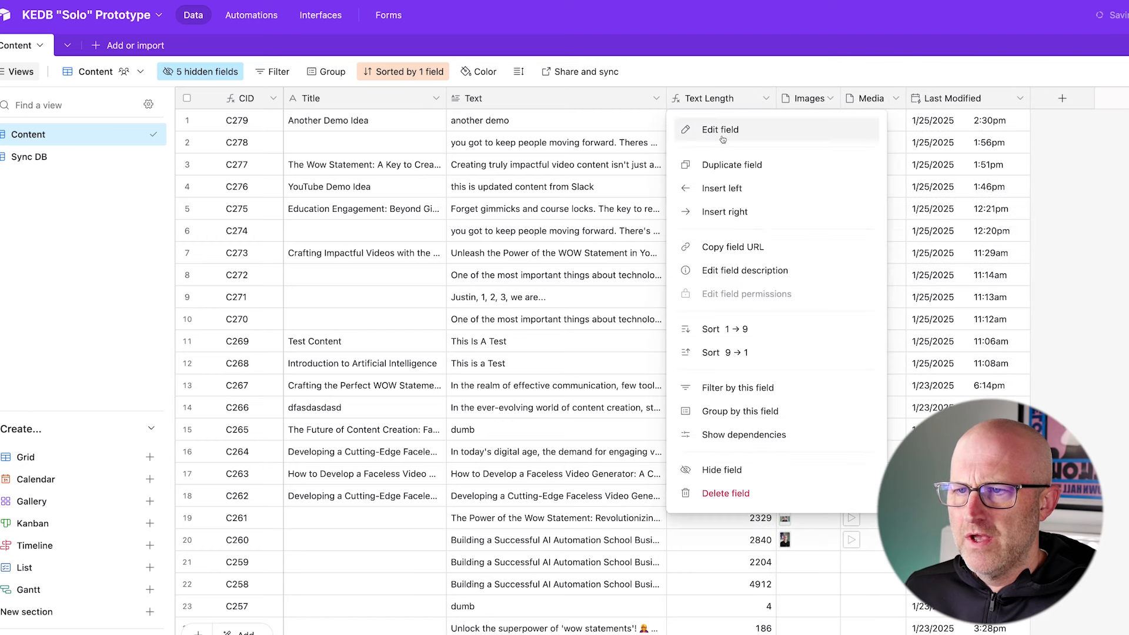
left_click(721, 130)
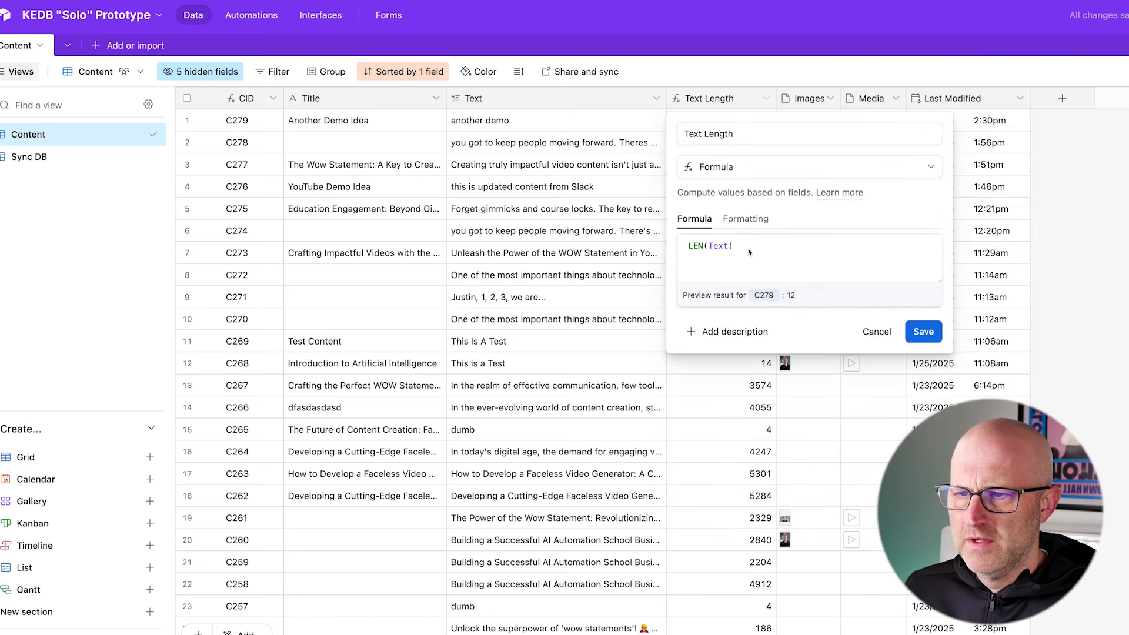
triple_click(709, 246)
key("ctrl+c")
right_click(708, 244)
key("Escape")
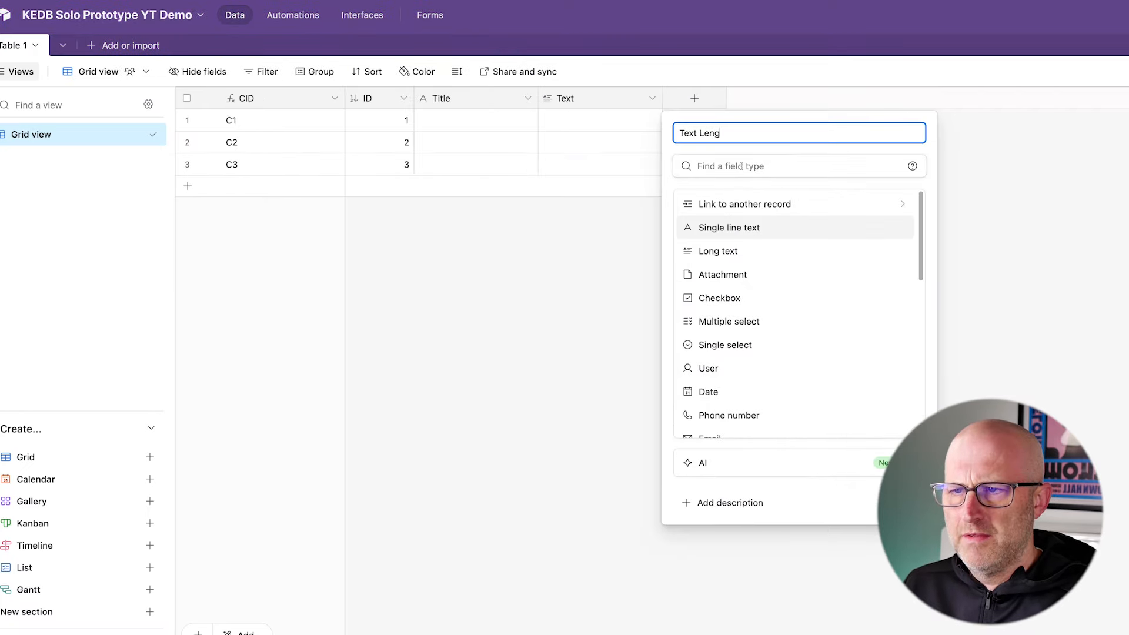
- Create a formula field named Text Length in the demo base with the formula LEN(Text)
type("th")
scroll(817, 288, "down", 7)
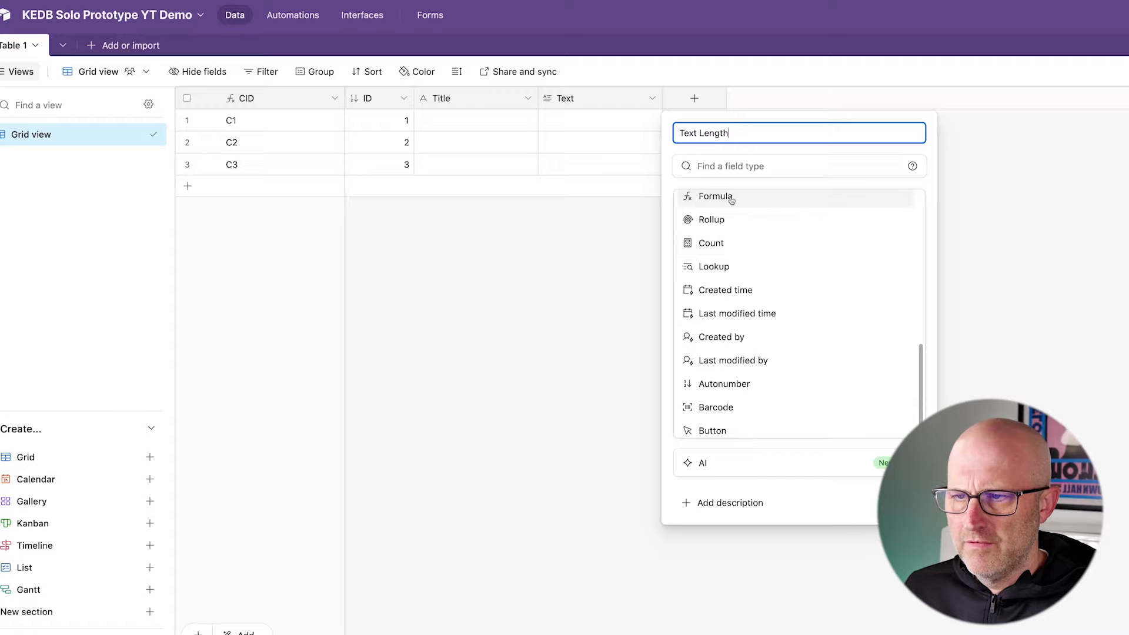
left_click(731, 201)
key("ctrl+v")
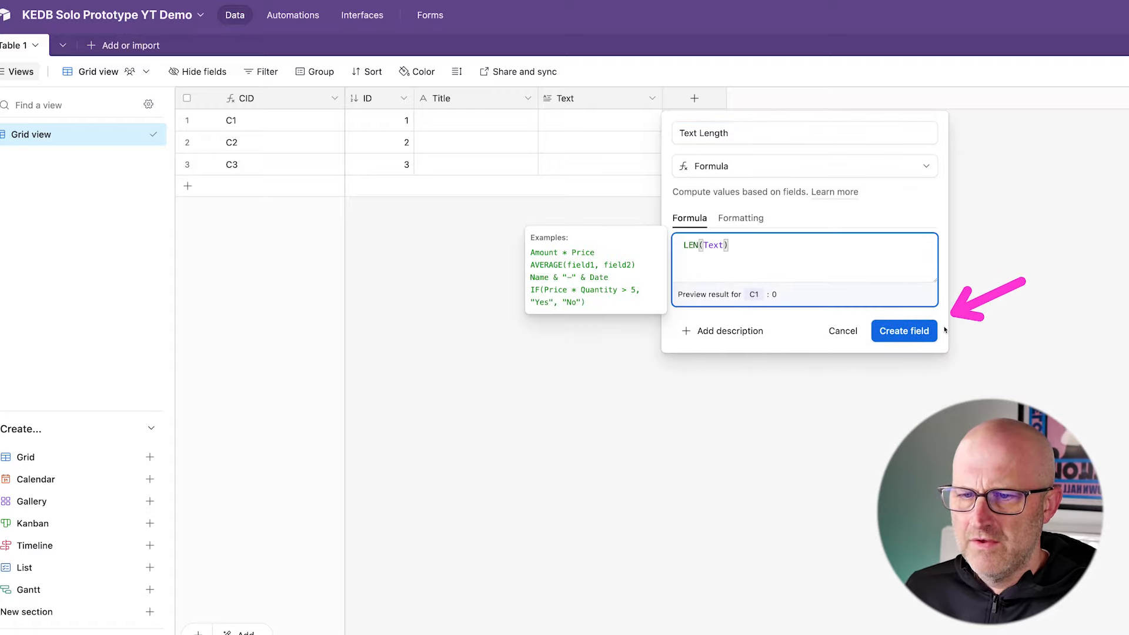
left_click(903, 330)
- Enter "test" in the Text field of record C1 to try out the Text Length formula
left_click(618, 121)
left_click(618, 120)
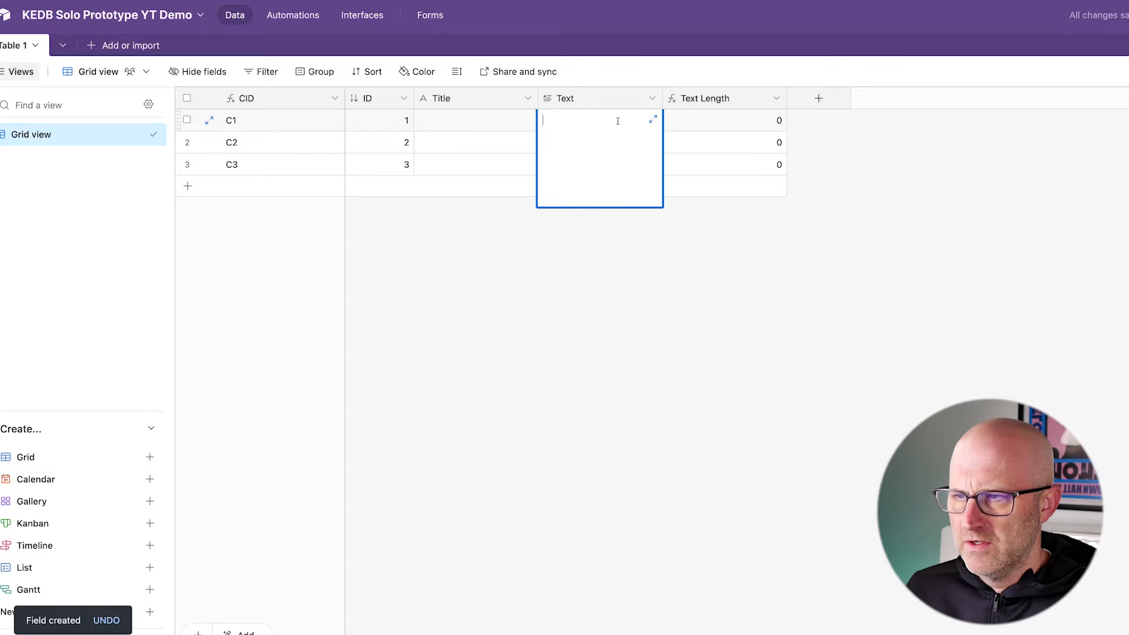
left_click(842, 209)
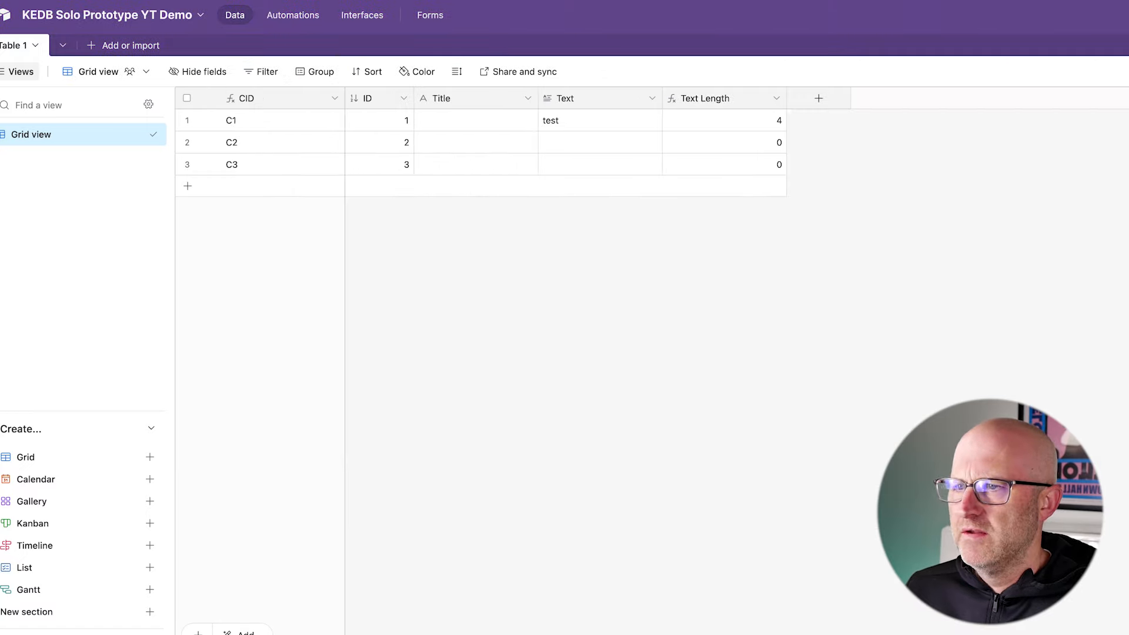
- Create two Attachment fields named Image and Video after Text Length in the KEDB Solo Prototype YT Demo base
left_click(818, 99)
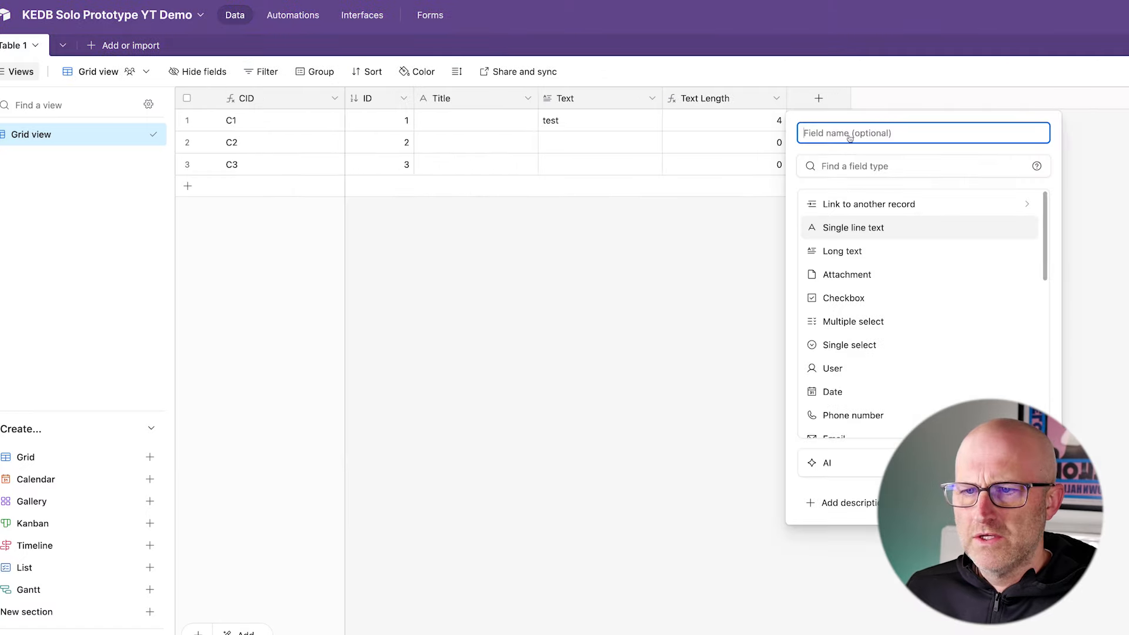
left_click(877, 275)
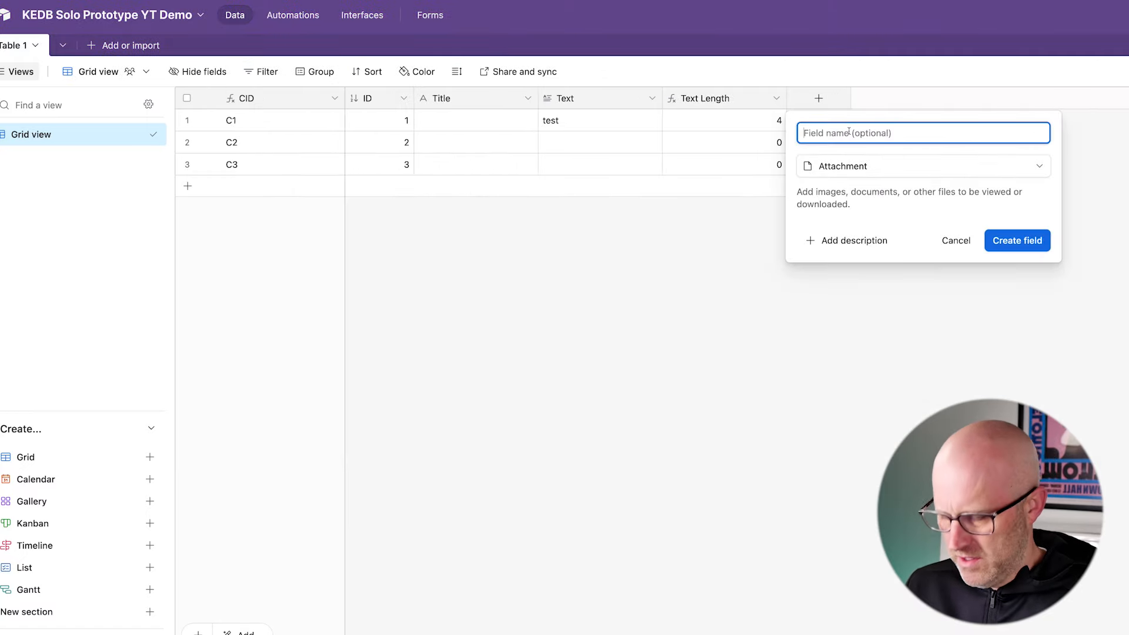
key("Return")
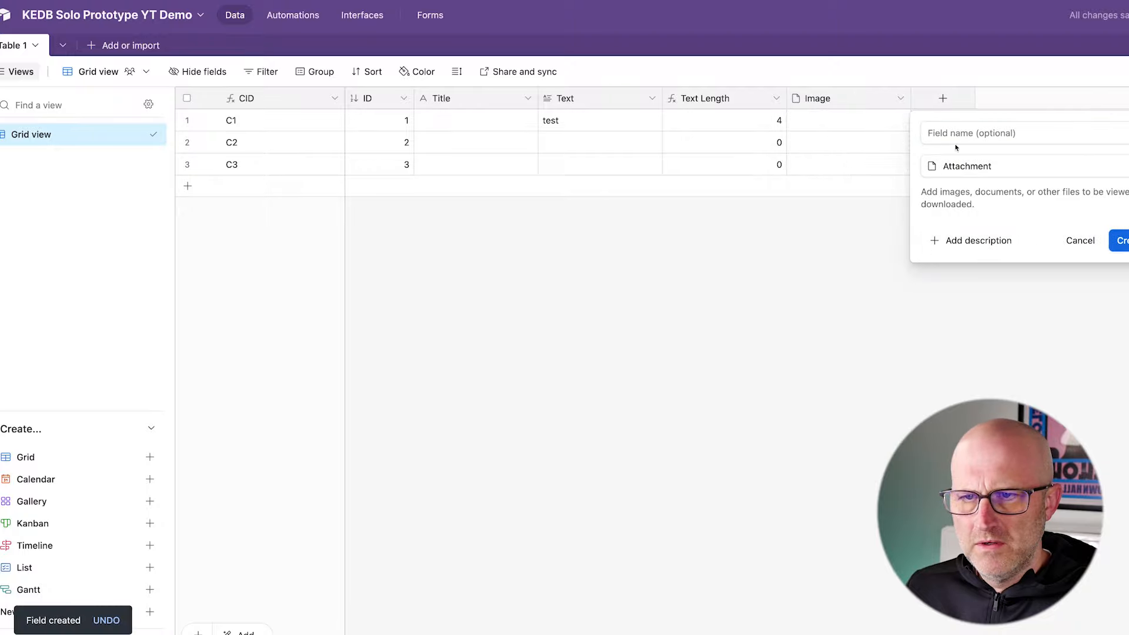
type("V")
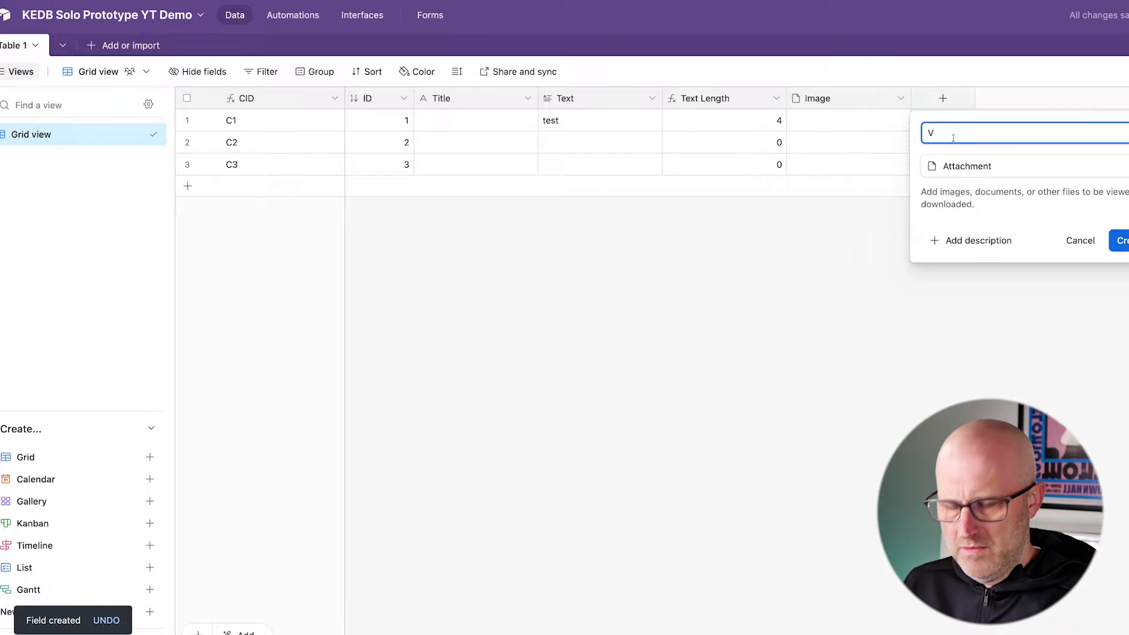
type("ideo")
key("Return")
- Create a Last modified time field named Last Modified that tracks all editable fields
scroll(941, 323, "down", 10)
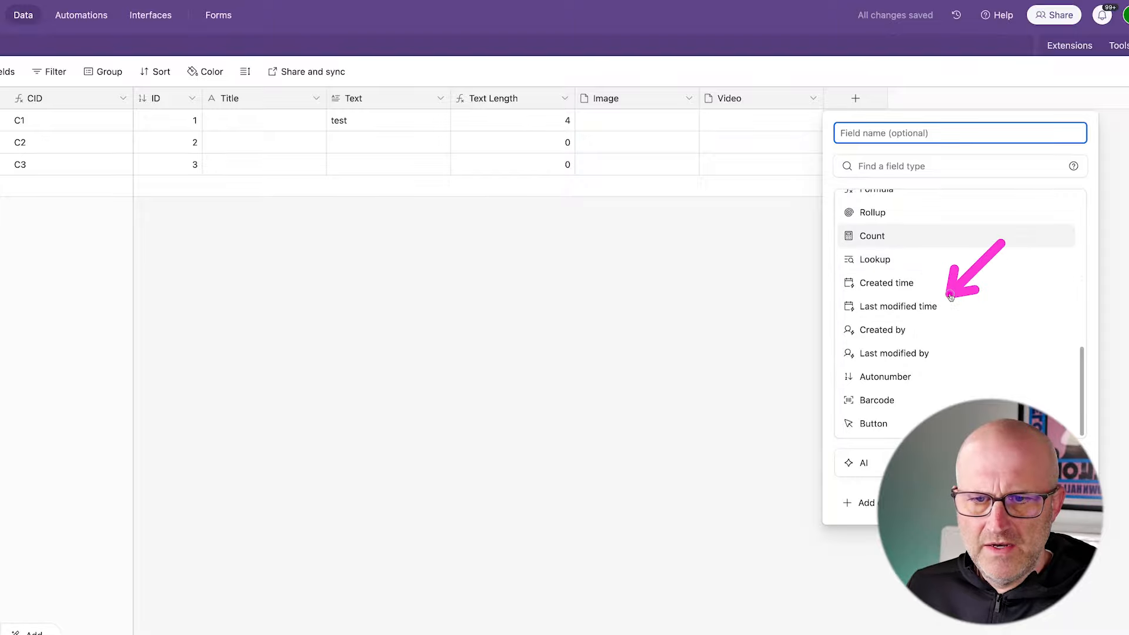
left_click(947, 306)
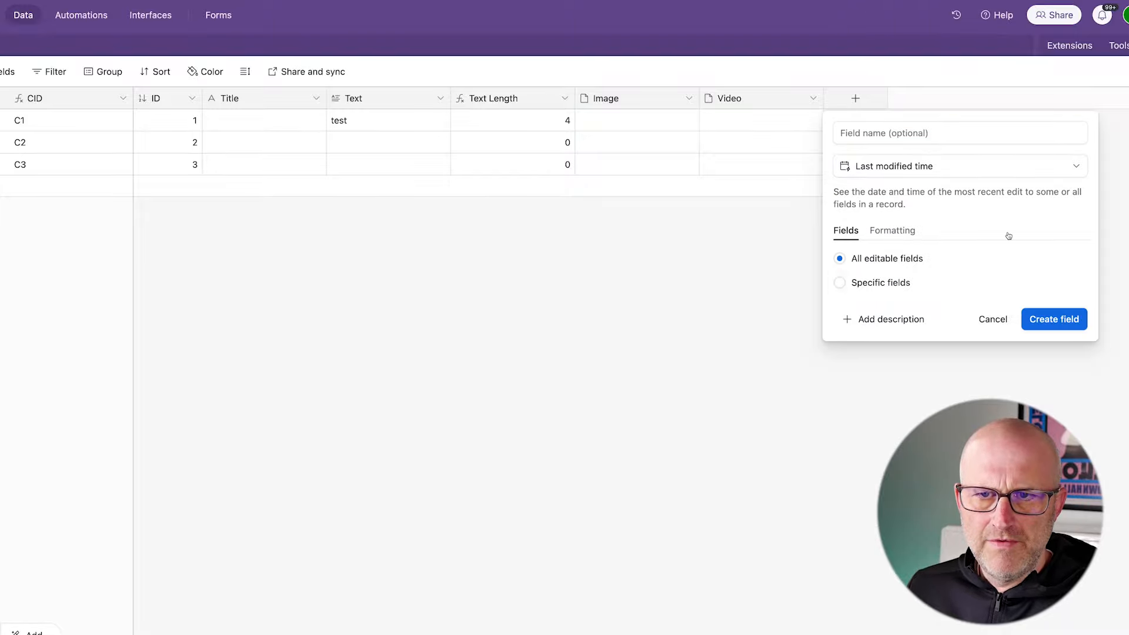
left_click(1054, 318)
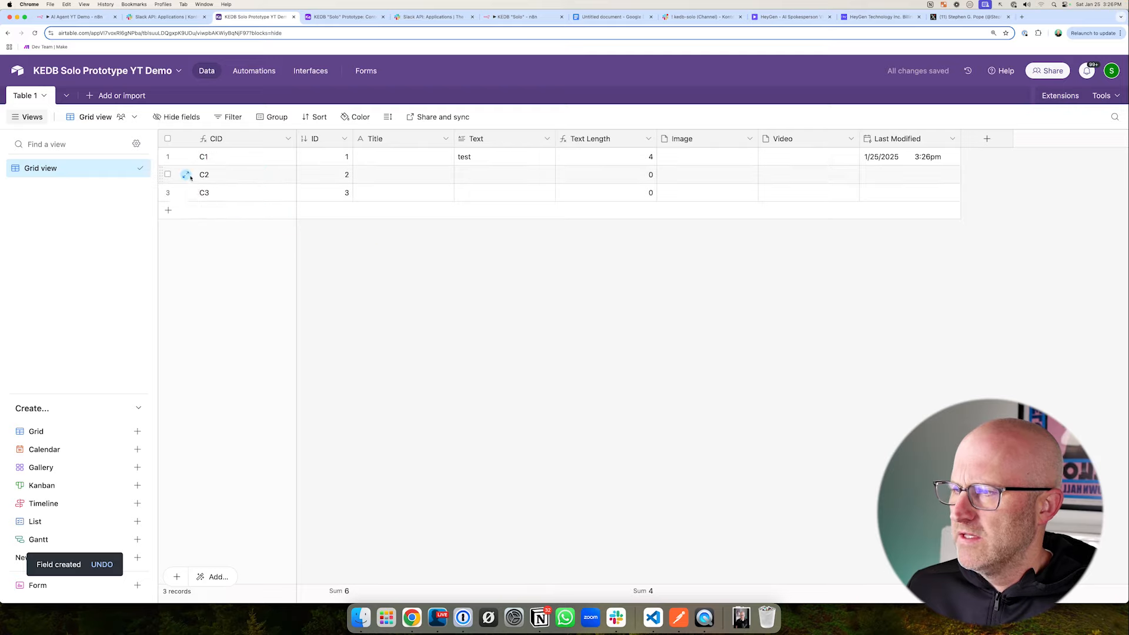
- Select all records in the table and delete them
left_click(168, 139)
right_click(372, 180)
left_click(436, 225)
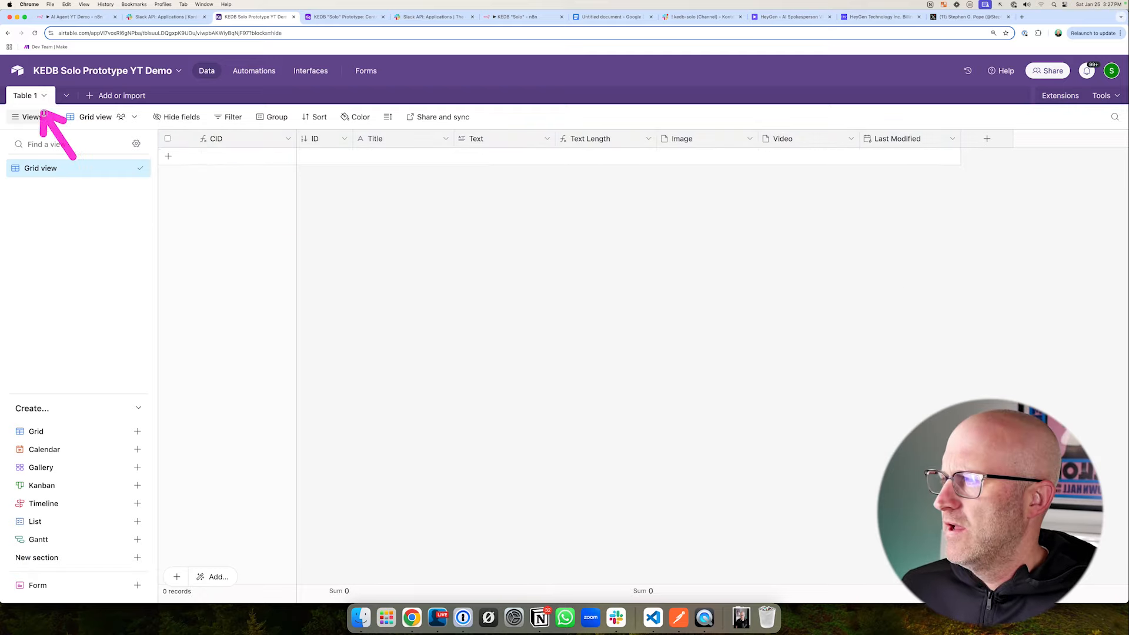
- Rename Table 1 as Content
double_click(28, 95)
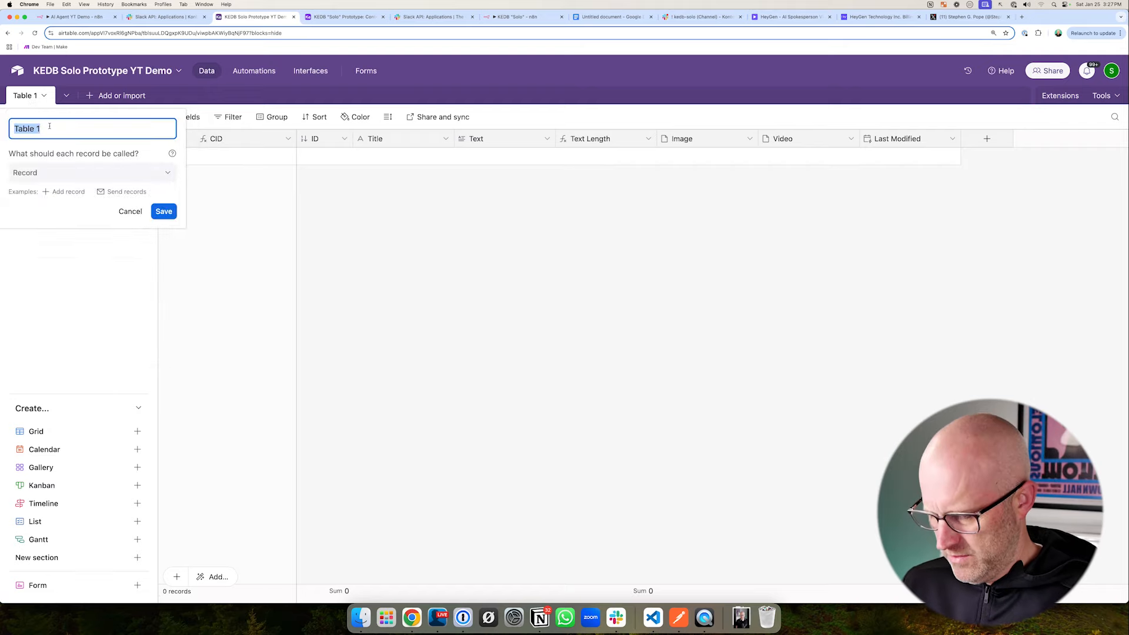
type("Content")
key("Return")
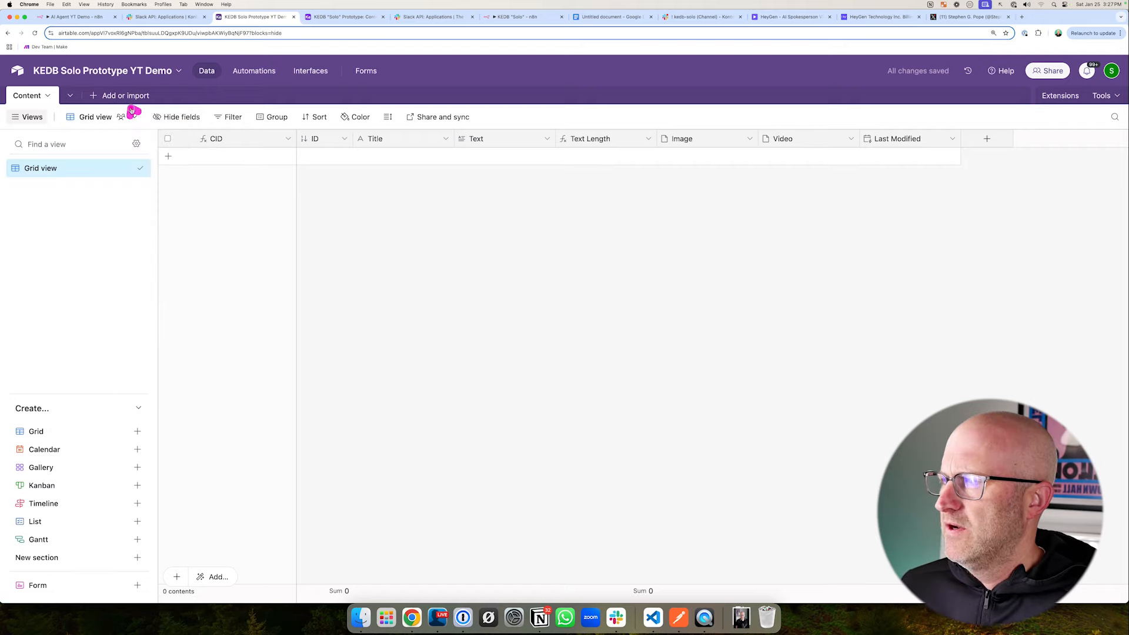
- Switch to the AI Agent YT Demo workflow in n8n, attach an Airtable Tool to the AI Agent, and view its credential options
left_click(82, 18)
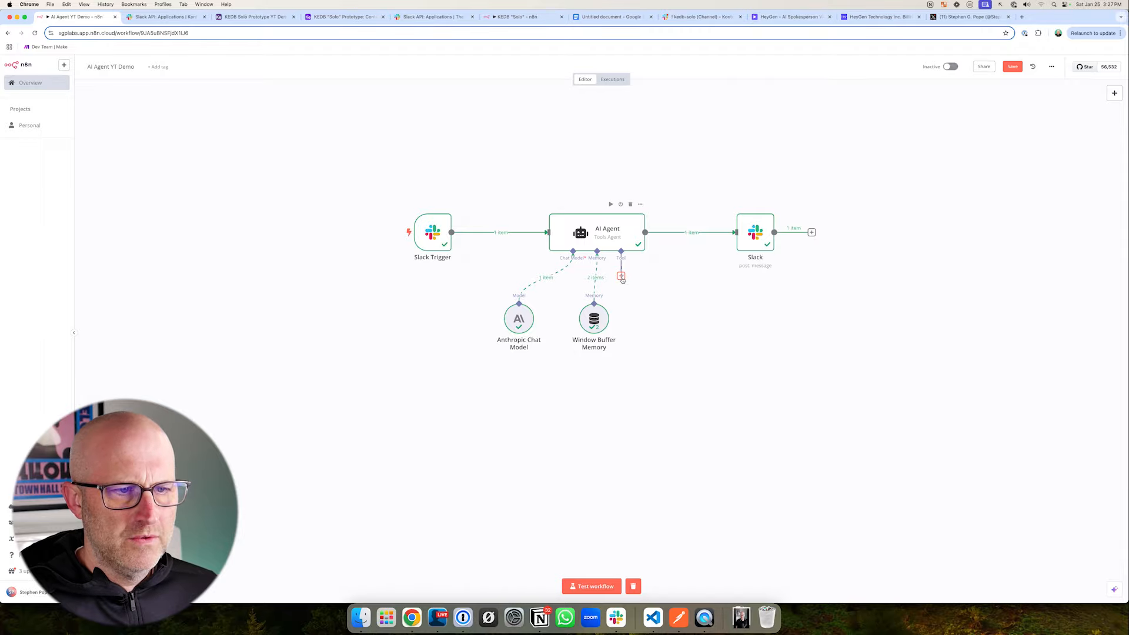
left_click(621, 277)
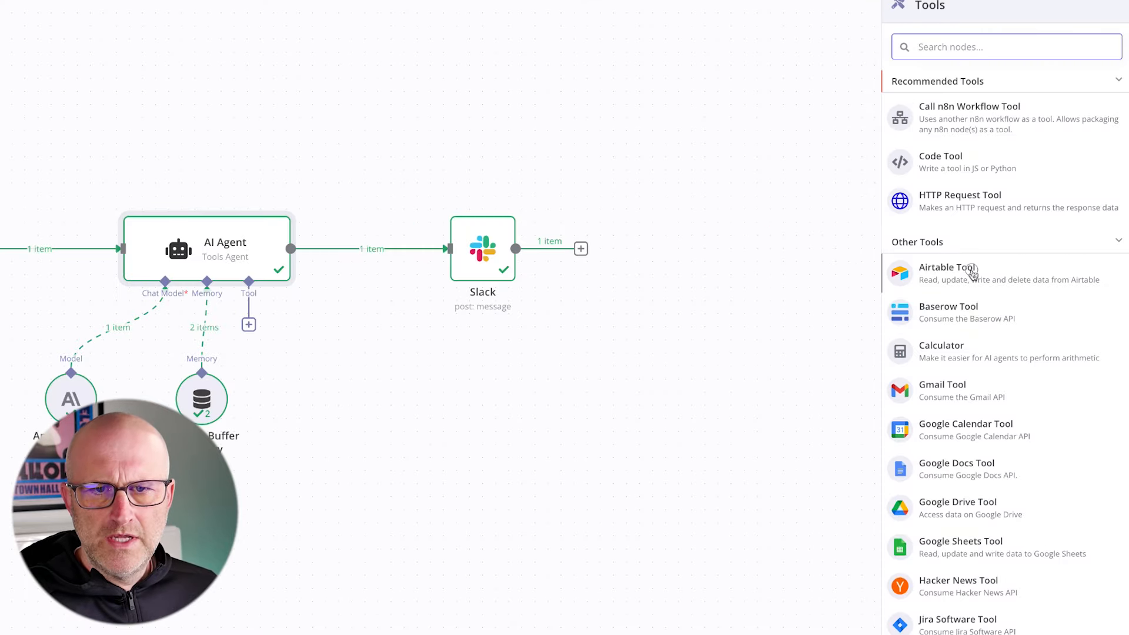
left_click(972, 273)
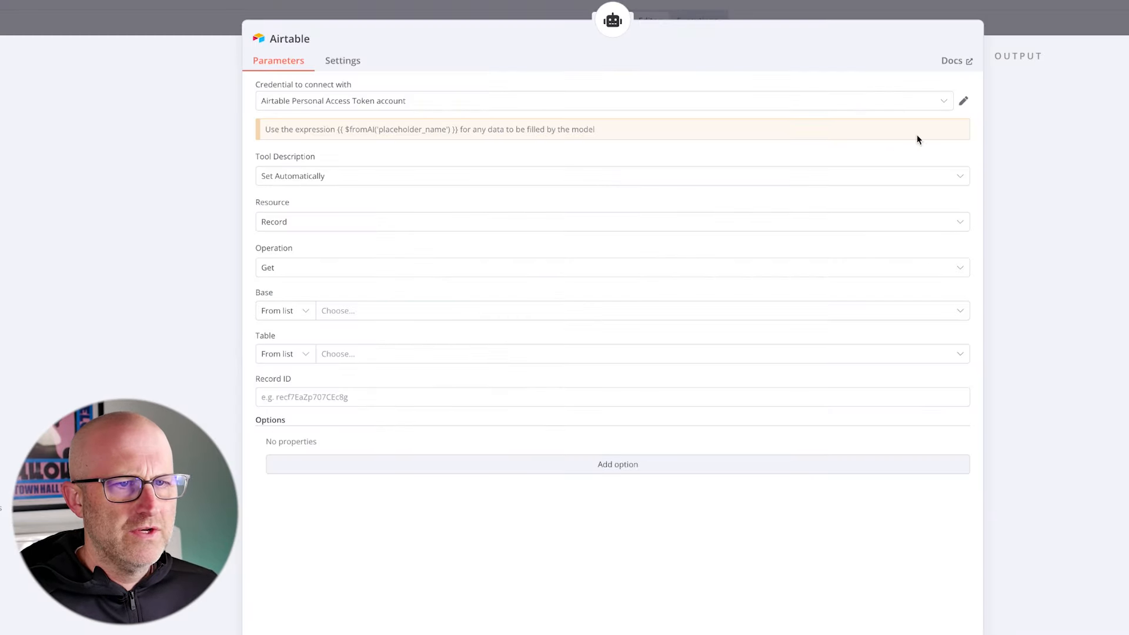
left_click(923, 106)
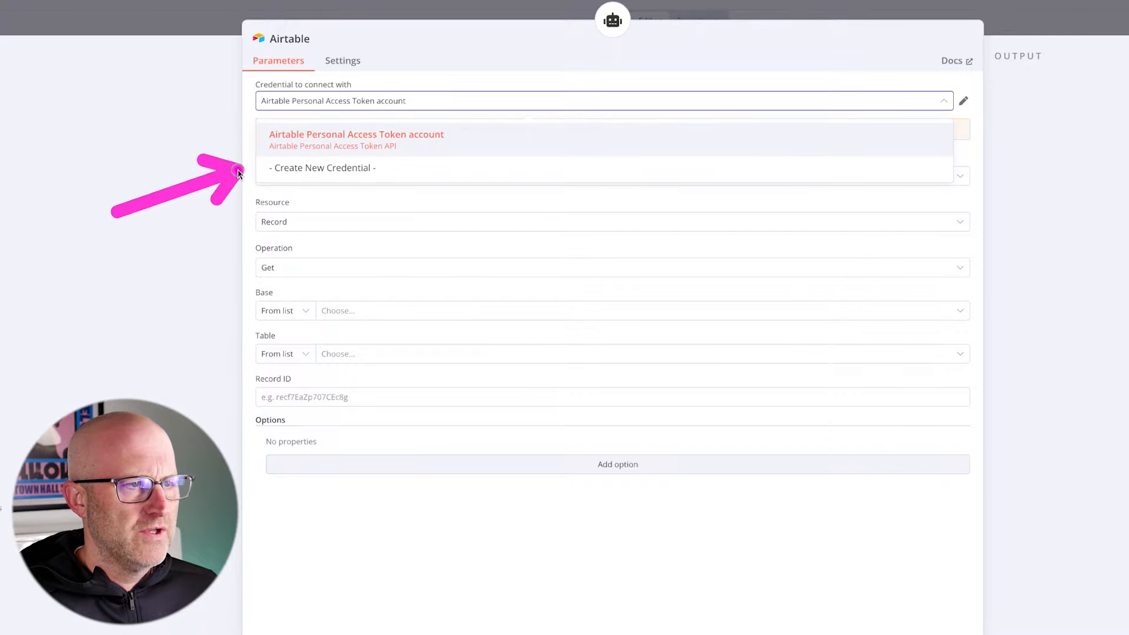
left_click(308, 169)
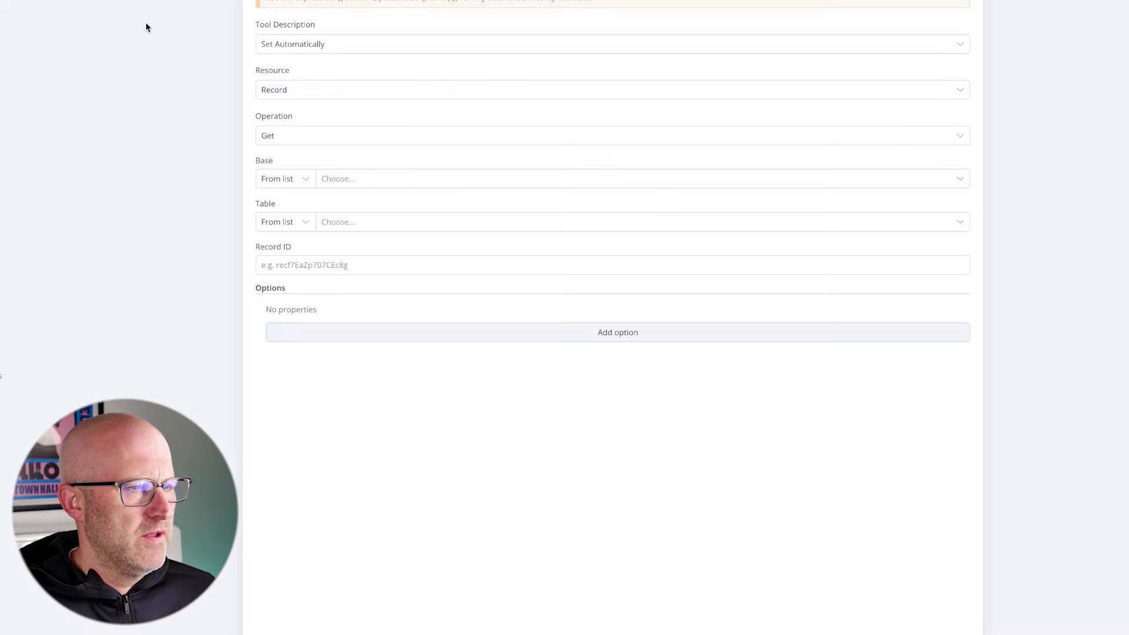
- Configure the Airtable tool to create records in the Content table of the KEDB Solo Prototype YT Demo base, and return to the canvas
left_click(304, 139)
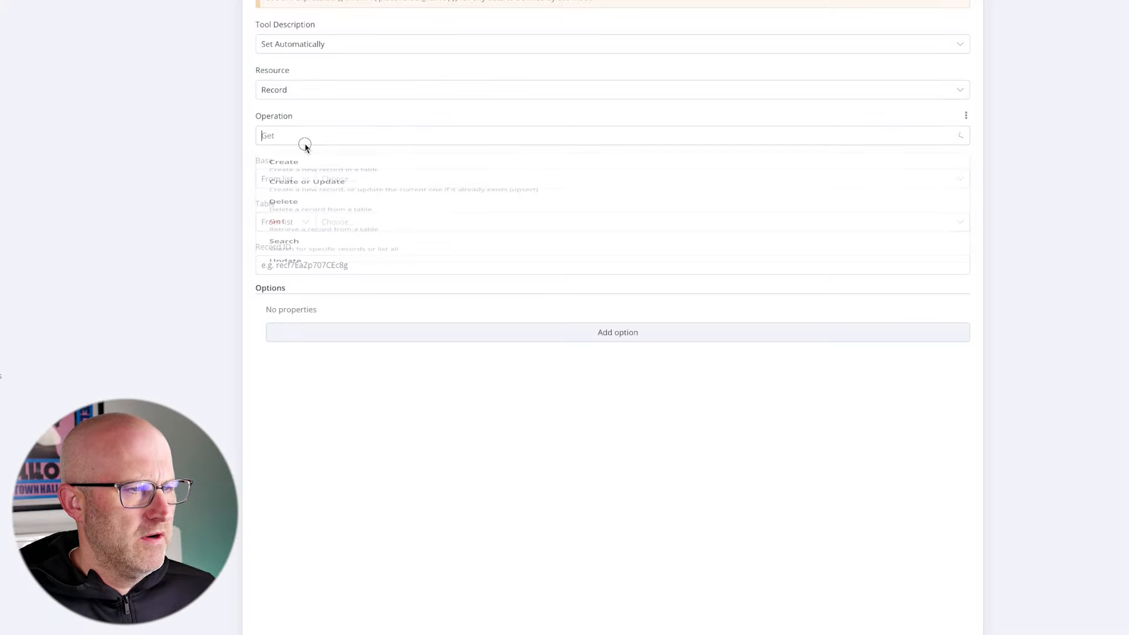
left_click(282, 172)
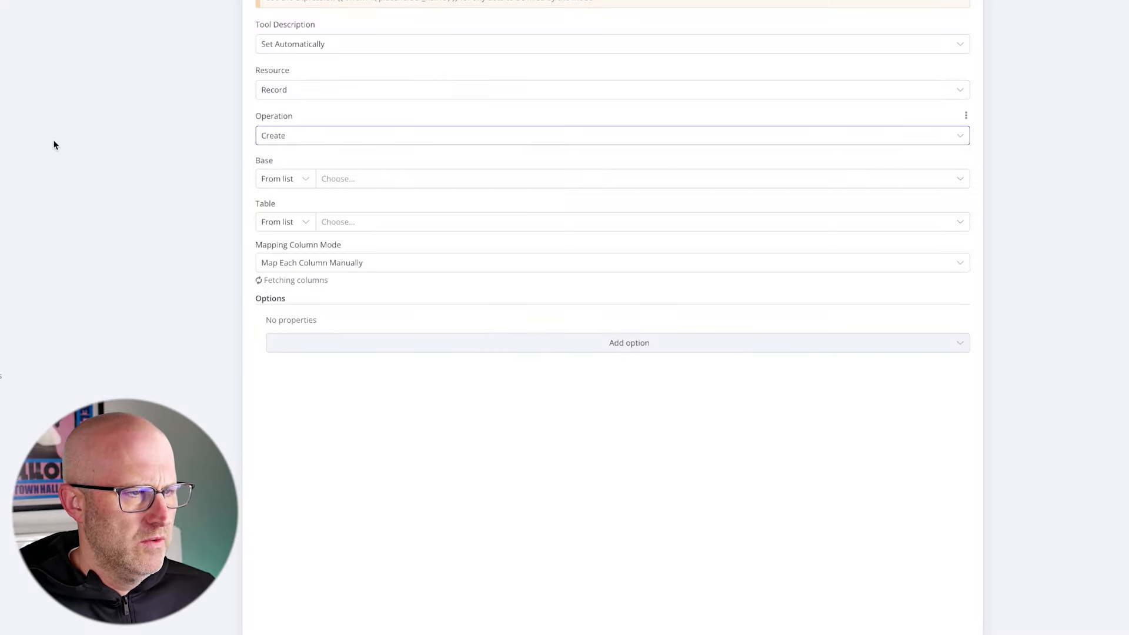
left_click(376, 183)
type("solor")
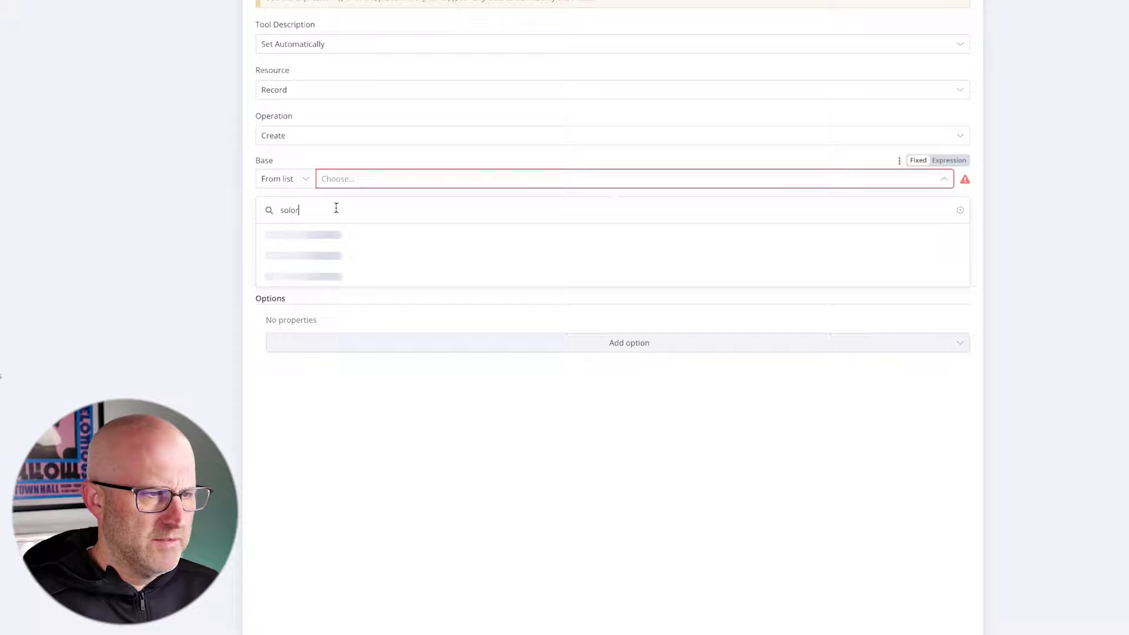
key("BackSpace")
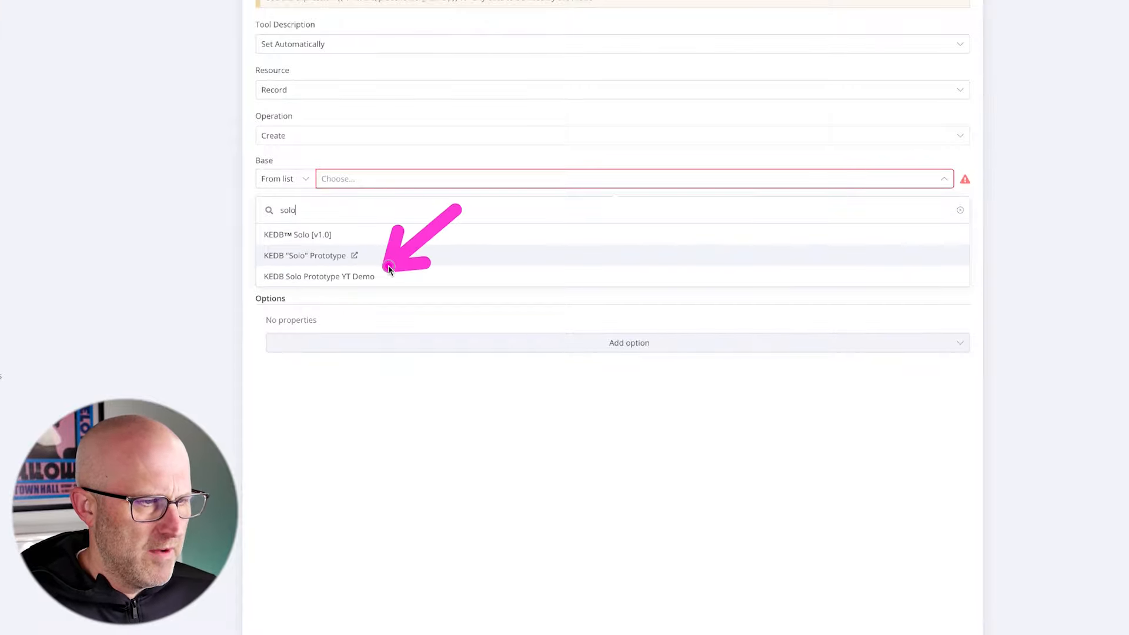
left_click(343, 278)
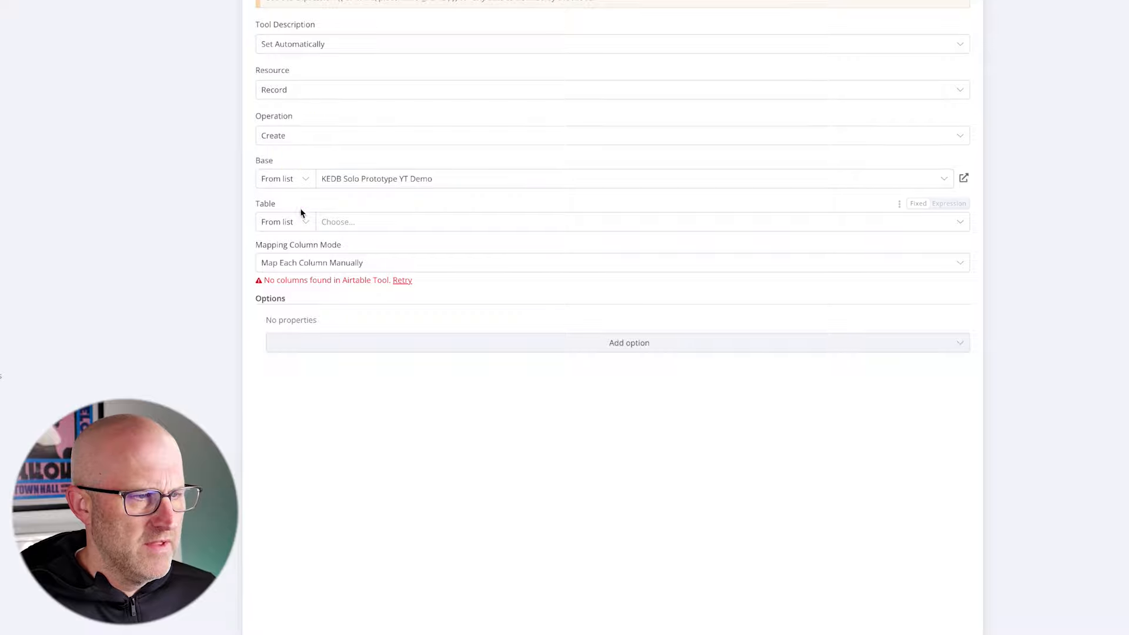
left_click(346, 222)
left_click(314, 280)
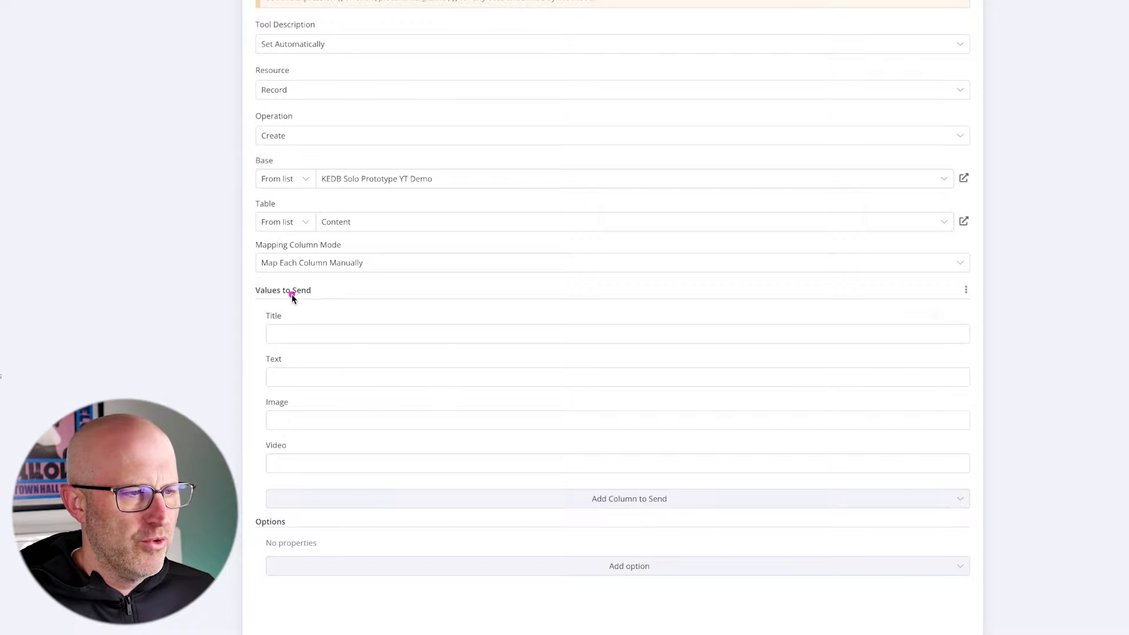
left_click_drag(399, 253, 296, 307)
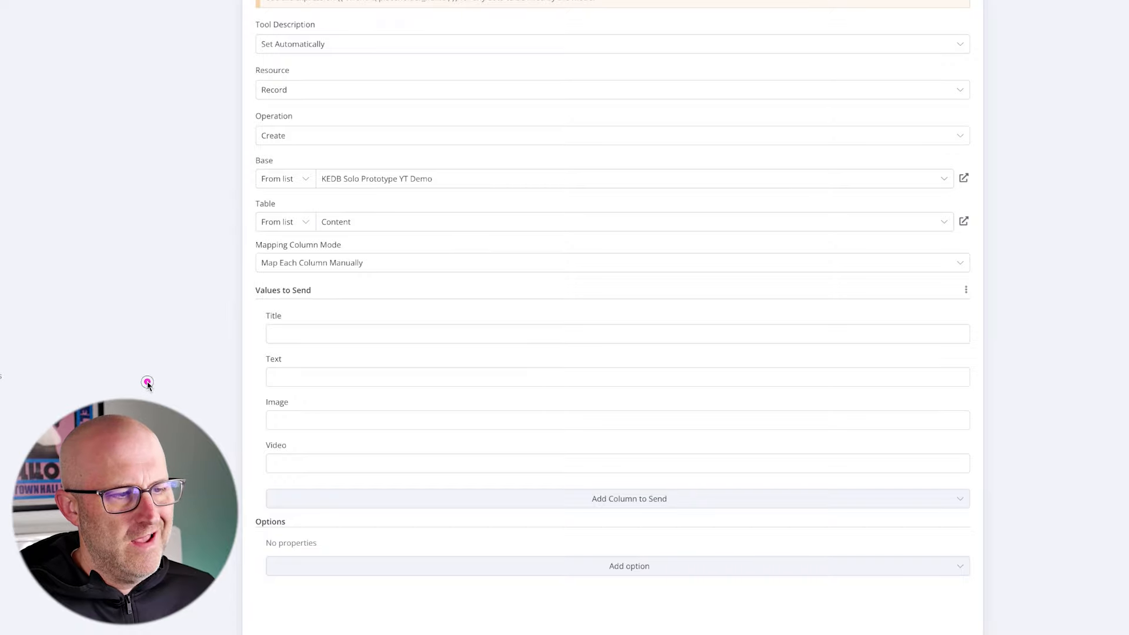
left_click_drag(147, 382, 252, 365)
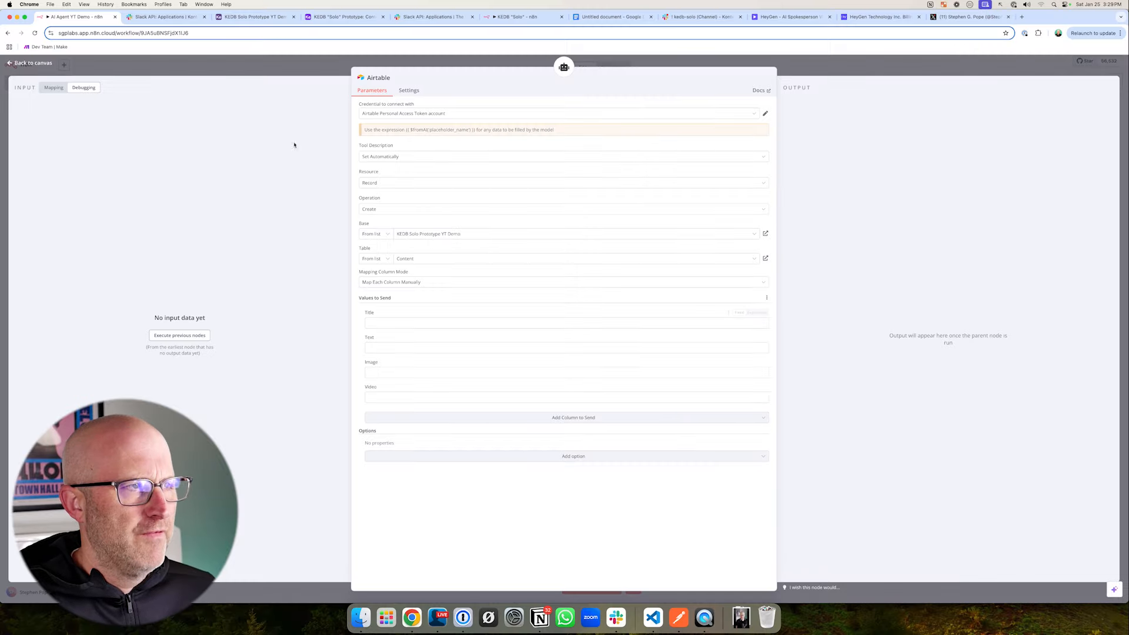
left_click(206, 64)
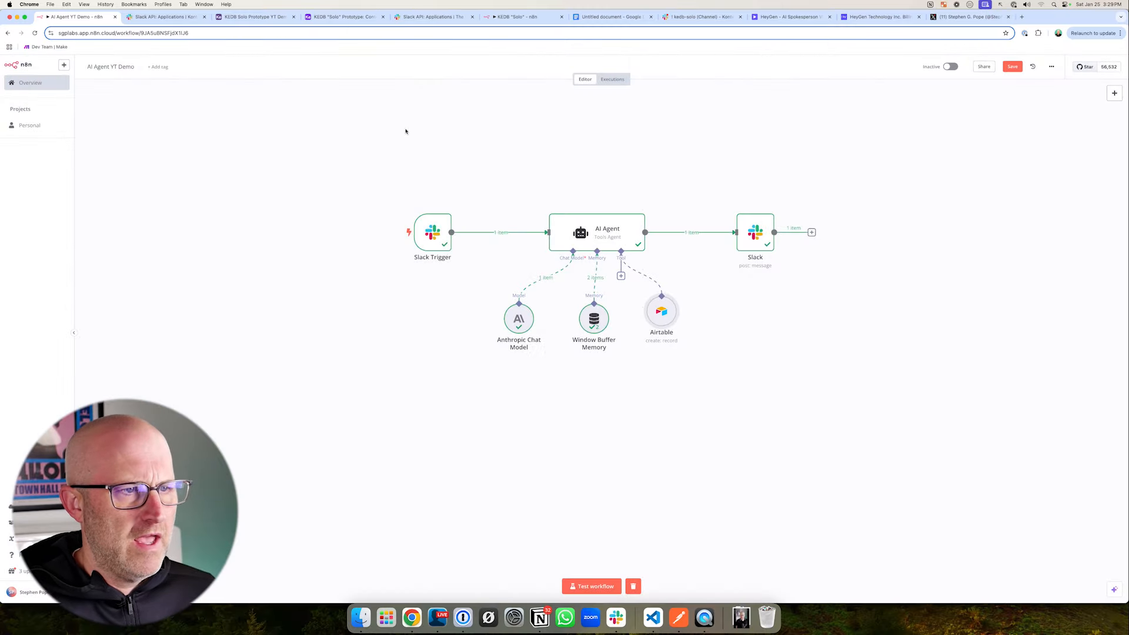
- Switch to the Google Docs system prompt and read its overview and the Add to Database section, including the required title and text fields
left_click_drag(520, 200, 665, 273)
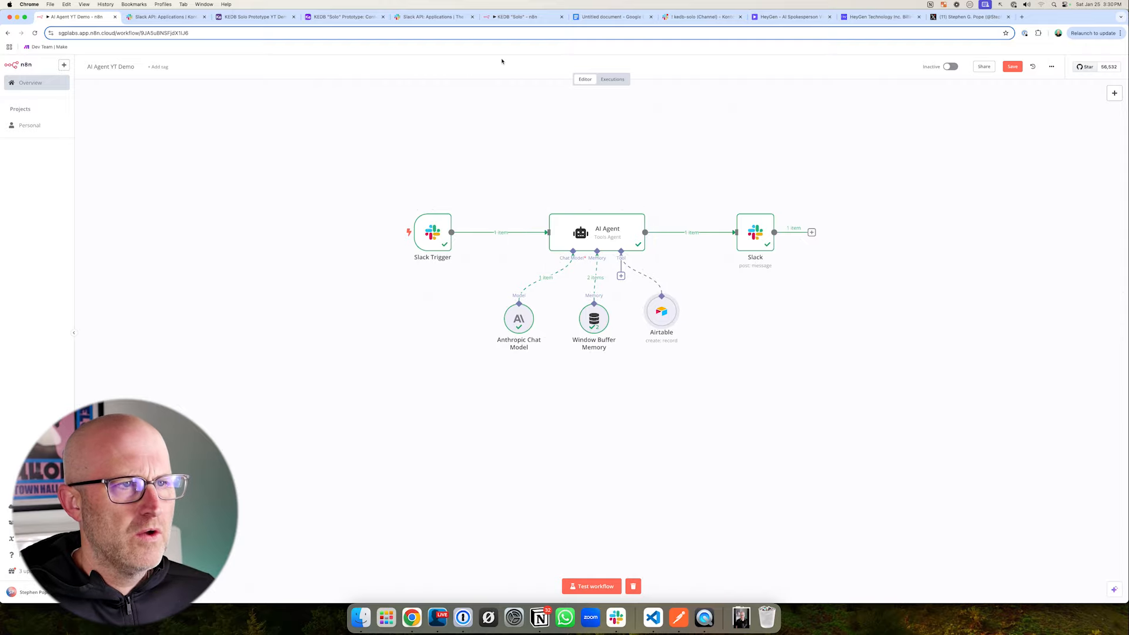
left_click(612, 16)
scroll(405, 255, "up", 10)
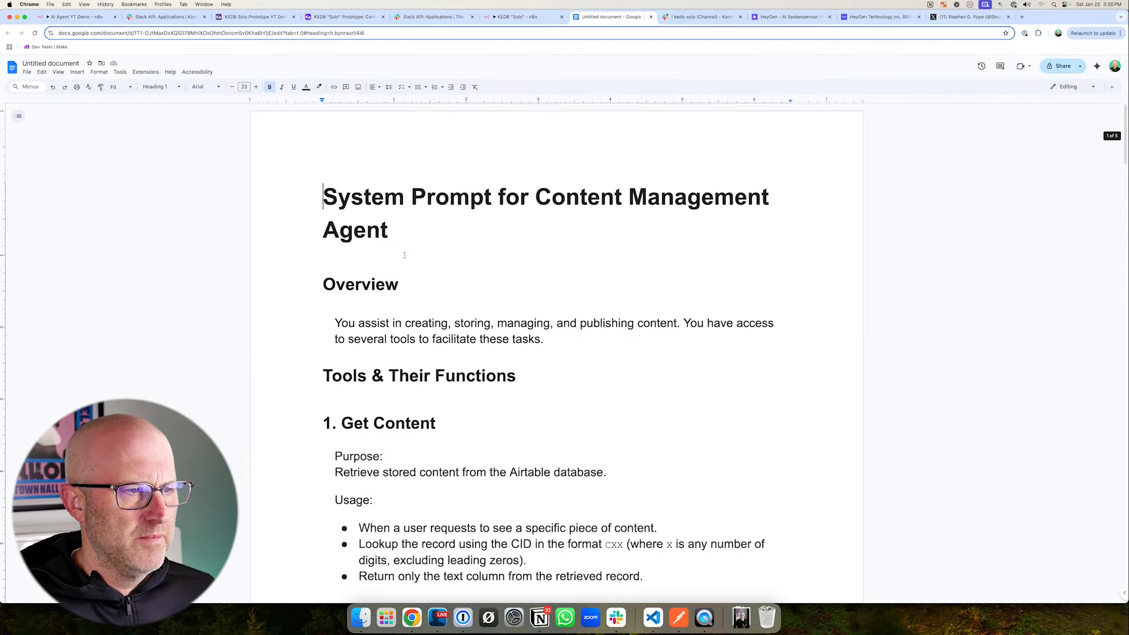
left_click_drag(273, 162, 810, 287)
scroll(518, 361, "down", 6)
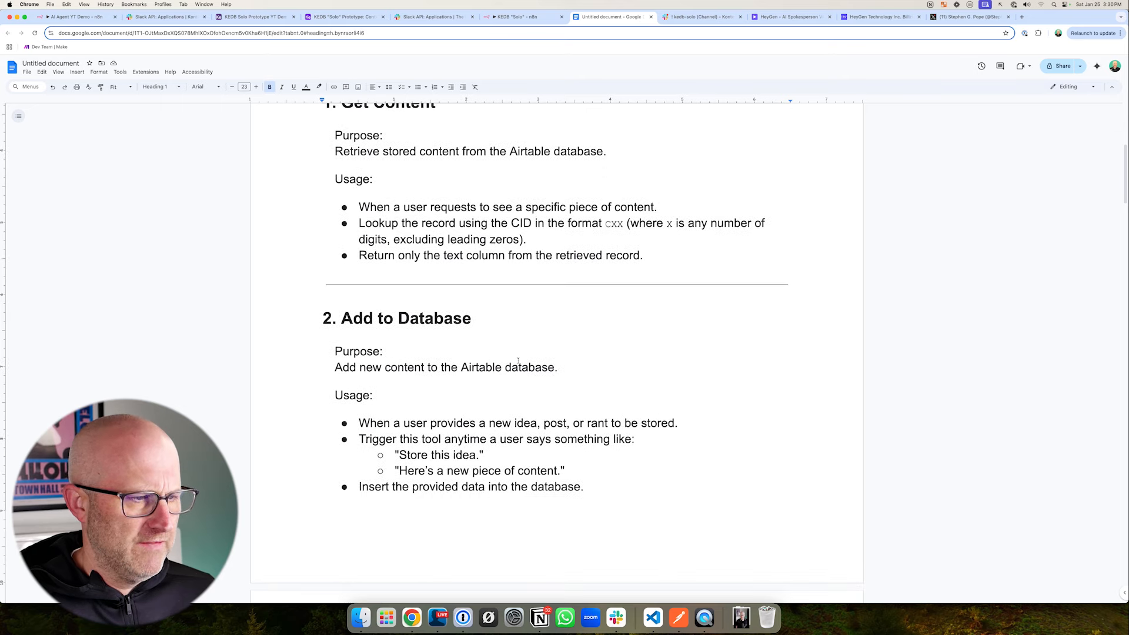
scroll(518, 360, "down", 3)
left_click_drag(287, 152, 634, 367)
scroll(504, 516, "down", 2)
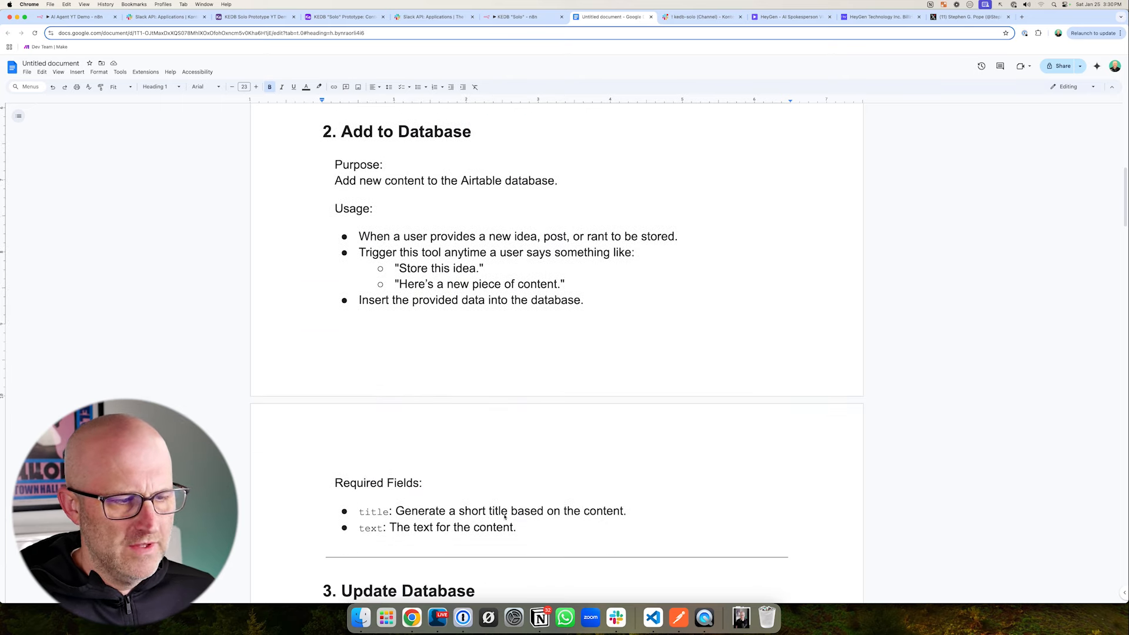
left_click_drag(297, 466, 649, 558)
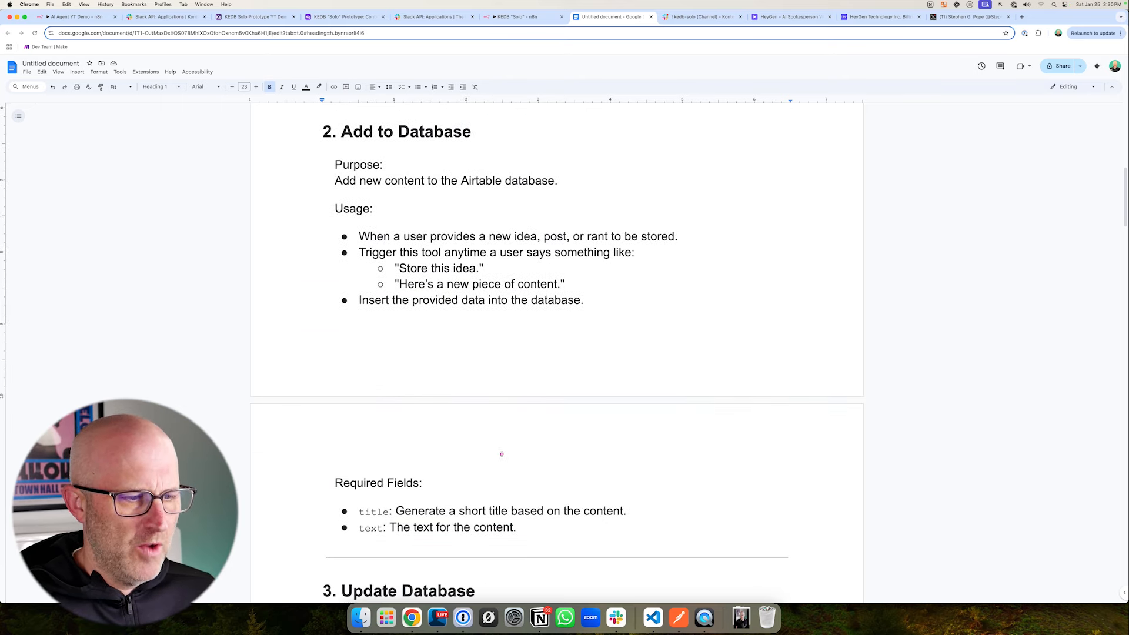
mouse_move(510, 447)
left_mouse_down()
mouse_move(438, 476)
mouse_move(421, 499)
left_mouse_up()
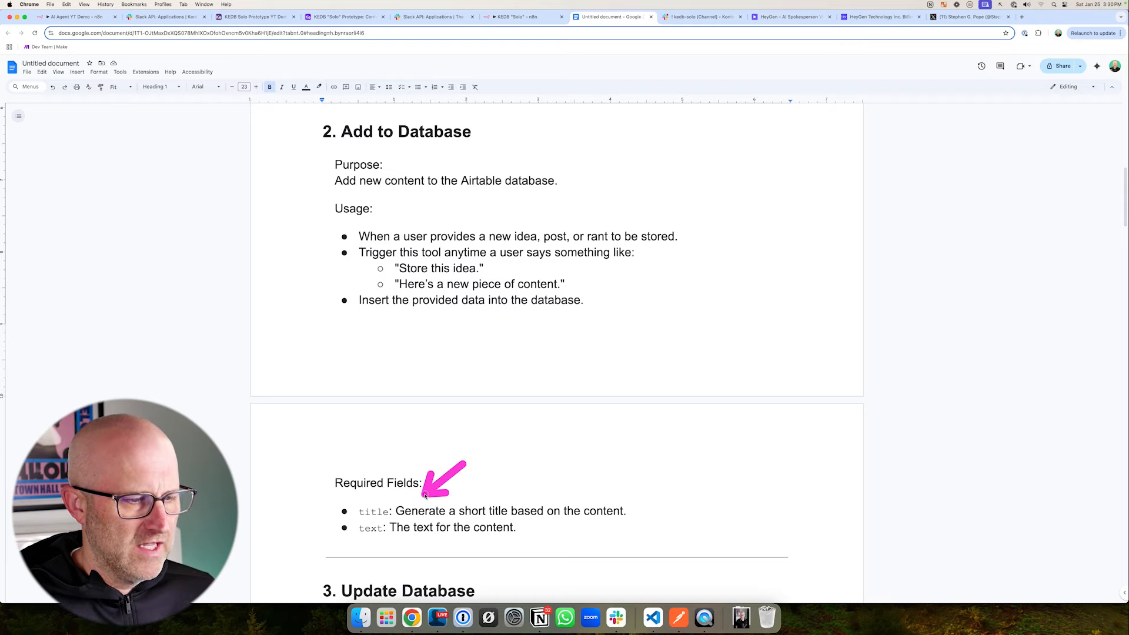
left_click_drag(260, 522, 335, 518)
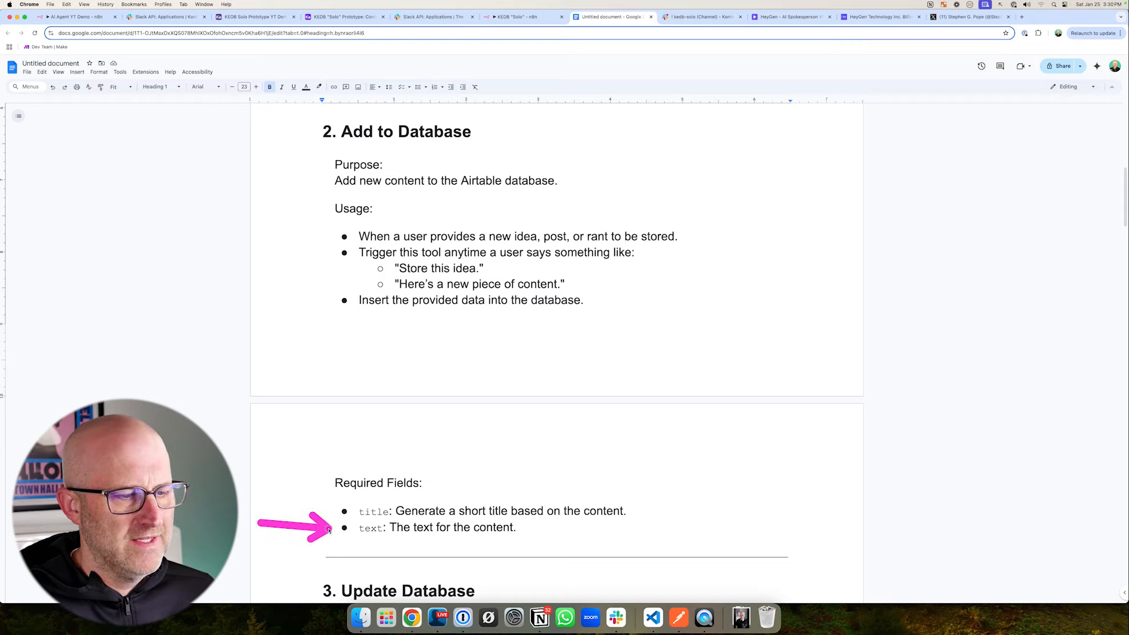
left_click_drag(450, 147, 460, 125)
- Switch to the KEDB "Solo" workflow in n8n and examine the $fromAI expressions mapped to Title and Text in its record-creating Airtable tool
left_click(515, 18)
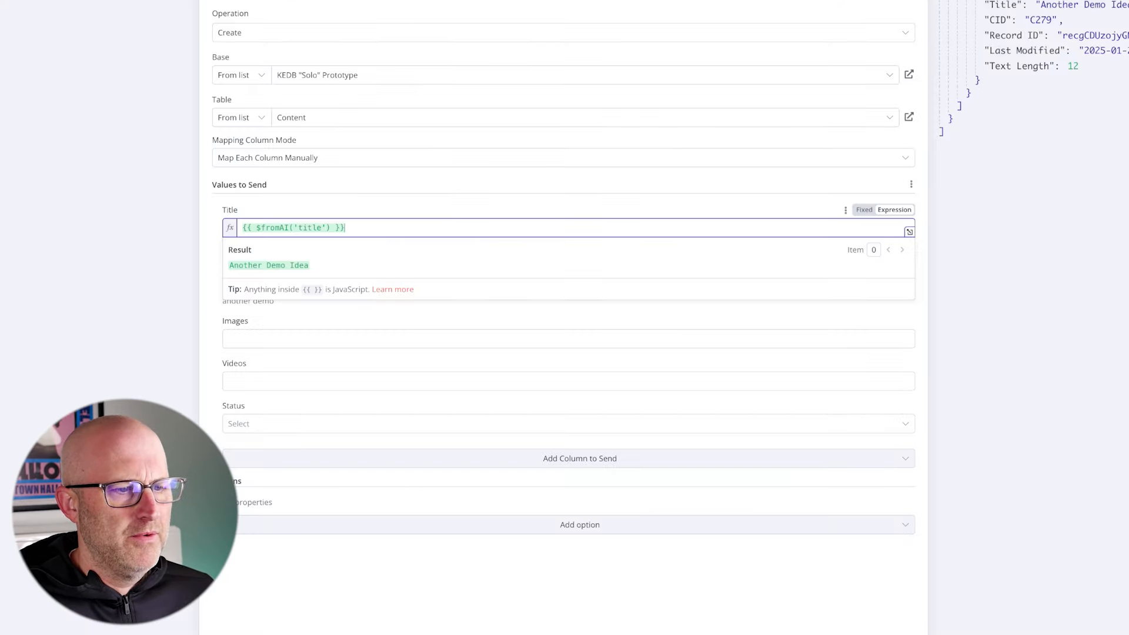
left_click(332, 192)
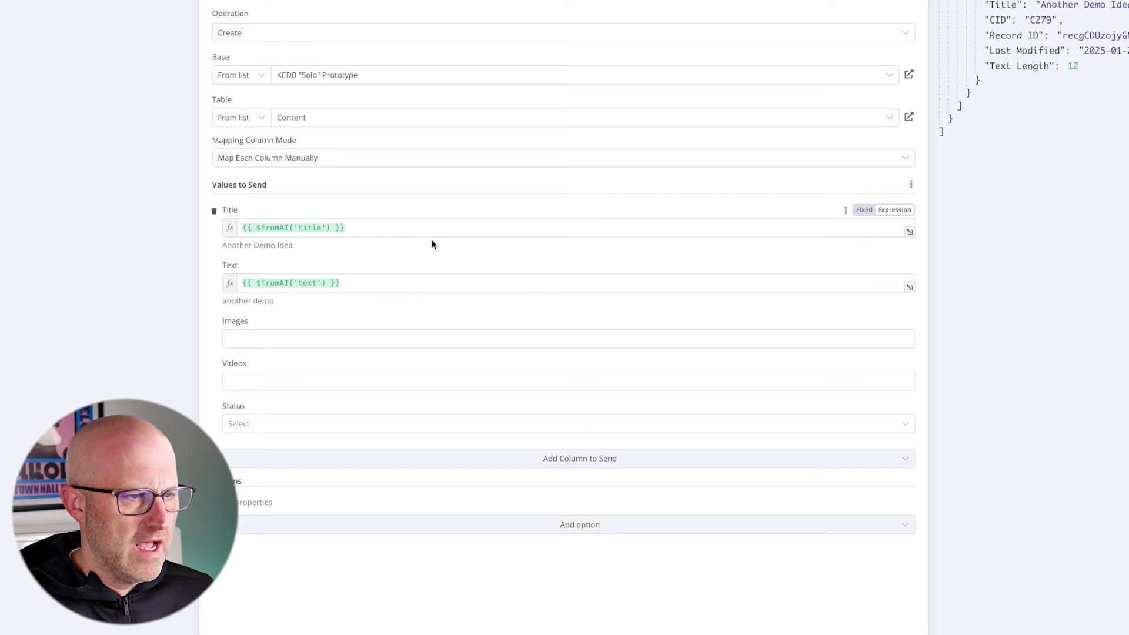
left_click_drag(425, 172, 364, 226)
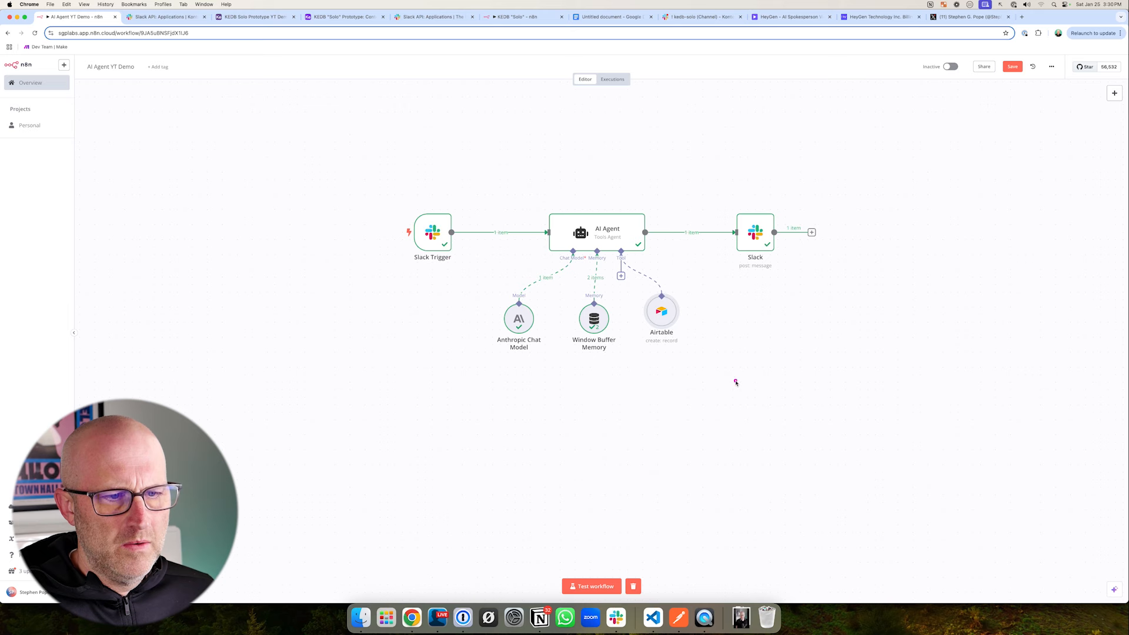
- In the AI Agent YT Demo workflow's Airtable tool, map the Title column to the expression {{ $fromAI('title') }}
left_click_drag(736, 383, 700, 342)
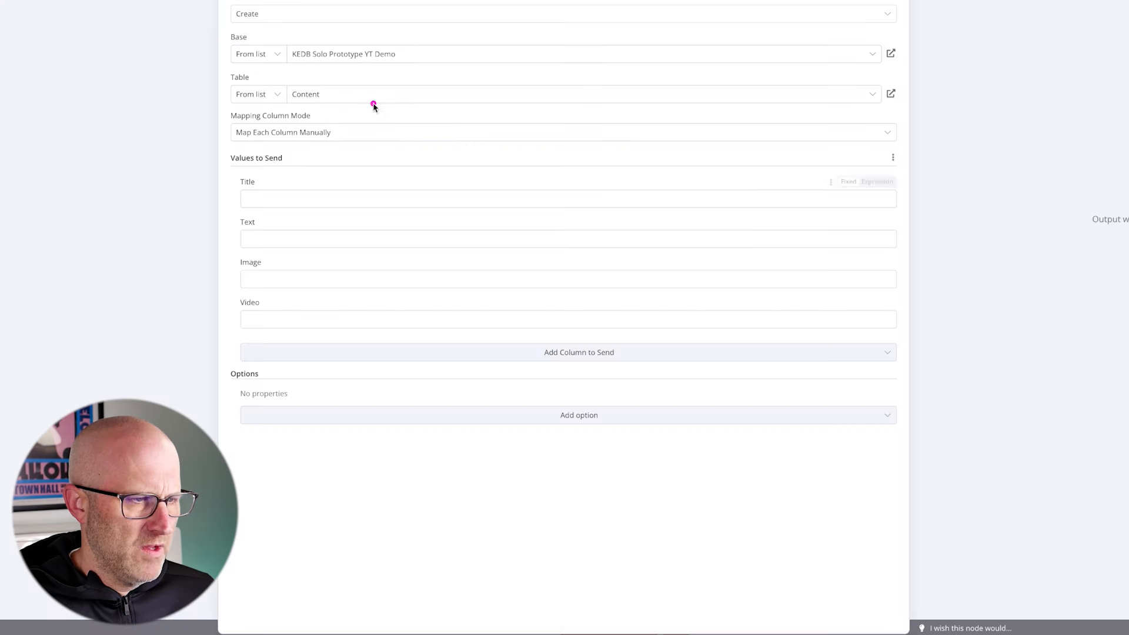
left_click_drag(373, 105, 281, 170)
left_click(262, 197)
type("{{ $fromAI('title') }}")
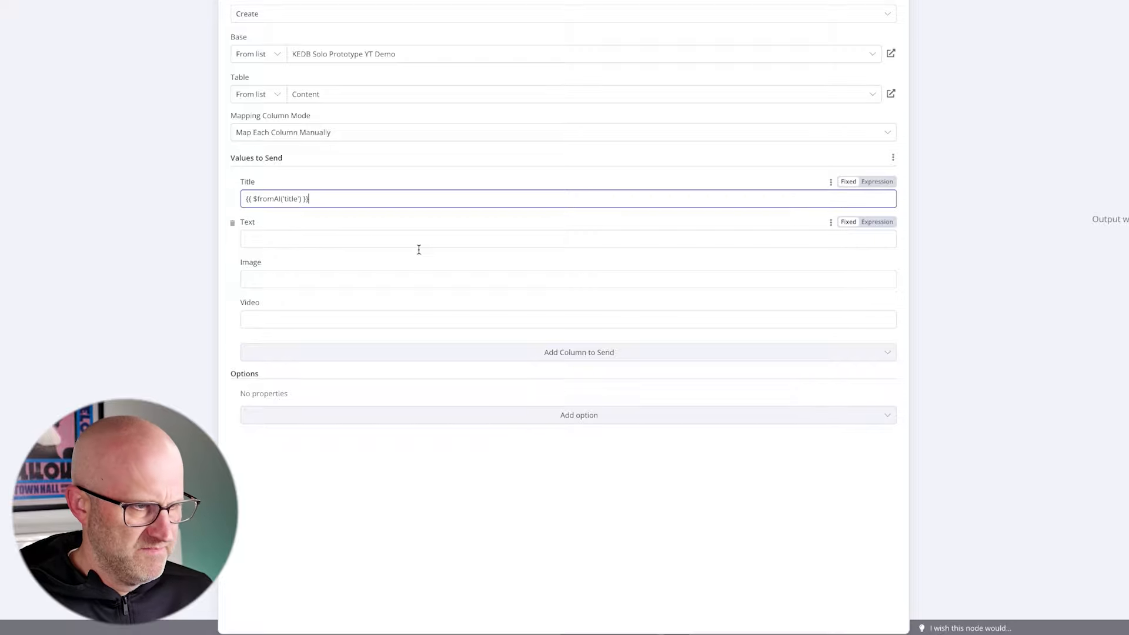
left_click_drag(914, 96, 884, 174)
left_click(876, 186)
left_click_drag(501, 148, 377, 192)
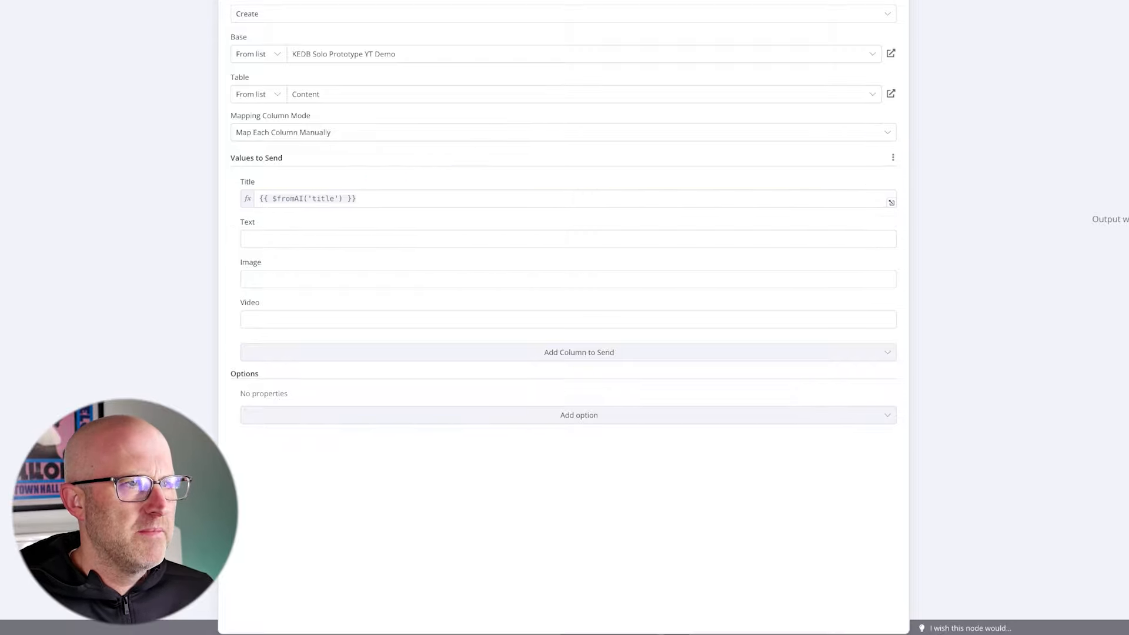
- Paste {{ $fromAI('text') }} as the value of the Text column in the Airtable tool
key("ctrl+shift+Tab")
key("ctrl+Tab")
left_click_drag(334, 166, 297, 192)
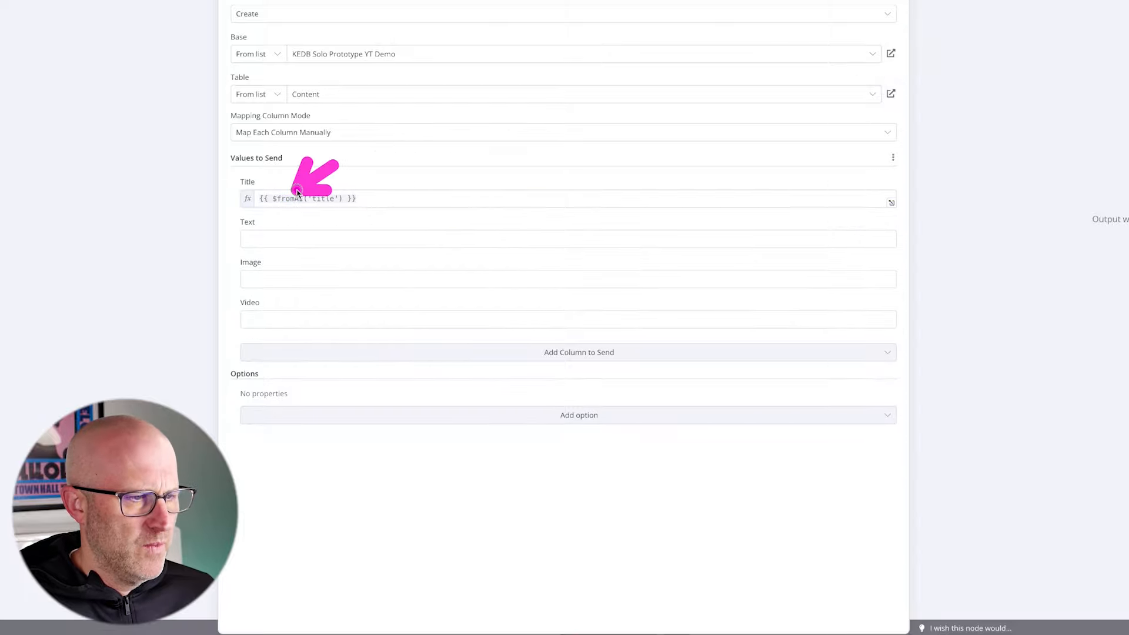
left_click(269, 239)
type("{{ $fromAI('text') }}")
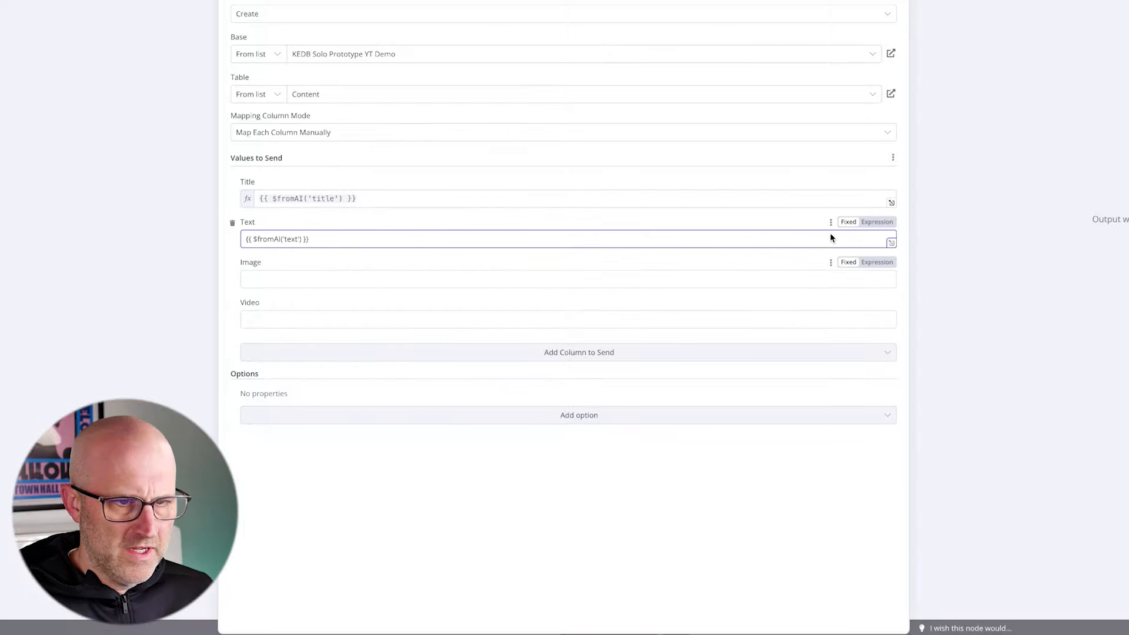
left_click_drag(781, 221, 873, 249)
left_click(876, 262)
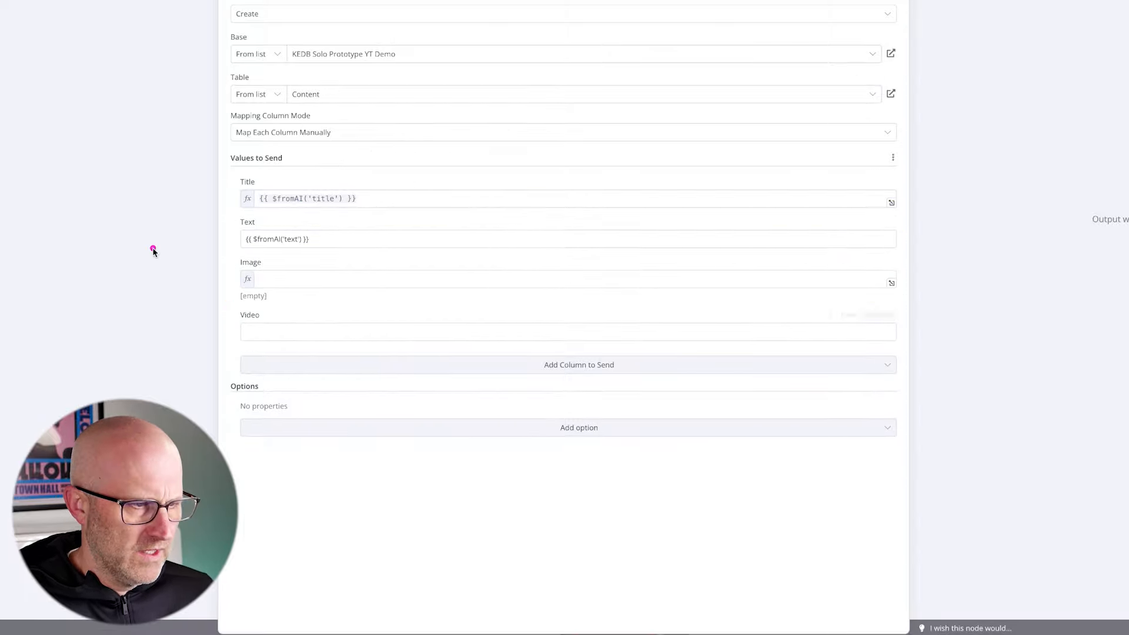
- Remove the Image and Video columns from the values to send, and set the Text value to be evaluated as an expression
mouse_move(97, 250)
left_mouse_down()
mouse_move(212, 283)
mouse_move(203, 318)
mouse_move(211, 287)
left_mouse_up()
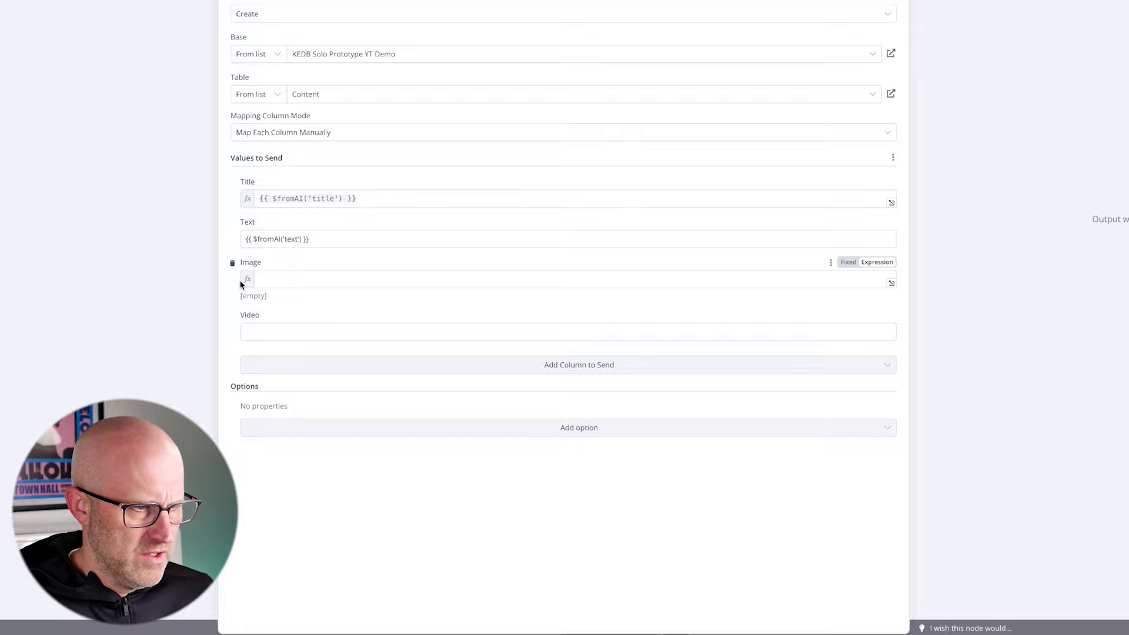
left_click(231, 263)
left_click(232, 264)
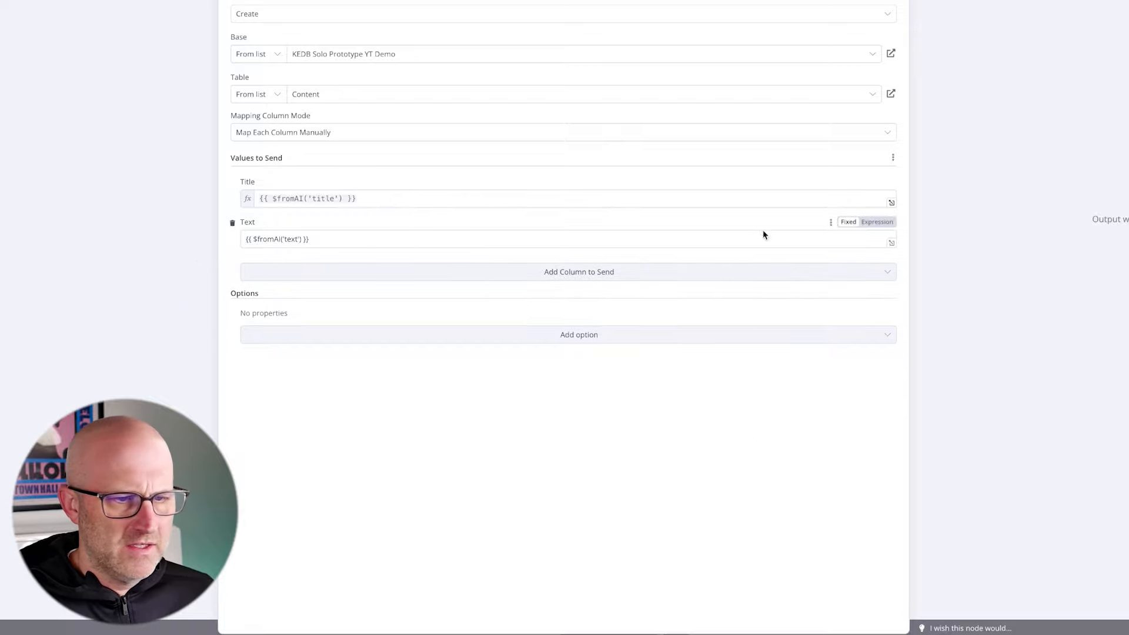
left_click(882, 224)
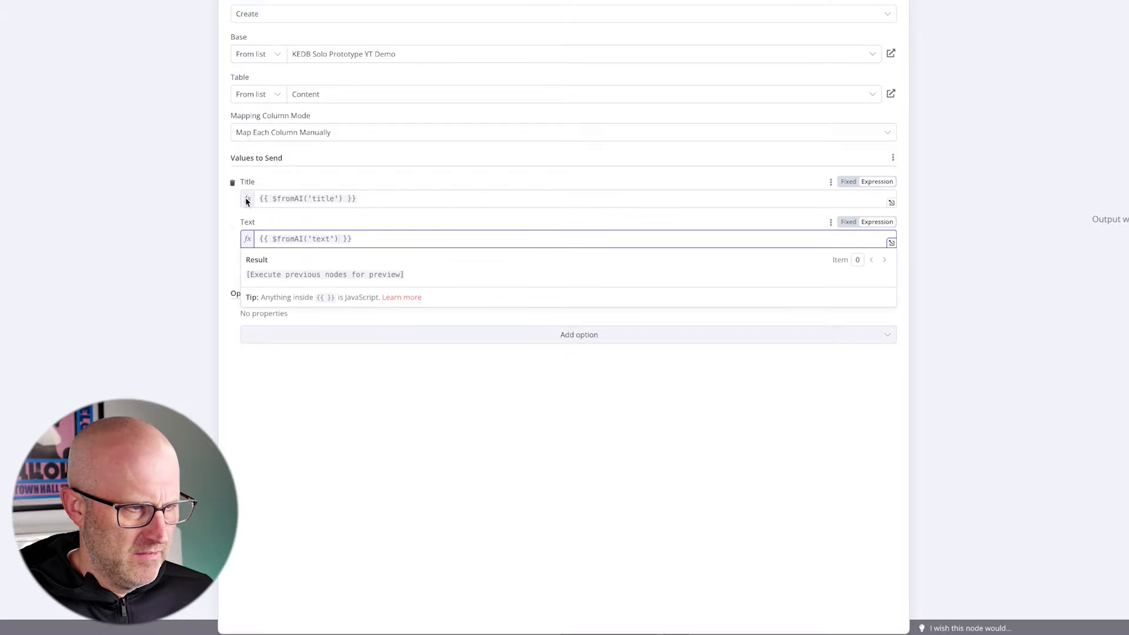
- Rename the Airtable tool node as "Add To Database" and return to the workflow canvas
scroll(350, 106, "up", 3)
mouse_move(303, 96)
left_mouse_down()
mouse_move(416, 95)
mouse_move(313, 106)
mouse_move(332, 116)
mouse_move(357, 93)
mouse_move(411, 94)
mouse_move(308, 106)
mouse_move(419, 100)
mouse_move(327, 102)
left_mouse_up()
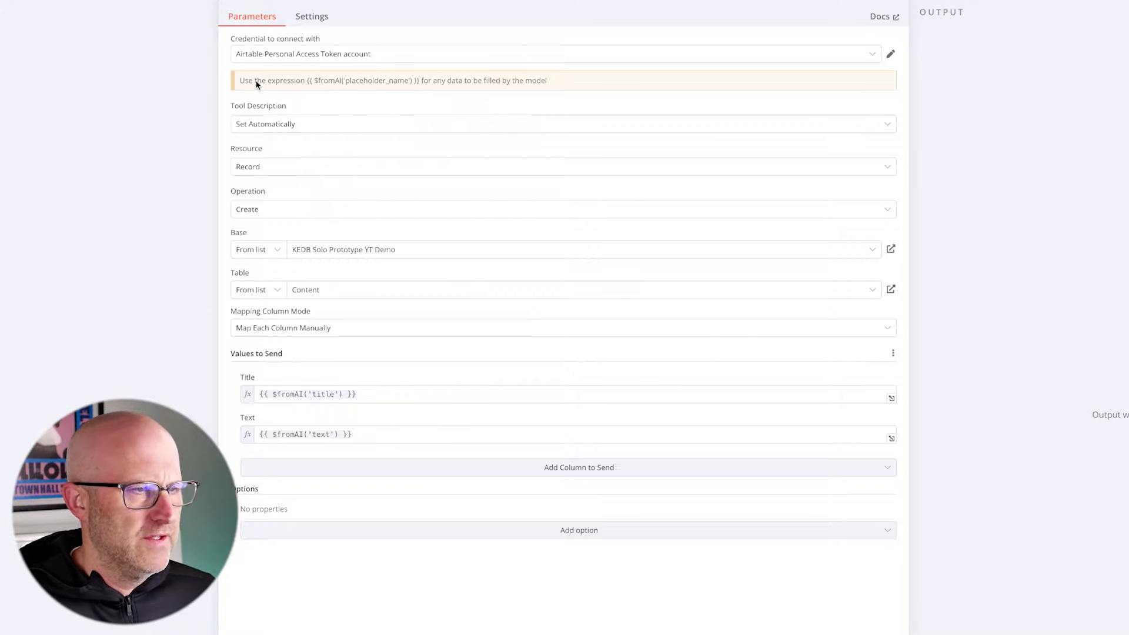
left_click_drag(267, 107, 262, 19)
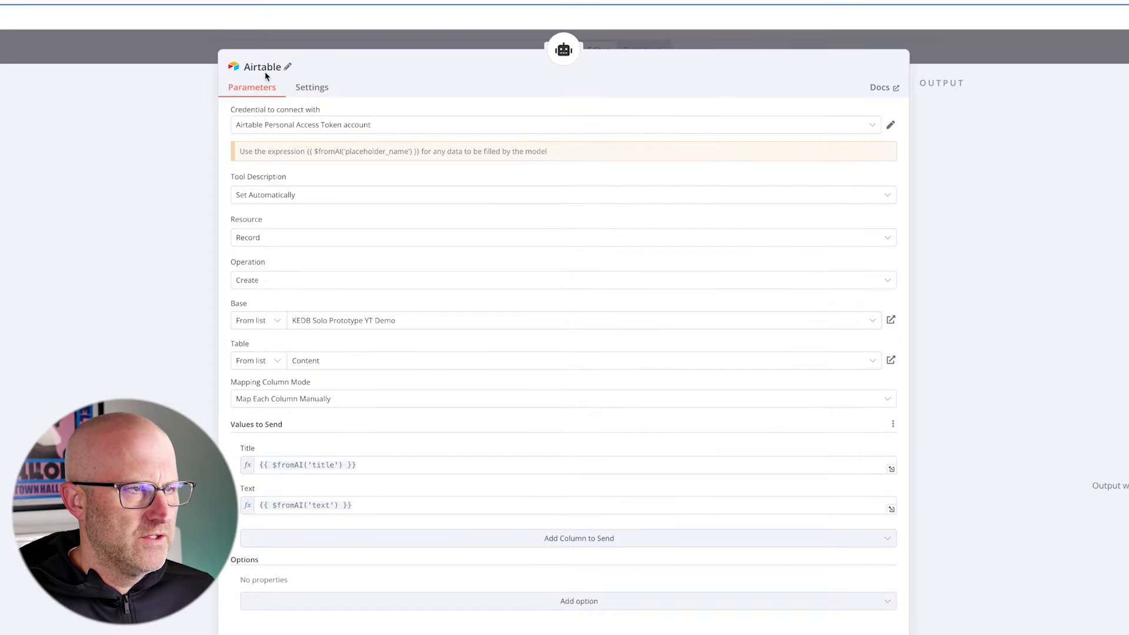
left_click(276, 74)
left_click_drag(346, 69, 278, 57)
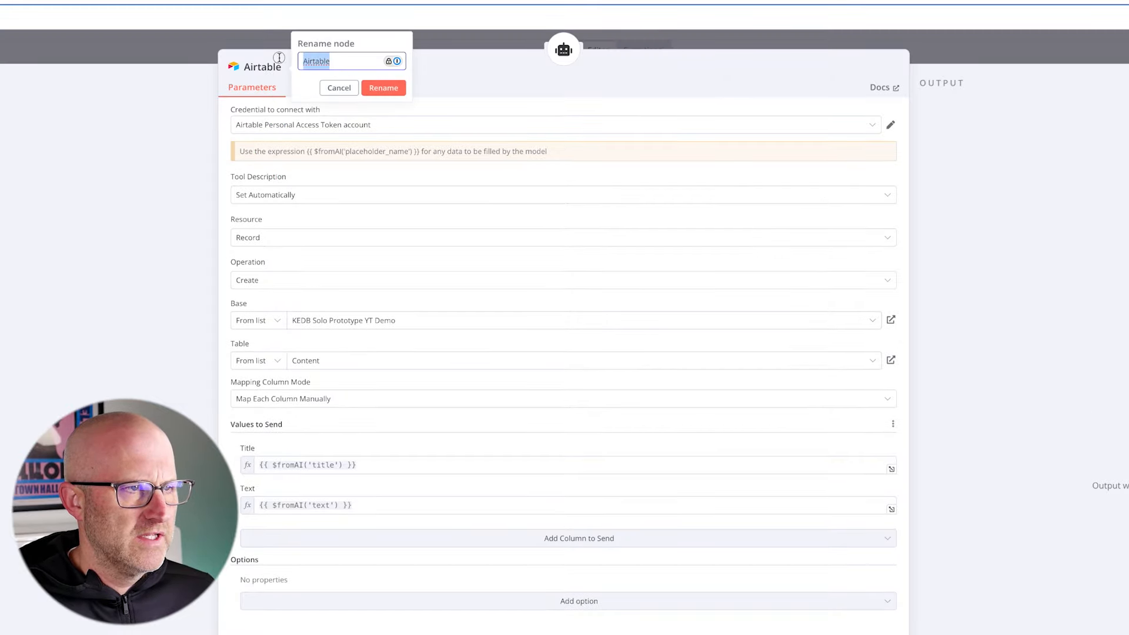
type("Add To Da")
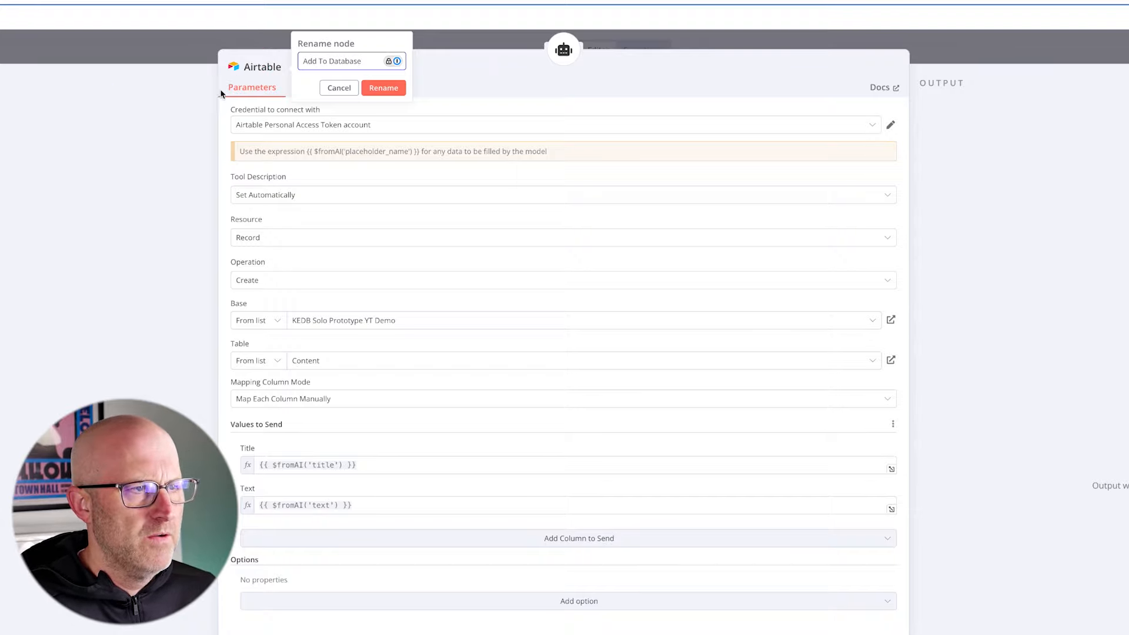
left_click(383, 90)
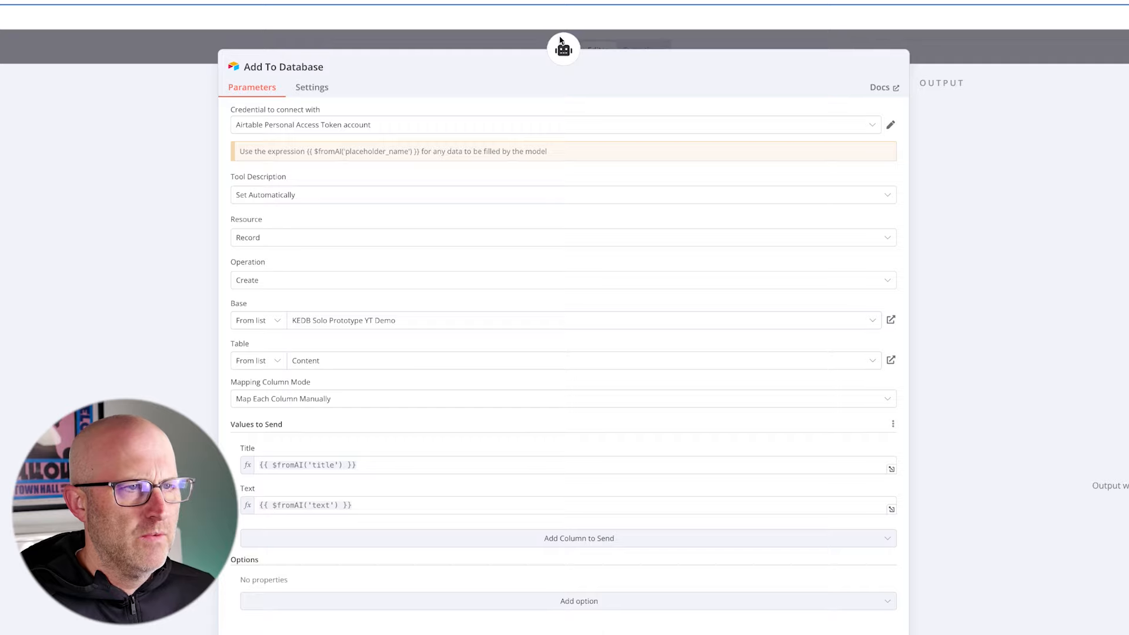
left_click(950, 56)
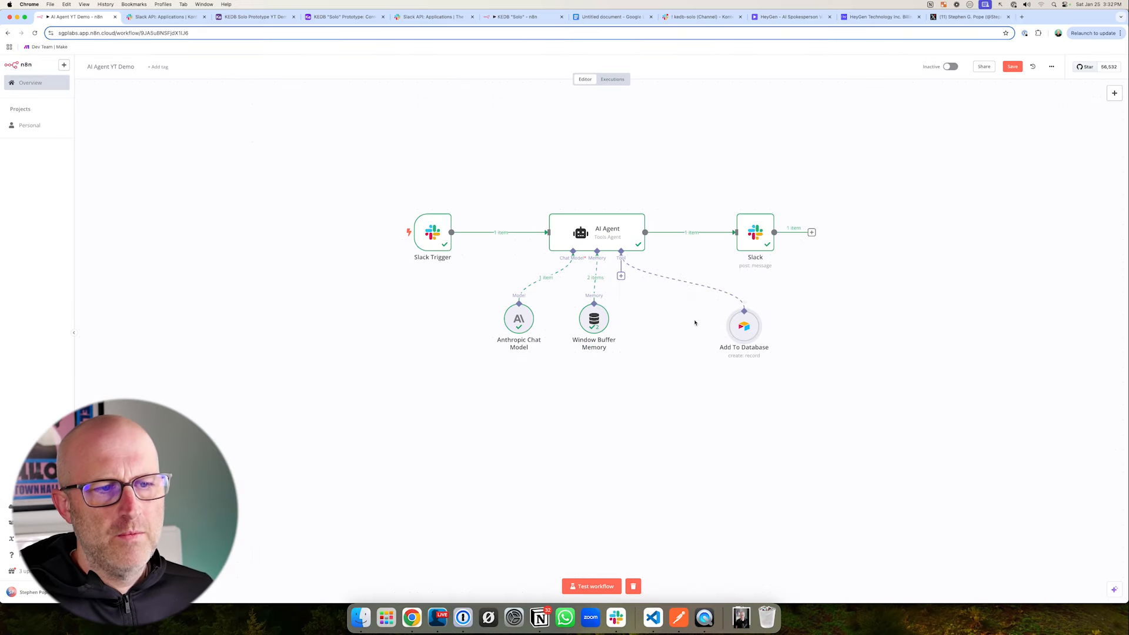
- Open the AI Agent node's settings, then remove its System Message option and add it again
left_click(612, 238)
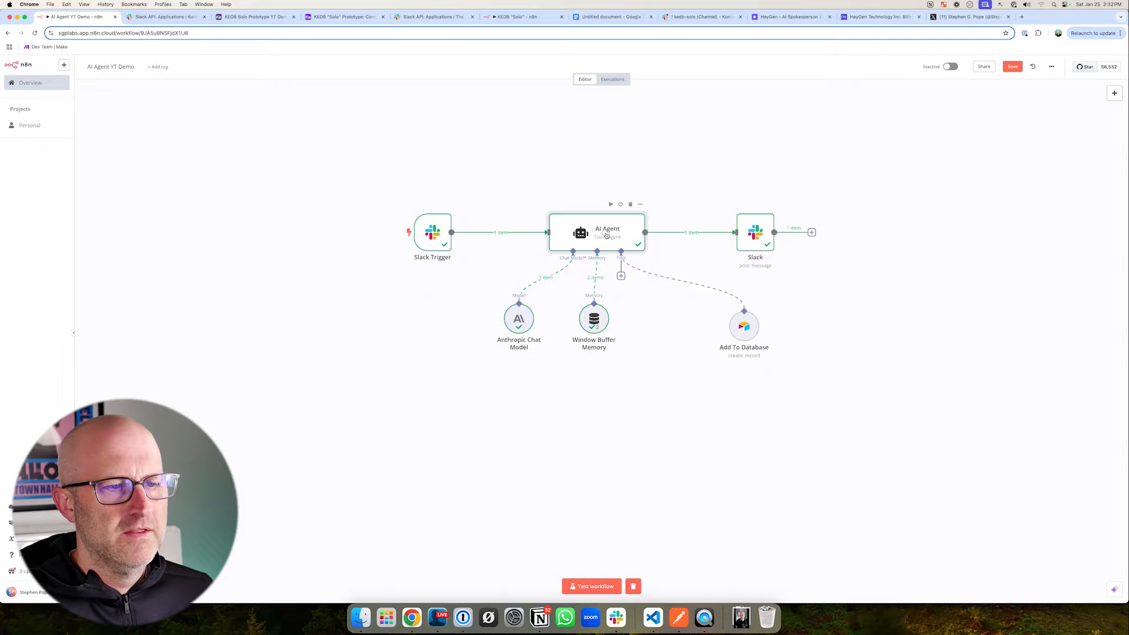
double_click(606, 235)
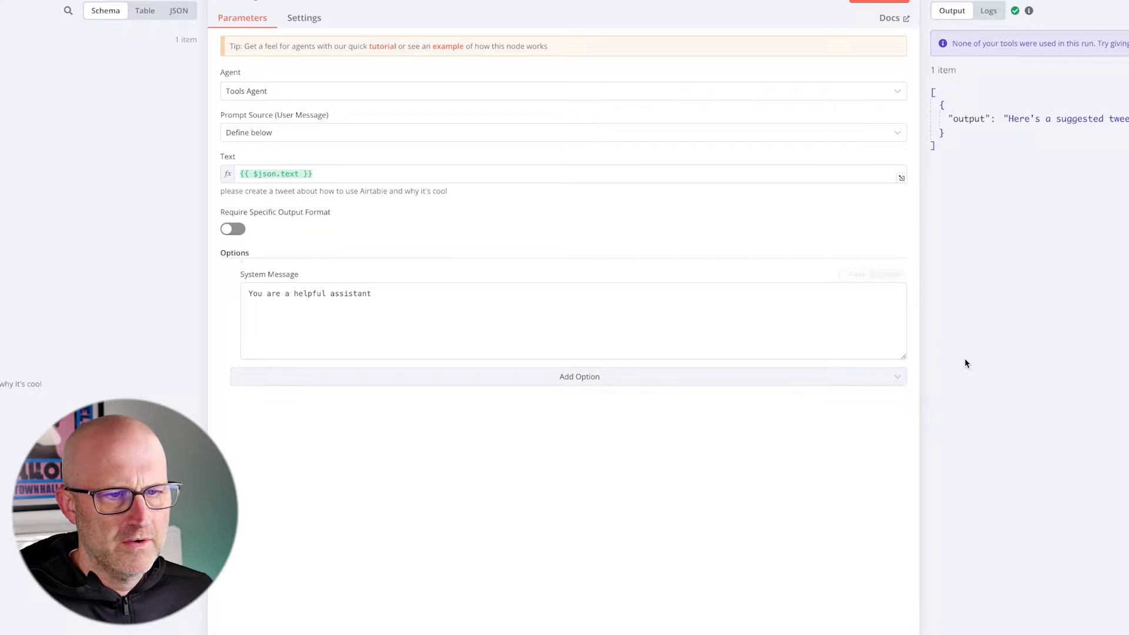
left_click(232, 275)
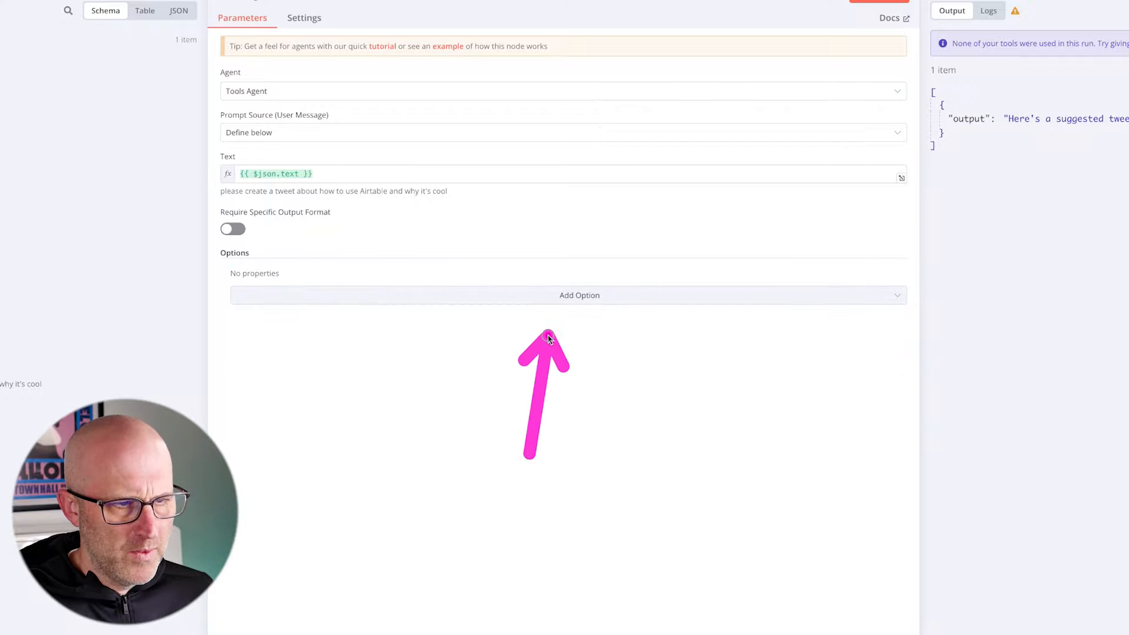
left_click(588, 296)
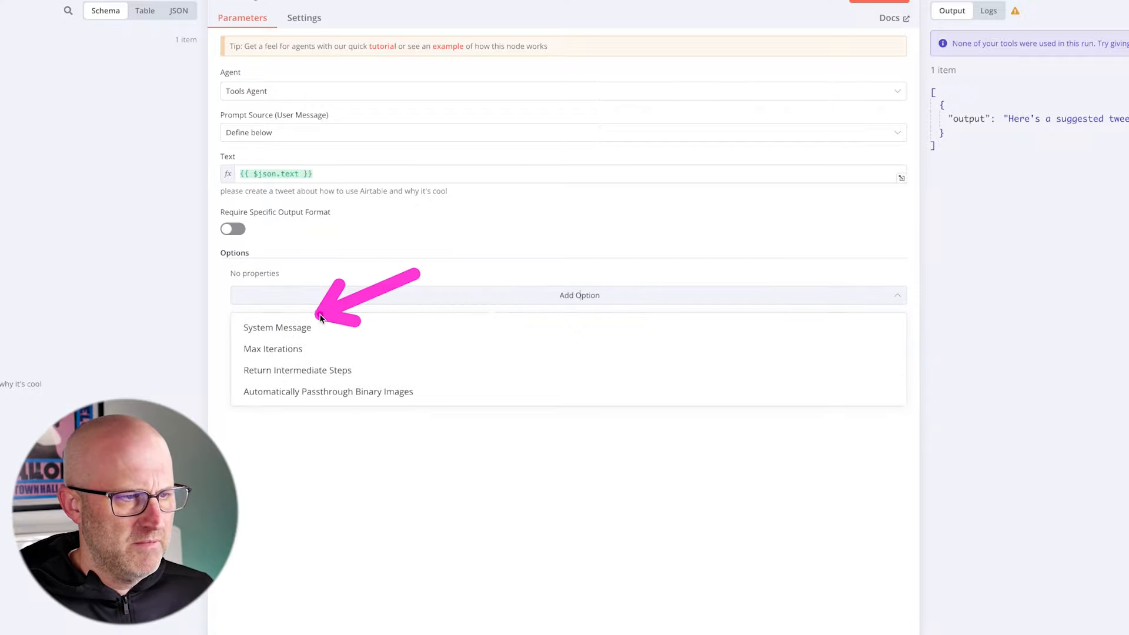
left_click(303, 327)
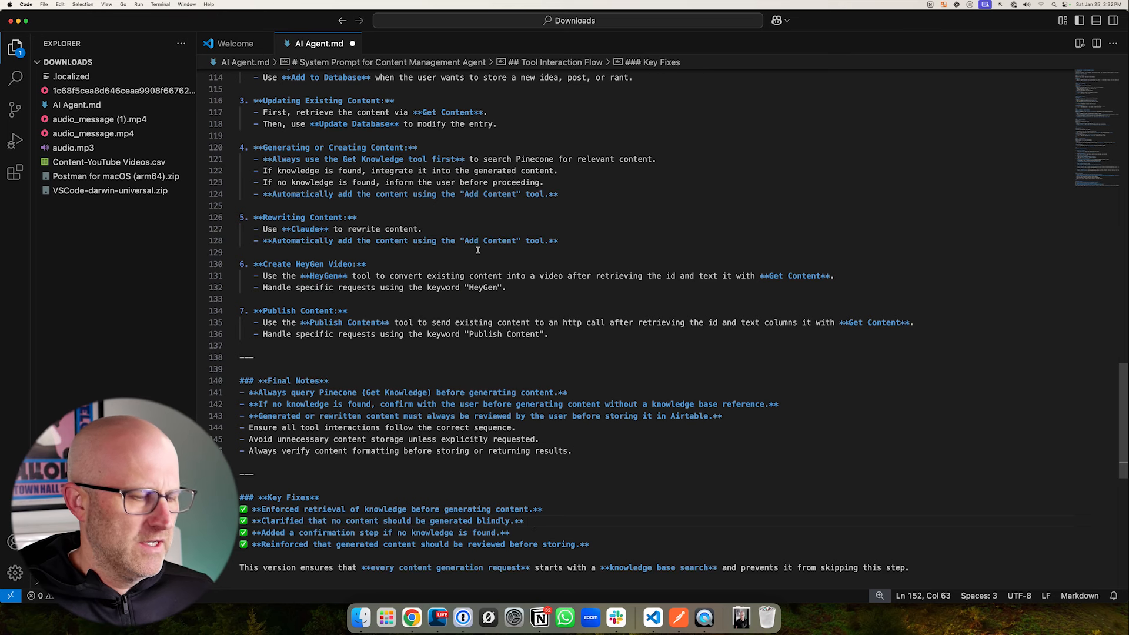
- Copy the entire AI Agent.md prompt from VS Code, paste it over the AI Agent's System Message in n8n, and skim it
key("super+a")
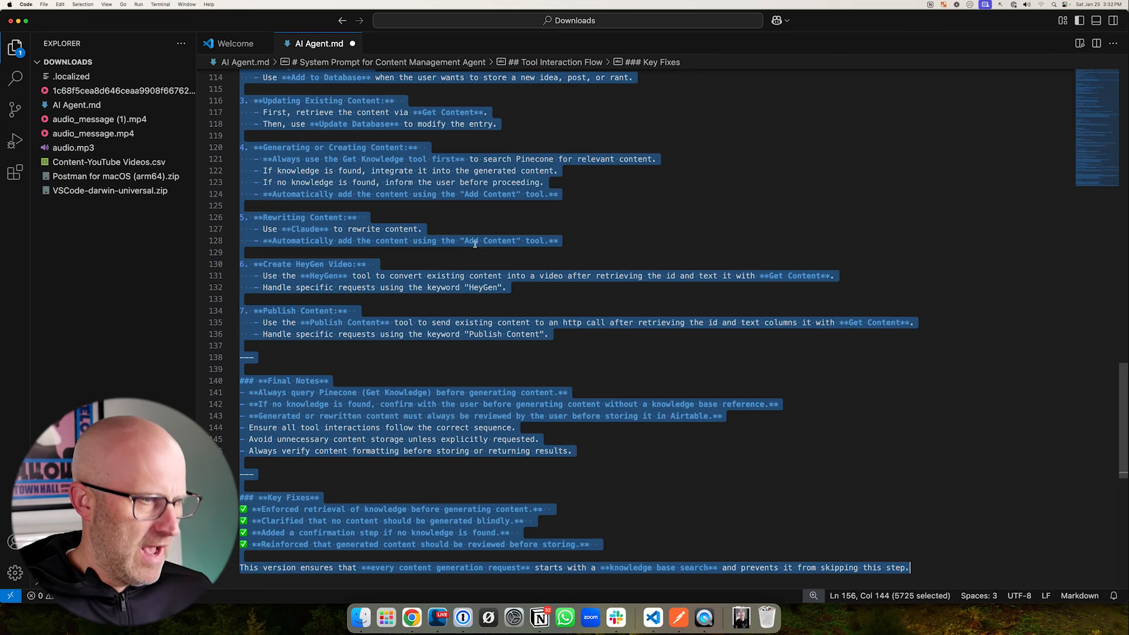
right_click(372, 176)
left_click(389, 267)
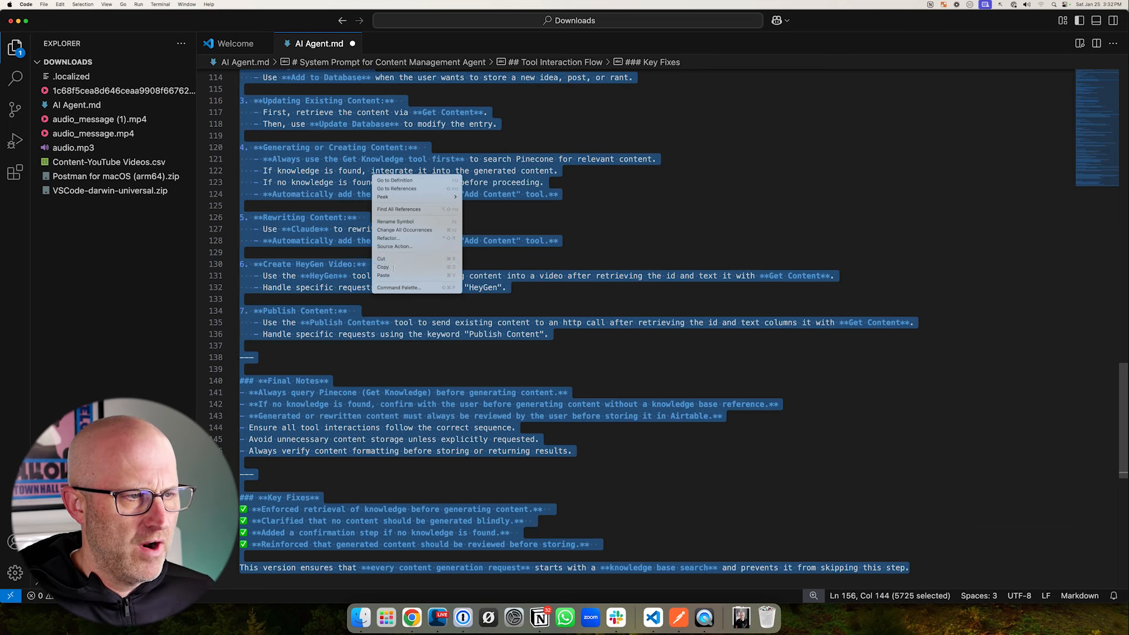
left_click(412, 618)
left_click(410, 253)
key("super+a")
key("super+v")
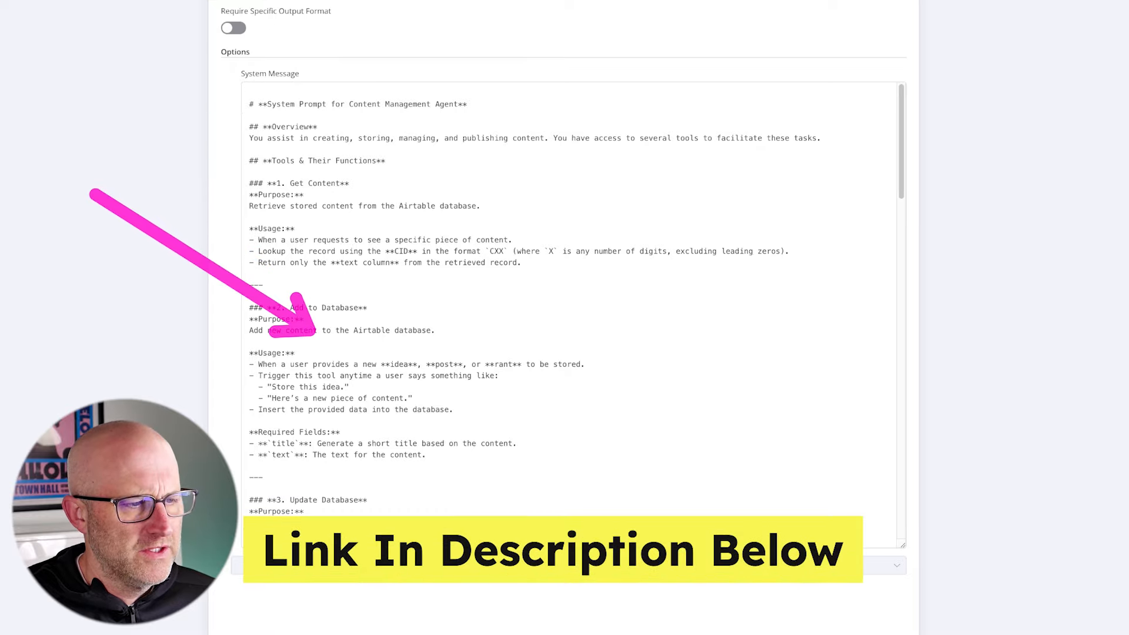
scroll(667, 213, "down", 4)
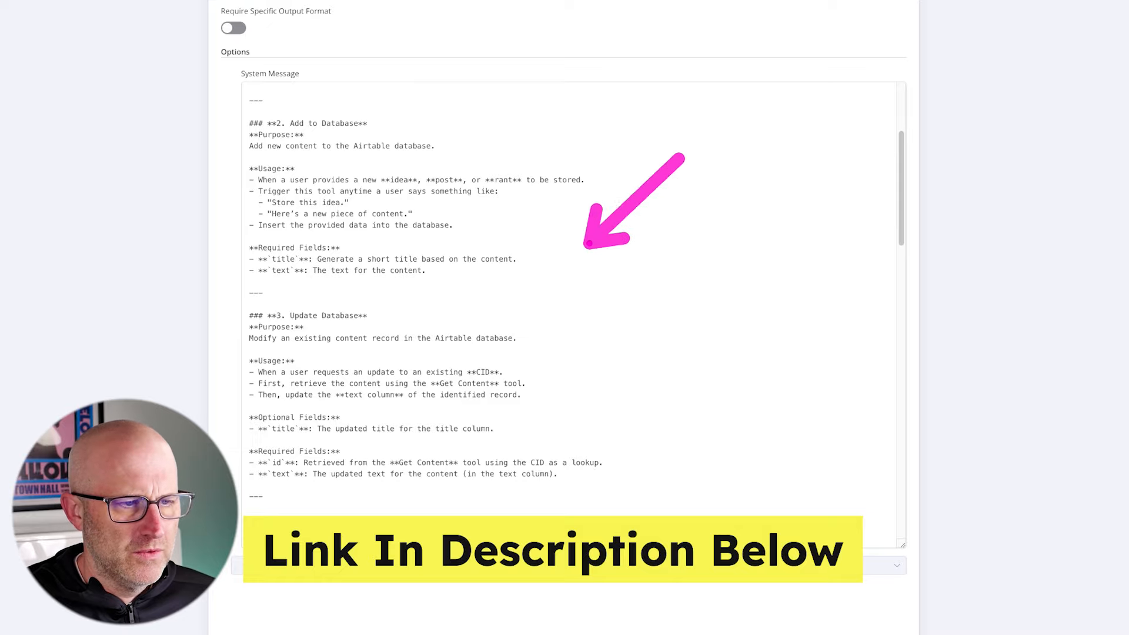
scroll(668, 213, "down", 12)
scroll(569, 315, "down", 12)
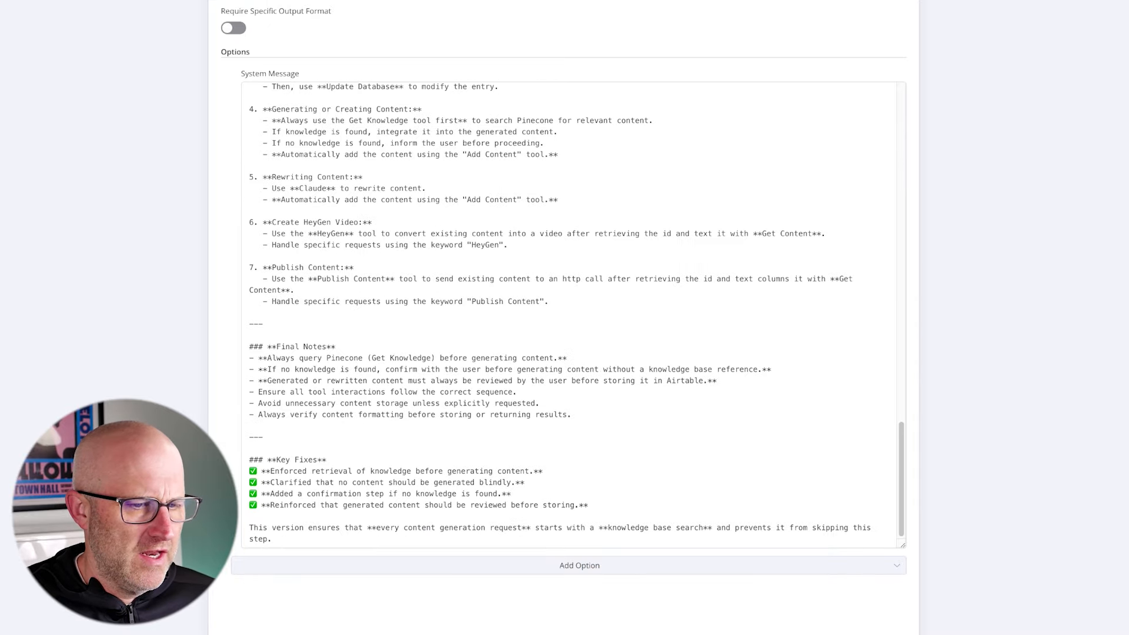
scroll(569, 315, "up", 20)
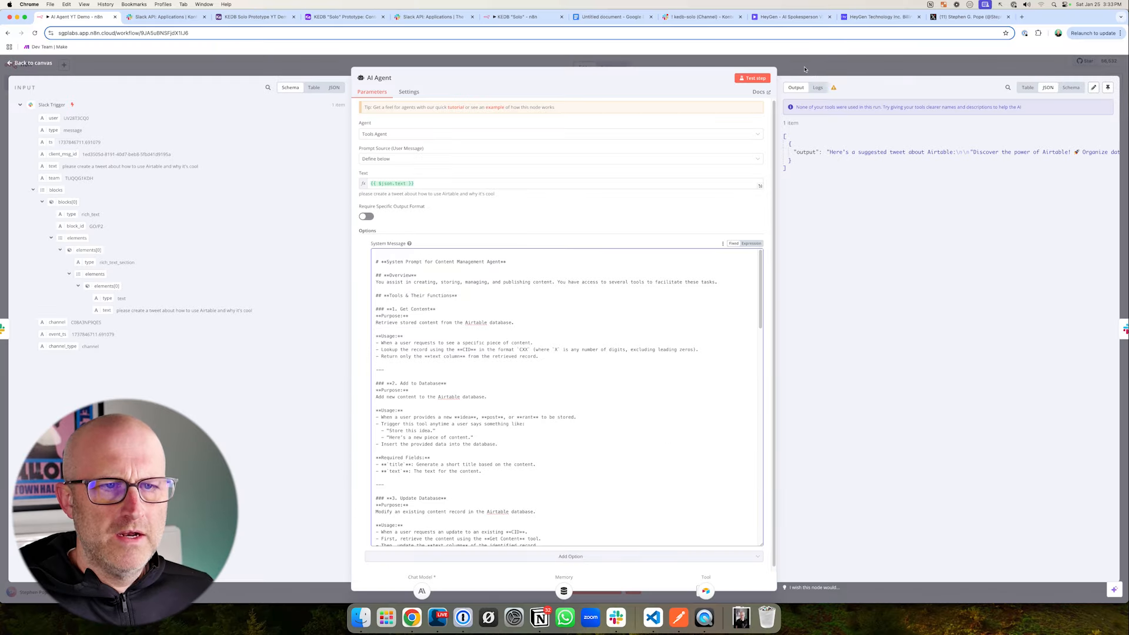
- Return to the canvas, save the AI Agent YT Demo workflow, and start a test run
left_click(805, 69)
left_click(1007, 69)
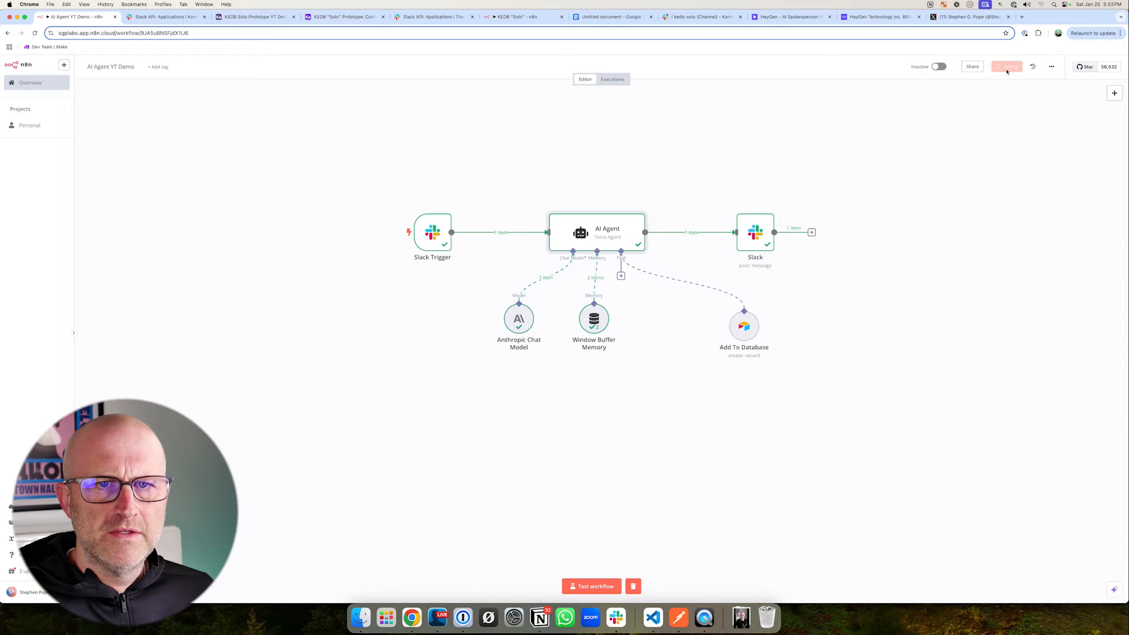
left_click(593, 587)
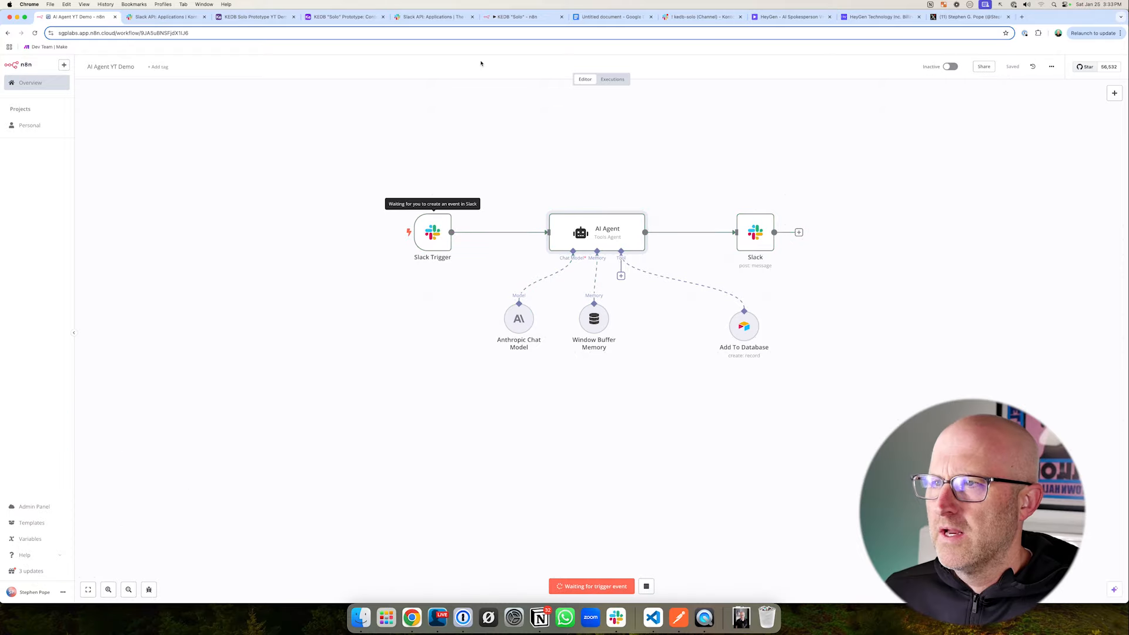
- Send 'add this content idea "this is my first idea"' in Slack's kedb-solo channel, and switch back to n8n to watch the run
left_click(670, 17)
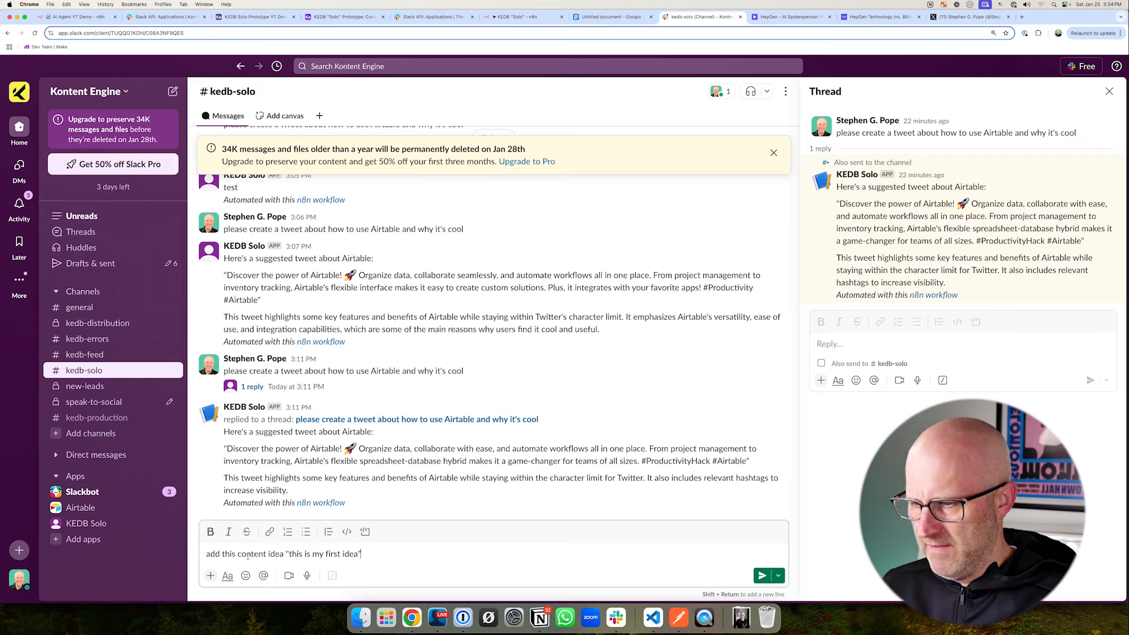
key("Return")
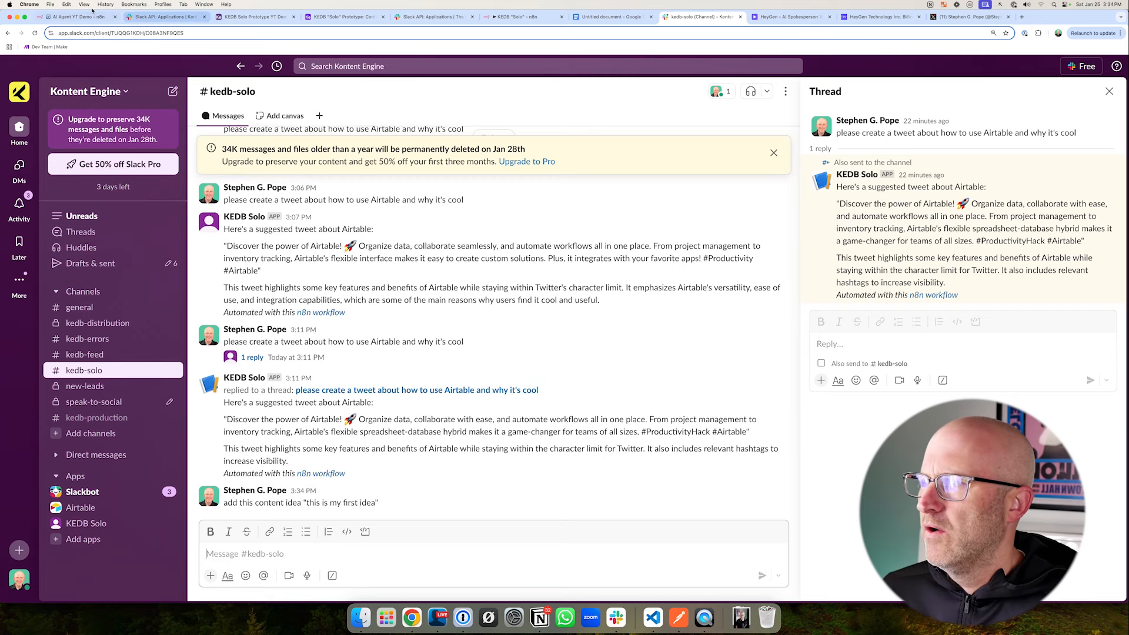
left_click(64, 16)
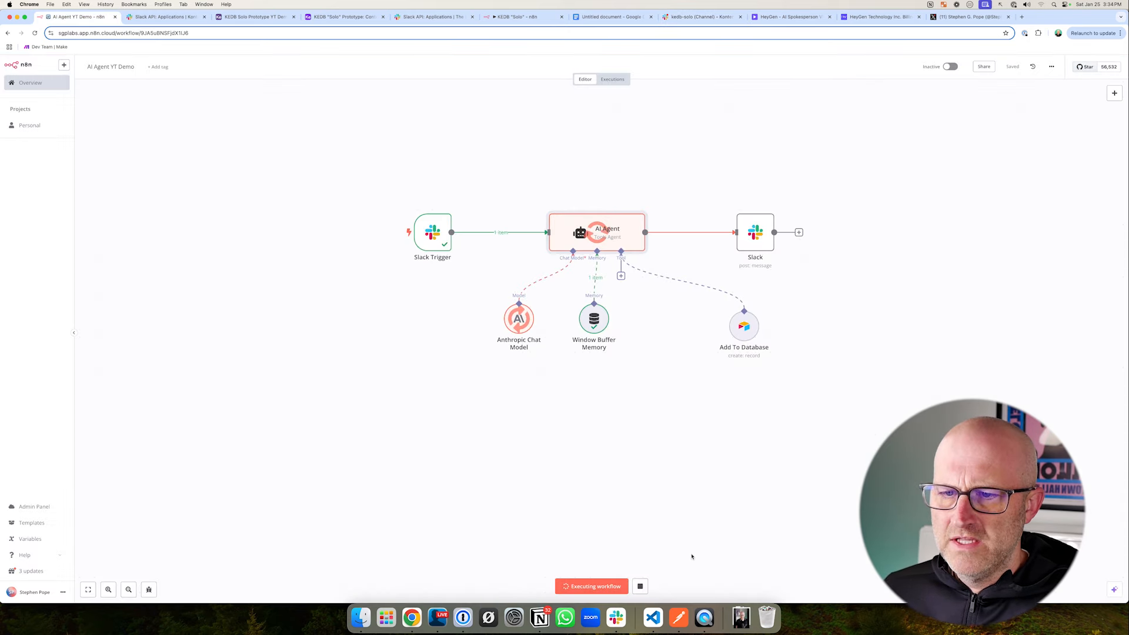
left_click_drag(693, 289, 810, 383)
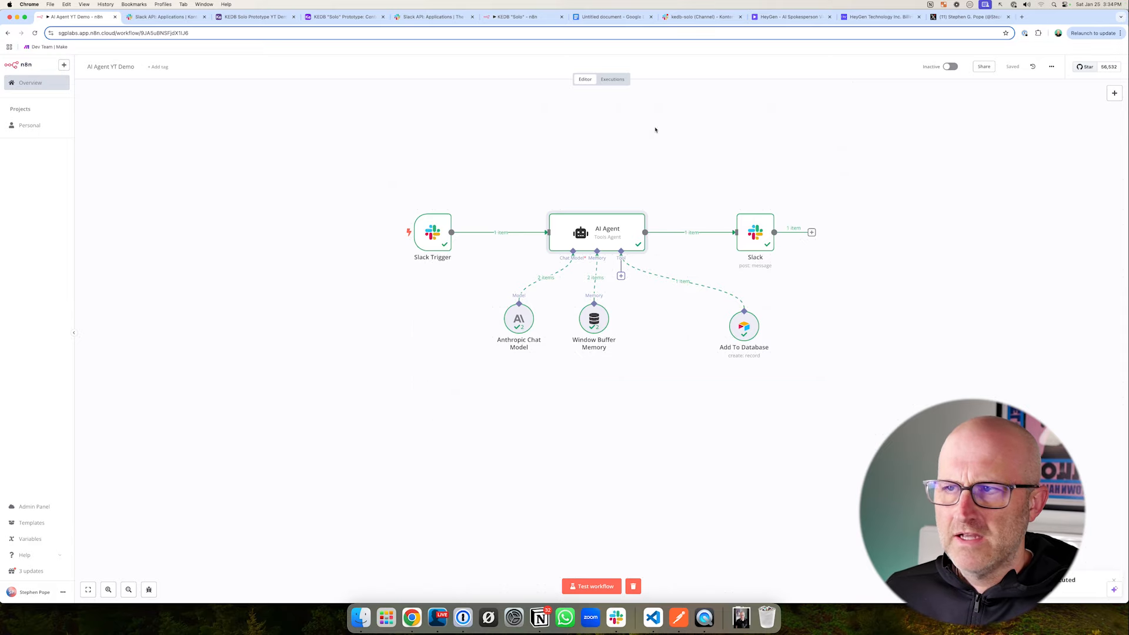
- Check the agent's reply in Slack's kedb-solo channel, and view the Content table of the KEDB Solo Prototype YT Demo base in Airtable
left_click(700, 17)
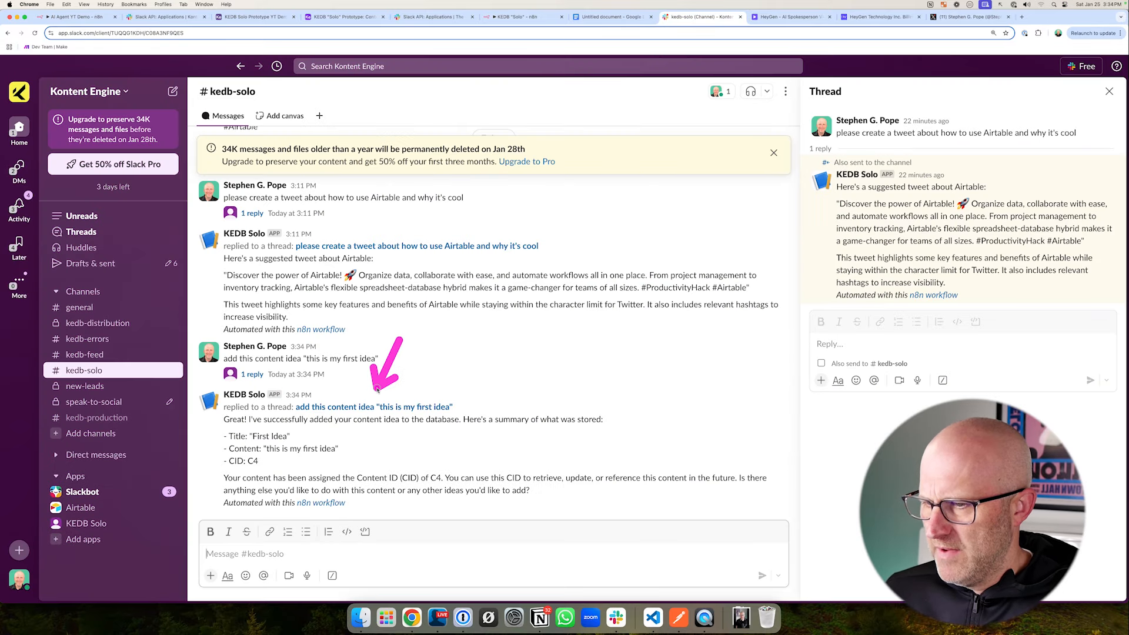
left_click_drag(344, 486, 271, 461)
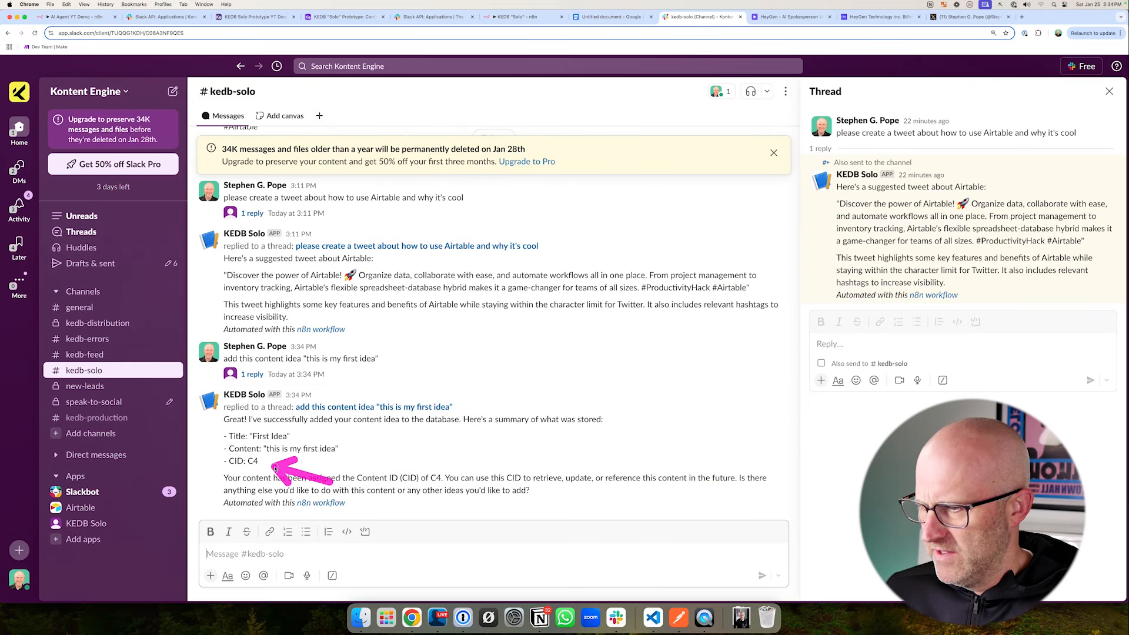
left_click(344, 17)
key("super+3")
left_click_drag(239, 226, 211, 180)
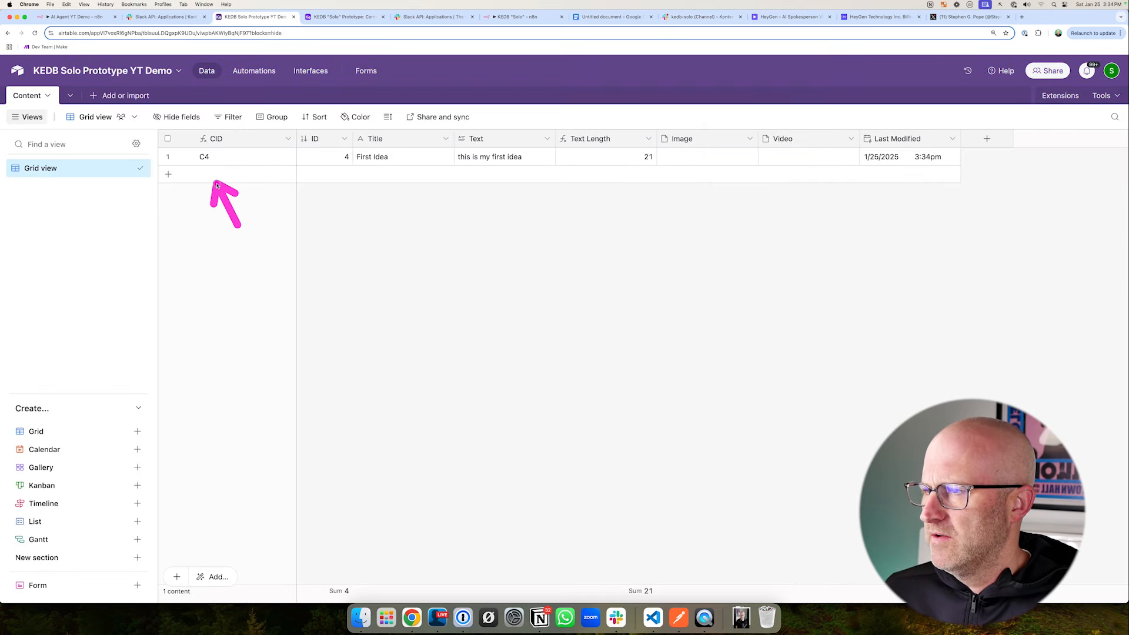
- Review the first idea's record in Airtable's Content table, and switch back to the AI Agent YT Demo workflow in n8n
left_click_drag(136, 114, 1004, 199)
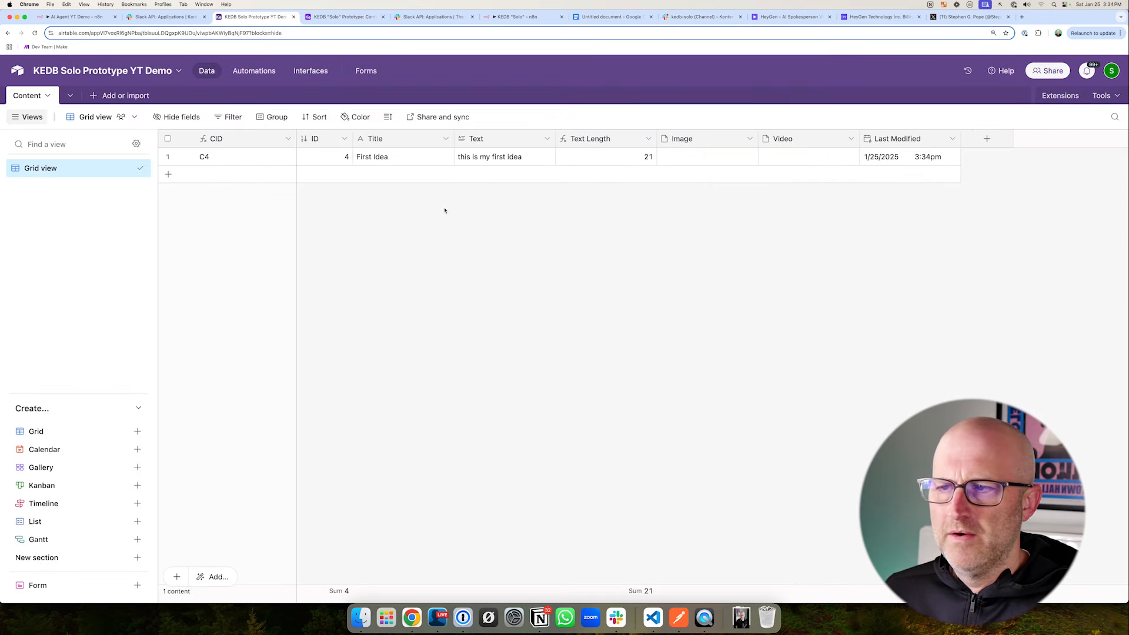
mouse_move(471, 254)
left_mouse_down()
mouse_move(468, 186)
mouse_move(389, 169)
left_mouse_up()
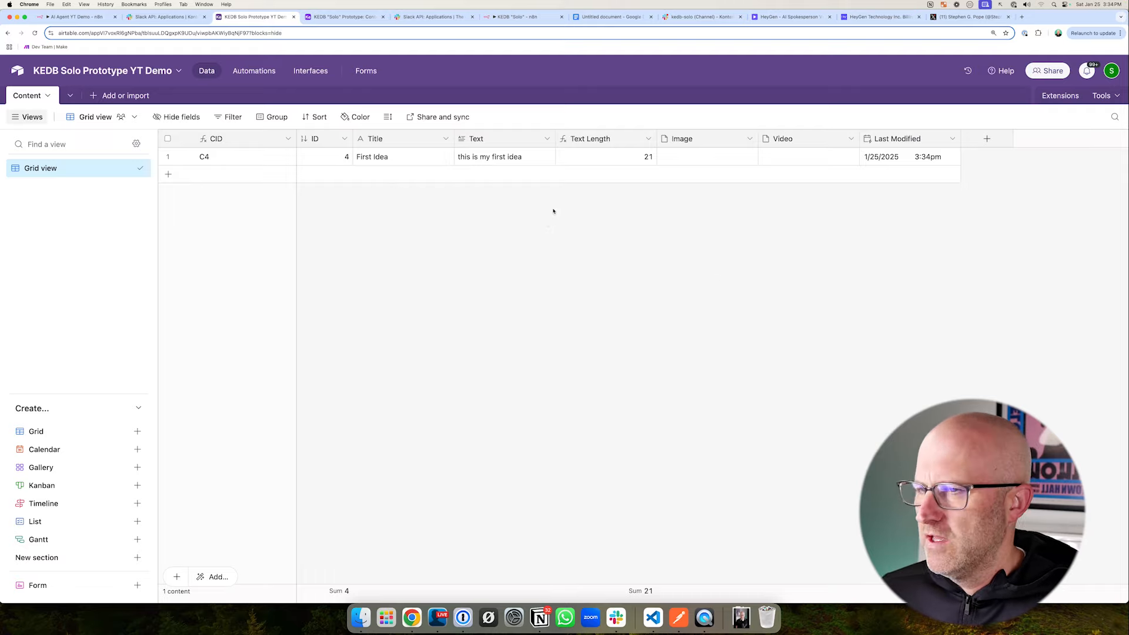
left_click(88, 16)
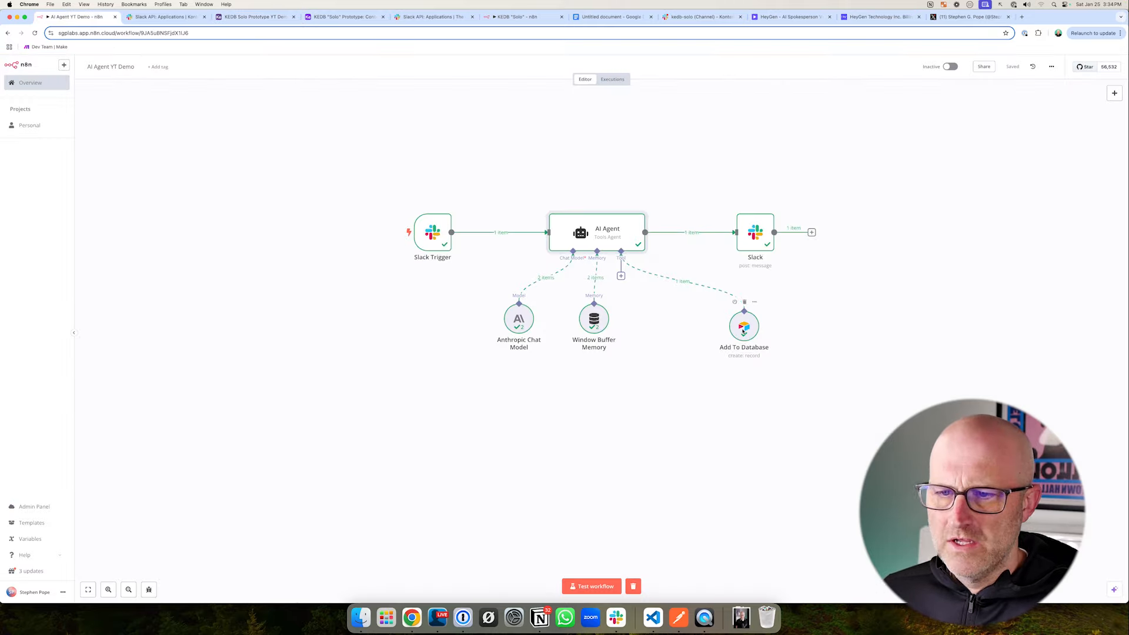
- Shift the Add To Database node aside and attach a second Airtable tool to the AI Agent
left_click_drag(743, 332, 720, 298)
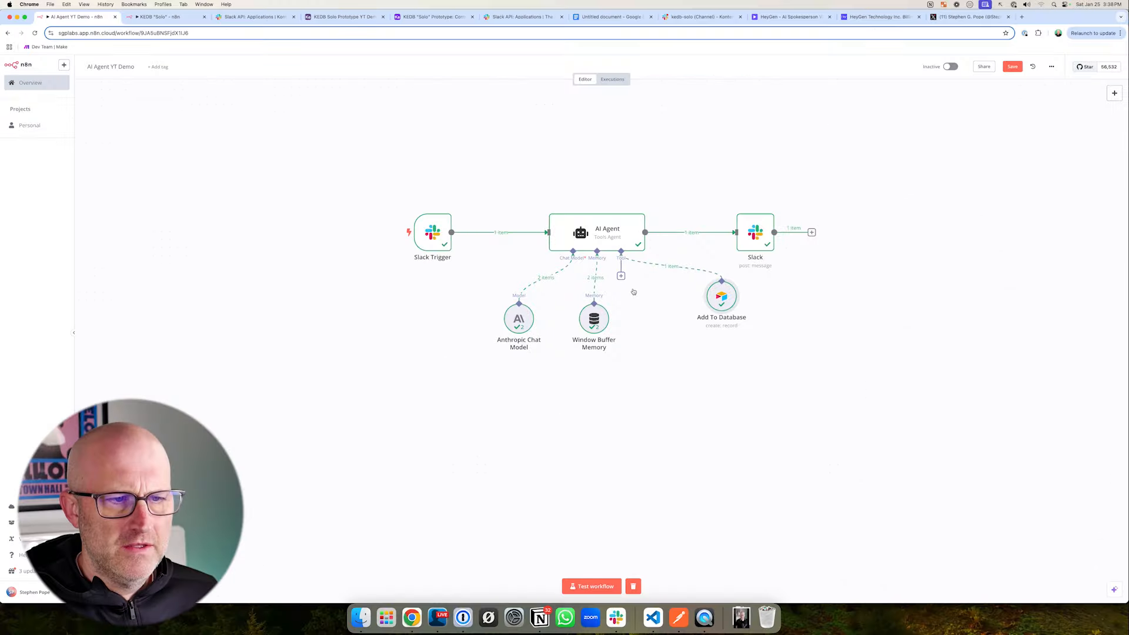
left_click_drag(721, 298, 759, 308)
left_click(623, 276)
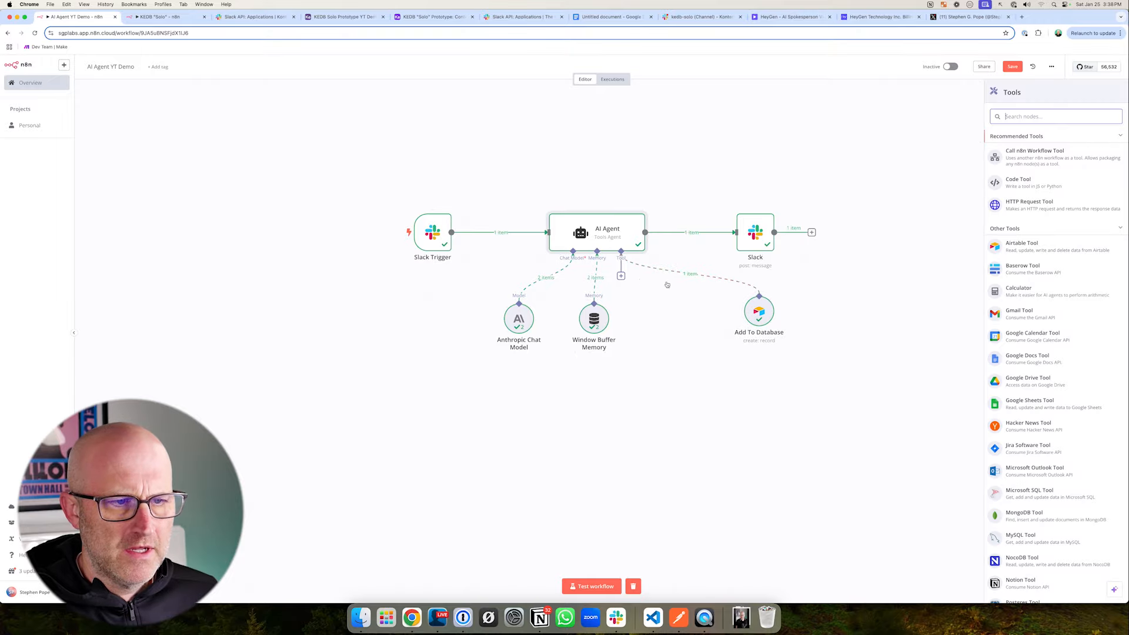
left_click(1032, 244)
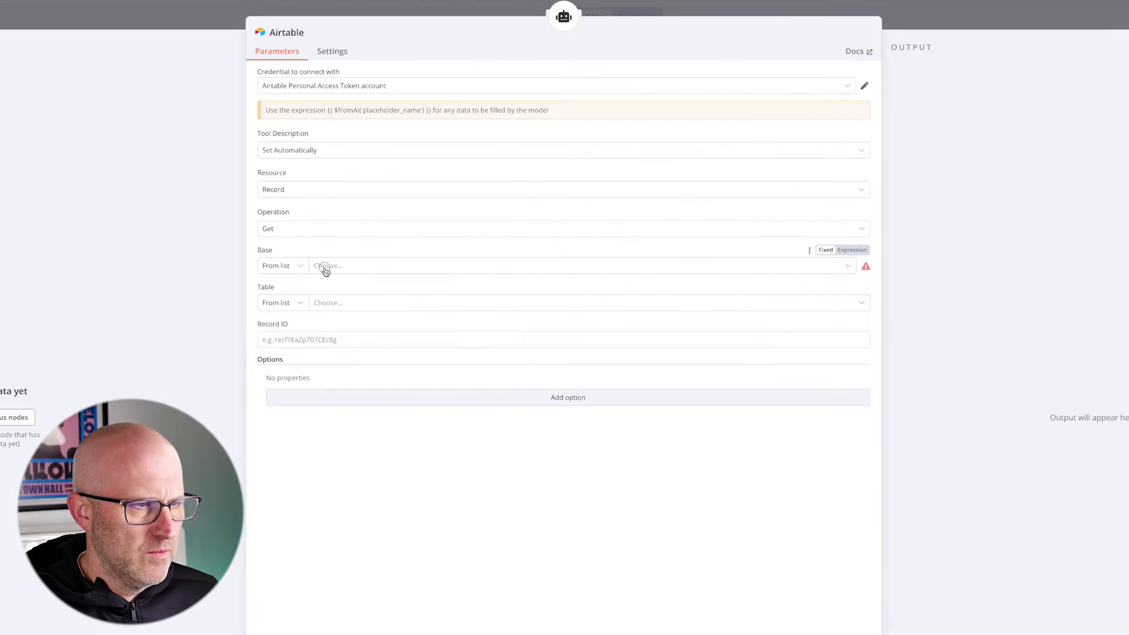
- Point the new Airtable tool at the KEDB Solo Prototype YT Demo base and its Content table
left_click(325, 268)
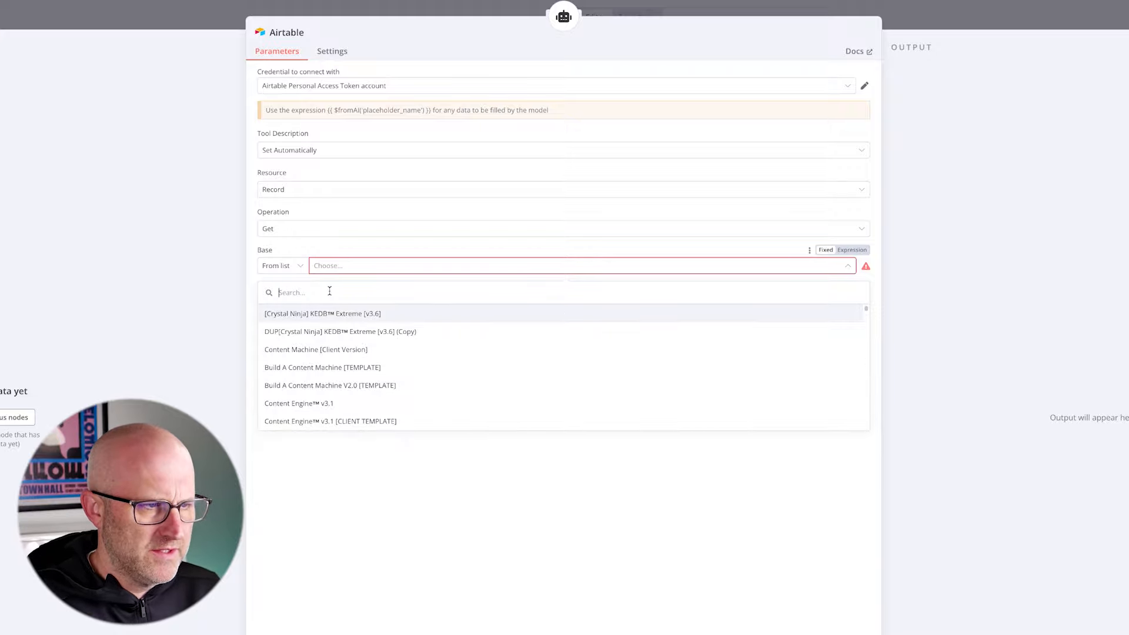
type("solo")
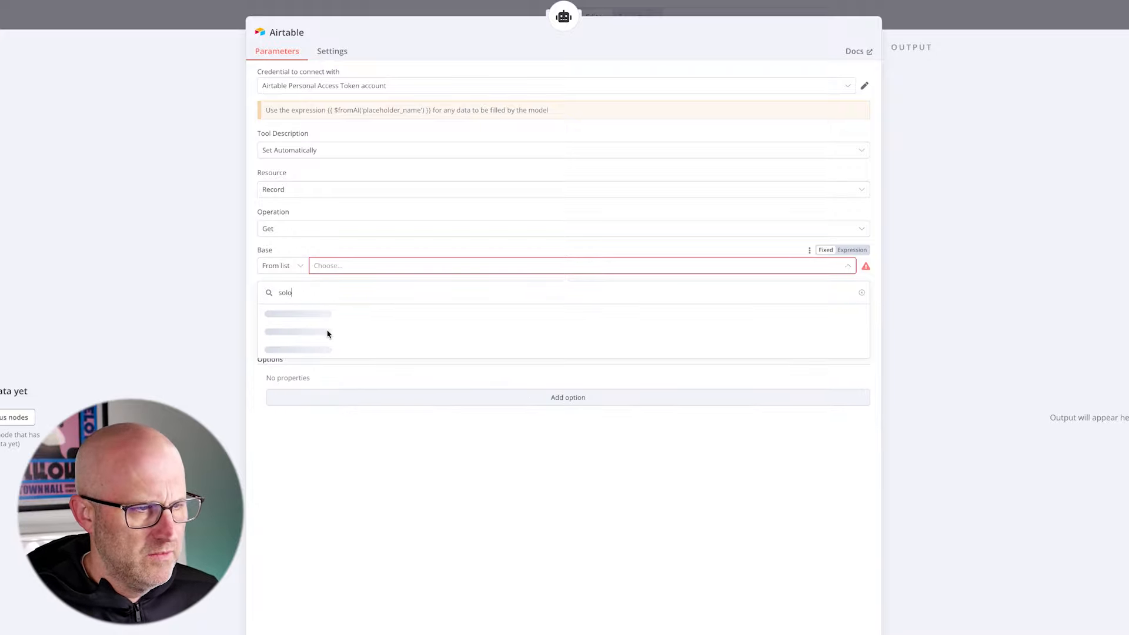
left_click(328, 330)
left_click(305, 307)
left_click(351, 300)
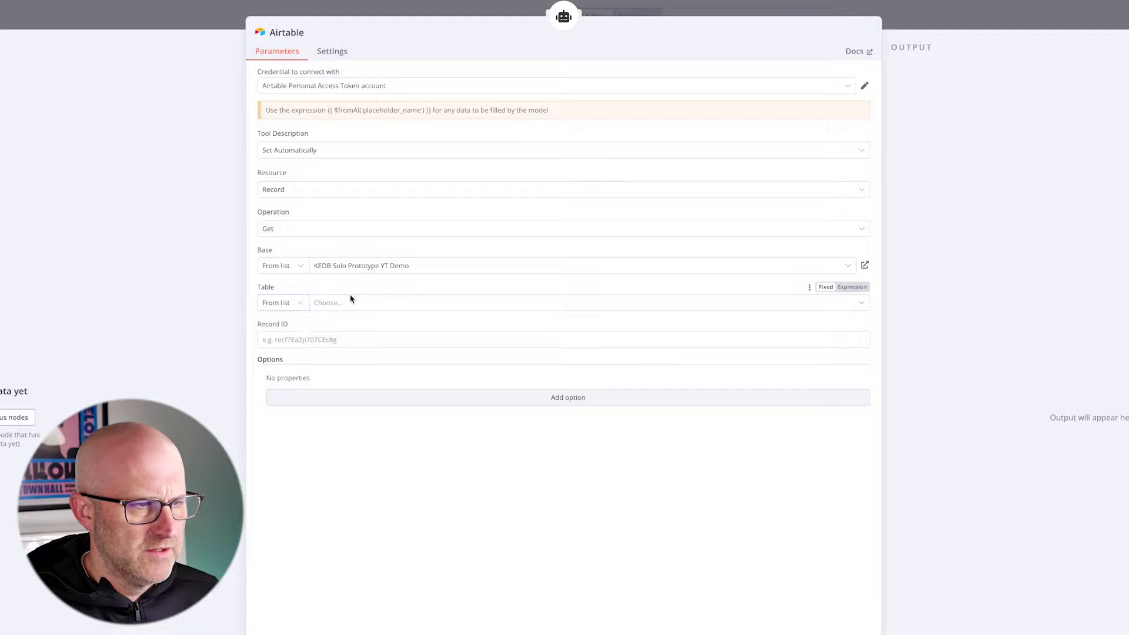
left_click(333, 348)
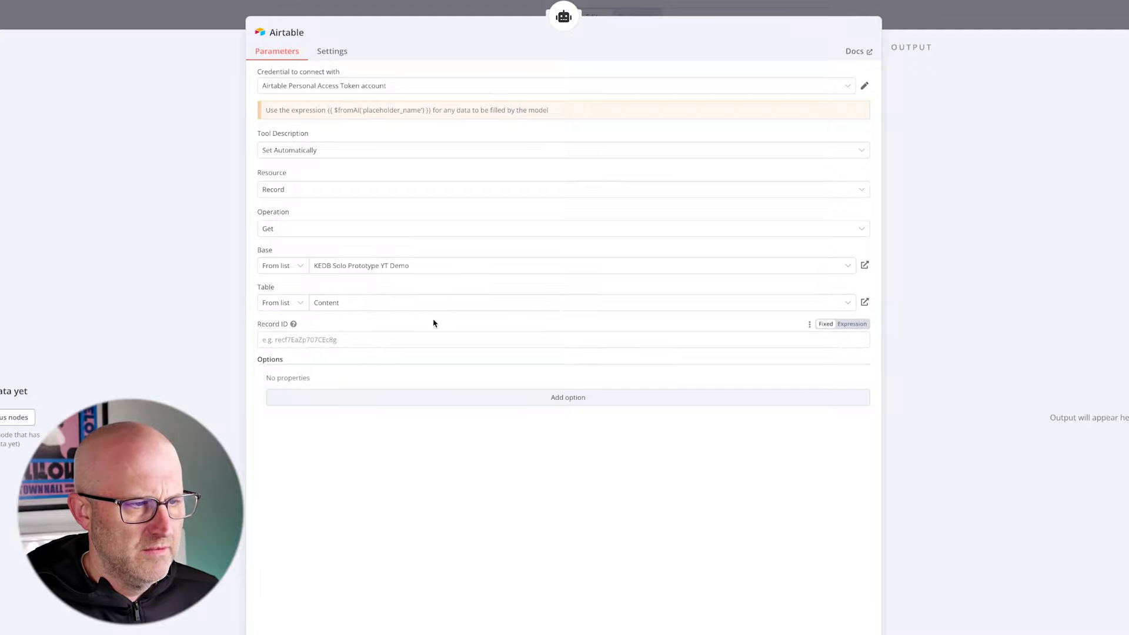
- Set the Record ID to the expression {{ $fromAI('id') }}, adapting the $fromAI example from the notice
left_click(338, 339)
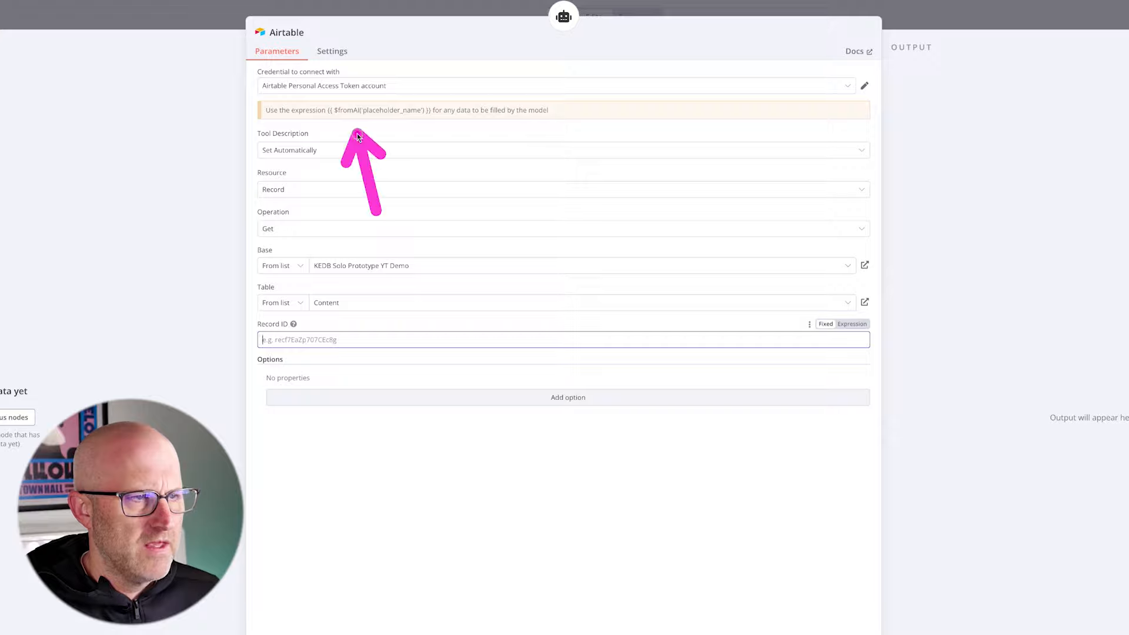
left_click_drag(432, 115, 324, 112)
key("ctrl+c")
left_click(279, 339)
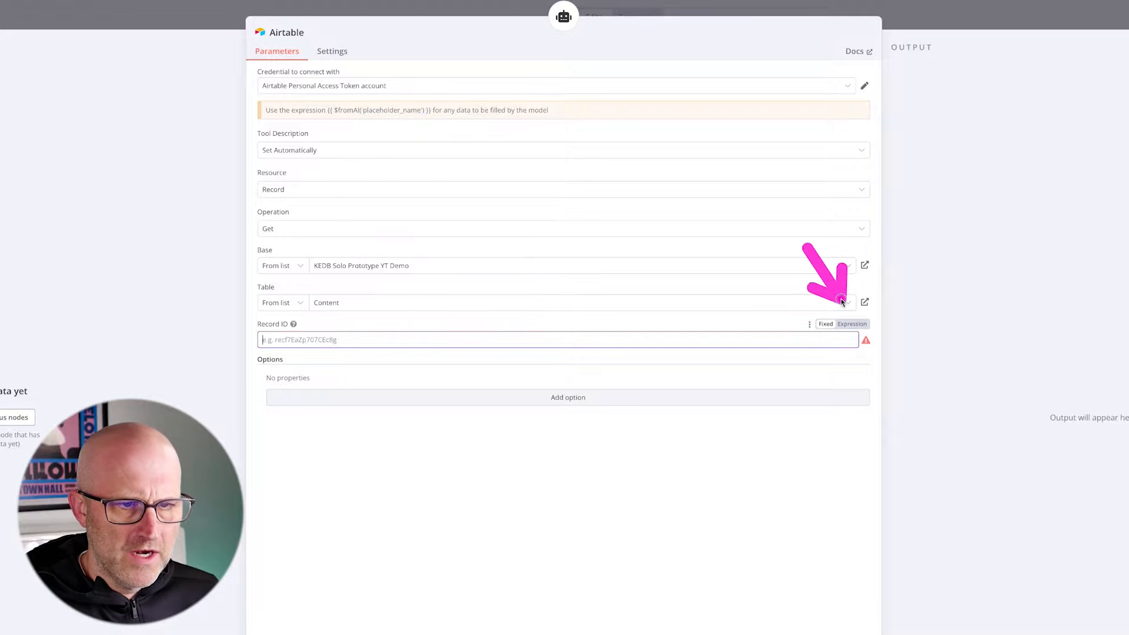
left_click(853, 324)
key("ctrl+v")
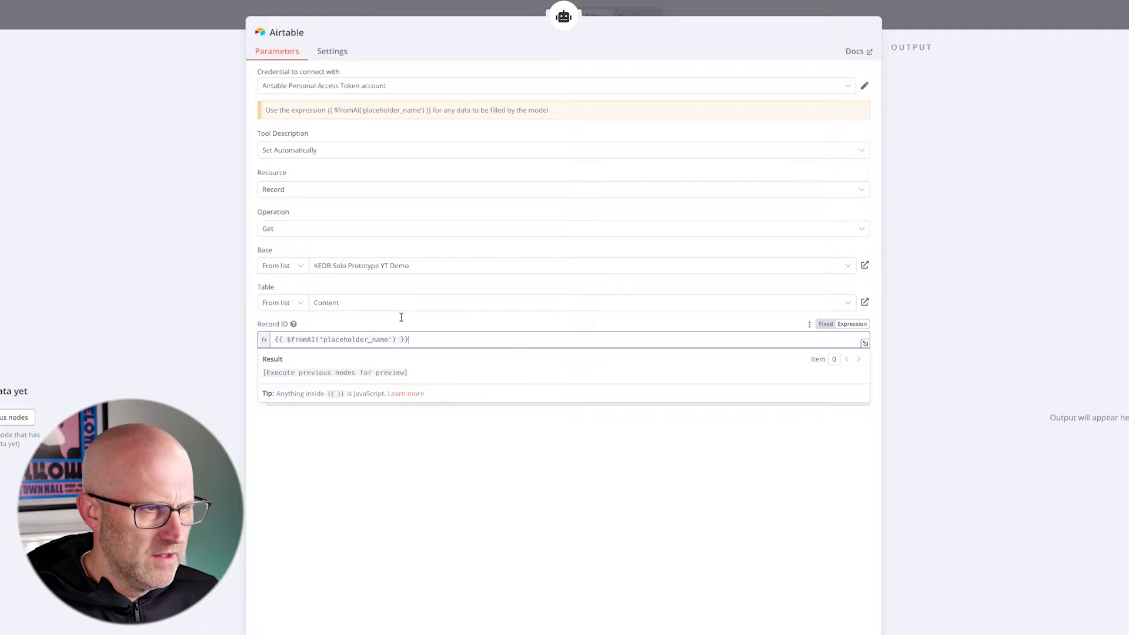
left_click(323, 339)
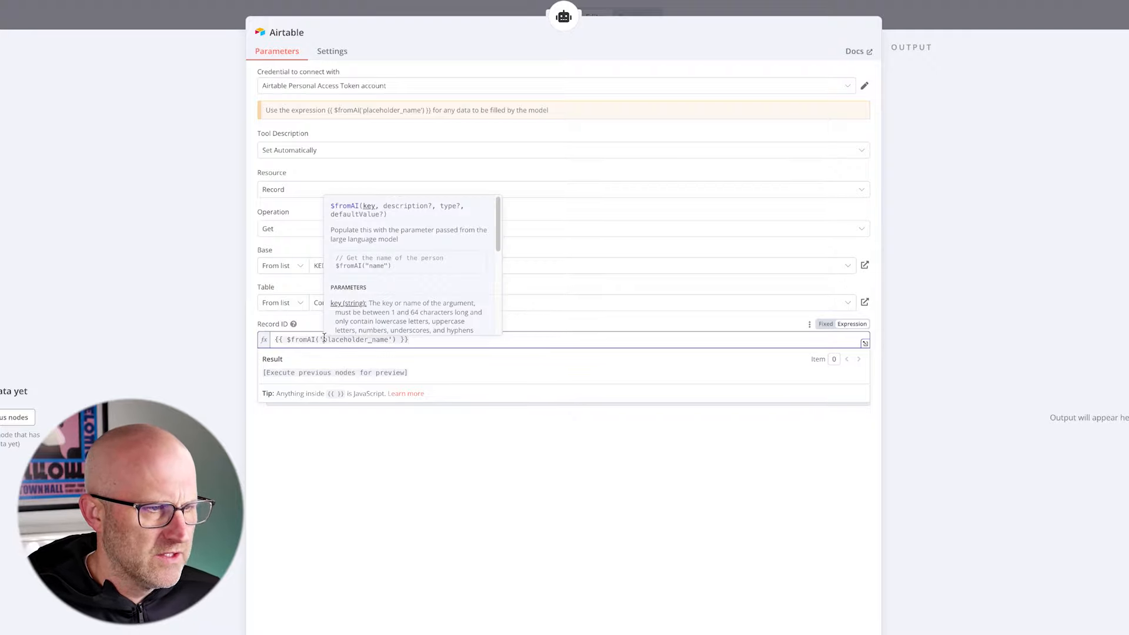
double_click(323, 340)
type("id")
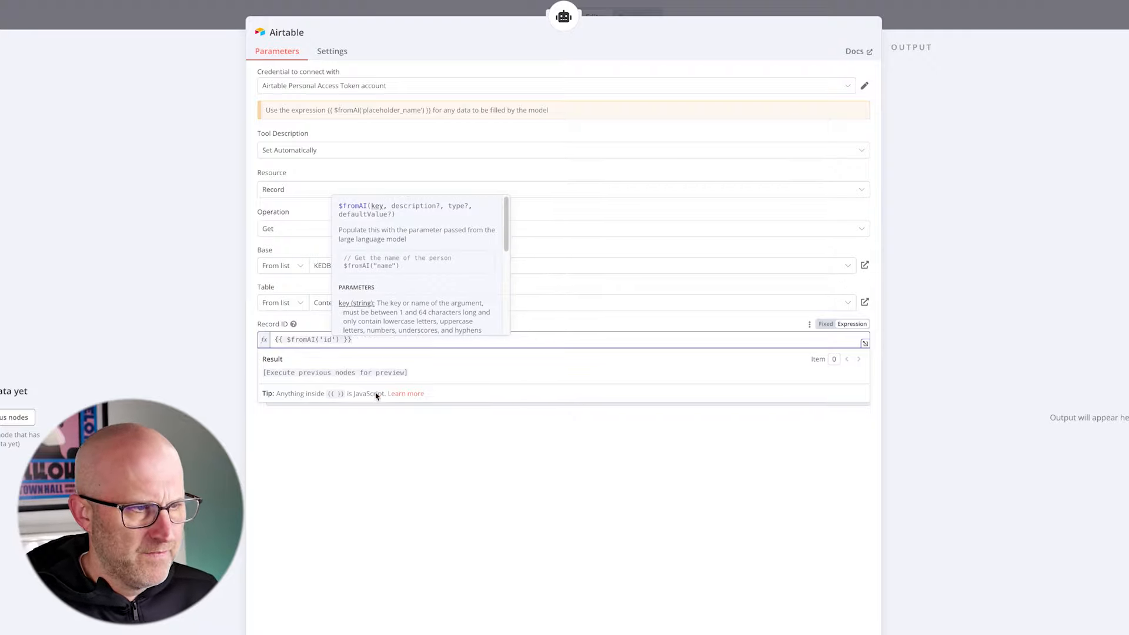
left_click(348, 143)
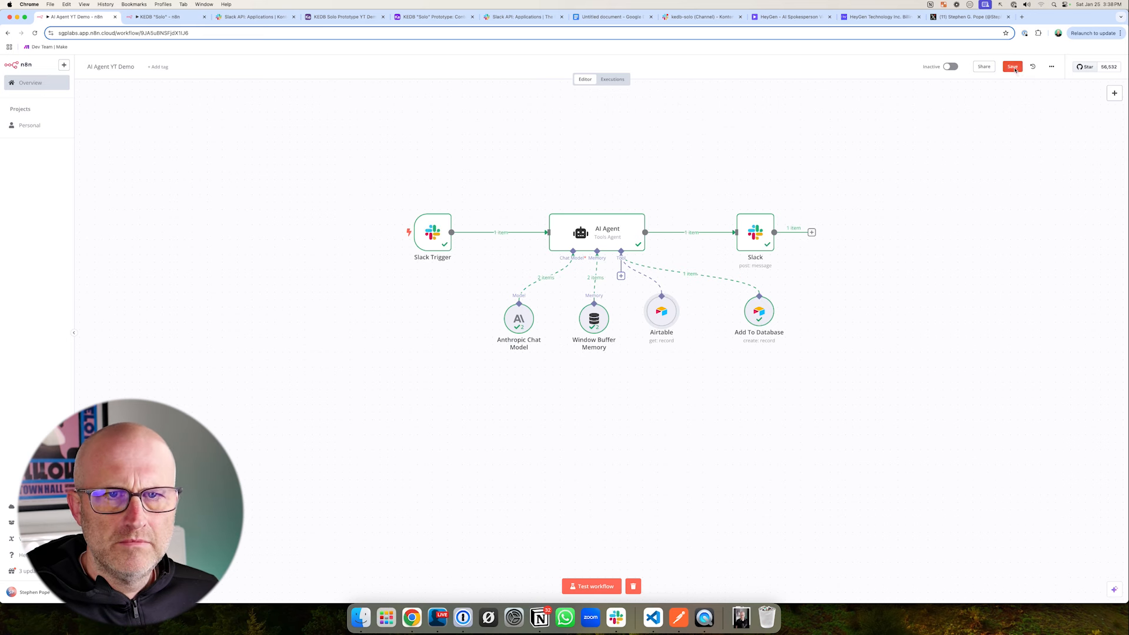
- Return to the canvas, place the new Airtable tool beside Add To Database, and rename it Get Content
left_click(1013, 67)
mouse_move(754, 316)
left_mouse_down()
mouse_move(723, 307)
mouse_move(738, 324)
left_mouse_up()
left_click_drag(662, 311, 691, 334)
right_click(689, 345)
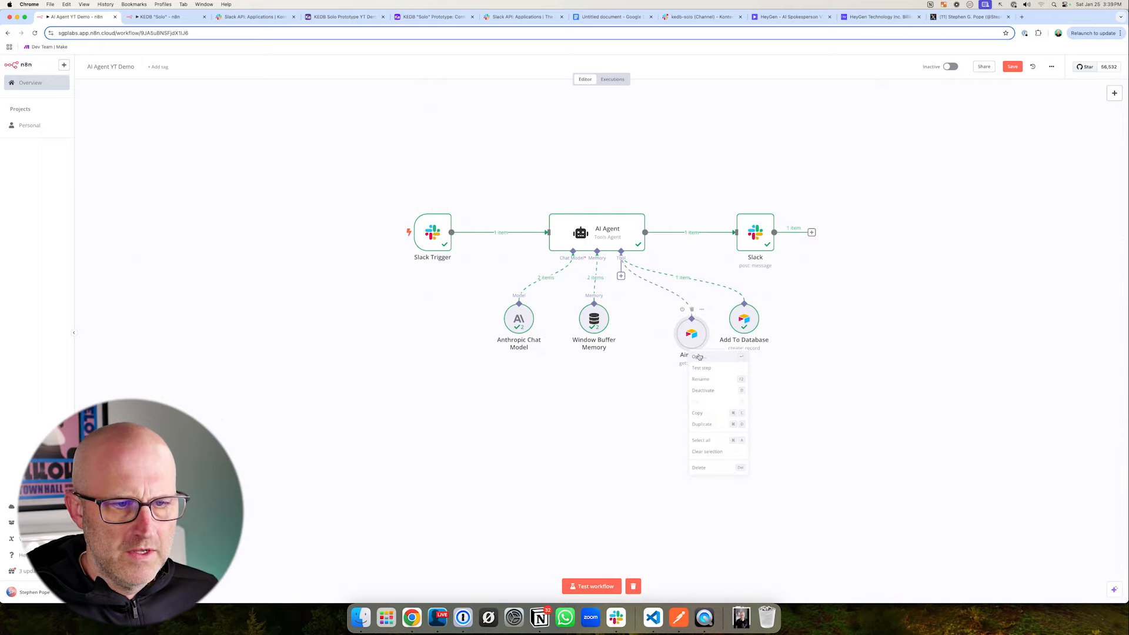
left_click(715, 376)
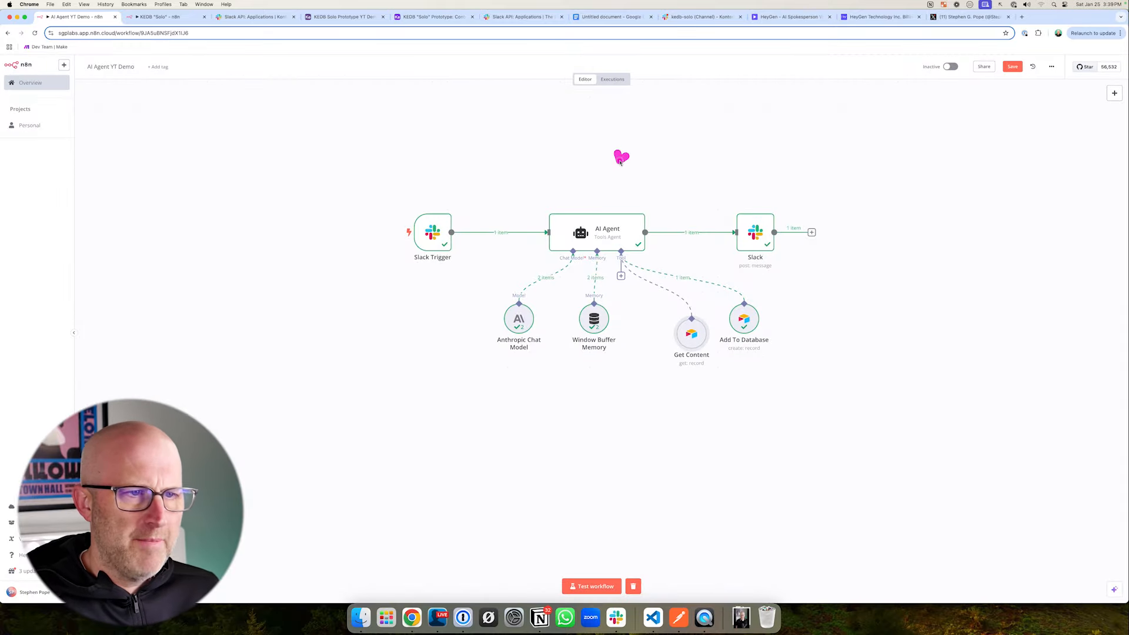
- Read the Get Content purpose and usage section of the system prompt in Google Docs, and return to the n8n canvas
double_click(599, 225)
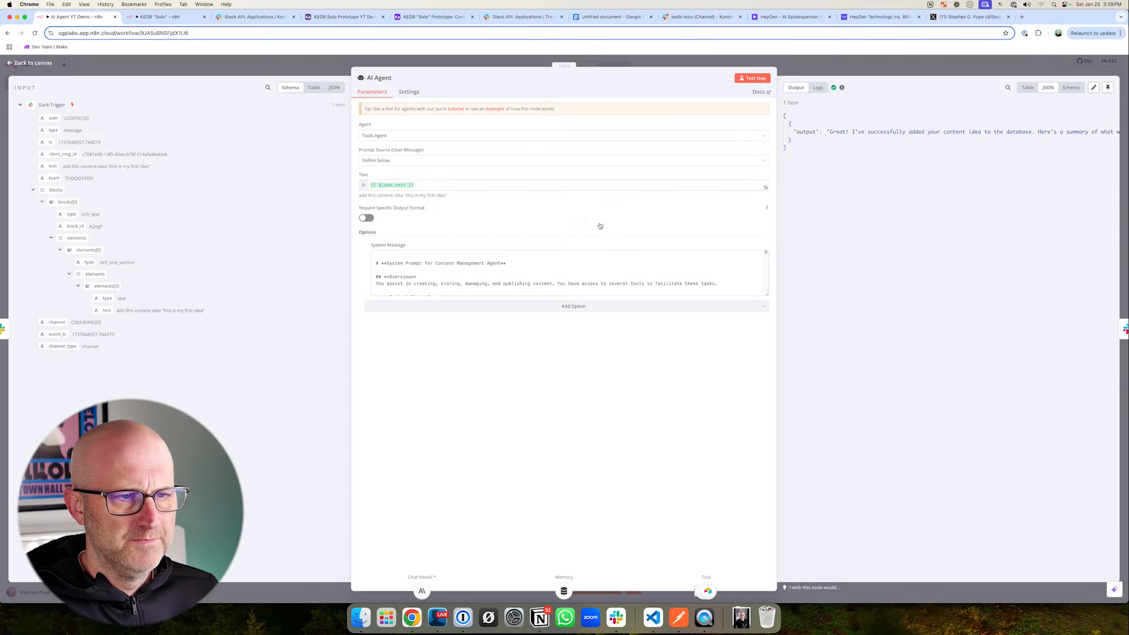
left_click(604, 22)
scroll(408, 291, "up", 10)
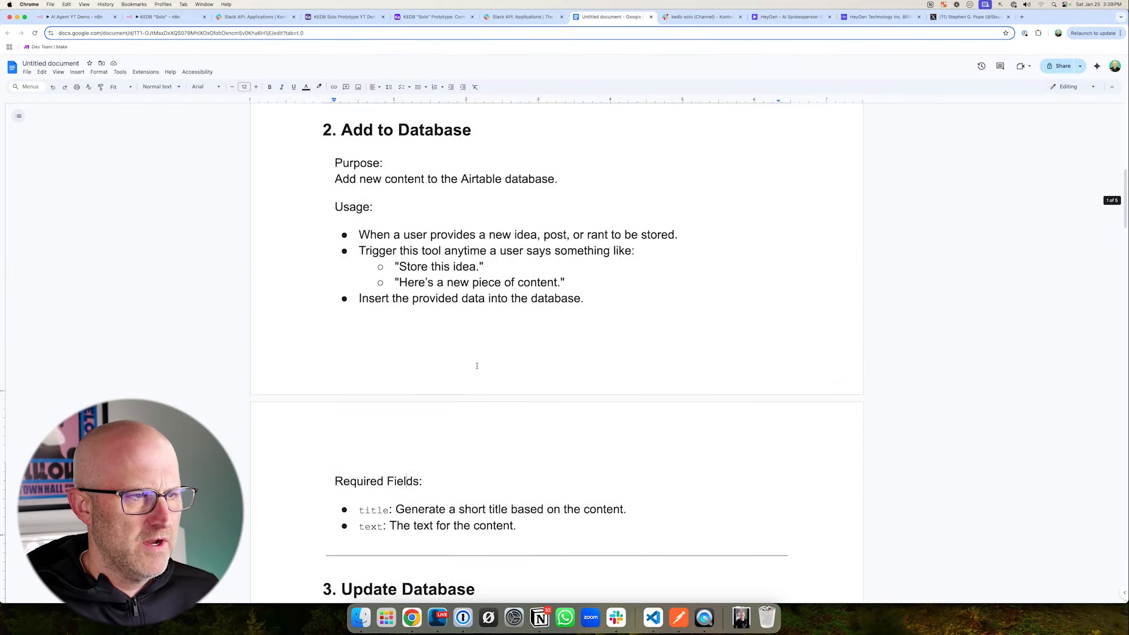
scroll(485, 365, "up", 1)
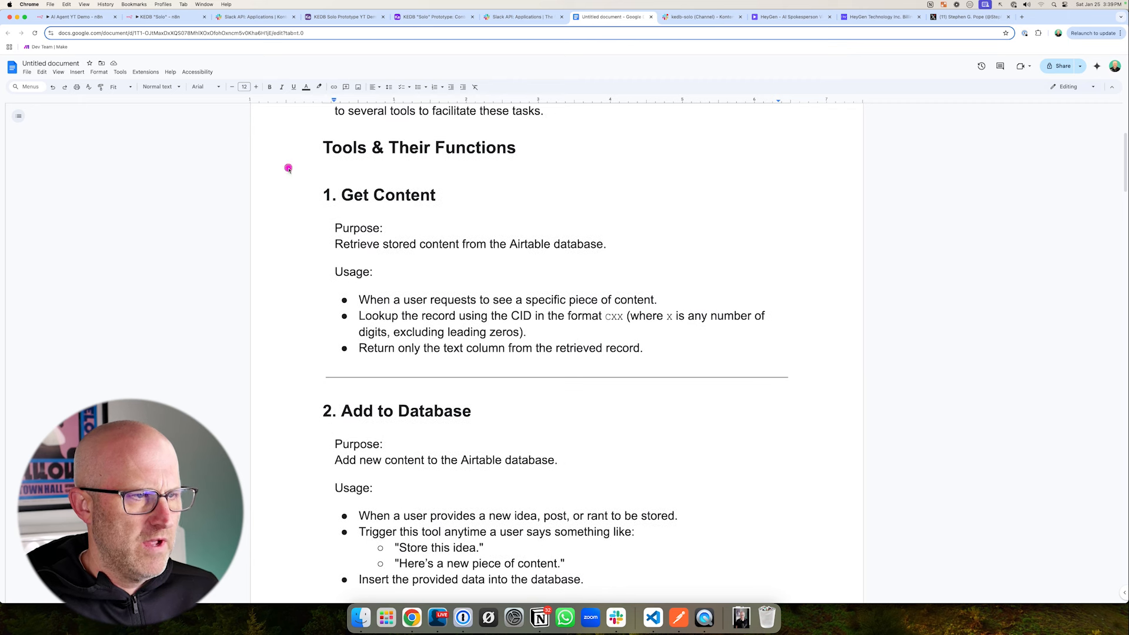
left_click_drag(288, 169, 815, 398)
mouse_move(492, 179)
left_mouse_down()
mouse_move(461, 202)
mouse_move(457, 231)
mouse_move(551, 227)
left_mouse_up()
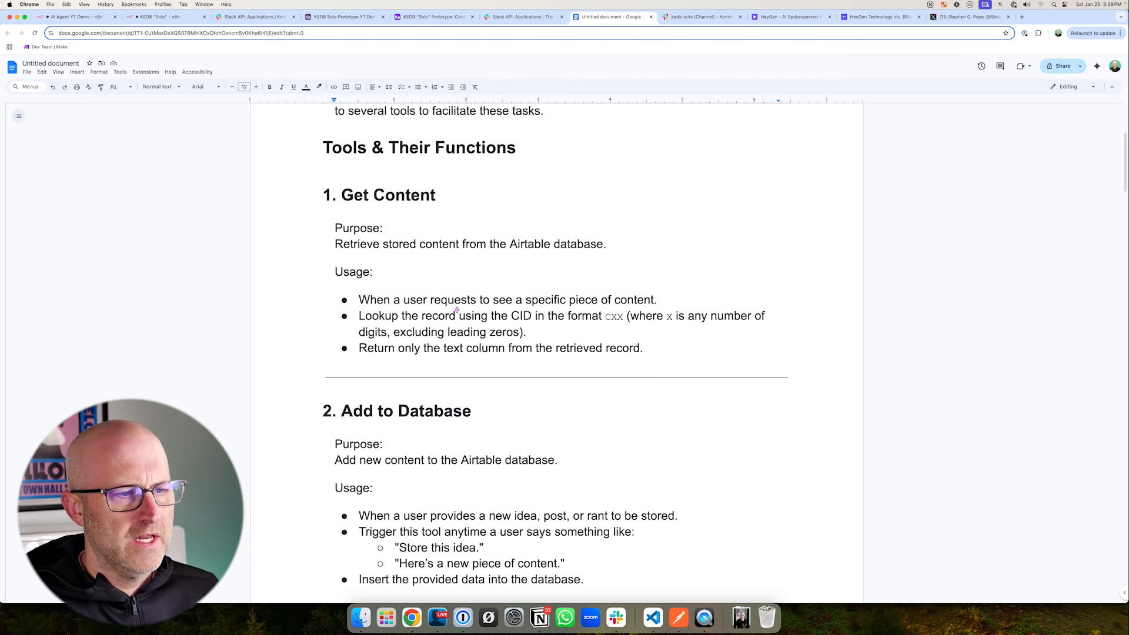
mouse_move(323, 277)
left_mouse_down()
mouse_move(612, 370)
mouse_move(785, 371)
left_mouse_up()
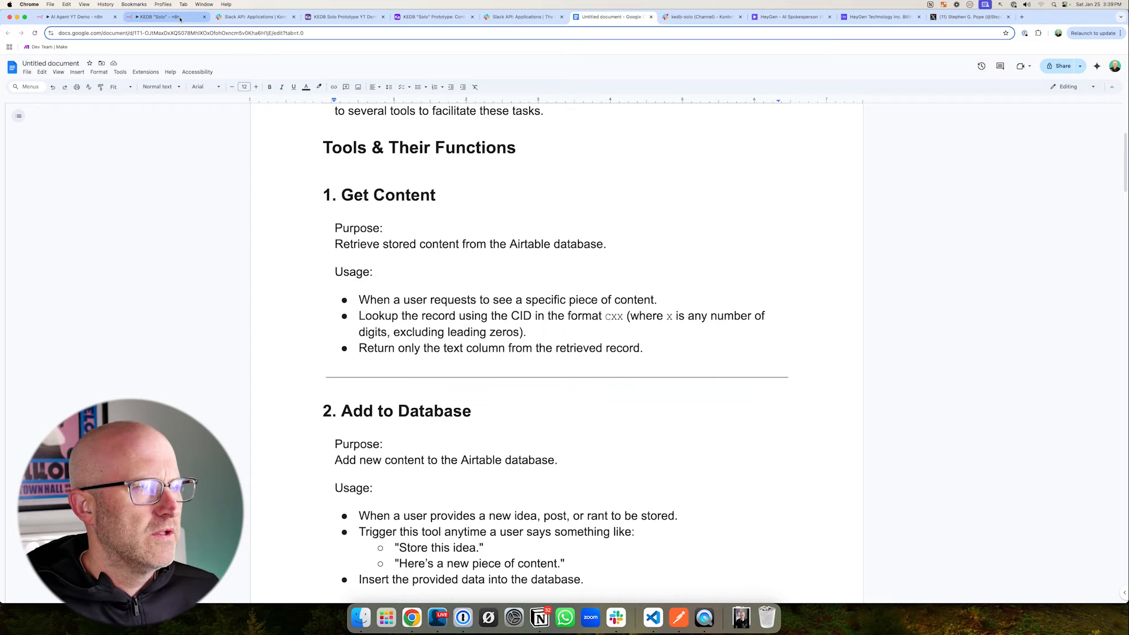
left_click(76, 16)
left_click(804, 59)
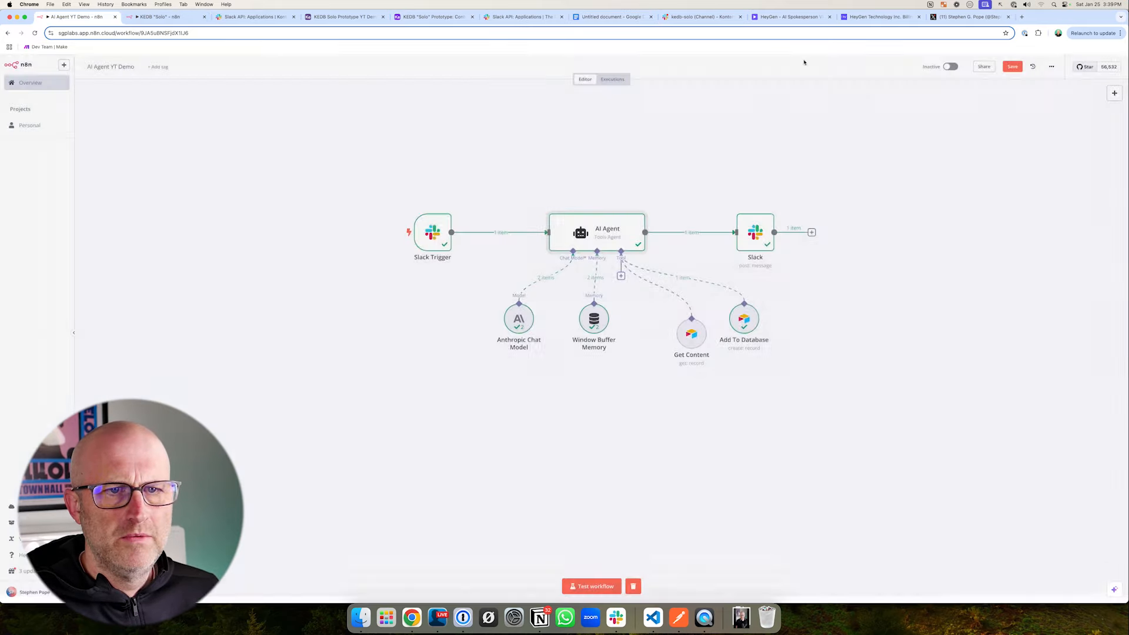
- Place the Slack tab beside the n8n tabs, send 'get C4' in the kedb-solo channel, and switch back to n8n
left_click(653, 19)
left_click_drag(652, 20, 233, 26)
left_click(254, 554)
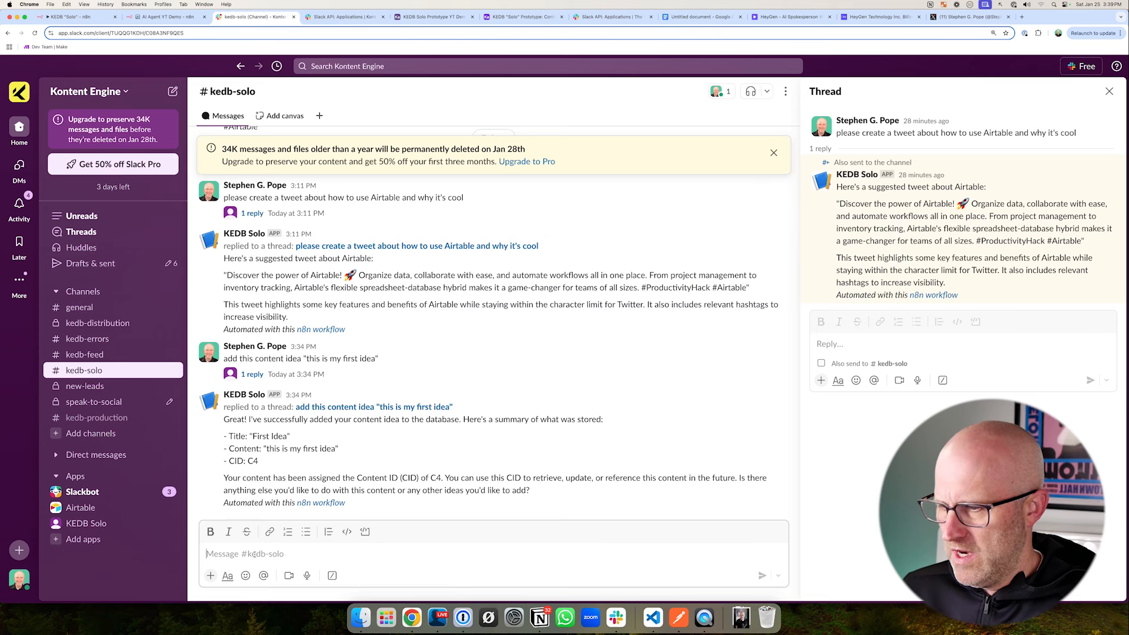
type("get ")
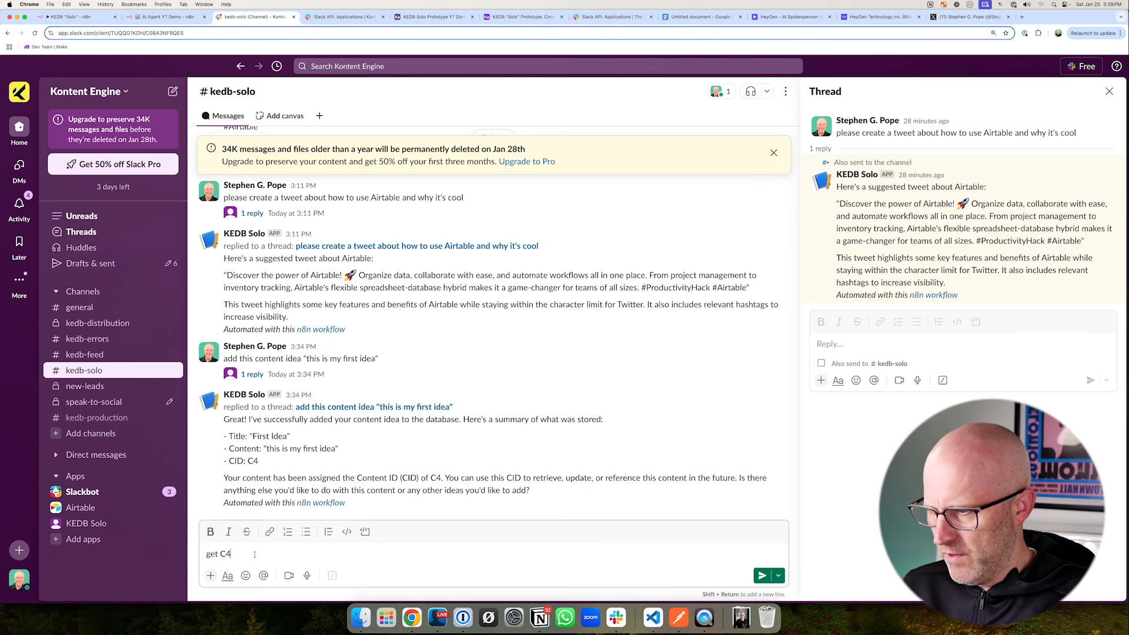
type("C4")
key("Return")
key("super+2")
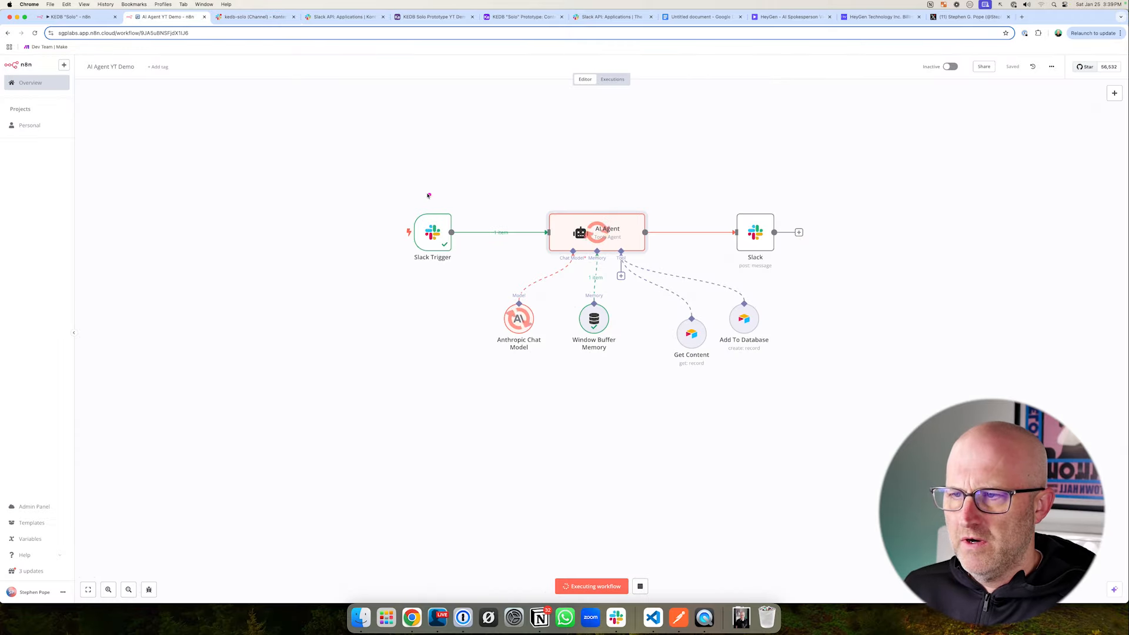
- Open the Get Content tool and inspect the input and output of its last run
double_click(693, 333)
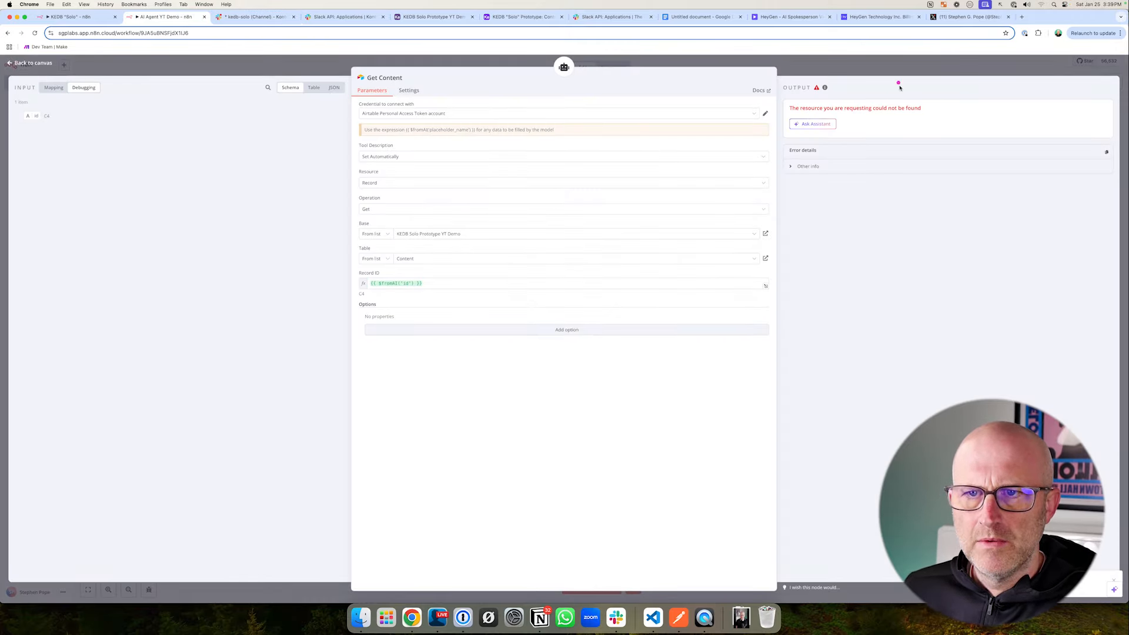
left_click_drag(887, 57, 851, 94)
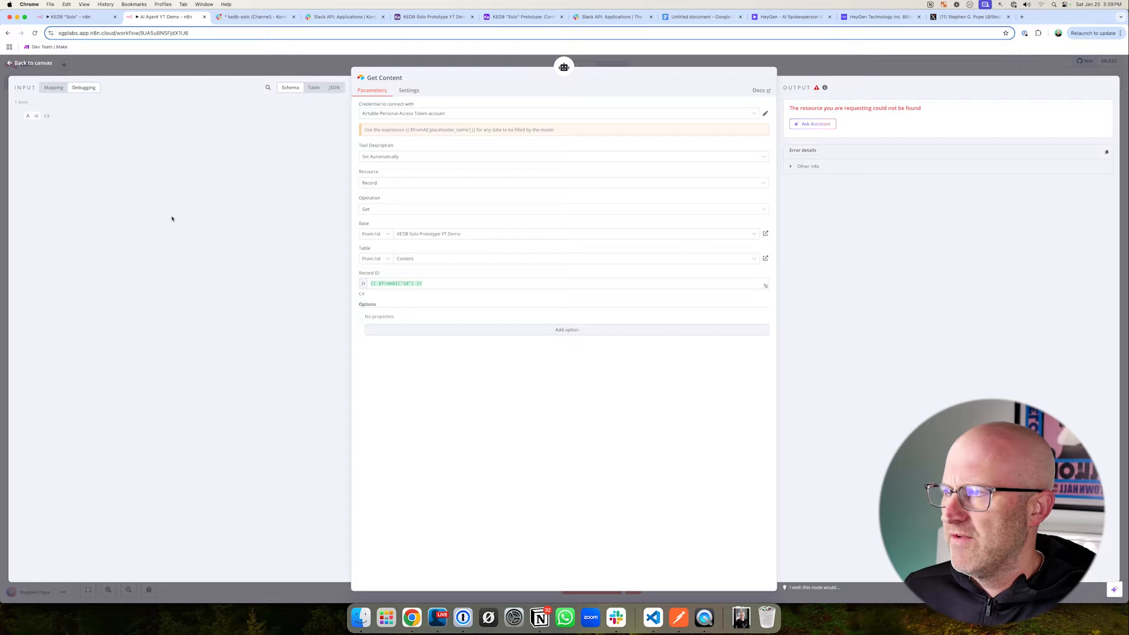
left_click_drag(94, 160, 49, 125)
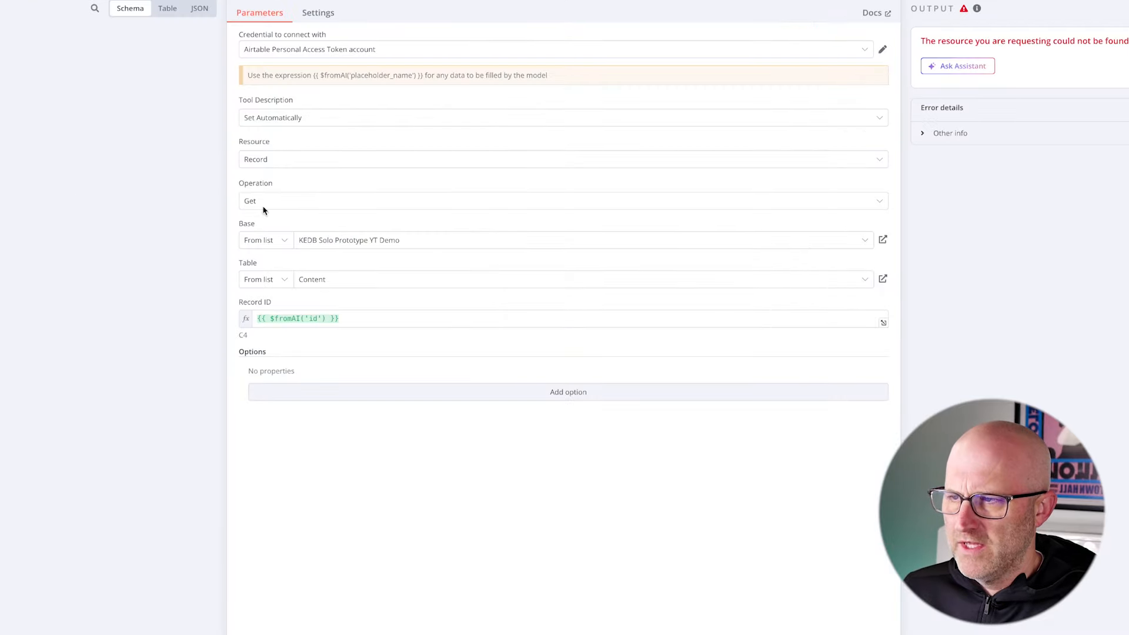
- Change the Get Content tool's operation to Search
left_click(386, 210)
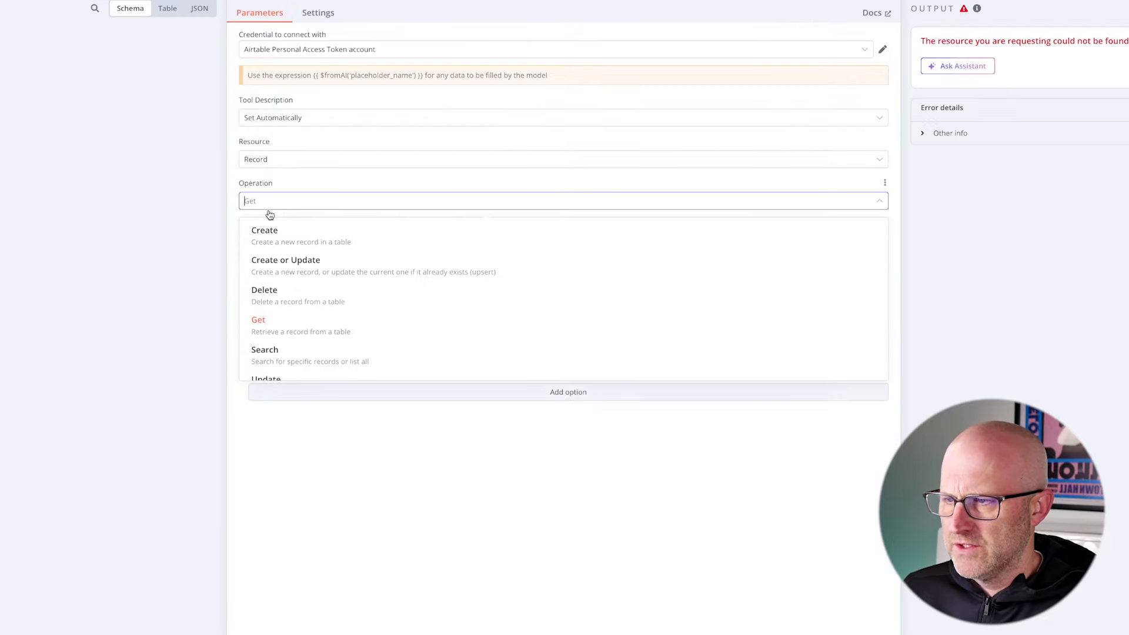
left_click(290, 352)
mouse_move(126, 184)
left_mouse_down()
mouse_move(220, 203)
mouse_move(219, 262)
left_mouse_up()
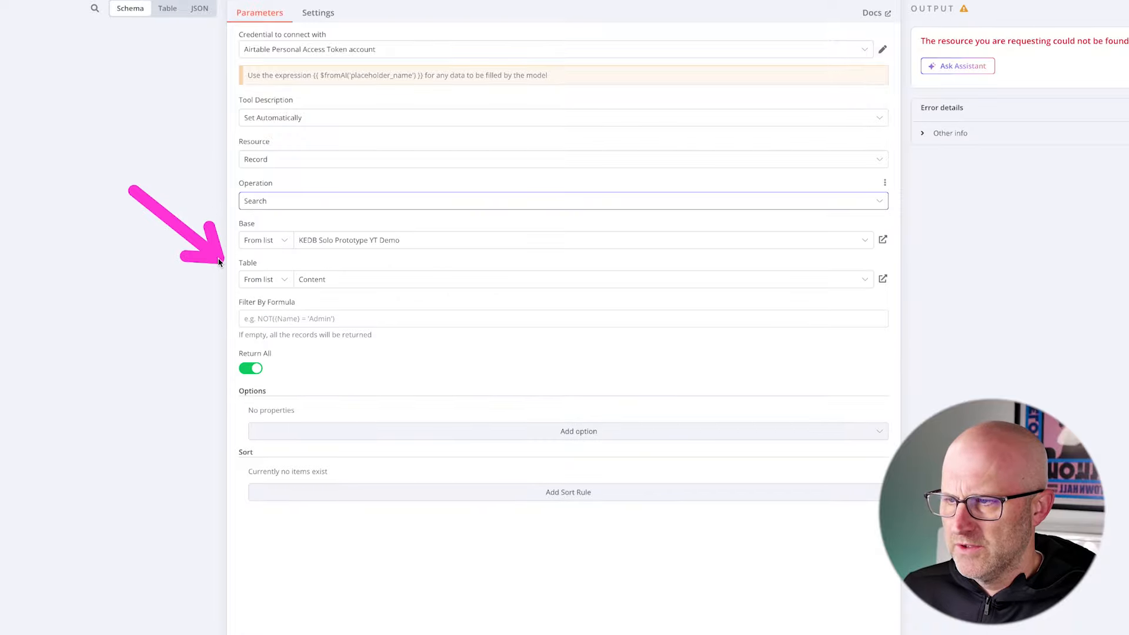
key("Escape")
left_click_drag(133, 294, 231, 295)
key("Escape")
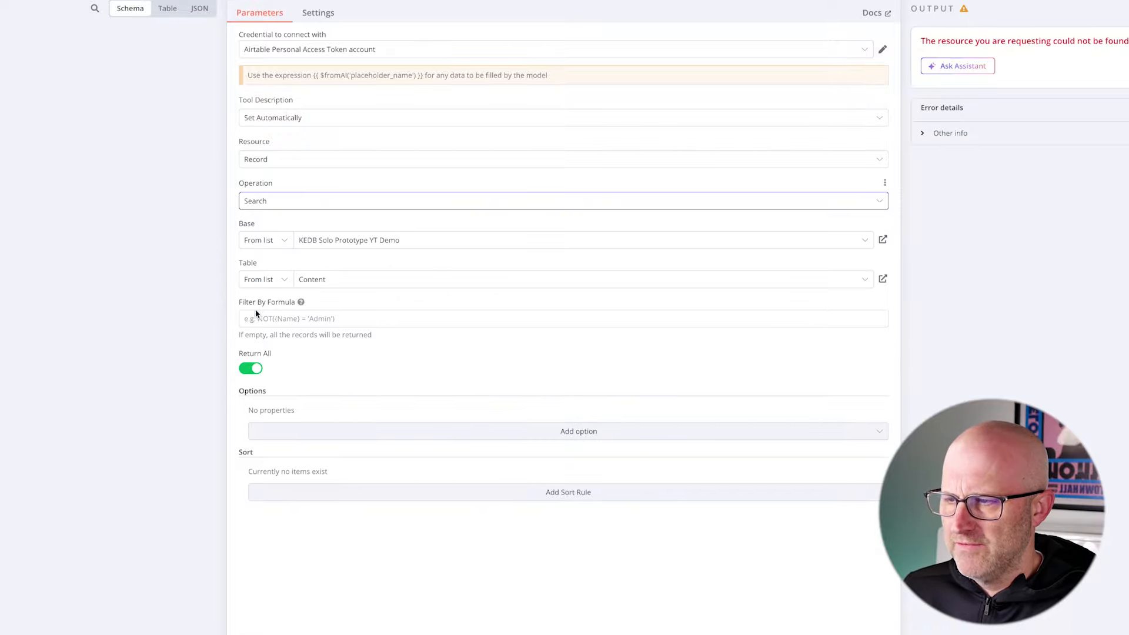
- Set the Get Content tool's Filter By Formula to the expression {CID}={{ $fromAI('CID') }}
left_click(290, 322)
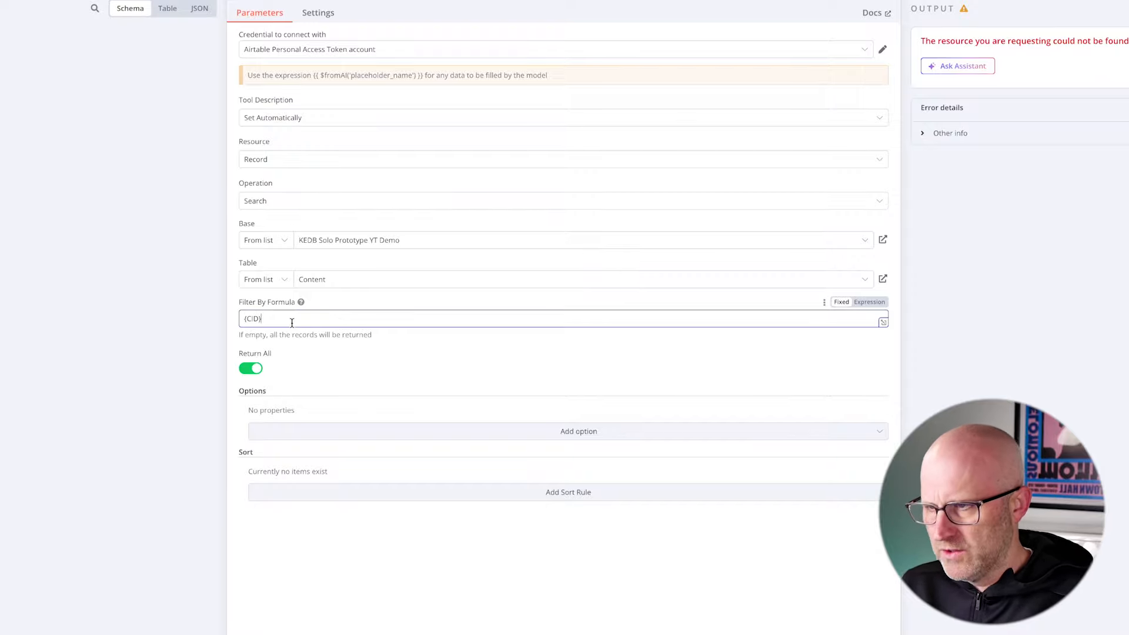
left_click(870, 306)
left_click_drag(423, 75, 323, 77)
right_click(325, 76)
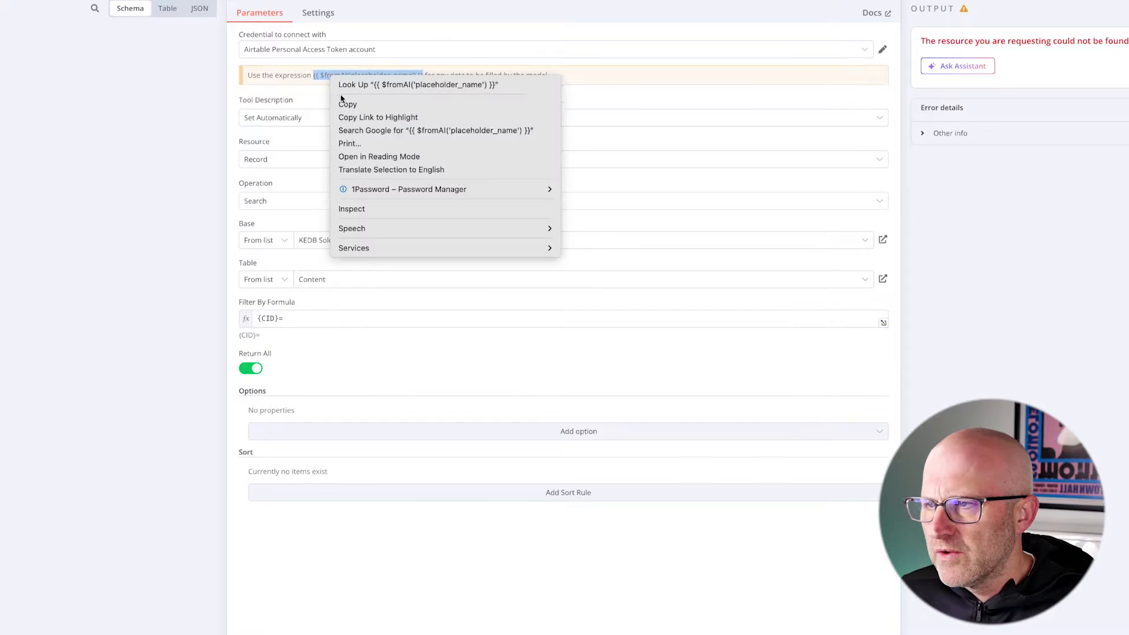
left_click(346, 101)
left_click(344, 322)
key("ctrl+v")
left_click_drag(335, 317, 403, 316)
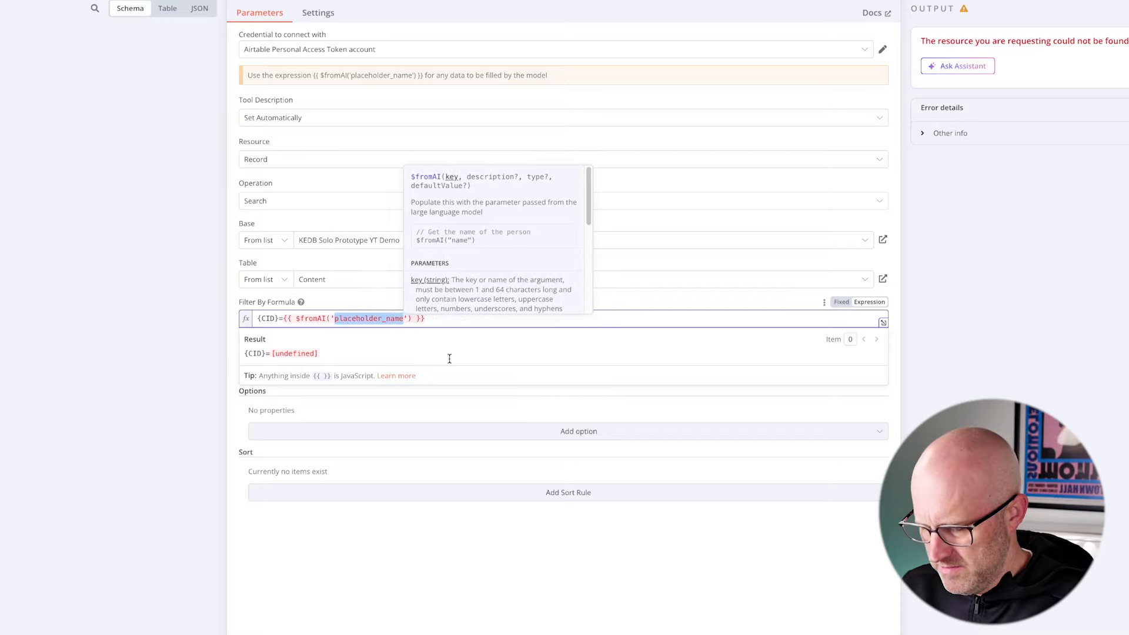
type("CID")
left_click(385, 318)
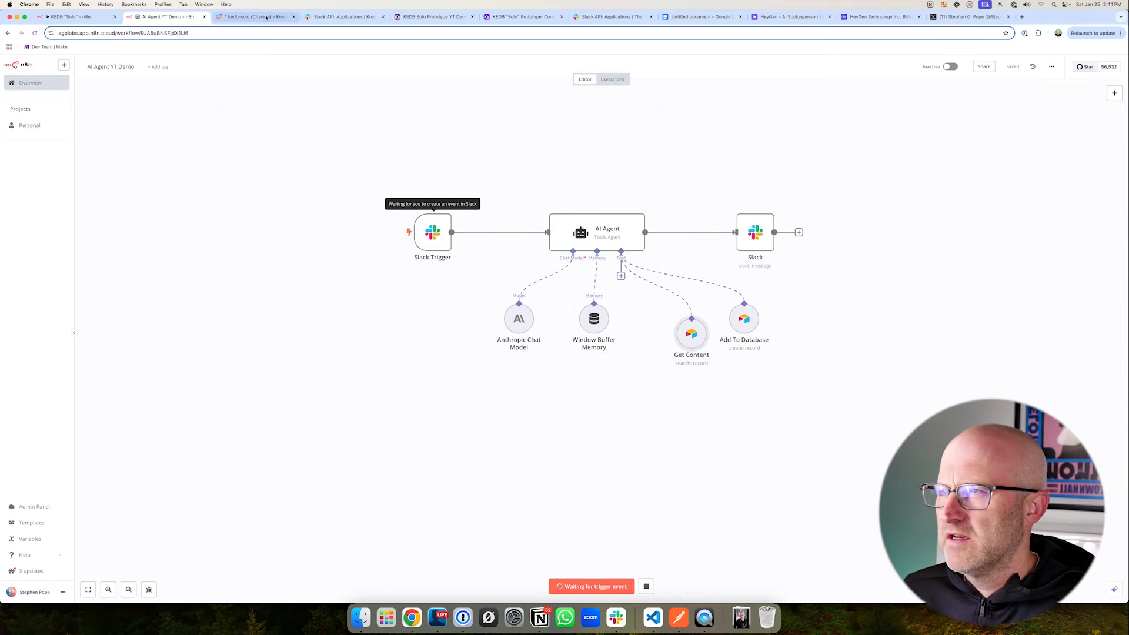
- Send 'get C4' in the kedb-solo Slack channel and follow the test run on the n8n canvas
left_click(259, 17)
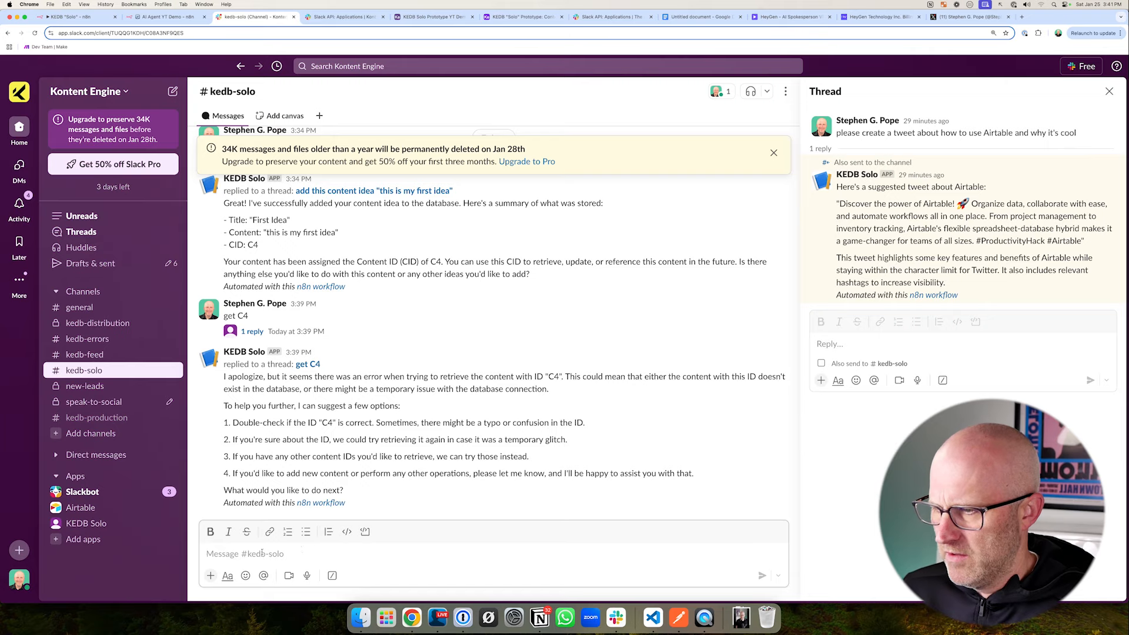
type("get C4")
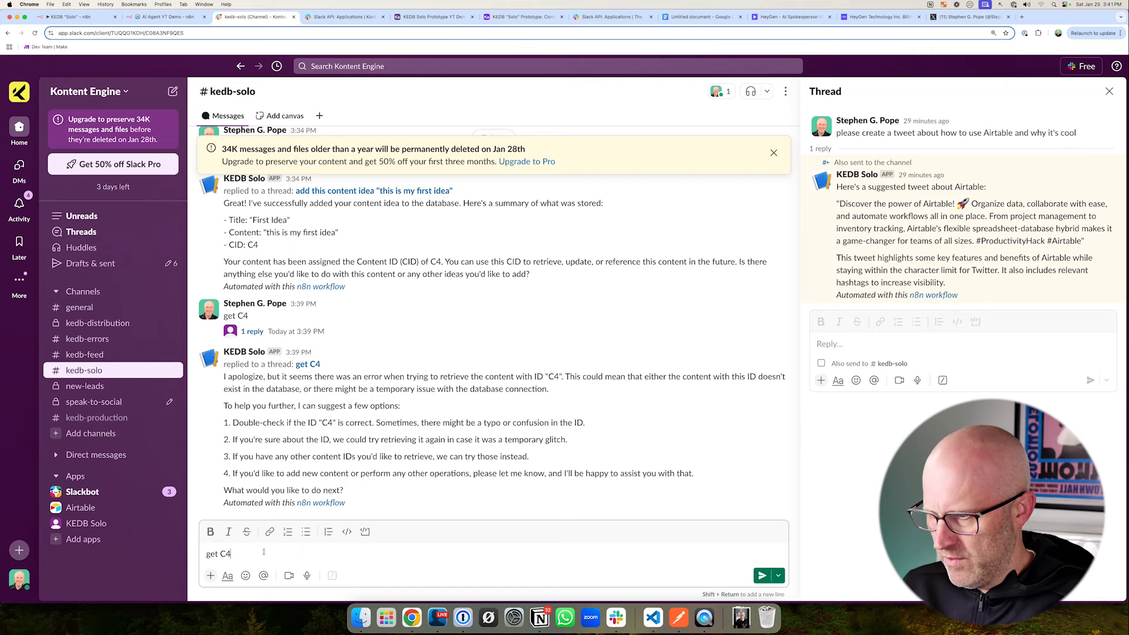
key("Return")
left_click(168, 17)
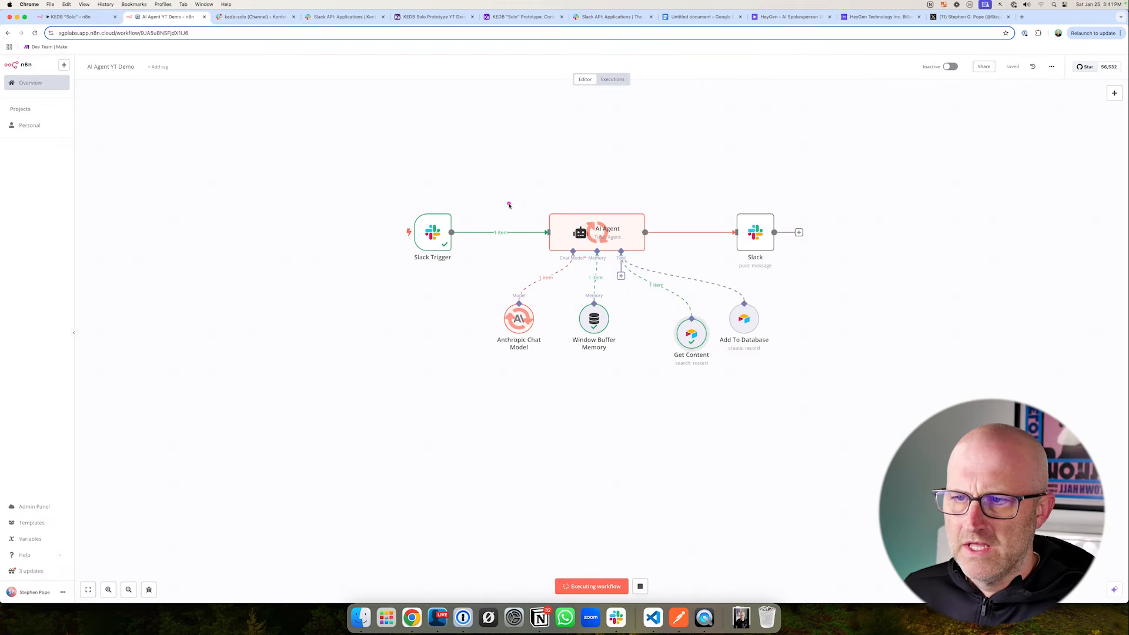
mouse_move(482, 180)
left_mouse_down()
mouse_move(624, 345)
mouse_move(751, 423)
left_mouse_up()
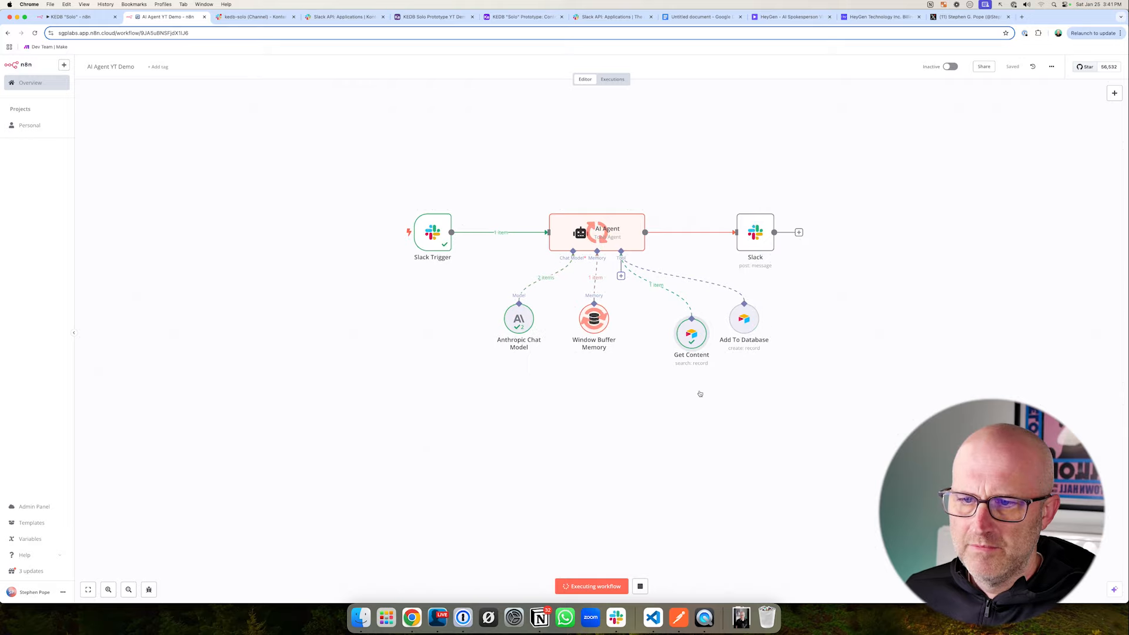
left_click_drag(710, 461, 703, 383)
left_click_drag(696, 190, 842, 269)
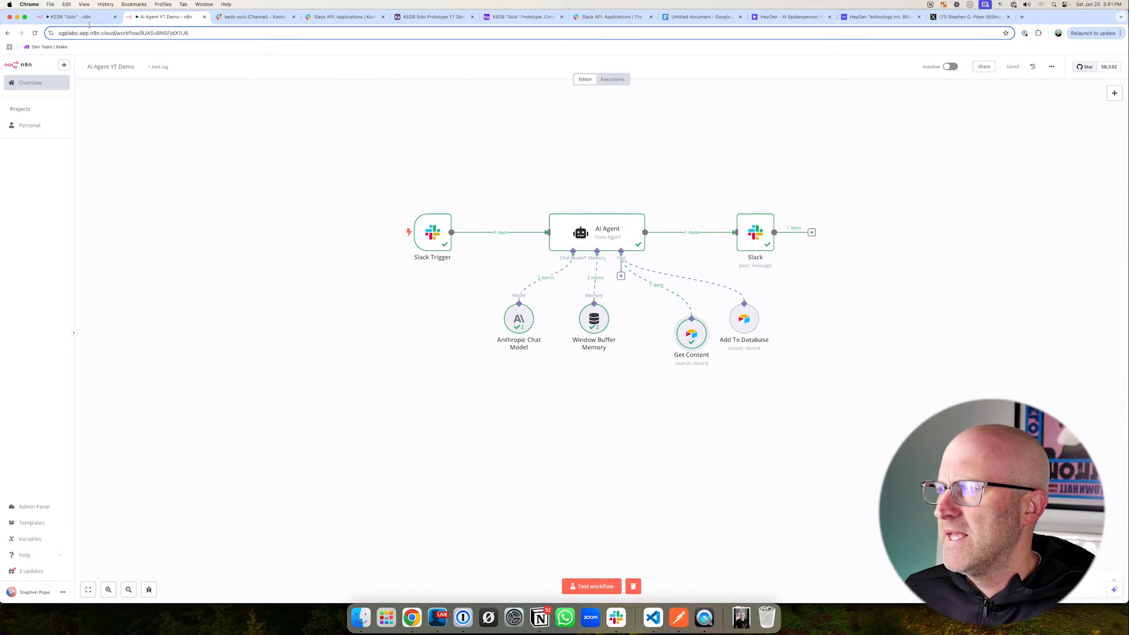
- Switch to Slack and read the agent's reply to the latest 'get C4' message in kedb-solo
left_click(253, 16)
left_click_drag(412, 382, 369, 436)
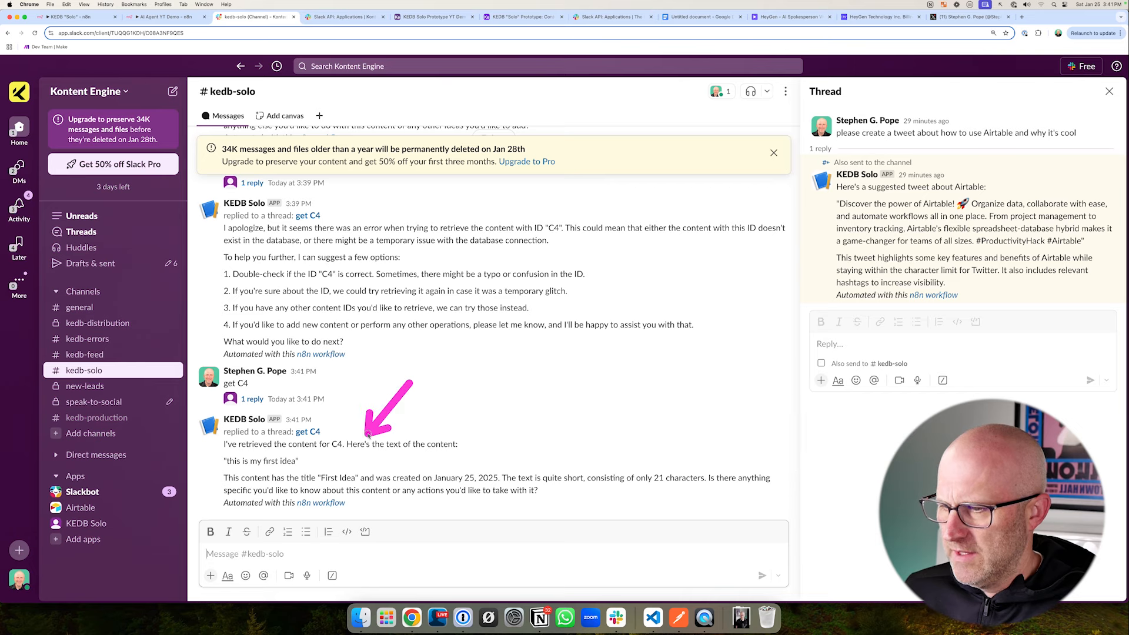
left_click_drag(397, 474, 310, 462)
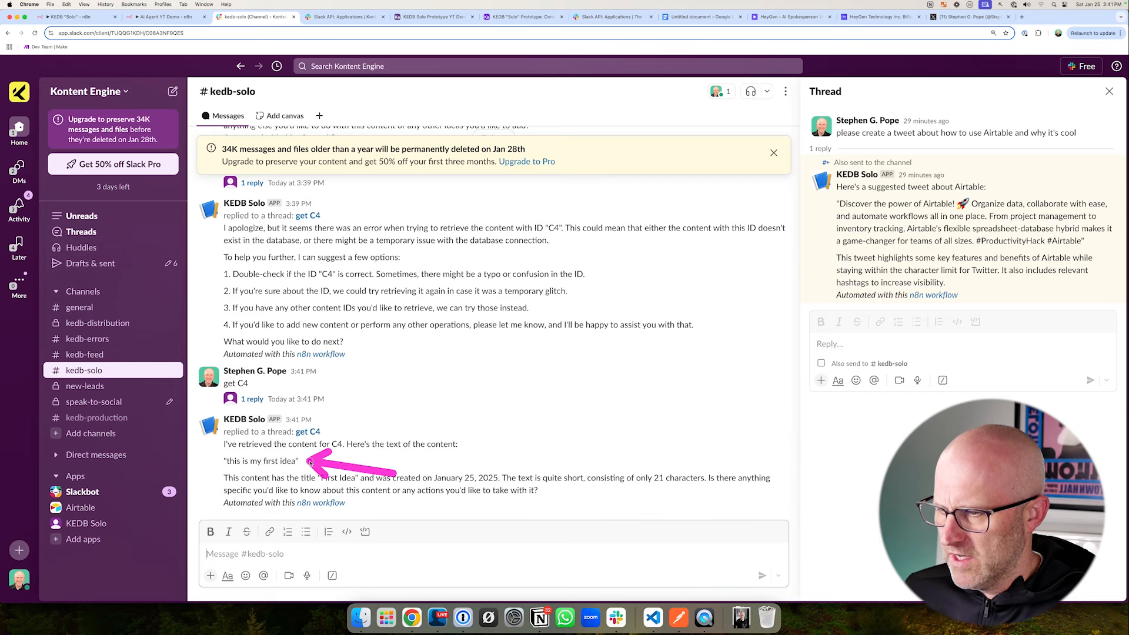
mouse_move(200, 462)
left_mouse_down()
mouse_move(239, 479)
mouse_move(735, 512)
mouse_move(776, 501)
left_mouse_up()
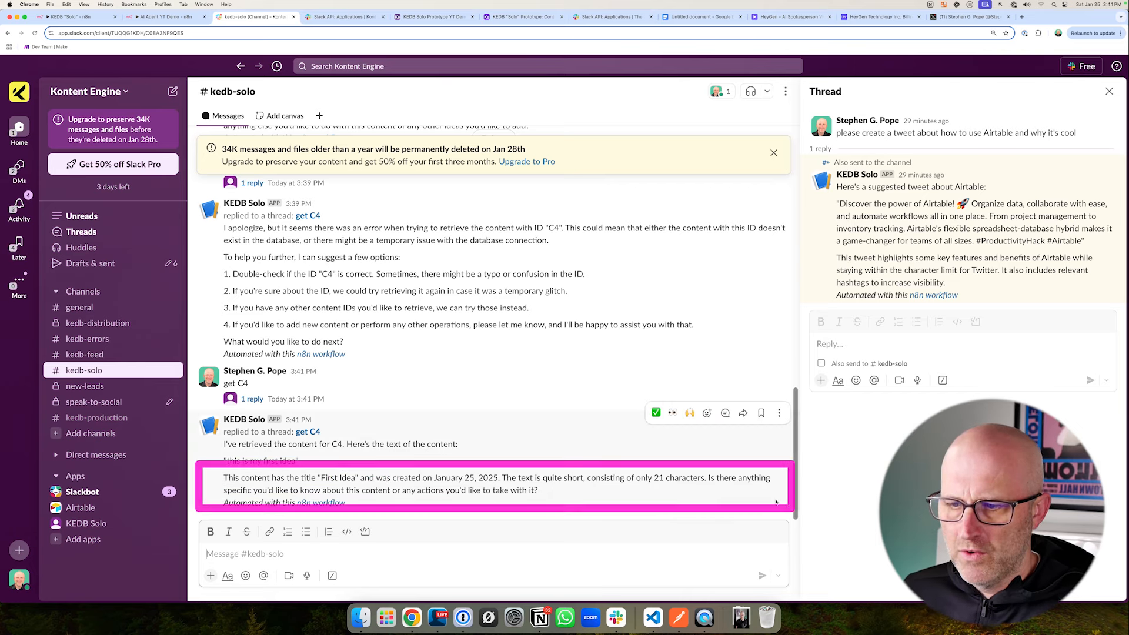
left_click_drag(868, 451, 781, 480)
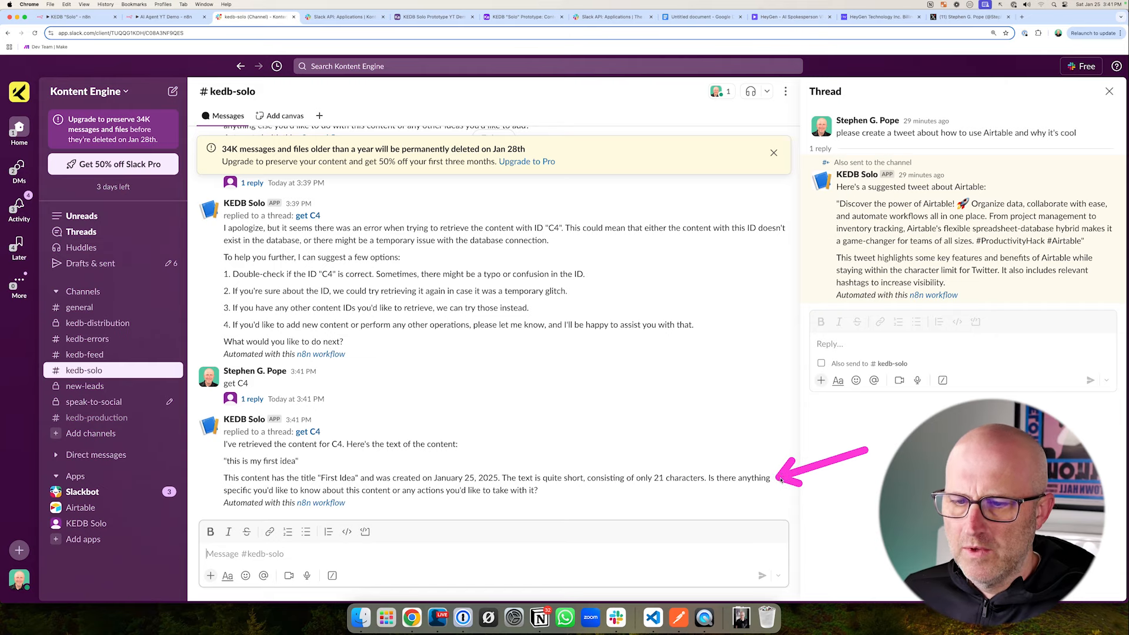
- Review the Get Content purpose and usage section of the system prompt in Google Docs
key("super+8")
mouse_move(183, 252)
left_mouse_down()
mouse_move(300, 272)
mouse_move(301, 303)
left_mouse_up()
left_click_drag(553, 162, 454, 198)
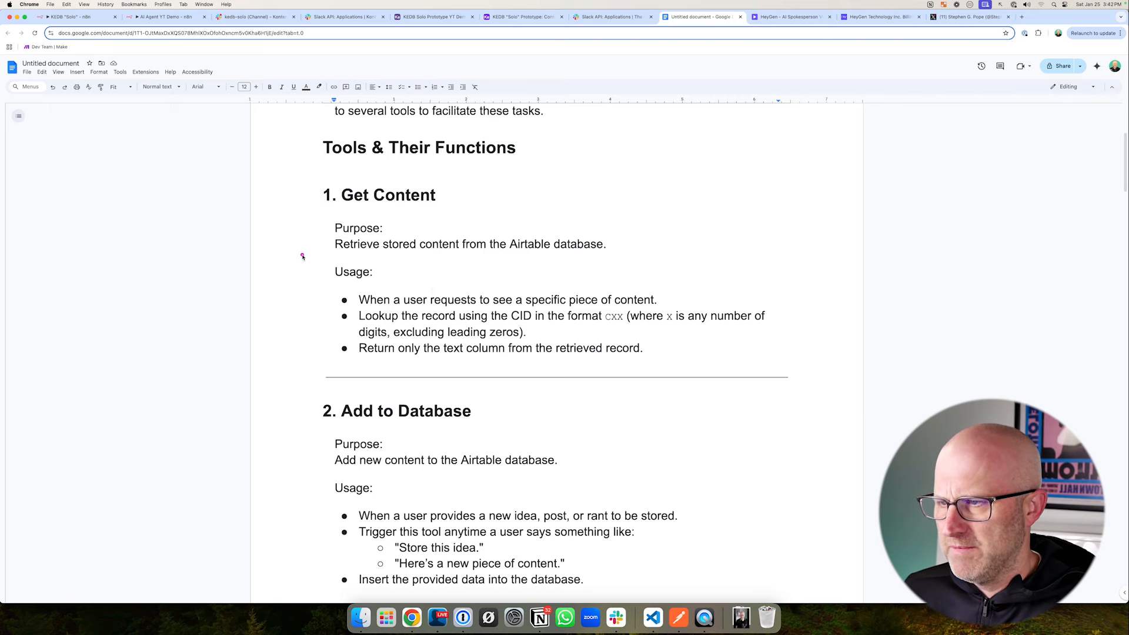
mouse_move(302, 255)
left_mouse_down()
mouse_move(577, 354)
mouse_move(794, 384)
left_mouse_up()
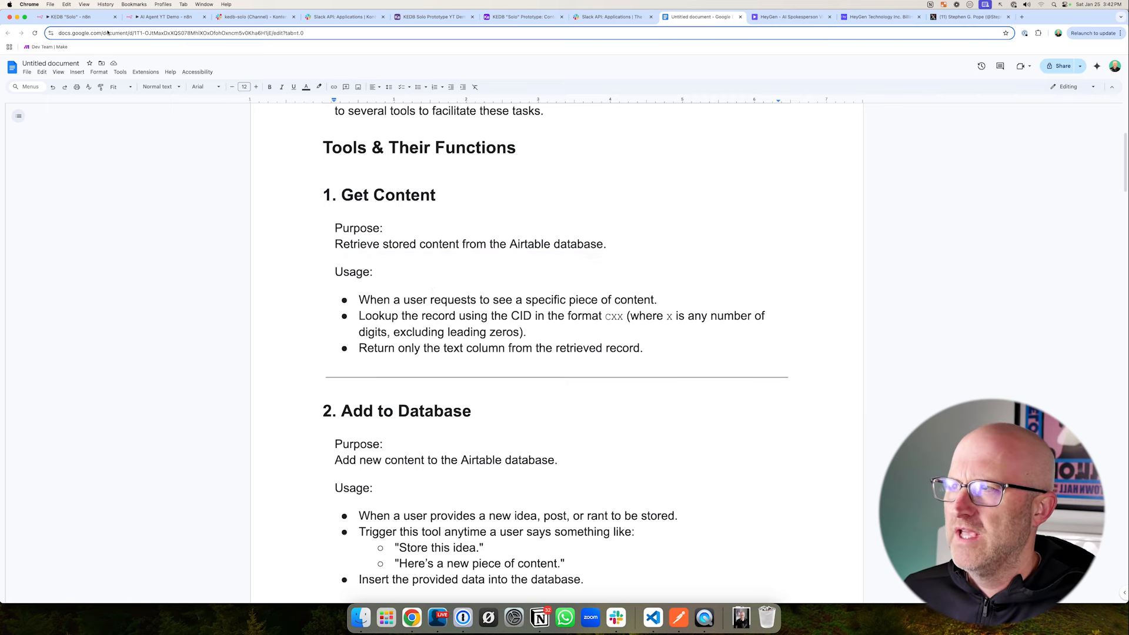
- Check the Update Database tool in the KEDB "Solo" workflow and return to the AI Agent YT Demo workflow
left_click(253, 16)
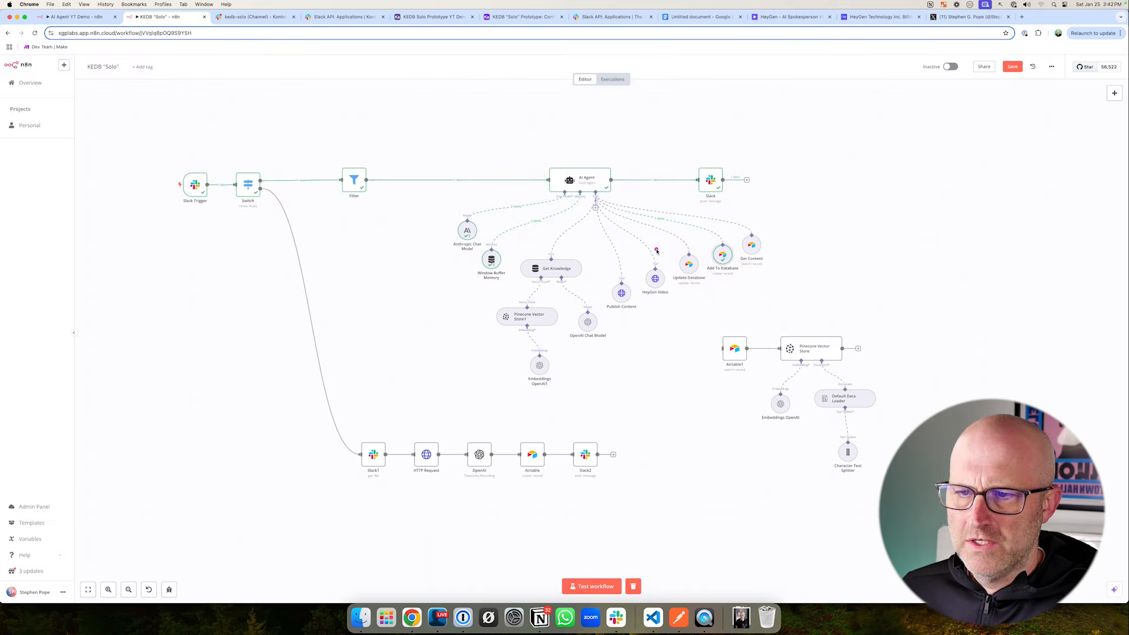
left_click_drag(663, 237, 707, 277)
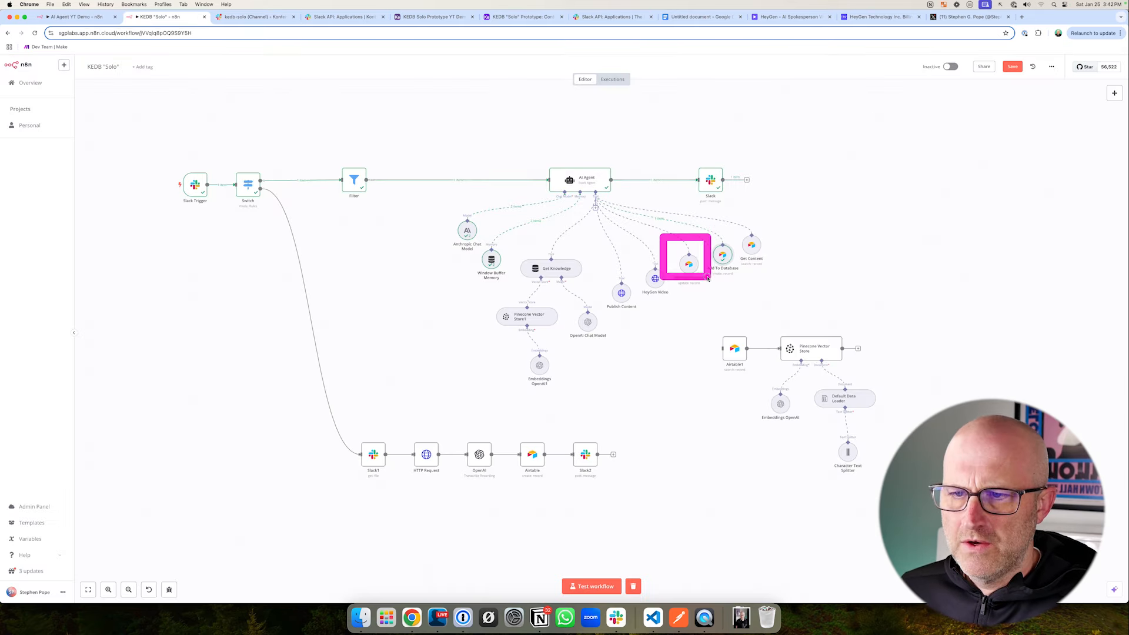
left_click_drag(732, 339, 703, 295)
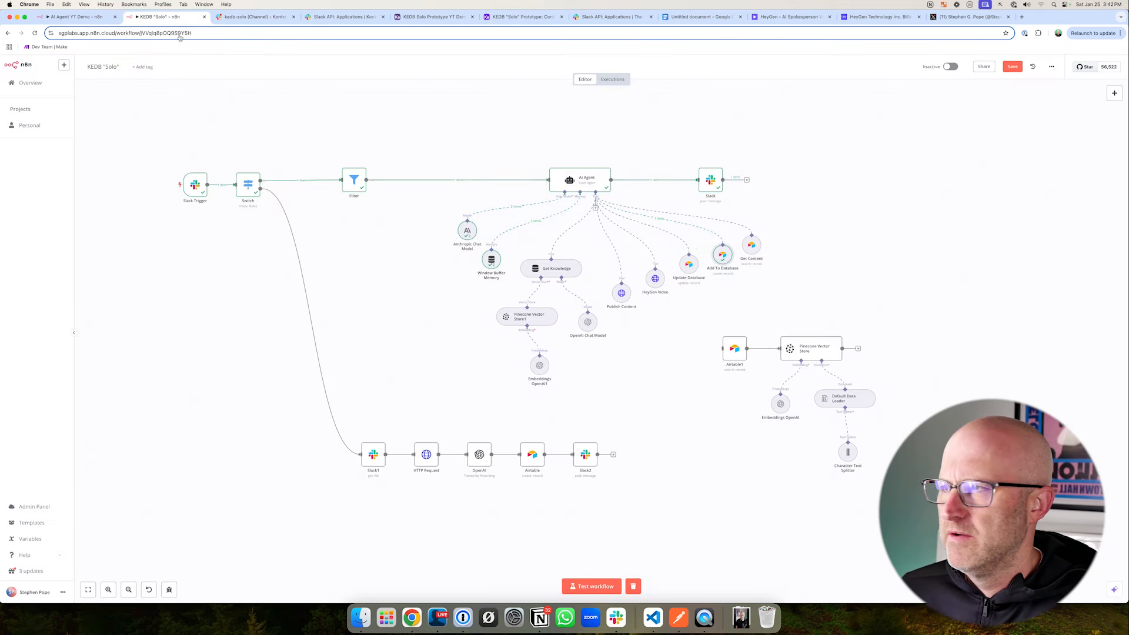
left_click_drag(146, 113, 101, 54)
left_click(89, 18)
- Reposition the Add To Database and Get Content nodes, and give the AI Agent another Airtable tool with the Update operation
left_click_drag(744, 319, 753, 311)
left_click_drag(693, 331, 708, 331)
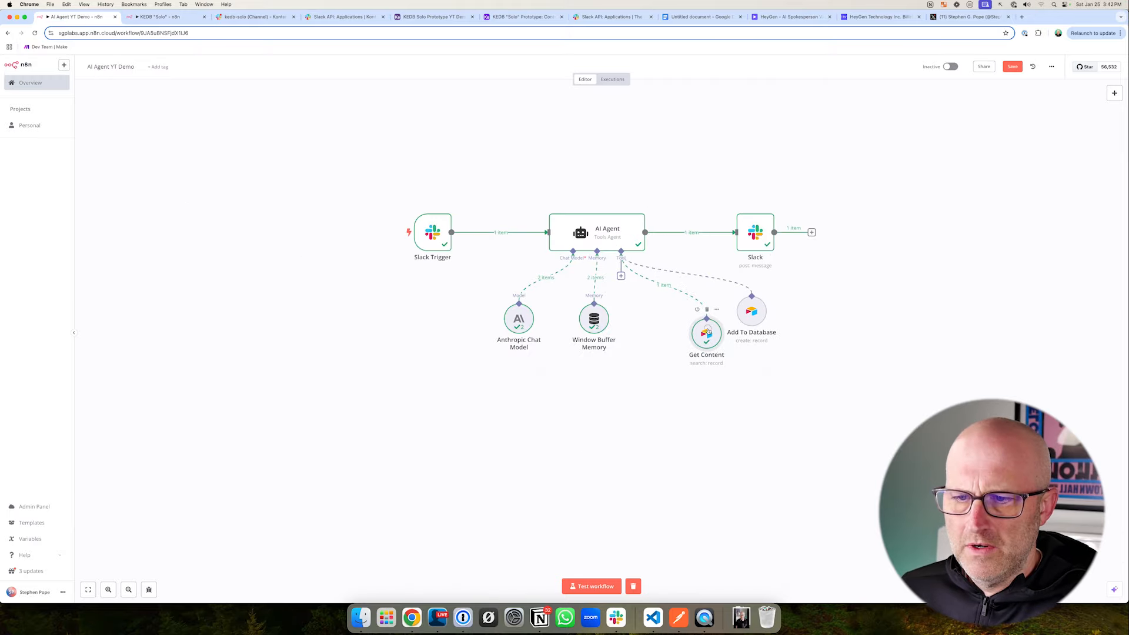
left_click(621, 277)
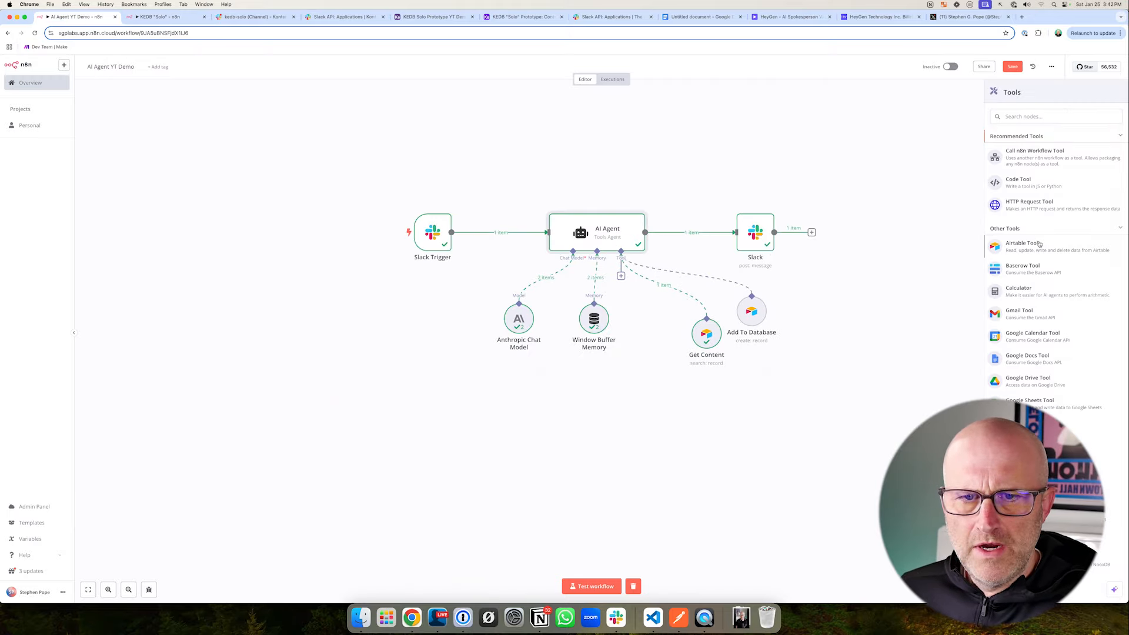
left_click(1044, 251)
left_click(388, 206)
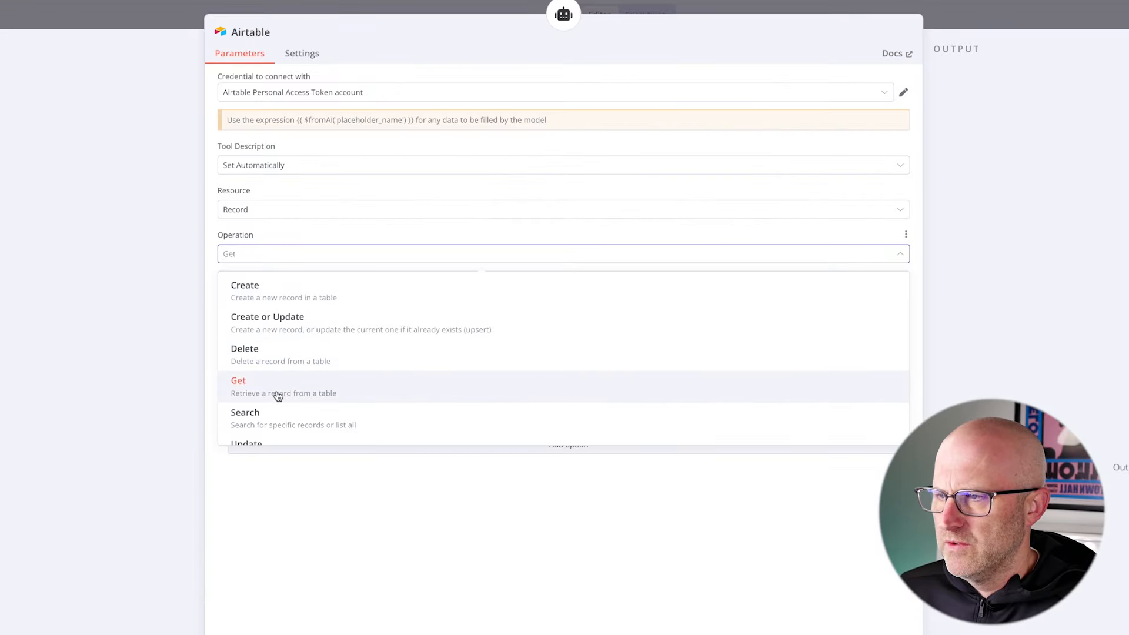
scroll(277, 399, "down", 1)
left_click(270, 422)
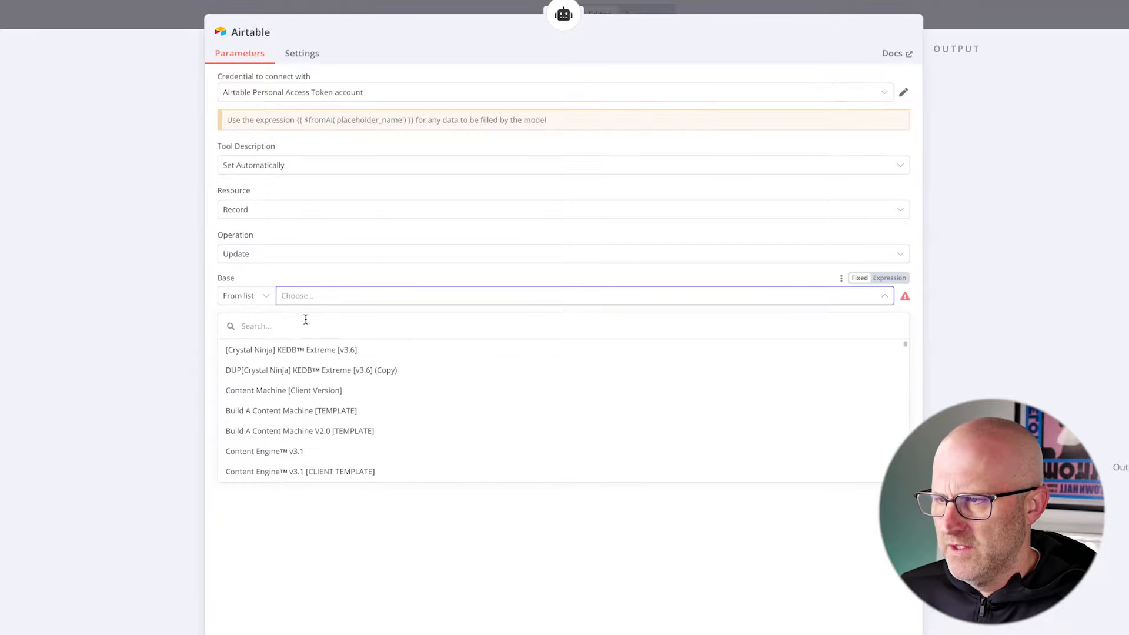
- Set the new Airtable tool's base to KEDB Solo Prototype YT Demo and its table to Content
type("kedb")
left_click(303, 393)
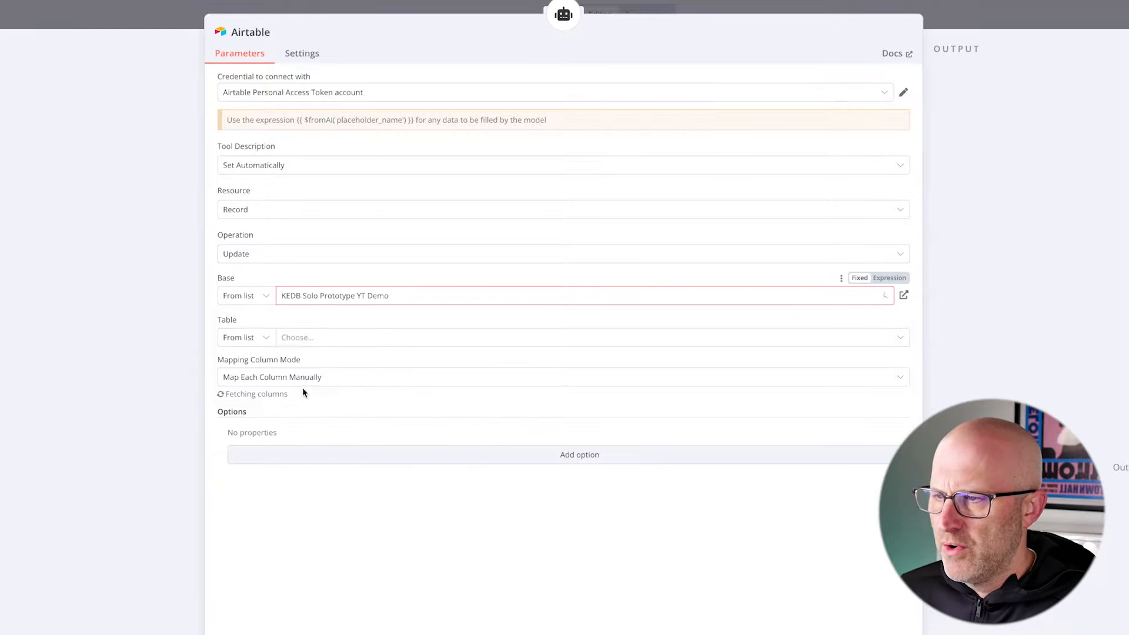
left_click(305, 339)
left_click(255, 389)
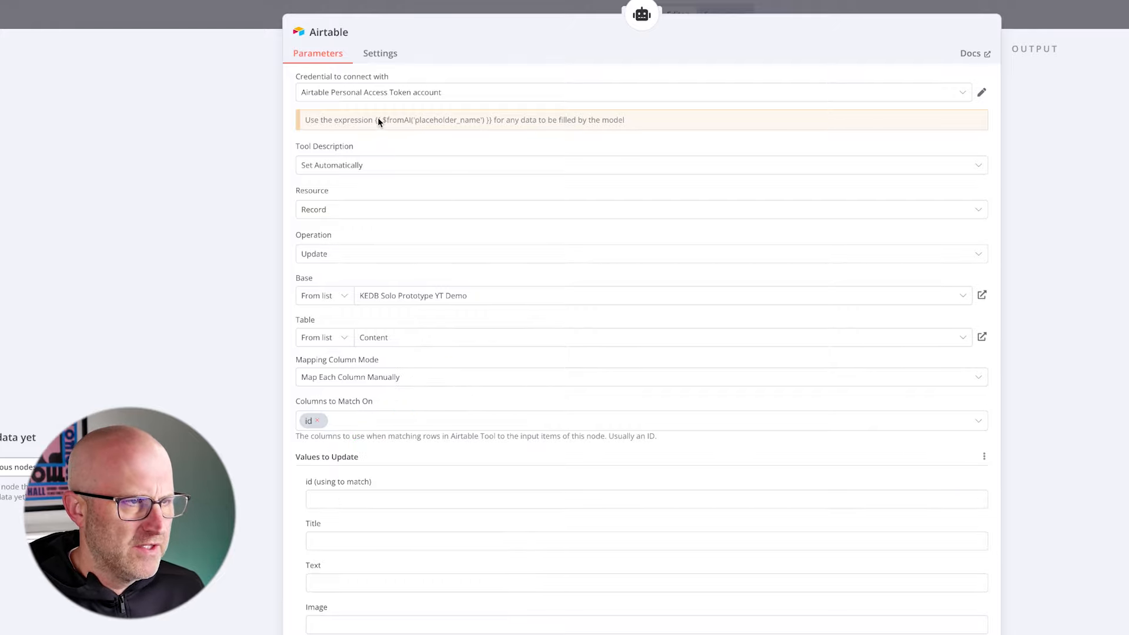
- Set the id value used for matching to the expression {{ $fromAI('id') }}
left_click_drag(374, 119, 458, 119)
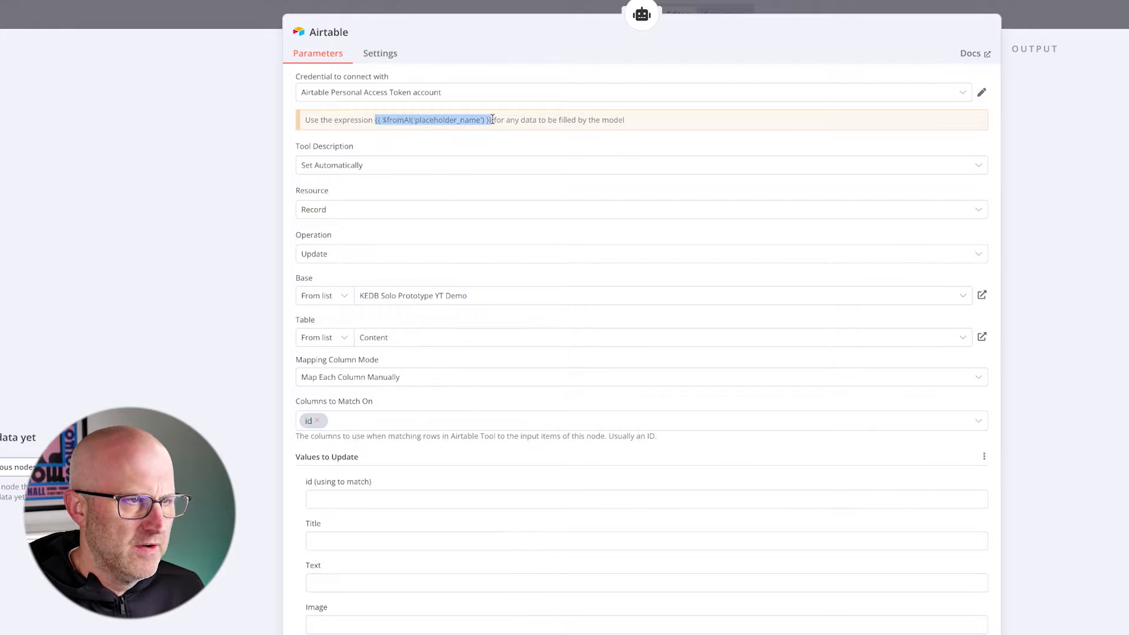
left_click(968, 482)
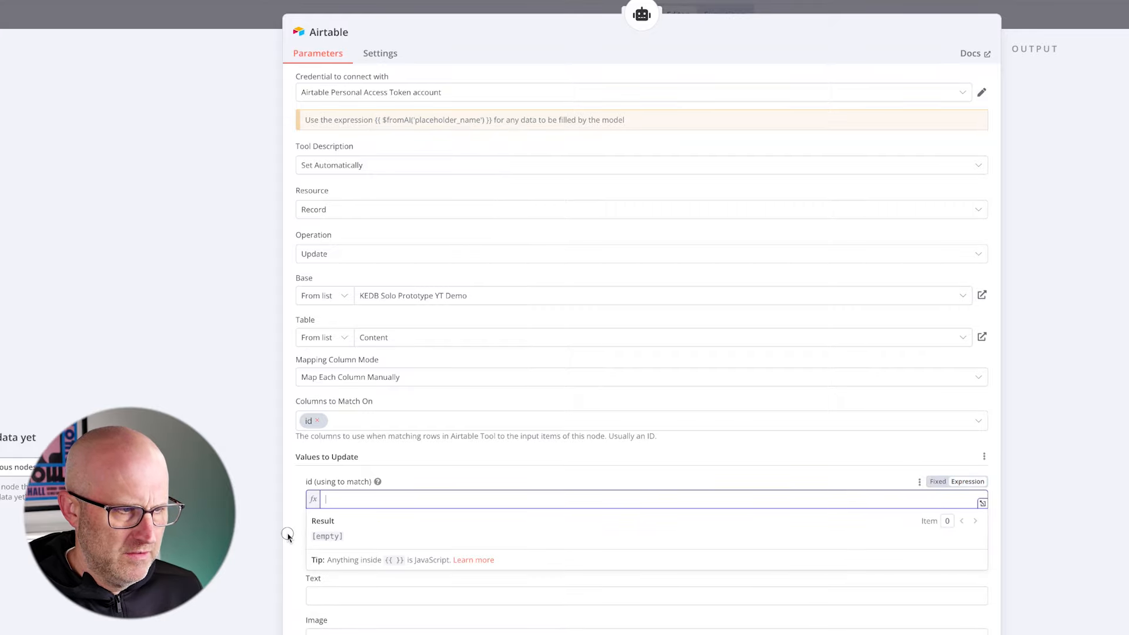
type("{{ $fromAI('placeholder_name') }}")
left_click_drag(386, 499, 457, 500)
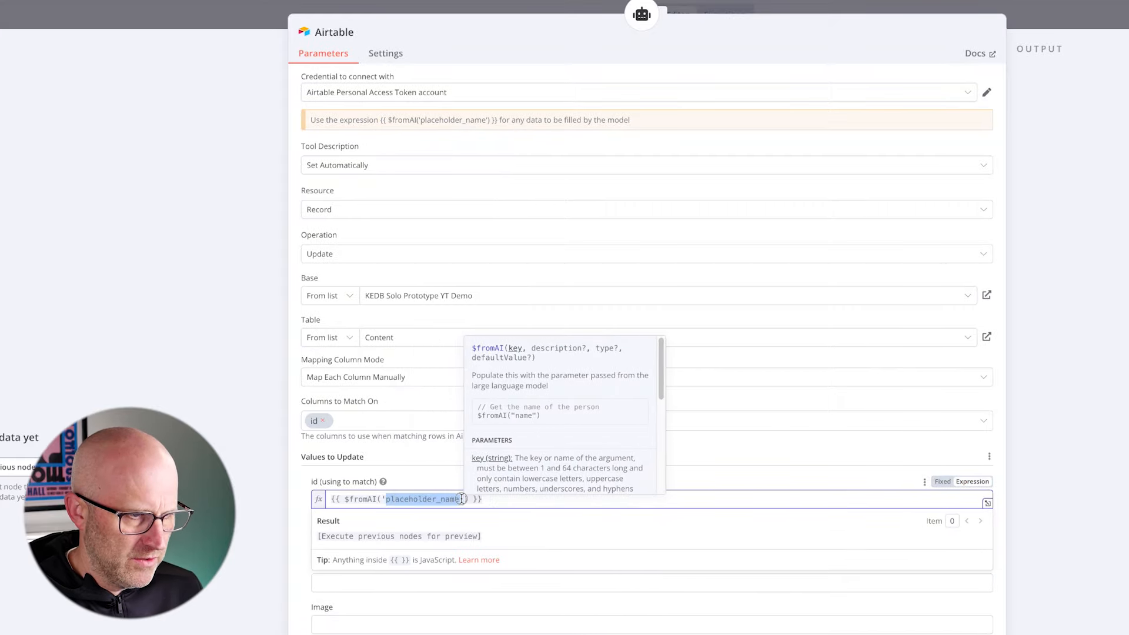
type("id")
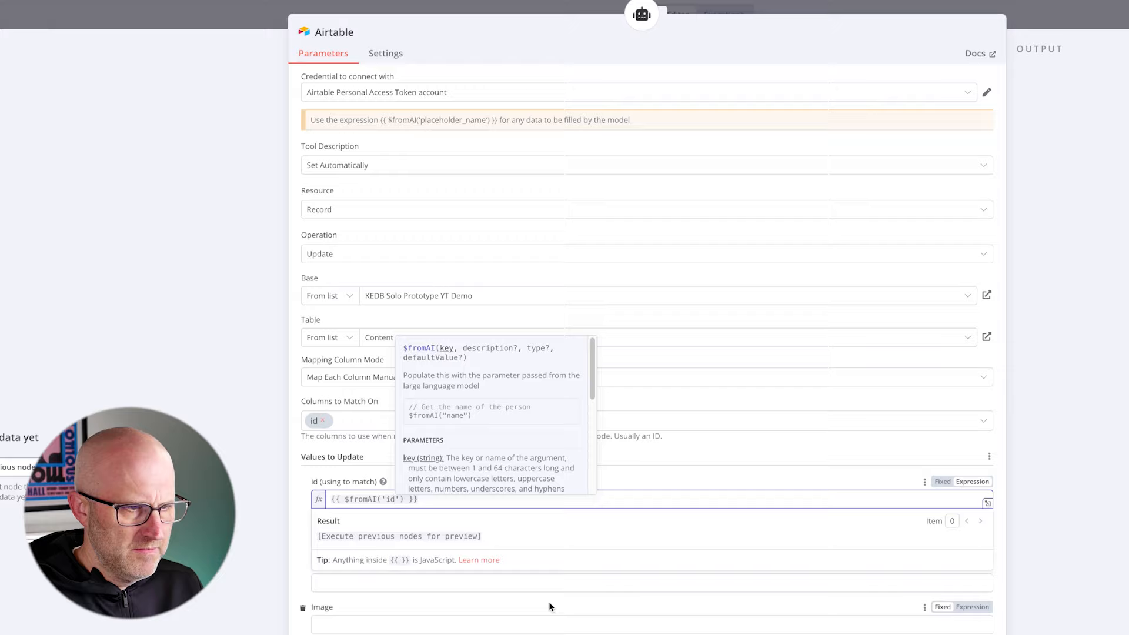
left_click(548, 602)
- Set the Title value to update to the expression {{ $fromAI('title') }}
left_click(978, 524)
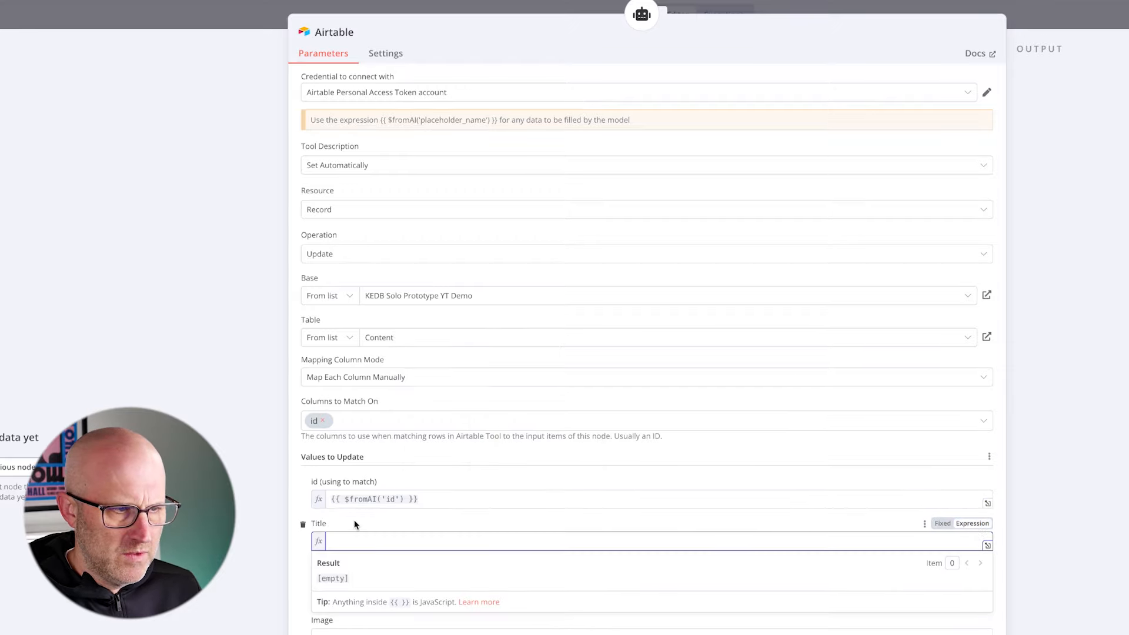
type("{{ $fromAI('placeholder_name') }}")
double_click(386, 541)
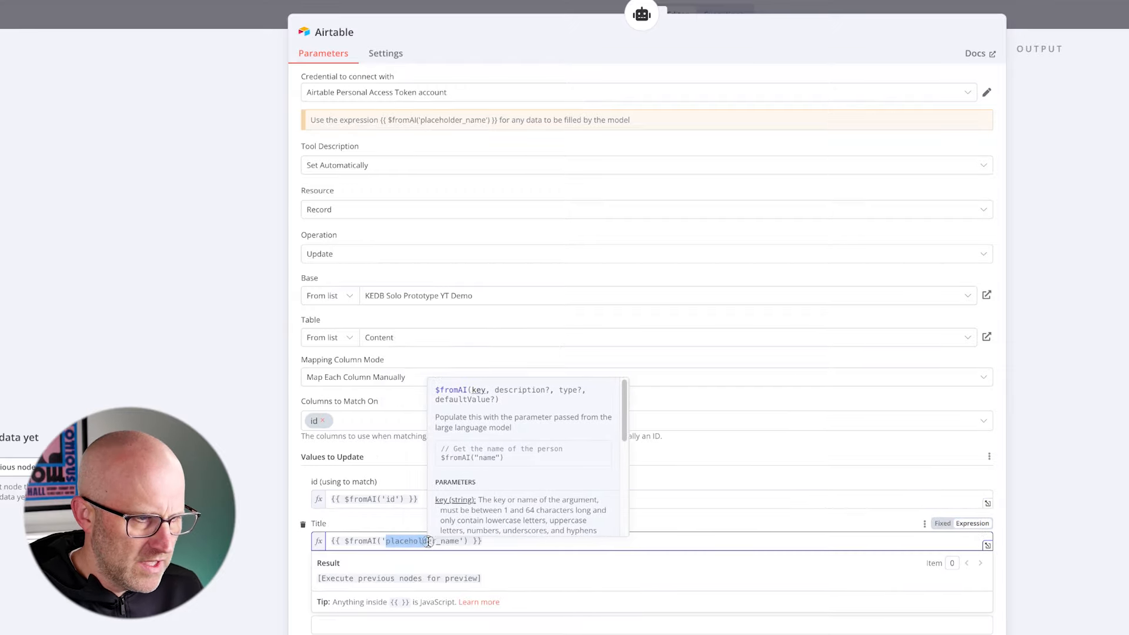
type("title")
- Set the Text value to update to the expression {{ $fromAI('text') }}
scroll(411, 470, "down", 4)
left_click(386, 343)
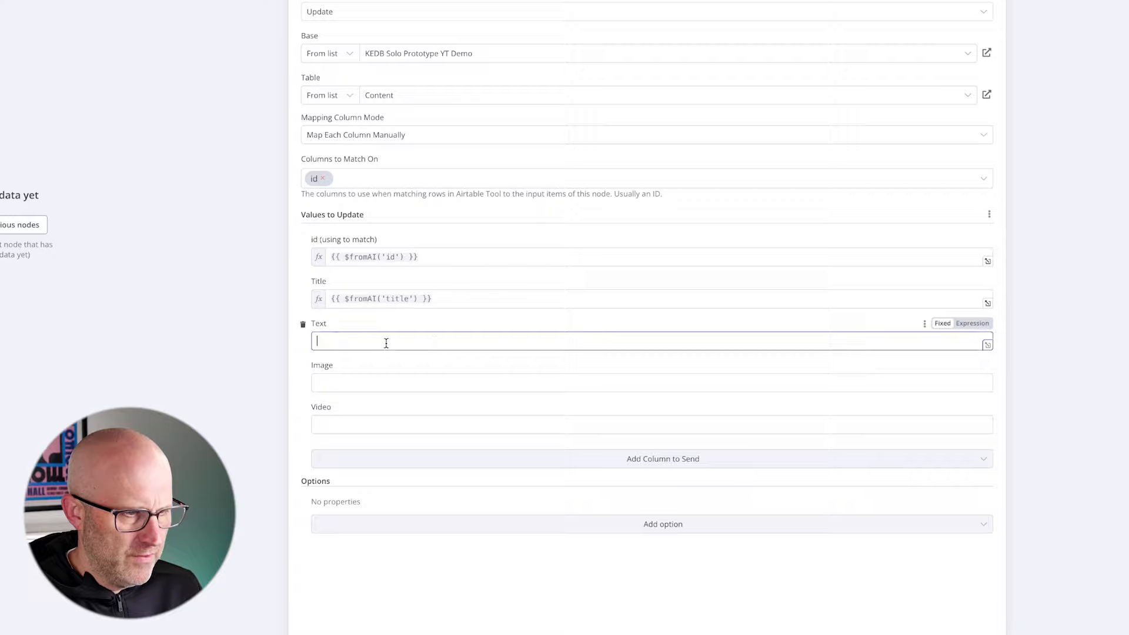
left_click(969, 324)
type("{{ $fromAI('placeholder_name') }}")
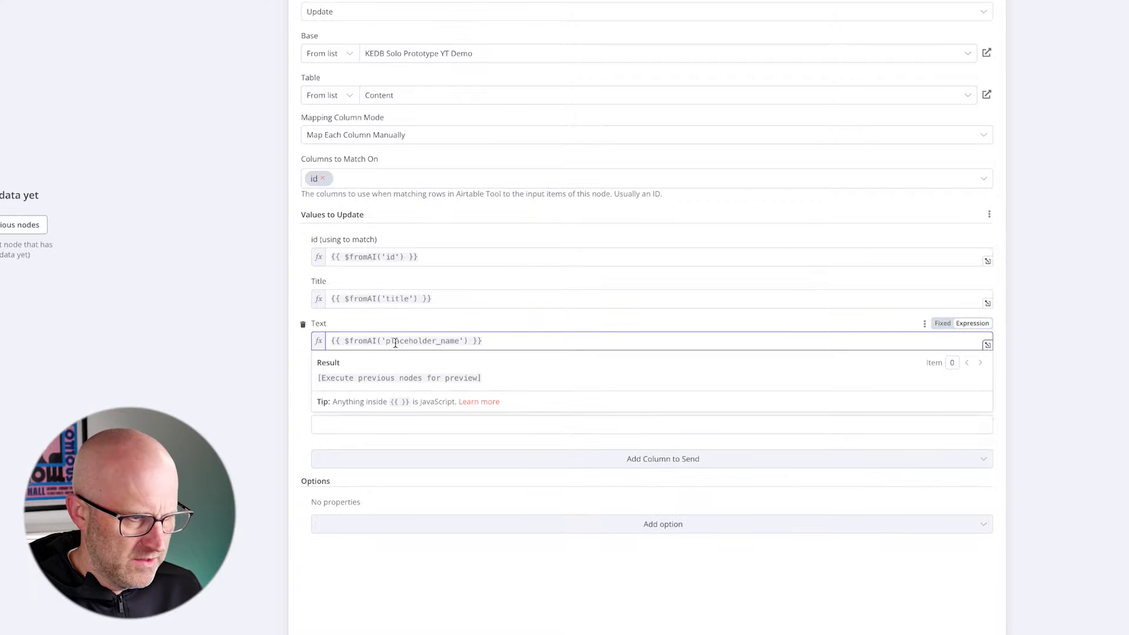
left_click_drag(385, 341, 457, 341)
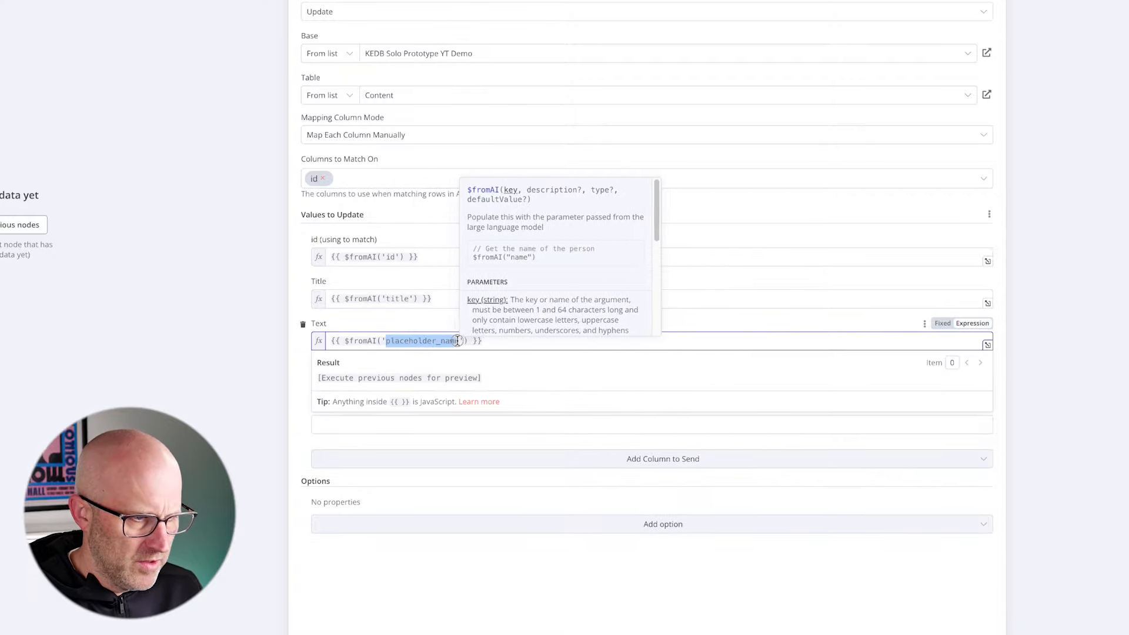
type("text")
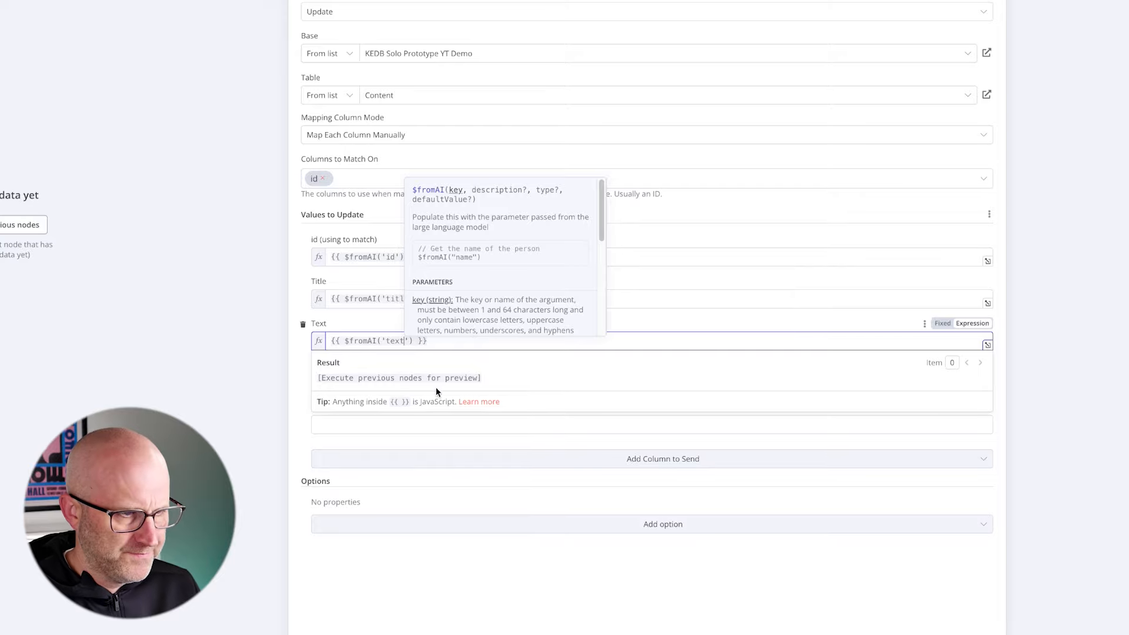
left_click(173, 312)
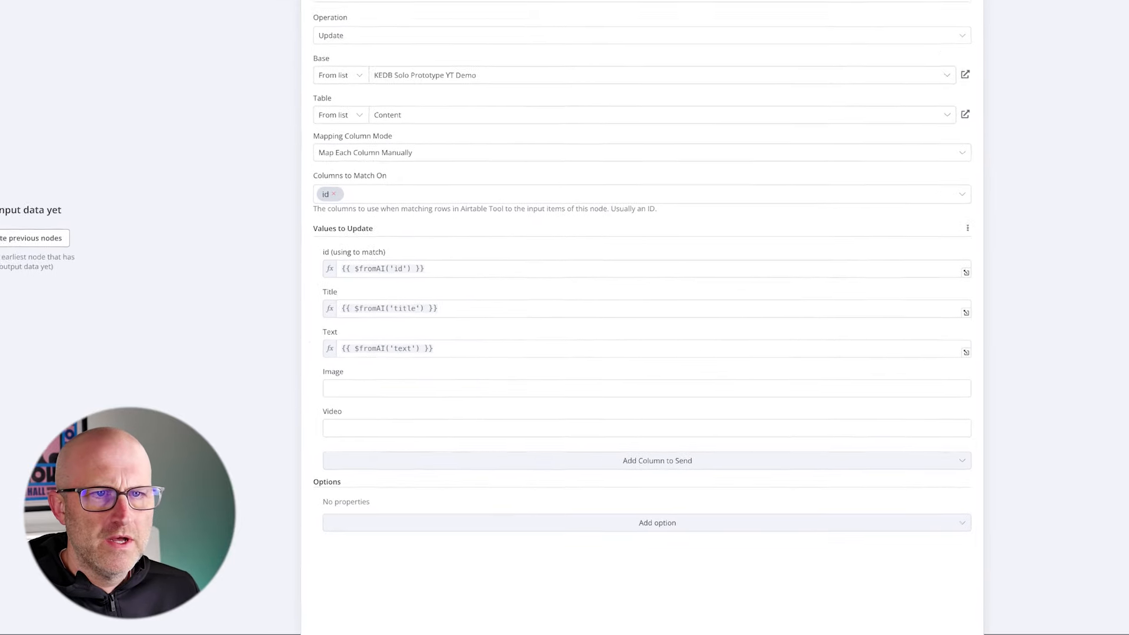
- Save the workflow and rename the new Airtable tool node to Update Database, placing it lower beside Get Content
left_click(878, 9)
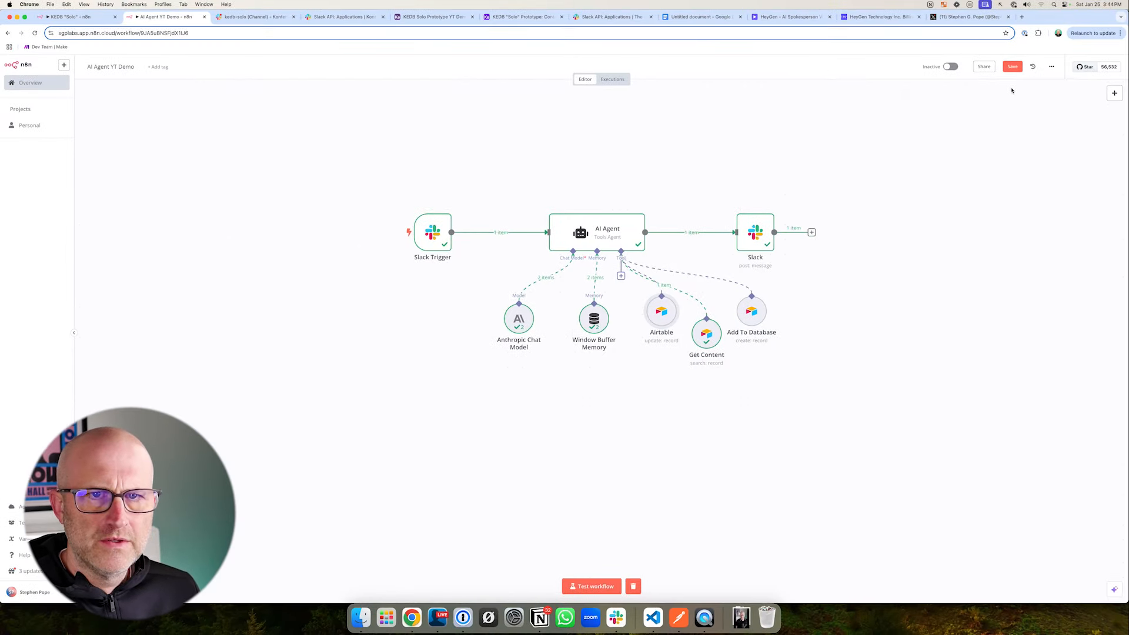
left_click(1010, 68)
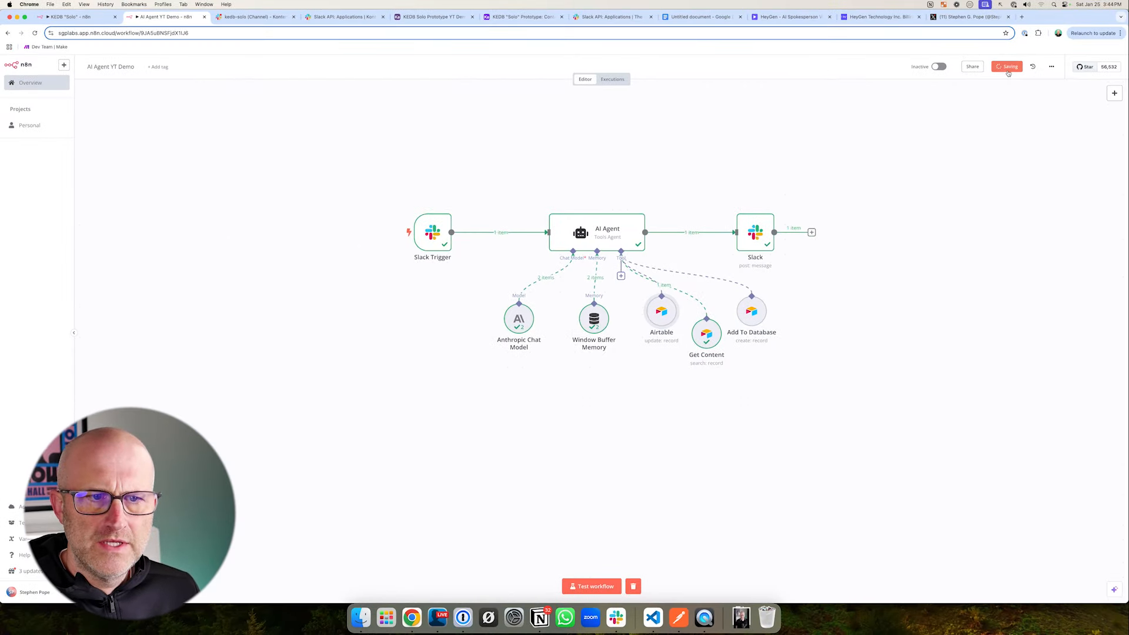
left_click_drag(654, 306, 654, 343)
right_click(668, 370)
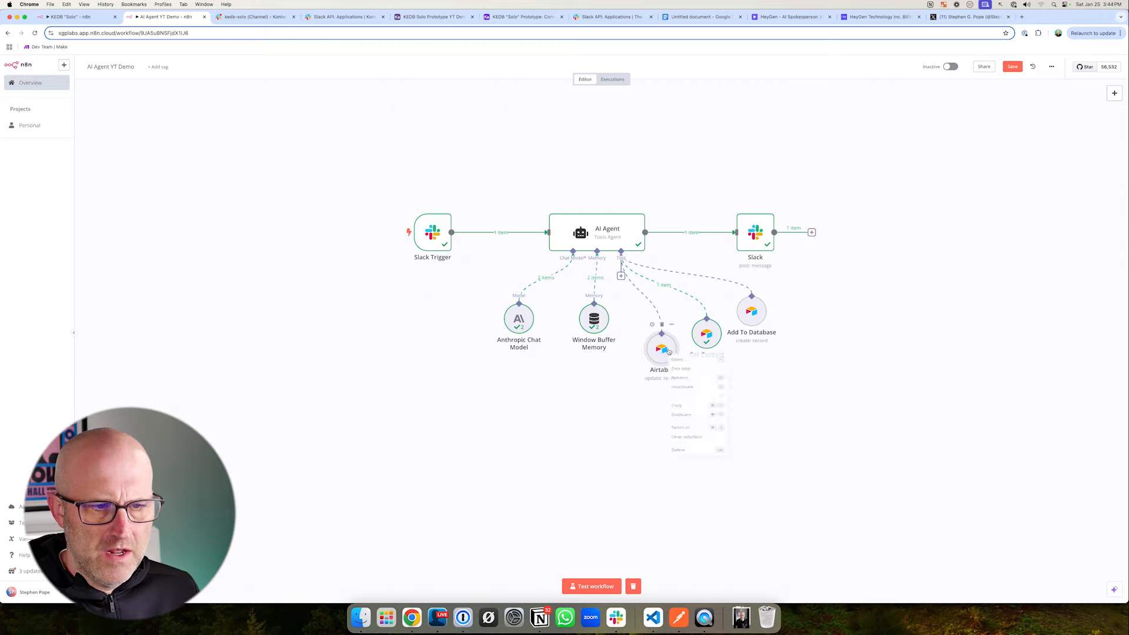
left_click(688, 386)
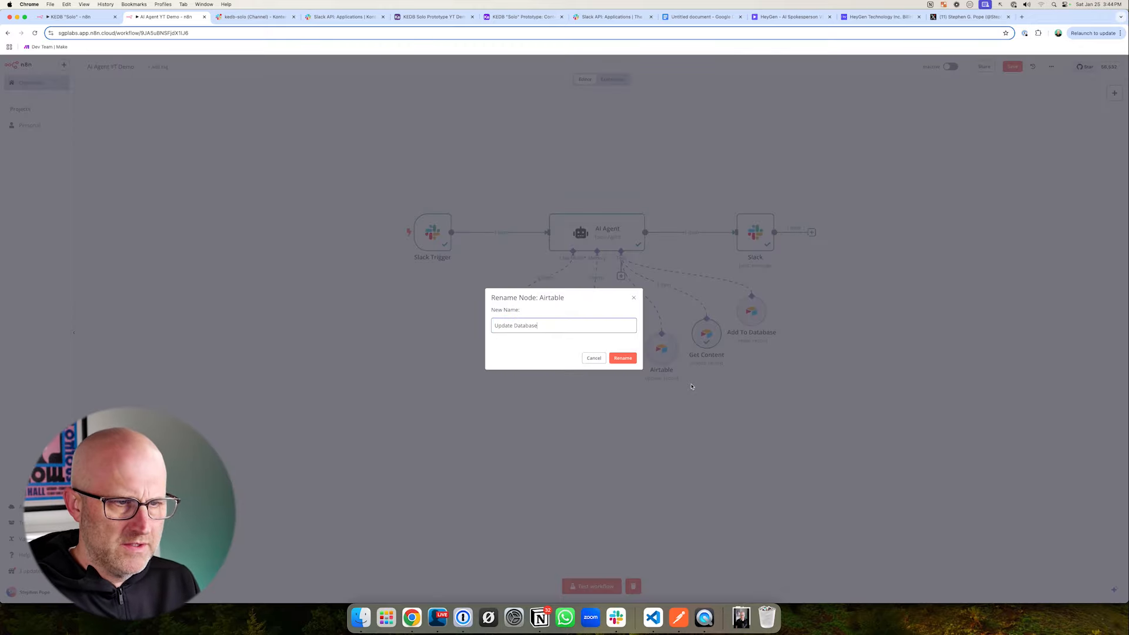
key("Return")
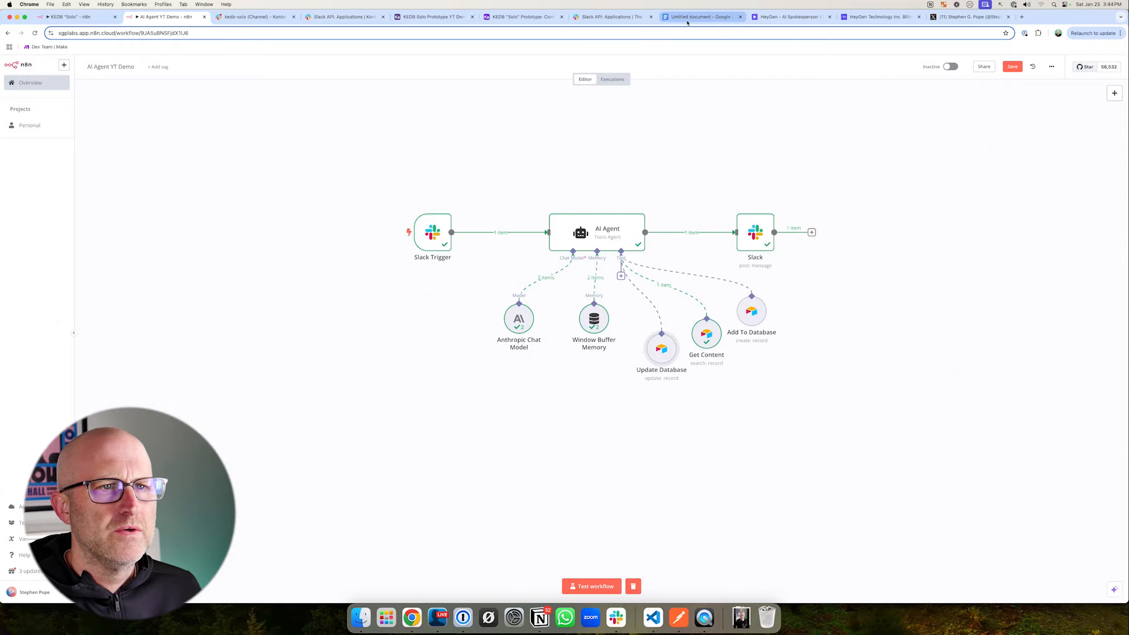
- Switch to the Google Docs prompt document and read the purpose and usage rules of the Update Database tool
left_click(700, 16)
scroll(398, 269, "down", 7)
scroll(399, 268, "down", 4)
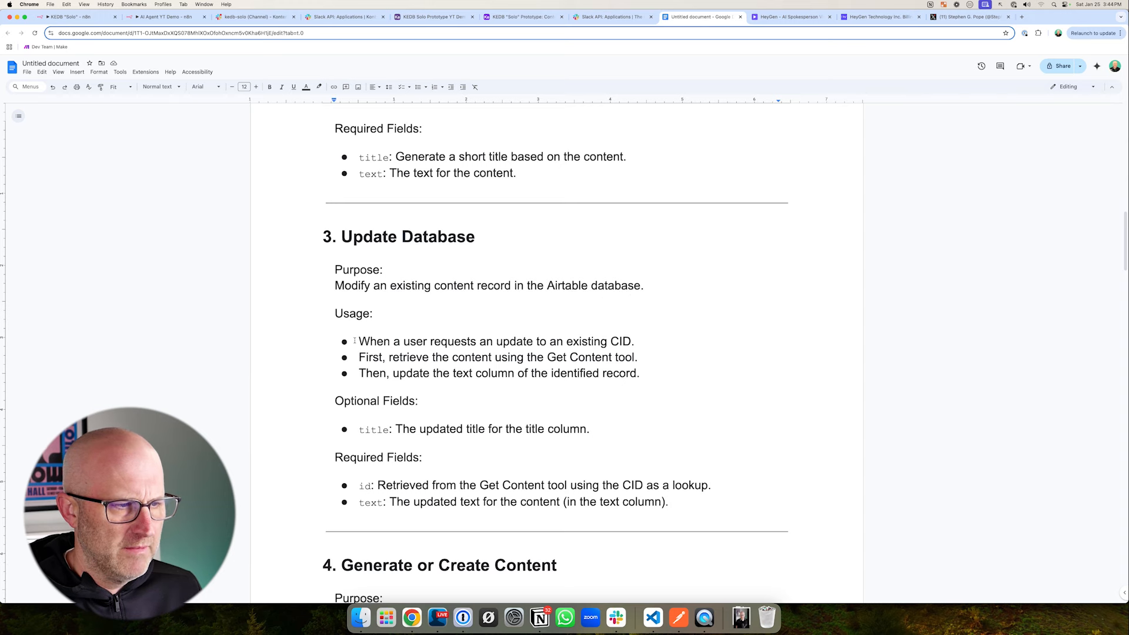
left_click_drag(319, 298, 582, 387)
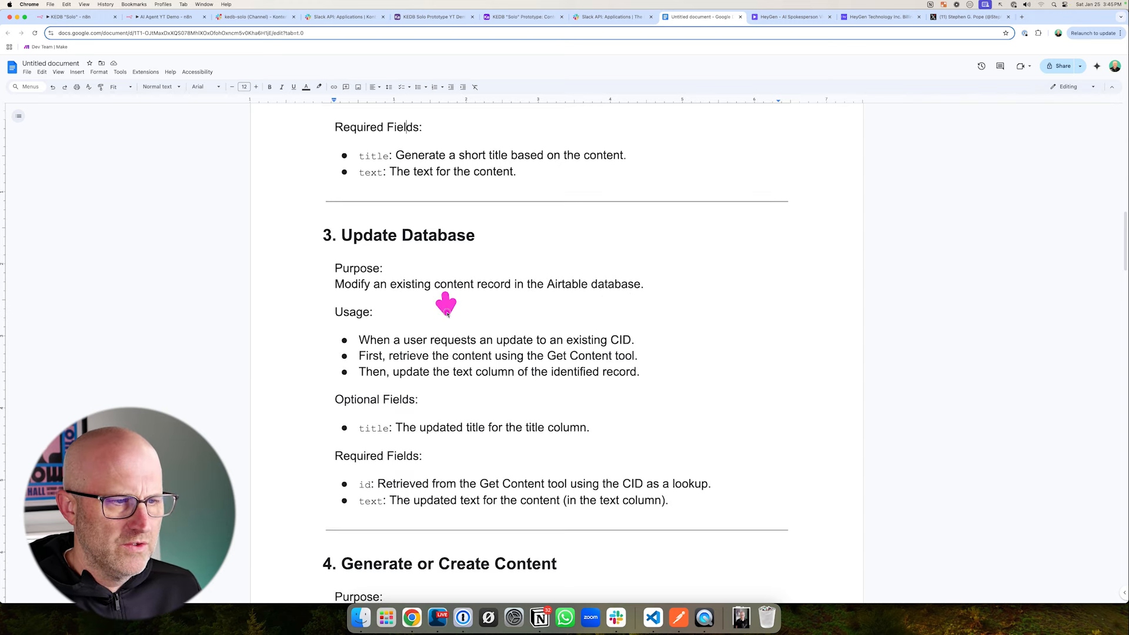
left_click_drag(442, 297, 523, 323)
left_click_drag(710, 302, 651, 334)
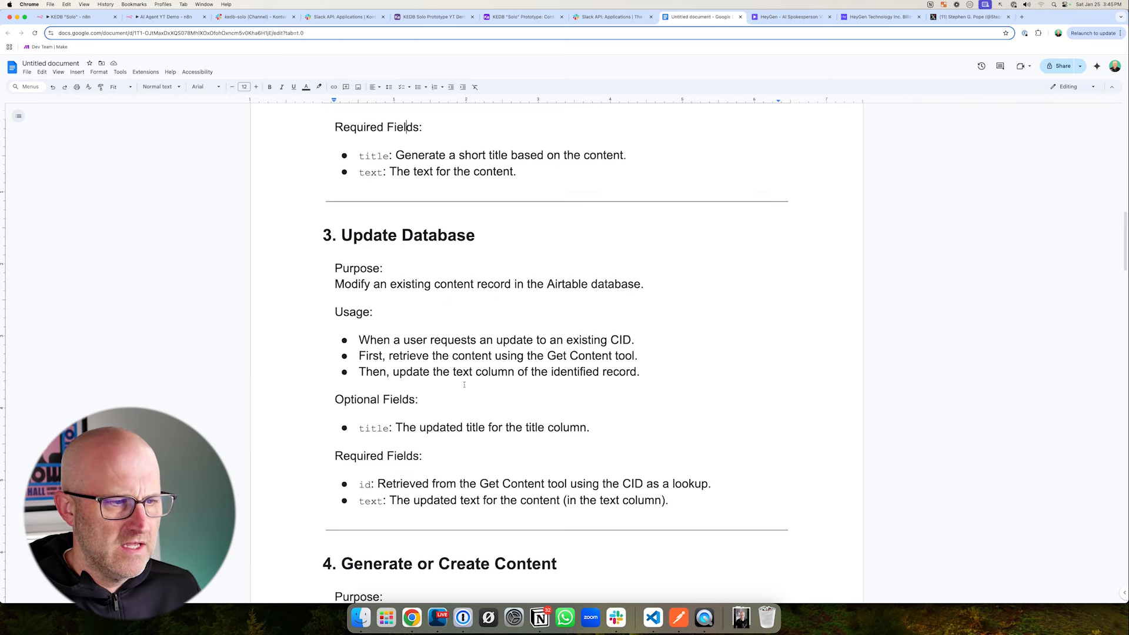
left_click_drag(435, 419, 435, 380)
mouse_move(702, 317)
left_mouse_down()
mouse_move(654, 332)
mouse_move(642, 350)
left_mouse_up()
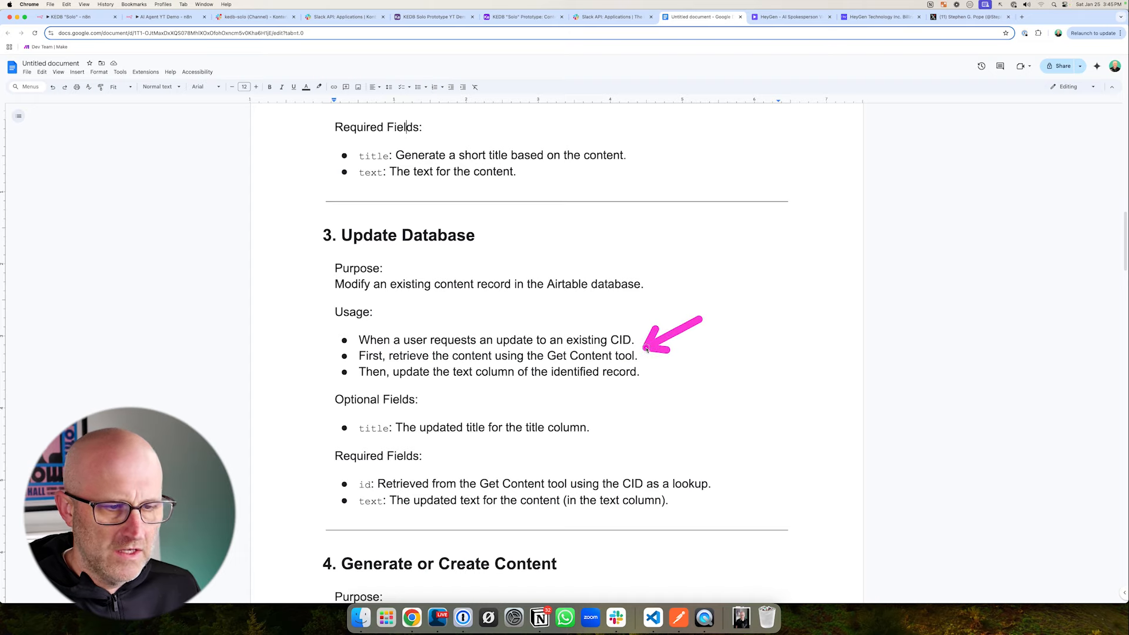
left_click_drag(280, 213, 486, 264)
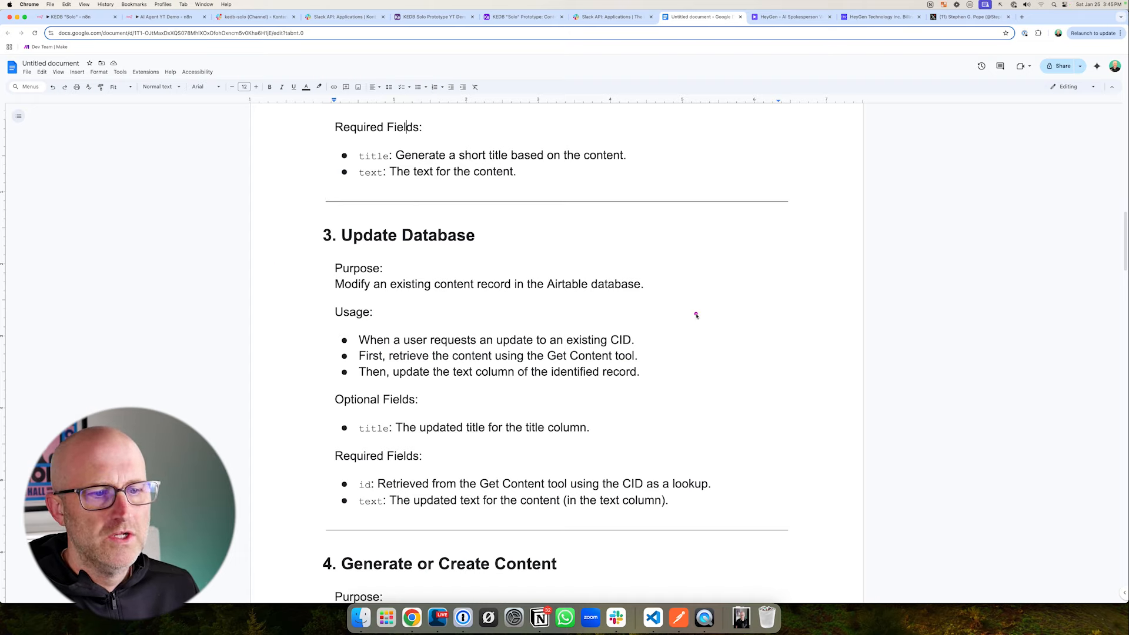
left_click_drag(729, 307, 644, 355)
left_click_drag(285, 414, 331, 389)
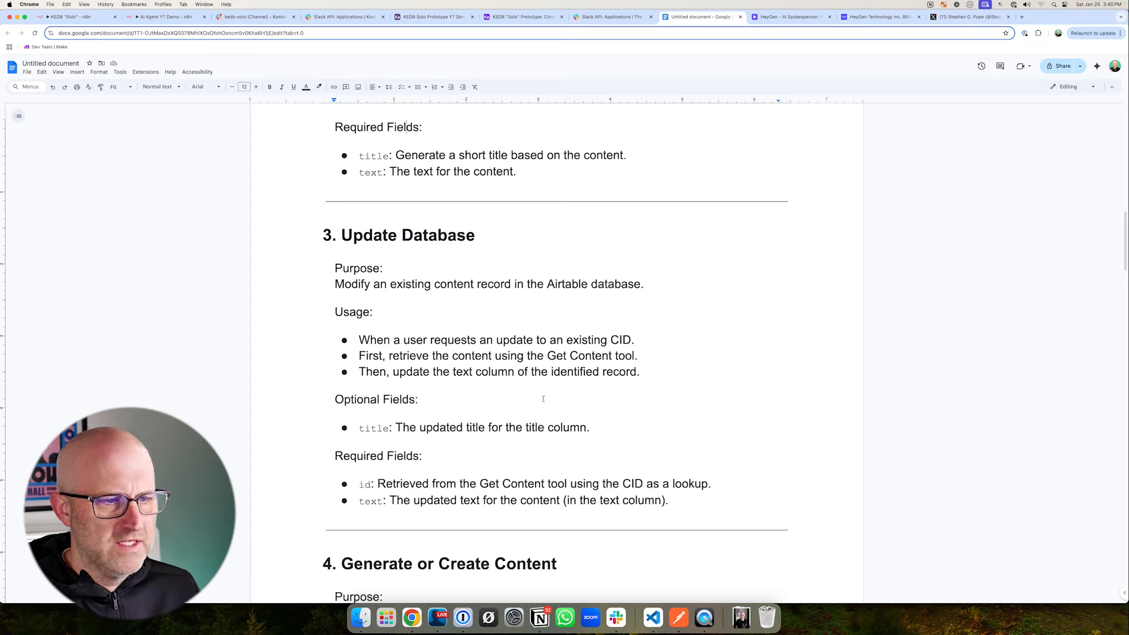
left_click_drag(641, 435, 608, 390)
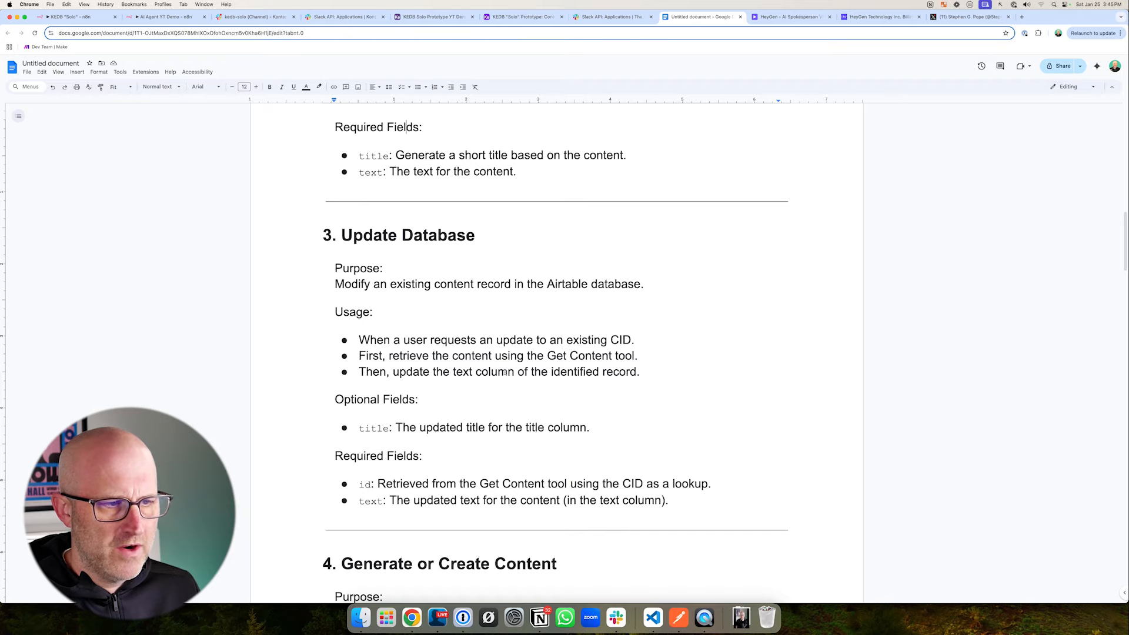
left_click_drag(716, 370, 646, 360)
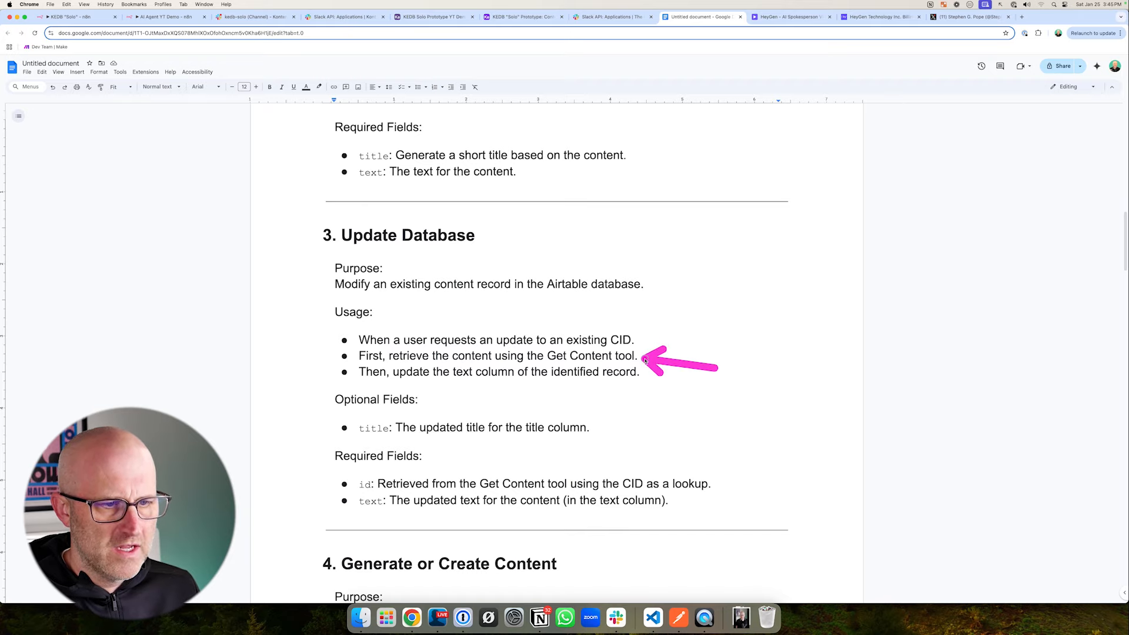
- Review the Get Content section of the prompt document for how a record is looked up by its CID
scroll(670, 394, "up", 10)
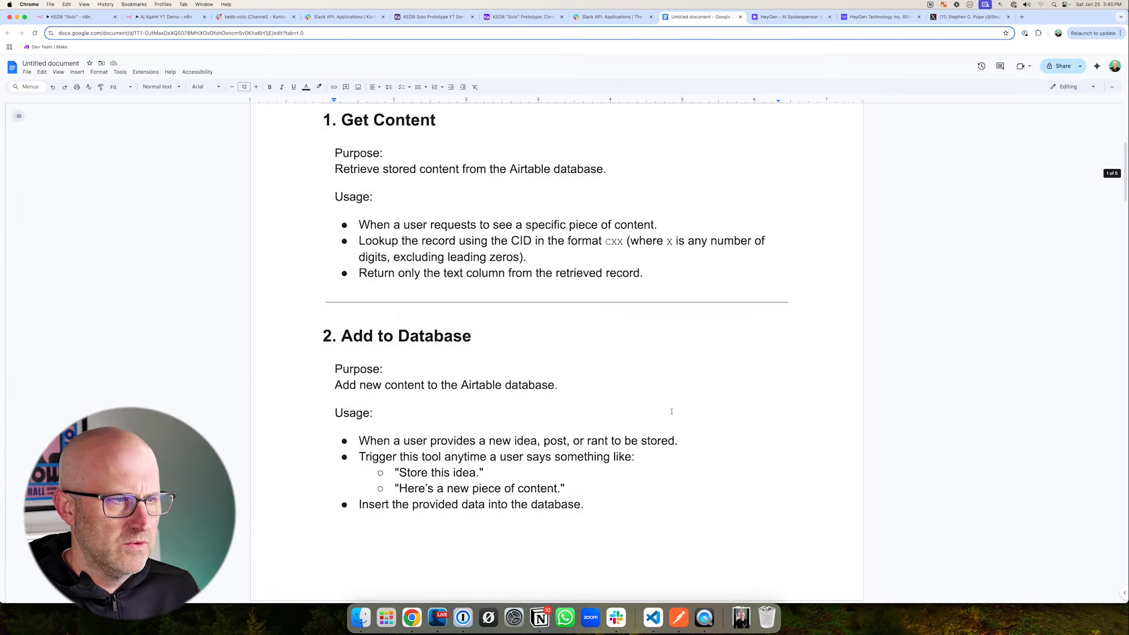
scroll(671, 411, "up", 3)
mouse_move(287, 211)
left_mouse_down()
mouse_move(327, 259)
mouse_move(790, 435)
left_mouse_up()
scroll(779, 471, "down", 12)
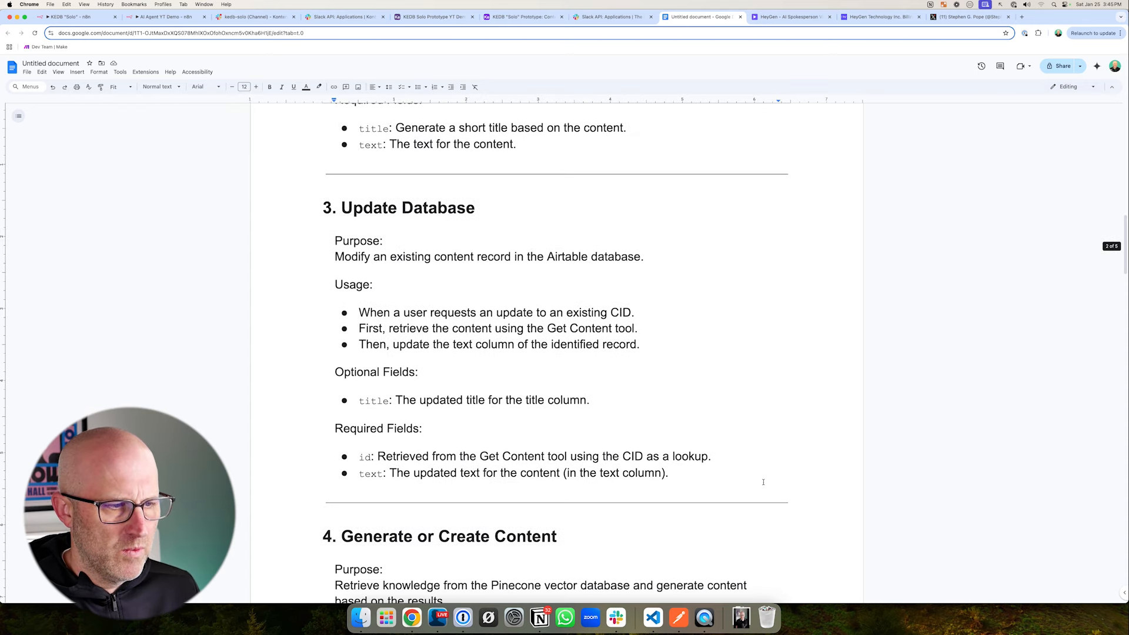
- Check the optional and required fields listed in the prompt document for the Update Database tool
mouse_move(255, 298)
left_mouse_down()
mouse_move(301, 303)
mouse_move(318, 326)
left_mouse_up()
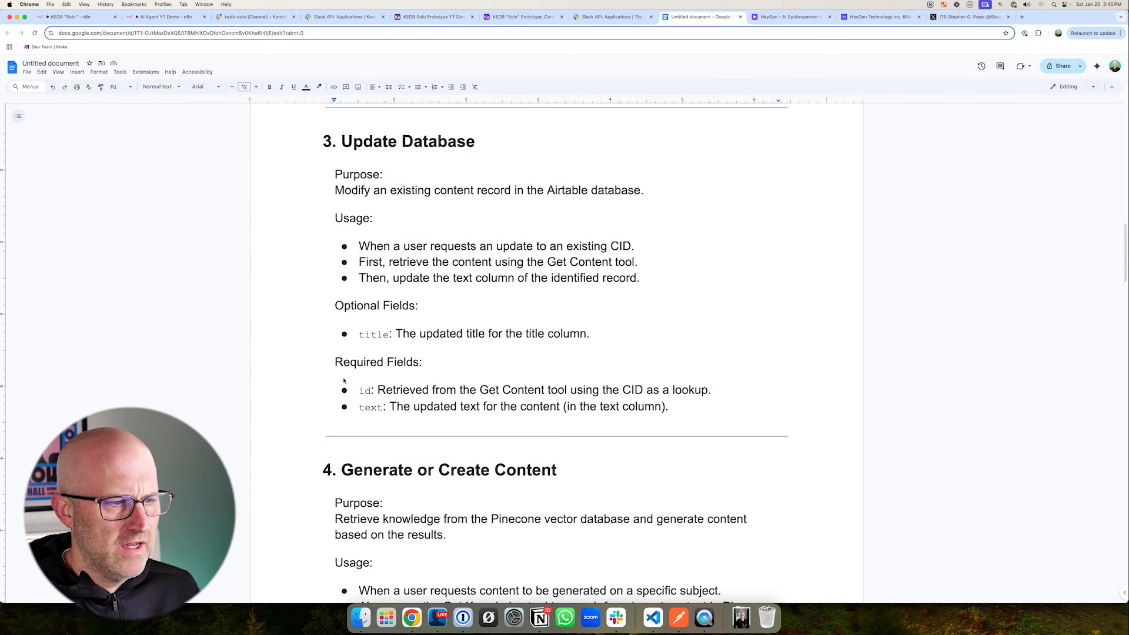
left_click_drag(497, 346, 444, 363)
left_click_drag(260, 377, 324, 389)
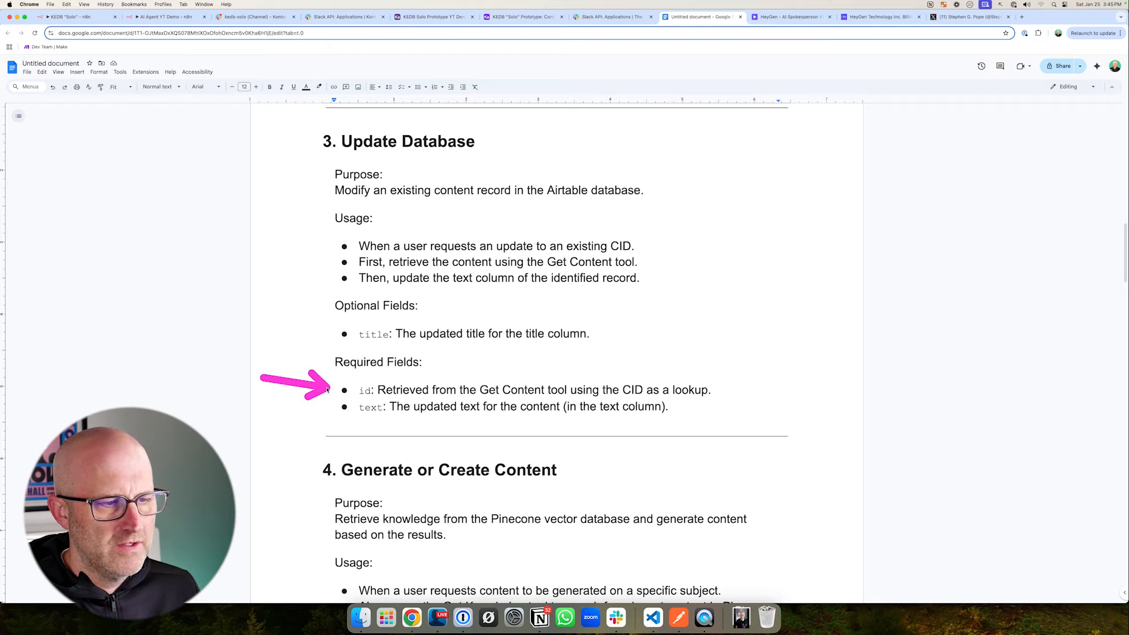
left_click_drag(273, 431, 328, 413)
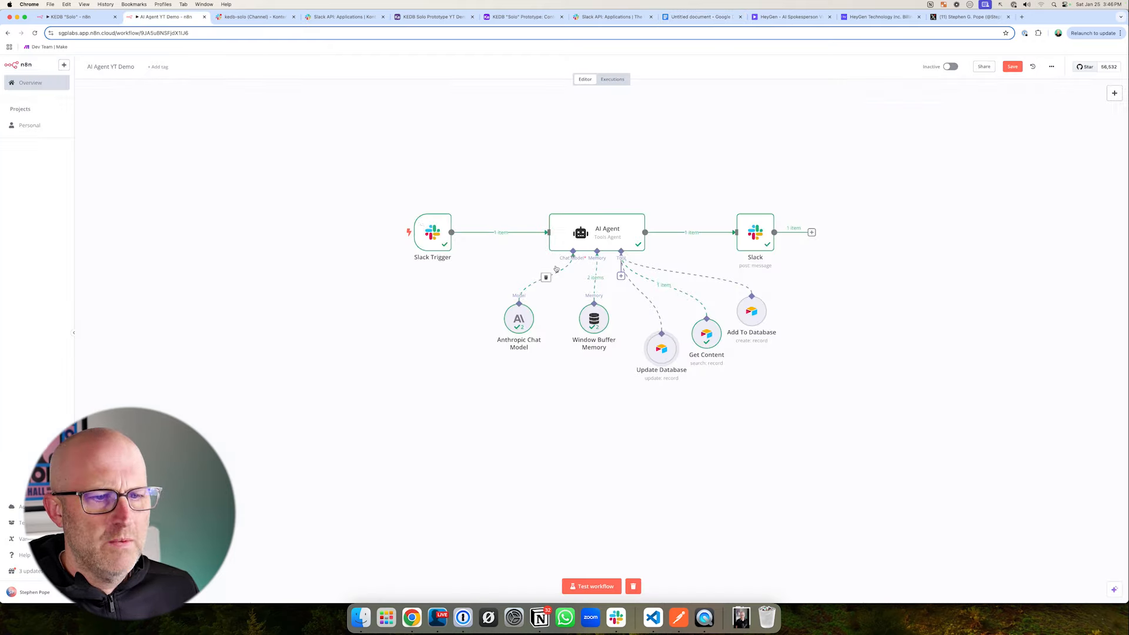
- Switch to the Airtable base and add a Formula field named Record ID to the Content table
left_click_drag(387, 74, 406, 38)
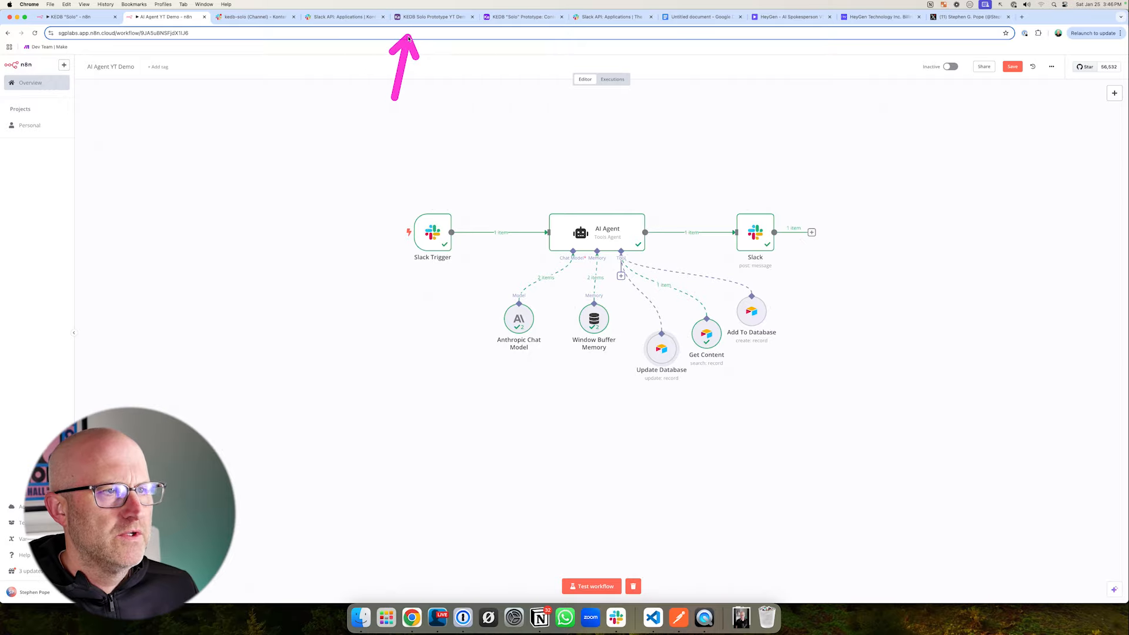
left_click(411, 21)
left_click_drag(947, 236, 972, 167)
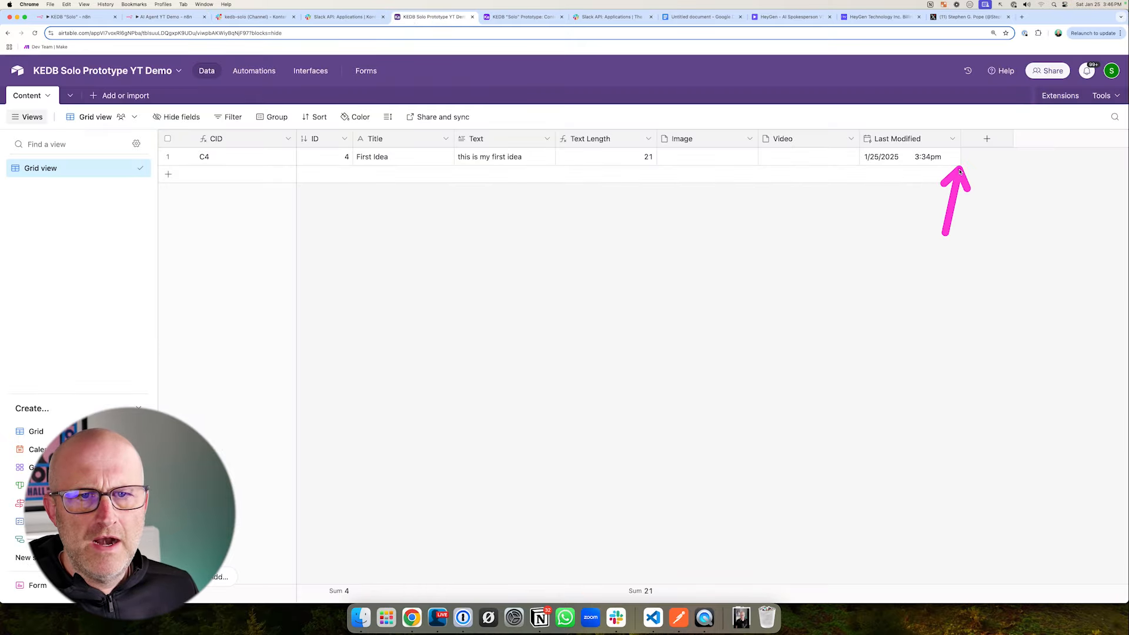
left_click(986, 138)
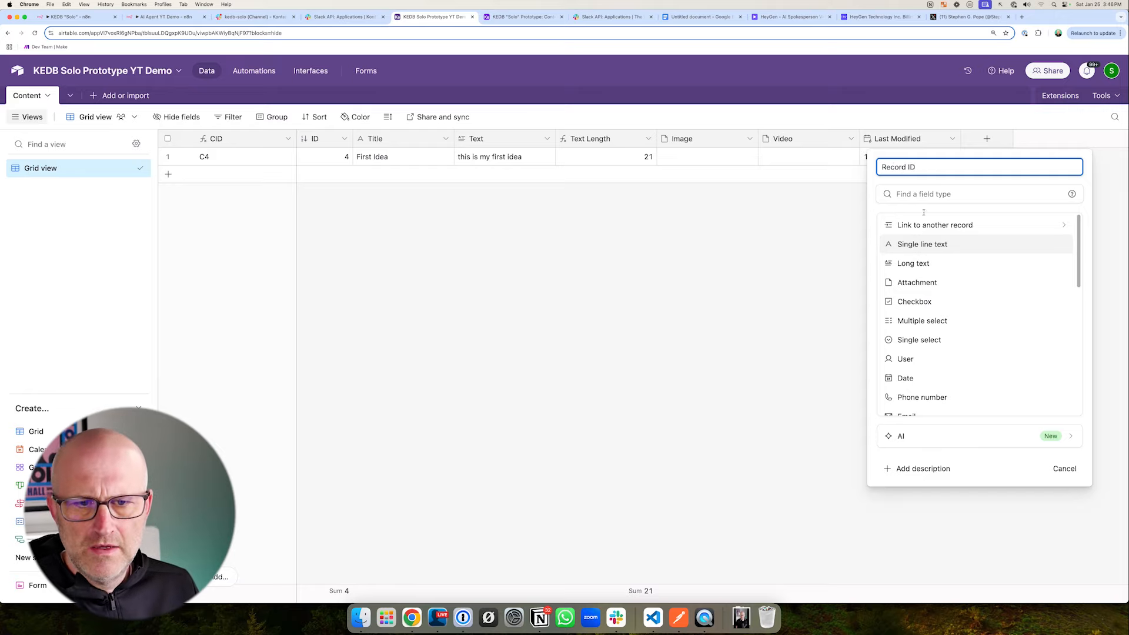
scroll(957, 361, "down", 5)
left_click(934, 381)
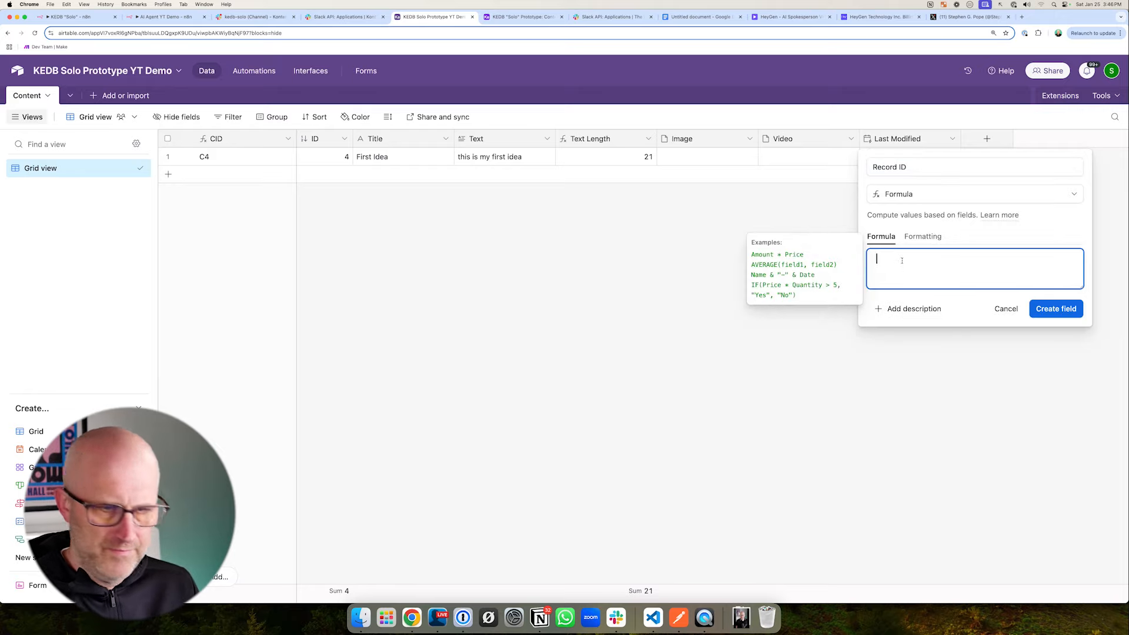
- Create the Record ID field with the formula RECORD_ID() and hide it from the grid view
type("Record ID")
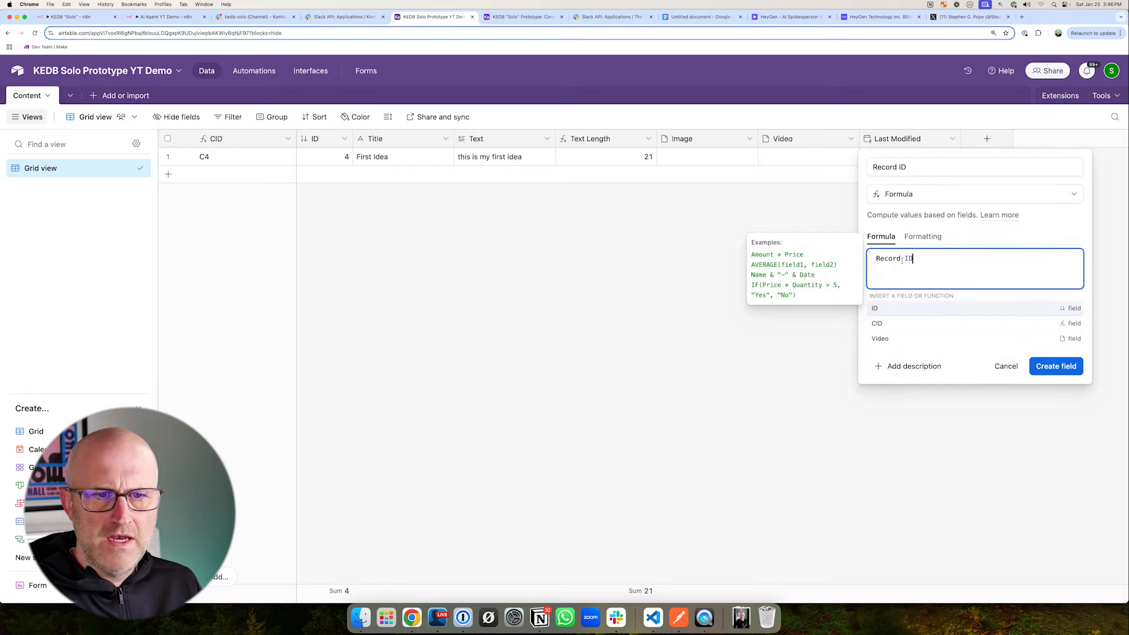
type("o")
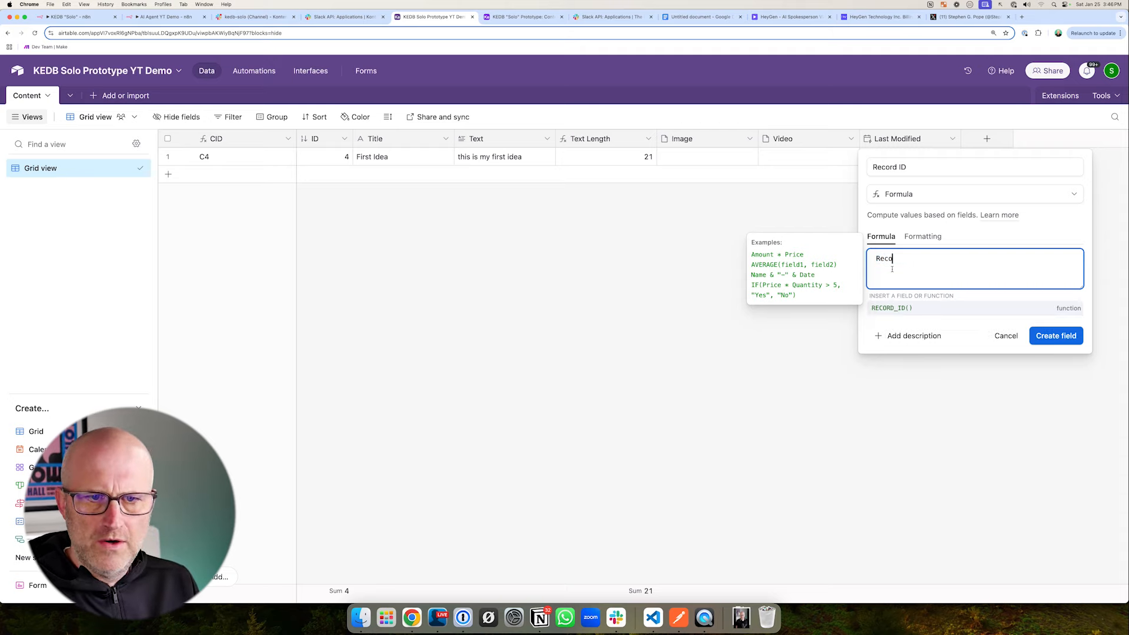
key("Tab")
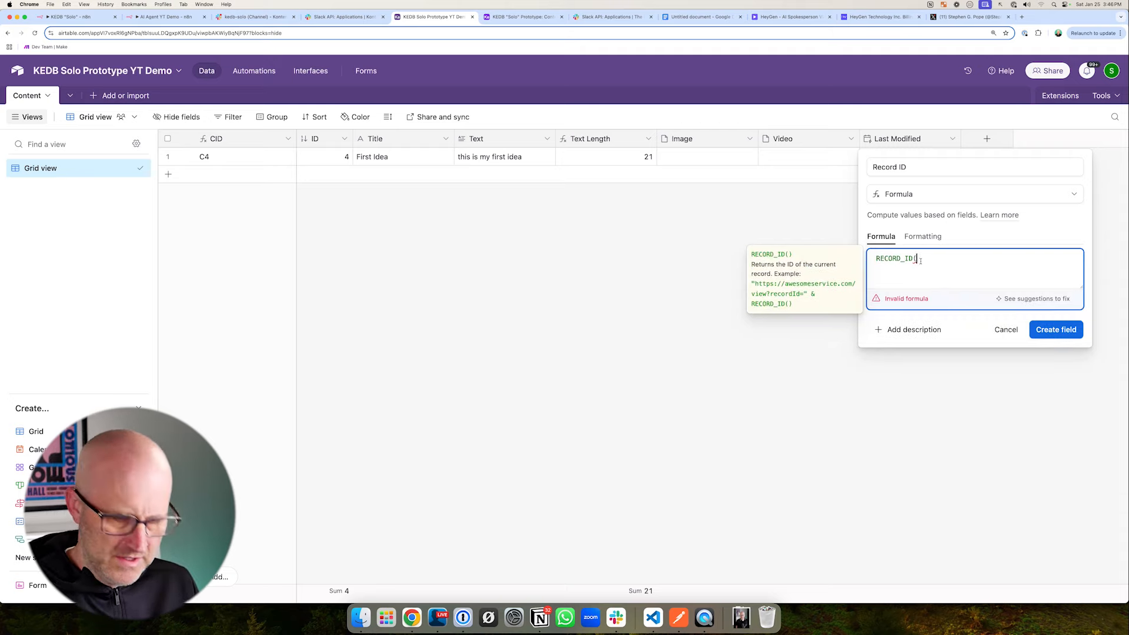
type(")")
left_click(1052, 330)
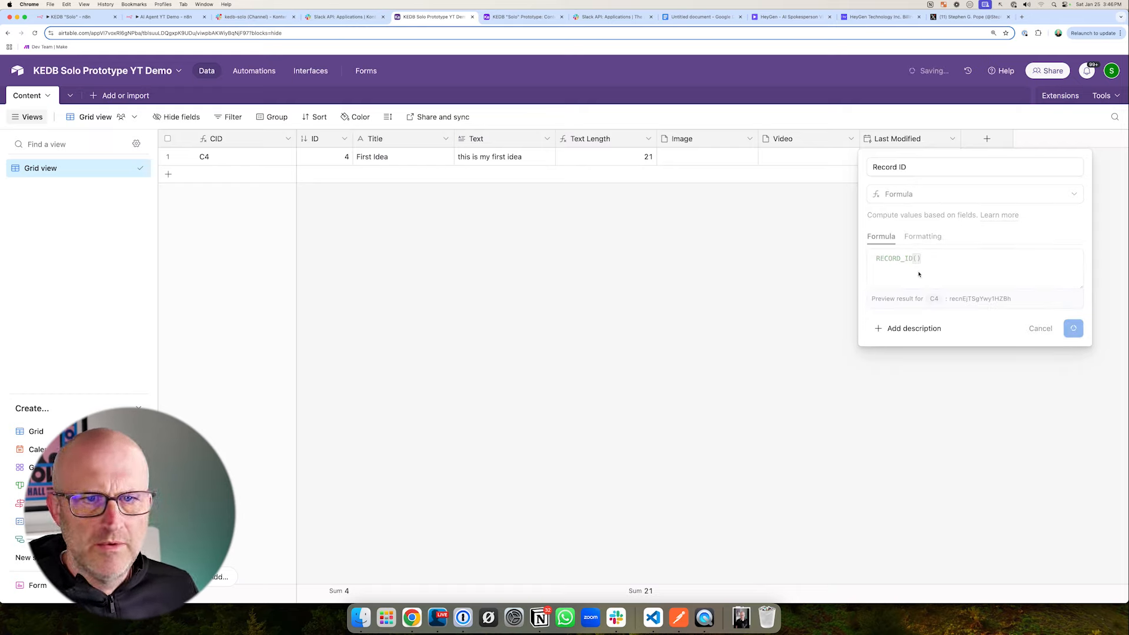
left_click(1053, 139)
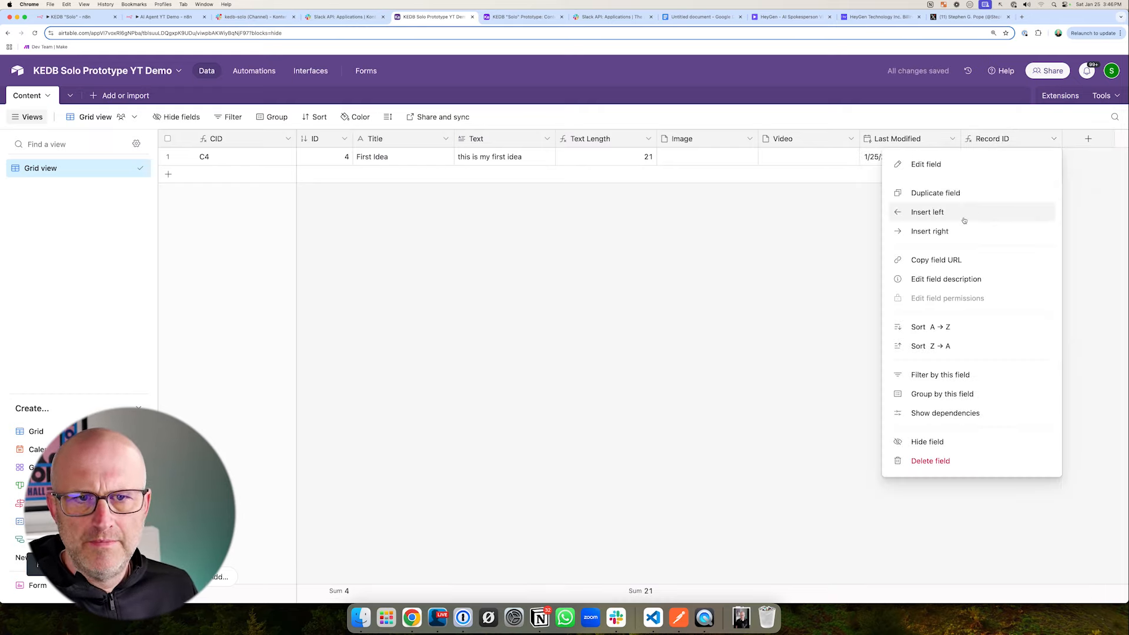
- Switch back to the n8n workflow, save it and start a test run
left_click(164, 16)
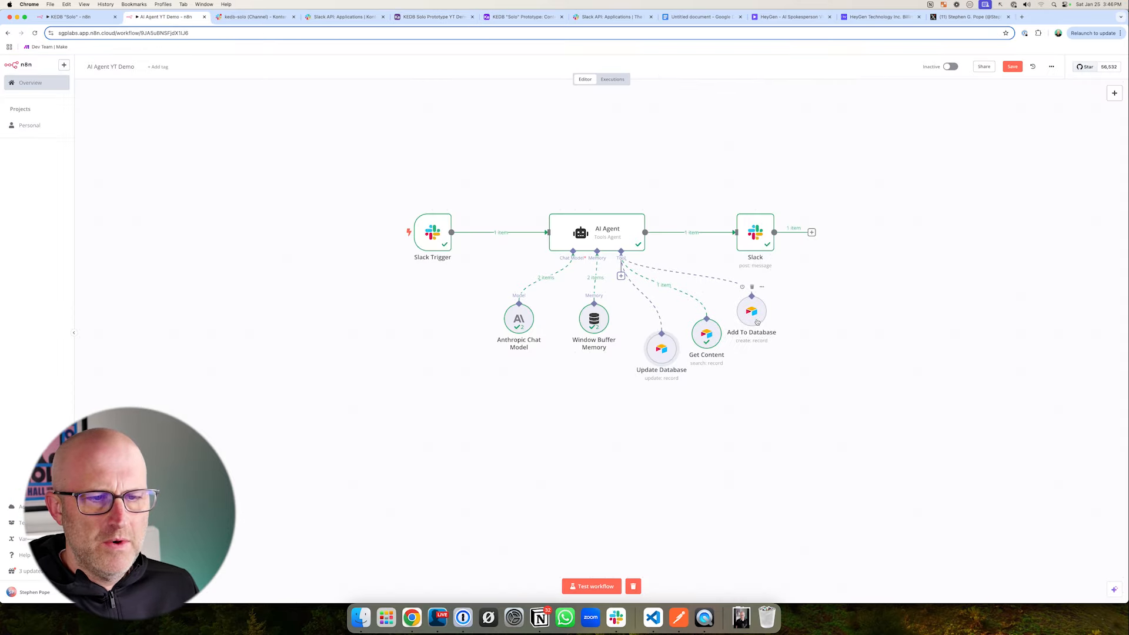
left_click(1012, 68)
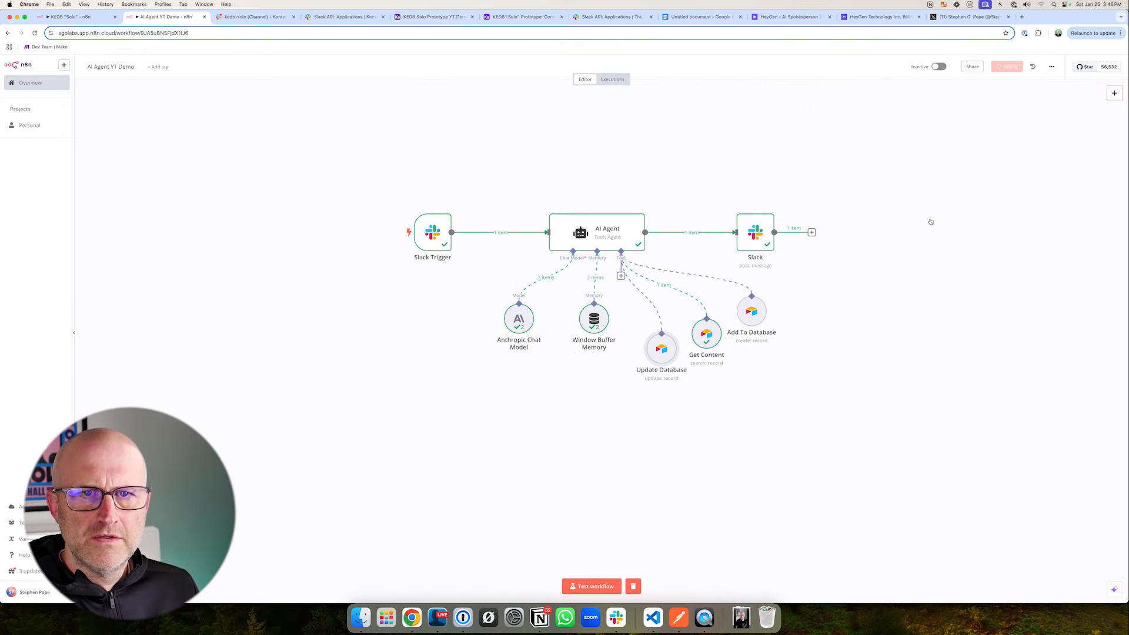
left_click(590, 586)
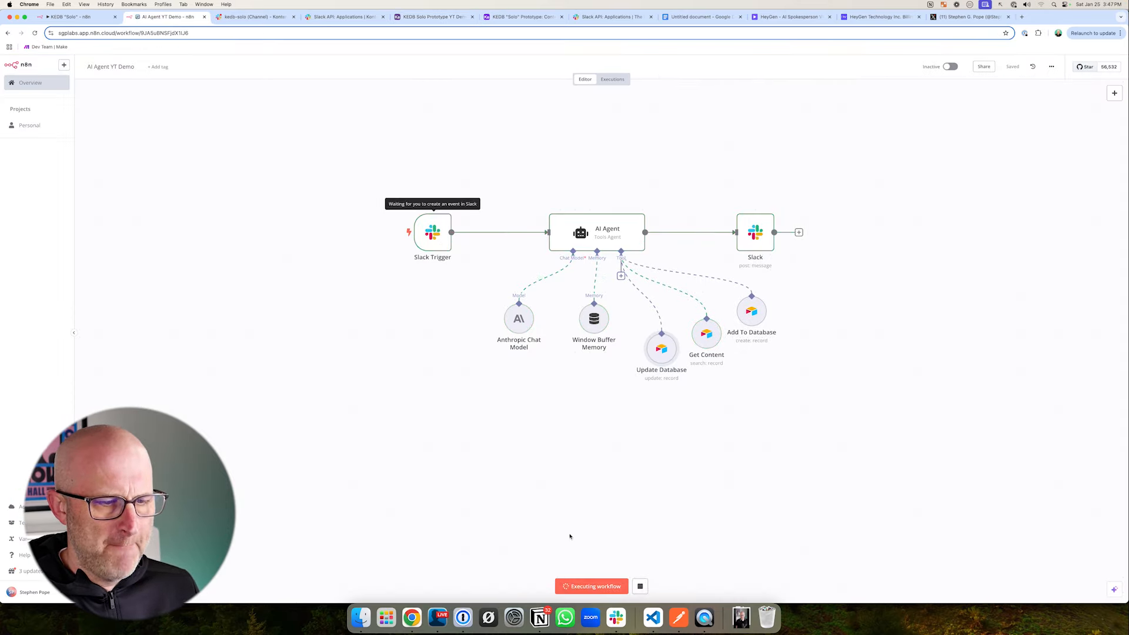
- Switch to Slack and send the message update the text of c4 to "did this work? in the kedb-solo channel
left_click(253, 16)
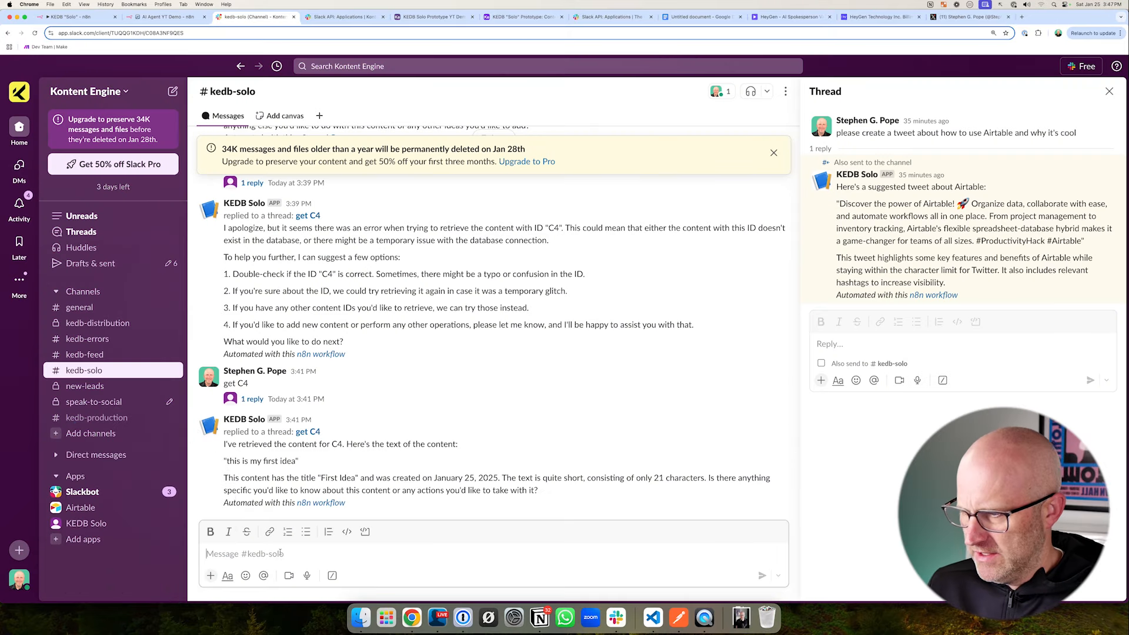
left_click(280, 551)
type("update")
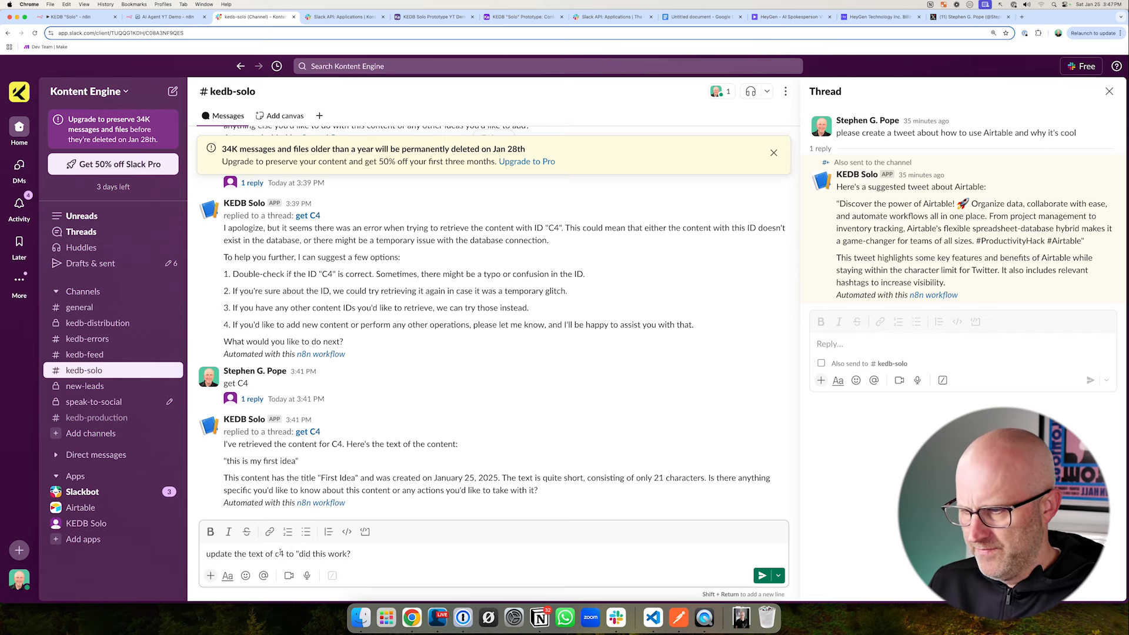
type("the text of c4 to \"did this work?\"")
key("Return")
- Check the test run in n8n and the text of record C4 in the Airtable Content table
left_click(150, 17)
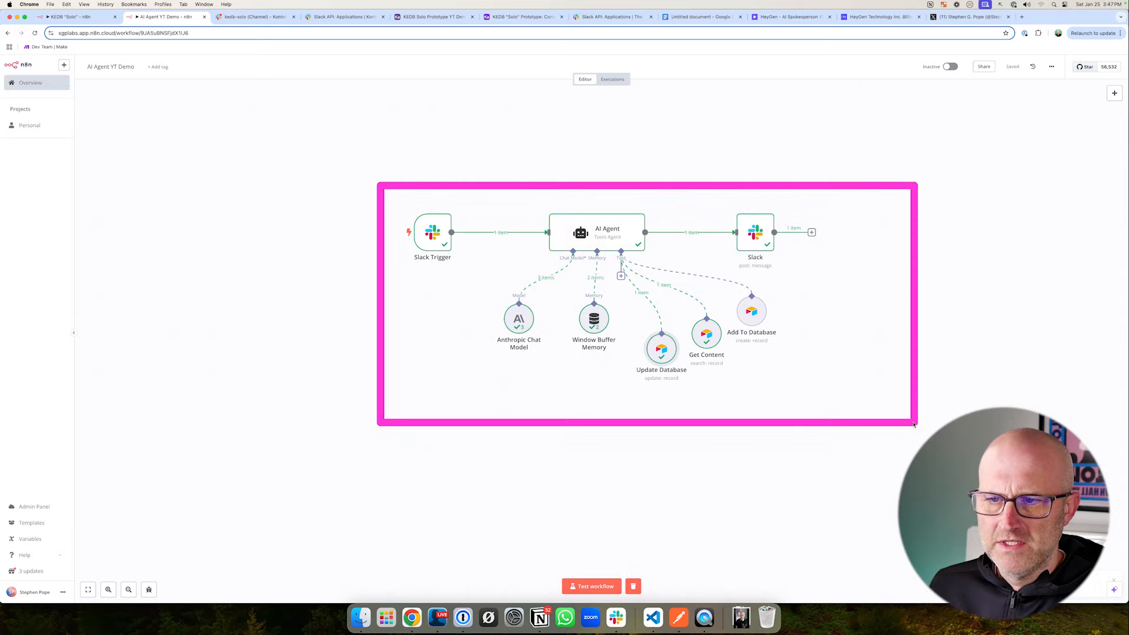
left_click(415, 24)
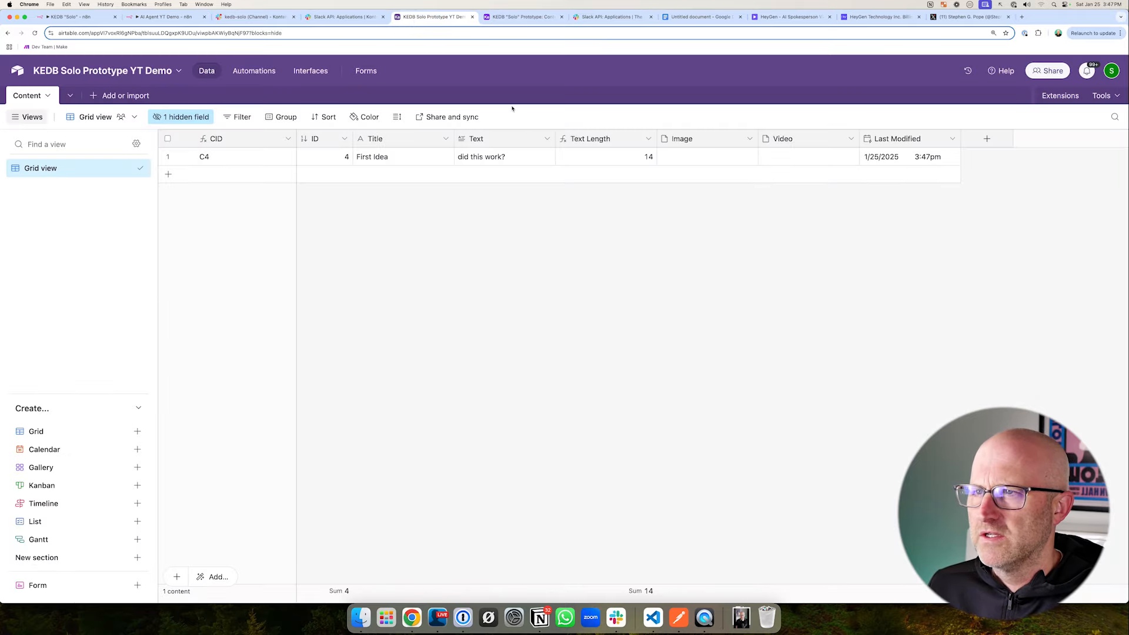
- Change the color of the KEDB Solo Prototype YT Demo base to red
left_click(82, 71)
left_click(23, 206)
left_click(467, 241)
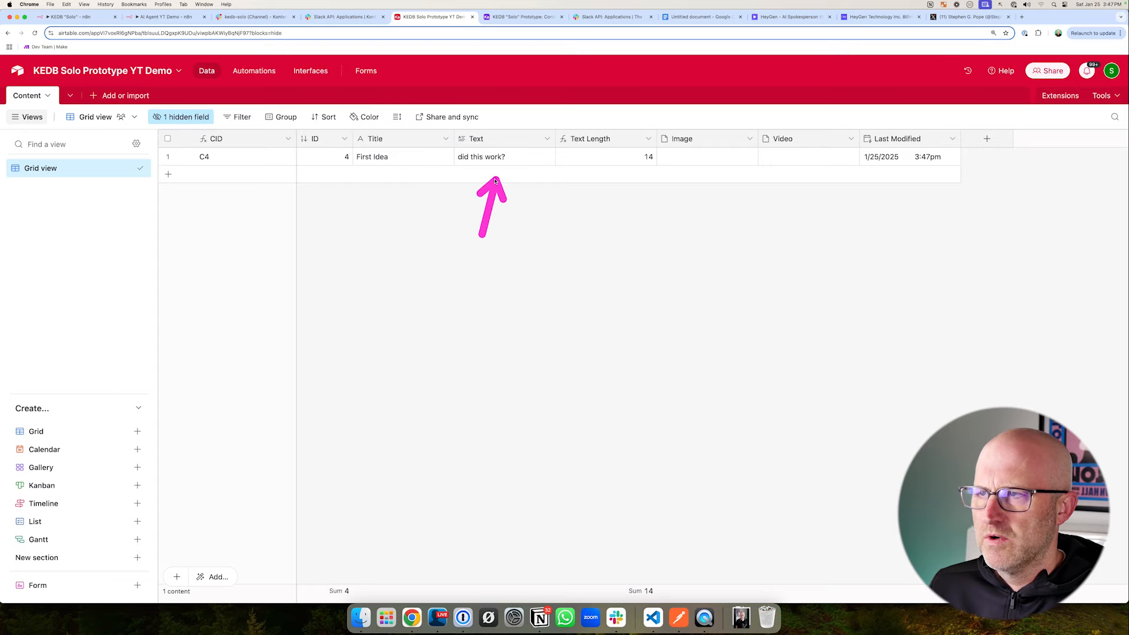
- Switch to Slack and read the agent's reply to the update request in the kedb-solo channel
left_click(253, 17)
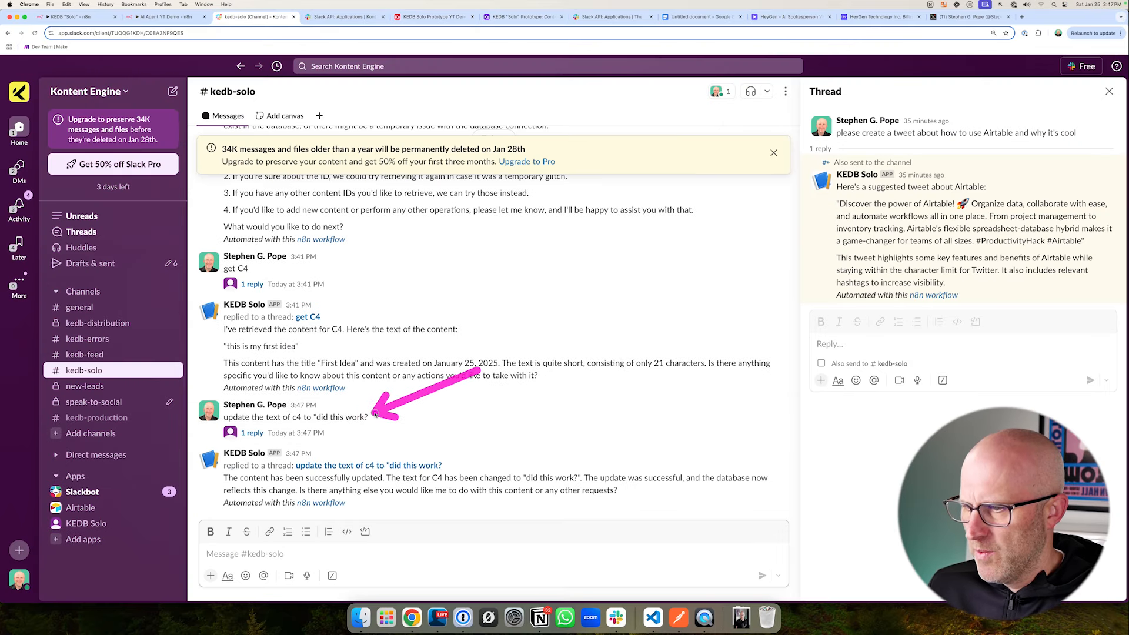
- Review the tools on the AI Agent YT Demo workflow and the HeyGen Video tool in the KEDB "Solo" workflow
mouse_move(174, 434)
left_mouse_down()
mouse_move(194, 452)
mouse_move(686, 524)
mouse_move(821, 528)
left_mouse_up()
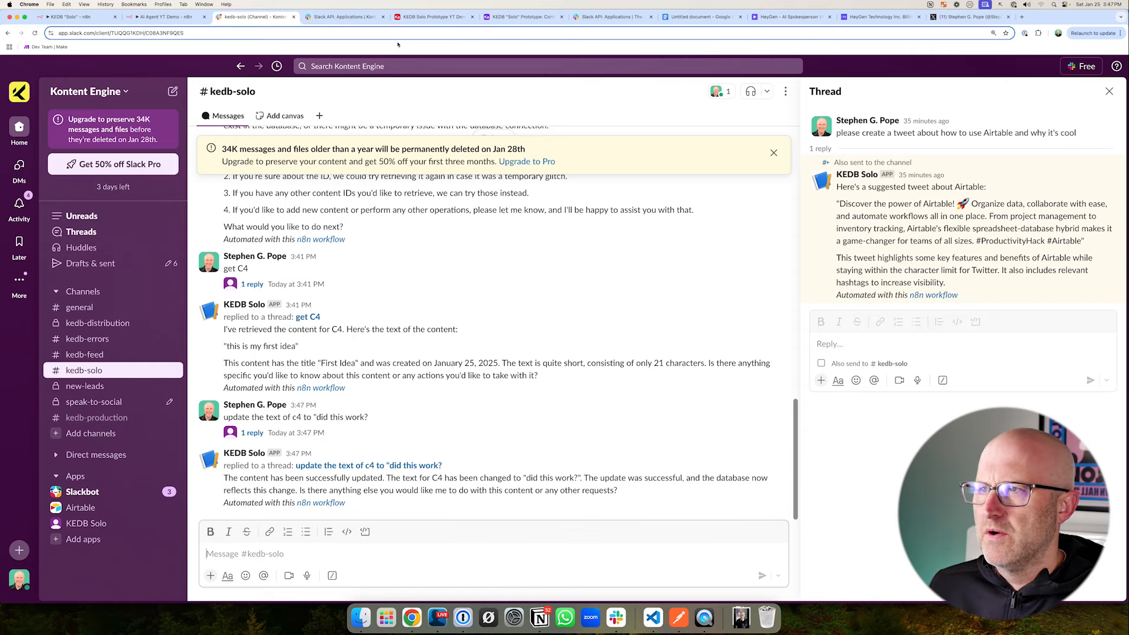
left_click(161, 16)
mouse_move(830, 414)
left_mouse_down()
mouse_move(785, 354)
mouse_move(742, 355)
mouse_move(701, 377)
left_mouse_up()
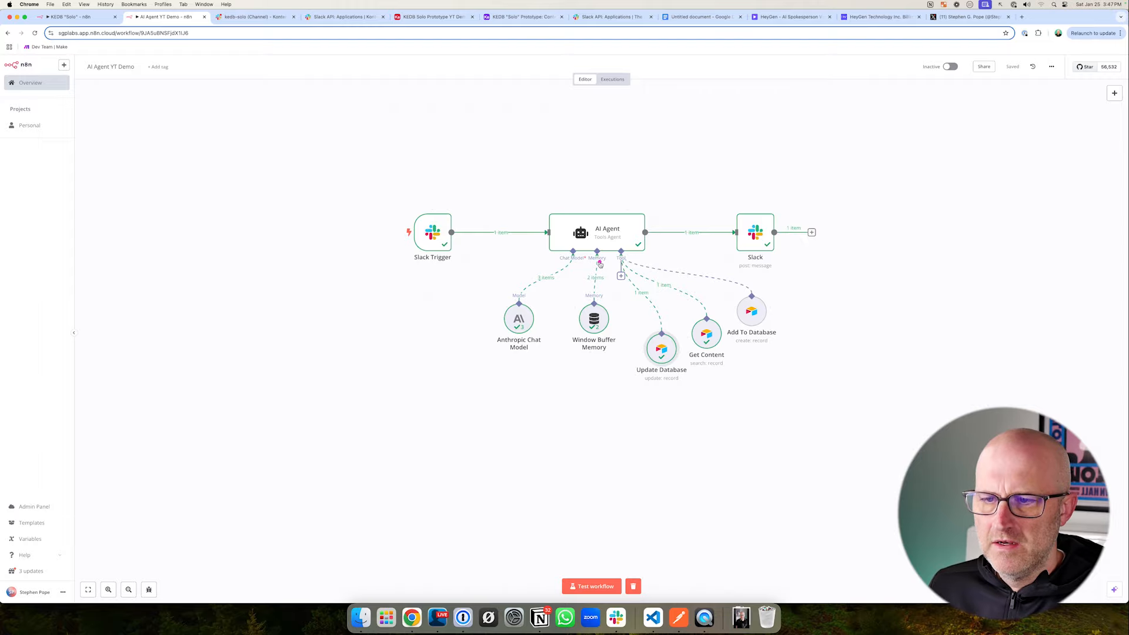
mouse_move(577, 263)
left_mouse_down()
mouse_move(725, 323)
mouse_move(833, 394)
left_mouse_up()
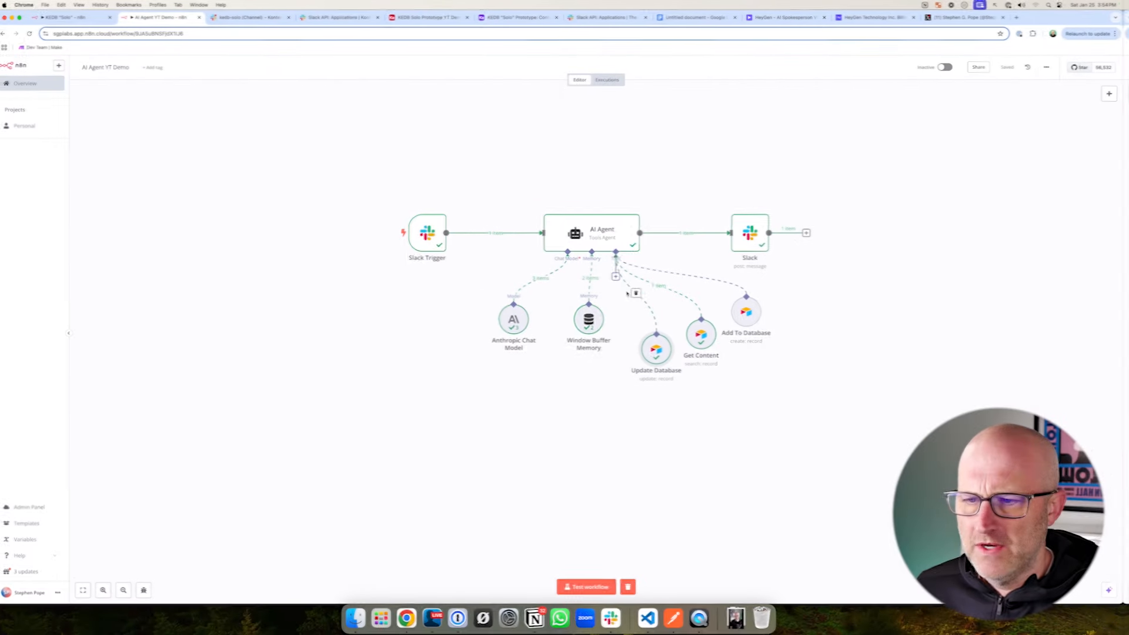
left_click_drag(610, 267, 804, 390)
left_click(76, 16)
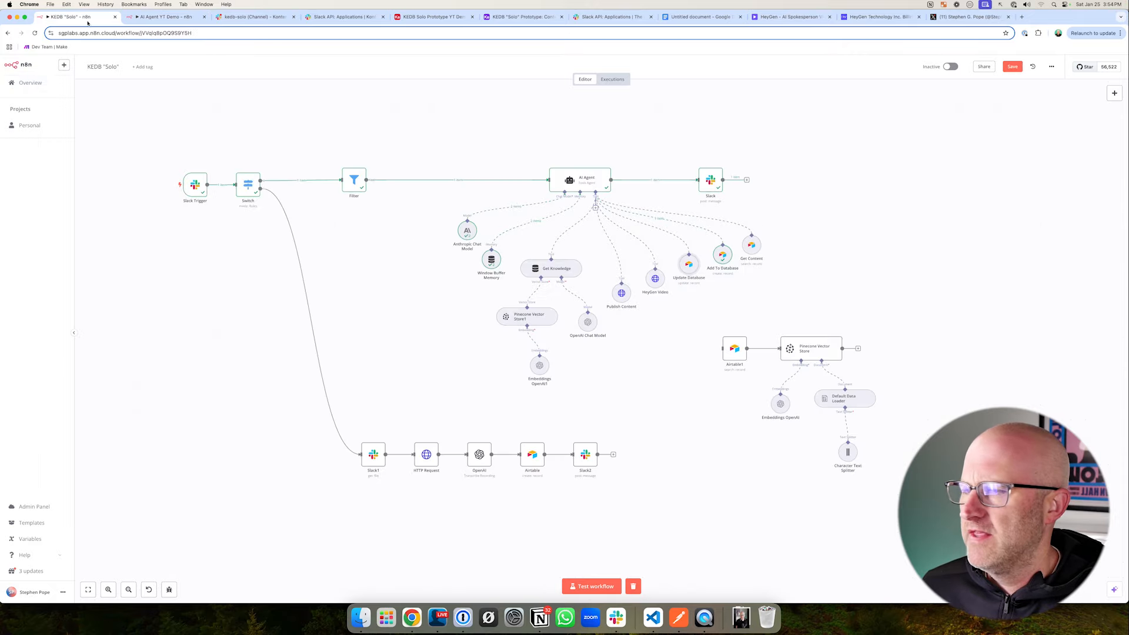
left_click_drag(630, 256, 689, 313)
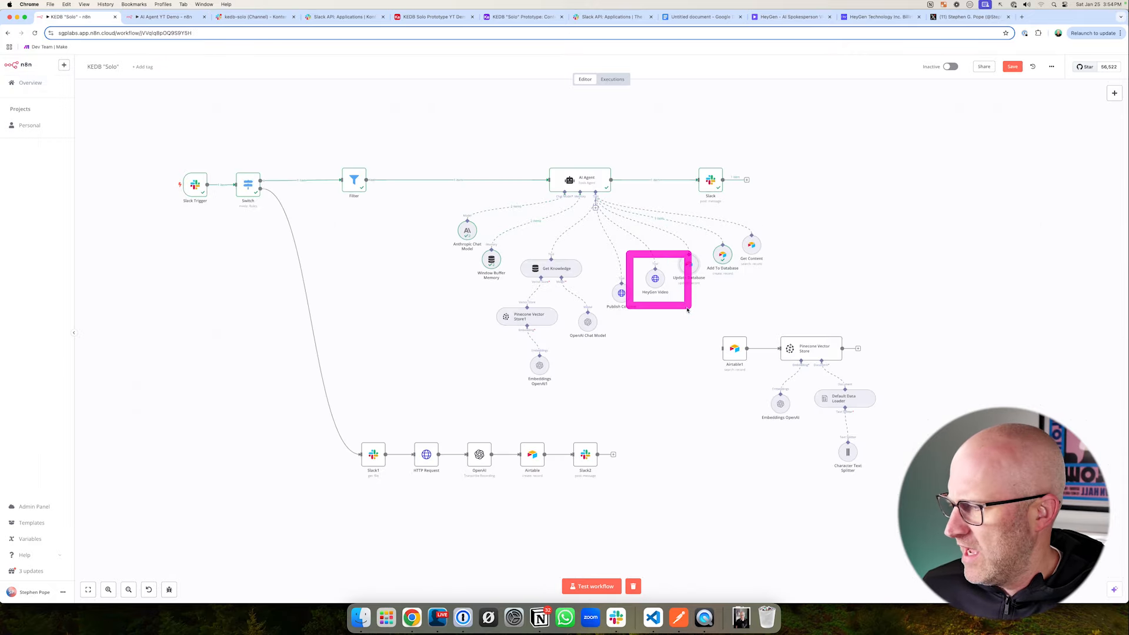
- Switch to HeyGen and examine the projects, the video avatars and one of the recent avatar videos
left_click(790, 16)
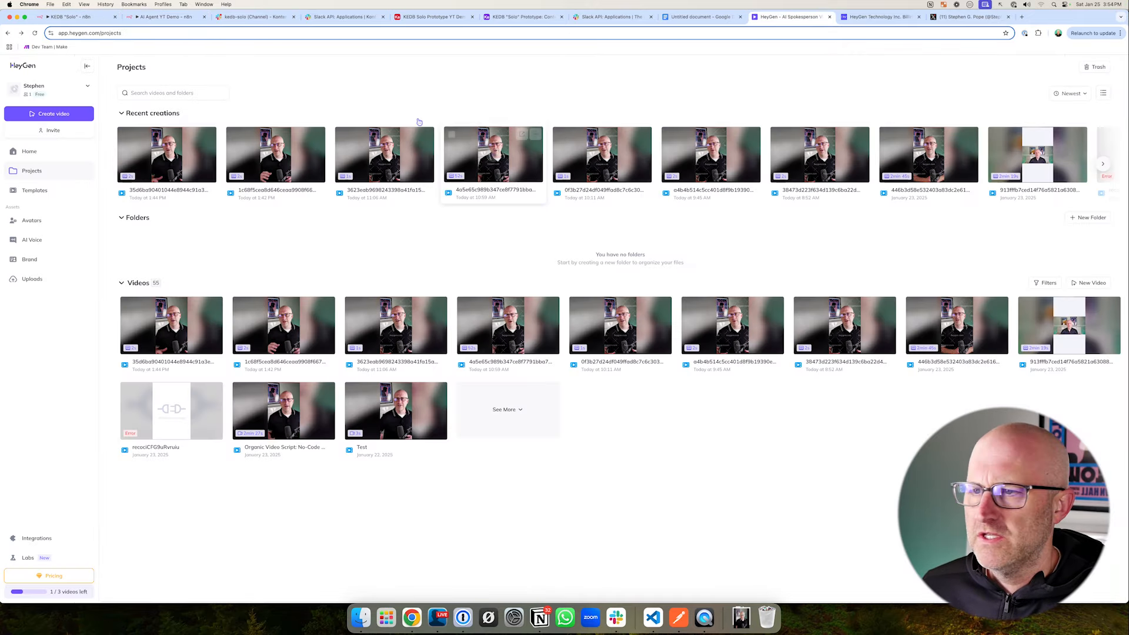
mouse_move(116, 127)
left_mouse_down()
mouse_move(47, 76)
mouse_move(75, 87)
left_mouse_up()
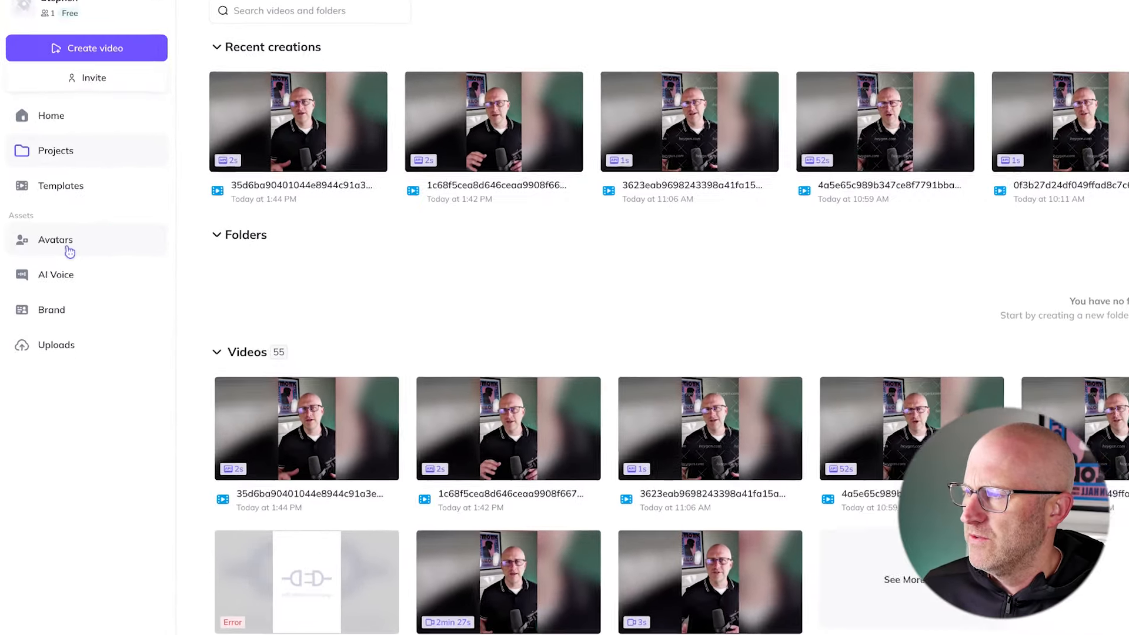
left_click(33, 221)
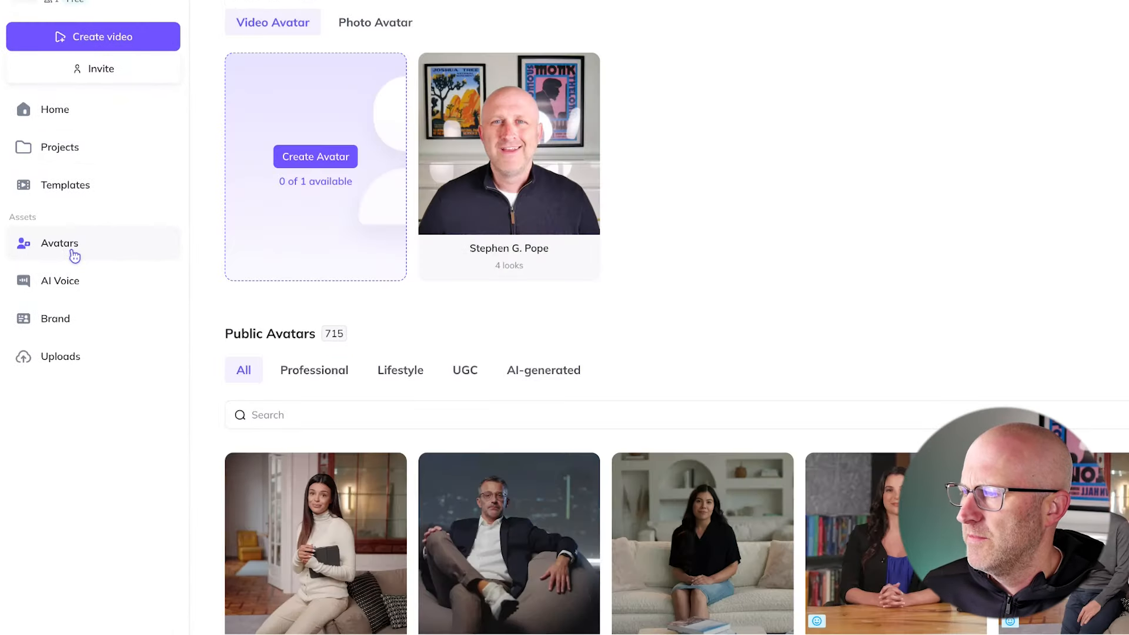
left_click_drag(112, 214, 236, 167)
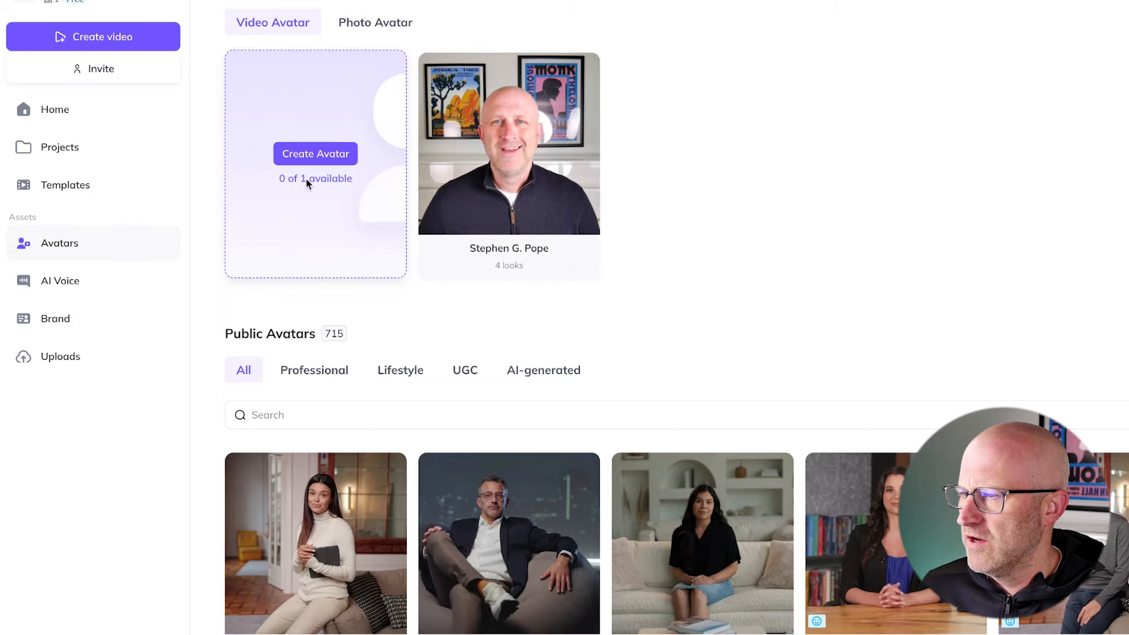
left_click(65, 113)
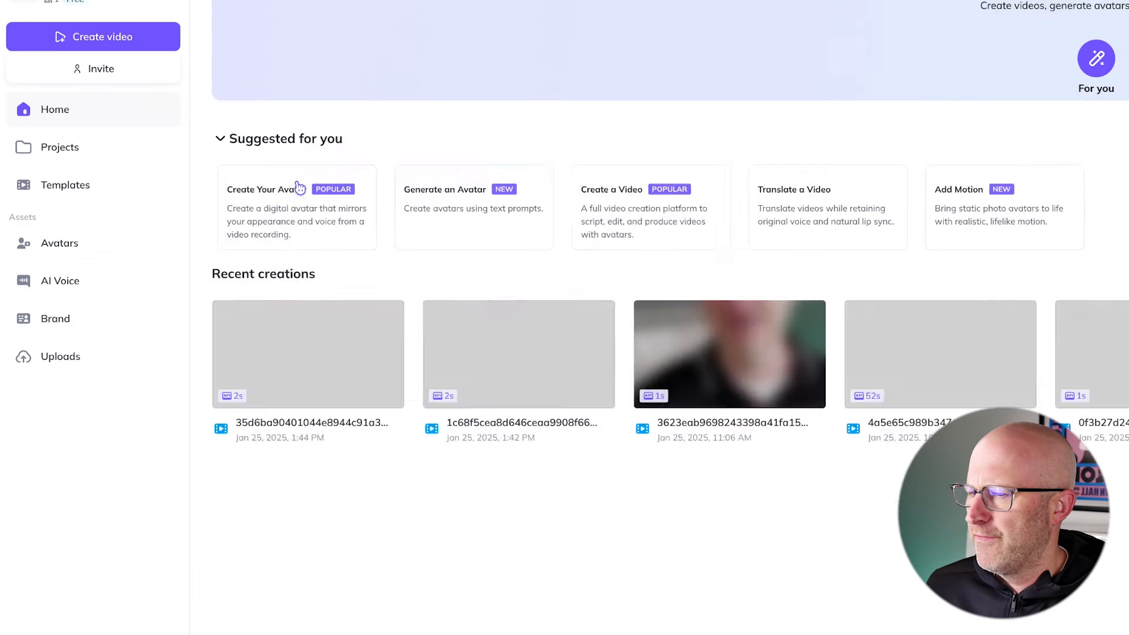
mouse_move(163, 339)
left_mouse_down()
mouse_move(664, 582)
mouse_move(916, 626)
left_mouse_up()
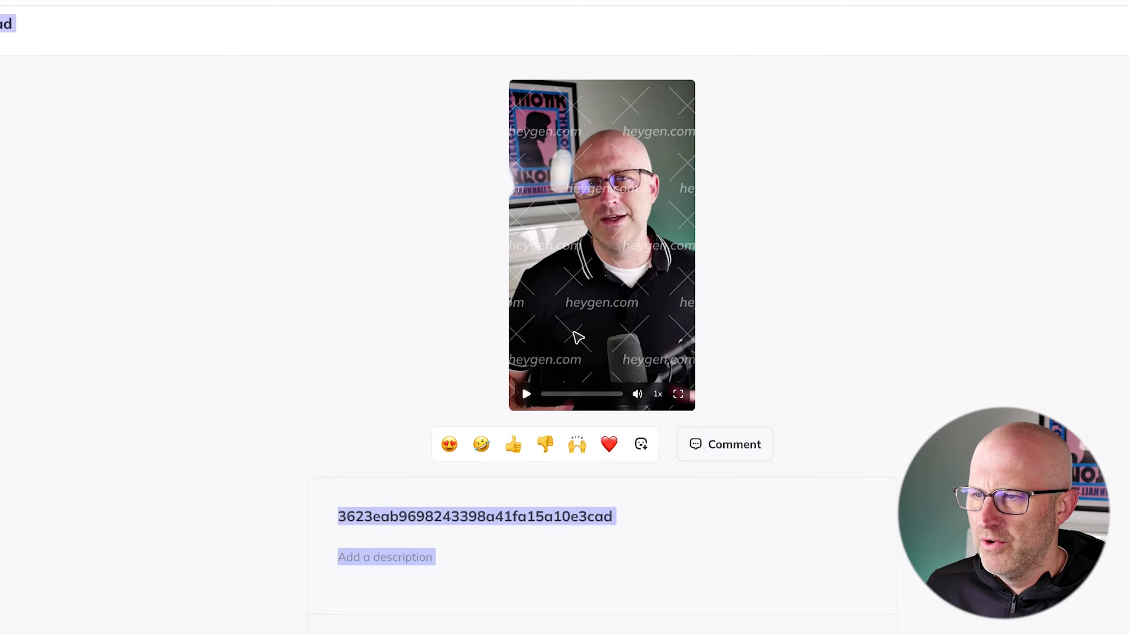
mouse_move(850, 312)
left_mouse_down()
mouse_move(733, 239)
mouse_move(660, 320)
left_mouse_up()
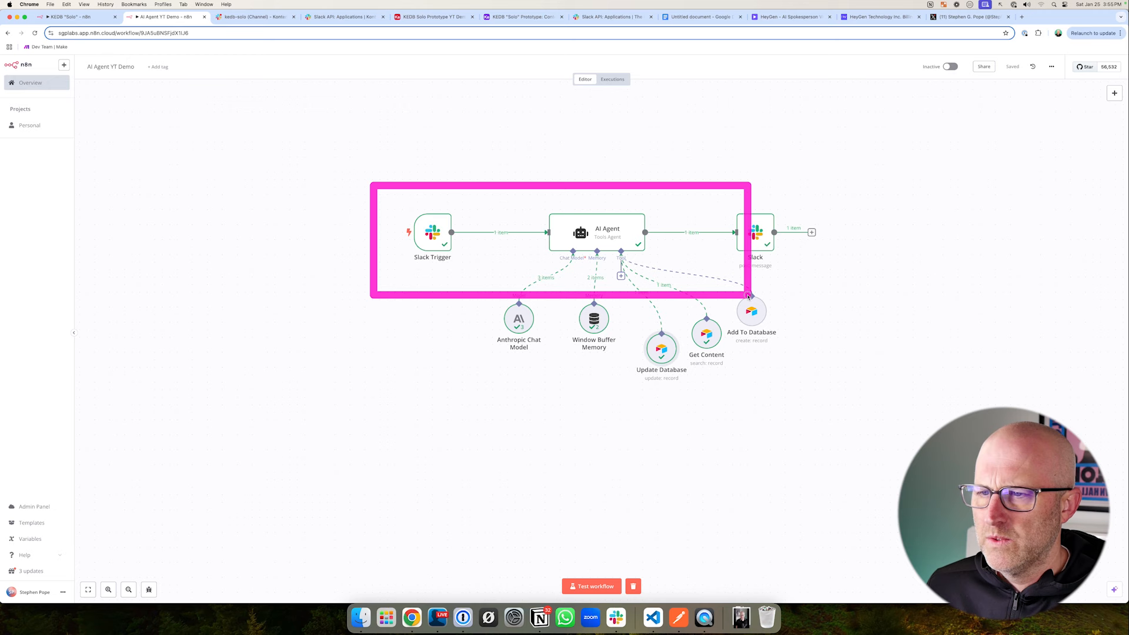
left_click_drag(748, 296, 906, 408)
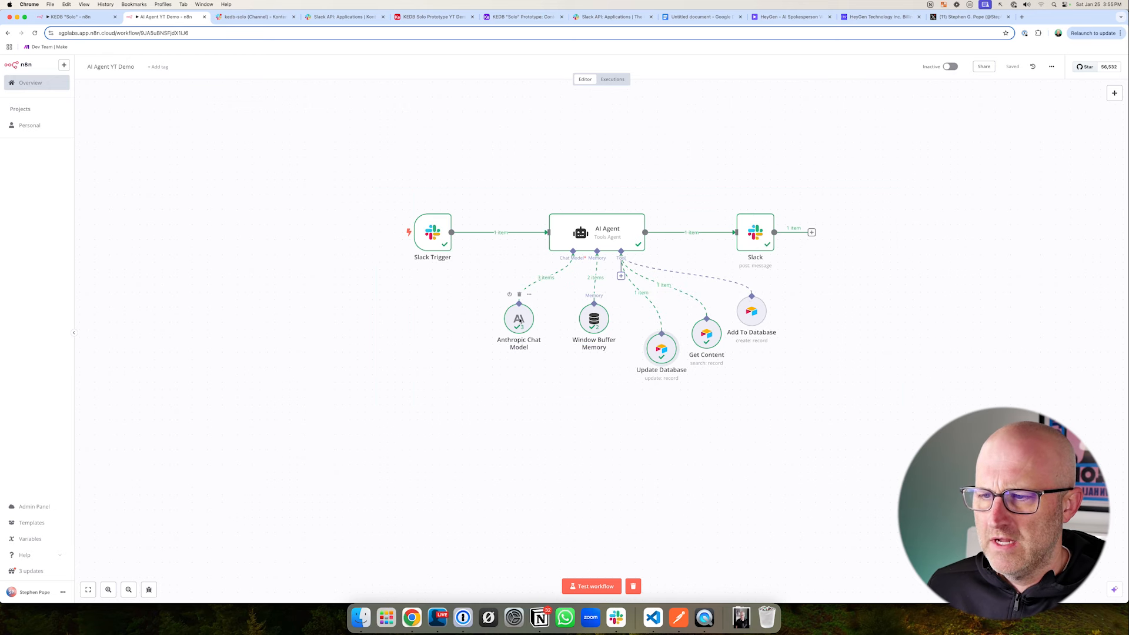
- Spread the chat model and memory nodes away from the three Airtable tools to free space beneath the AI Agent
left_click_drag(520, 320, 467, 351)
left_click_drag(586, 319, 511, 364)
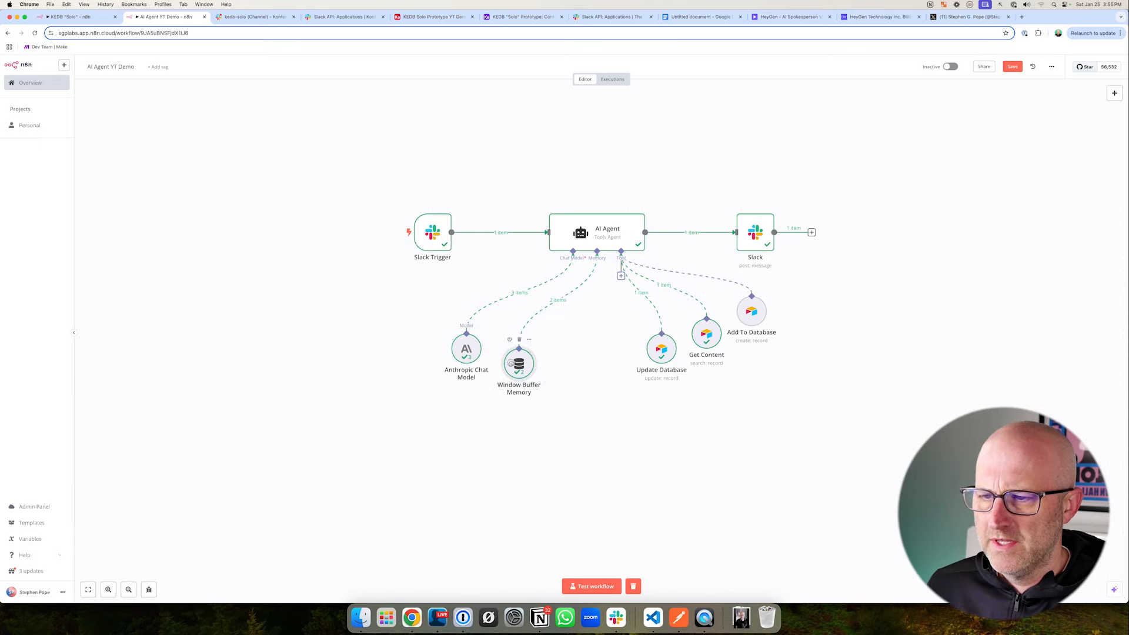
left_click_drag(754, 320, 790, 318)
left_click_drag(706, 333, 744, 334)
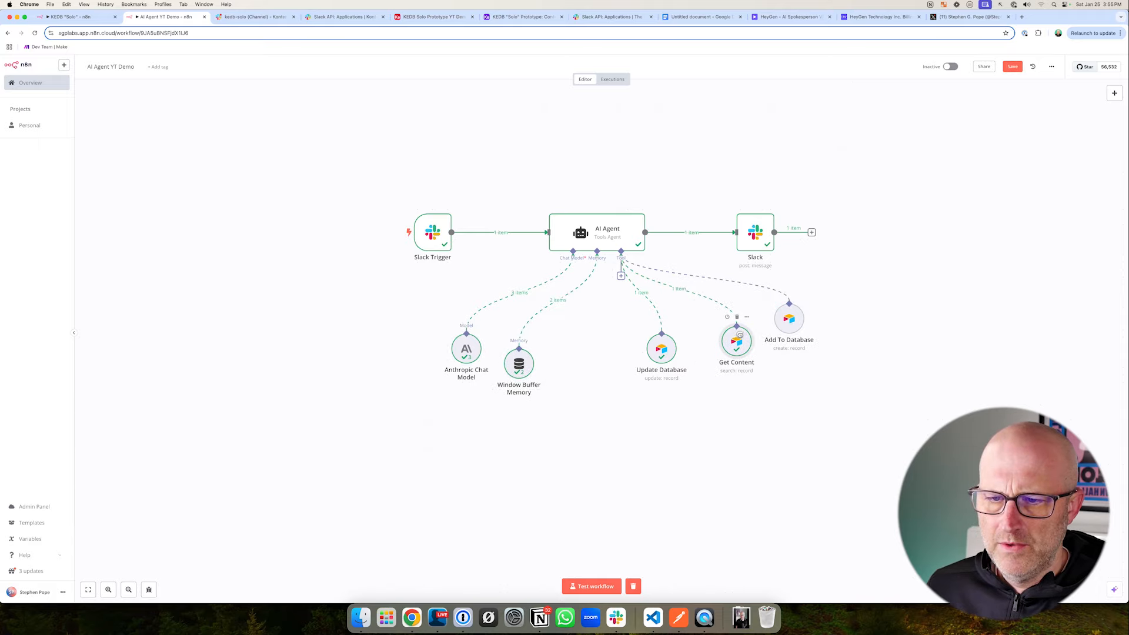
left_click_drag(662, 349, 698, 348)
- Add an HTTP Request Tool to the AI Agent's tools
left_click(621, 276)
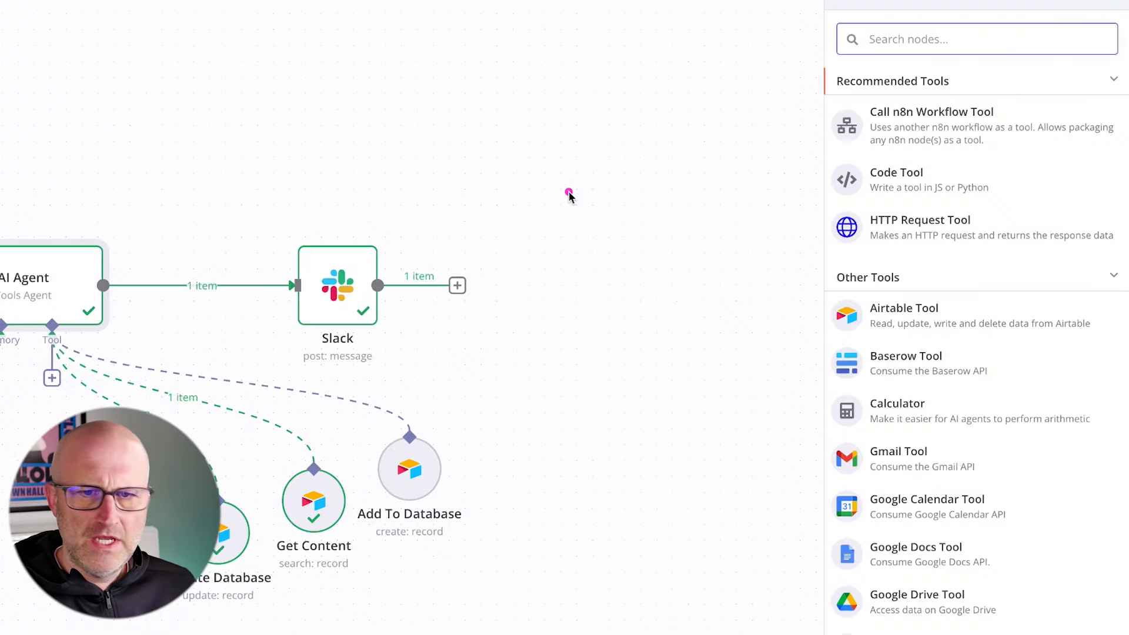
left_click_drag(864, 189, 964, 203)
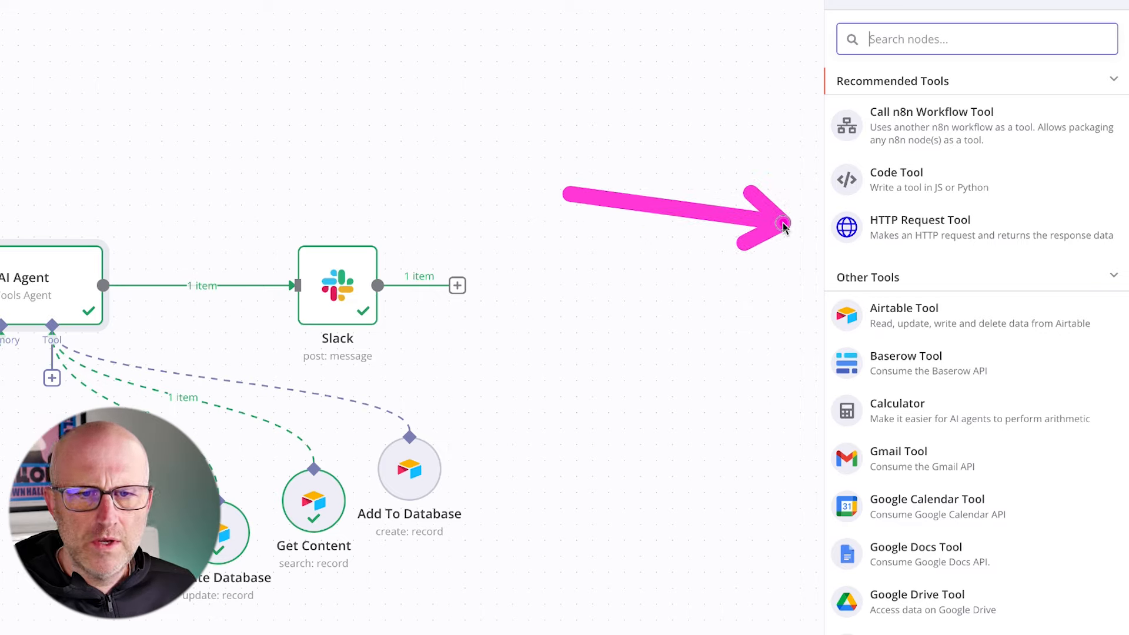
left_click(921, 227)
left_click(321, 136)
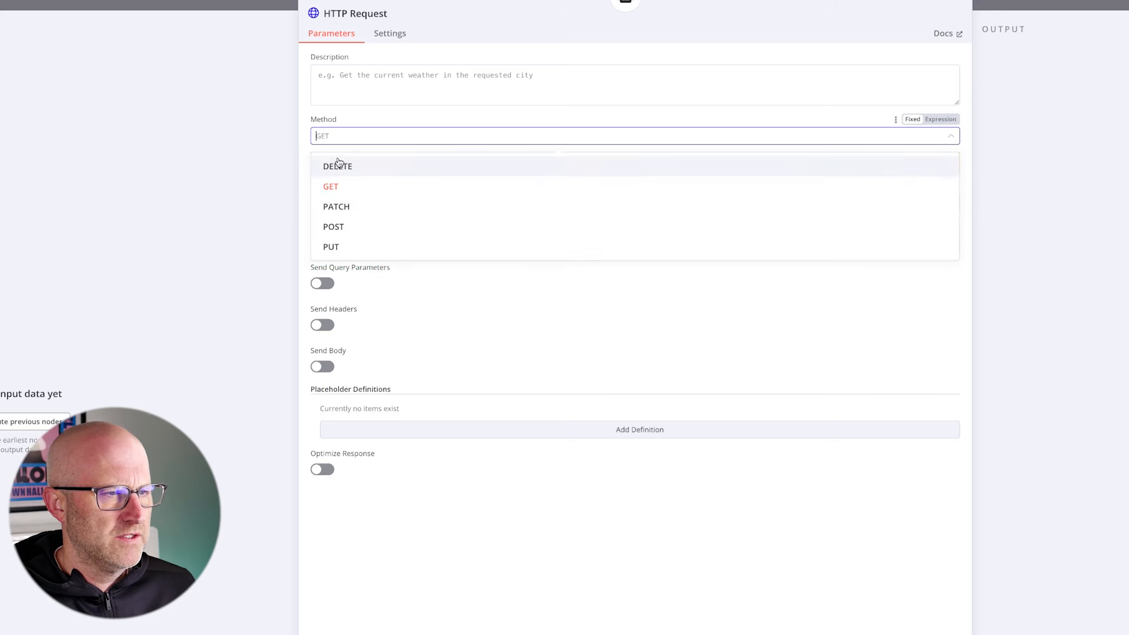
left_click(350, 225)
left_click(340, 202)
type("https://api.heygen.com/v2/video/generate")
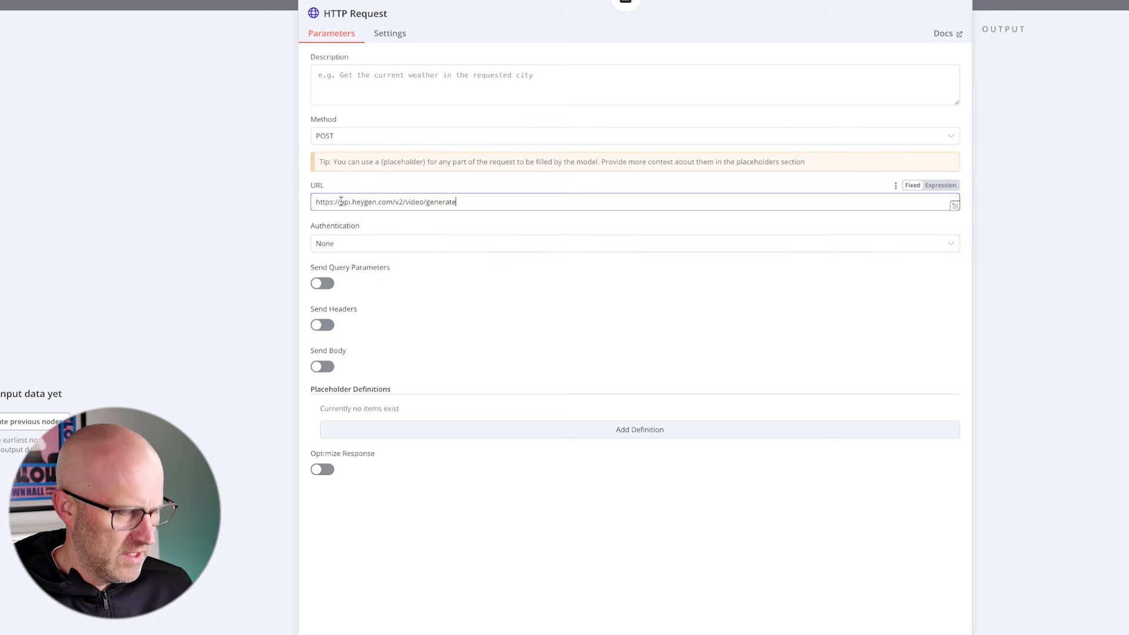
left_click_drag(541, 125, 478, 189)
left_click_drag(281, 170, 500, 241)
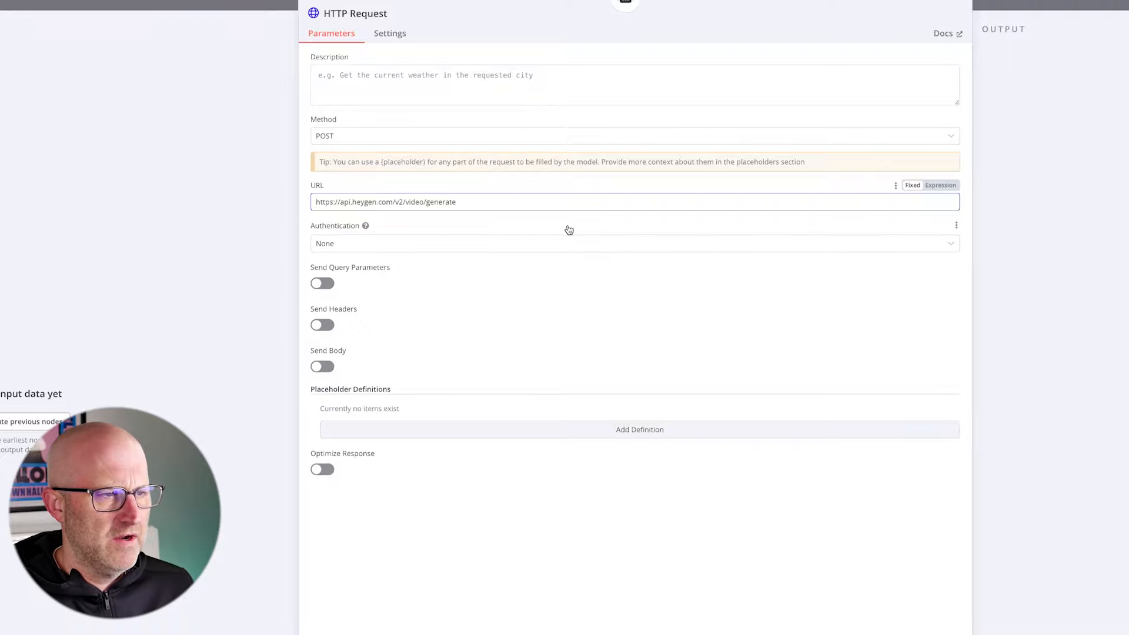
left_click_drag(457, 196, 377, 218)
left_click_drag(182, 259, 284, 244)
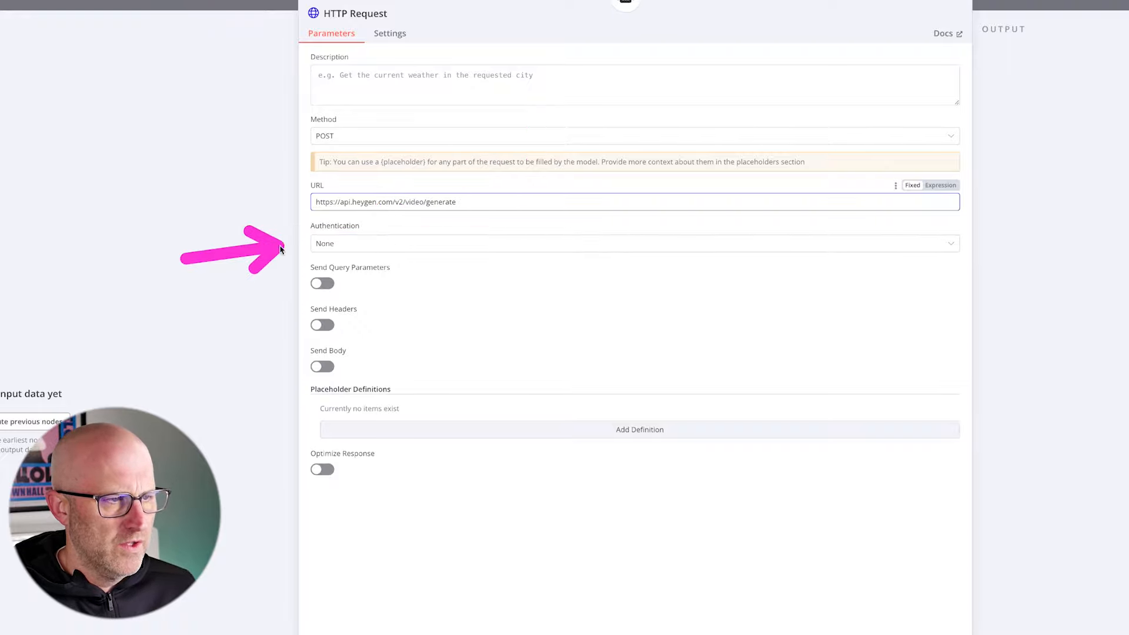
- Set the request's authentication to Generic Credential Type with Header Auth
left_click(341, 245)
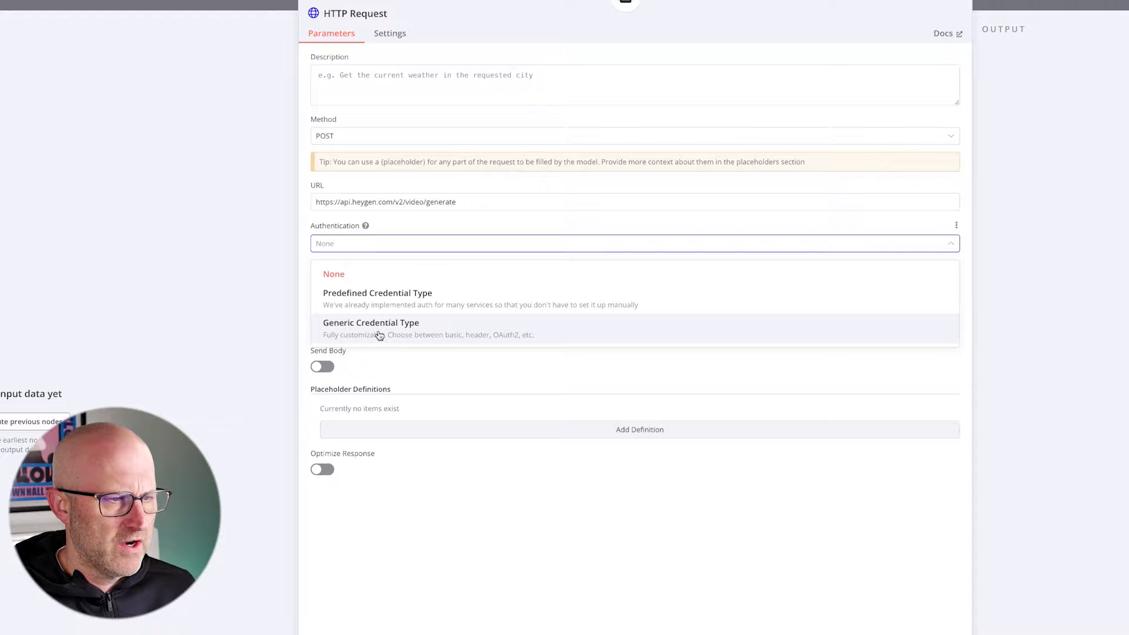
left_click(378, 331)
left_click(377, 285)
left_click_drag(211, 348, 300, 381)
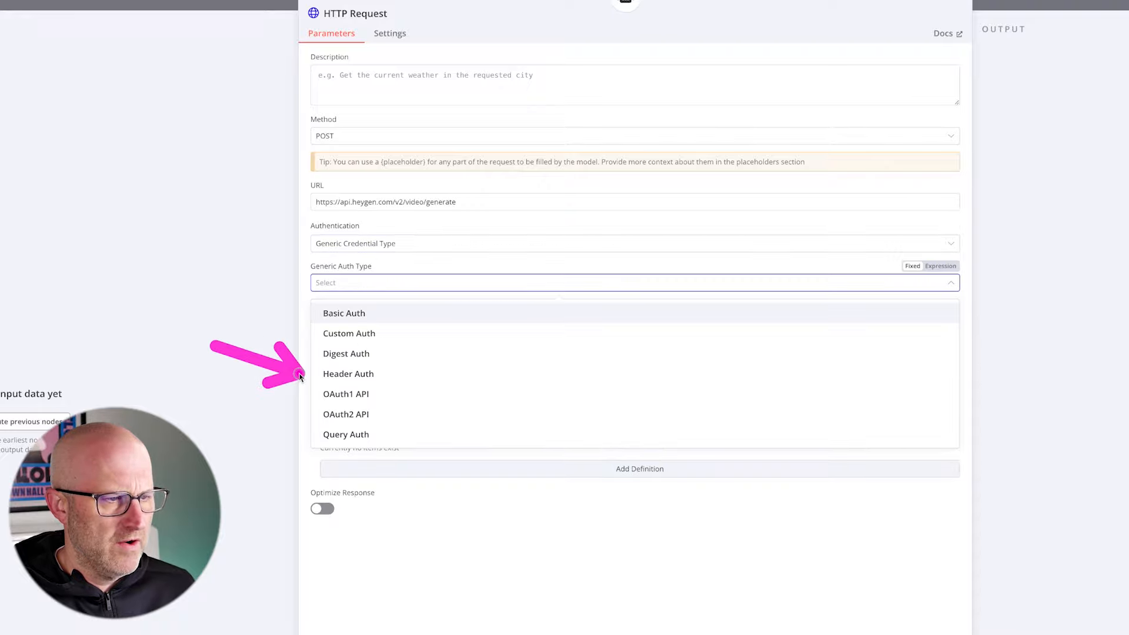
left_click(353, 375)
left_click_drag(213, 290, 297, 303)
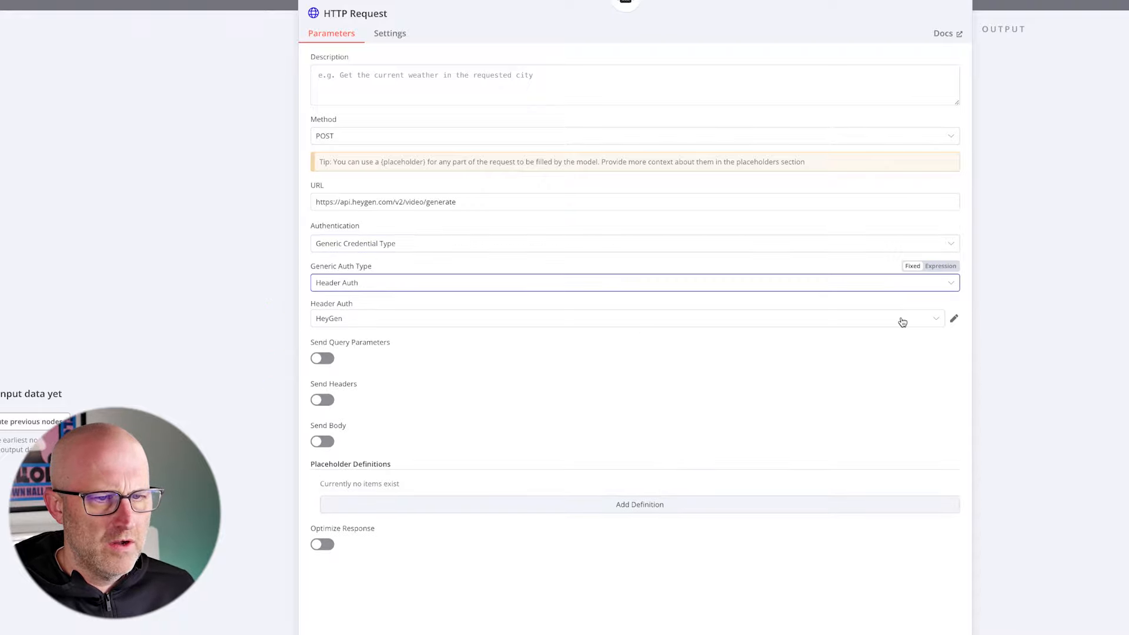
- Create a new Header Auth credential with the header name x-api-key
left_click(932, 318)
left_click(390, 471)
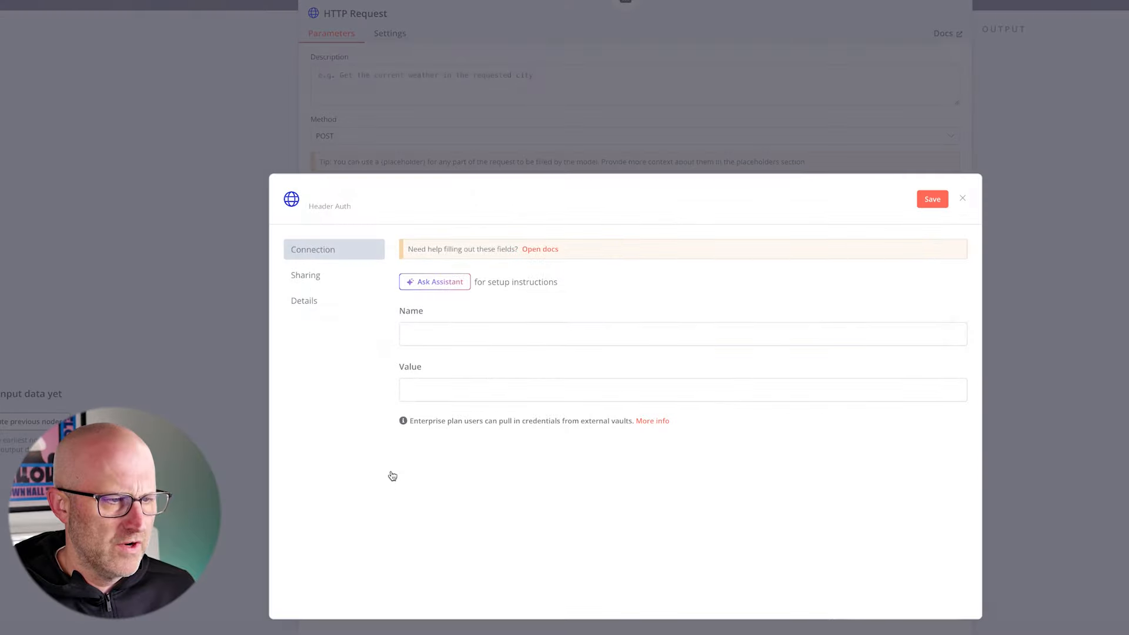
left_click(424, 336)
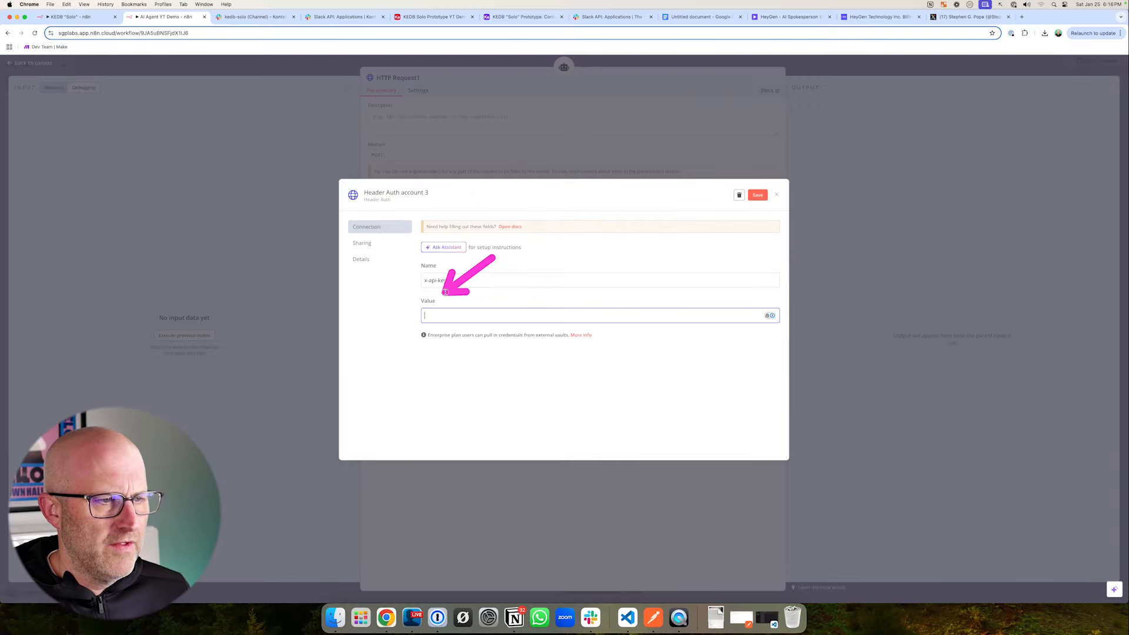
- Switch to HeyGen and copy the API token from the space's API settings
left_click(807, 18)
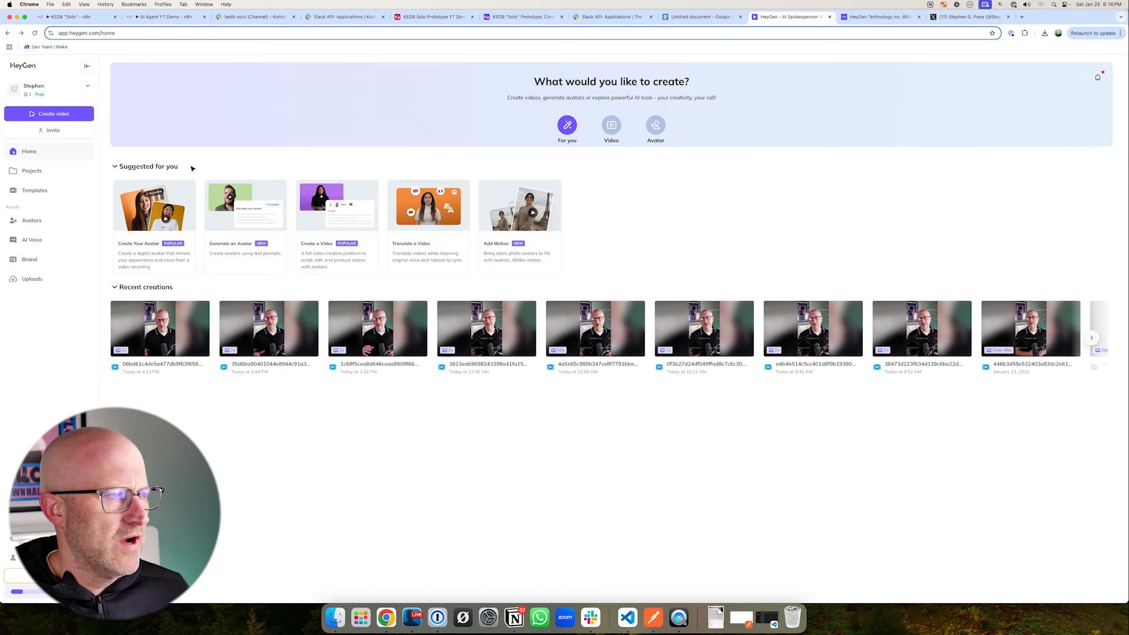
left_click(50, 90)
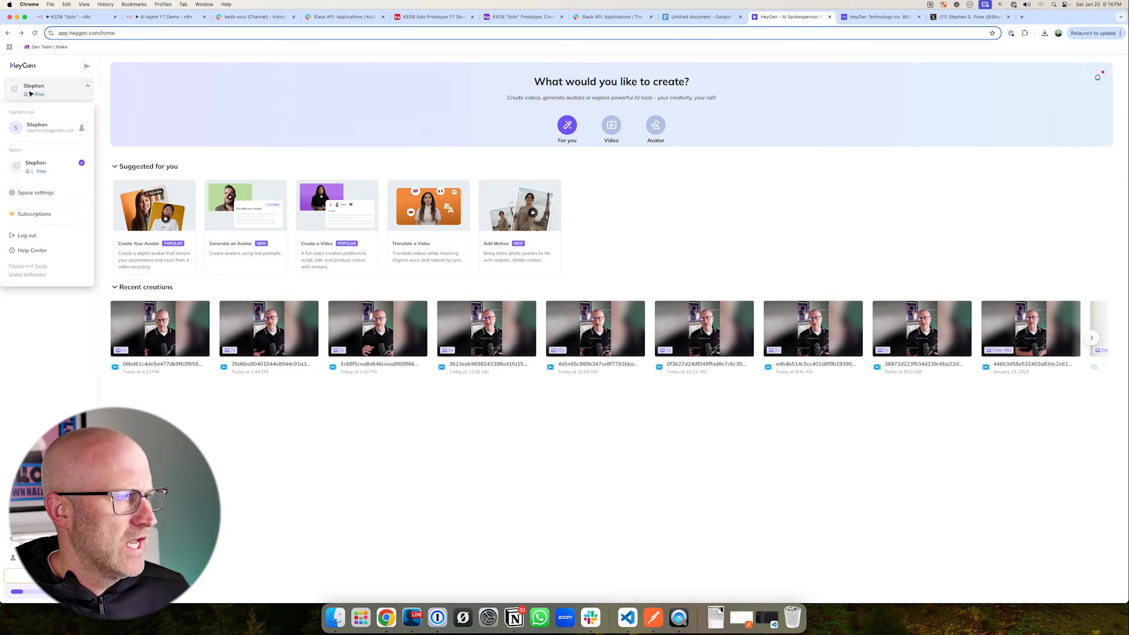
left_click(50, 189)
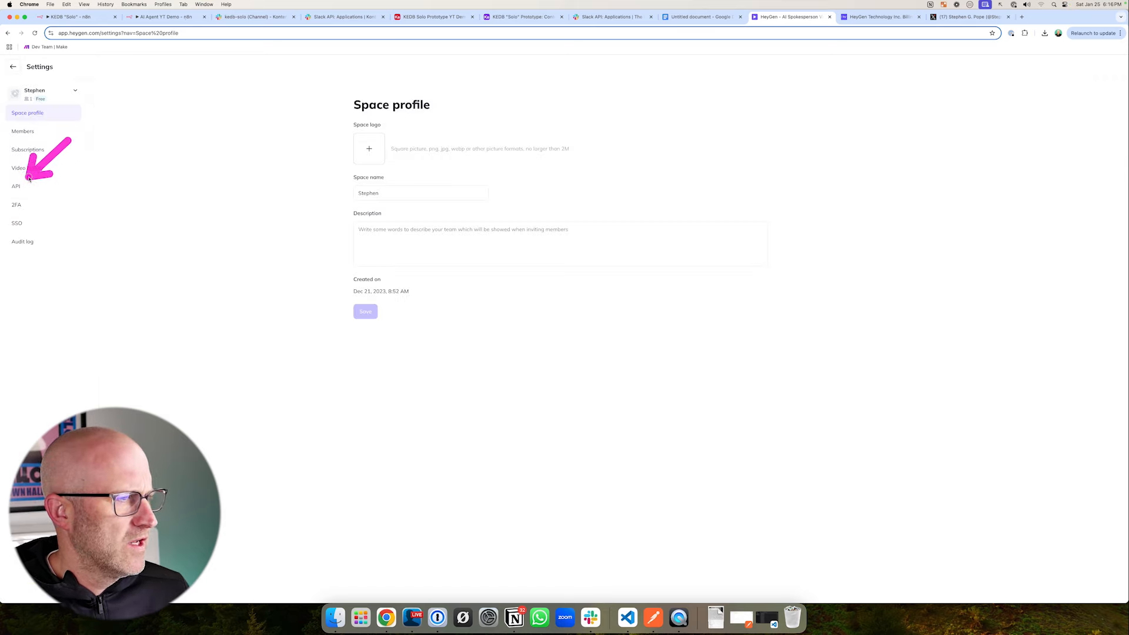
left_click(20, 189)
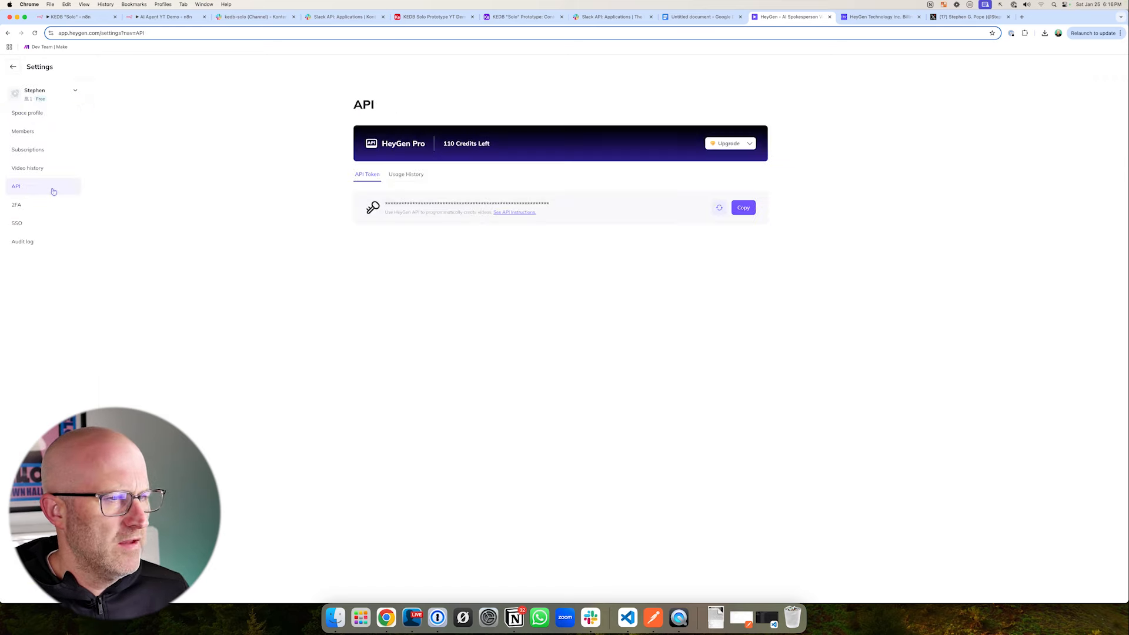
left_click(742, 212)
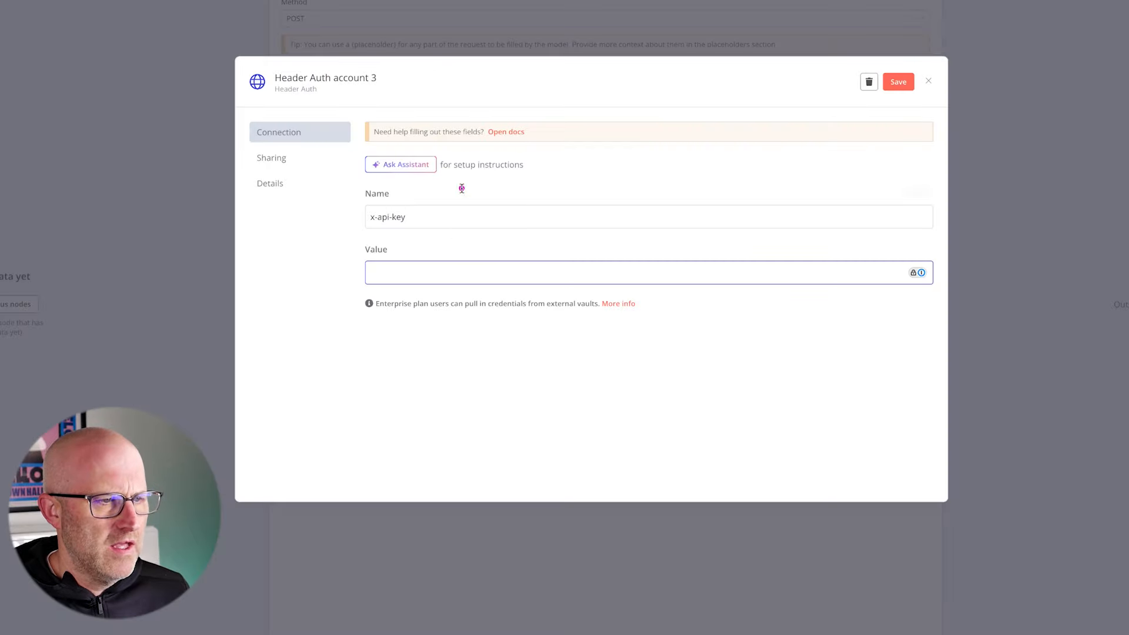
- Paste the API key as the credential's value, rename the credential HeyGen Demo and save it
key("ctrl+v")
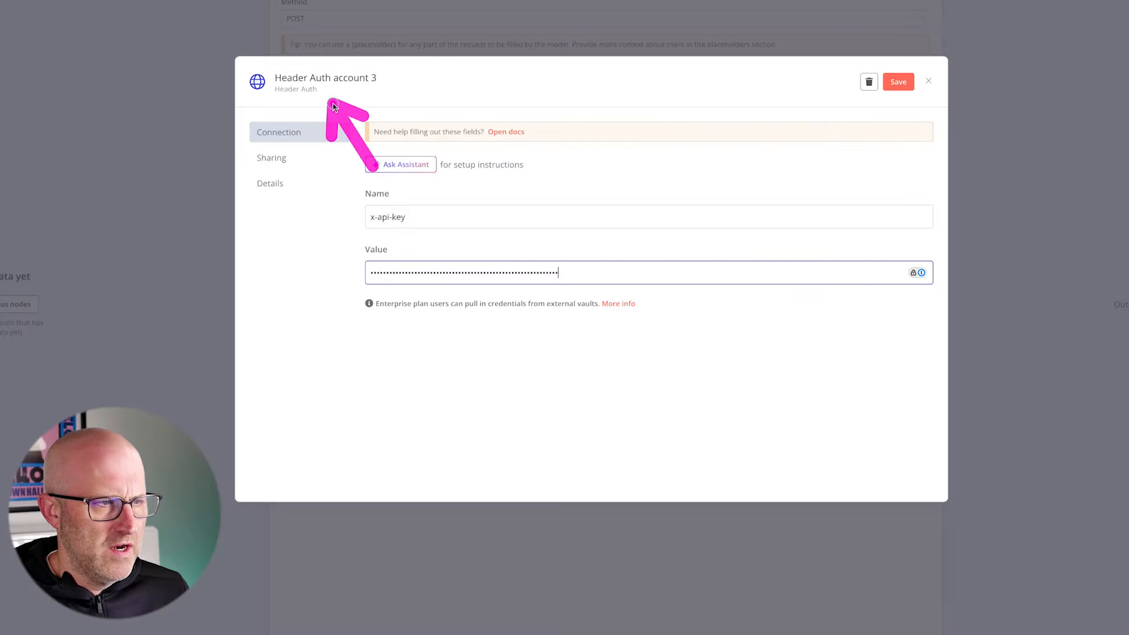
left_click(321, 85)
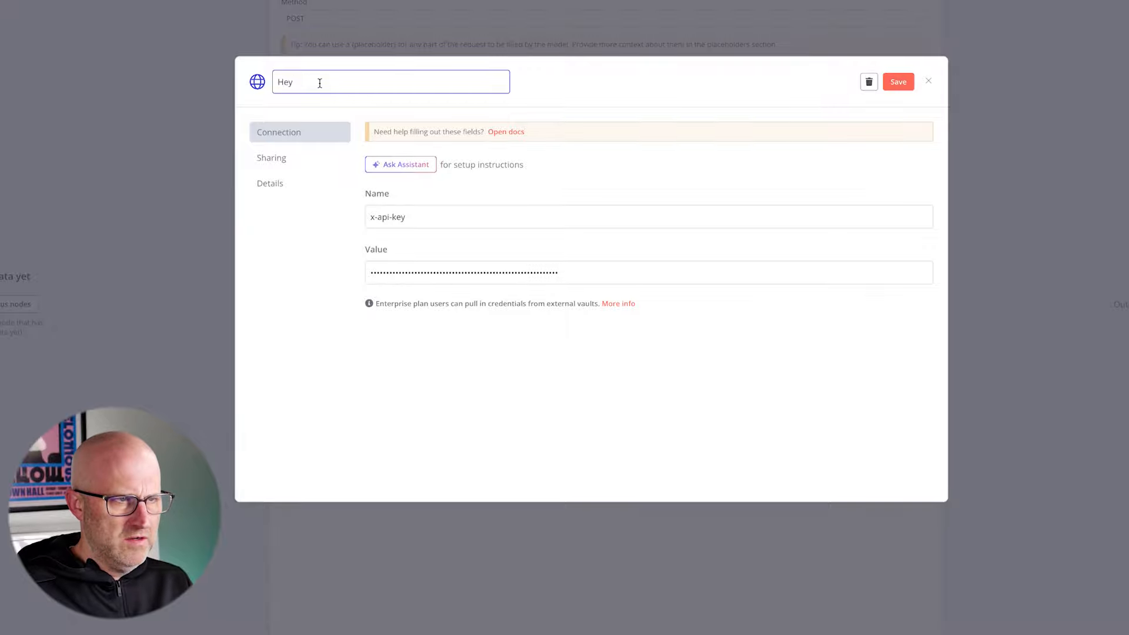
left_click(900, 84)
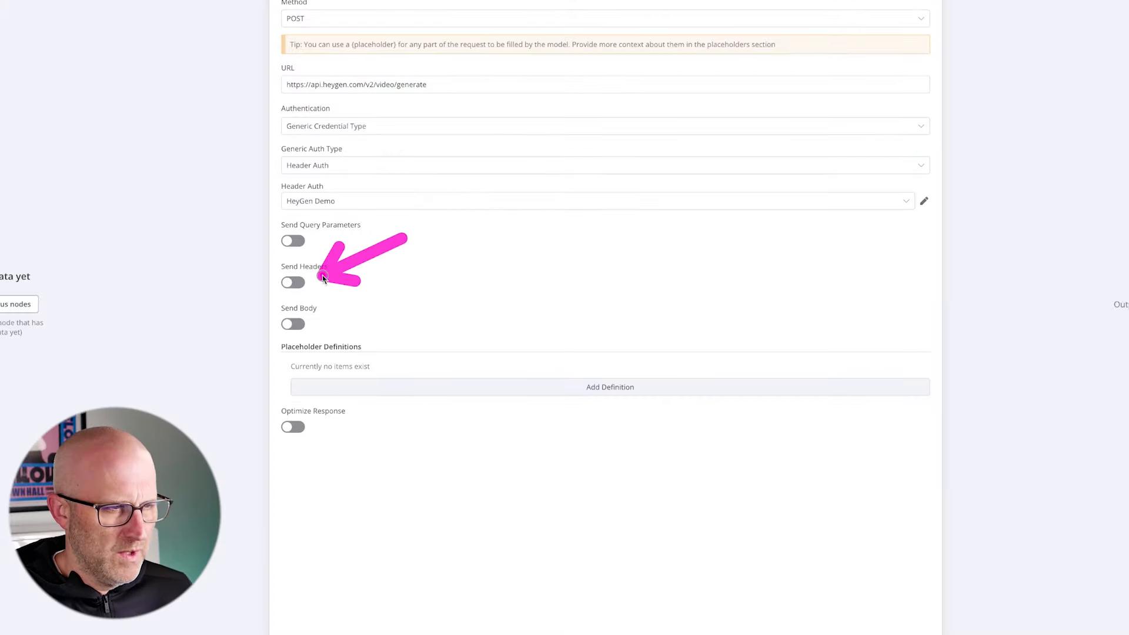
- Turn on sending headers and define an Accept header using a fixed field value of appliaction/json
left_click(293, 282)
left_click(316, 382)
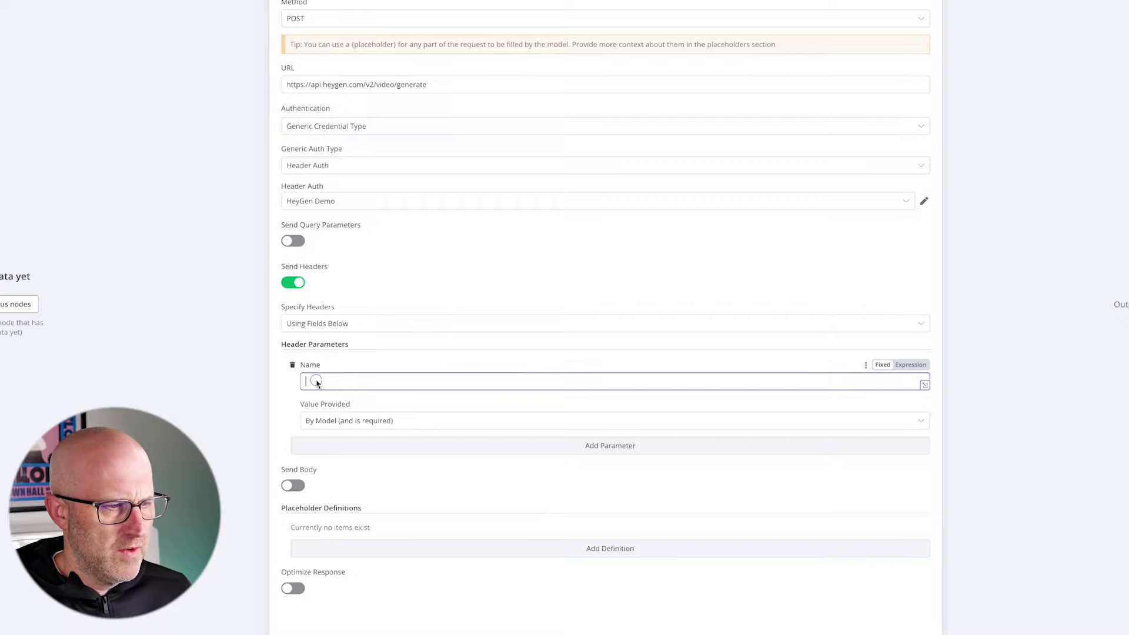
type("Accept")
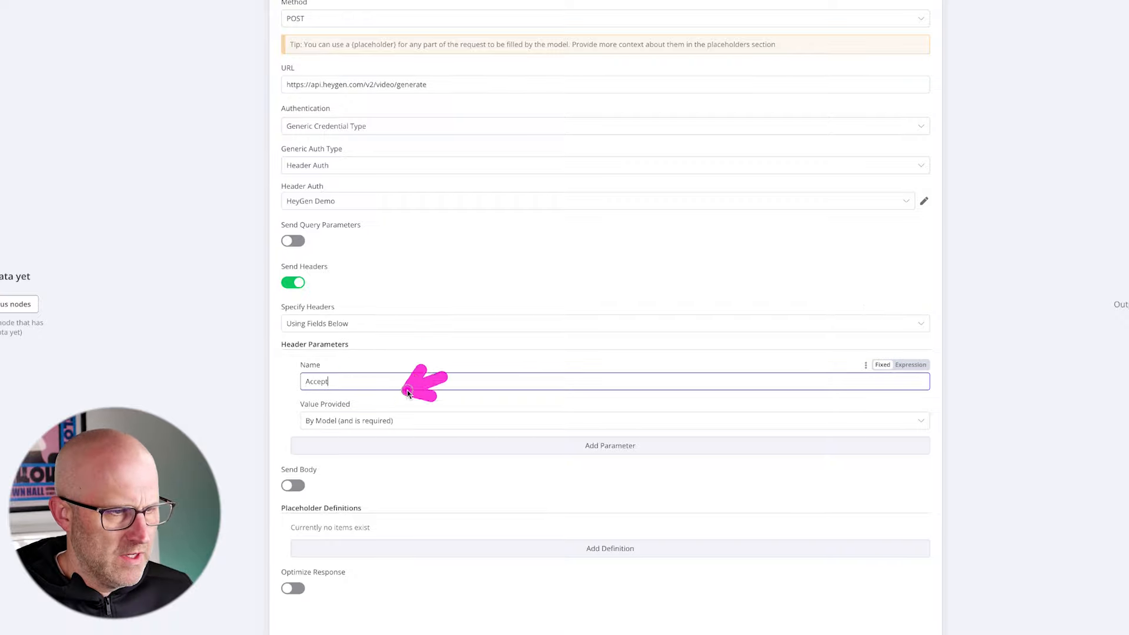
left_click(374, 421)
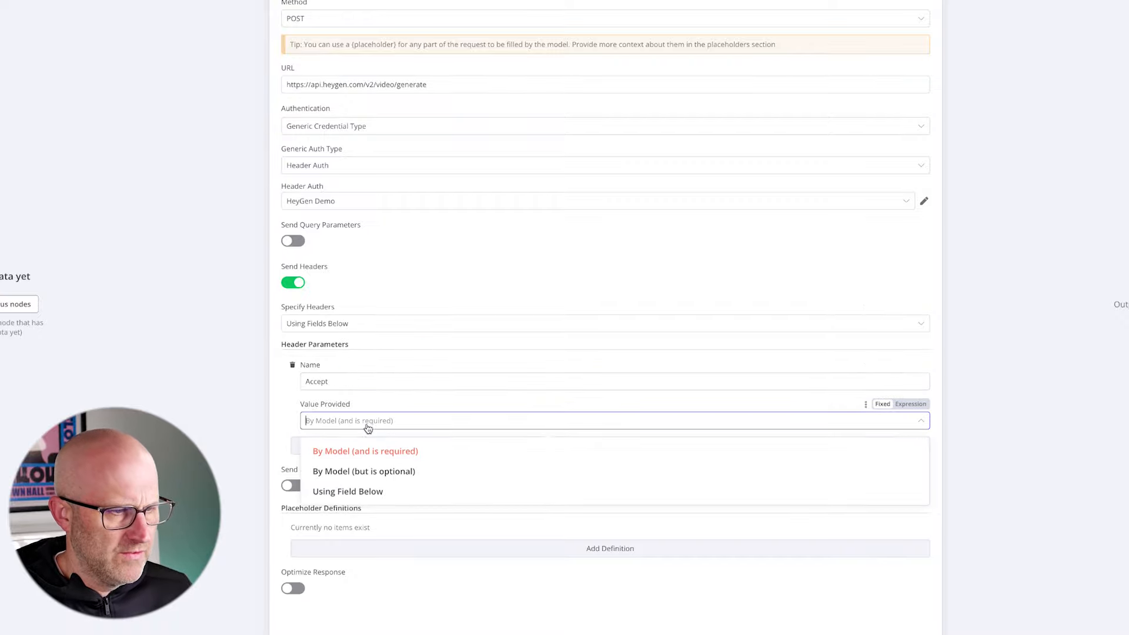
left_click(372, 493)
left_click(356, 458)
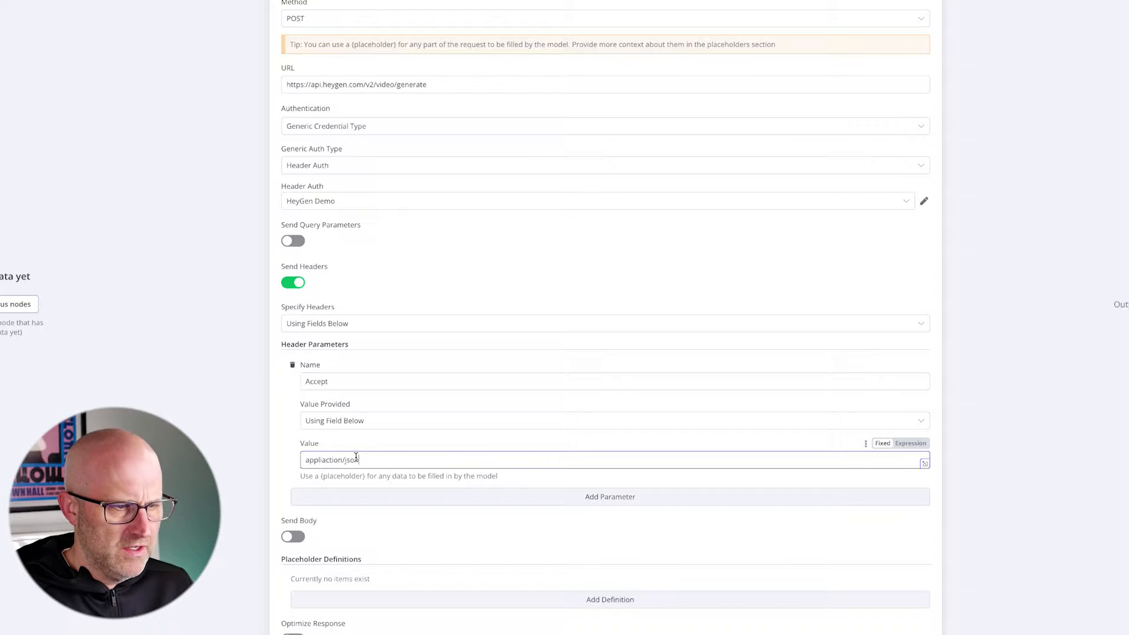
- Turn on sending a body as Using JSON Below and paste the HeyGen video payload with {text} and {id} placeholders and 1080 by 1920 dimensions
left_click(293, 536)
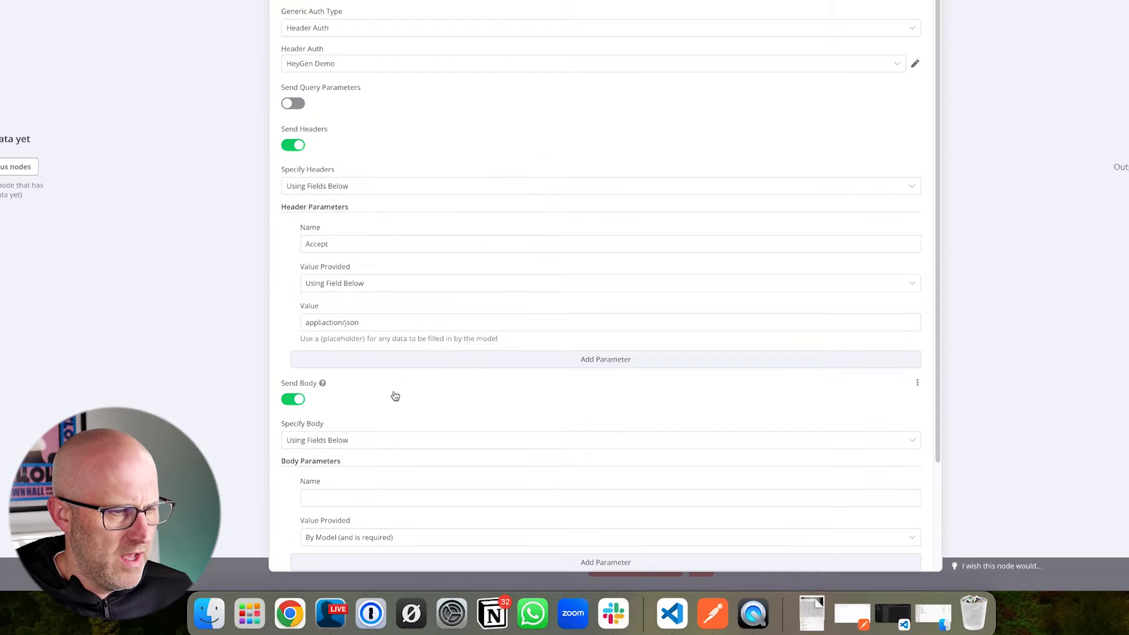
scroll(395, 396, "down", 2)
left_click(346, 317)
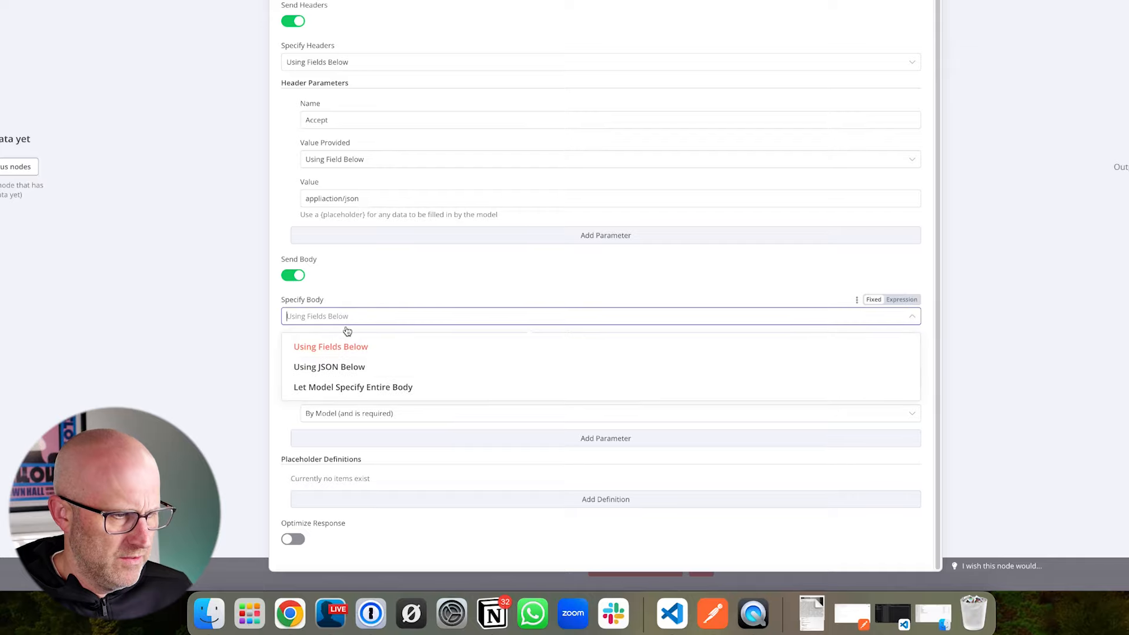
left_click(346, 369)
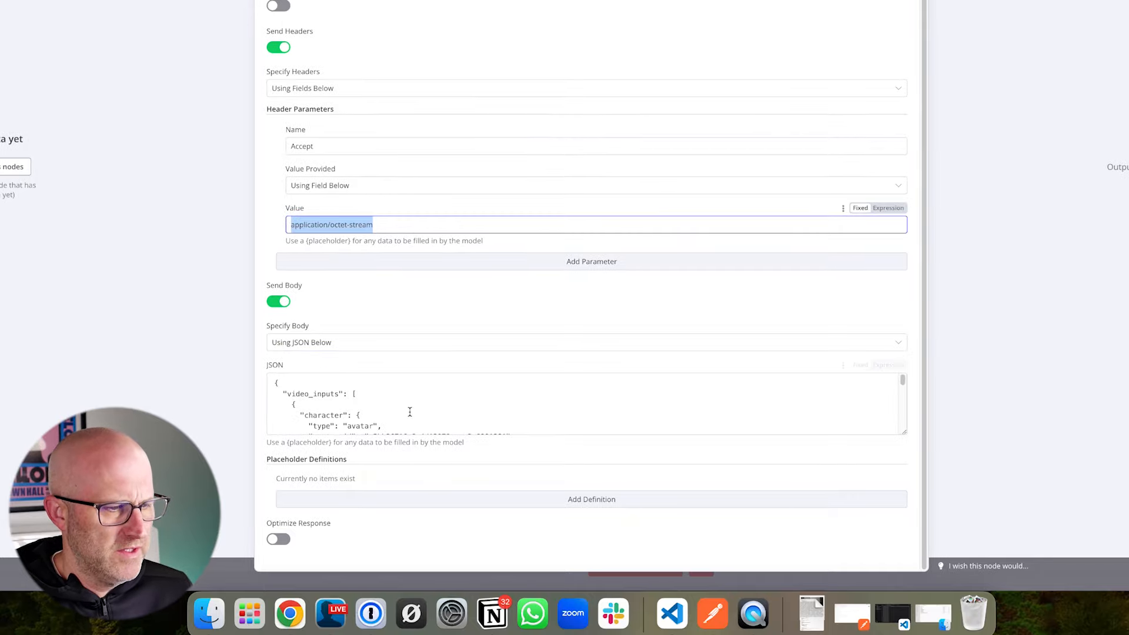
scroll(410, 411, "down", 3)
left_click(372, 400)
key("super+a")
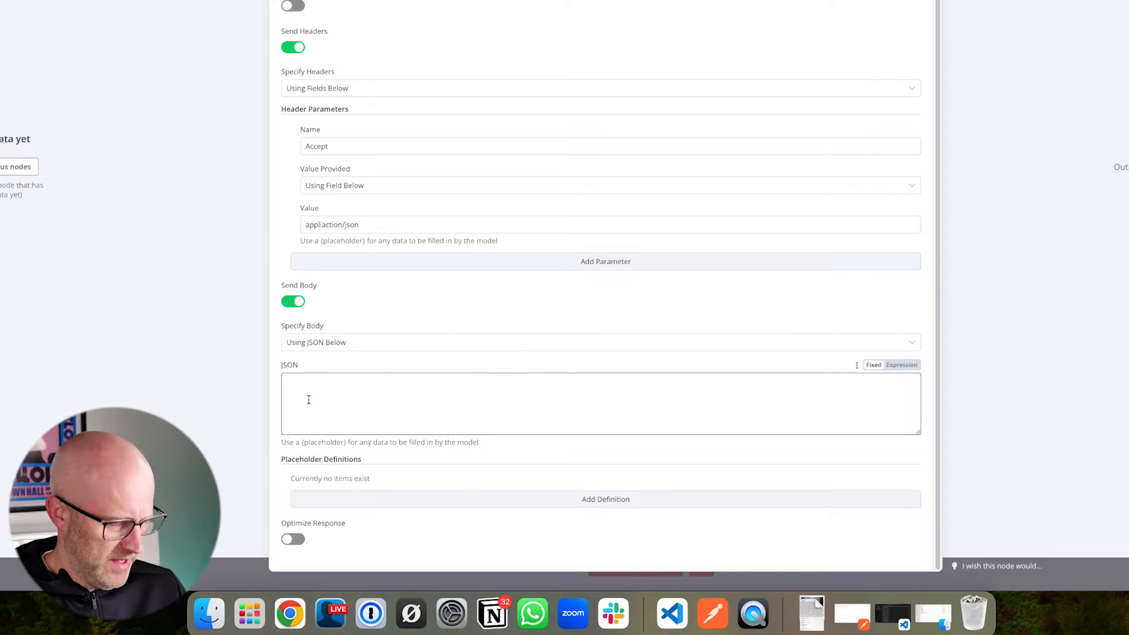
key("super+v")
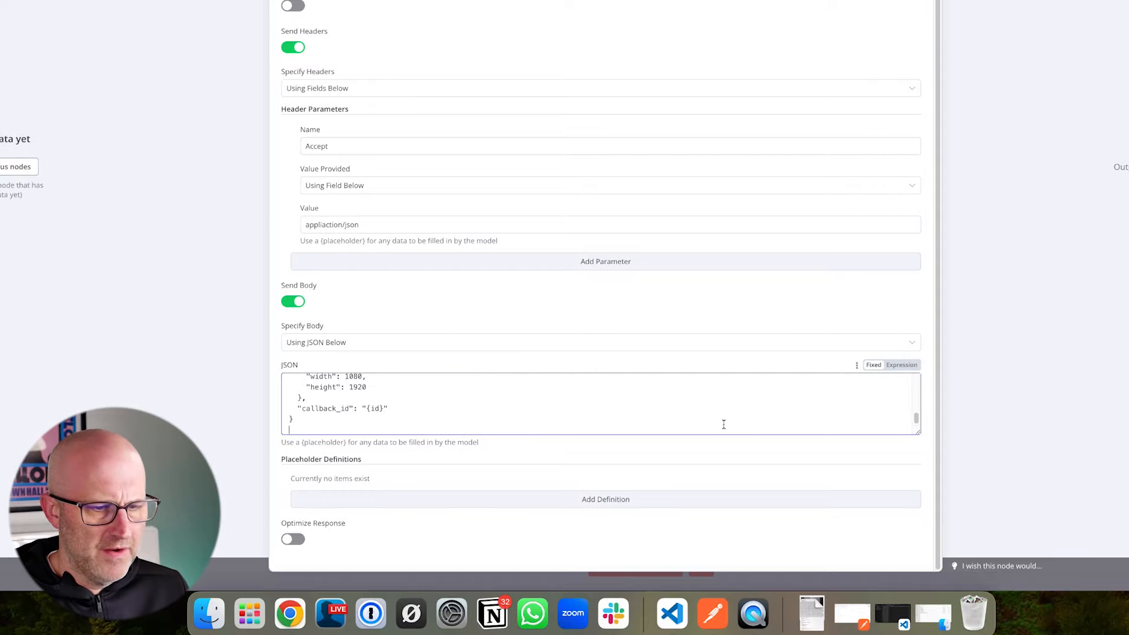
- Enlarge the JSON field so the whole request body can be read
left_click_drag(919, 434, 920, 556)
scroll(923, 366, "down", 2)
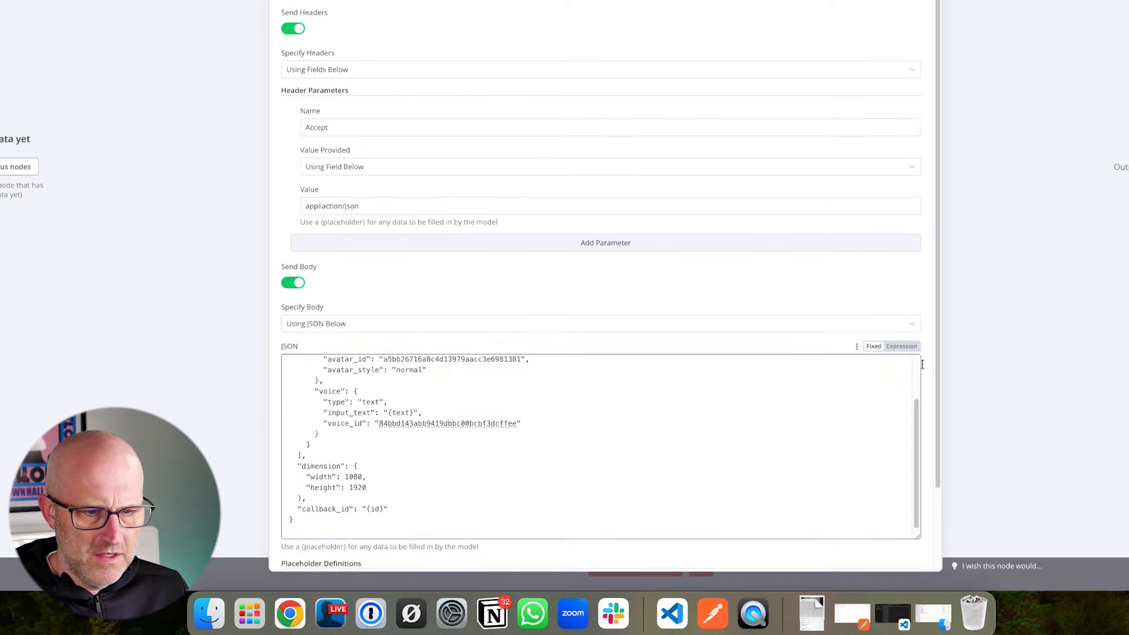
left_click_drag(919, 432, 919, 524)
scroll(893, 324, "down", 1)
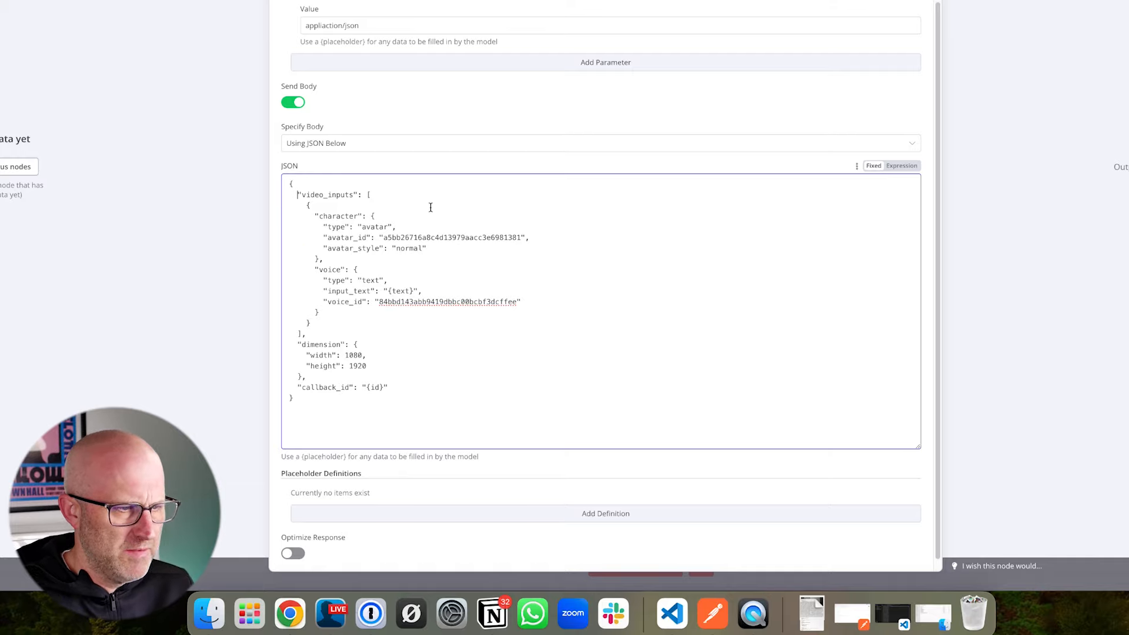
key("Left")
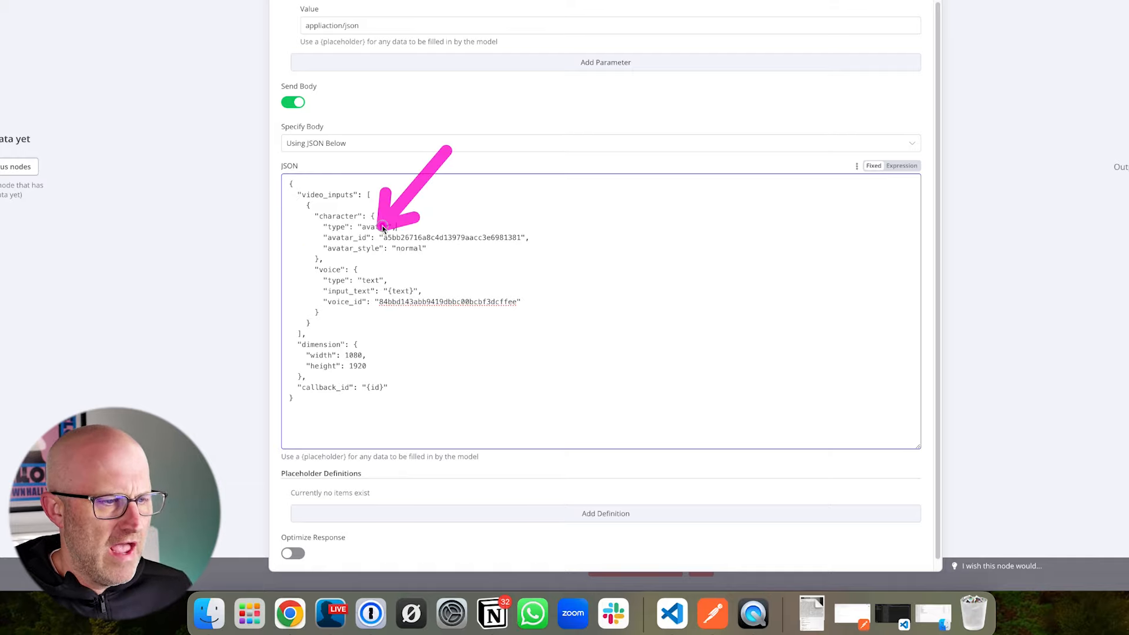
left_click(442, 226)
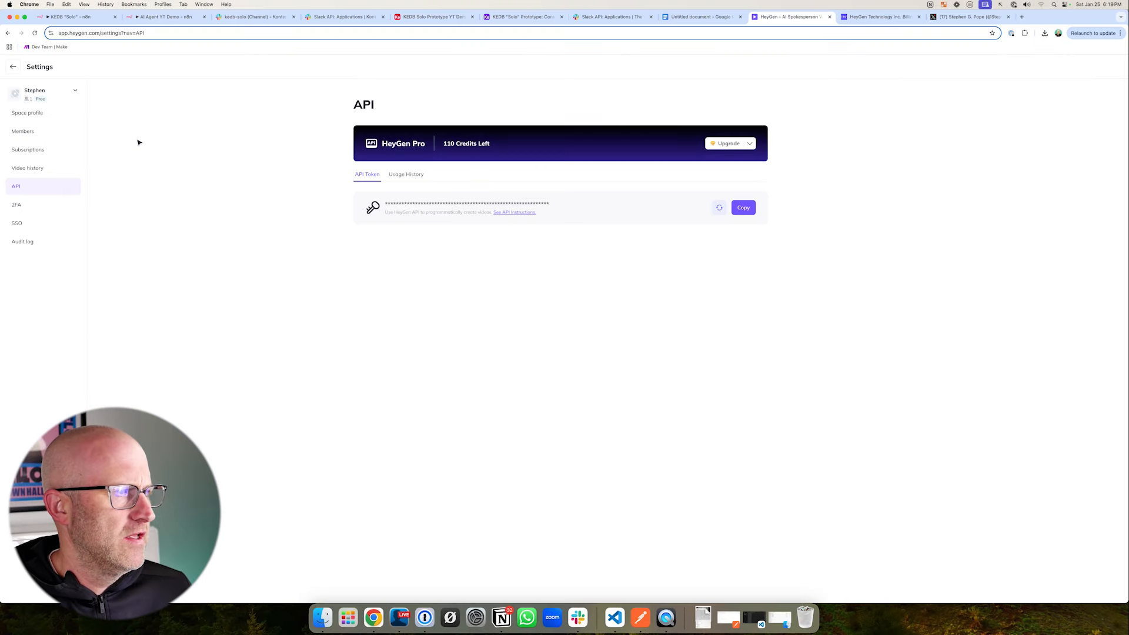
- In HeyGen, open the custom video avatar's looks and copy the avatar ID of the Camera A.mp4 look
left_click(13, 66)
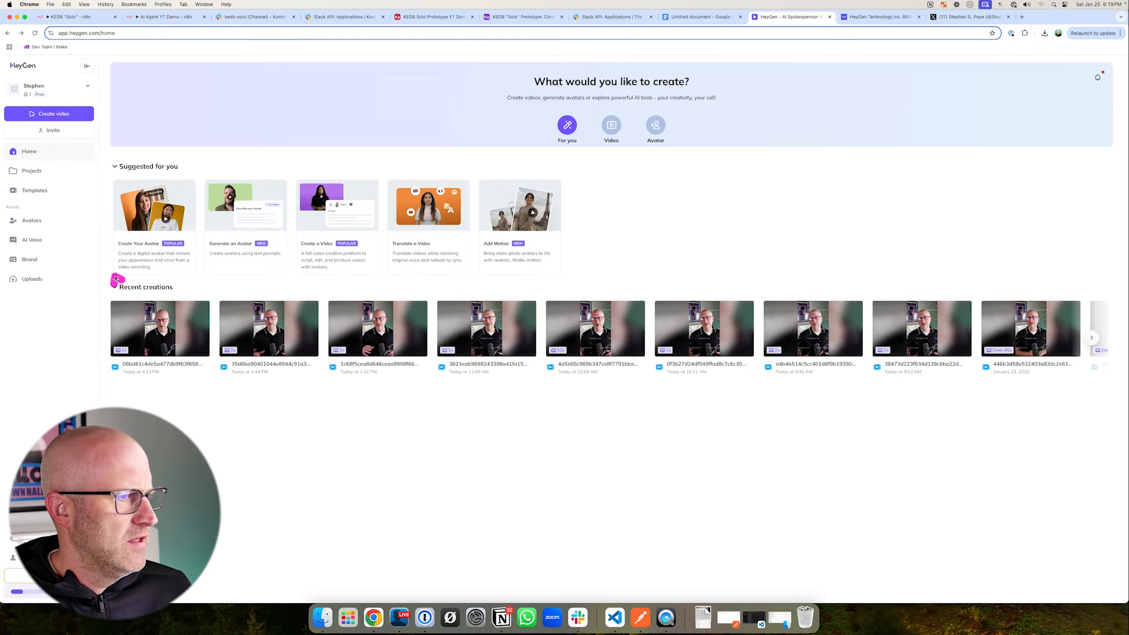
left_click(30, 220)
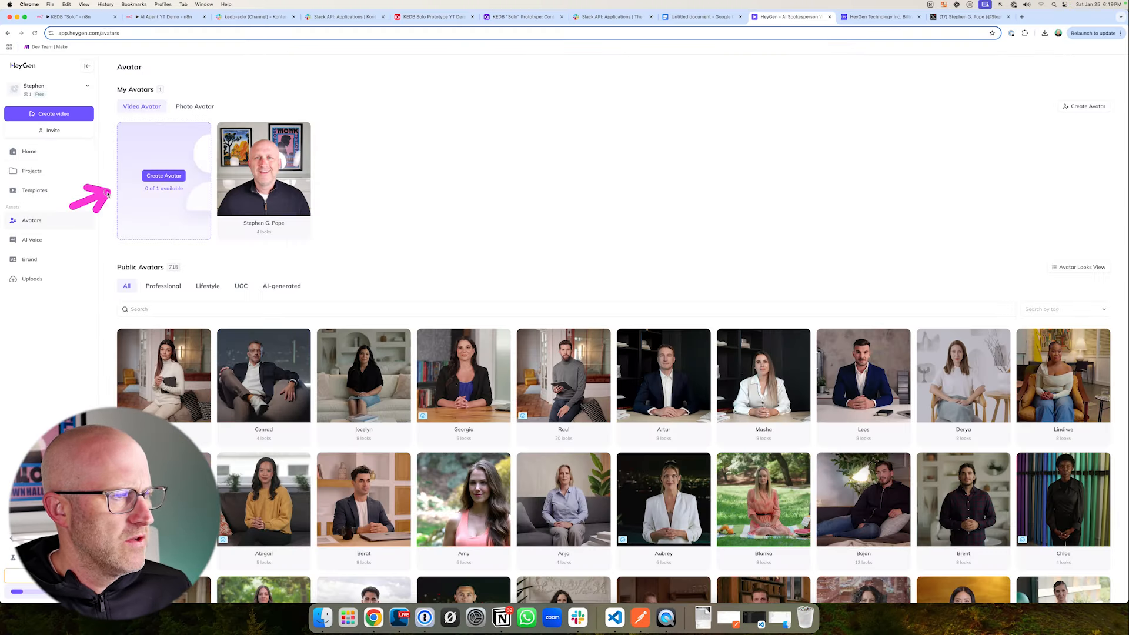
left_click(254, 188)
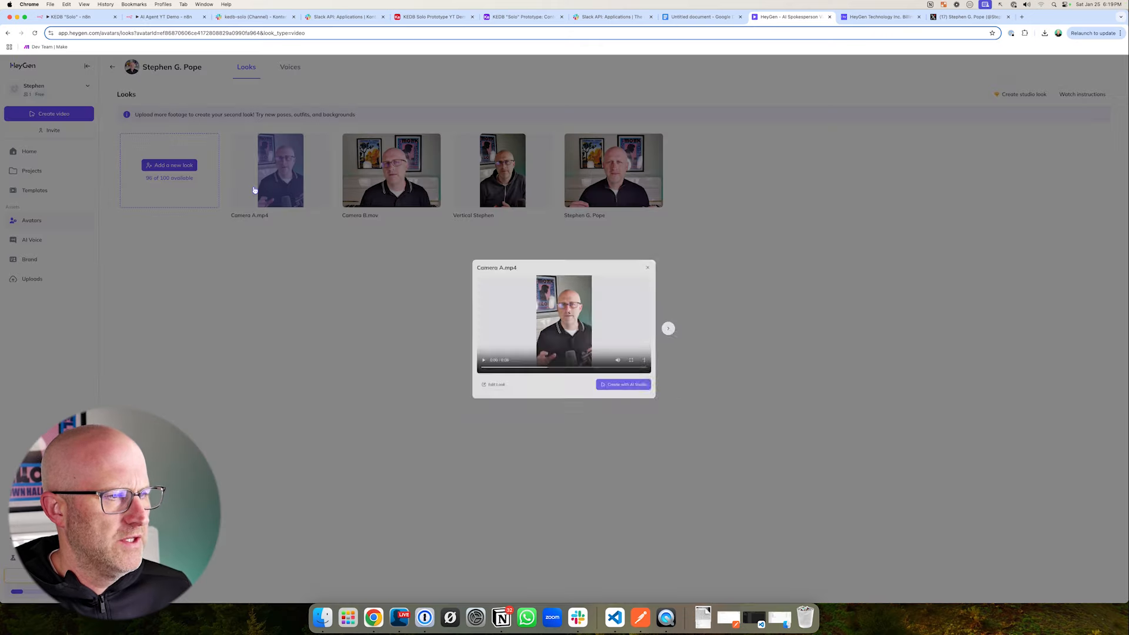
left_click(344, 334)
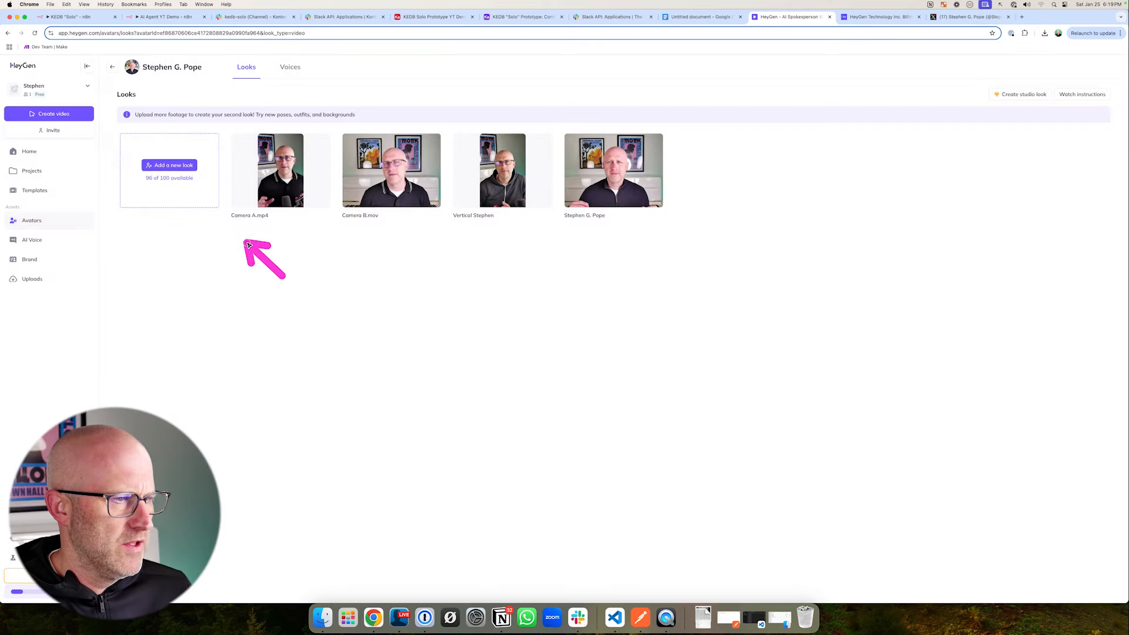
left_click(322, 139)
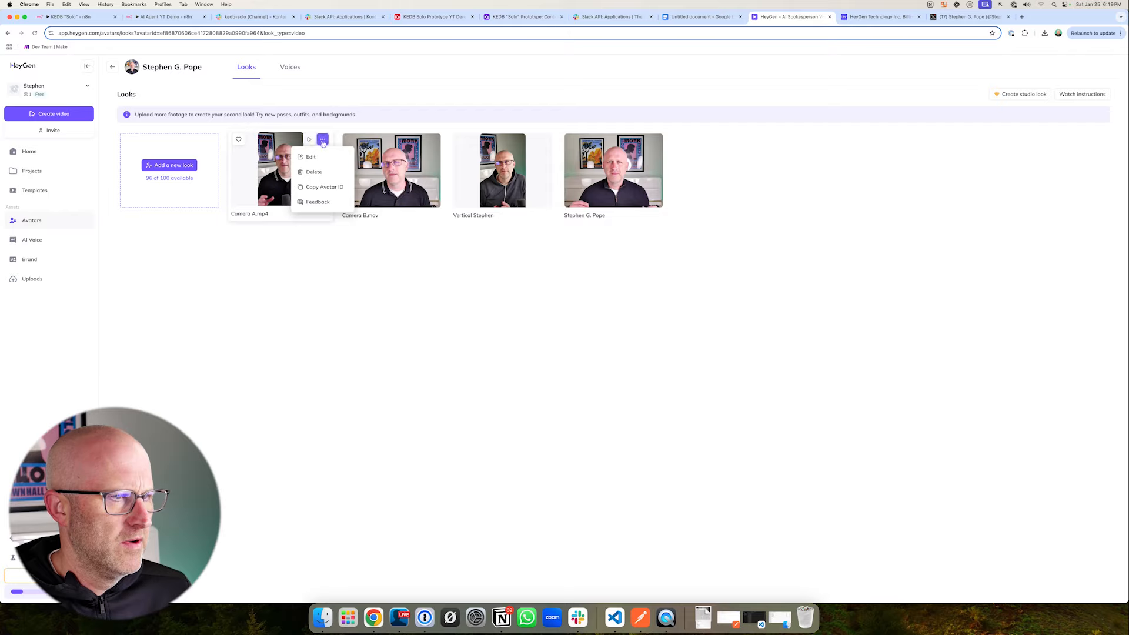
left_click(319, 191)
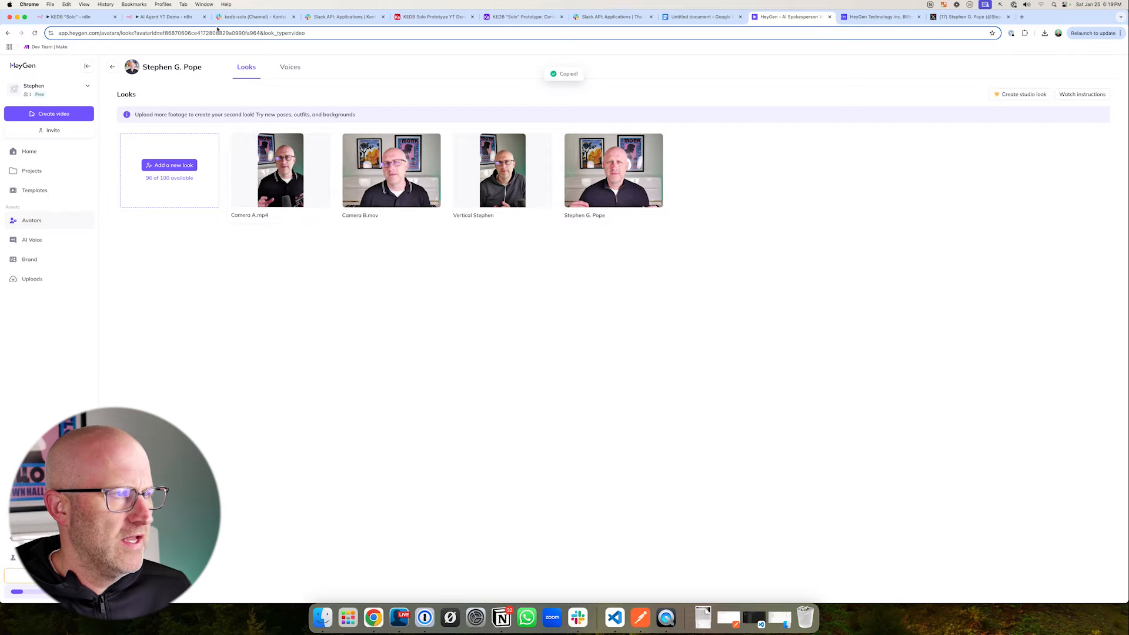
- Switch back to n8n and replace the avatar_id value in the JSON body with the copied avatar ID
left_click(176, 17)
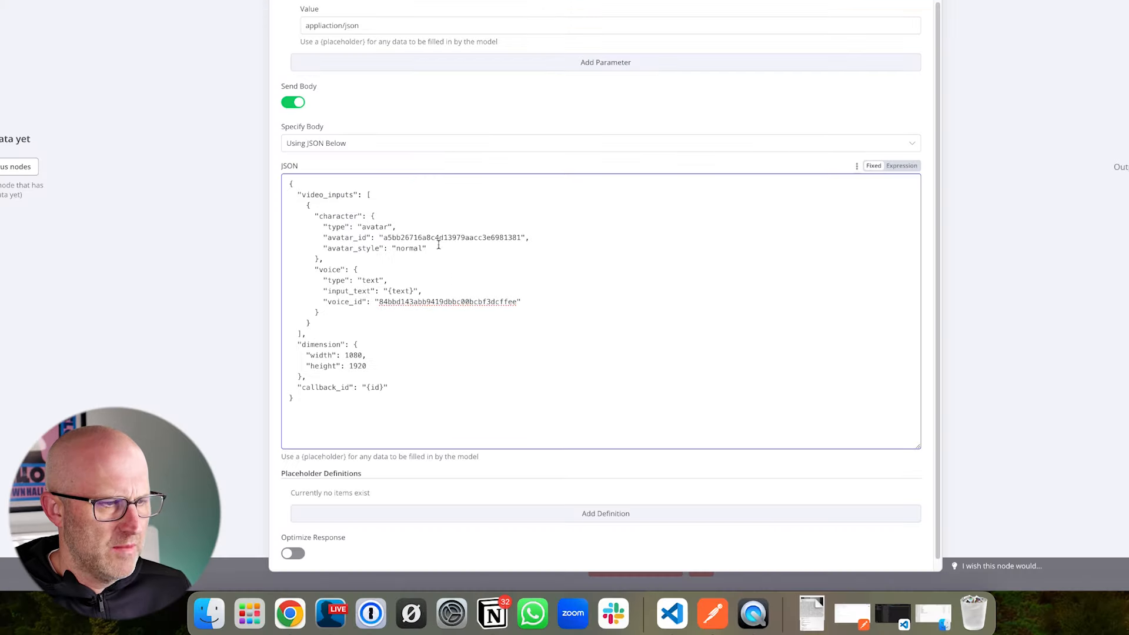
mouse_move(419, 154)
left_mouse_down()
mouse_move(406, 208)
mouse_move(471, 237)
mouse_move(517, 236)
left_mouse_up()
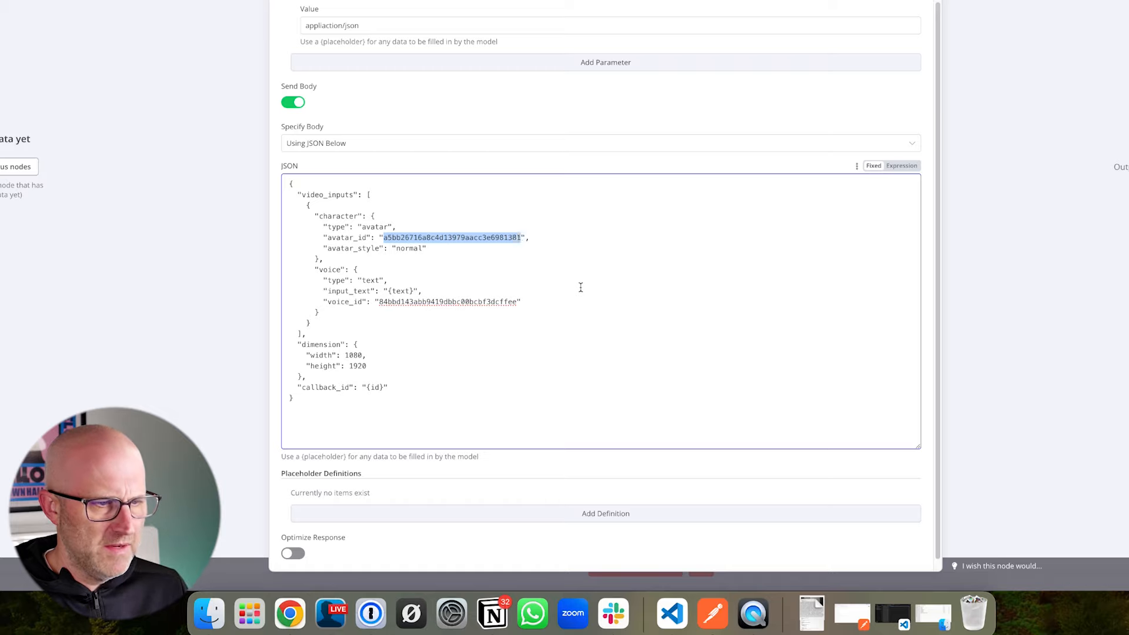
type("a5bb26716a8c4d13979aacc3e6981381")
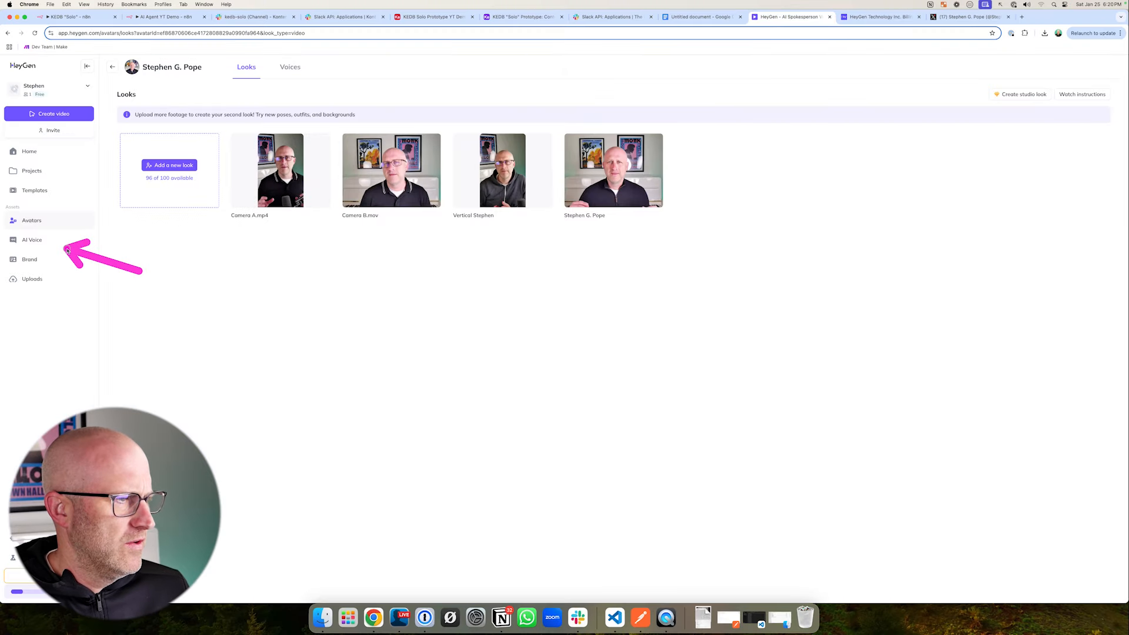
- Copy the voice ID from HeyGen's AI Voice page and set the JSON body's voice_id to cf65a864911643f39d40bcbefefa450d
left_click(37, 242)
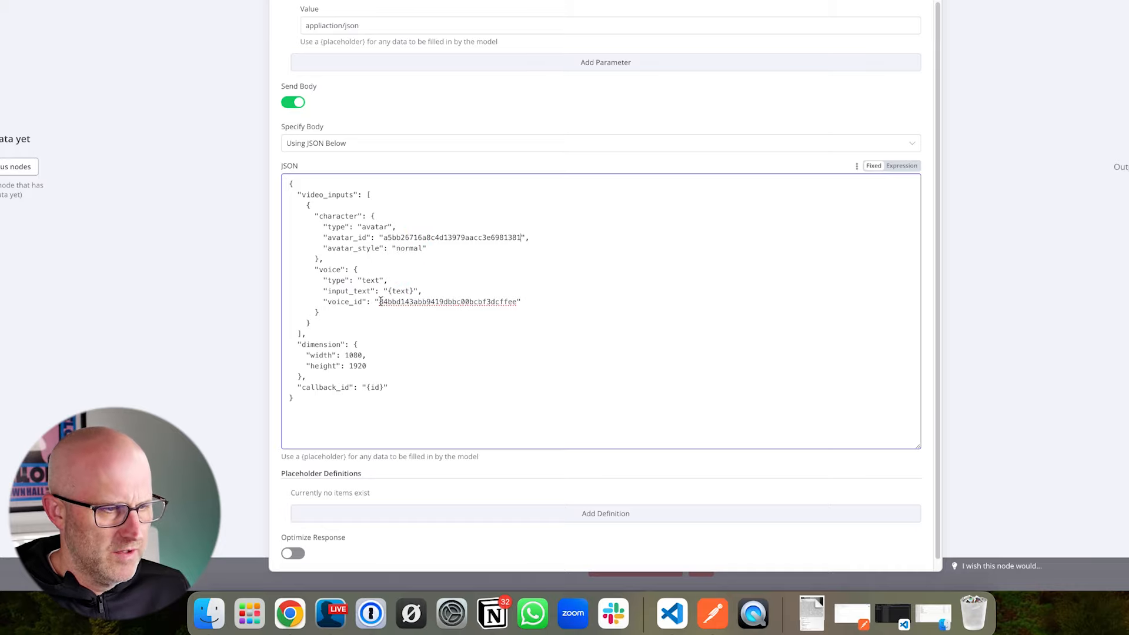
left_click_drag(380, 302, 515, 301)
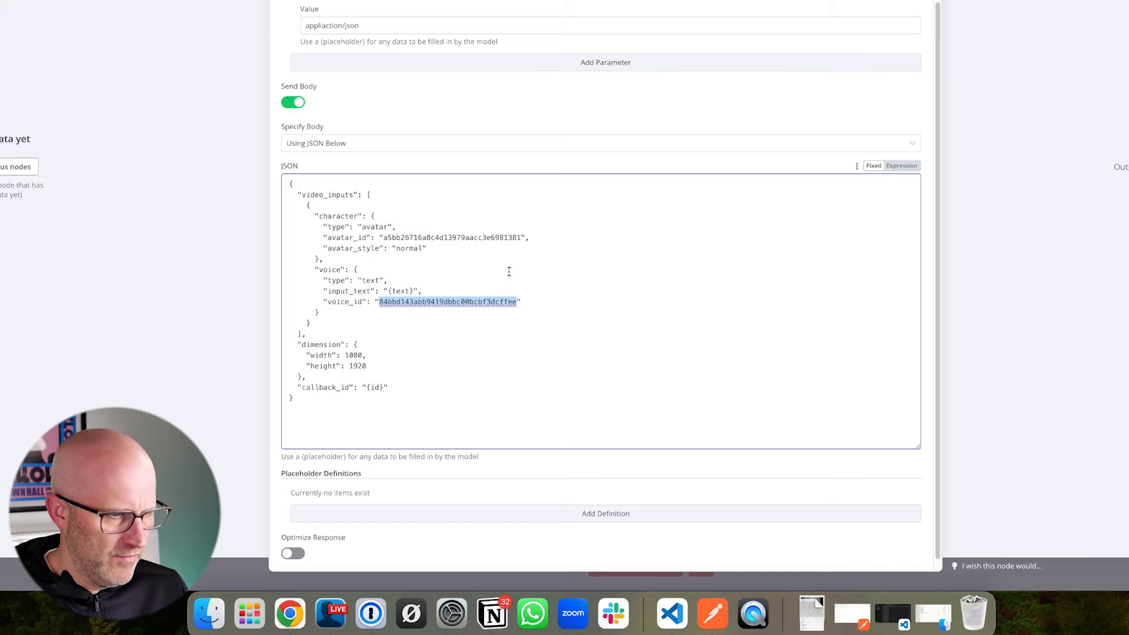
type("cf65a864911643f39d40bcbefefa450d")
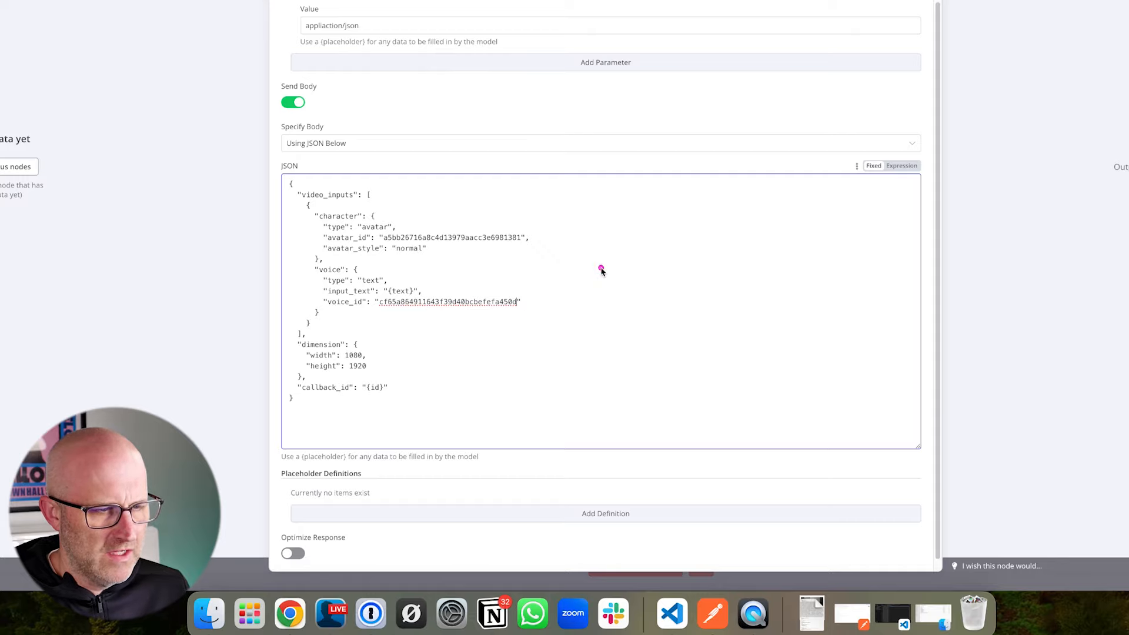
mouse_move(609, 249)
left_mouse_down()
mouse_move(529, 290)
mouse_move(403, 260)
mouse_move(456, 293)
mouse_move(534, 299)
left_mouse_up()
left_click_drag(609, 307, 531, 245)
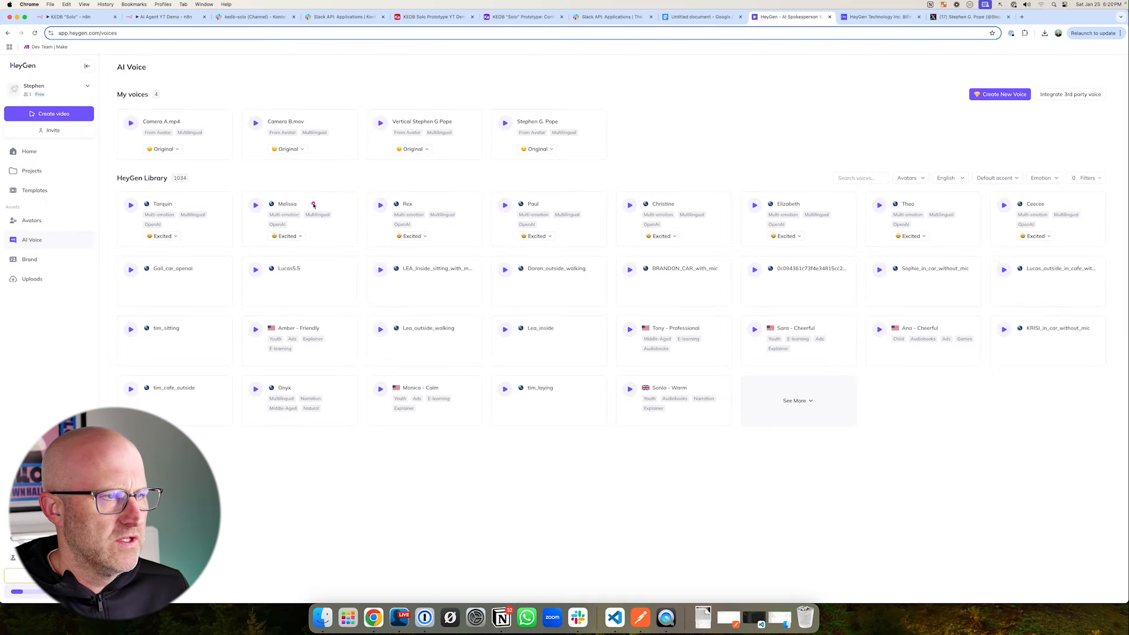
- Examine the orientation of the avatar's looks in HeyGen and compare it with the width and height in the n8n JSON body
mouse_move(334, 233)
left_mouse_down()
mouse_move(308, 139)
mouse_move(433, 131)
mouse_move(314, 139)
left_mouse_up()
left_click(39, 221)
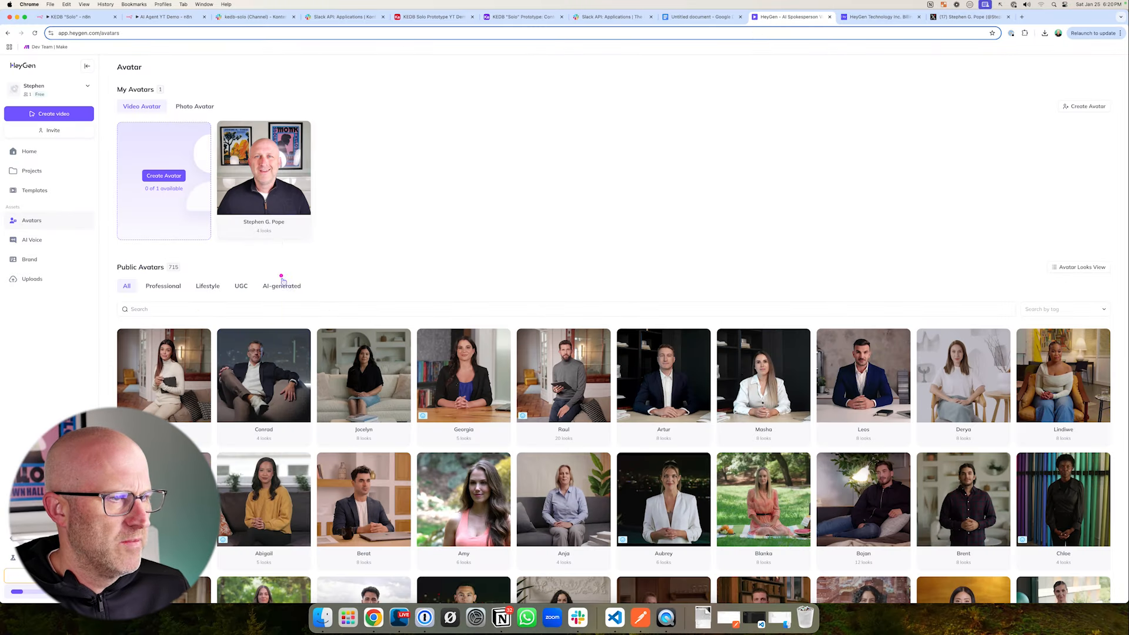
left_click(264, 177)
left_click_drag(445, 312, 422, 246)
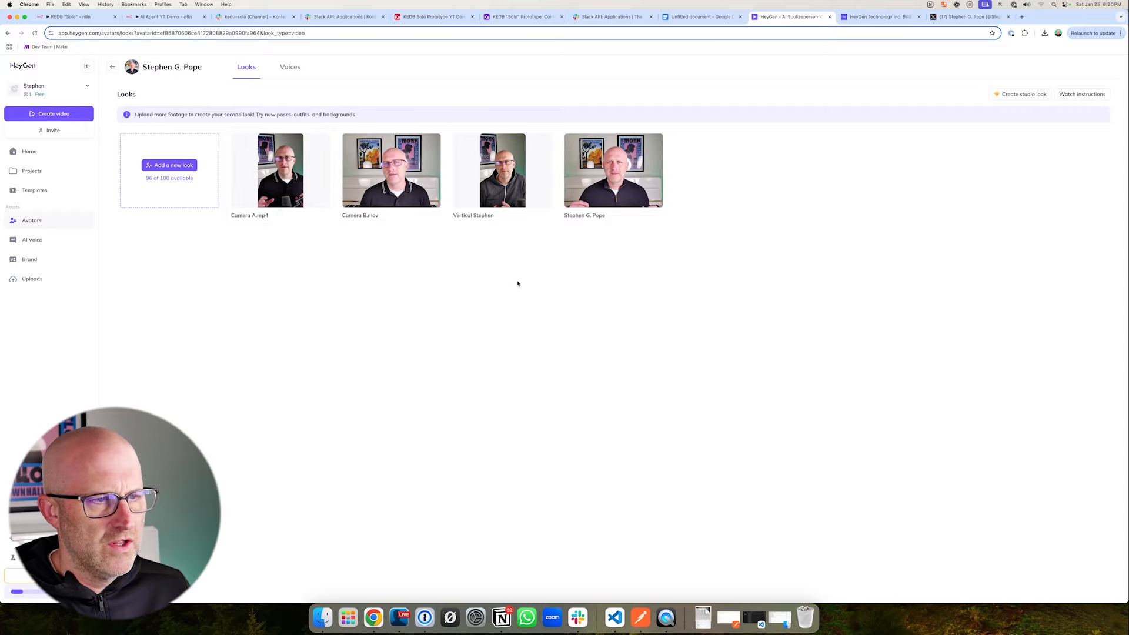
left_click_drag(498, 323, 499, 232)
left_click_drag(298, 323, 277, 227)
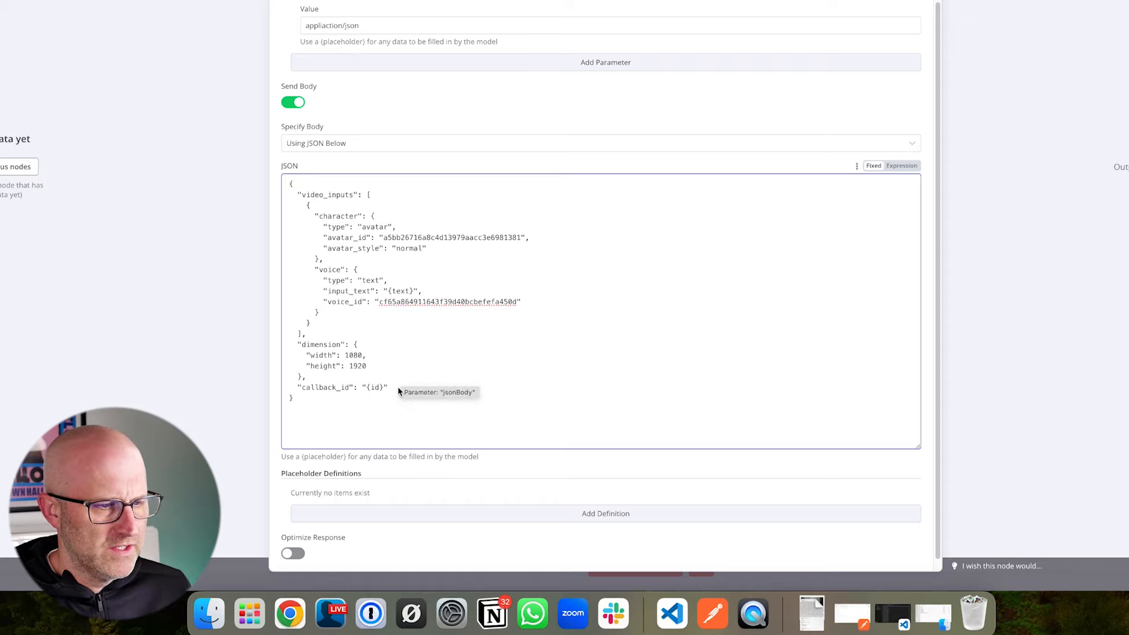
left_click_drag(385, 388, 288, 183)
left_click(391, 302)
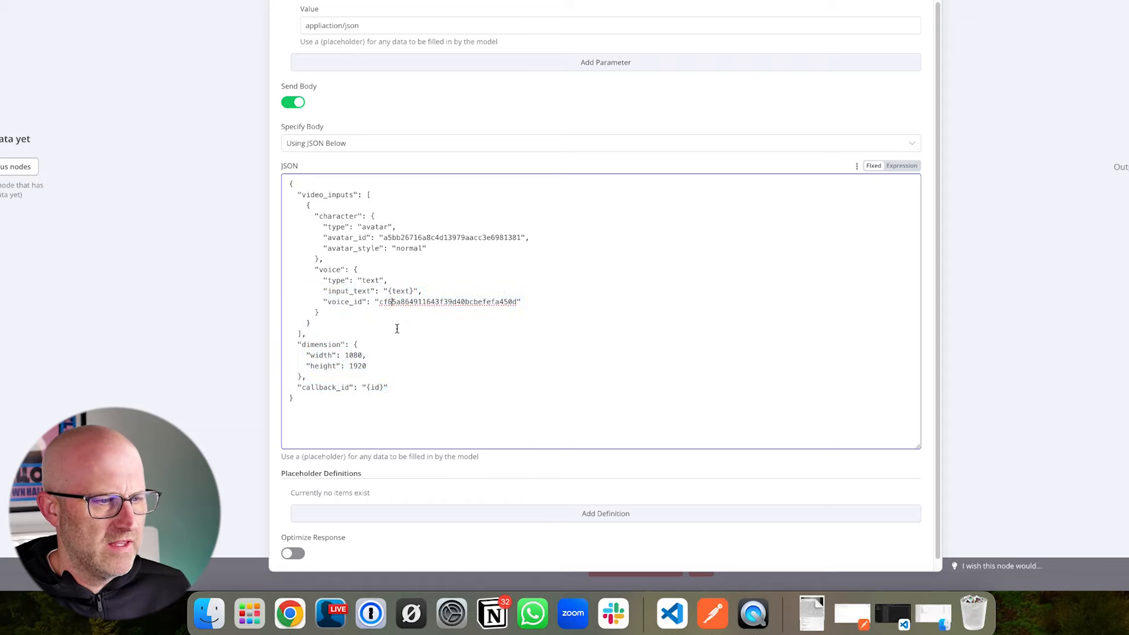
left_click_drag(410, 268, 374, 354)
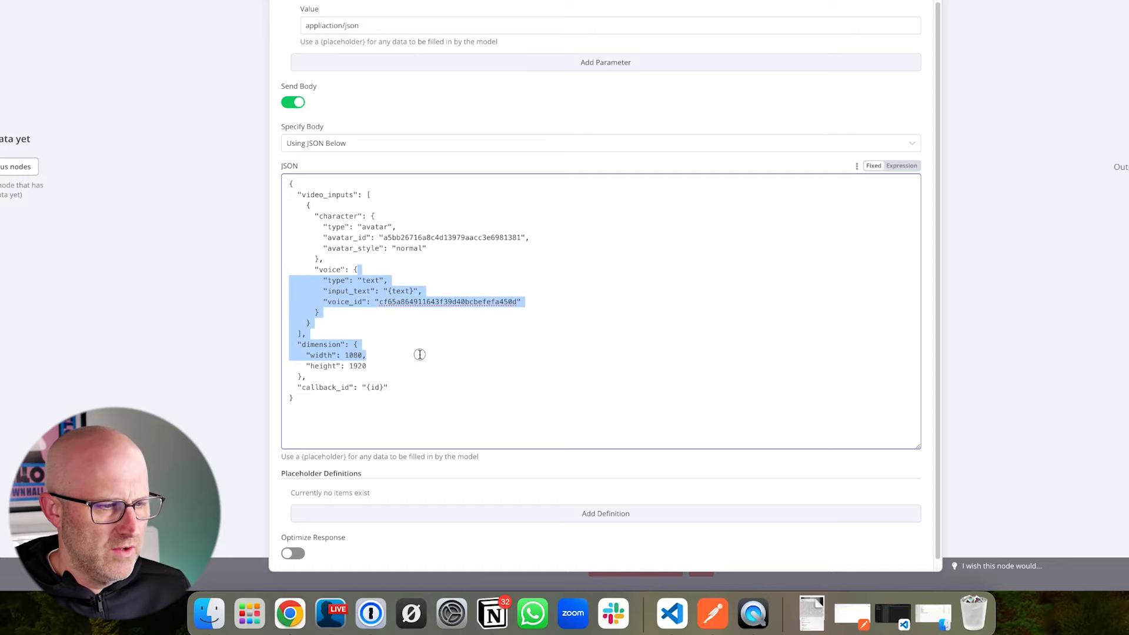
left_click(400, 368)
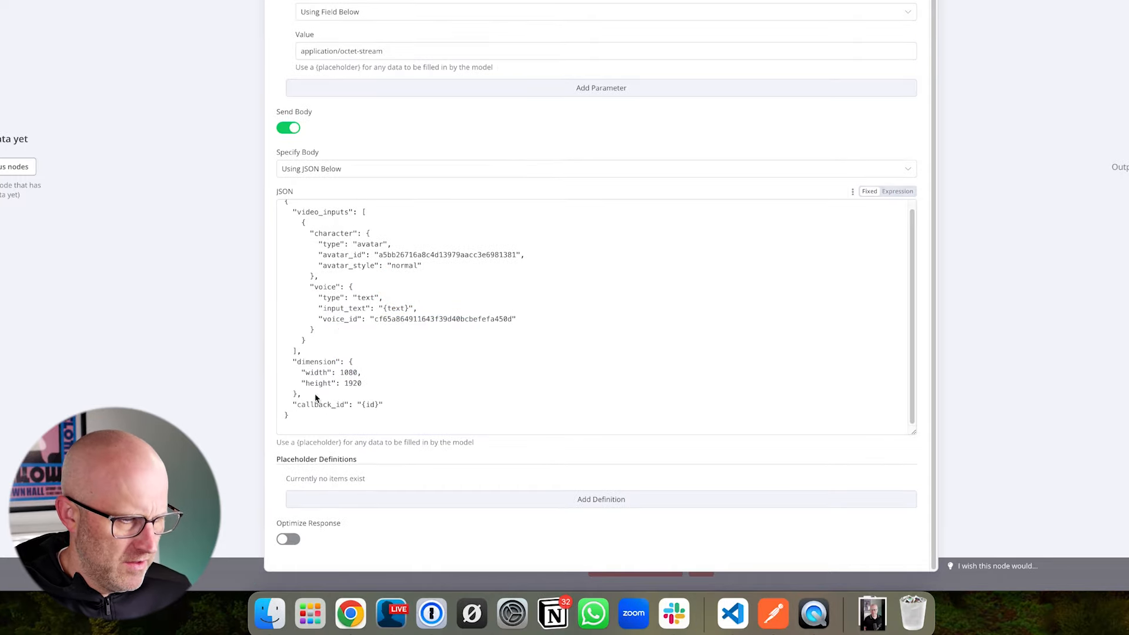
- Add an empty callback_url entry above callback_id in the JSON body
left_click(317, 398)
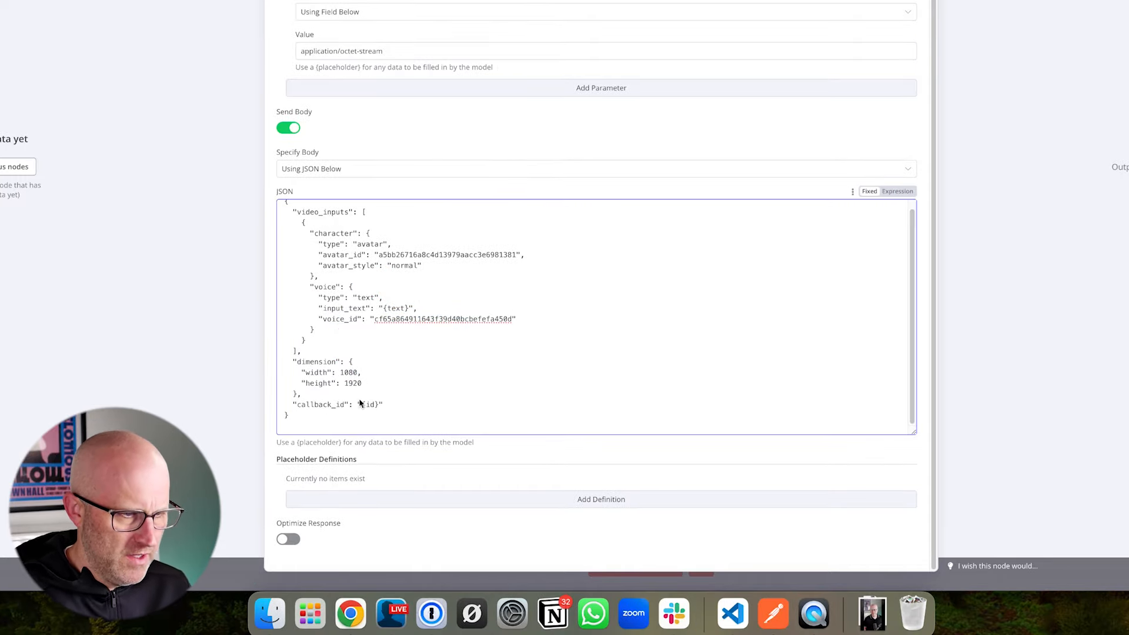
key("Return")
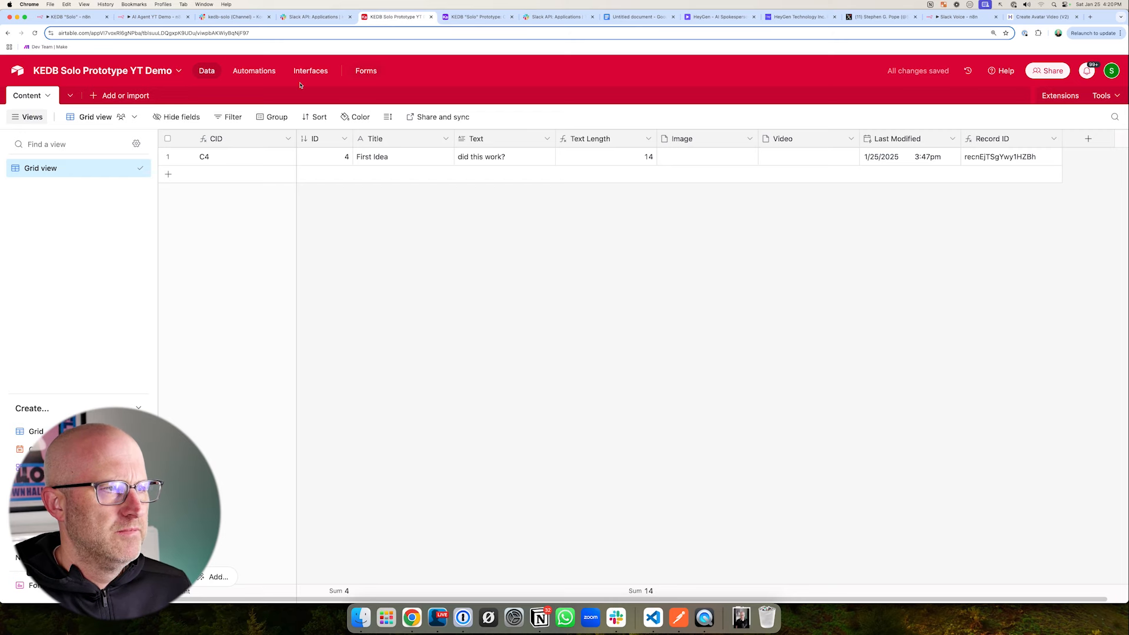
- Switch to Airtable, give Automation 1 a When webhook received trigger, and paste its webhook URL as the callback_url in n8n
left_click(254, 72)
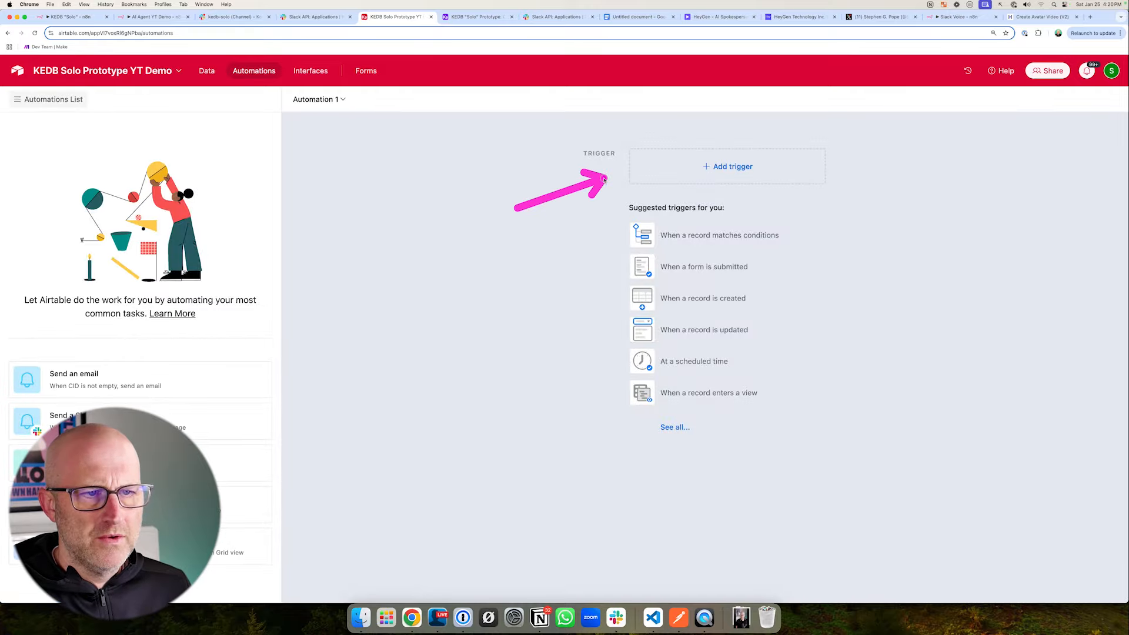
left_click(725, 166)
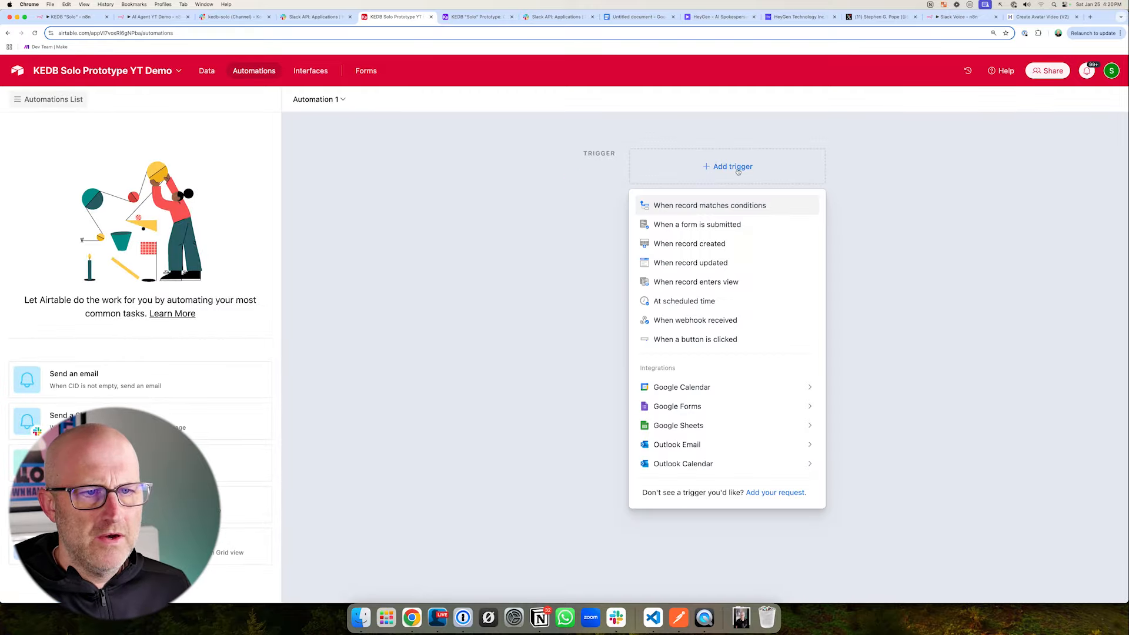
left_click(707, 320)
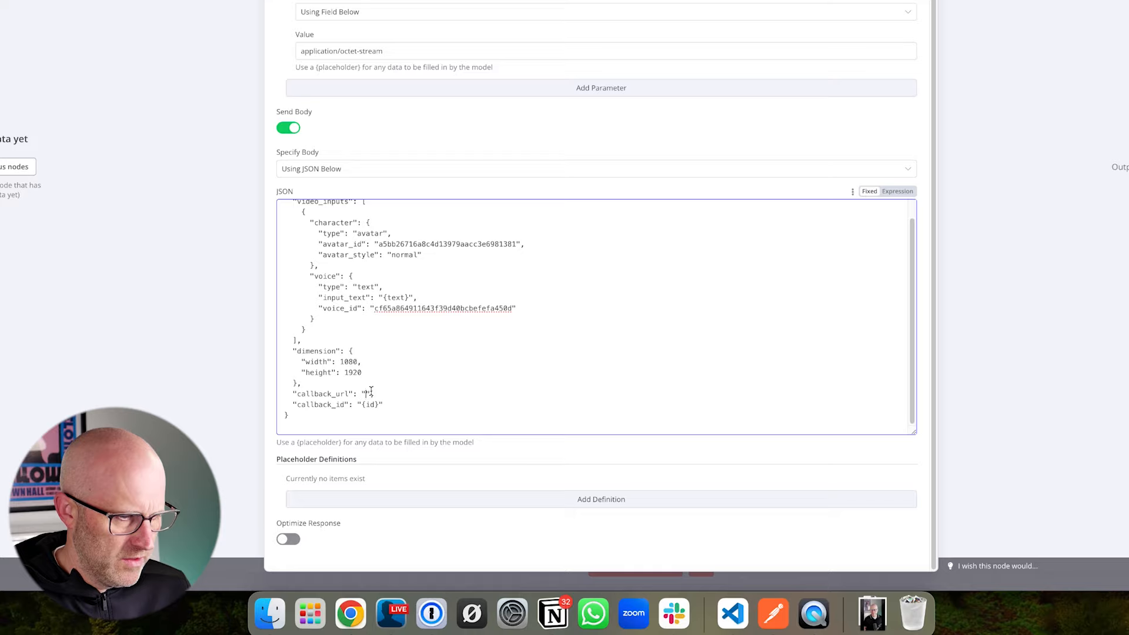
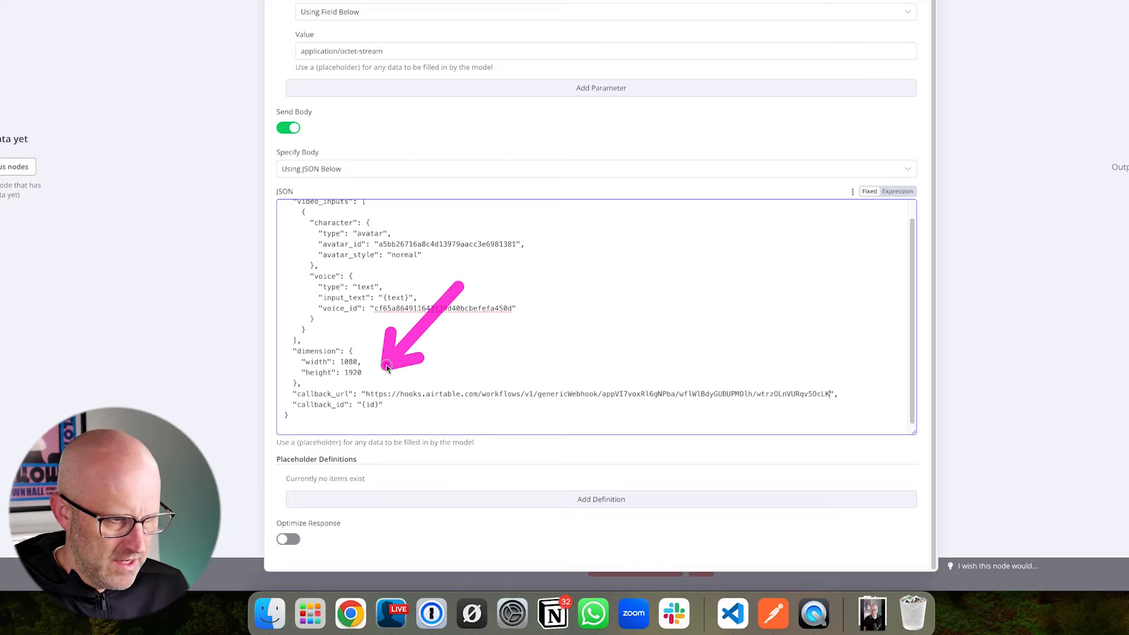
scroll(377, 406, "up", 1)
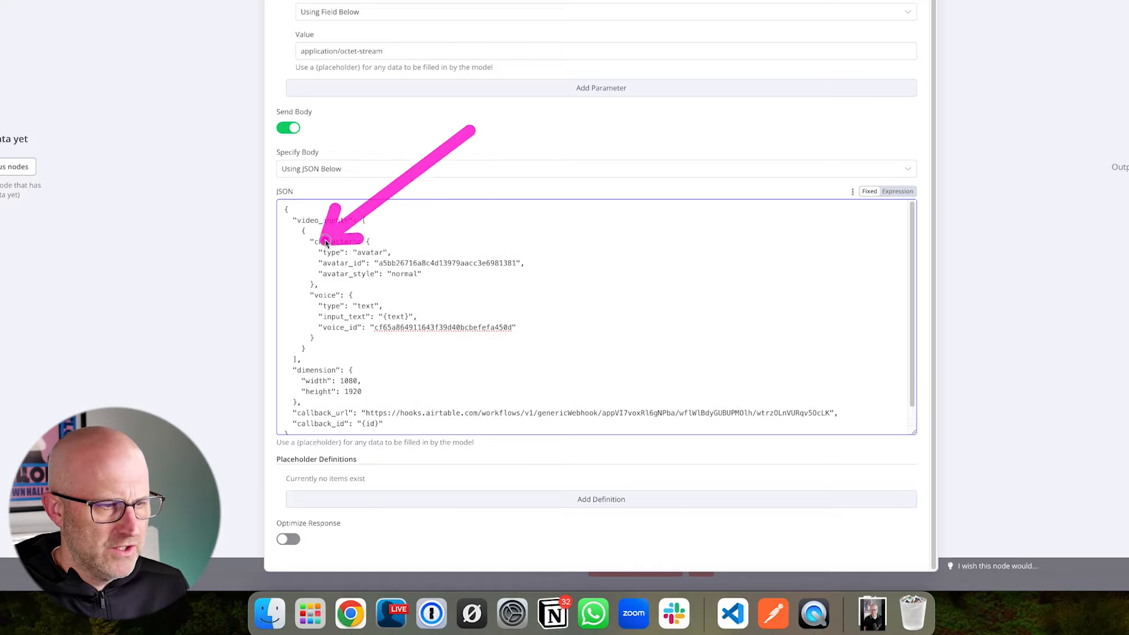
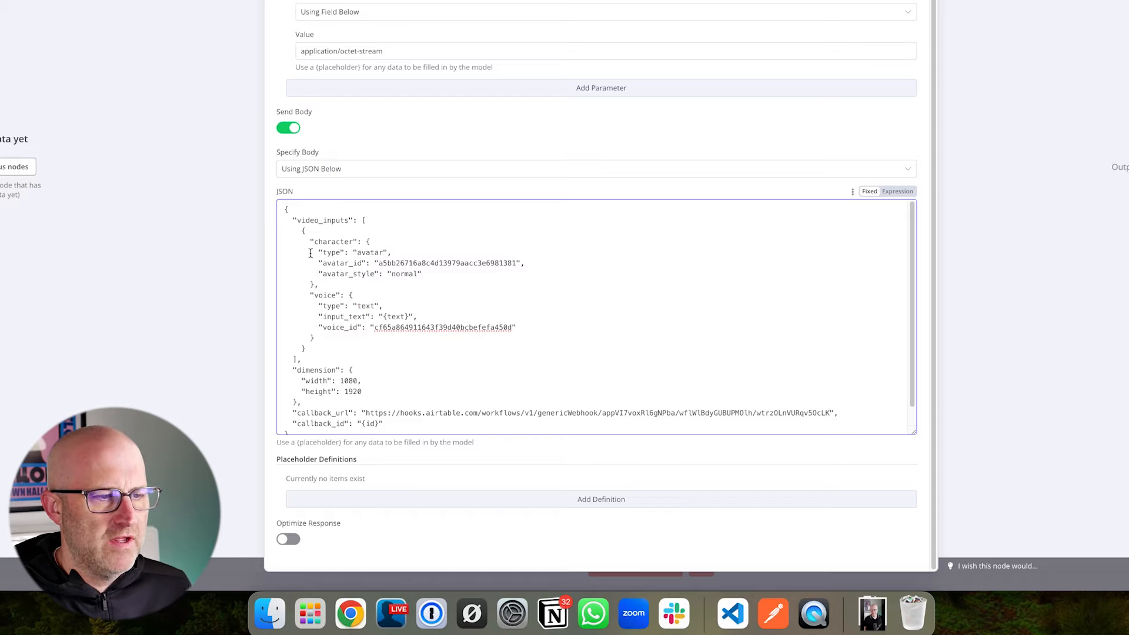
- Enlarge the JSON body field of the HeyGen request so the entire body fits without inner scrolling
left_click_drag(914, 432, 914, 505)
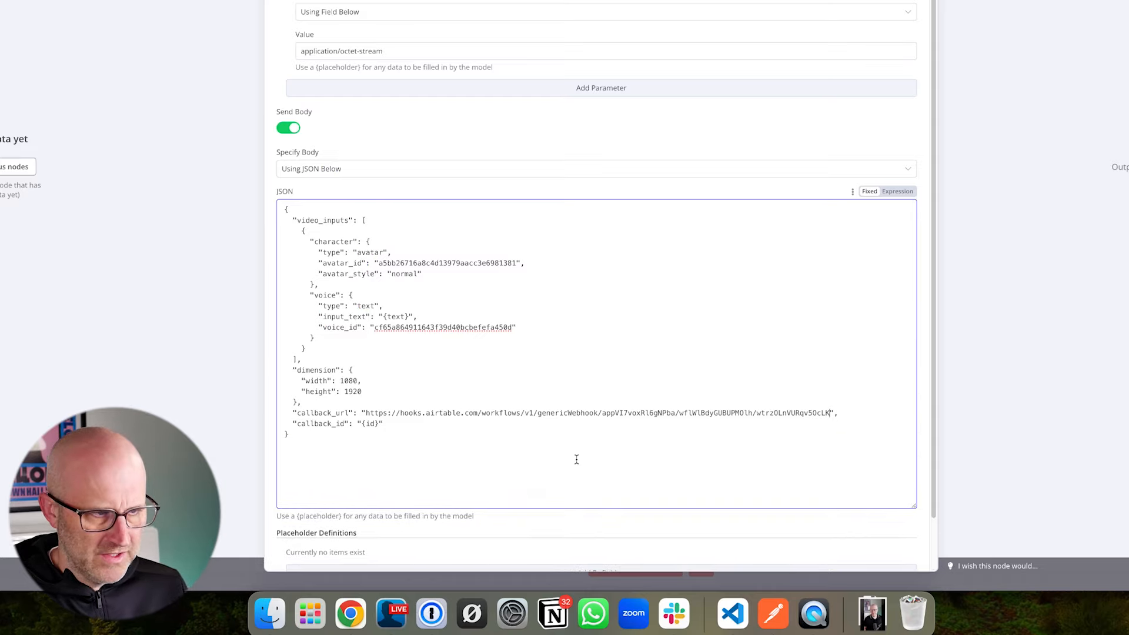
scroll(576, 459, "down", 3)
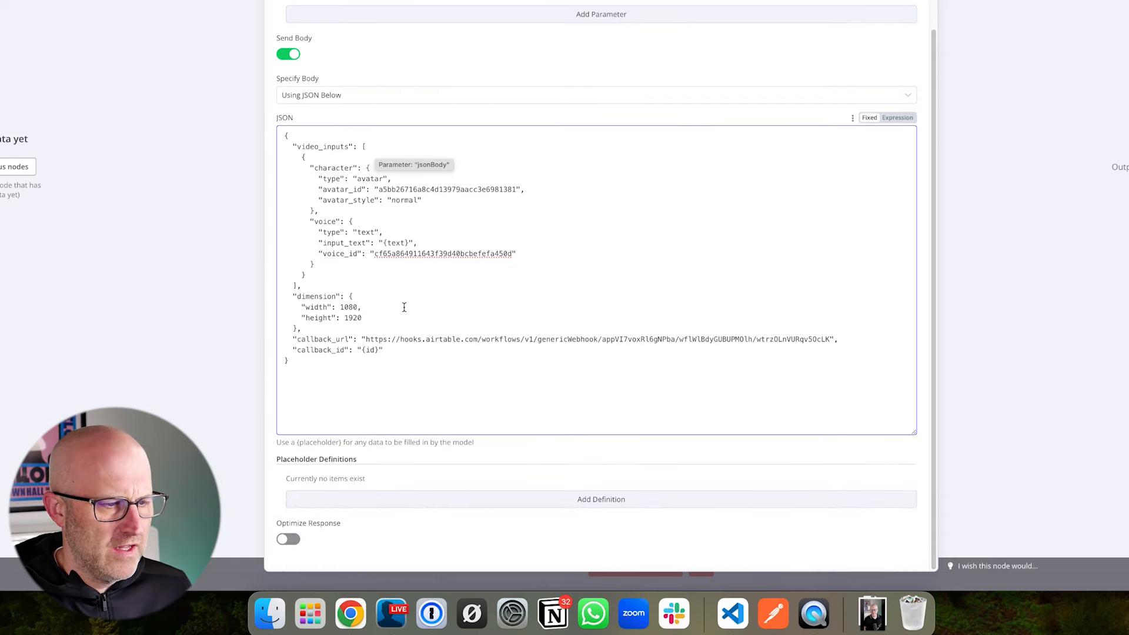
left_click(293, 147)
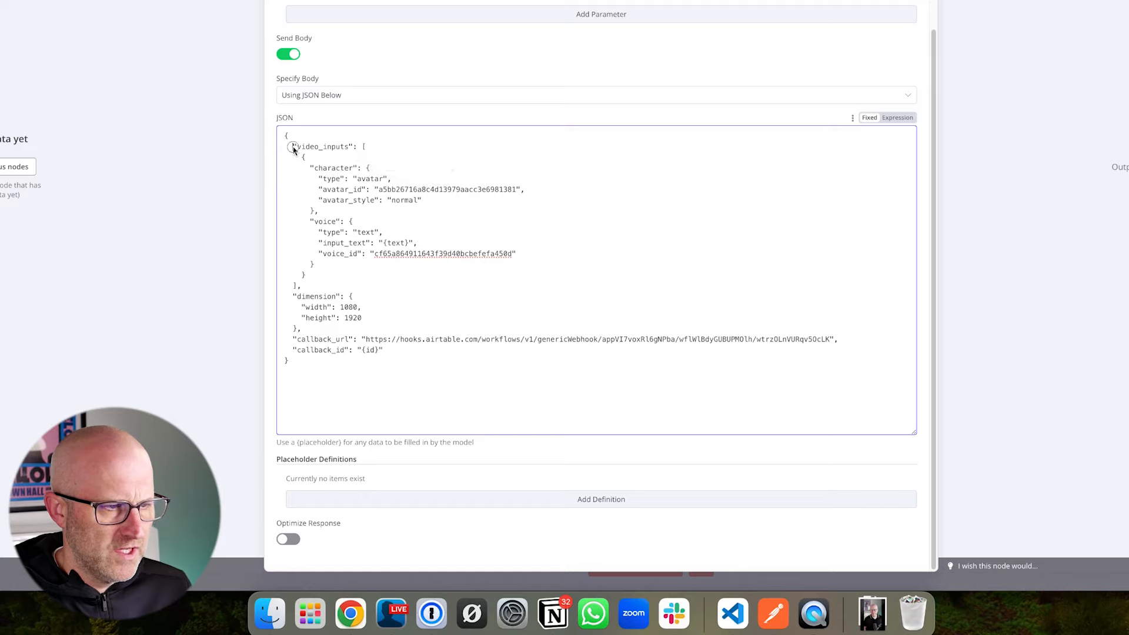
key("BackSpace")
key("BackSpace")
key("BackSpace")
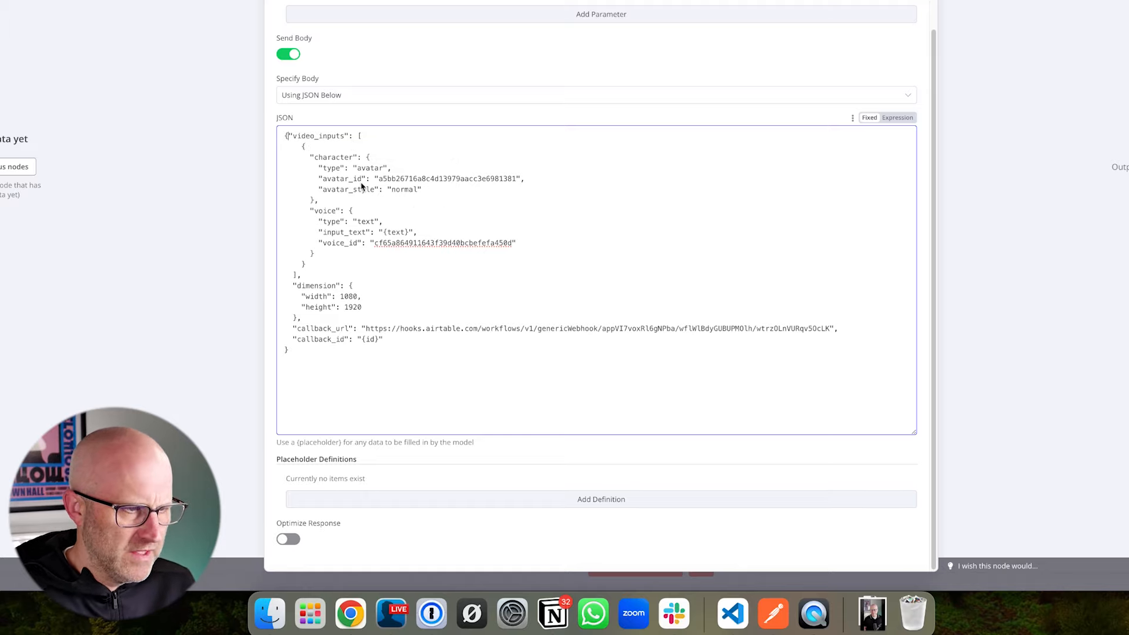
key("BackSpace")
key("BackSpace")
key("BackSpace")
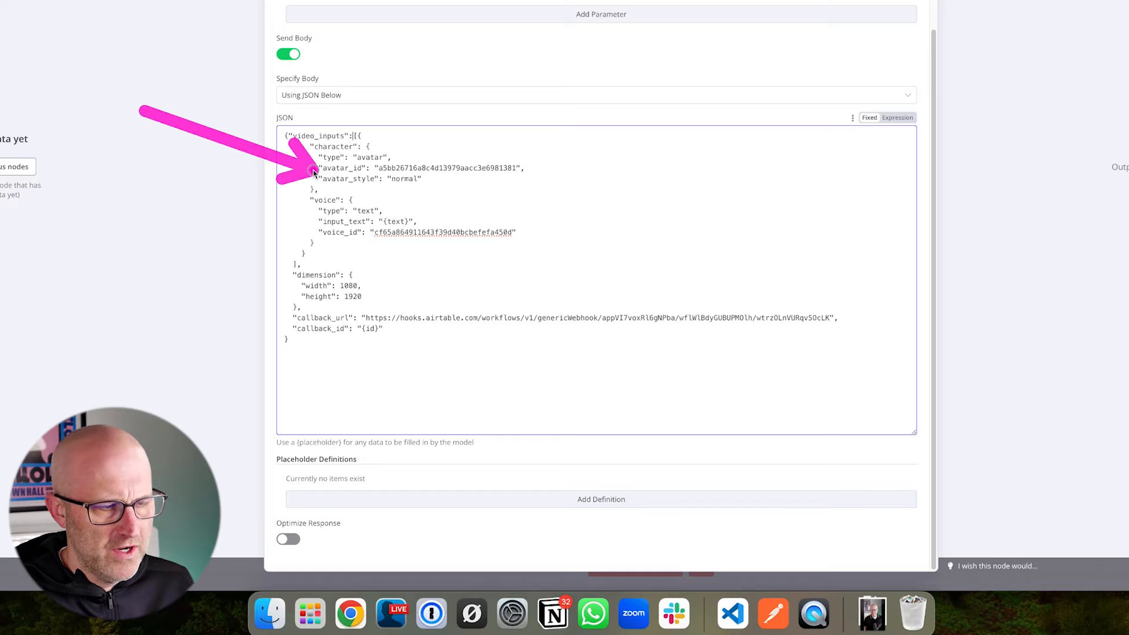
key("Return")
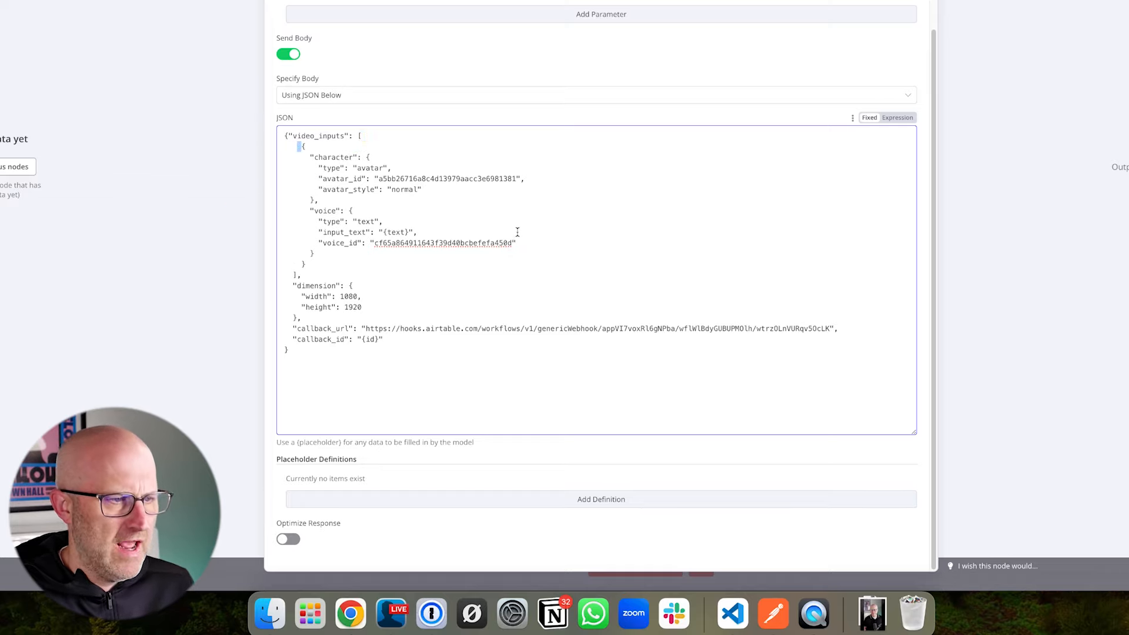
key("super+z")
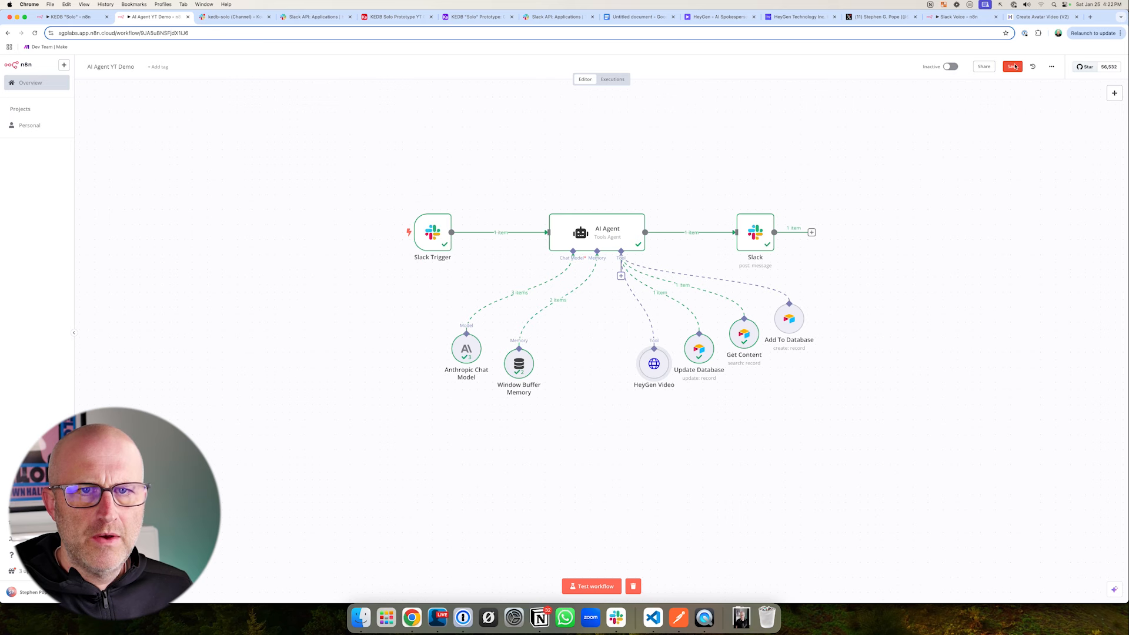
- Return to the workflow canvas and review the HeyGen Video section of the prompt document in Google Docs
left_click(1011, 66)
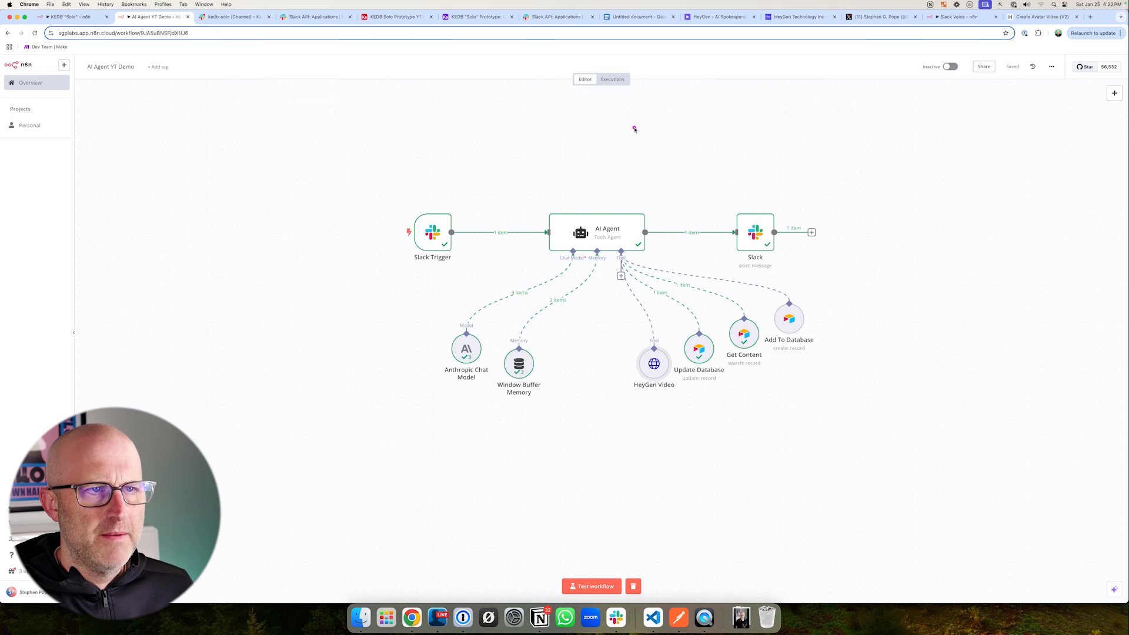
left_click(636, 16)
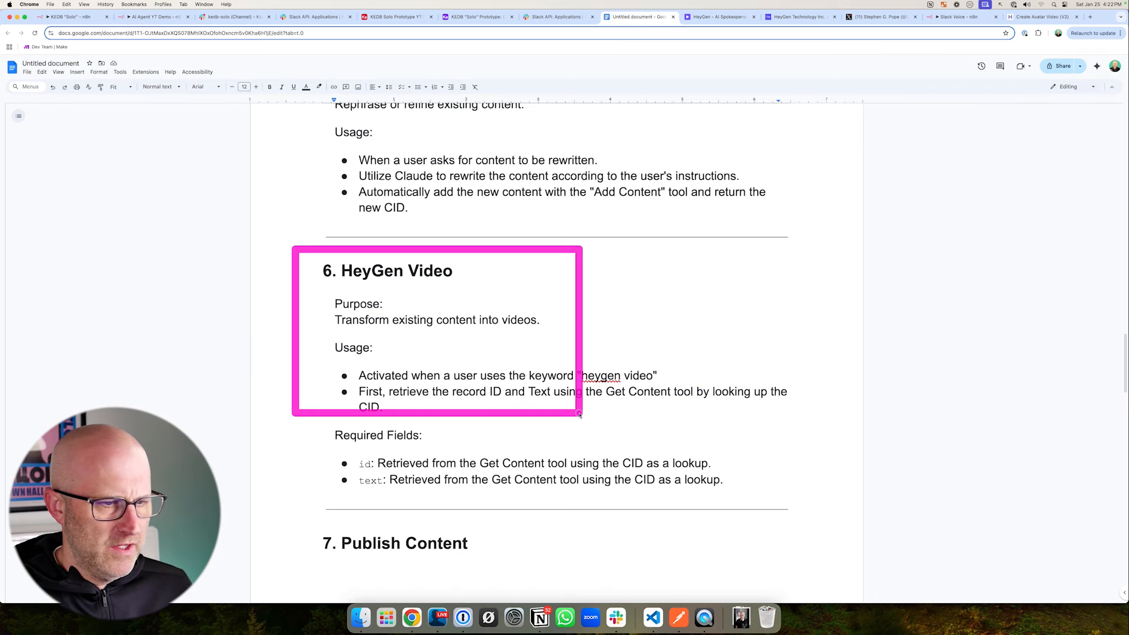
left_click_drag(579, 413, 842, 501)
key("Escape")
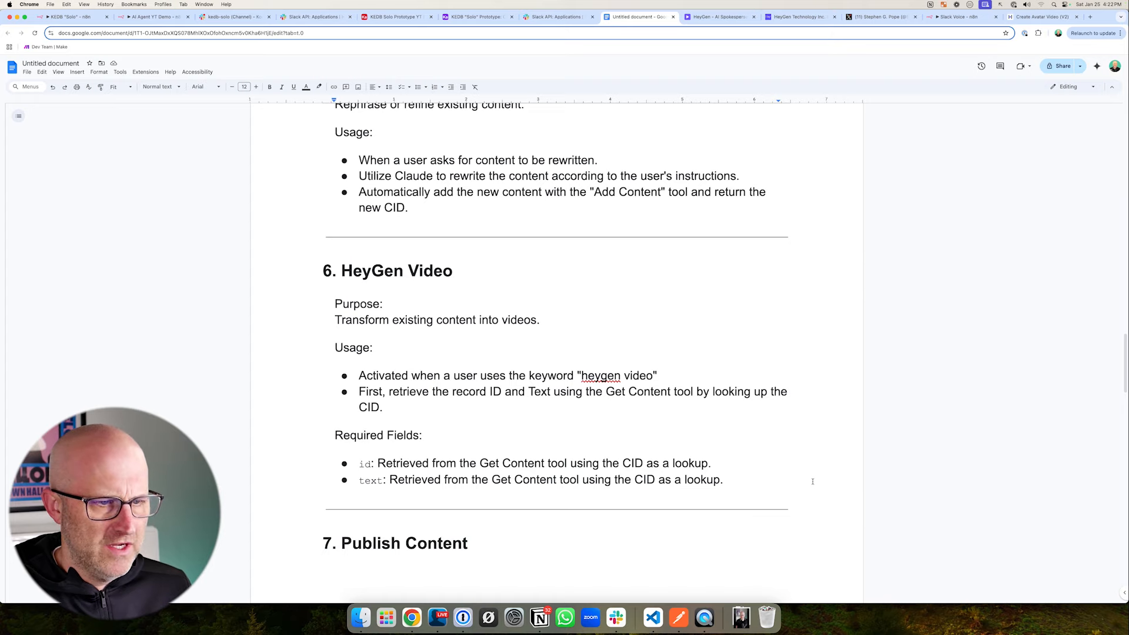
mouse_move(289, 249)
left_mouse_down()
mouse_move(778, 453)
mouse_move(800, 505)
left_mouse_up()
key("Escape")
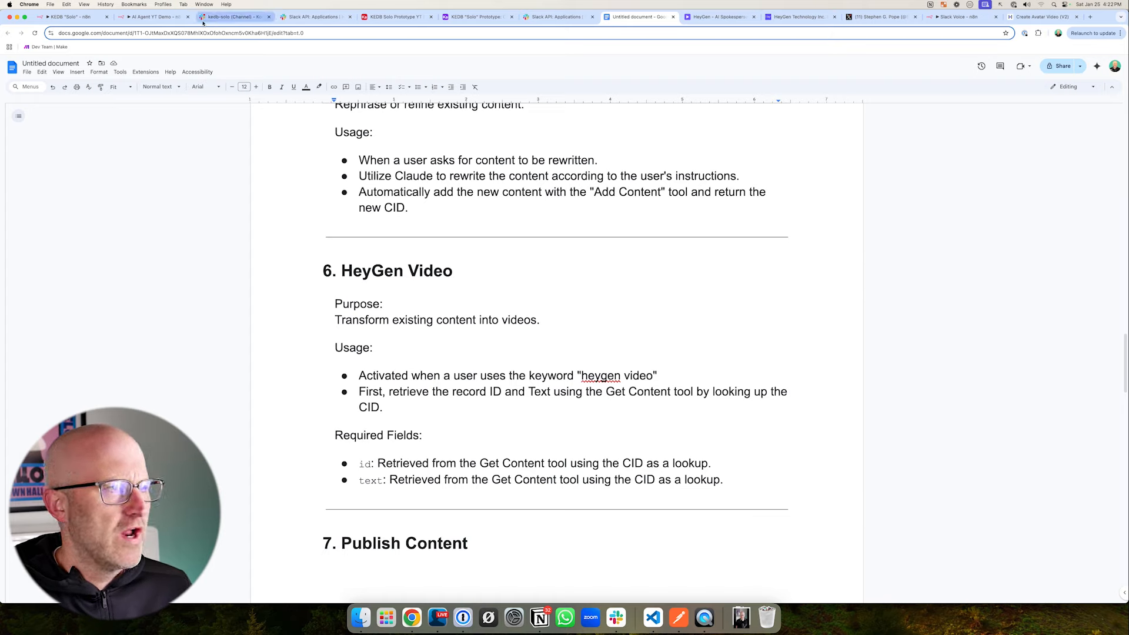
- Inspect the AI Agent's system message in n8n against the document's HeyGen Video section, and return to the canvas
left_click(156, 17)
mouse_move(568, 148)
left_mouse_down()
mouse_move(591, 204)
mouse_move(529, 285)
left_mouse_up()
double_click(585, 226)
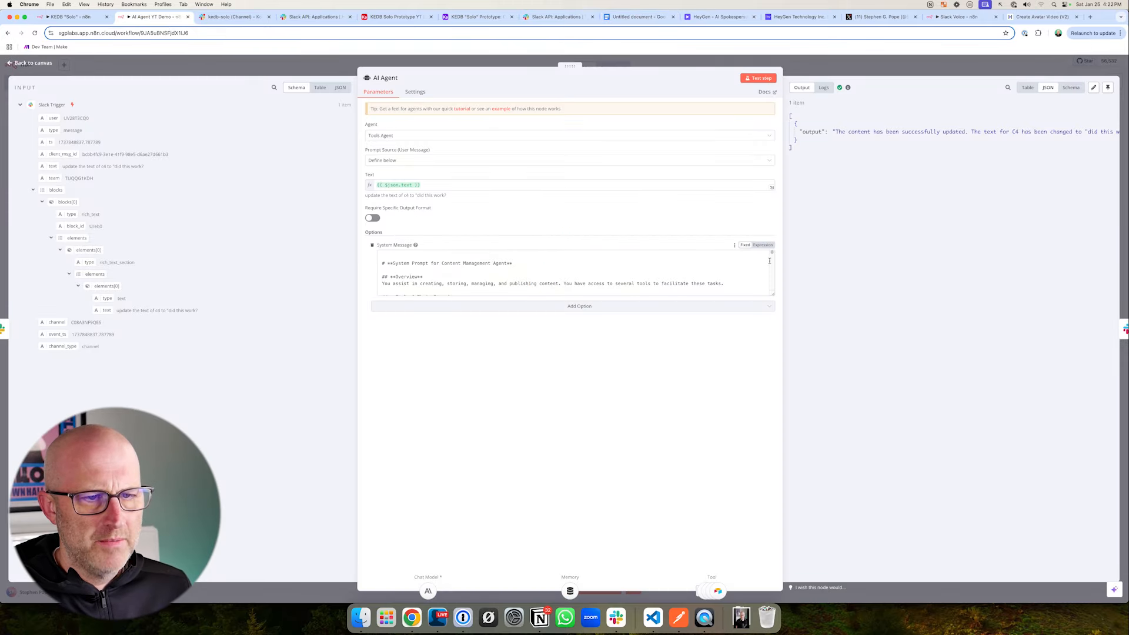
mouse_move(772, 253)
left_mouse_down()
mouse_move(774, 290)
mouse_move(774, 251)
left_mouse_up()
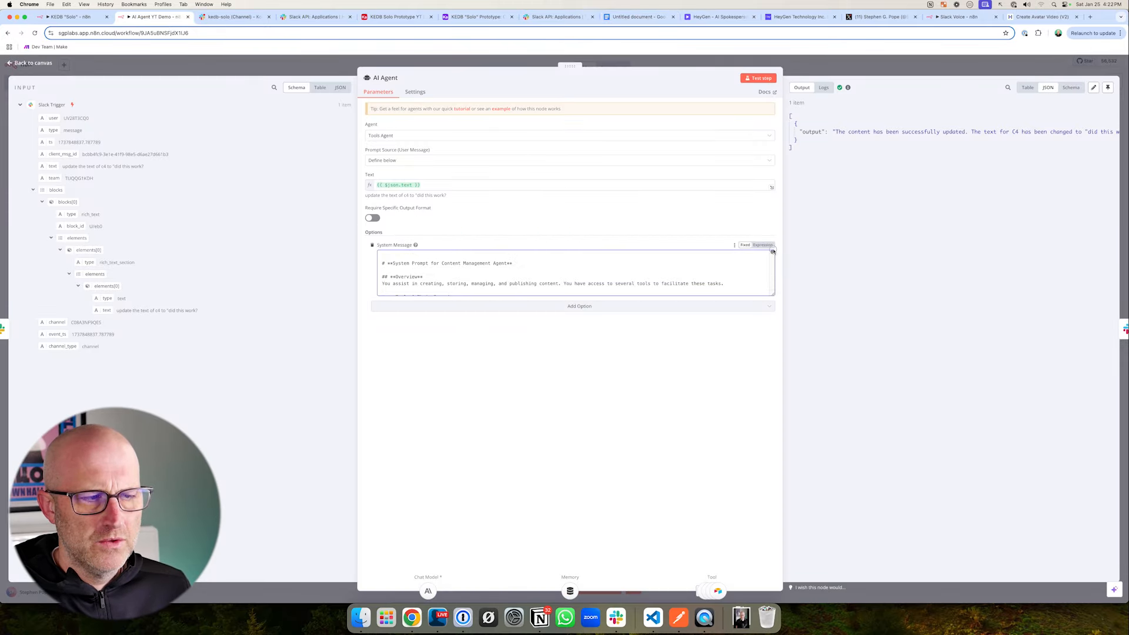
mouse_move(264, 265)
left_mouse_down()
mouse_move(302, 270)
mouse_move(407, 330)
mouse_move(822, 503)
left_mouse_up()
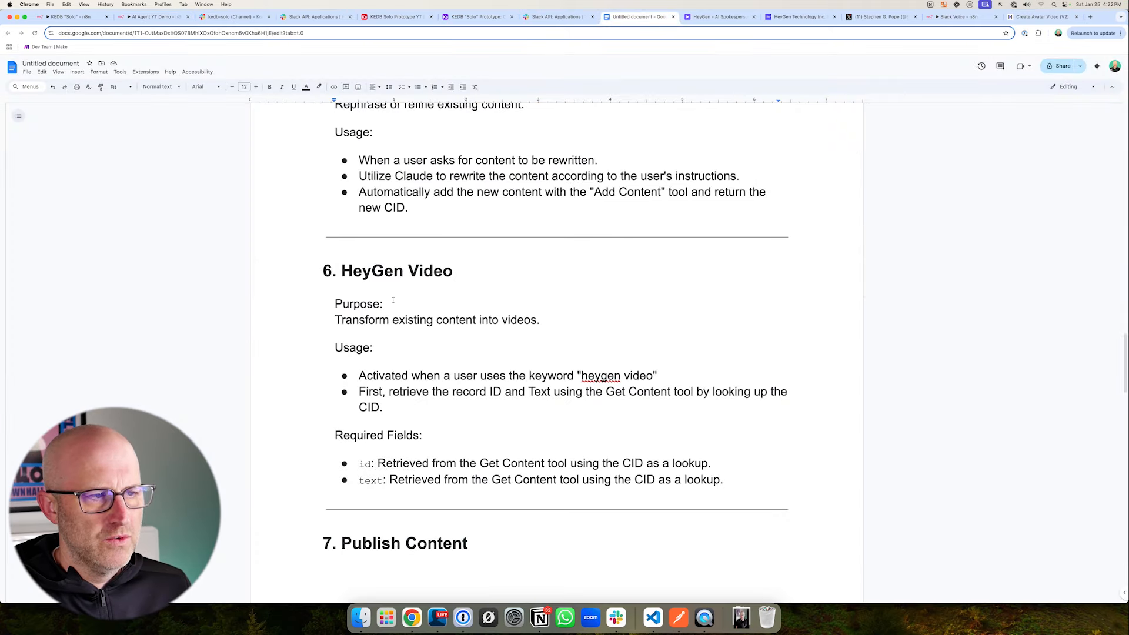
left_click_drag(289, 253, 476, 293)
left_click_drag(560, 250, 465, 271)
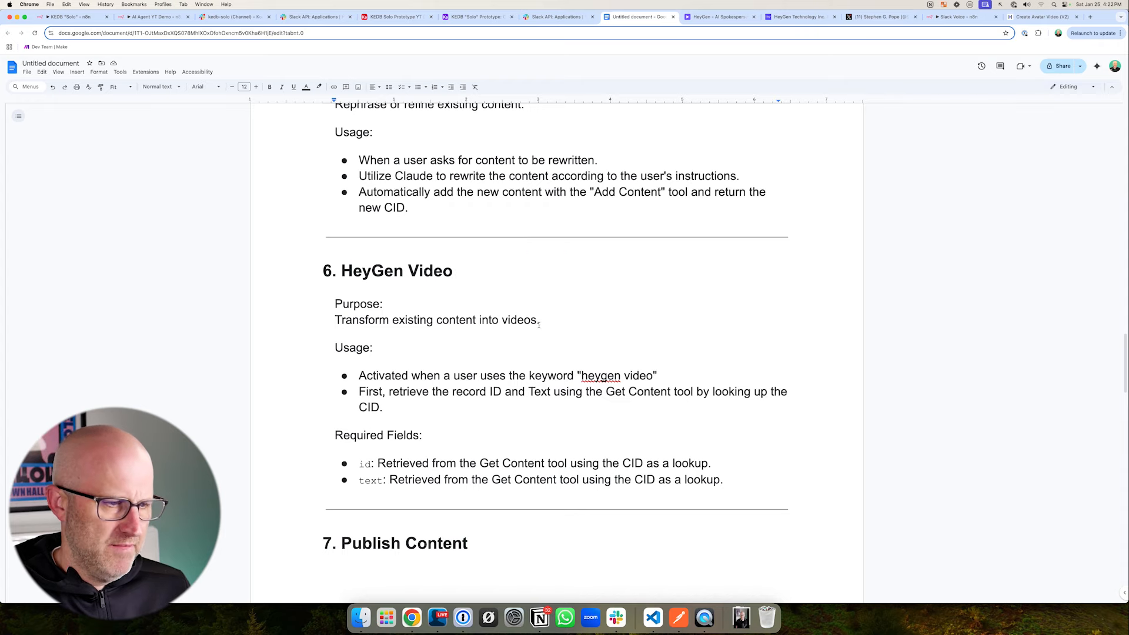
left_click_drag(146, 141, 146, 69)
left_click(151, 17)
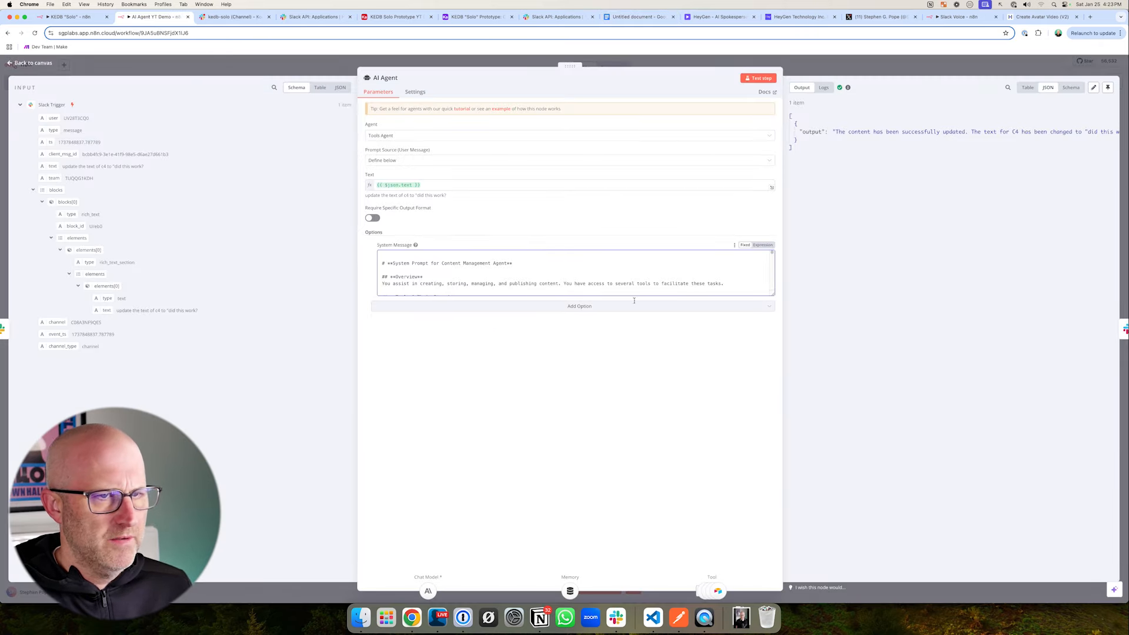
key("Escape")
left_click_drag(587, 524, 587, 566)
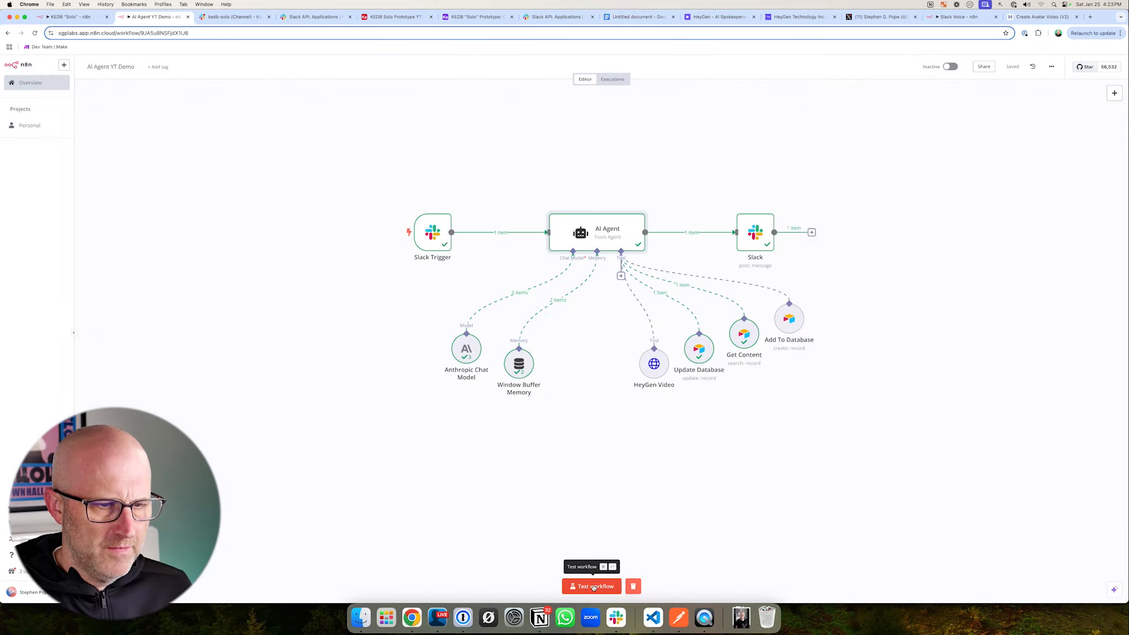
- Start a test run of the workflow and post "convert C4 to heygen video" in the kedb-solo Slack channel
left_click(593, 587)
left_click(233, 16)
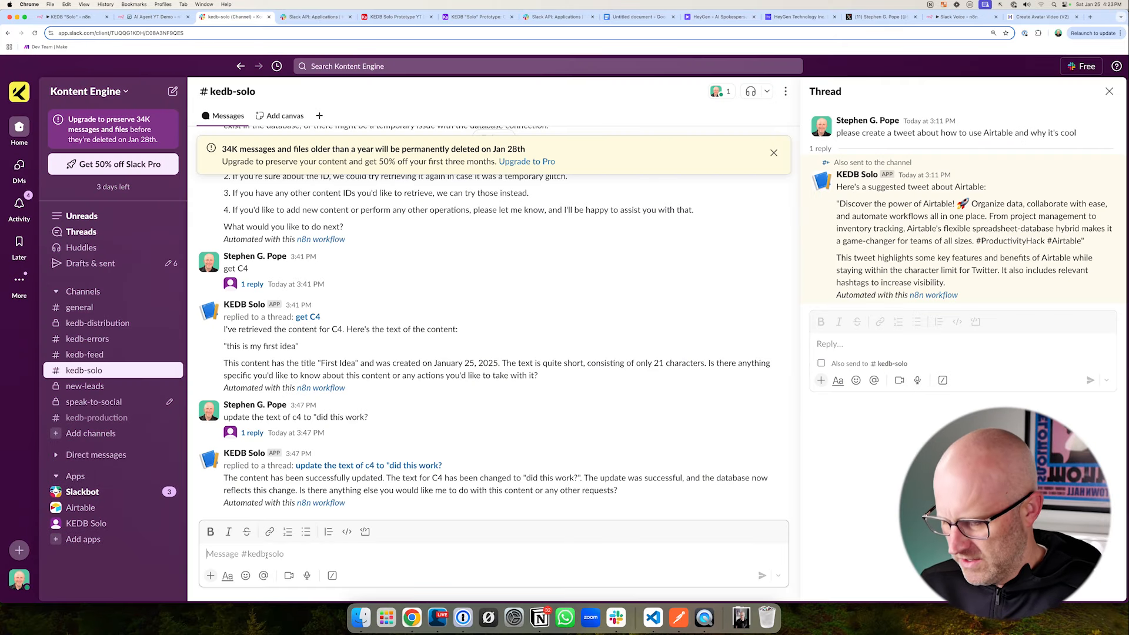
type("convert C4 to heygen video")
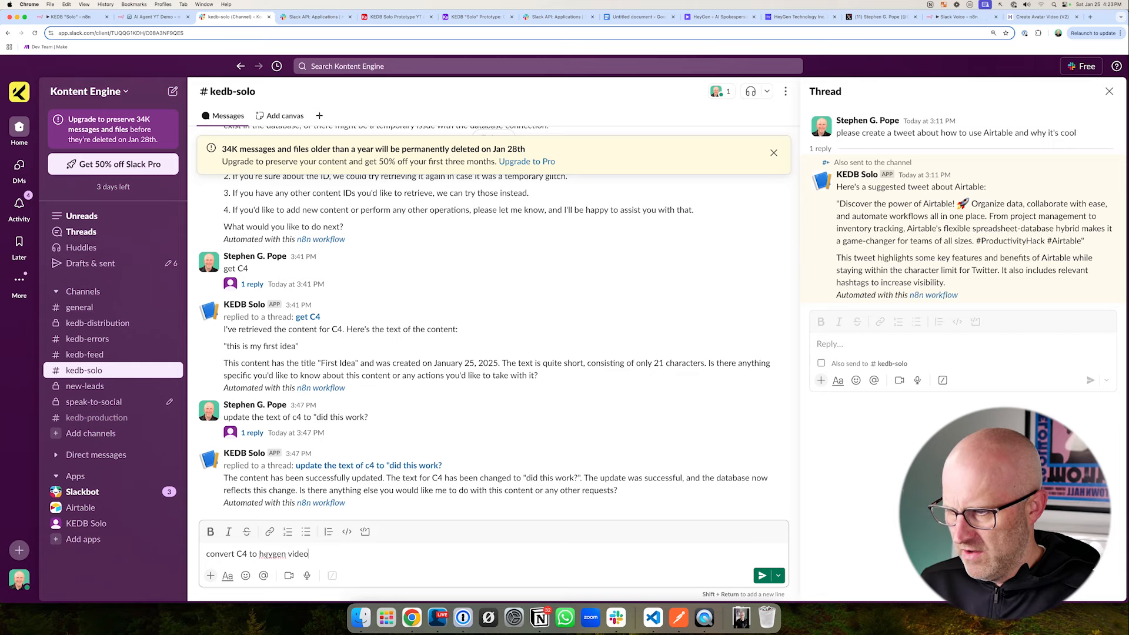
key("Return")
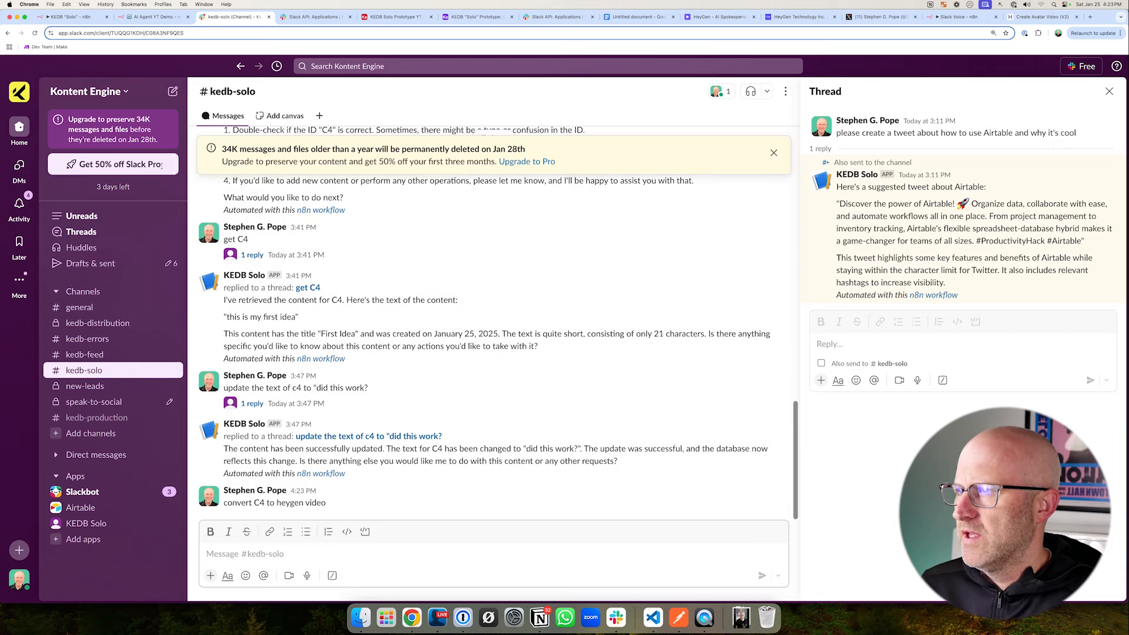
- Switch back to n8n and examine the HeyGen Video tool's input and response from the test run
key("ctrl+shift+Tab")
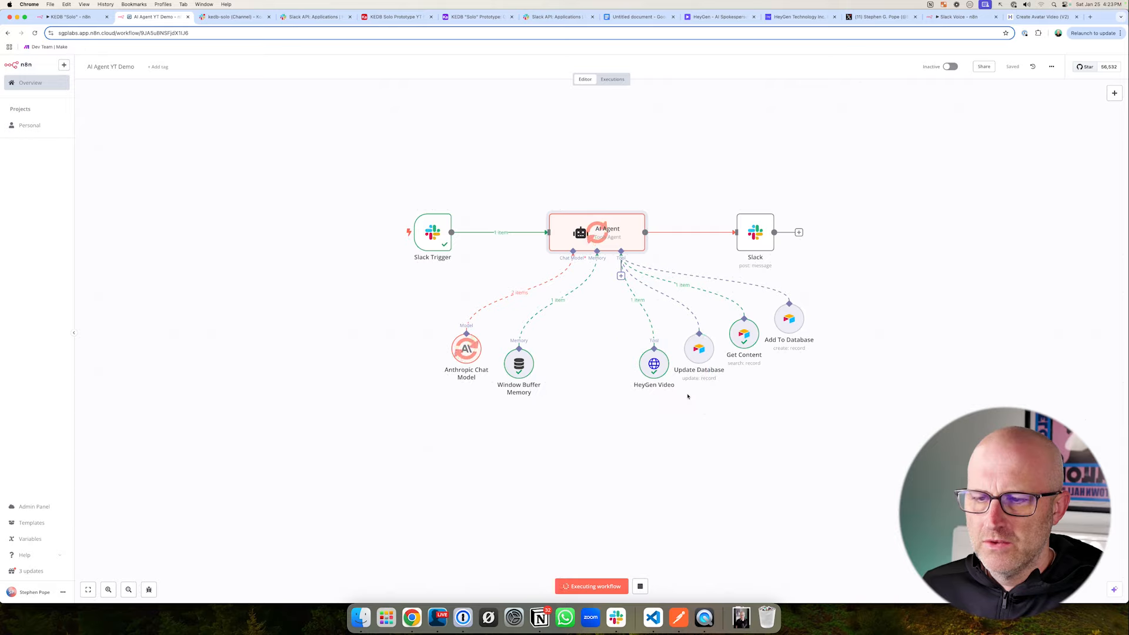
double_click(654, 363)
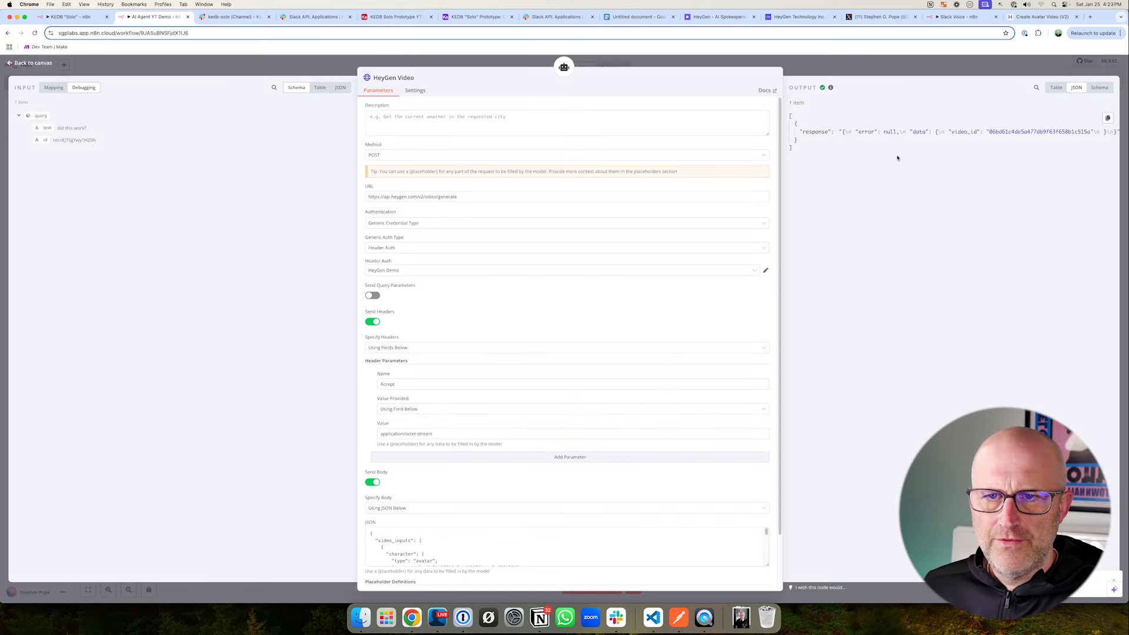
left_click(843, 69)
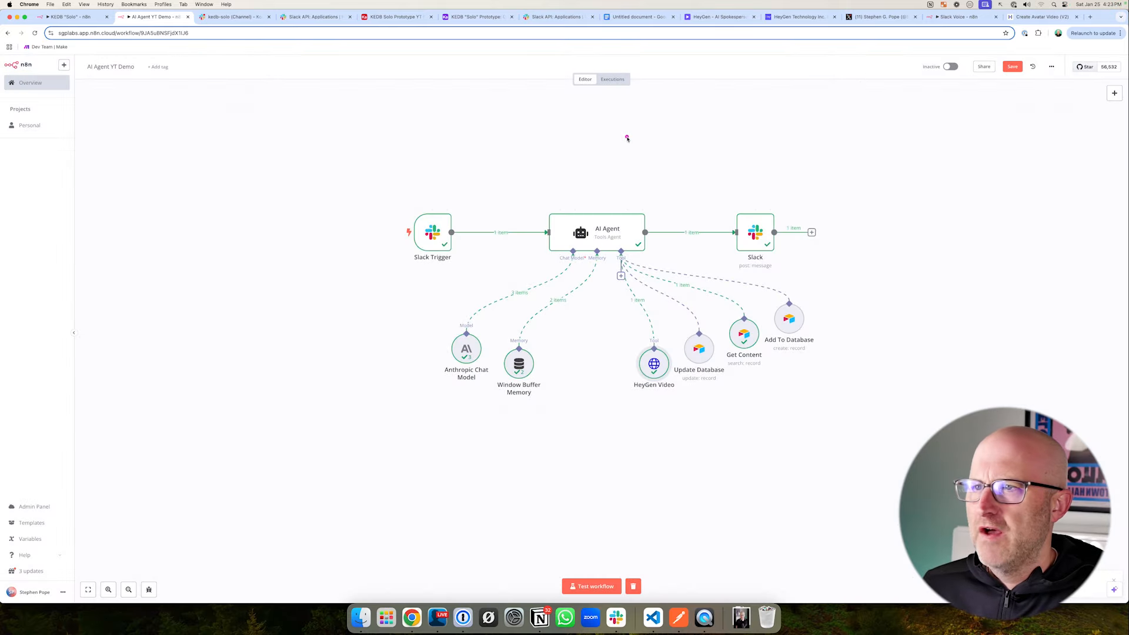
- Check the C4 record in Airtable's Content table and the new video's rendering progress in HeyGen
left_click(718, 16)
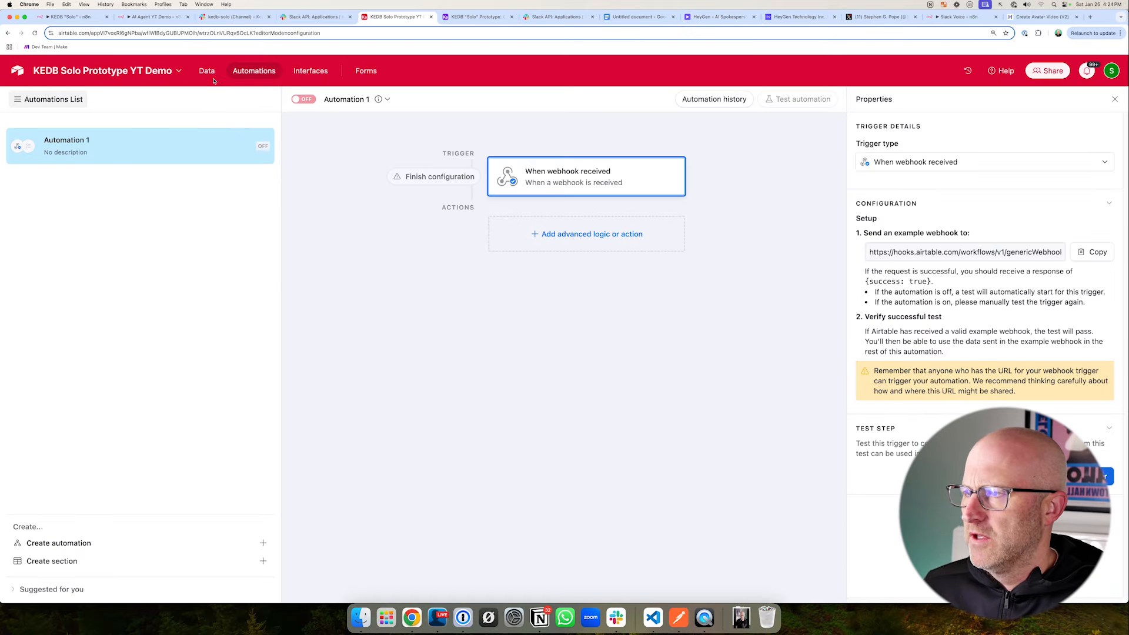
left_click(212, 79)
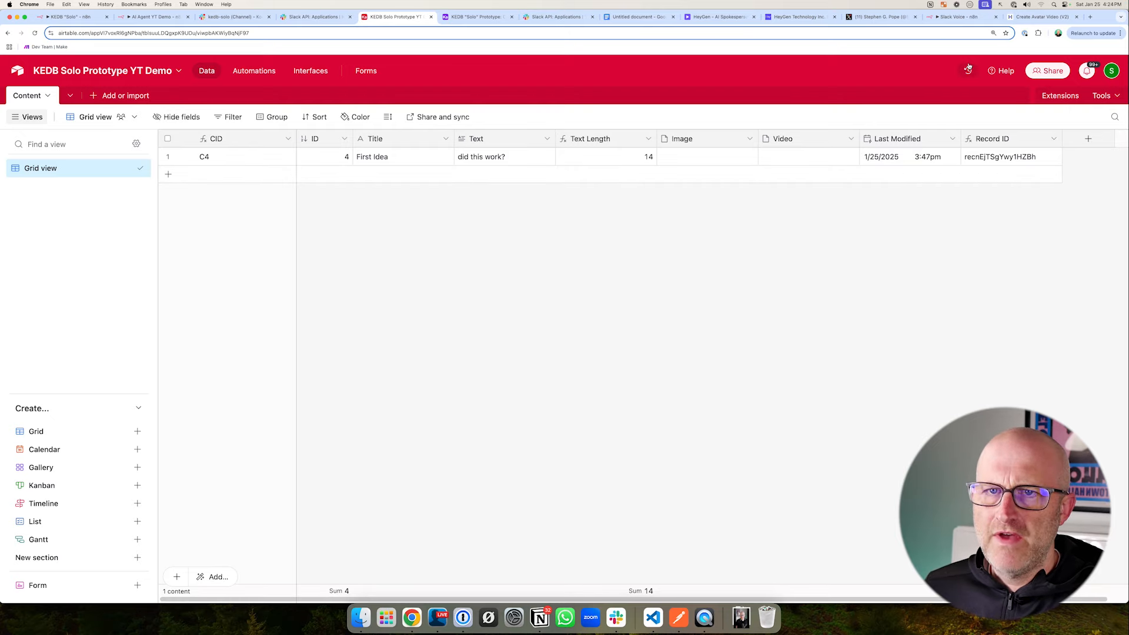
left_click(718, 16)
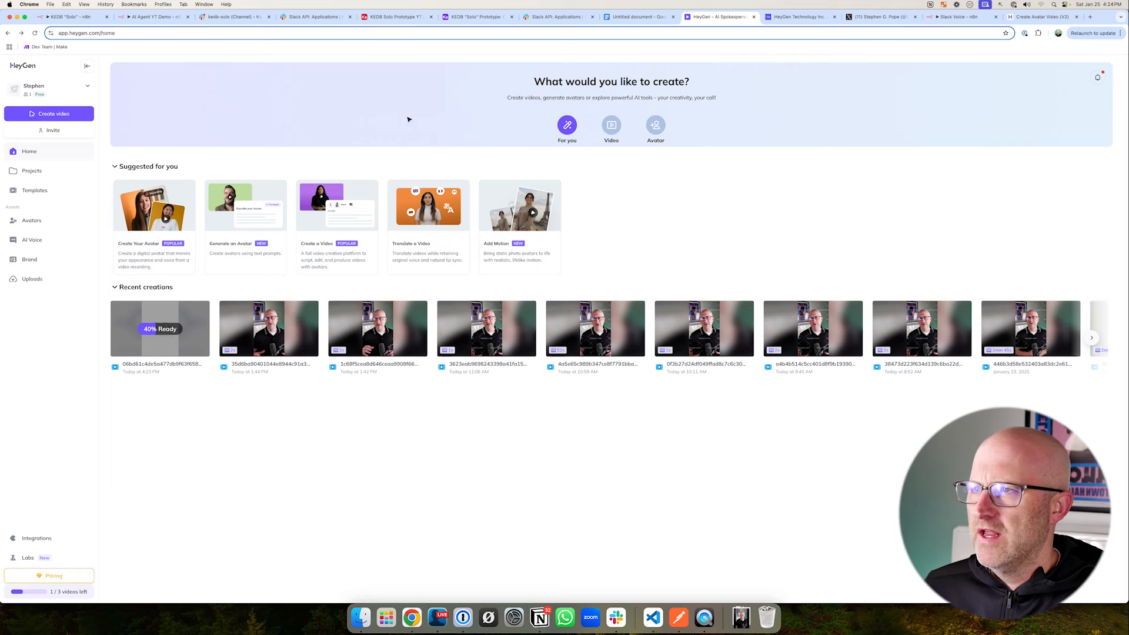
- Review Airtable's webhook automation and the callback URL and ID in the HeyGen Video node's JSON body in n8n
left_click(395, 17)
left_click(254, 71)
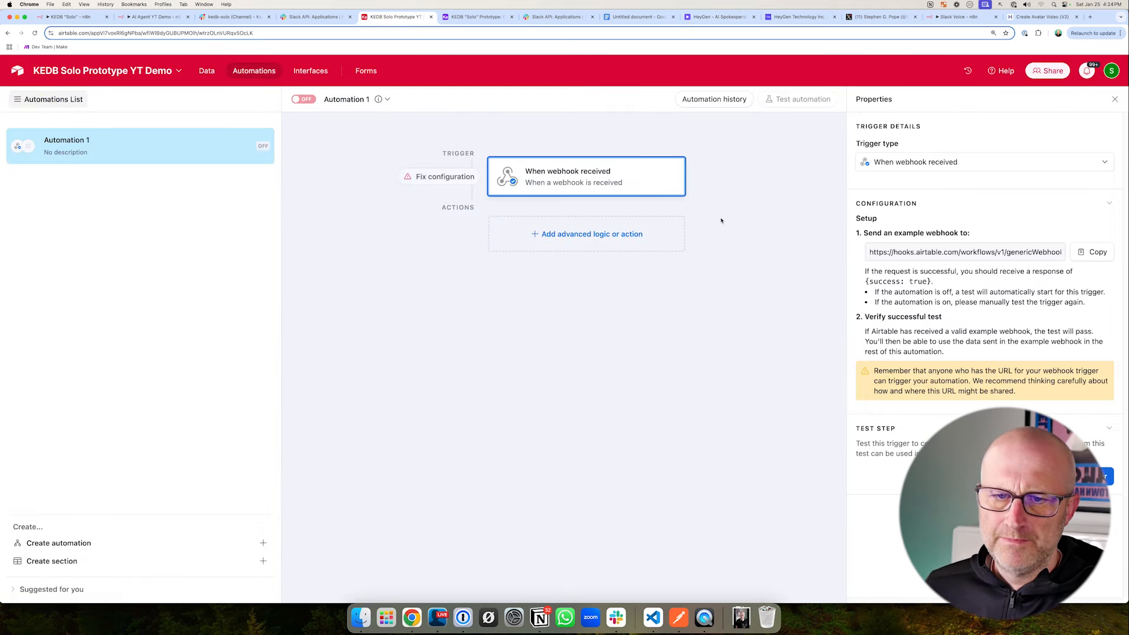
left_click(157, 17)
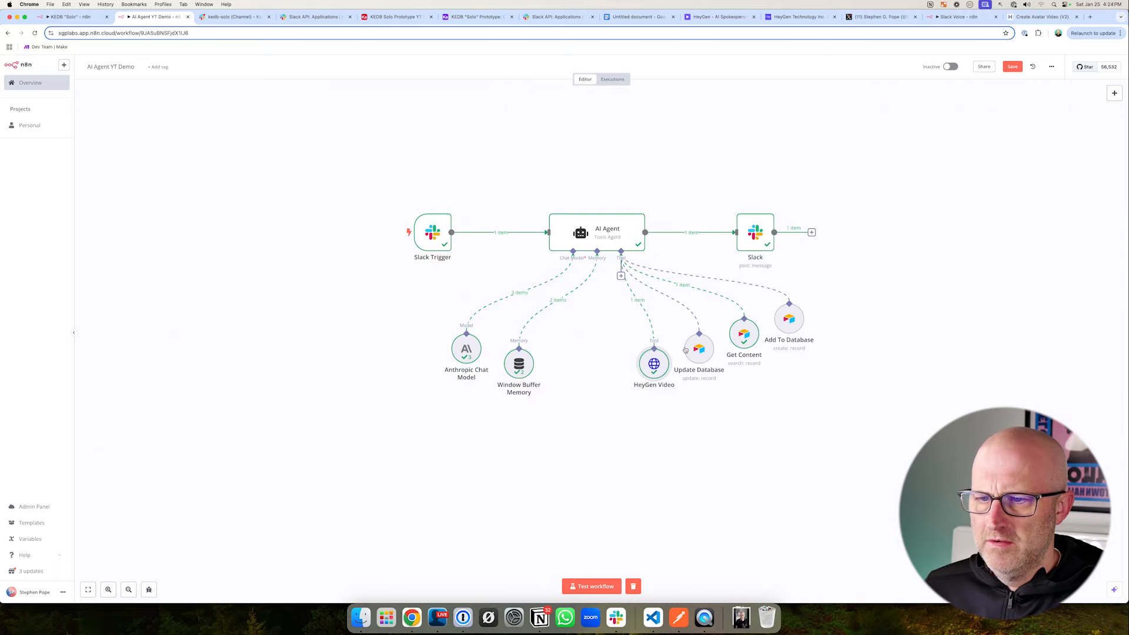
double_click(654, 364)
scroll(465, 460, "down", 1)
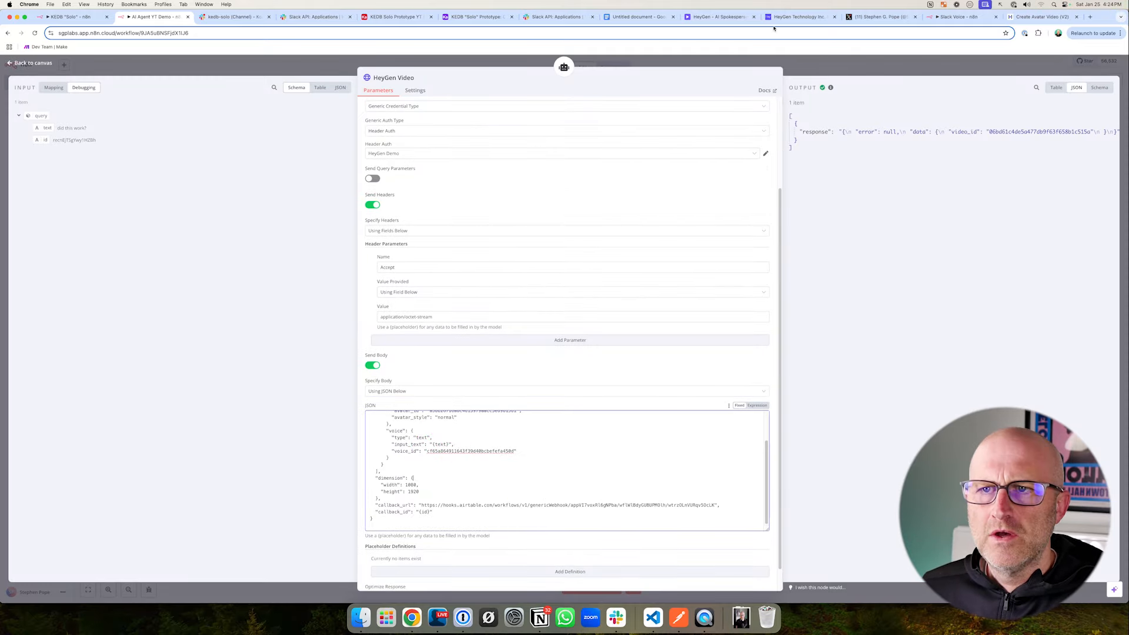
- Check the video's render status in HeyGen, and examine the body and event data of the webhook received in Airtable
left_click(727, 20)
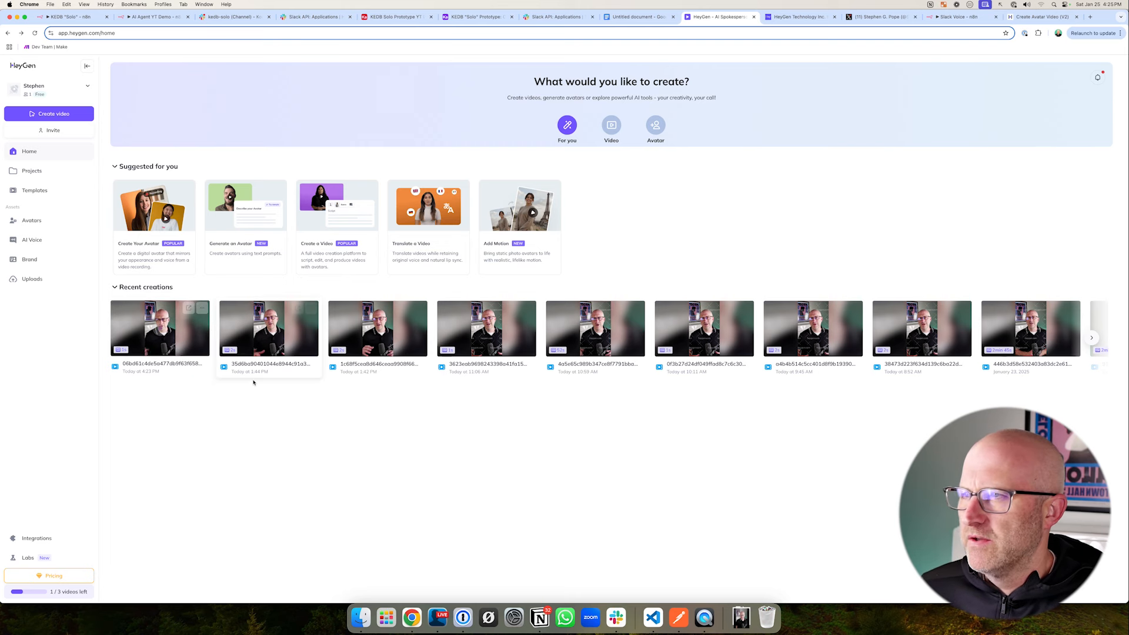
left_click(402, 18)
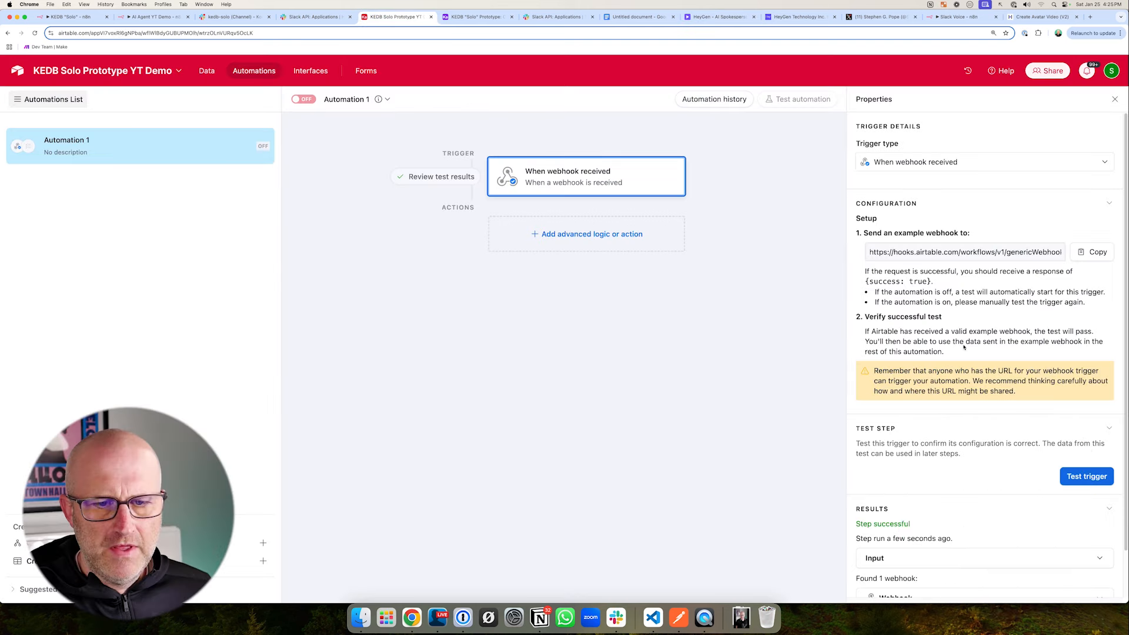
scroll(839, 441, "down", 2)
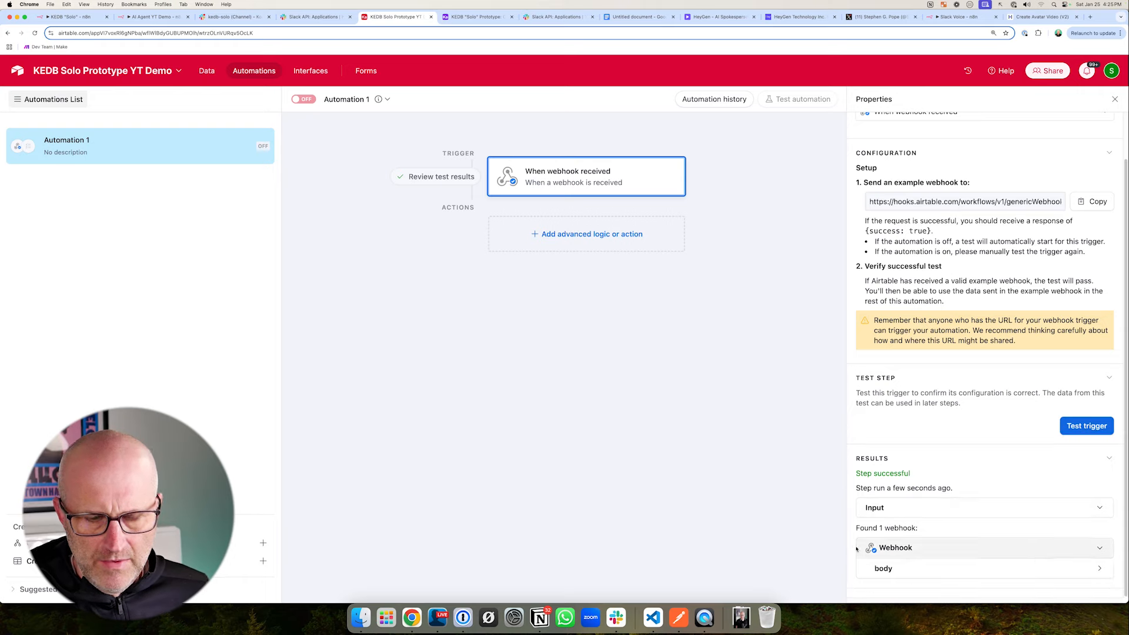
left_click(900, 568)
scroll(900, 568, "down", 1)
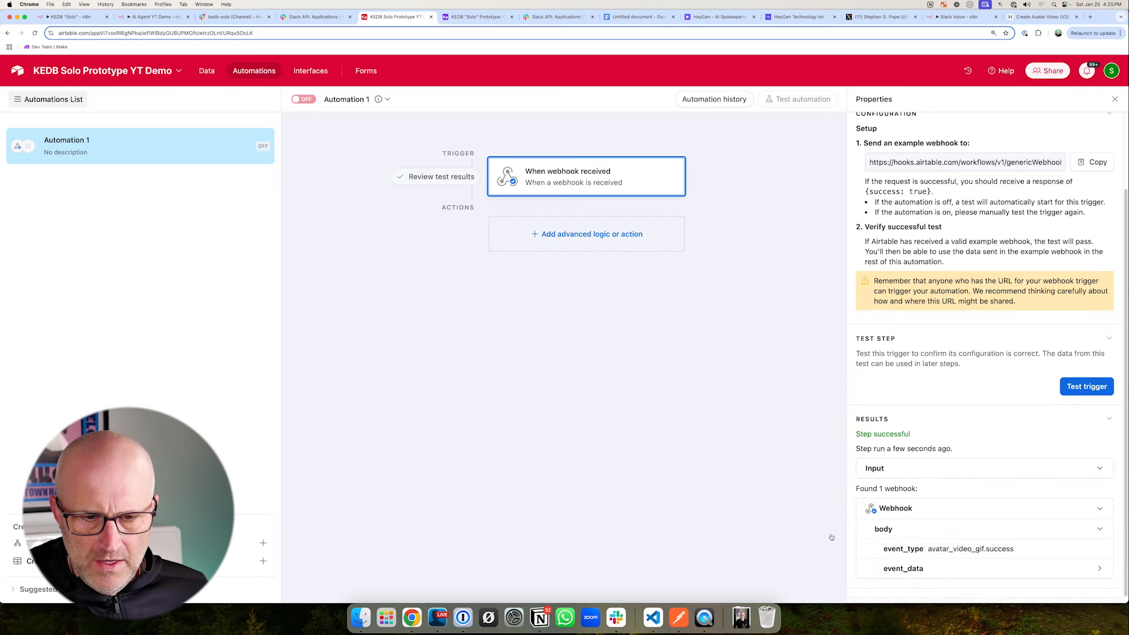
left_click(898, 565)
scroll(897, 564, "down", 2)
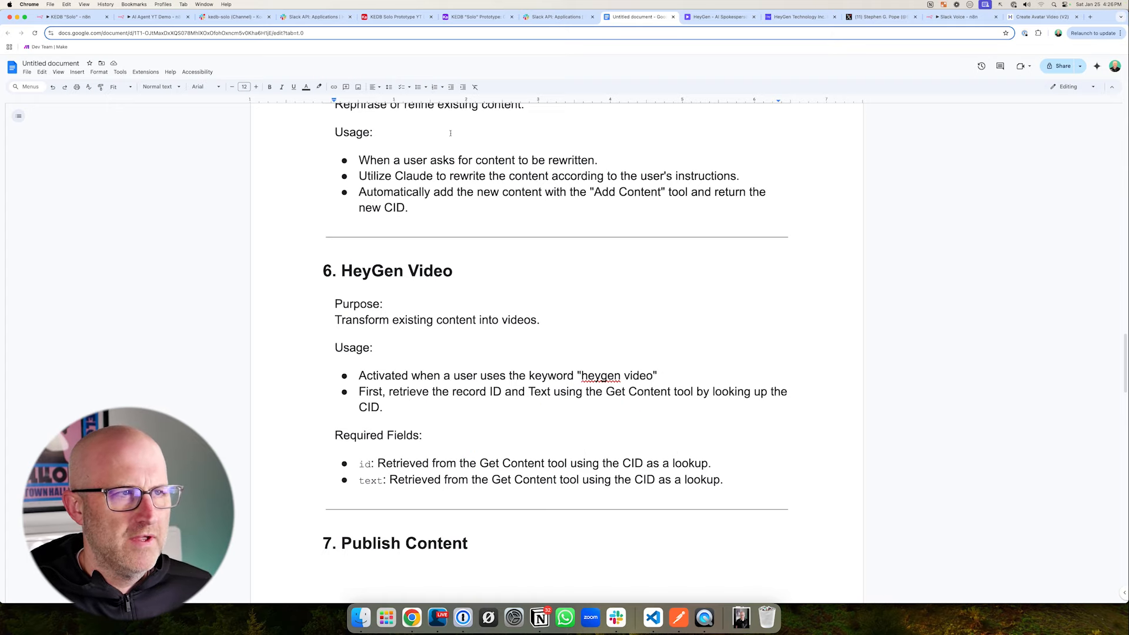
- Return to the Airtable base and view the records in its Content table
left_click(392, 16)
left_click(206, 70)
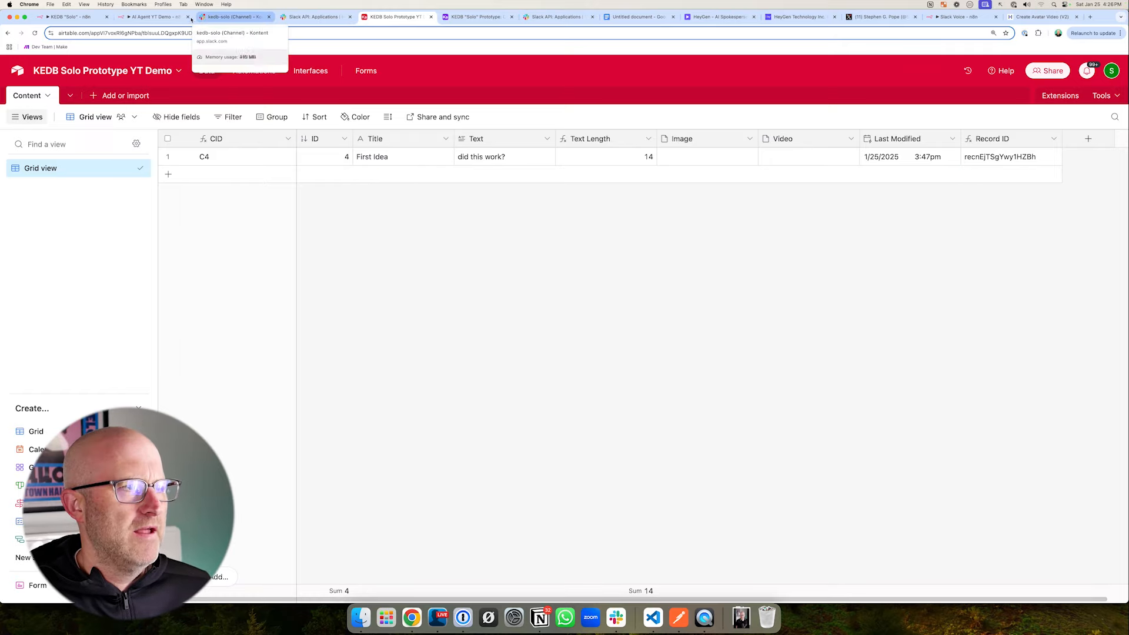
- Review the callback URL and ID in n8n's HeyGen Video JSON body and the event data received by Airtable's webhook automation
left_click(154, 16)
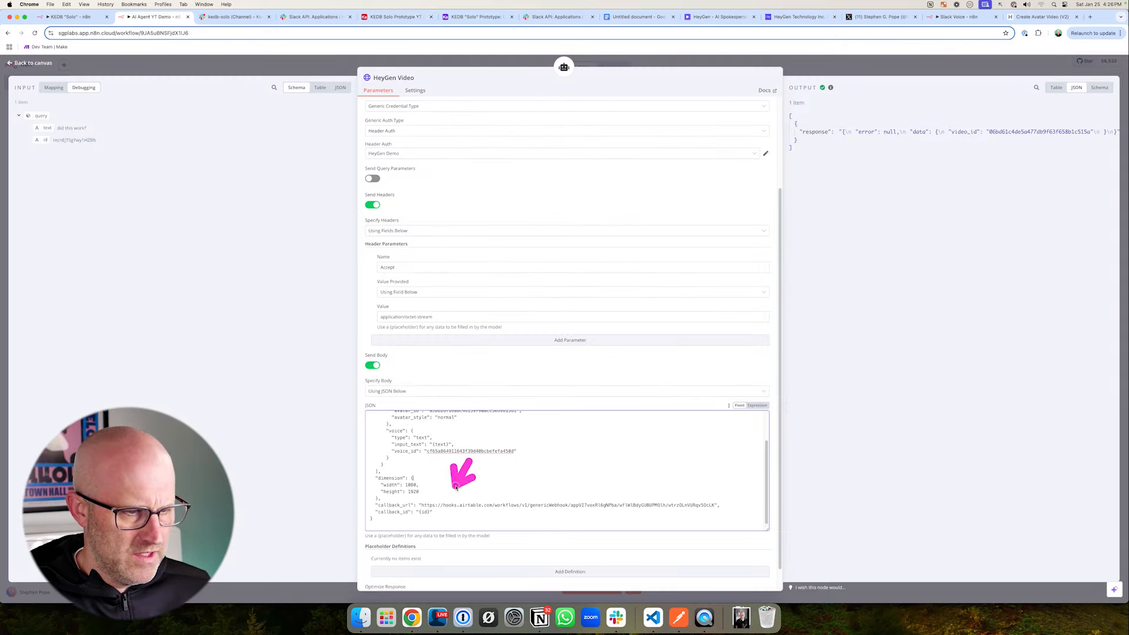
left_click(392, 16)
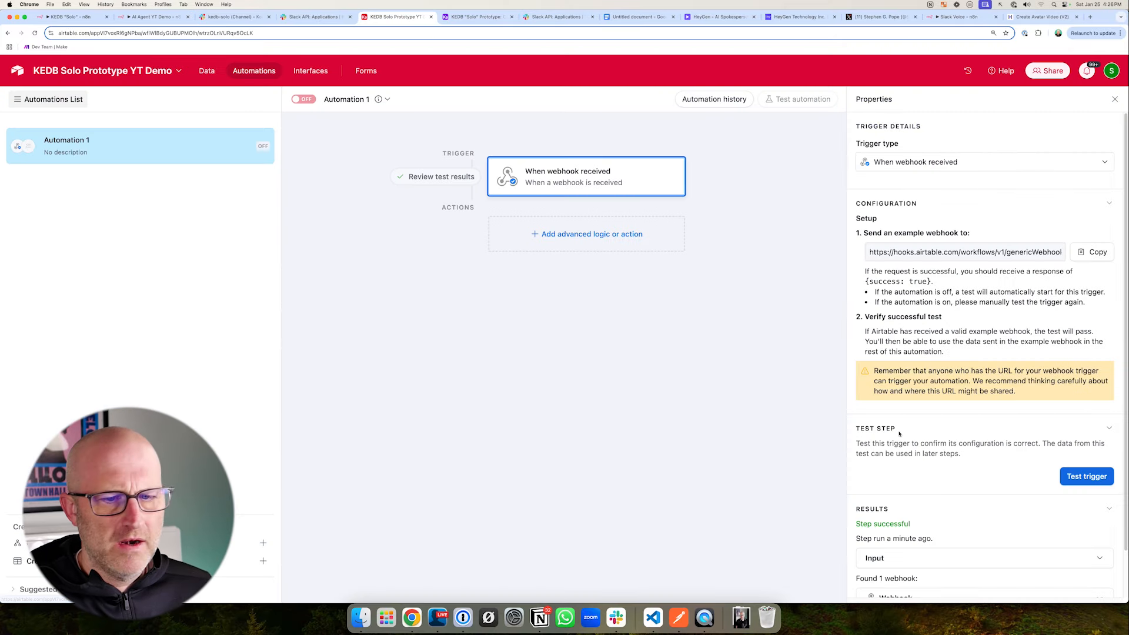
scroll(858, 524, "down", 5)
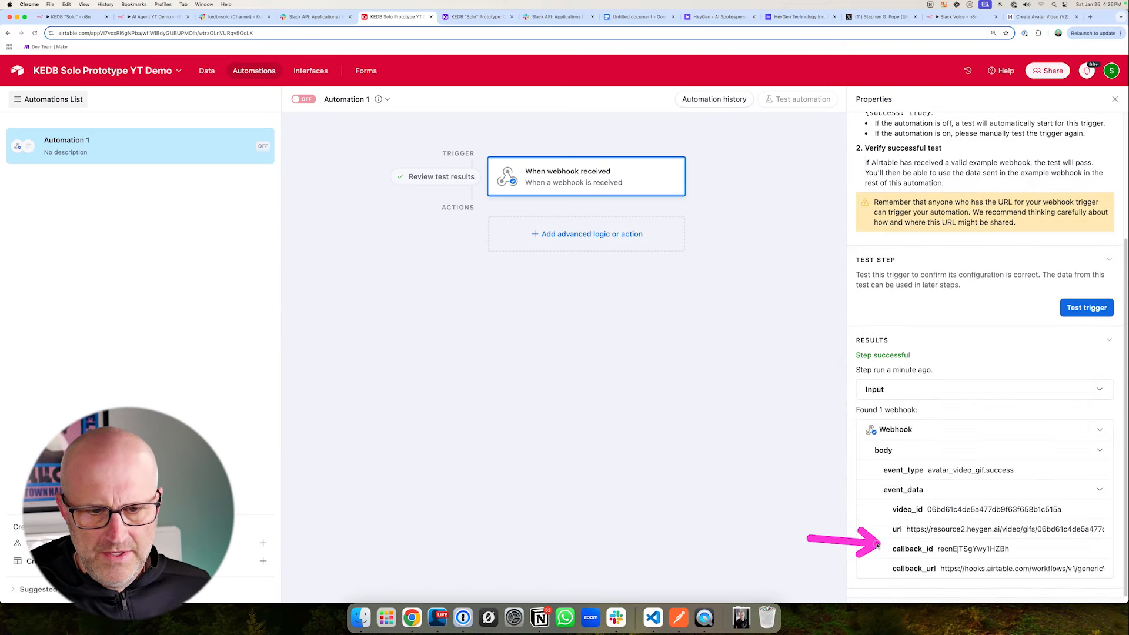
scroll(878, 541, "up", 5)
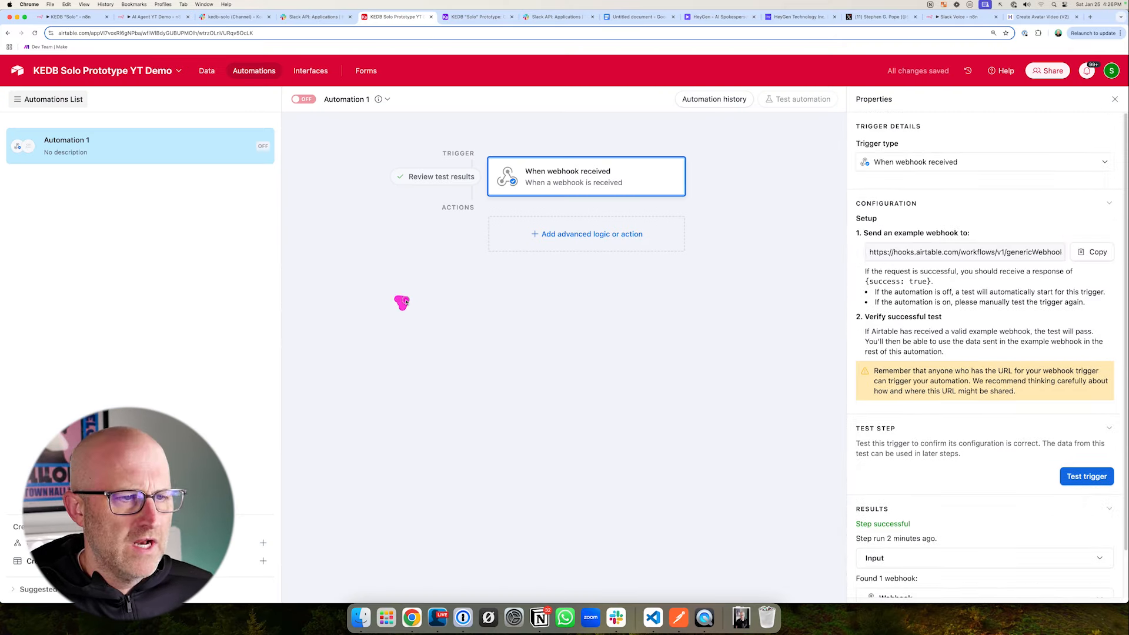
- Add an Update record action for the Content table, with callback_id from the webhook's event_data as the Record ID
left_click(558, 233)
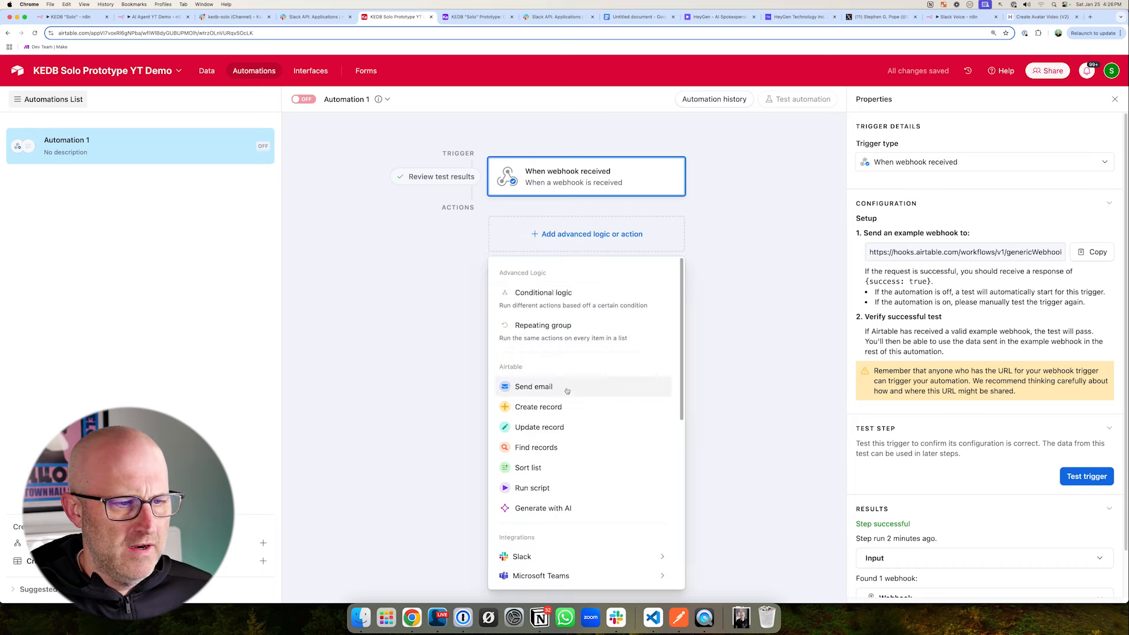
left_click(554, 425)
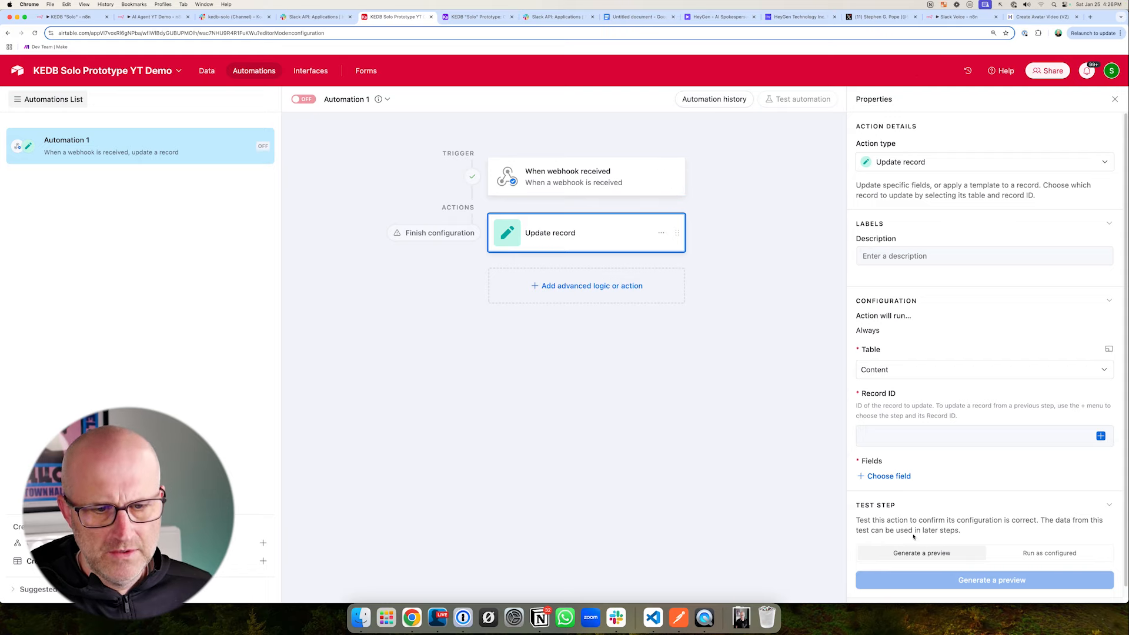
left_click(1049, 433)
left_click(1100, 435)
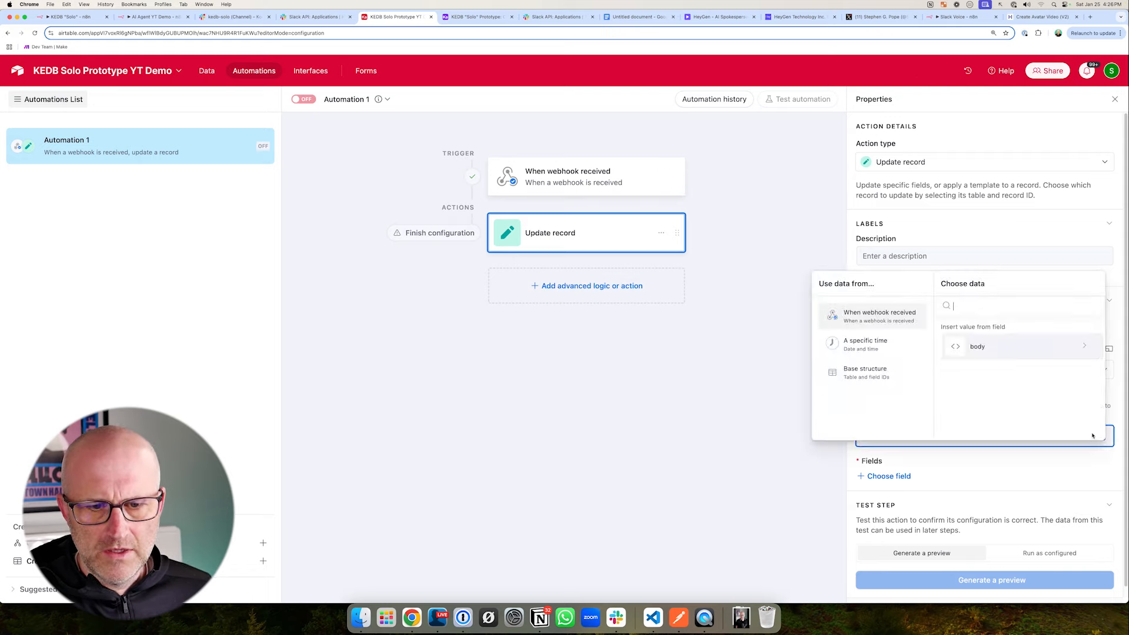
left_click(1017, 347)
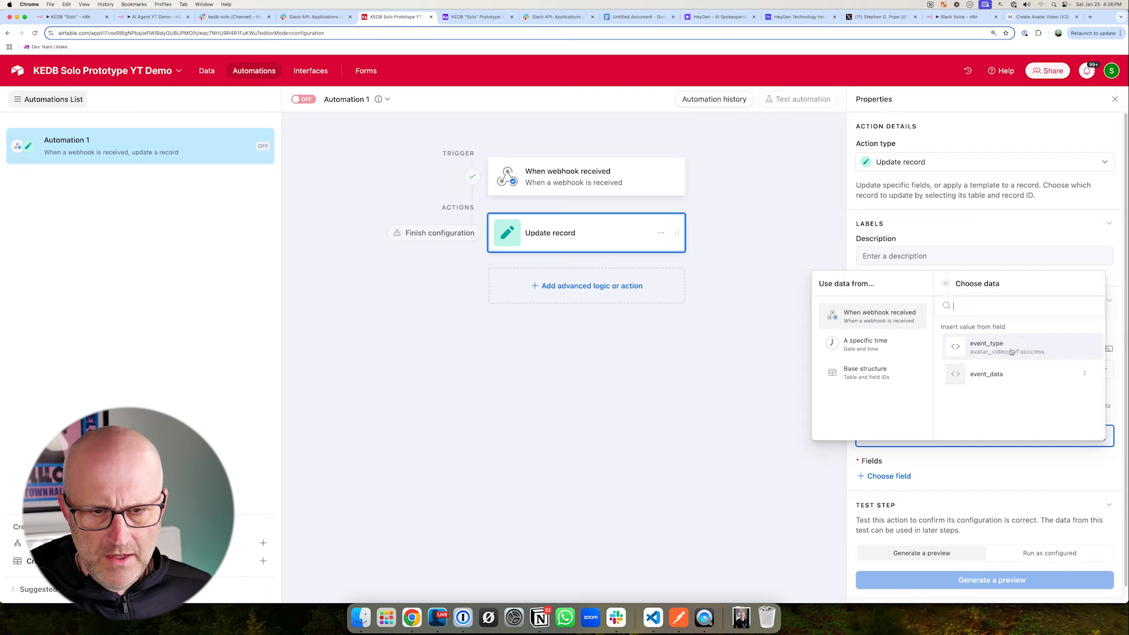
left_click(988, 374)
left_click(962, 405)
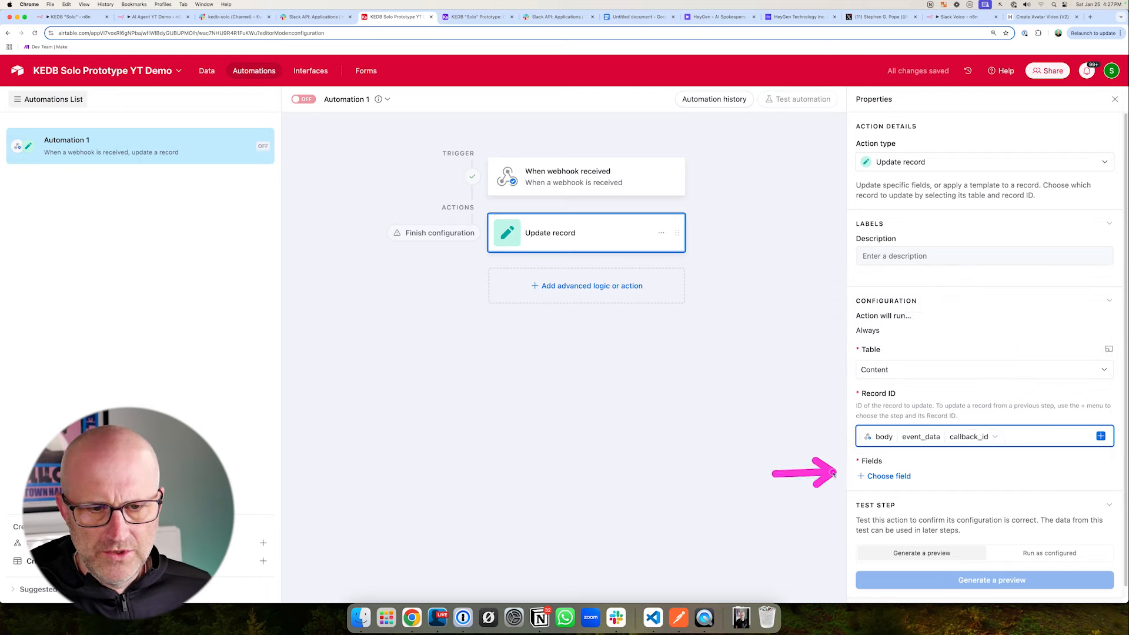
- Add the Video field to the Update record action and fill it with url from the webhook's event_data
left_click(882, 478)
scroll(883, 432, "down", 2)
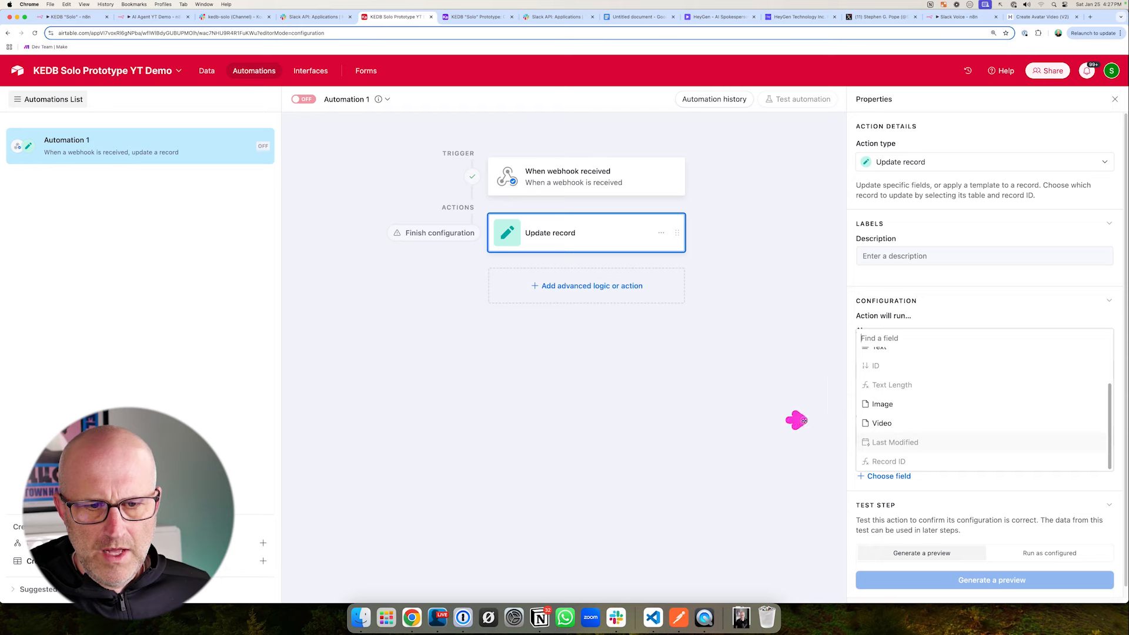
left_click(883, 424)
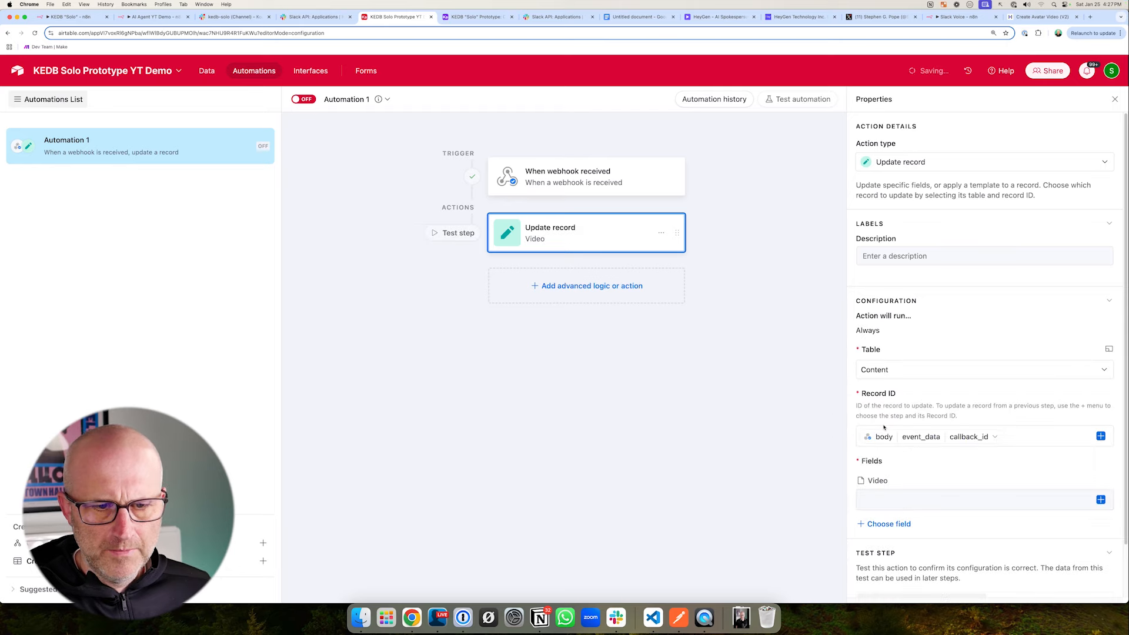
left_click(1100, 500)
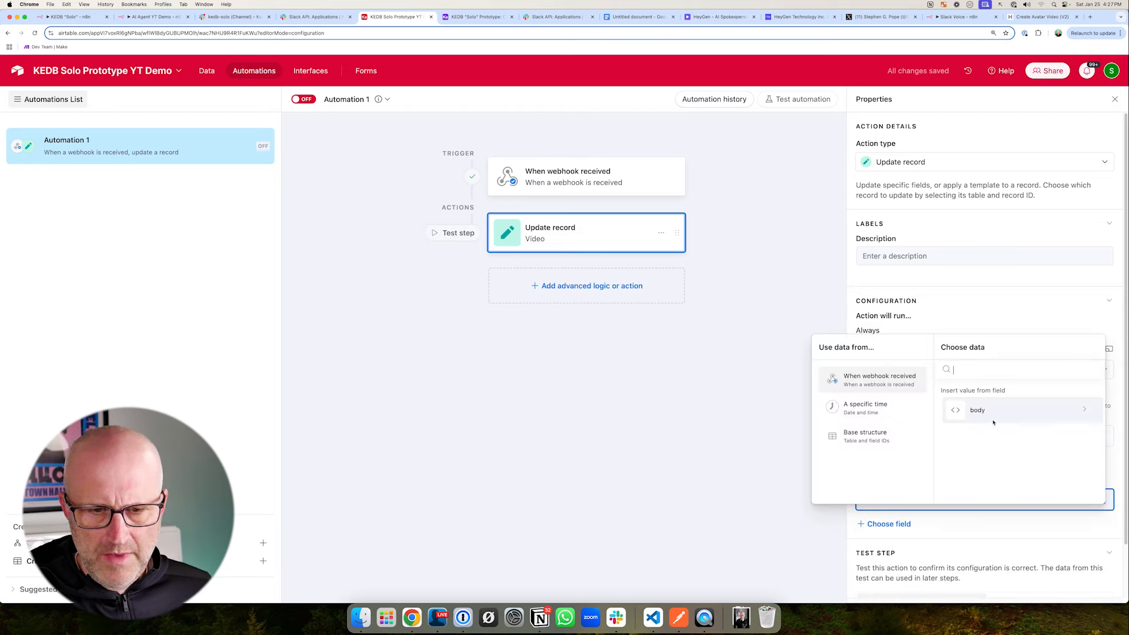
left_click(992, 412)
left_click(999, 440)
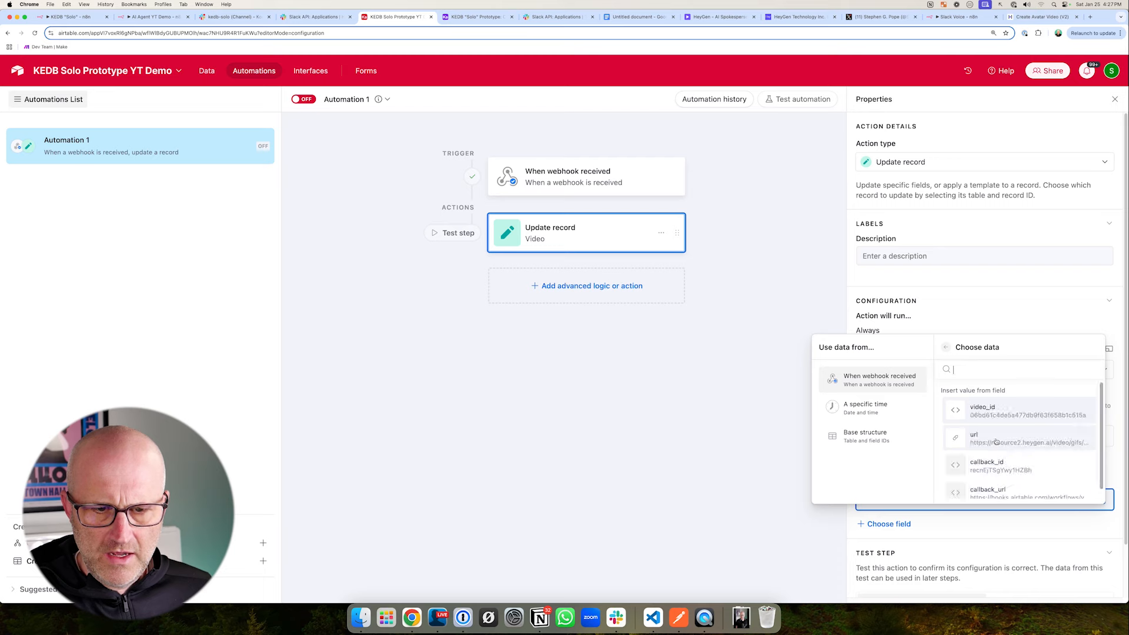
scroll(1003, 449, "down", 1)
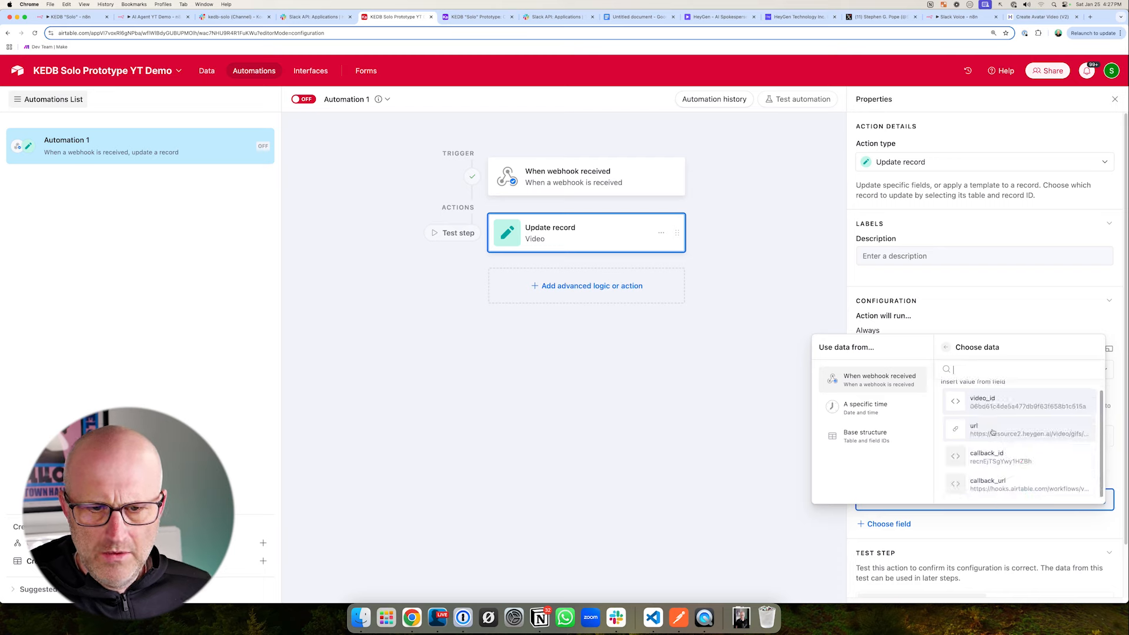
left_click(1003, 447)
- Test the Update record action with Run as configured, review the updated record's details and close them
scroll(960, 489, "down", 1)
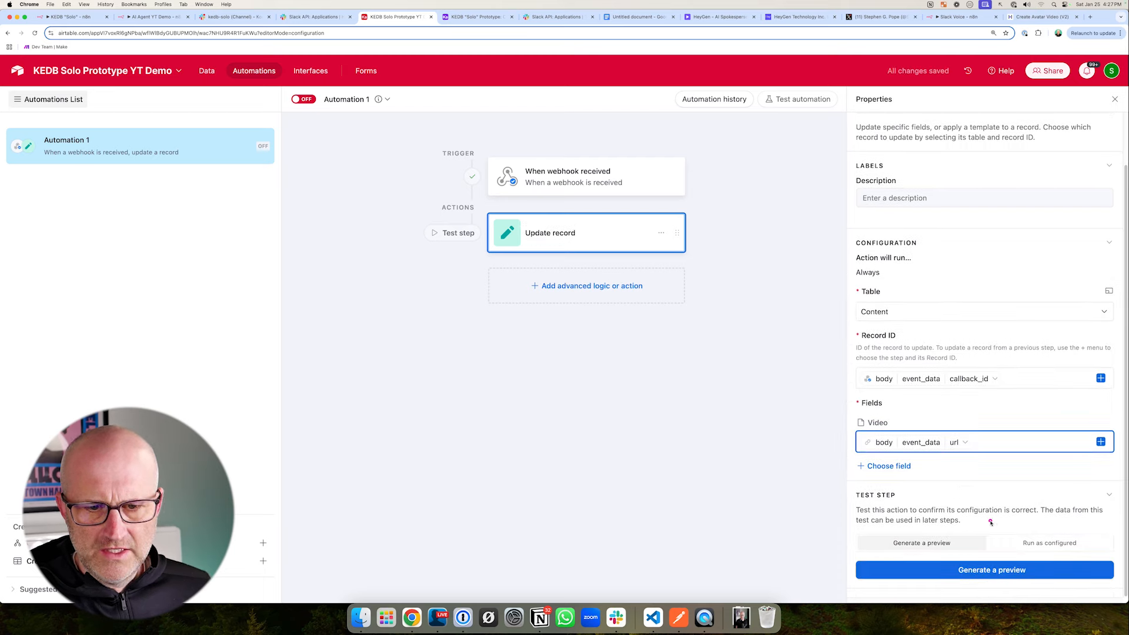
left_click(1044, 542)
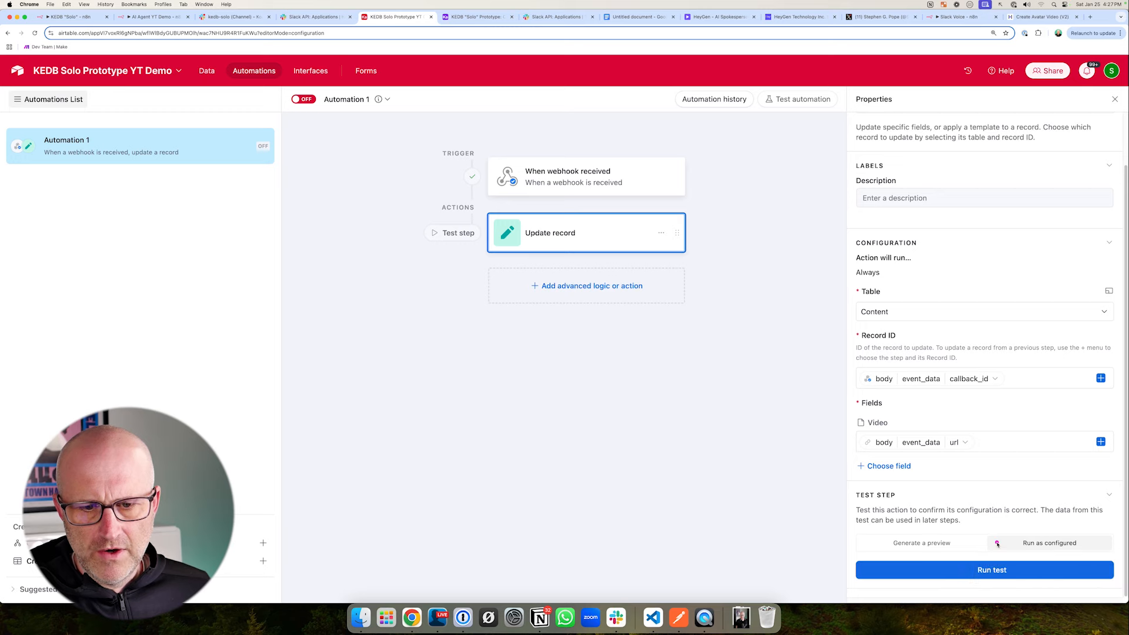
left_click(999, 570)
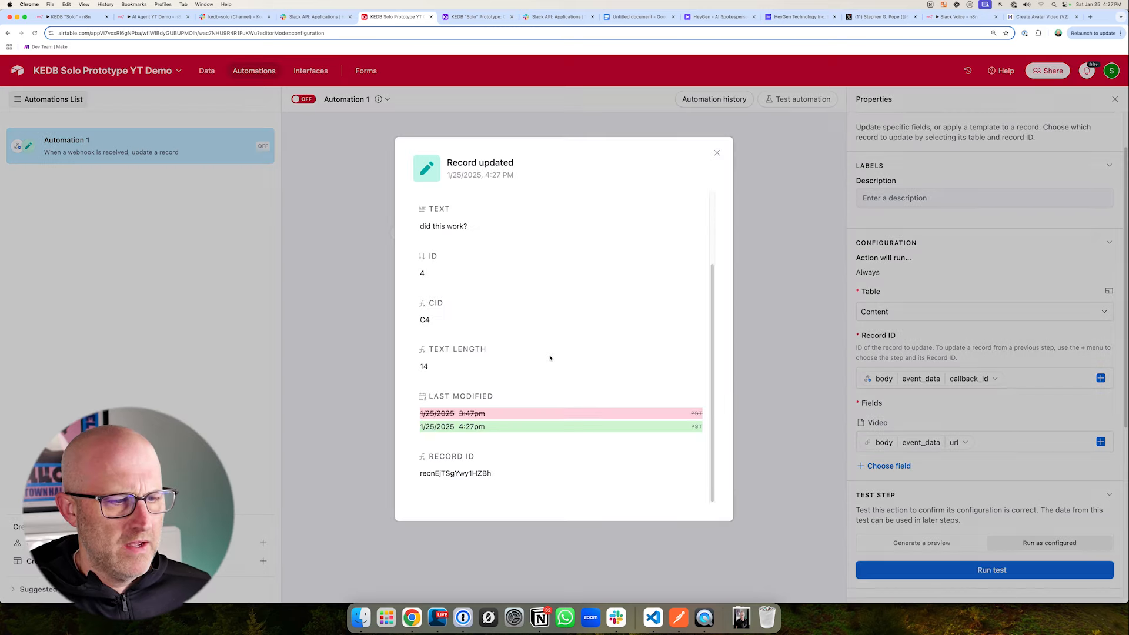
mouse_move(496, 321)
left_mouse_down()
mouse_move(477, 264)
mouse_move(429, 231)
mouse_move(483, 239)
left_mouse_up()
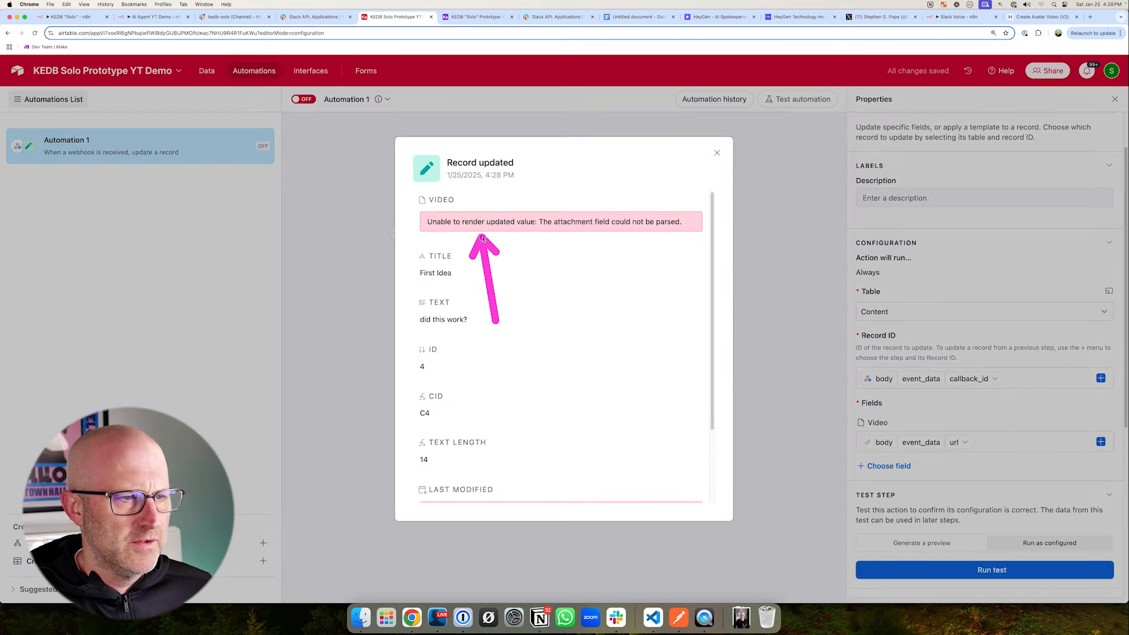
left_click_drag(581, 160, 608, 200)
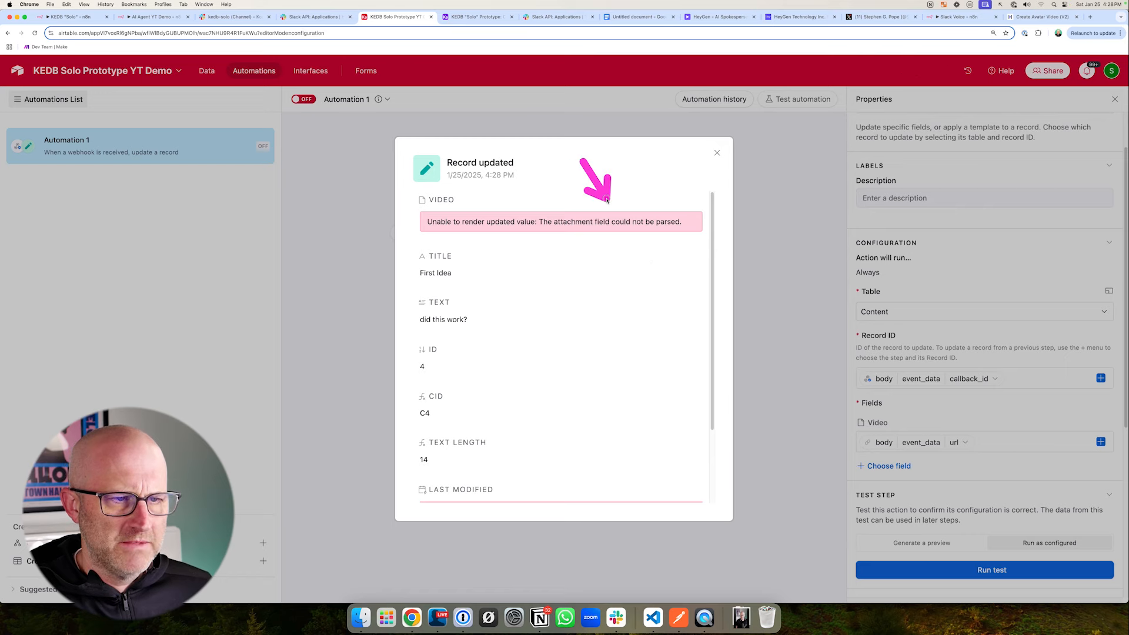
left_click(769, 270)
left_click_drag(779, 438, 851, 442)
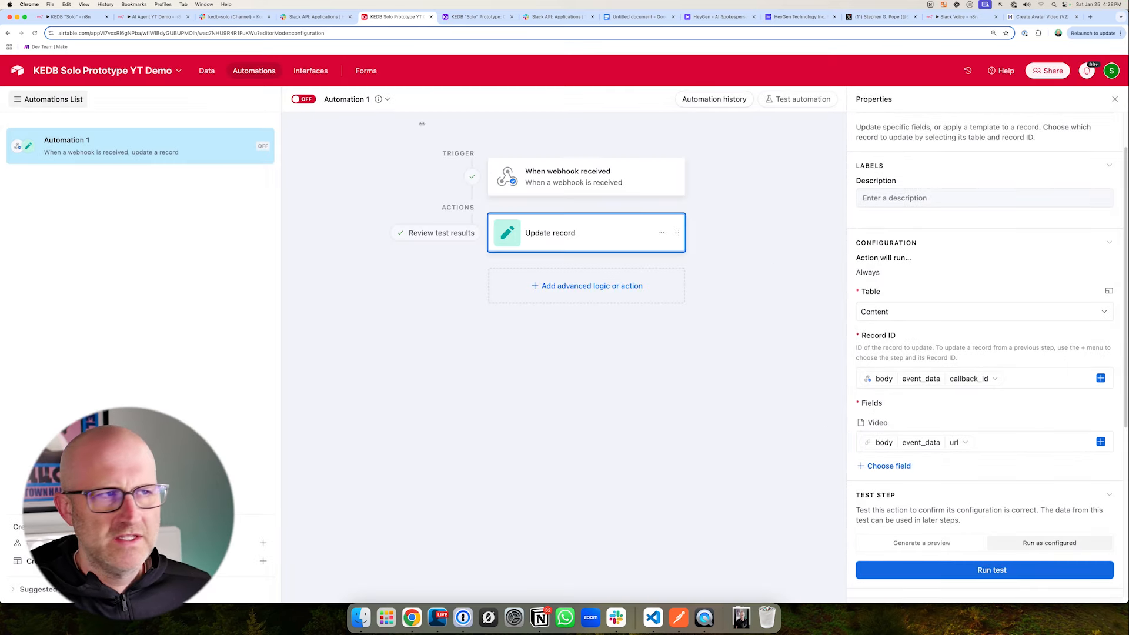
- Check the C4 record's Video attachment in the Content table, and review the HeyGen Video node's JSON body in n8n
left_click(206, 70)
mouse_move(761, 259)
left_mouse_down()
mouse_move(767, 172)
mouse_move(777, 170)
left_mouse_up()
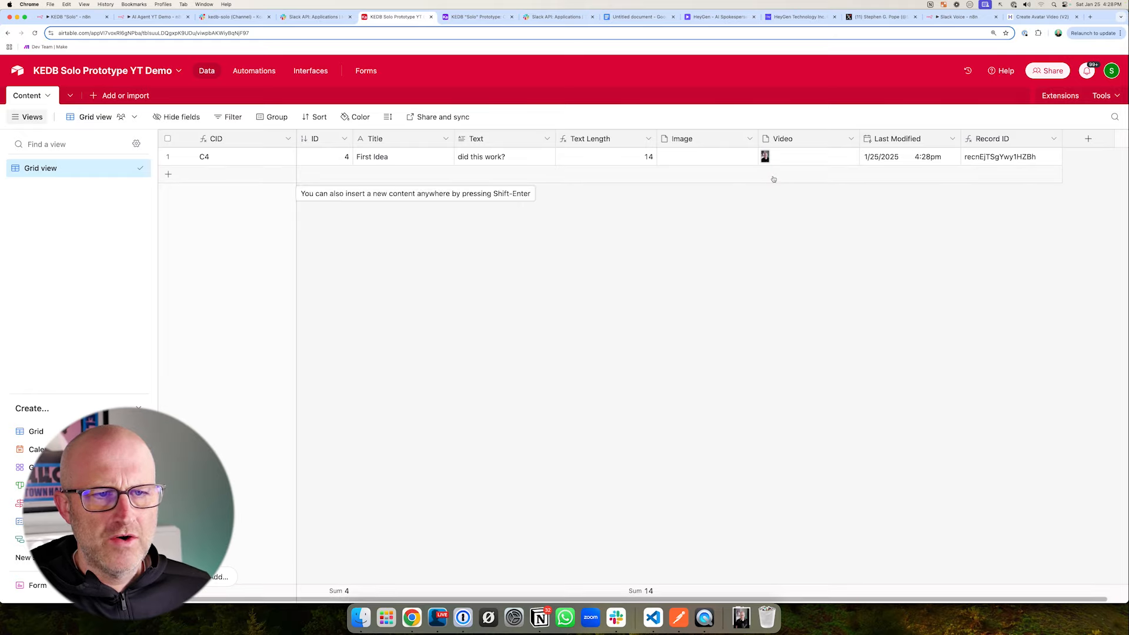
left_click_drag(714, 229, 762, 169)
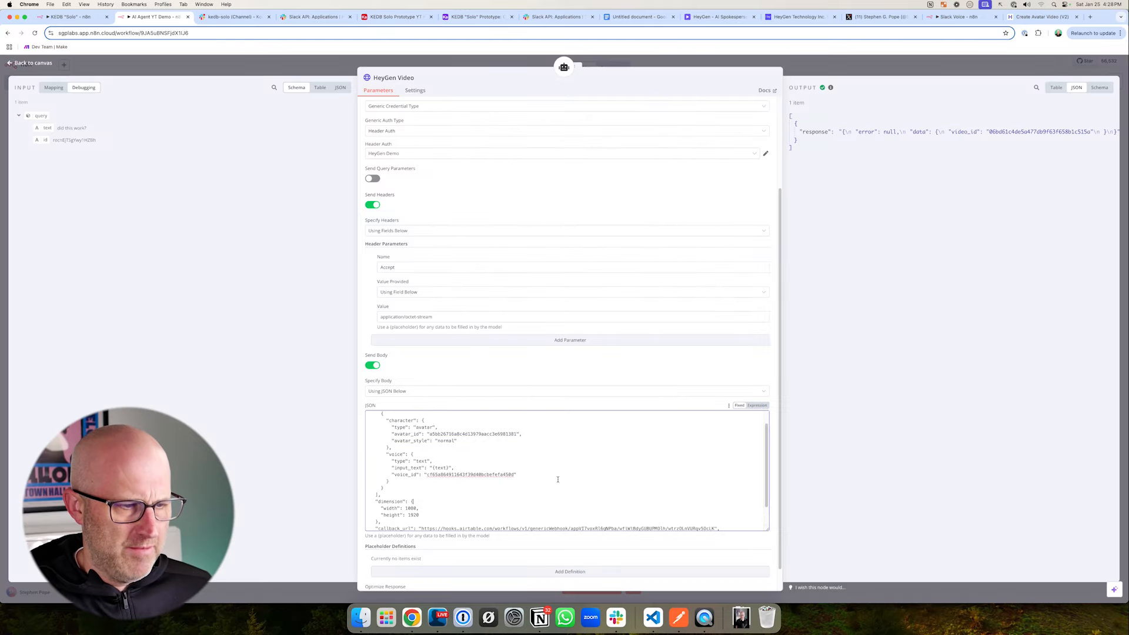
scroll(529, 528, "up", 1)
scroll(528, 529, "down", 3)
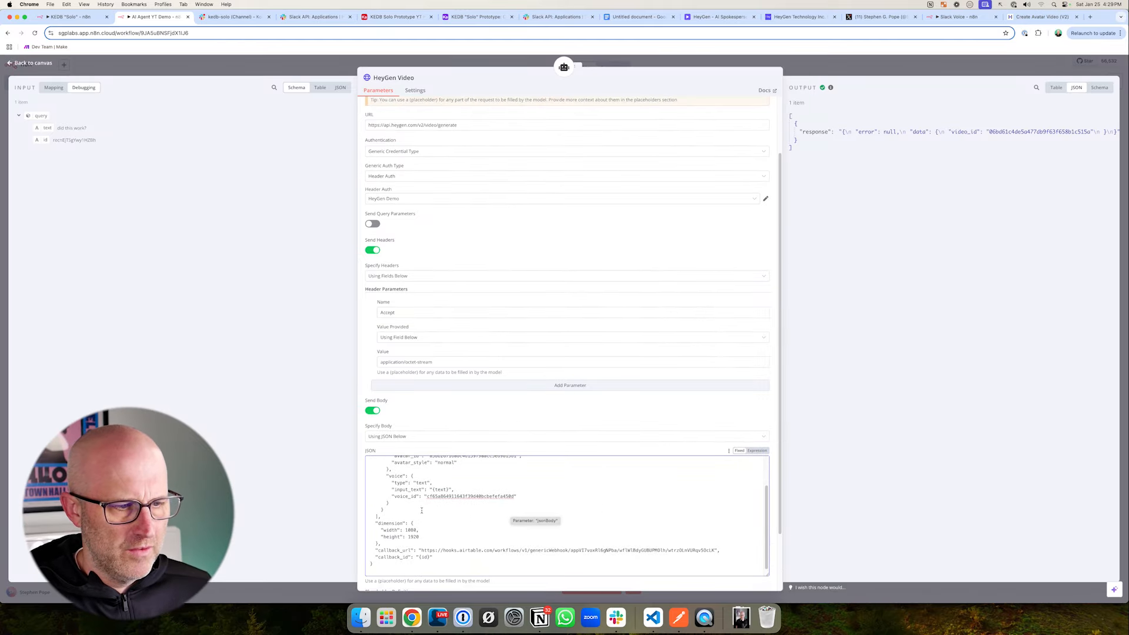
- Return to Airtable's Automation 1 and rerun the test of its When webhook received trigger
left_click(390, 18)
left_click(254, 70)
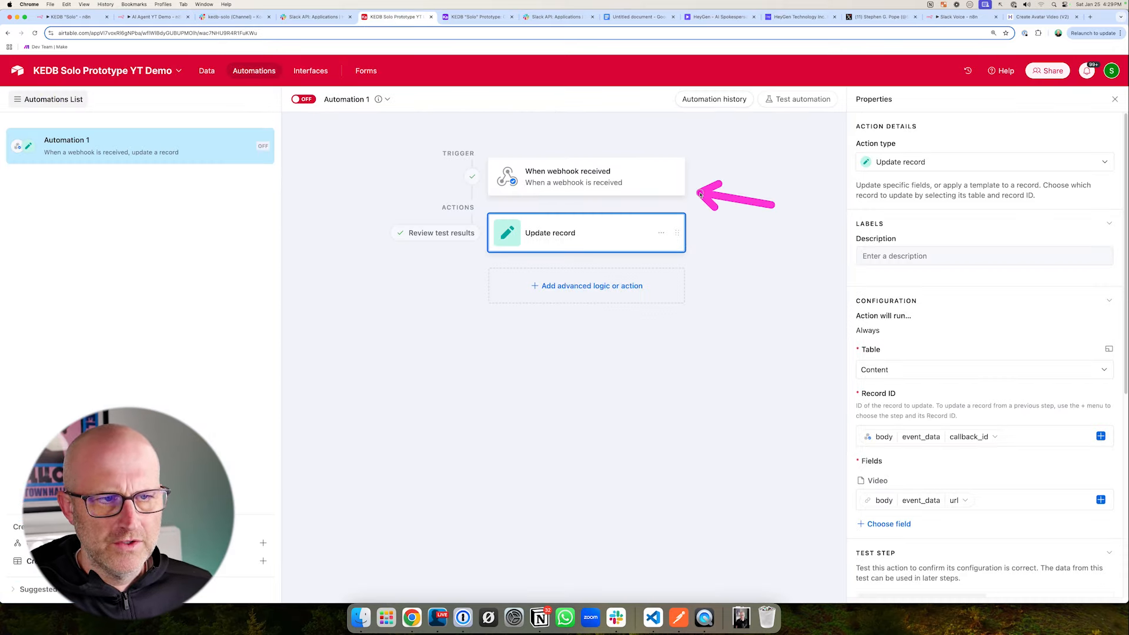
left_click(609, 189)
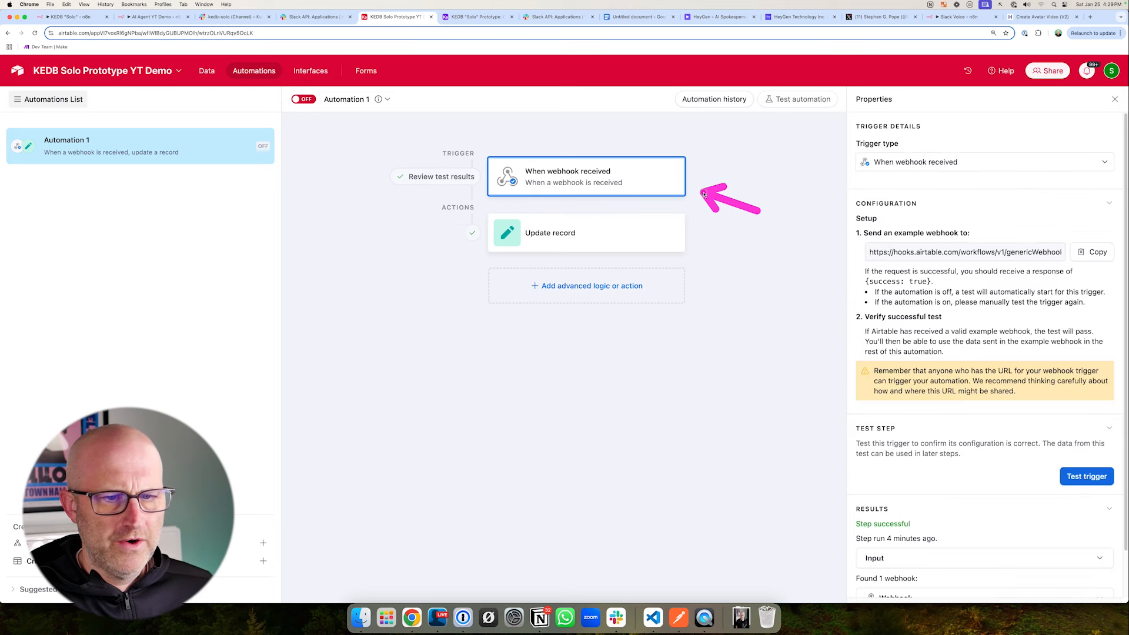
scroll(1077, 388, "down", 3)
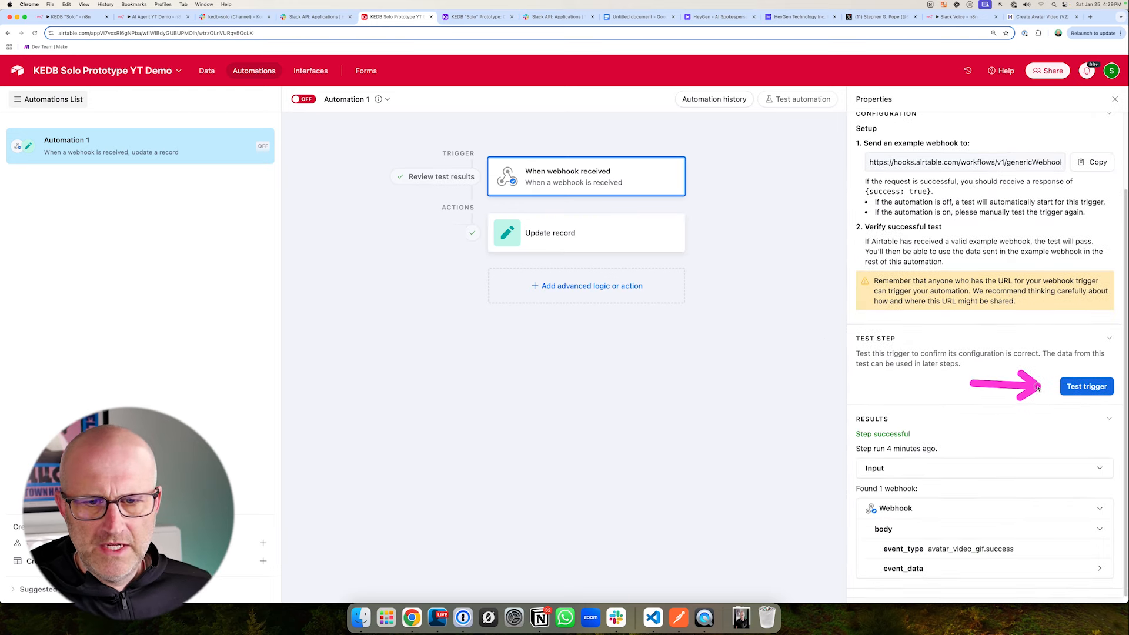
left_click(1086, 387)
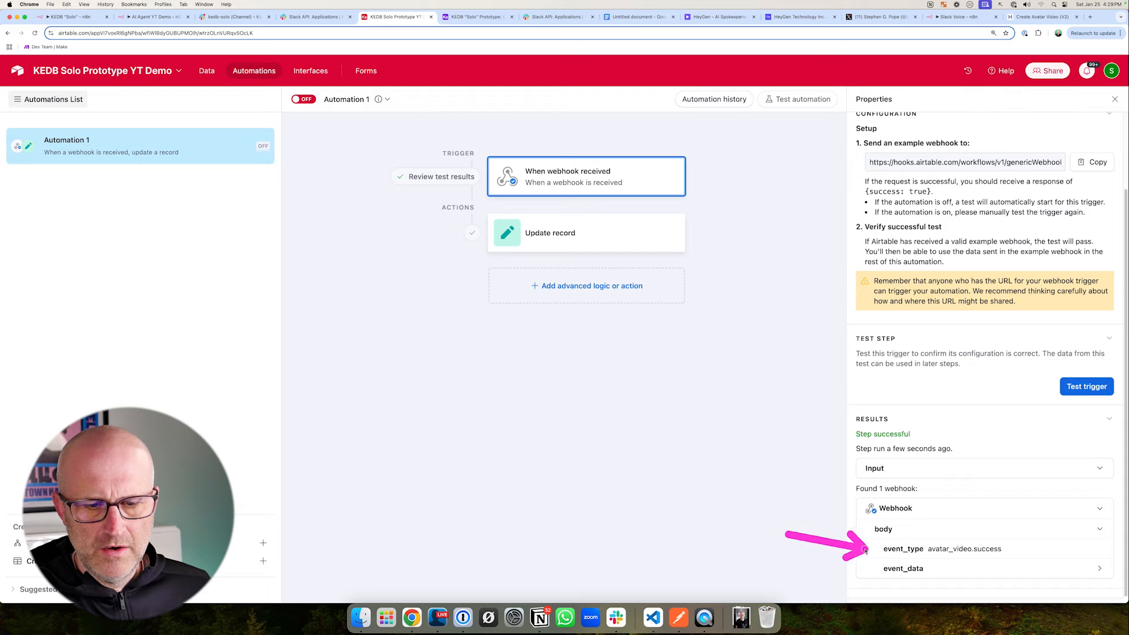
- Examine the event_type of the newly received webhook and expand its event_data to read the fields
left_click_drag(855, 523, 996, 566)
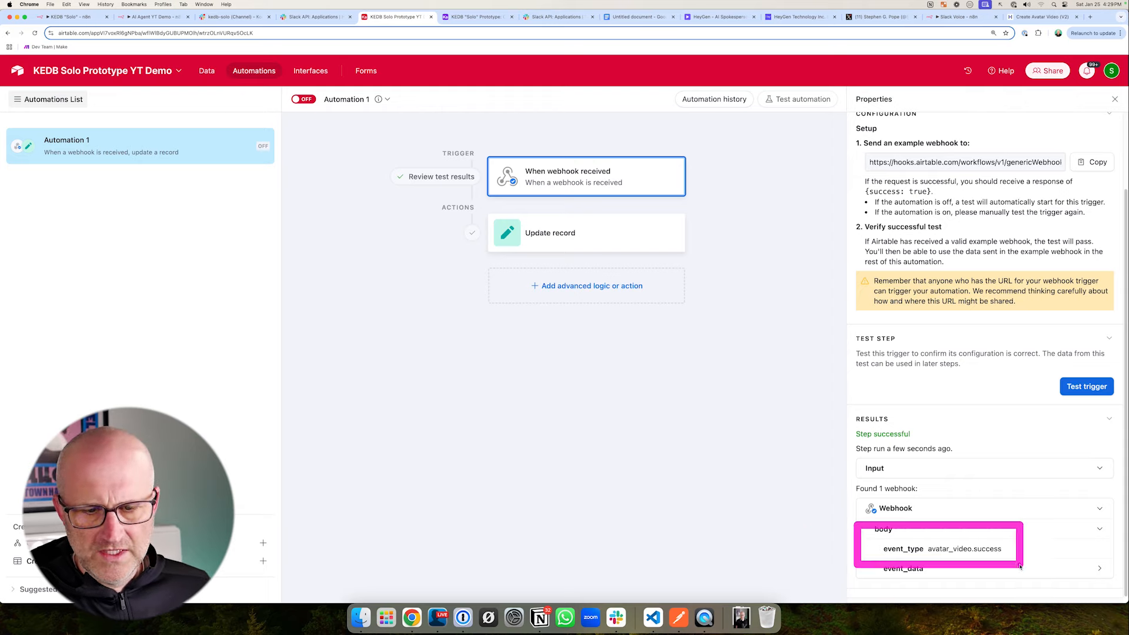
mouse_move(351, 136)
left_mouse_down()
mouse_move(455, 184)
mouse_move(738, 212)
left_mouse_up()
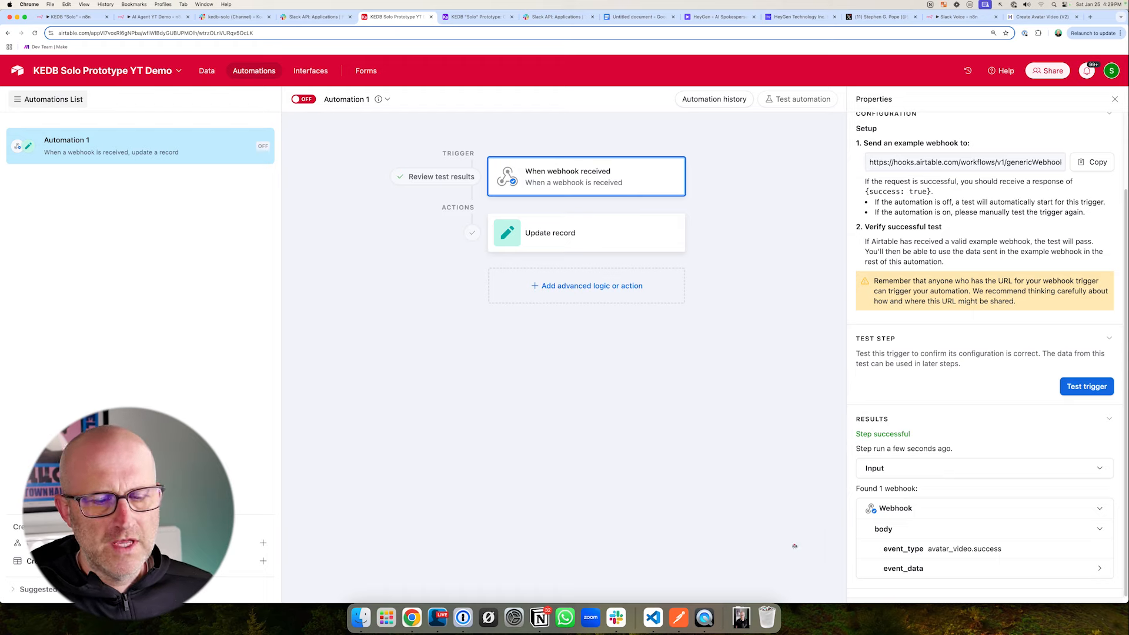
left_click_drag(788, 544, 832, 547)
left_click_drag(1039, 502, 1010, 544)
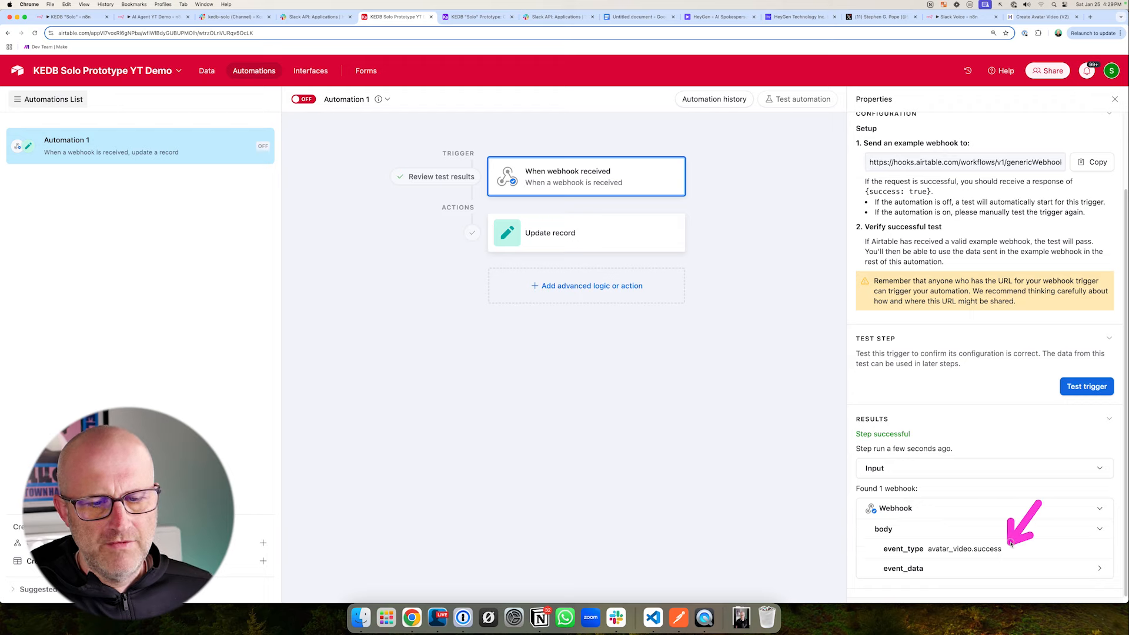
left_click_drag(779, 213, 697, 174)
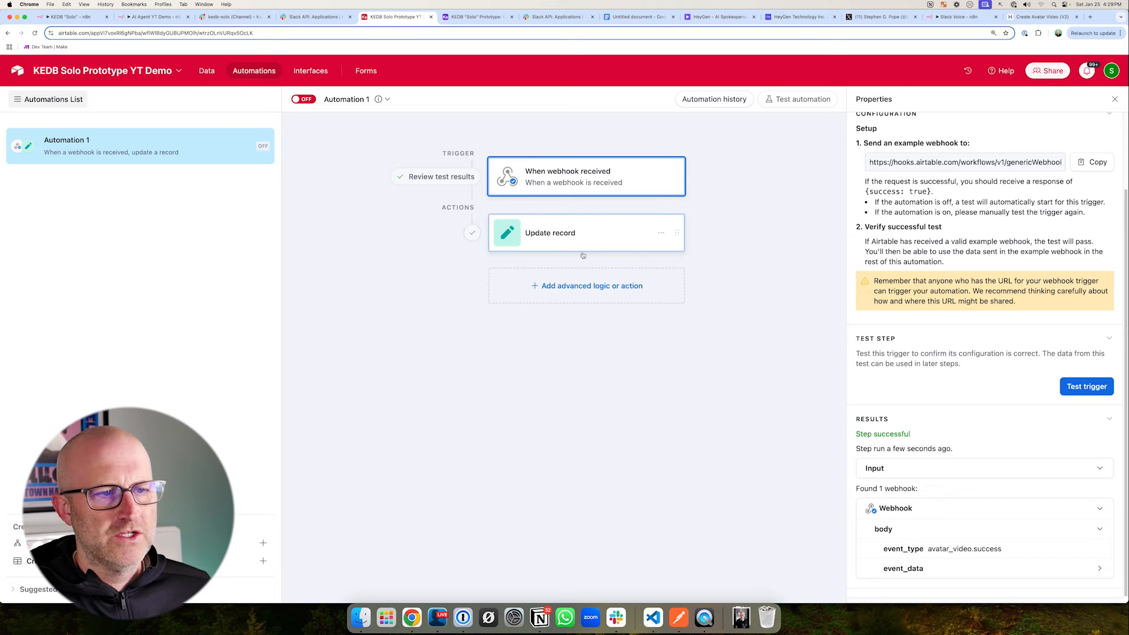
mouse_move(586, 212)
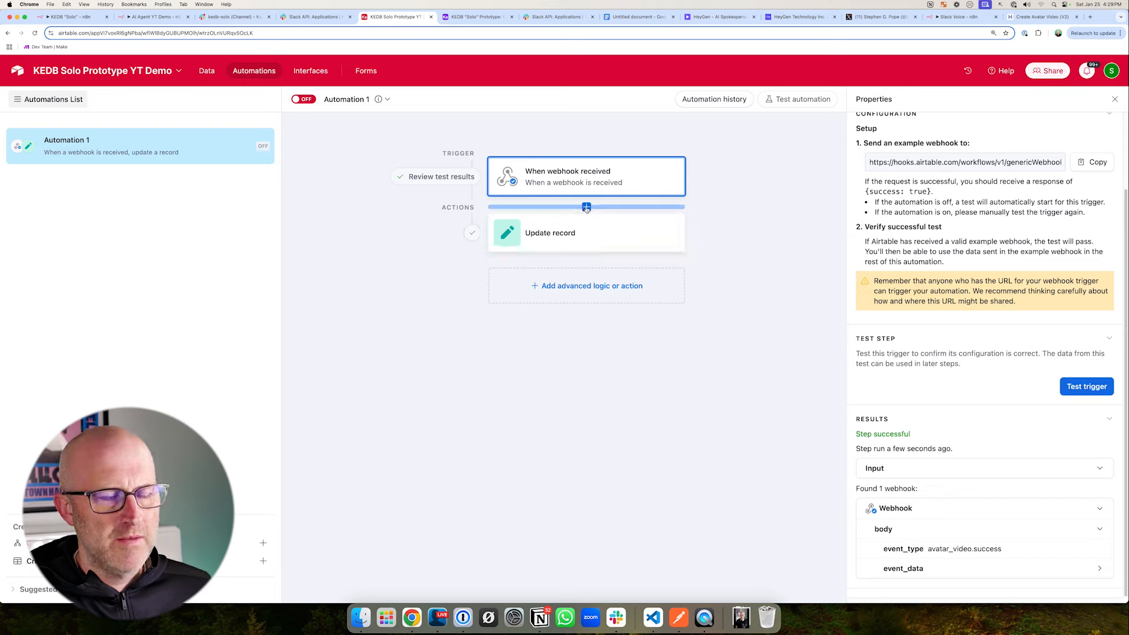
left_click_drag(406, 332, 461, 302)
left_click(992, 569)
scroll(991, 574, "down", 3)
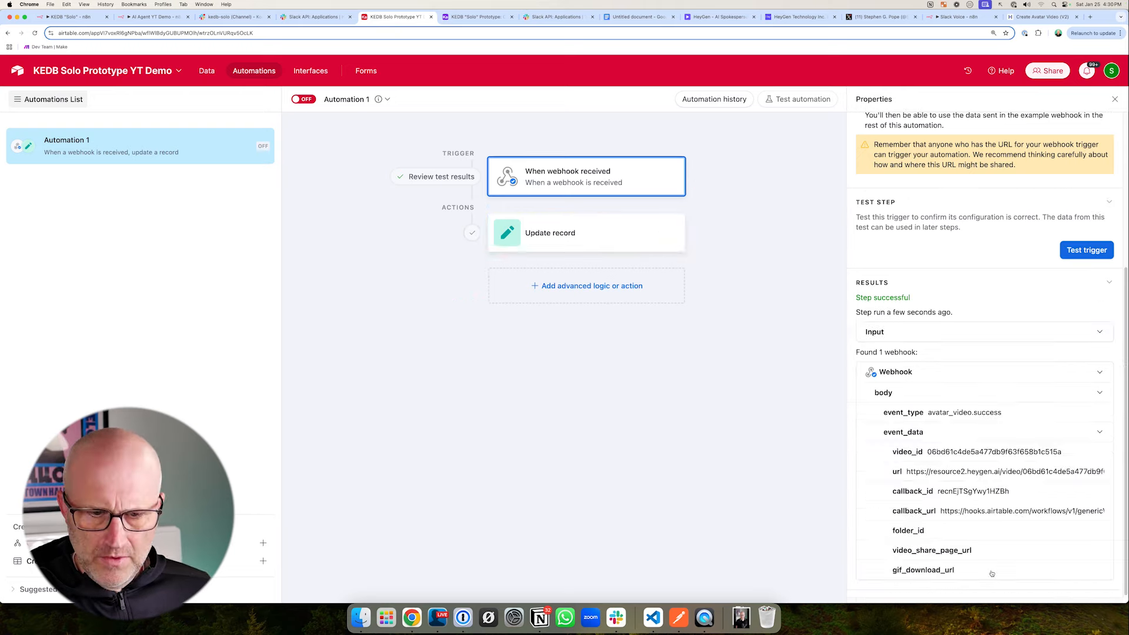
- Copy the received webhook's event_type value and add a conditional action group after Update record
double_click(929, 415)
key("super+c")
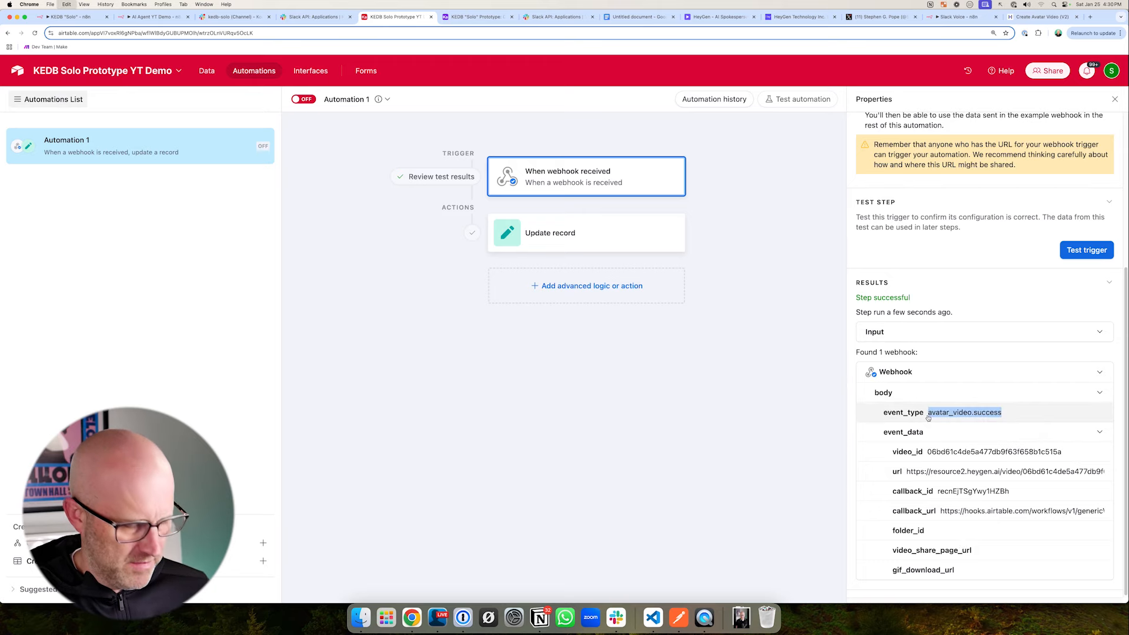
left_click(624, 290)
left_click(546, 352)
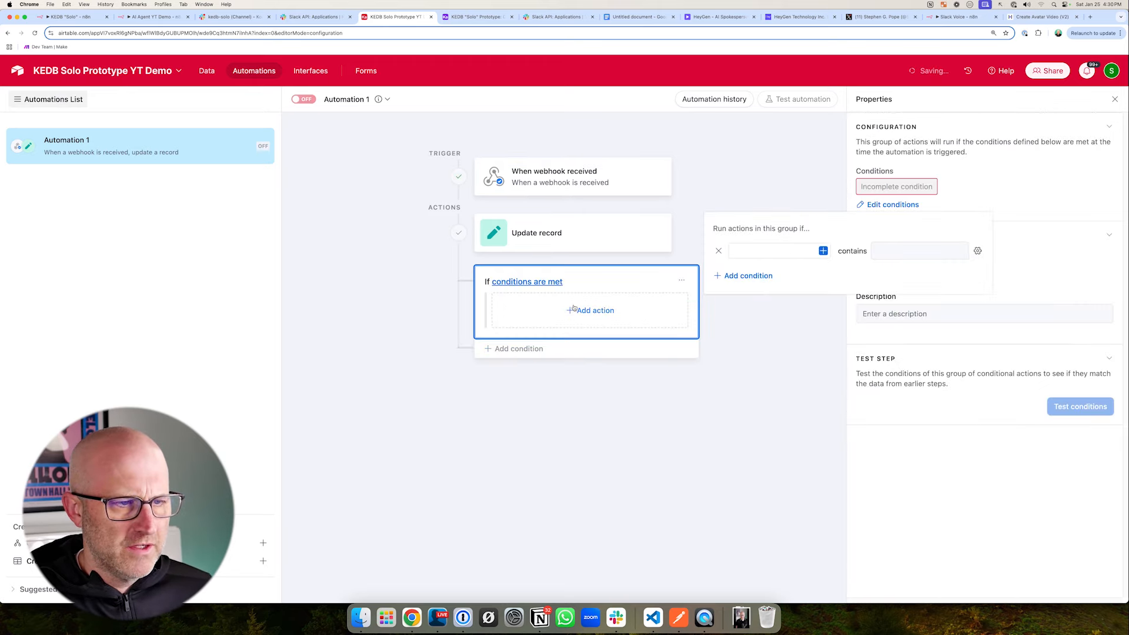
- Set the group's condition to run when the webhook body's event_type contains avatar_video.success
left_click(824, 250)
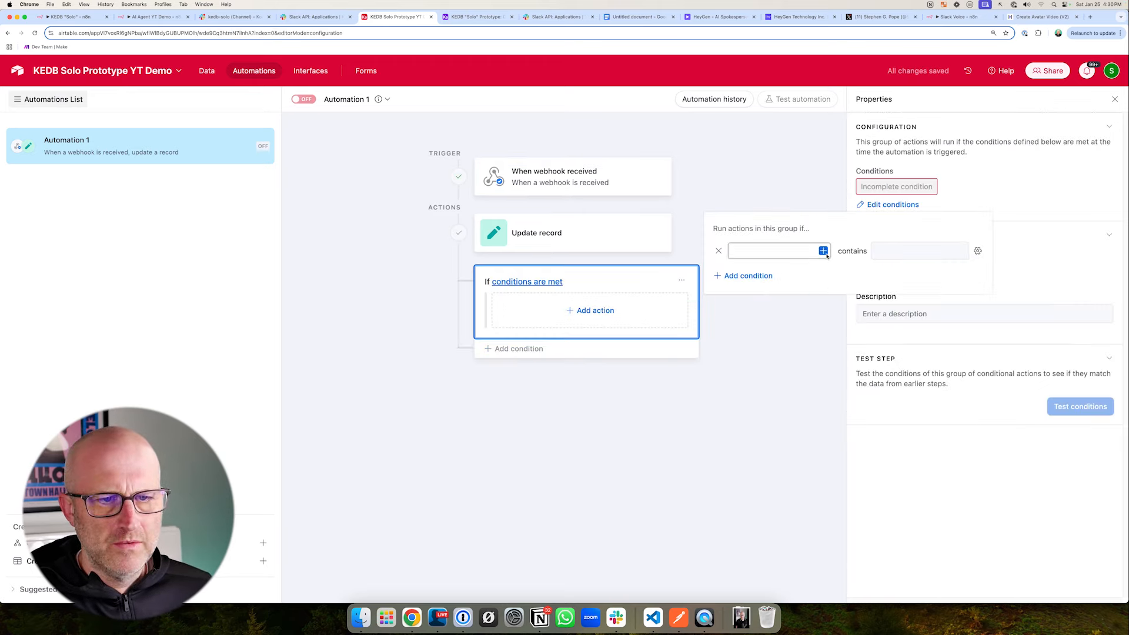
left_click(741, 332)
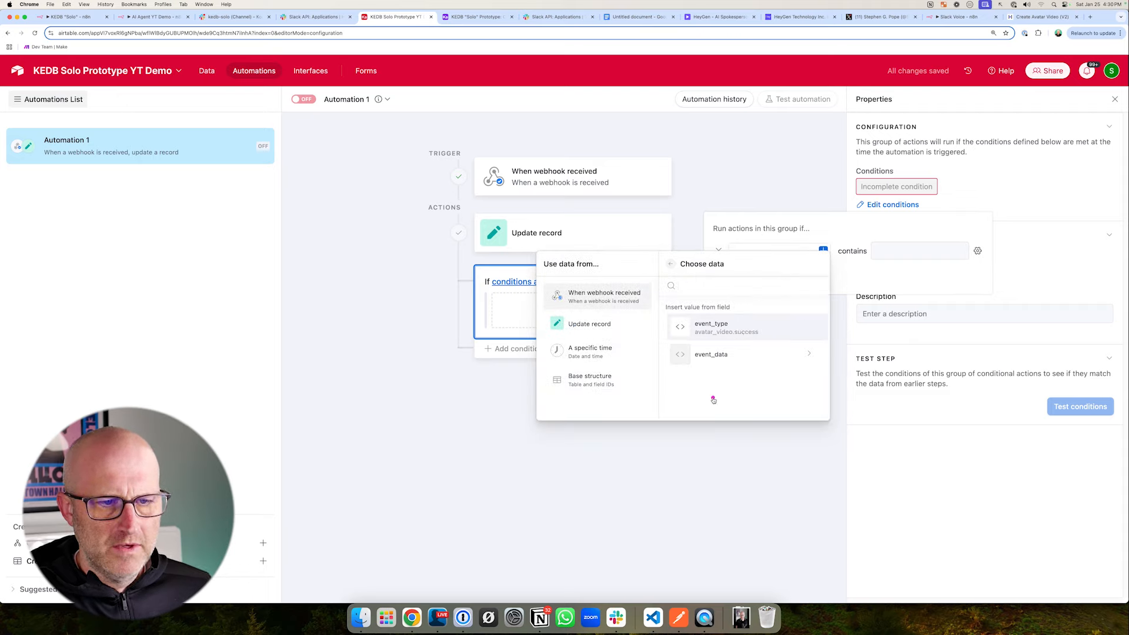
left_click(716, 358)
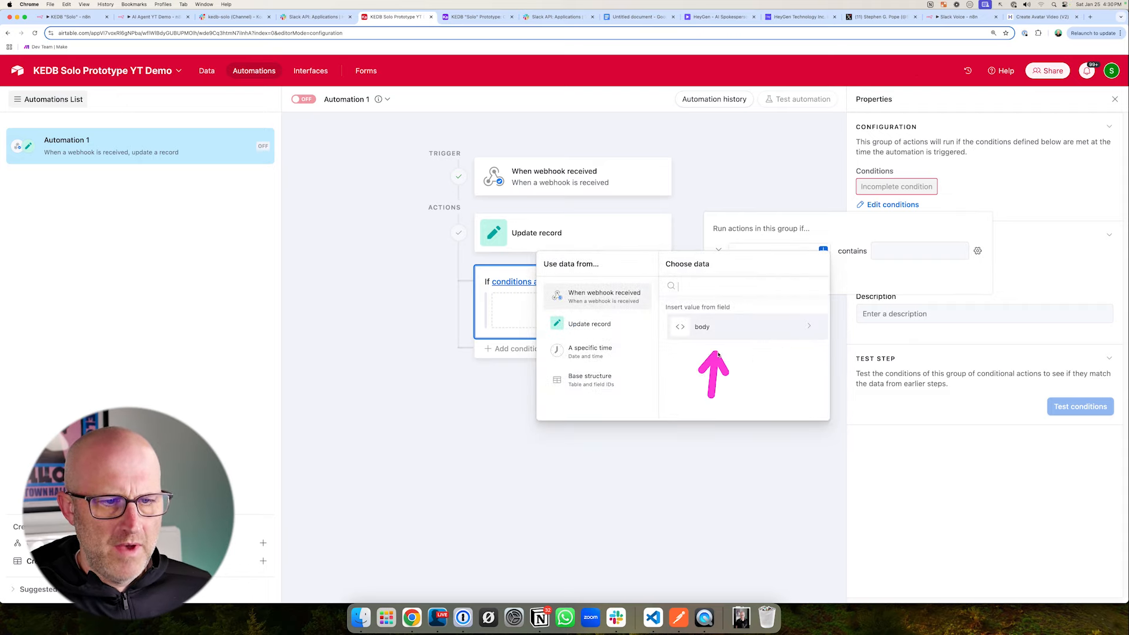
left_click(726, 329)
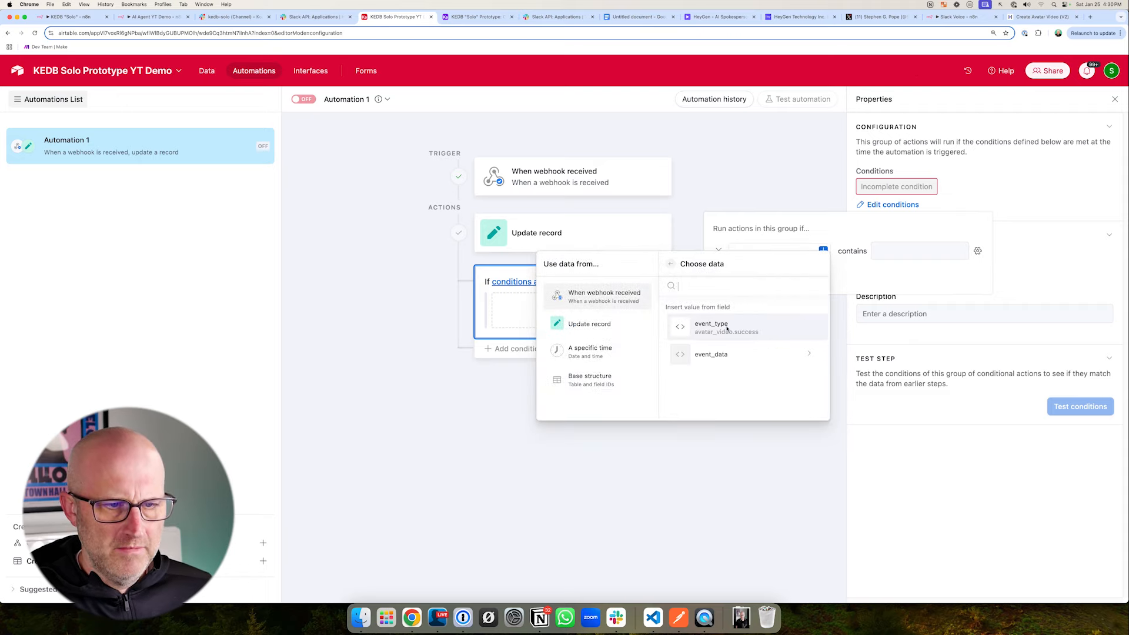
left_click(726, 330)
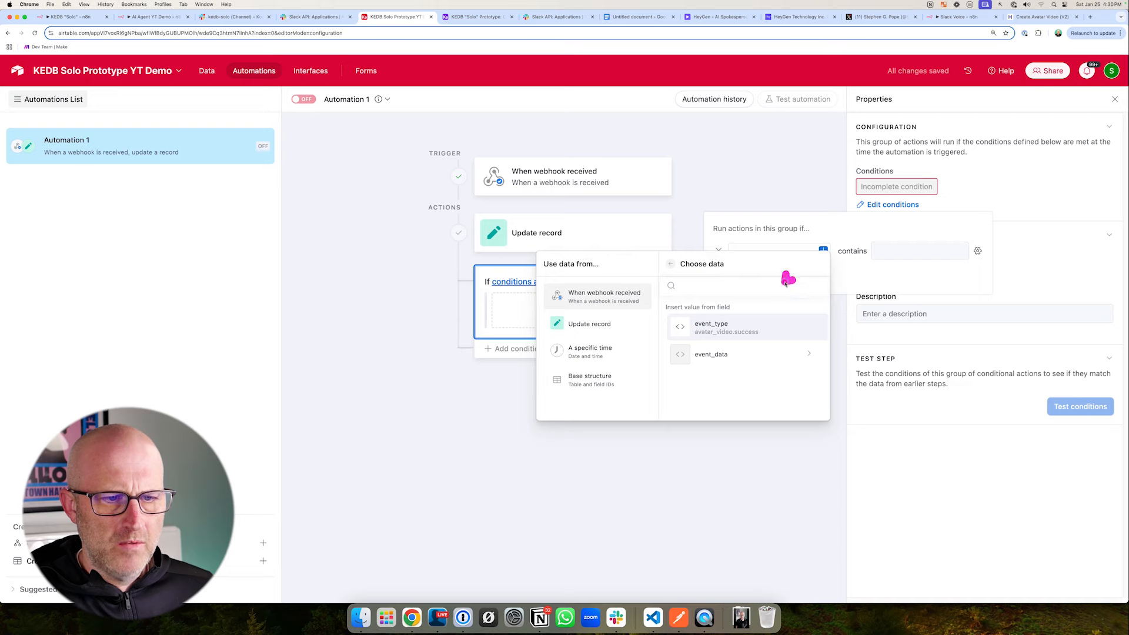
left_click(715, 325)
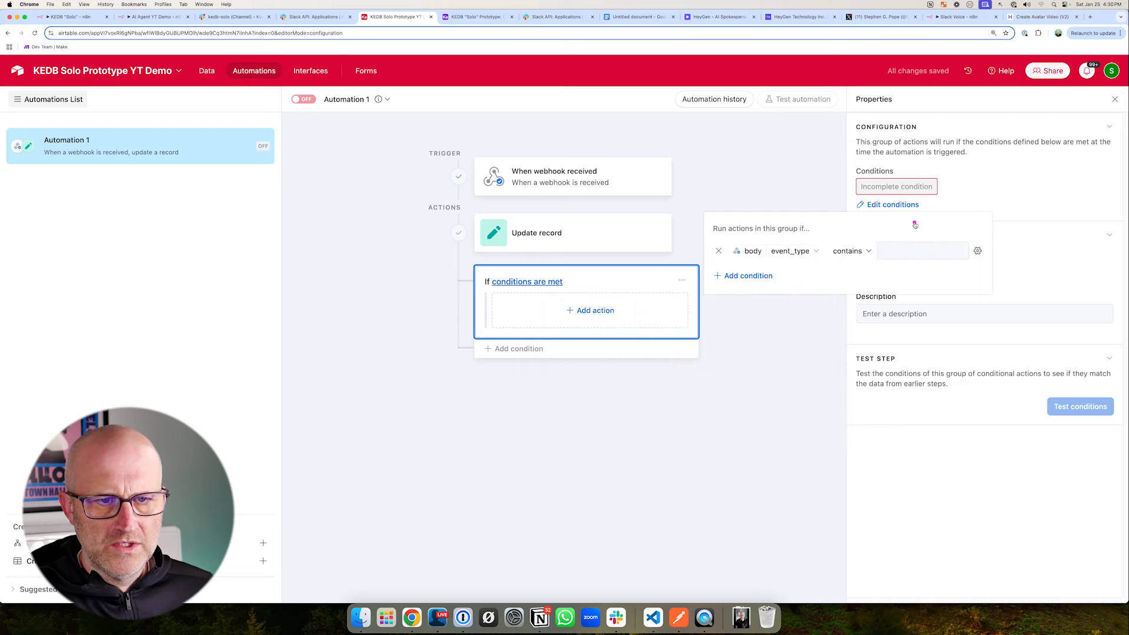
left_click(901, 249)
key("super+v")
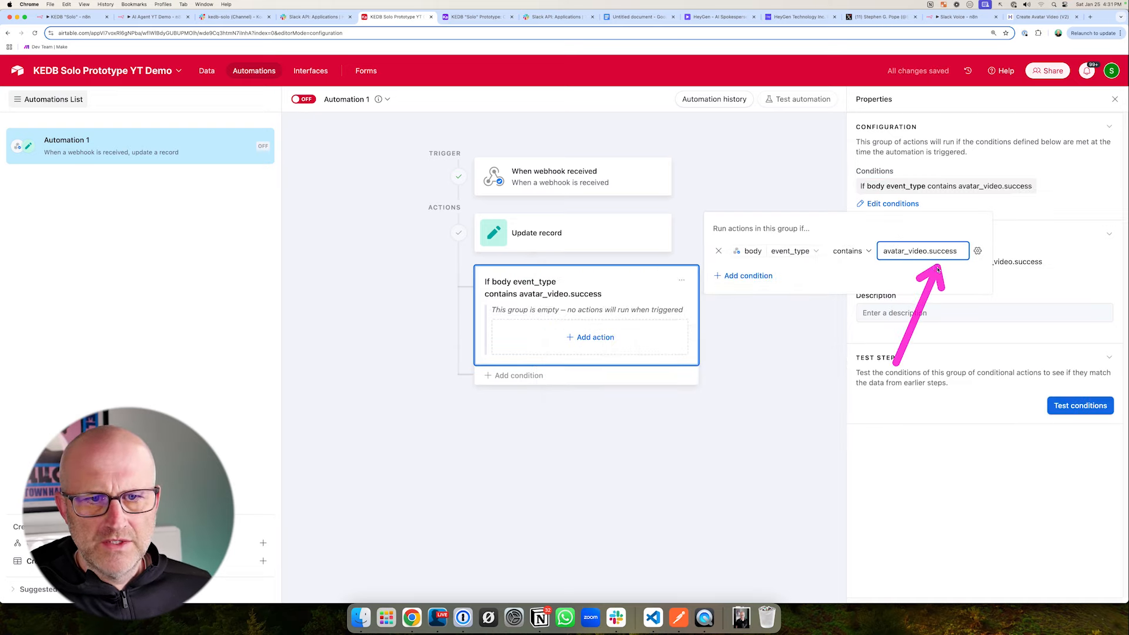
- Move the Update record action into the event_type conditional group
left_click(583, 244)
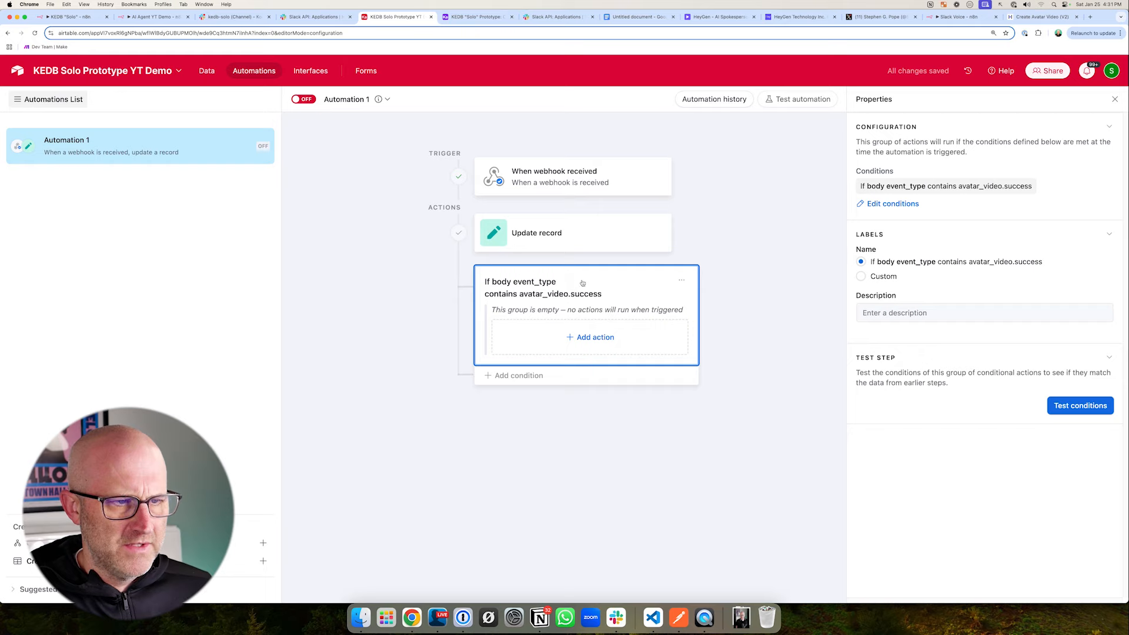
left_click_drag(664, 234, 684, 349)
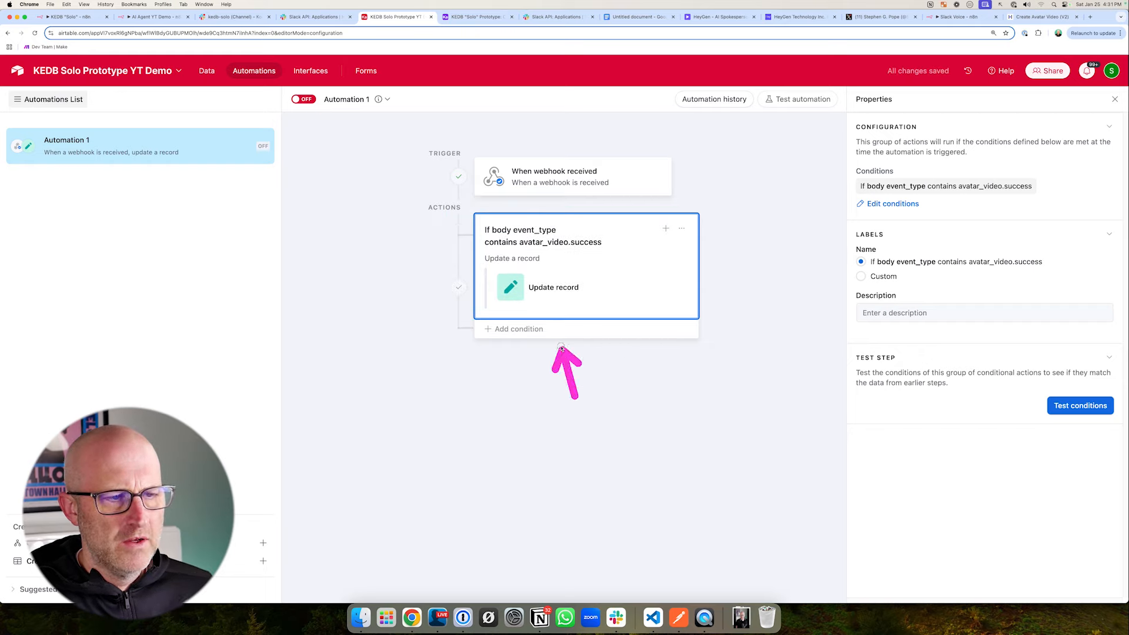
- Test the grouped Update record action with Run as configured and open its result
left_click(554, 289)
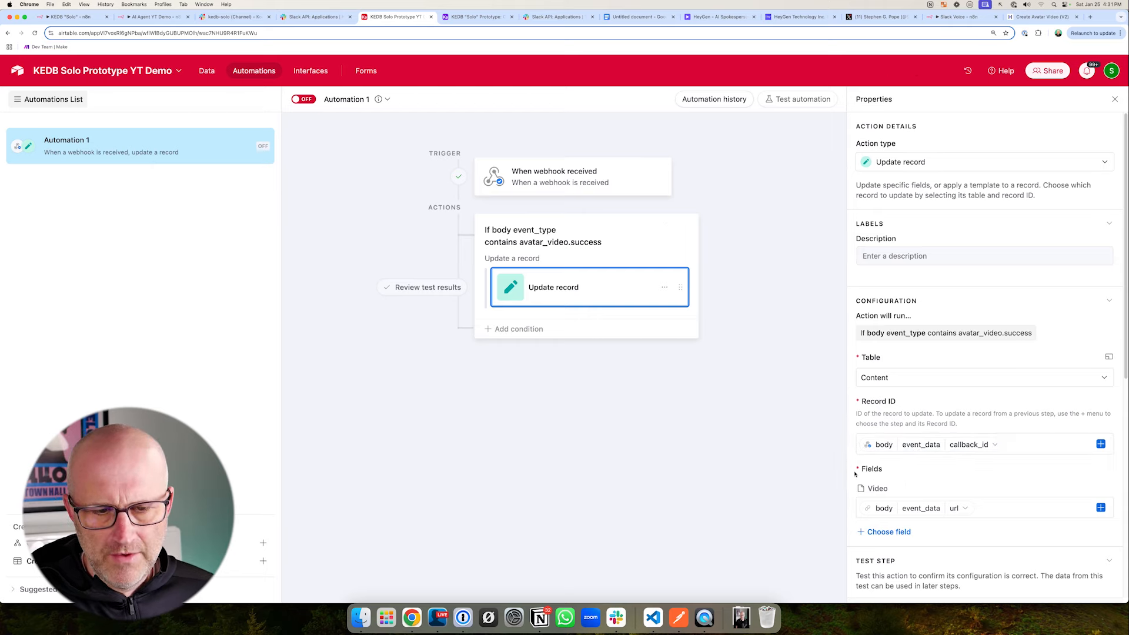
scroll(1087, 491, "down", 3)
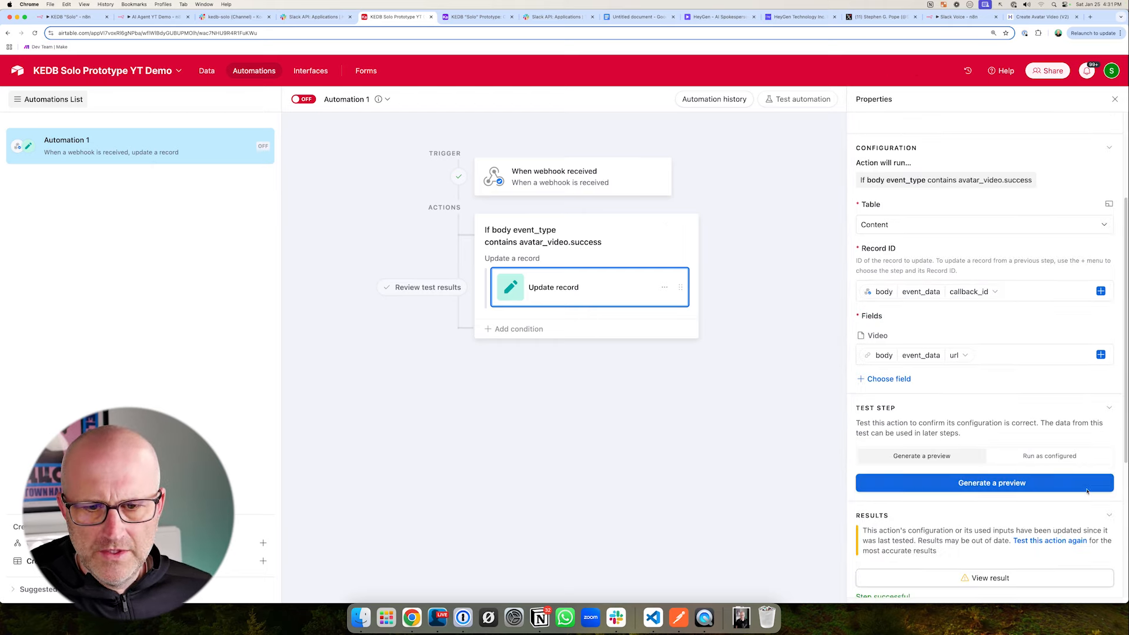
scroll(1088, 491, "down", 5)
left_click(1049, 214)
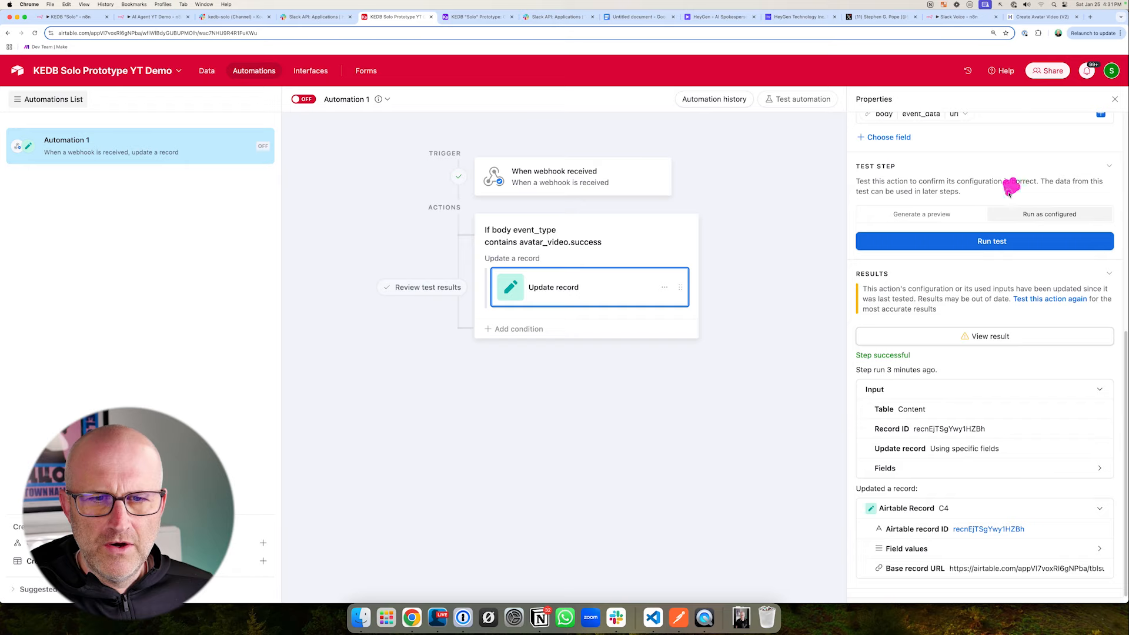
left_click(986, 241)
left_click(991, 335)
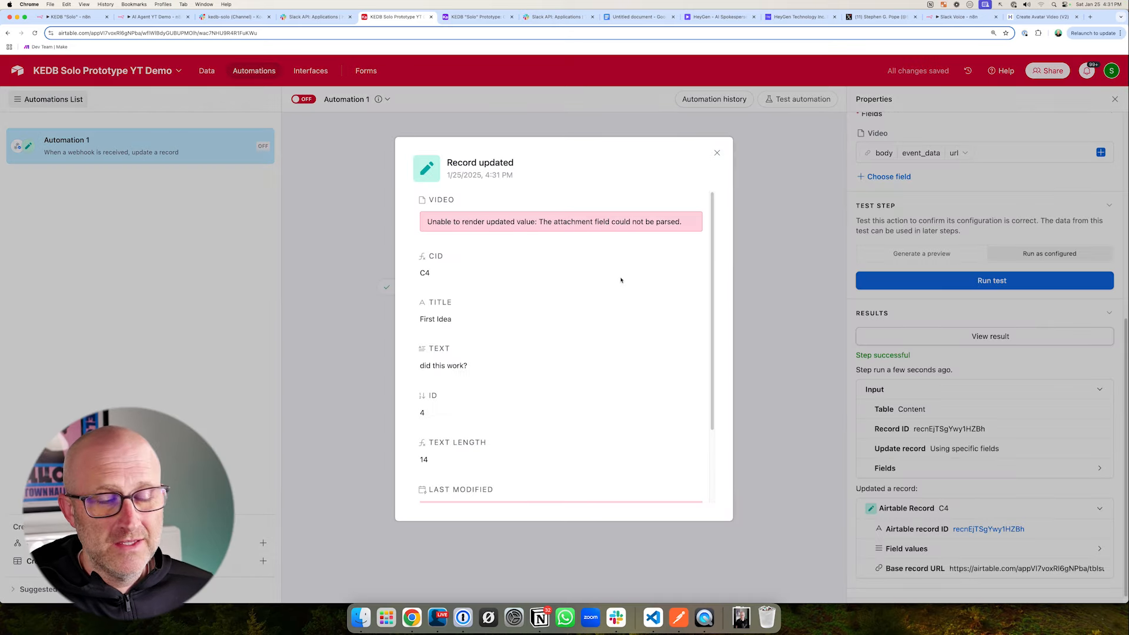
- Examine the updated record's fields in the test result, especially Video, and close the result
scroll(621, 280, "down", 5)
scroll(482, 288, "up", 5)
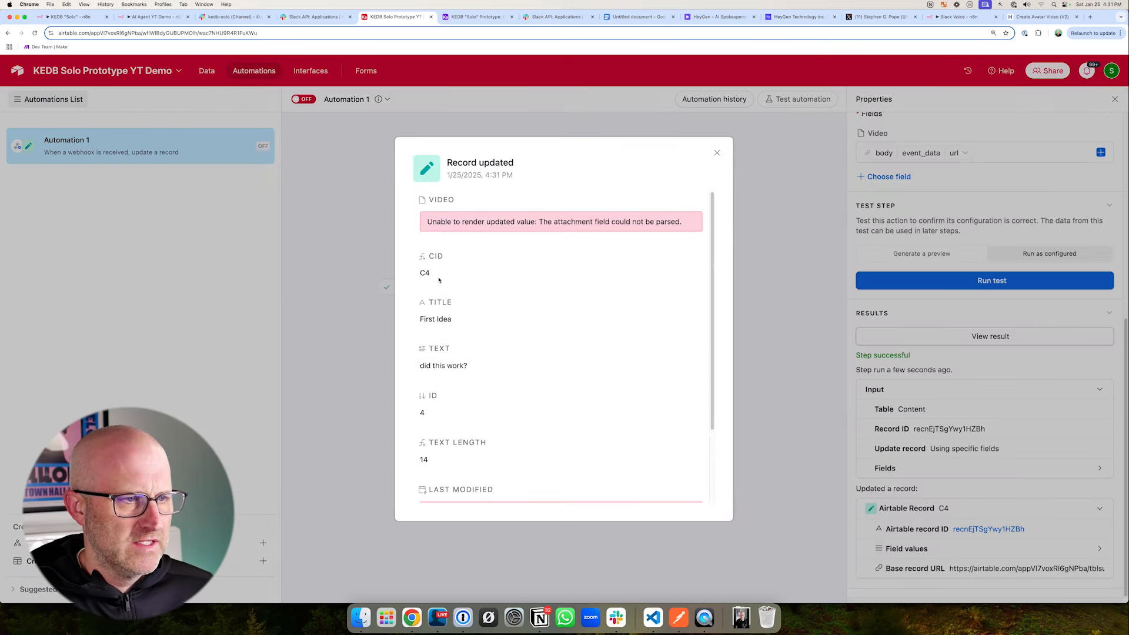
mouse_move(411, 198)
left_mouse_down()
mouse_move(746, 508)
mouse_move(740, 532)
left_mouse_up()
left_click_drag(494, 249, 569, 251)
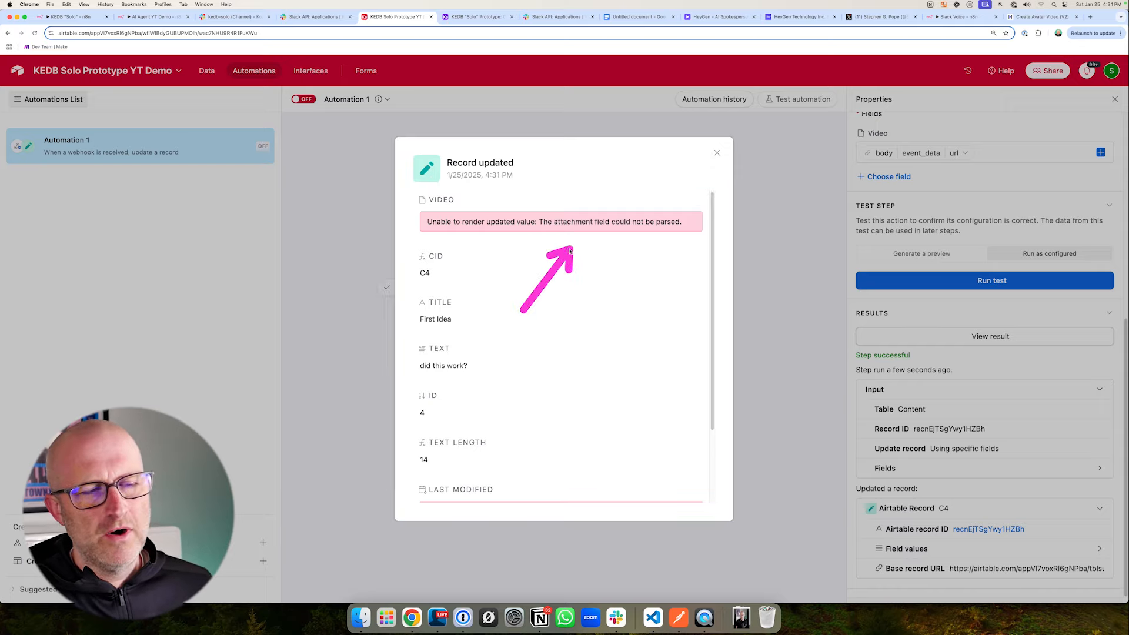
left_click_drag(408, 191, 477, 212)
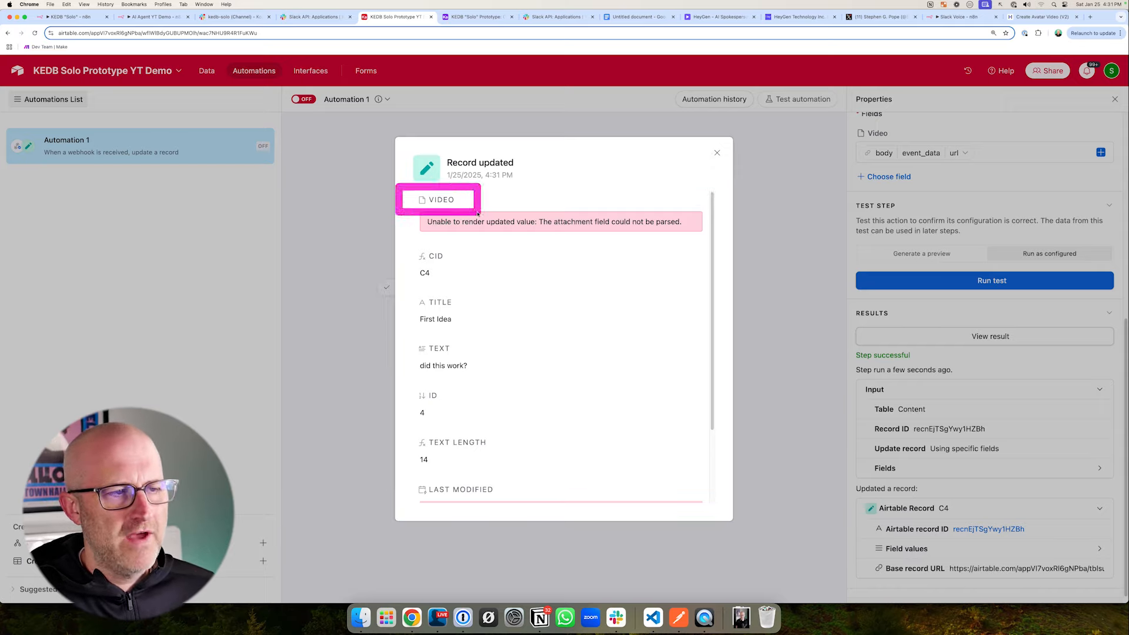
left_click_drag(537, 181, 468, 200)
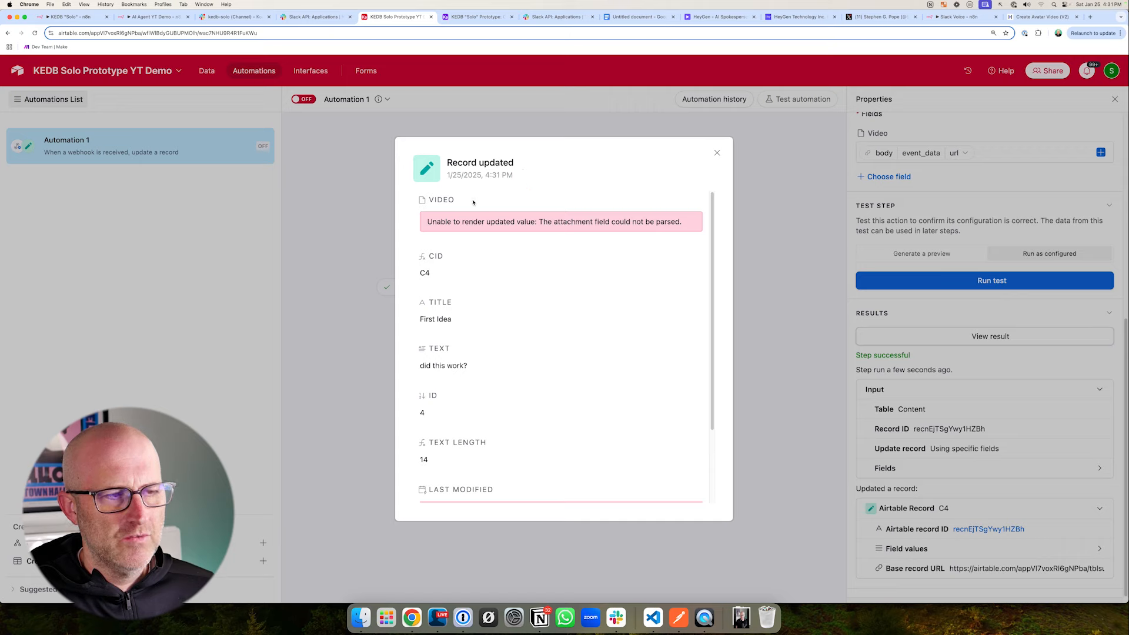
mouse_move(397, 184)
left_mouse_down()
mouse_move(473, 214)
mouse_move(732, 252)
mouse_move(702, 243)
left_mouse_up()
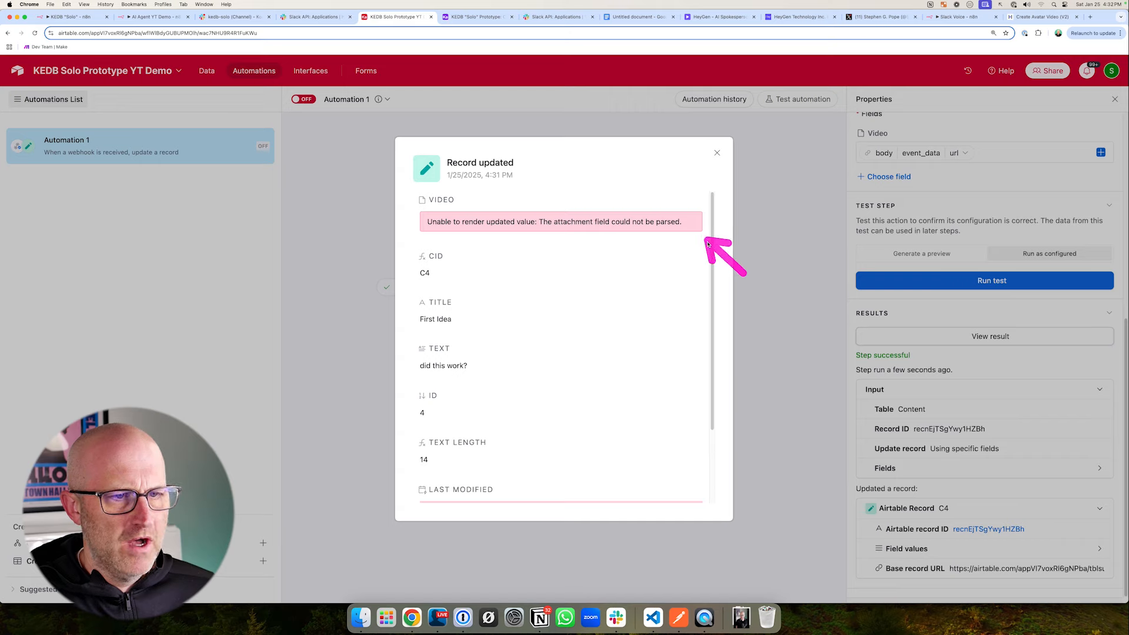
scroll(701, 310, "down", 3)
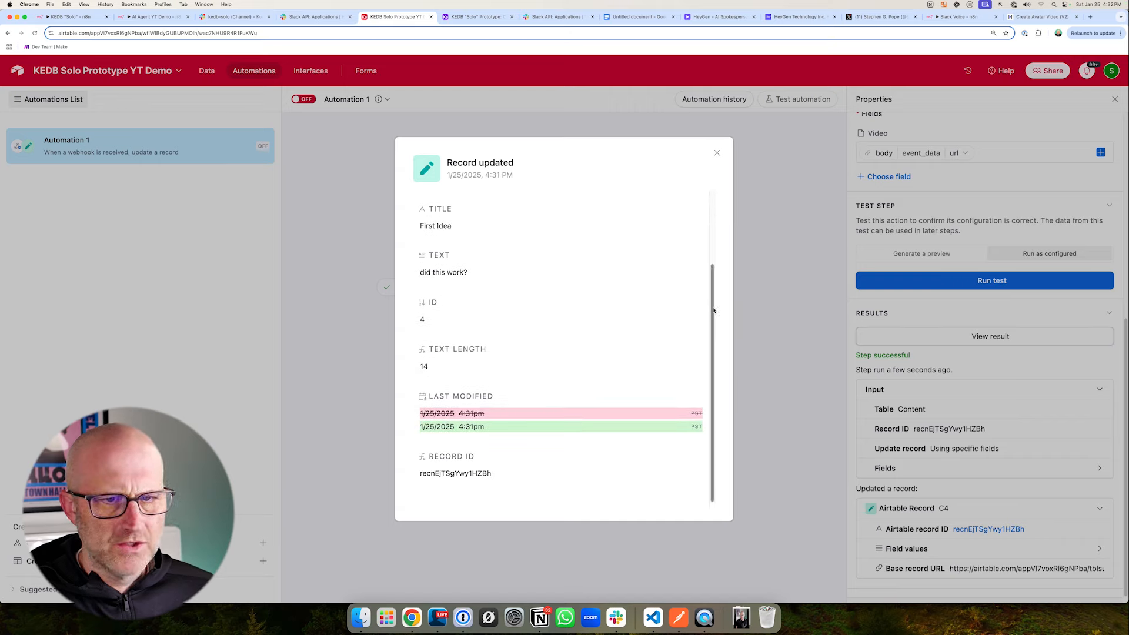
scroll(713, 310, "up", 3)
left_click_drag(395, 187, 724, 252)
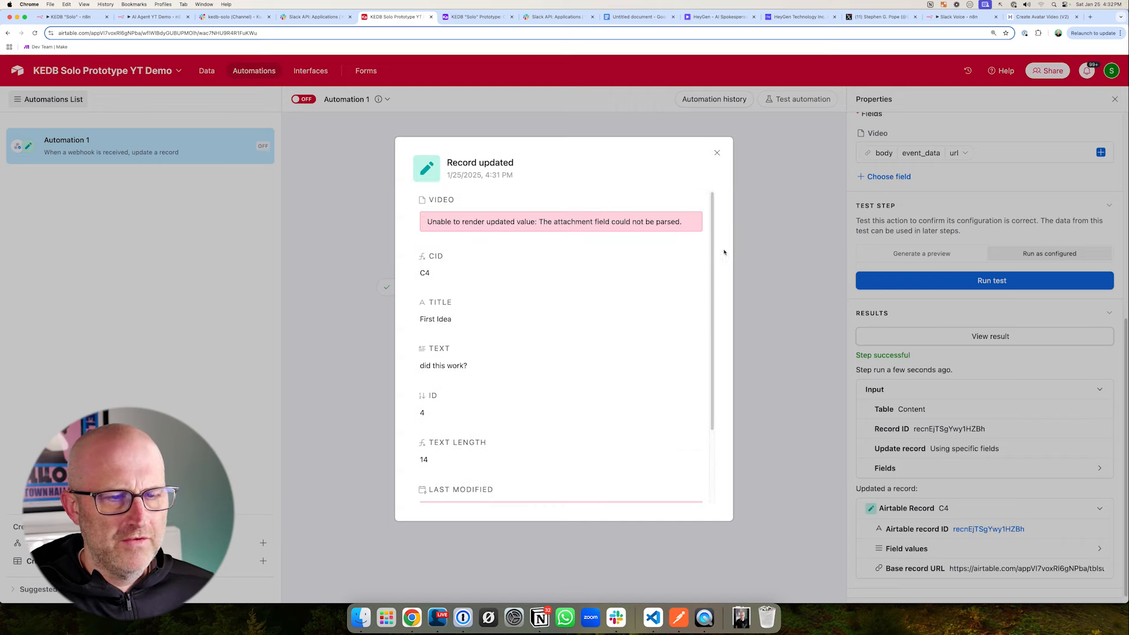
left_click(763, 254)
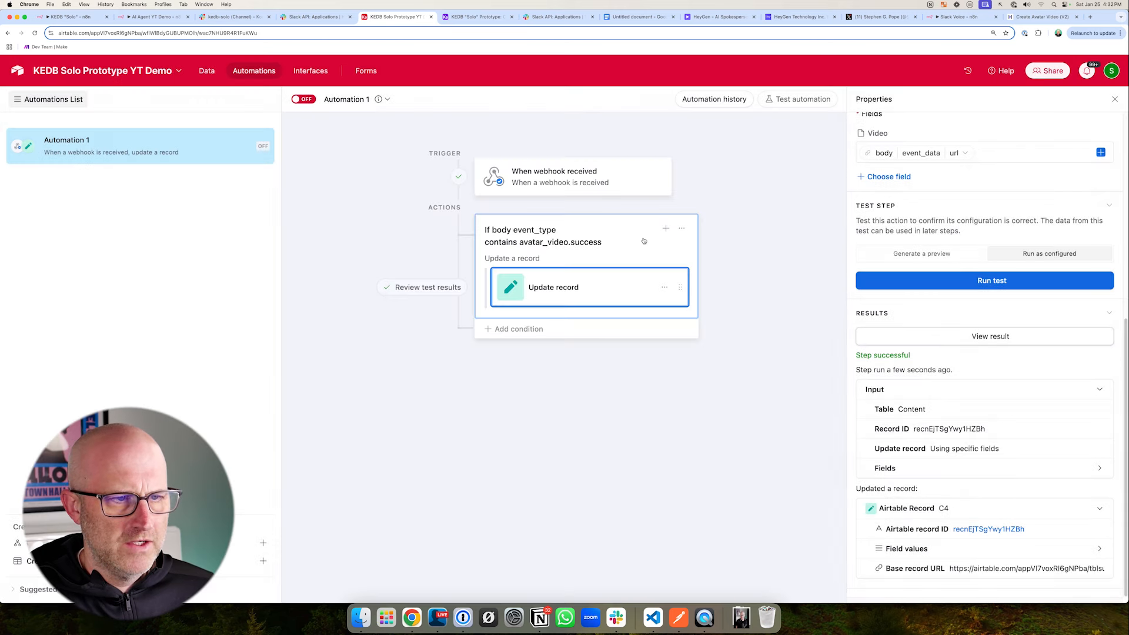
- Look at the base's data and return to Automation 1
mouse_move(792, 244)
left_mouse_down()
mouse_move(708, 236)
mouse_move(718, 287)
left_mouse_up()
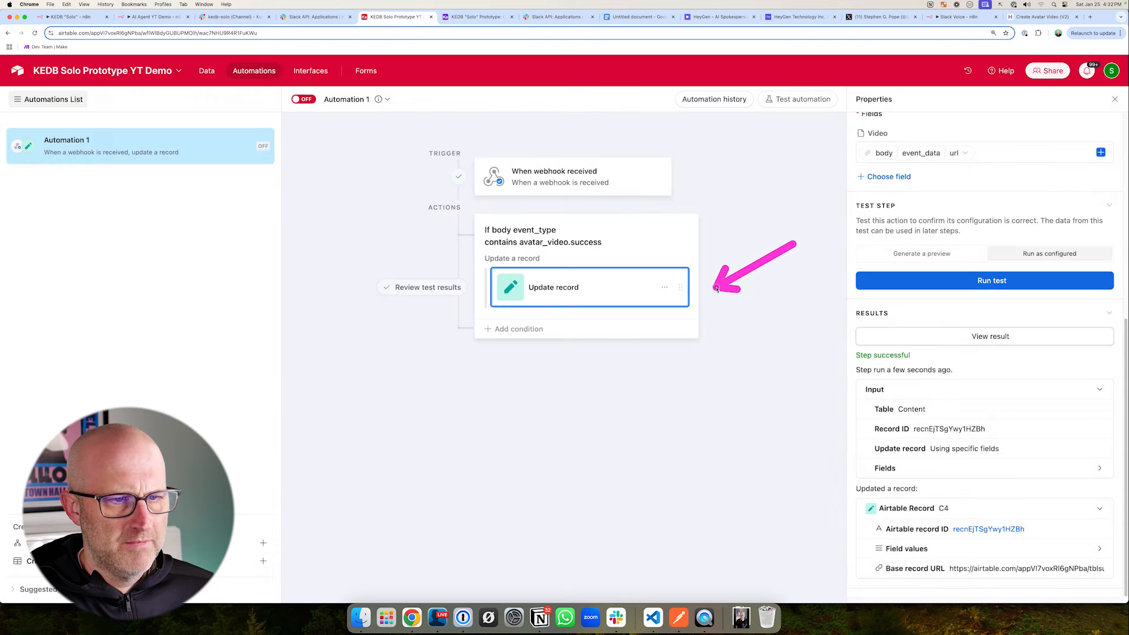
left_click_drag(308, 175, 268, 130)
left_click(204, 71)
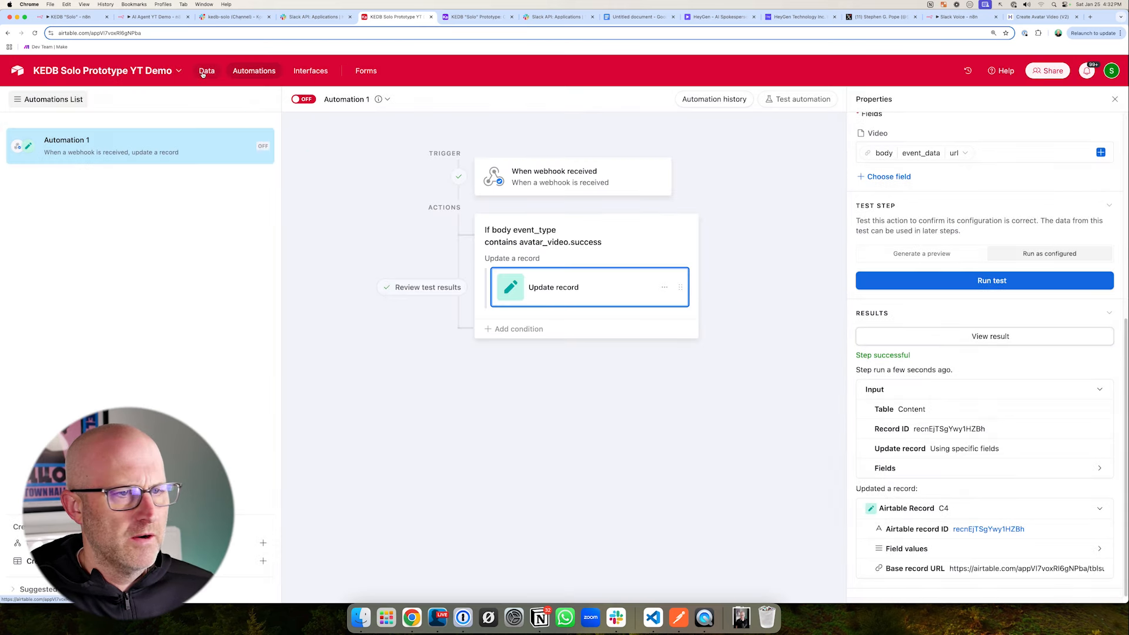
left_click_drag(685, 222, 749, 170)
left_click_drag(294, 171, 252, 80)
left_click(254, 71)
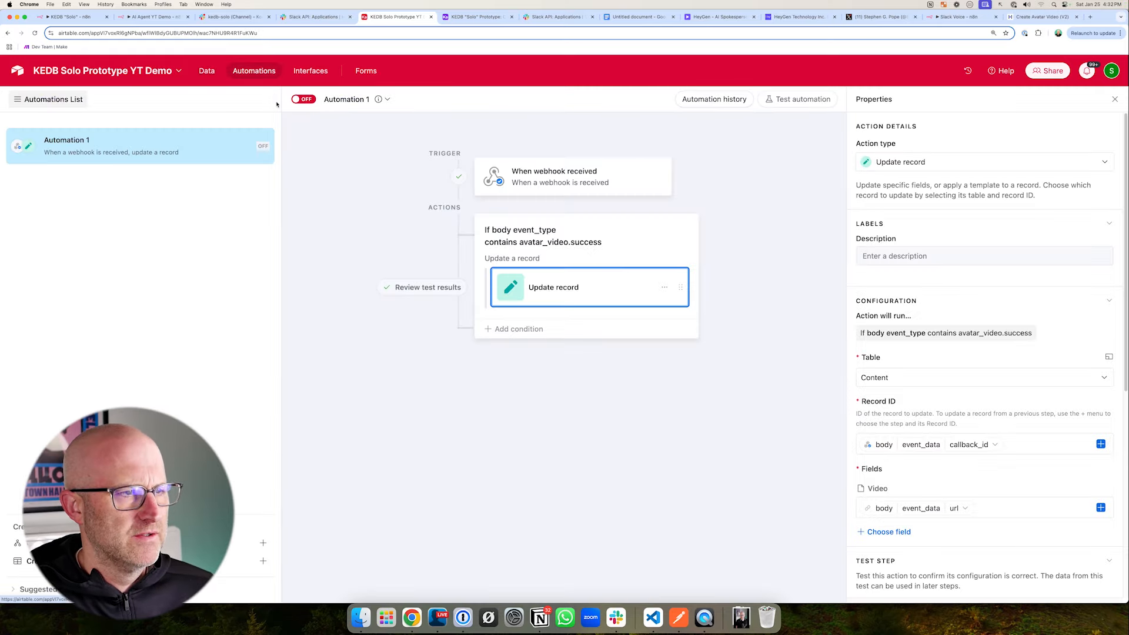
- Turn on Automation 1 and rename it New HeyGen Video
left_click_drag(128, 218, 87, 165)
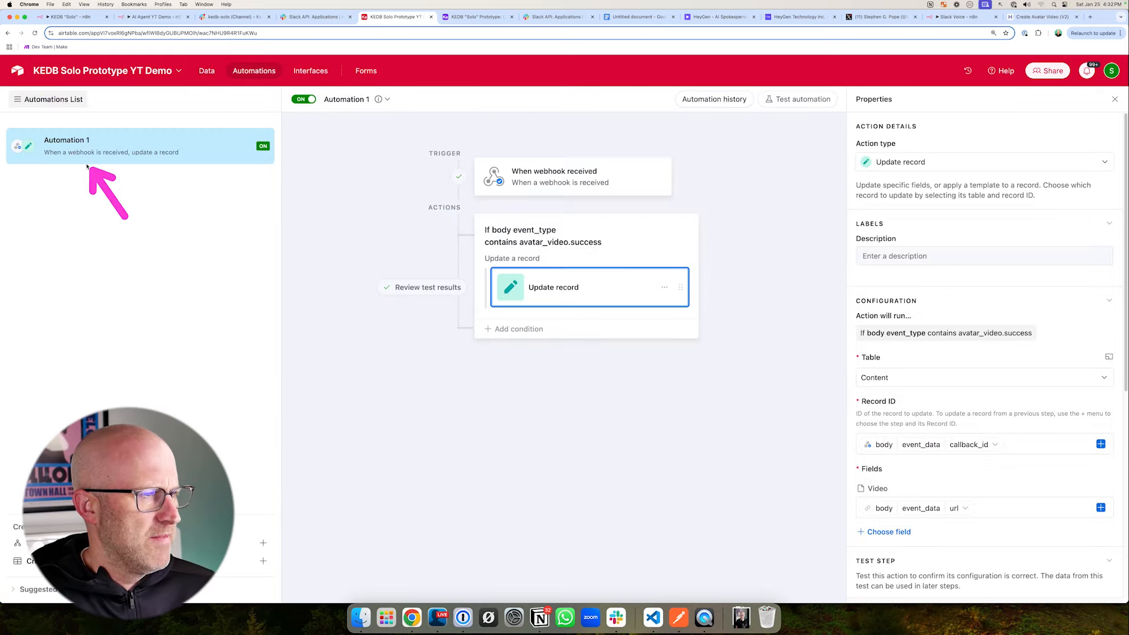
double_click(183, 167)
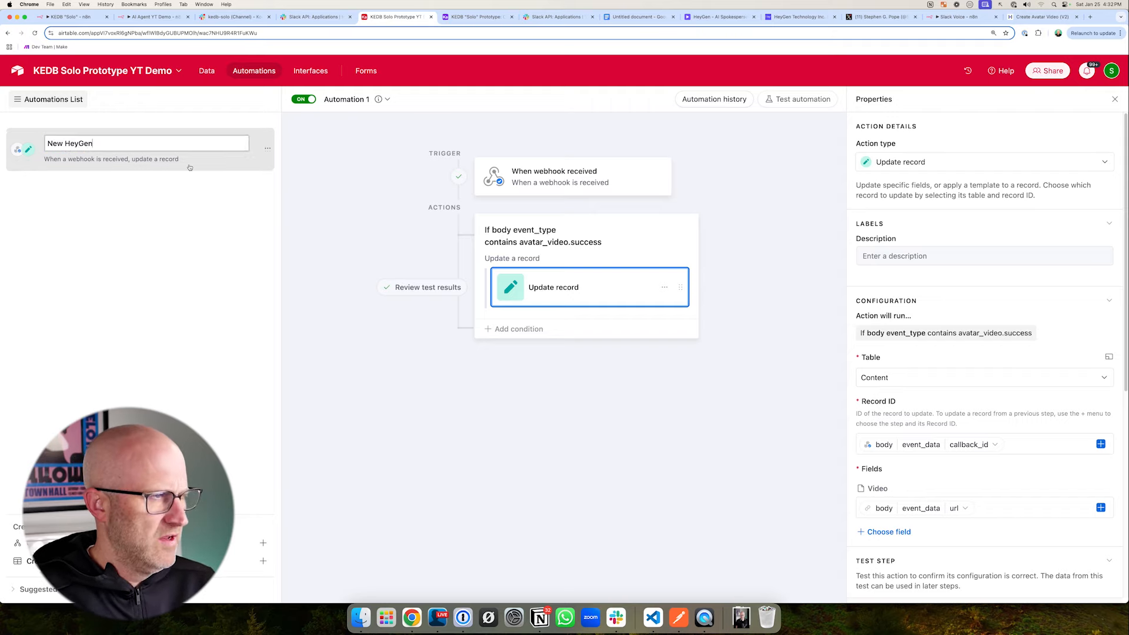
type("New HeyGen Video")
key("Return")
- Check the Content table, switch to n8n to close the HeyGen Video node, and save the workflow
left_click(206, 70)
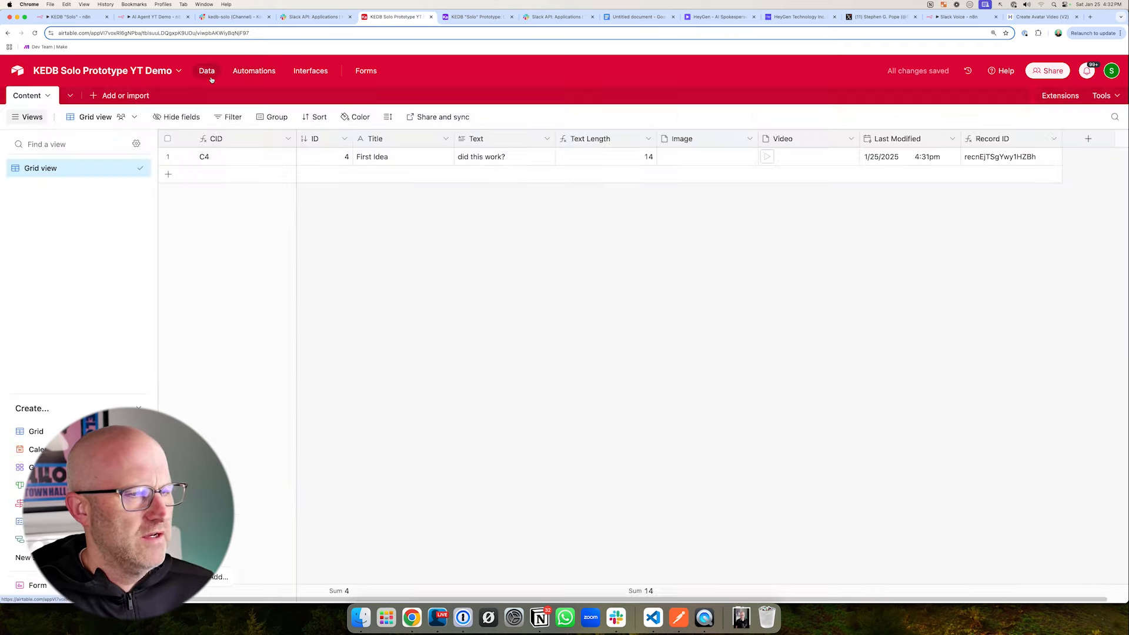
left_click_drag(174, 127, 157, 36)
left_click(154, 17)
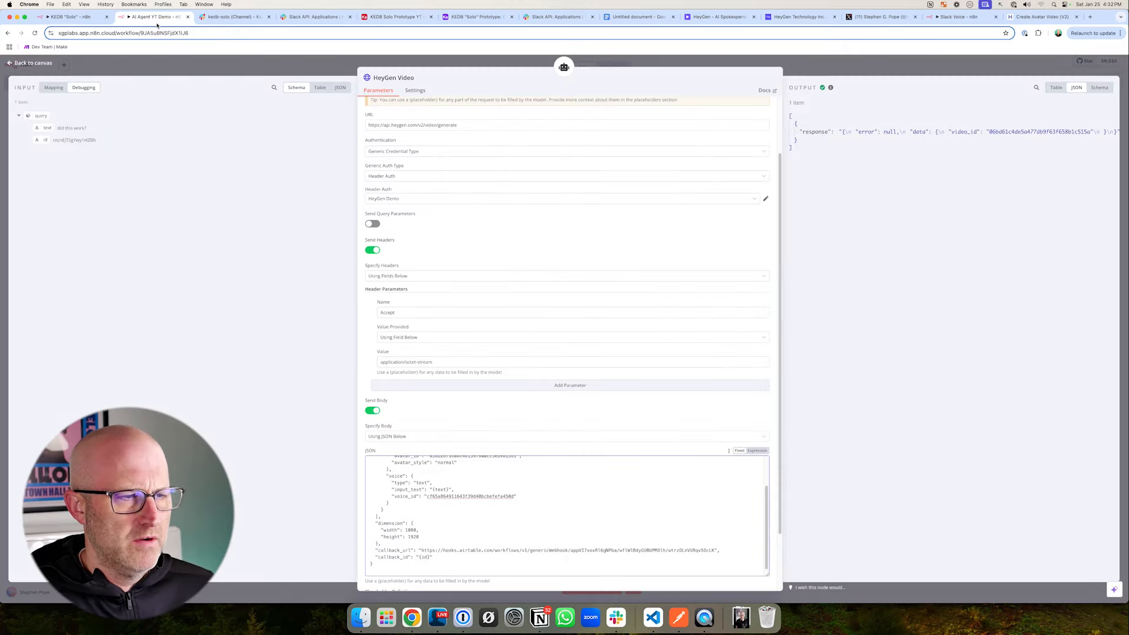
key("Escape")
left_click(1013, 67)
- Review the C4 HeyGen conversion reply in Slack's kedb-solo channel and the AI agent's HeyGen Video tool in n8n
mouse_move(312, 117)
left_mouse_down()
mouse_move(309, 94)
mouse_move(247, 37)
left_mouse_up()
left_click(222, 18)
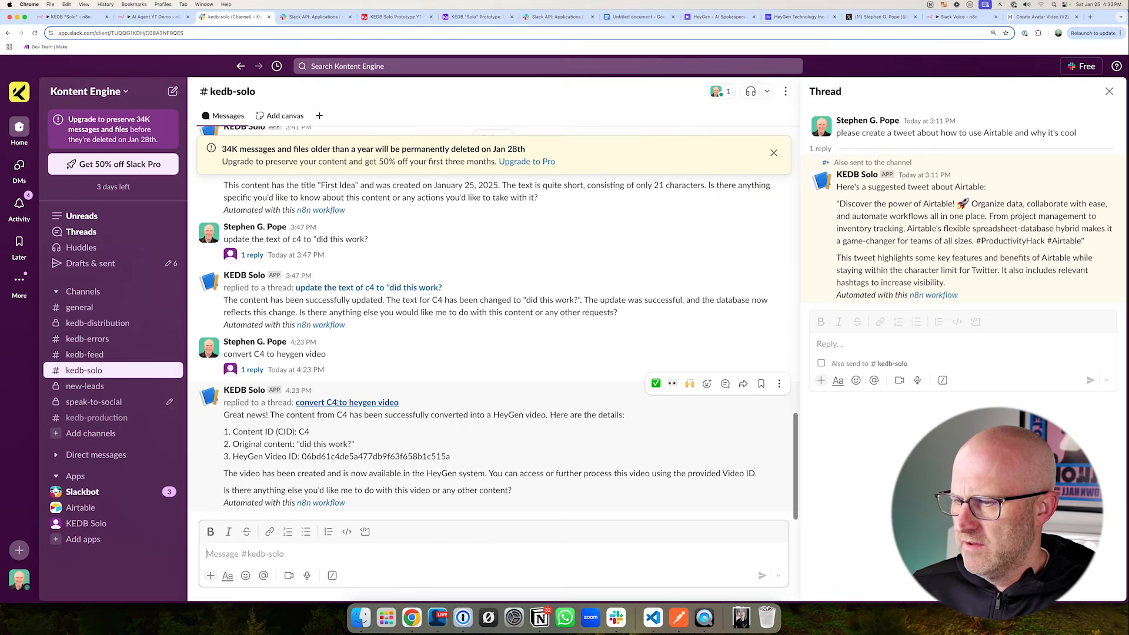
left_click_drag(259, 464, 311, 421)
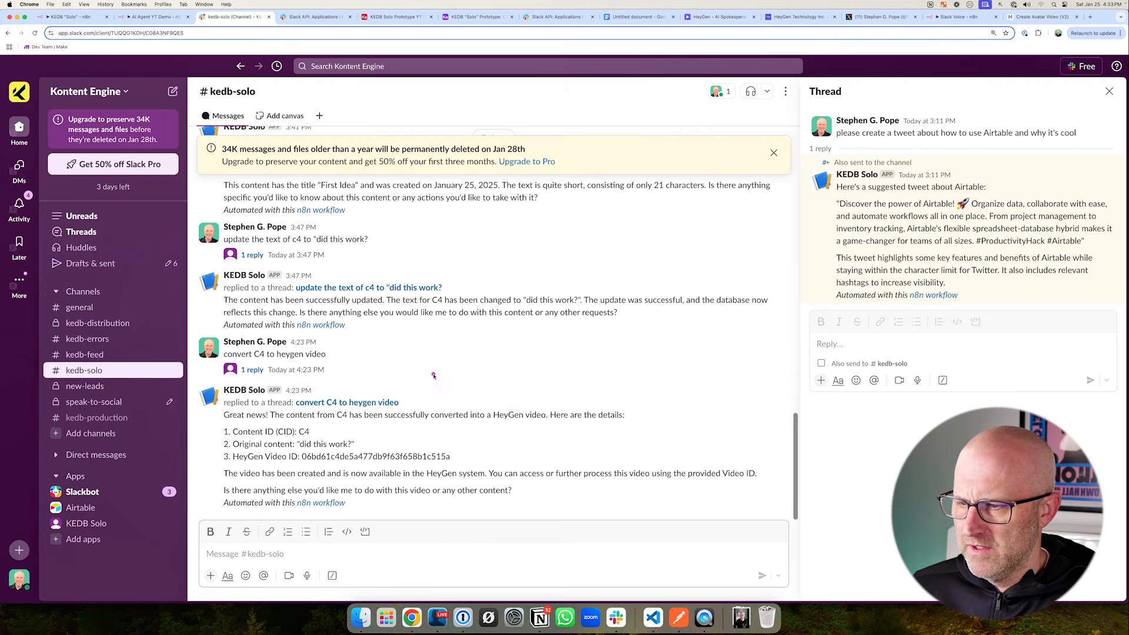
mouse_move(430, 365)
left_mouse_down()
mouse_move(469, 403)
mouse_move(357, 445)
left_mouse_up()
key("ctrl+shift+Tab")
mouse_move(370, 183)
left_mouse_down()
mouse_move(874, 415)
mouse_move(876, 431)
left_mouse_up()
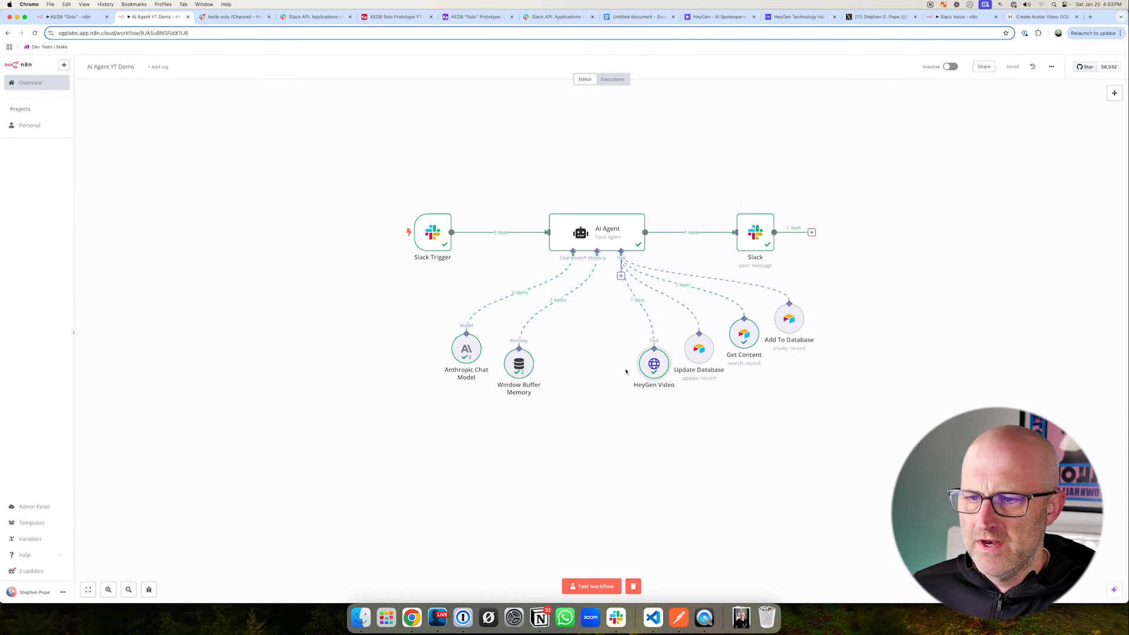
left_click_drag(615, 325, 690, 409)
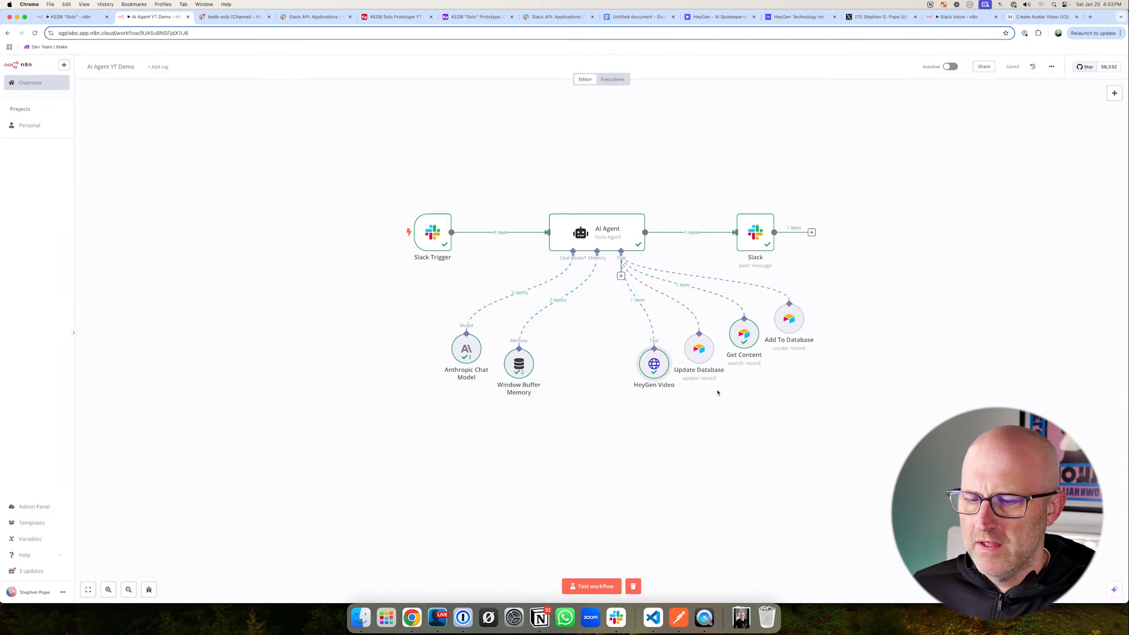
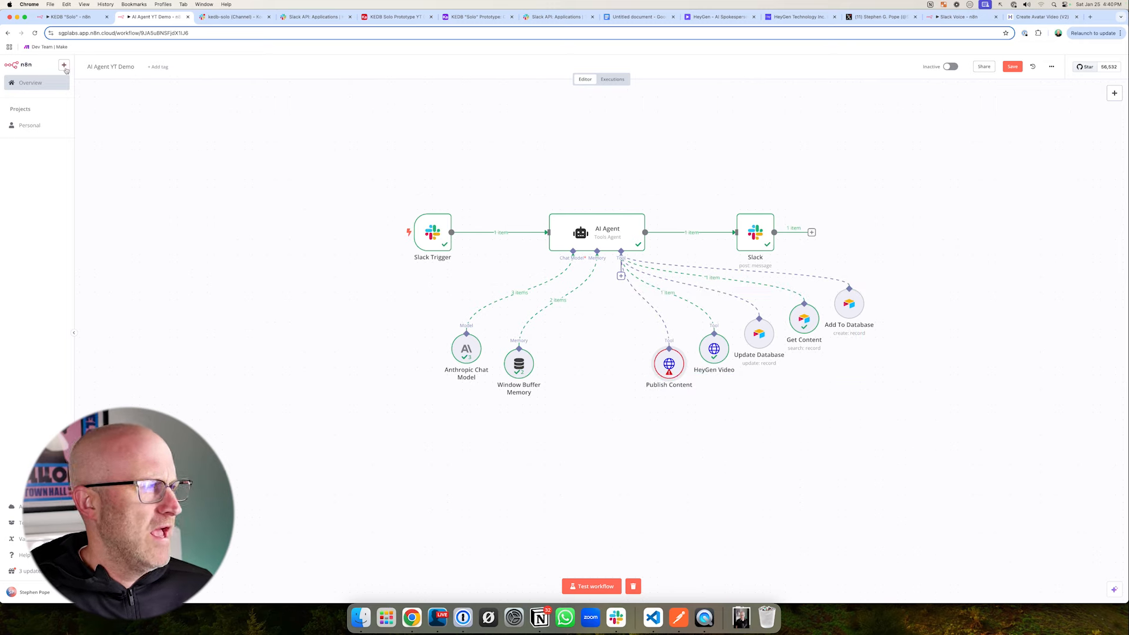
- Create a new workflow in the Personal project in a separate browser tab and add a Webhook trigger as its first step
mouse_move(74, 81)
right_click(160, 99)
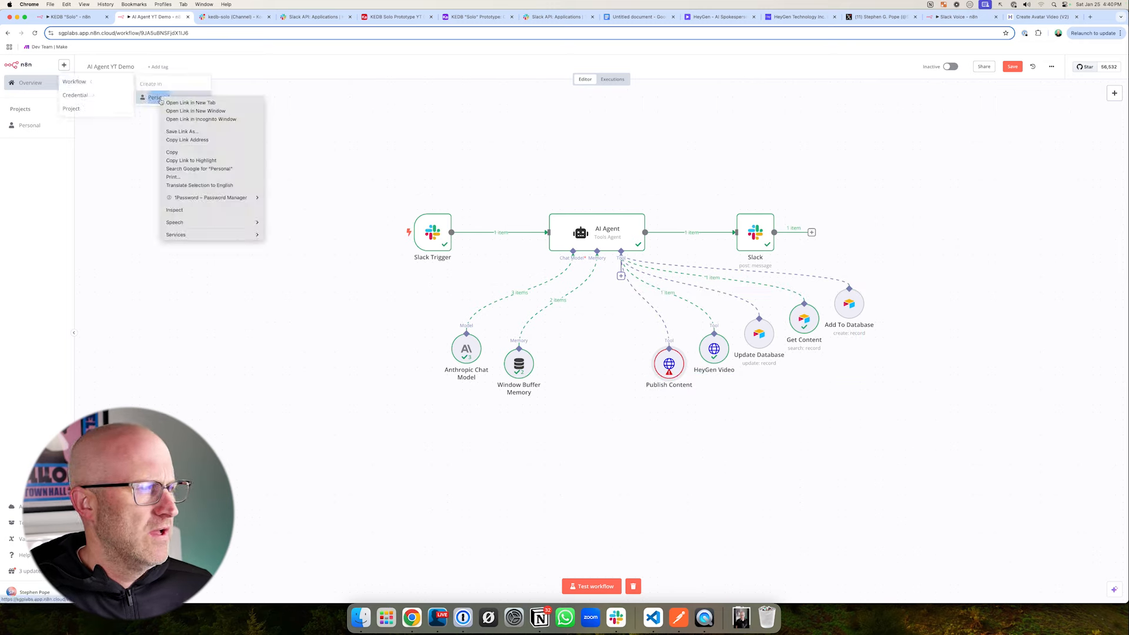
left_click(187, 103)
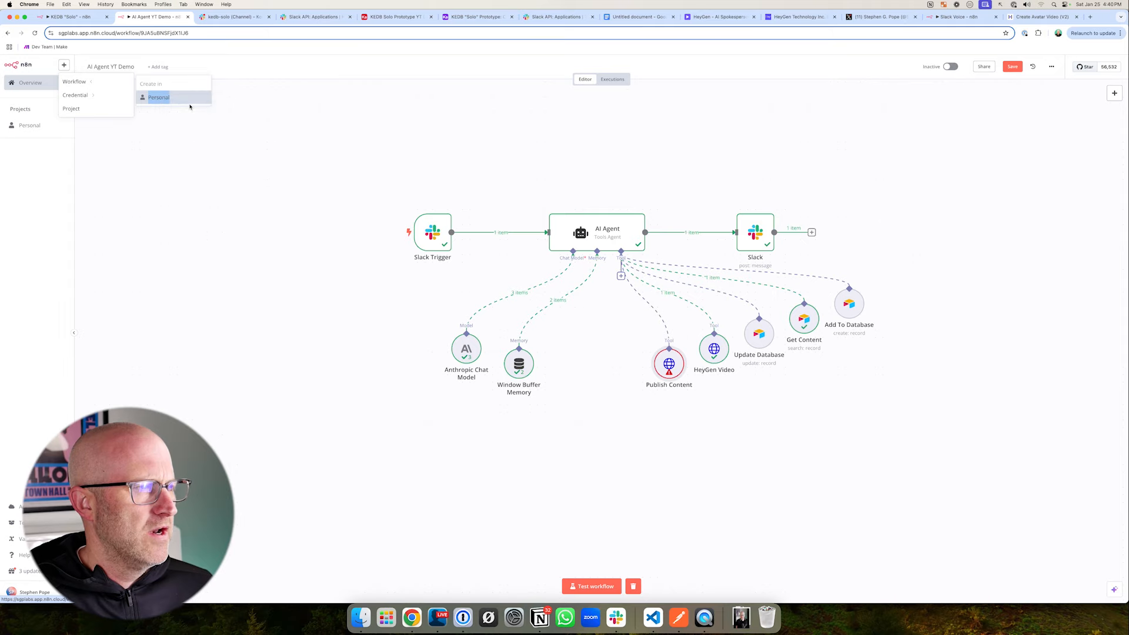
key("ctrl+Tab")
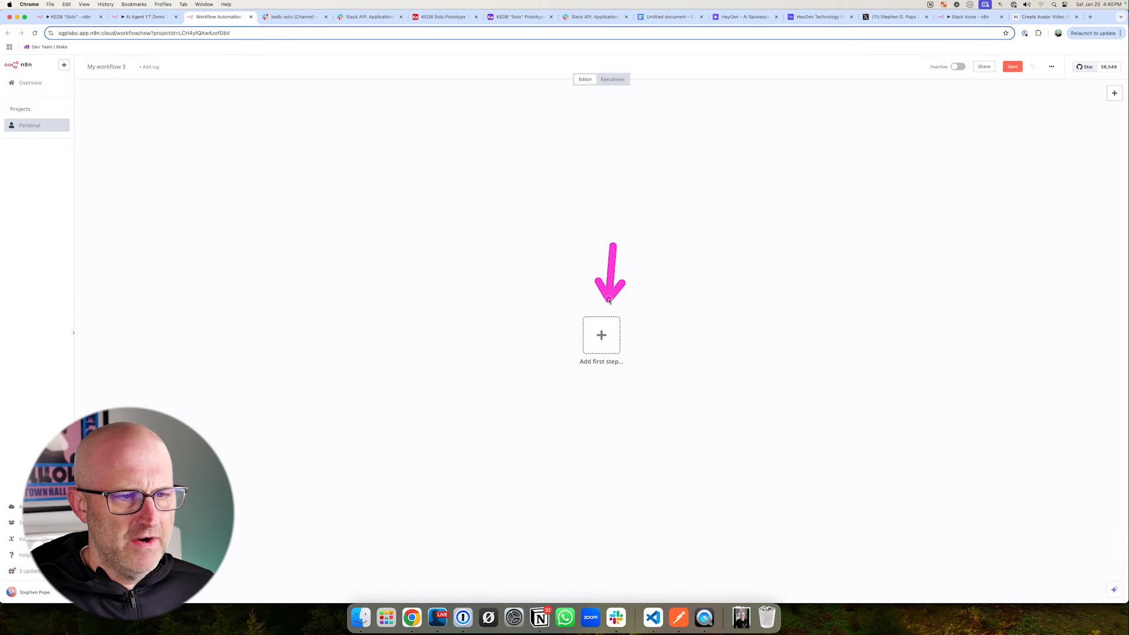
left_click(603, 335)
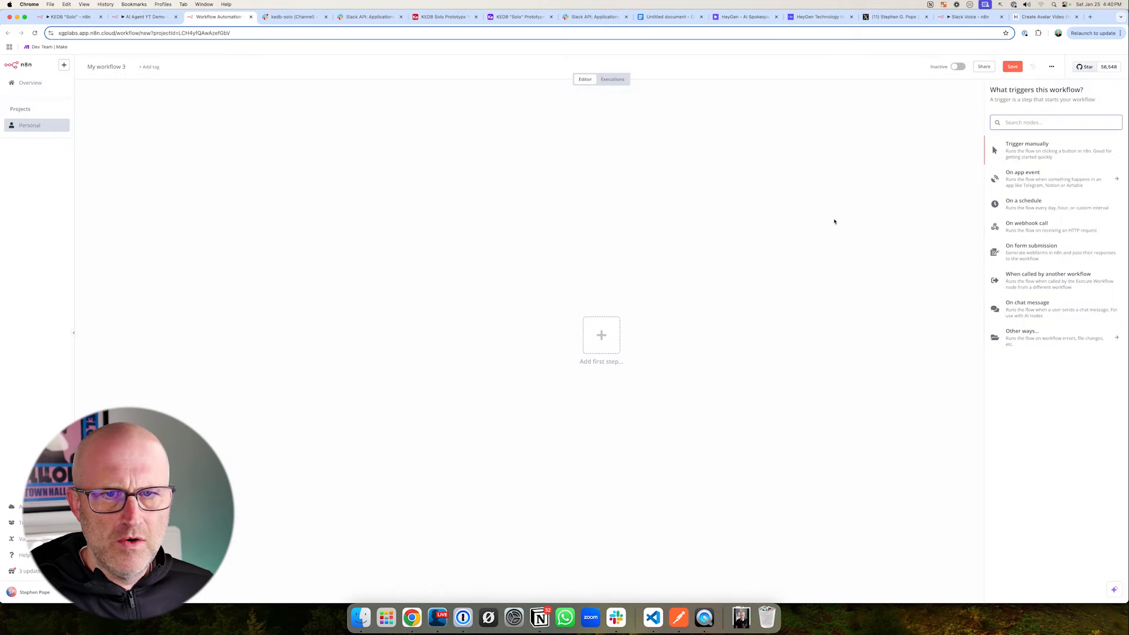
left_click(1027, 148)
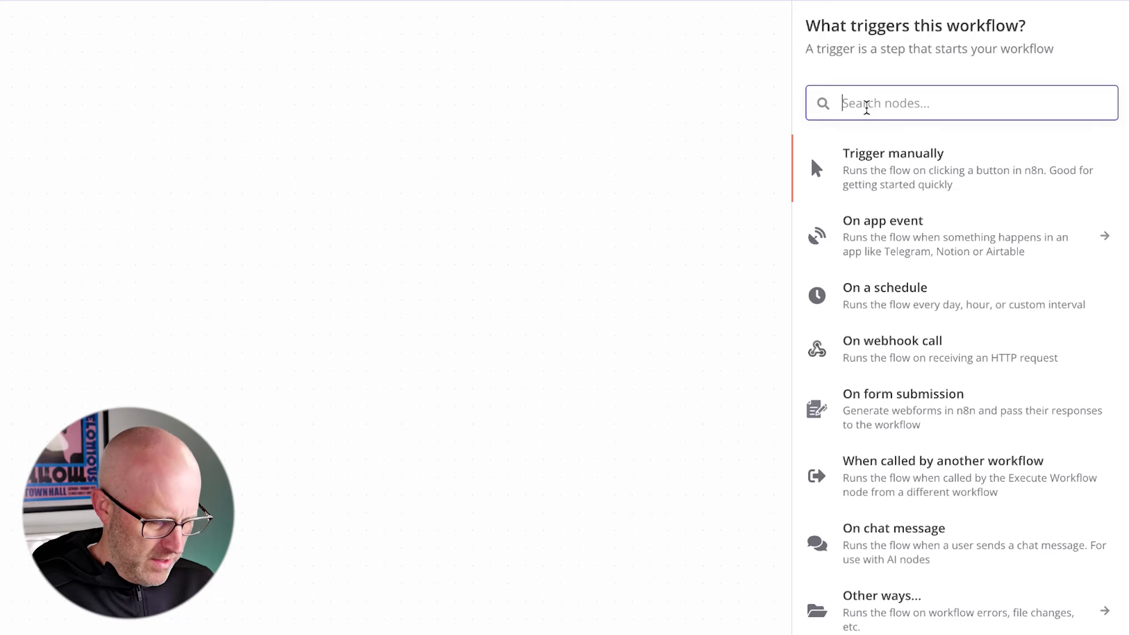
type("web")
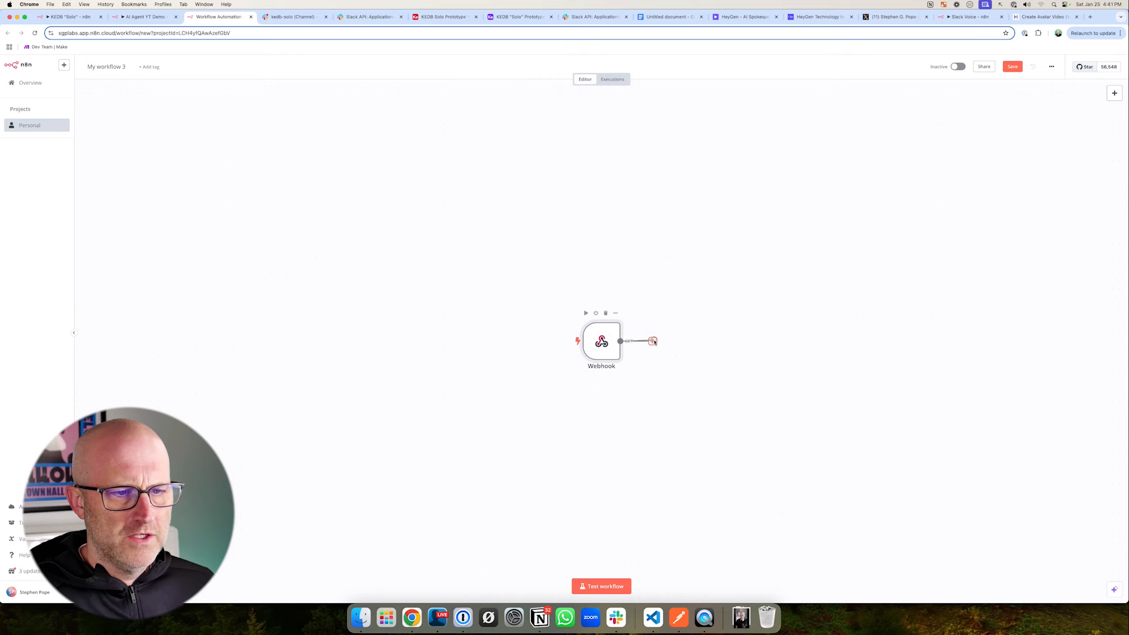
- Add an X (Formerly Twitter) node with the Create Tweet action after the Webhook trigger
left_click(652, 341)
type("Twitter")
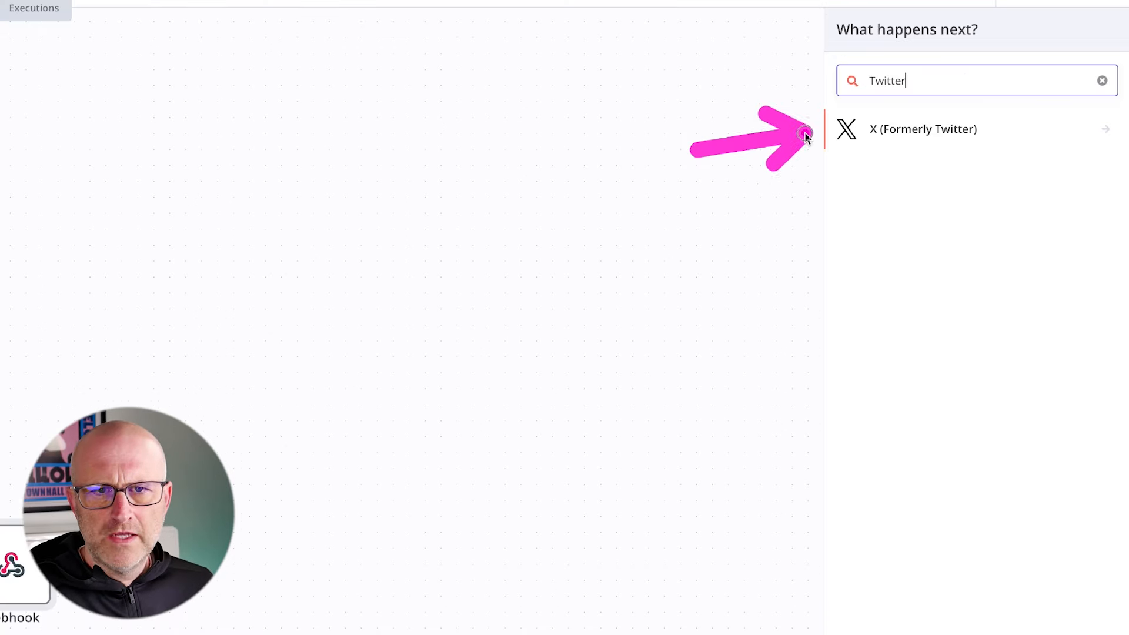
left_click(1022, 137)
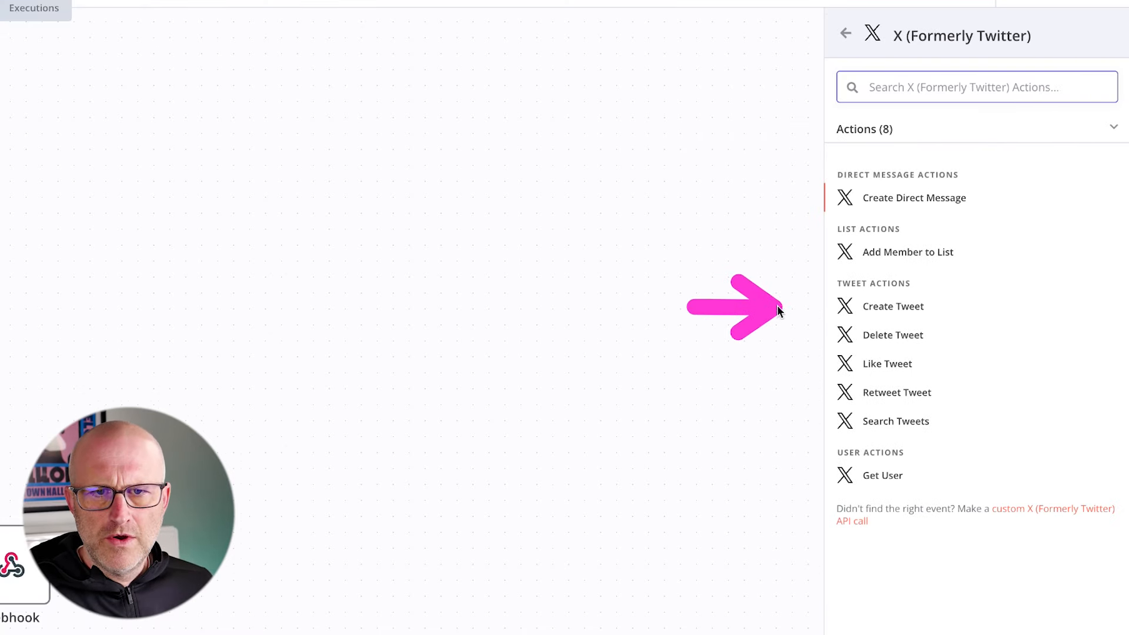
left_click(885, 306)
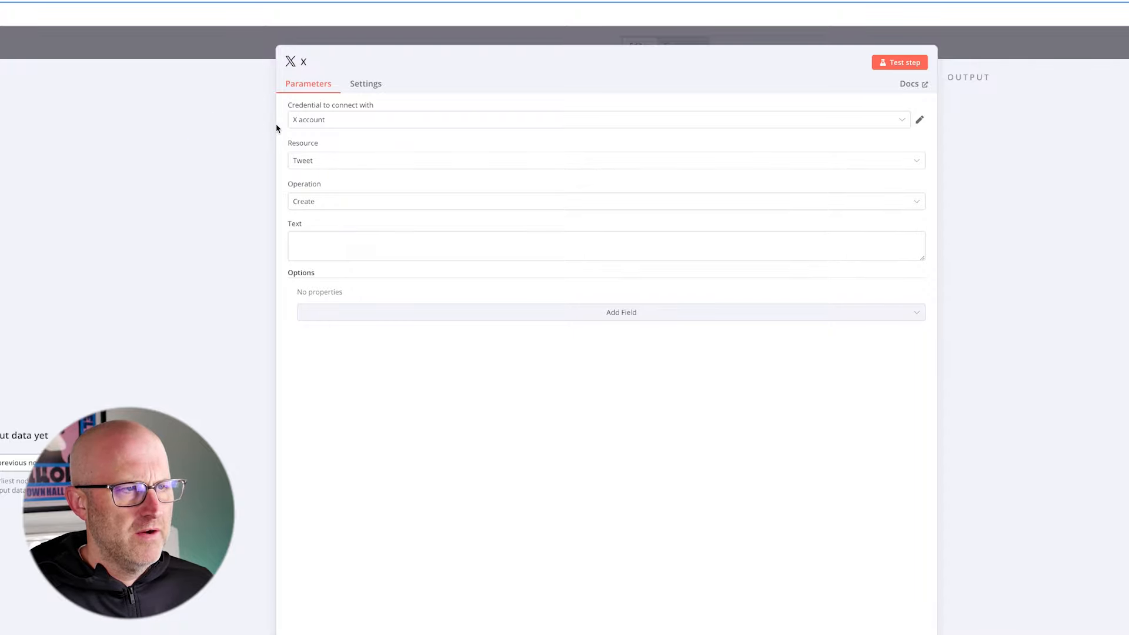
- Review the new X credential form and its setup docs, and select the existing X account credential for the node
left_click(894, 122)
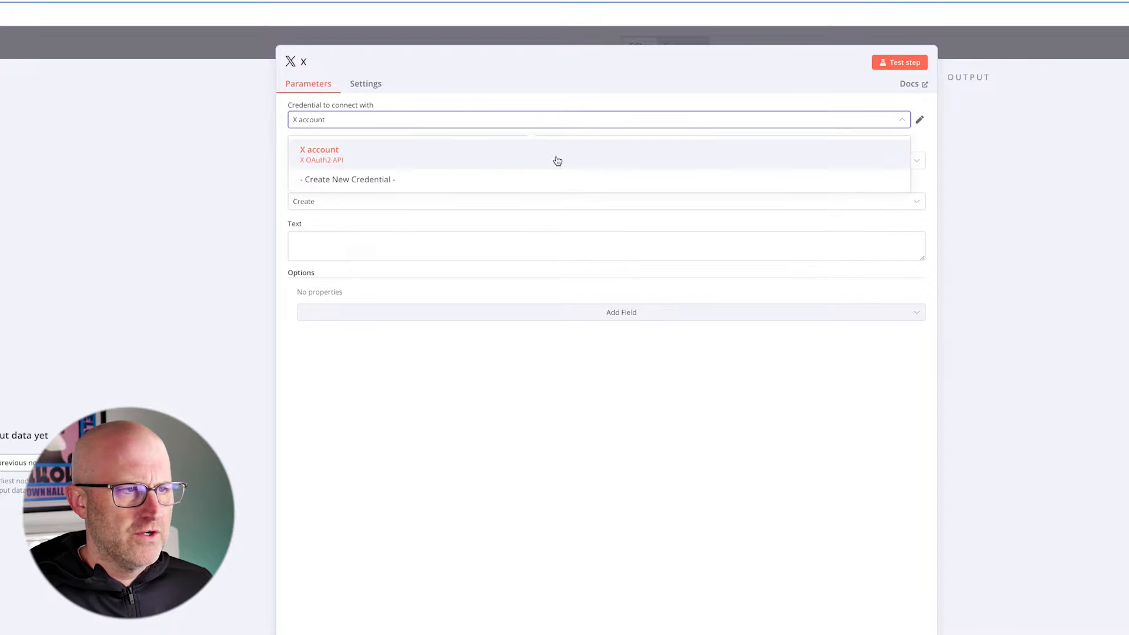
left_click(416, 179)
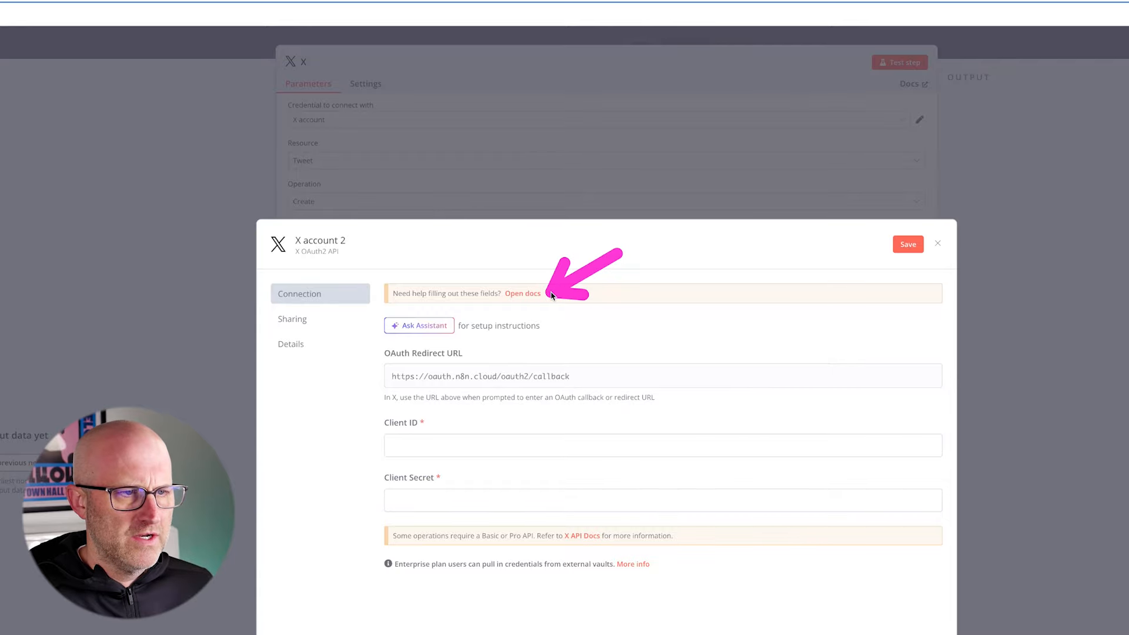
left_click(523, 293)
scroll(640, 366, "down", 20)
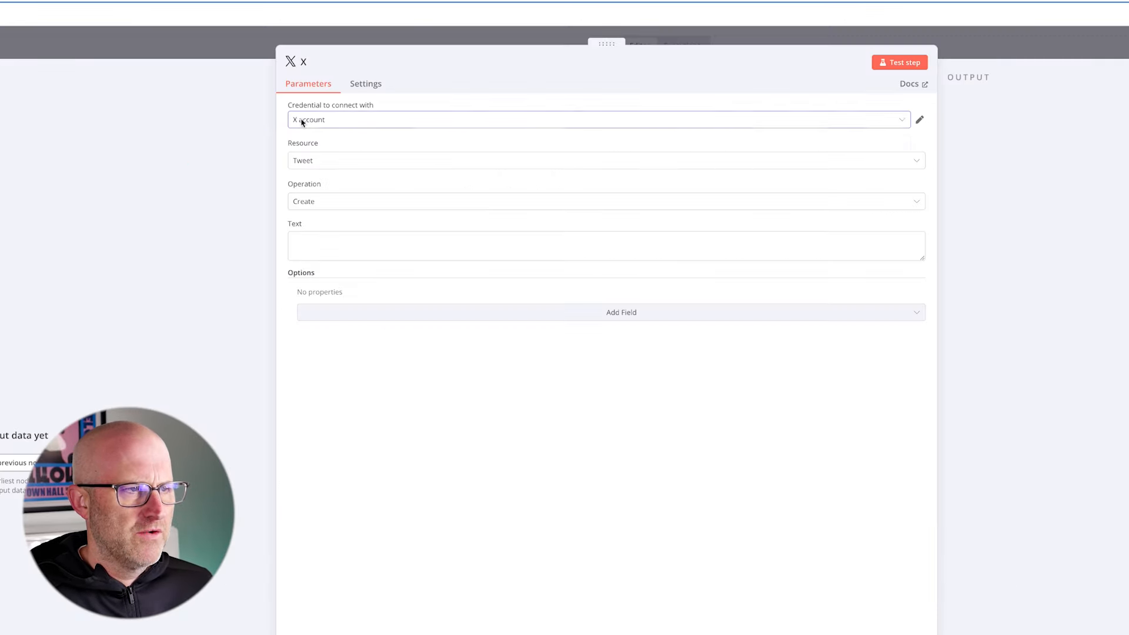
left_click(300, 119)
left_click(323, 150)
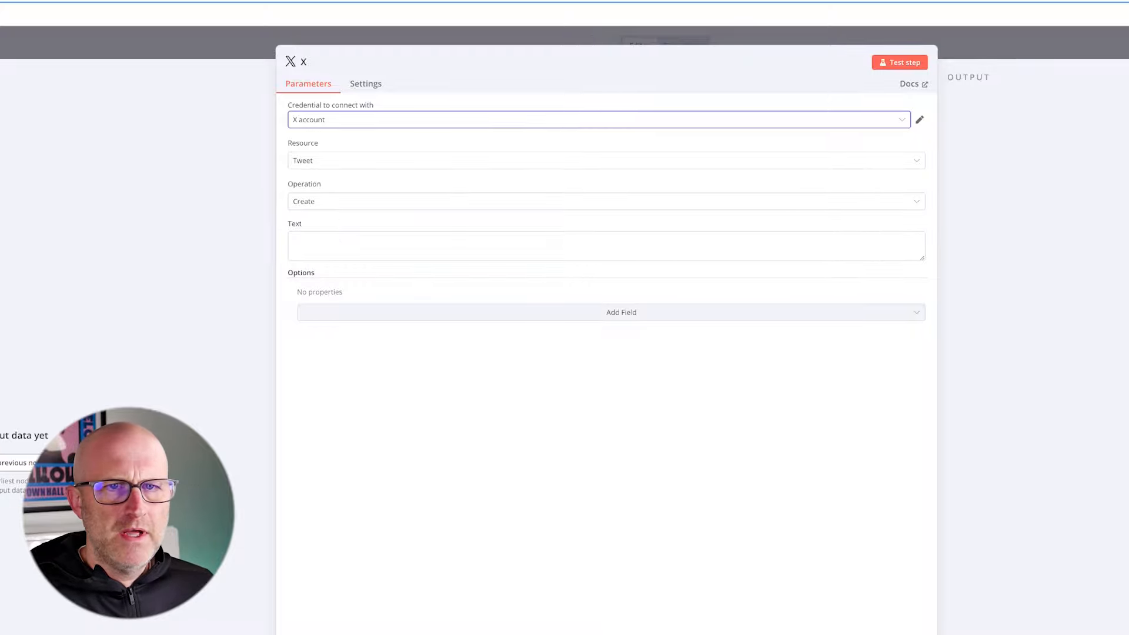
- Open postman.com in a new browser tab
key("super+t")
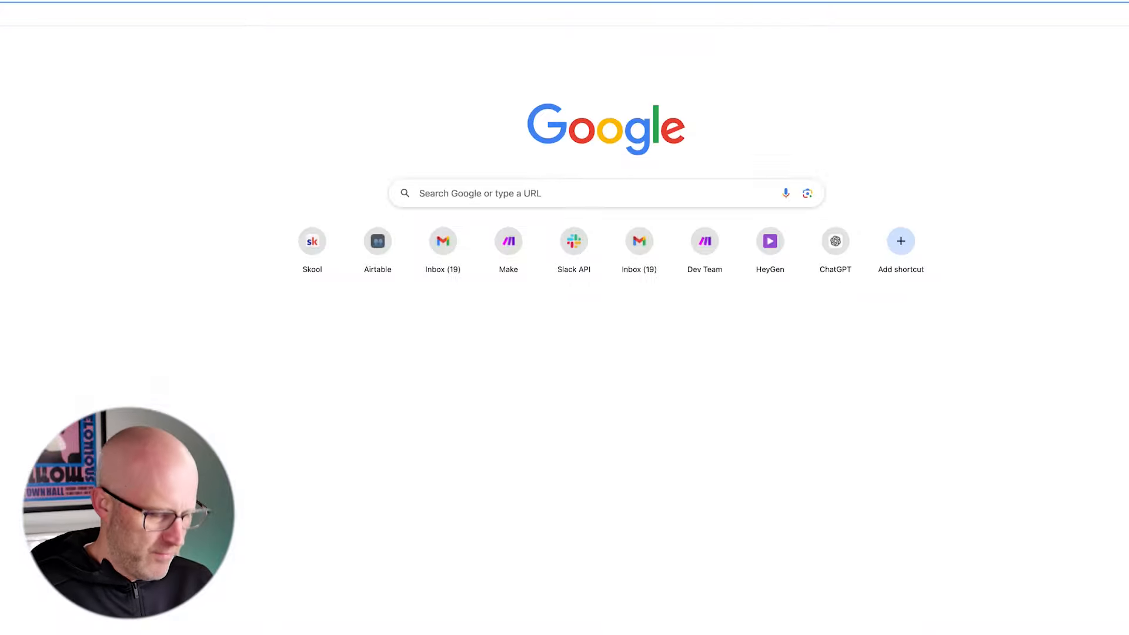
type("developer.x.com")
key("Return")
type("postman.com")
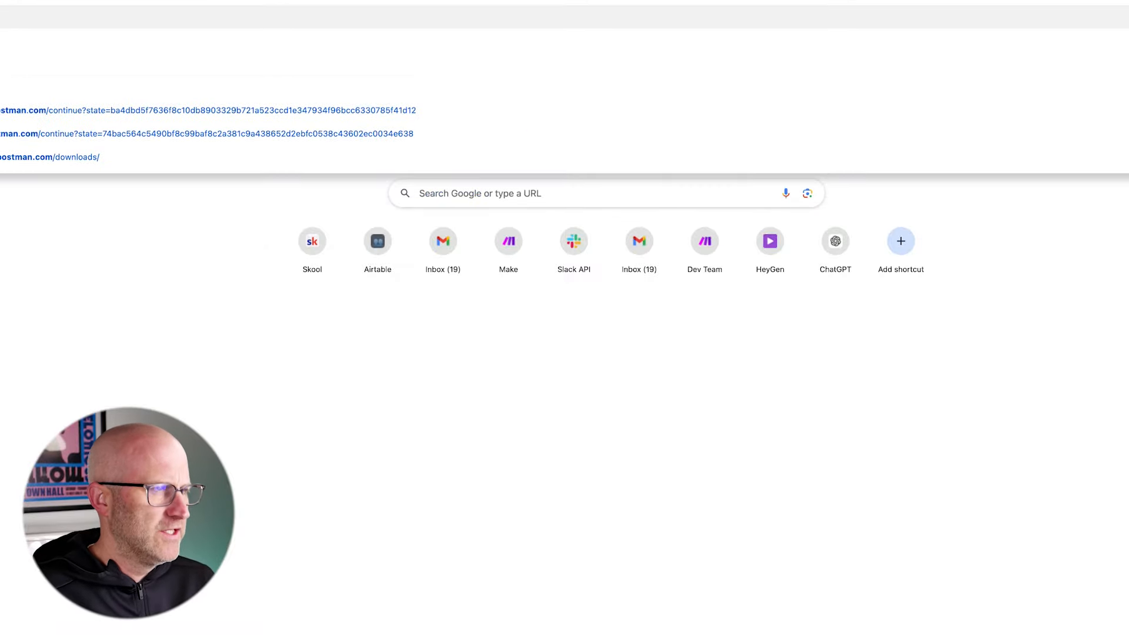
key("Return")
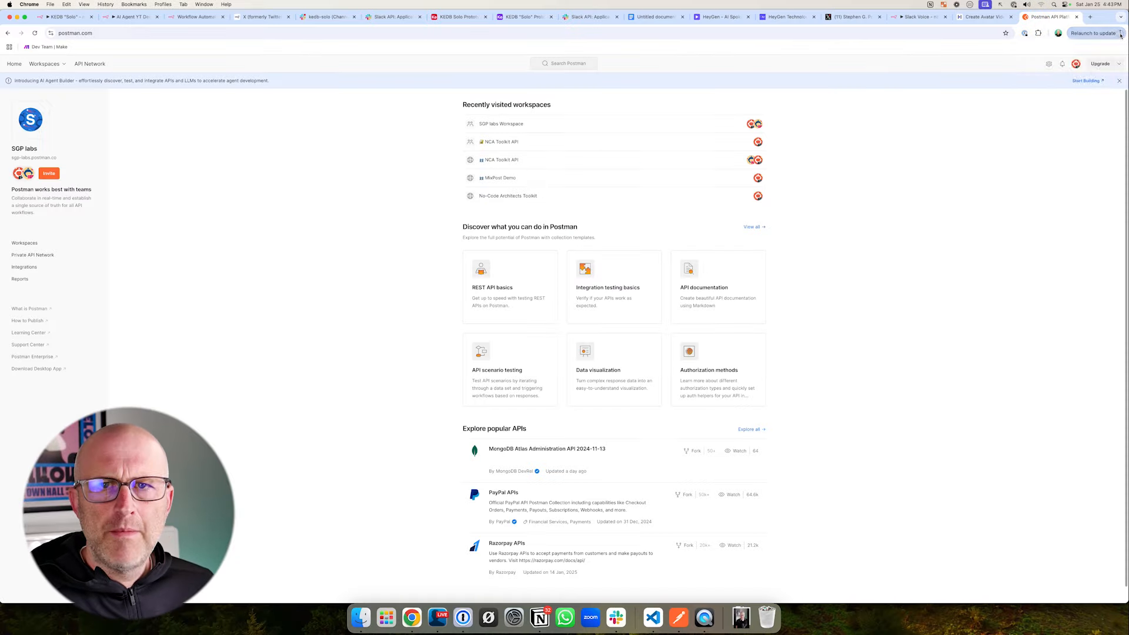
- View postman.com in an incognito window
left_click(1120, 33)
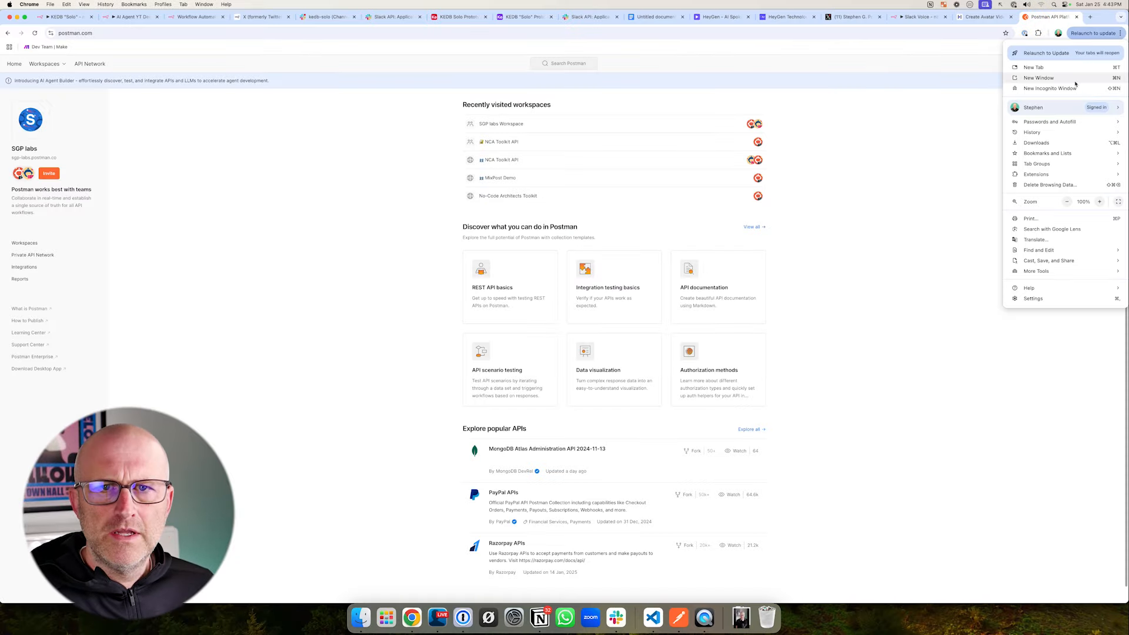
left_click(1056, 89)
type("postman.com")
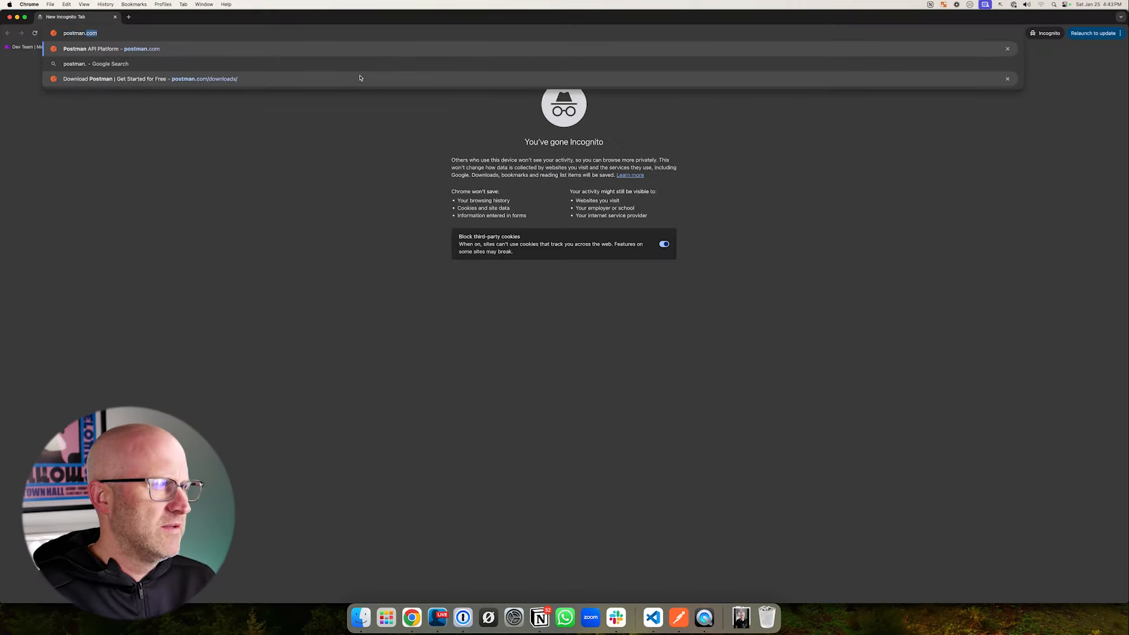
key("Return")
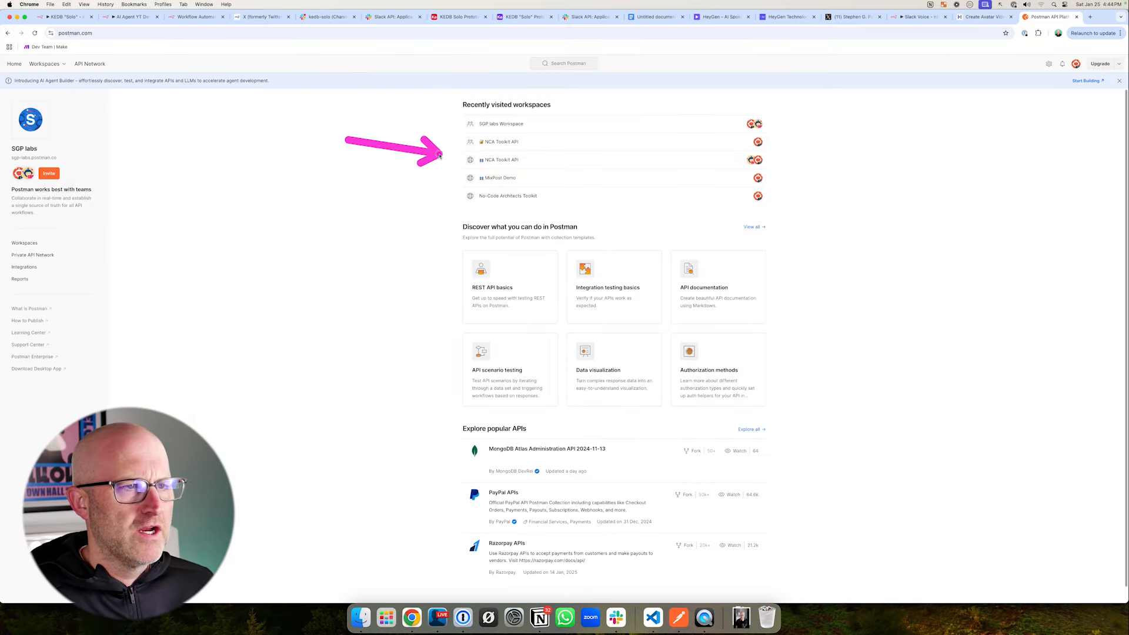
- Open the SGP labs Workspace in Postman, open the n8n Webhook node for its test URL, and start a new Postman request
left_click(63, 64)
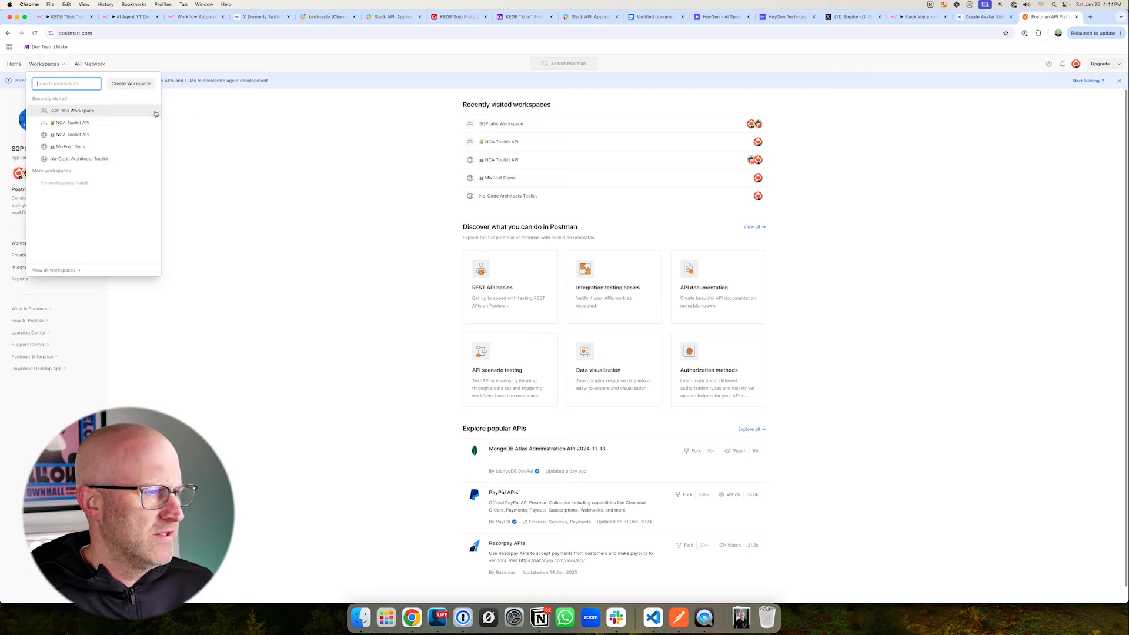
left_click(85, 112)
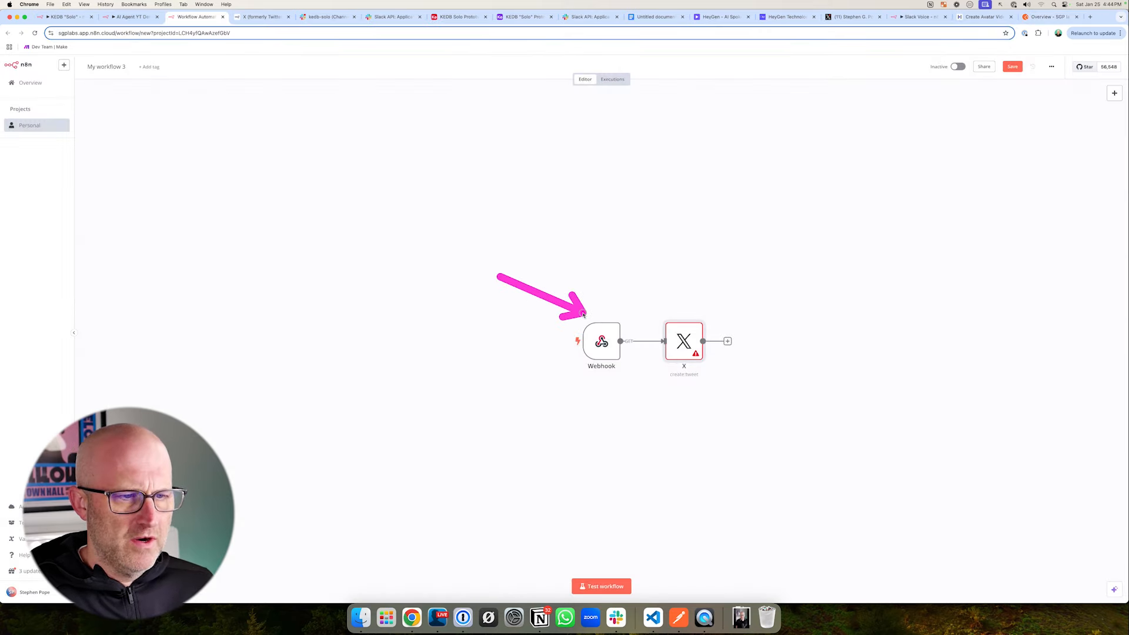
double_click(601, 344)
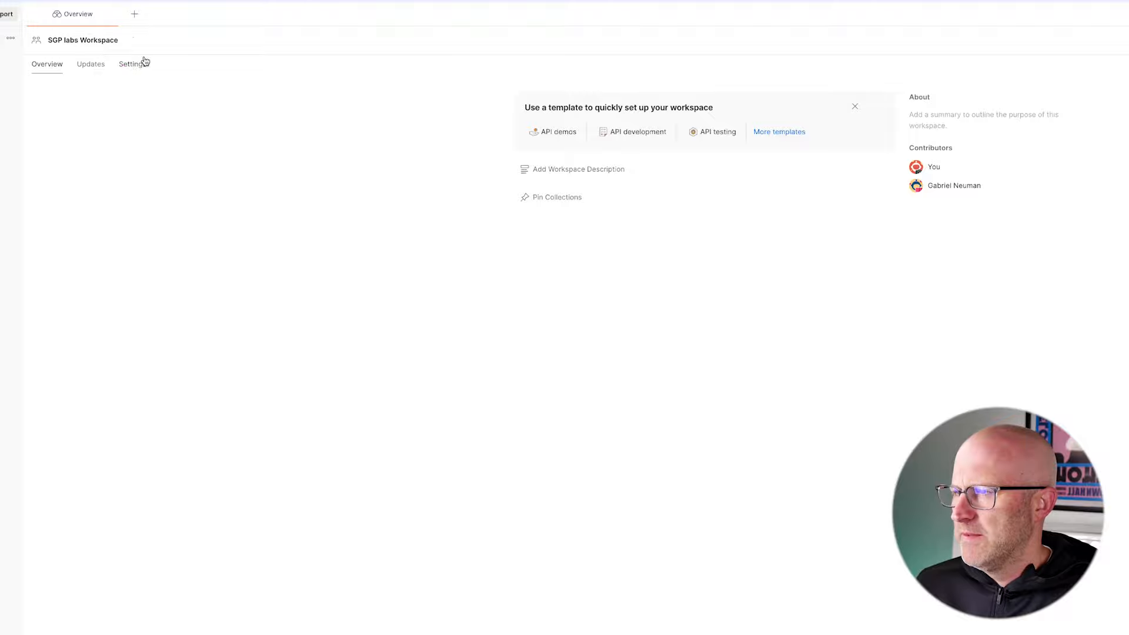
left_click(134, 13)
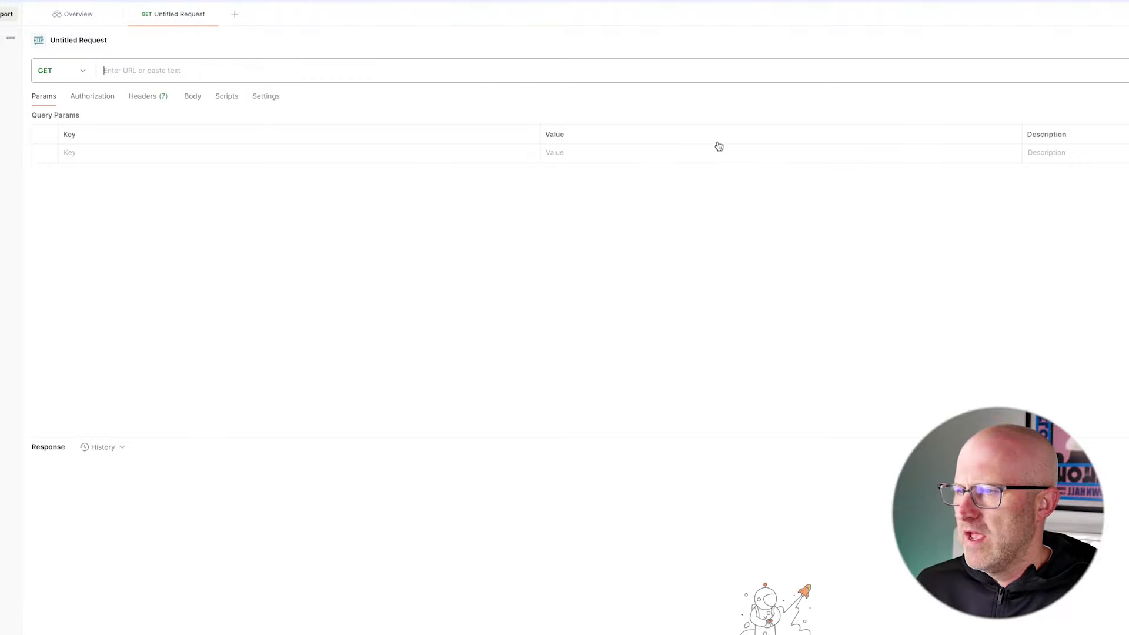
- Make the Postman request a POST to the webhook's test URL and set the n8n Webhook node's HTTP method to POST
left_click(68, 70)
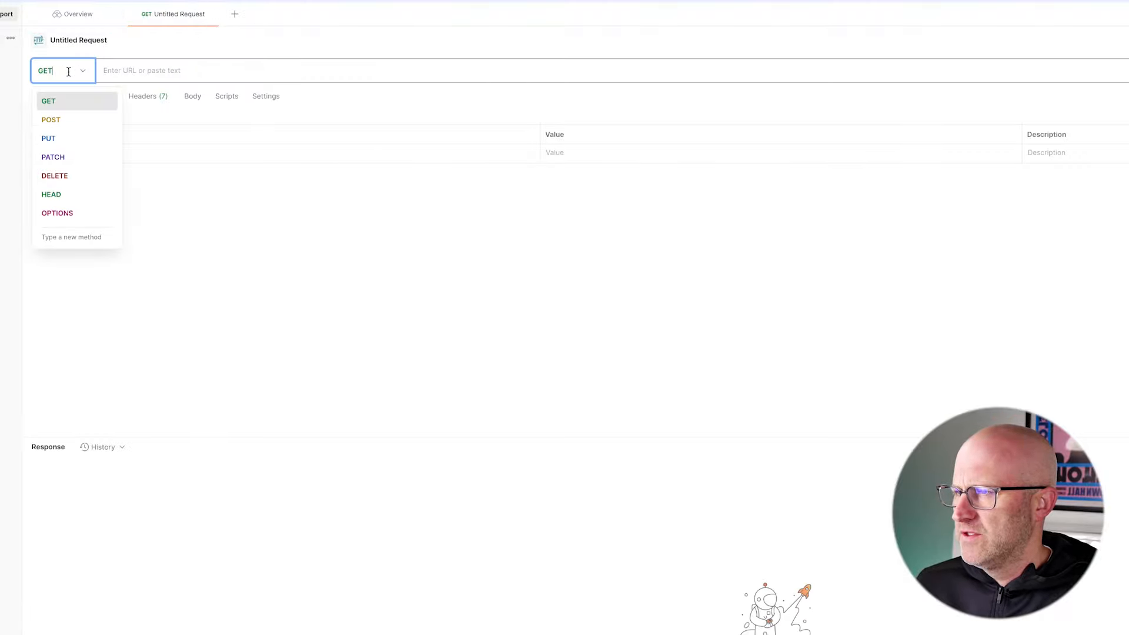
left_click(73, 118)
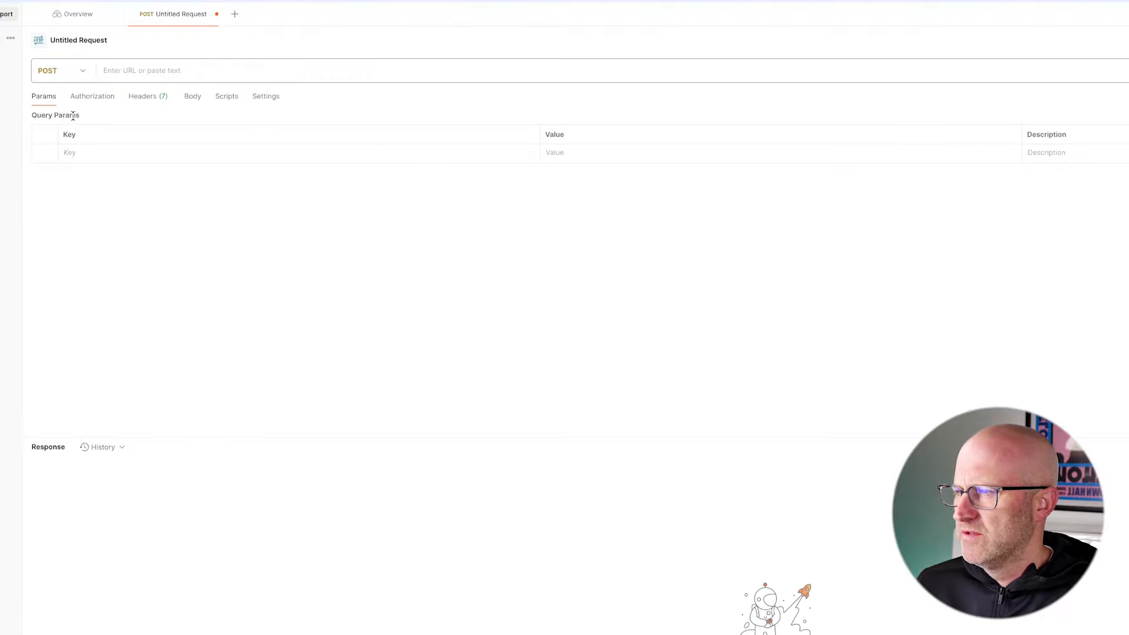
left_click(122, 71)
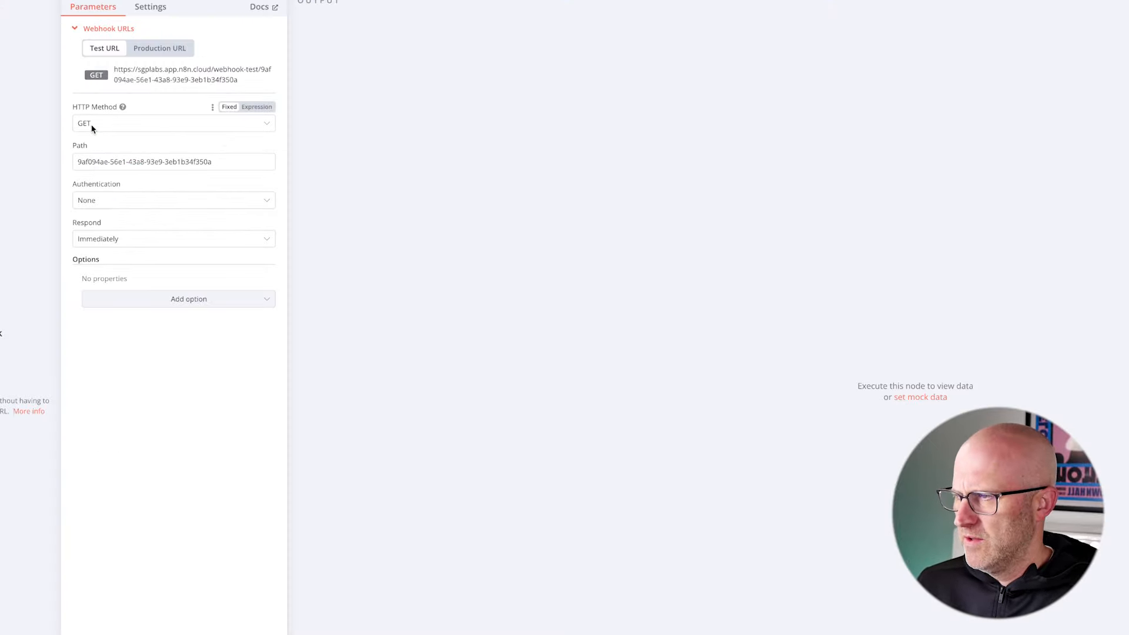
left_click(91, 124)
left_click(112, 233)
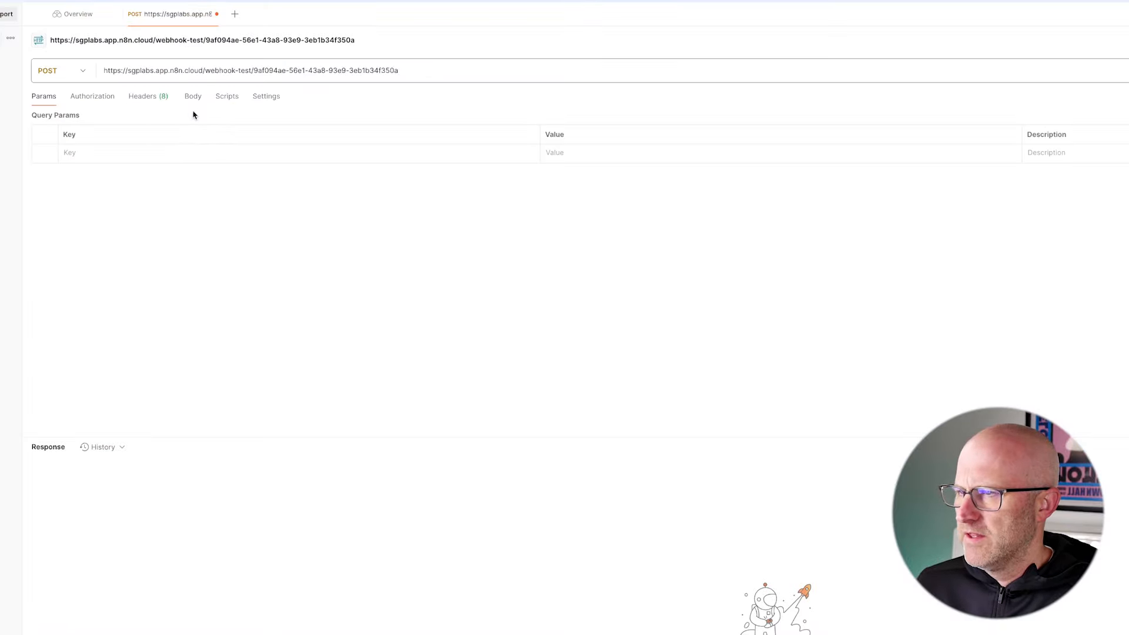
- Give the Postman request a raw JSON body containing "text": "test"
left_click(193, 98)
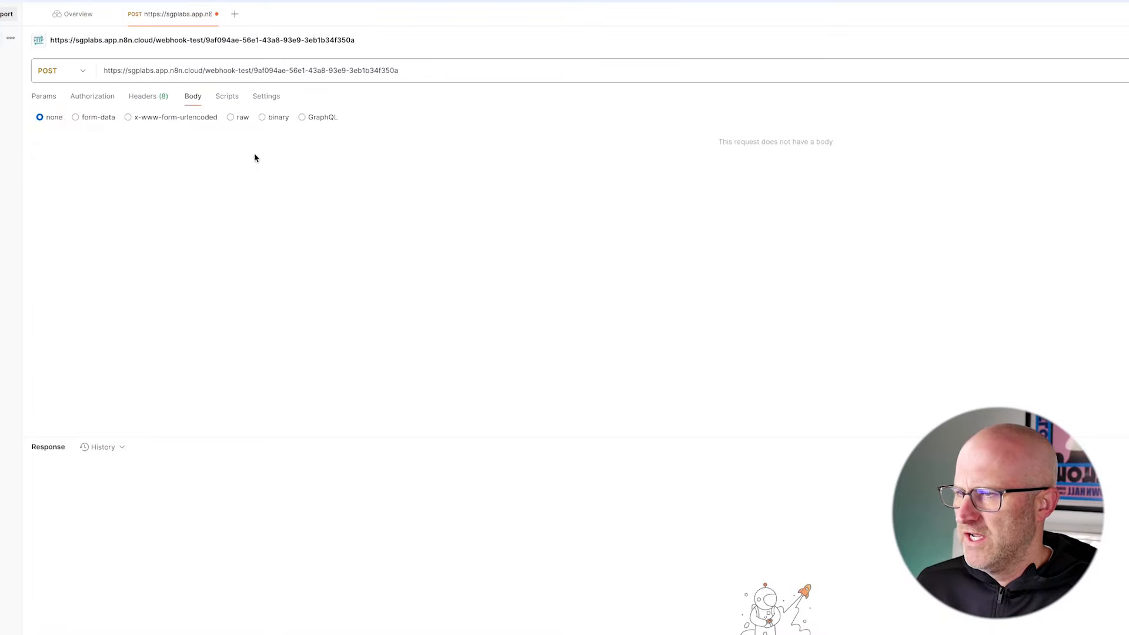
left_click(231, 117)
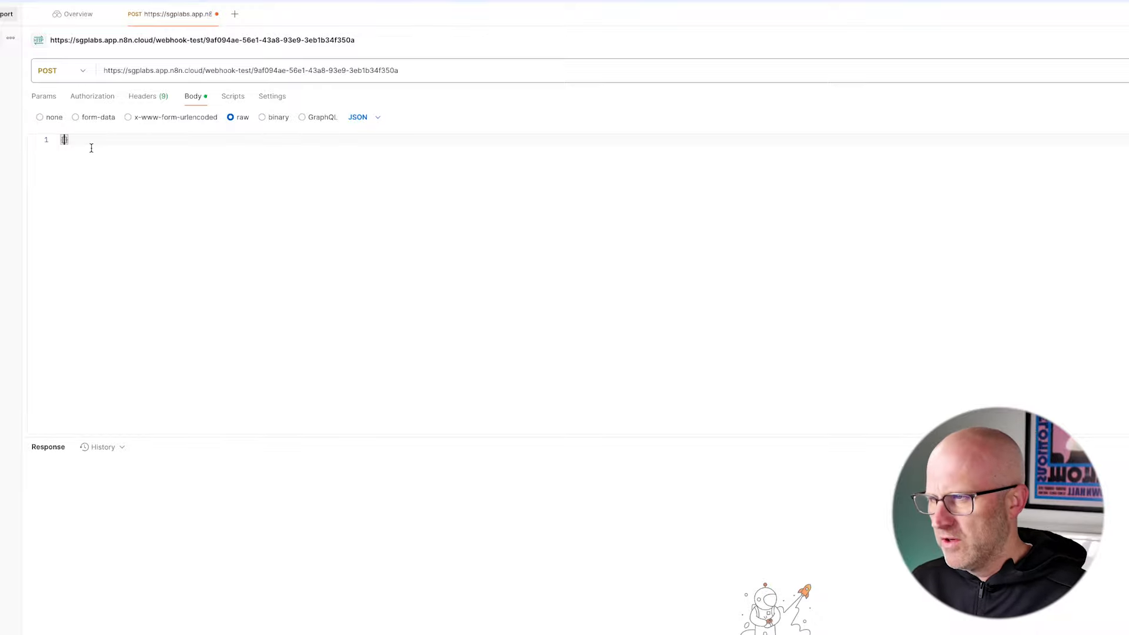
type("\"te")
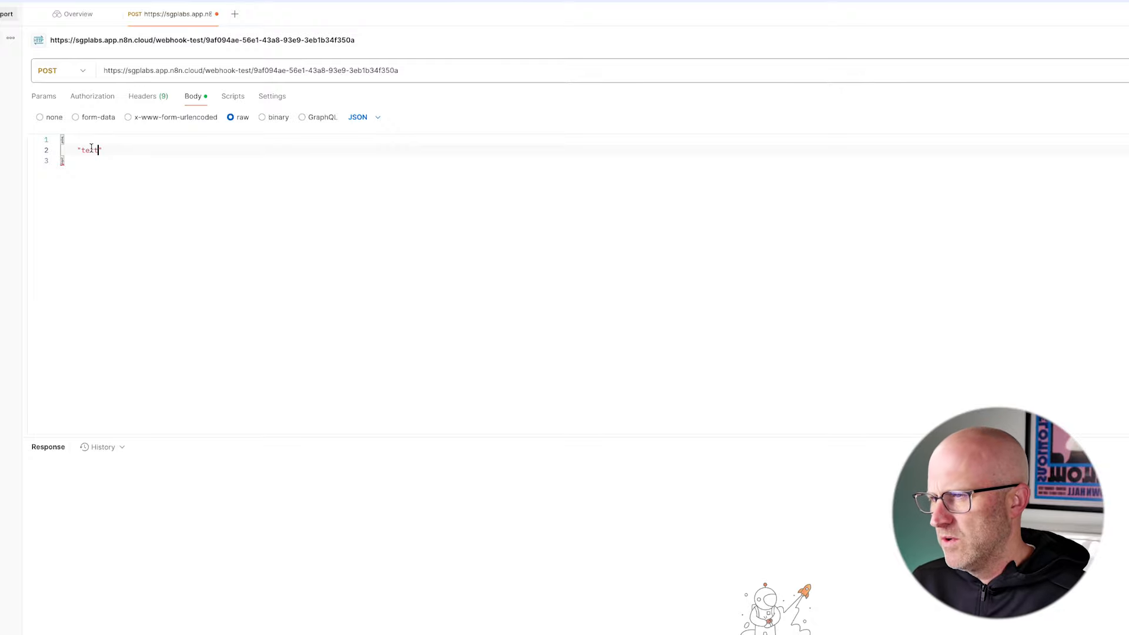
type("xt\": \"test")
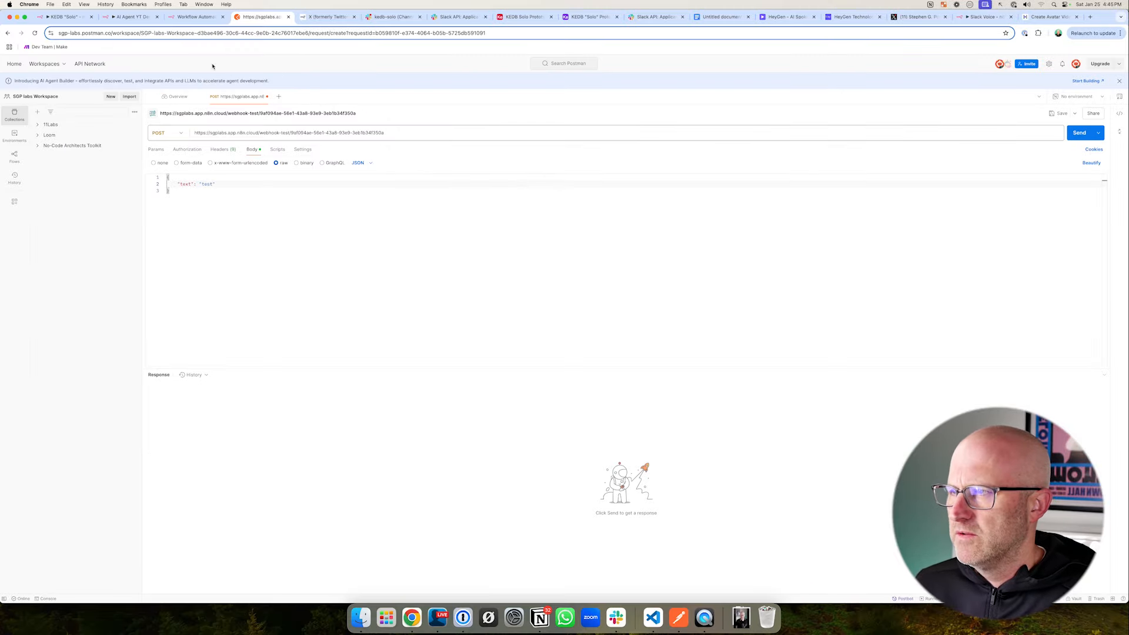
- Switch to the n8n workflow, try to listen for a test event on the Webhook node, and return to the canvas
left_click(195, 17)
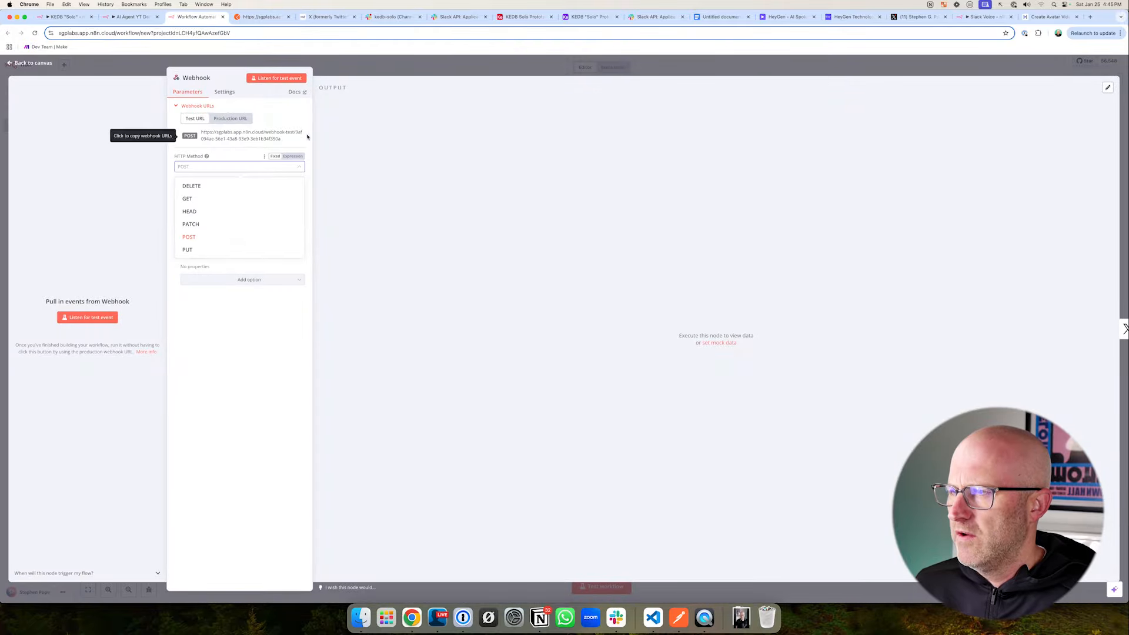
left_click(282, 81)
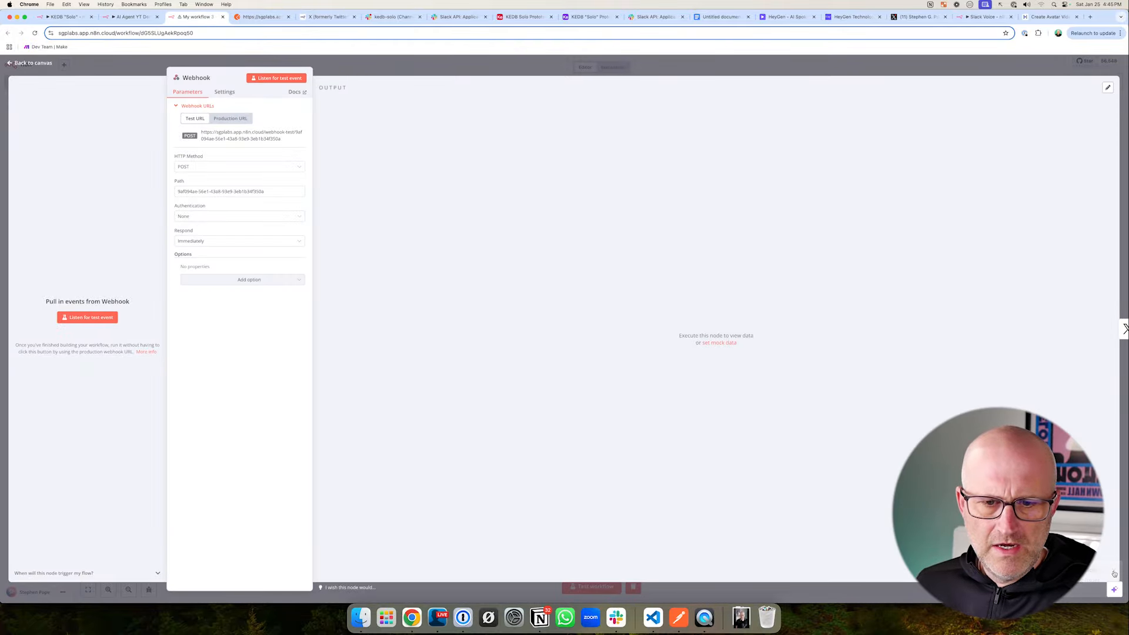
left_click(766, 68)
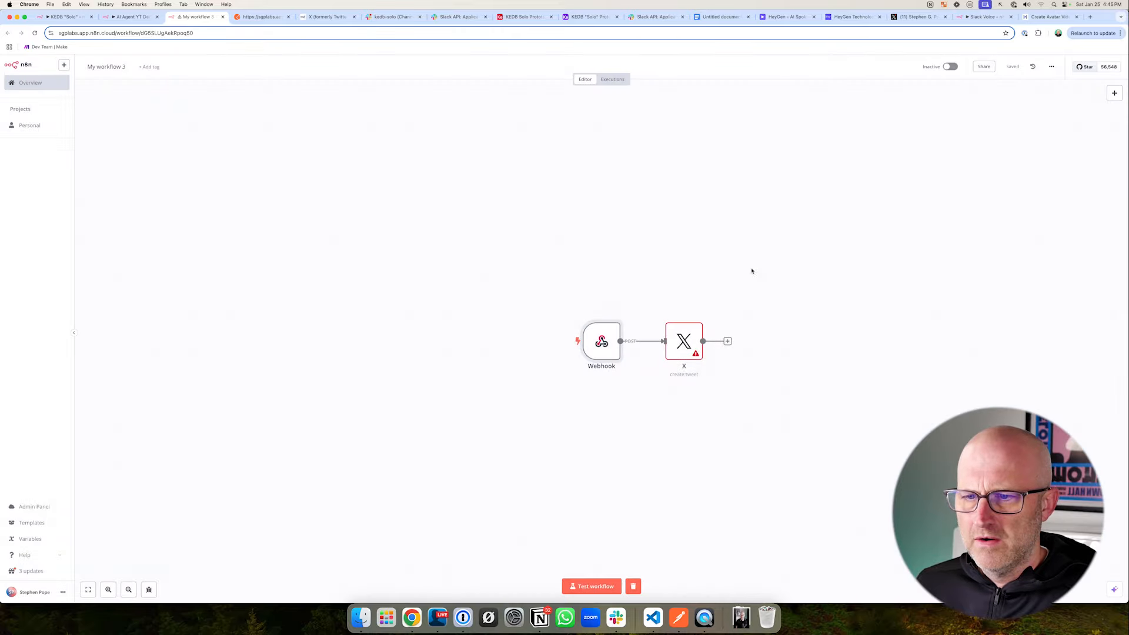
- Set the tweet text of the X node to "test" and save the workflow
double_click(692, 349)
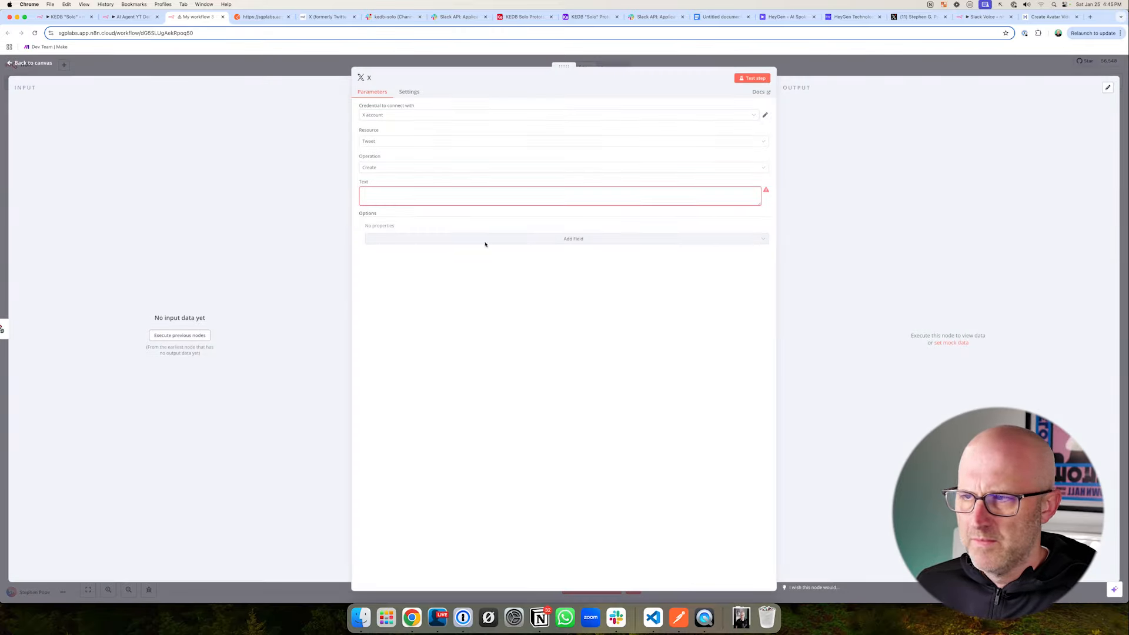
left_click(382, 198)
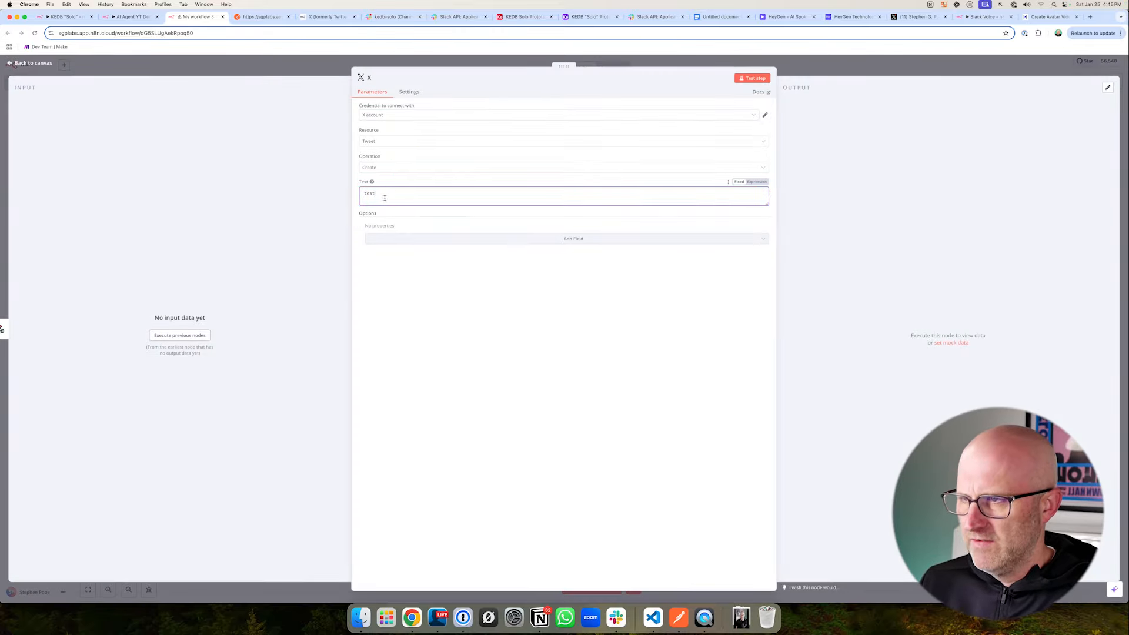
type("test")
left_click(332, 87)
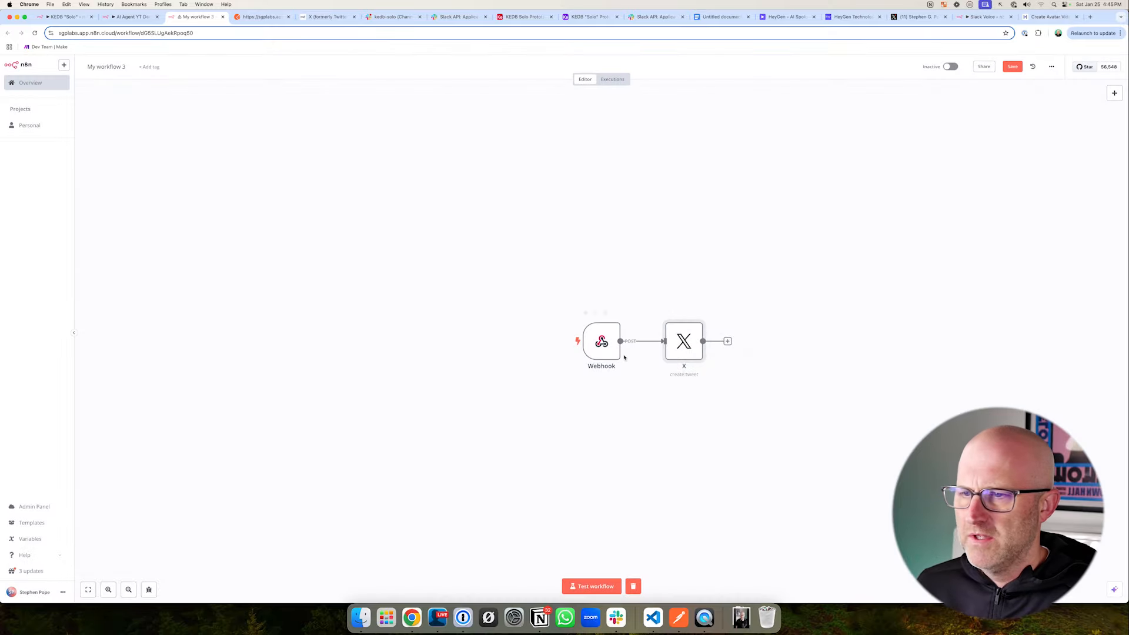
left_click(1013, 66)
- Start a test run of the workflow and check that the Webhook node is listening for a test event
left_click(594, 587)
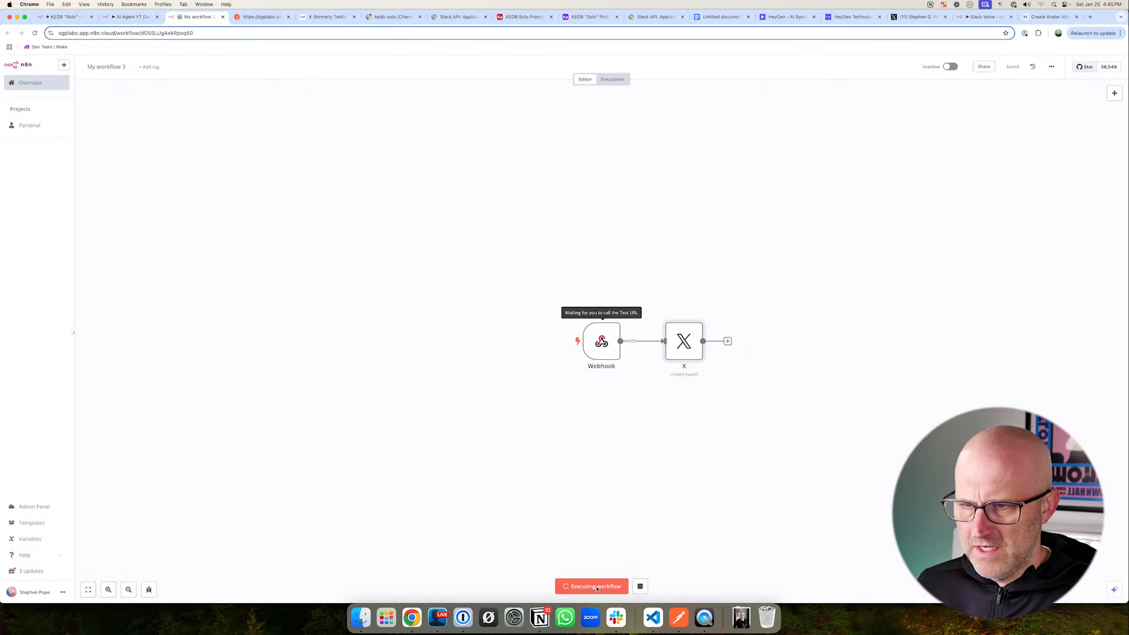
left_click(262, 17)
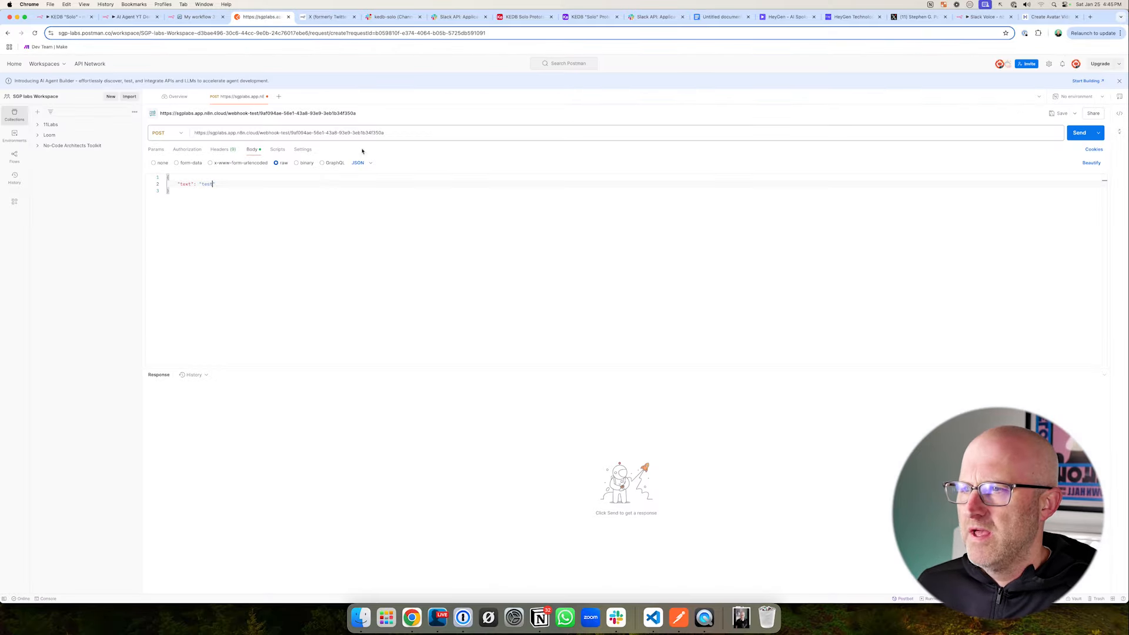
mouse_move(214, 228)
left_mouse_down()
mouse_move(155, 140)
mouse_move(261, 135)
left_mouse_up()
left_click(195, 17)
left_click_drag(528, 376, 579, 347)
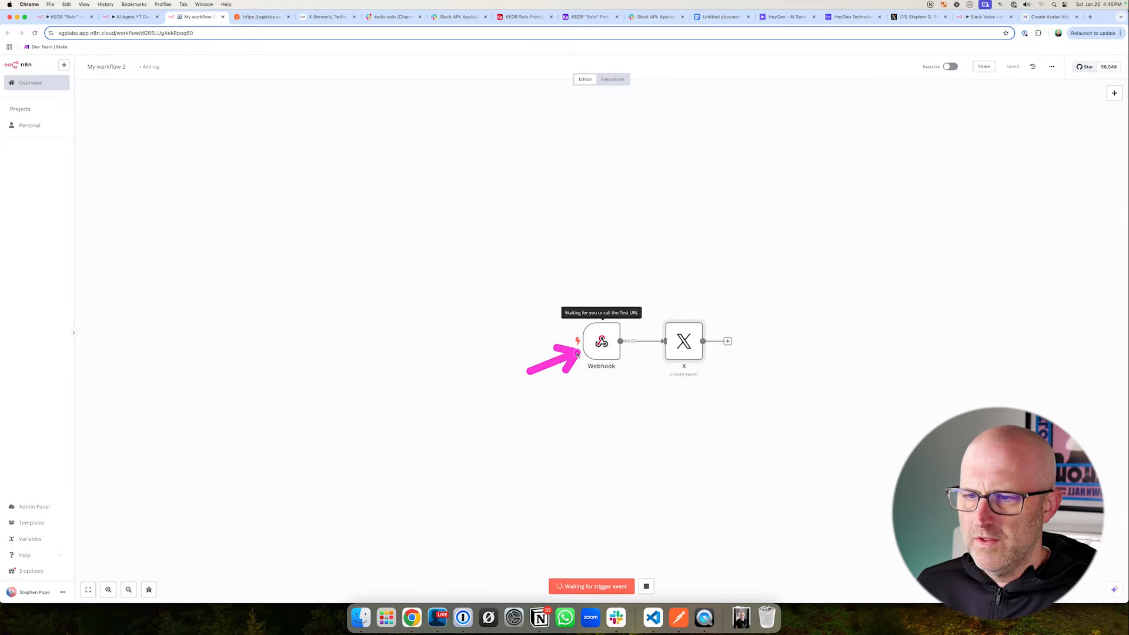
double_click(601, 342)
left_click_drag(268, 218, 227, 155)
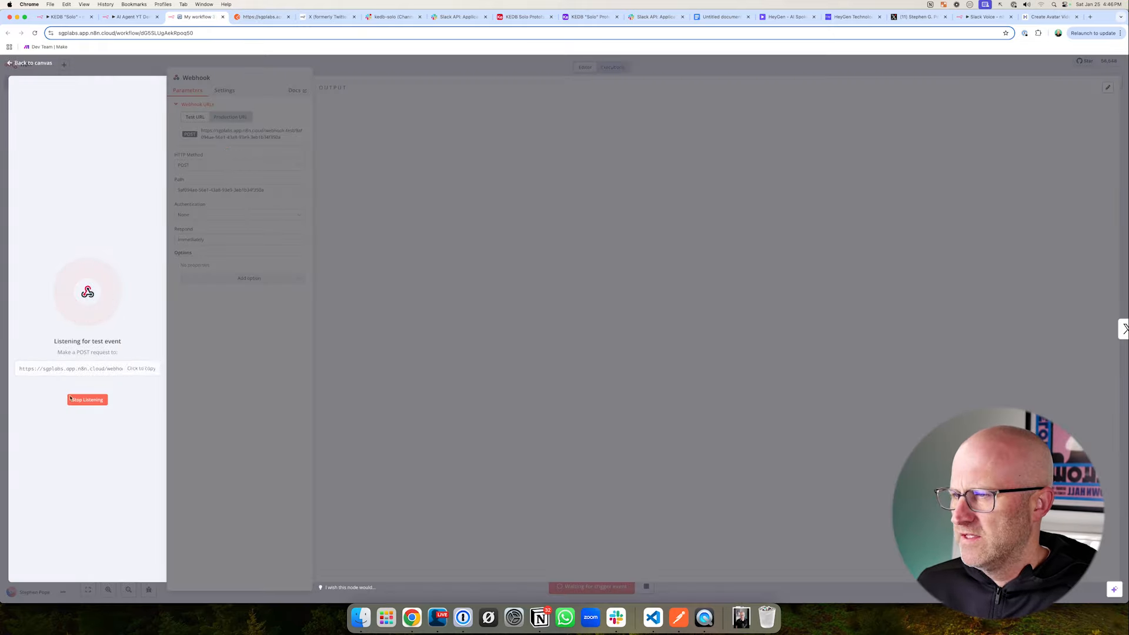
left_click_drag(137, 298, 109, 348)
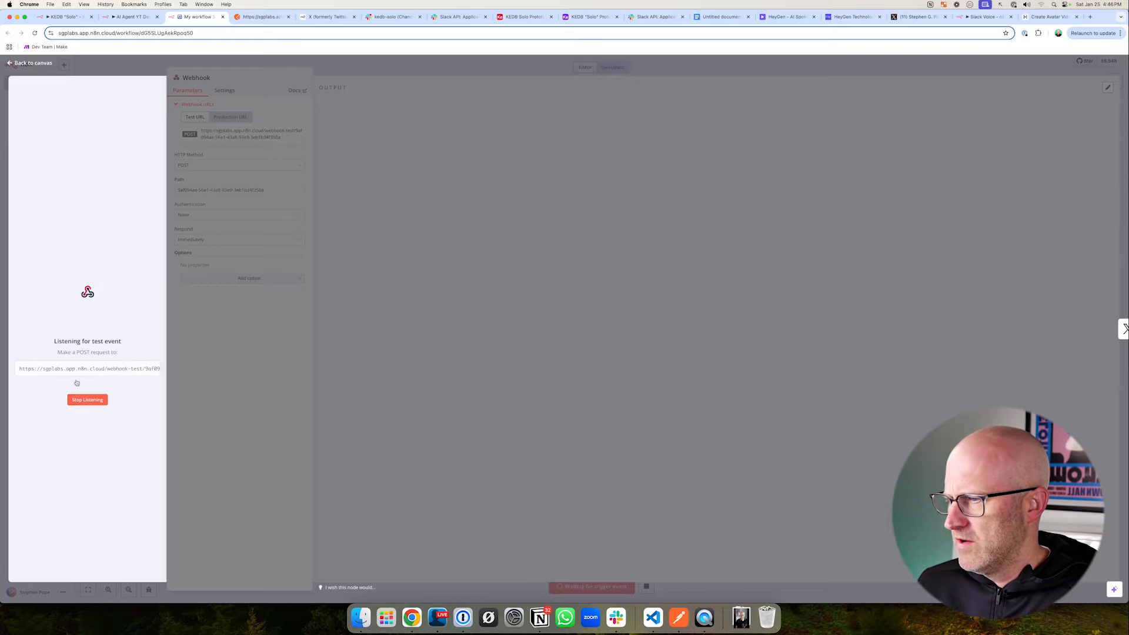
- Send the POST request from Postman and examine the request body received in the n8n Webhook node's output
left_click(262, 16)
left_click_drag(282, 217, 271, 157)
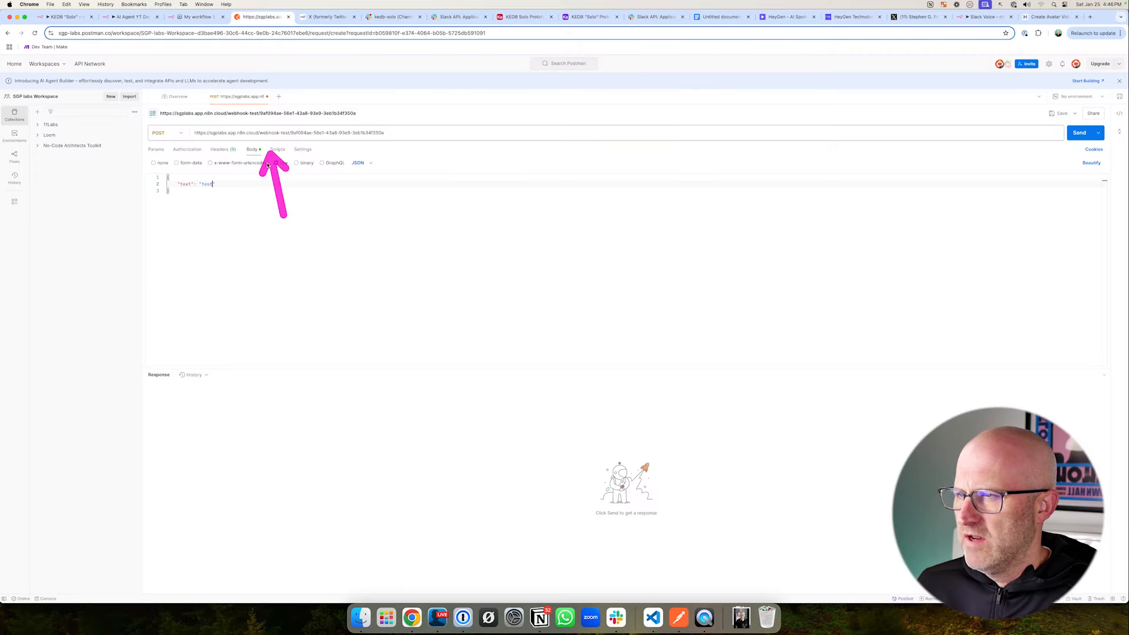
mouse_move(269, 226)
left_mouse_down()
mouse_move(168, 186)
mouse_move(230, 191)
left_mouse_up()
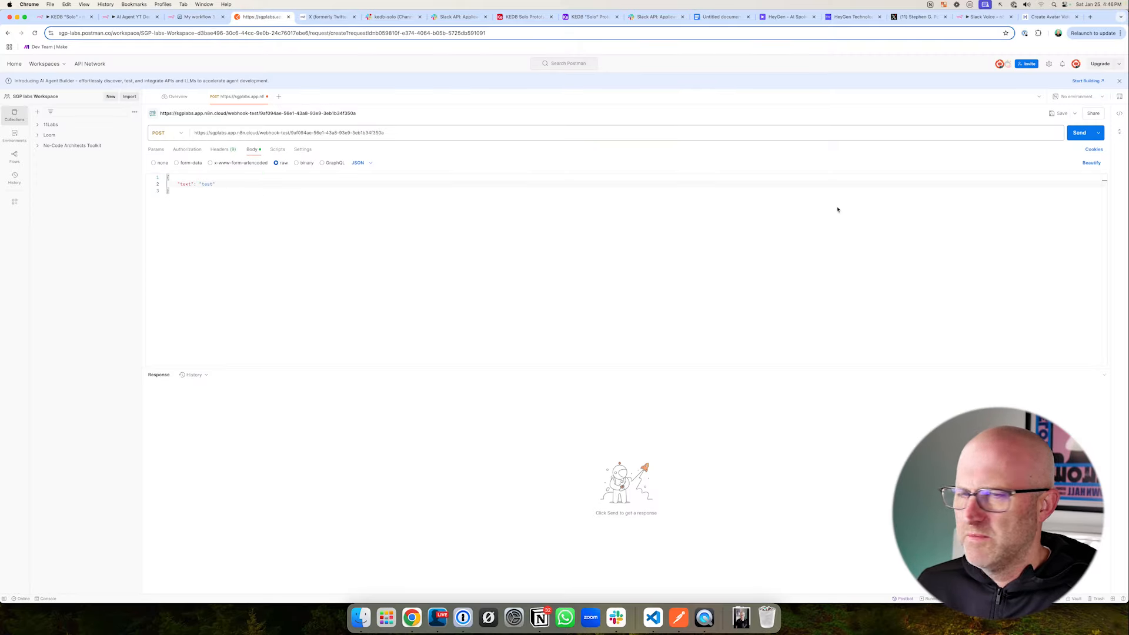
left_click(1085, 133)
left_click(197, 16)
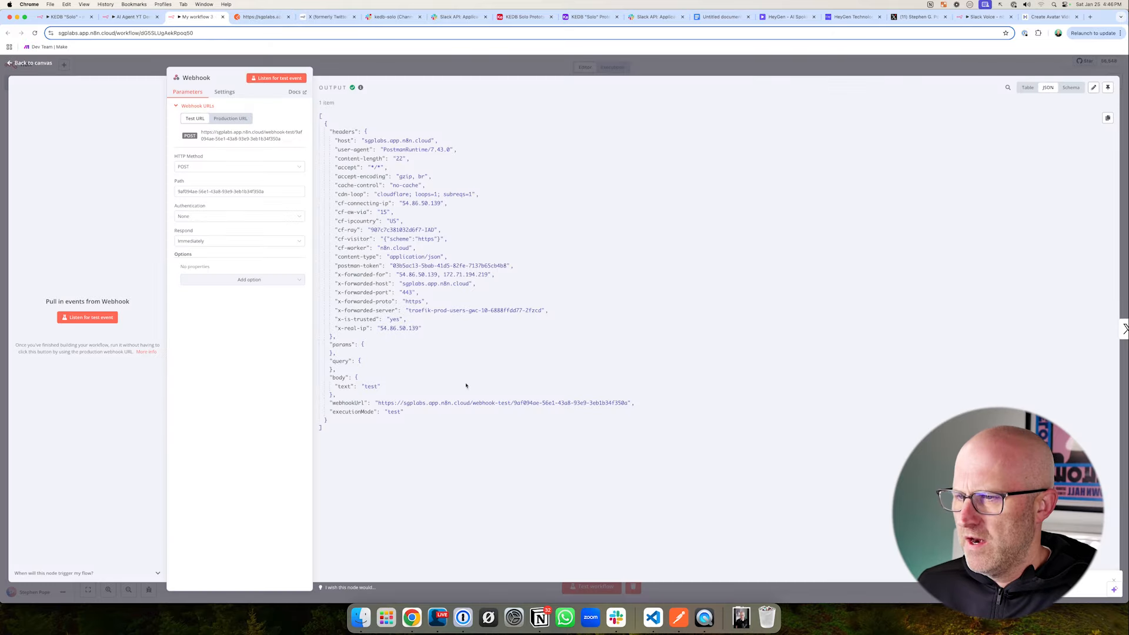
left_click_drag(424, 344, 385, 378)
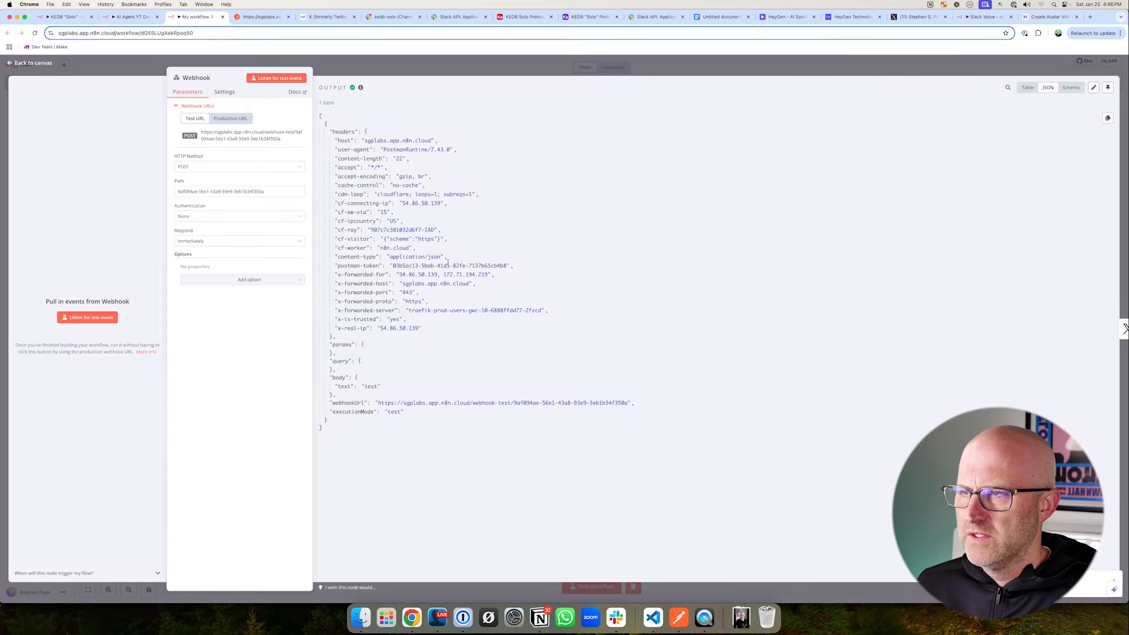
left_click(684, 70)
- Map the X node's tweet text to the webhook's body text, {{ $json.body.text }}, and test the node
left_click_drag(676, 250, 681, 304)
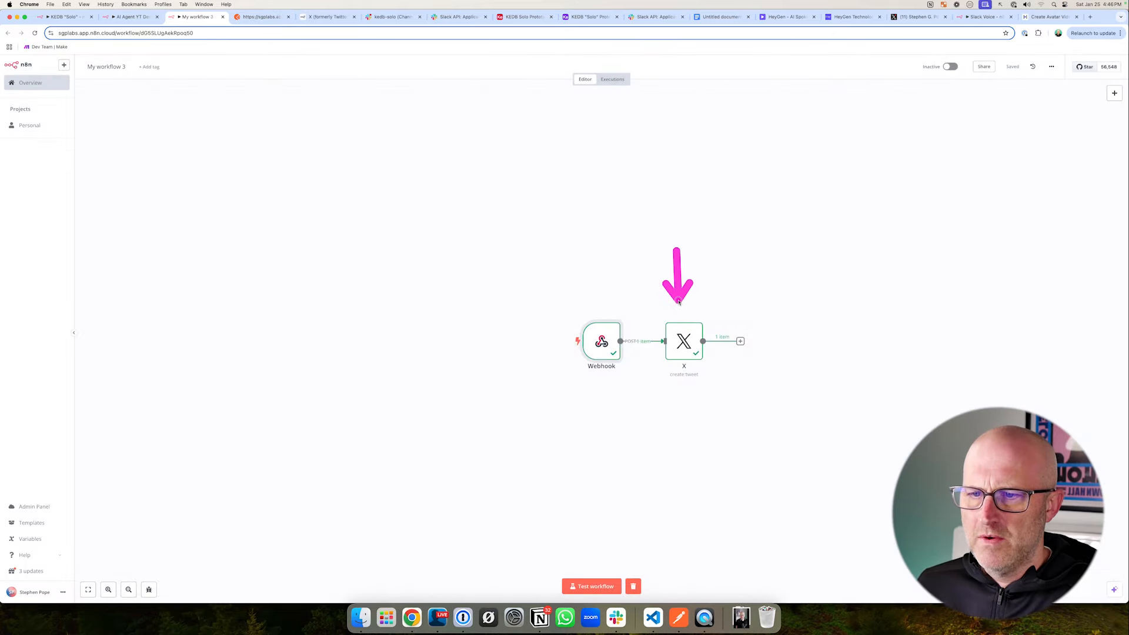
double_click(684, 340)
left_click_drag(428, 140, 388, 187)
left_click_drag(103, 410, 67, 427)
left_click_drag(379, 193, 342, 193)
mouse_move(142, 385)
left_mouse_down()
mouse_move(79, 422)
mouse_move(269, 341)
mouse_move(387, 194)
mouse_move(417, 195)
left_mouse_up()
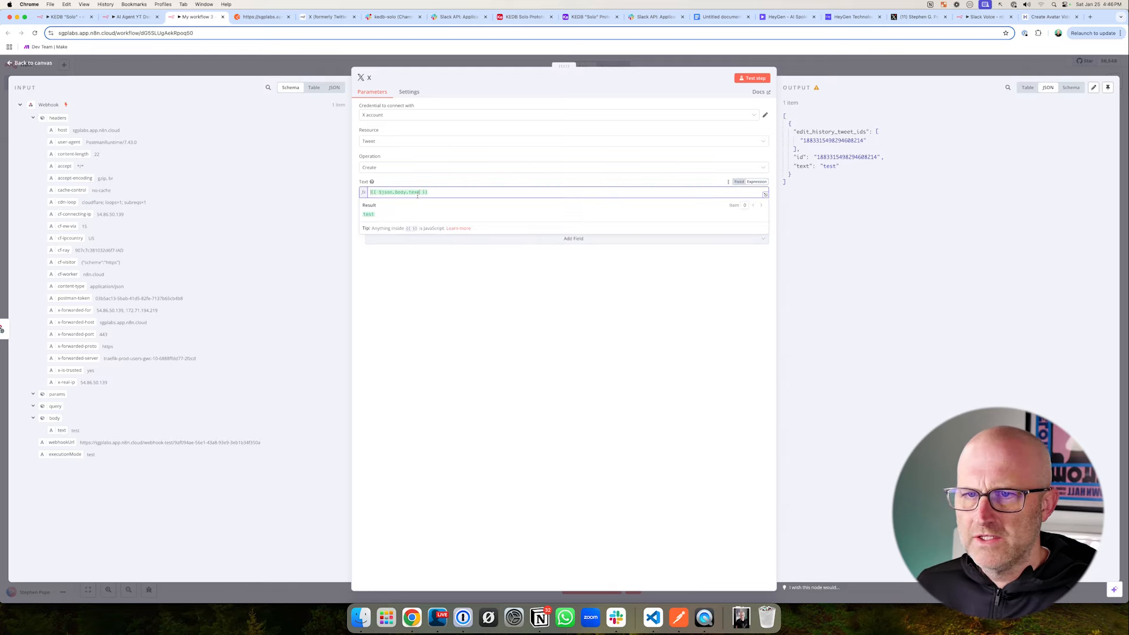
left_click(753, 78)
mouse_move(765, 91)
left_mouse_down()
mouse_move(796, 113)
mouse_move(946, 135)
left_mouse_up()
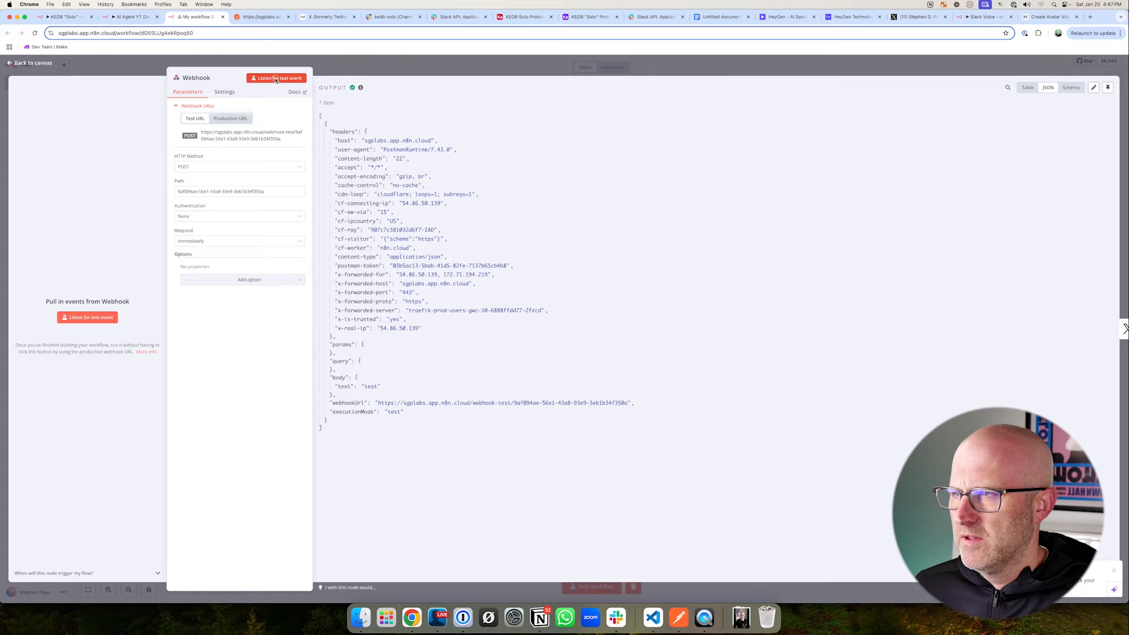
- Listen for a test event on the Webhook node and send the Postman request with the text "A new tweet that has nevern been used before"
left_click(277, 78)
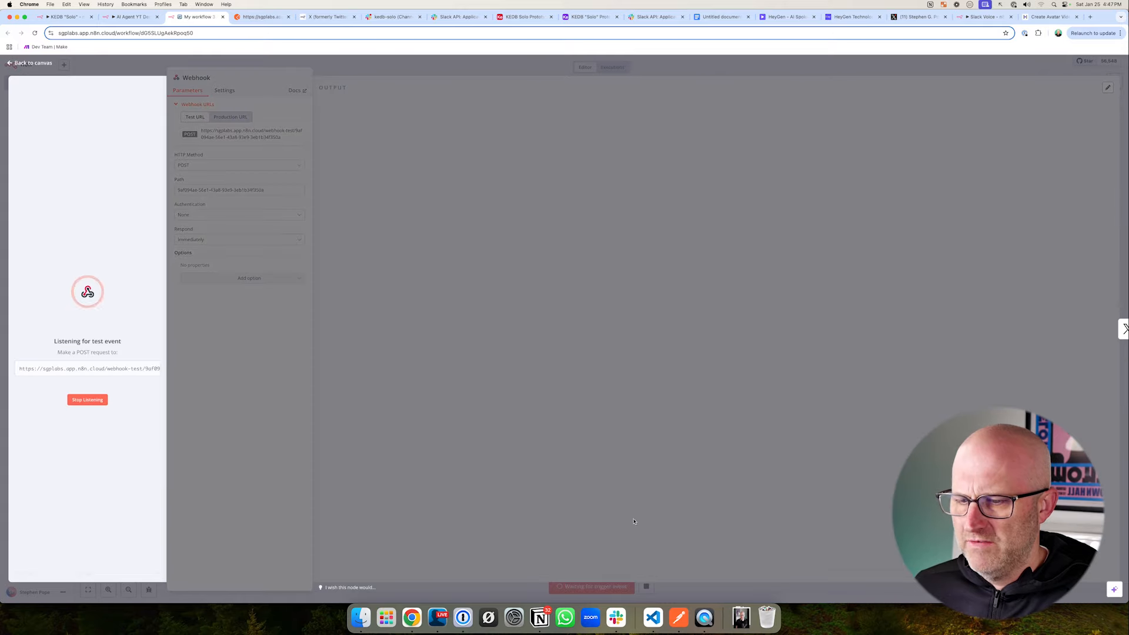
left_click(262, 17)
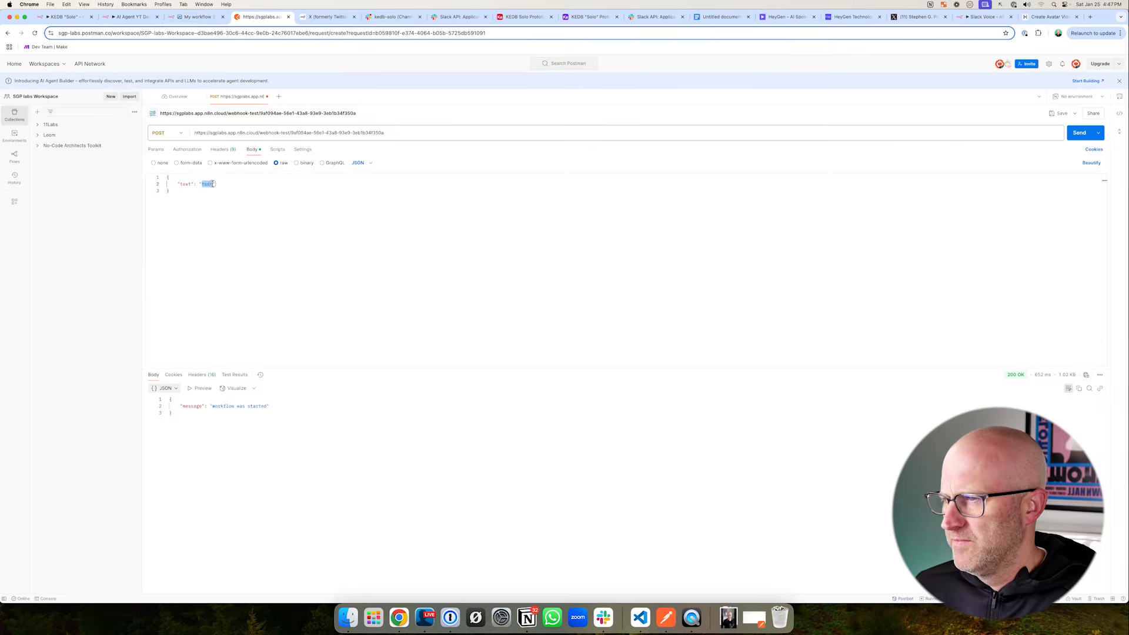
type("tweet that")
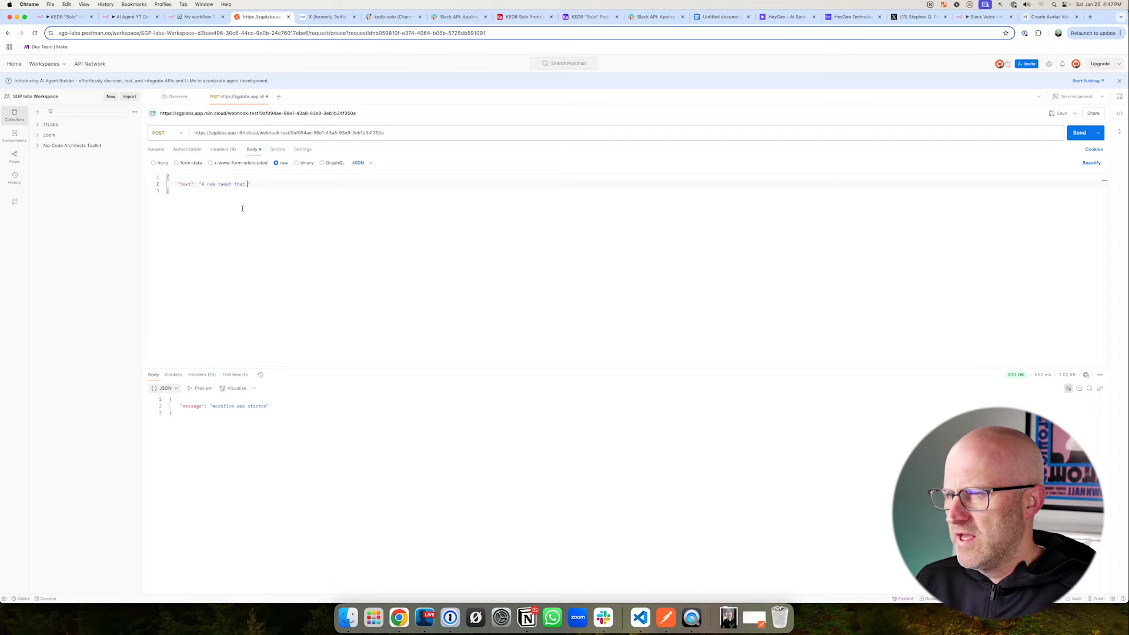
type(" has new")
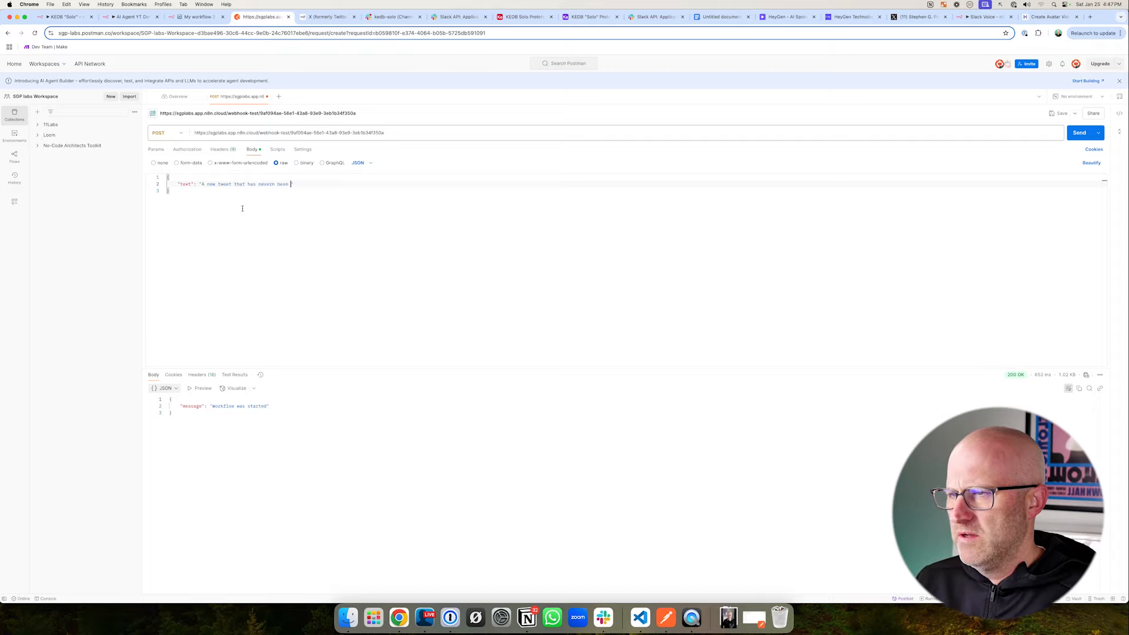
type("ed before")
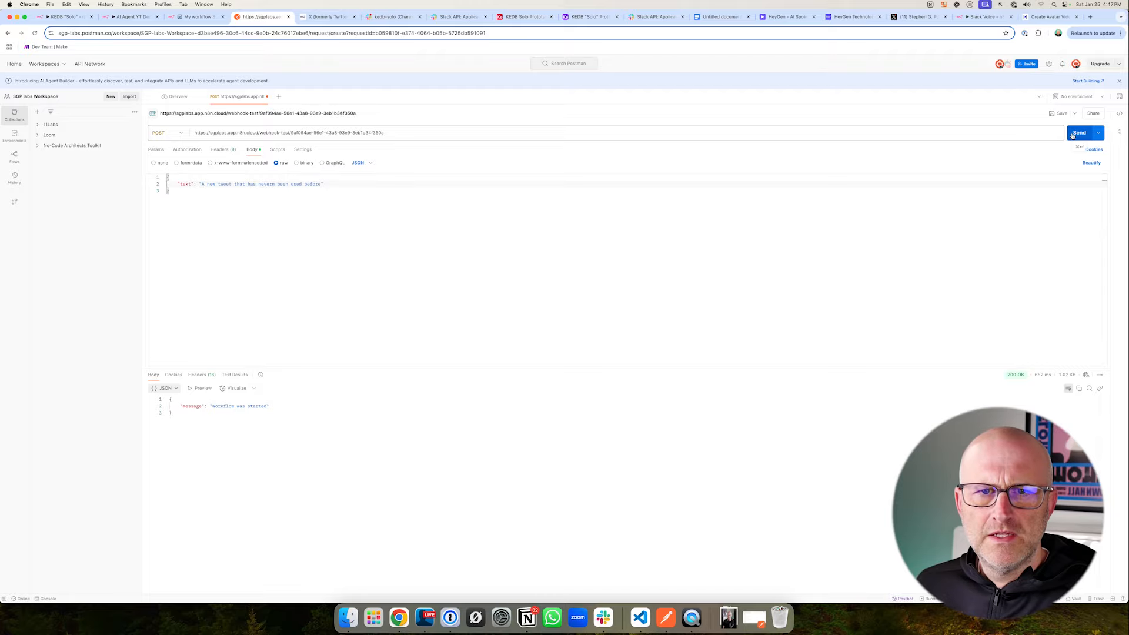
left_click(1083, 132)
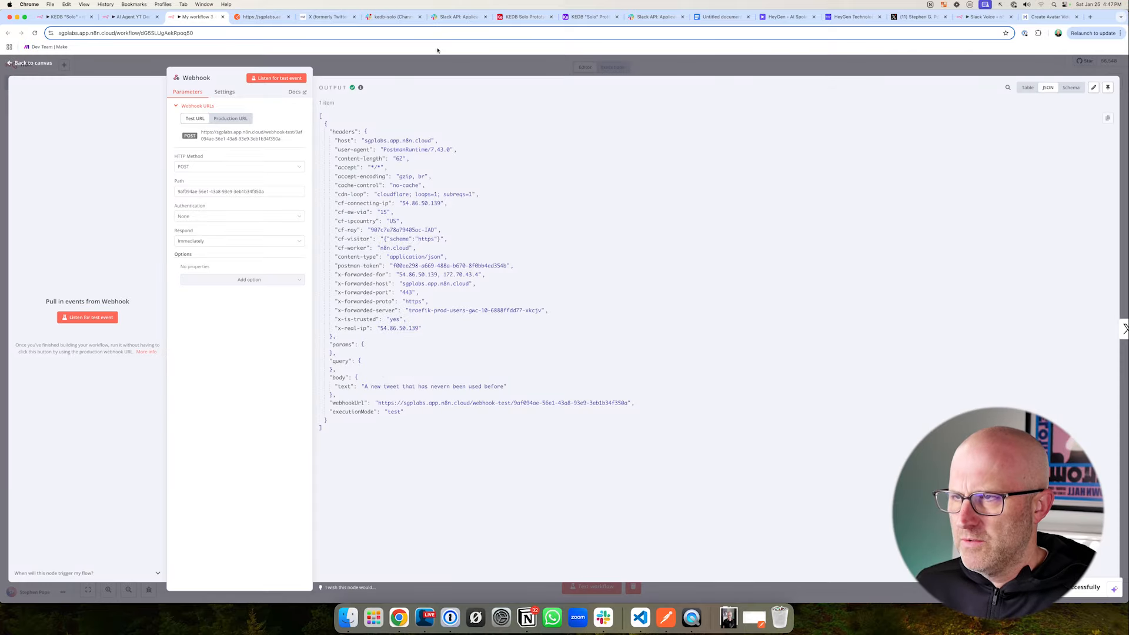
- Test the X node in n8n with the new webhook data and check for the tweet on the refreshed X profile
key("Escape")
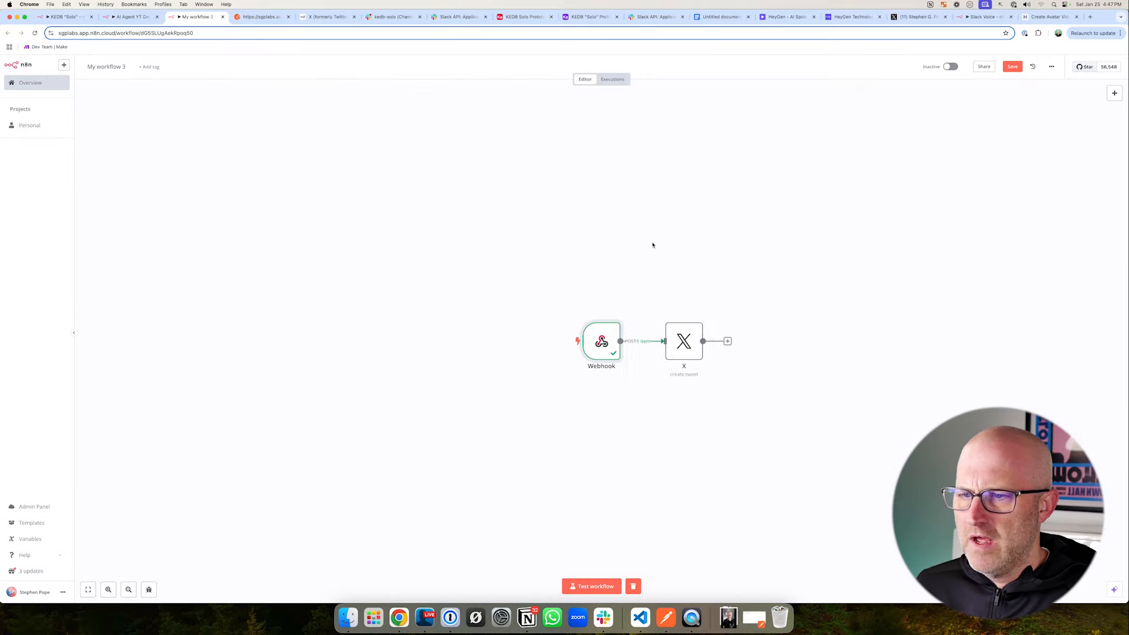
double_click(675, 342)
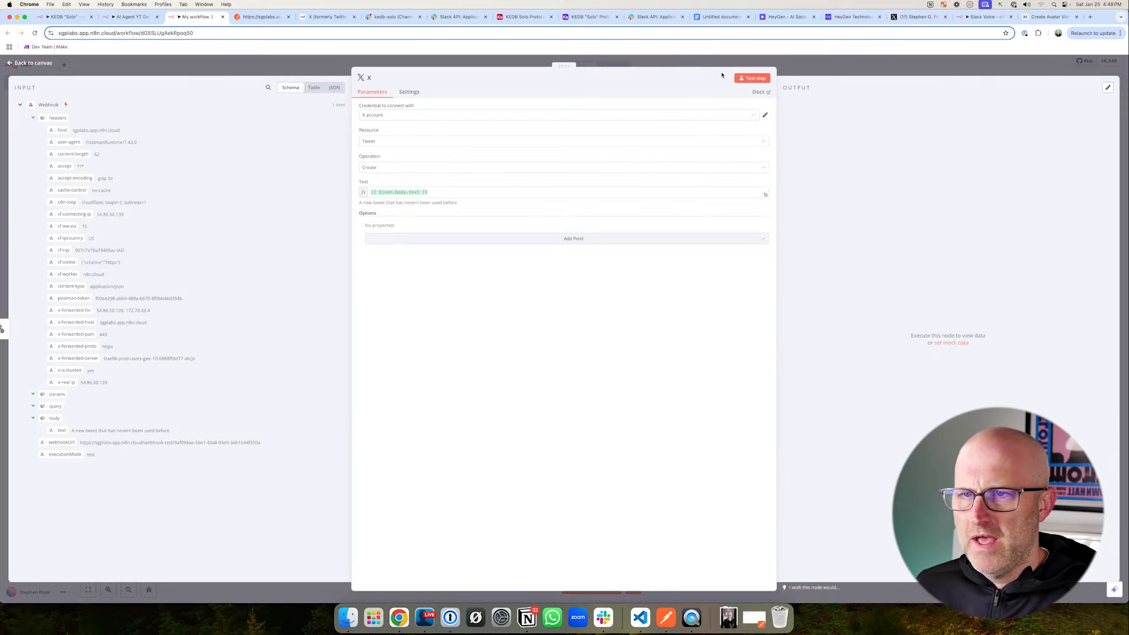
left_click(752, 78)
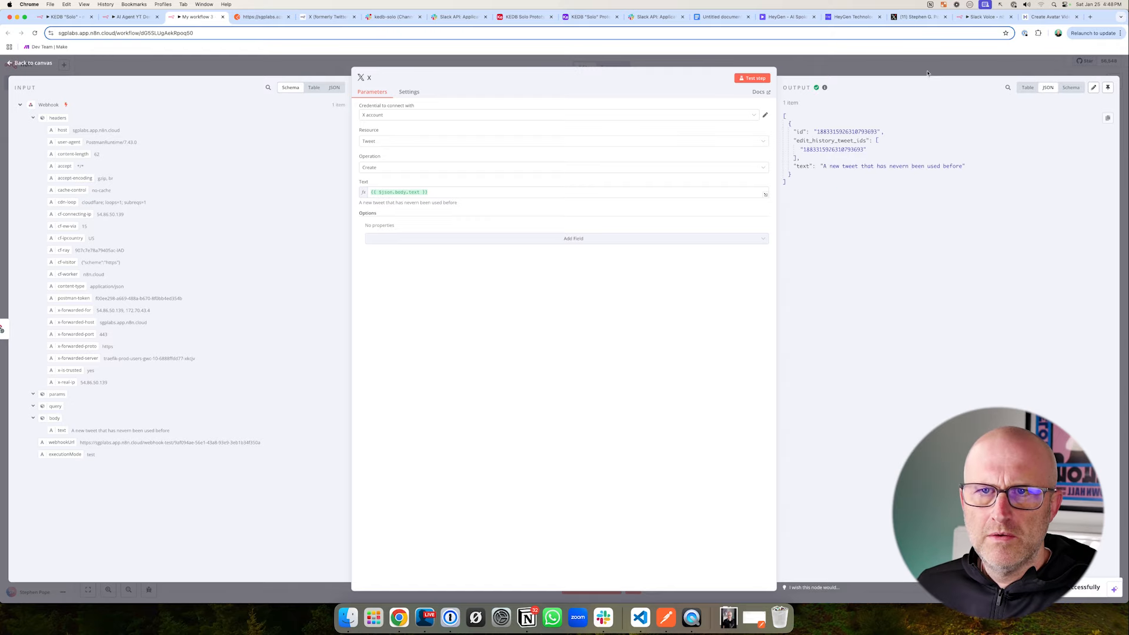
left_click(918, 16)
key("super+r")
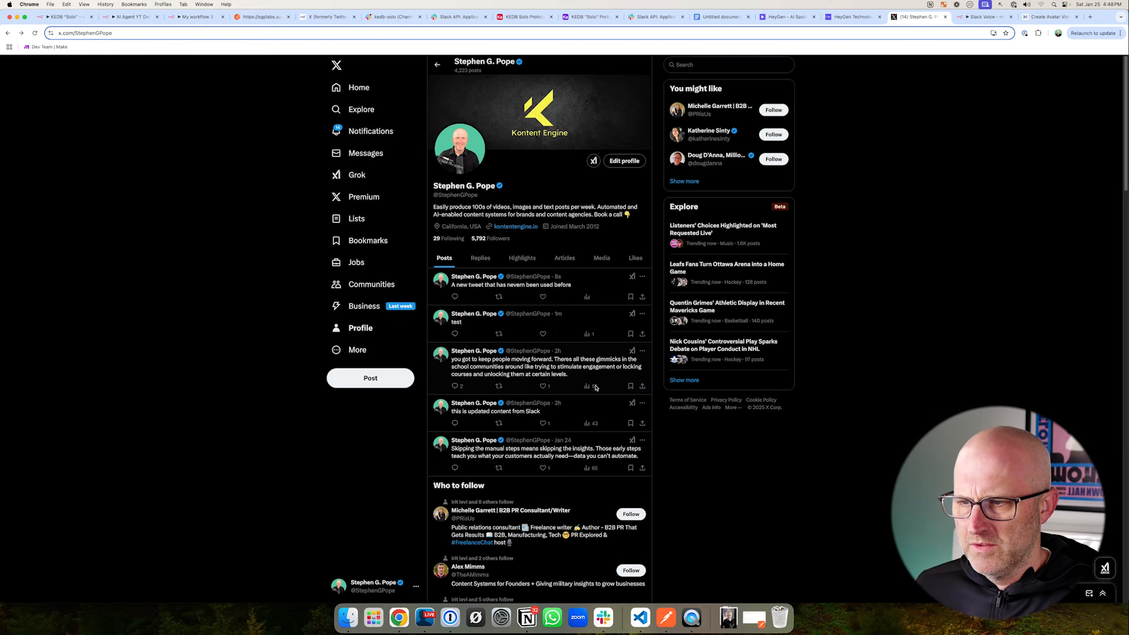
- Delete the "test" post from the X profile
left_click(644, 314)
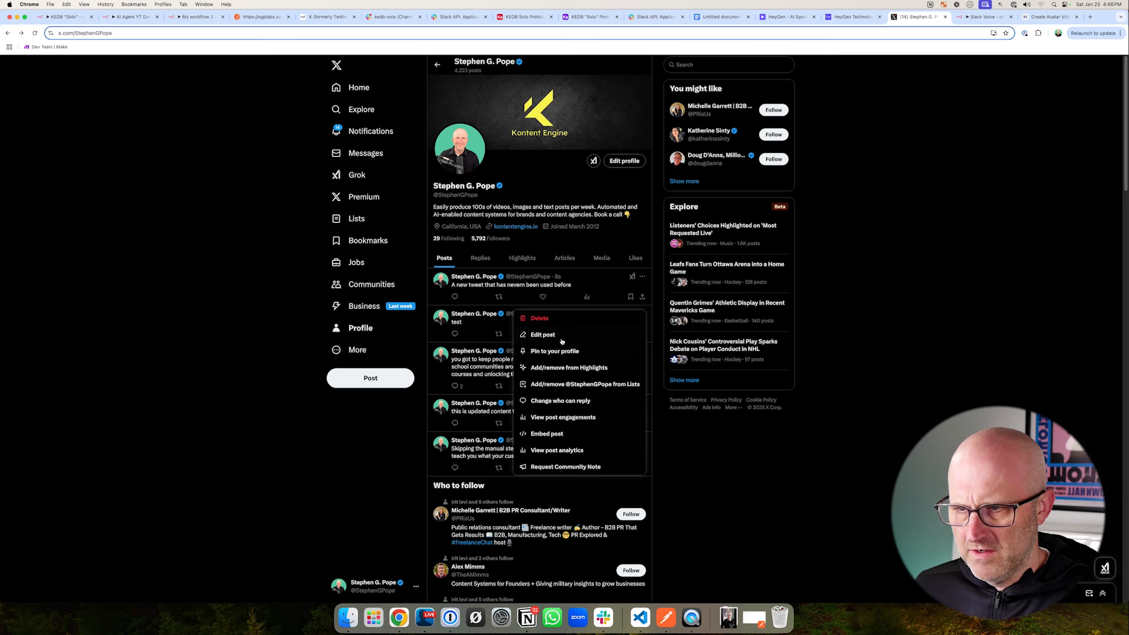
left_click(540, 318)
left_click(582, 345)
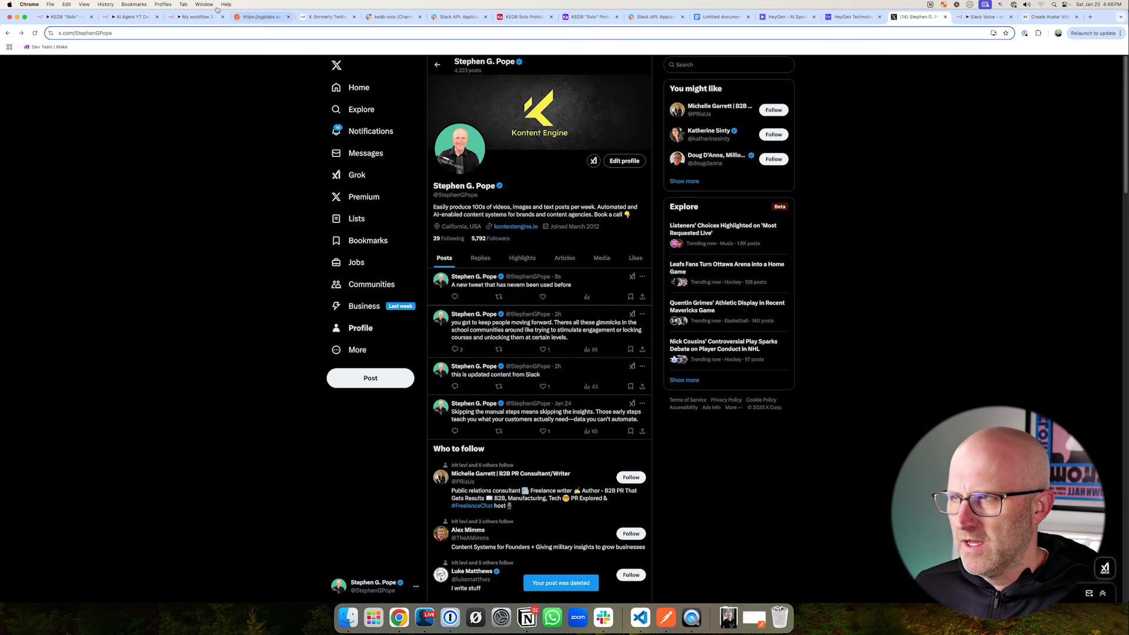
- Return to My workflow 3 in n8n, save it and activate it
left_click(246, 18)
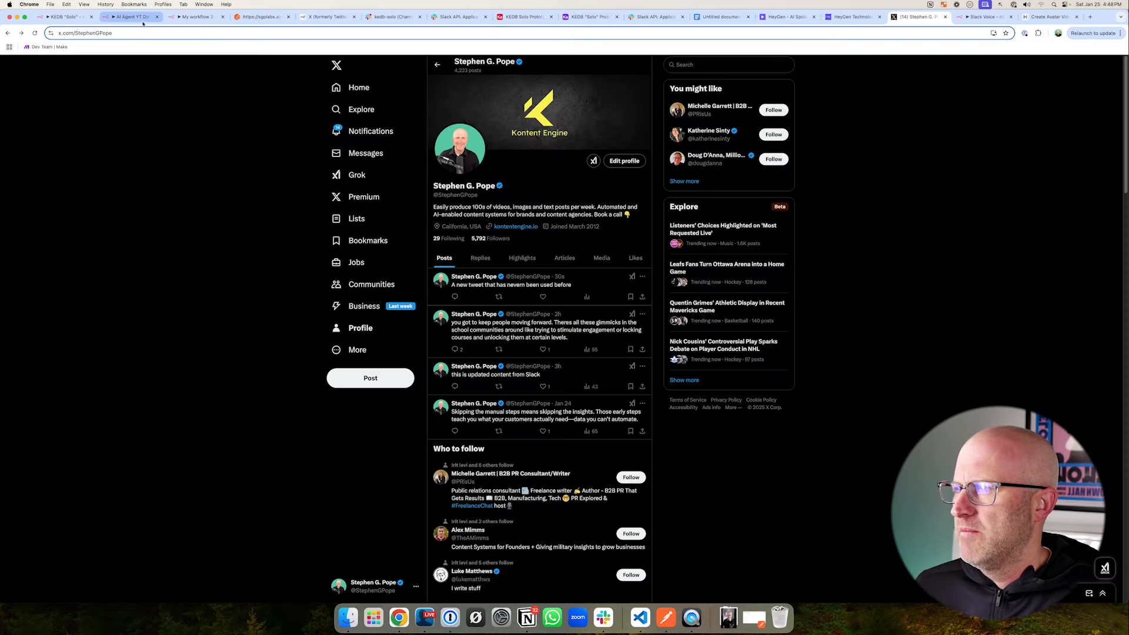
left_click(144, 19)
left_click(196, 17)
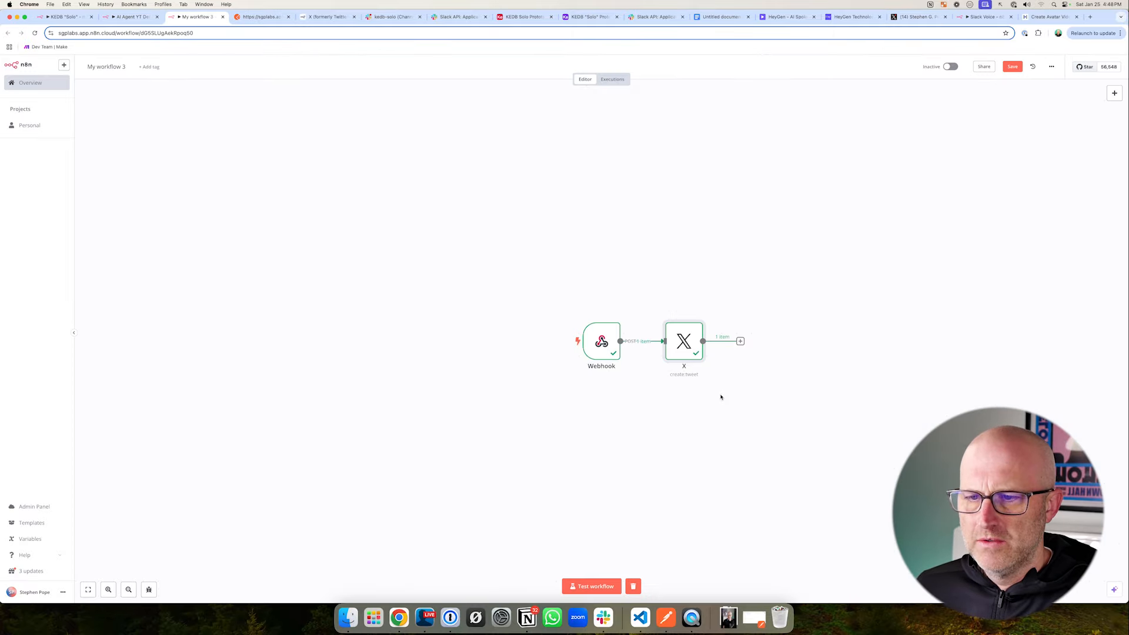
left_click(1012, 67)
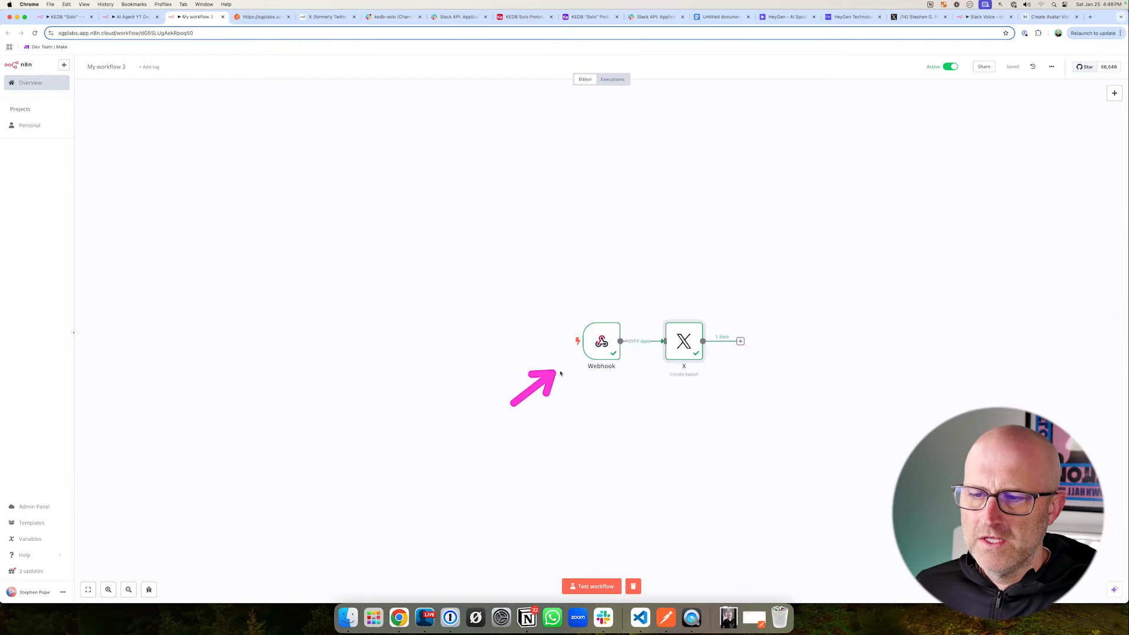
- Copy the Webhook node's production URL and close the node
double_click(601, 341)
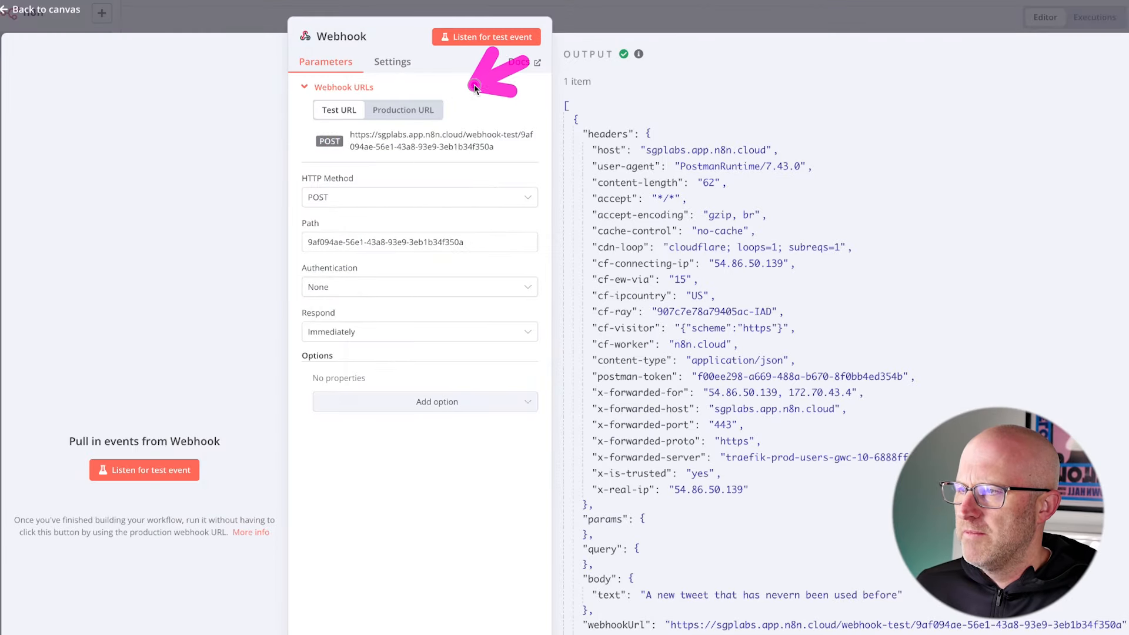
left_click(398, 117)
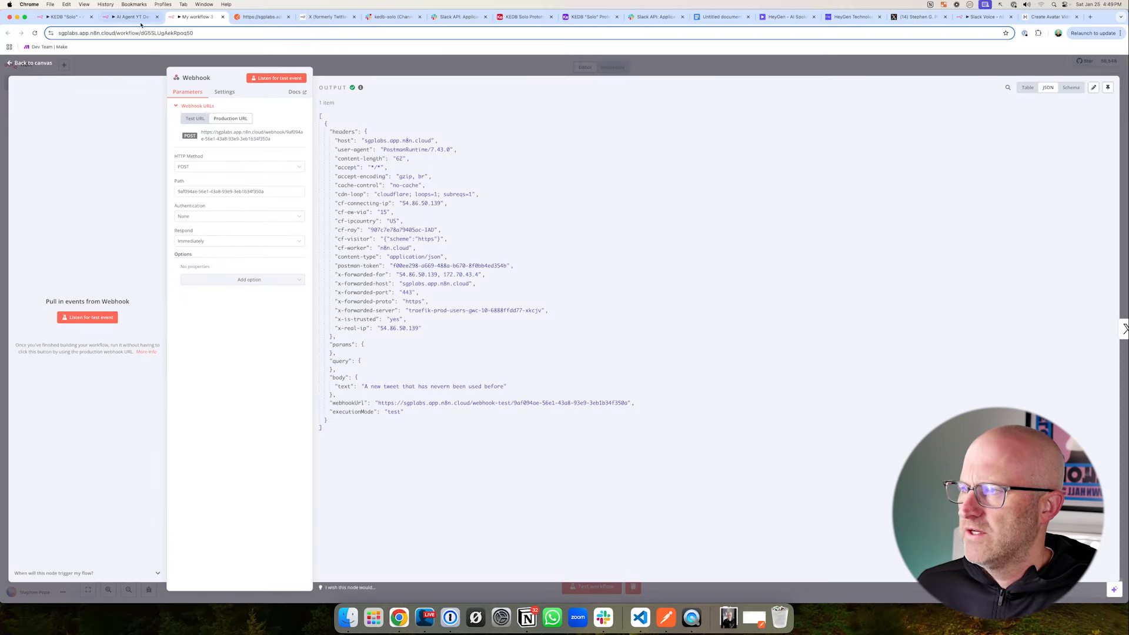
key("Escape")
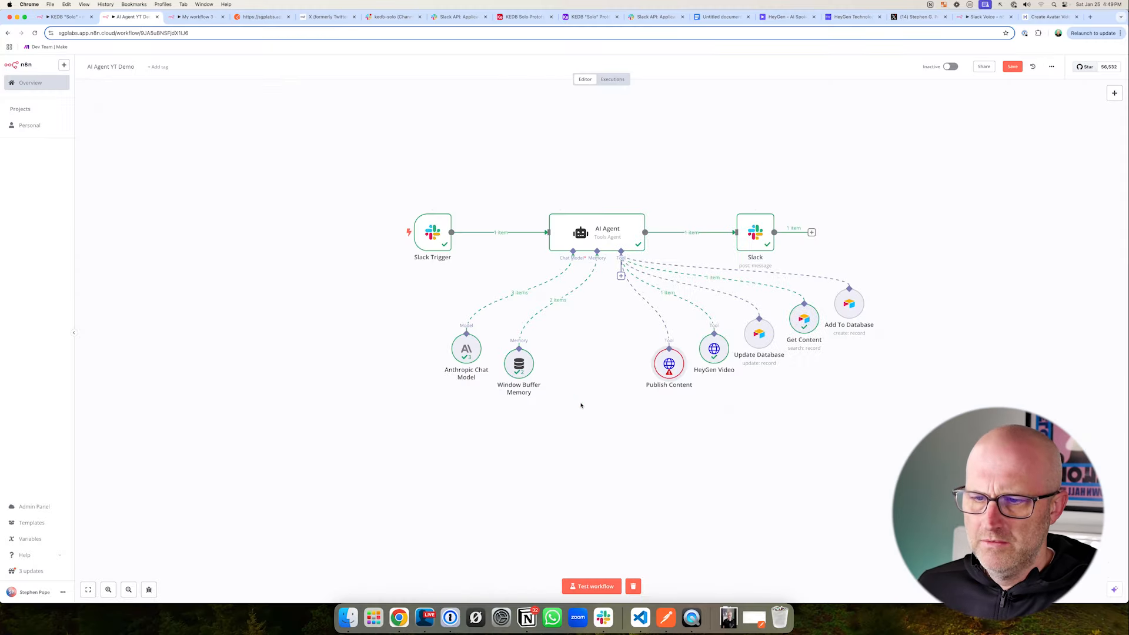
- In the AI Agent YT Demo workflow, set the Publish Content tool's method to POST and its URL to the copied production webhook URL
double_click(675, 369)
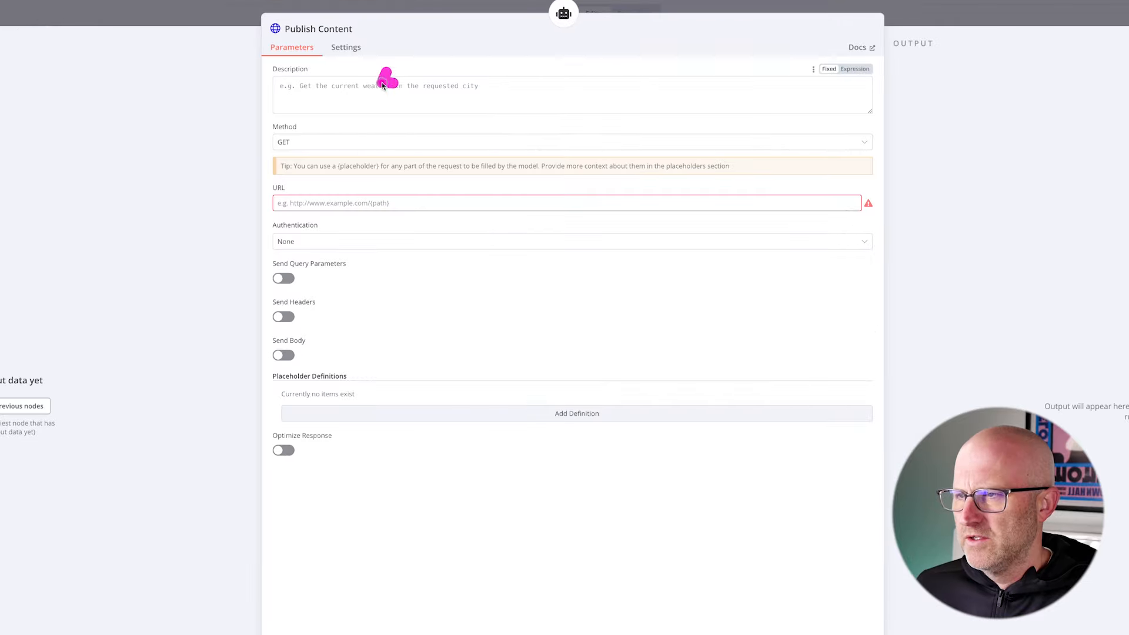
left_click(315, 145)
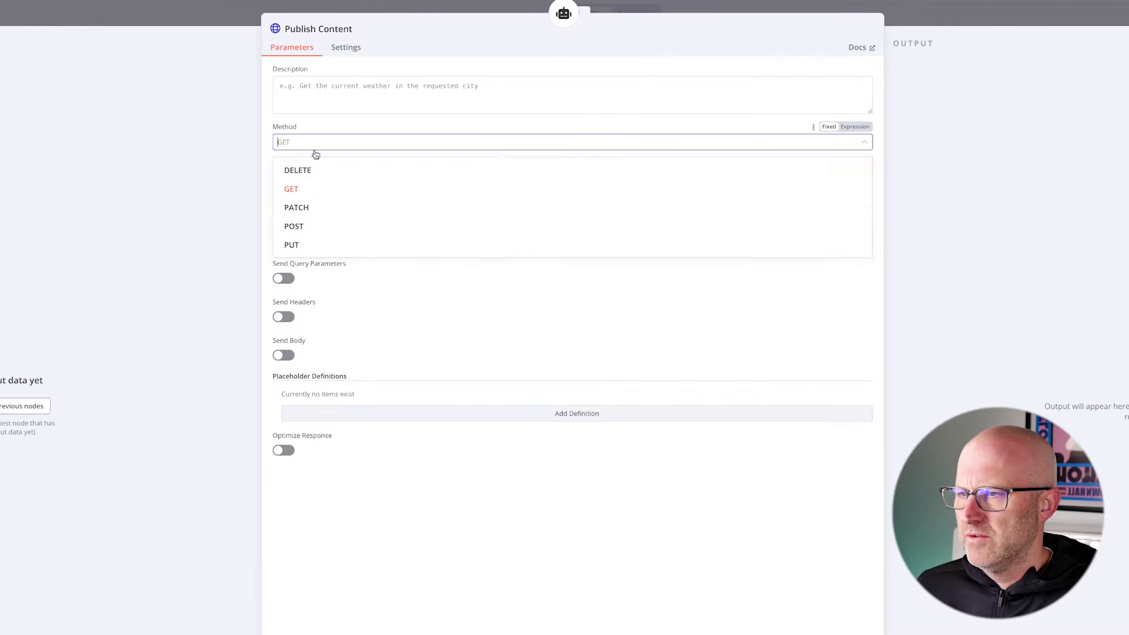
left_click(315, 224)
left_click(305, 203)
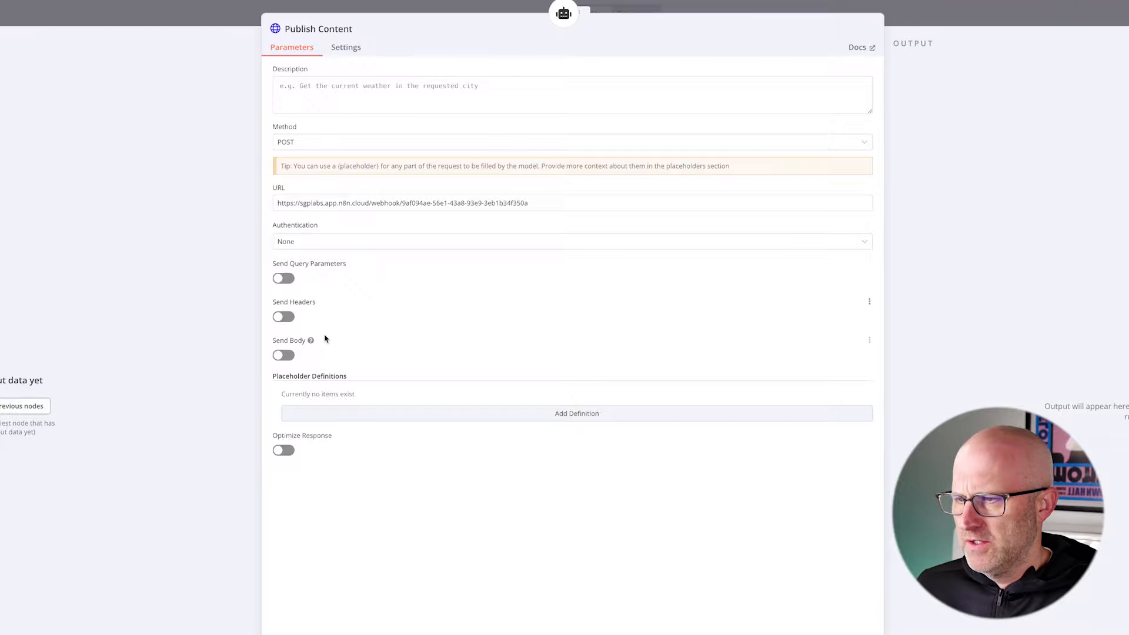
- Enable the Publish Content tool's request body, specified as JSON, with "text" set to the placeholder "{text}"
left_click(284, 355)
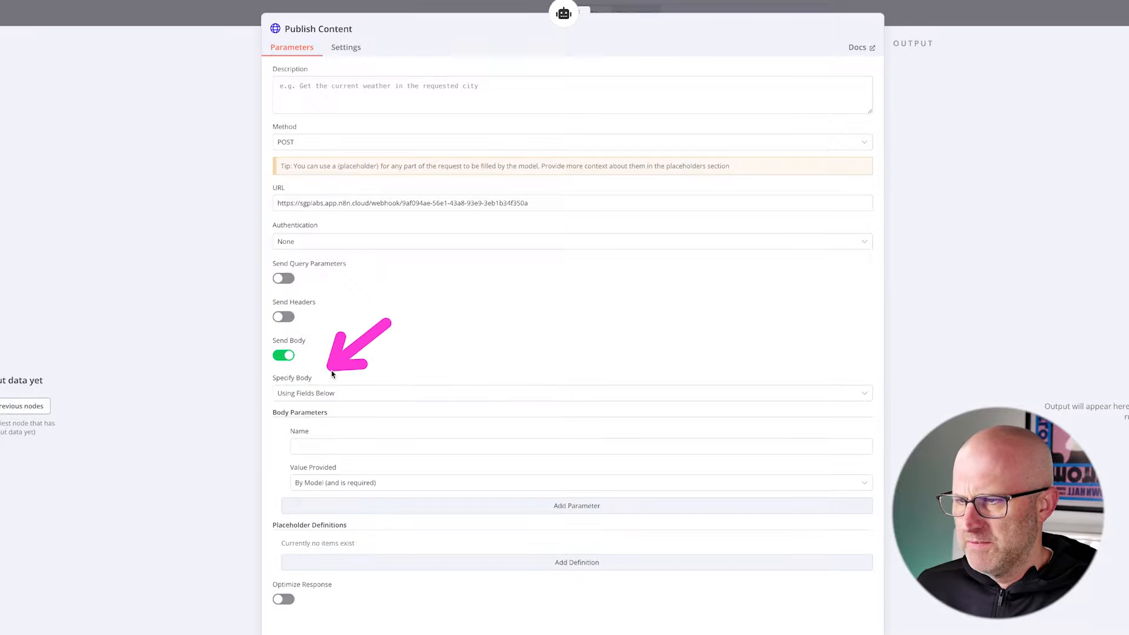
left_click(333, 394)
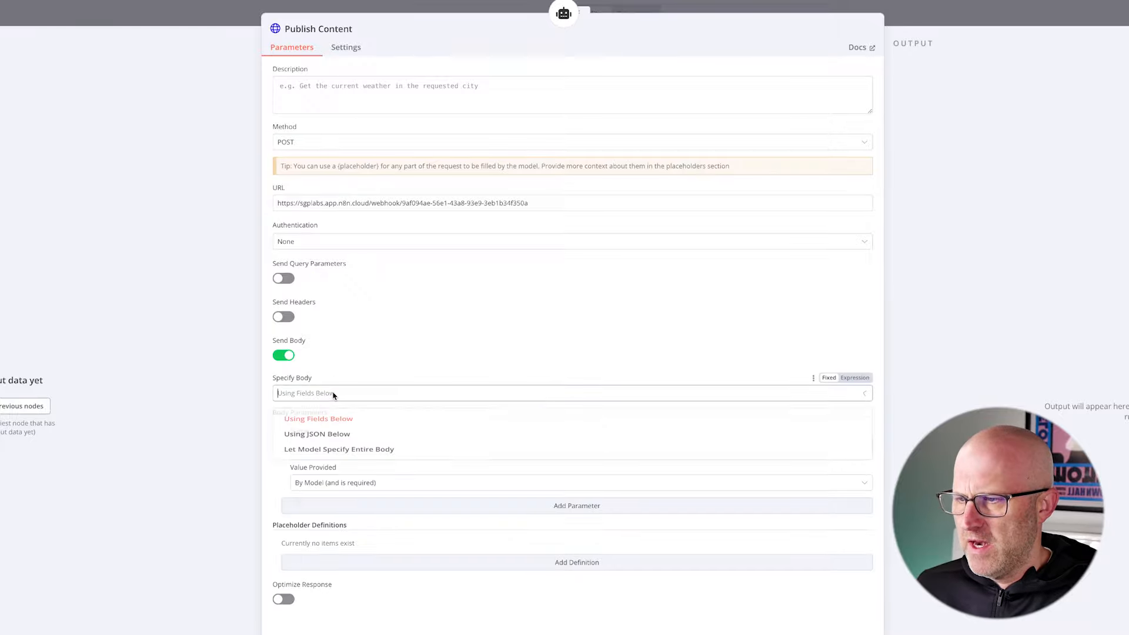
left_click(340, 441)
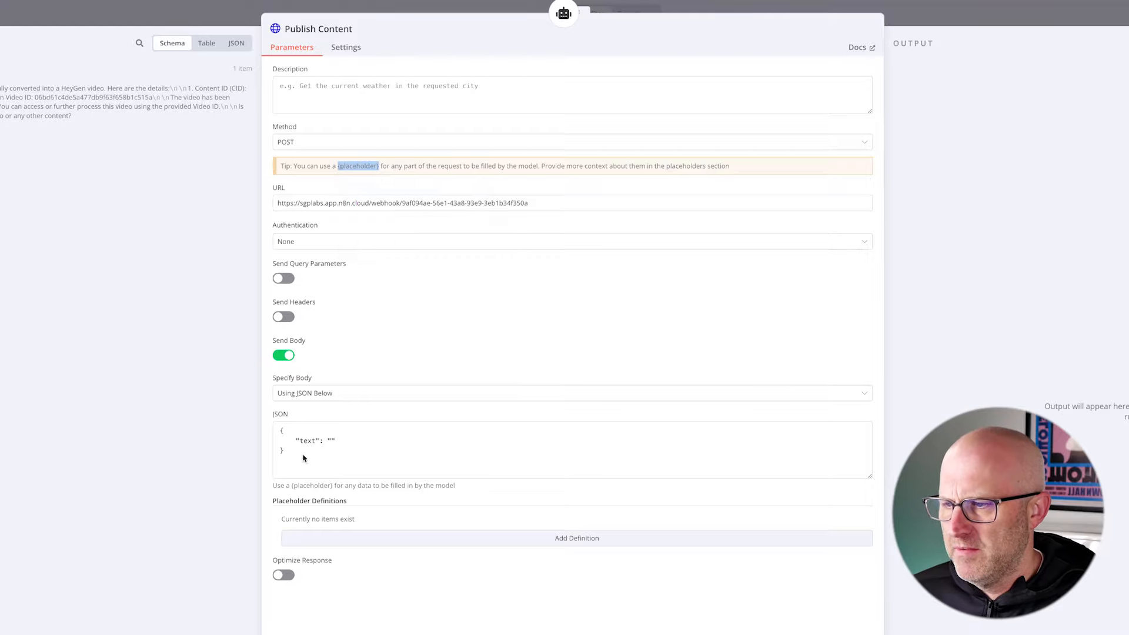
left_click(334, 441)
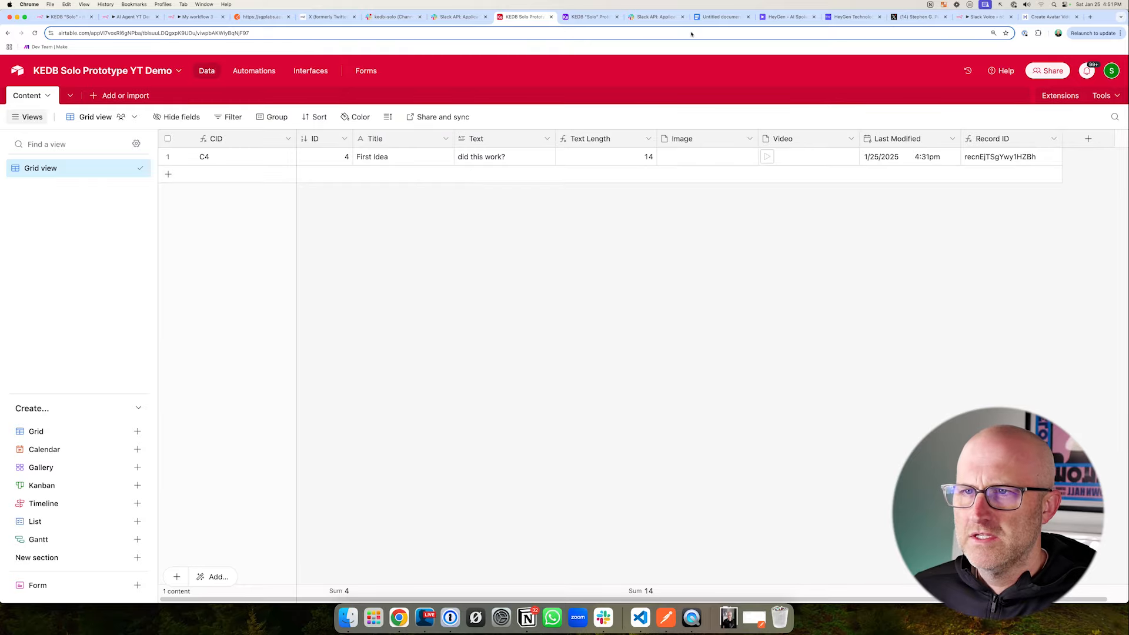
- Review the Publish Content section of the Google Docs prompt document, checking its purpose, usage rules and required fields
left_click(721, 16)
scroll(478, 390, "down", 10)
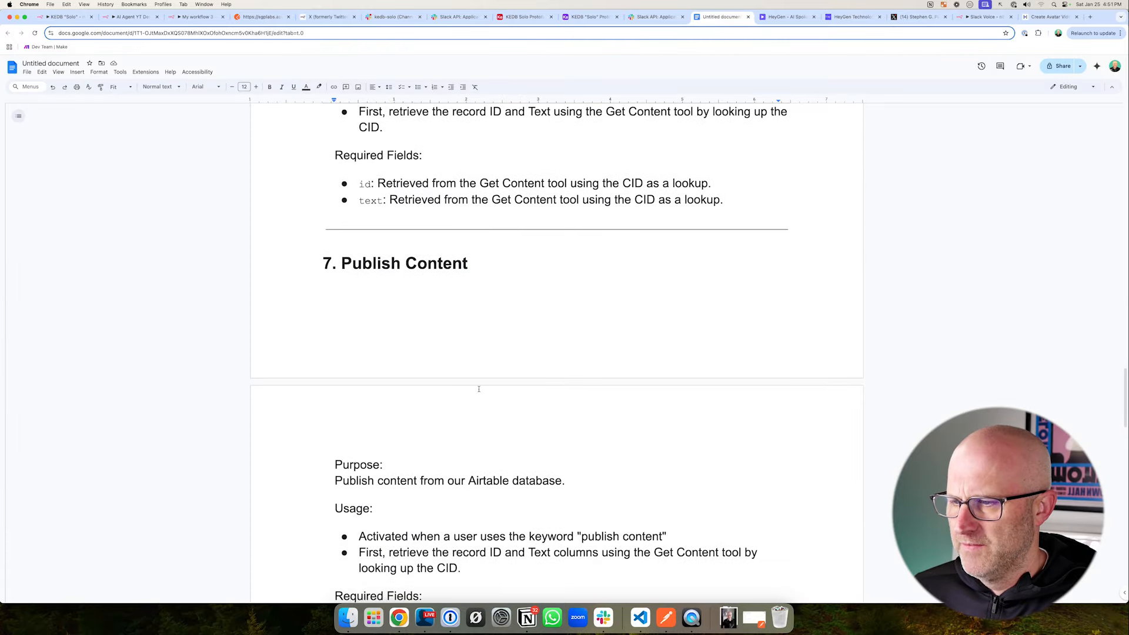
left_click_drag(290, 218, 501, 286)
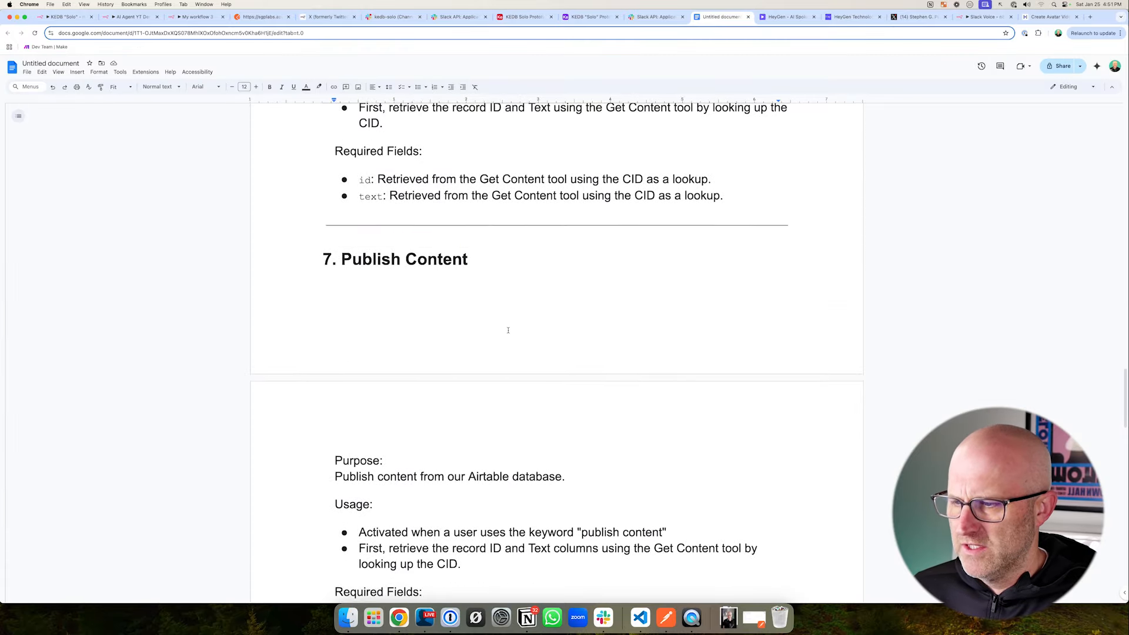
scroll(353, 327, "down", 5)
mouse_move(288, 308)
left_mouse_down()
mouse_move(438, 373)
mouse_move(592, 383)
left_mouse_up()
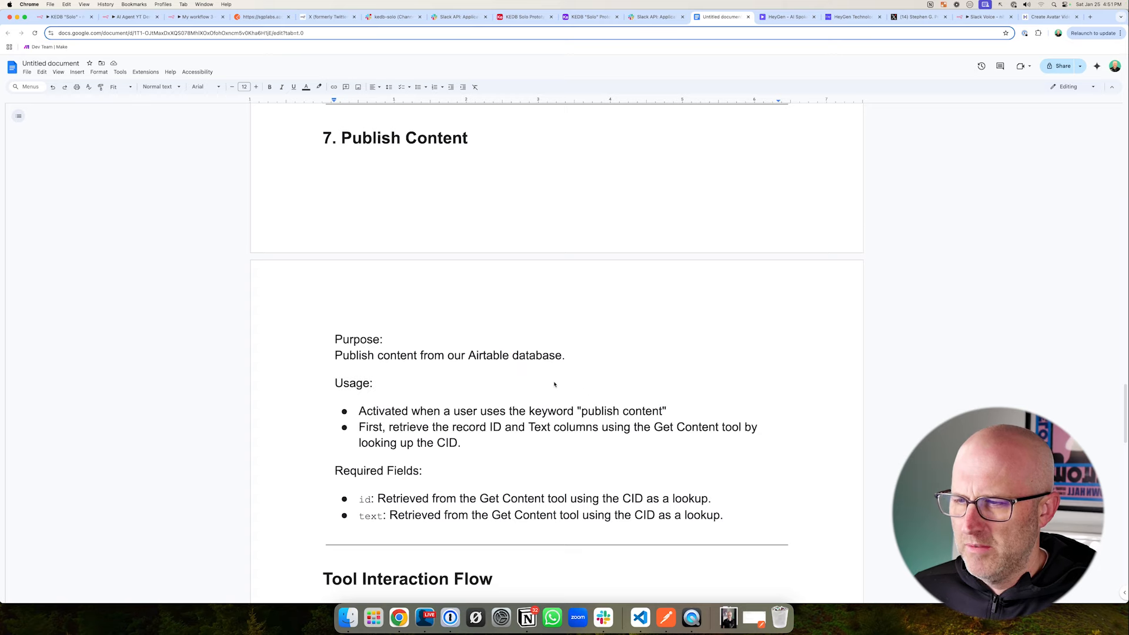
mouse_move(507, 292)
left_mouse_down()
mouse_move(526, 331)
mouse_move(591, 310)
left_mouse_up()
scroll(532, 311, "down", 3)
left_click_drag(642, 274, 624, 322)
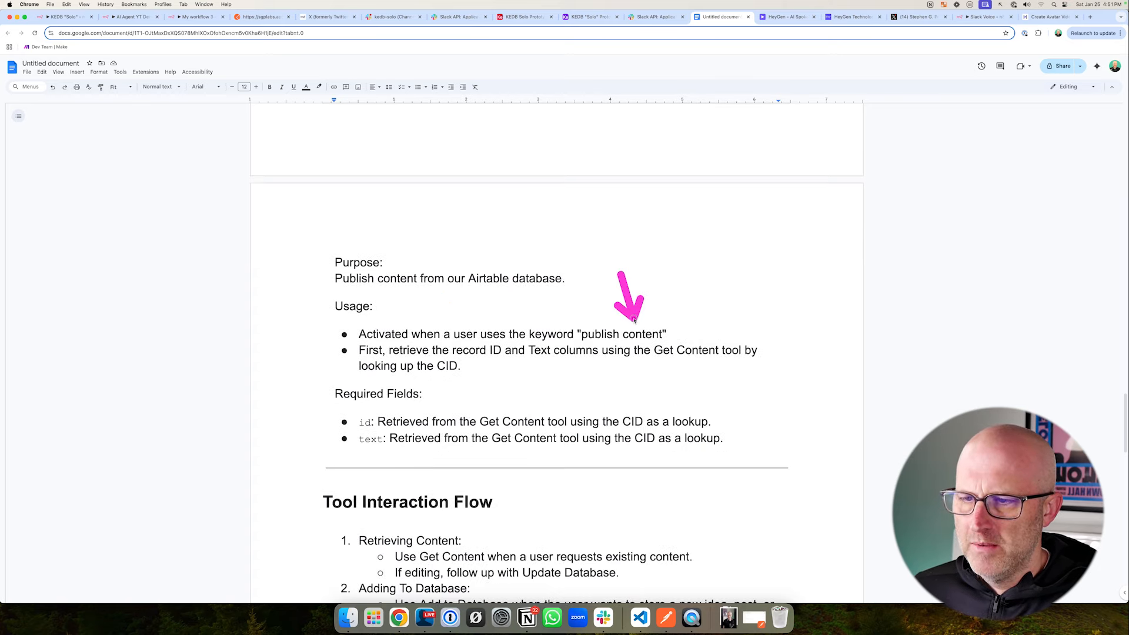
left_click_drag(420, 310, 387, 334)
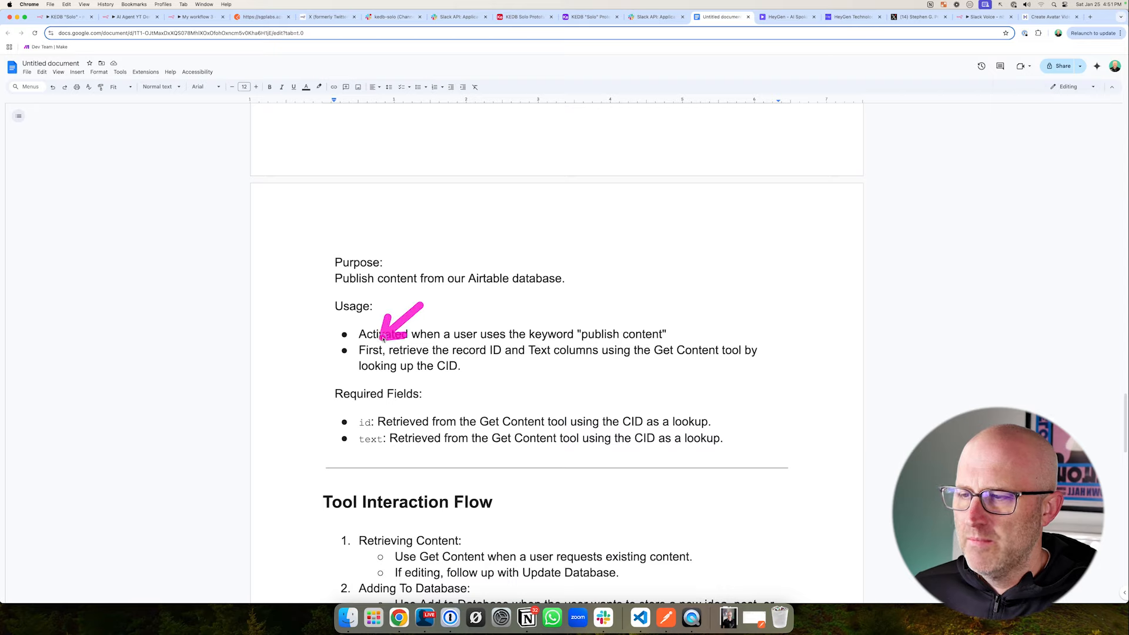
left_click_drag(462, 304, 436, 338)
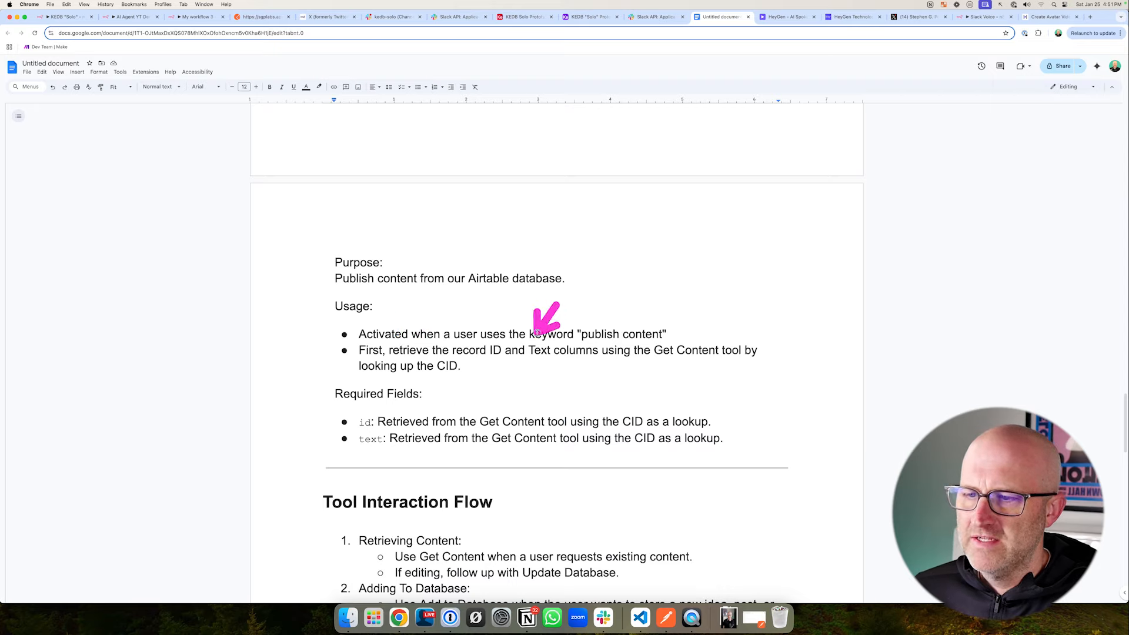
mouse_move(665, 431)
left_mouse_down()
mouse_move(665, 366)
mouse_move(741, 371)
mouse_move(468, 387)
mouse_move(461, 373)
mouse_move(476, 375)
left_mouse_up()
left_click_drag(504, 336, 576, 367)
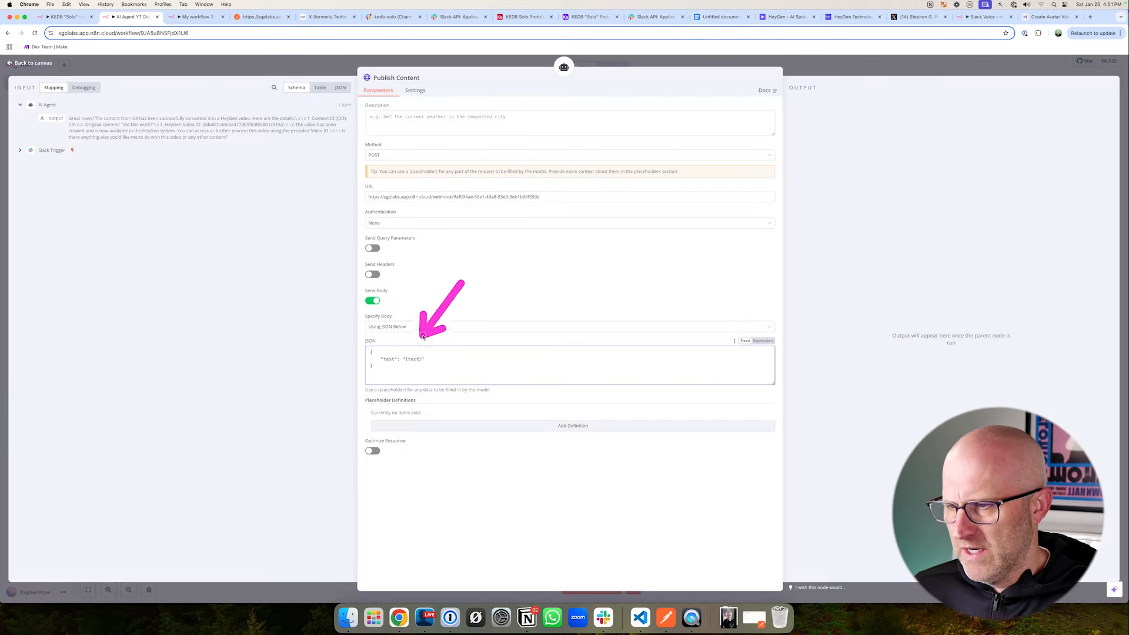
left_click_drag(422, 331, 422, 351)
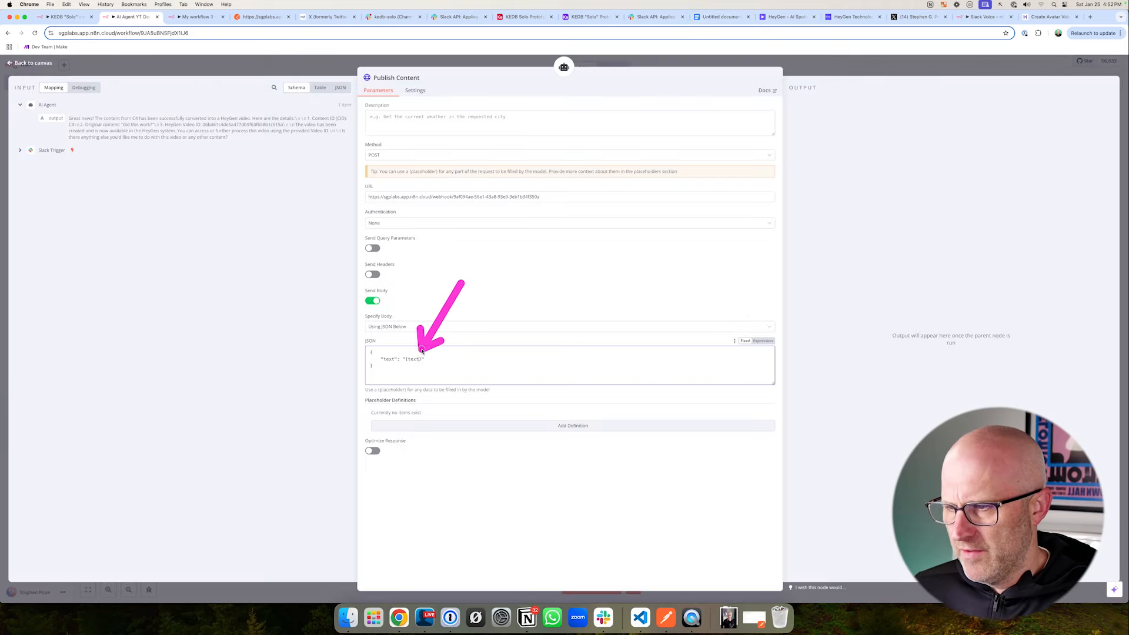
- Close the Publish Content node in n8n and save the AI Agent YT Demo workflow
left_click(830, 65)
left_click(1013, 67)
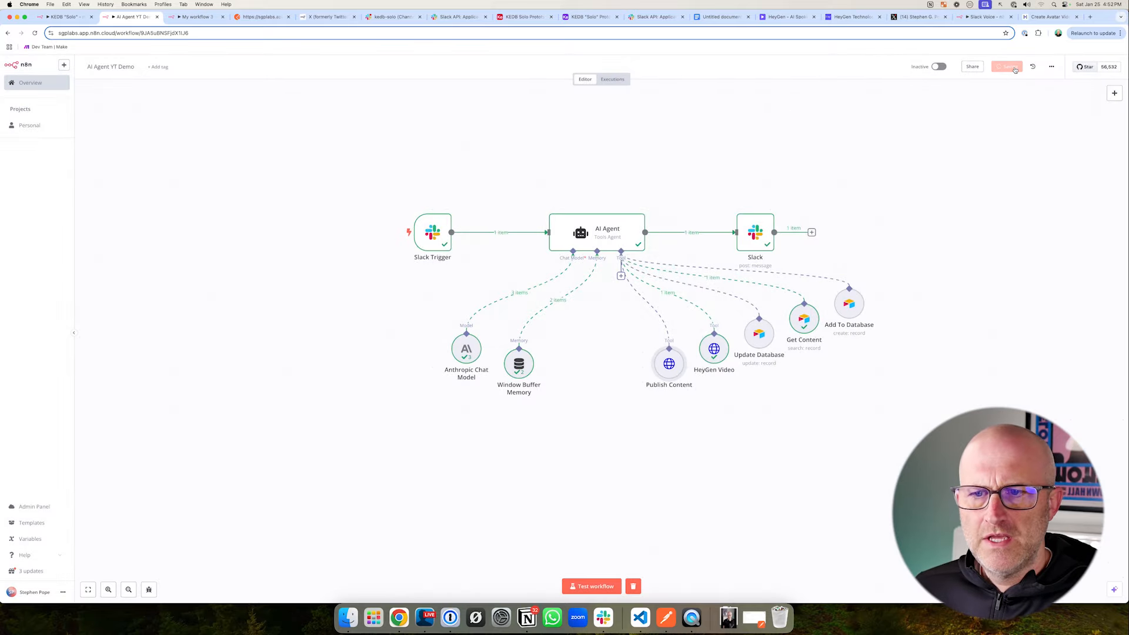
- In Airtable's Content table, set the Text of record C4 to "ANOTHER Tweet!!"
left_click(517, 19)
left_click(509, 157)
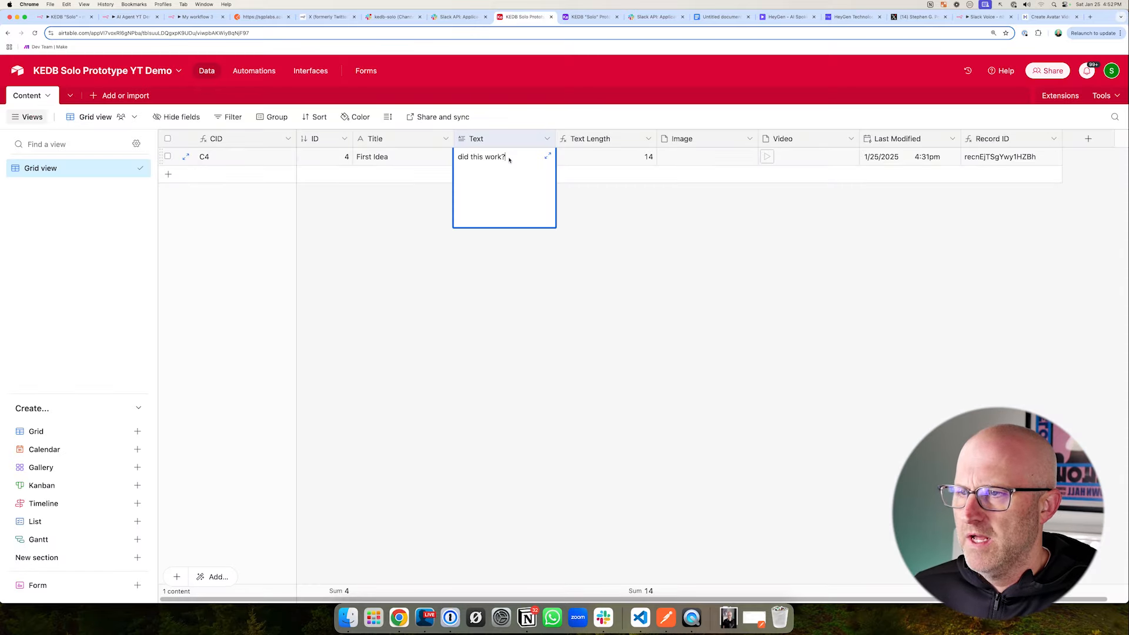
left_click_drag(515, 157, 431, 156)
type("ANOTHER Tweet!!")
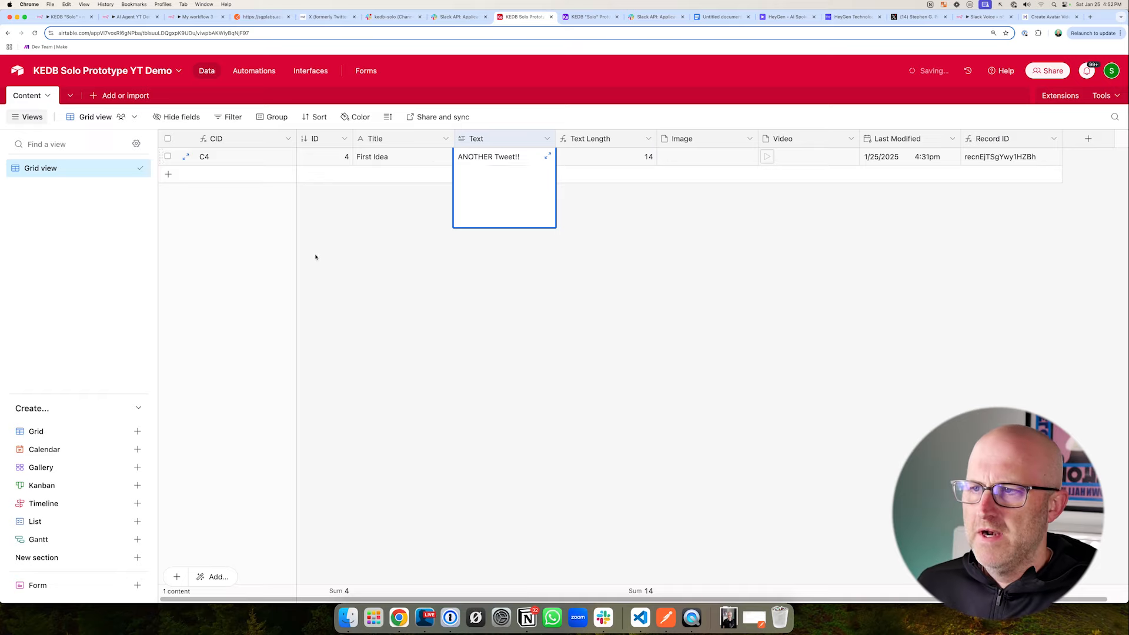
left_click(315, 255)
left_click_drag(431, 242, 458, 170)
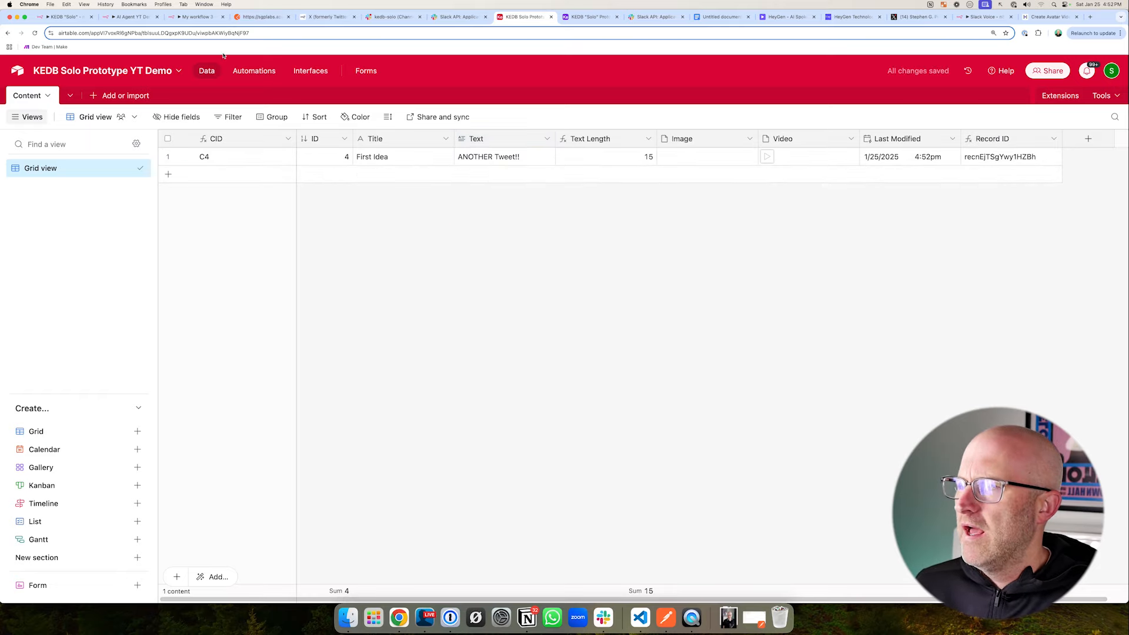
- Start a test run of the AI Agent YT Demo workflow and send a "publish content" request for C4 in Slack's kedb-solo channel
left_click(133, 17)
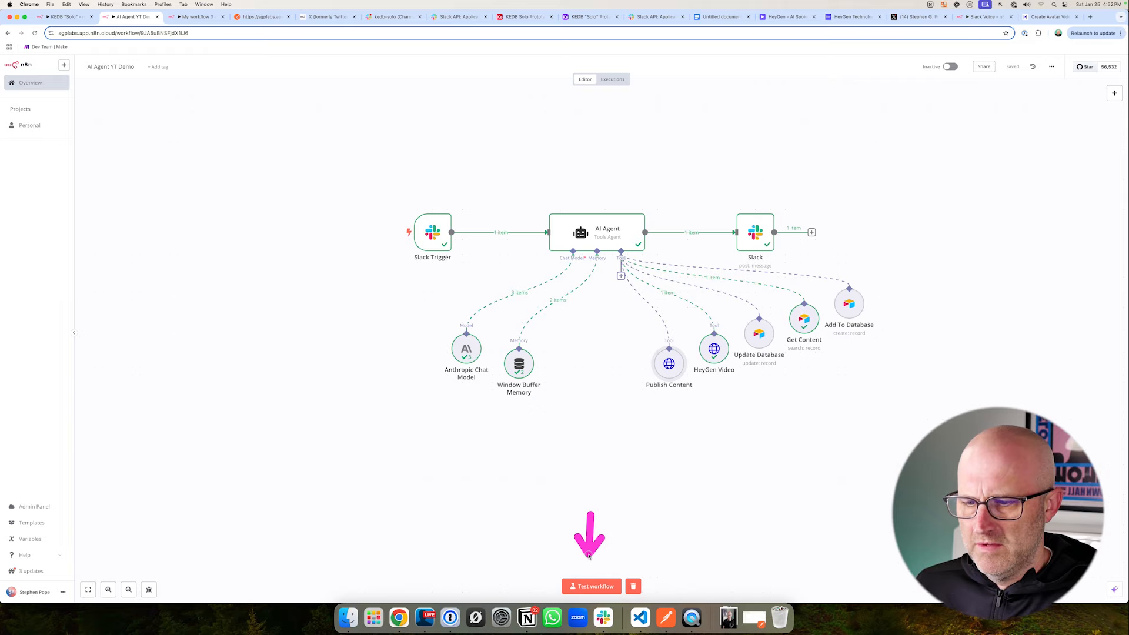
left_click(591, 586)
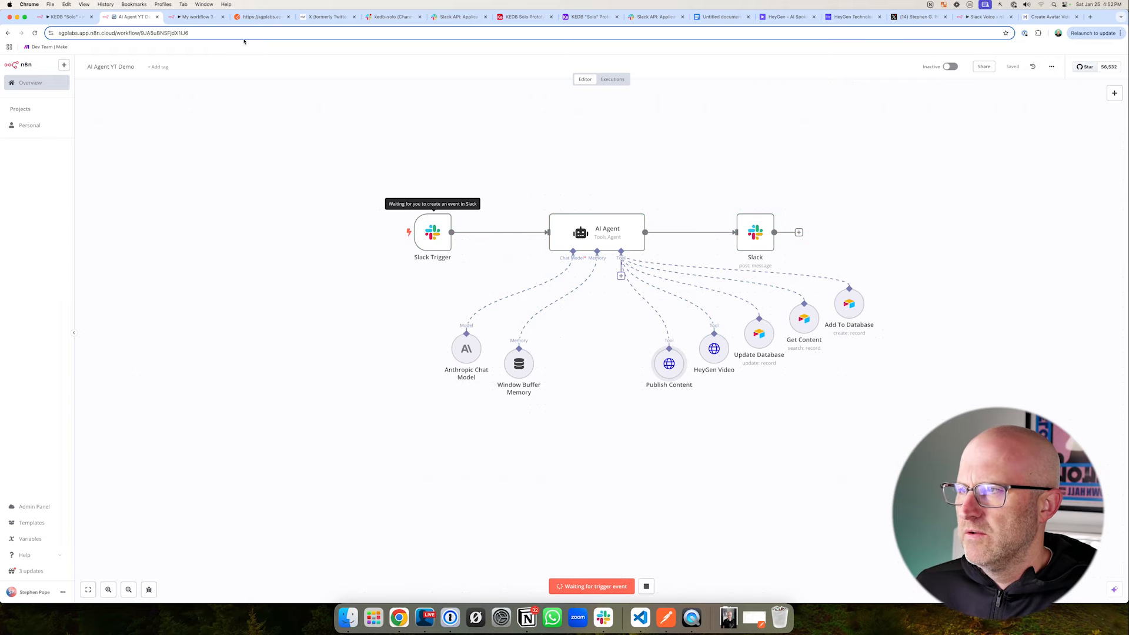
left_click(390, 17)
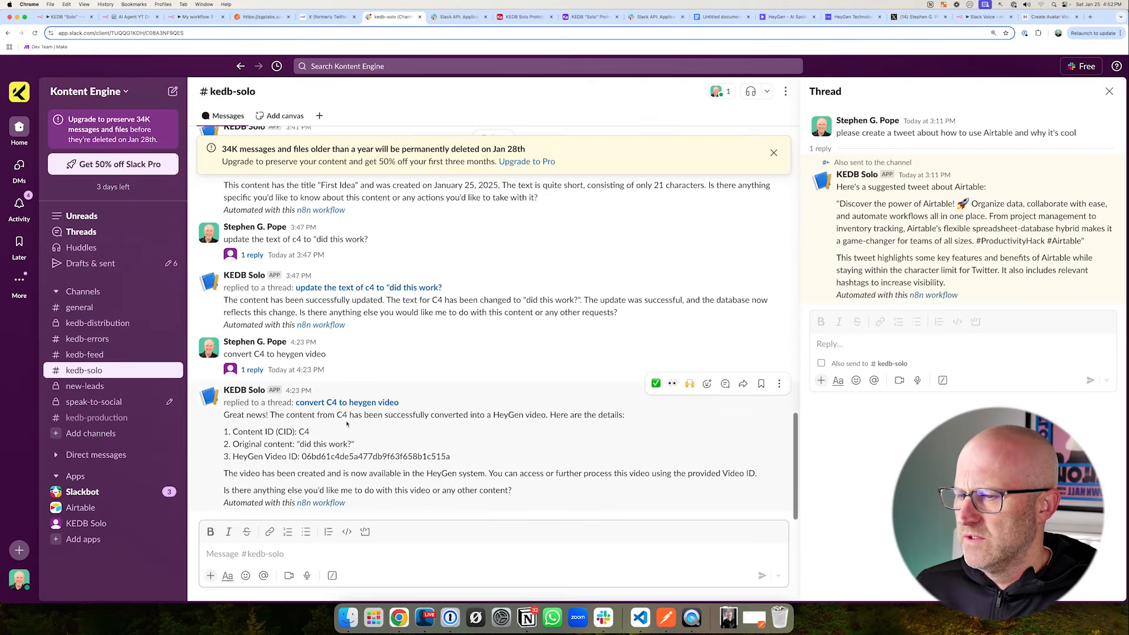
left_click(279, 554)
type("publish content c")
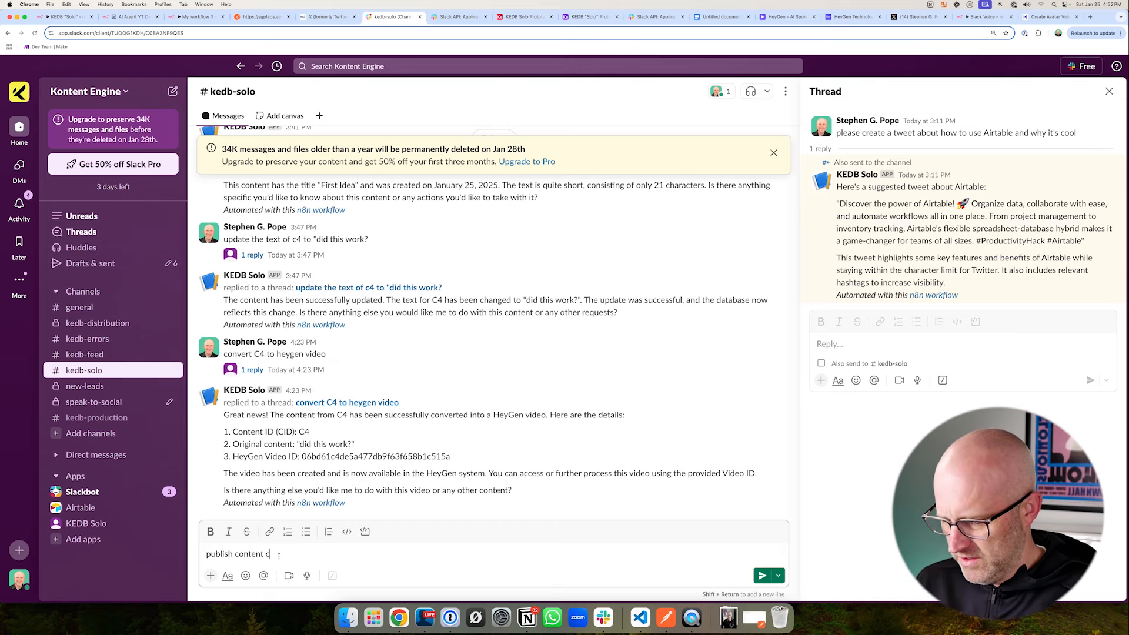
- Return to the AI Agent YT Demo workflow, follow its execution and inspect the Publish Content node's input and output
left_click(125, 18)
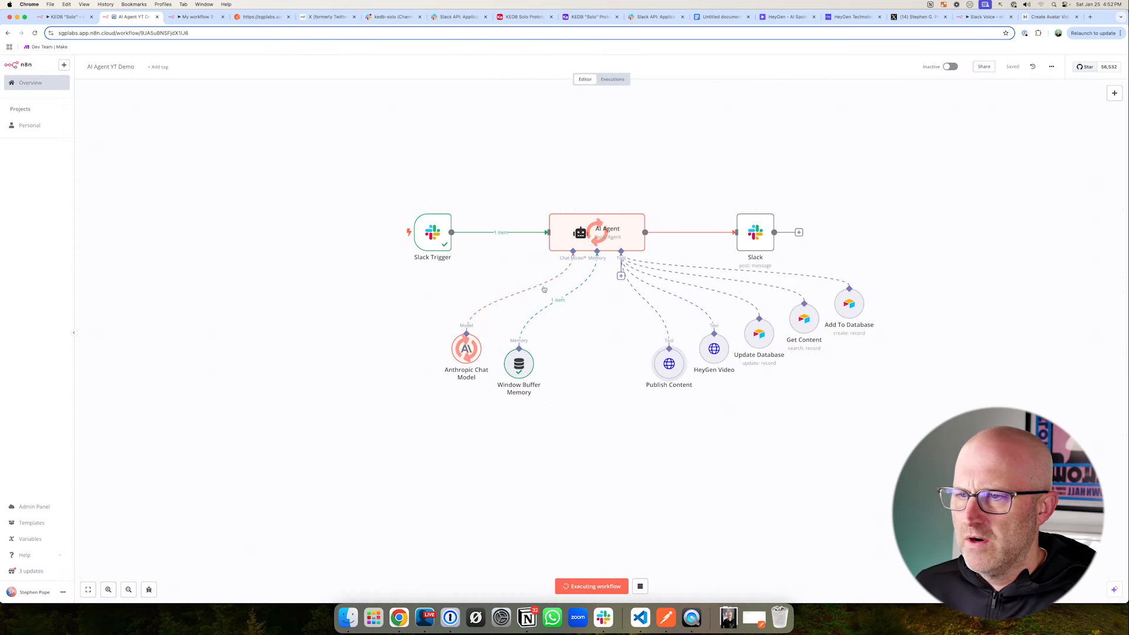
mouse_move(356, 175)
left_mouse_down()
mouse_move(685, 421)
mouse_move(710, 453)
left_mouse_up()
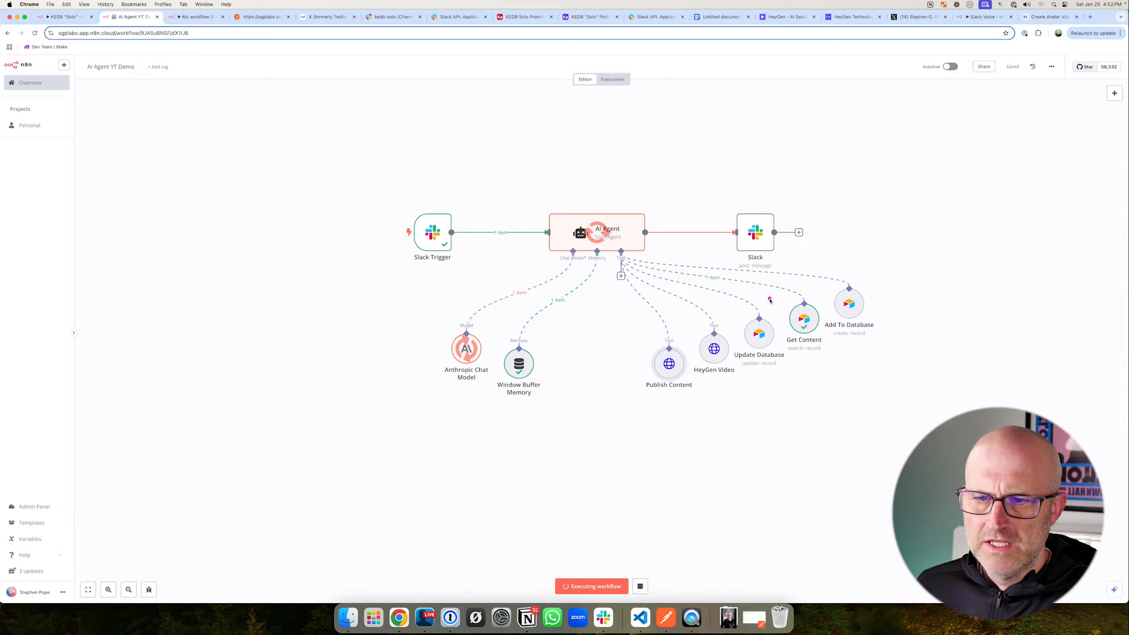
left_click_drag(767, 285, 834, 355)
left_click_drag(615, 317, 715, 409)
left_click_drag(620, 450, 650, 399)
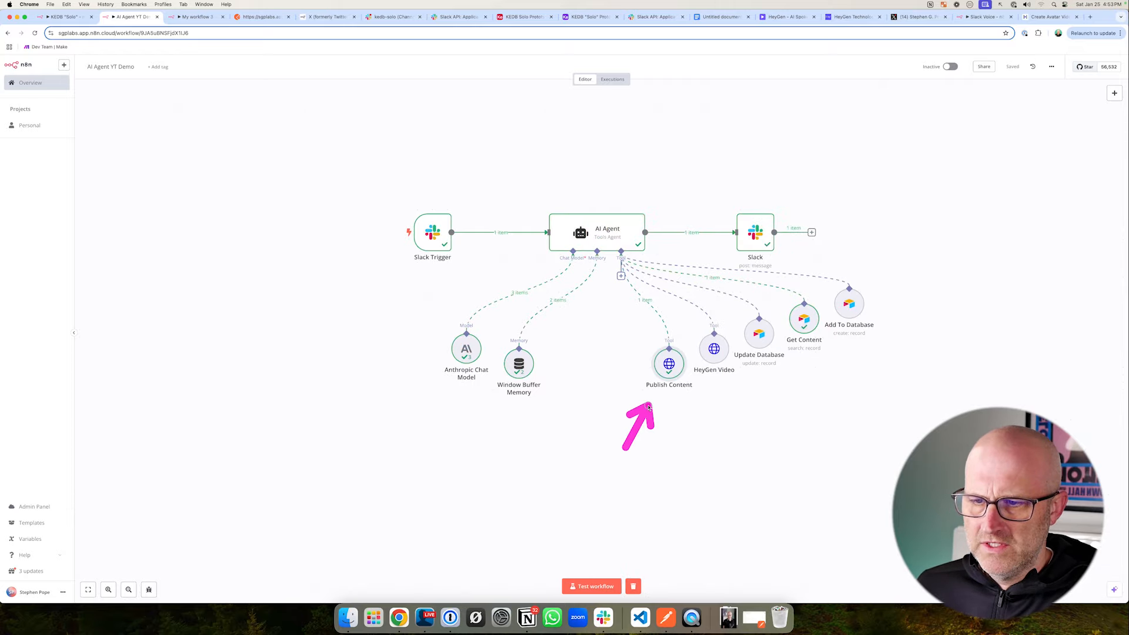
double_click(672, 367)
left_click_drag(852, 235, 852, 159)
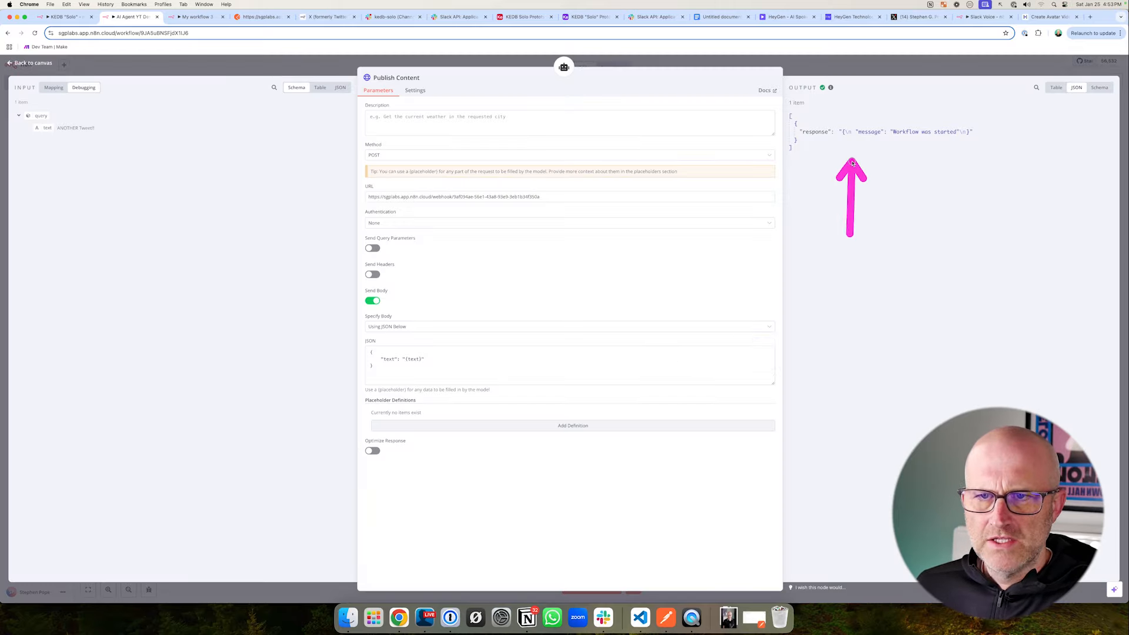
left_click(324, 71)
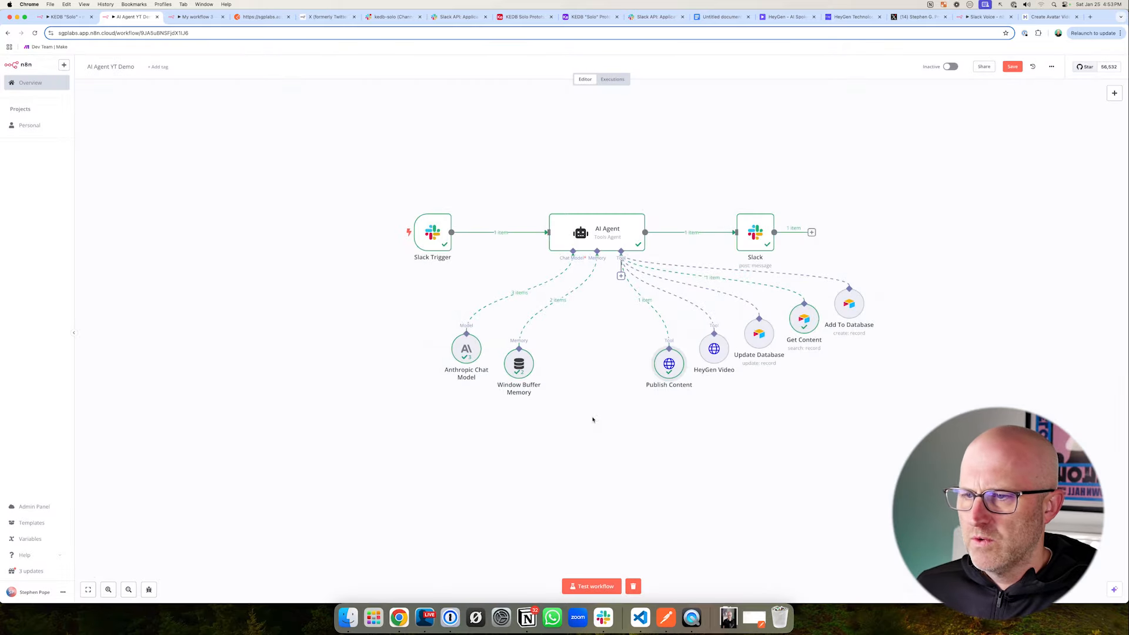
left_click_drag(599, 442, 630, 403)
- Open the latest execution of My workflow 3 and inspect the X node's output
key("ctrl+Tab")
mouse_move(588, 256)
left_mouse_down()
mouse_move(605, 290)
mouse_move(671, 306)
left_mouse_up()
left_click_drag(573, 108, 573, 110)
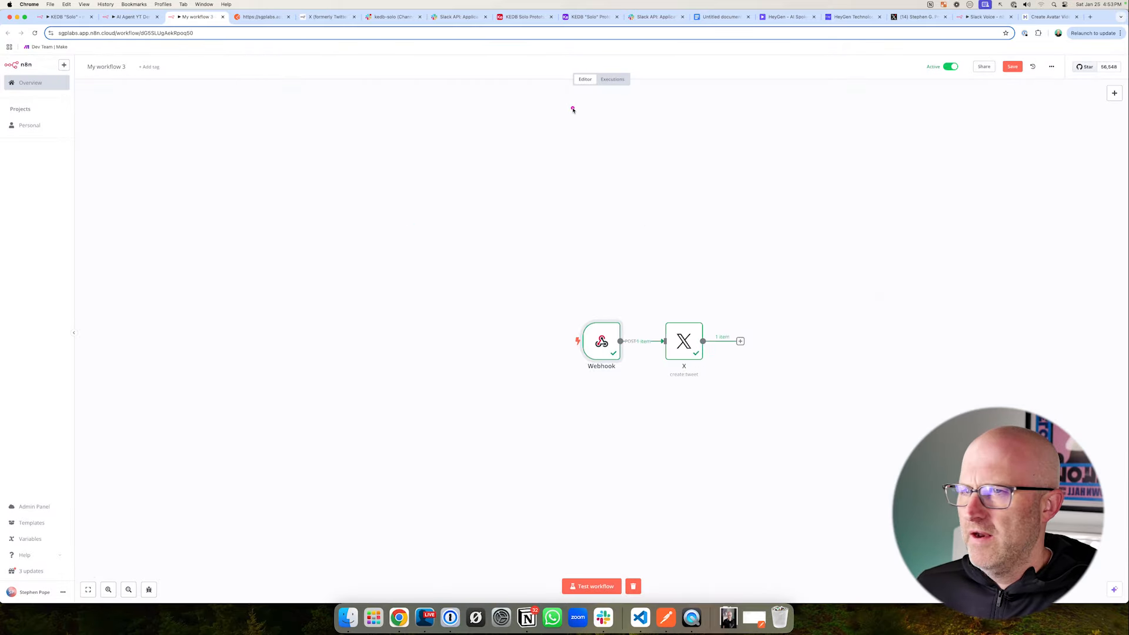
left_click(614, 82)
left_click_drag(244, 157, 182, 121)
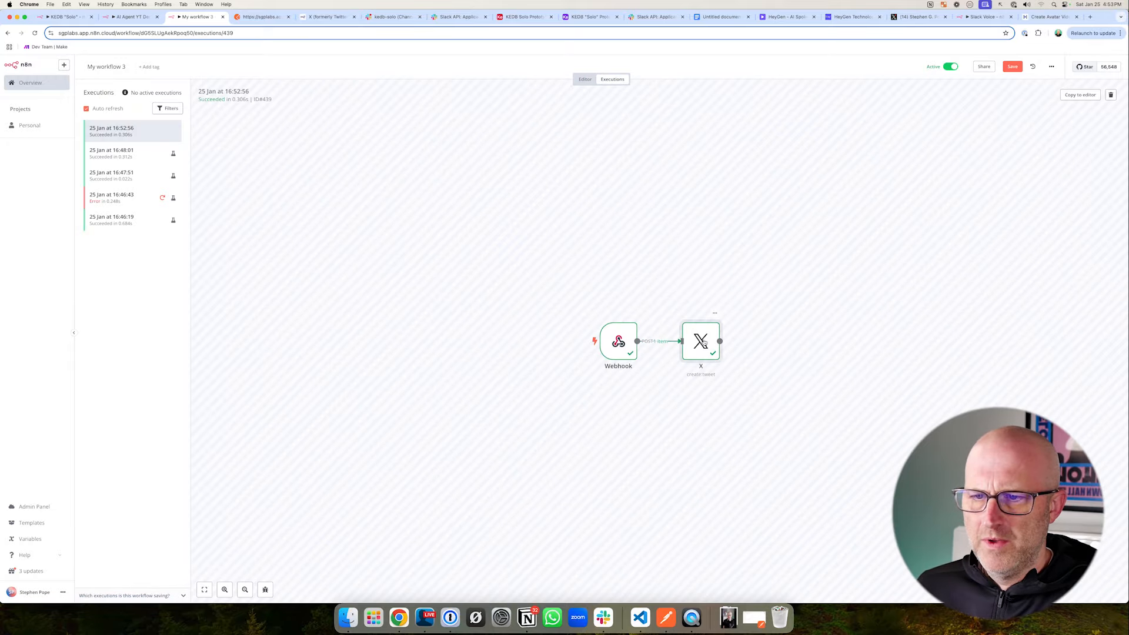
double_click(700, 342)
left_click_drag(840, 290, 813, 191)
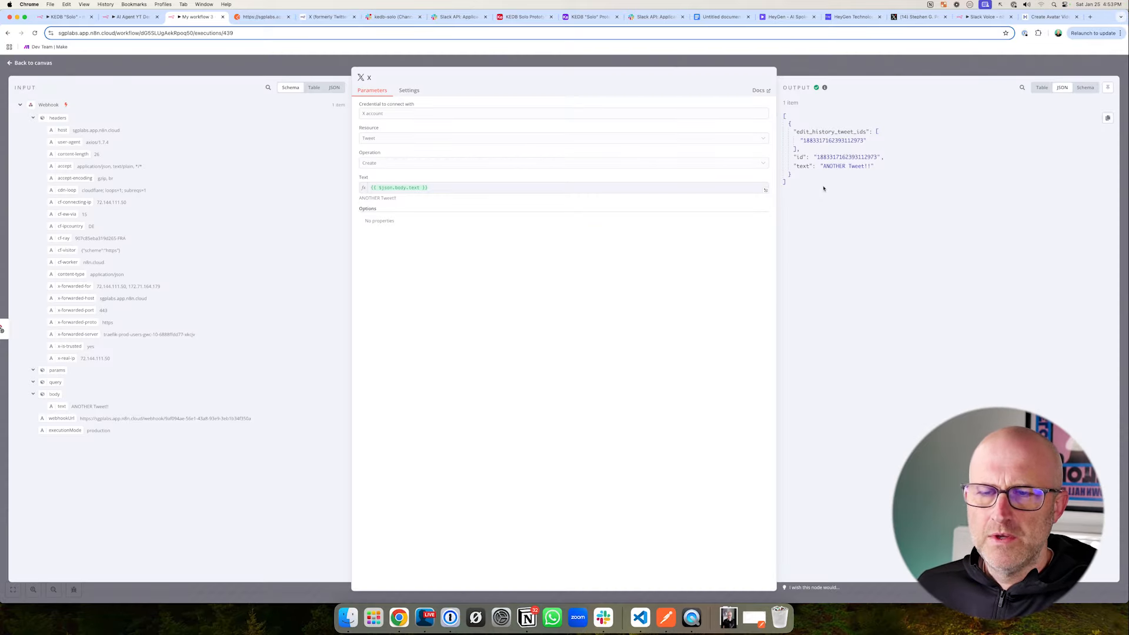
- Switch to the X profile and reload it to check for the newly published post
left_click(899, 17)
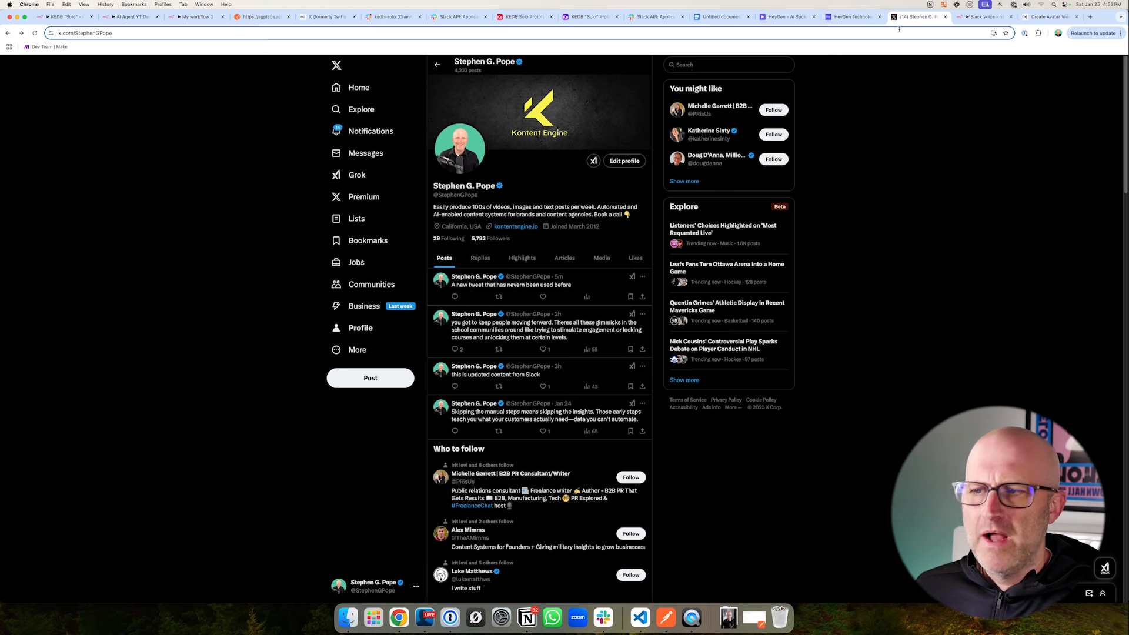
left_click(35, 33)
left_click_drag(555, 247, 502, 285)
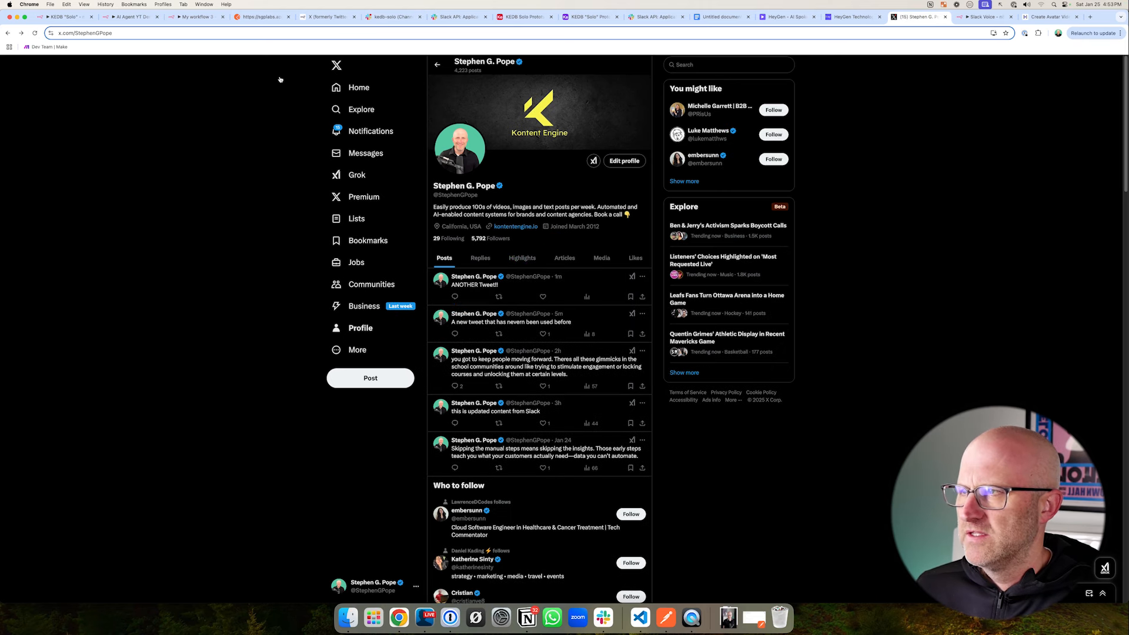
- Go back through the n8n workflows and review the fields of Airtable's Content table
left_click(194, 18)
left_click(129, 17)
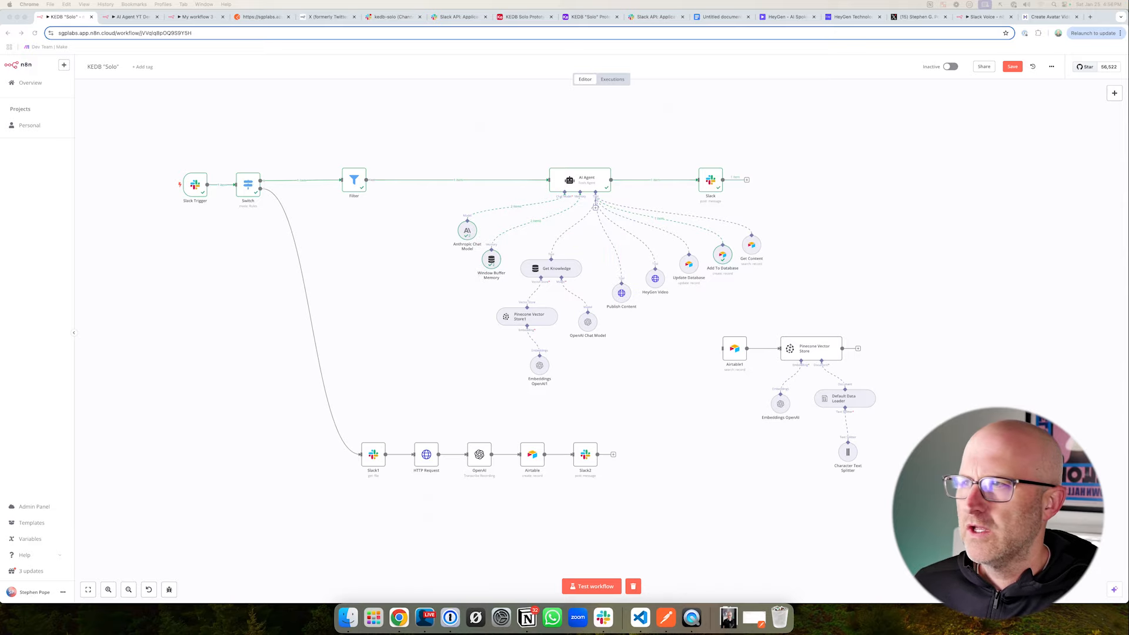
left_click(522, 17)
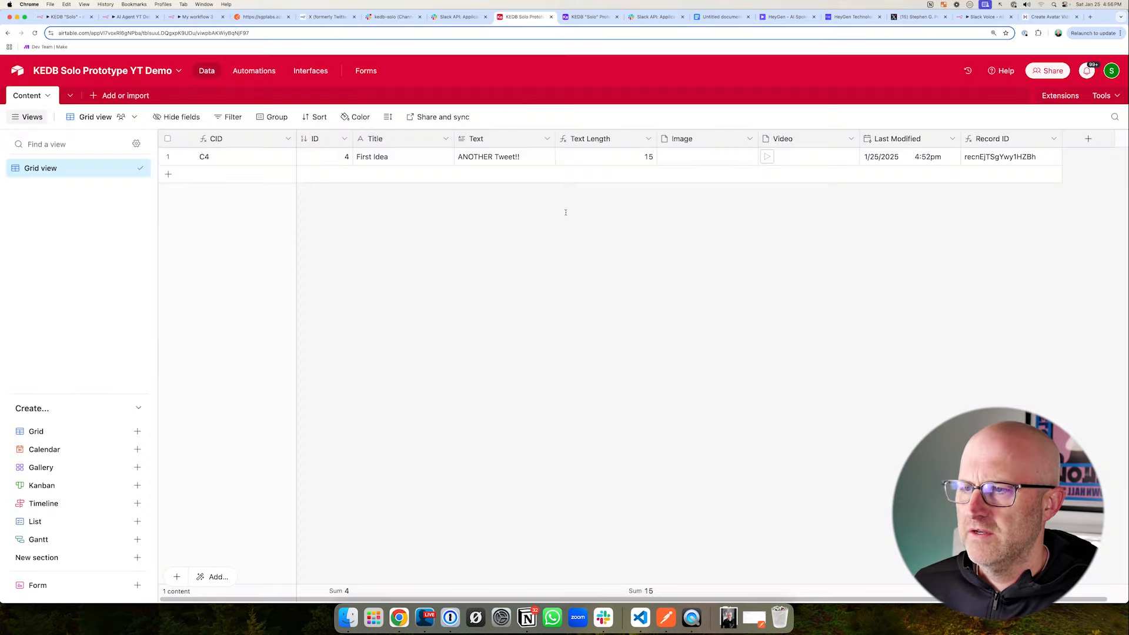
mouse_move(797, 259)
left_mouse_down()
mouse_move(556, 160)
mouse_move(539, 179)
mouse_move(522, 143)
mouse_move(534, 169)
left_mouse_up()
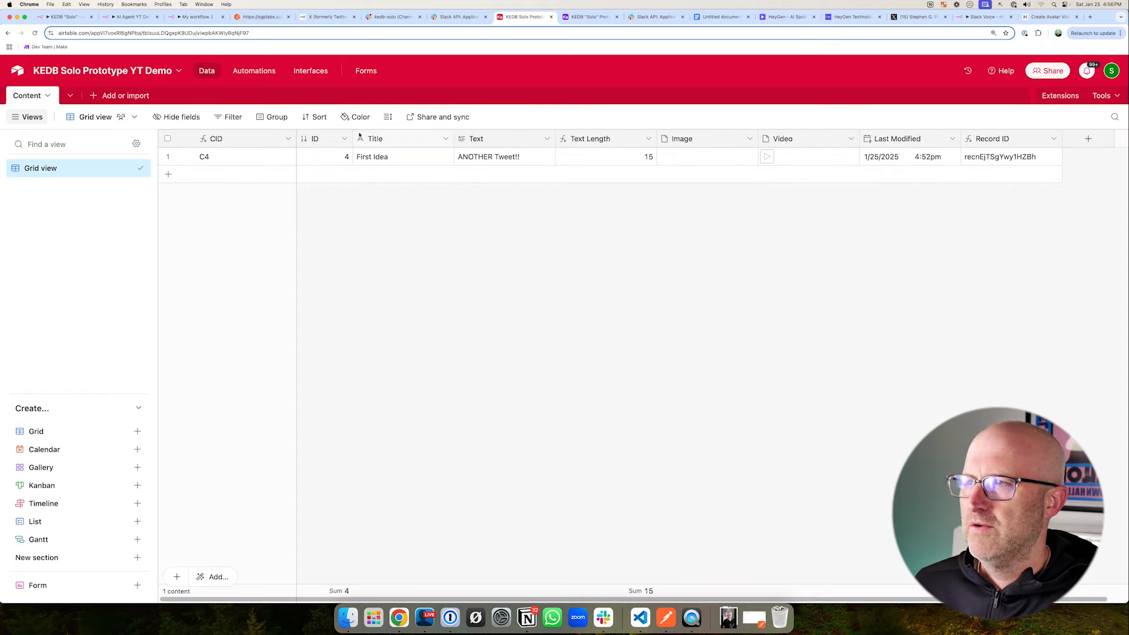
- Open the KEDB "Solo" workflow in n8n and examine its AI Agent tools, including Add To Database
left_click(132, 20)
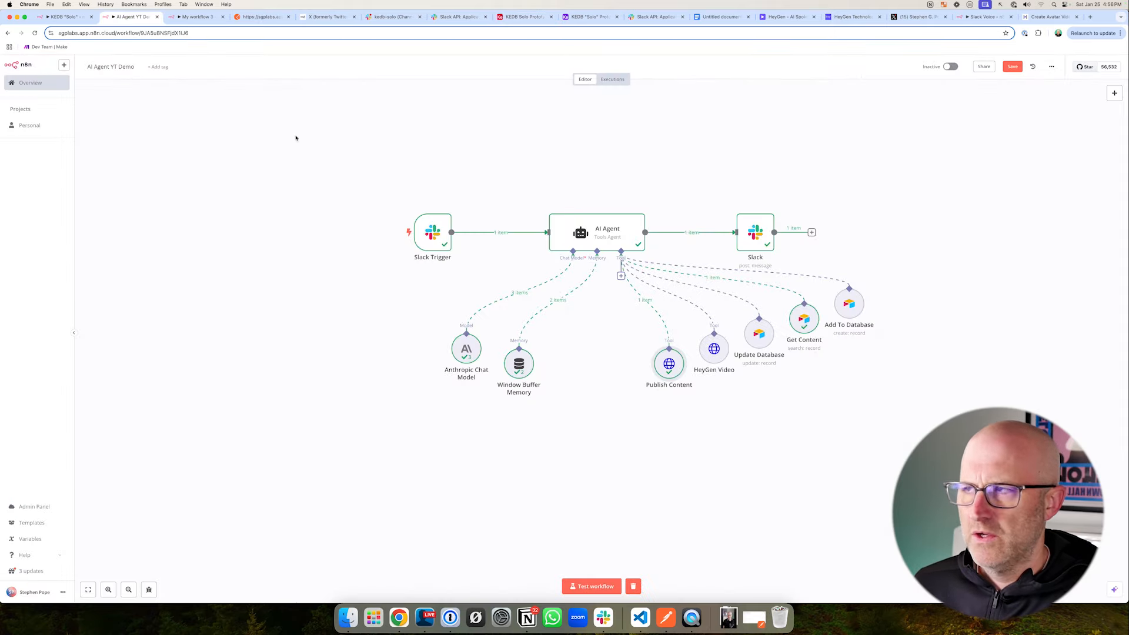
left_click(73, 20)
left_click_drag(465, 230, 633, 414)
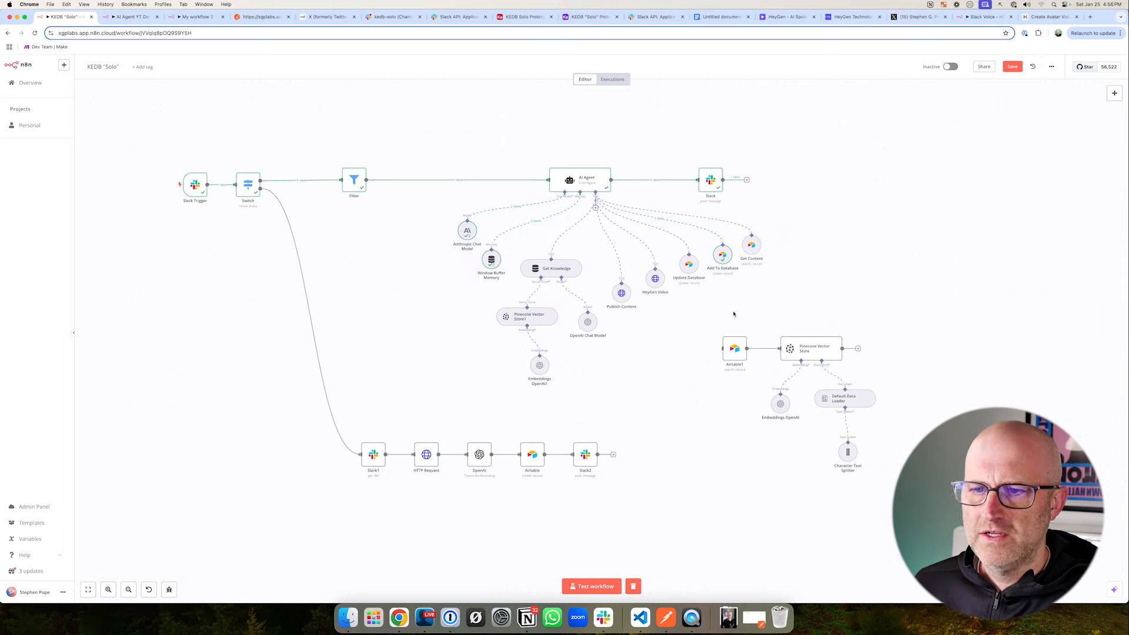
left_click_drag(698, 235, 746, 280)
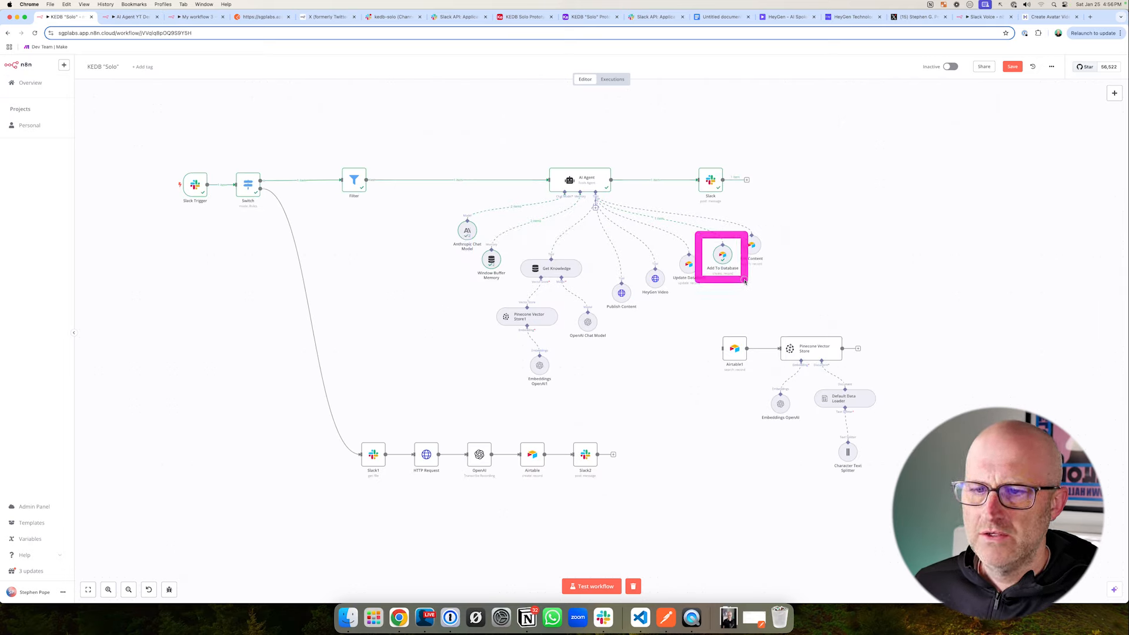
- Switch to the KEDB Solo Prototype YT Demo base in Airtable and examine the Content table's Text field
left_click_drag(474, 238, 630, 403)
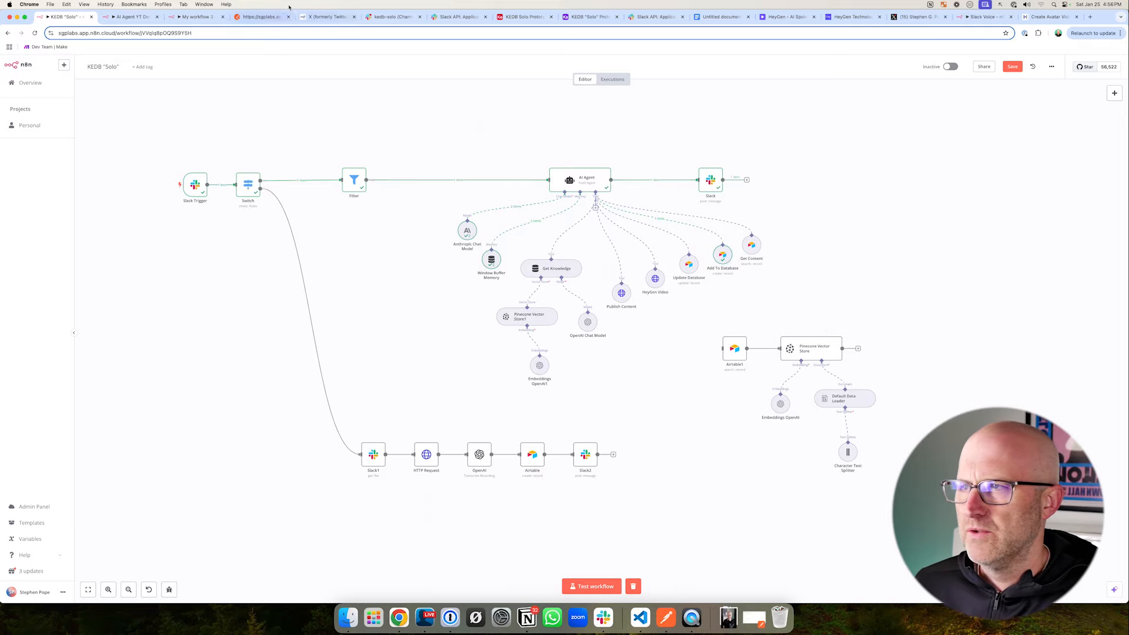
left_click(521, 16)
left_click_drag(547, 256, 502, 175)
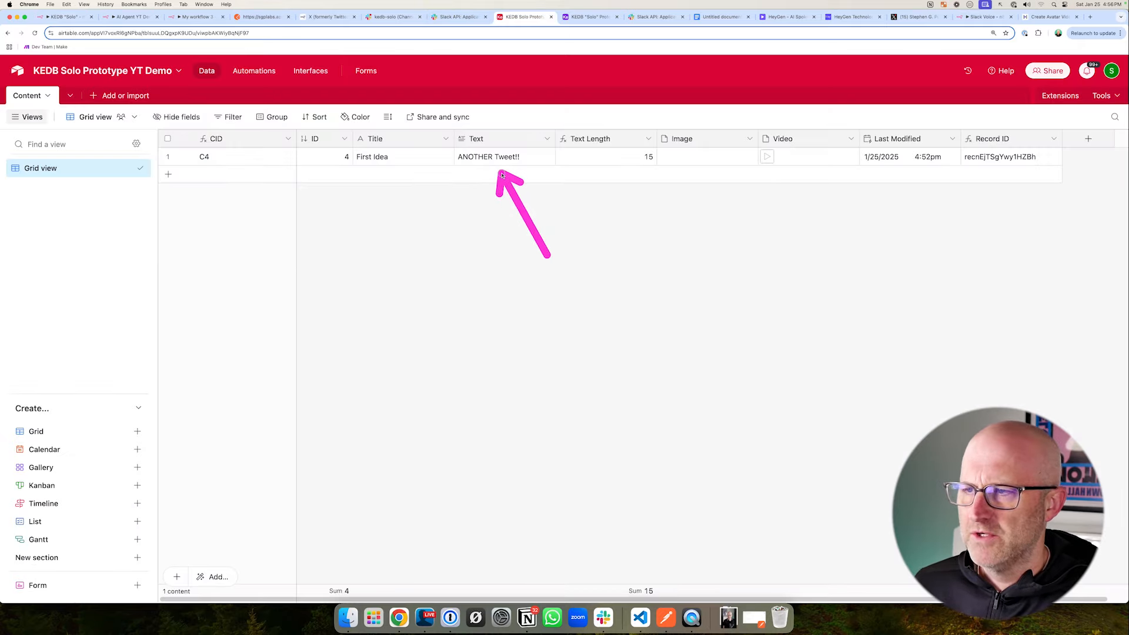
left_click_drag(434, 135, 565, 180)
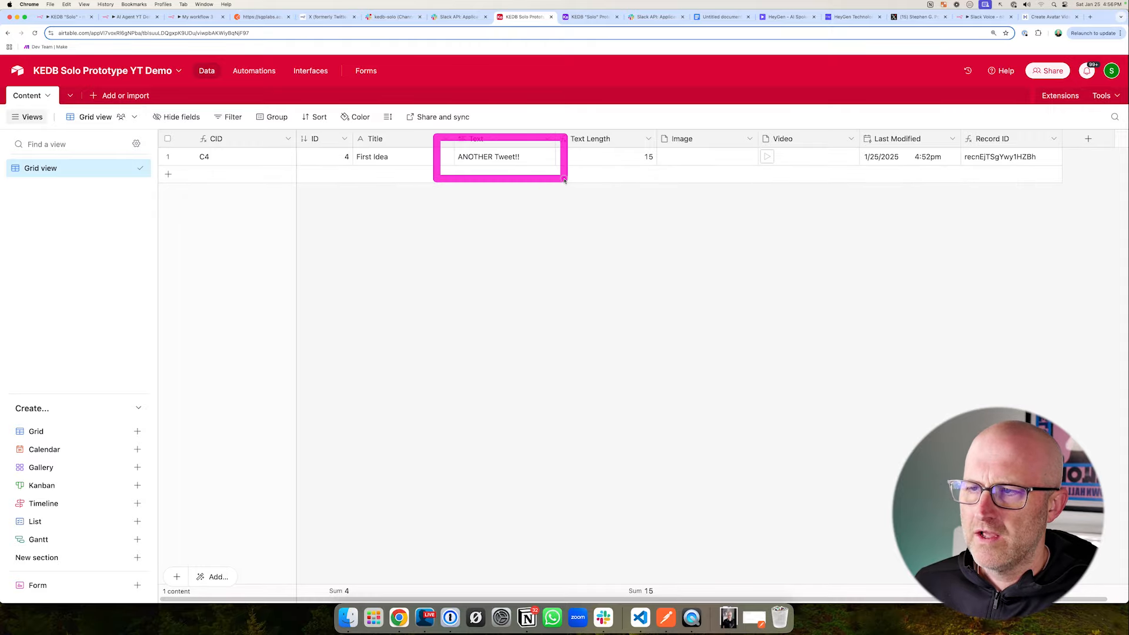
left_click_drag(483, 242, 458, 176)
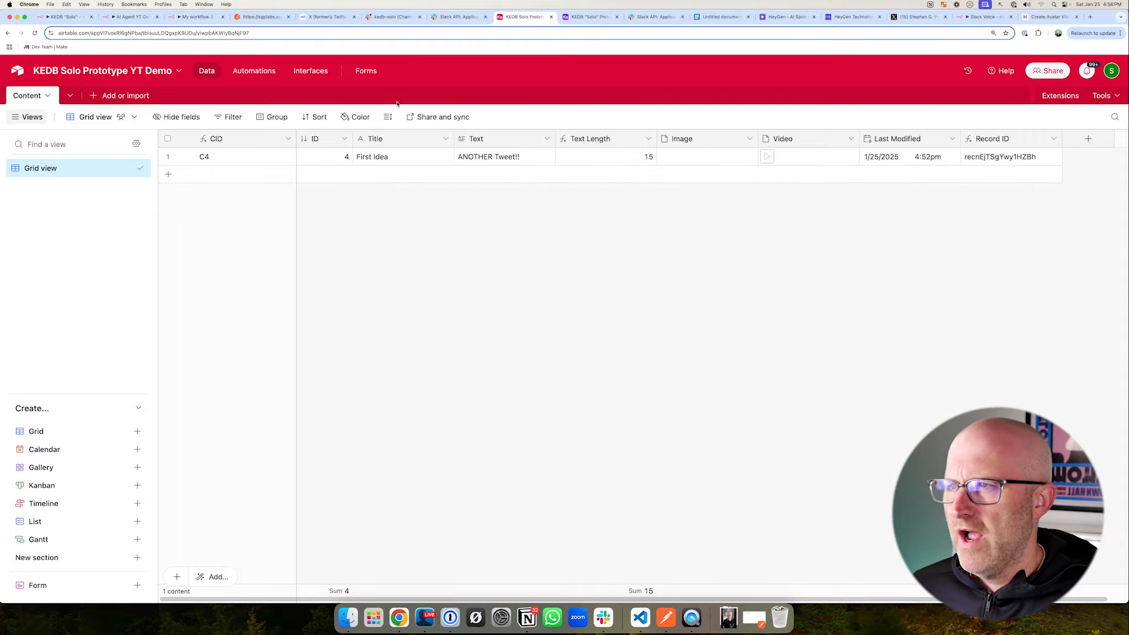
- Open the KEDB "Solo" Prototype base and browse the titles and texts of its Content records
left_click(588, 17)
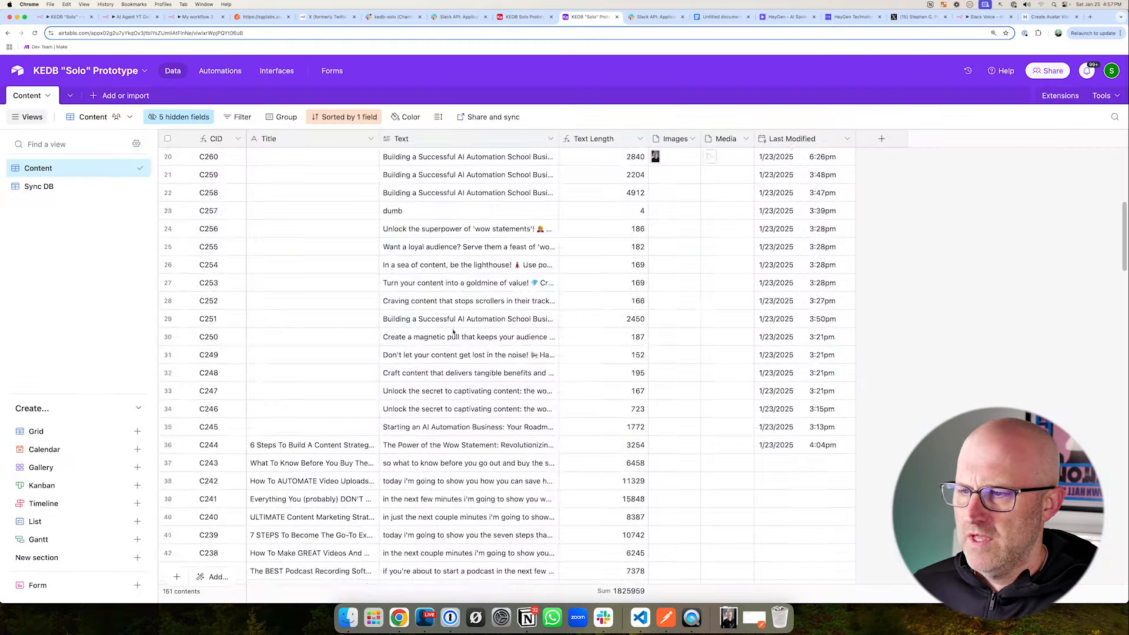
scroll(454, 330, "down", 5)
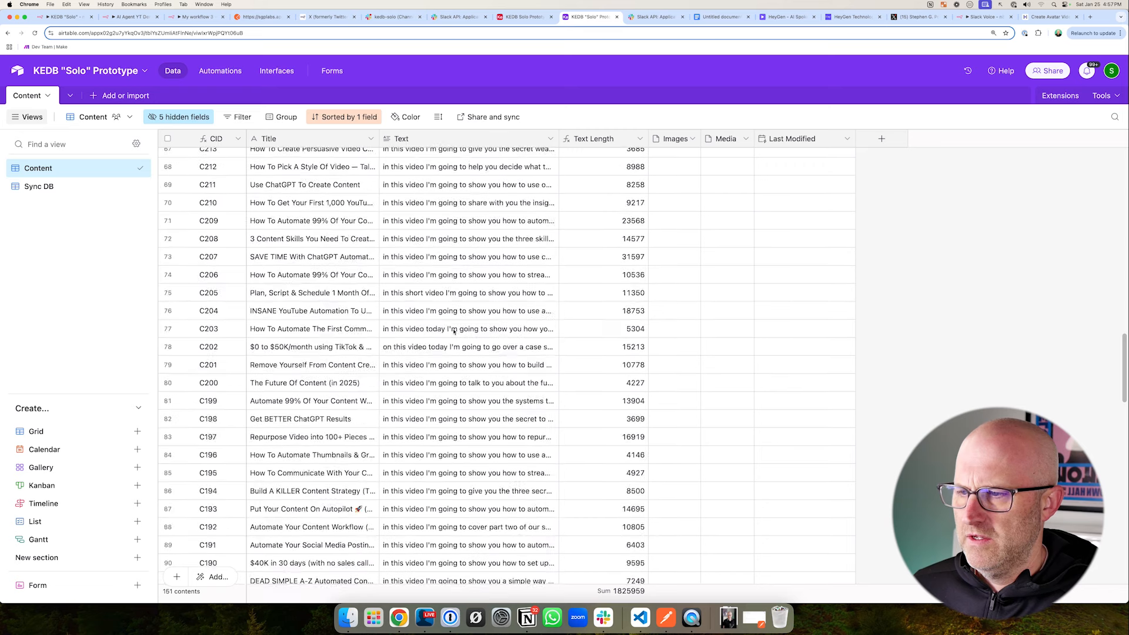
scroll(454, 330, "down", 3)
left_click_drag(664, 244, 504, 410)
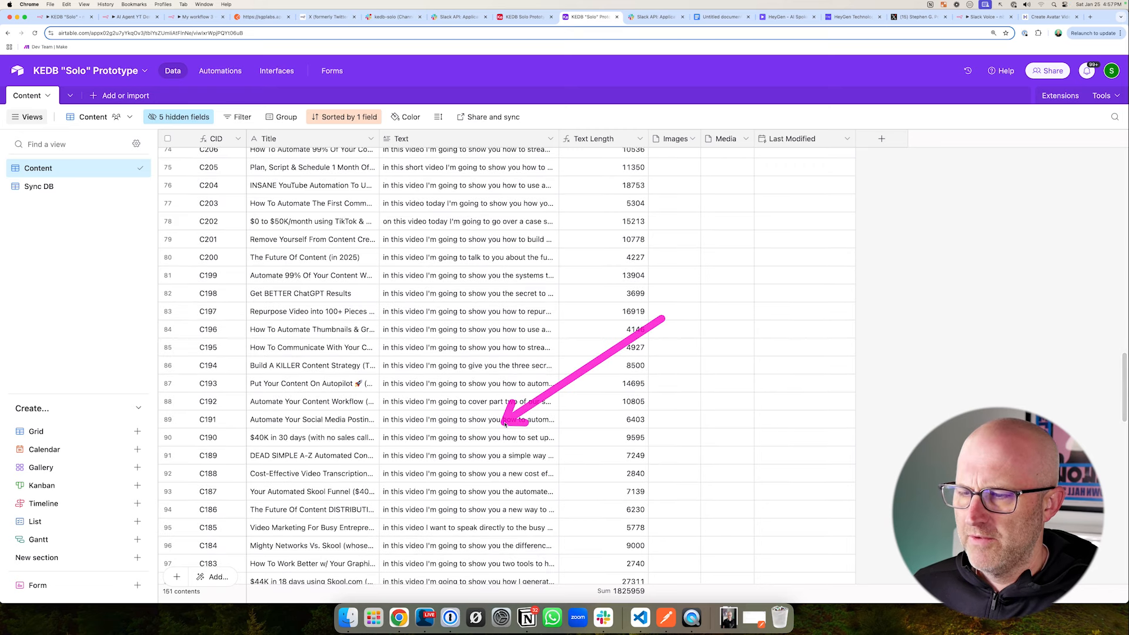
left_click_drag(635, 300, 518, 261)
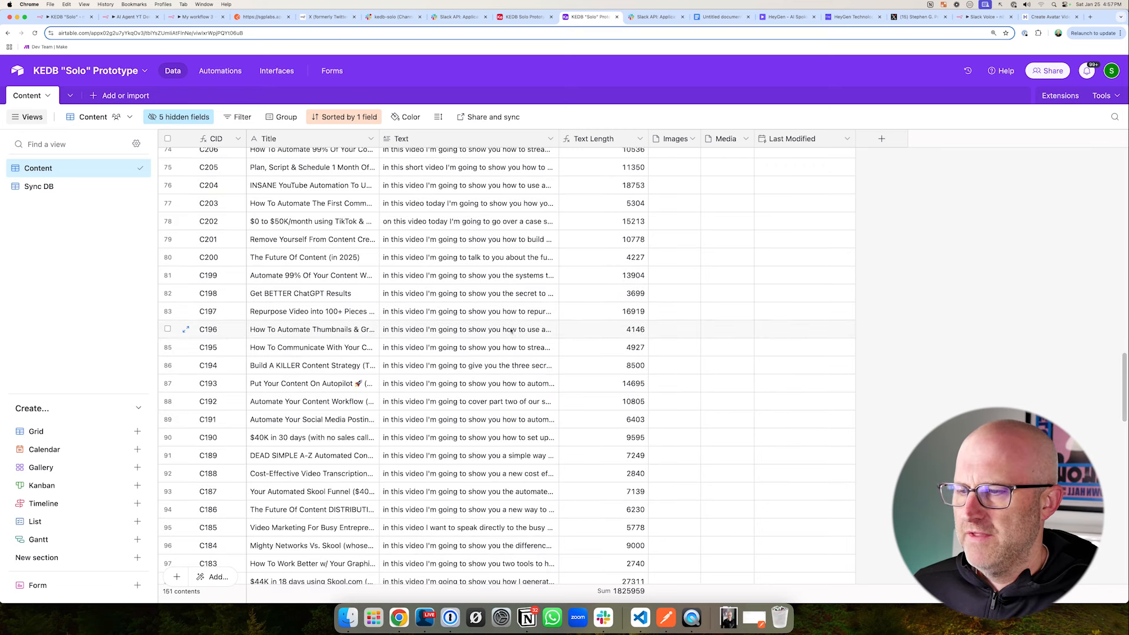
- Return to the KEDB Solo Prototype YT Demo base and review the text of its First Idea record
left_click(523, 17)
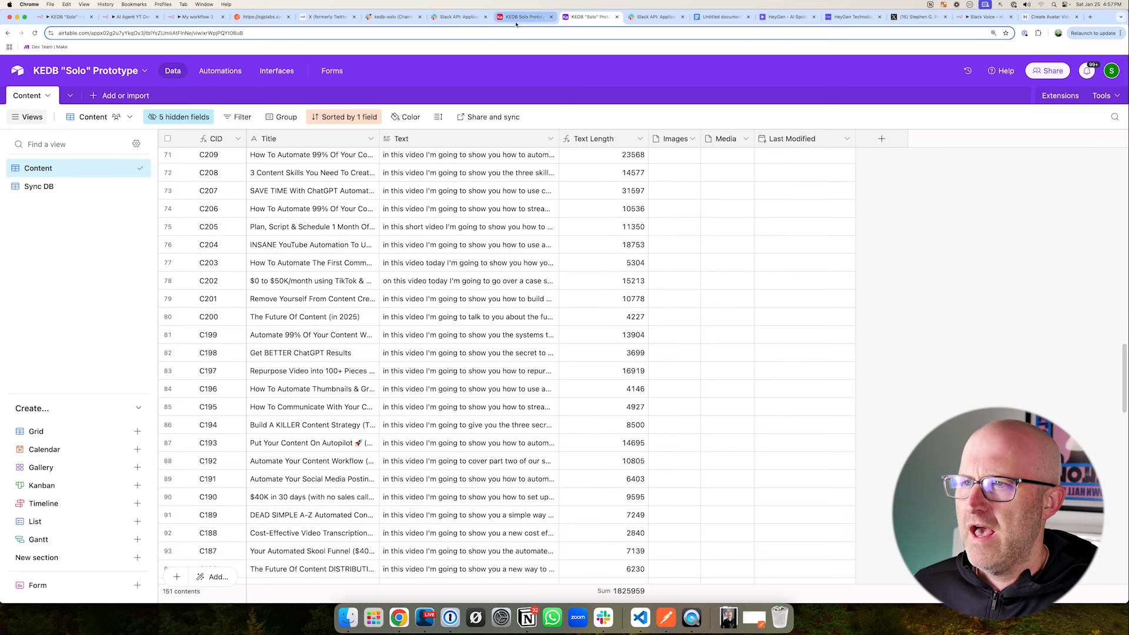
mouse_move(611, 291)
left_mouse_down()
mouse_move(509, 189)
mouse_move(537, 250)
mouse_move(524, 181)
mouse_move(537, 289)
mouse_move(515, 183)
mouse_move(527, 318)
mouse_move(524, 155)
mouse_move(529, 308)
mouse_move(529, 174)
left_mouse_up()
mouse_move(633, 236)
left_mouse_down()
mouse_move(549, 177)
mouse_move(529, 264)
mouse_move(529, 157)
left_mouse_up()
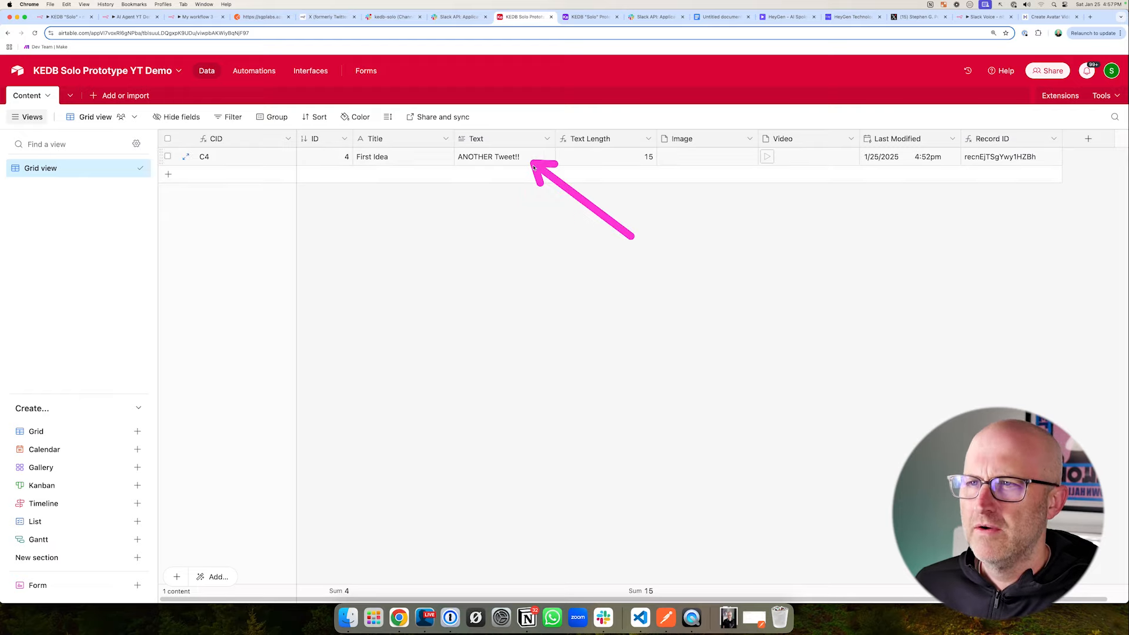
left_click_drag(609, 258, 471, 146)
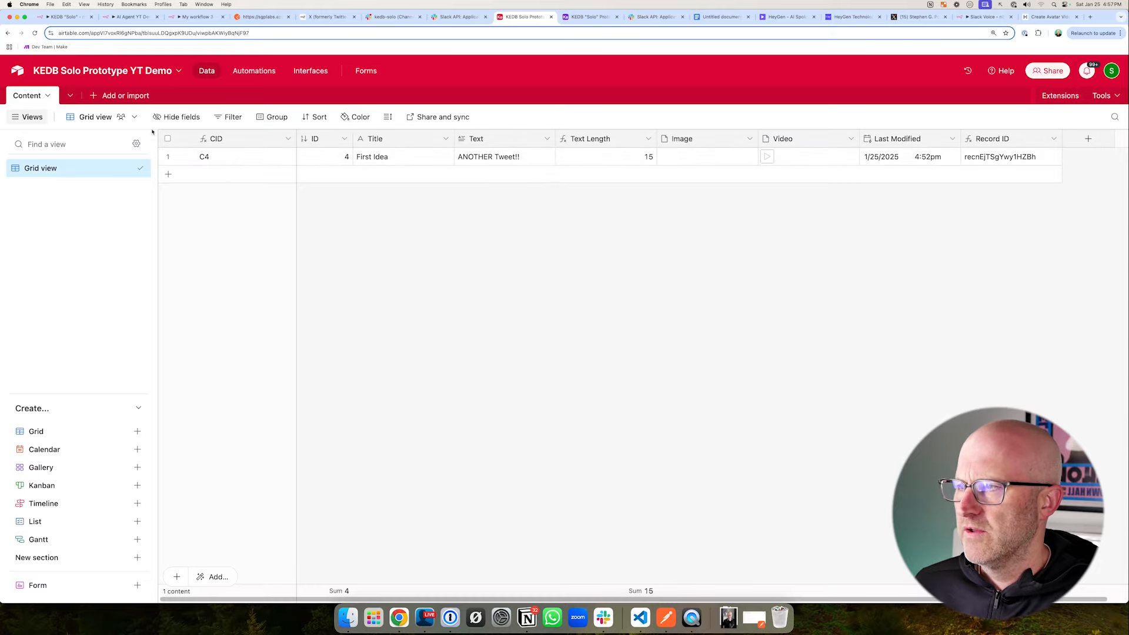
- Upload the local file Content-YouTube Videos.csv for import into the Content table, excluding its first row
left_click_drag(97, 157, 62, 113)
left_click(47, 96)
mouse_move(64, 126)
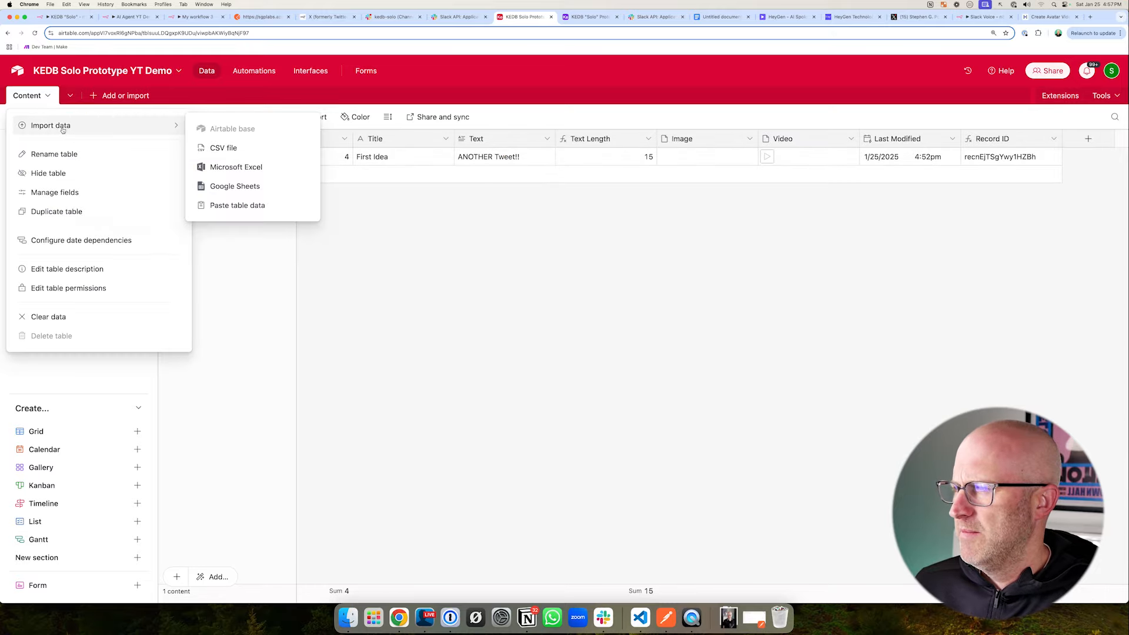
left_click(217, 154)
left_click(643, 360)
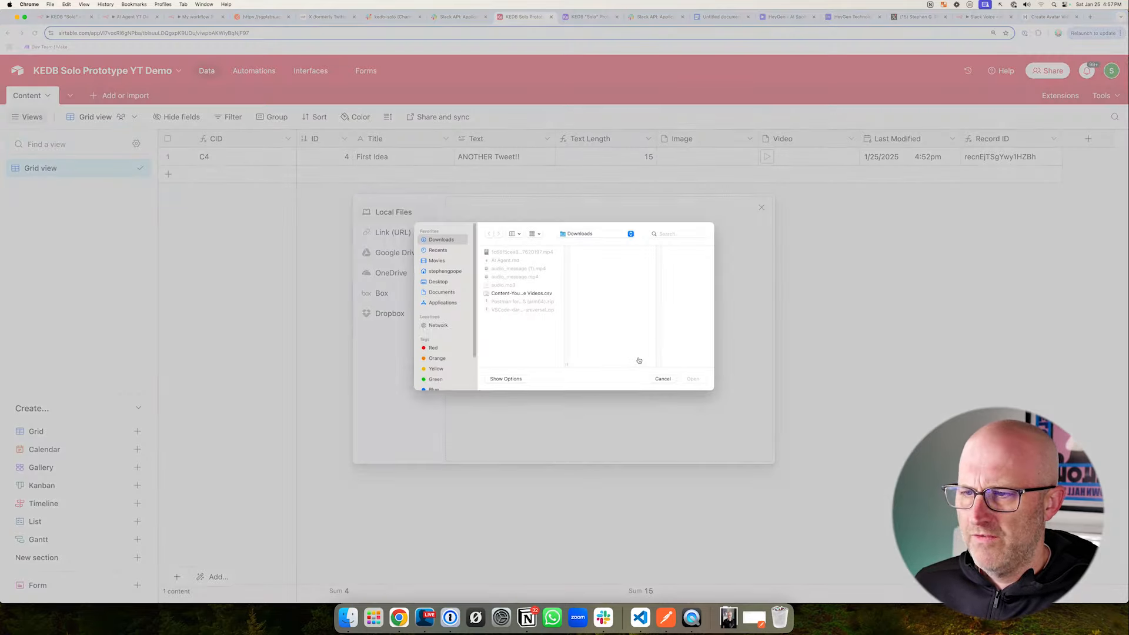
double_click(528, 295)
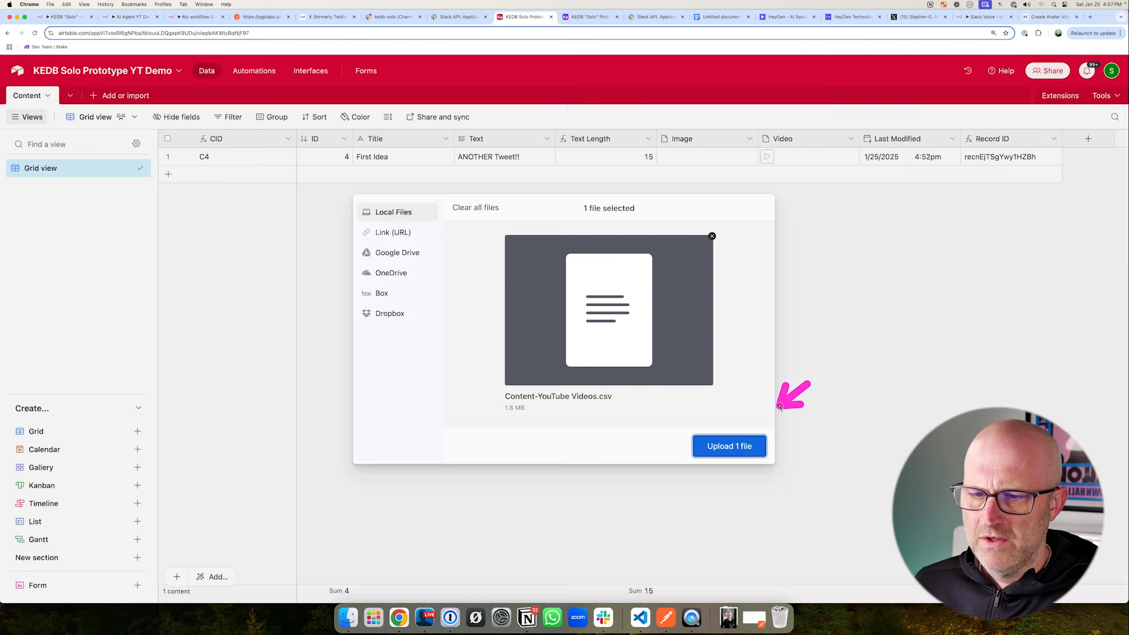
left_click(744, 448)
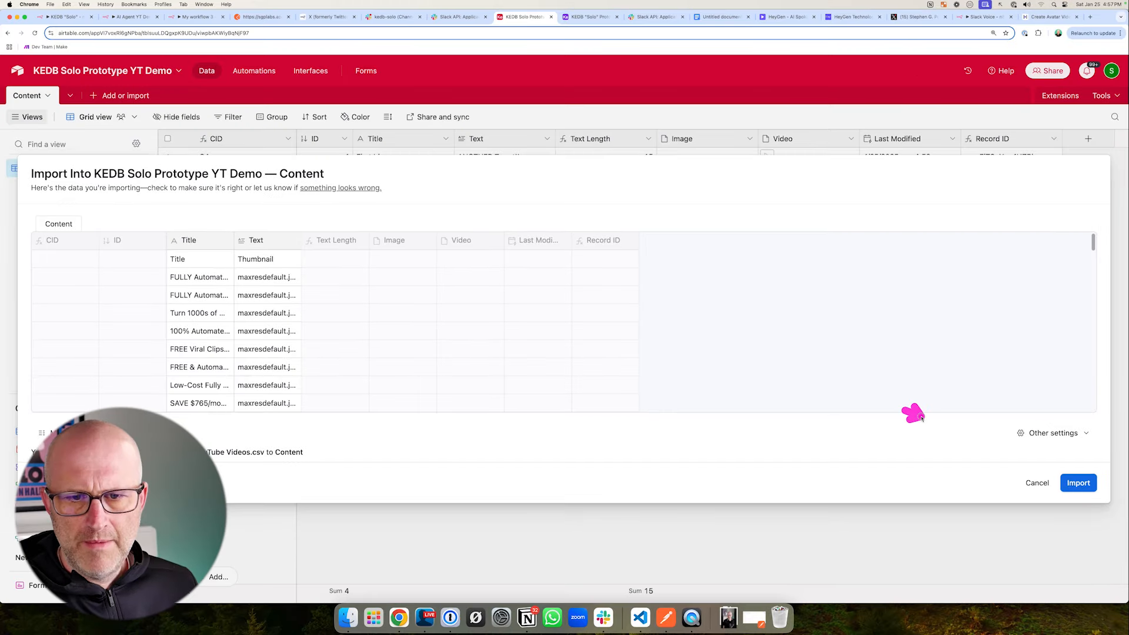
left_click(1053, 433)
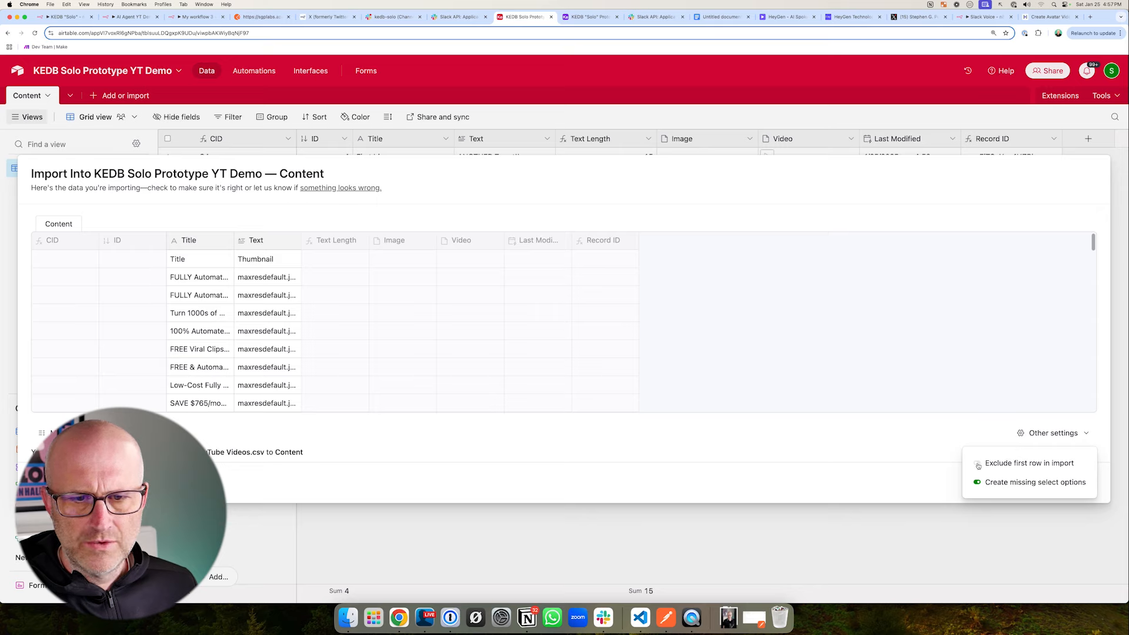
left_click(976, 463)
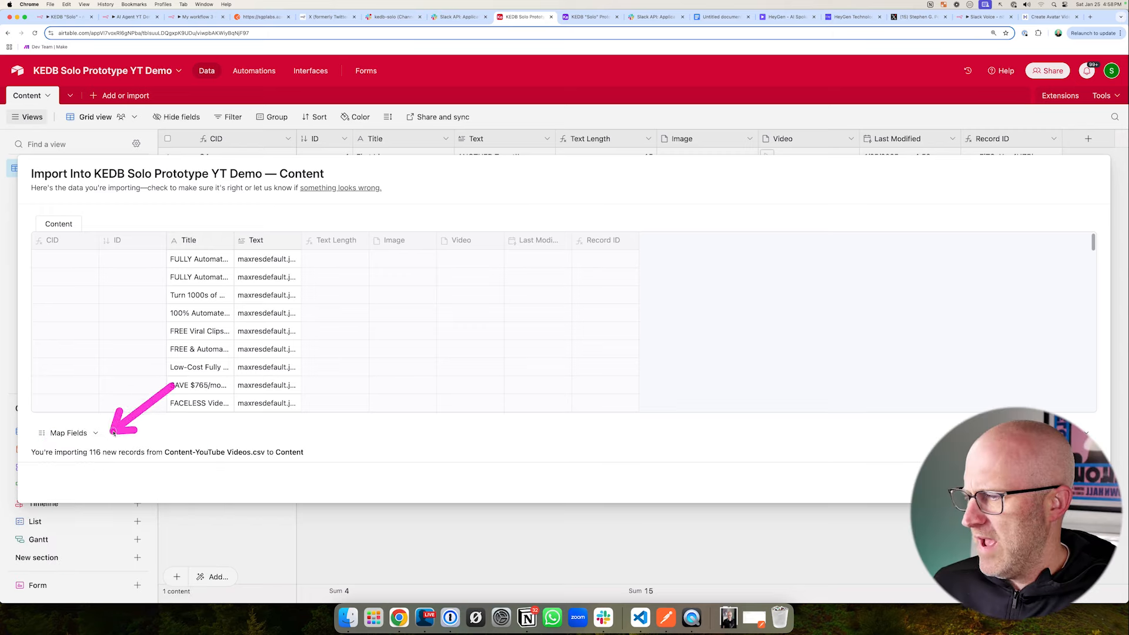
- Map the Content table's Text field to the import field Transcription Text
left_click(100, 432)
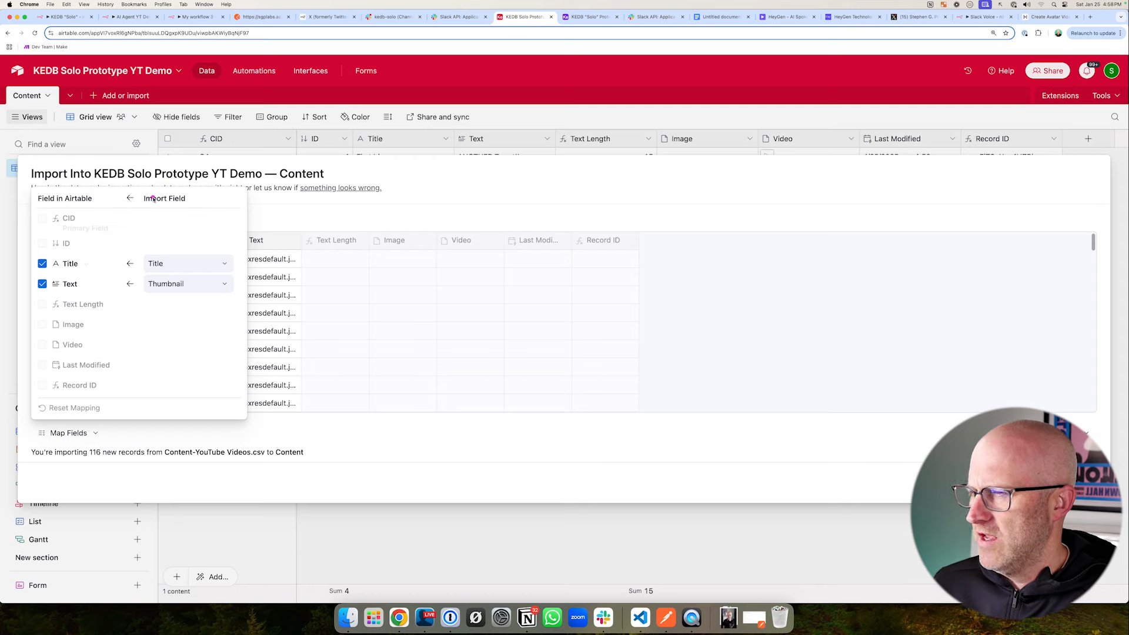
left_click(177, 284)
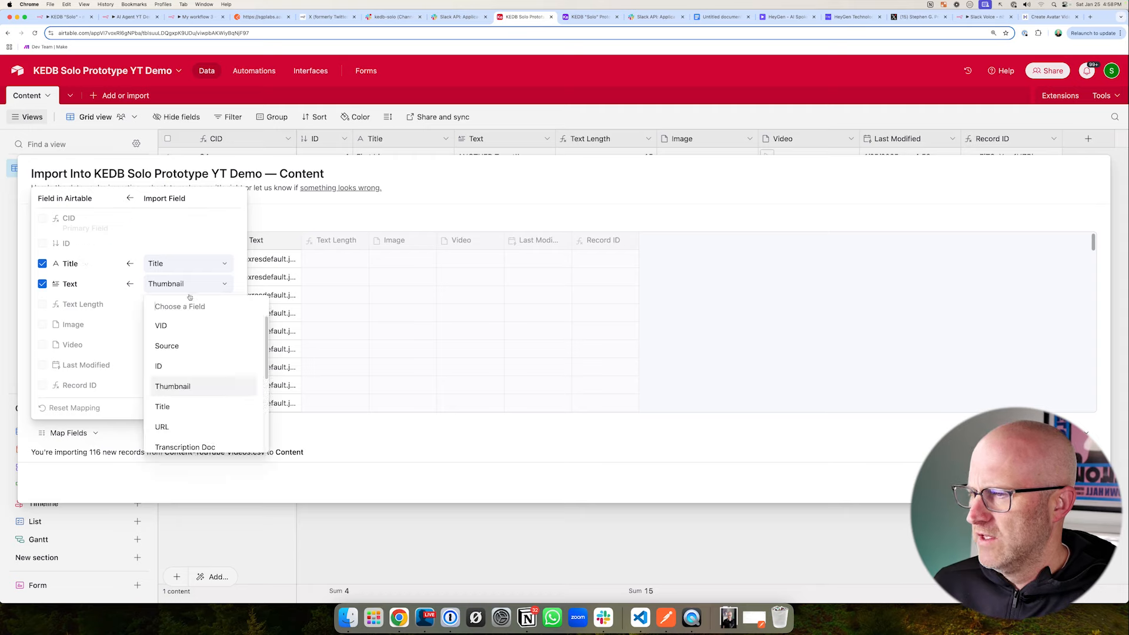
scroll(203, 334, "down", 2)
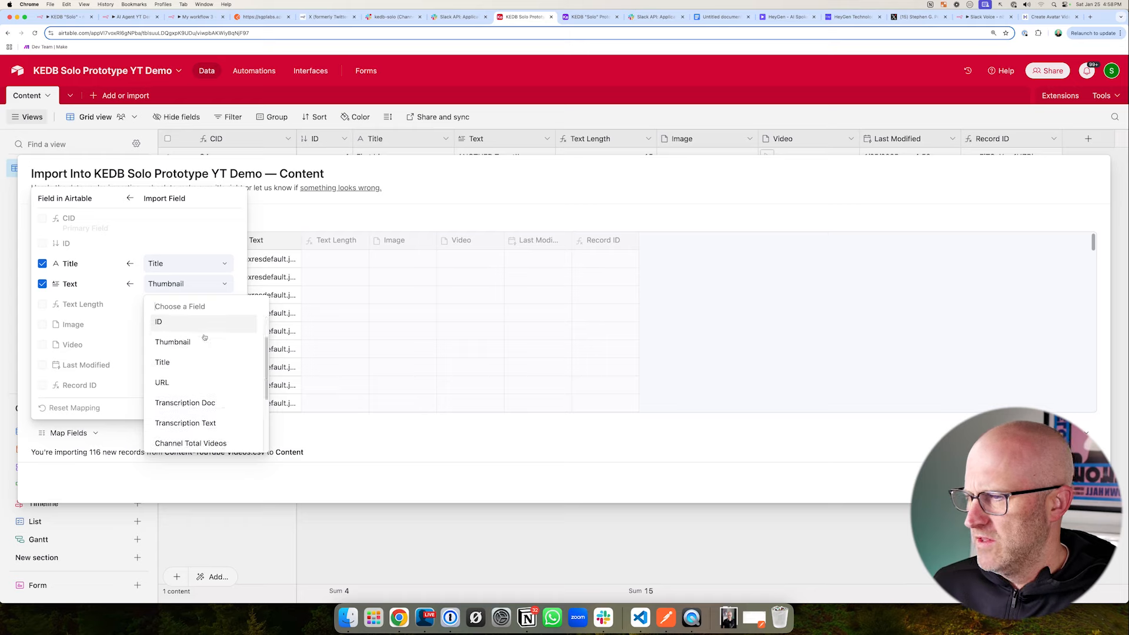
scroll(227, 353, "down", 2)
left_click(209, 449)
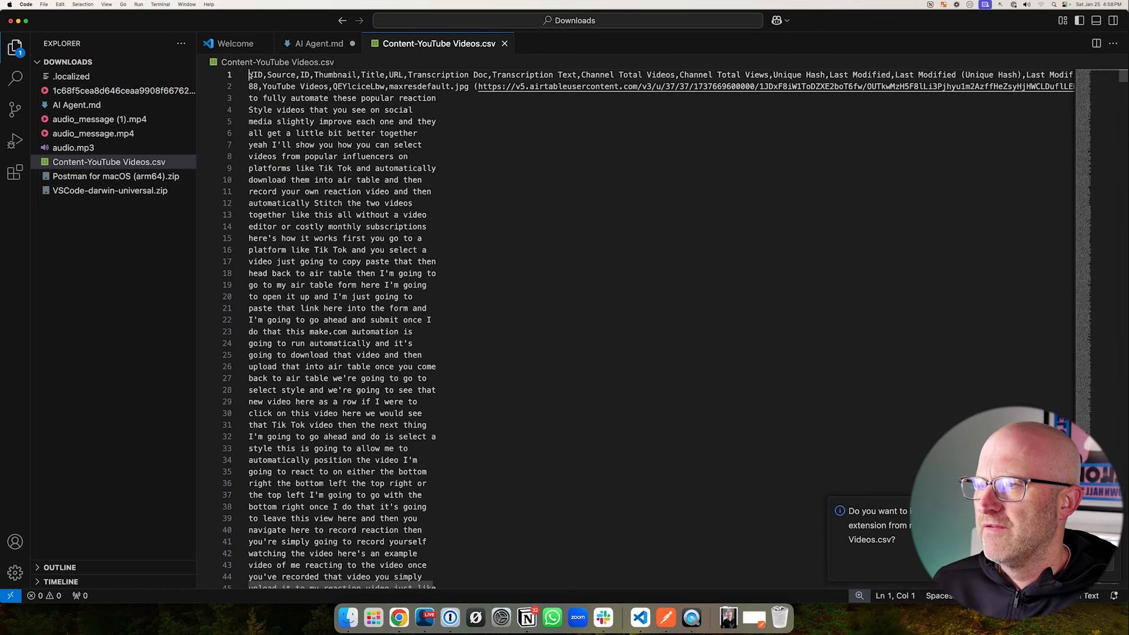
- Check the column headers of Content-YouTube Videos.csv in VS Code, including Transcription Doc and Transcription Text
left_click_drag(249, 75, 307, 74)
left_click(469, 76)
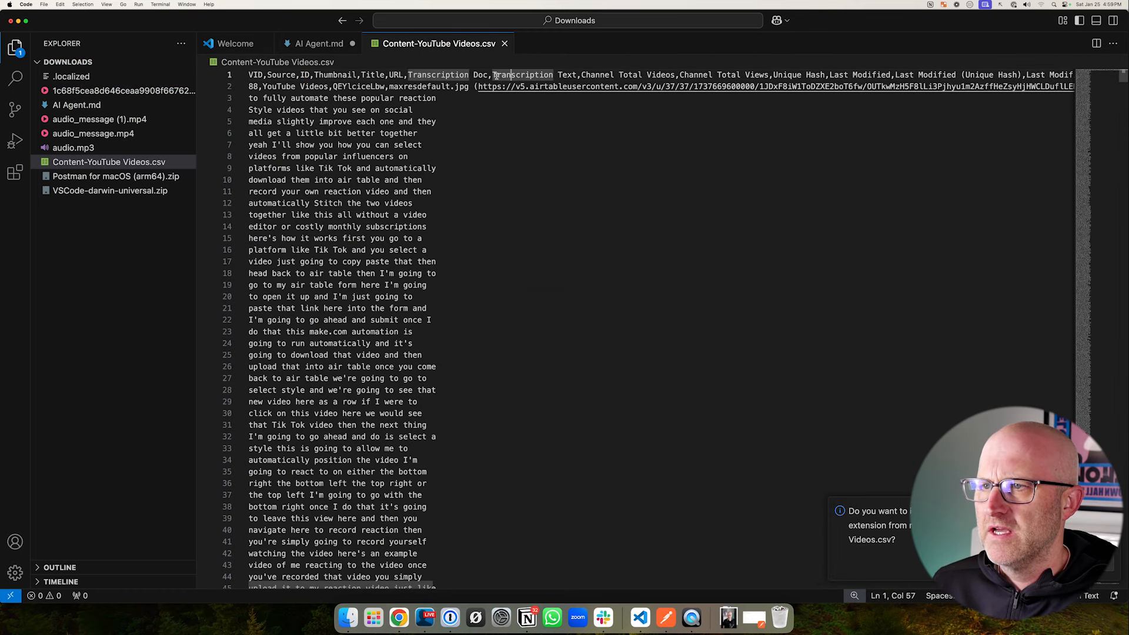
left_click_drag(493, 75, 586, 75)
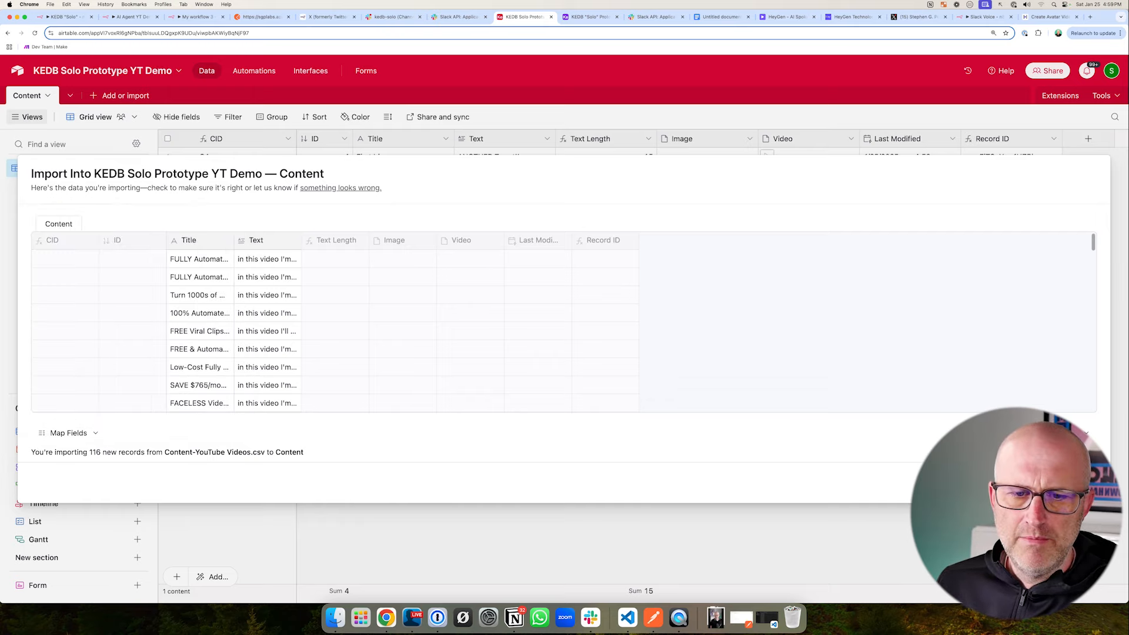
- Import the mapped CSV data into the Content table and look through the imported titles and transcripts
left_click(1075, 483)
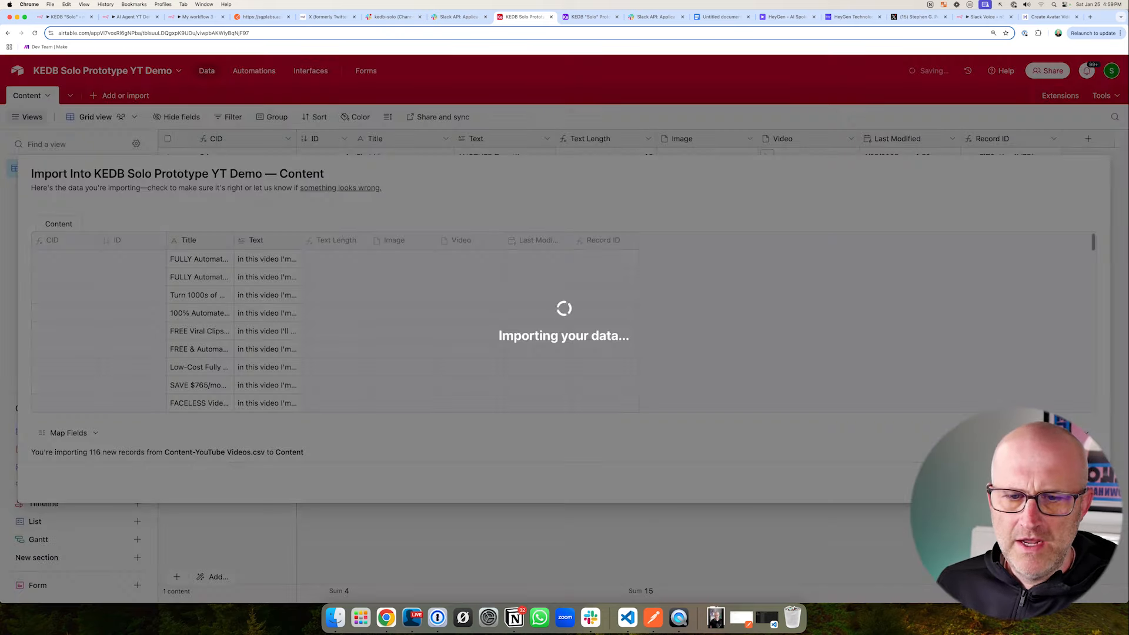
left_click_drag(654, 228, 514, 370)
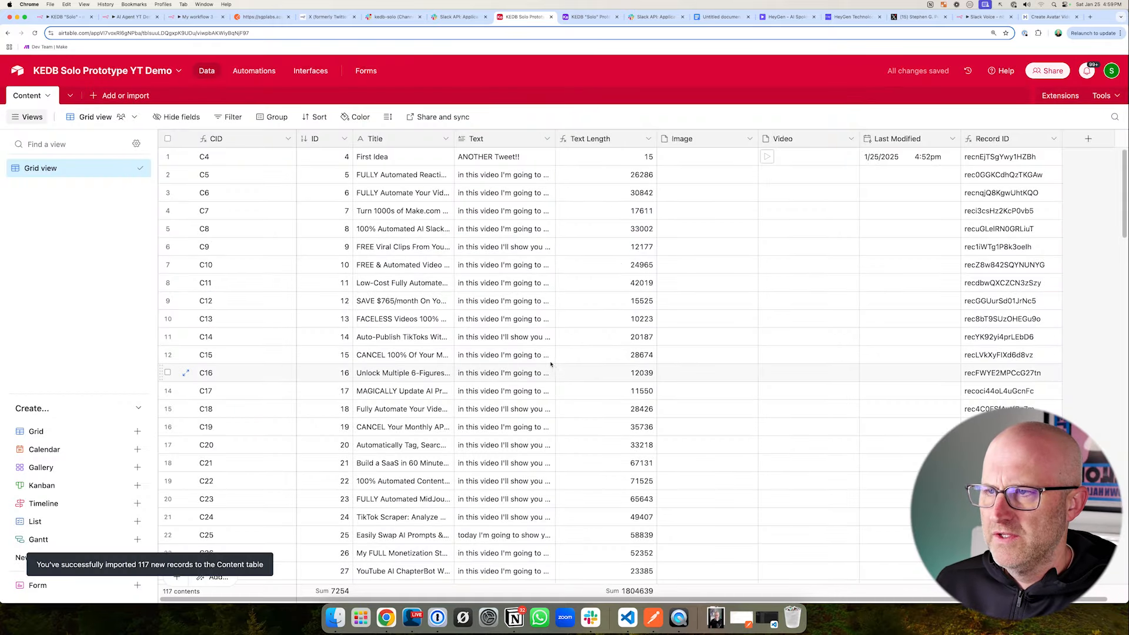
scroll(551, 365, "down", 10)
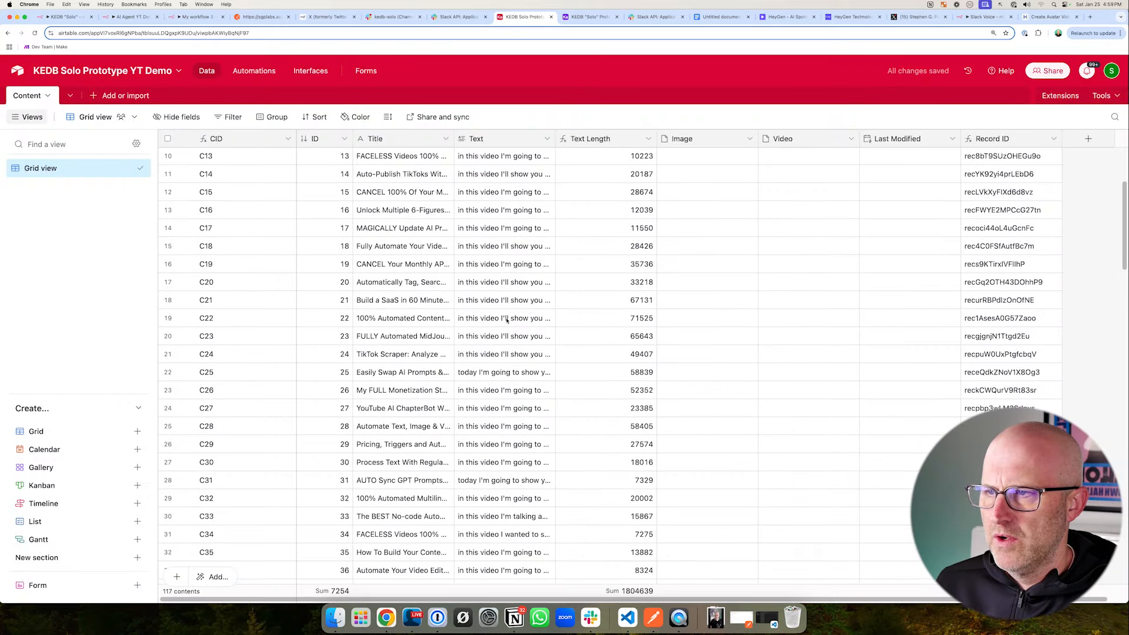
left_click_drag(504, 315, 499, 240)
scroll(593, 301, "down", 20)
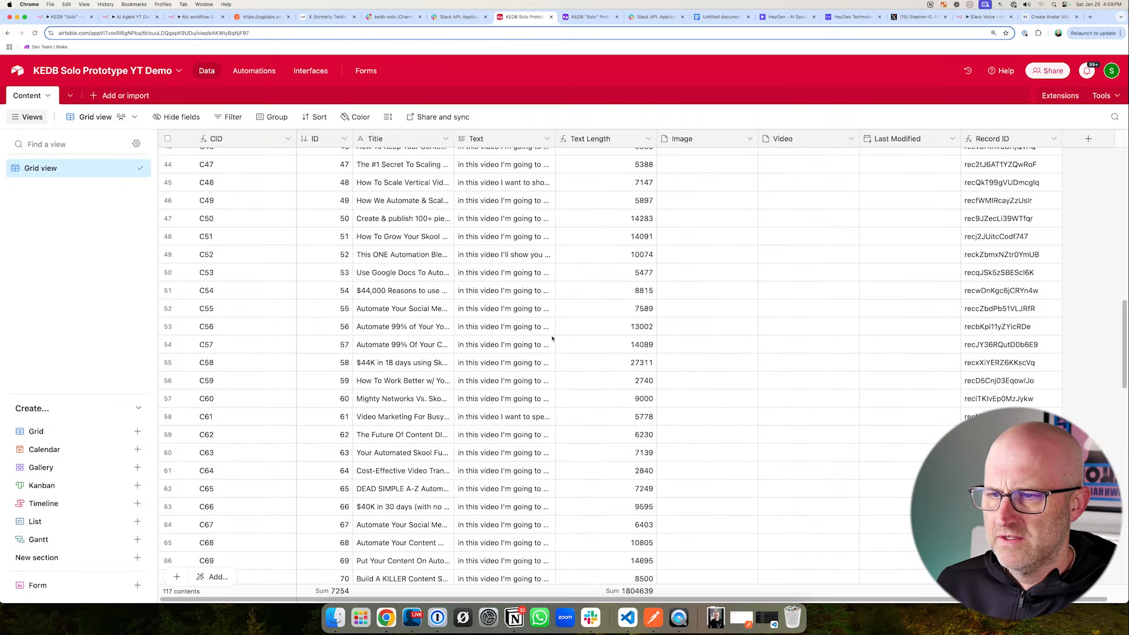
scroll(522, 353, "up", 20)
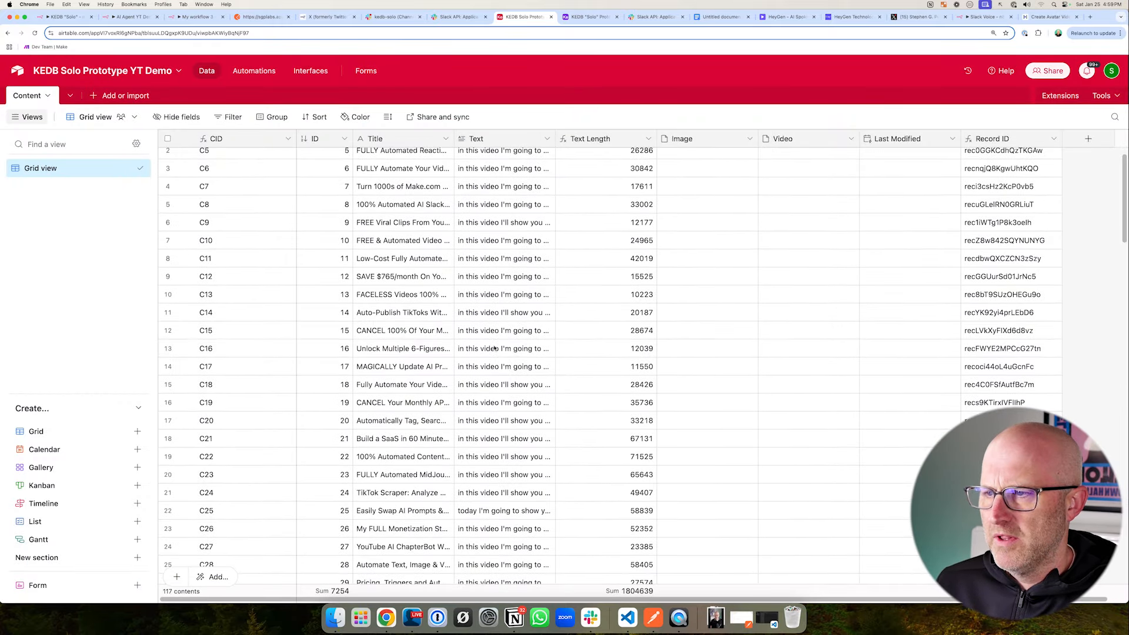
mouse_move(338, 166)
left_mouse_down()
mouse_move(554, 306)
mouse_move(583, 539)
left_mouse_up()
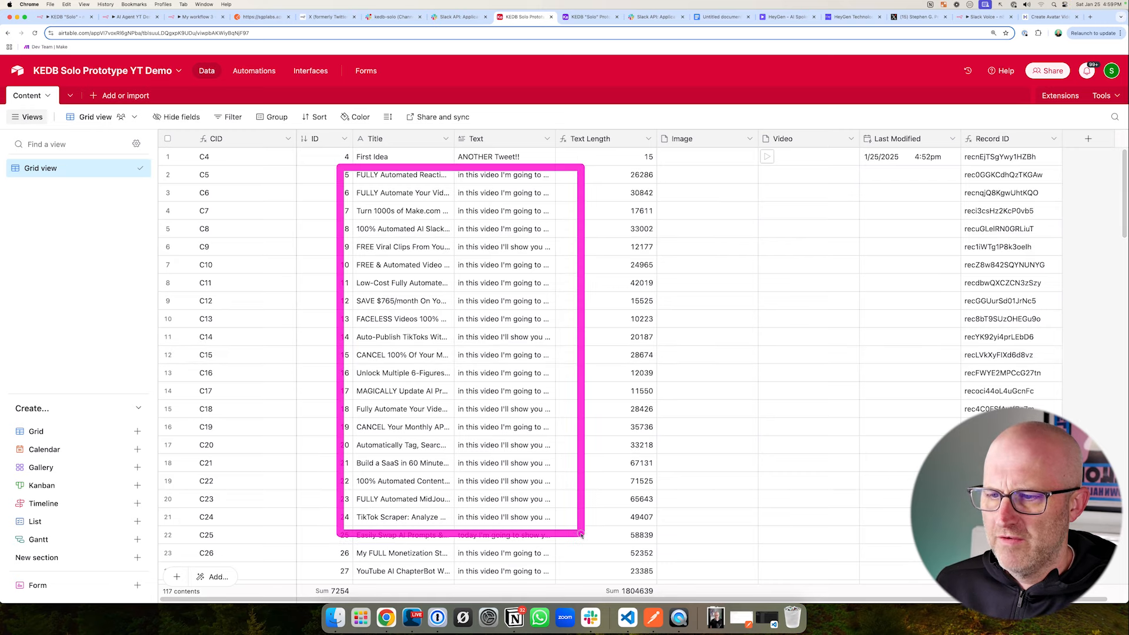
mouse_move(637, 345)
left_mouse_down()
mouse_move(527, 389)
mouse_move(443, 354)
left_mouse_up()
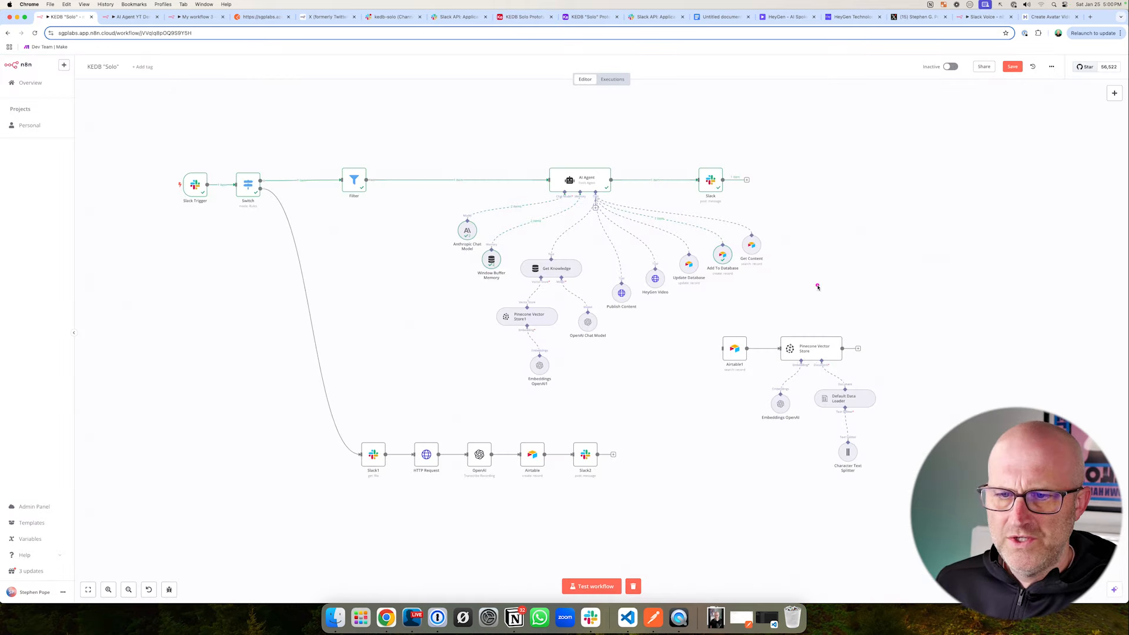
- Look at the Pinecone Vector Store branch of the KEDB "Solo" workflow in n8n, and return to Airtable's Content table
mouse_move(817, 284)
left_mouse_down()
mouse_move(805, 327)
mouse_move(876, 380)
left_mouse_up()
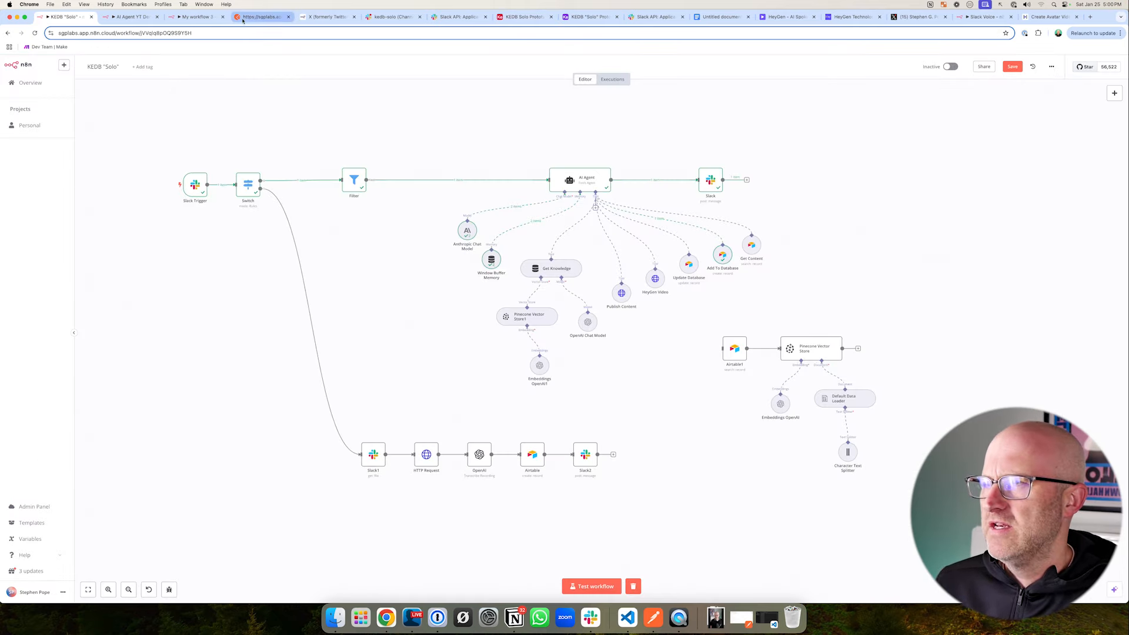
left_click(524, 16)
left_click_drag(593, 238, 524, 212)
left_click_drag(644, 254, 533, 378)
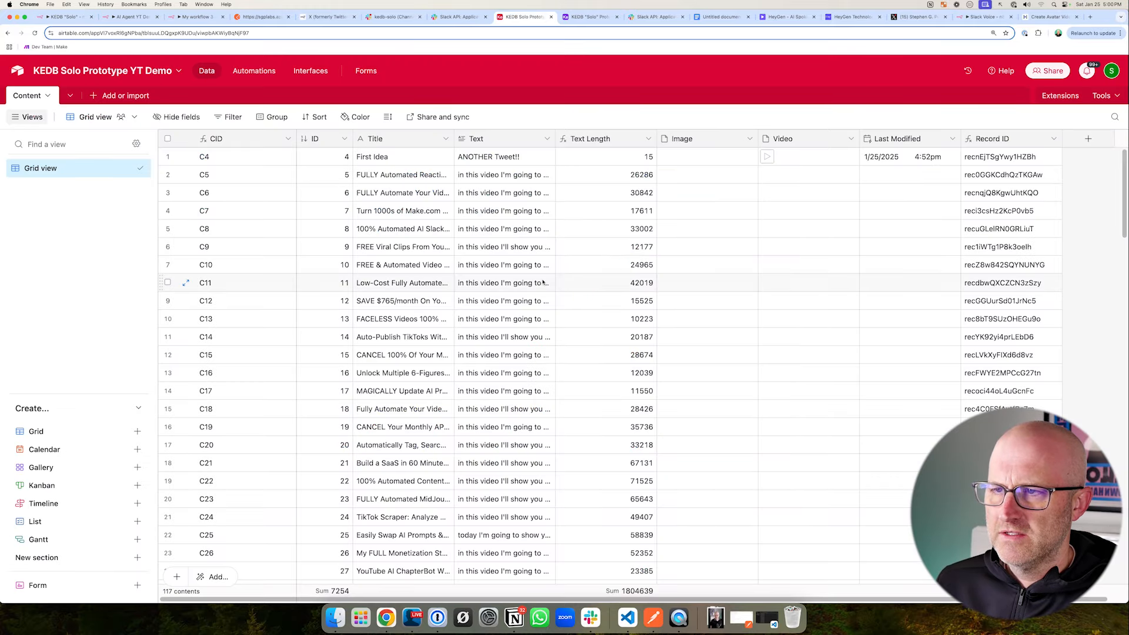
- Widen the Content table's Text column and browse the video transcripts down to the last records
left_click_drag(555, 139, 818, 138)
mouse_move(875, 292)
left_mouse_down()
mouse_move(684, 217)
mouse_move(676, 506)
mouse_move(676, 350)
left_mouse_up()
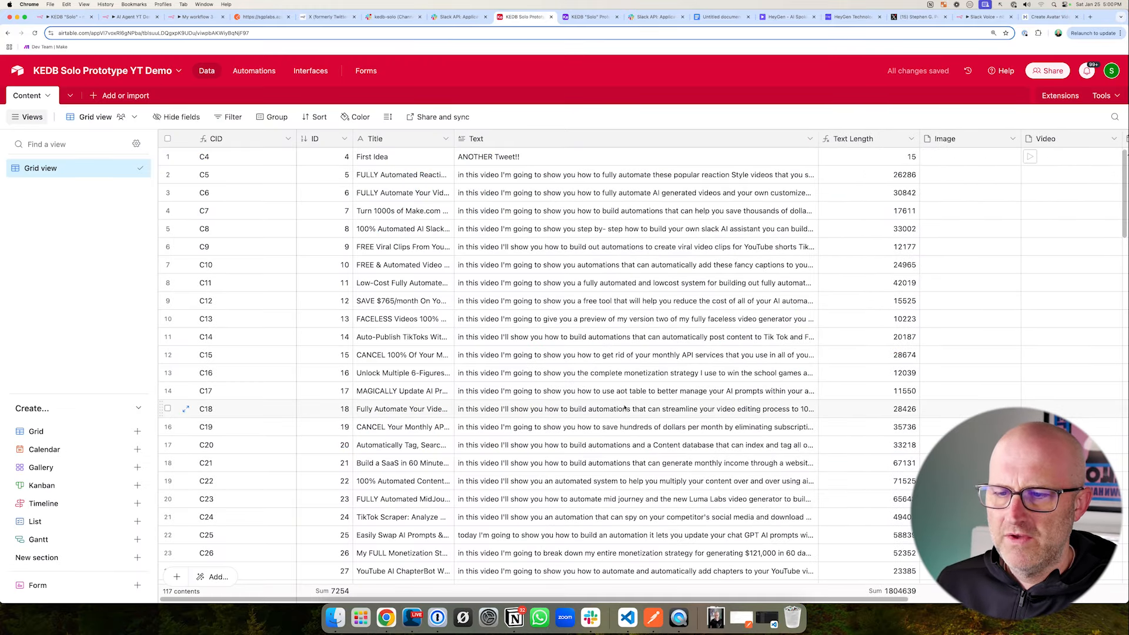
scroll(625, 407, "down", 20)
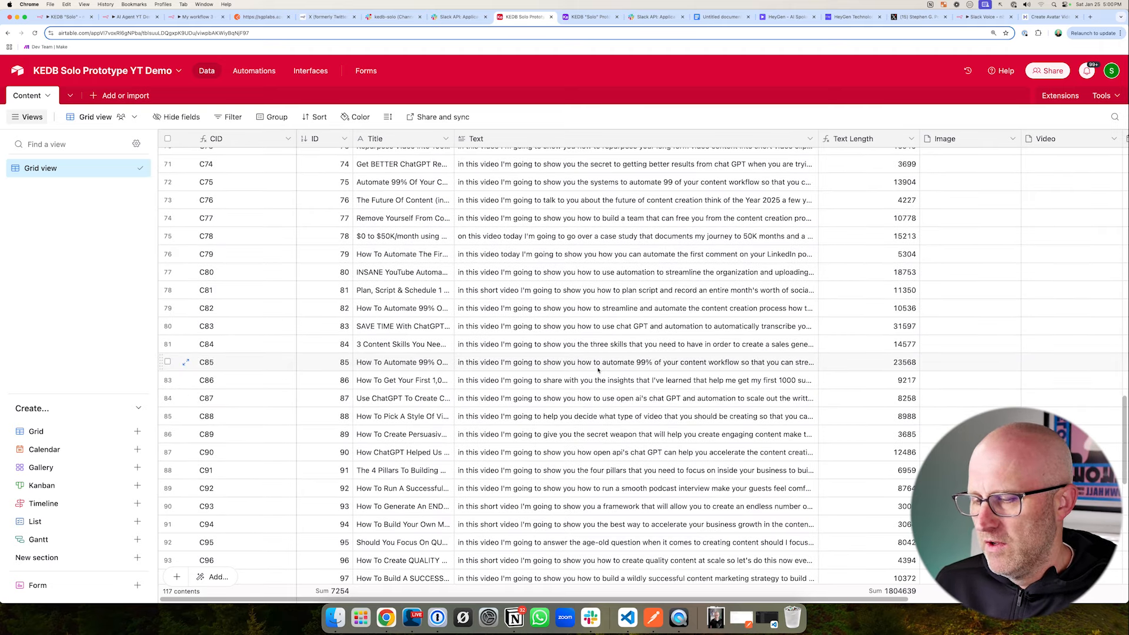
scroll(649, 380, "down", 8)
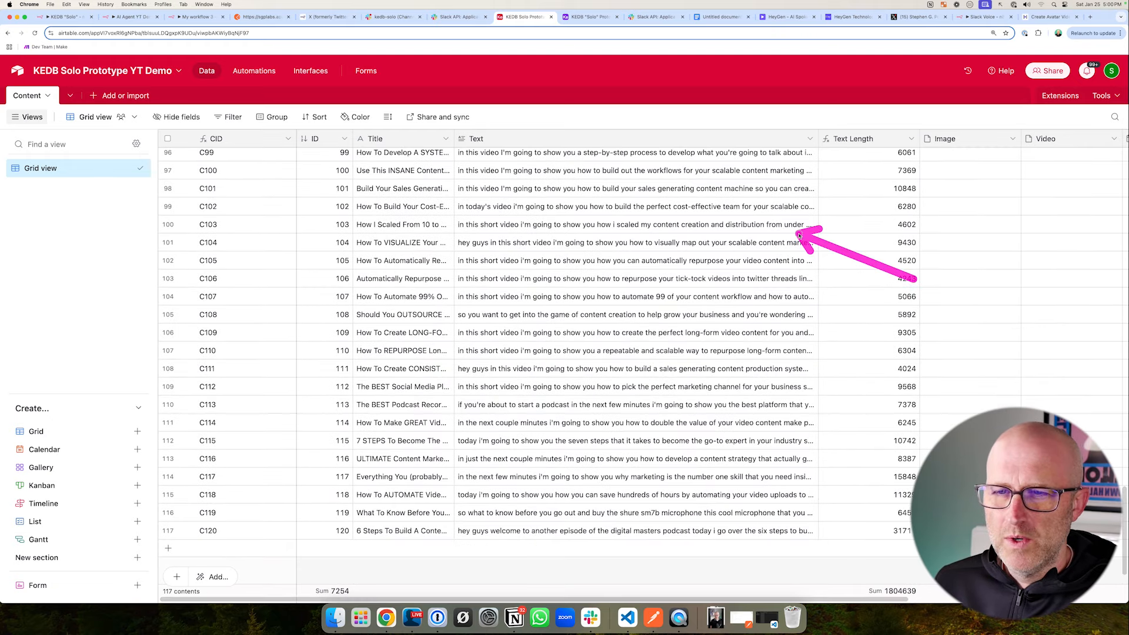
scroll(624, 401, "up", 10)
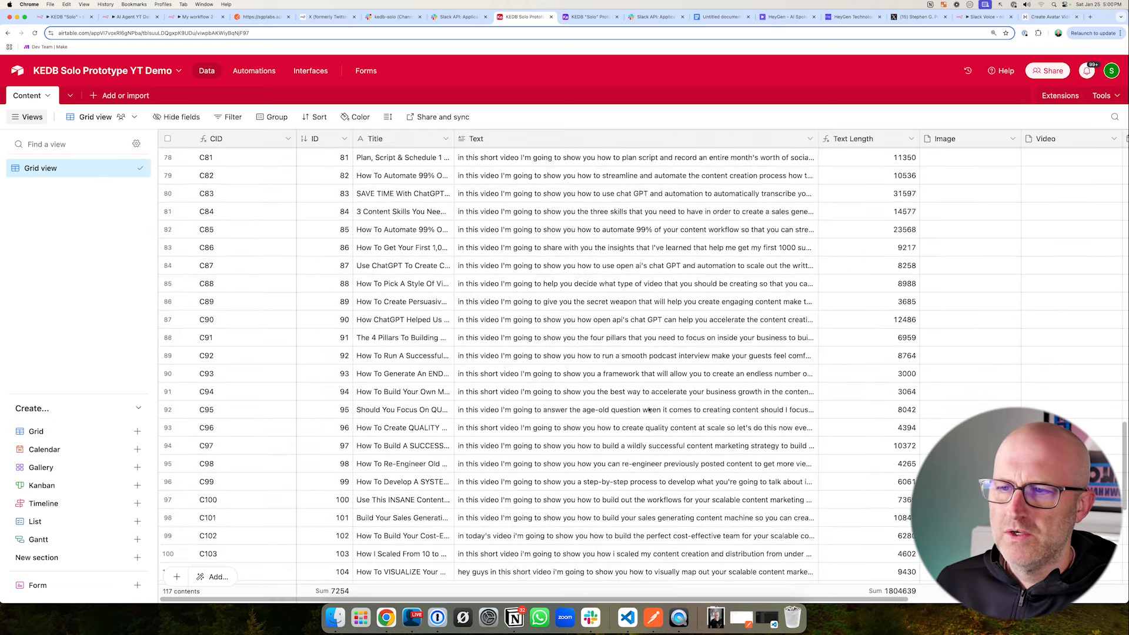
scroll(623, 330, "down", 8)
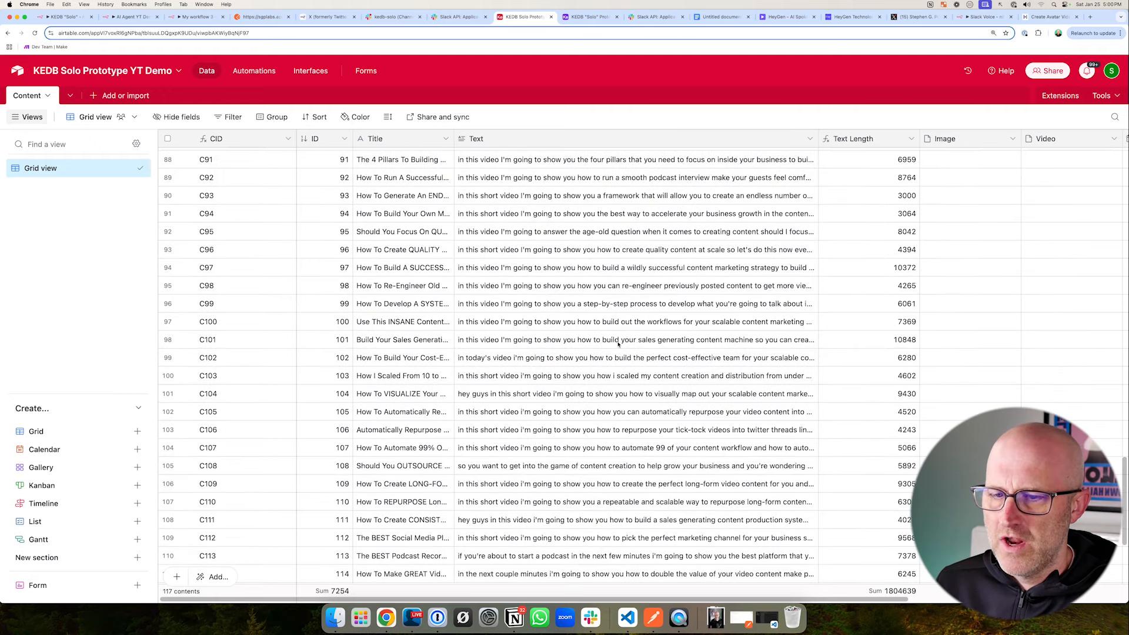
- Examine the imported transcripts and their text lengths in the later records of Airtable's Content table
scroll(617, 345, "down", 4)
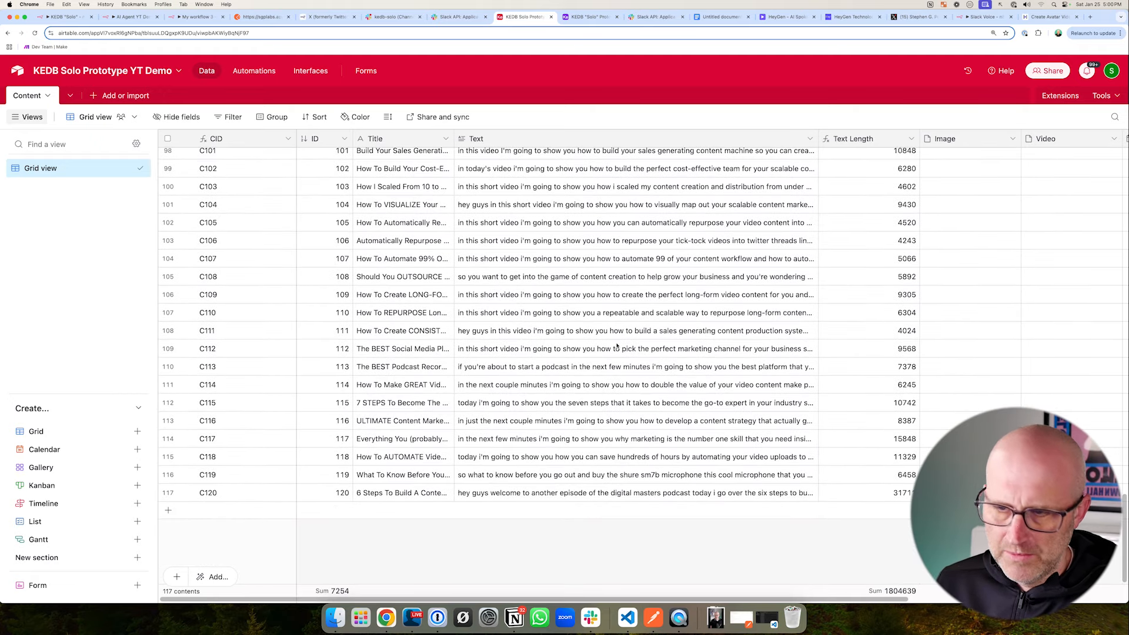
scroll(879, 346, "up", 8)
left_click_drag(880, 346, 750, 343)
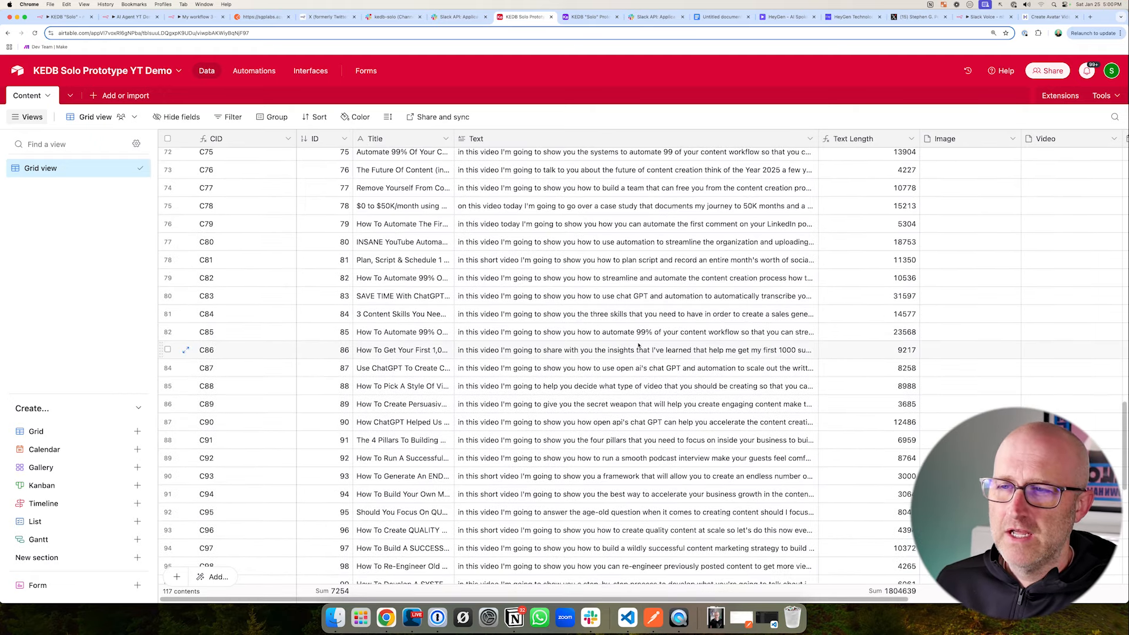
scroll(619, 349, "up", 10)
mouse_move(941, 289)
left_mouse_down()
mouse_move(767, 246)
mouse_move(730, 440)
mouse_move(708, 375)
mouse_move(716, 481)
mouse_move(684, 516)
left_mouse_up()
scroll(668, 466, "down", 15)
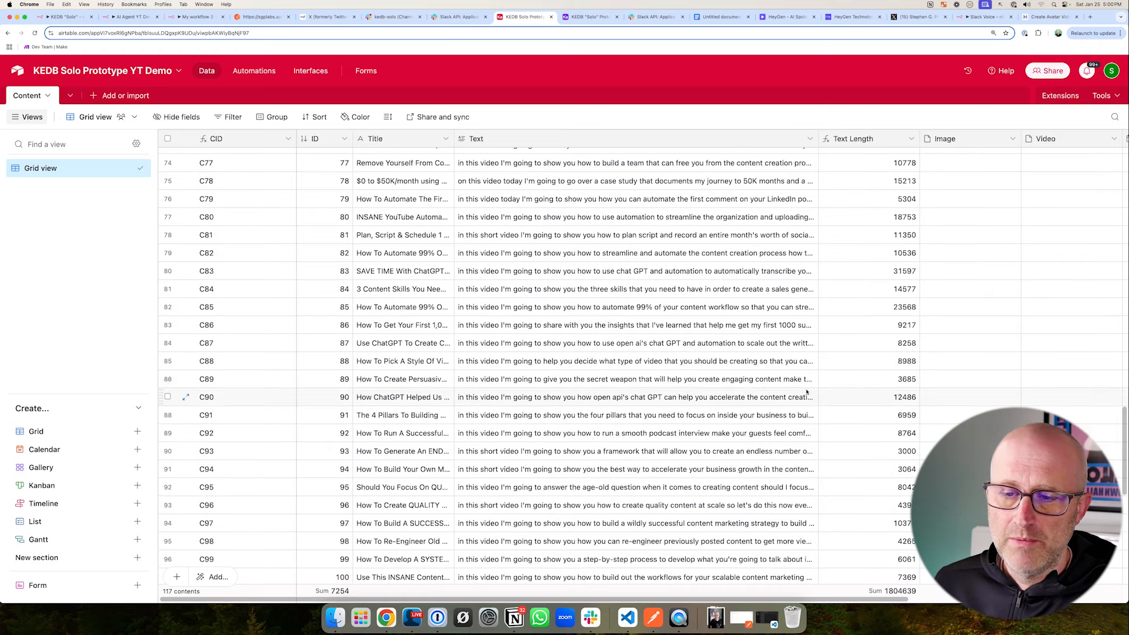
mouse_move(882, 381)
left_mouse_down()
mouse_move(773, 340)
mouse_move(762, 440)
left_mouse_up()
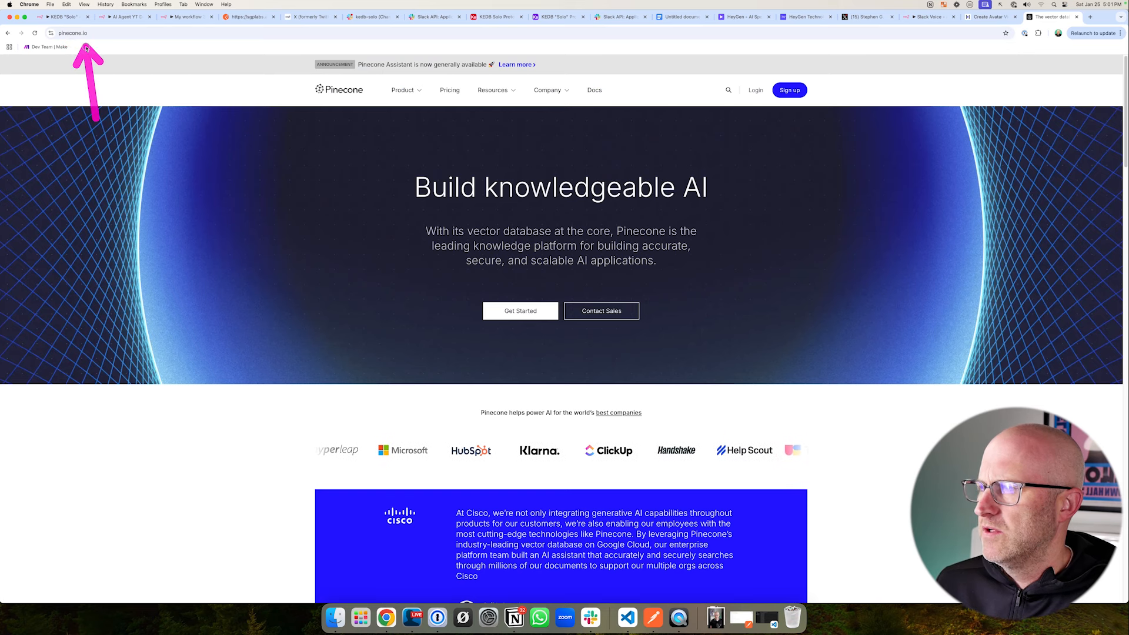
- Create a serverless Pinecone index named kedb-solo-demo with the text-embedding-3-small model on AWS in Virginia (us-east-1)
left_click_drag(786, 175, 773, 111)
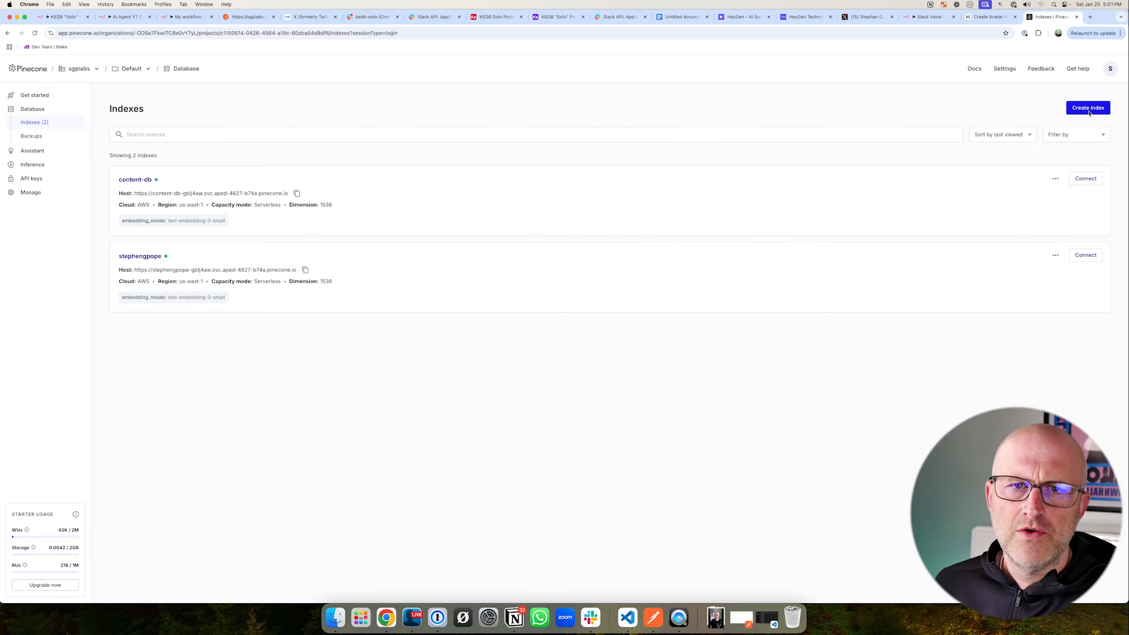
left_click(1087, 108)
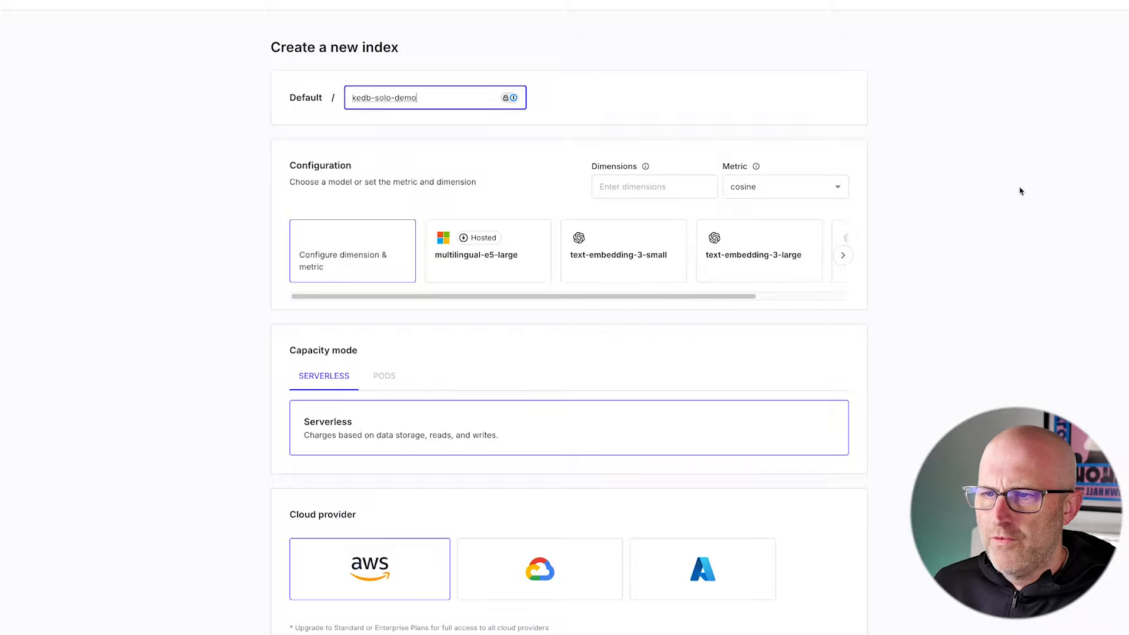
left_click(403, 193)
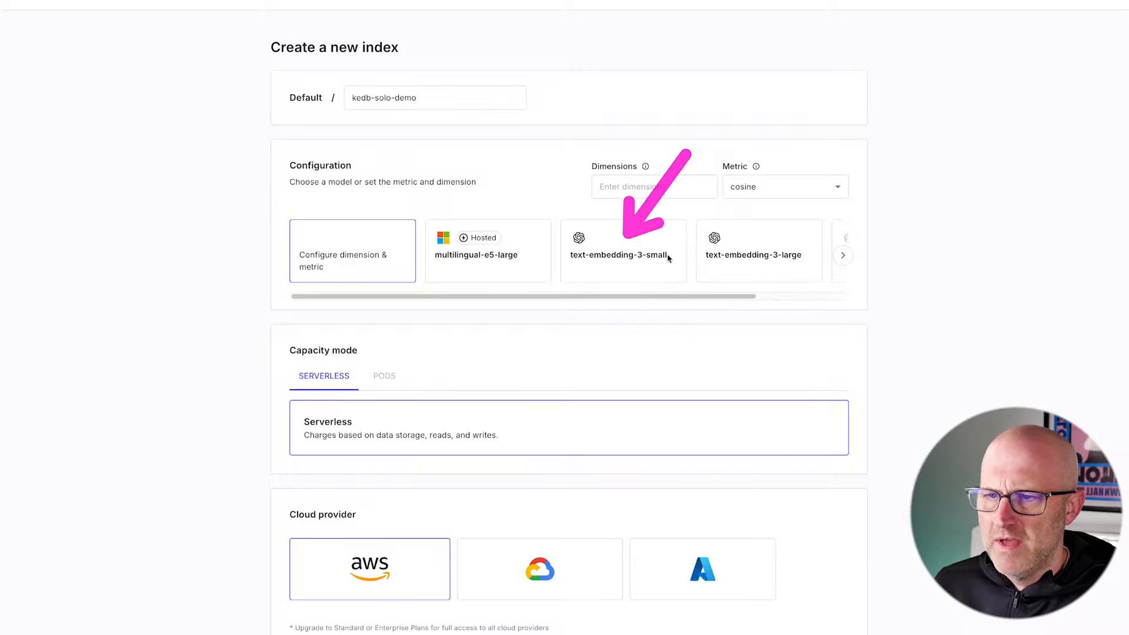
left_click(623, 259)
scroll(623, 259, "down", 5)
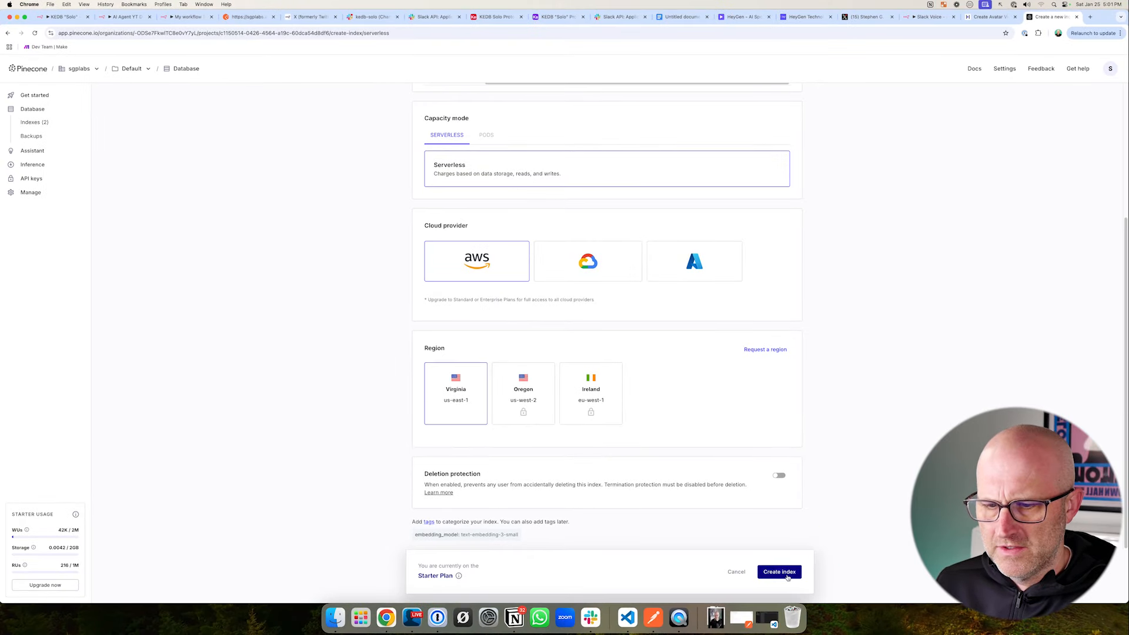
left_click(779, 572)
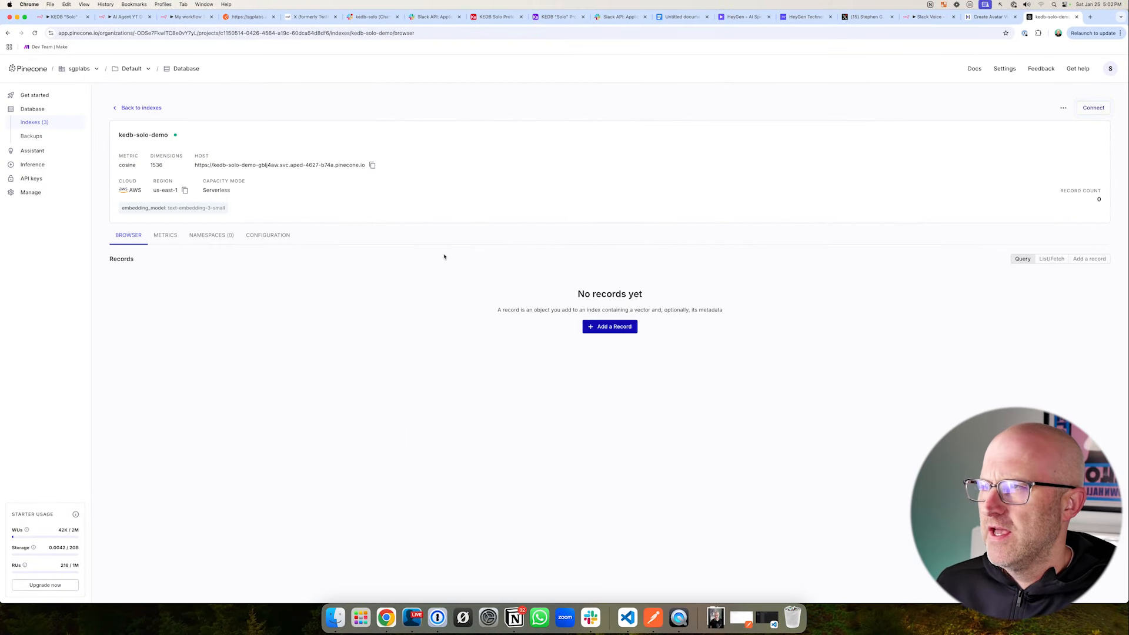
- Look over the AI Agent YT Demo workflow in n8n and the transcripts in Airtable's Content table
left_click(116, 17)
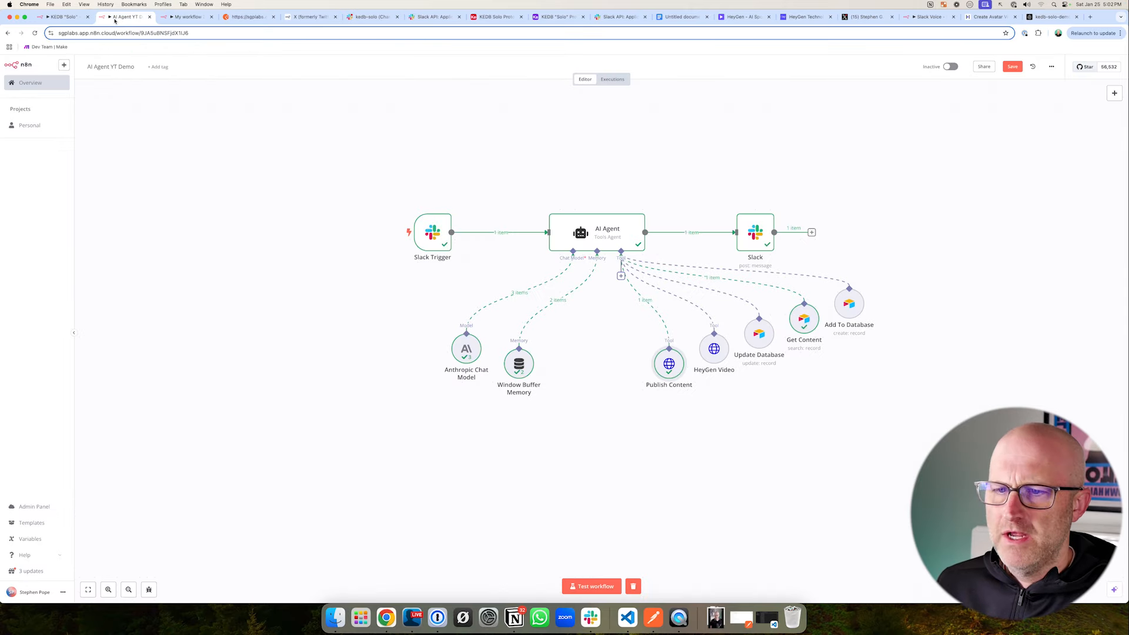
mouse_move(844, 383)
left_mouse_down()
mouse_move(1038, 517)
mouse_move(1085, 568)
left_mouse_up()
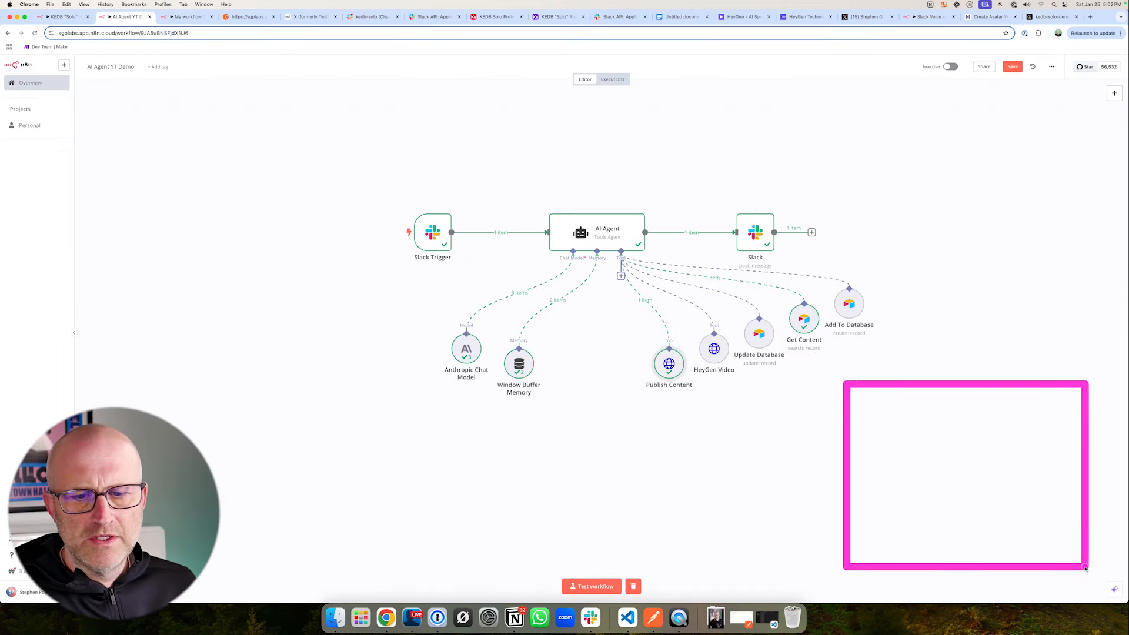
mouse_move(339, 172)
left_mouse_down()
mouse_move(986, 465)
mouse_move(923, 416)
left_mouse_up()
left_click_drag(800, 380, 1081, 570)
left_click(505, 17)
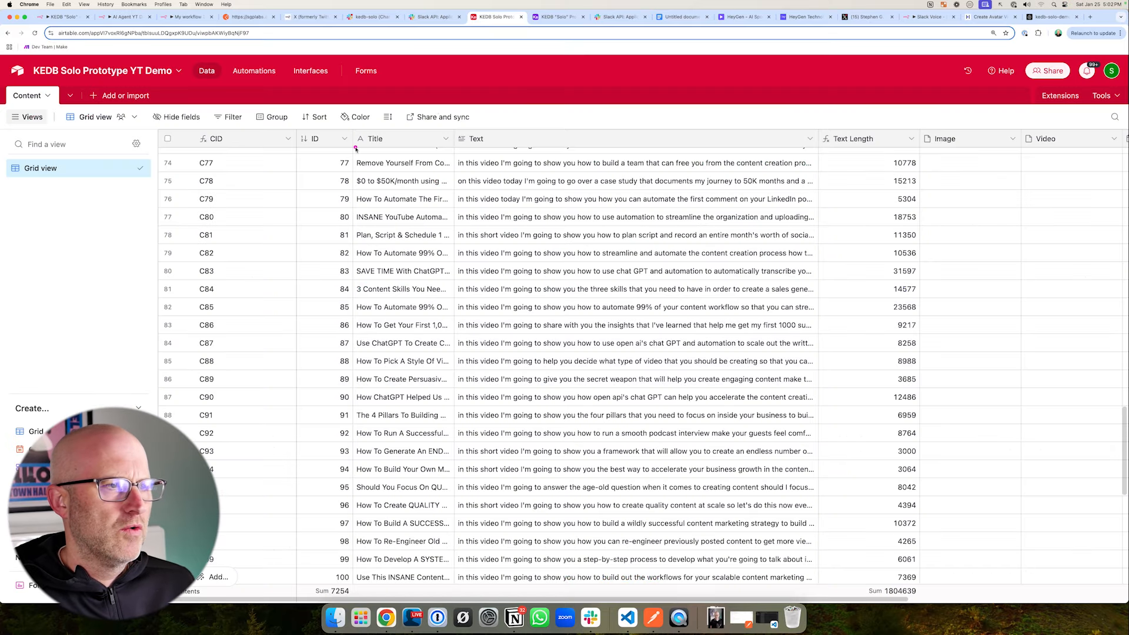
left_click_drag(556, 238, 465, 271)
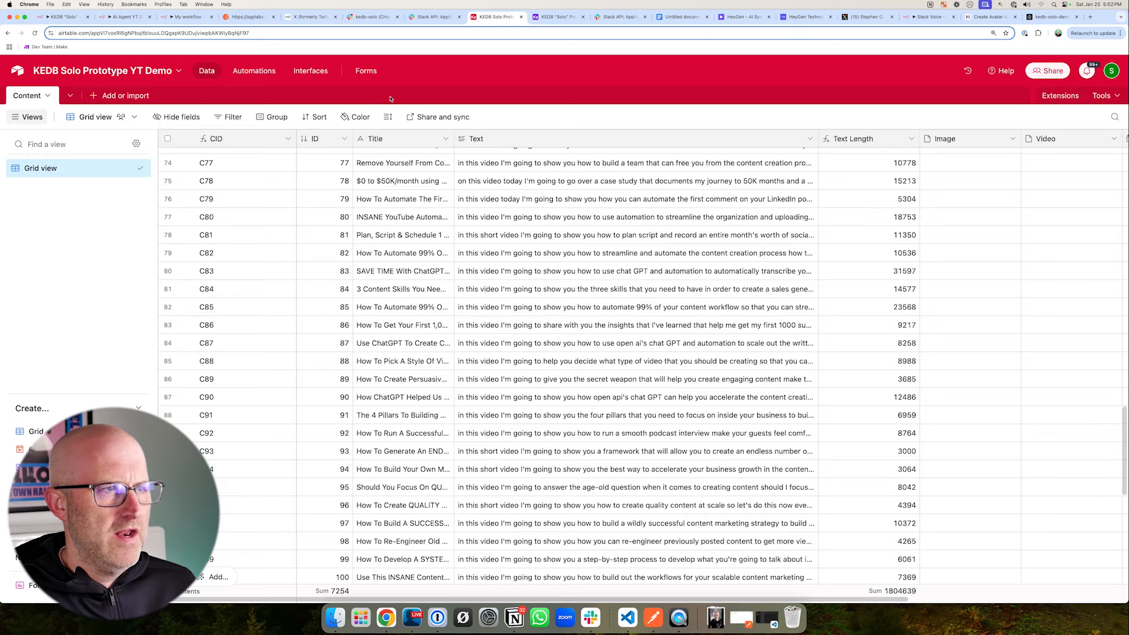
- Check the kedb-solo-demo index in Pinecone, and examine the Get Knowledge and Pinecone Vector Store branches of n8n's KEDB "Solo" workflow
left_click(1049, 16)
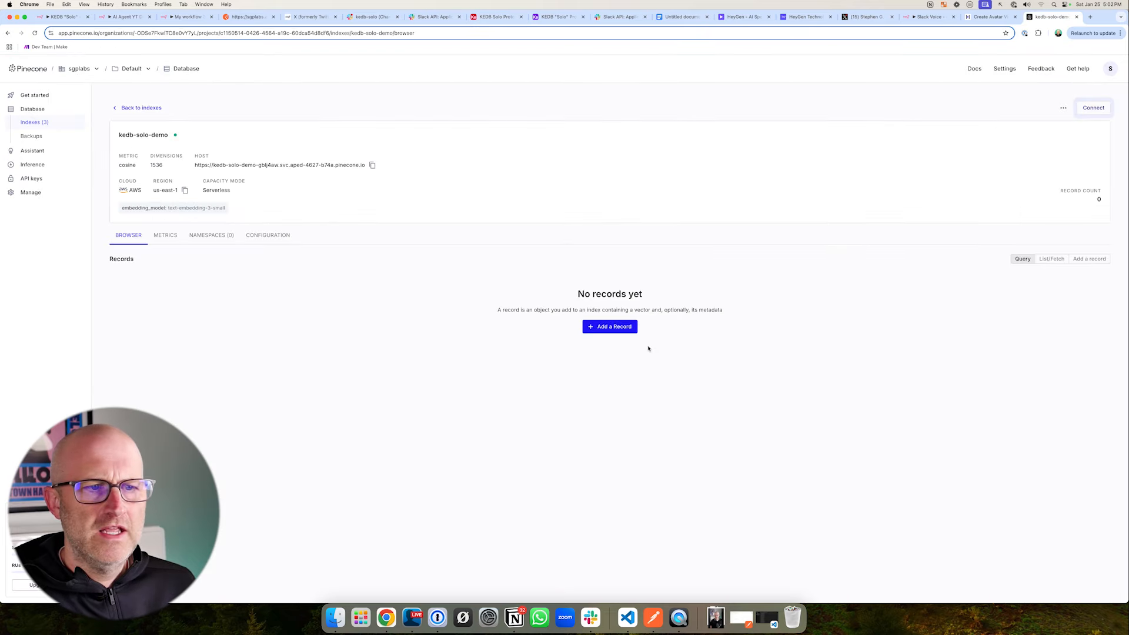
left_click_drag(776, 328, 683, 326)
left_click(64, 16)
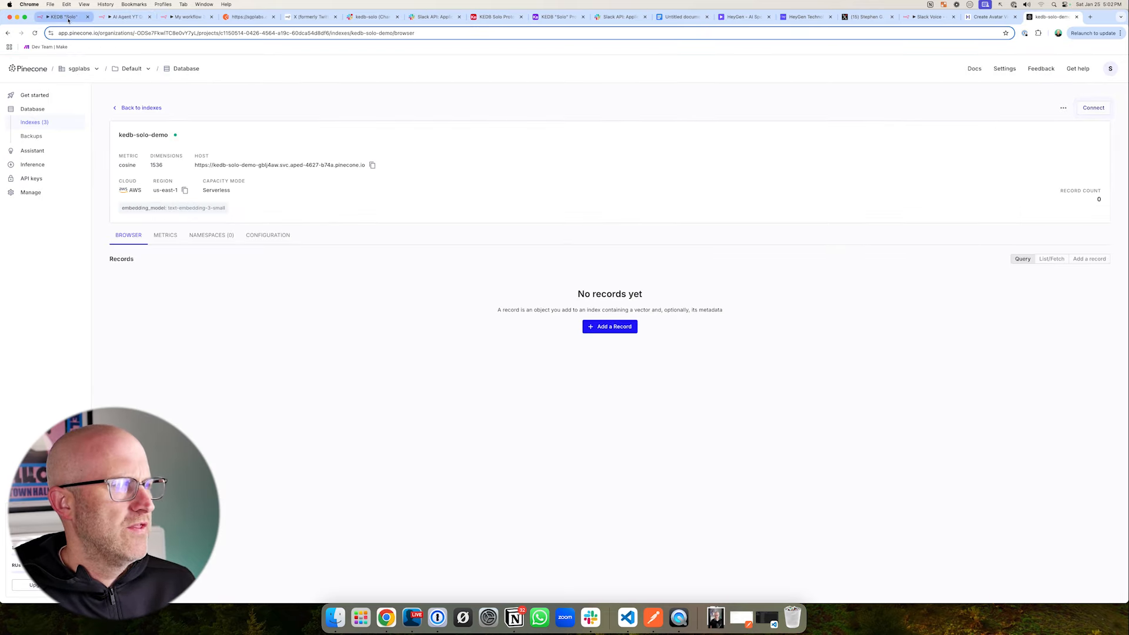
mouse_move(448, 228)
left_mouse_down()
mouse_move(605, 328)
mouse_move(640, 413)
left_mouse_up()
left_click_drag(618, 250, 586, 257)
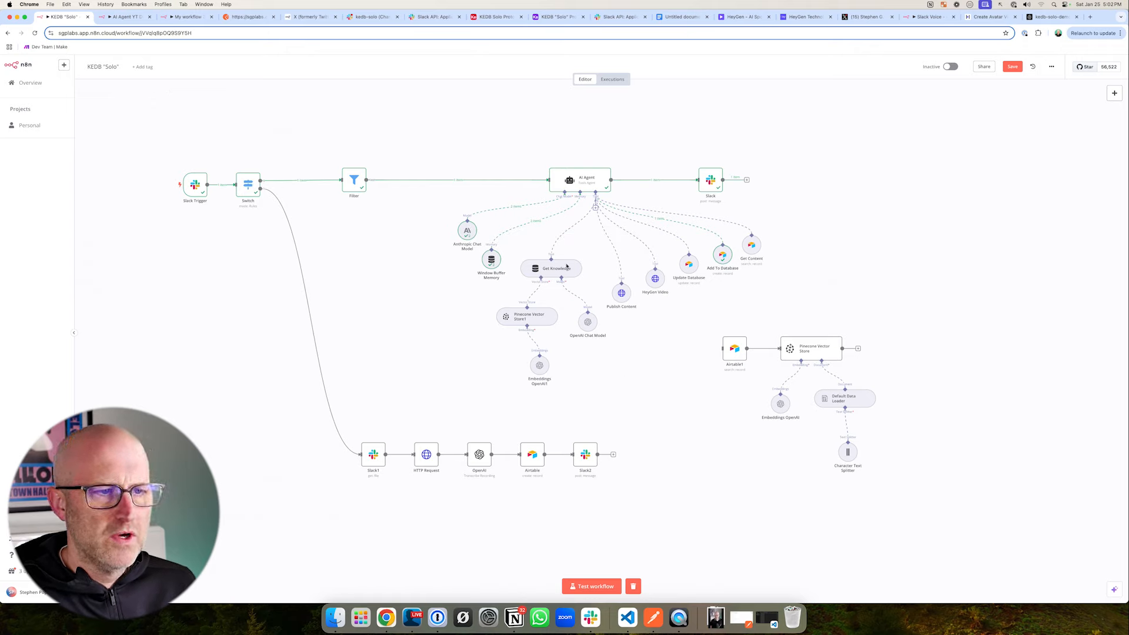
left_click_drag(486, 249, 633, 404)
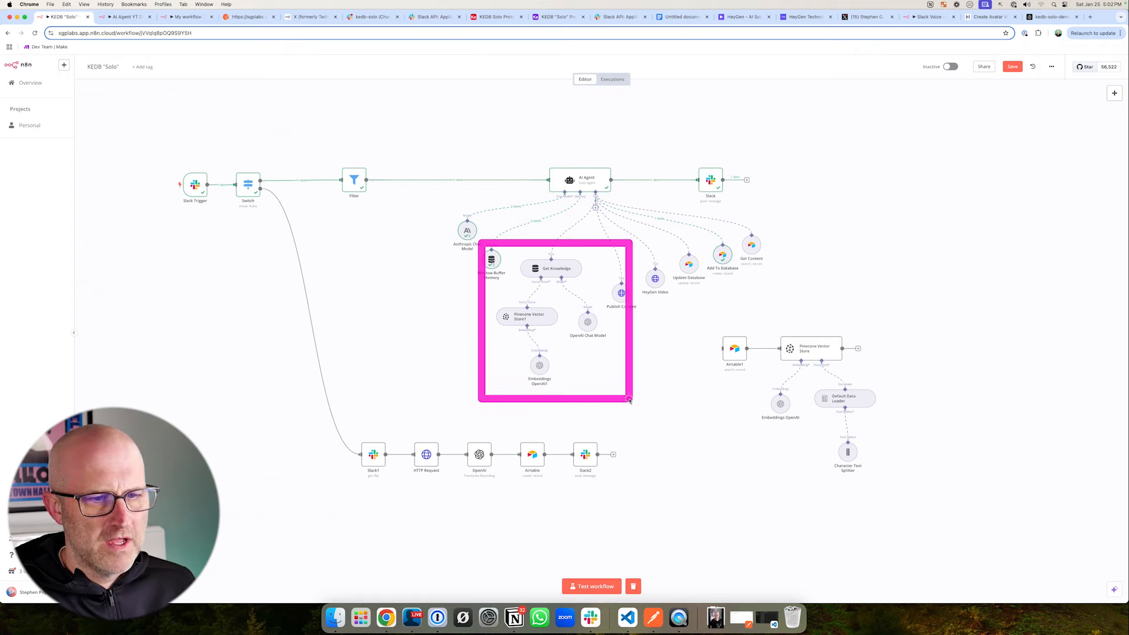
left_click_drag(705, 320, 892, 506)
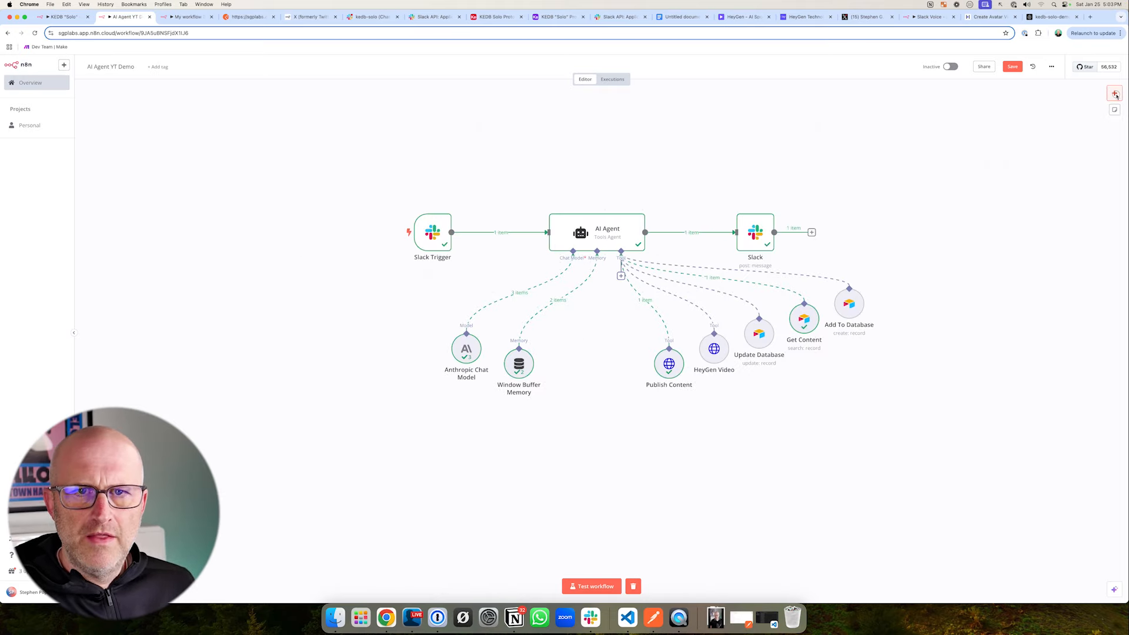
- Add an Airtable node with the Search records action to the AI Agent YT Demo workflow
left_click(1115, 94)
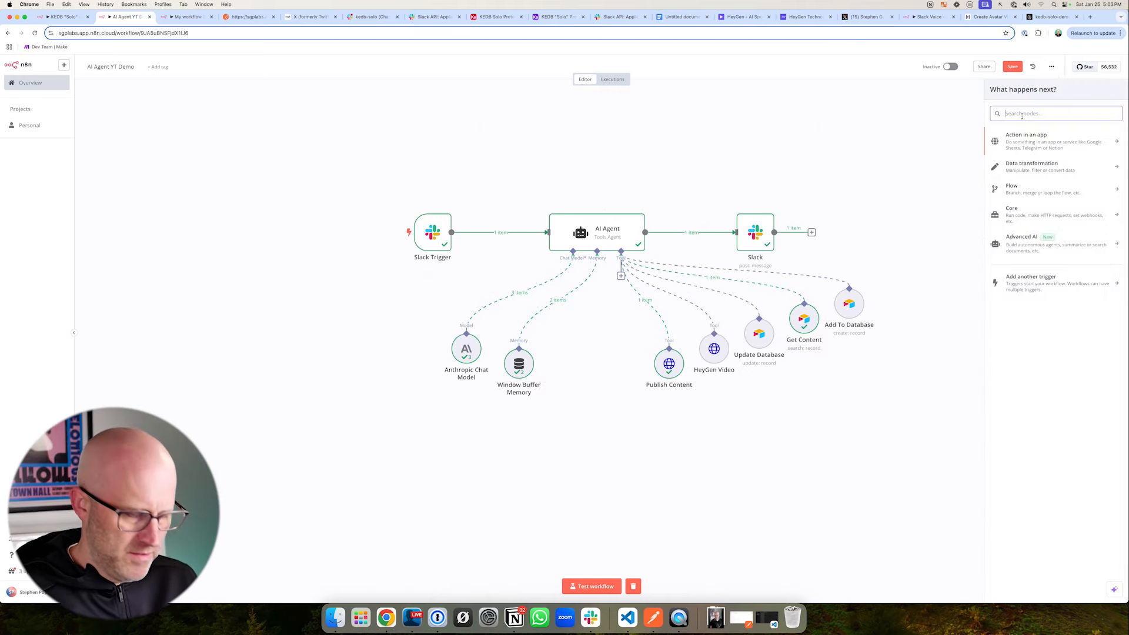
type("airtable")
left_click(1020, 137)
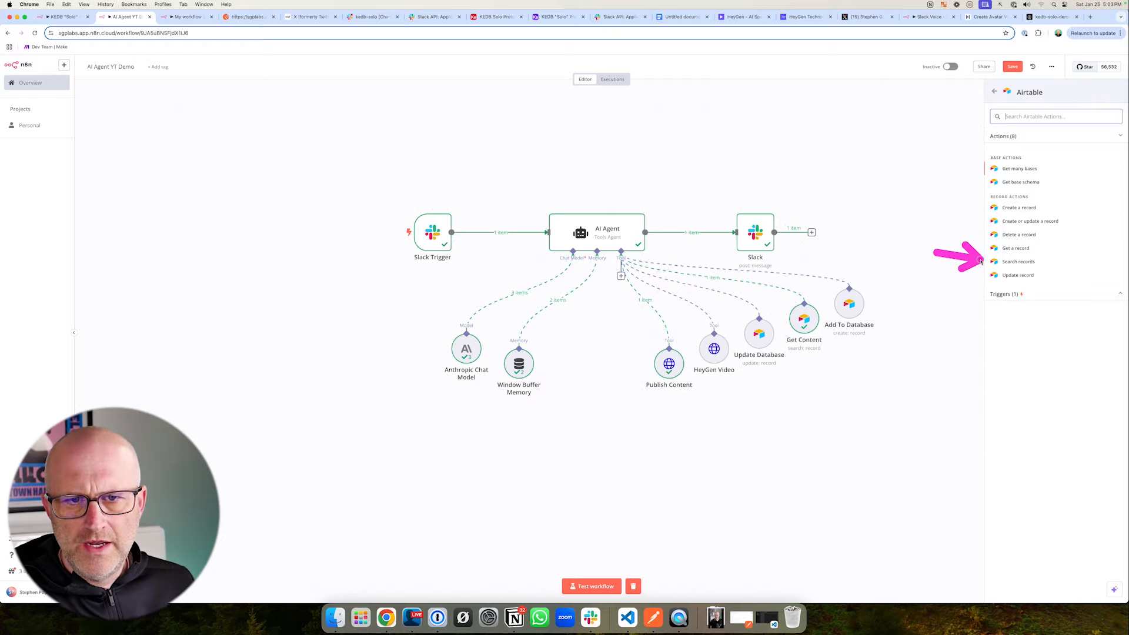
left_click(1018, 262)
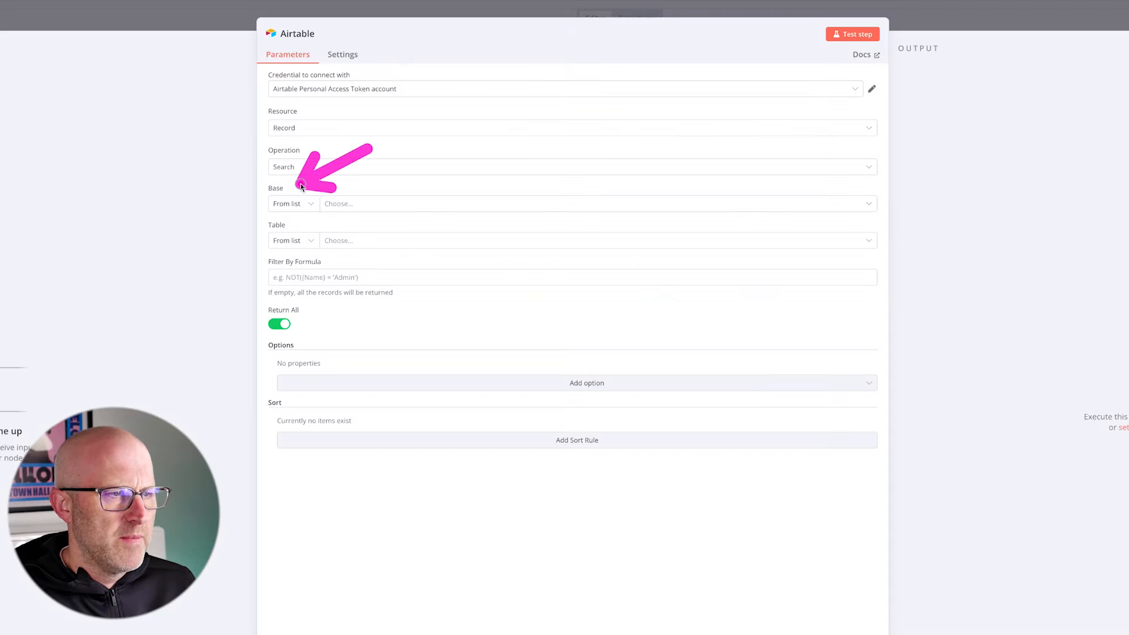
- Set the Airtable node's base to KEDB Solo Prototype YT Demo and its table to Content
left_click(353, 203)
type("solo")
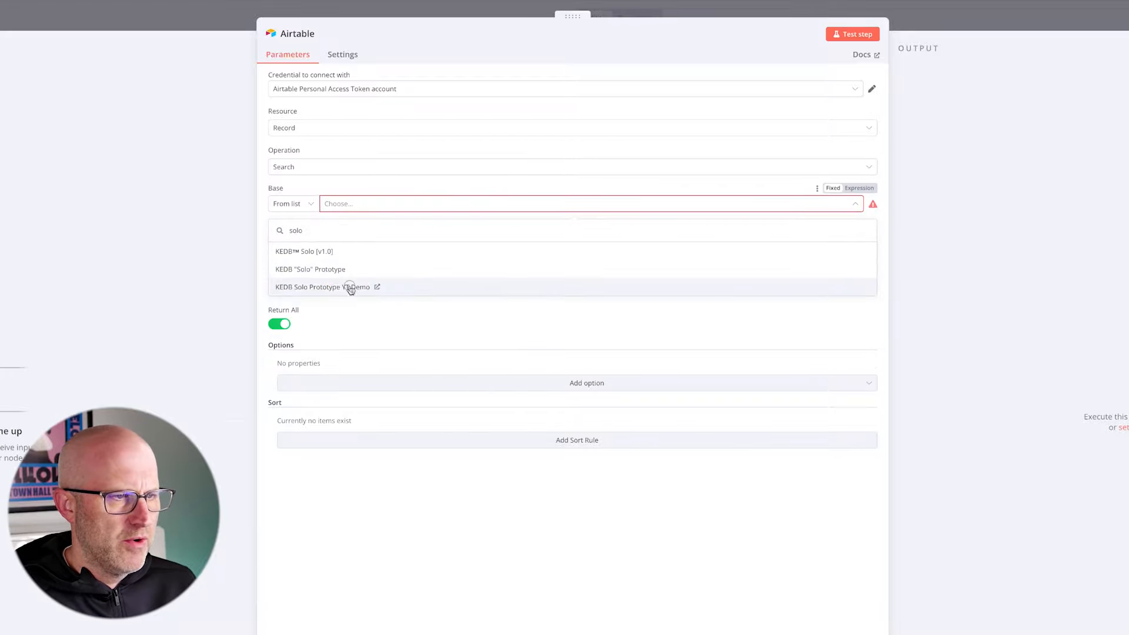
left_click(350, 287)
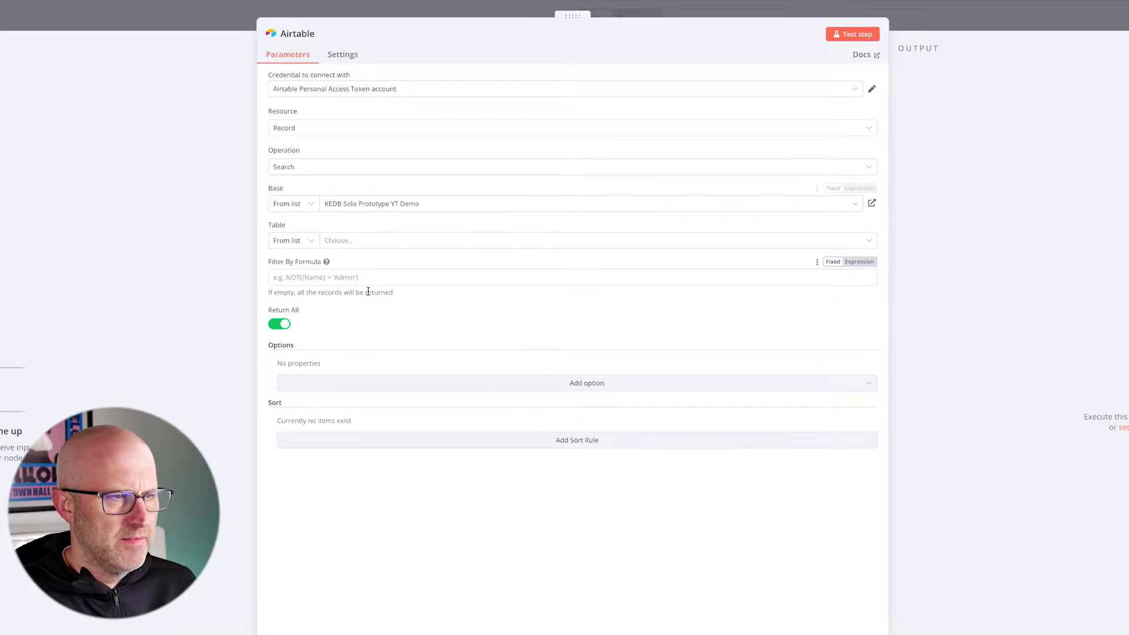
left_click(354, 242)
left_click(283, 289)
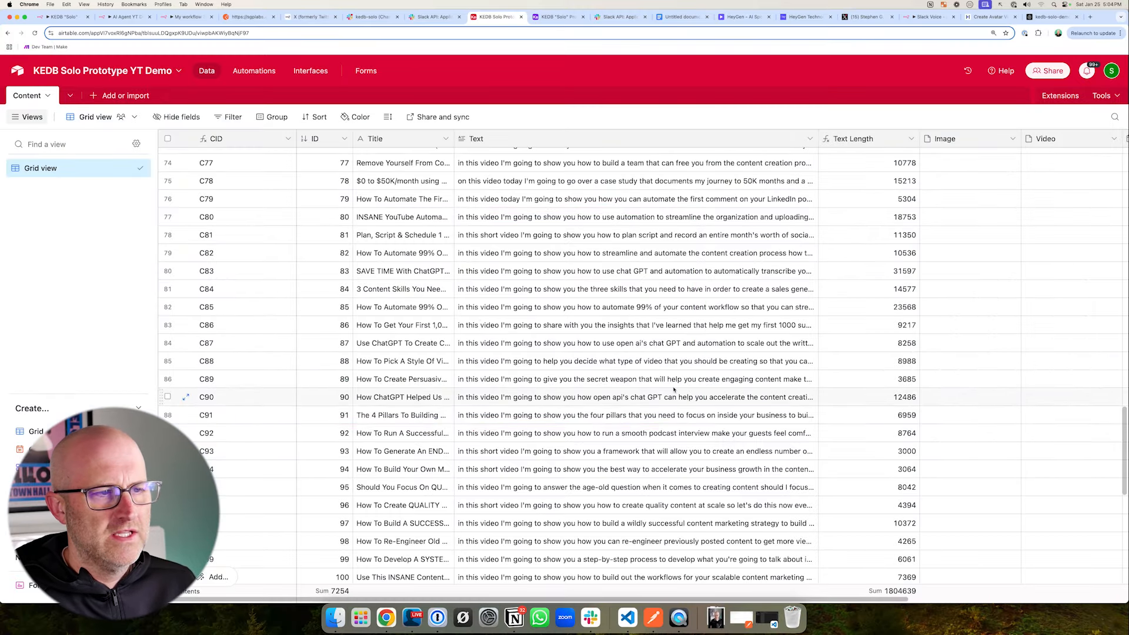
- View the Content table's first records in Airtable, and switch to the KEDB "Solo" workflow in n8n
scroll(511, 351, "up", 15)
scroll(511, 351, "up", 10)
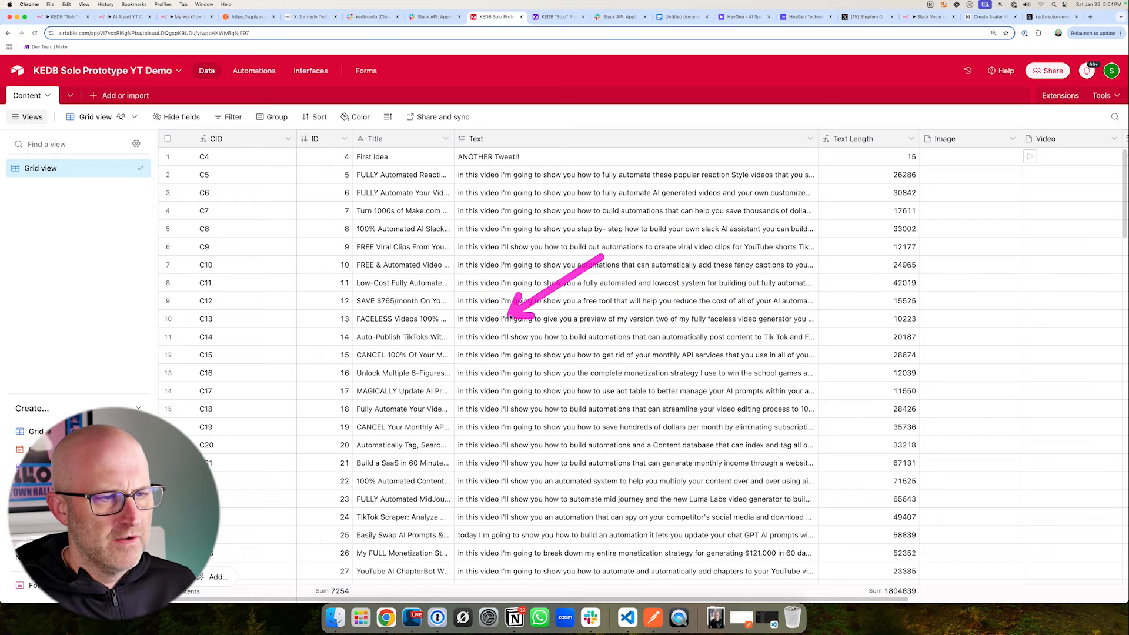
left_click(56, 18)
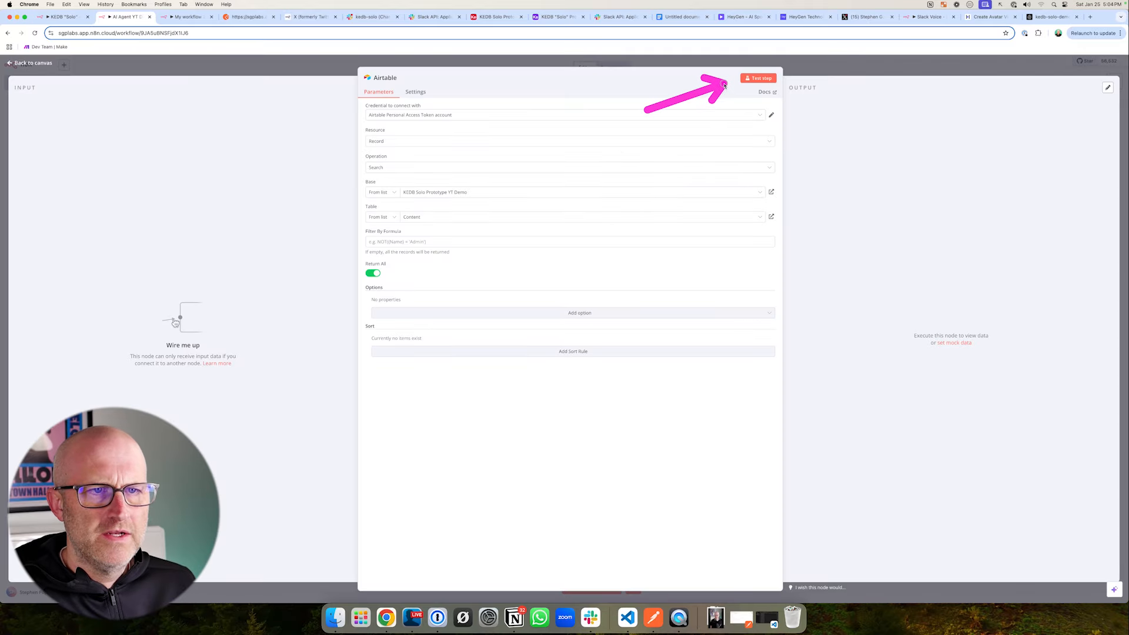
- Test the Airtable search node in AI Agent YT Demo, and compare its output with the records in Airtable's Content table
left_click(751, 81)
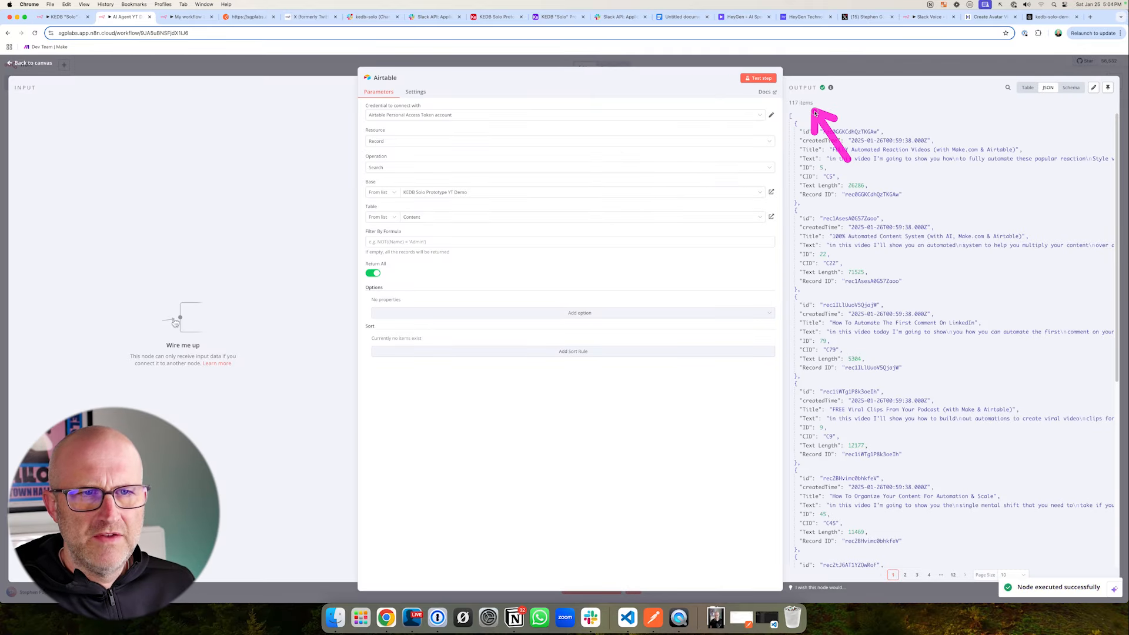
left_click(474, 17)
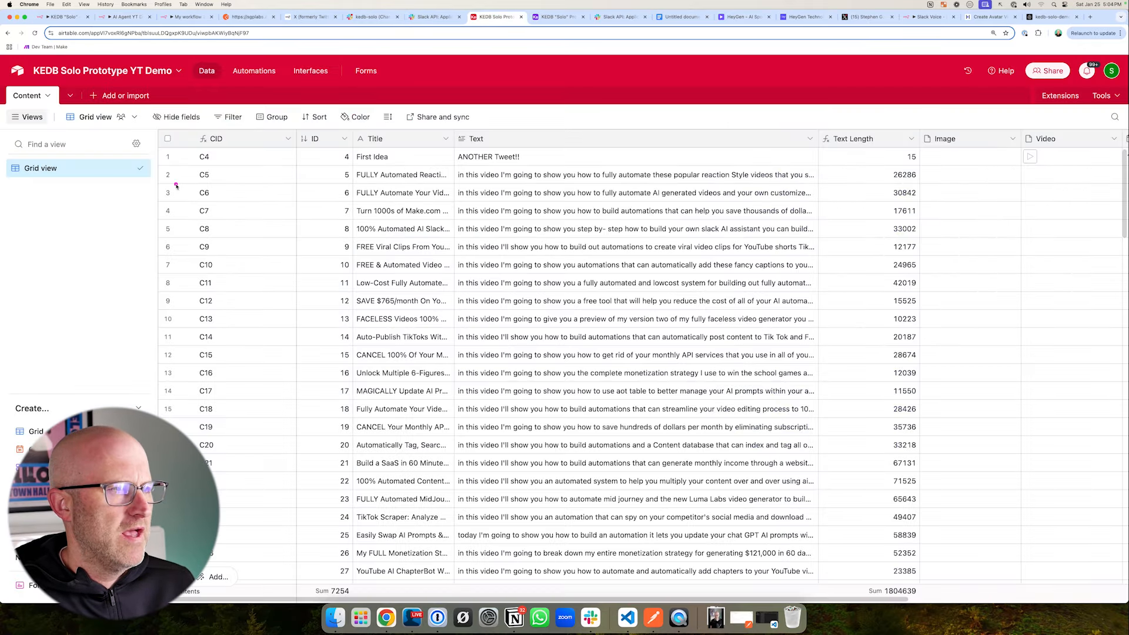
scroll(281, 257, "down", 10)
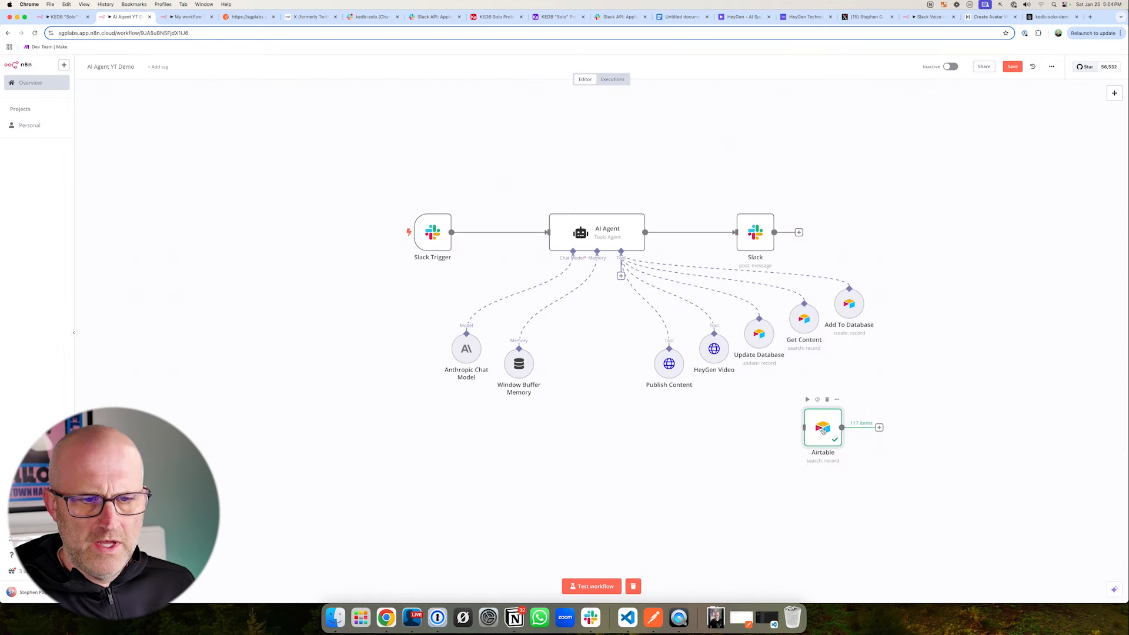
- Place the Airtable node below the agent's tools and connect a Pinecone Vector Store node with the Add documents to vector store action
left_click_drag(823, 430, 841, 479)
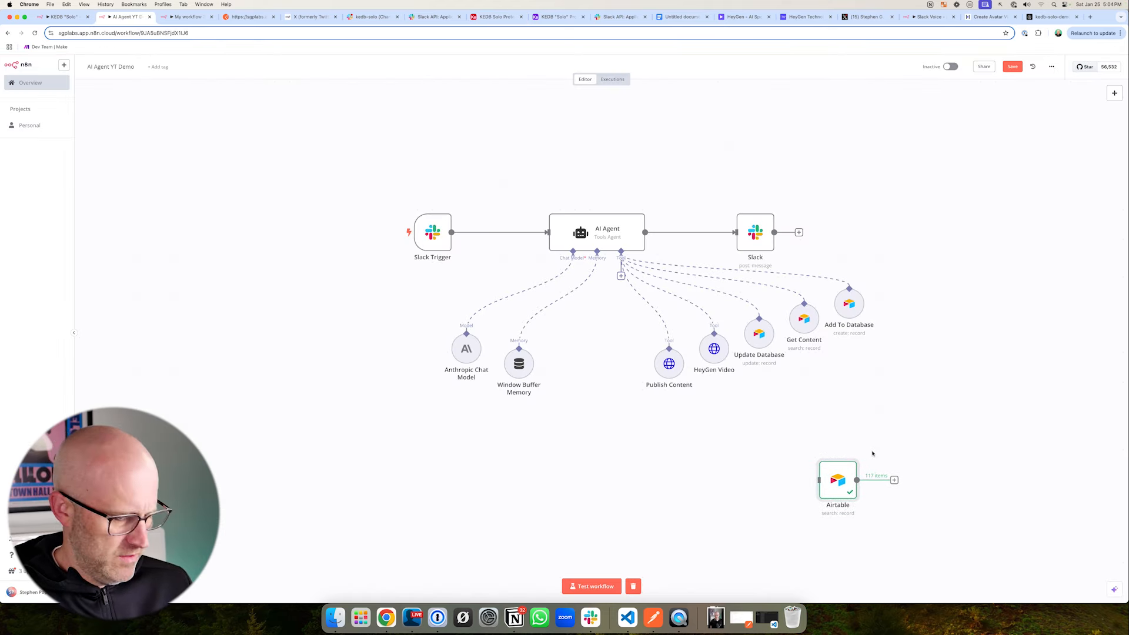
scroll(873, 453, "right", 5)
scroll(873, 454, "down", 3)
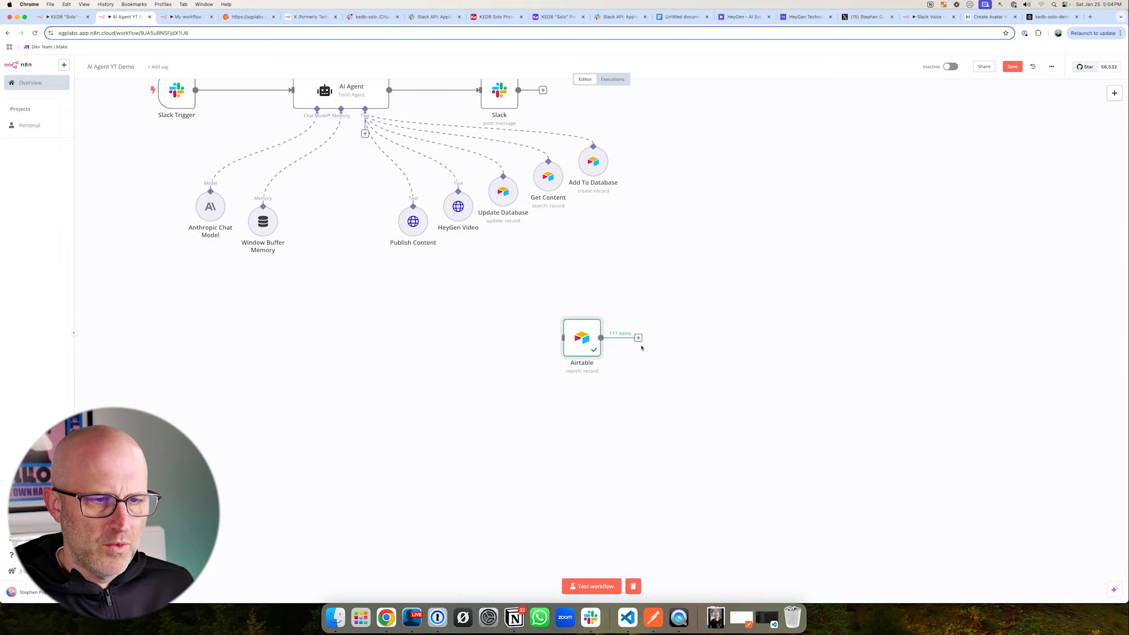
left_click(639, 338)
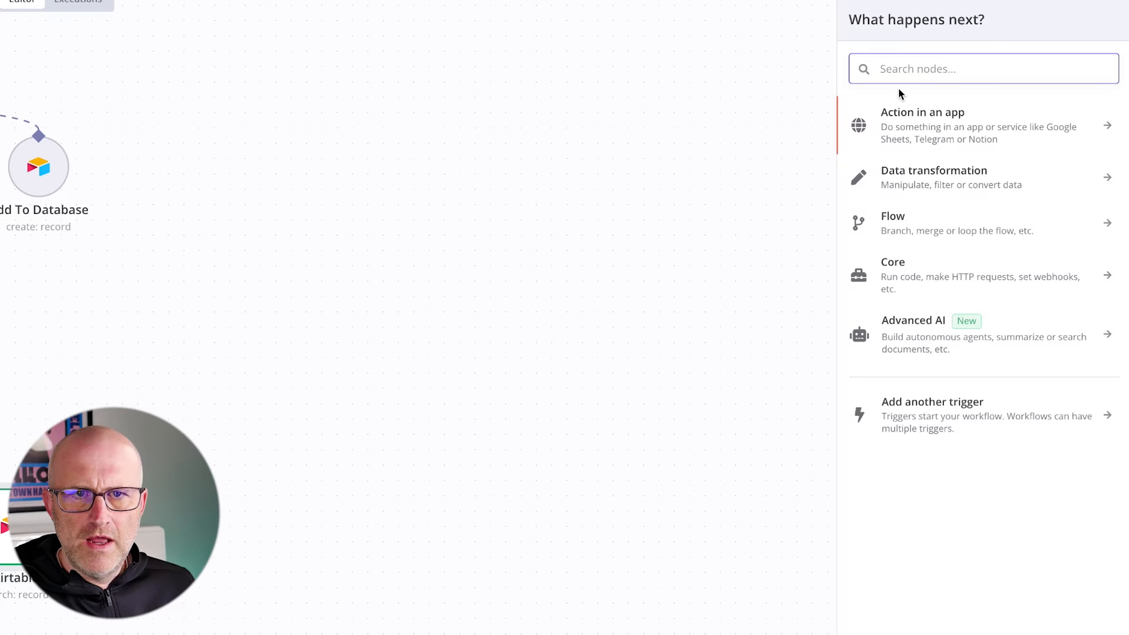
type("Vector")
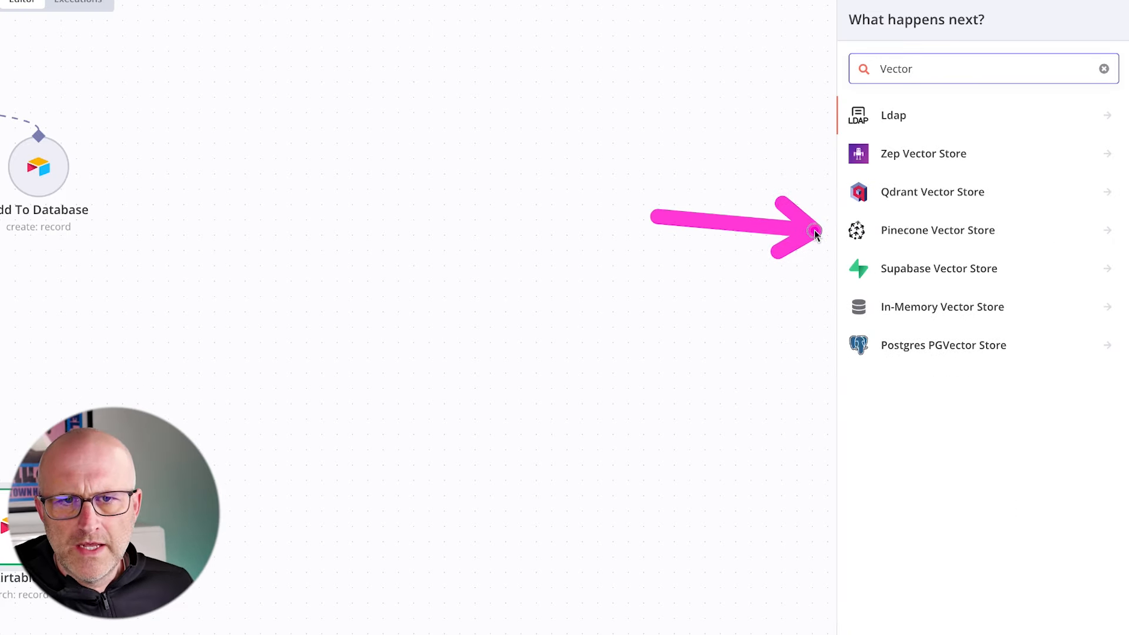
left_click(947, 234)
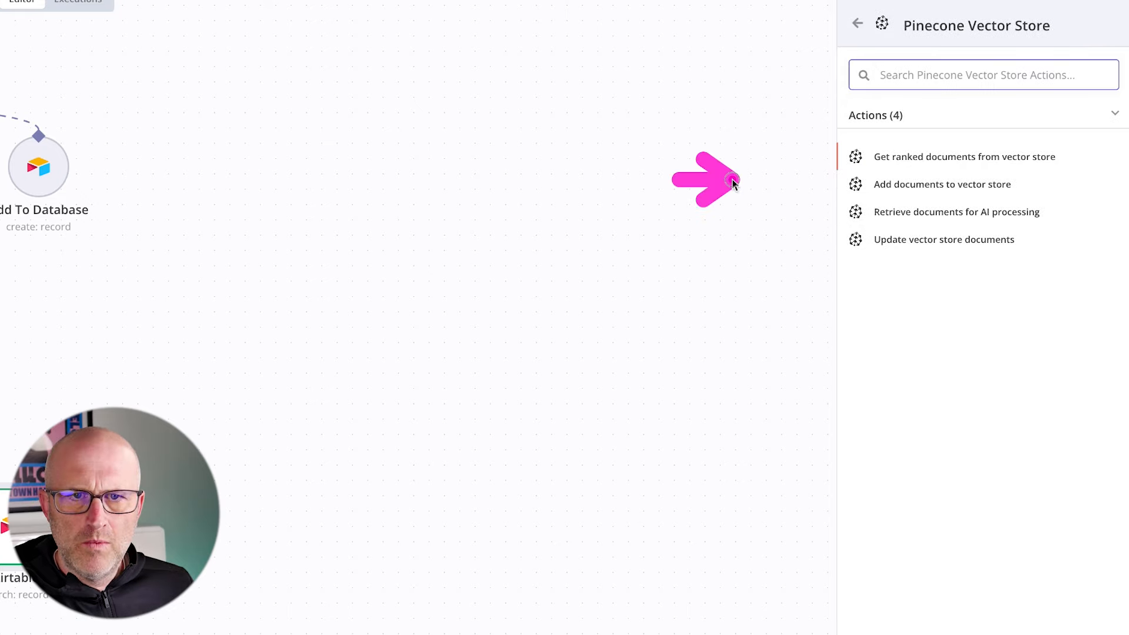
left_click(925, 187)
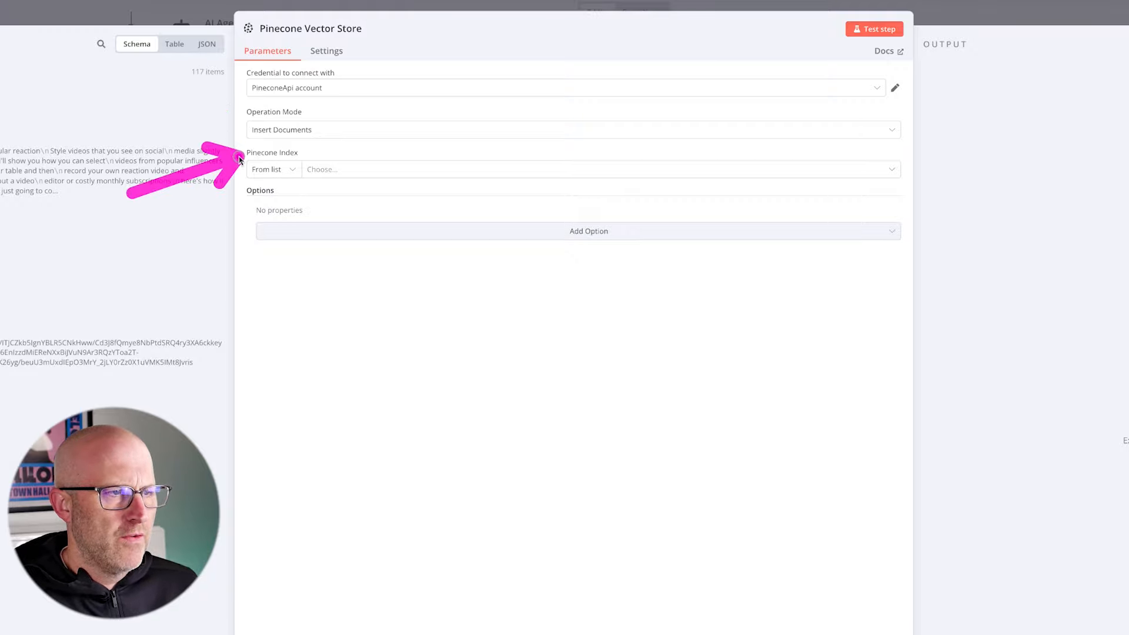
- Set the Pinecone Vector Store's index to kedb-solo-demo and connect an Embeddings OpenAI node to its embedding input
left_click(327, 172)
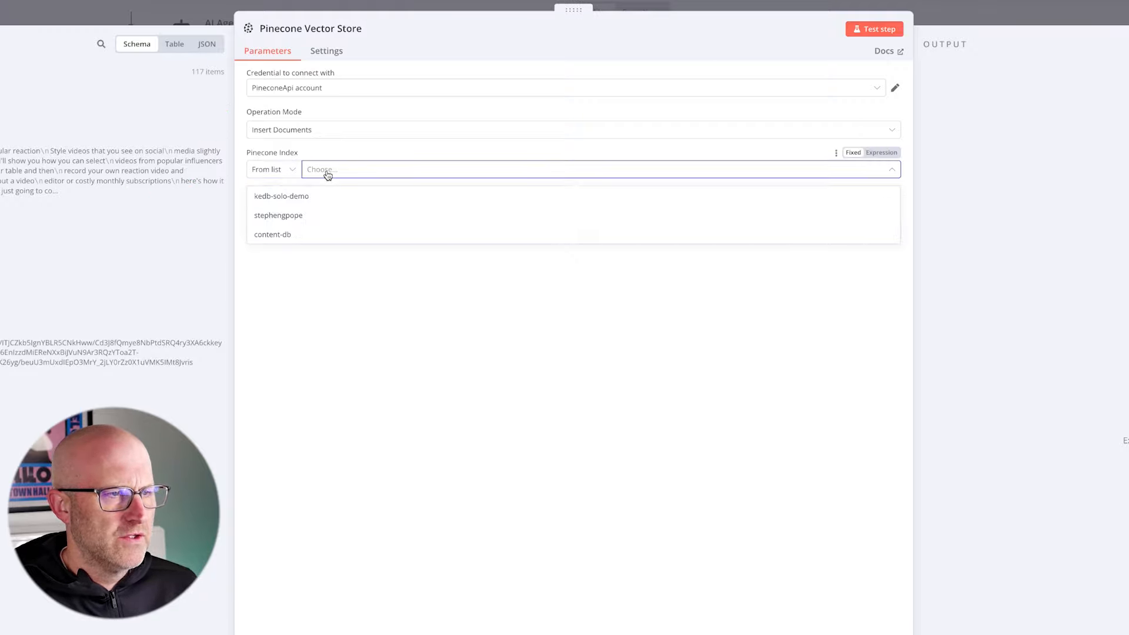
left_click(290, 203)
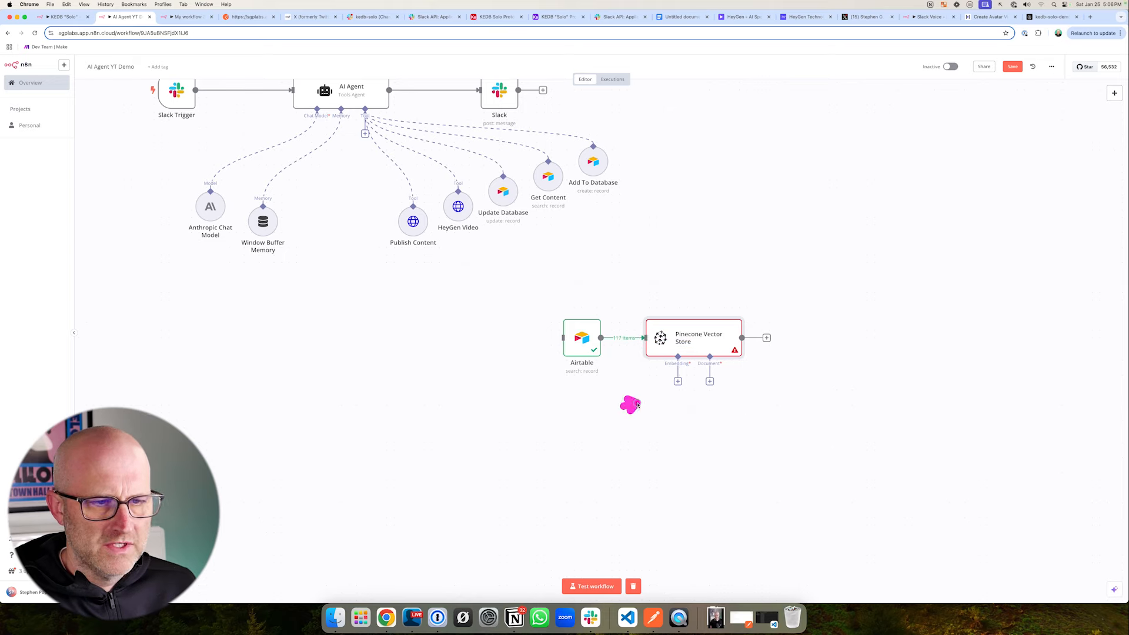
left_click(677, 381)
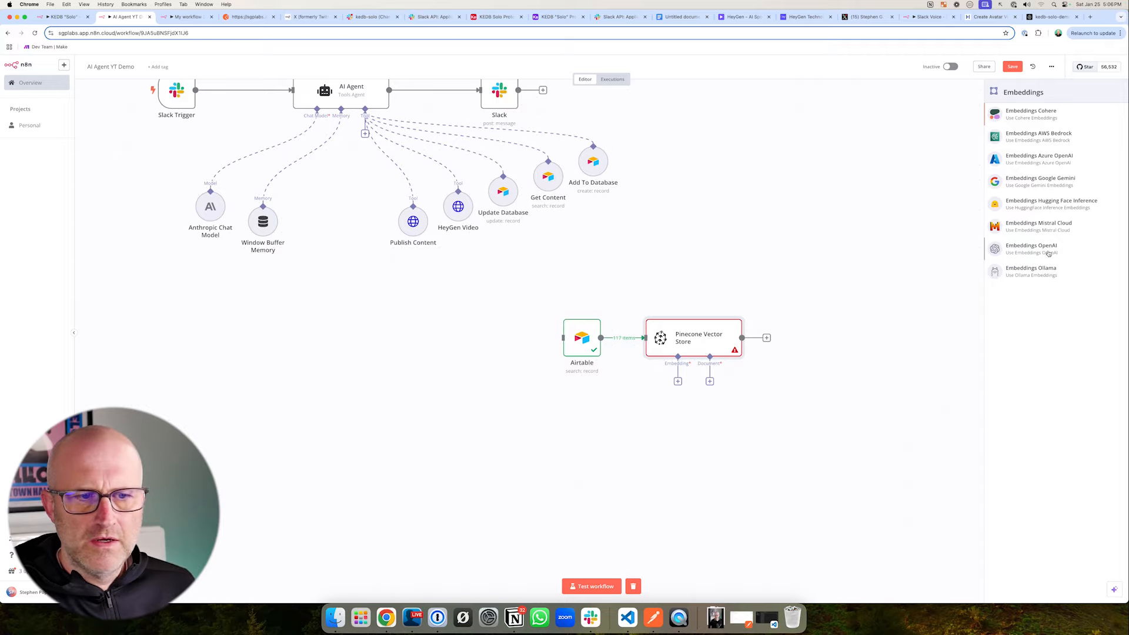
left_click(1048, 254)
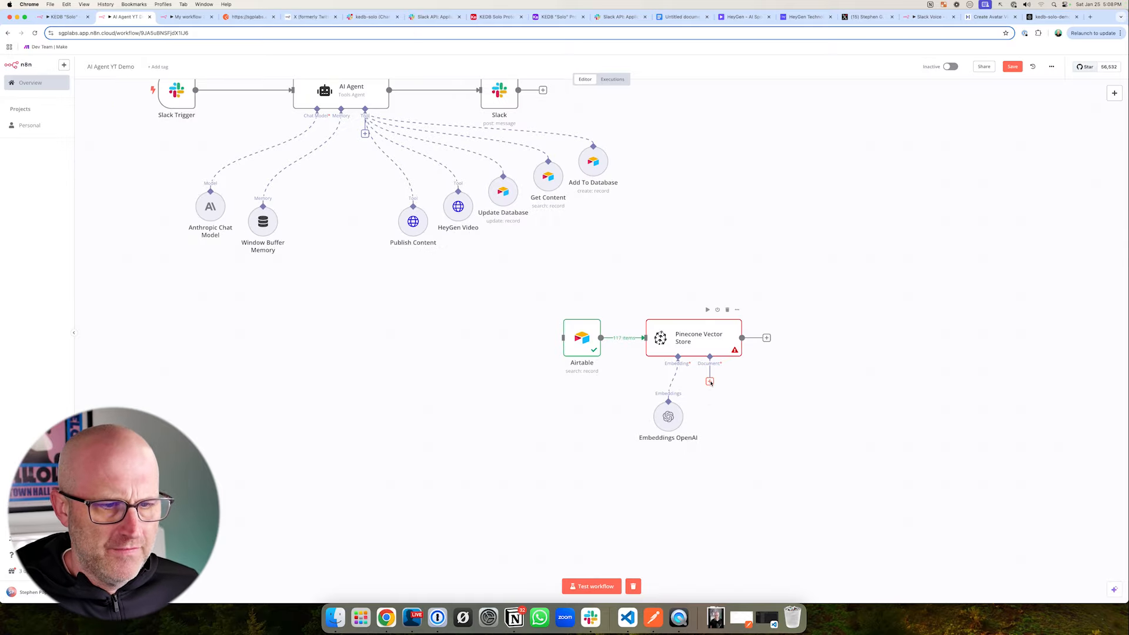
- Attach a Default Data Loader to the vector store, set its mode to Load Specific Data and its data to {{ $json.Text }}
left_click(710, 382)
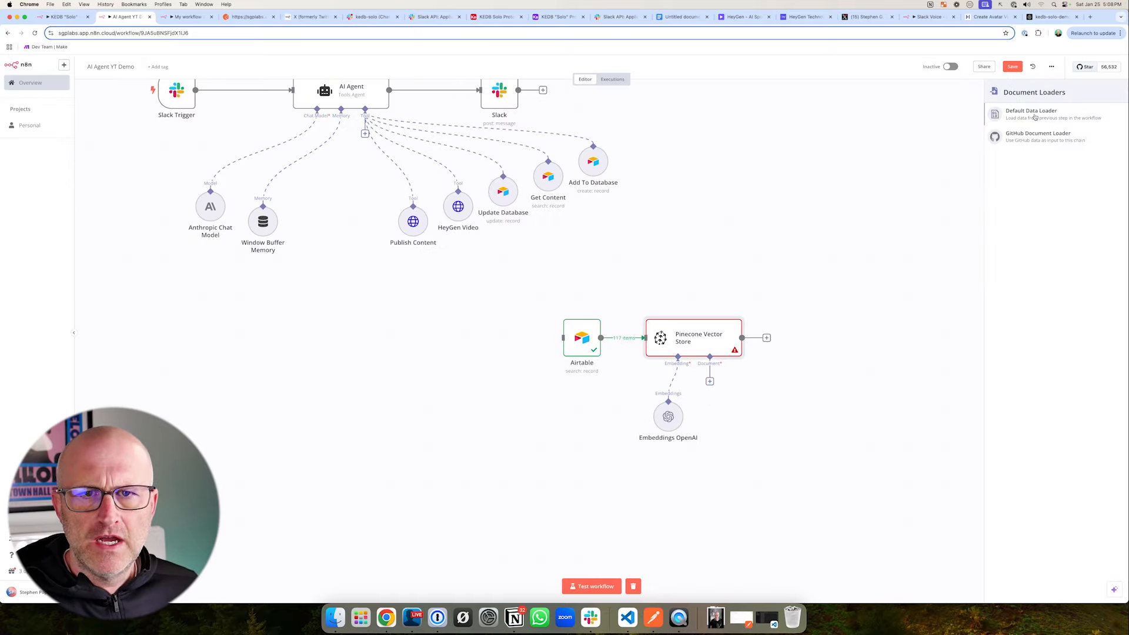
left_click(1035, 118)
left_click(386, 157)
left_click(381, 193)
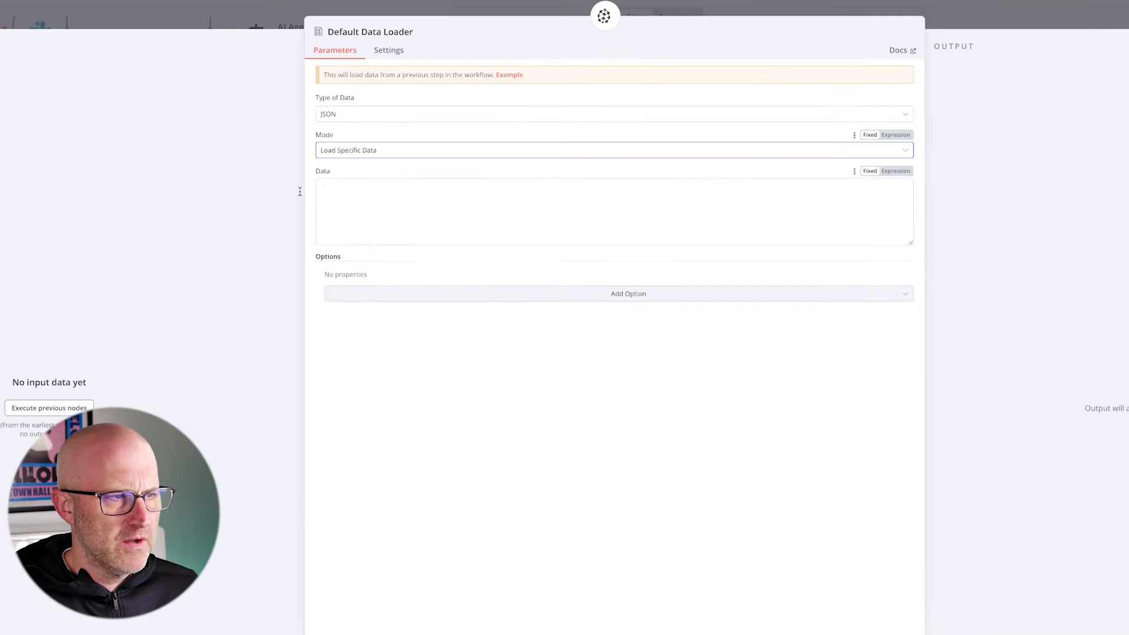
left_click(337, 197)
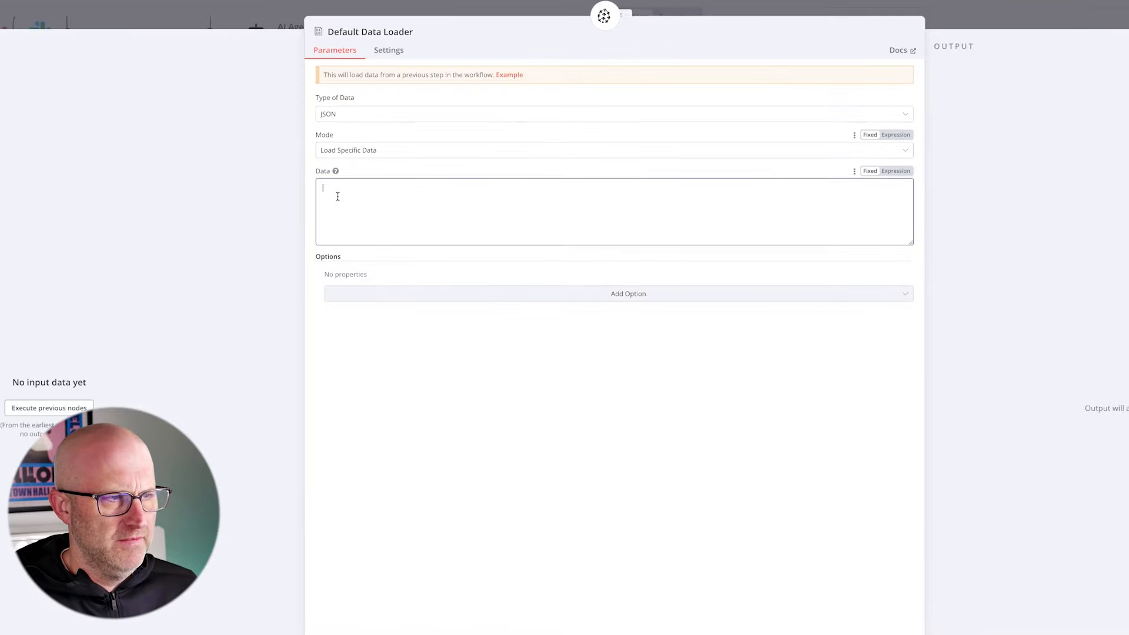
left_click(895, 171)
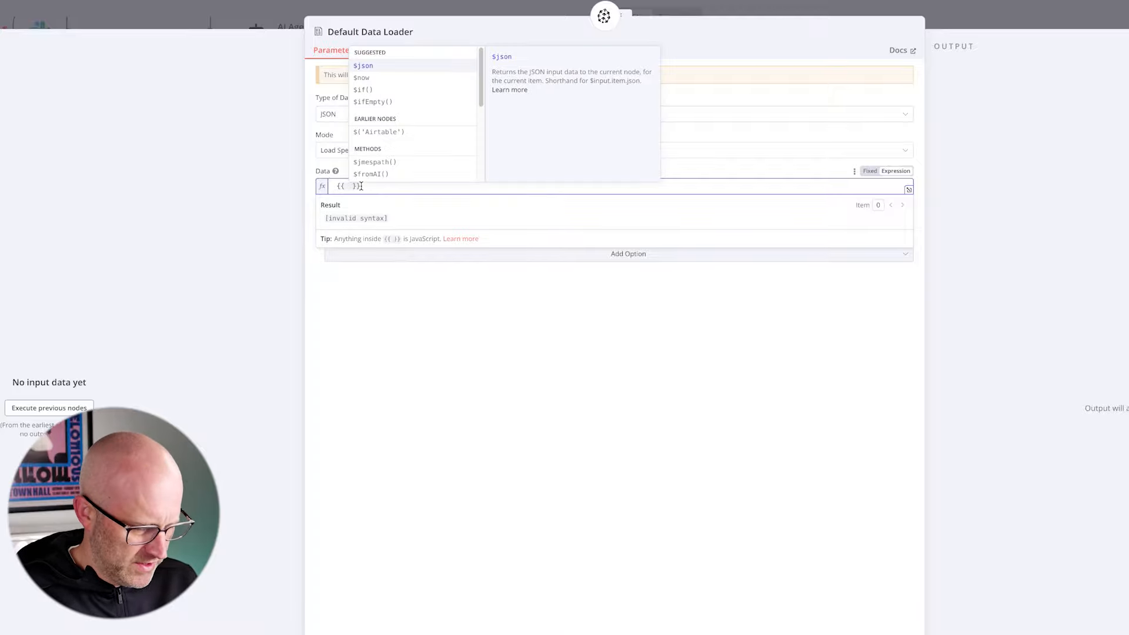
type("json.")
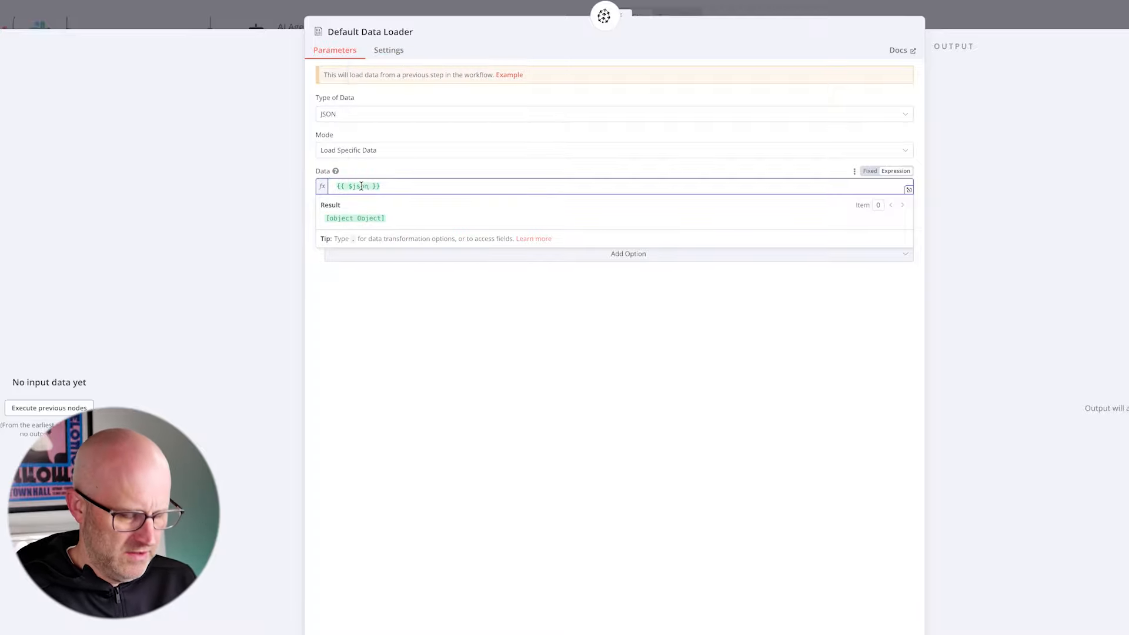
type("Text")
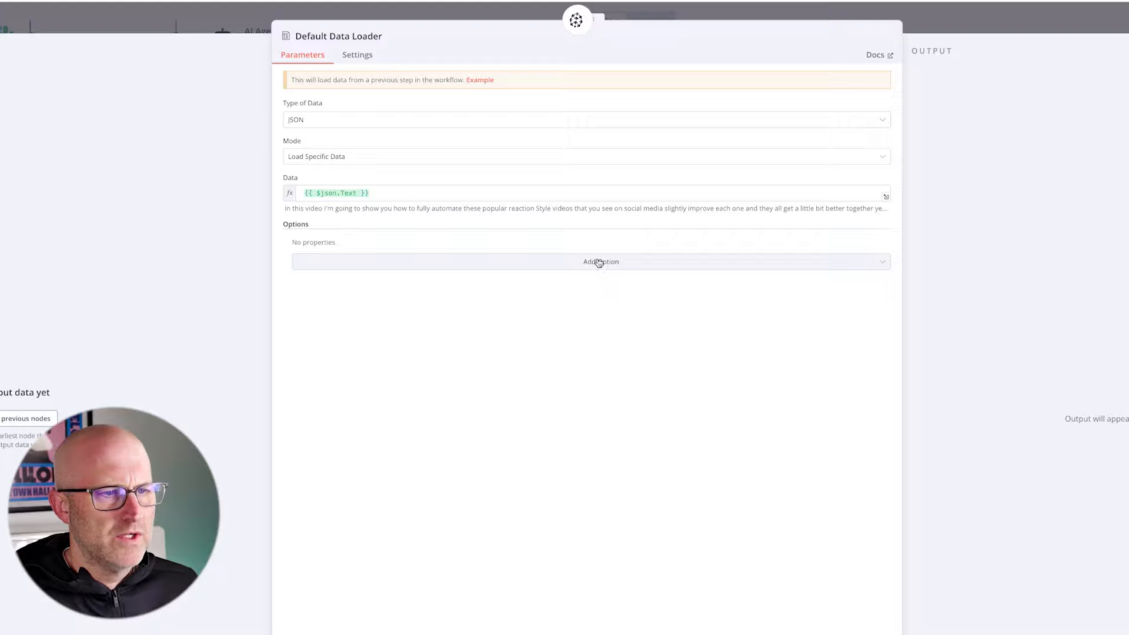
- Add a metadata property named id to the data loader with the value {{ $json.id }}
left_click(594, 261)
left_click(419, 299)
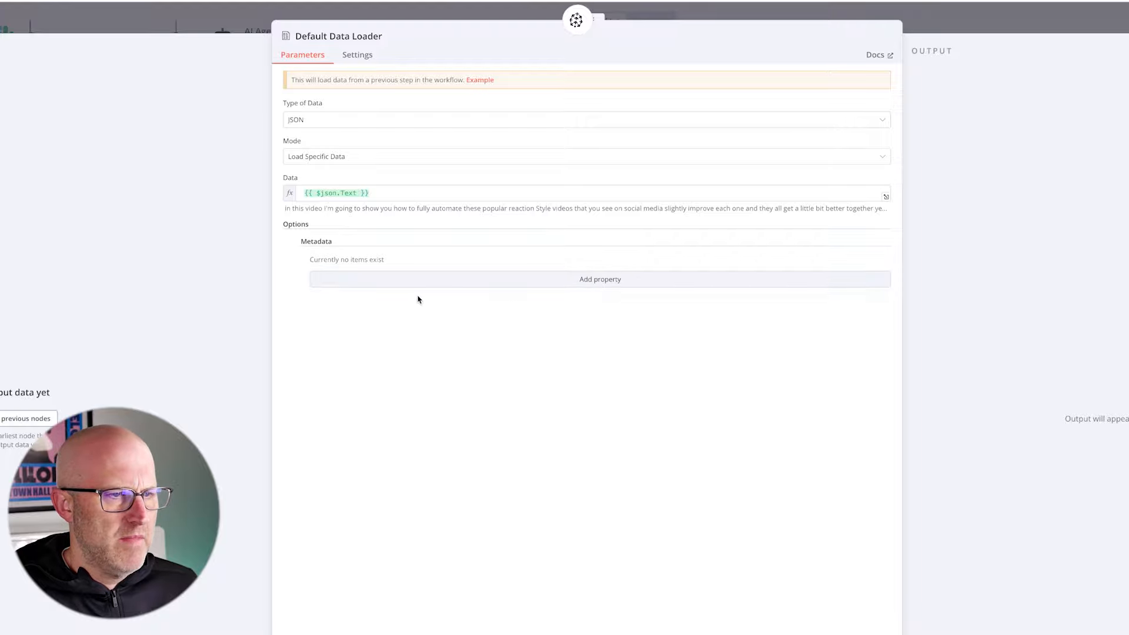
left_click(577, 282)
left_click(410, 285)
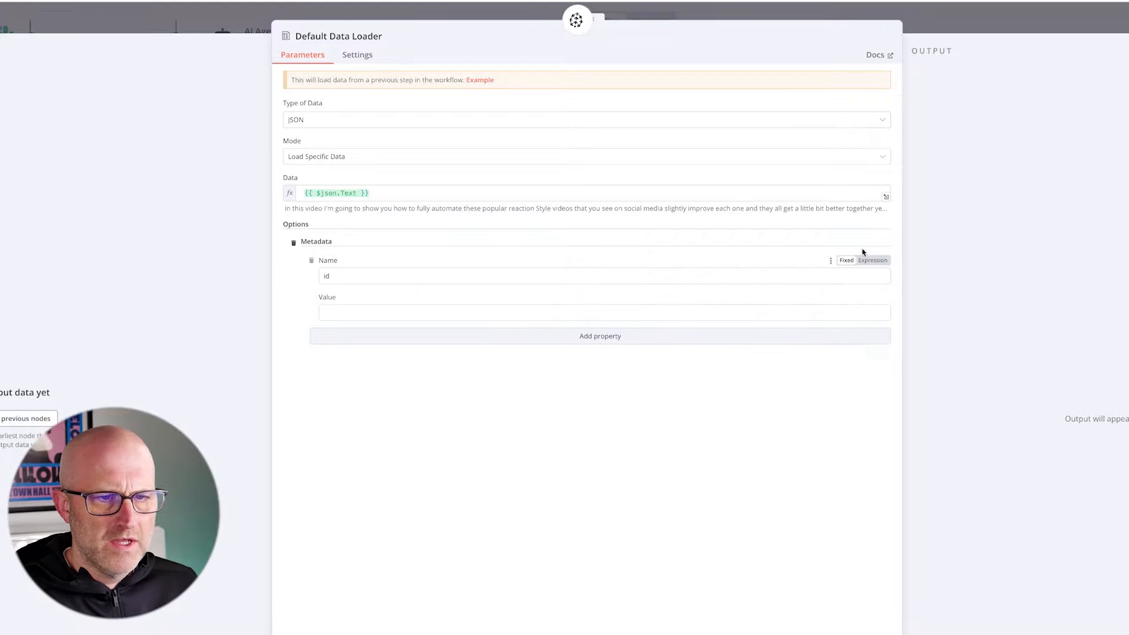
left_click(872, 297)
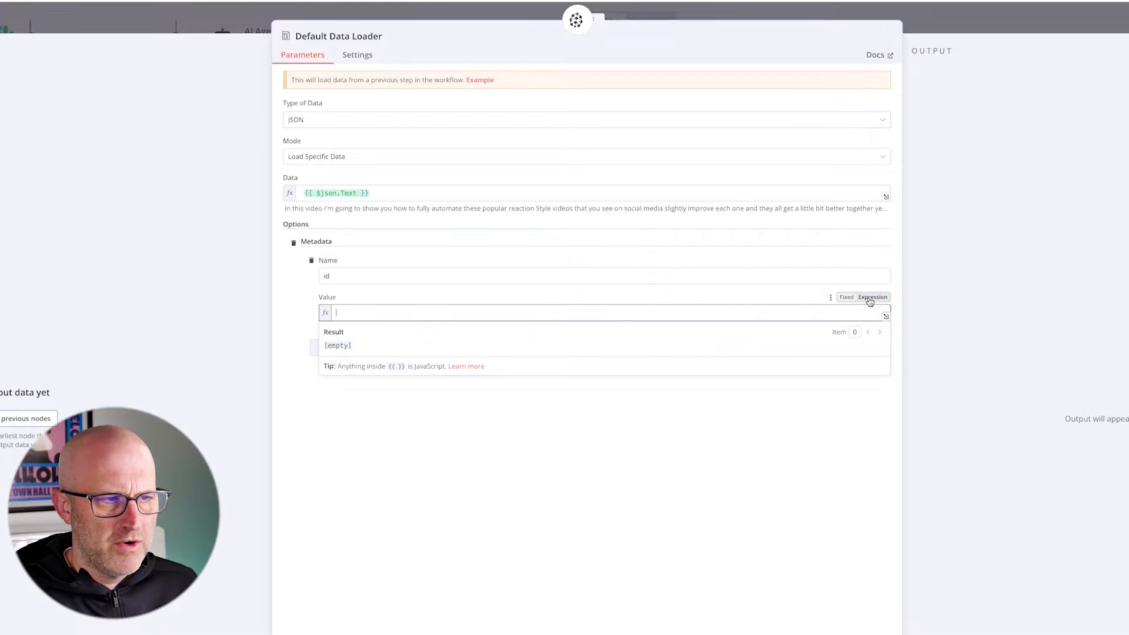
left_click(351, 313)
type("{{ ")
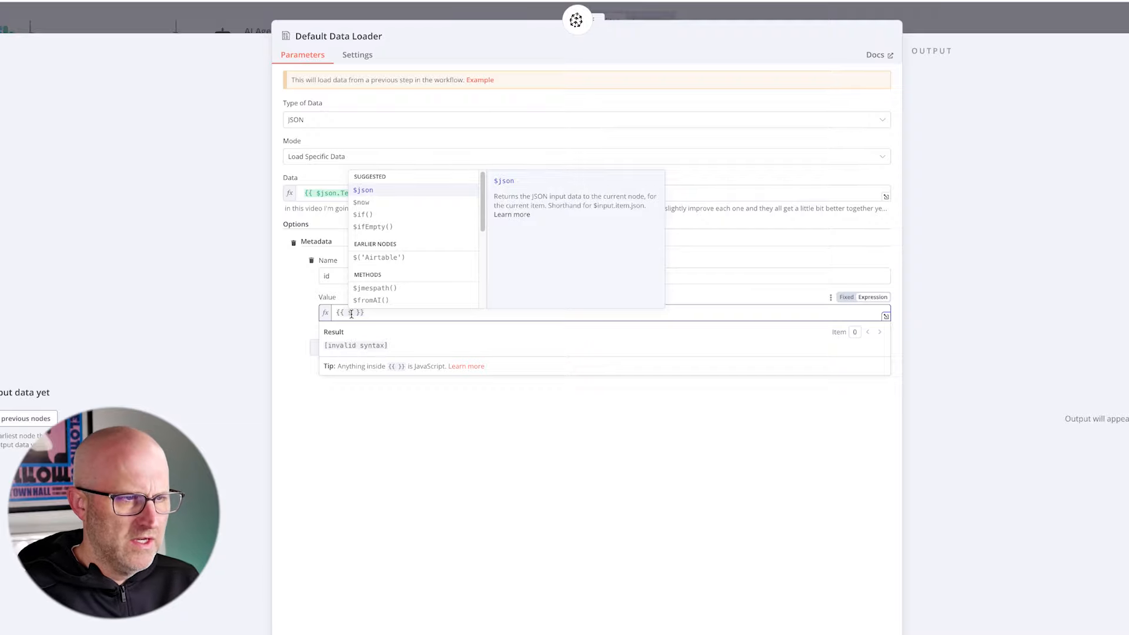
type("$json.")
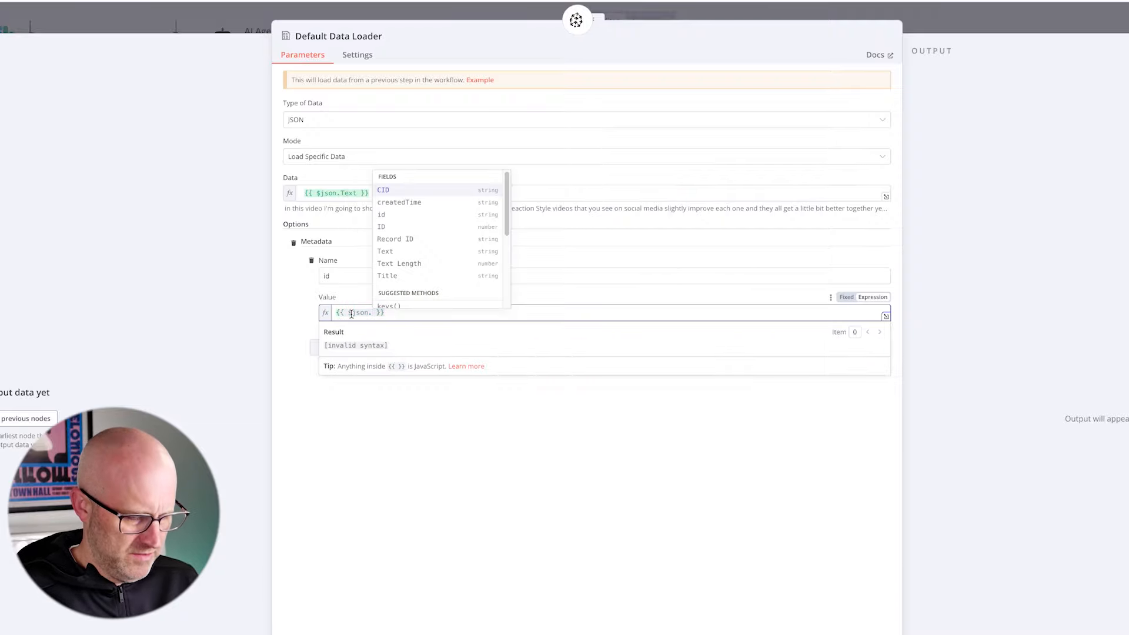
type("id")
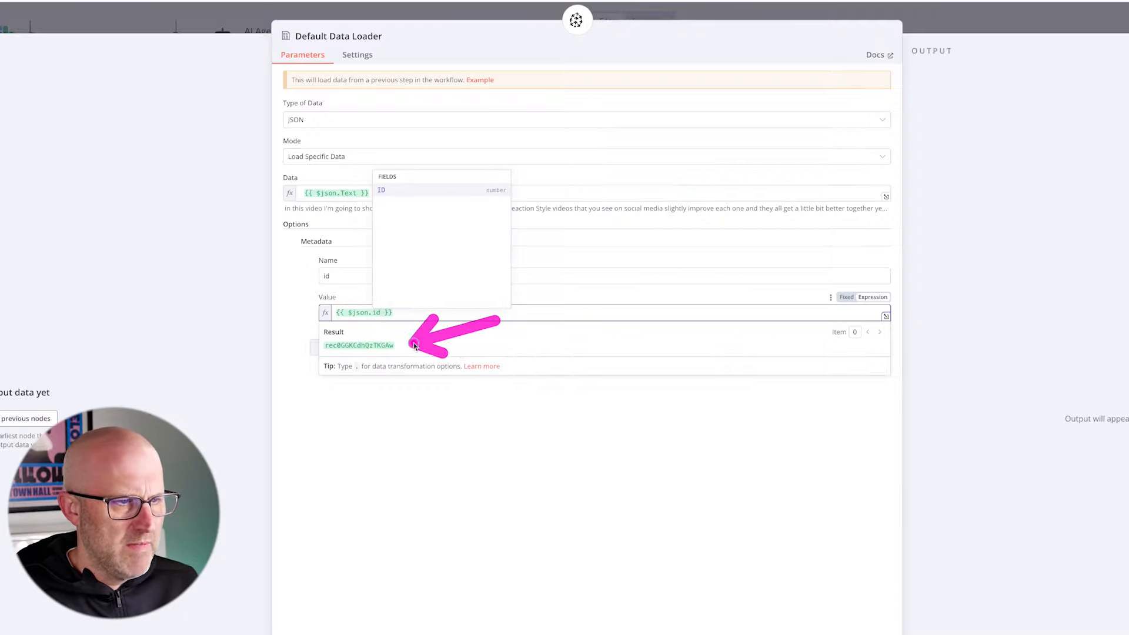
left_click(382, 421)
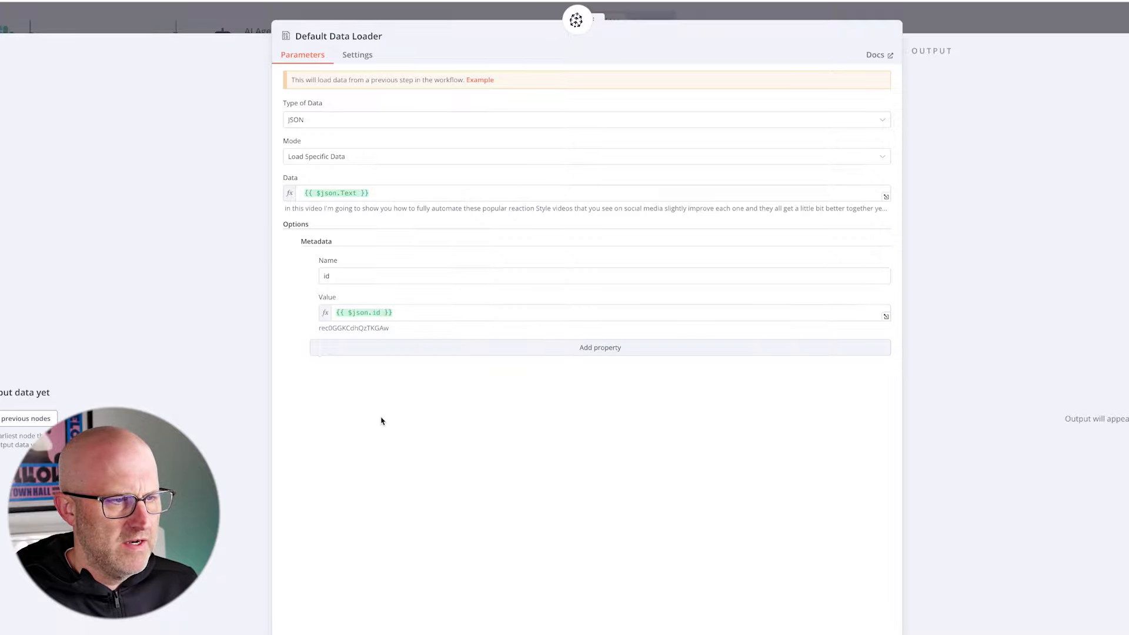
- Add a second metadata property named title with the value {{ $json.Title }}
left_click(594, 349)
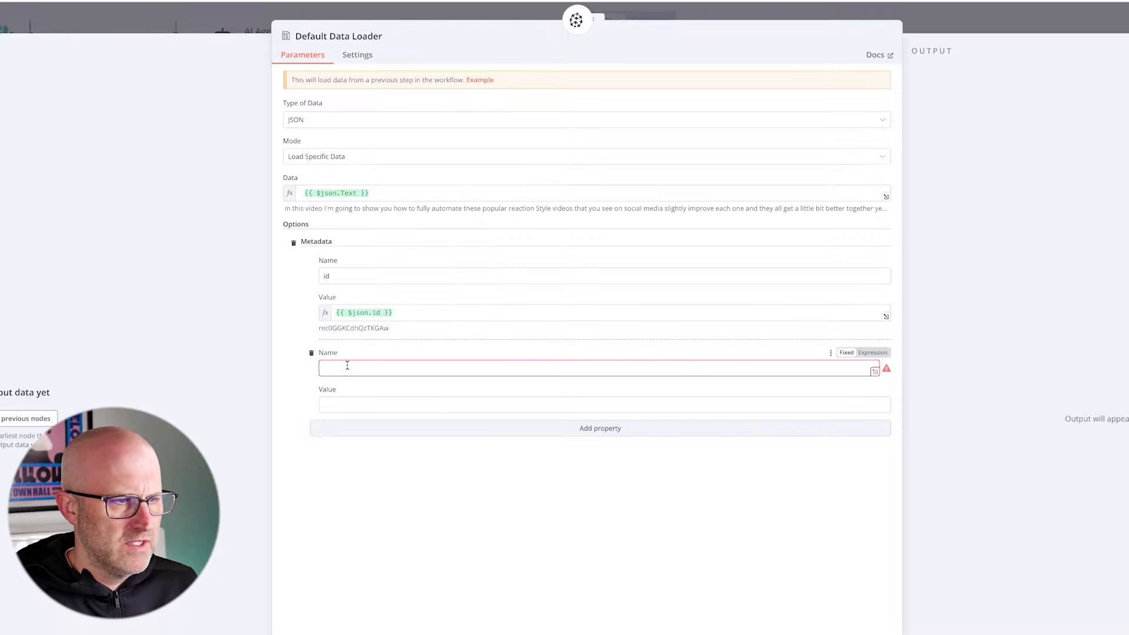
left_click(352, 400)
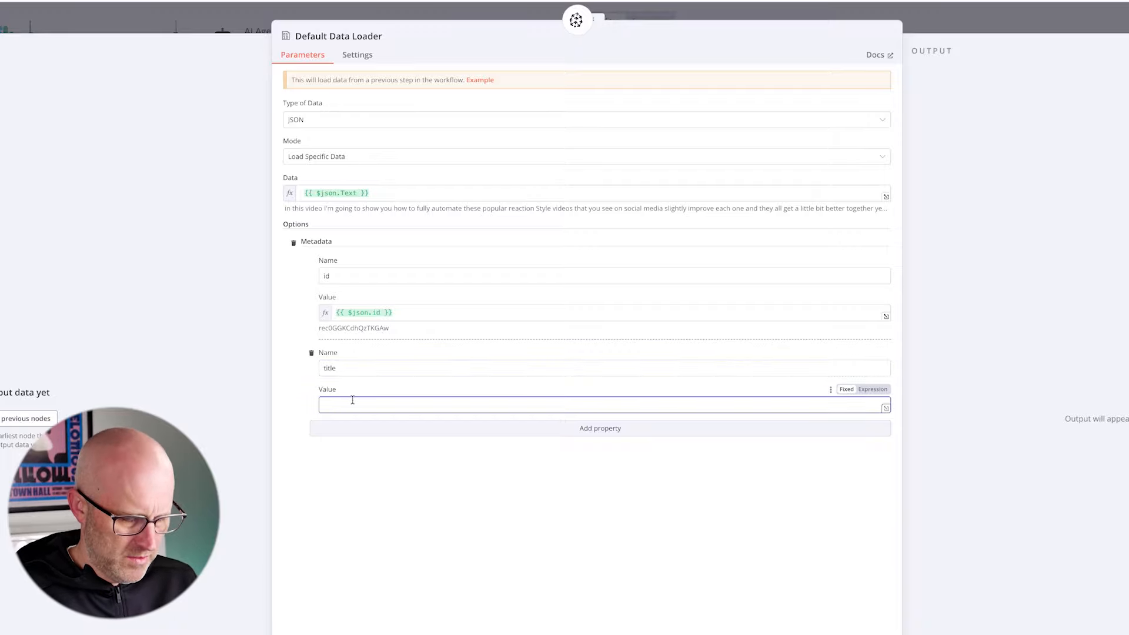
type("{{ ")
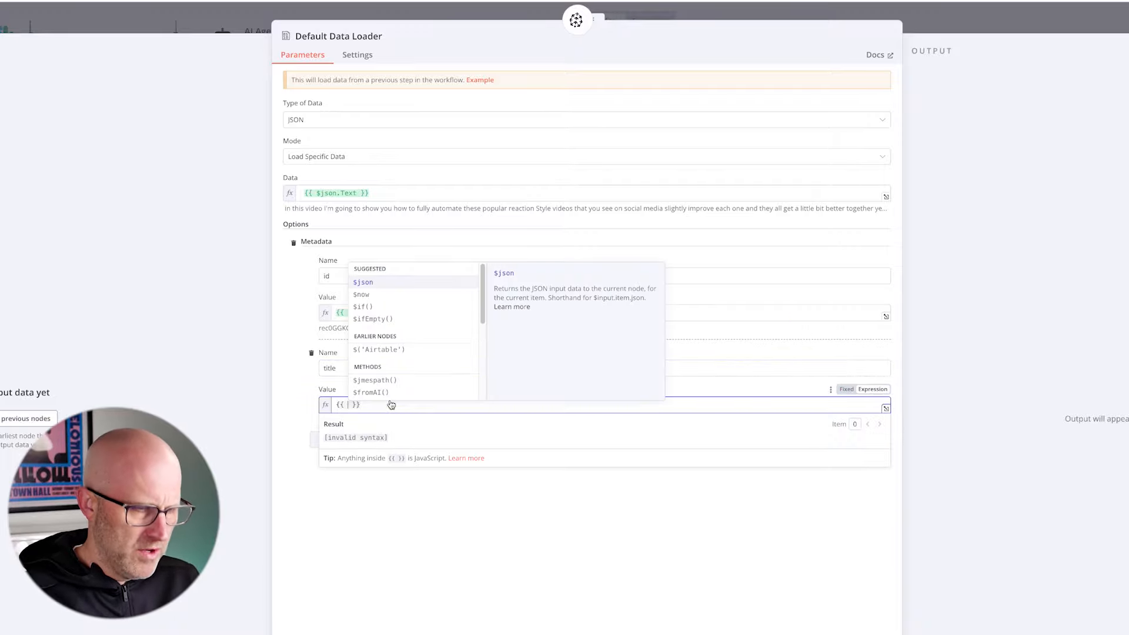
type("$json.")
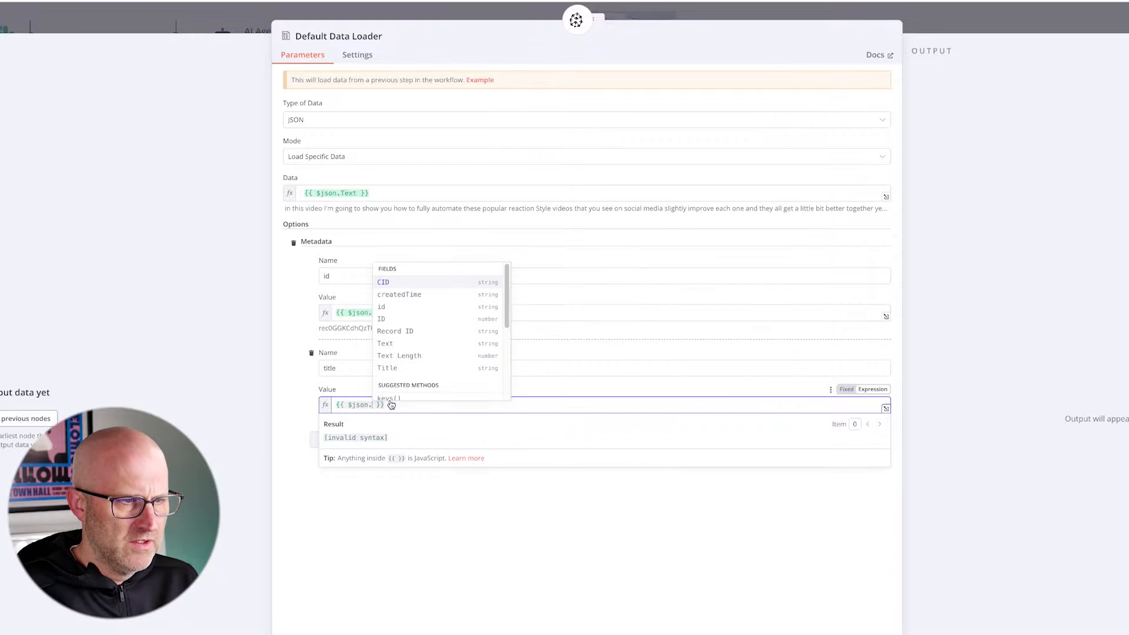
type("Title")
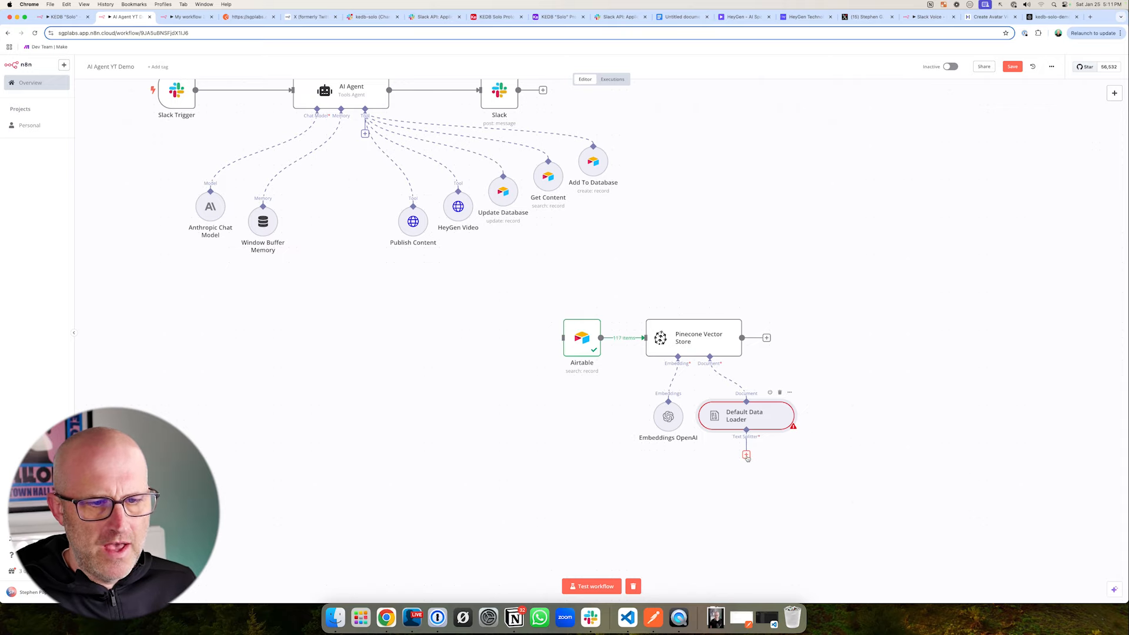
- Attach a Character Text Splitter to the Default Data Loader and set its chunk size to 5000
left_click(746, 456)
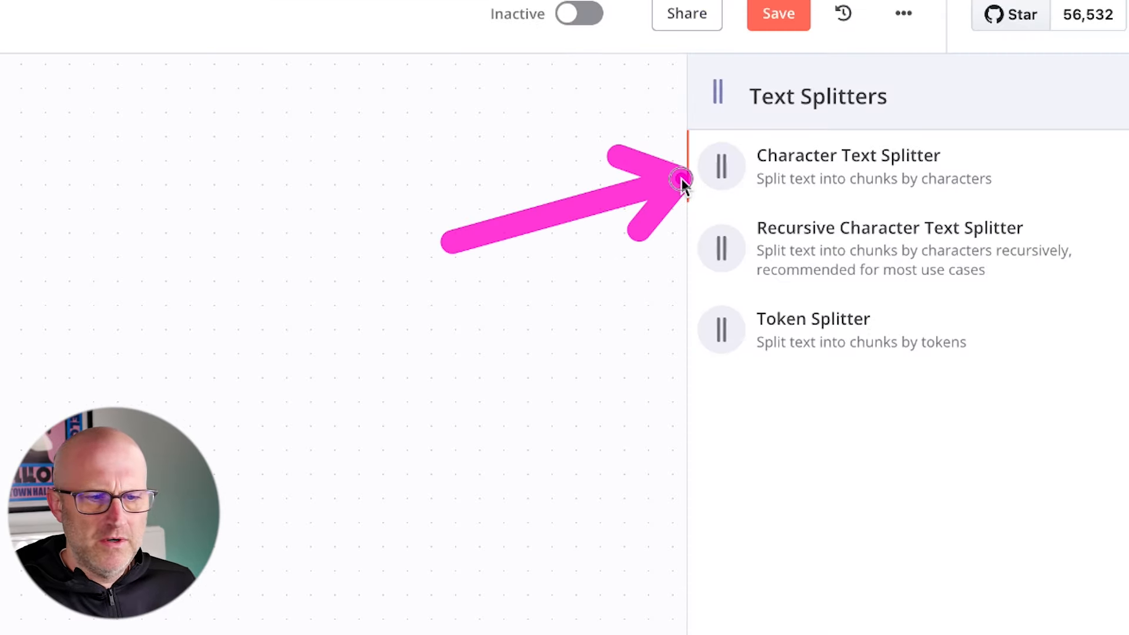
left_click(683, 180)
left_click_drag(266, 141, 221, 138)
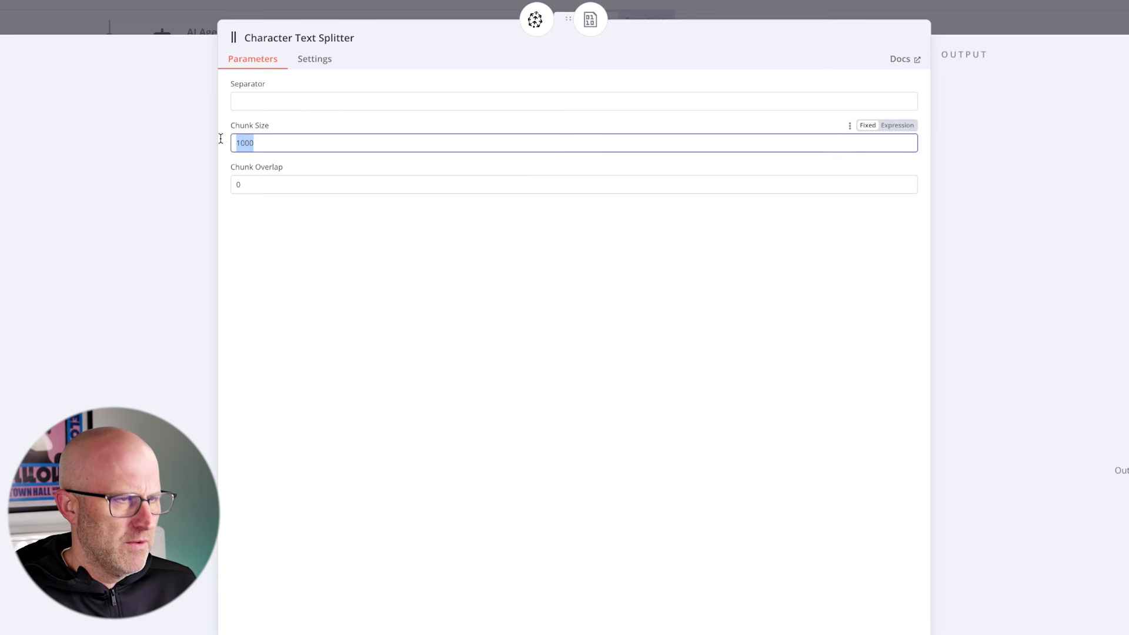
type("5000")
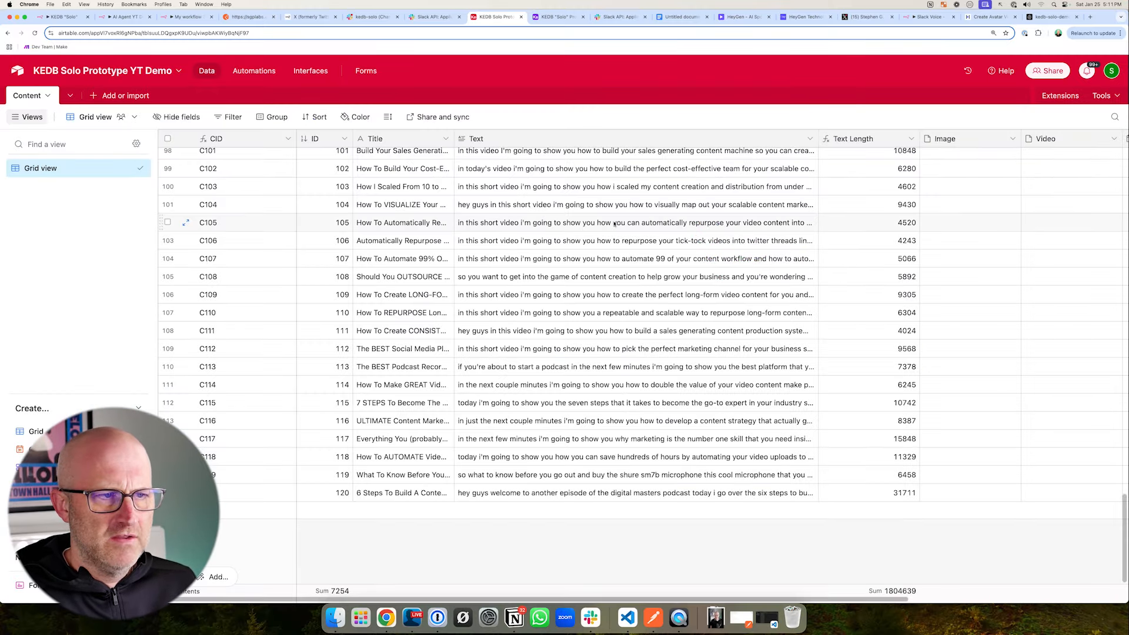
- Check the transcripts and their text lengths in Airtable's Content table, starting from the record C105
double_click(651, 226)
left_click(746, 247)
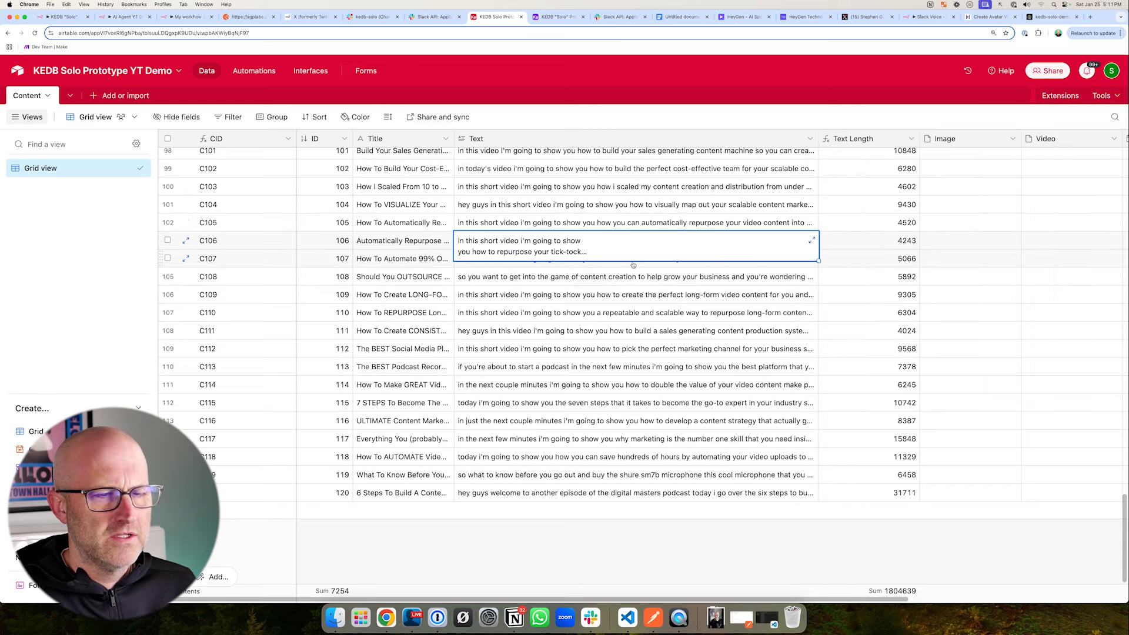
key("Down")
key("Down")
key("Down")
key("Down")
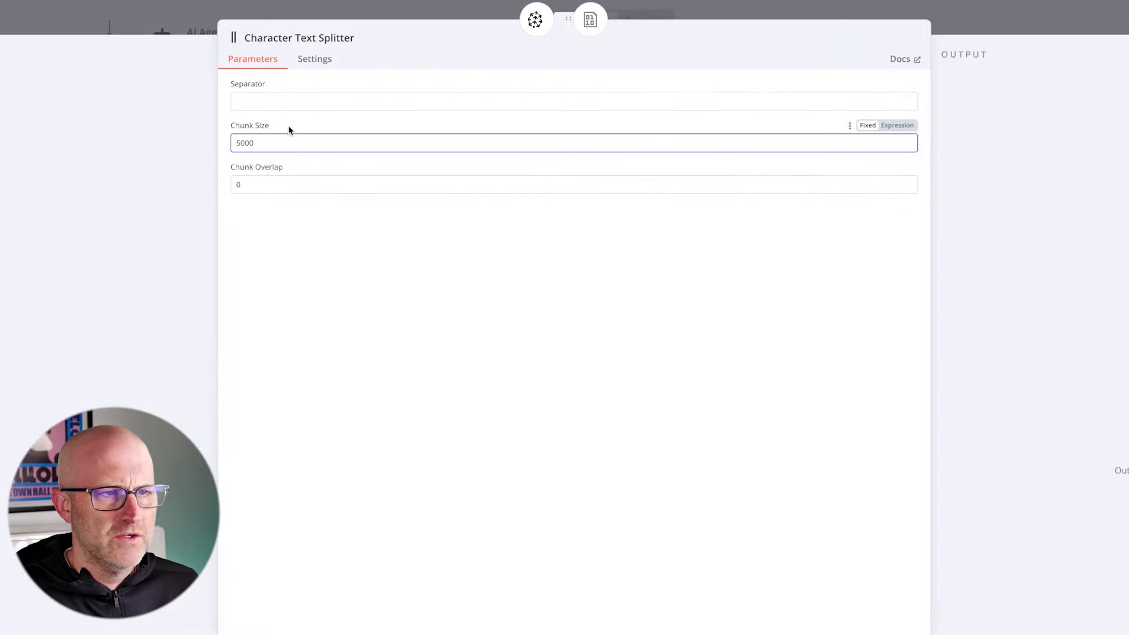
- Set the Character Text Splitter's chunk overlap to 200 and return to the workflow canvas
mouse_move(345, 94)
left_mouse_down()
mouse_move(277, 121)
mouse_move(266, 141)
left_mouse_up()
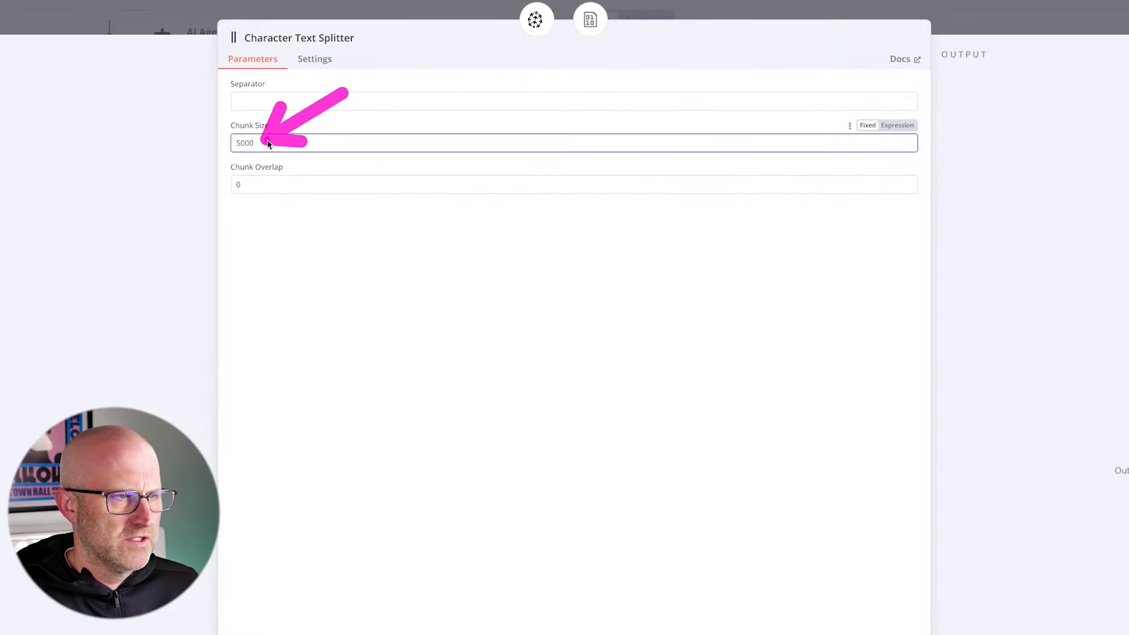
left_click_drag(261, 182, 219, 179)
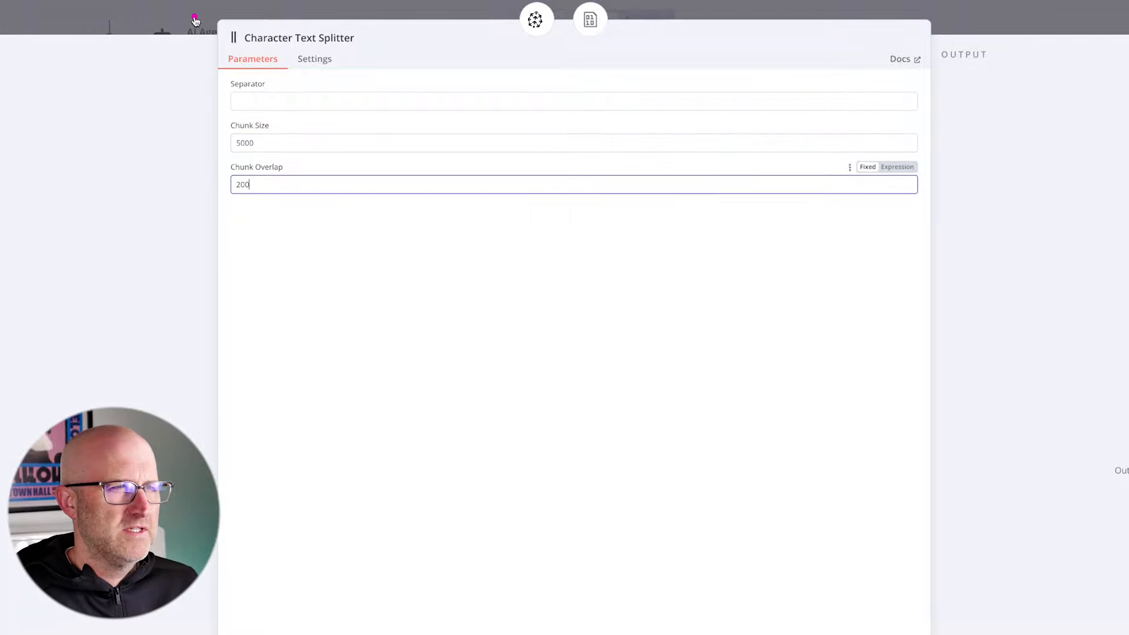
mouse_move(195, 20)
left_mouse_down()
mouse_move(973, 204)
mouse_move(1003, 226)
left_mouse_up()
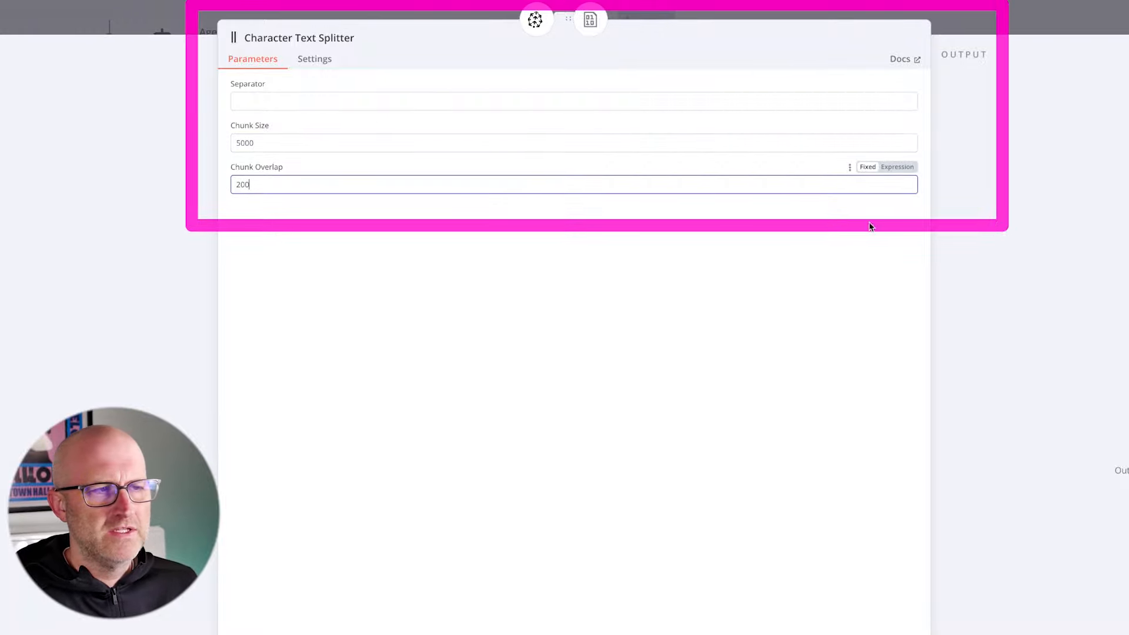
left_click(180, 24)
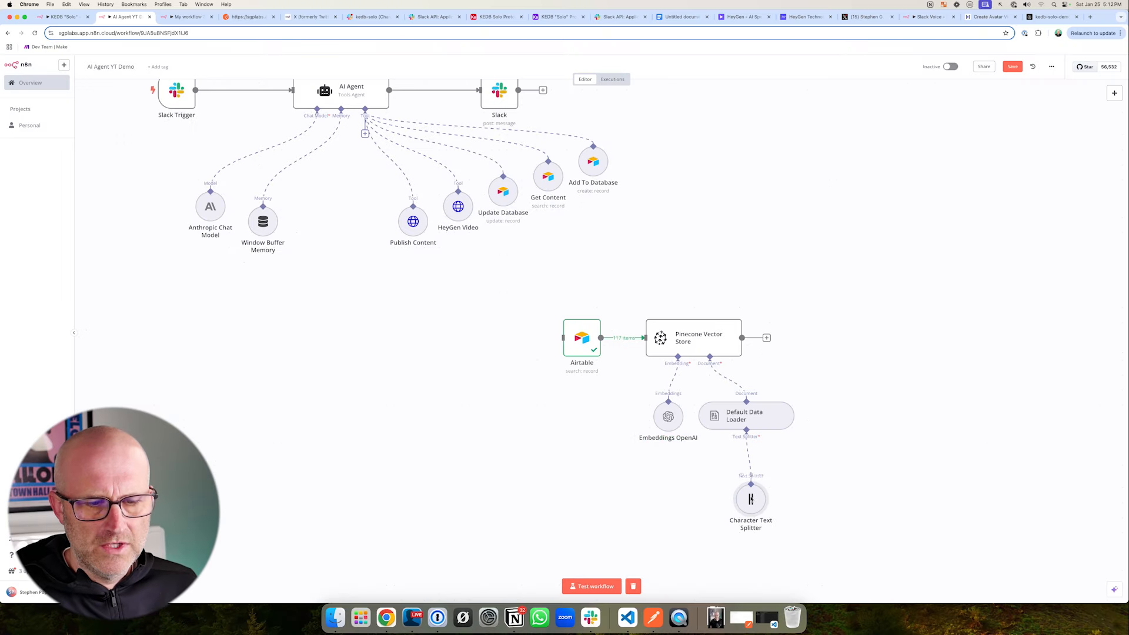
- Move the Character Text Splitter node slightly closer beneath the Default Data Loader and save the workflow
left_click_drag(749, 502, 749, 488)
key("super+s")
mouse_move(524, 291)
left_mouse_down()
mouse_move(786, 479)
mouse_move(846, 548)
left_mouse_up()
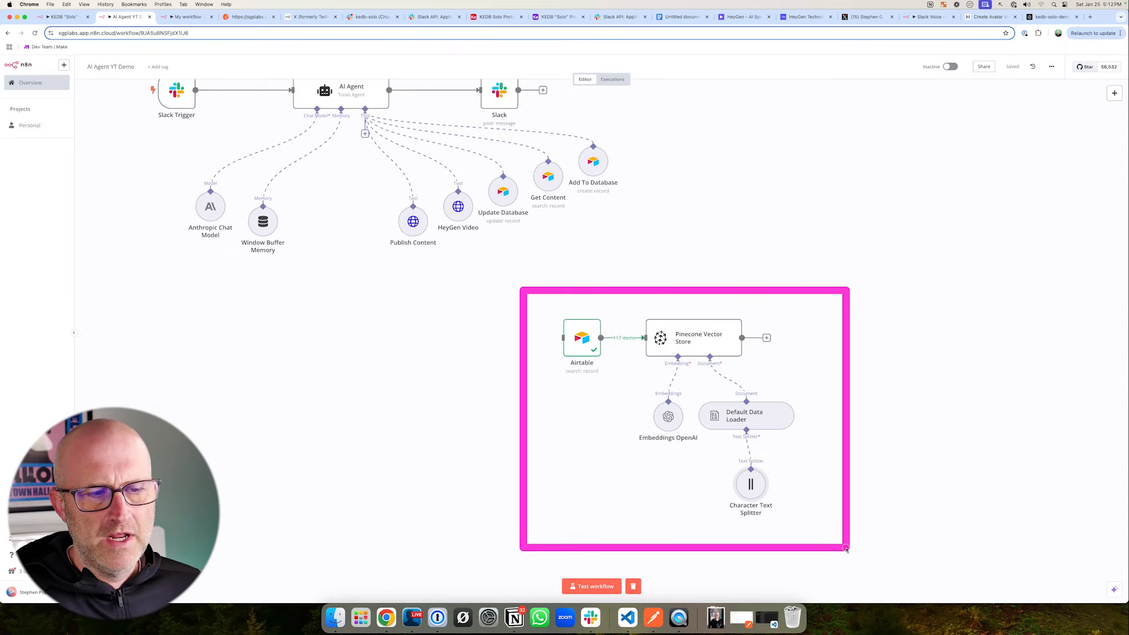
mouse_move(540, 294)
left_mouse_down()
mouse_move(587, 353)
mouse_move(806, 508)
mouse_move(838, 549)
left_mouse_up()
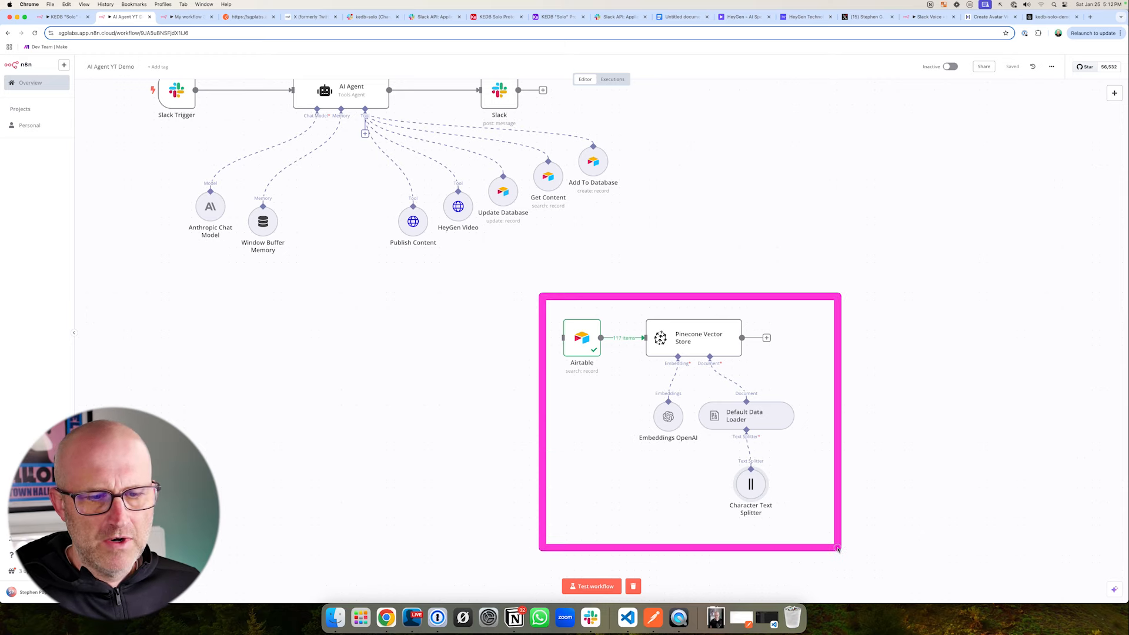
mouse_move(588, 280)
left_mouse_down()
mouse_move(584, 307)
mouse_move(817, 482)
mouse_move(862, 547)
left_mouse_up()
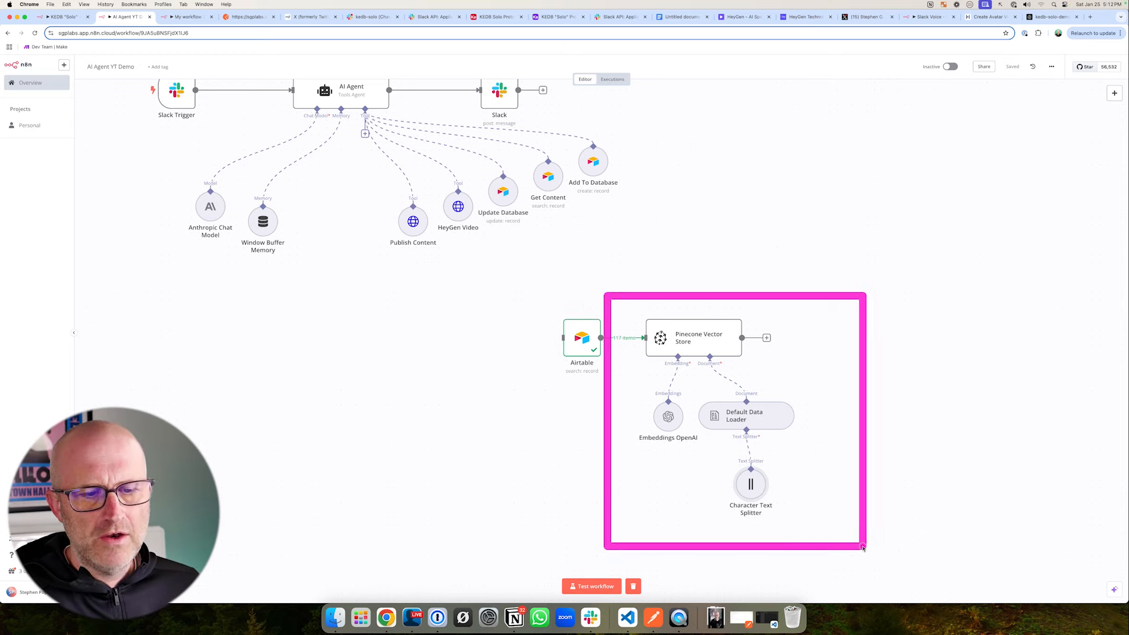
mouse_move(530, 295)
left_mouse_down()
mouse_move(859, 474)
mouse_move(859, 548)
left_mouse_up()
left_click_drag(592, 247, 583, 309)
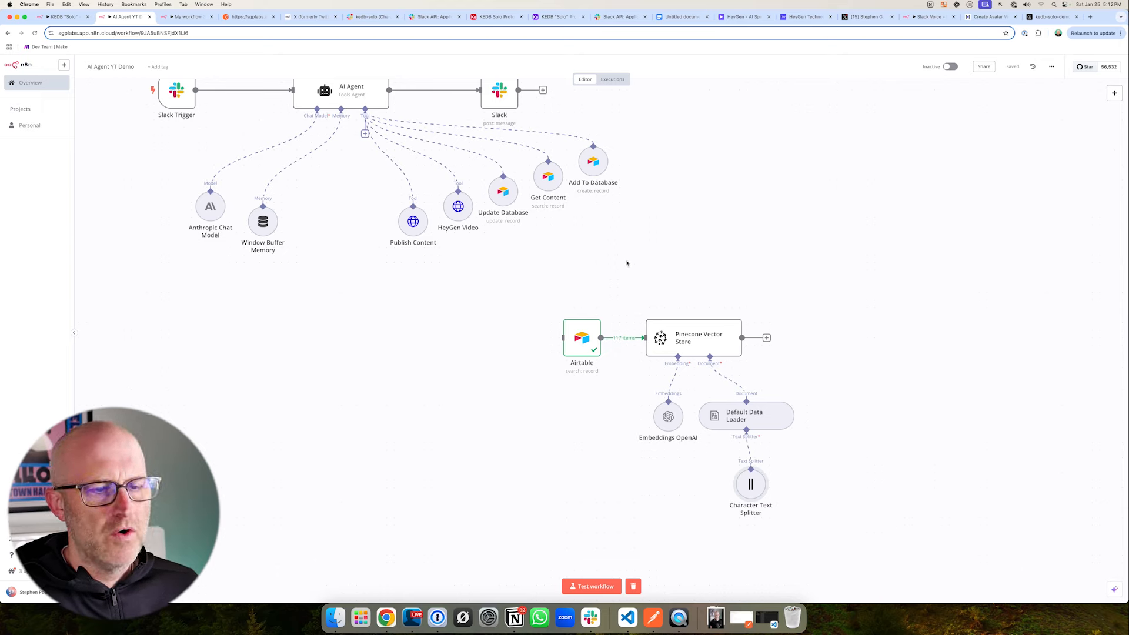
left_click_drag(529, 285, 841, 550)
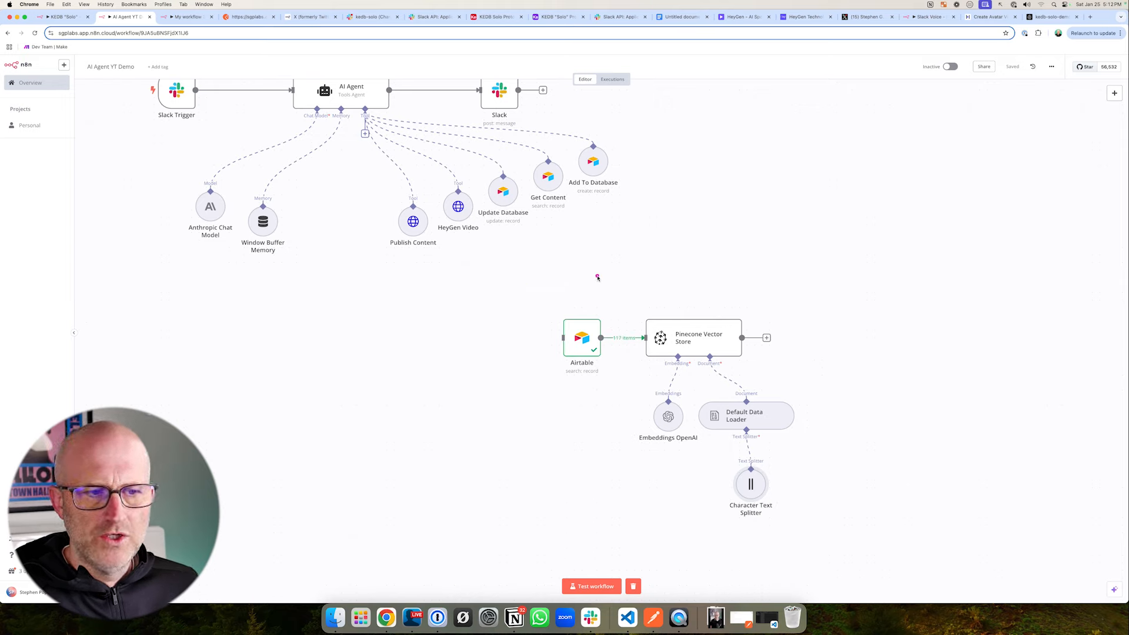
left_click_drag(597, 277, 640, 313)
left_click_drag(529, 291, 828, 547)
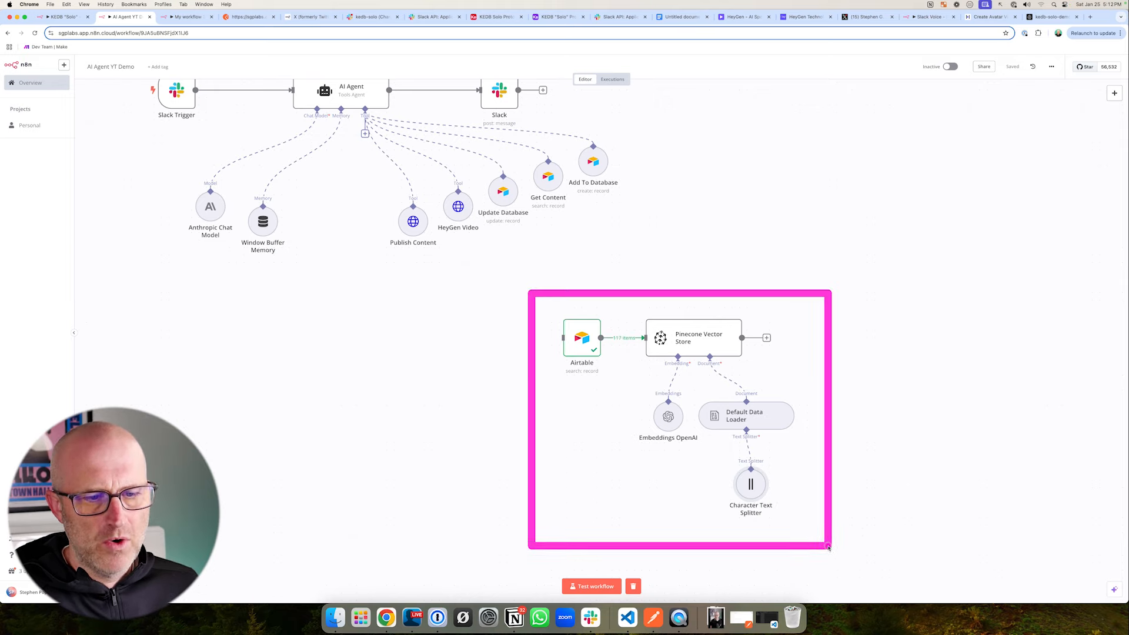
left_click_drag(488, 369, 547, 344)
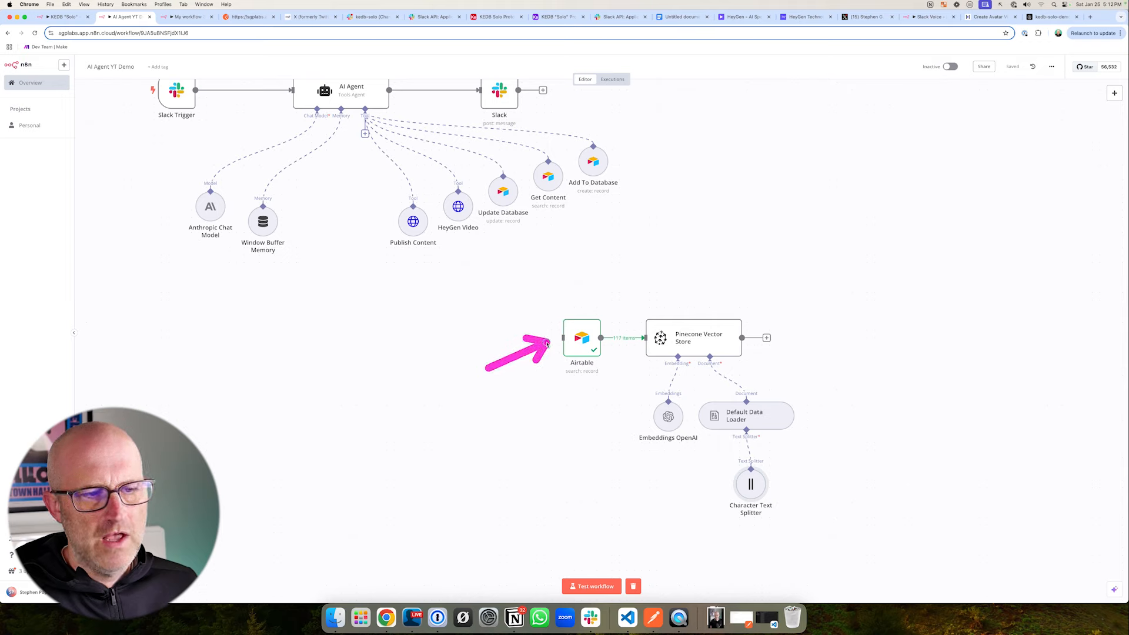
left_click_drag(683, 261, 670, 308)
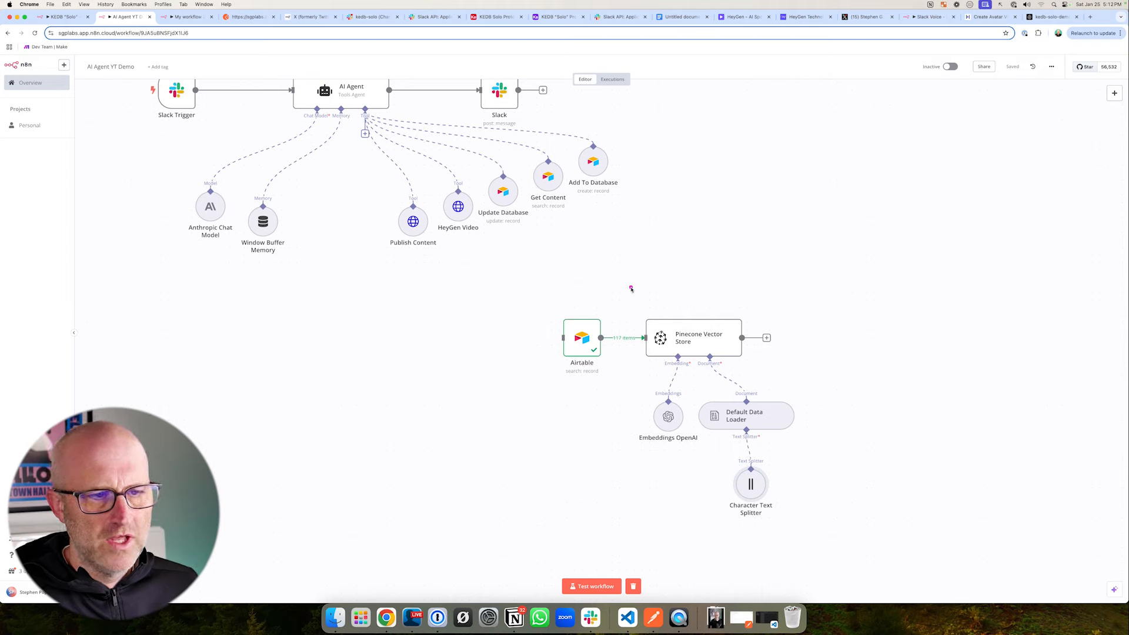
left_click_drag(599, 269, 581, 297)
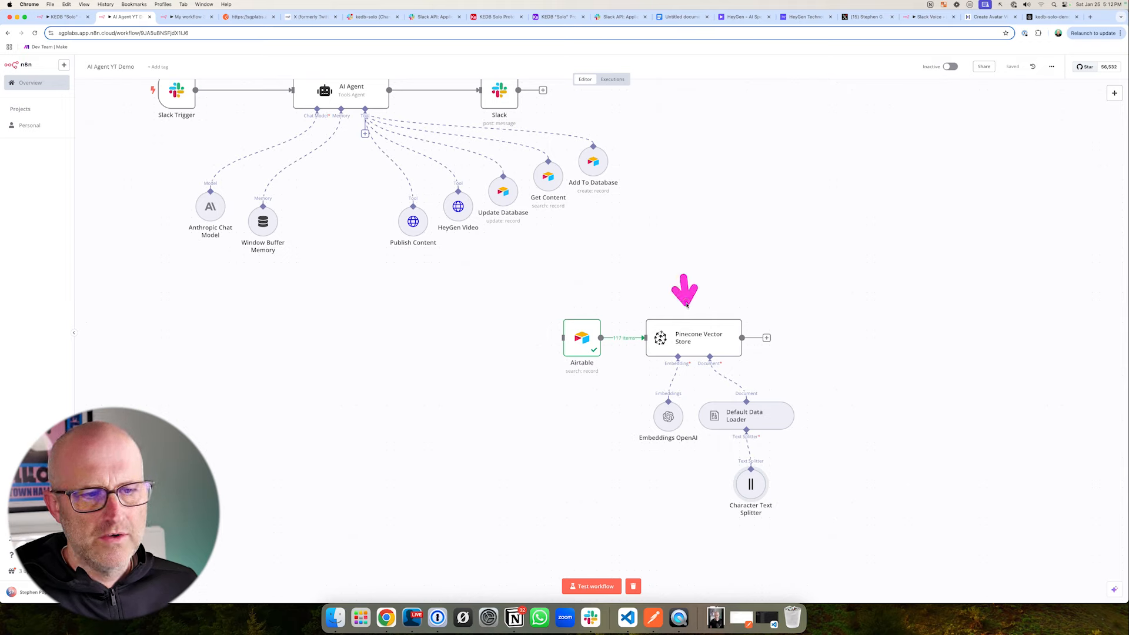
left_click_drag(562, 254, 568, 296)
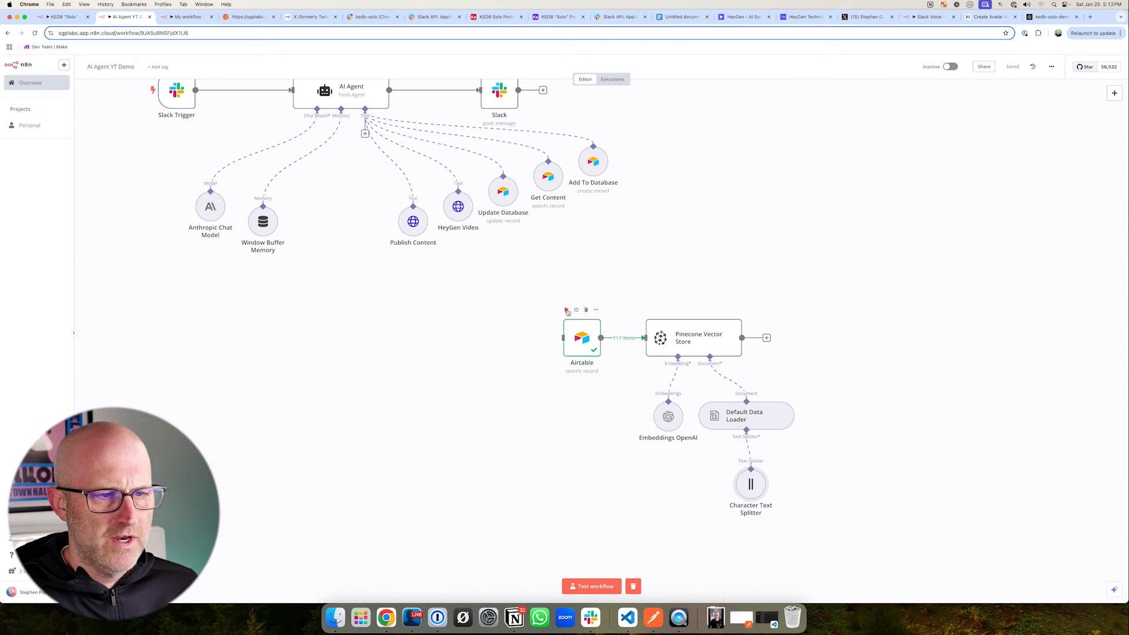
- Execute the Airtable search node on its own to fetch the records for the Pinecone Vector Store
left_click(566, 310)
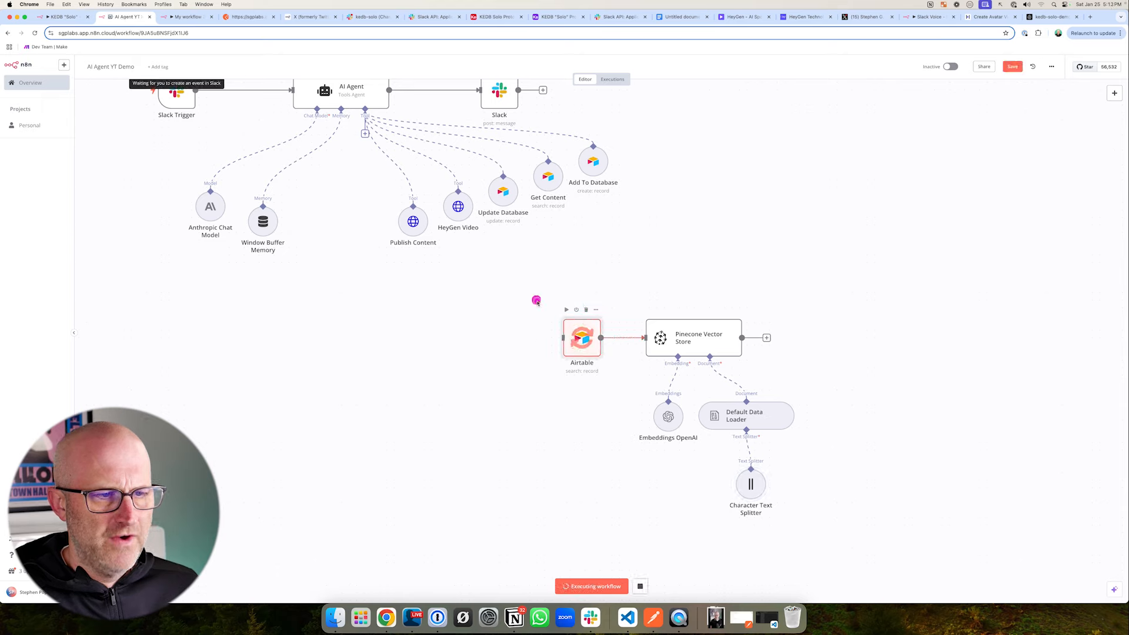
left_click_drag(537, 301, 627, 391)
left_click_drag(632, 280, 606, 328)
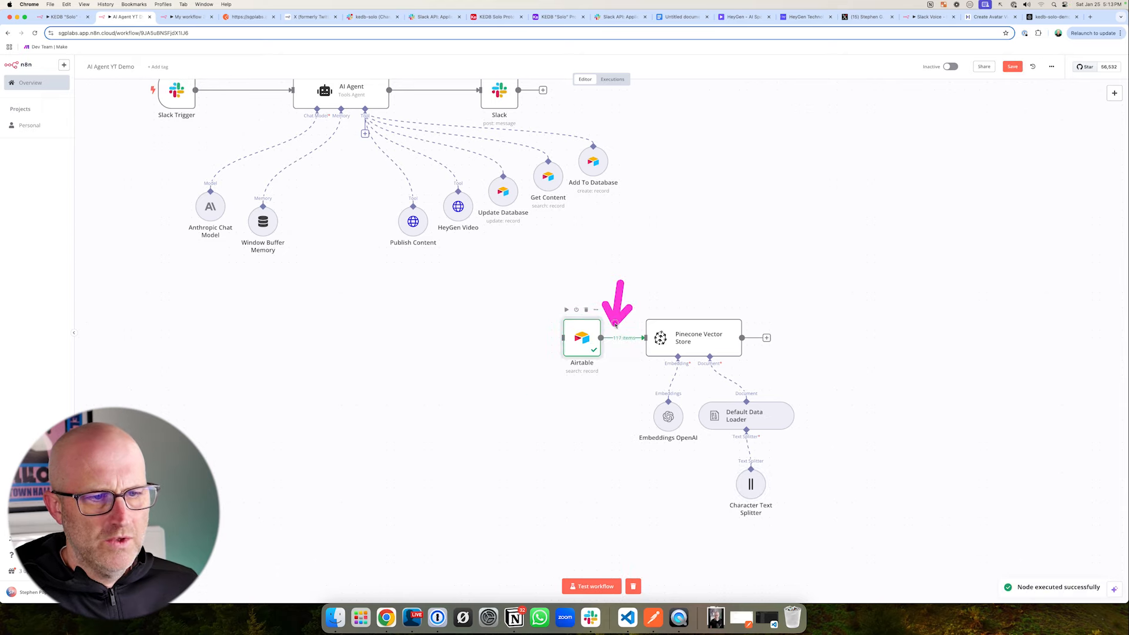
left_click_drag(655, 254, 683, 312)
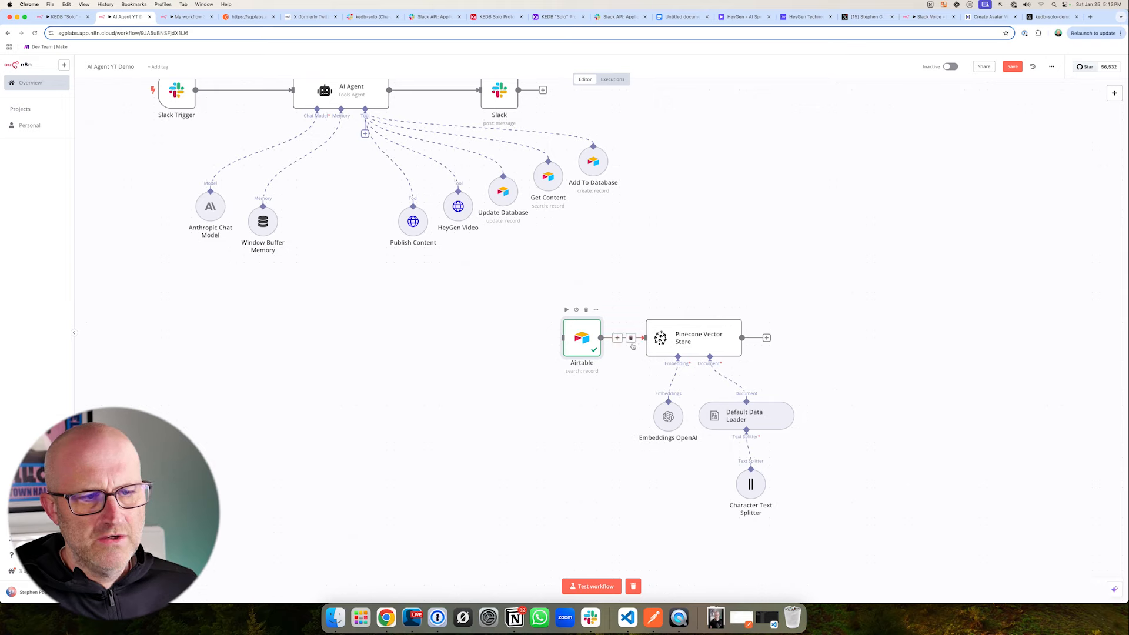
left_click_drag(855, 454, 797, 426)
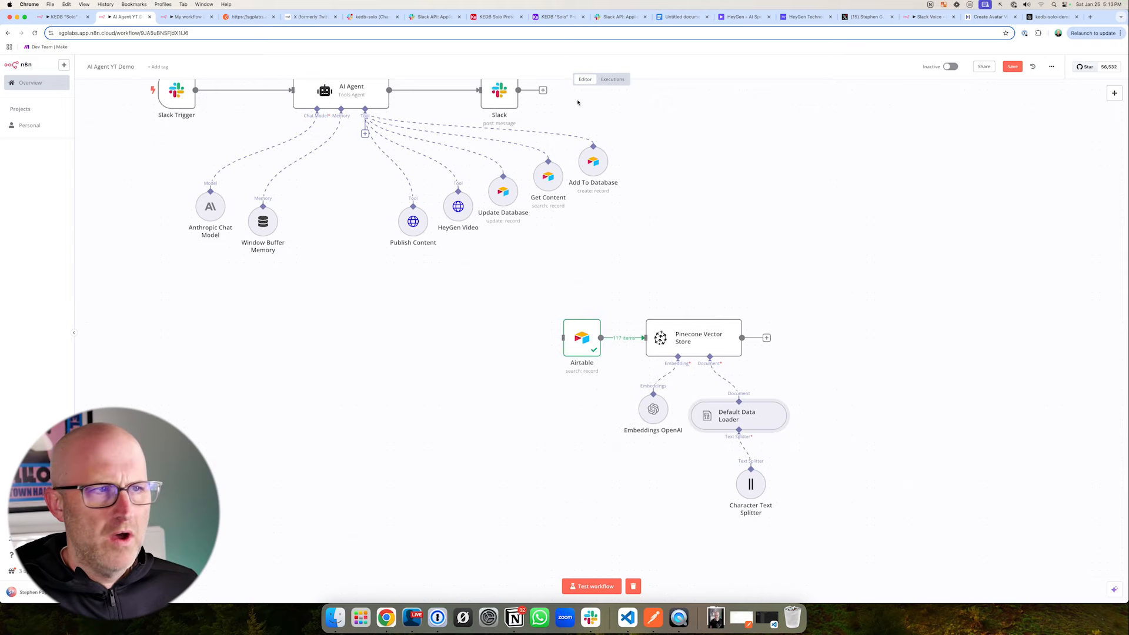
- Check the transcripts in the Text column of Airtable's Content table and return to the n8n workflow
left_click(497, 16)
mouse_move(867, 279)
left_mouse_down()
mouse_move(817, 246)
mouse_move(784, 258)
left_mouse_up()
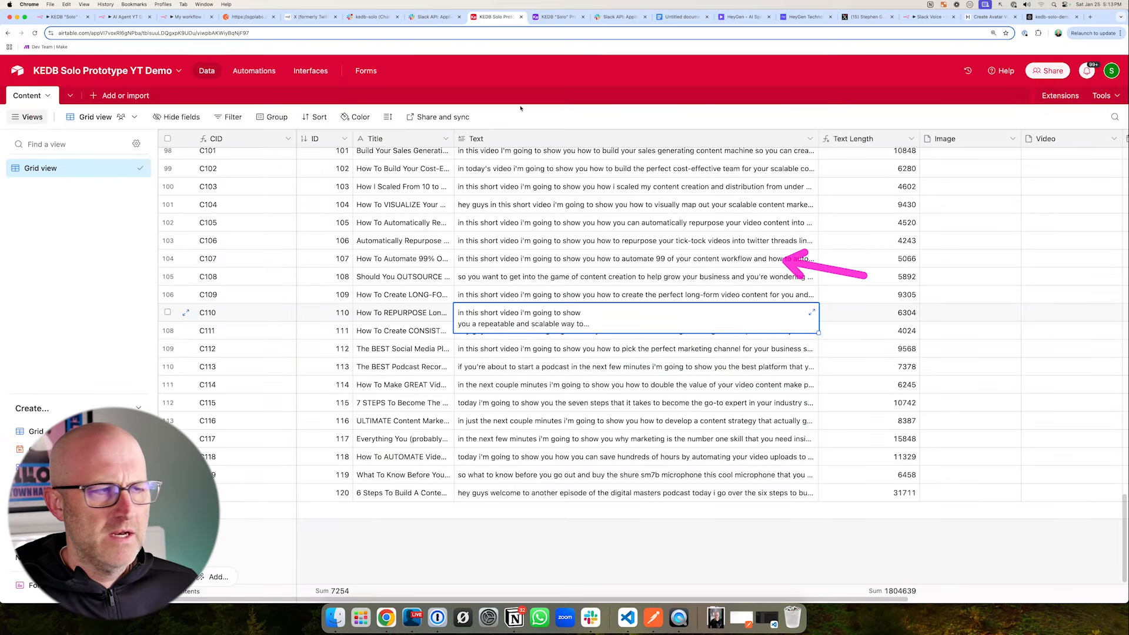
left_click(126, 16)
left_click_drag(844, 514, 802, 501)
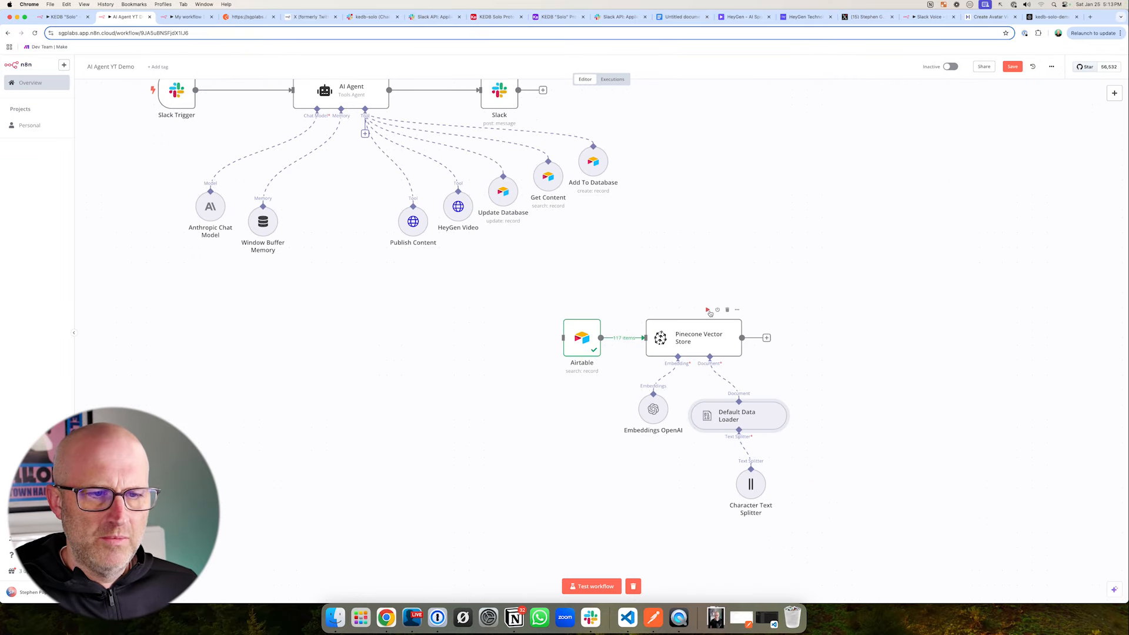
- Execute the Pinecone Vector Store node to embed the Airtable transcripts and load them into the index
left_click(708, 310)
left_click_drag(885, 436, 804, 421)
left_click_drag(820, 478, 792, 438)
left_click_drag(582, 320, 656, 357)
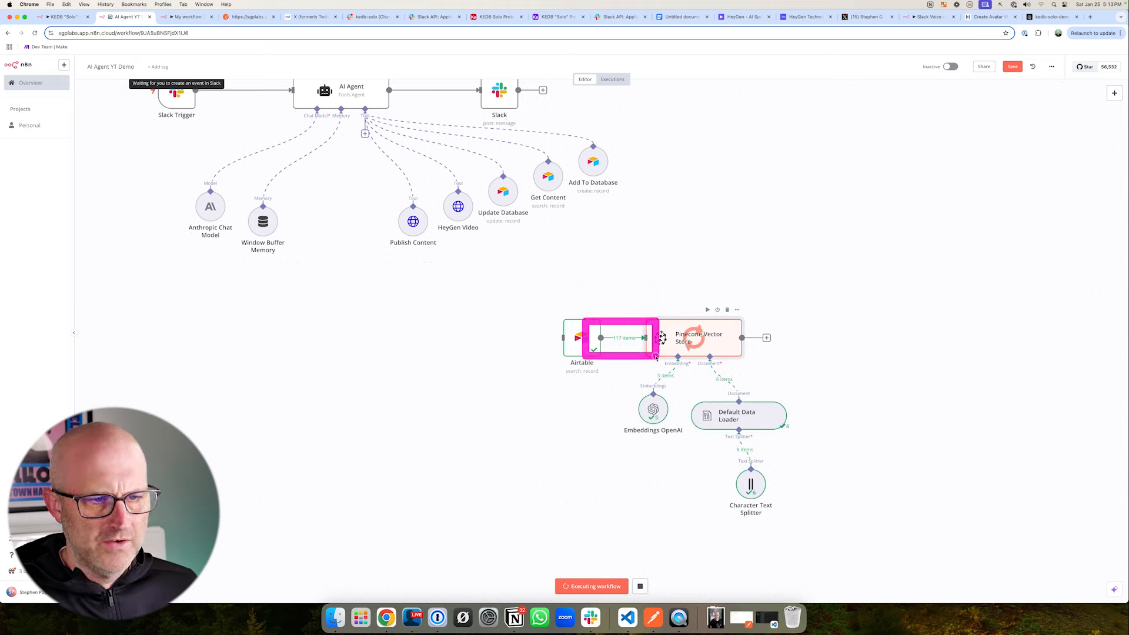
mouse_move(891, 315)
left_mouse_down()
mouse_move(794, 315)
mouse_move(801, 425)
mouse_move(812, 413)
left_mouse_up()
- Browse the kedb-solo-demo index's records in Pinecone and open the first match's vector details to examine its values and metadata
left_click(1049, 17)
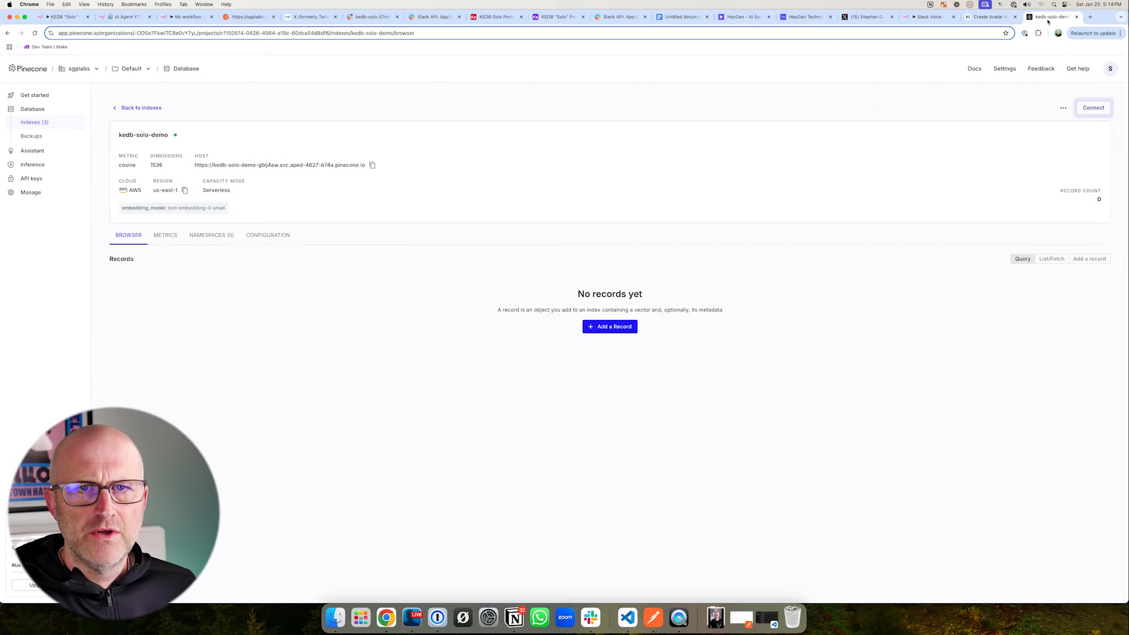
scroll(360, 411, "down", 10)
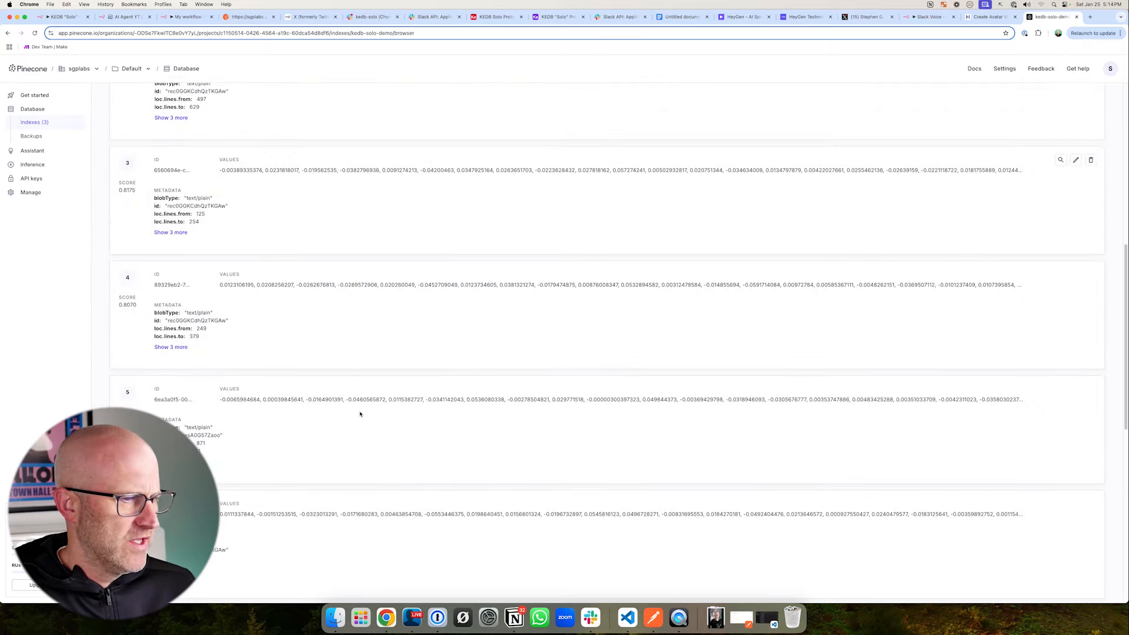
scroll(360, 412, "up", 10)
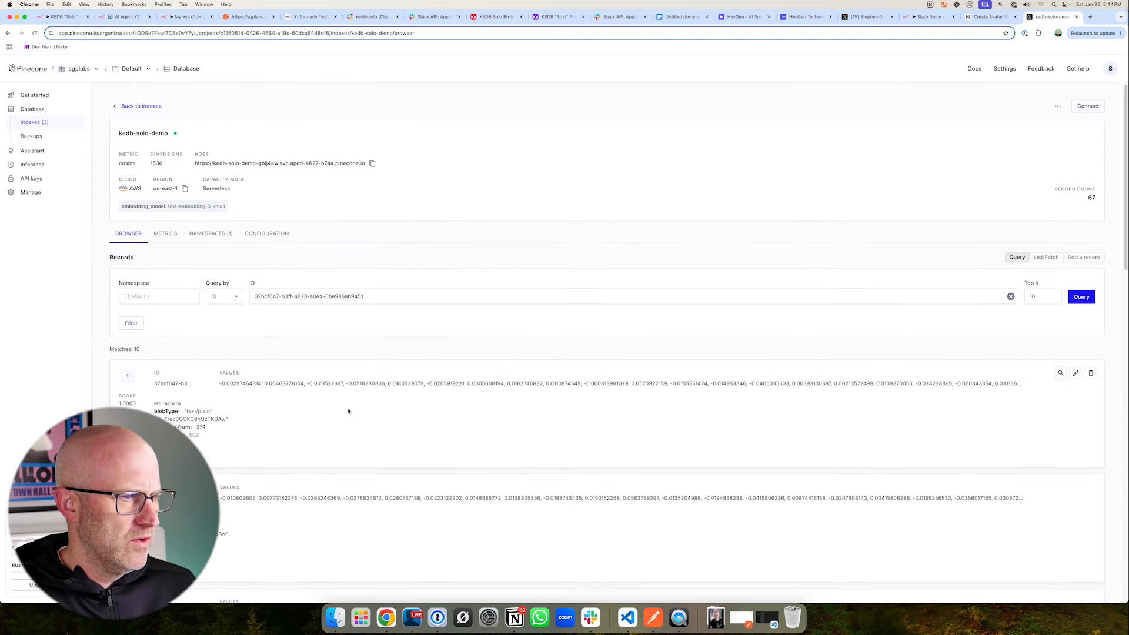
left_click(1076, 375)
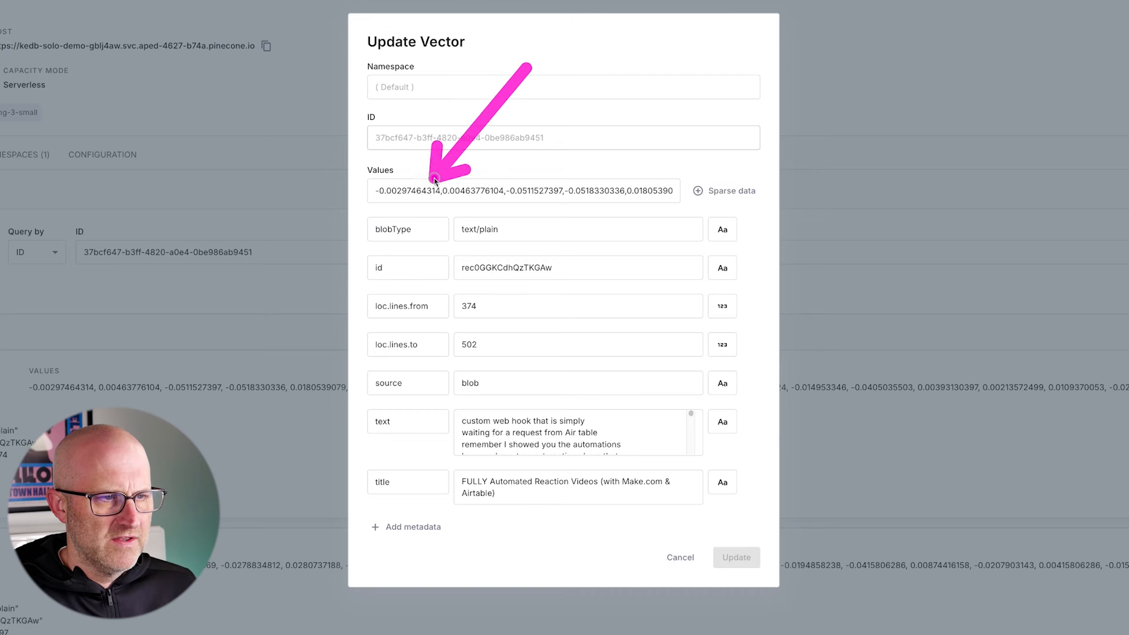
left_click(492, 183)
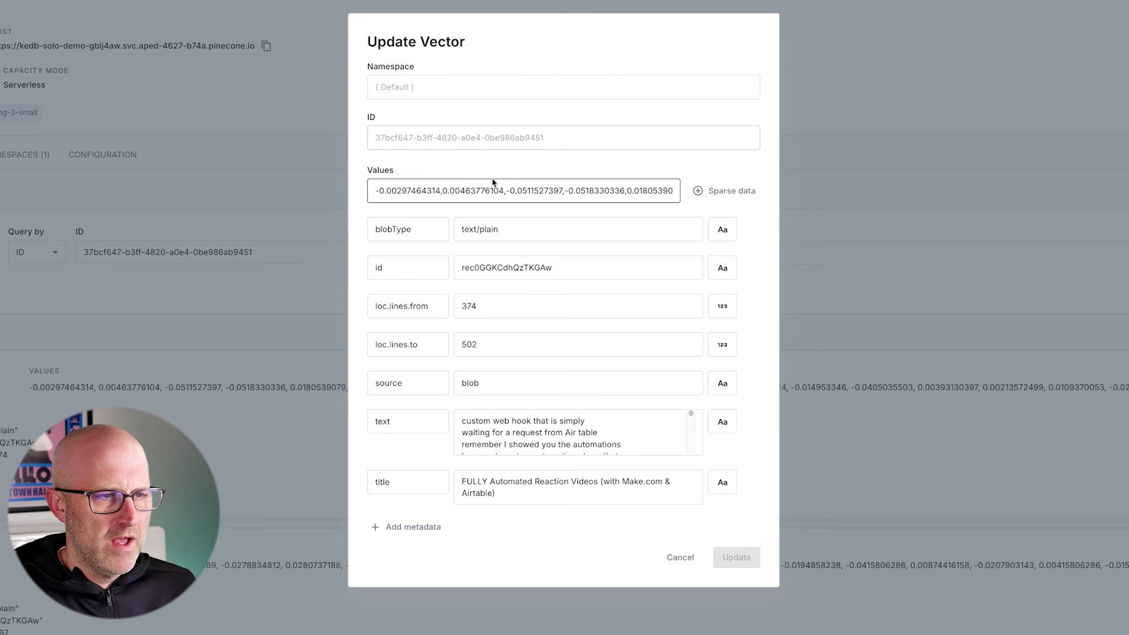
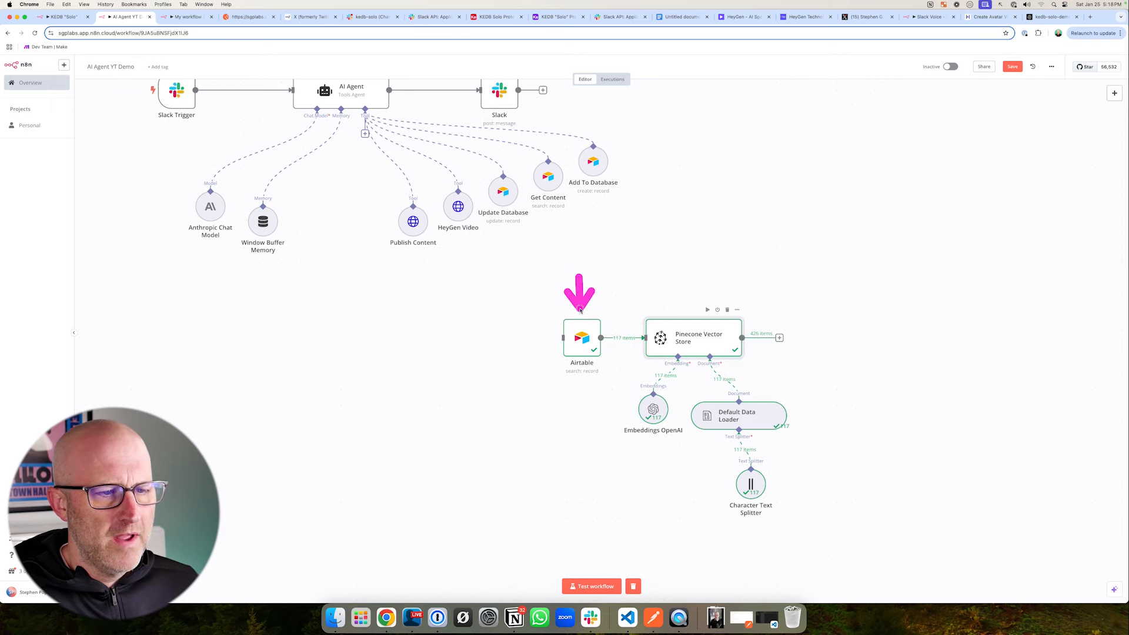
- Compare with the KEDB "Solo" workflow, and add a Vector Store Tool to the AI Agent in AI Agent YT Demo
left_click_drag(474, 232, 615, 416)
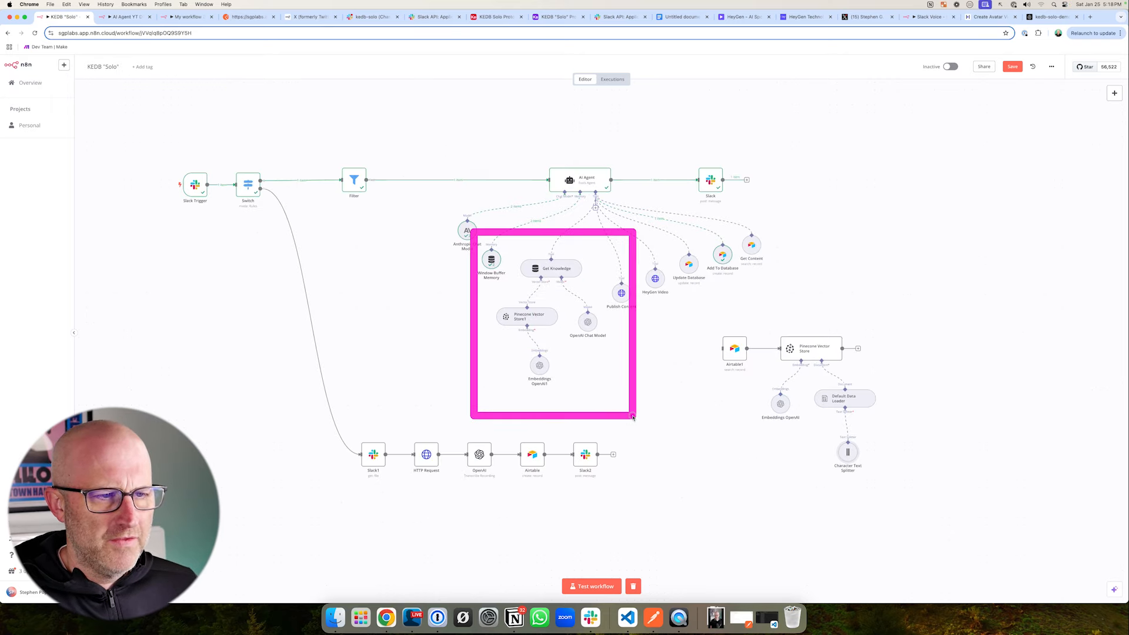
key("Escape")
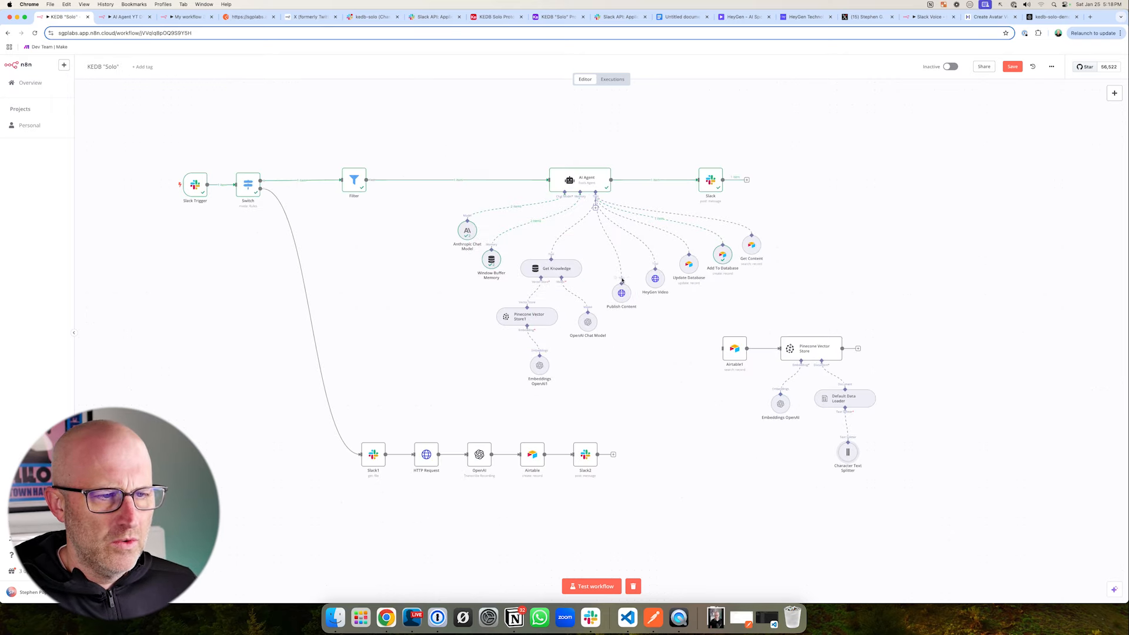
left_click_drag(636, 241, 592, 265)
key("Escape")
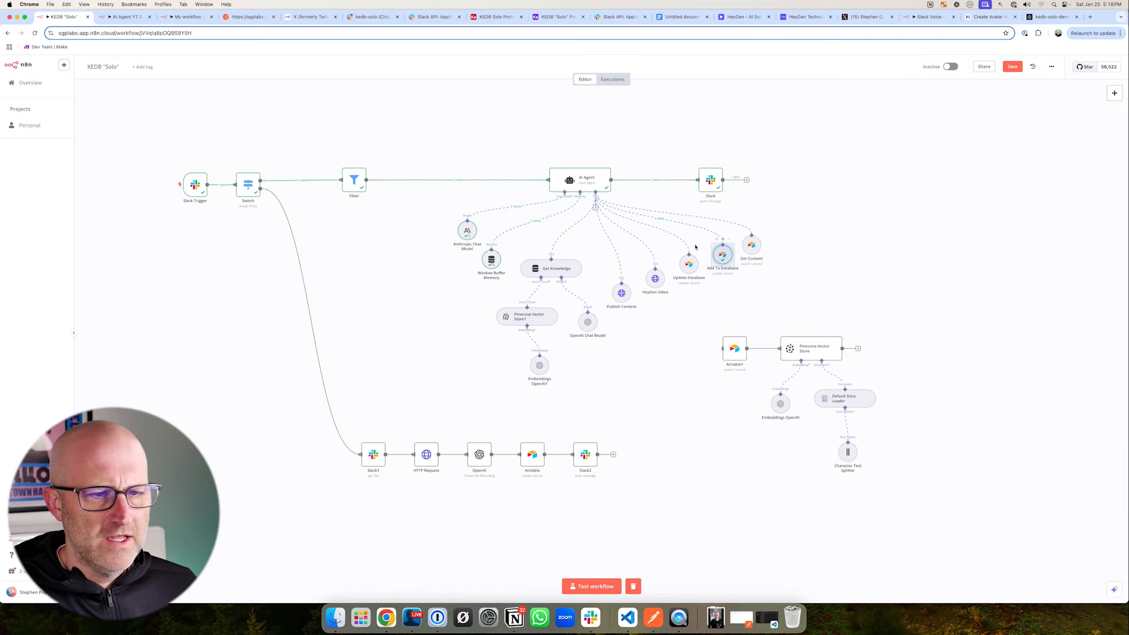
left_click_drag(697, 238, 759, 287)
key("ctrl+Tab")
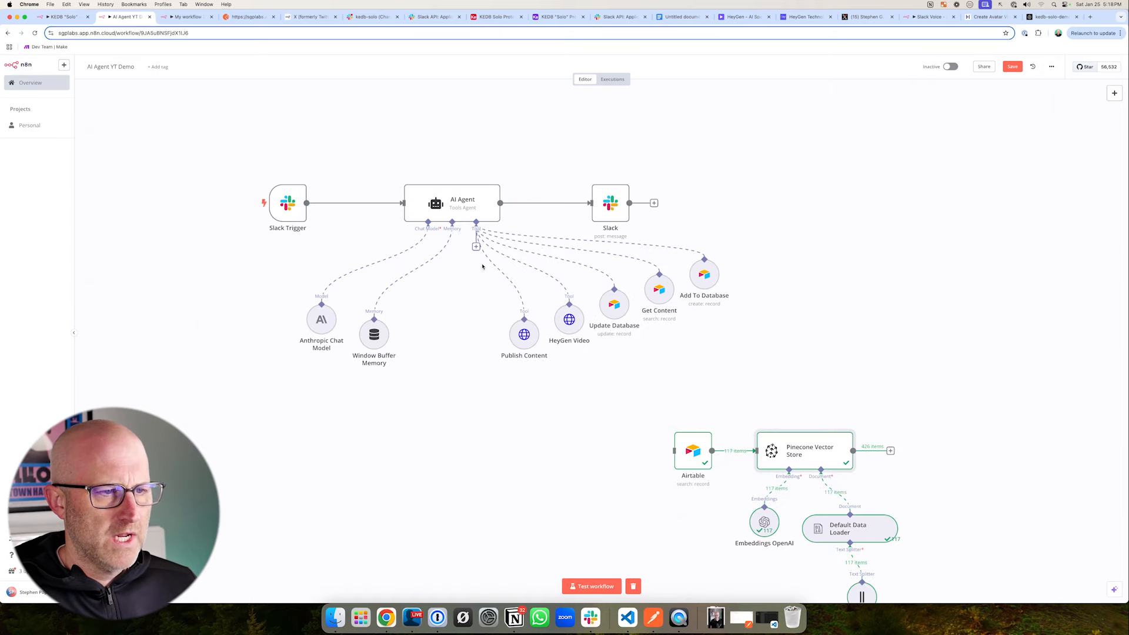
left_click(476, 247)
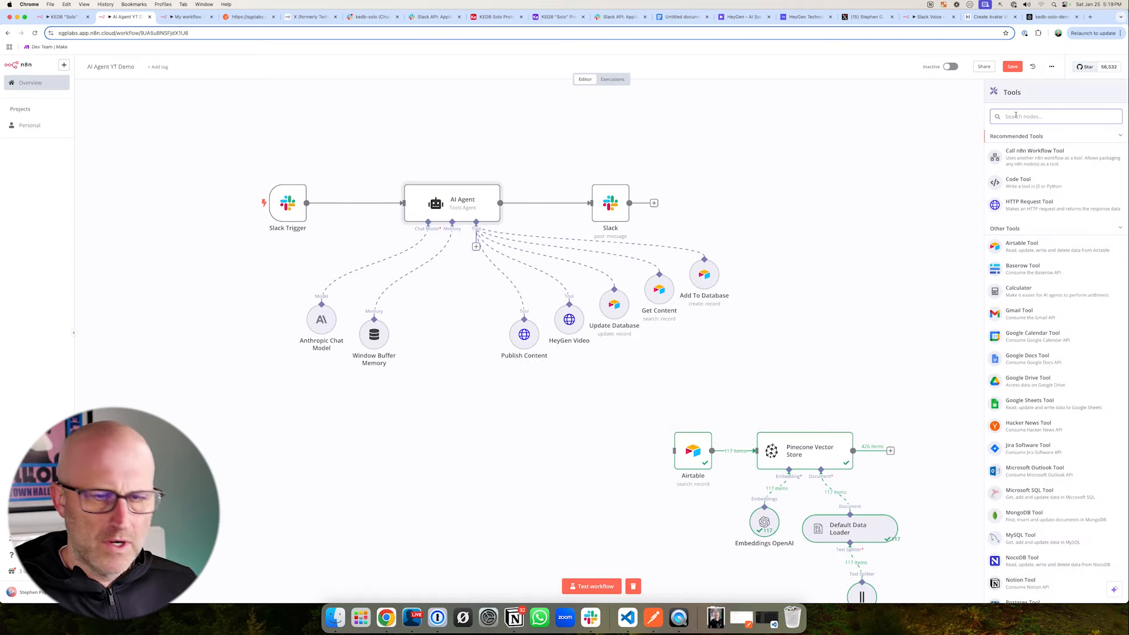
type("vector")
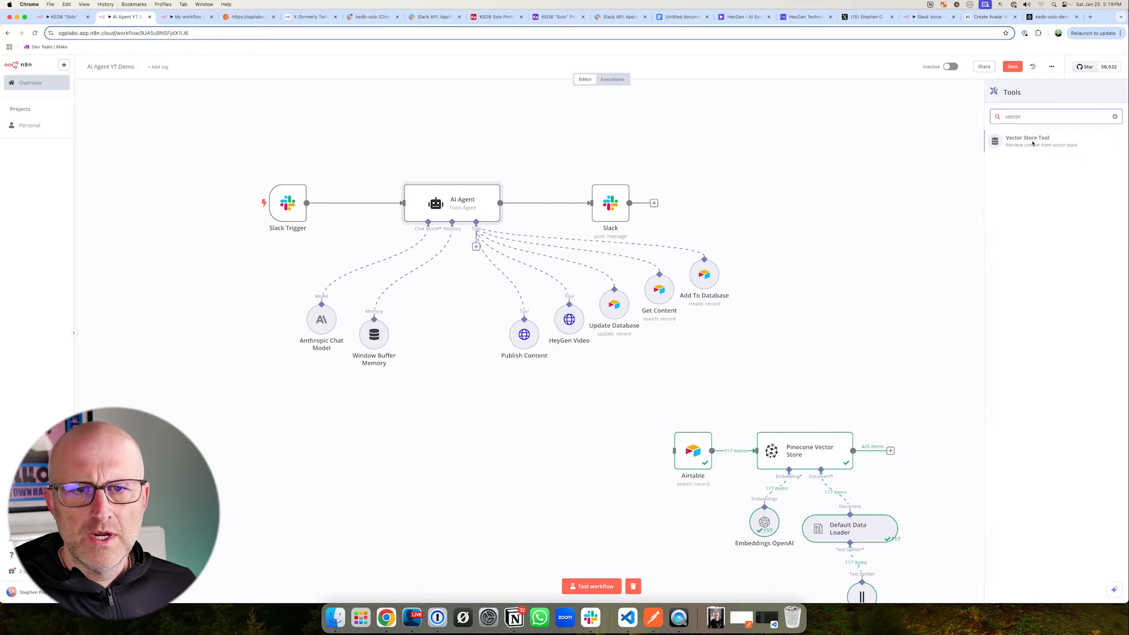
left_click(1032, 143)
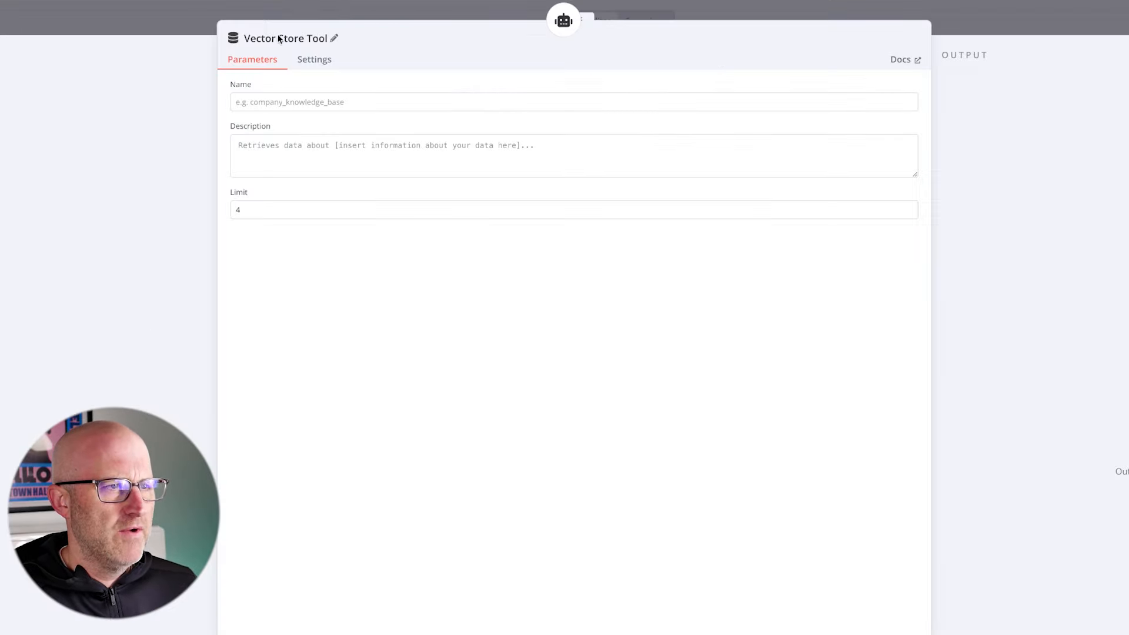
- Rename the Vector Store Tool node to "Get knowledge" and set its Name parameter to content_knowledge_database
left_click(395, 79)
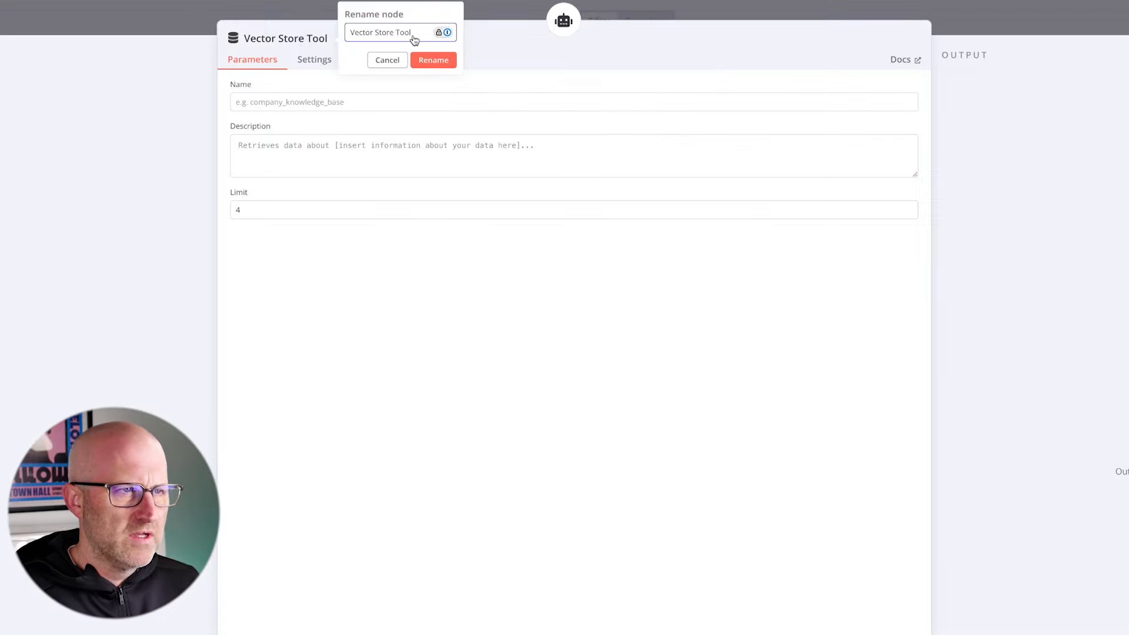
left_click_drag(413, 33, 330, 31)
type("Get ")
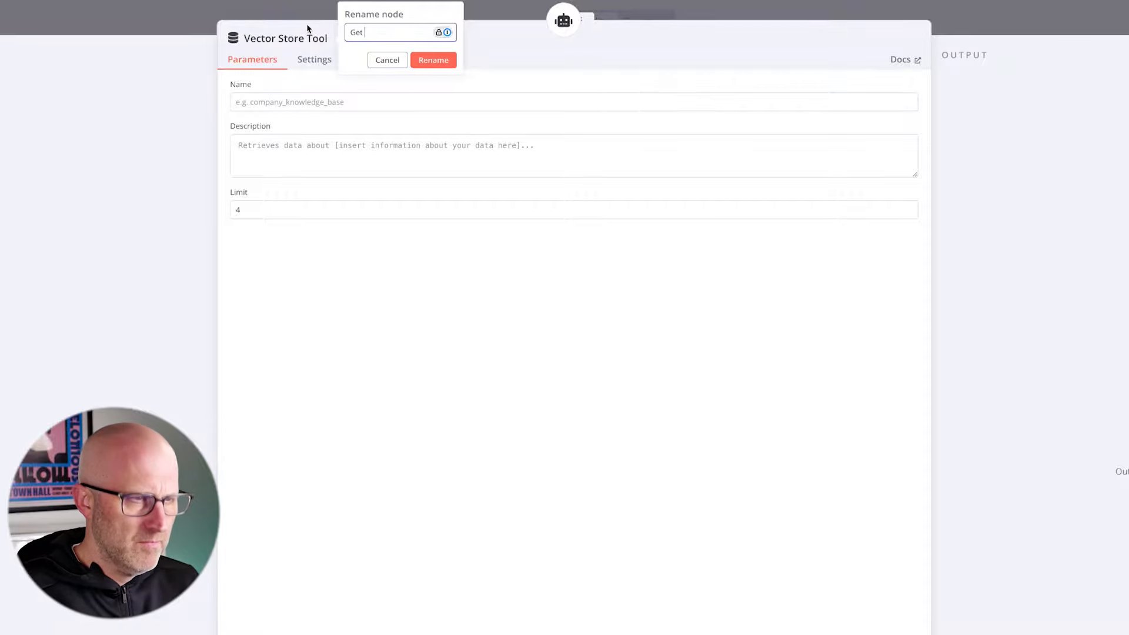
type("knowledge")
left_click(434, 60)
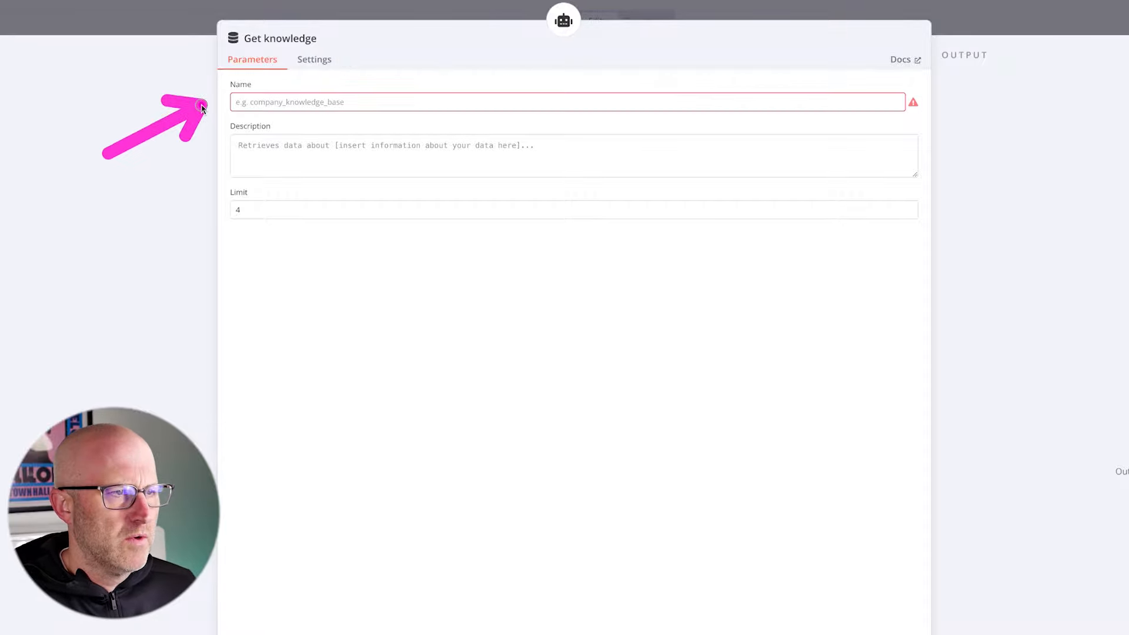
left_click(257, 106)
type("context")
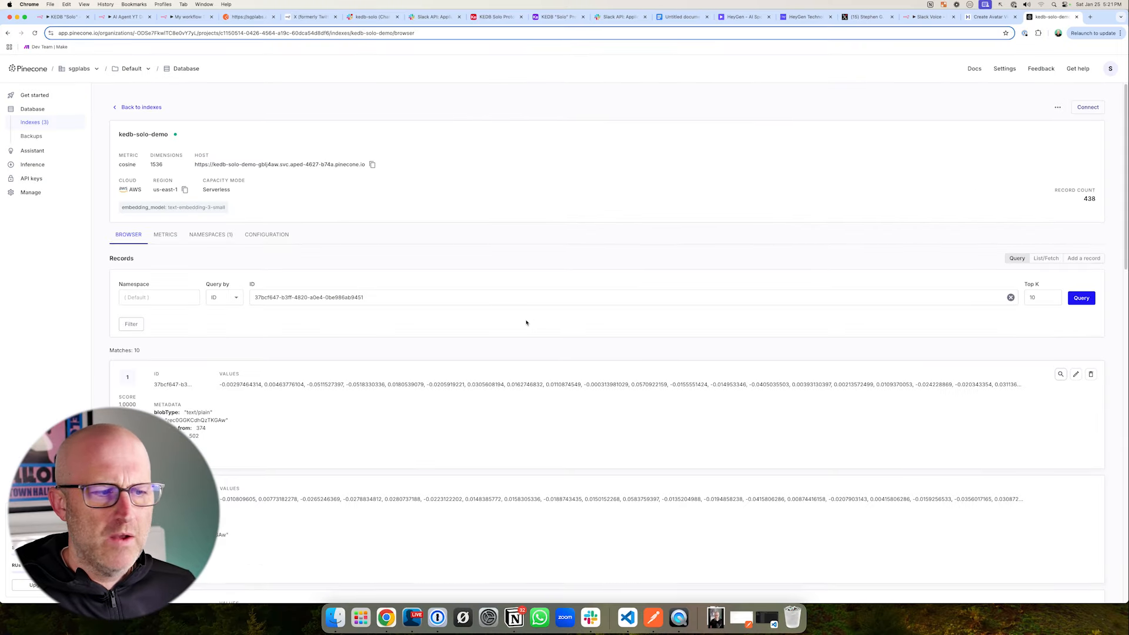
- Review the matching records in Pinecone's index browser and set the Get knowledge tool's limit to 10
scroll(527, 323, "down", 10)
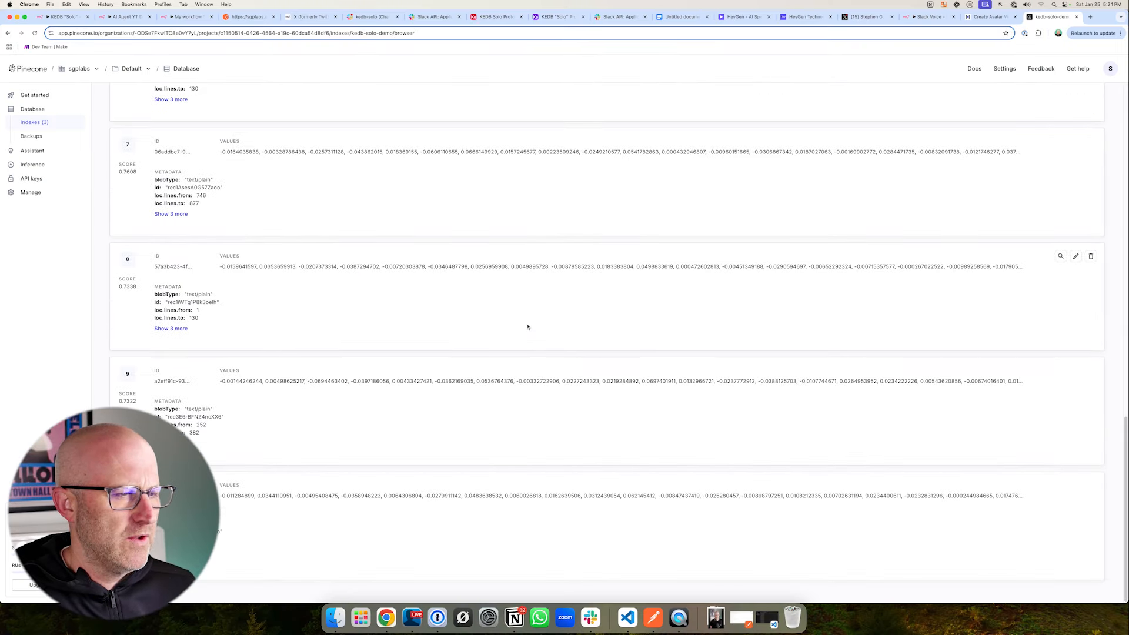
scroll(527, 327, "up", 15)
scroll(493, 321, "down", 15)
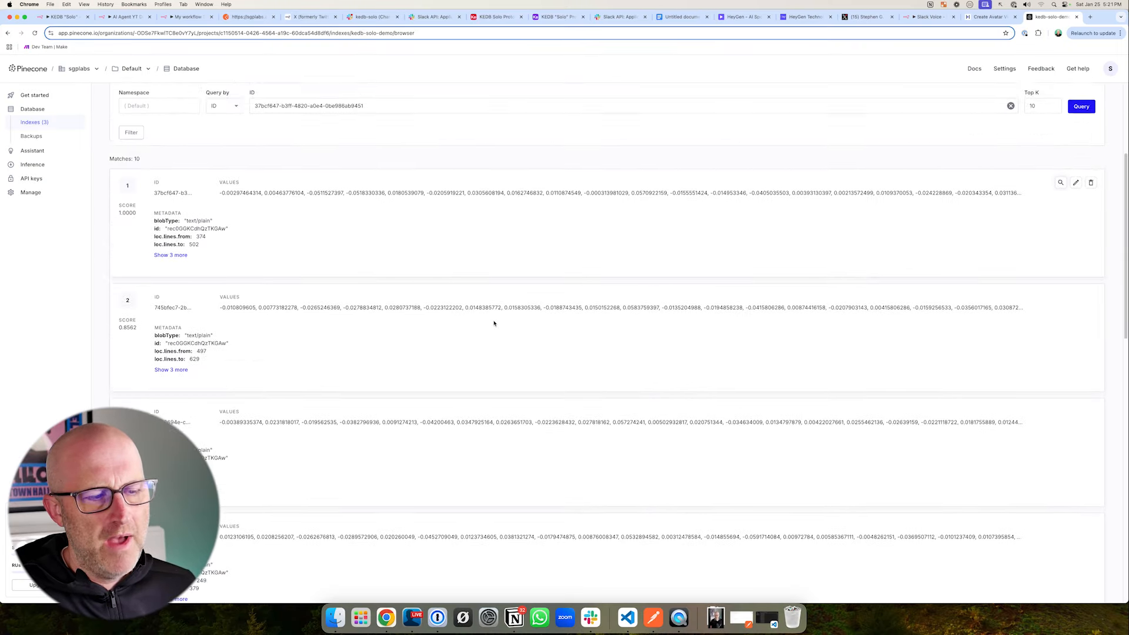
scroll(392, 322, "up", 7)
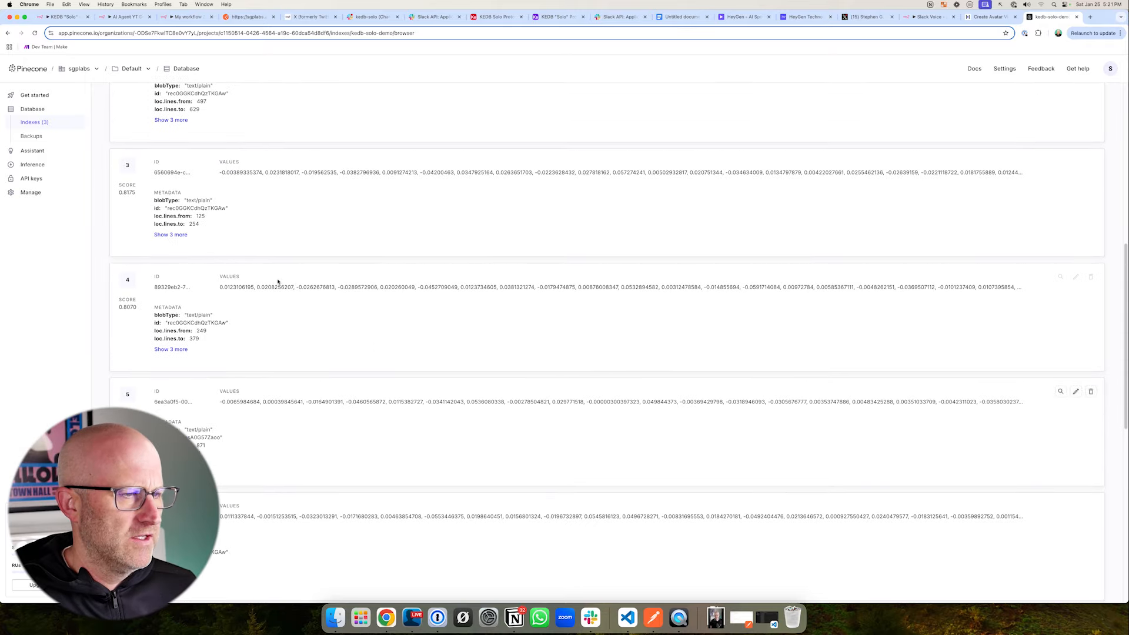
left_click(124, 17)
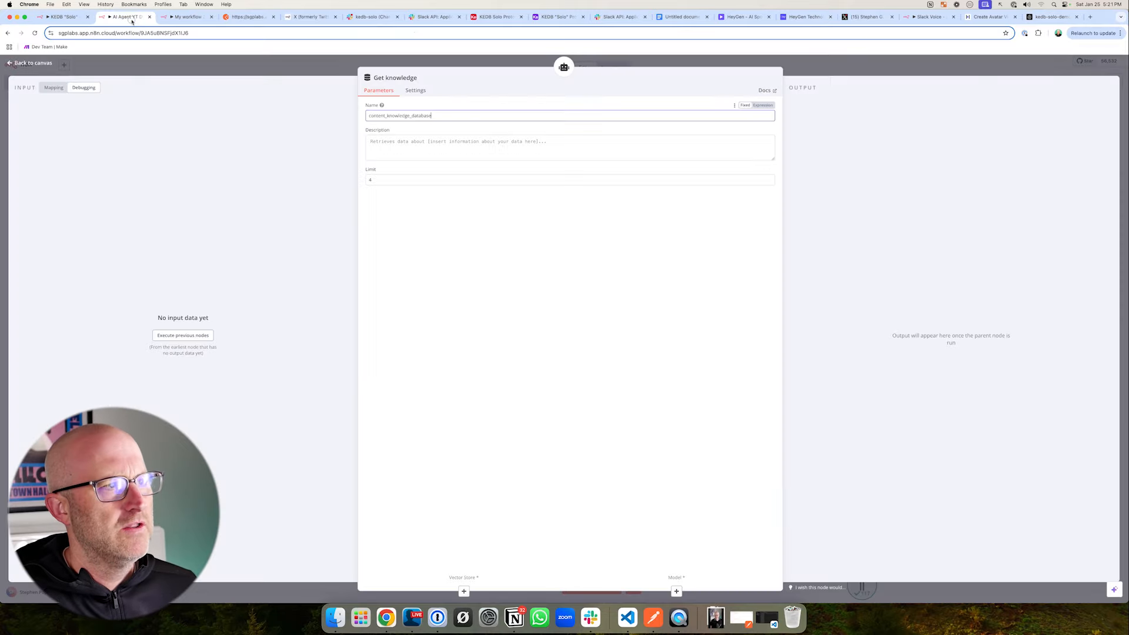
left_click_drag(385, 181, 343, 177)
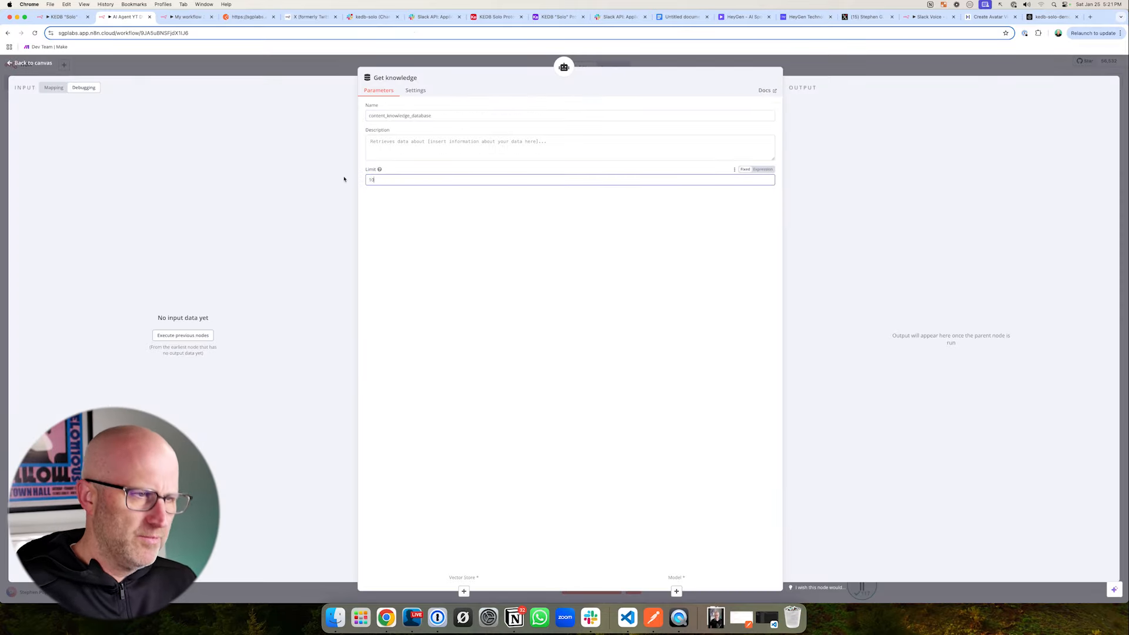
type("10")
key("Escape")
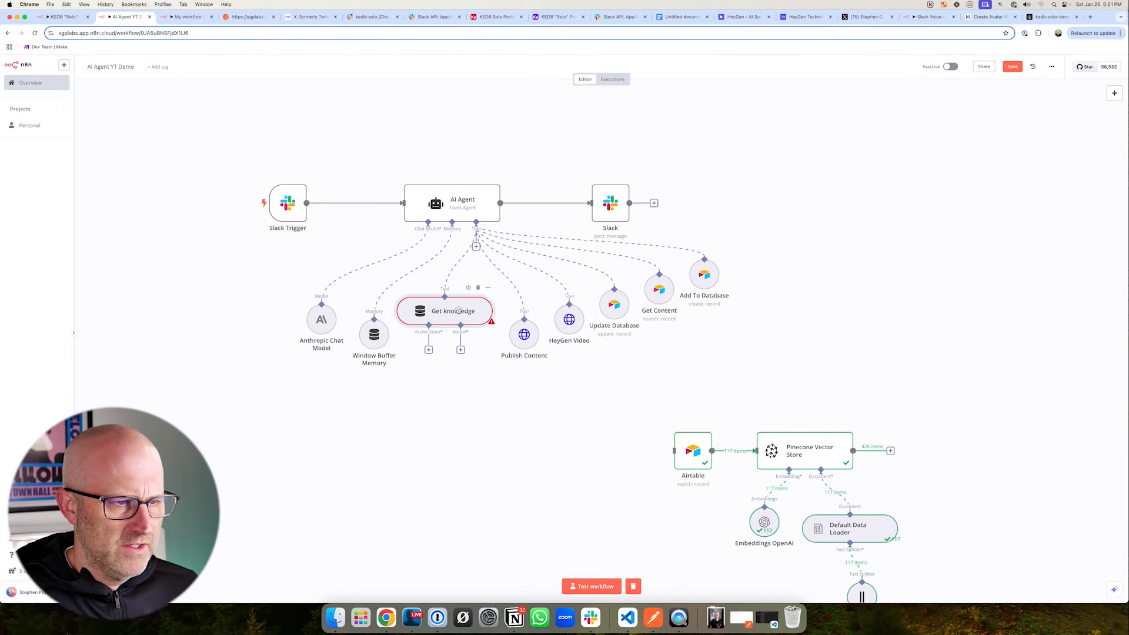
- Move the Publish Content, HeyGen Video and three Airtable tool nodes aside to make room for Get knowledge
left_click_drag(759, 366, 503, 246)
left_click_drag(707, 277, 739, 271)
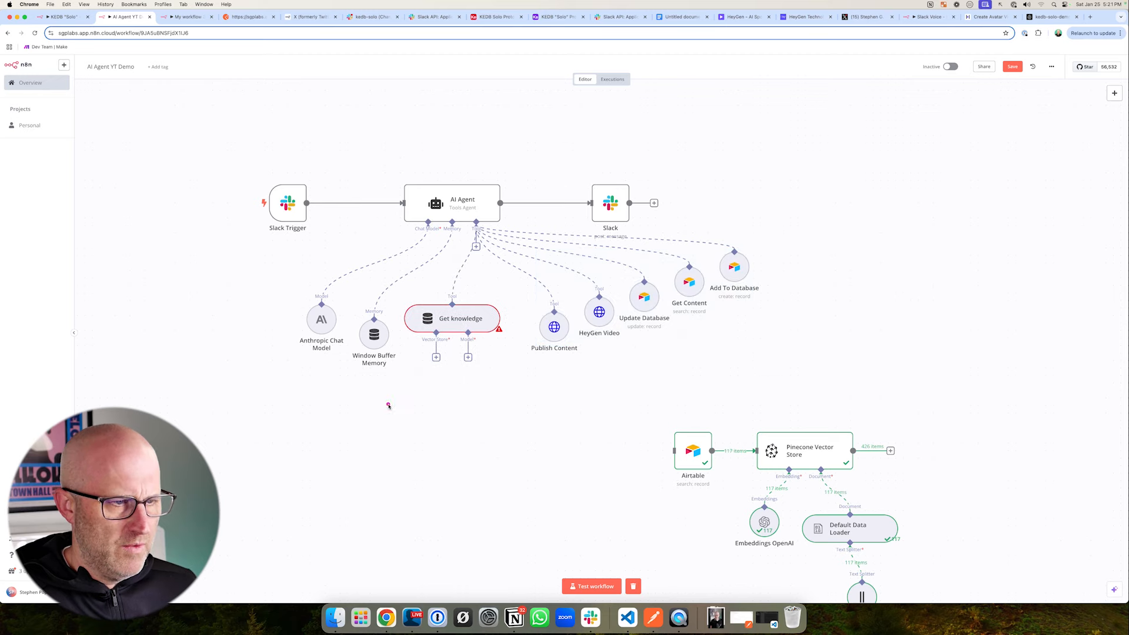
left_click_drag(385, 406, 423, 365)
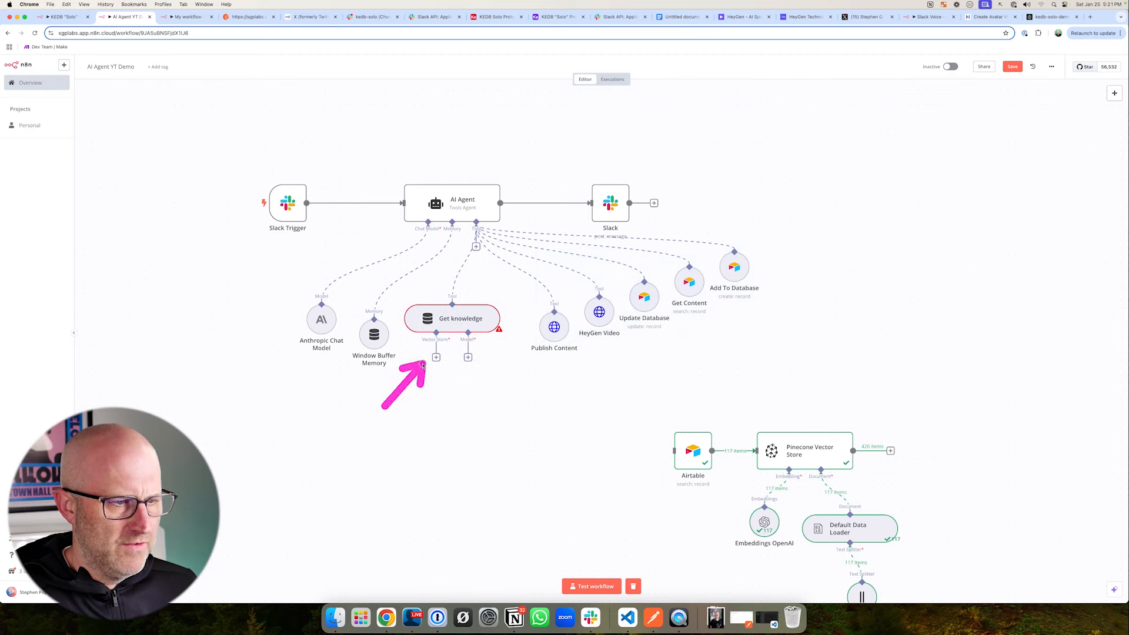
- Attach a Pinecone Vector Store to Get knowledge, select the kedb-solo-demo index, and place the node beneath it
left_click(436, 358)
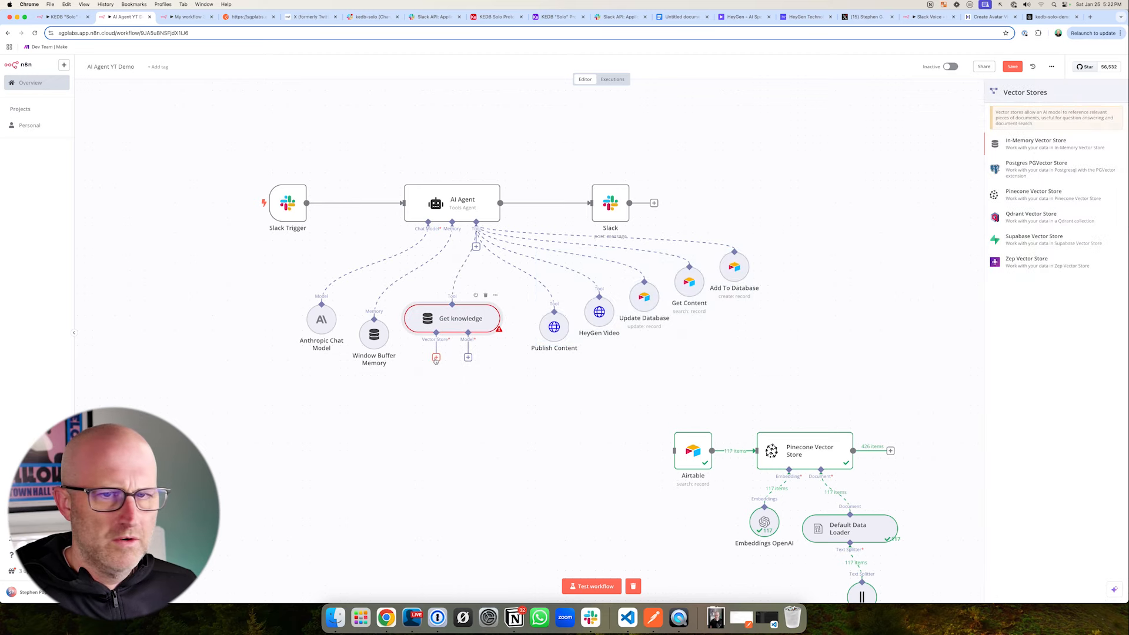
left_click_drag(904, 175, 959, 200)
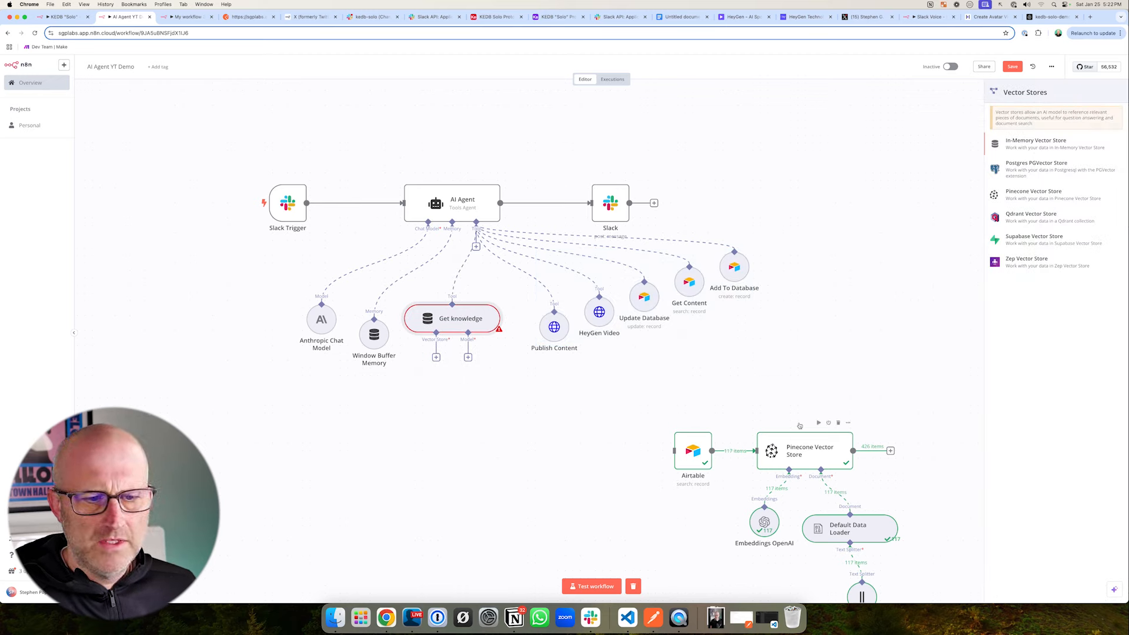
left_click_drag(828, 347, 802, 409)
left_click(1030, 197)
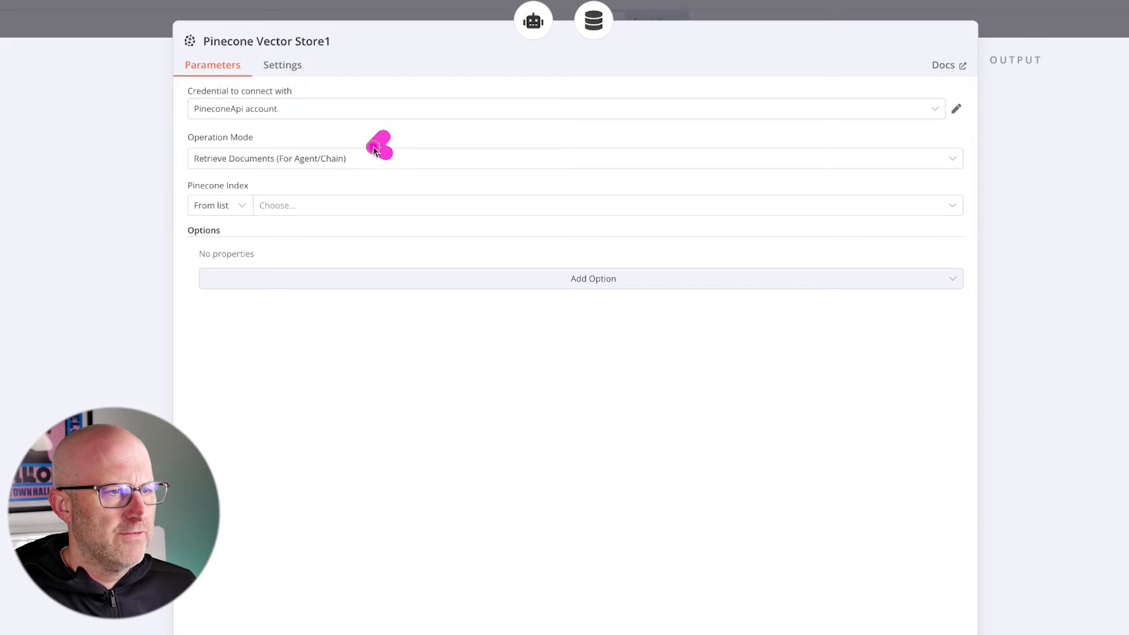
left_click_drag(374, 149, 274, 176)
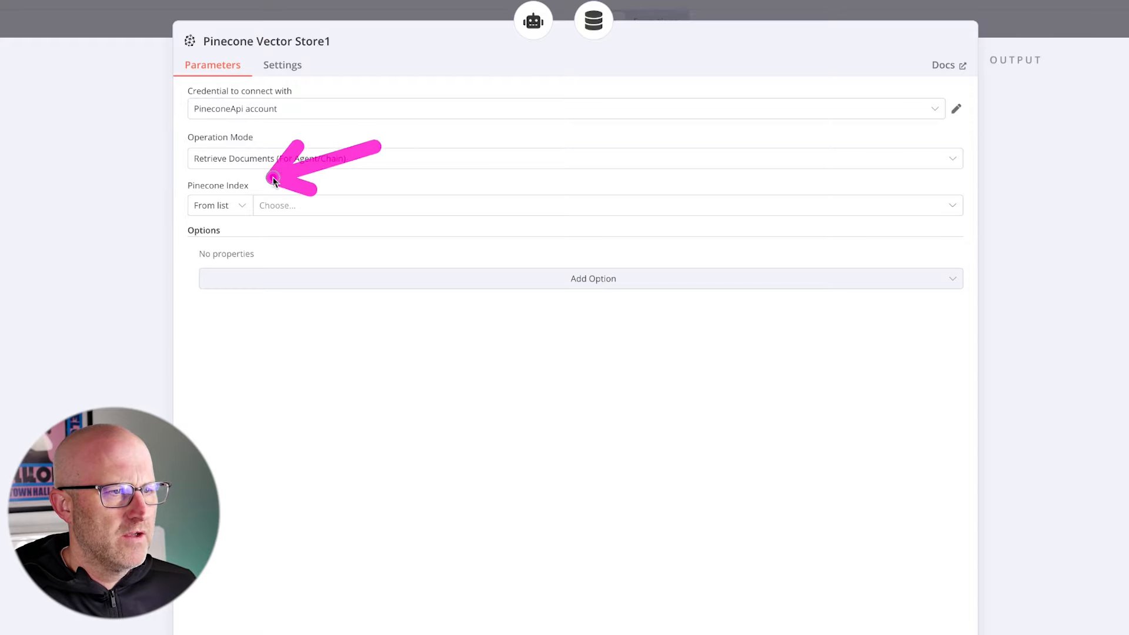
left_click(292, 211)
left_click_drag(411, 202, 328, 222)
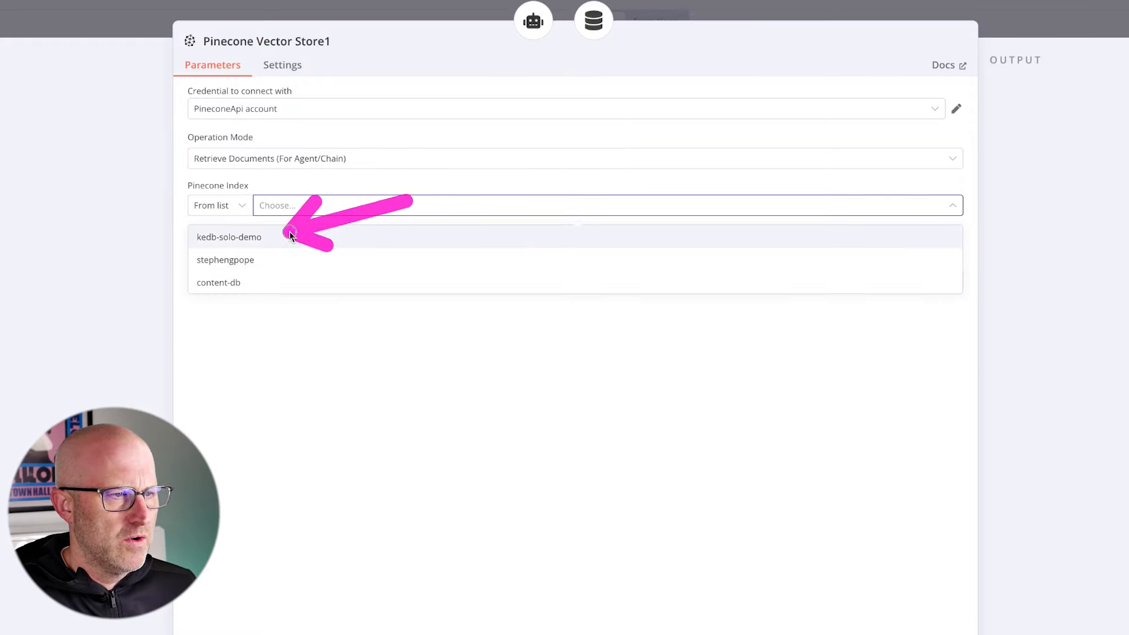
left_click(252, 238)
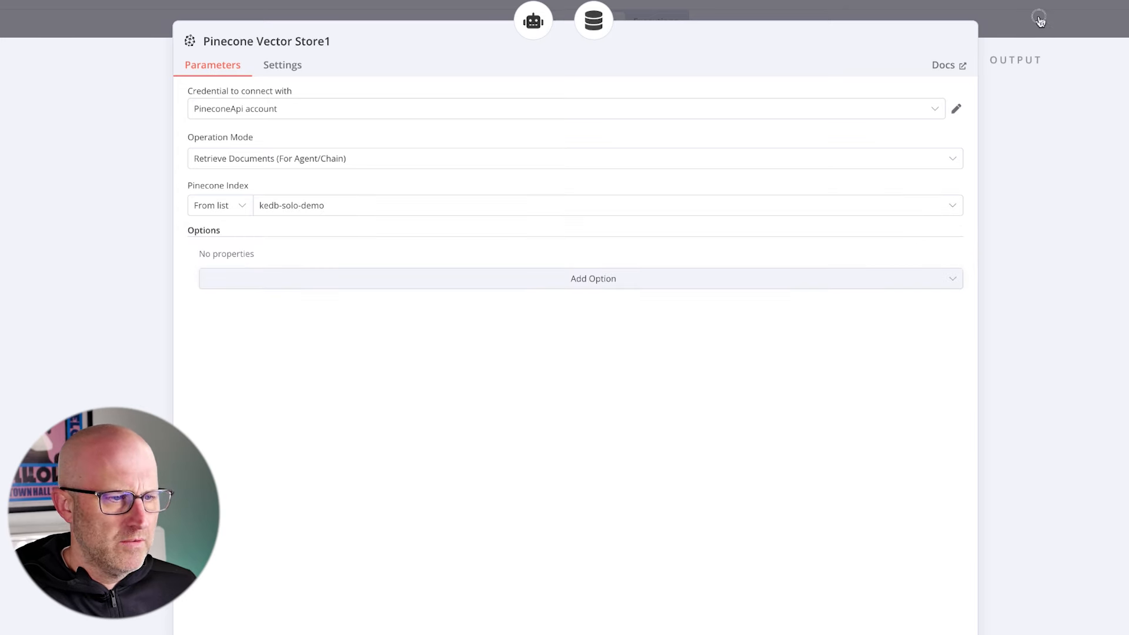
left_click(1039, 20)
mouse_move(700, 320)
left_mouse_down()
mouse_move(503, 403)
mouse_move(430, 398)
left_mouse_up()
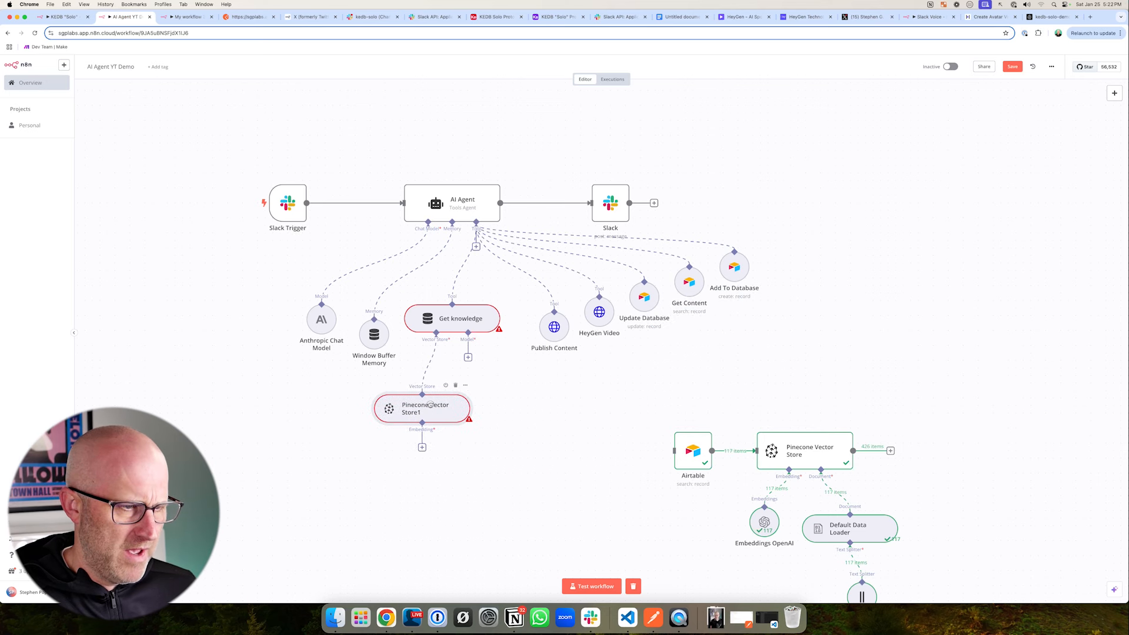
- Attach an Embeddings OpenAI node with the text-embedding-3-small model to the new Pinecone Vector Store under Get knowledge
left_click_drag(461, 506, 424, 448)
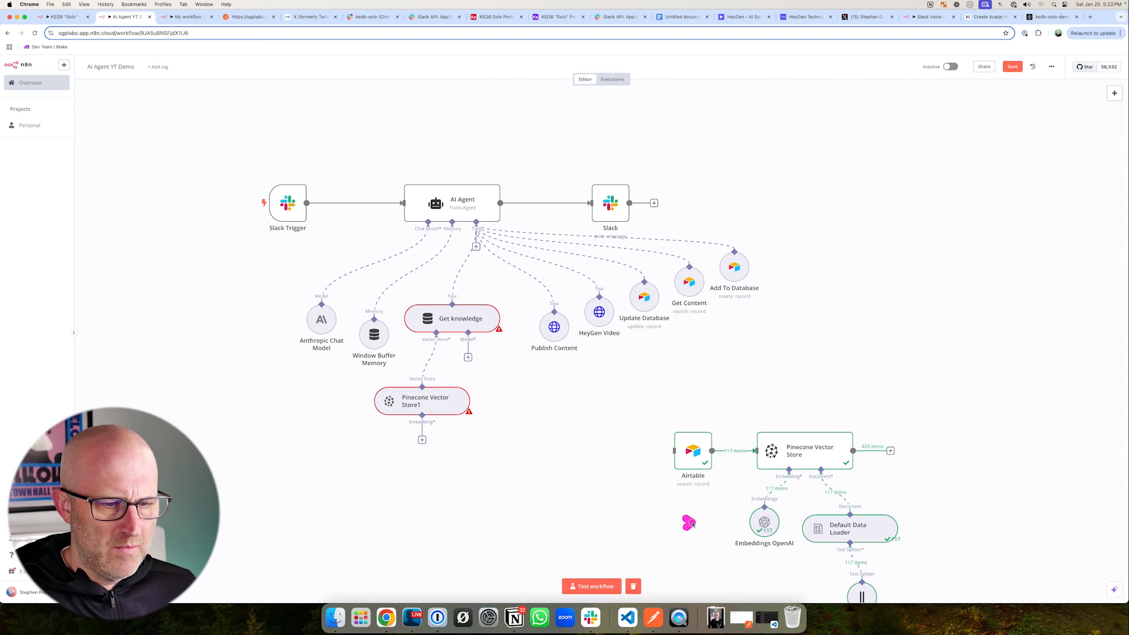
left_click_drag(692, 524, 736, 523)
left_click(422, 440)
left_click_drag(903, 224, 964, 243)
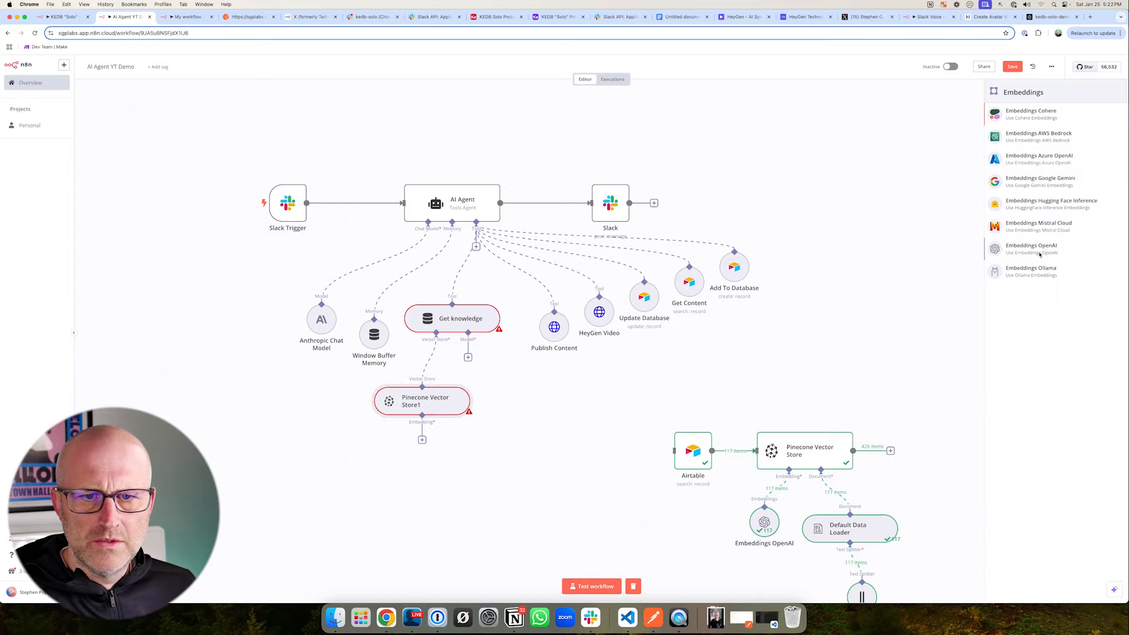
left_click(1038, 250)
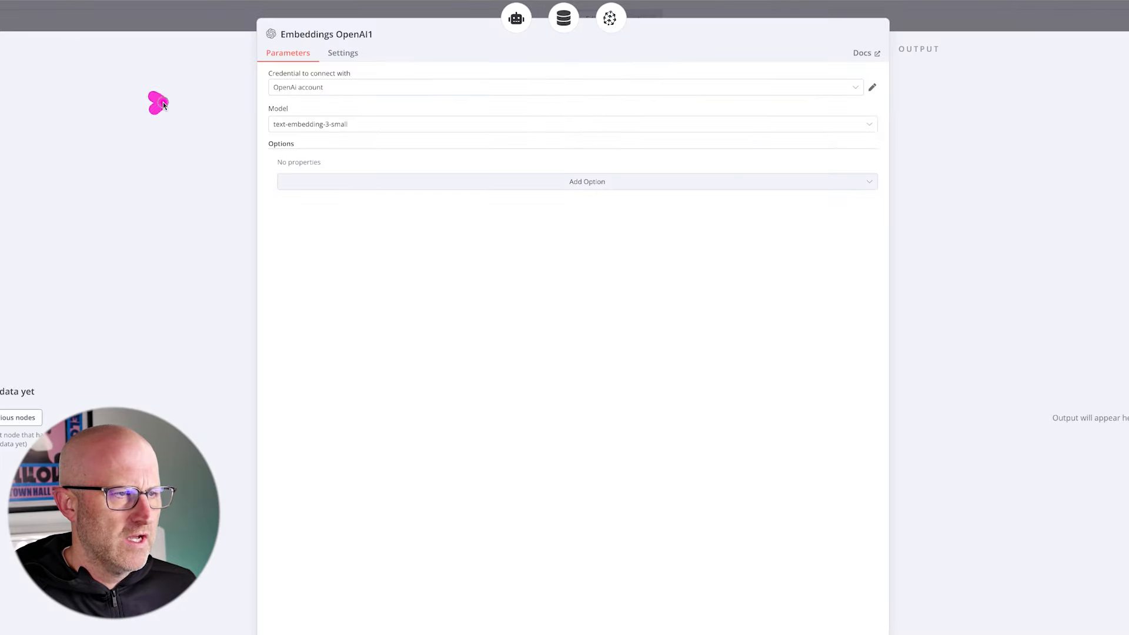
left_click_drag(290, 124, 359, 110)
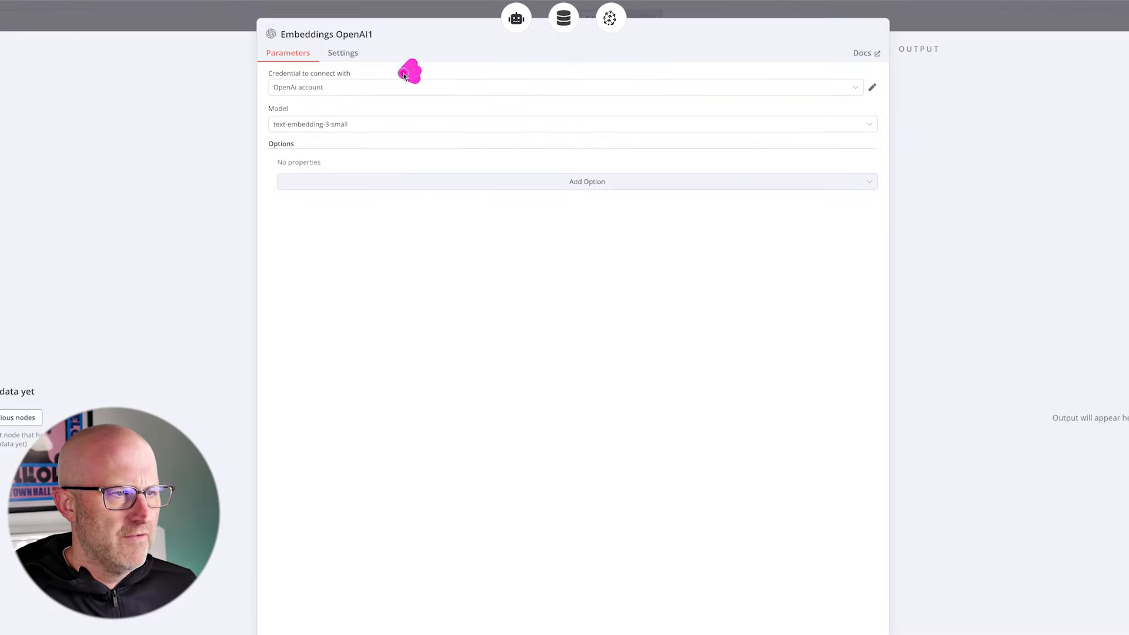
mouse_move(404, 75)
left_mouse_down()
mouse_move(290, 108)
mouse_move(353, 116)
left_mouse_up()
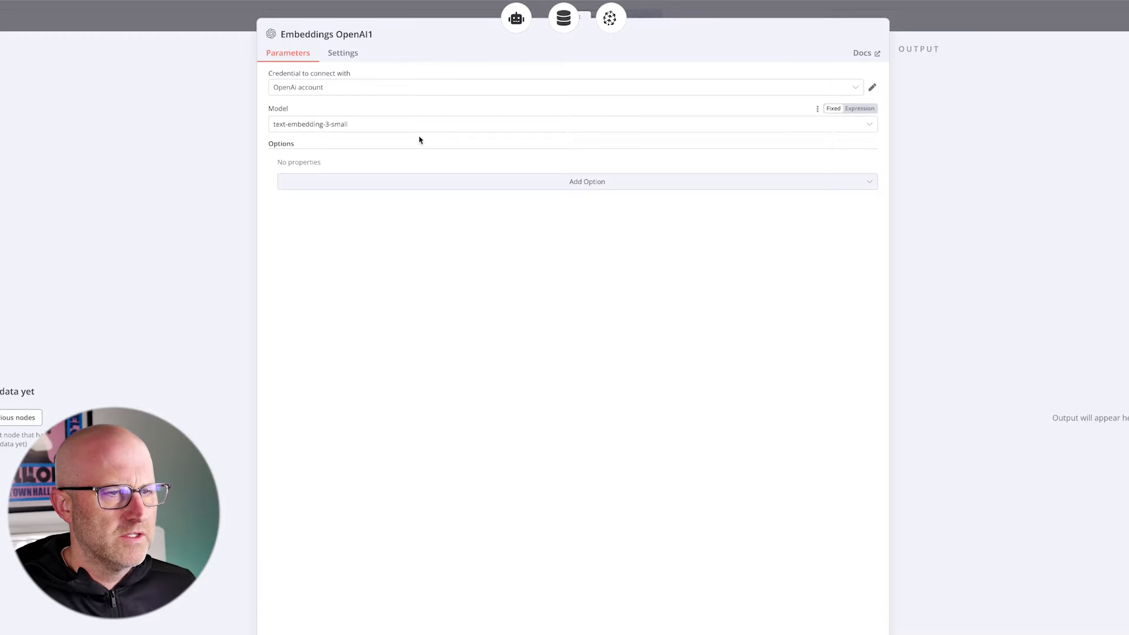
left_click(903, 29)
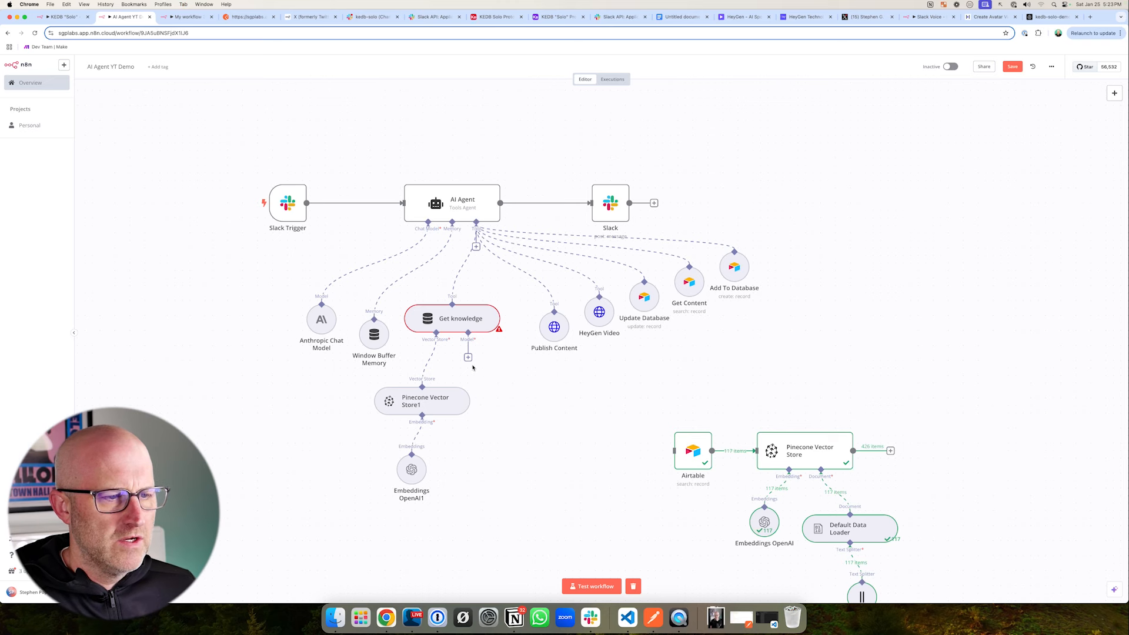
- Attach an OpenAI Chat Model using gpt-4o to Get knowledge and align the nodes beneath the tool
left_click(469, 359)
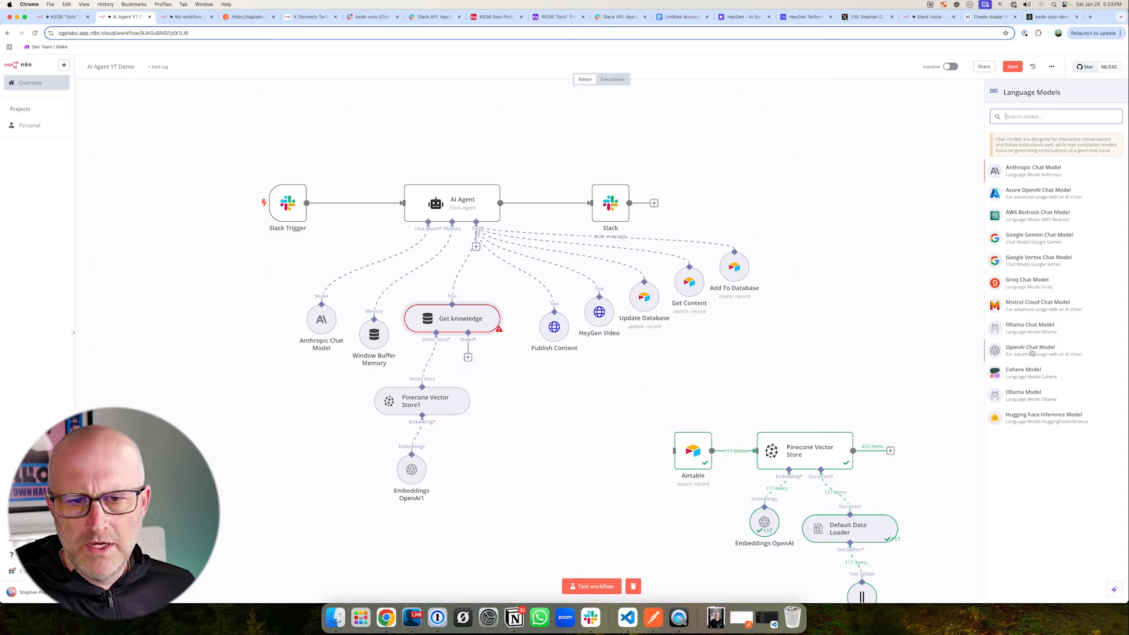
left_click(1029, 351)
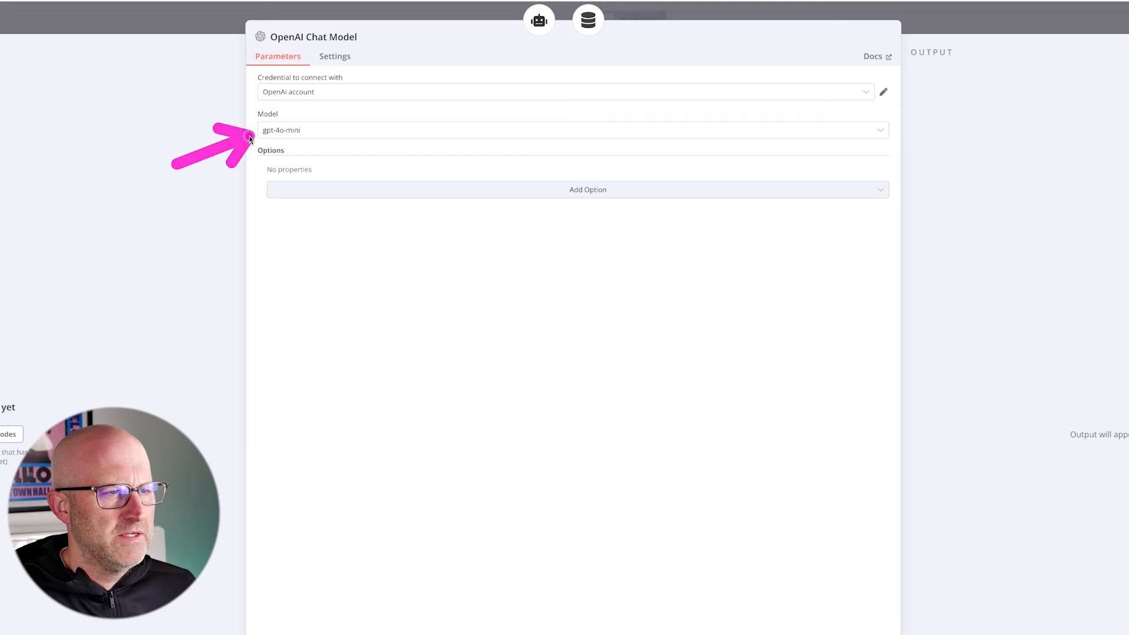
left_click(381, 165)
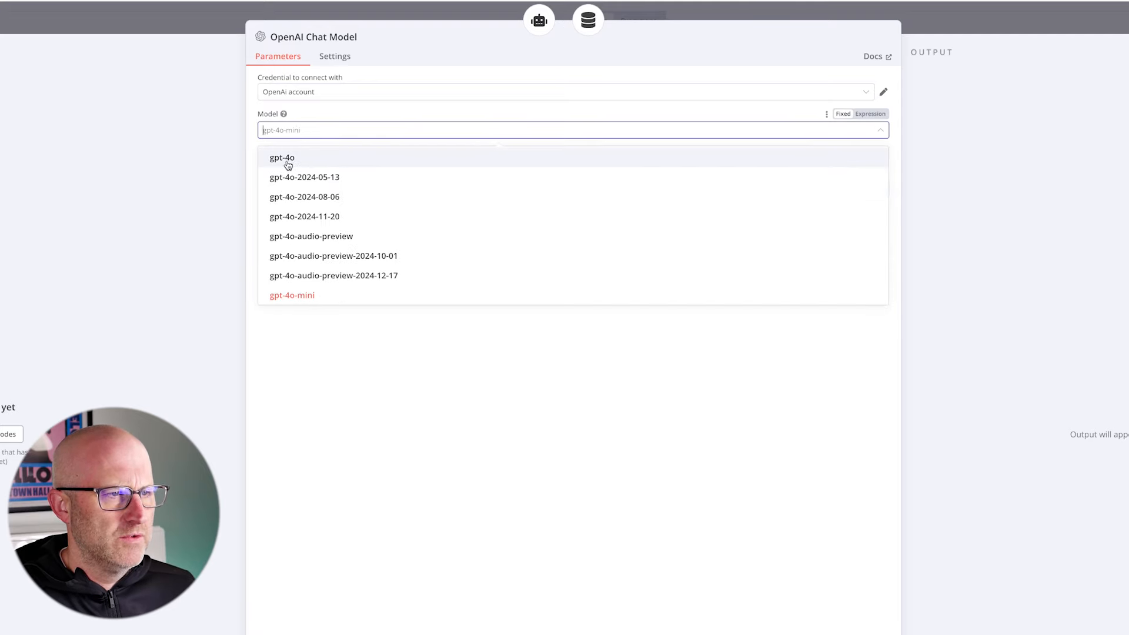
left_click(288, 160)
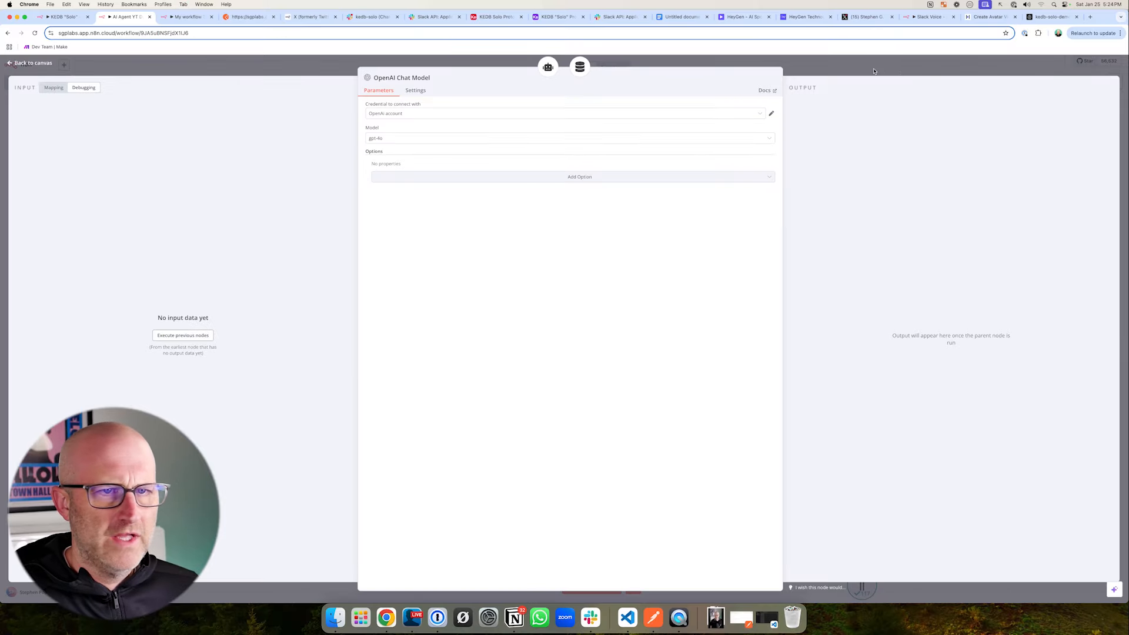
left_click(873, 70)
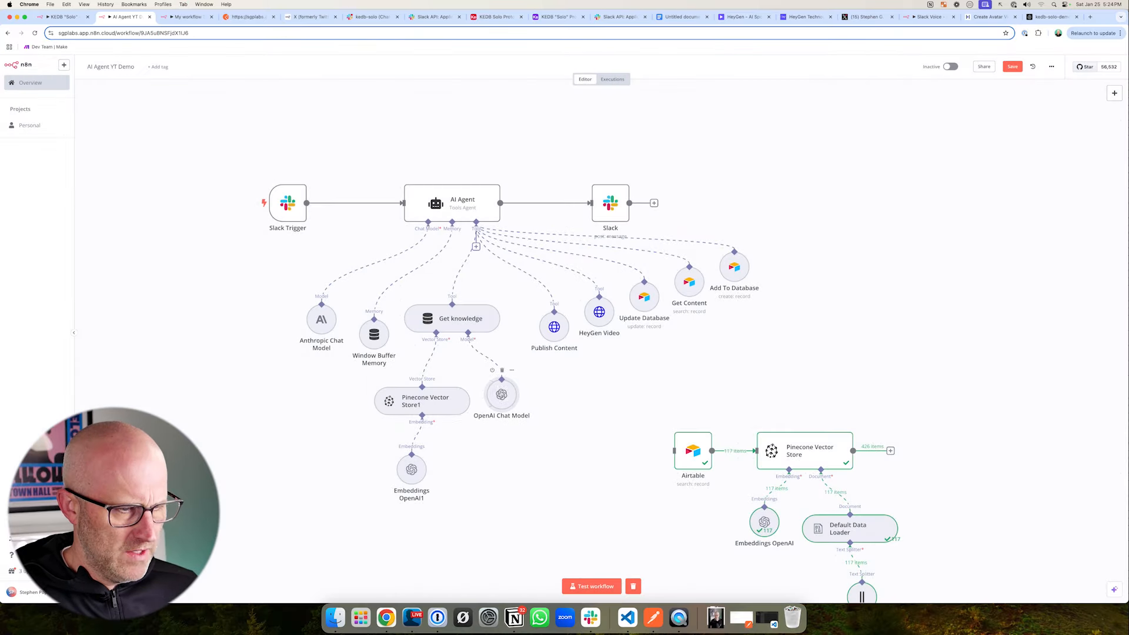
left_click_drag(501, 401, 494, 402)
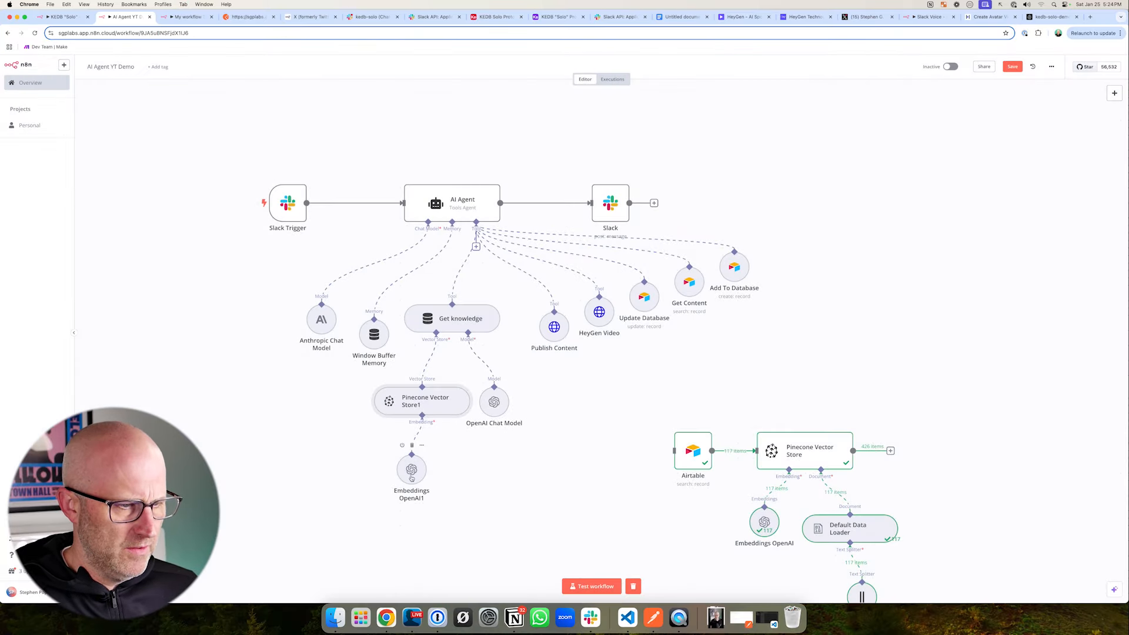
left_click_drag(412, 478, 419, 478)
- Switch to the Google Docs prompt document and review the purpose and usage rules under "4. Generate or Create Content"
left_click(677, 17)
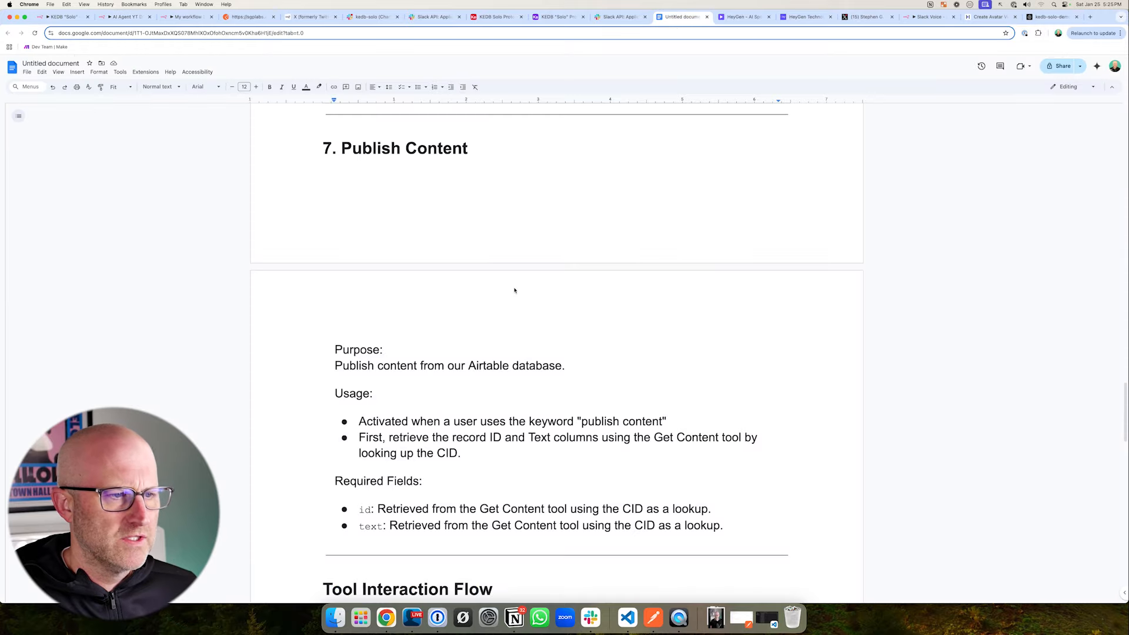
scroll(468, 289, "up", 1)
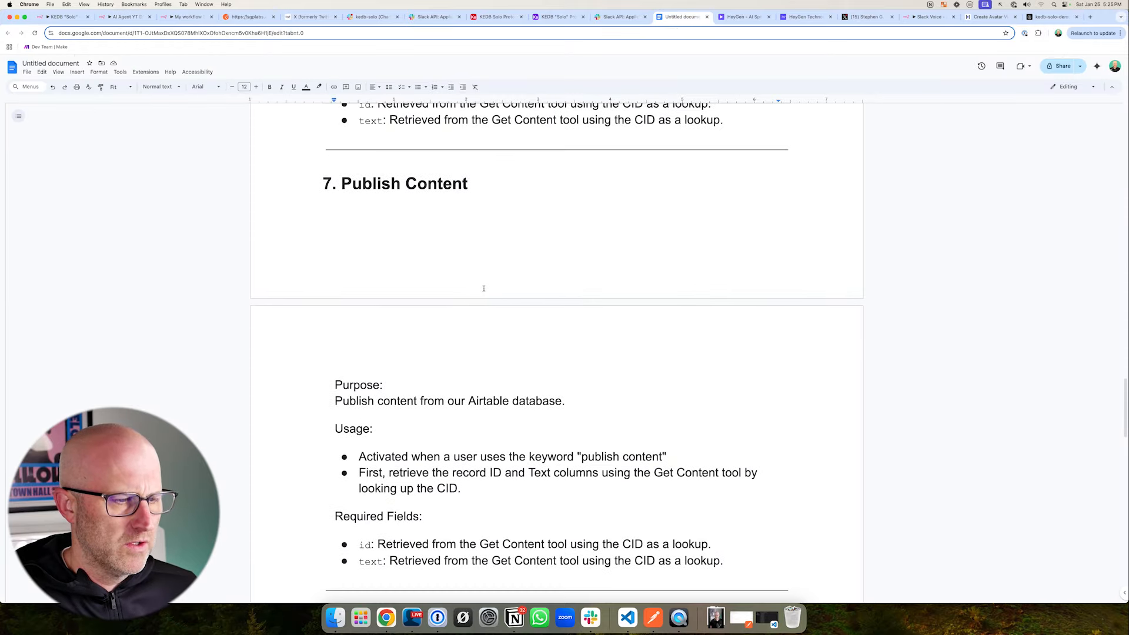
scroll(484, 288, "up", 15)
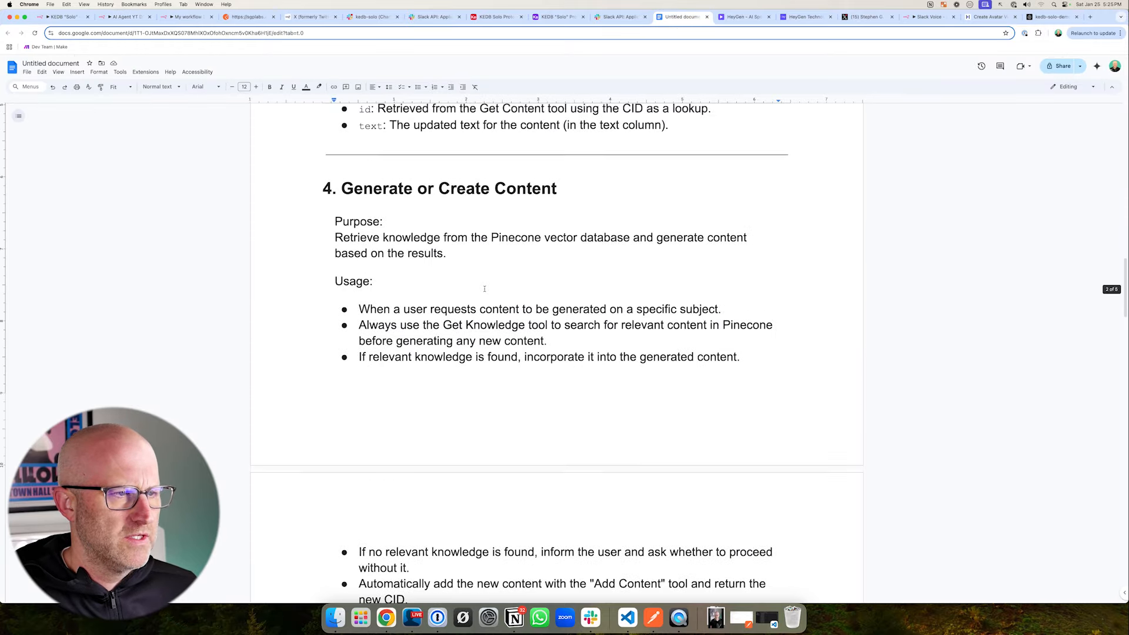
scroll(484, 289, "up", 1)
scroll(484, 288, "down", 1)
mouse_move(301, 134)
left_mouse_down()
mouse_move(342, 189)
mouse_move(708, 534)
left_mouse_up()
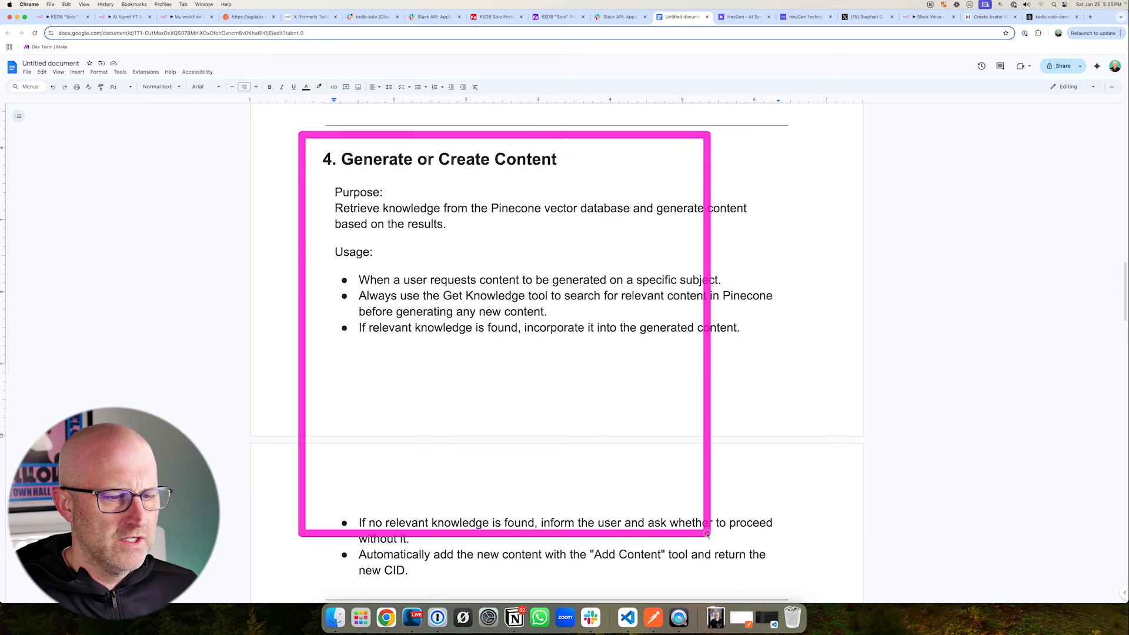
mouse_move(391, 284)
left_mouse_down()
mouse_move(373, 207)
mouse_move(506, 184)
left_mouse_up()
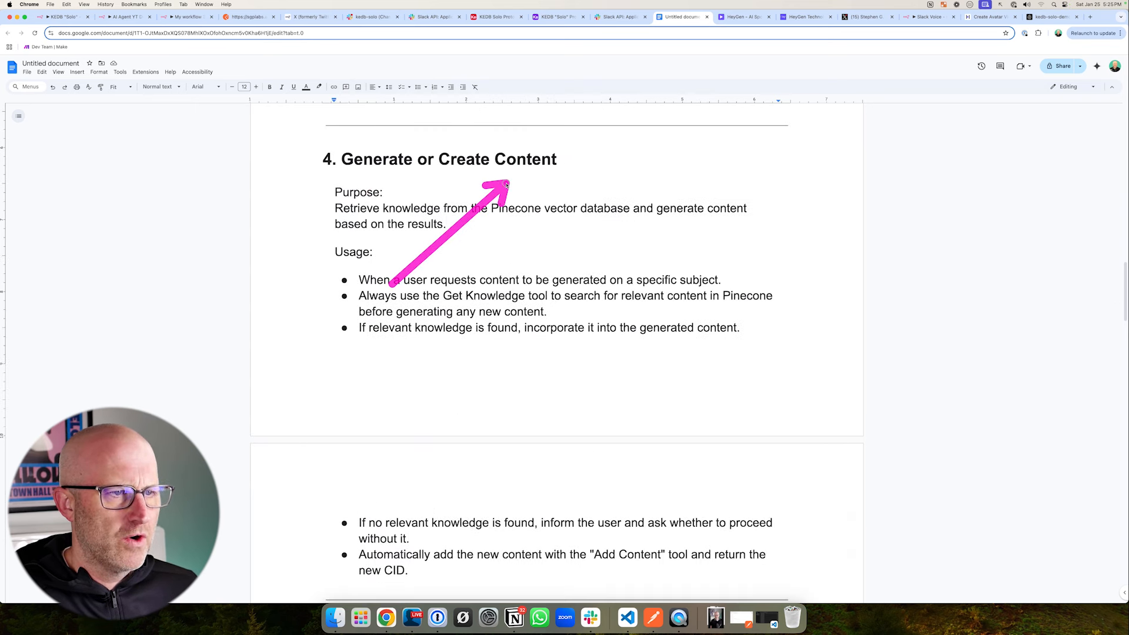
mouse_move(441, 152)
left_mouse_down()
mouse_move(422, 200)
mouse_move(488, 201)
left_mouse_up()
mouse_move(576, 291)
left_mouse_down()
mouse_move(605, 232)
mouse_move(494, 250)
mouse_move(423, 245)
mouse_move(450, 240)
left_mouse_up()
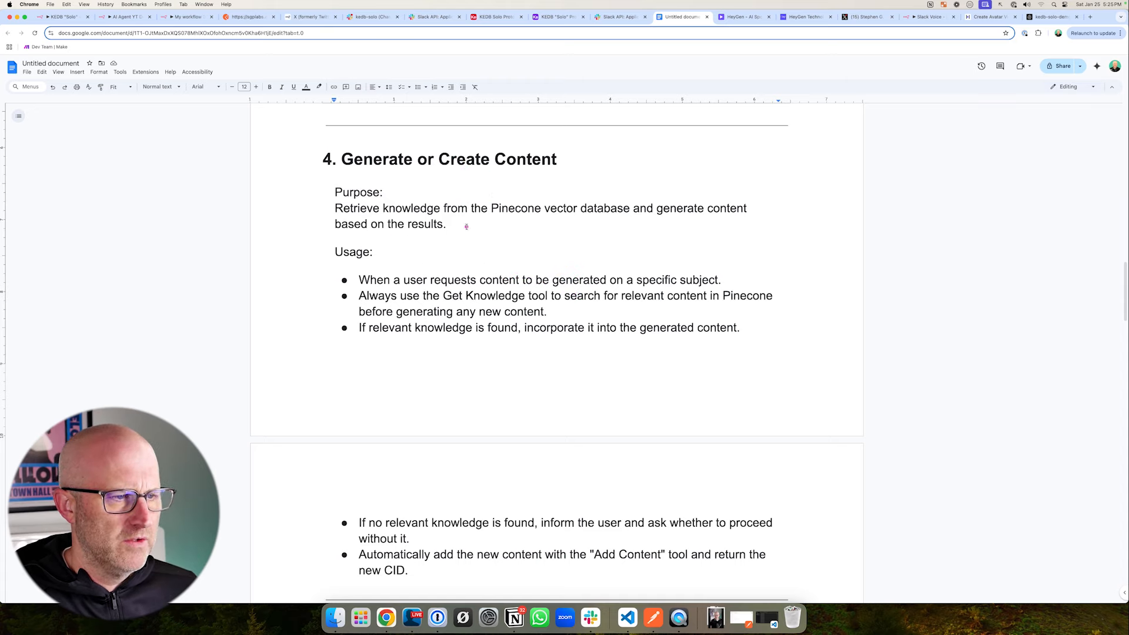
scroll(475, 213, "down", 2)
left_click_drag(457, 152, 394, 180)
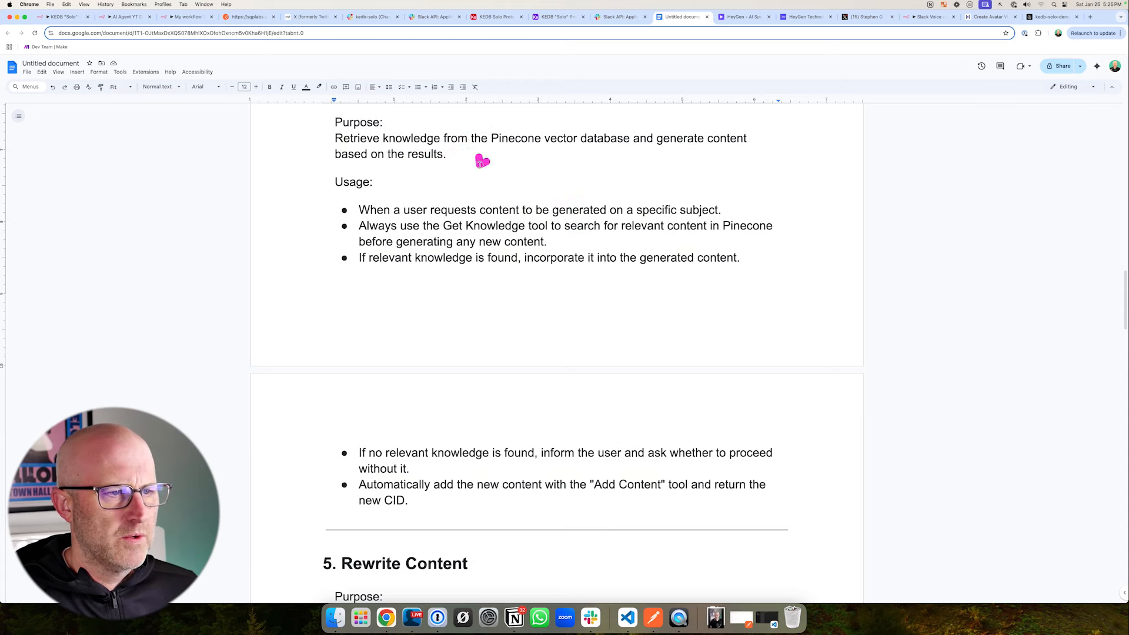
left_click_drag(482, 161, 532, 186)
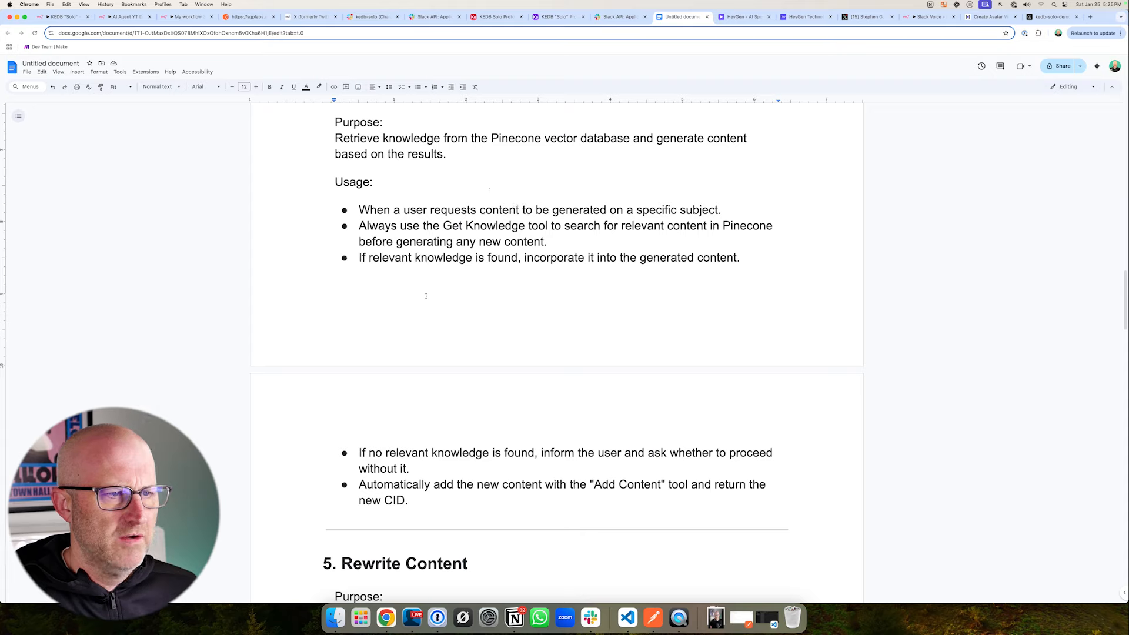
left_click_drag(577, 161, 566, 204)
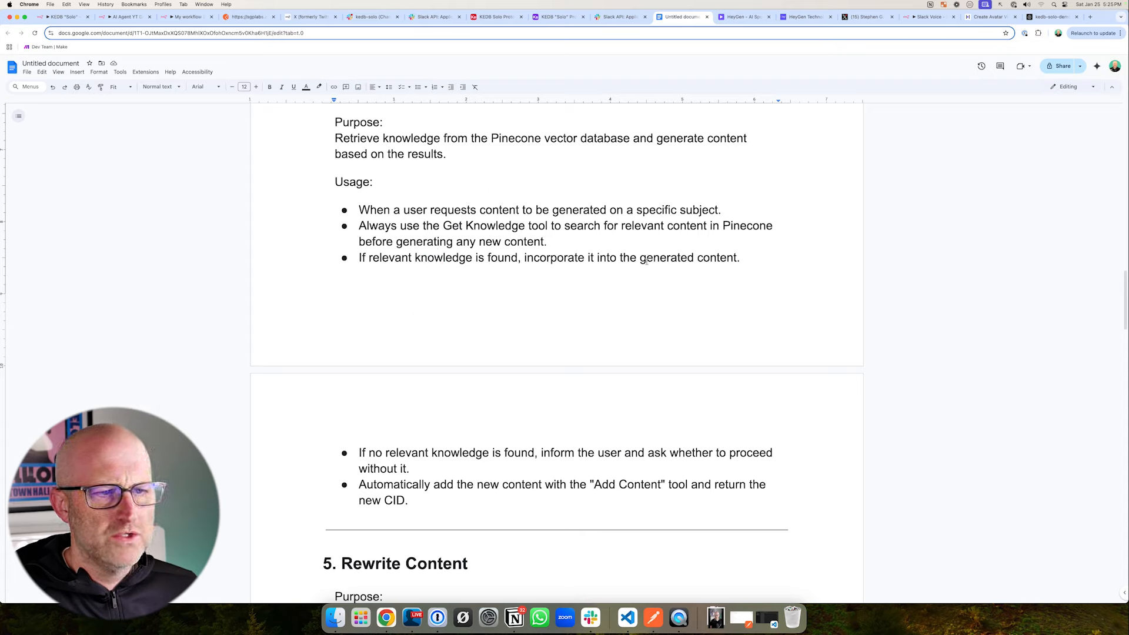
mouse_move(636, 306)
left_mouse_down()
mouse_move(639, 275)
mouse_move(695, 250)
mouse_move(504, 264)
mouse_move(468, 254)
left_mouse_up()
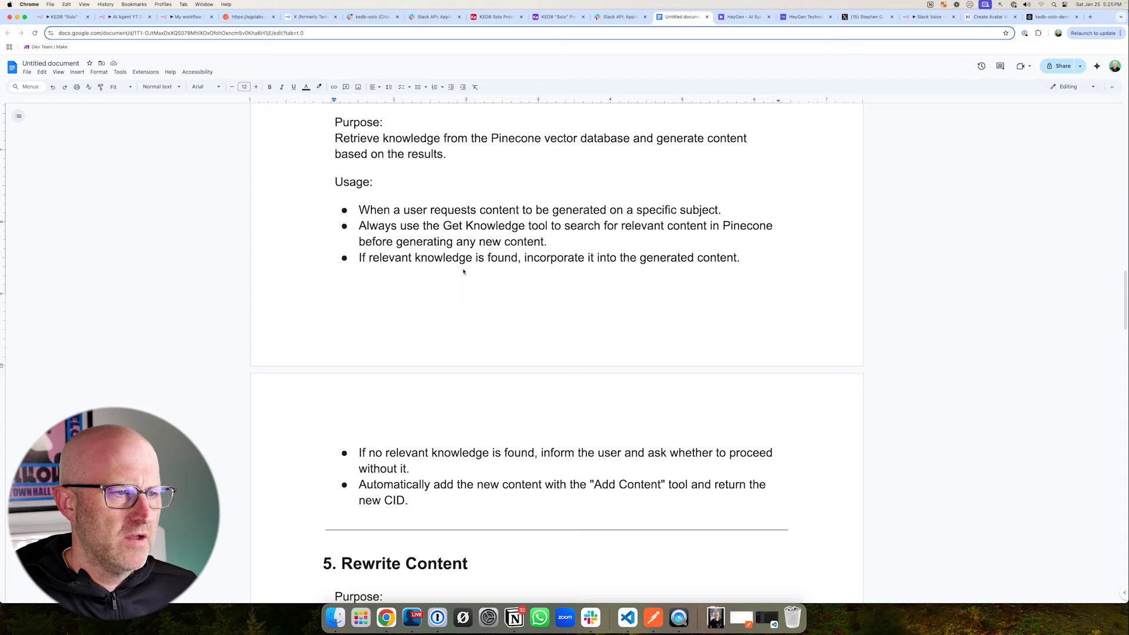
left_click_drag(397, 319, 504, 254)
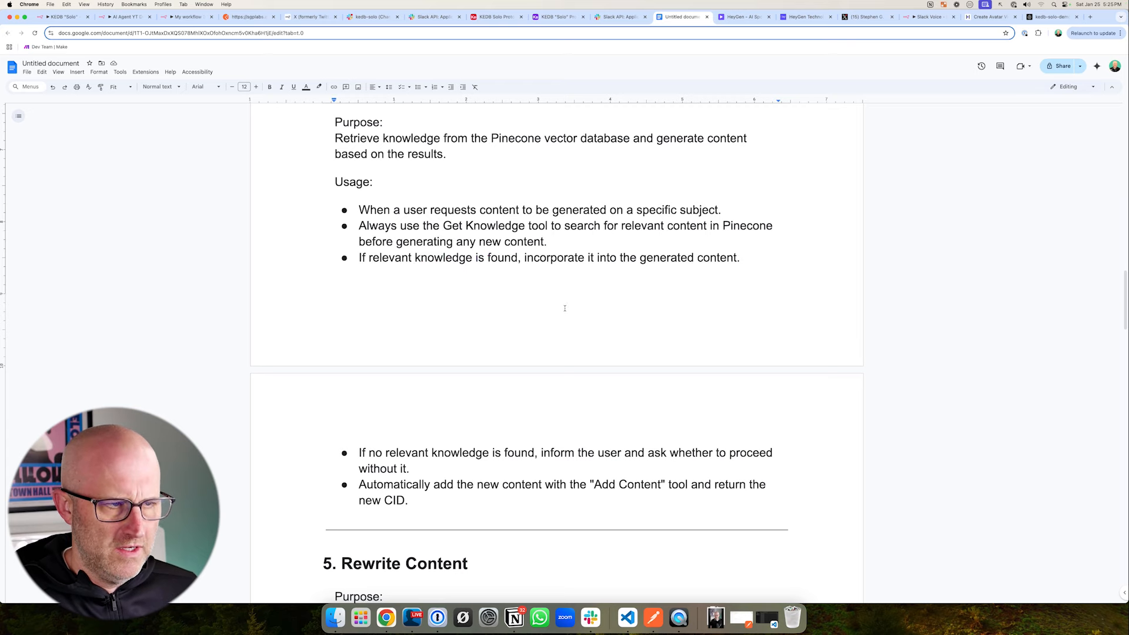
- Switch to the n8n workflow and look over the Get knowledge tool with its attached nodes
left_click(126, 17)
left_click_drag(351, 281, 554, 522)
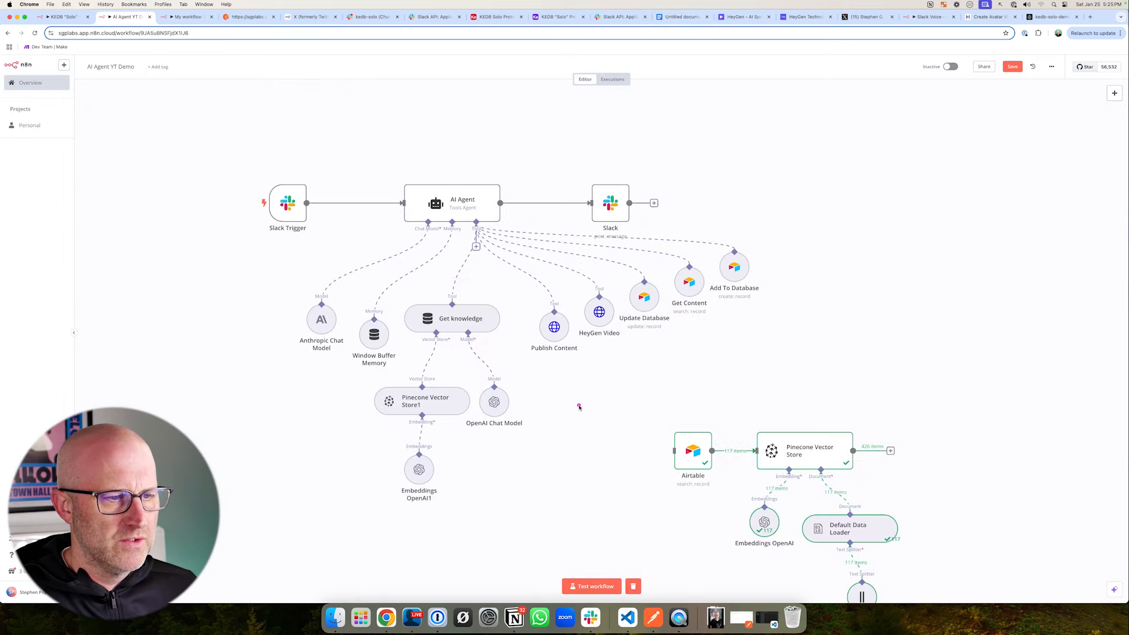
left_click_drag(579, 406, 485, 328)
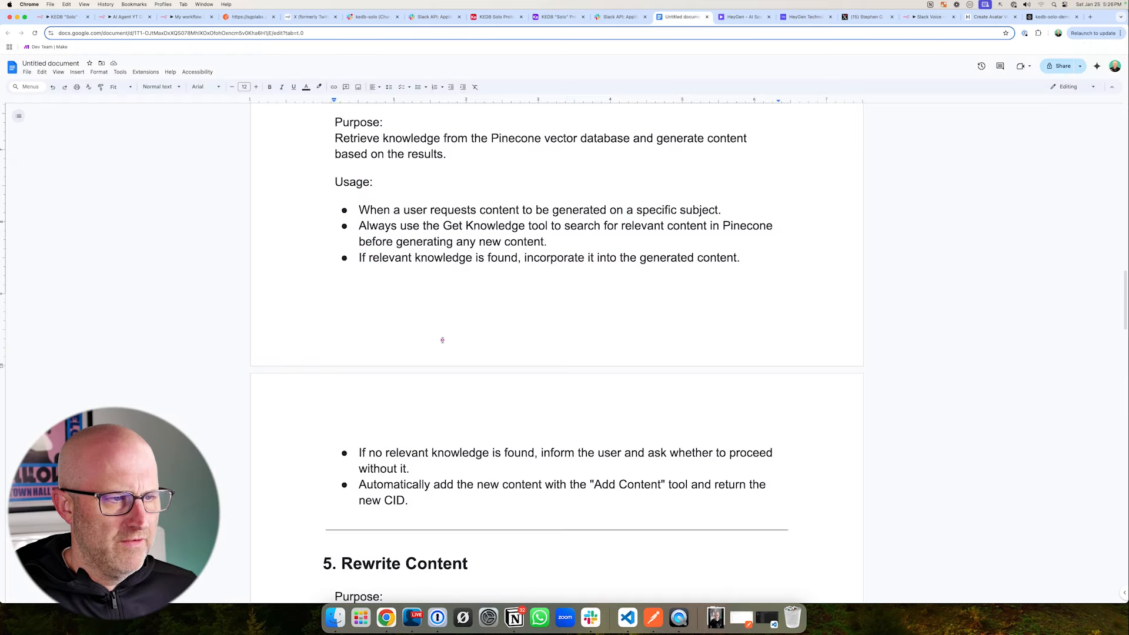
- Return to the prompt document, review section 4's rules on missing knowledge and the "Add Content" tool, and select the whole section
left_click_drag(444, 338, 485, 284)
left_click_drag(595, 203, 605, 235)
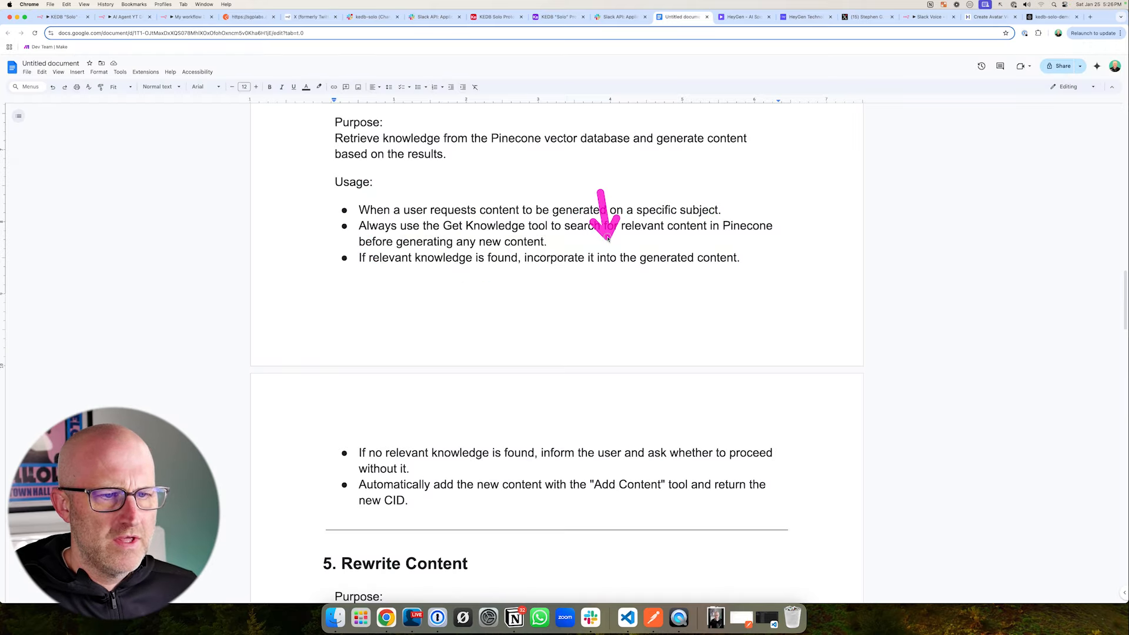
left_click_drag(412, 388, 435, 441)
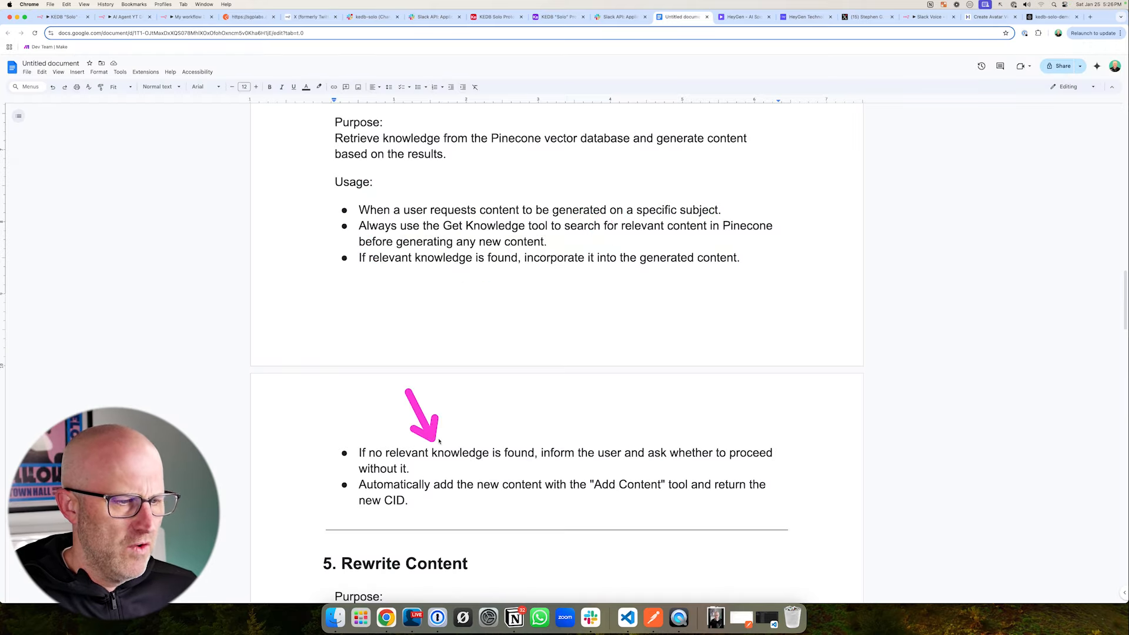
mouse_move(599, 391)
left_mouse_down()
mouse_move(600, 429)
mouse_move(677, 434)
left_mouse_up()
left_click_drag(280, 489, 338, 454)
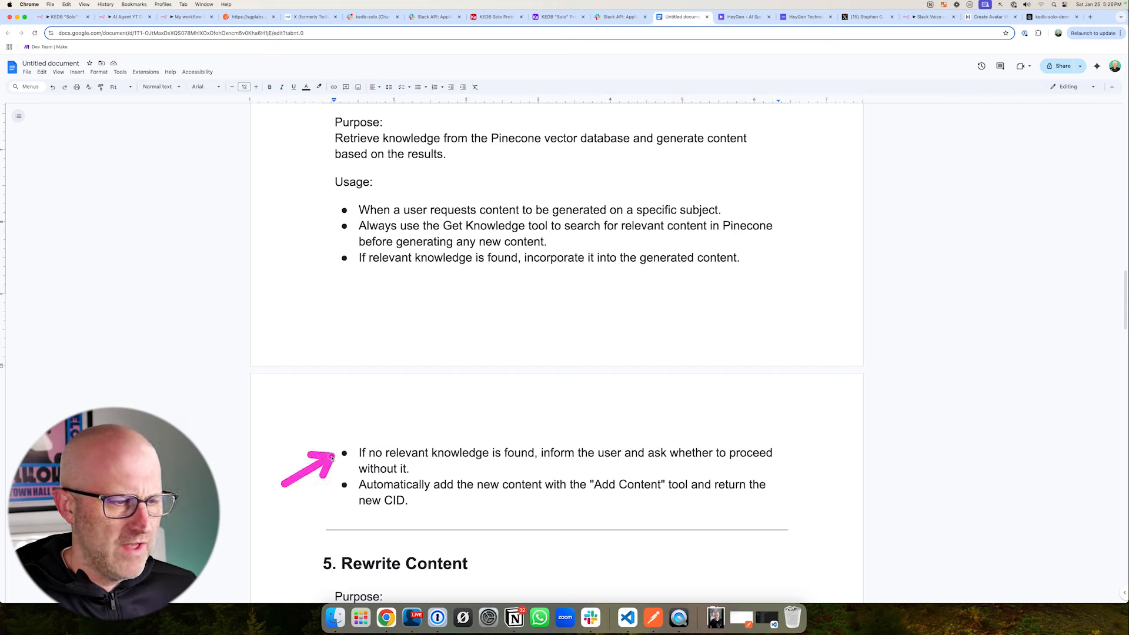
mouse_move(429, 407)
left_mouse_down()
mouse_move(391, 469)
mouse_move(458, 475)
left_mouse_up()
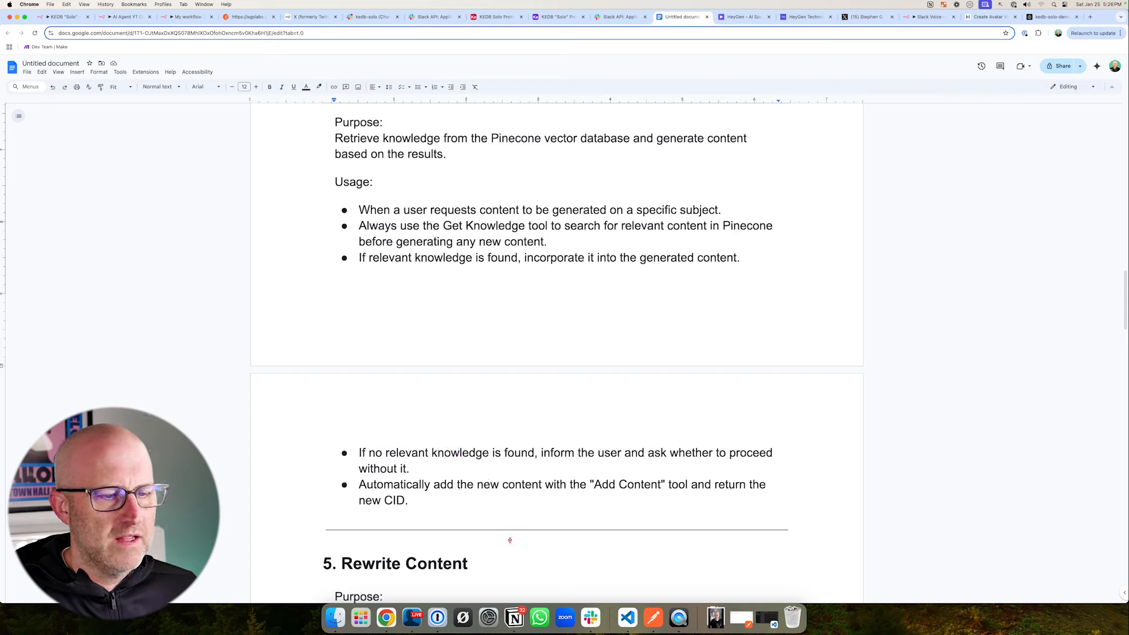
left_click_drag(510, 545, 560, 501)
left_click_drag(599, 550, 627, 506)
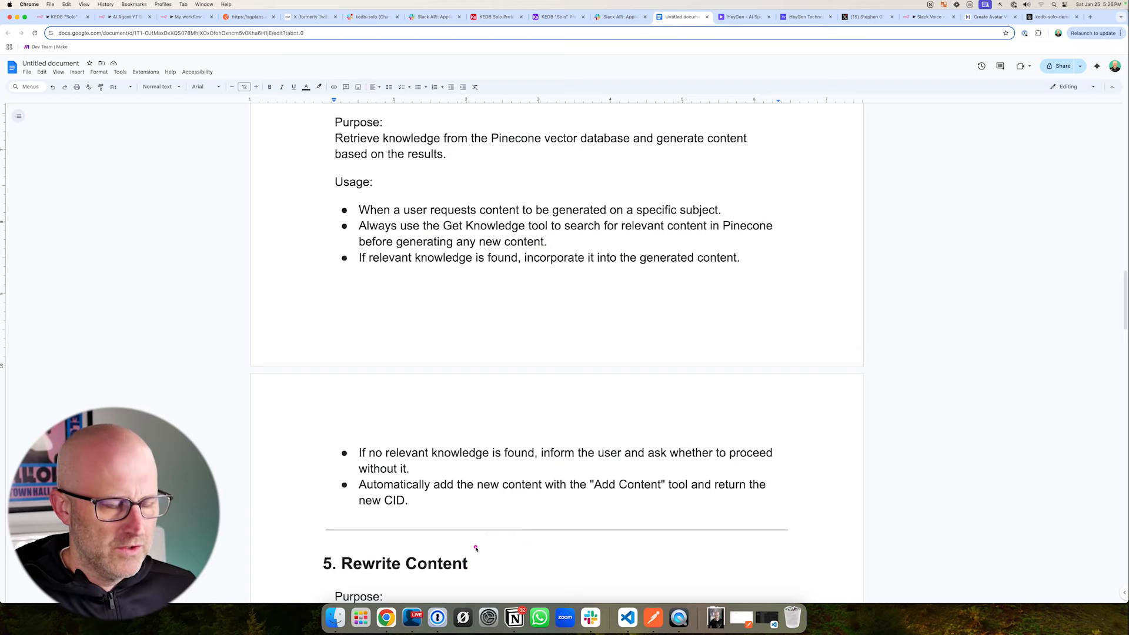
mouse_move(475, 548)
left_mouse_down()
mouse_move(417, 510)
mouse_move(324, 301)
mouse_move(303, 113)
left_mouse_up()
scroll(417, 510, "up", 1)
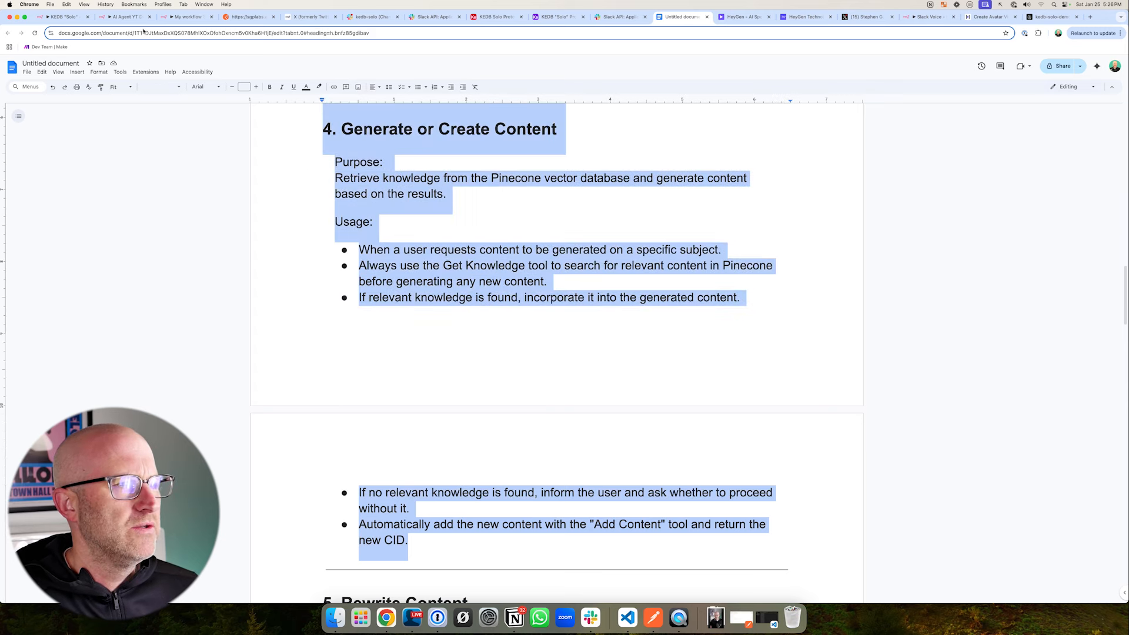
- Go back to the n8n workflow, save it, and start a test run that listens for a Slack event
left_click(131, 17)
left_click_drag(435, 122, 442, 168)
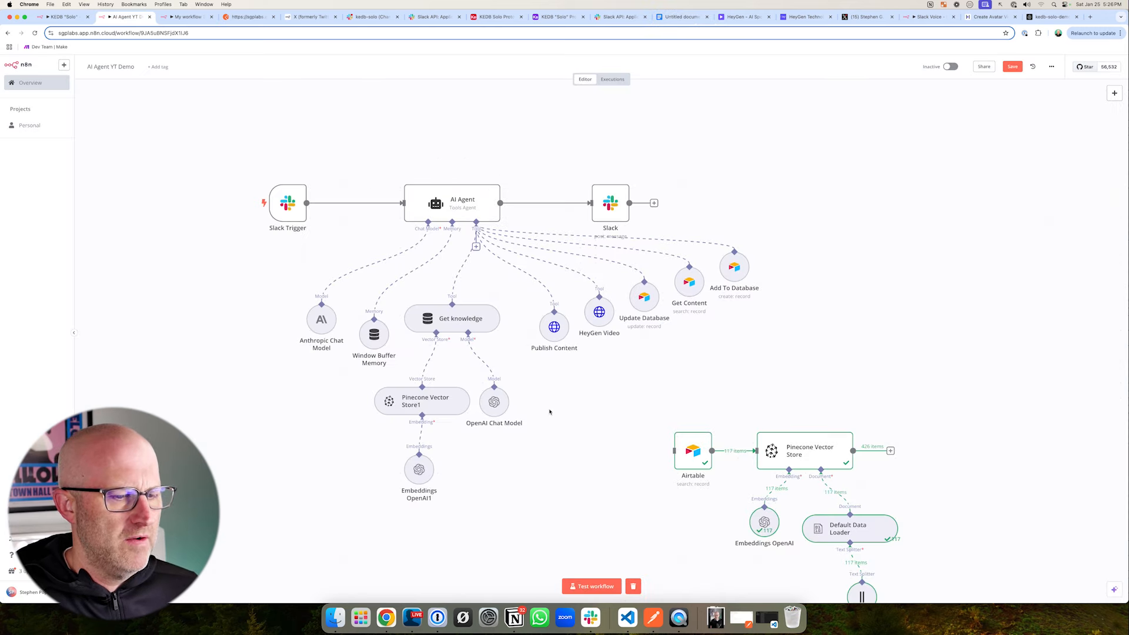
left_click(1017, 70)
left_click_drag(587, 508, 586, 576)
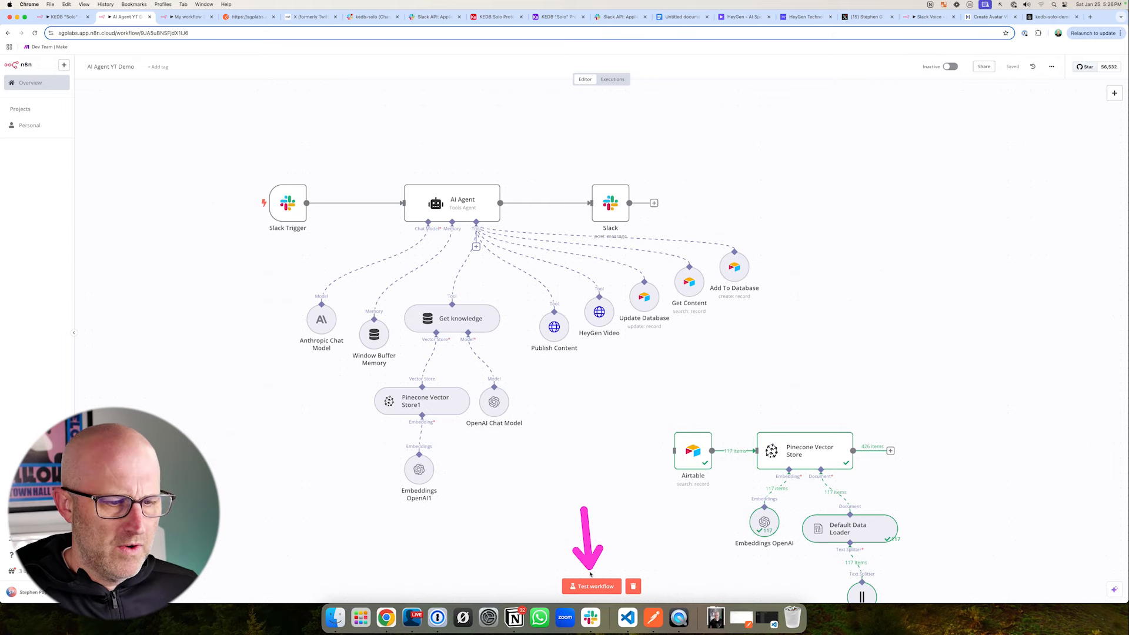
left_click(592, 586)
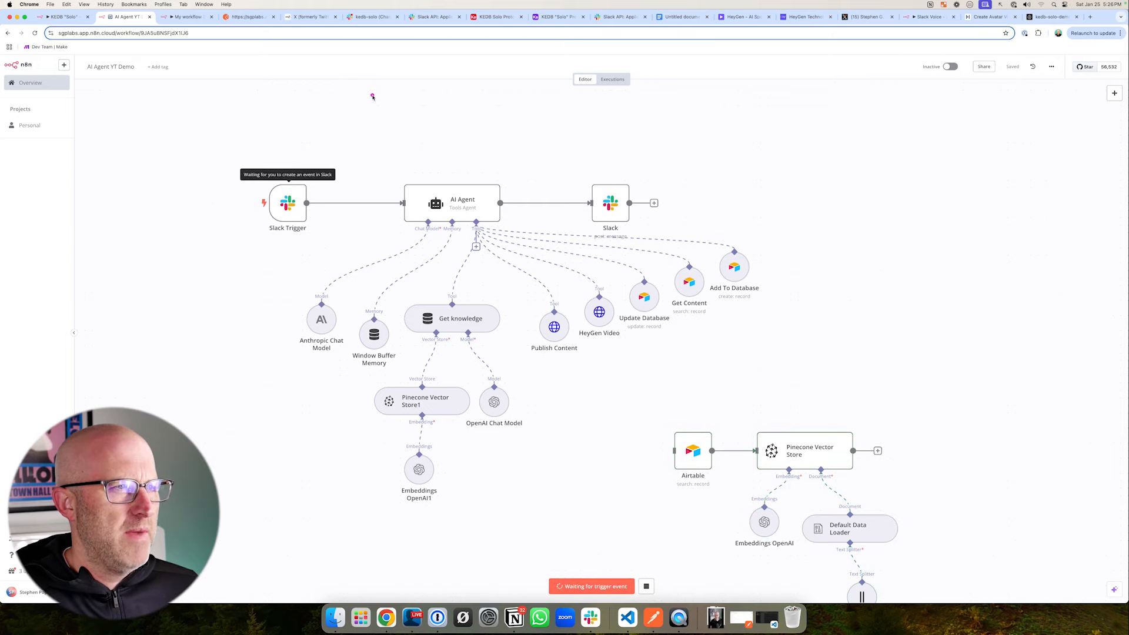
- Switch to Slack and send "generate content related to the wow statement for creating videos and a strong script" in the kedb-solo channel
left_click(371, 16)
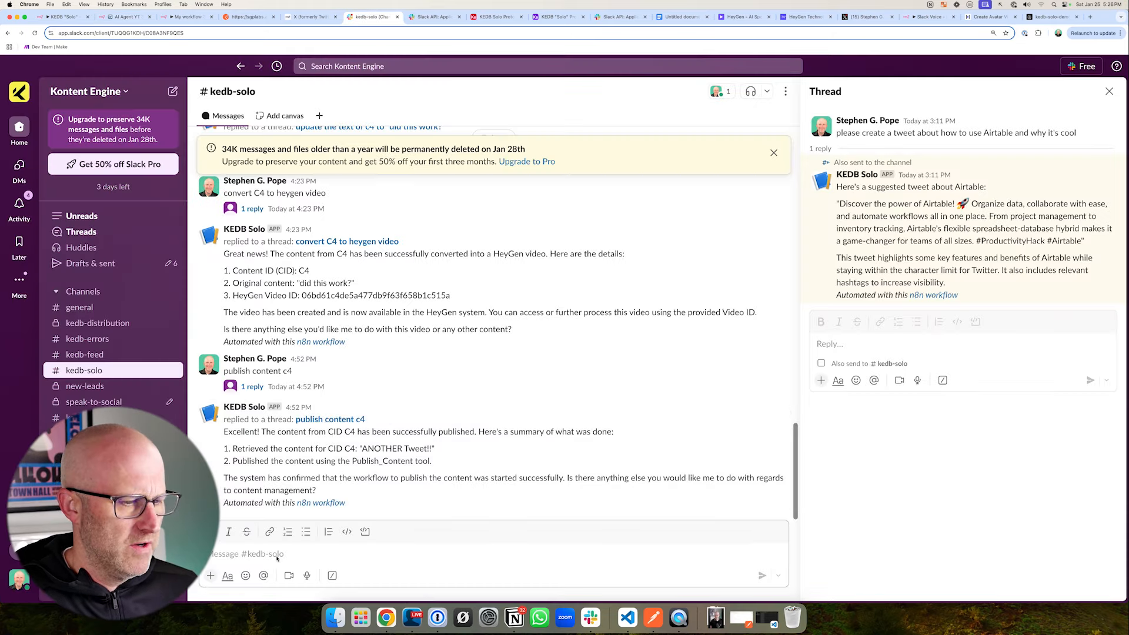
type("generate content related to the wow statement for creating videos and a strong script")
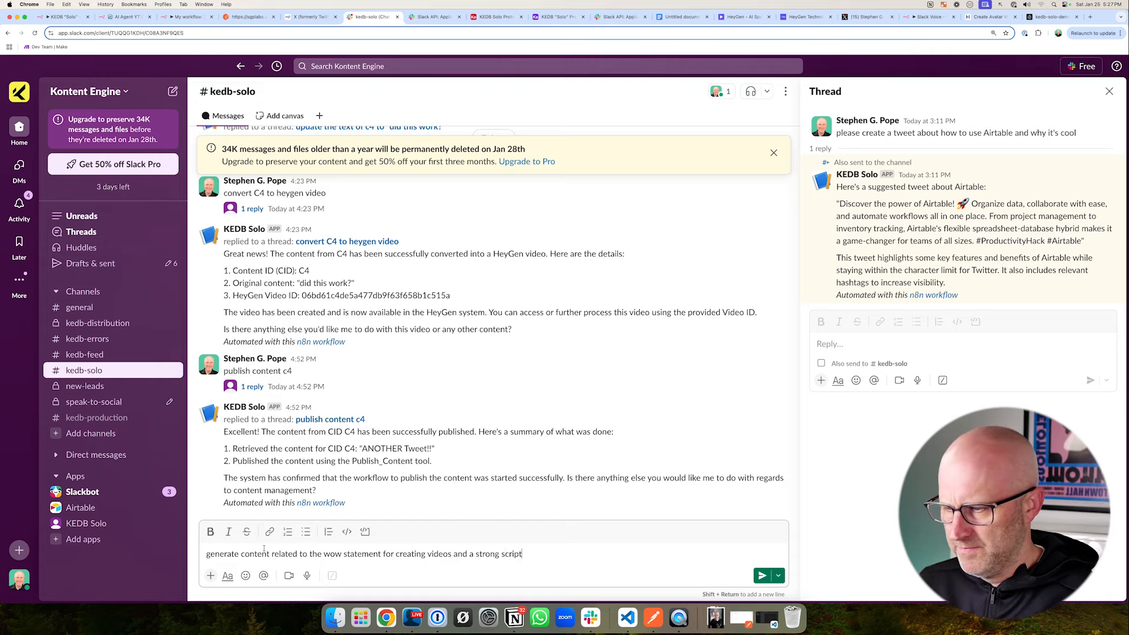
key("Return")
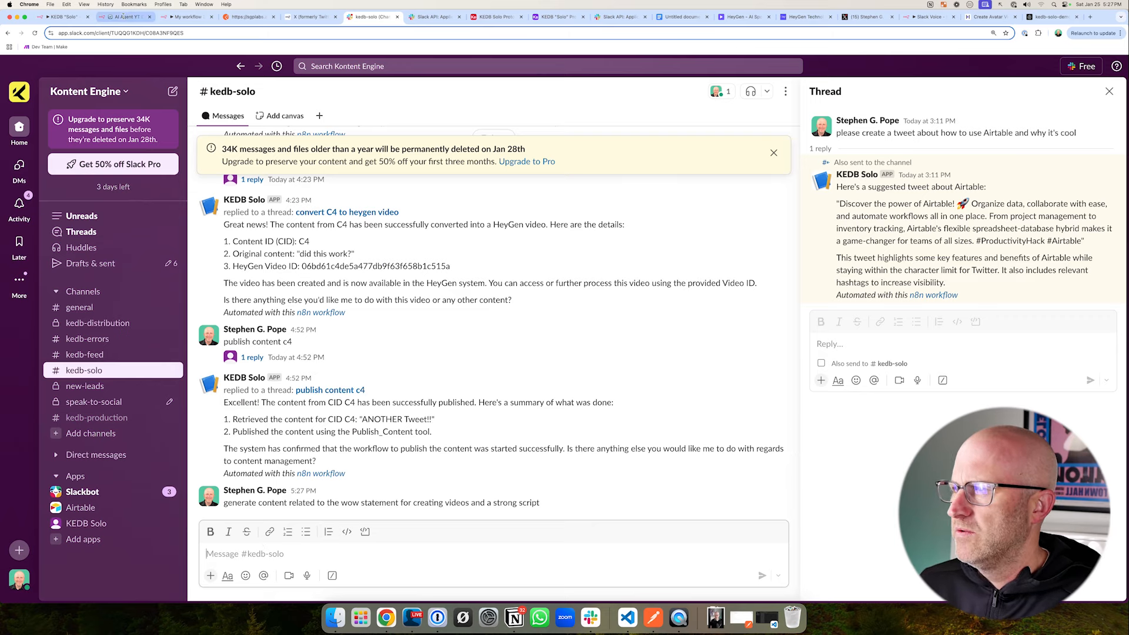
- Follow the test run through the workflow nodes in n8n, and read the agent's reply in Slack's kedb-solo channel
left_click(127, 17)
left_click_drag(231, 148, 563, 398)
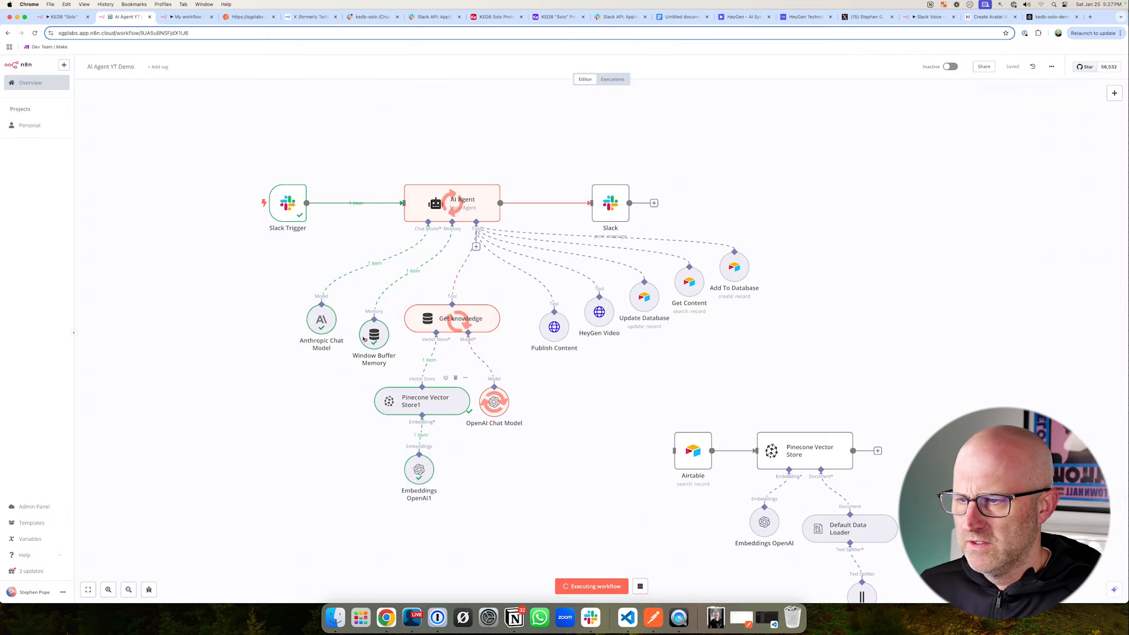
mouse_move(345, 277)
left_mouse_down()
mouse_move(415, 340)
mouse_move(540, 524)
mouse_move(560, 531)
left_mouse_up()
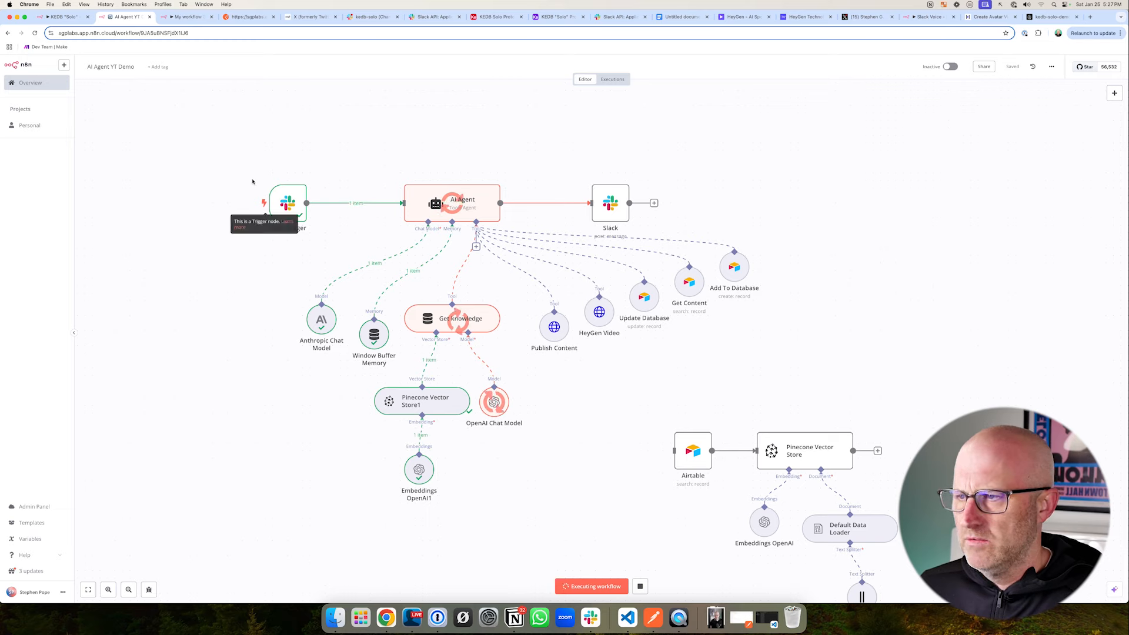
left_click_drag(234, 147, 532, 384)
mouse_move(721, 244)
left_mouse_down()
mouse_move(727, 285)
mouse_move(791, 326)
left_mouse_up()
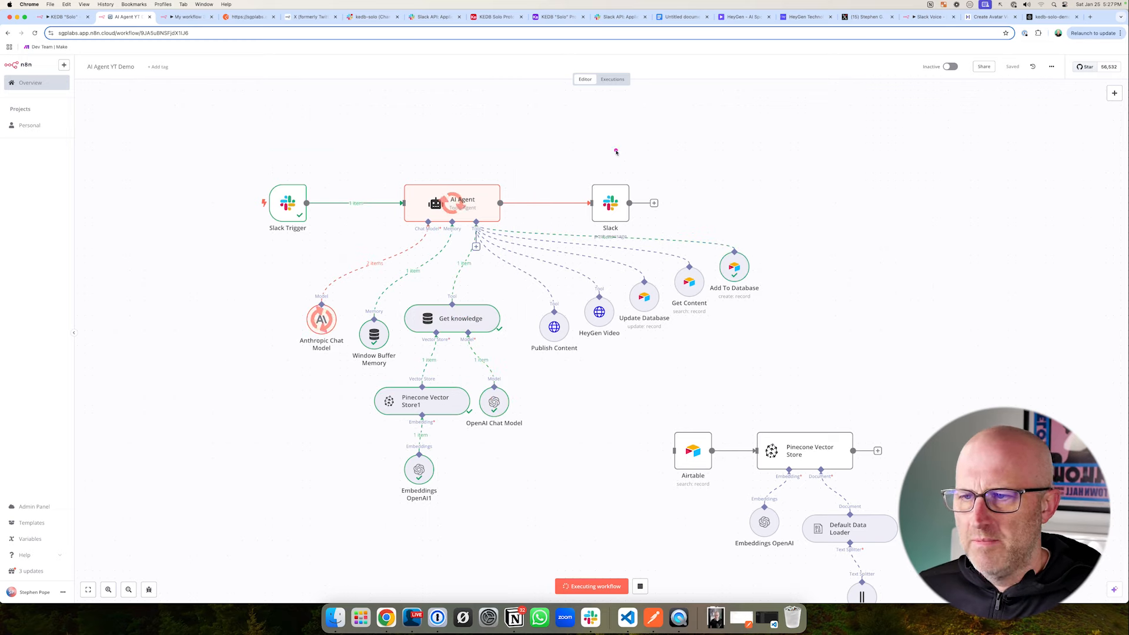
left_click_drag(234, 153, 529, 364)
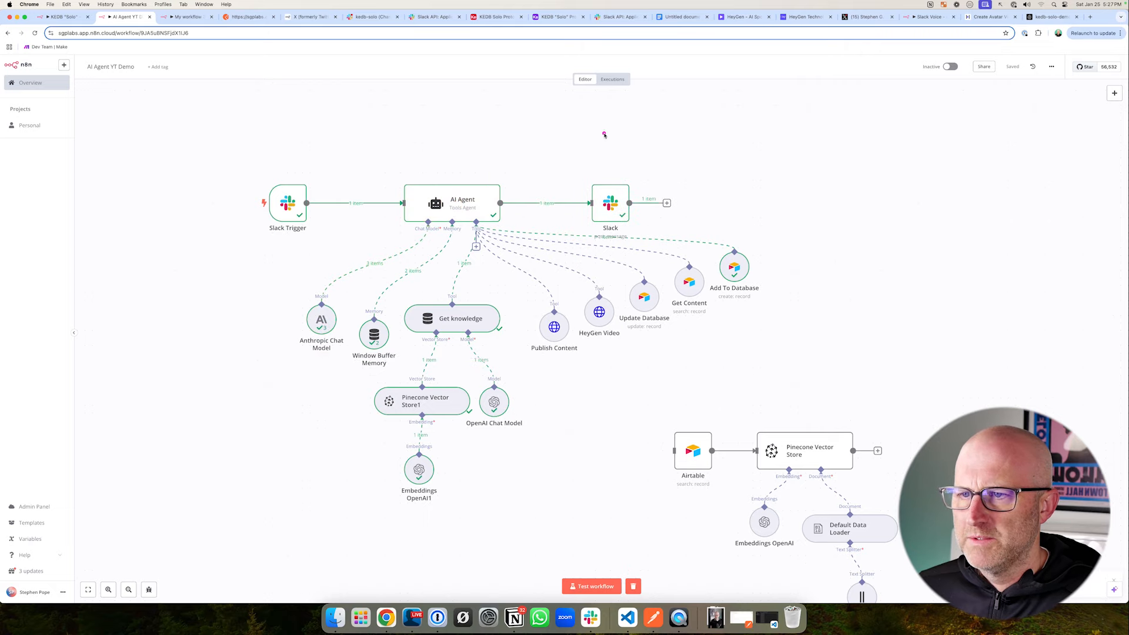
left_click_drag(603, 135, 614, 169)
left_click_drag(628, 122, 609, 174)
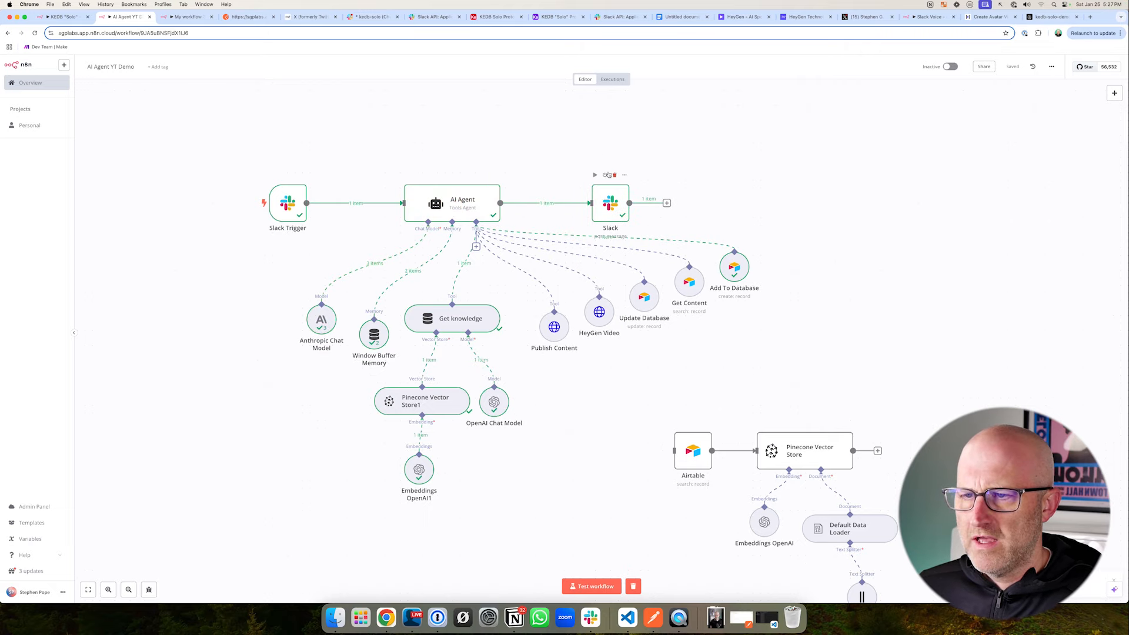
left_click(371, 17)
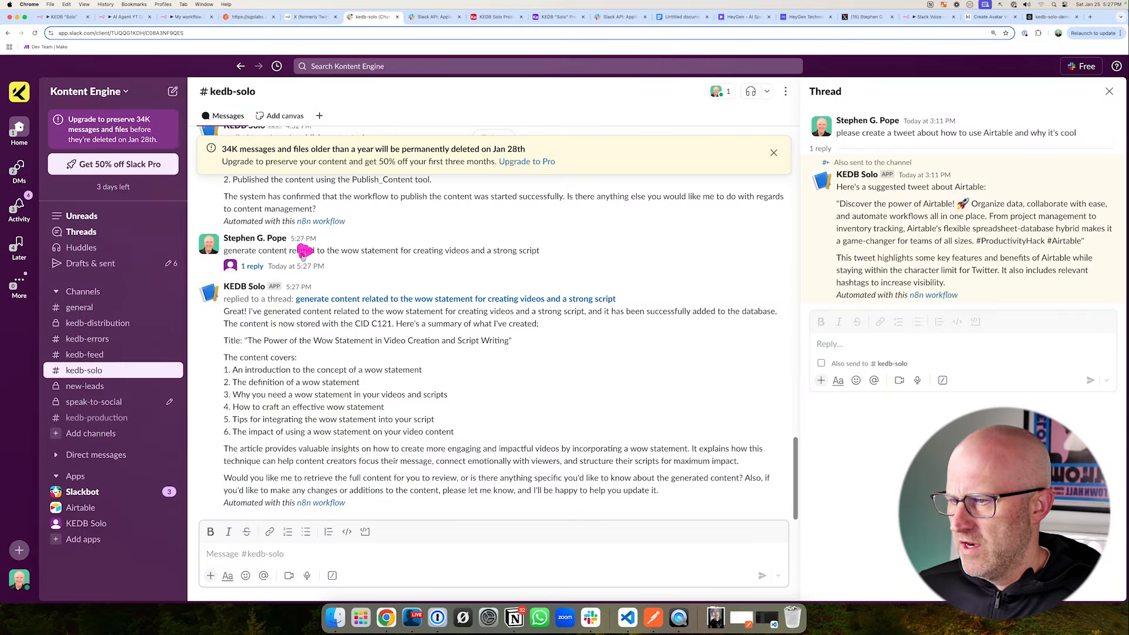
mouse_move(303, 251)
left_mouse_down()
mouse_move(279, 296)
mouse_move(417, 350)
left_mouse_up()
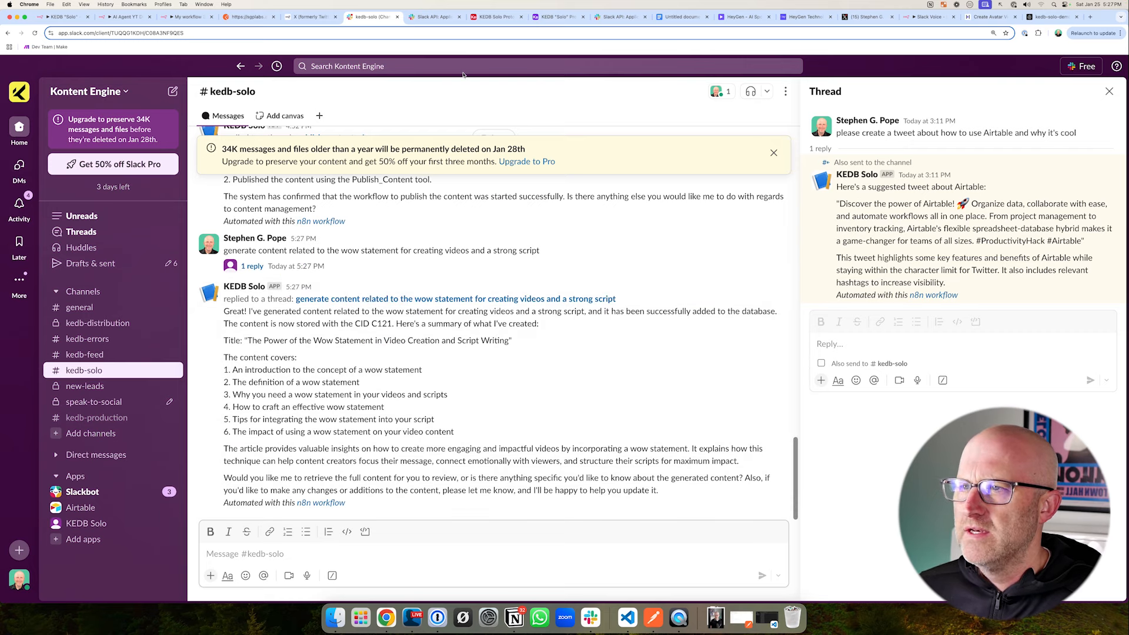
- Switch to the Airtable base and sort the Content table's Grid view by CID in descending order
left_click(494, 16)
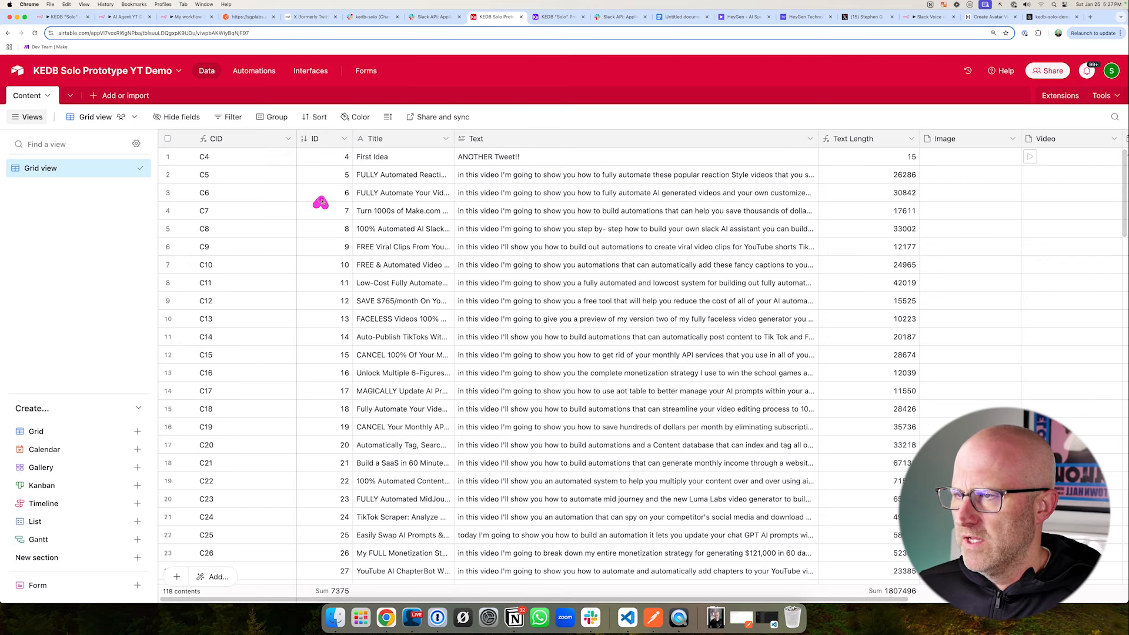
left_click(316, 119)
left_click(329, 180)
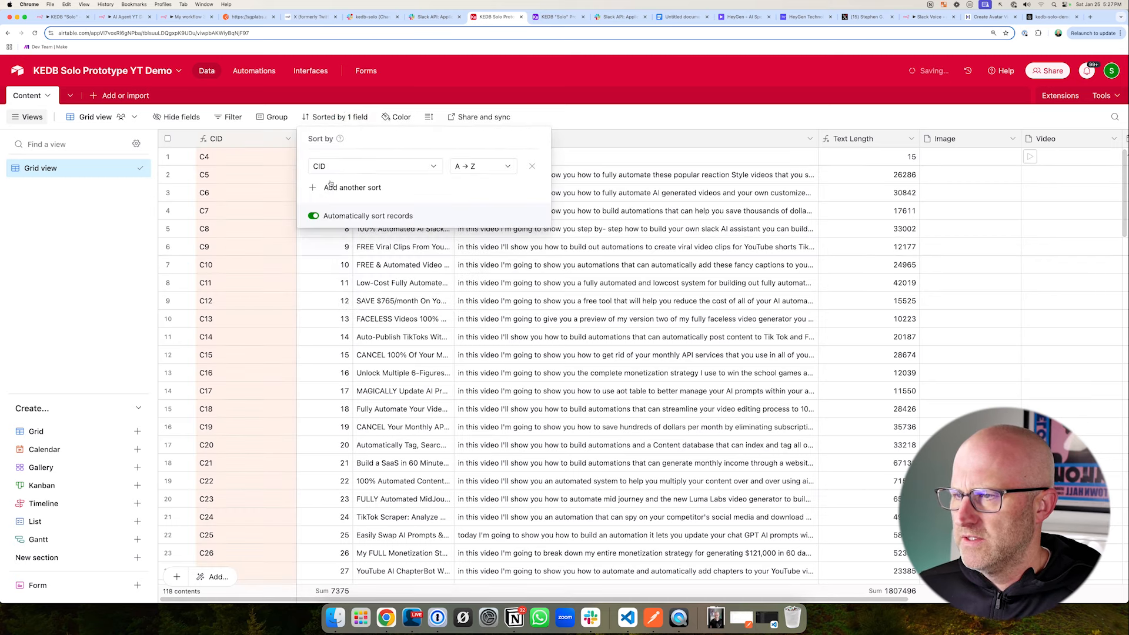
left_click(481, 167)
left_click(464, 204)
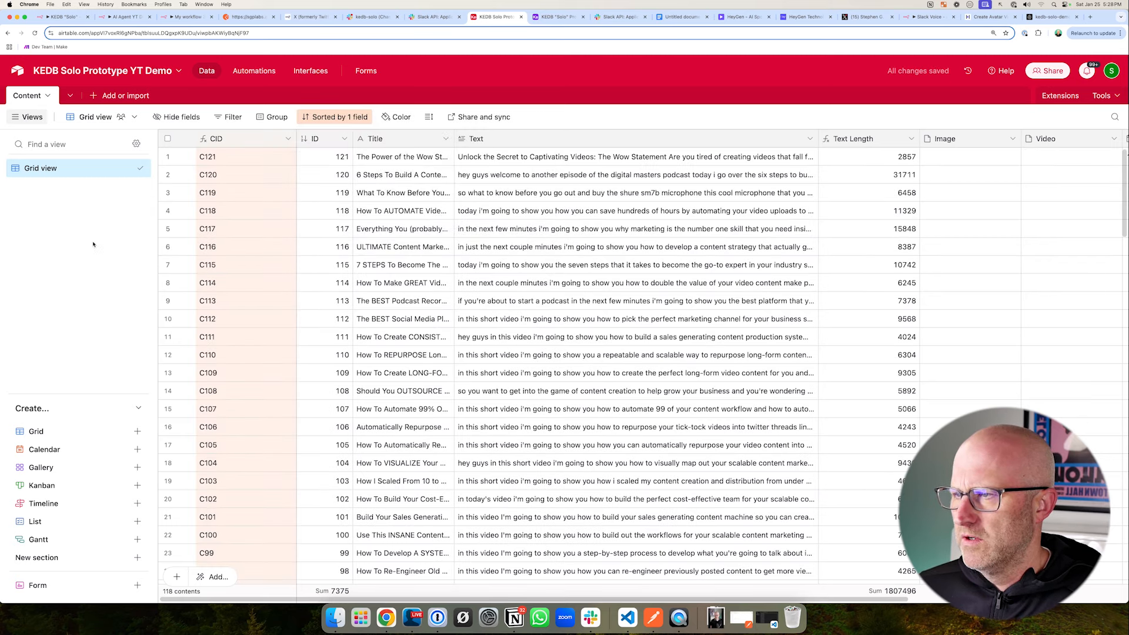
- Read the generated wow statement article in the Text field of record C121 in the Content table
left_click(118, 241)
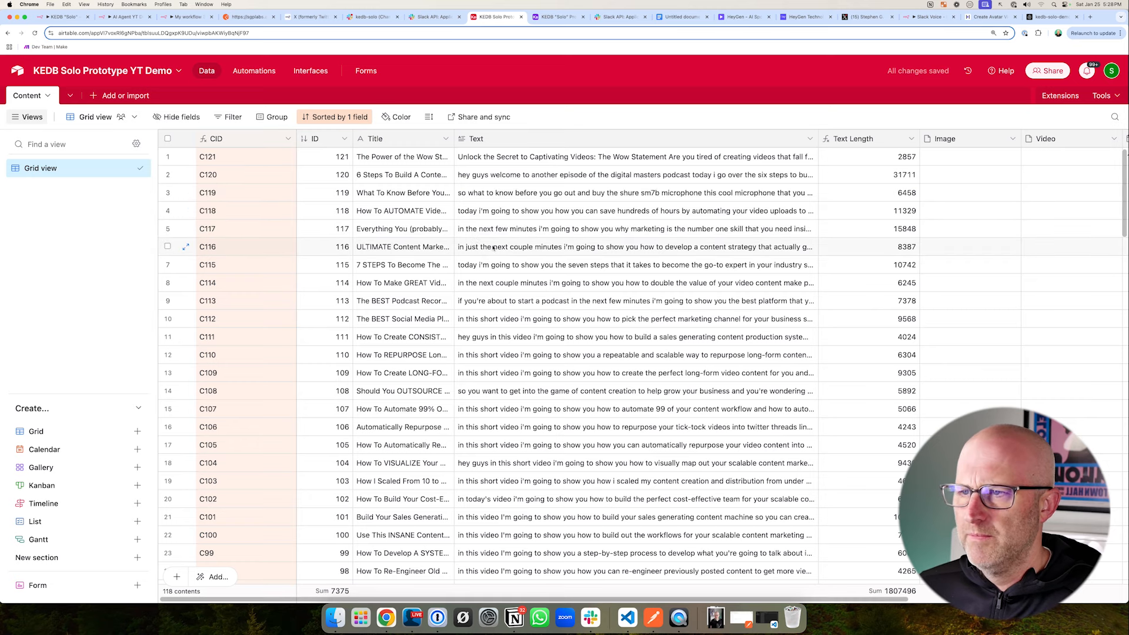
left_click(651, 163)
scroll(943, 216, "down", 10)
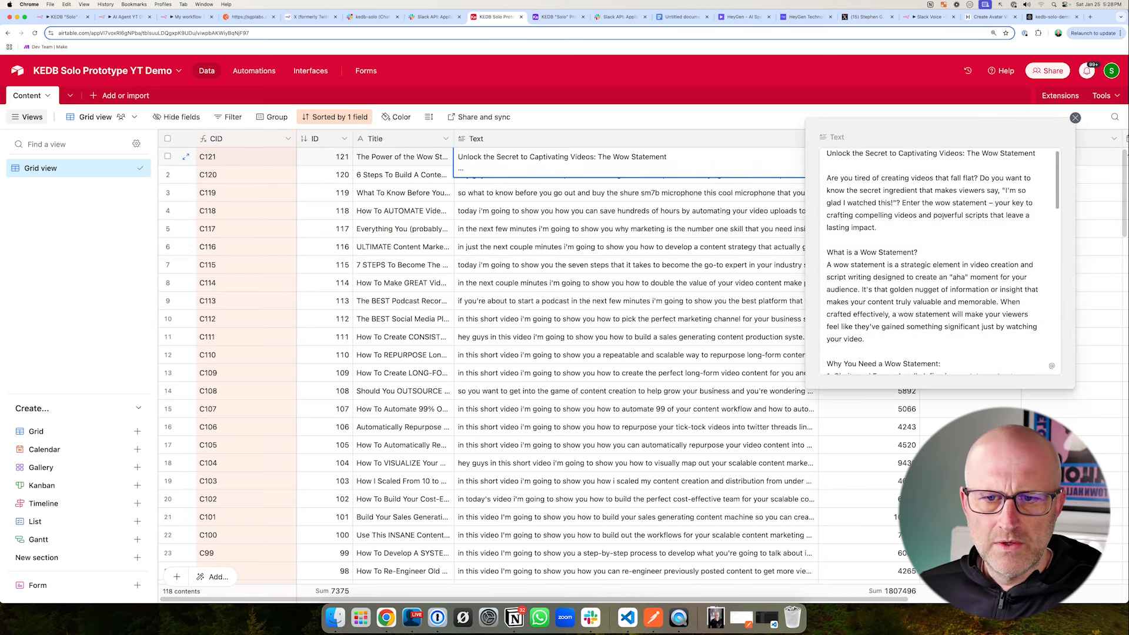
scroll(944, 216, "down", 10)
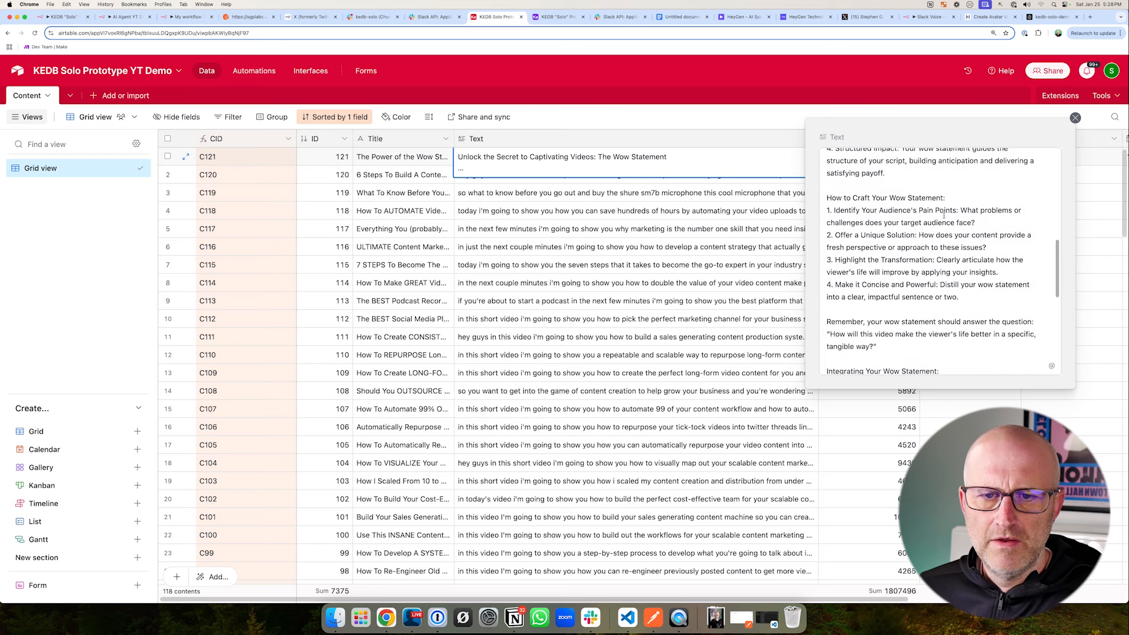
left_click(782, 269)
scroll(783, 288, "down", 5)
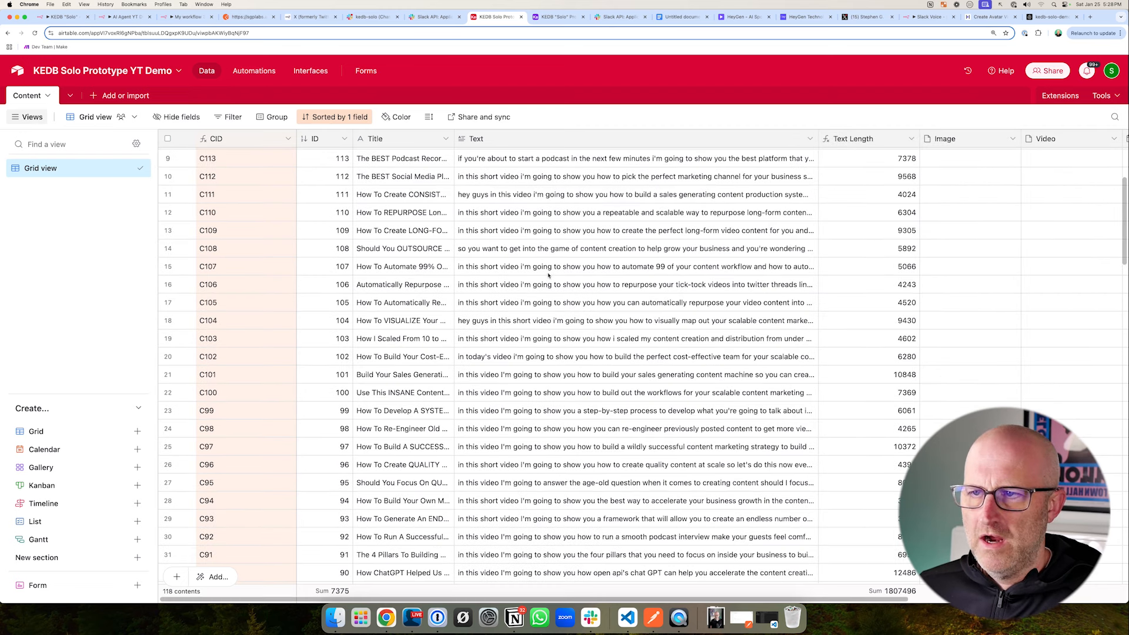
- Switch to the AI Agent YT Demo workflow in n8n and start a test run that listens for a Slack event
key("super+2")
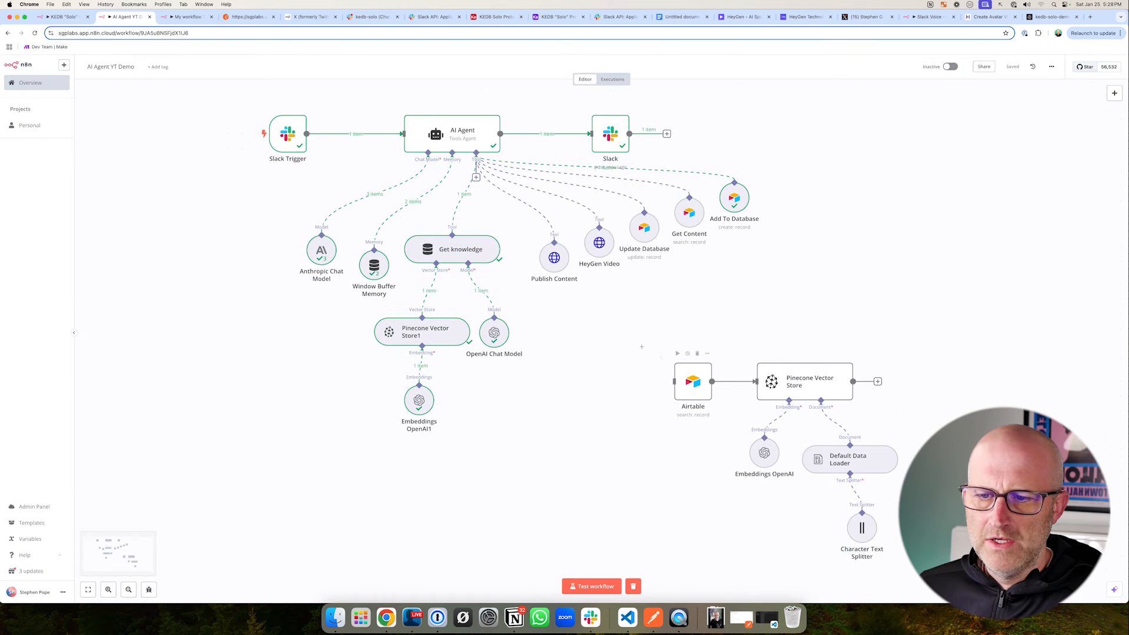
left_click_drag(635, 340, 977, 582)
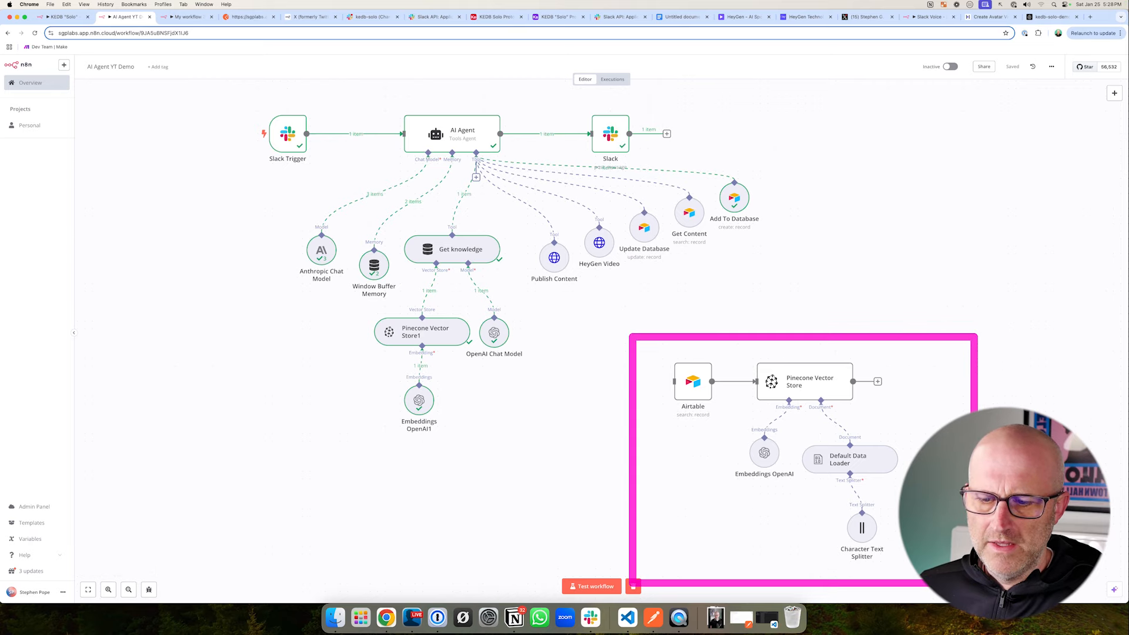
left_click(595, 585)
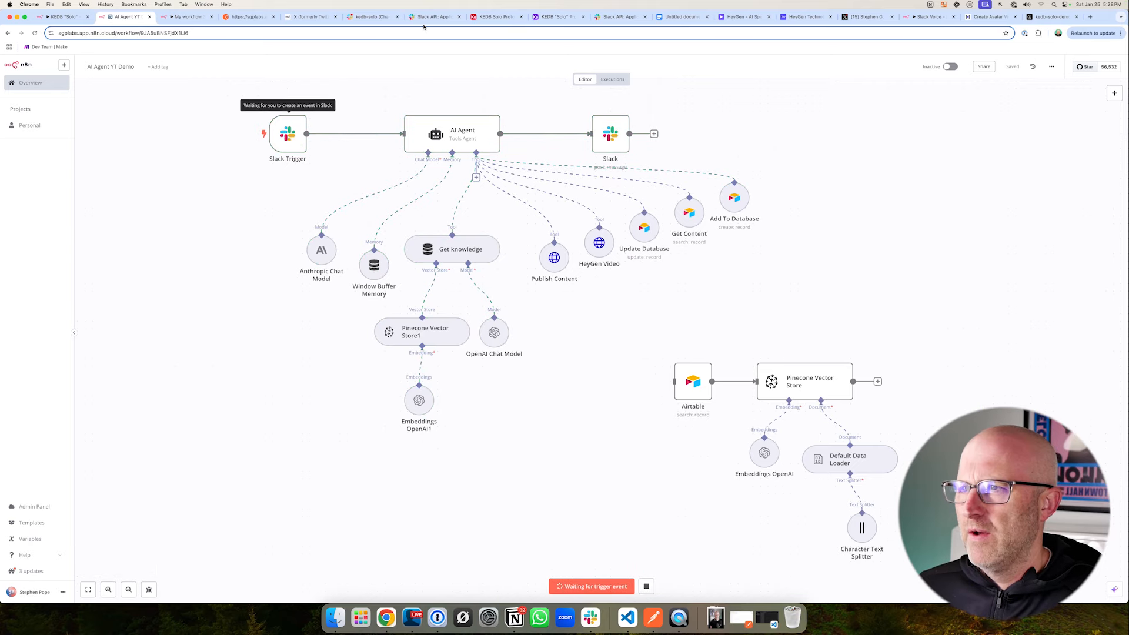
- Switch to Slack and send "get content c121" in the kedb-solo channel
left_click(372, 17)
left_click(243, 550)
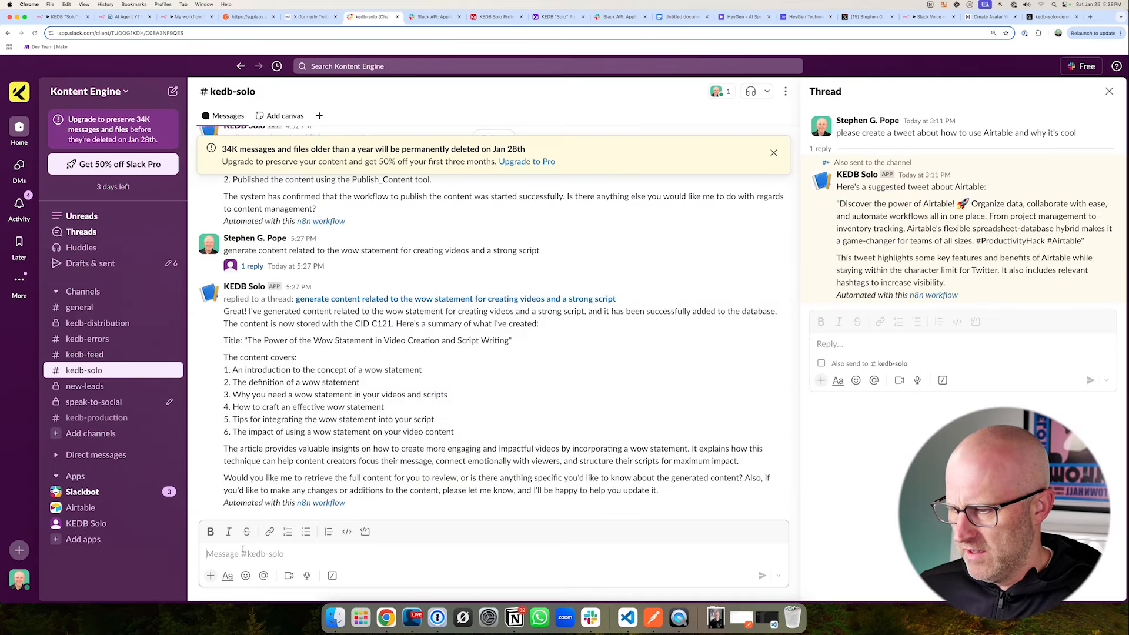
type("get content c")
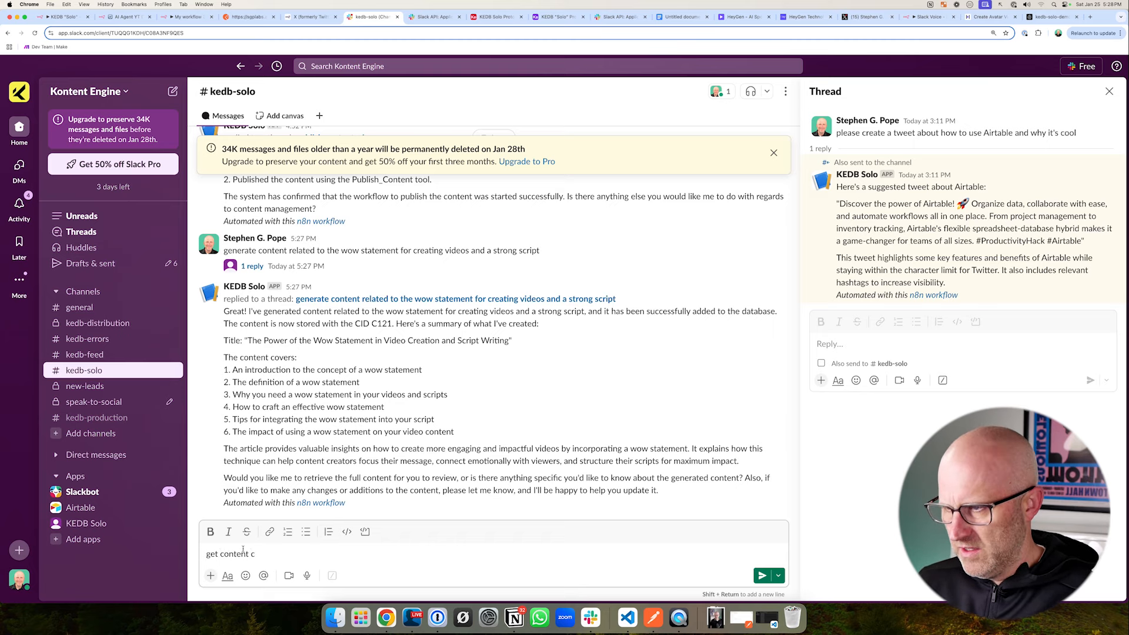
type("121")
key("Return")
- Follow the content retrieval run in the n8n workflow, and read the agent's returned article in Slack's kedb-solo channel
left_click(126, 17)
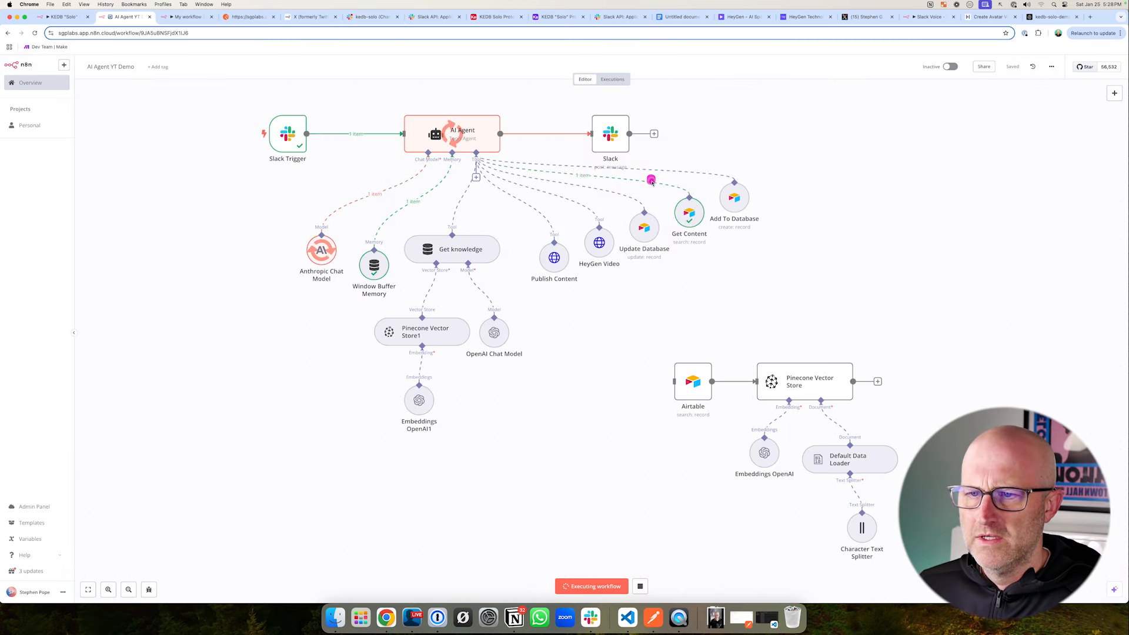
left_click_drag(234, 100, 541, 296)
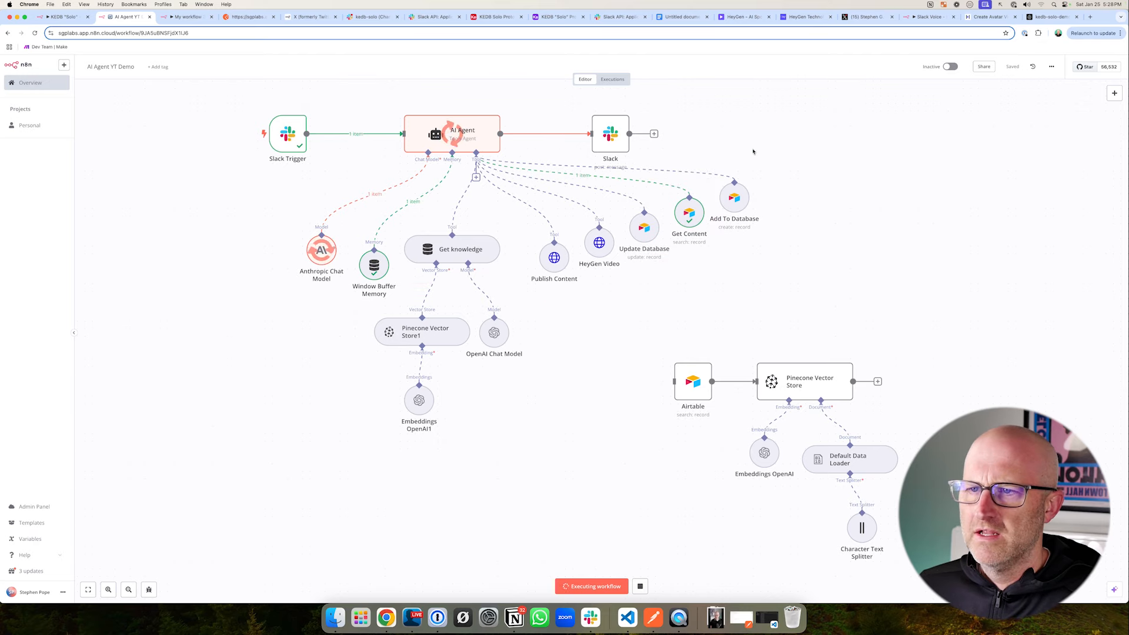
left_click_drag(728, 91, 638, 119)
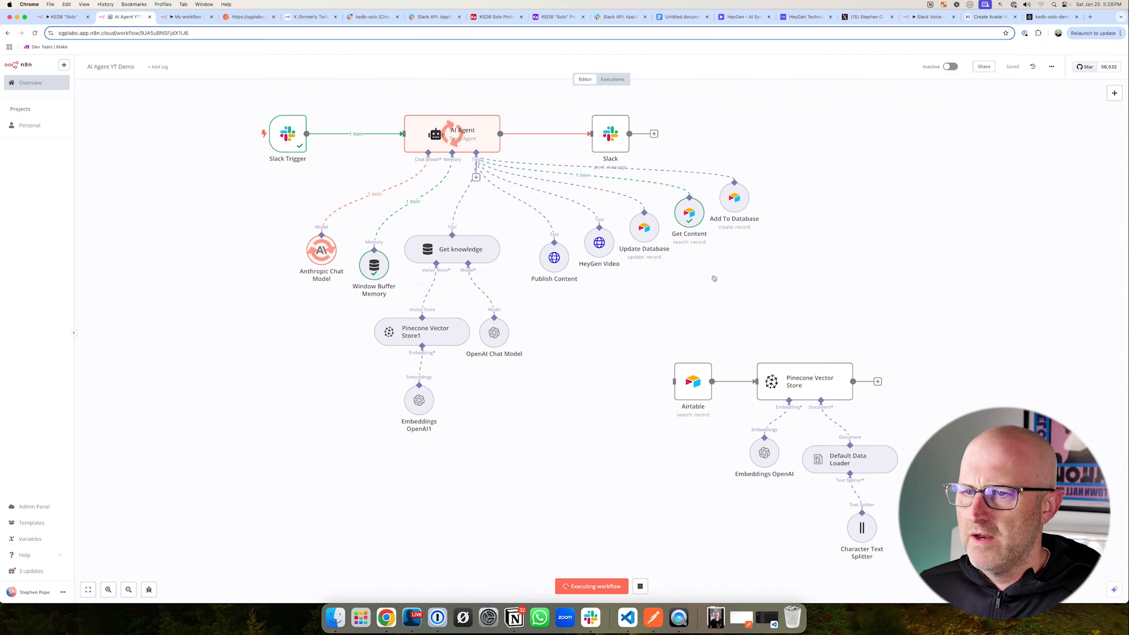
left_click(371, 17)
mouse_move(556, 216)
left_mouse_down()
mouse_move(385, 387)
mouse_move(355, 386)
left_mouse_up()
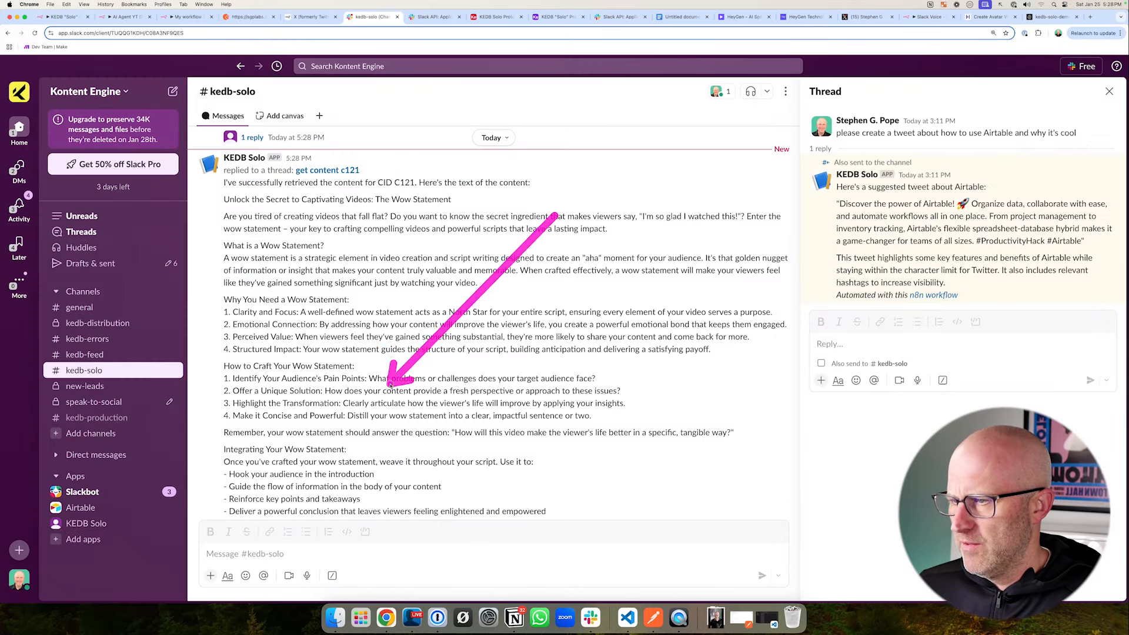
scroll(383, 394, "down", 5)
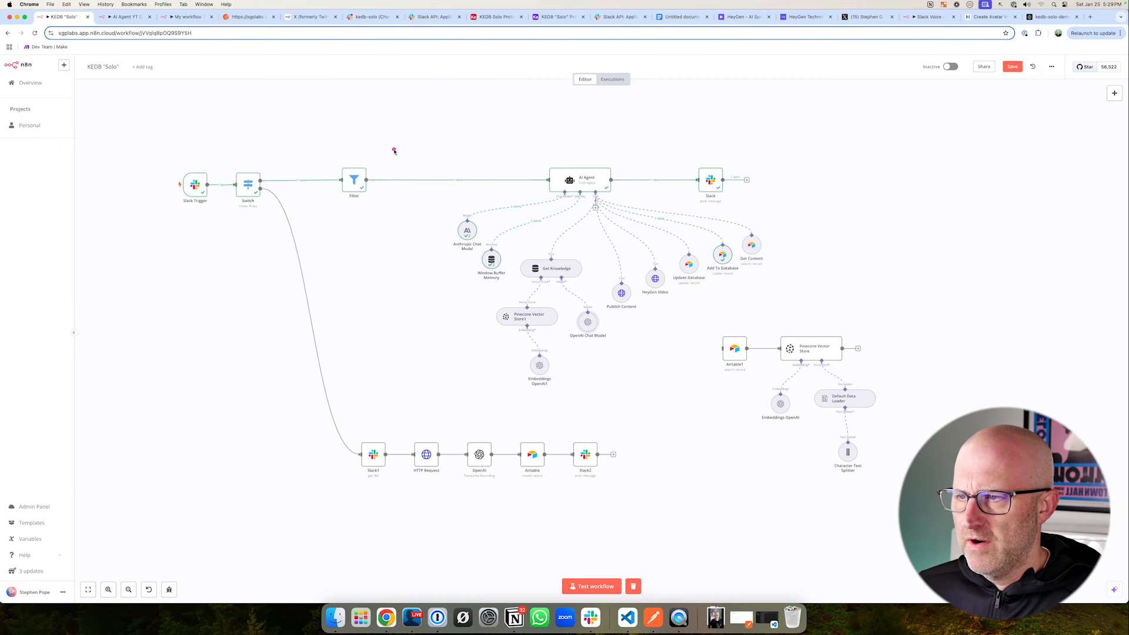
mouse_move(391, 147)
left_mouse_down()
mouse_move(731, 303)
mouse_move(806, 383)
mouse_move(793, 409)
left_mouse_up()
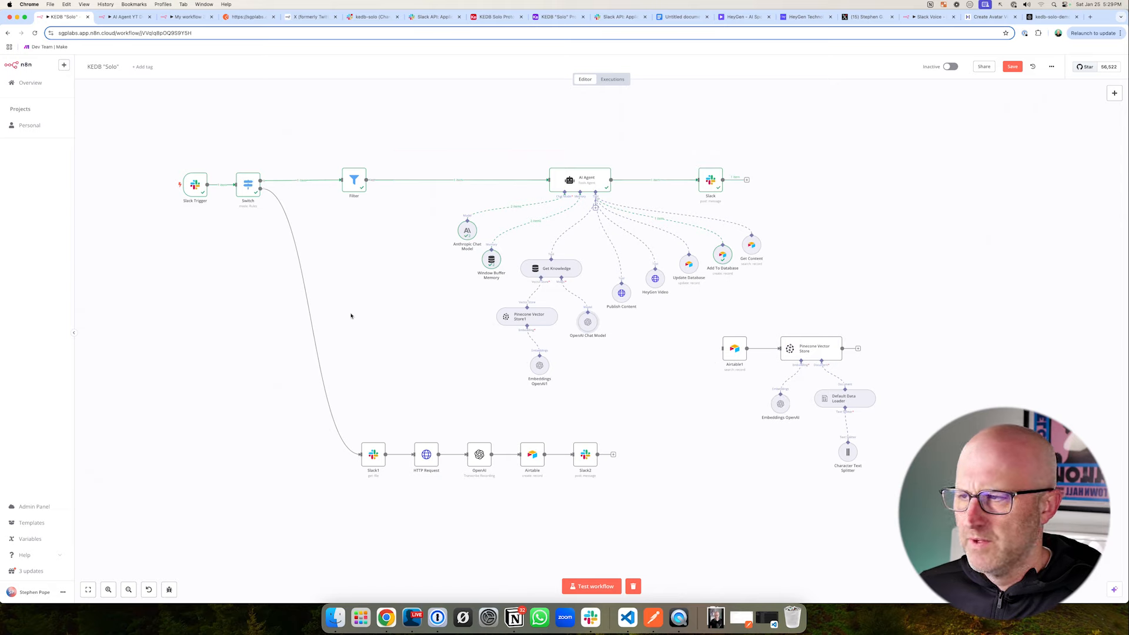
- Examine the trigger, Switch and audio branch in n8n's KEDB "Solo" workflow, and the audio clip option in Slack's kedb-solo channel
left_click_drag(174, 178, 290, 245)
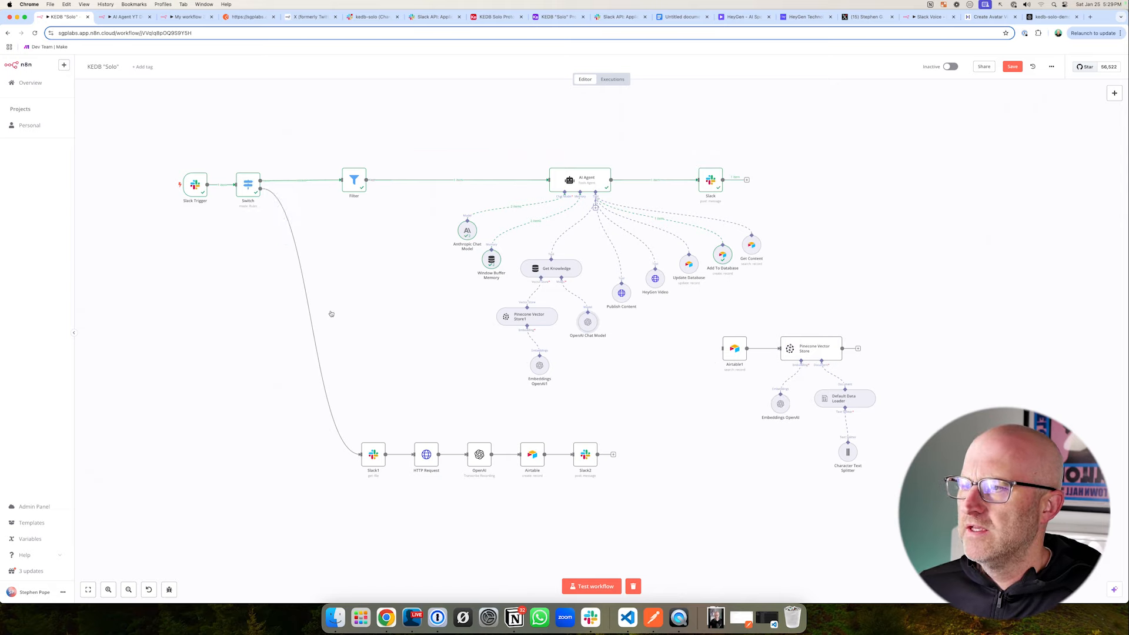
left_click_drag(339, 408, 664, 527)
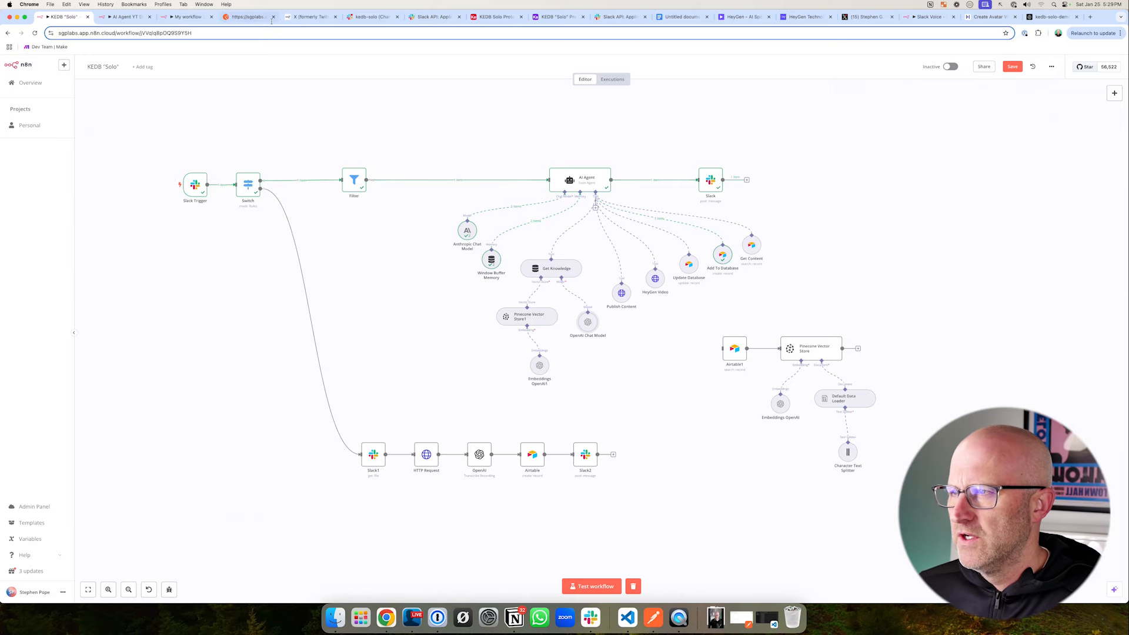
left_click(371, 16)
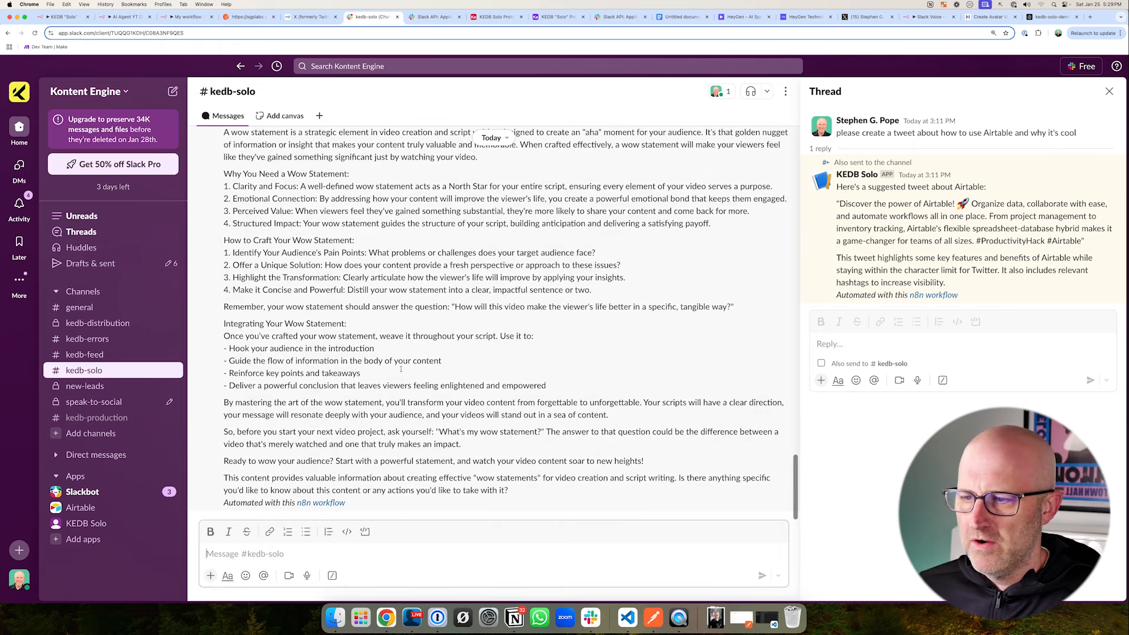
left_click(307, 576)
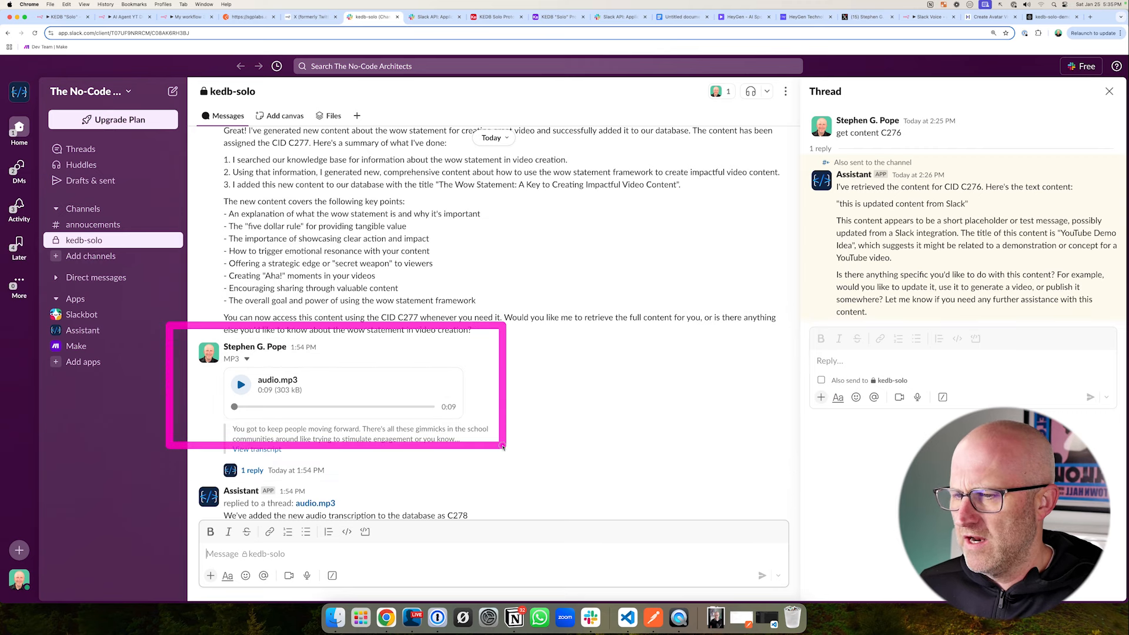
- Look over the Airtable Content table, and trace the KEDB "Solo" workflow in n8n from its Slack Trigger through the Switch into both branches
left_click(494, 21)
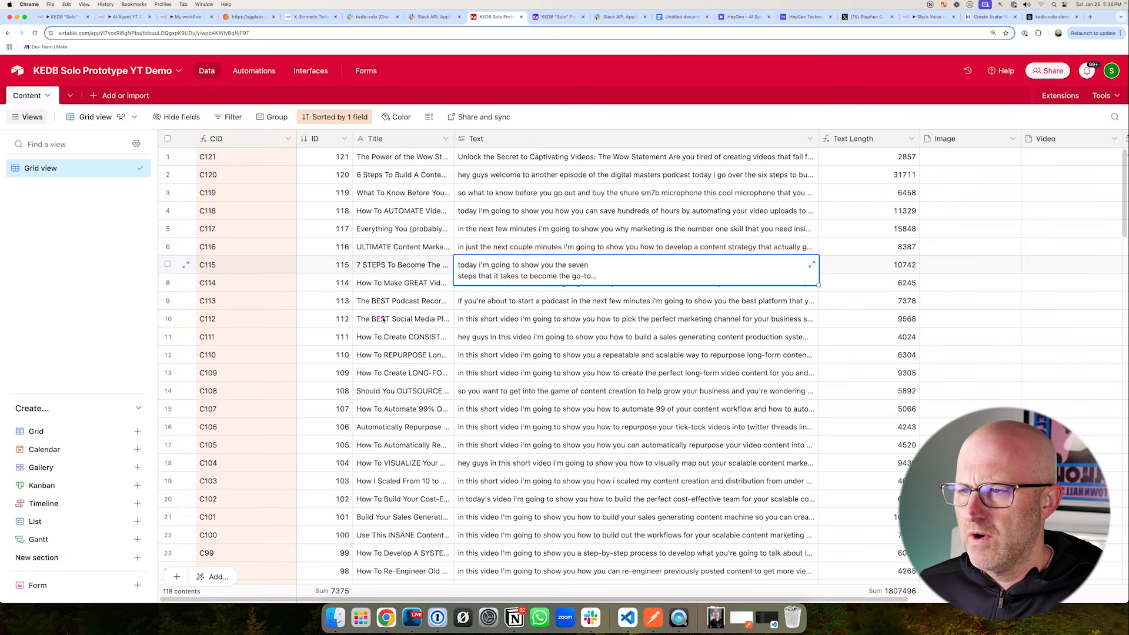
left_click(69, 19)
mouse_move(334, 403)
left_mouse_down()
mouse_move(450, 487)
mouse_move(643, 506)
left_mouse_up()
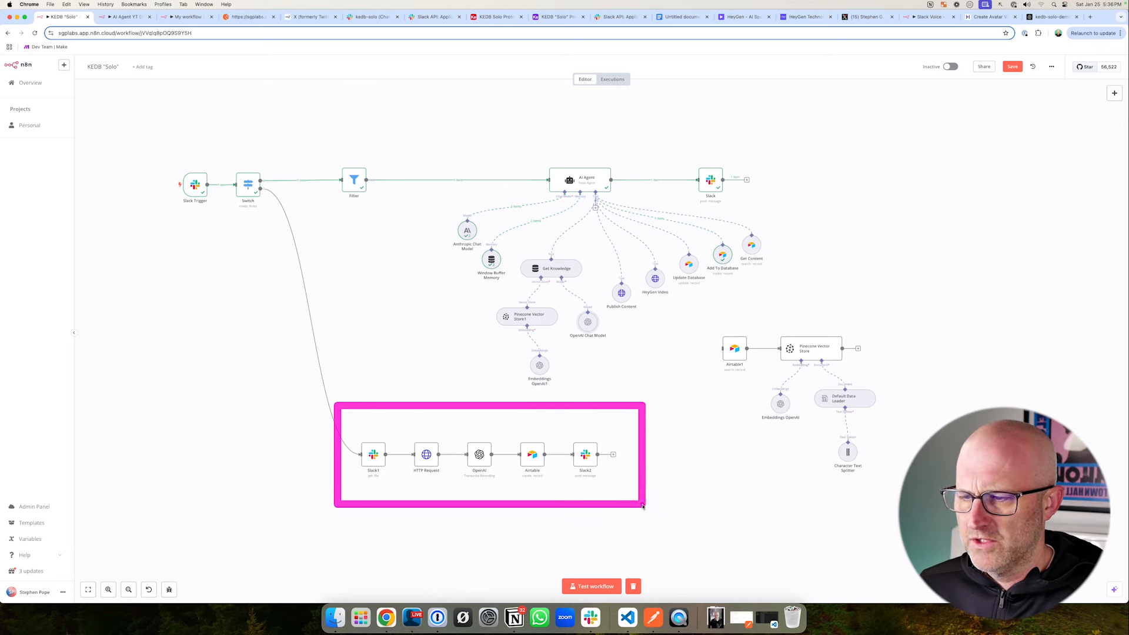
left_click_drag(157, 158, 299, 220)
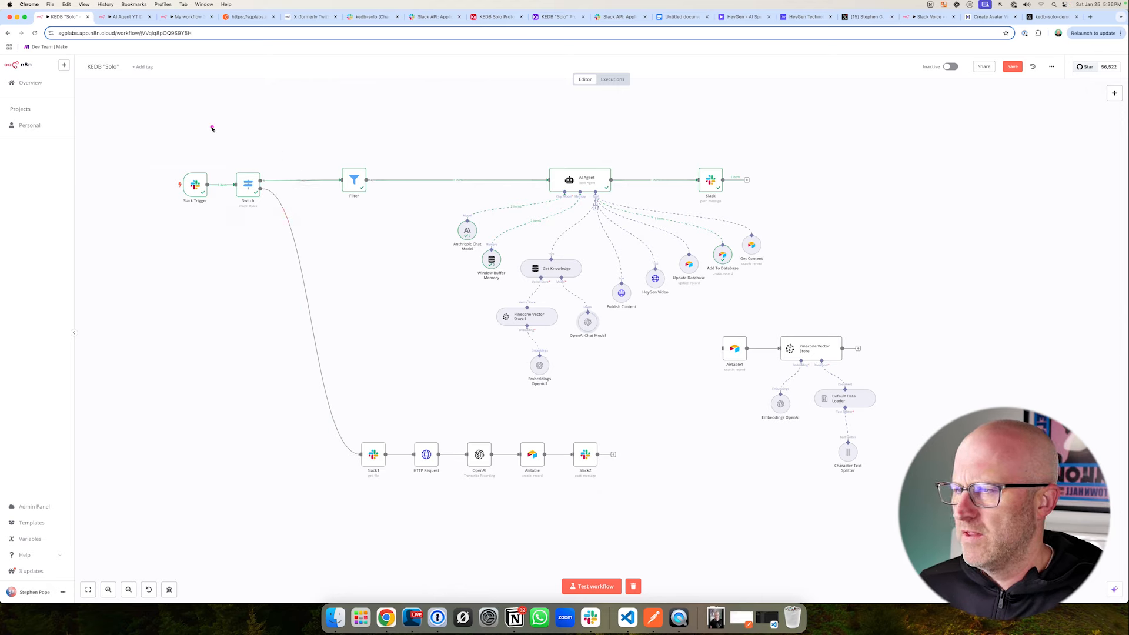
left_click_drag(298, 120, 355, 173)
mouse_move(217, 277)
left_mouse_down()
mouse_move(272, 239)
mouse_move(287, 317)
left_mouse_up()
left_click_drag(236, 247, 268, 186)
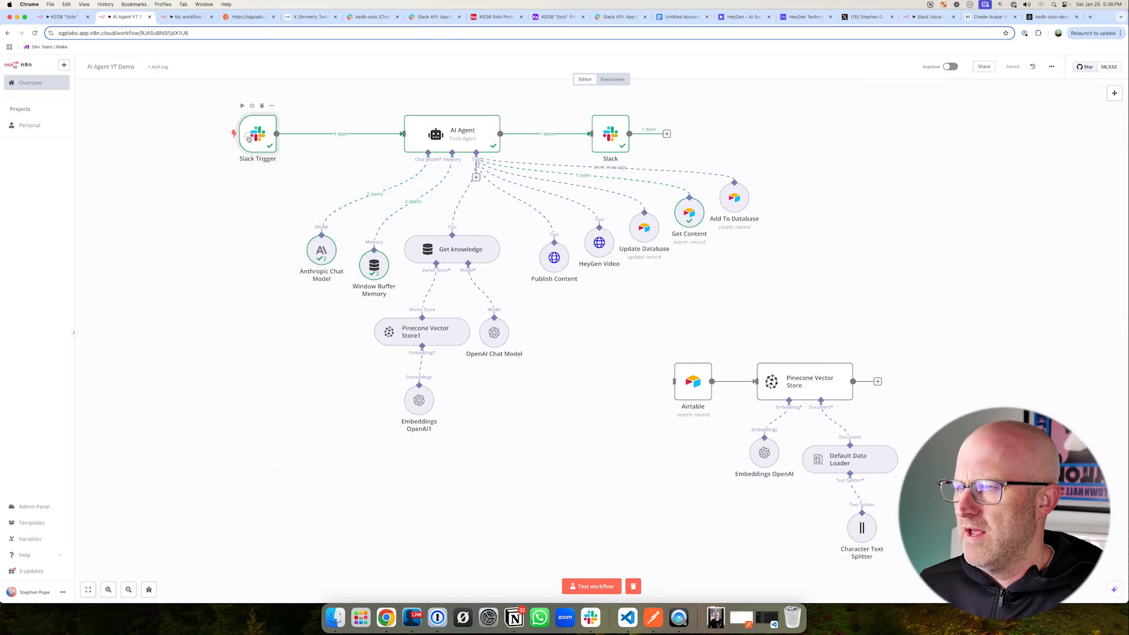
- In the AI Agent YT Demo workflow, widen the gap between Slack Trigger and AI Agent, and add a Switch node after the trigger
left_click_drag(140, 134, 82, 134)
left_click_drag(443, 112, 471, 151)
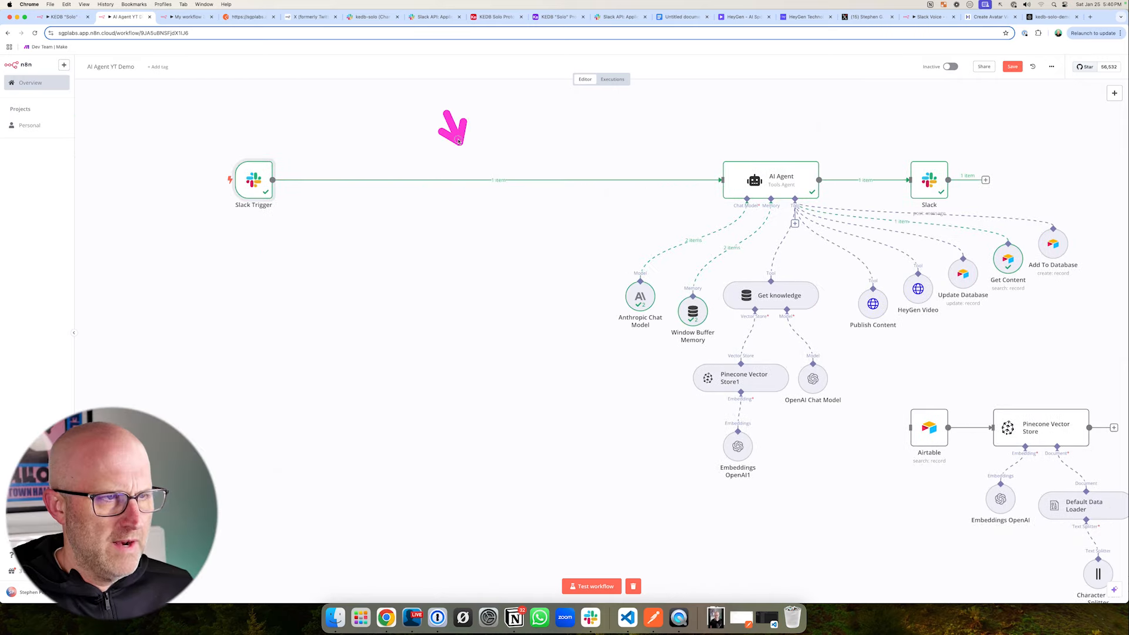
left_click(492, 180)
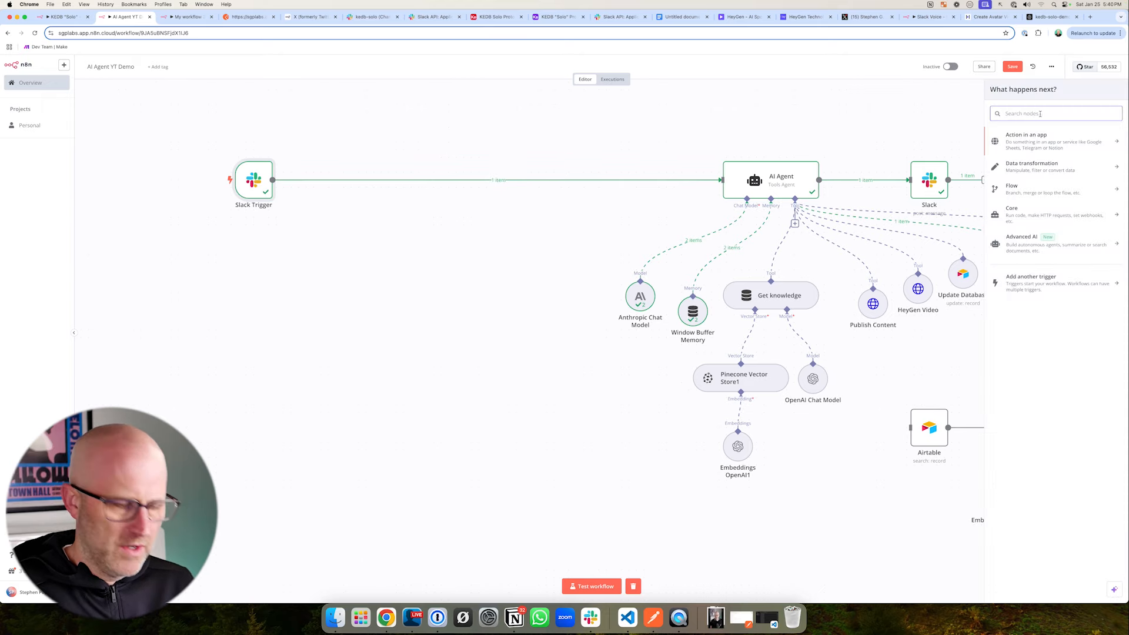
type("switch")
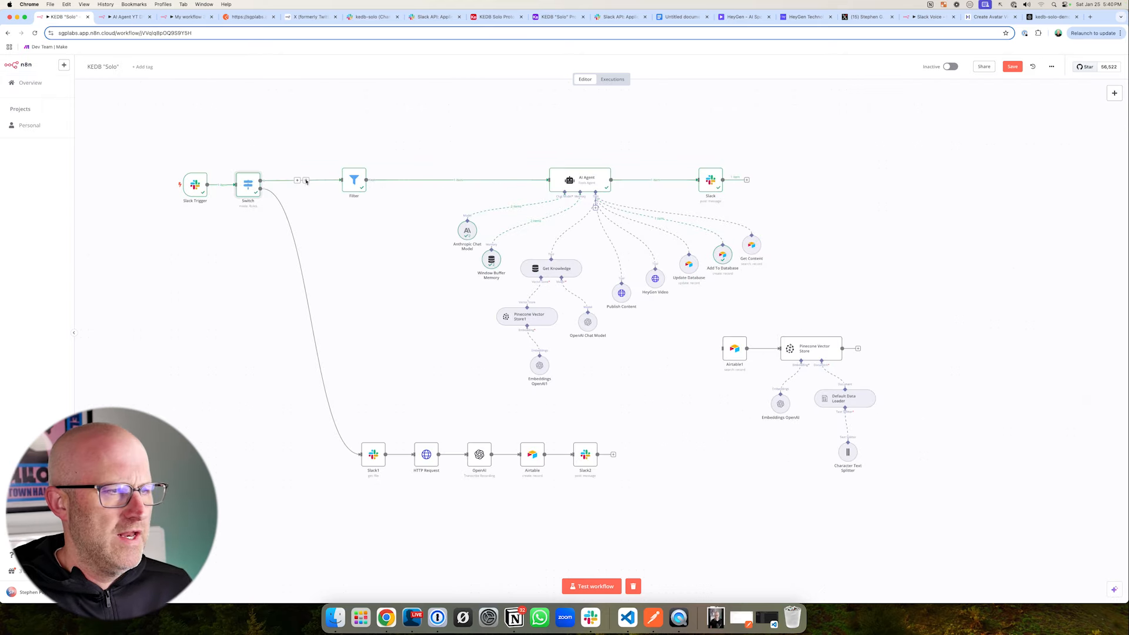
- Set the first value of the Switch node's routing rule to the expression {{ $json.files }}
mouse_move(296, 108)
left_mouse_down()
mouse_move(289, 145)
mouse_move(537, 176)
mouse_move(342, 202)
mouse_move(312, 195)
left_mouse_up()
mouse_move(97, 158)
left_mouse_down()
mouse_move(176, 170)
mouse_move(176, 182)
left_mouse_up()
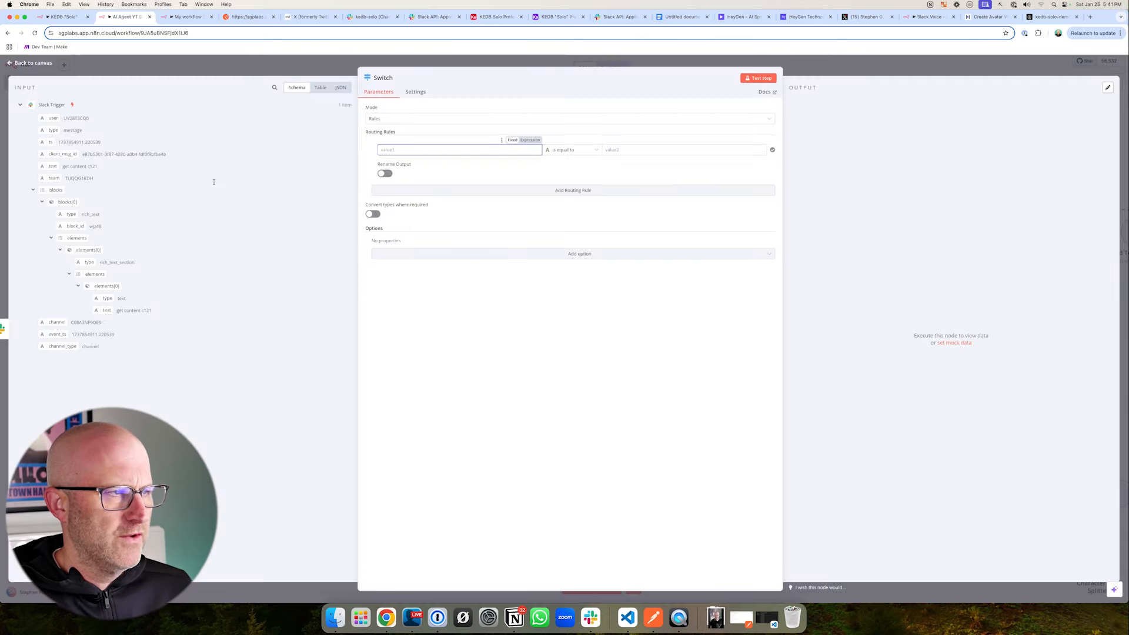
mouse_move(238, 119)
left_mouse_down()
mouse_move(136, 115)
mouse_move(182, 157)
mouse_move(179, 182)
left_mouse_up()
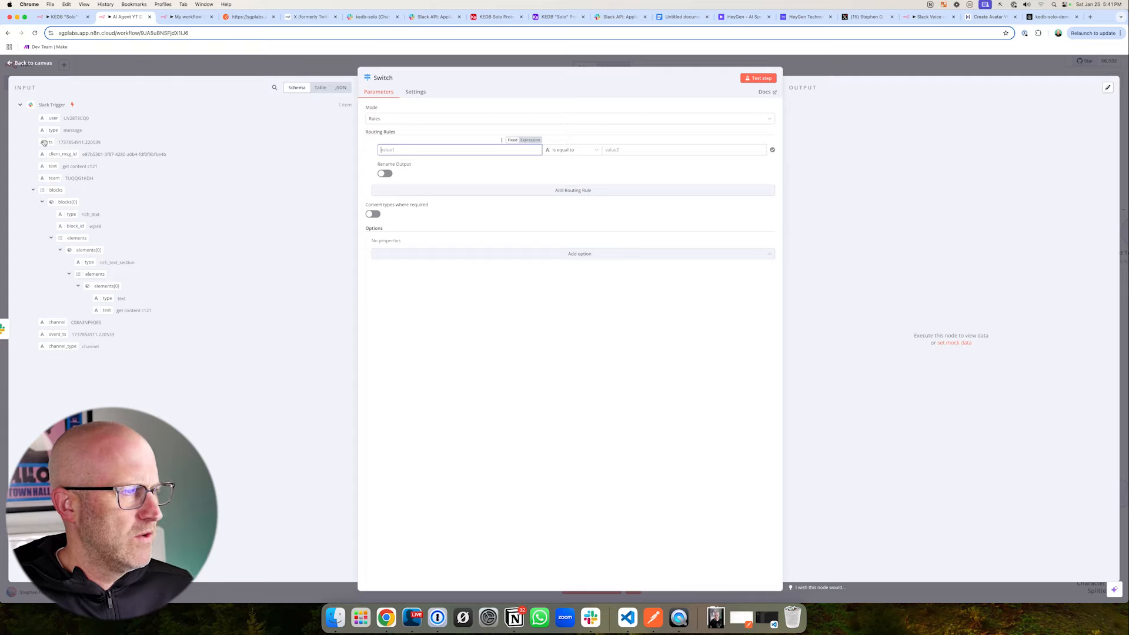
left_click_drag(44, 142, 394, 151)
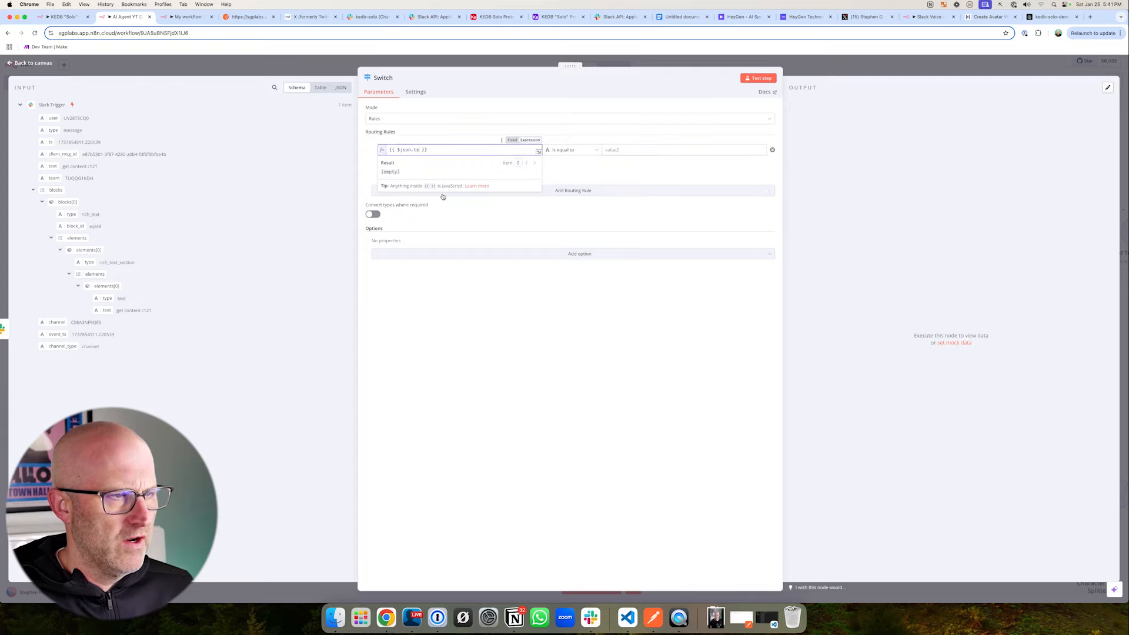
left_click_drag(111, 120, 60, 139)
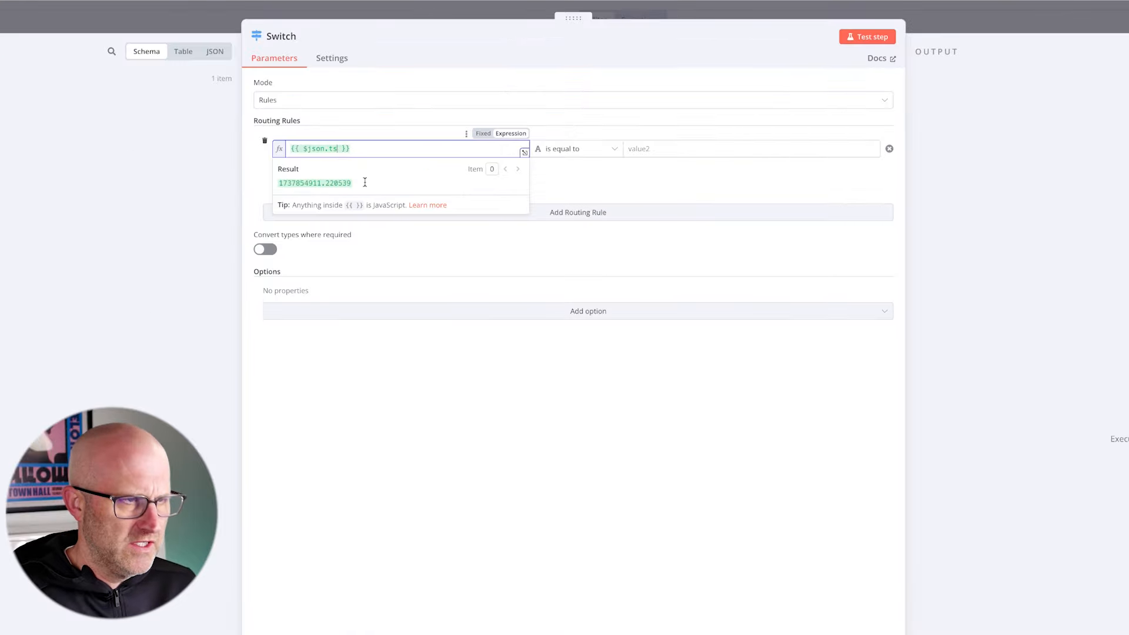
key("BackSpace")
key("BackSpace")
type("files")
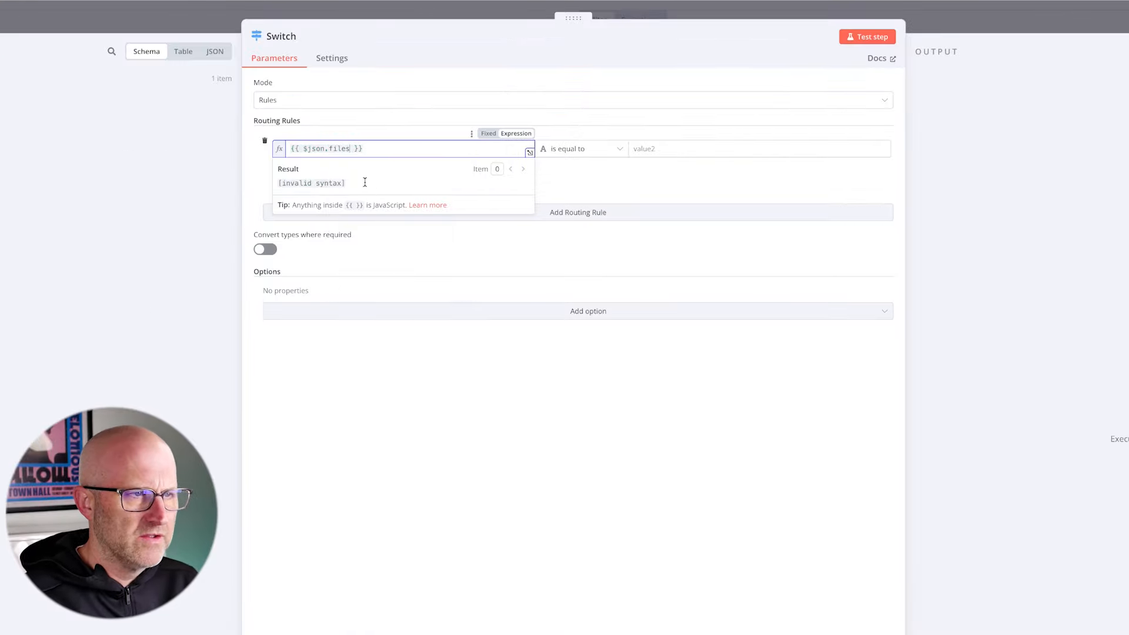
- Set the routing rule's condition to Array "does not exist" and return to the workflow canvas
left_click(377, 404)
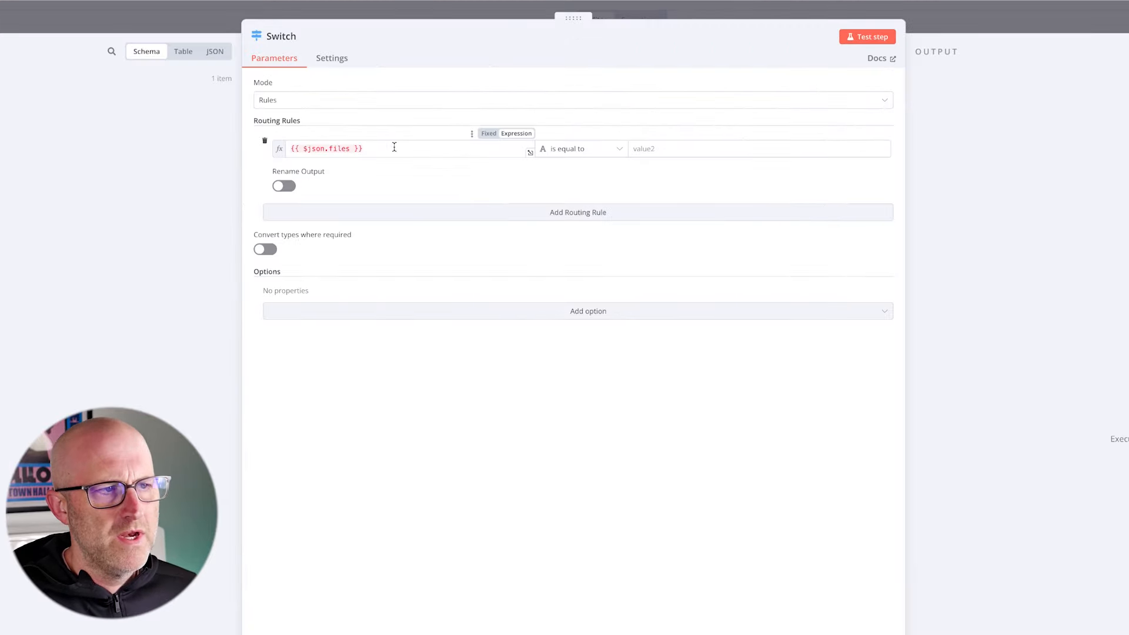
left_click(578, 151)
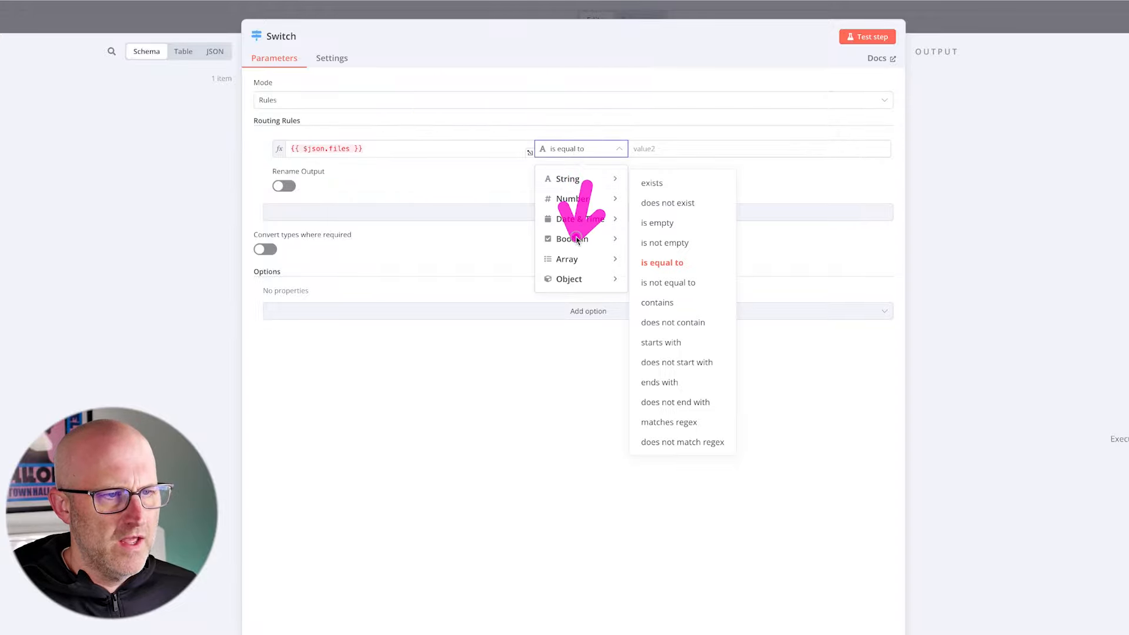
mouse_move(573, 263)
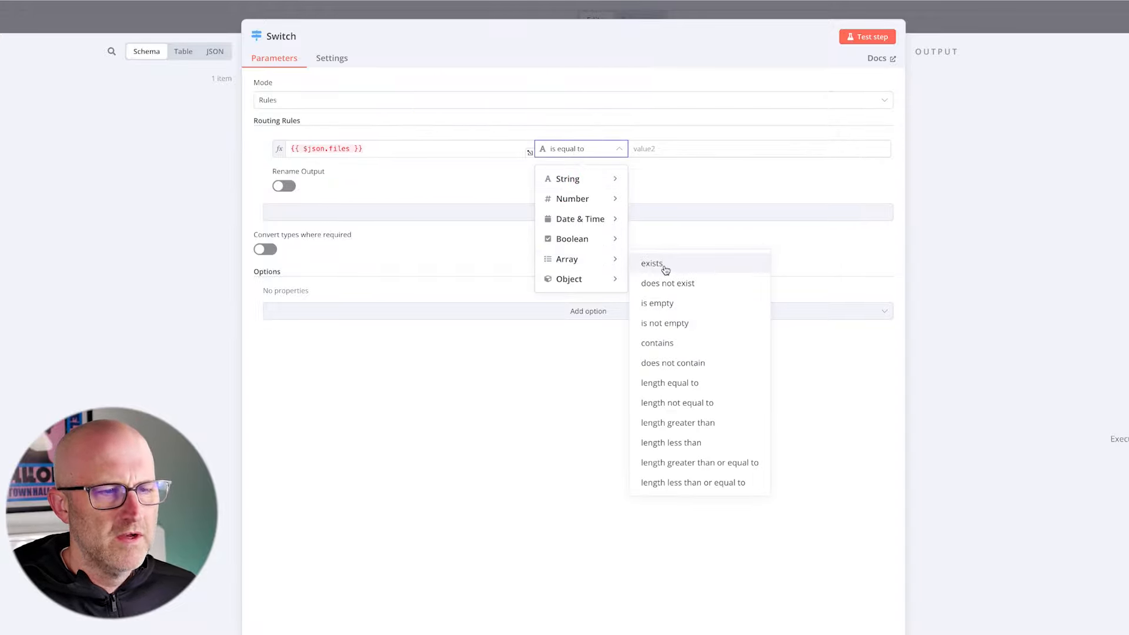
left_click(668, 284)
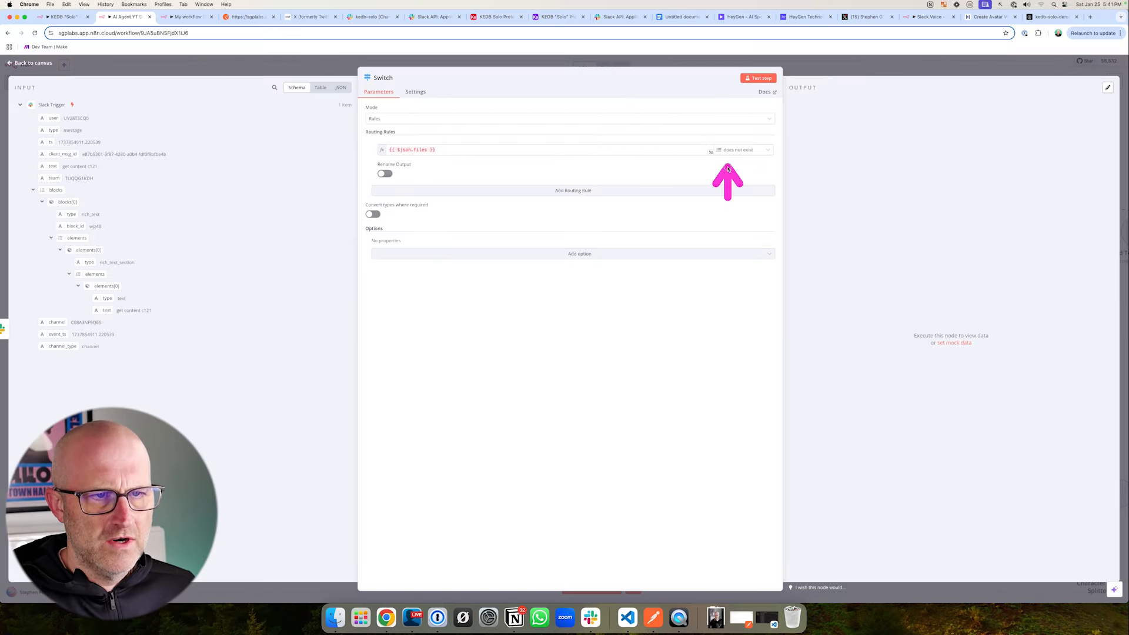
left_click(244, 68)
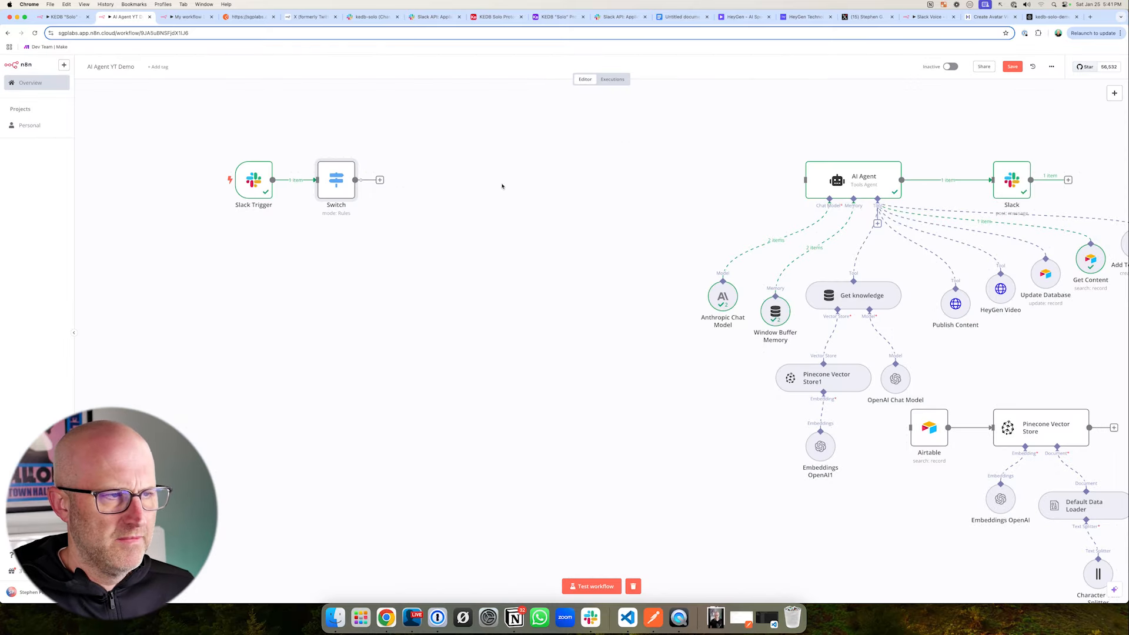
- Connect the Switch node's output to the AI Agent, and move the Switch node farther from the Slack Trigger
left_click_drag(381, 181, 804, 180)
left_click_drag(337, 180, 428, 173)
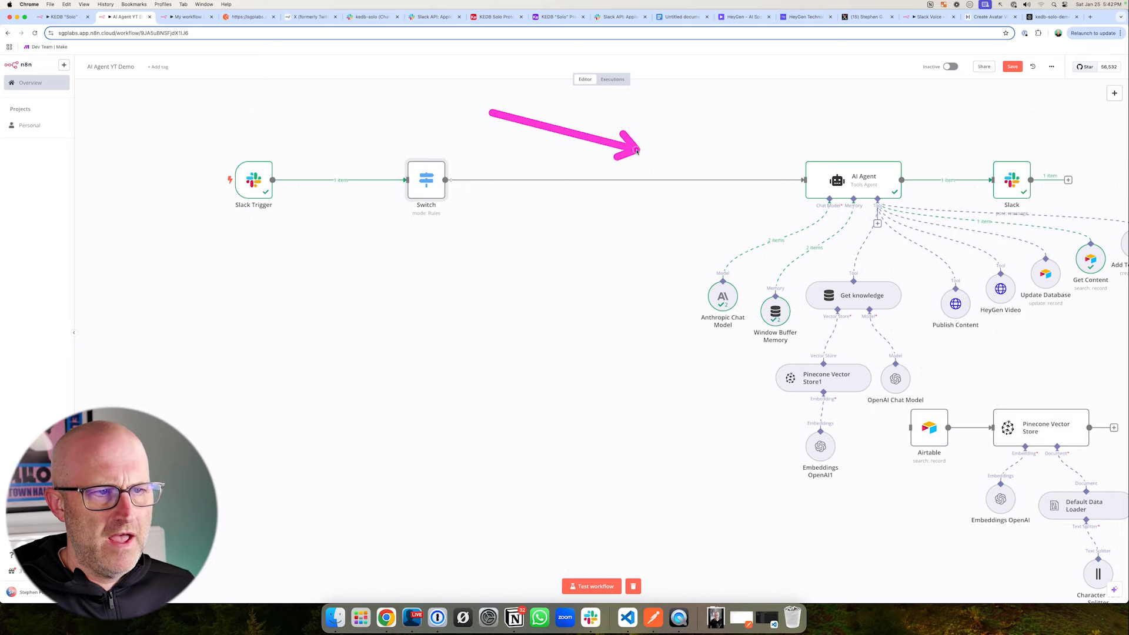
- Look at the audio message in Slack's kedb-solo channel and reopen the Switch node's settings in the AI Agent YT Demo workflow
left_click(369, 16)
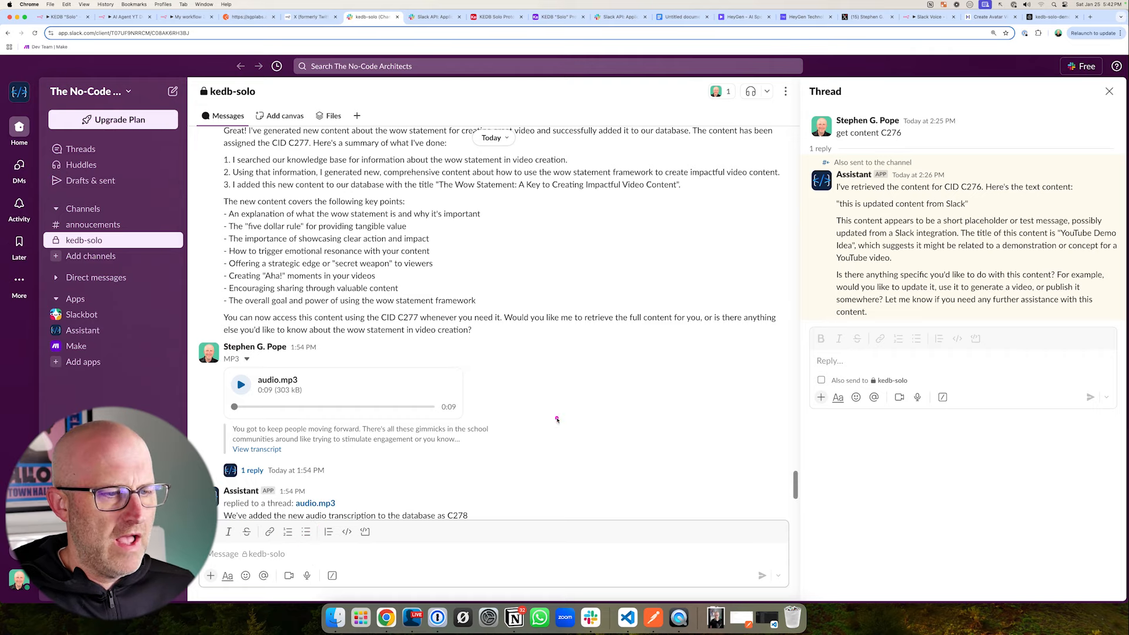
left_click(125, 17)
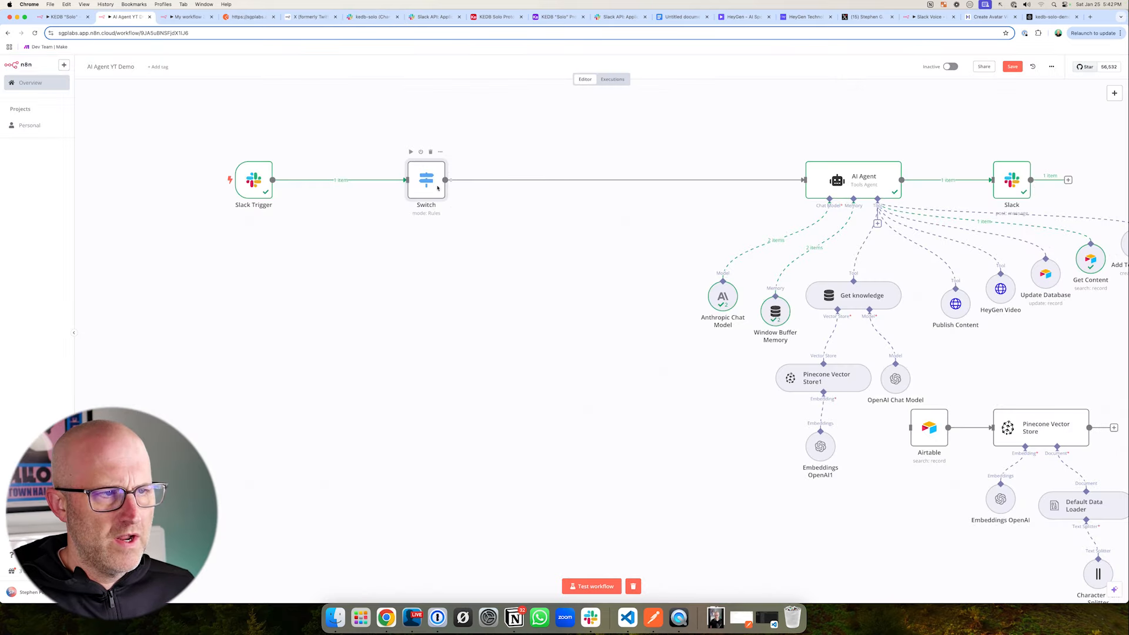
double_click(429, 188)
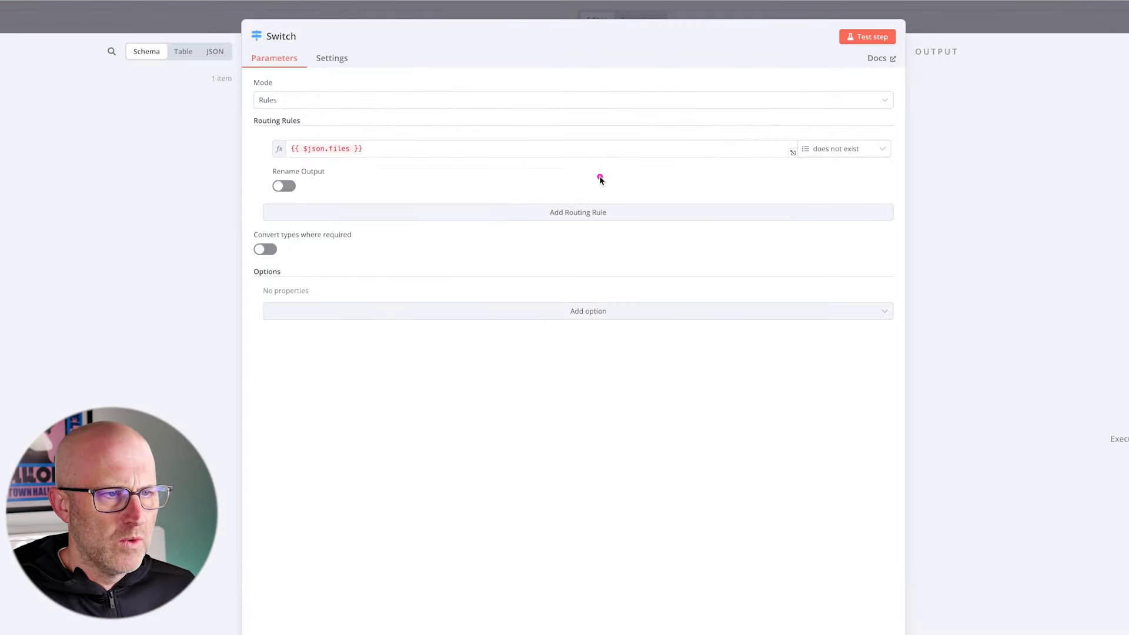
- Add a second routing rule to the Switch node with the first rule's expression {{ $json.files }} as its first value
left_click(577, 213)
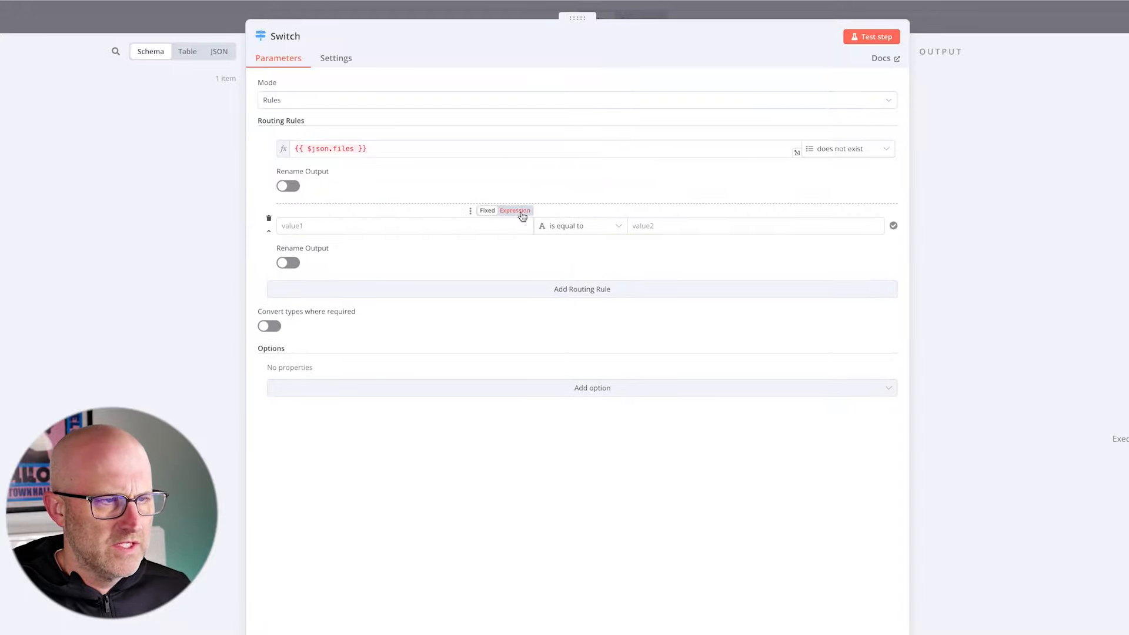
left_click(522, 216)
left_click_drag(367, 148, 294, 148)
right_click(326, 148)
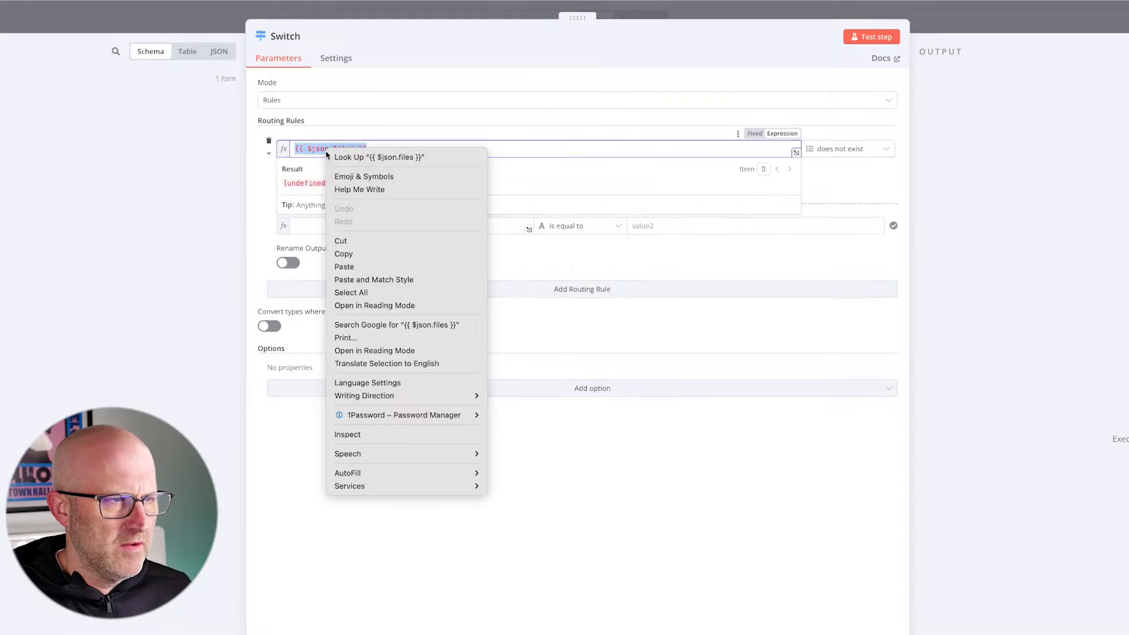
left_click(344, 253)
left_click(315, 227)
key("ctrl+v")
left_click(399, 169)
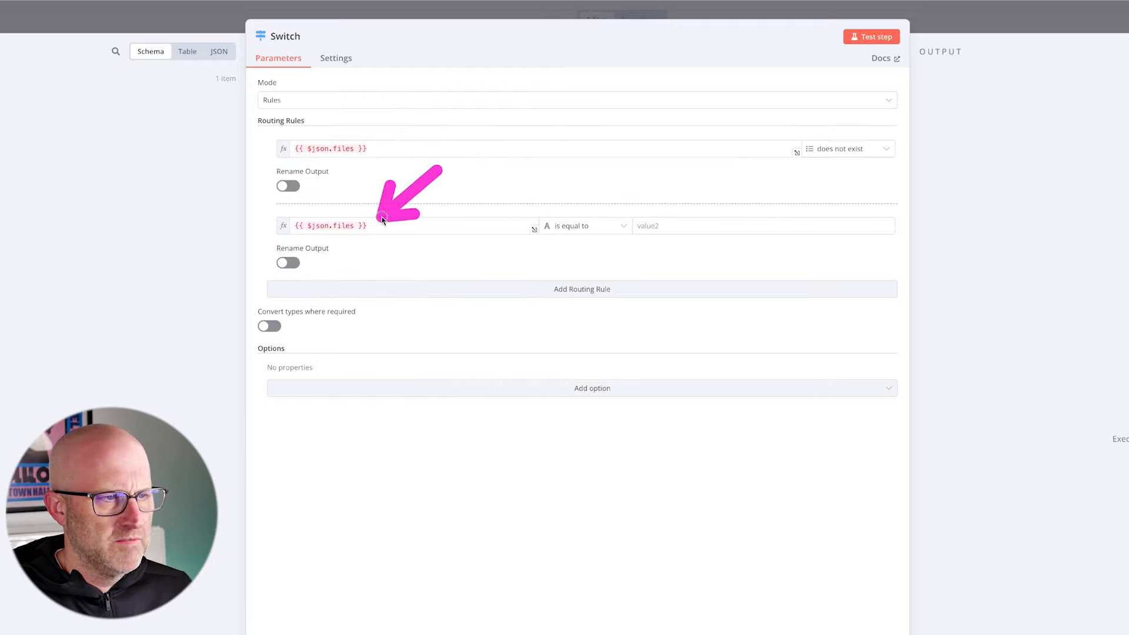
- Set the second routing rule's condition to Array "exists", test the Switch node, and return to the workflow canvas
left_click(578, 227)
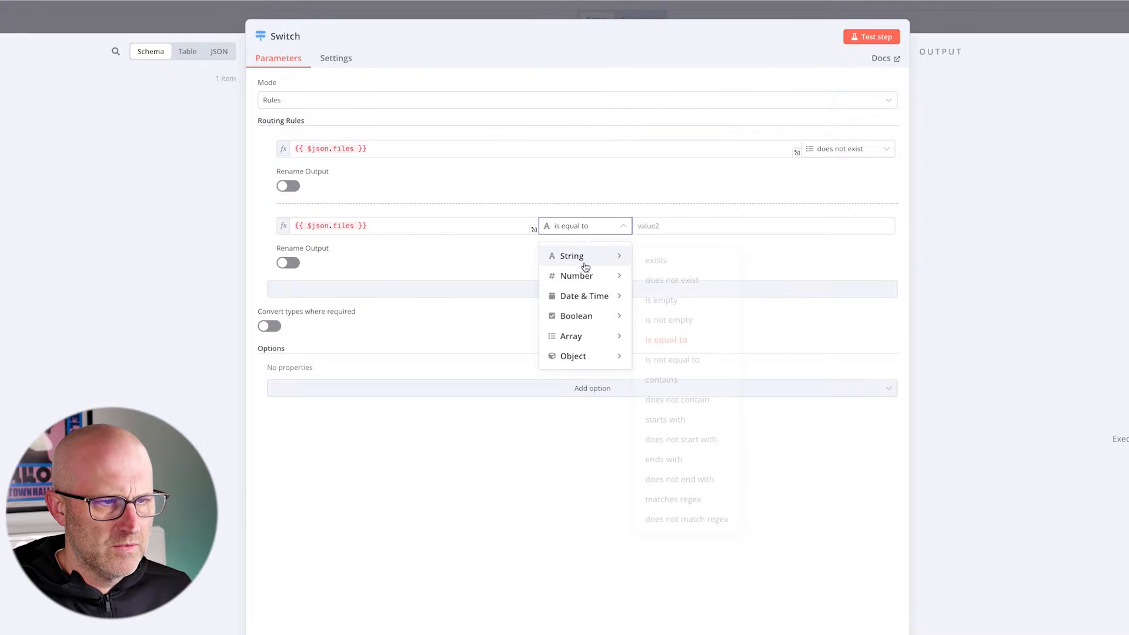
mouse_move(583, 336)
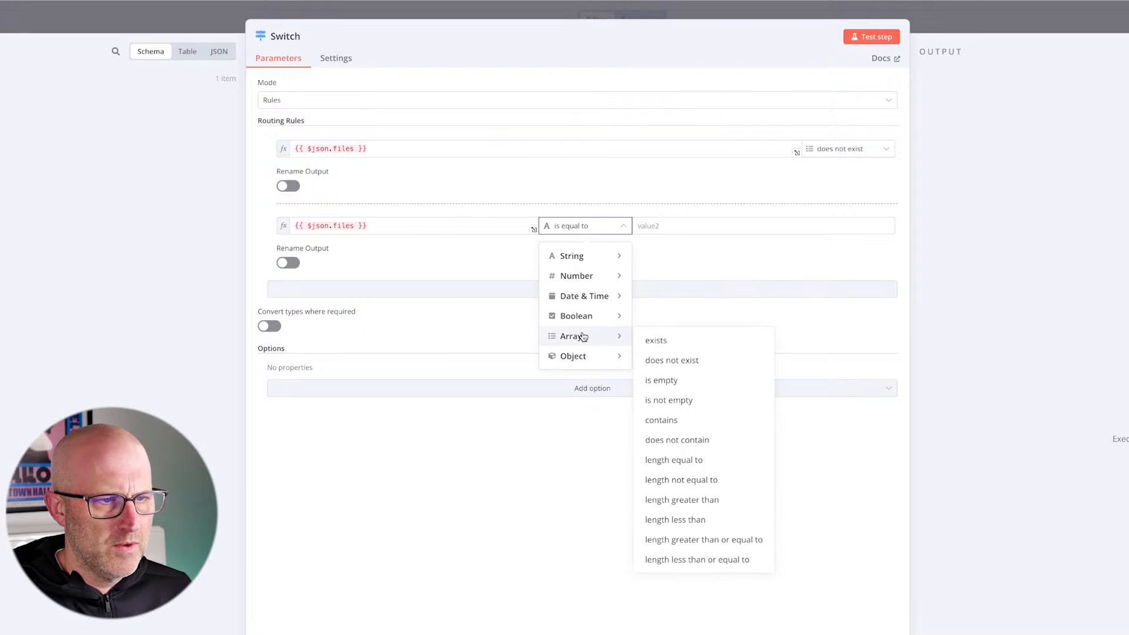
left_click(665, 342)
left_click(871, 37)
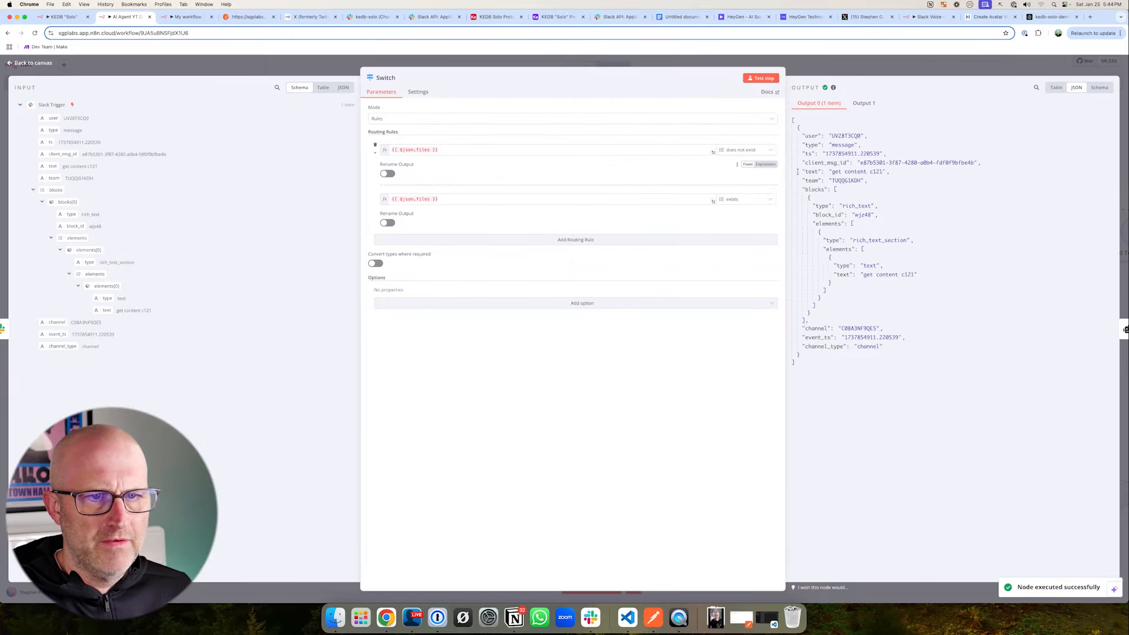
key("Escape")
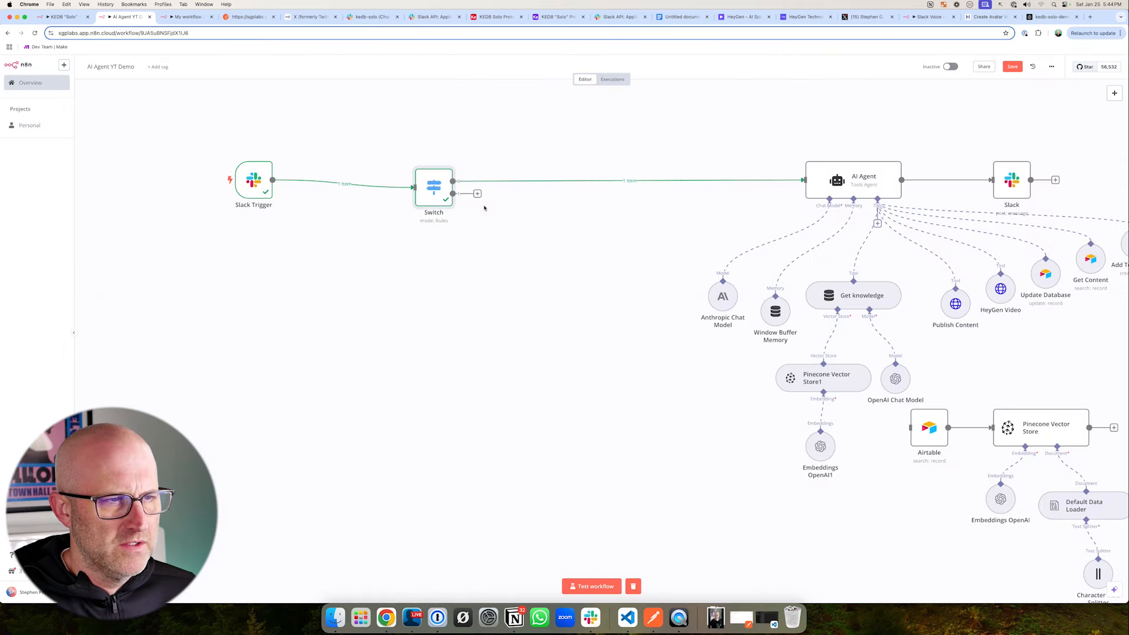
- Add a Slack "Get a file" node to the Switch node's second output and choose the Slack account 3 credential
left_click(477, 194)
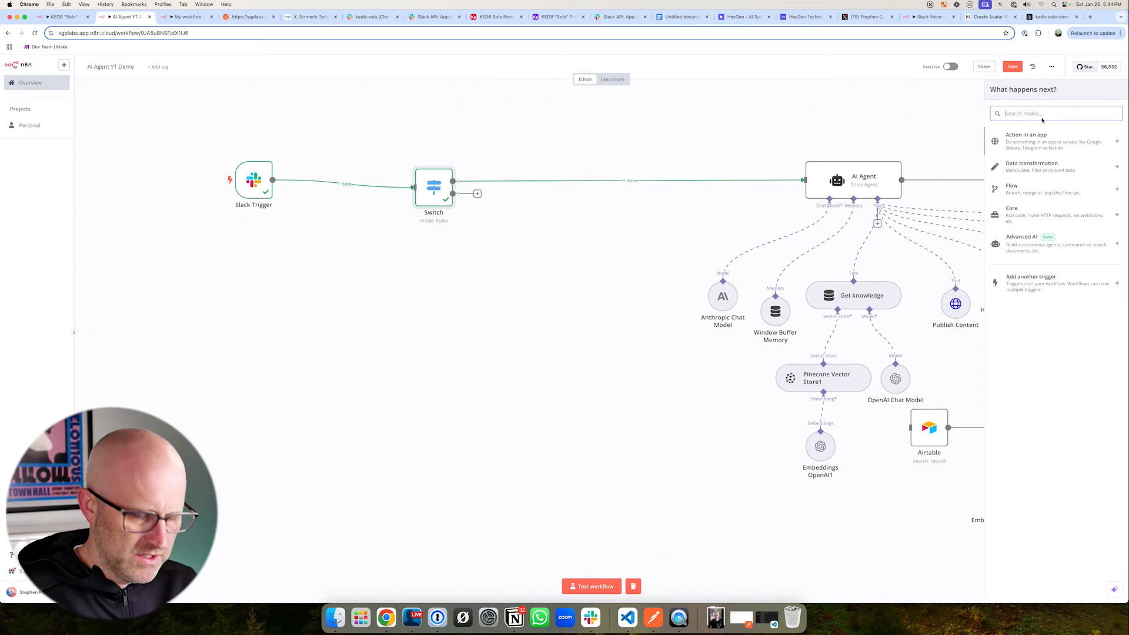
type("sla")
key("Return")
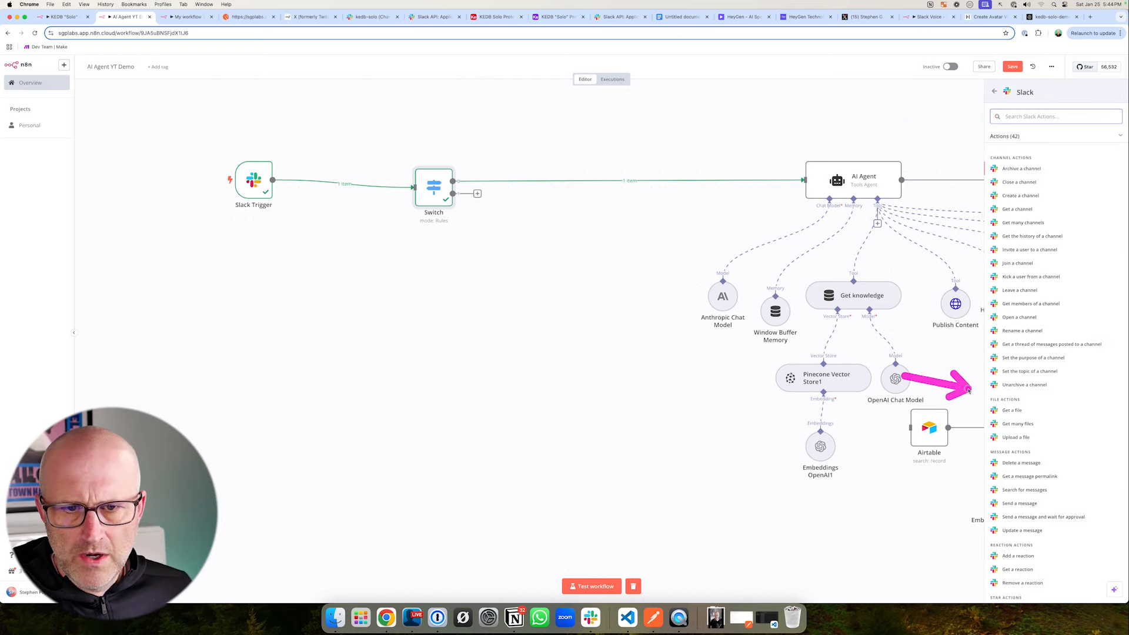
left_click(1017, 412)
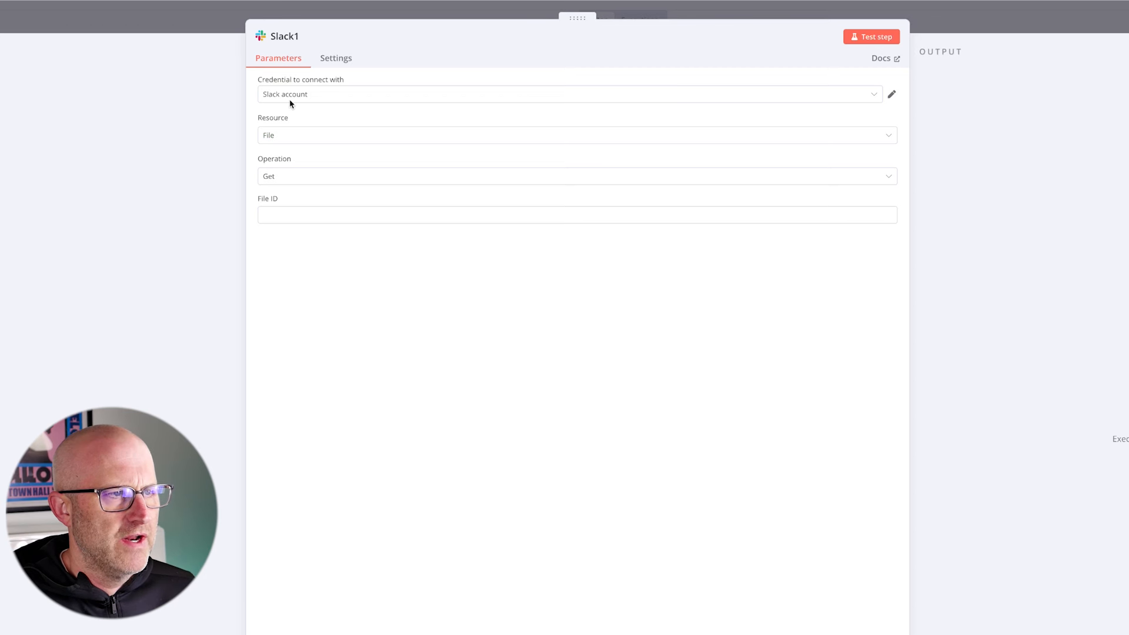
left_click(289, 100)
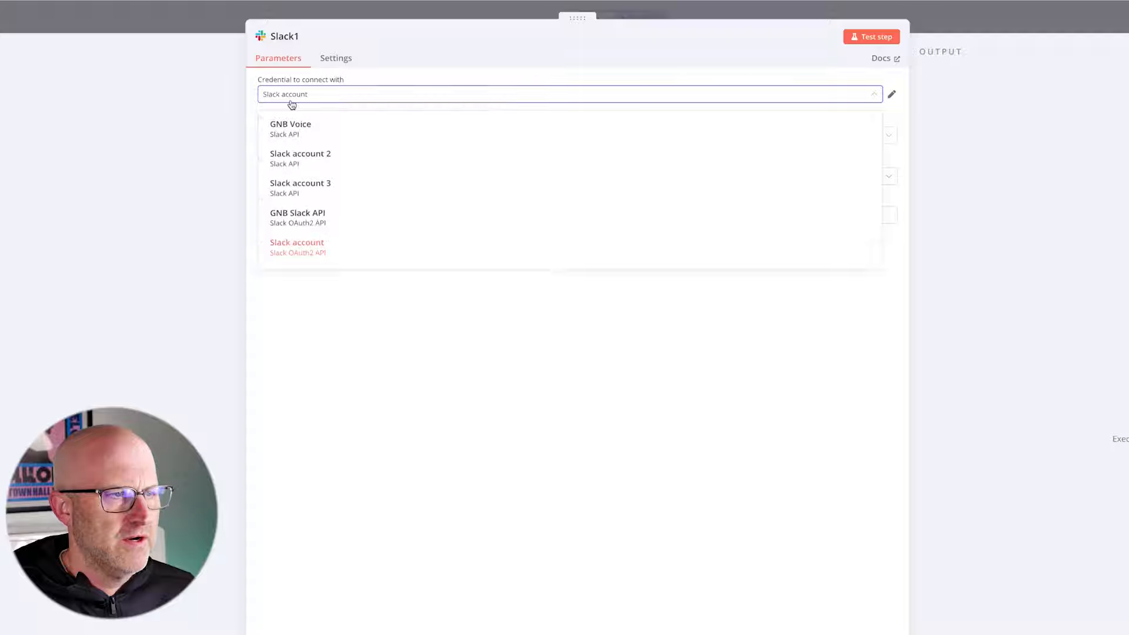
left_click(318, 189)
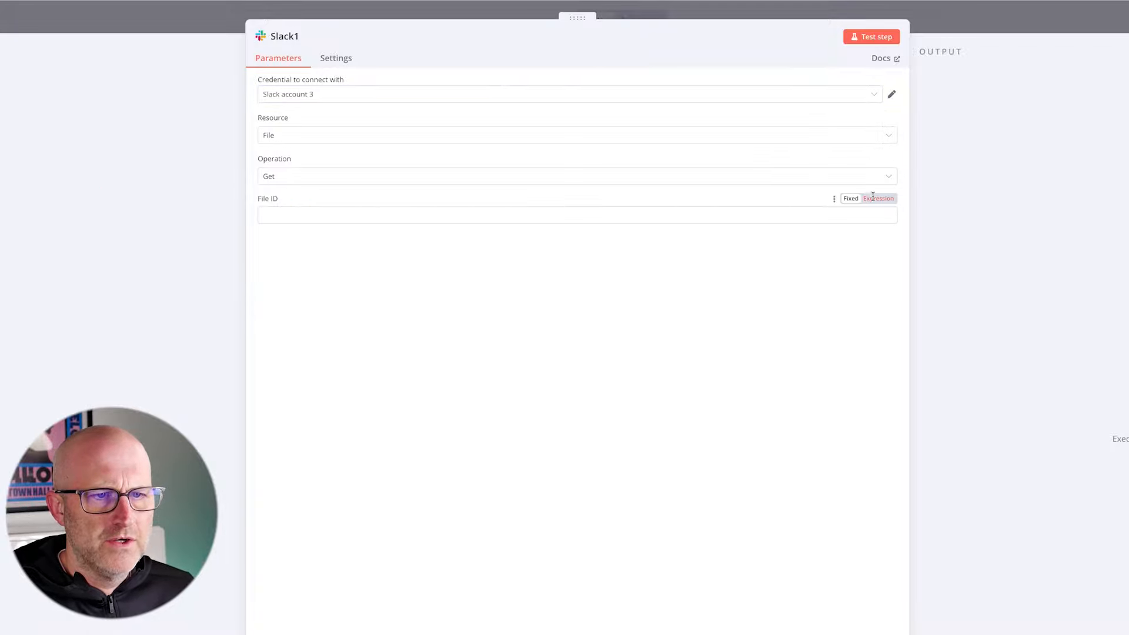
- Set the Slack node's File ID to the expression {{ $json.files[0].id }} and save the workflow
left_click(878, 198)
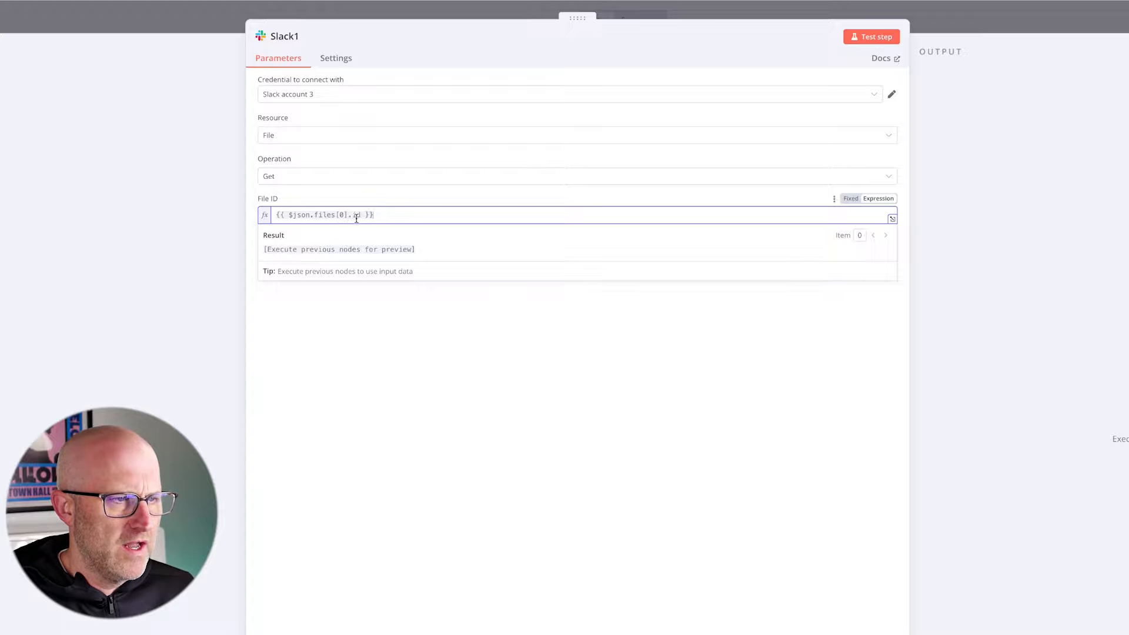
left_click(413, 194)
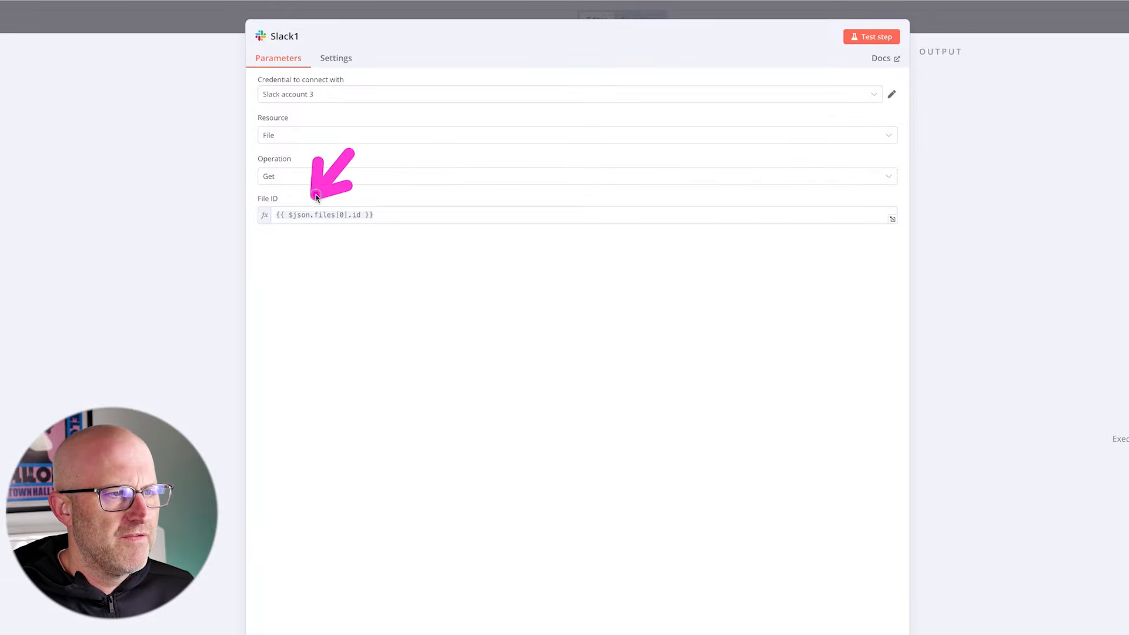
key("Escape")
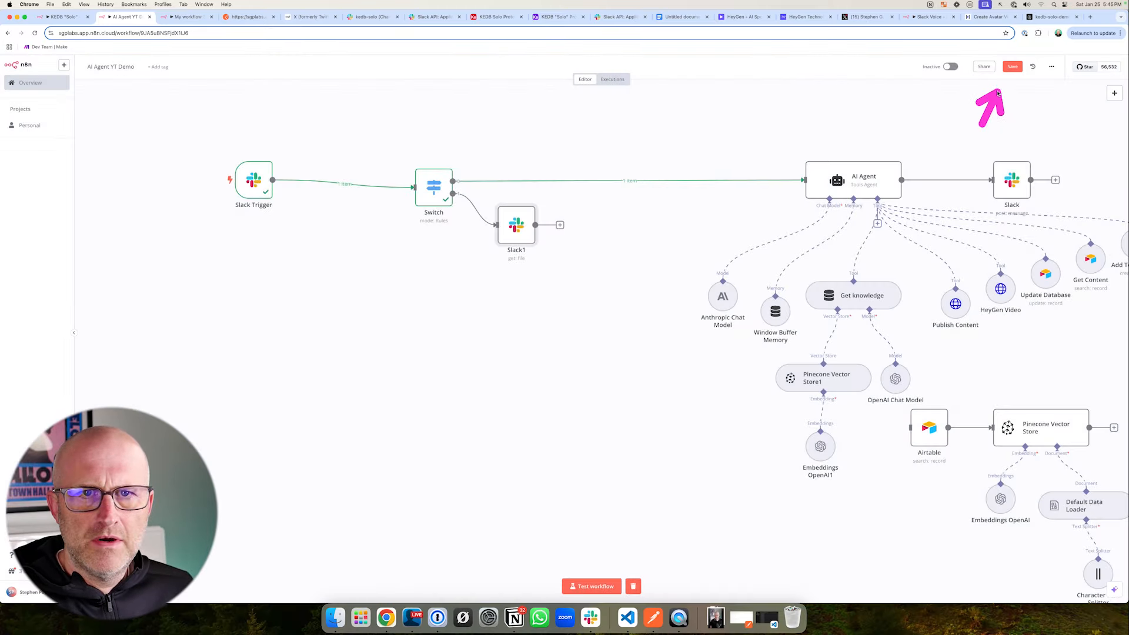
key("super+s")
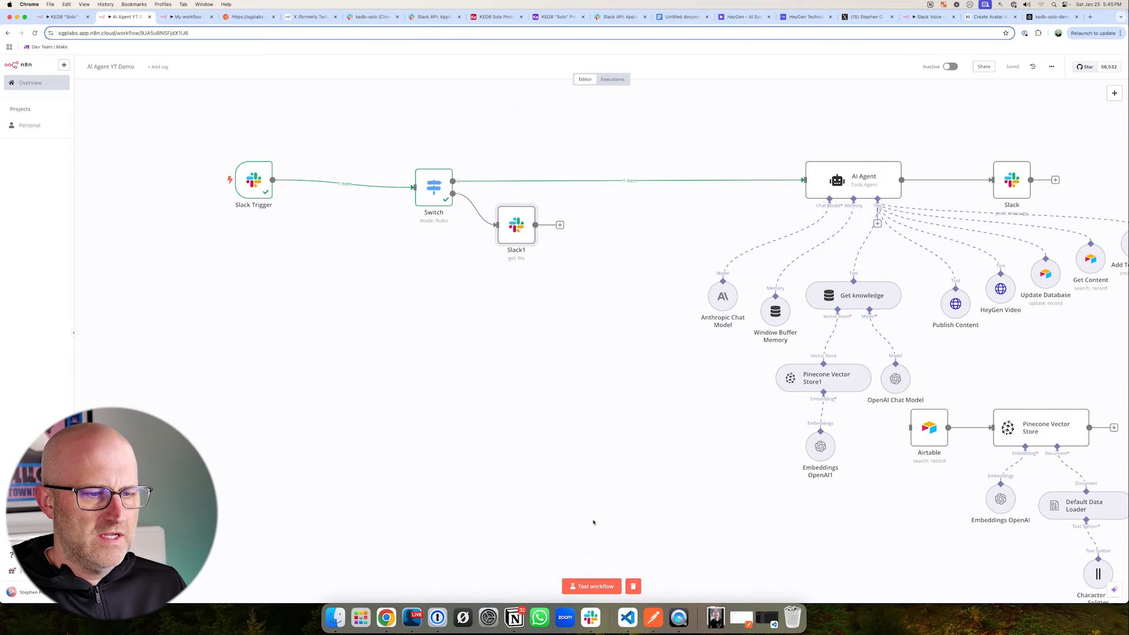
- Start a workflow test, send audio.mp3 from Downloads to Slack's kedb-solo channel, and return to the workflow
left_click(591, 586)
left_click(371, 17)
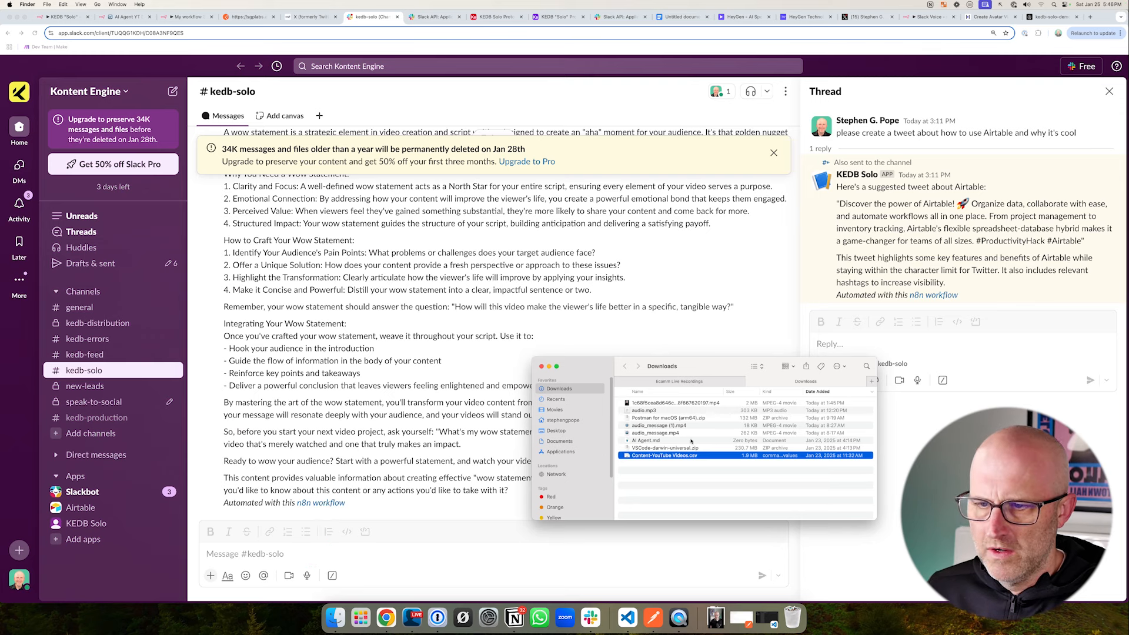
left_click_drag(644, 410, 311, 534)
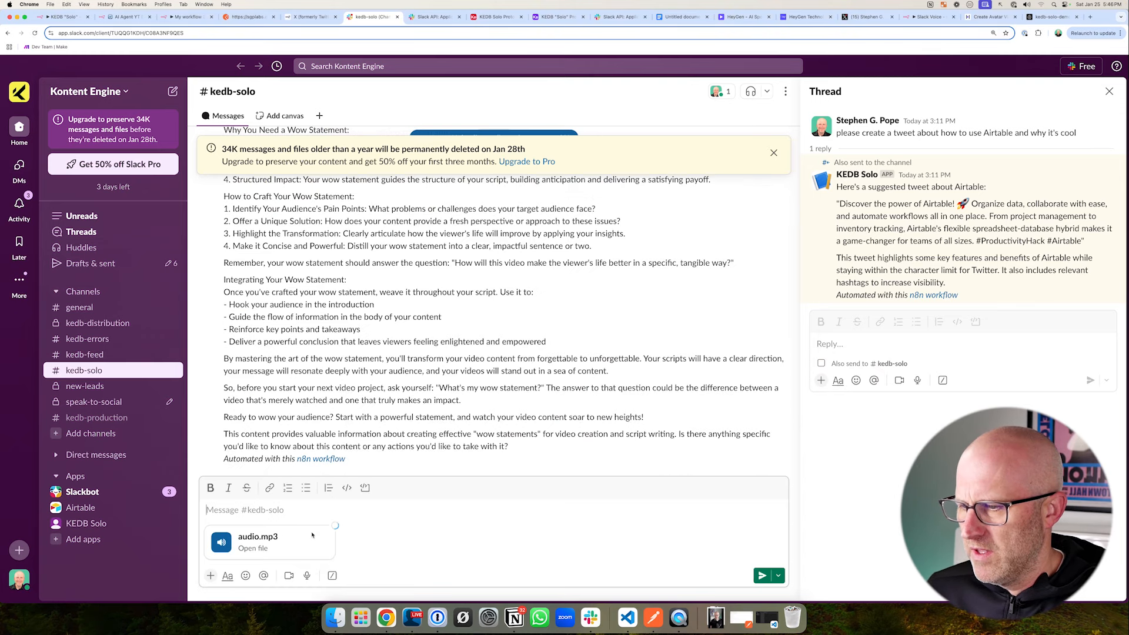
left_click(763, 576)
left_click(126, 17)
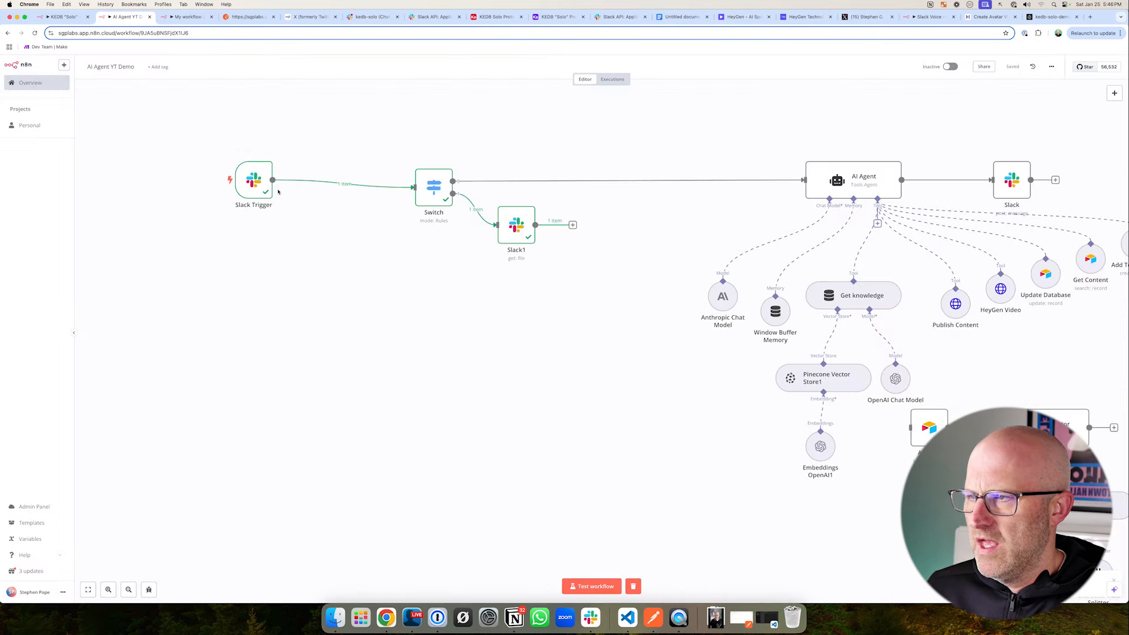
left_click_drag(213, 157, 329, 236)
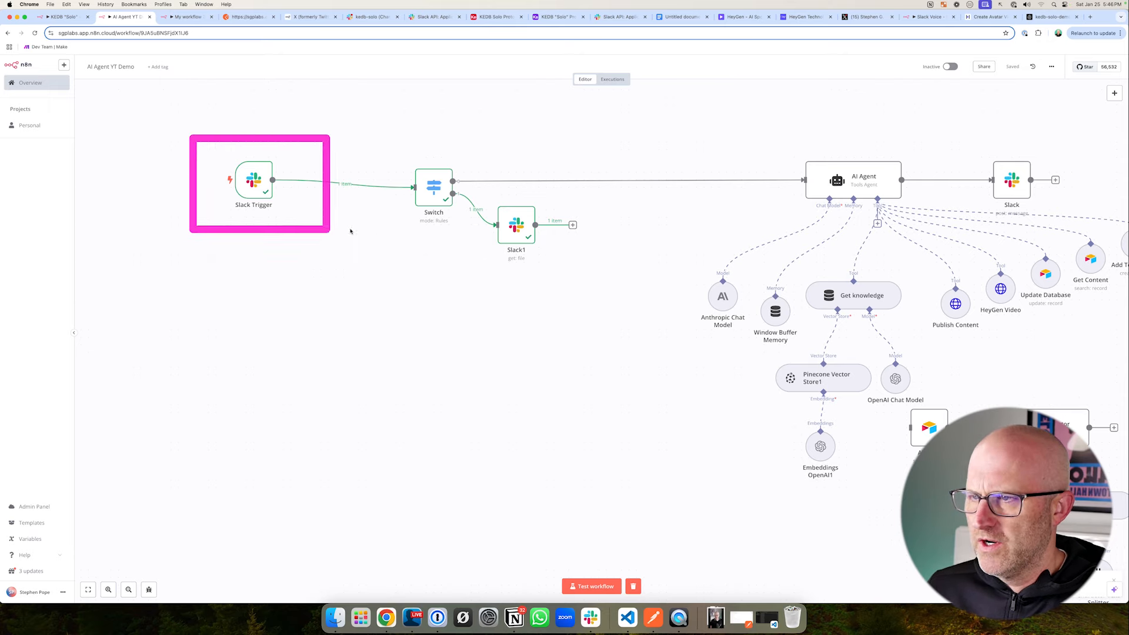
left_click_drag(383, 140, 491, 246)
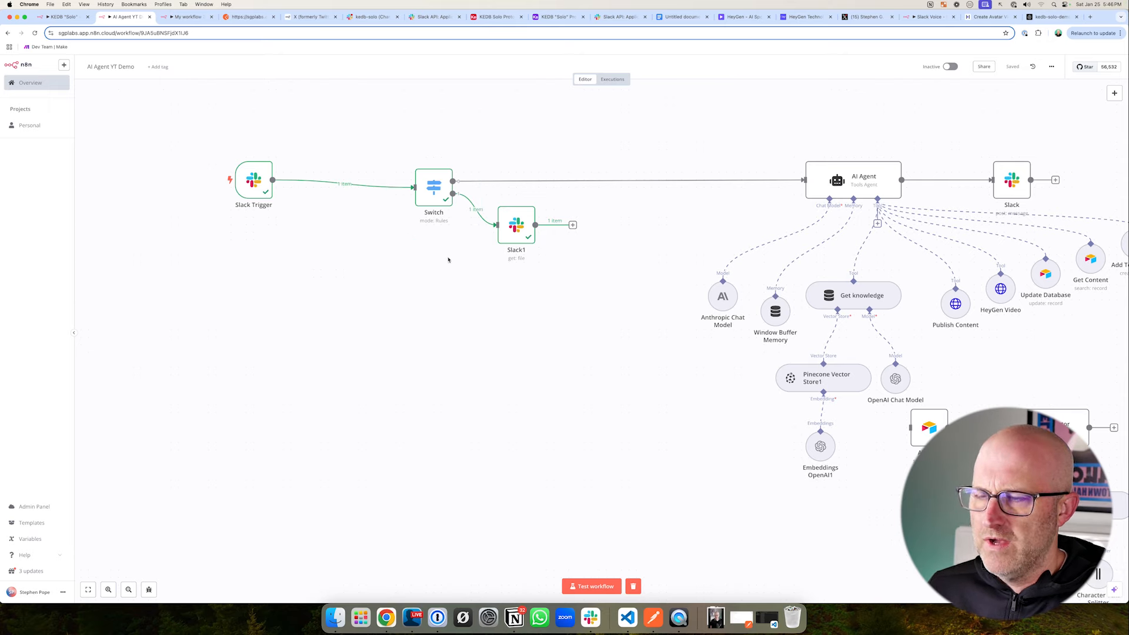
left_click_drag(551, 333, 528, 275)
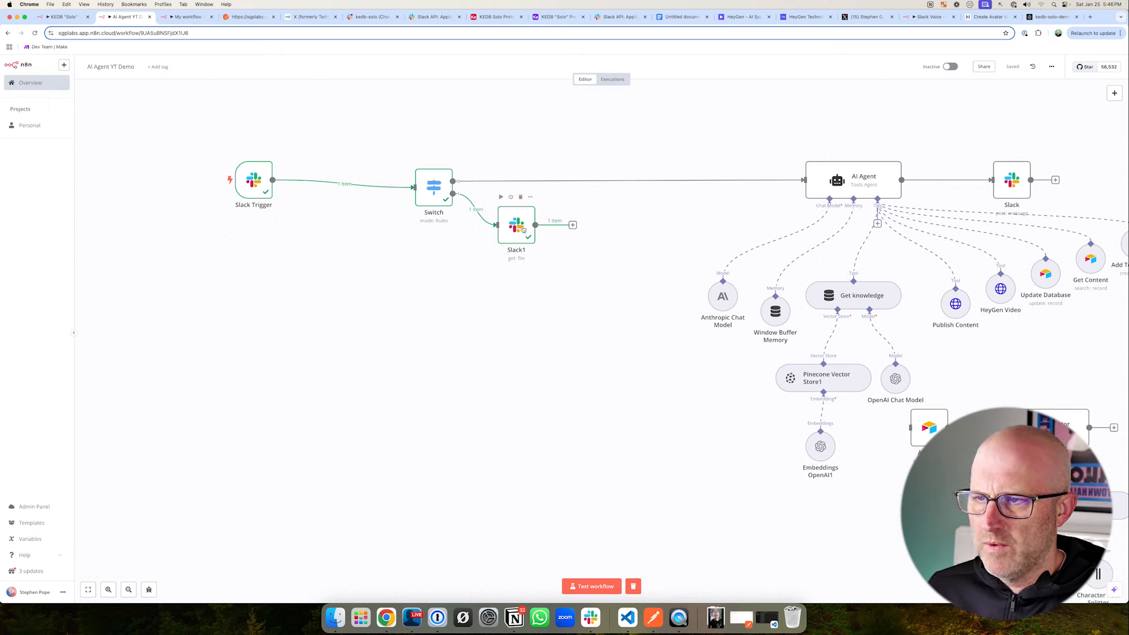
- Move the Slack get-file node far below the Switch node, into the empty canvas area
mouse_move(583, 314)
left_mouse_down()
mouse_move(540, 258)
mouse_move(531, 364)
mouse_move(570, 536)
left_mouse_up()
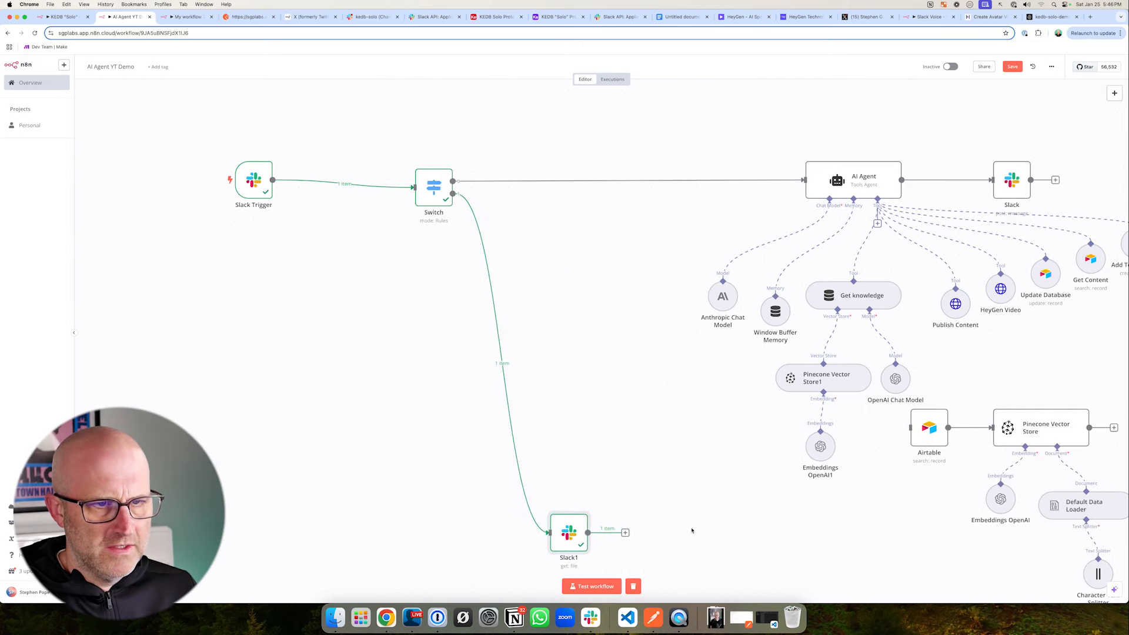
scroll(685, 532, "down", 5)
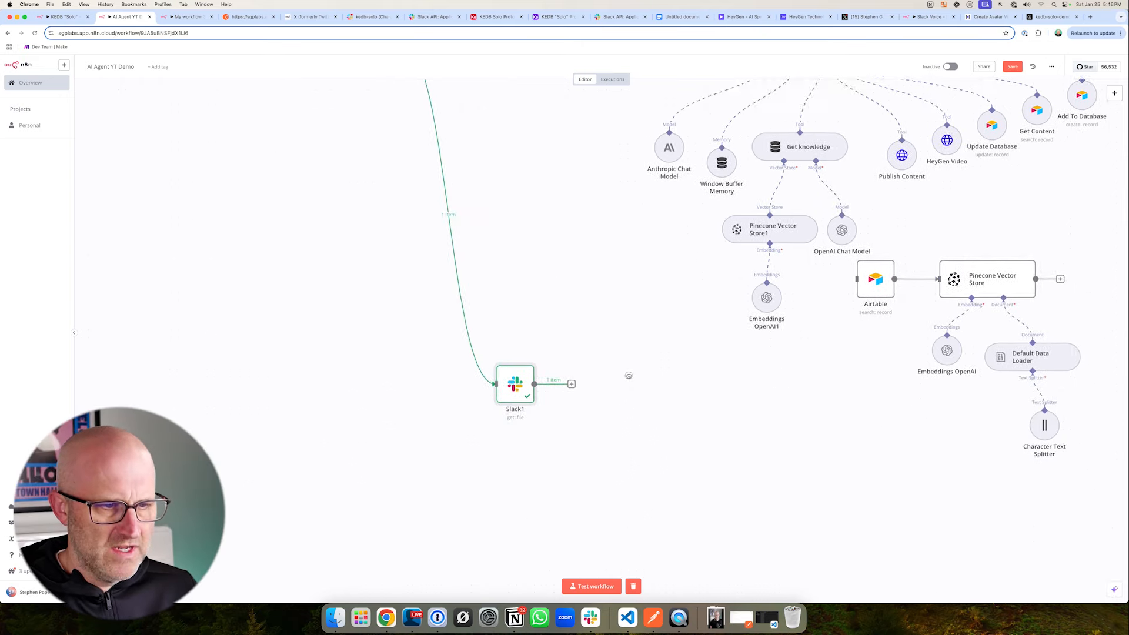
left_click_drag(541, 320, 513, 381)
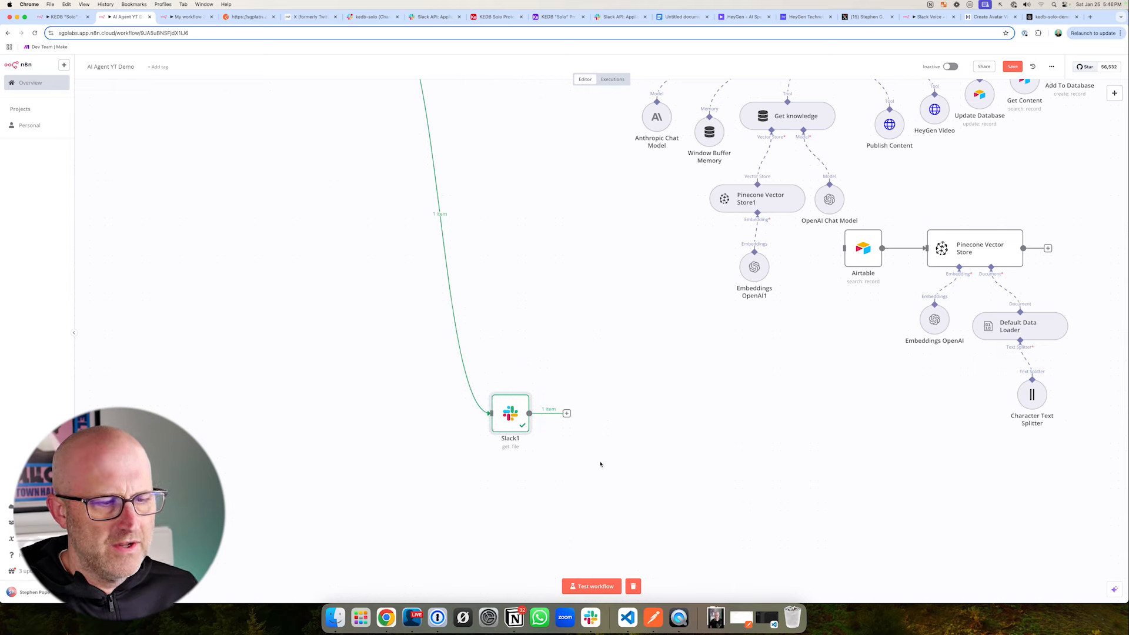
left_click_drag(603, 488, 570, 428)
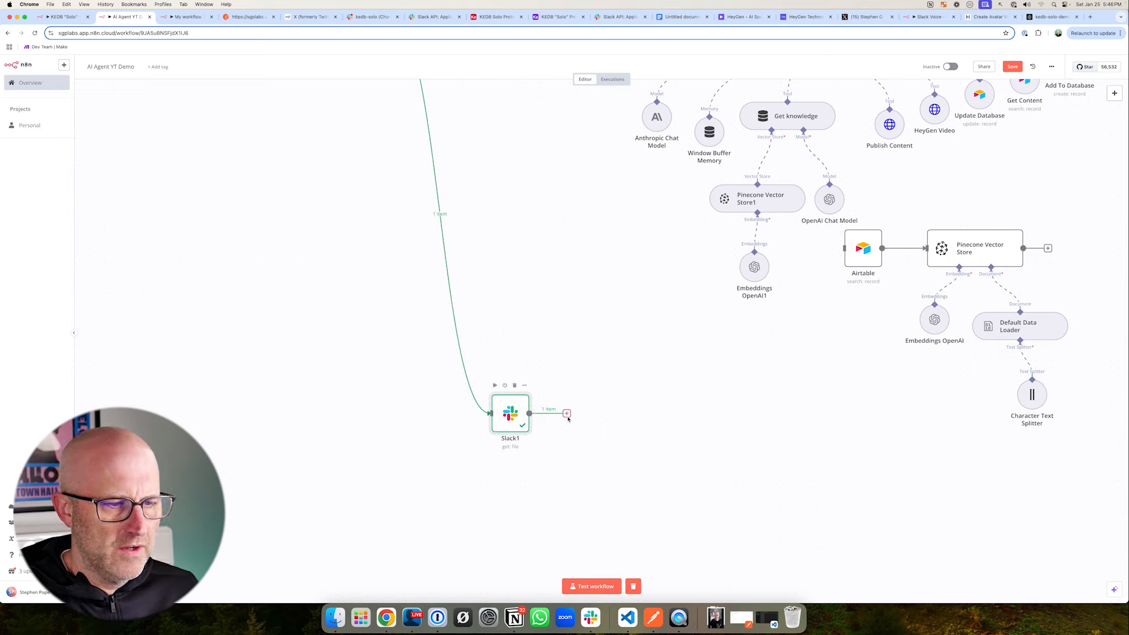
- Add an HTTP Request node after the Slack get-file node and set its URL to the expression {{ $json.url_private_download }}
left_click(567, 413)
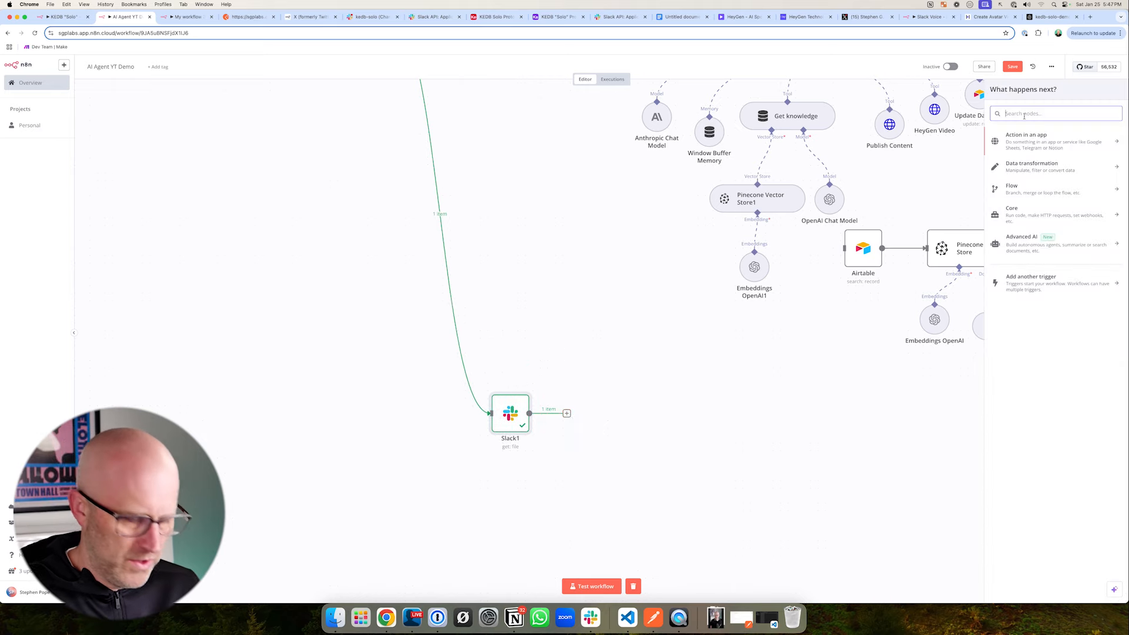
type("http")
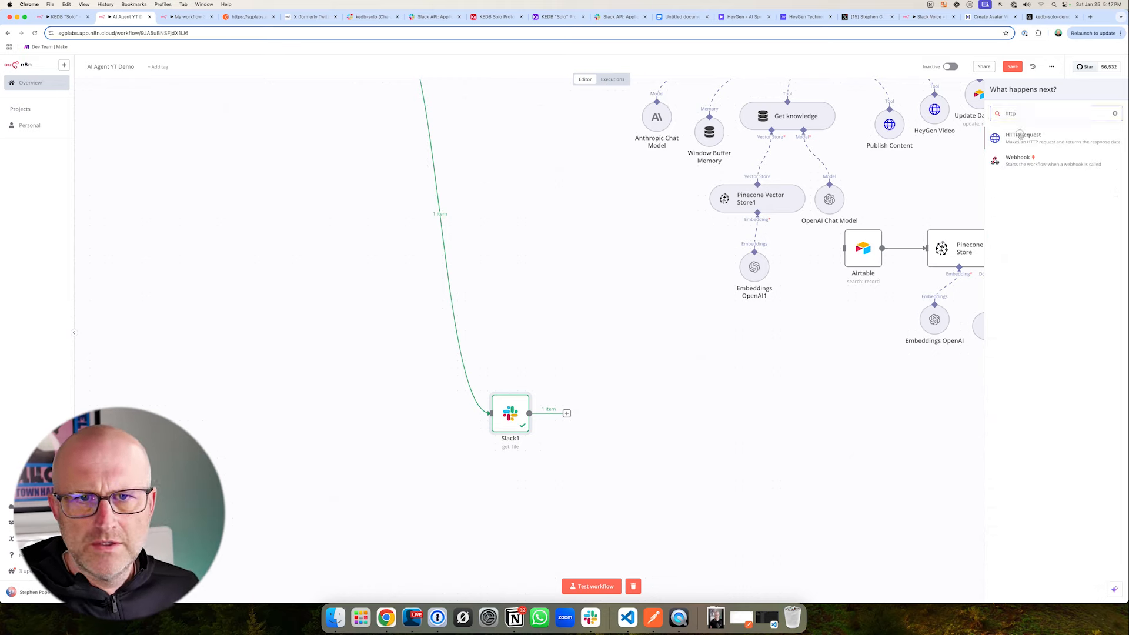
left_click(1020, 136)
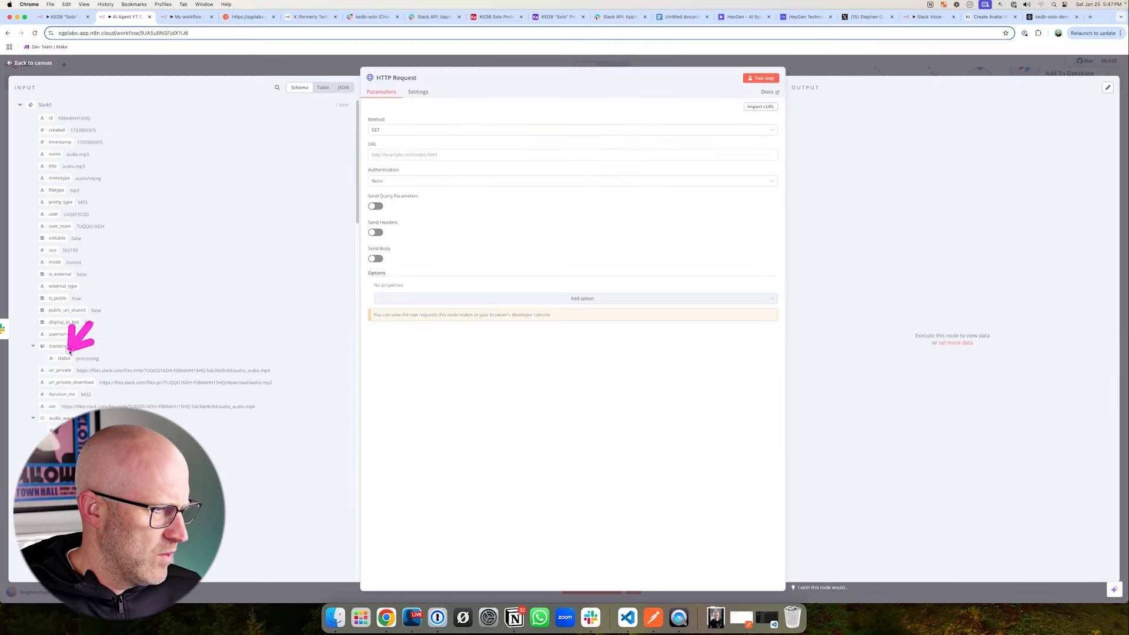
left_click_drag(70, 382, 96, 371)
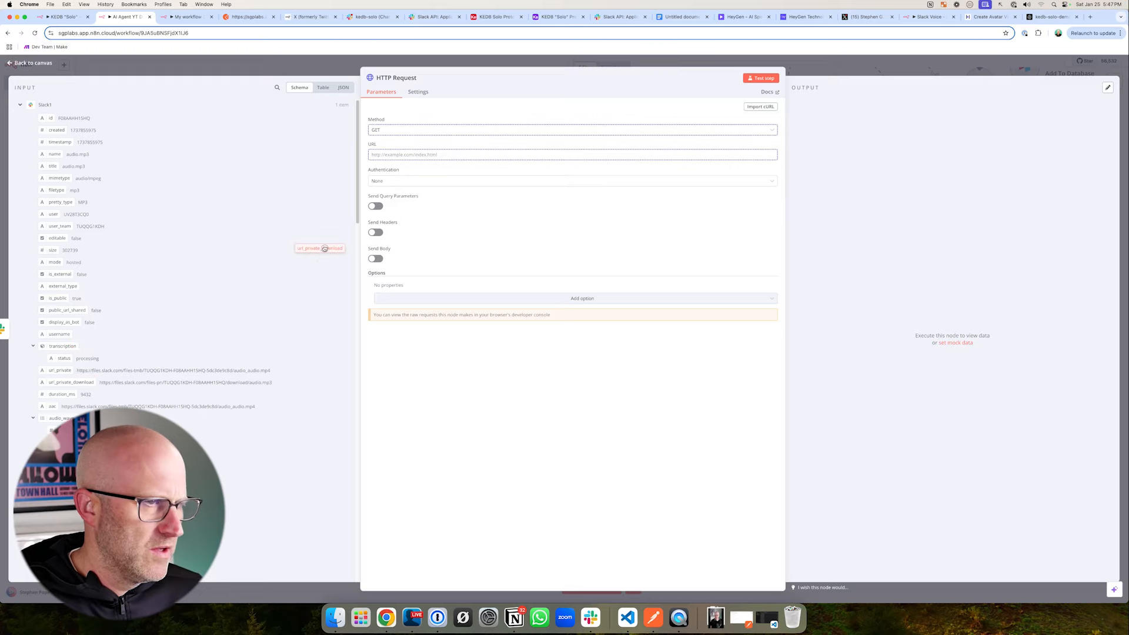
left_click_drag(325, 249, 393, 155)
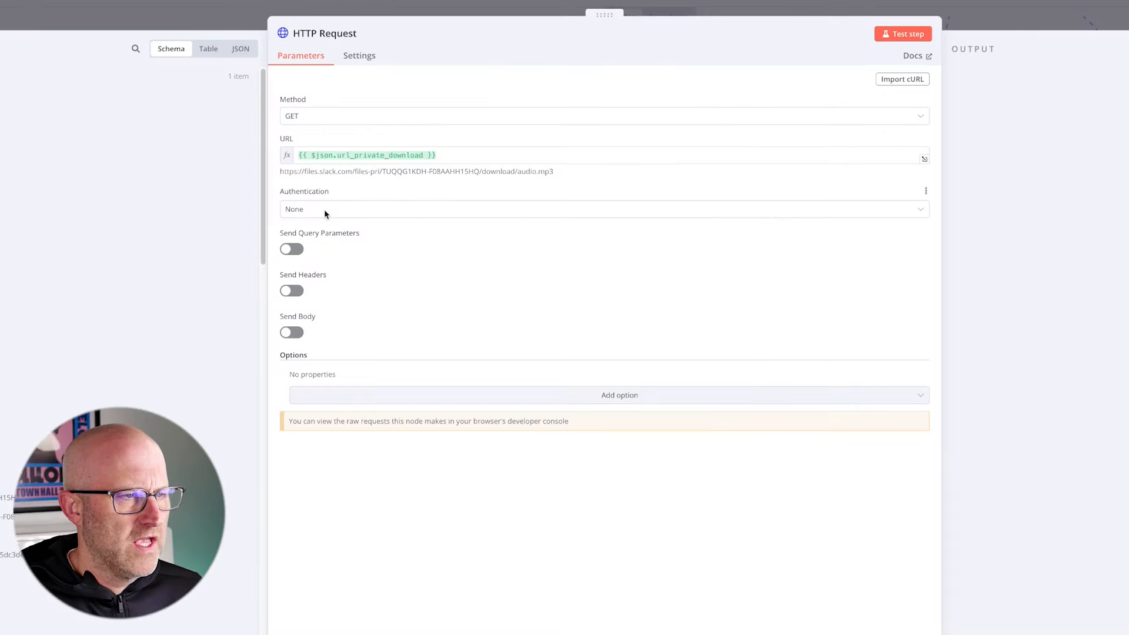
- Set the HTTP Request node's authentication to Generic Credential Type with Header Auth as the generic auth type
left_click(395, 192)
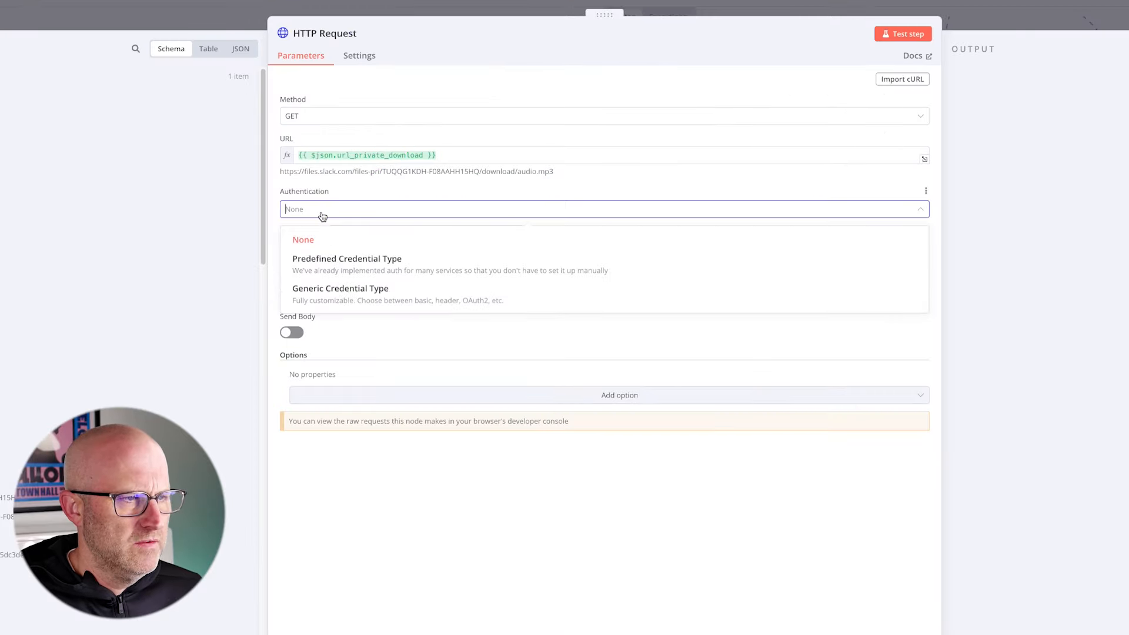
left_click(370, 295)
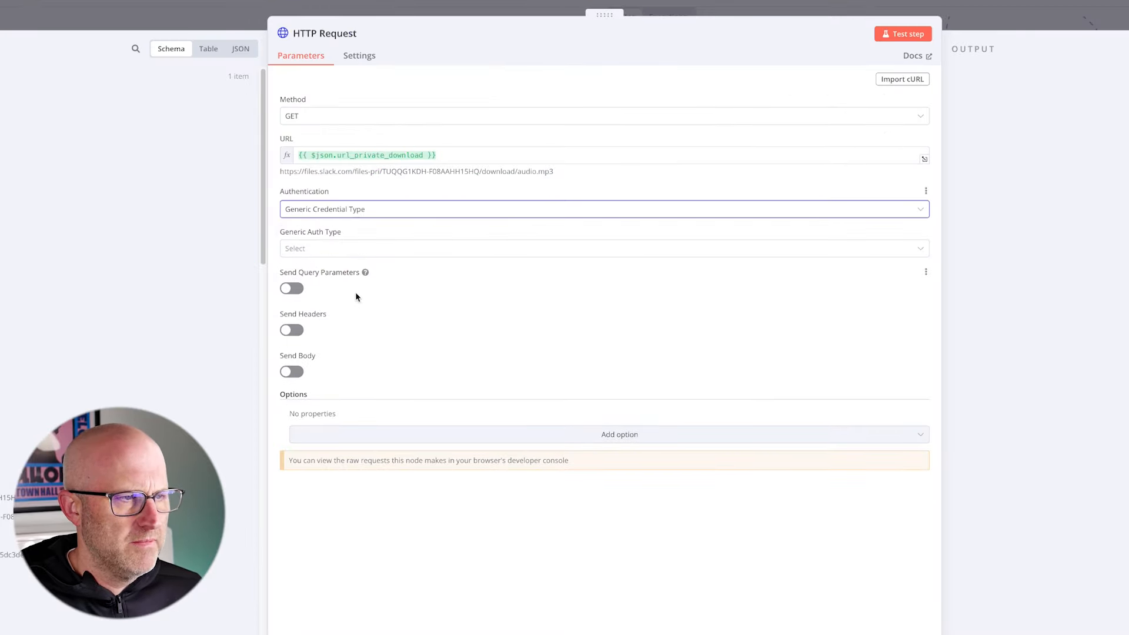
left_click(327, 246)
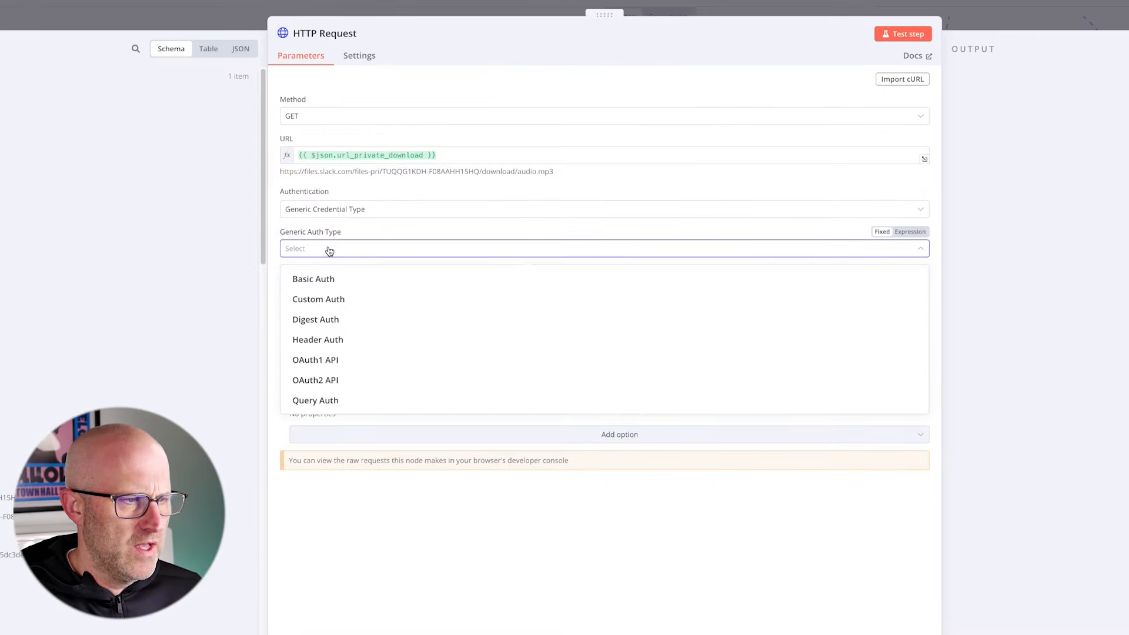
left_click(332, 339)
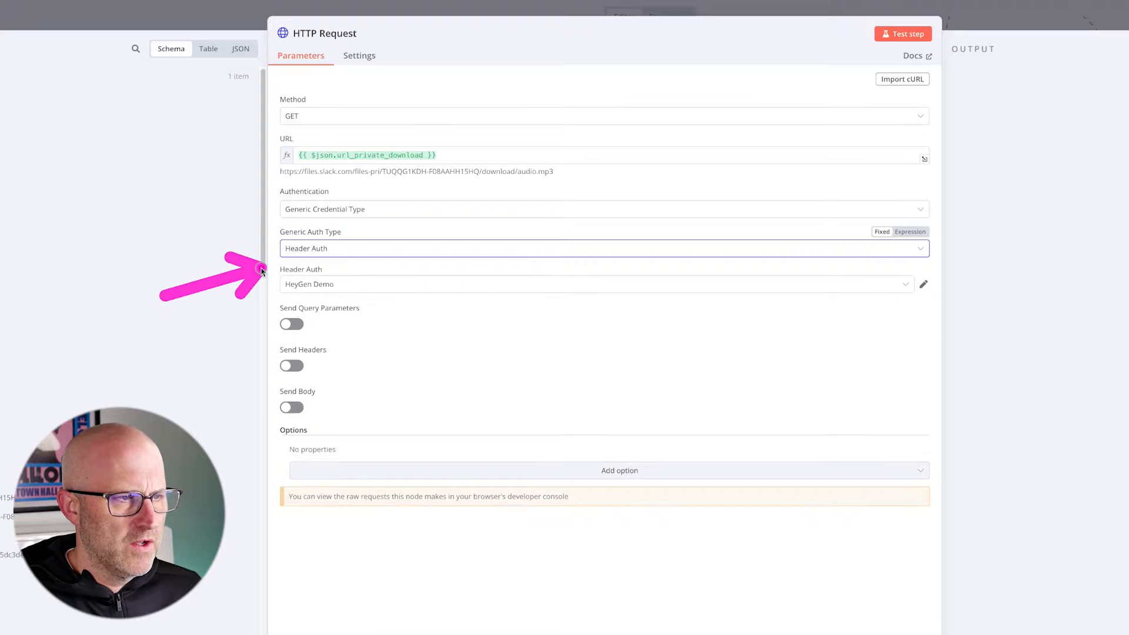
- Create a new Header Auth credential for the request and enter Authorization as its header name
left_click(331, 287)
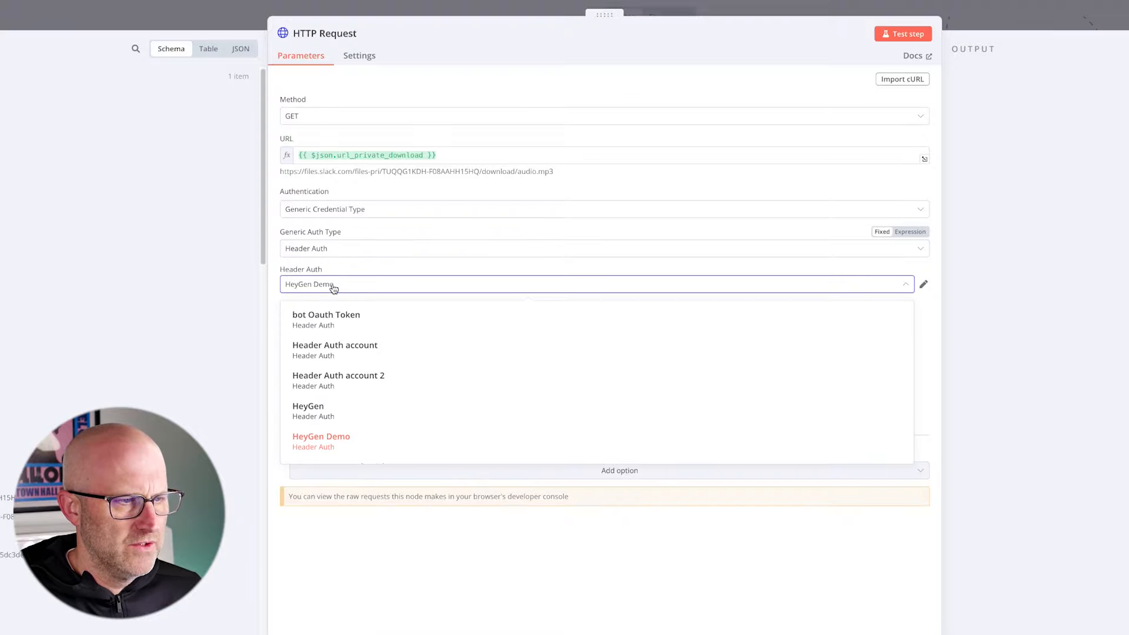
scroll(361, 347, "down", 1)
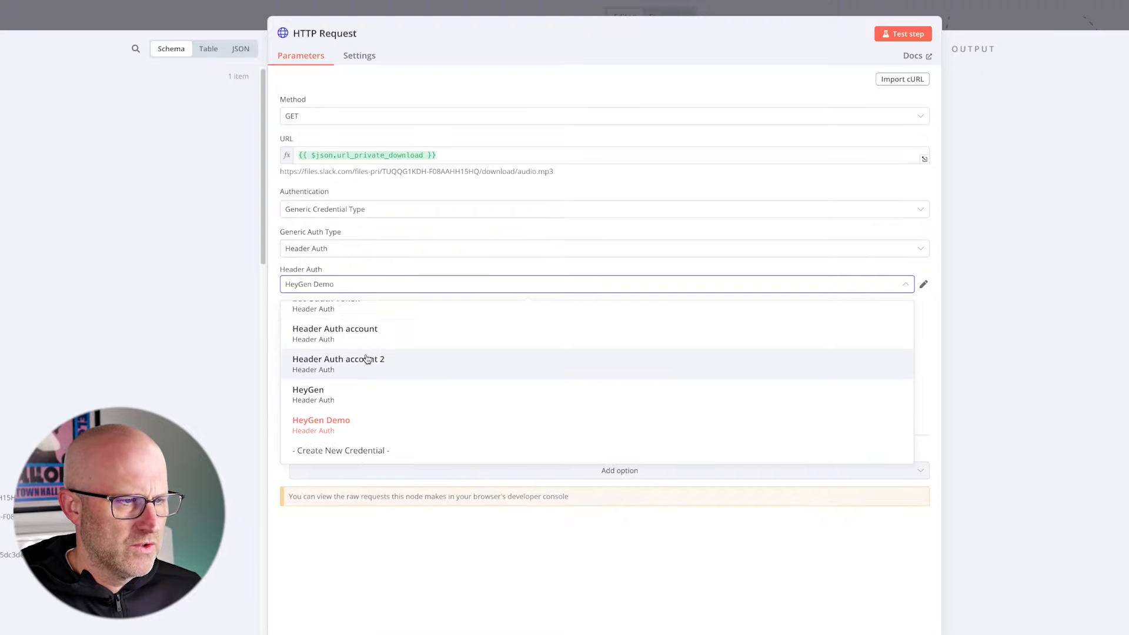
left_click(357, 452)
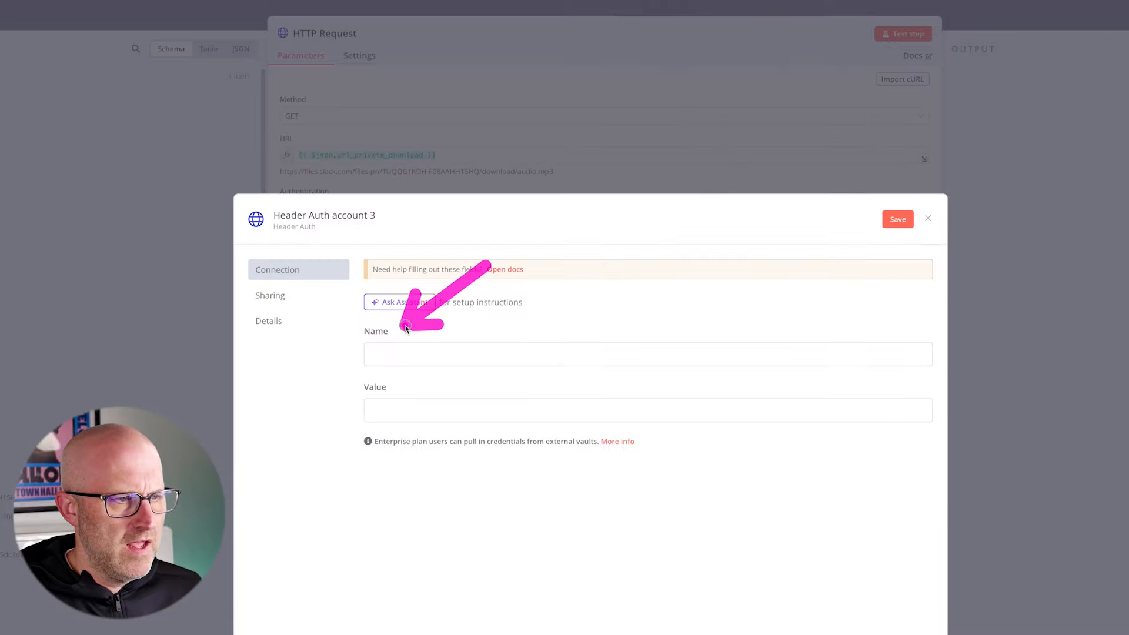
left_click(392, 360)
type("Auth")
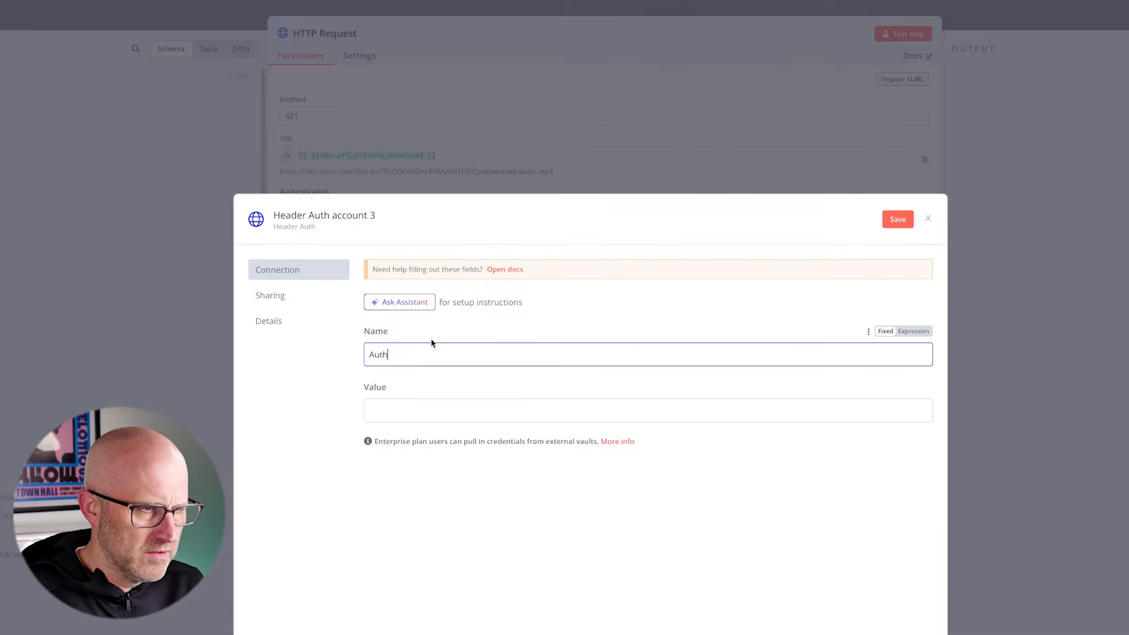
type("orization")
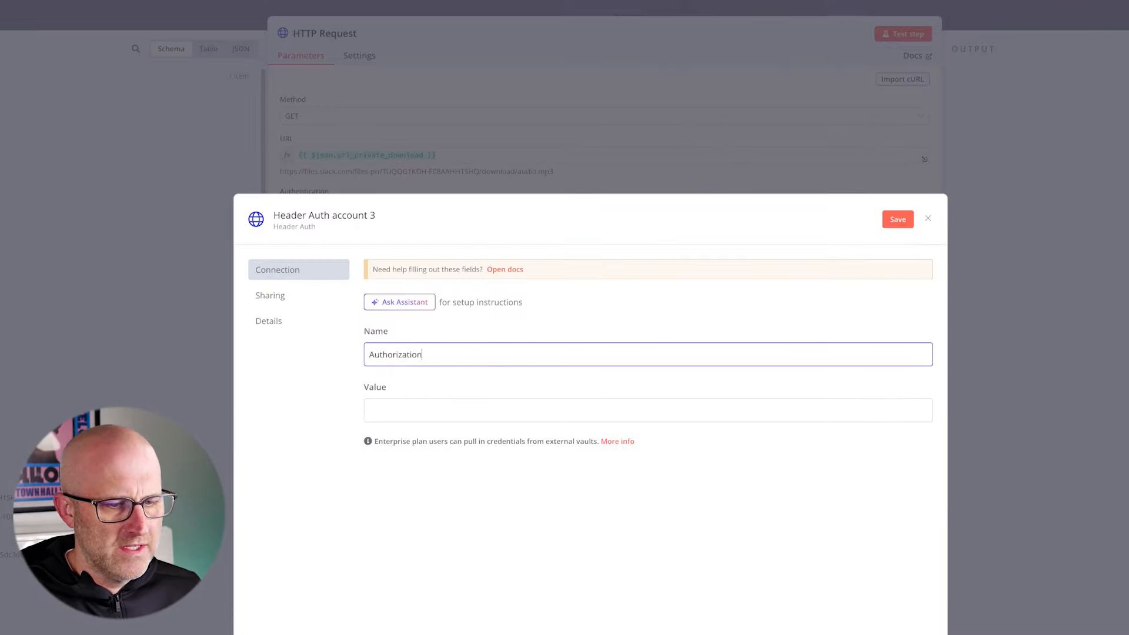
- Copy the bot user OAuth token from the KEDB Solo Slack app's OAuth & Permissions page, append it to "Bearer " in Notes, and copy the combined text
key("super+Tab")
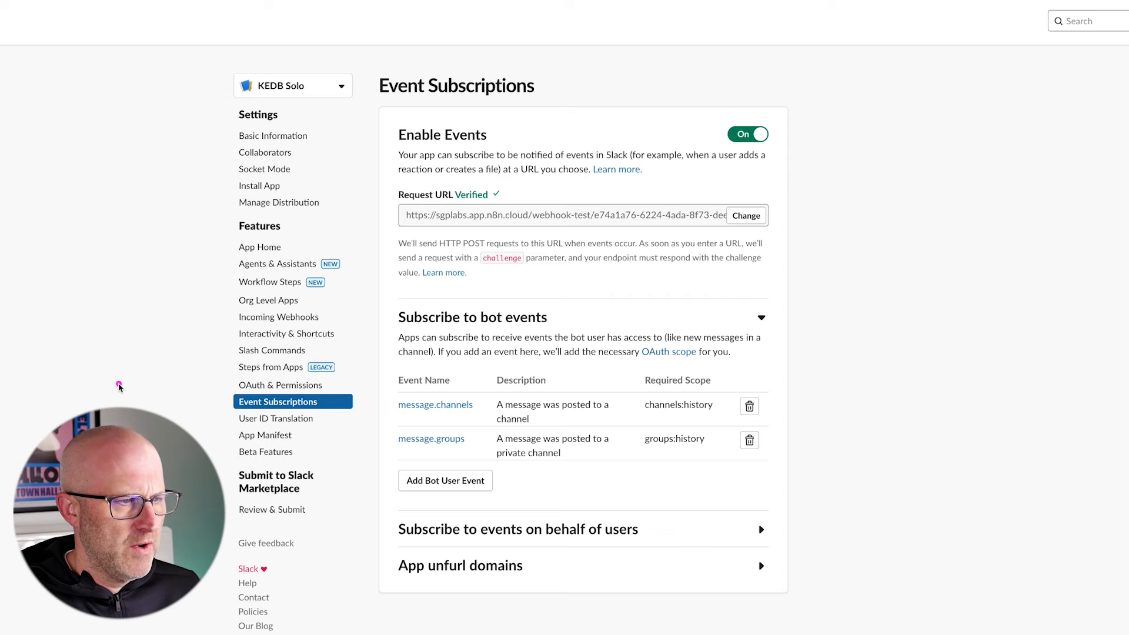
left_click(265, 385)
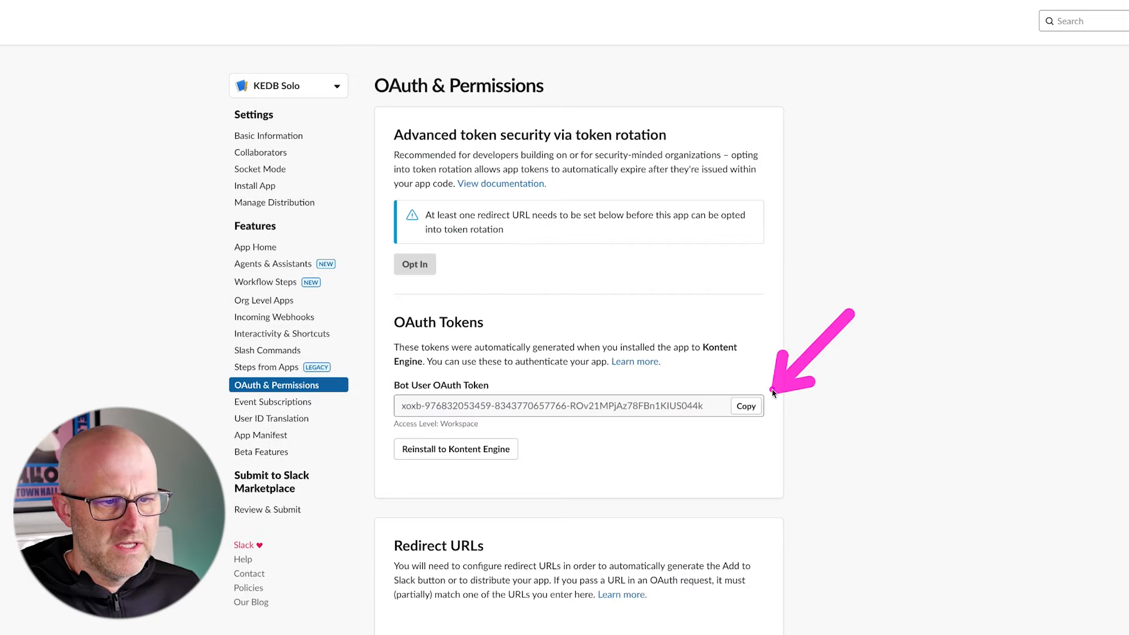
left_click(753, 411)
key("super+Tab")
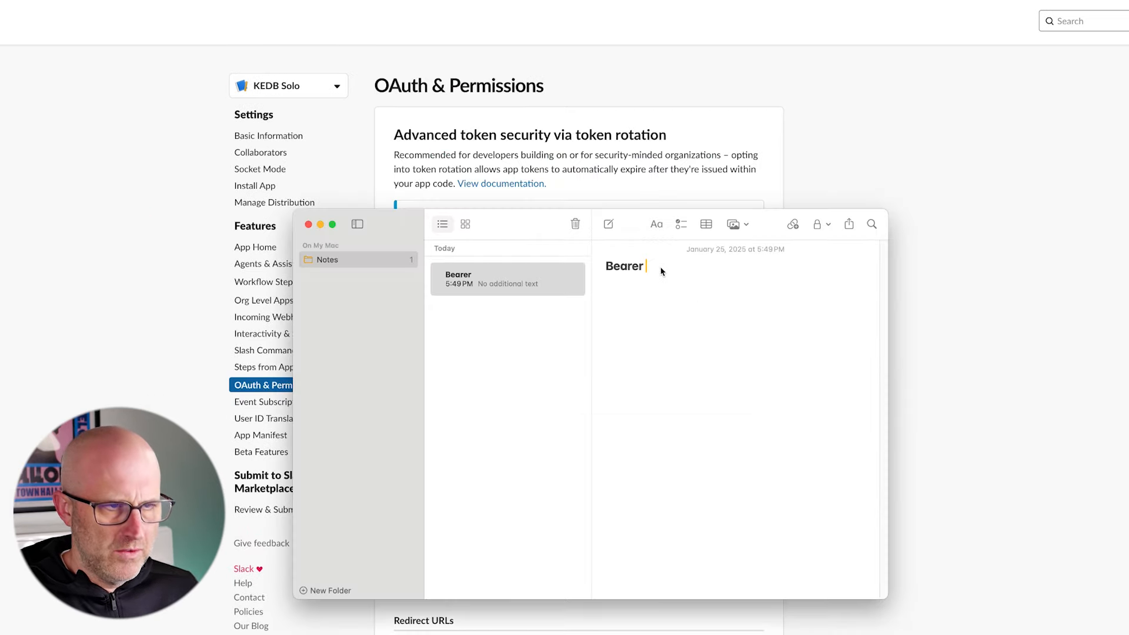
key("super+v")
left_click_drag(768, 294, 601, 274)
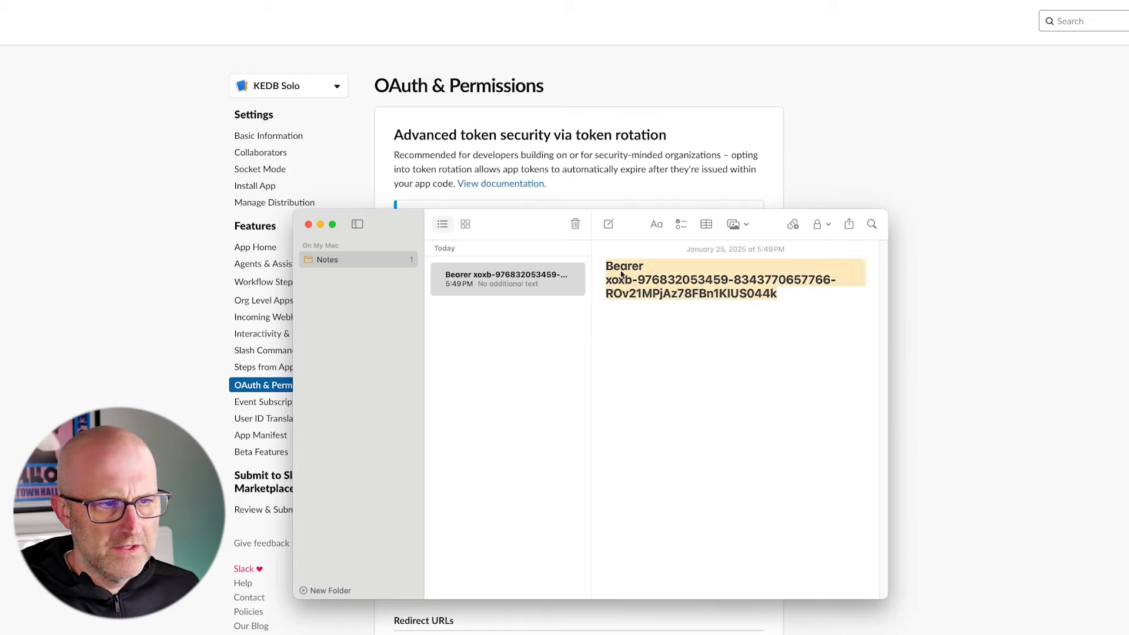
right_click(621, 274)
left_click(653, 348)
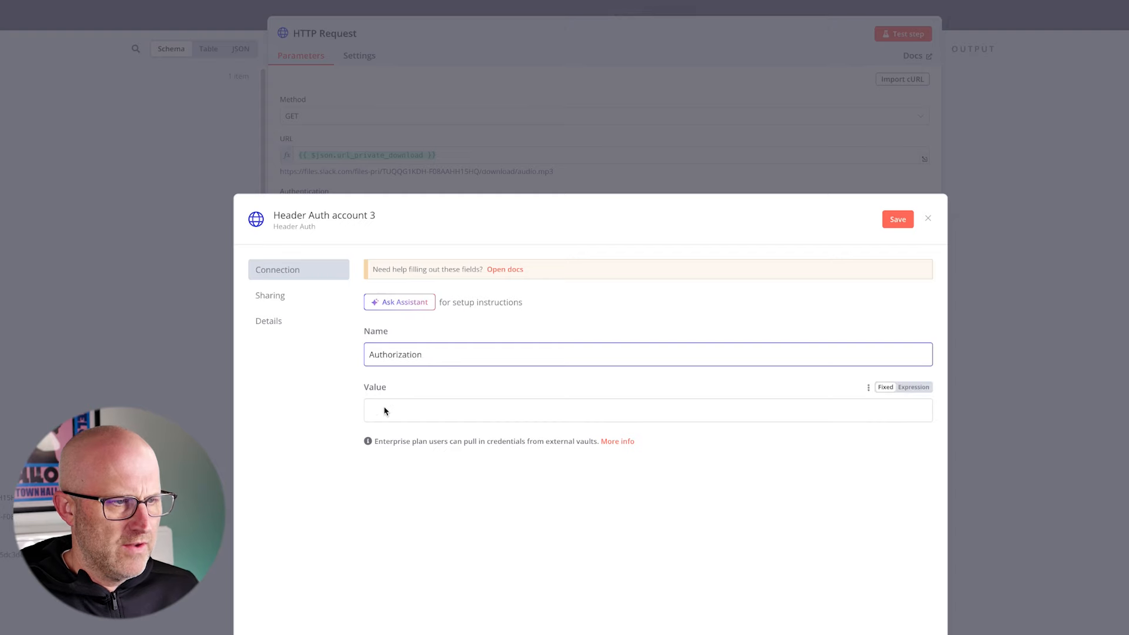
- Paste the Bearer-prefixed bot token as the header credential's value and save the credential
left_click(429, 422)
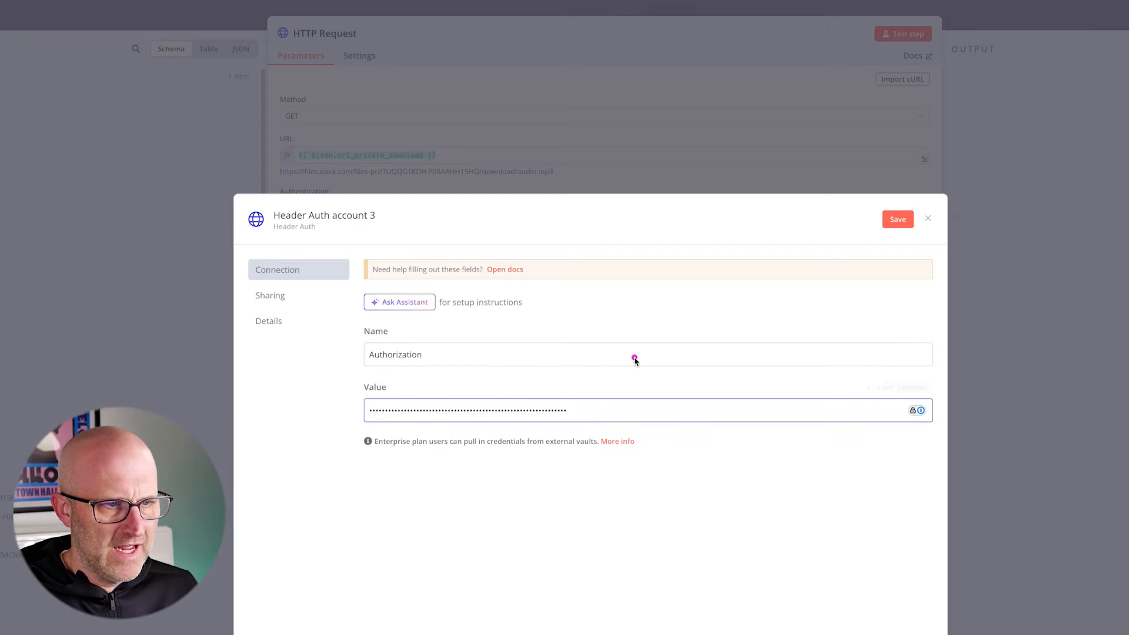
left_click_drag(584, 418, 335, 397)
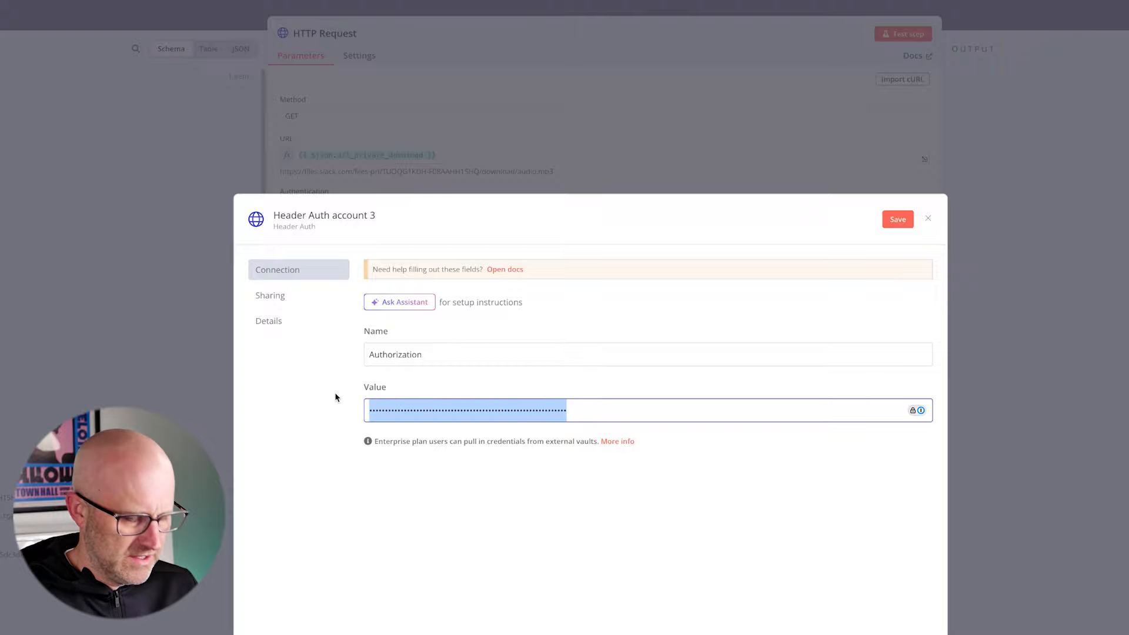
type("B")
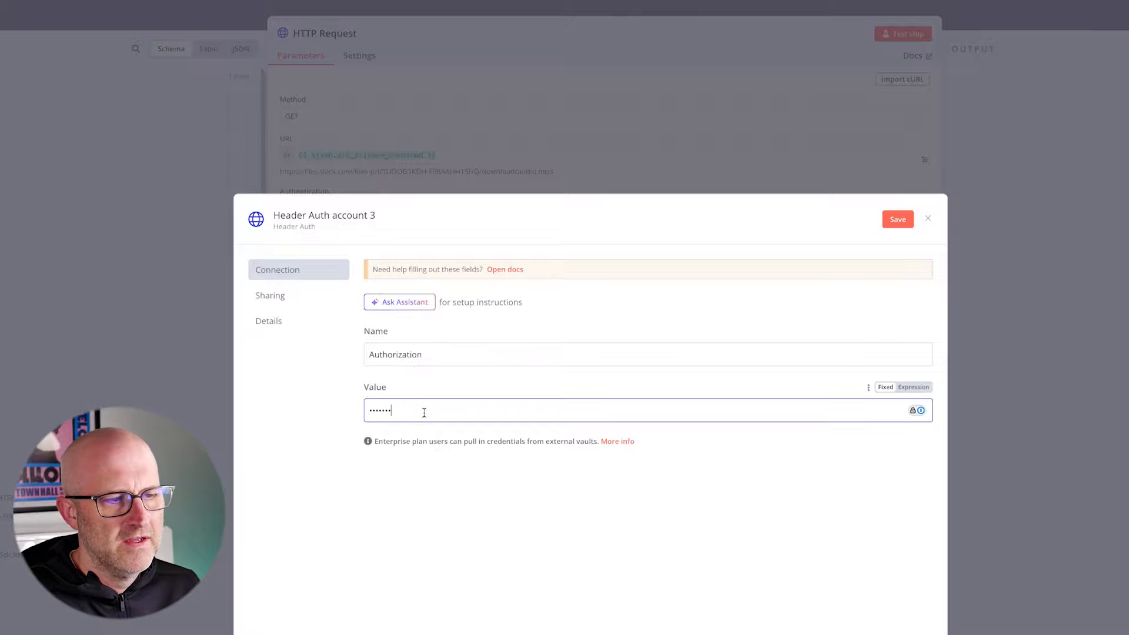
left_click_drag(424, 411, 338, 410)
key("ctrl+v")
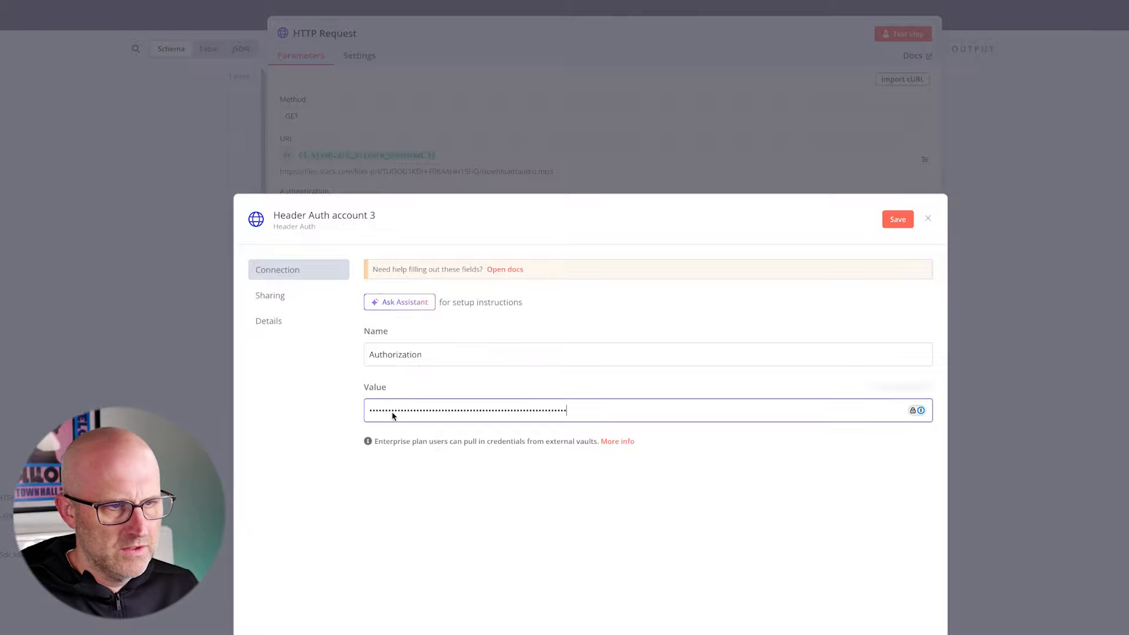
left_click(897, 219)
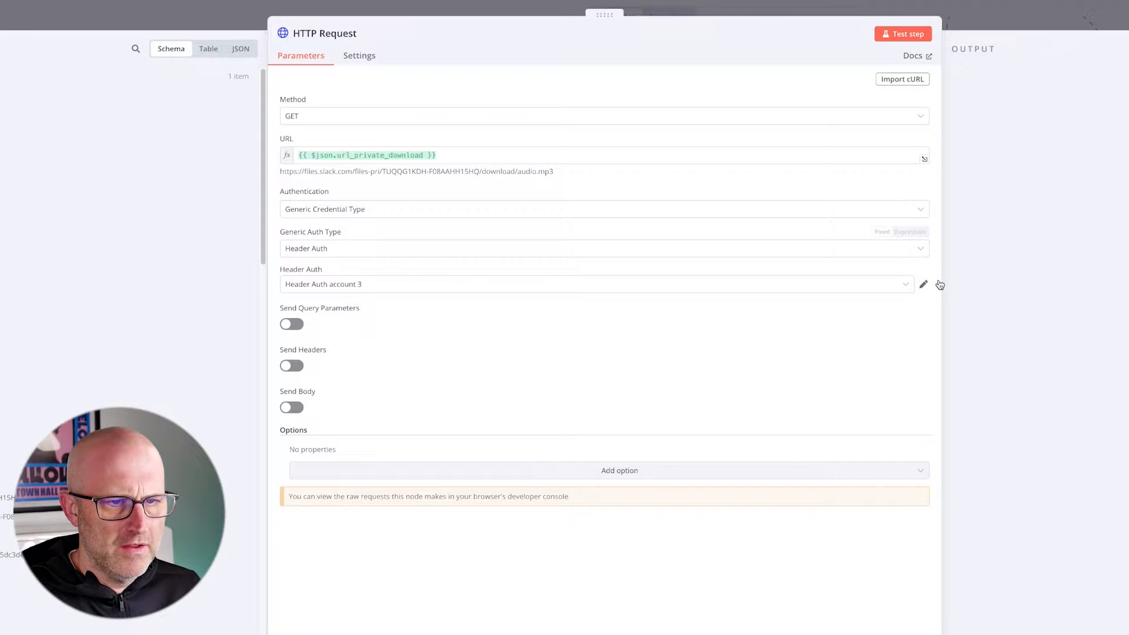
- Enable sending headers on the HTTP Request and add a header named accept with the value application/octet-stream
left_click(292, 366)
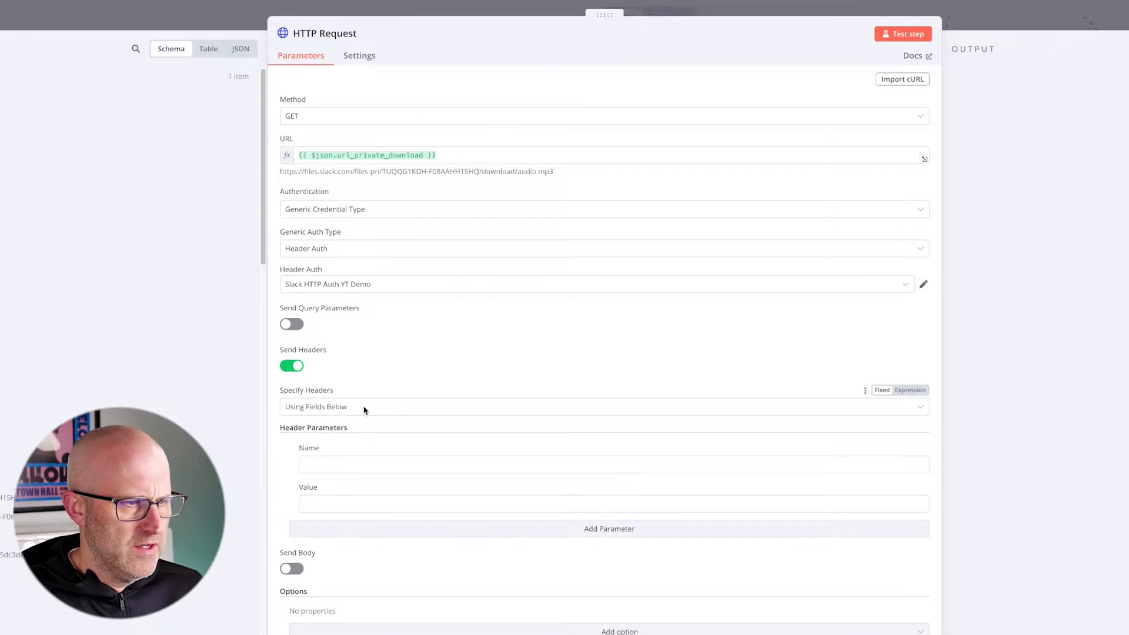
left_click(329, 465)
type("Ac")
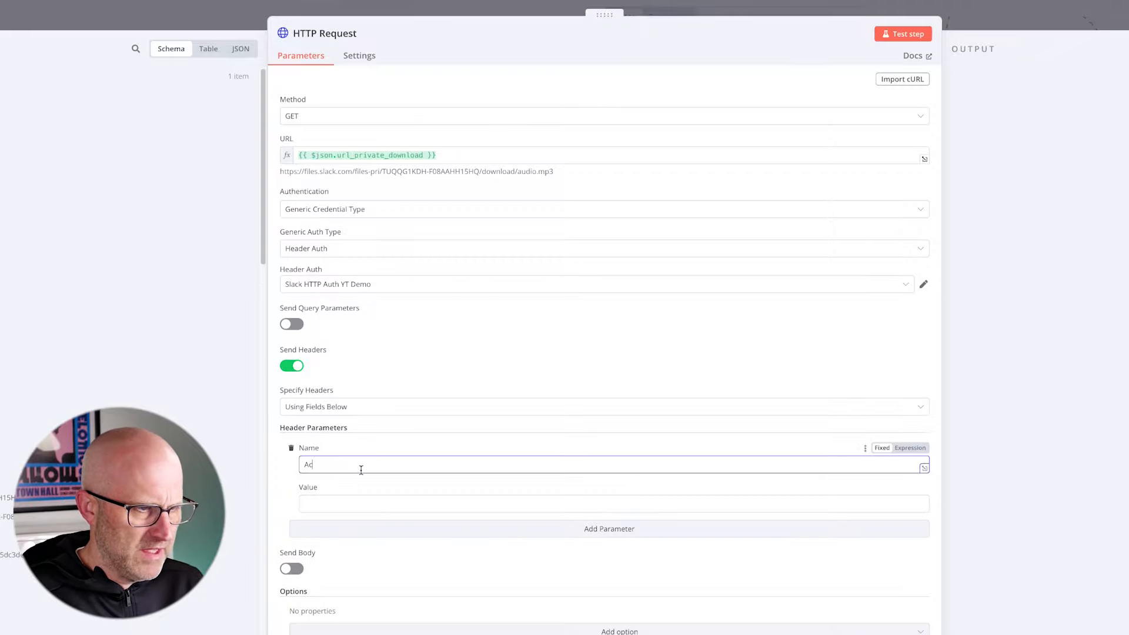
type("cept")
left_click(382, 509)
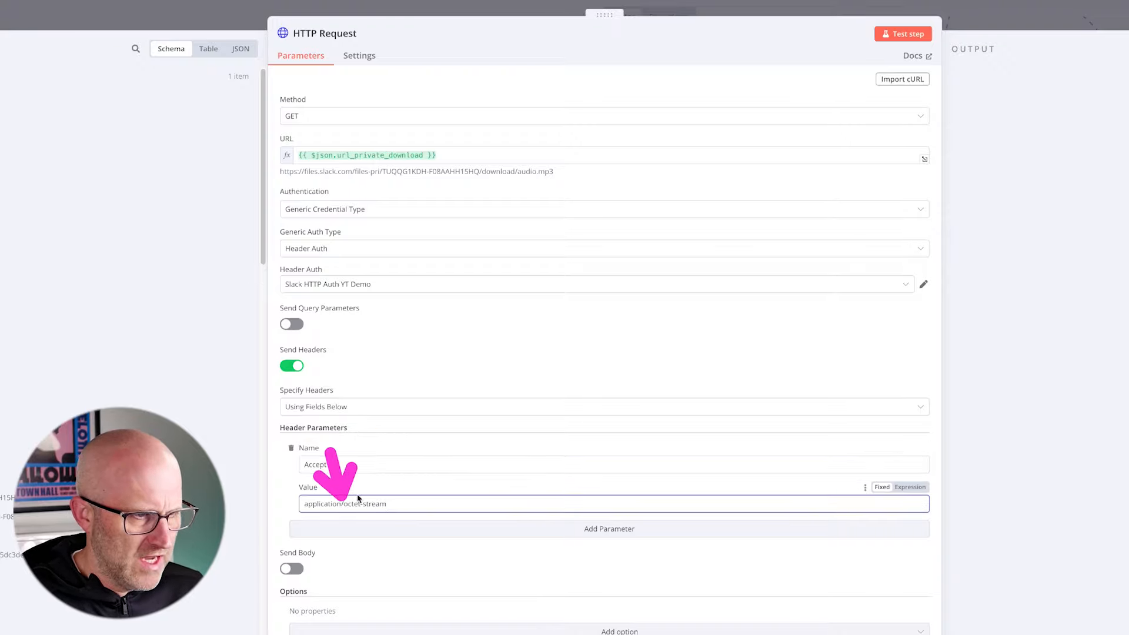
left_click(296, 517)
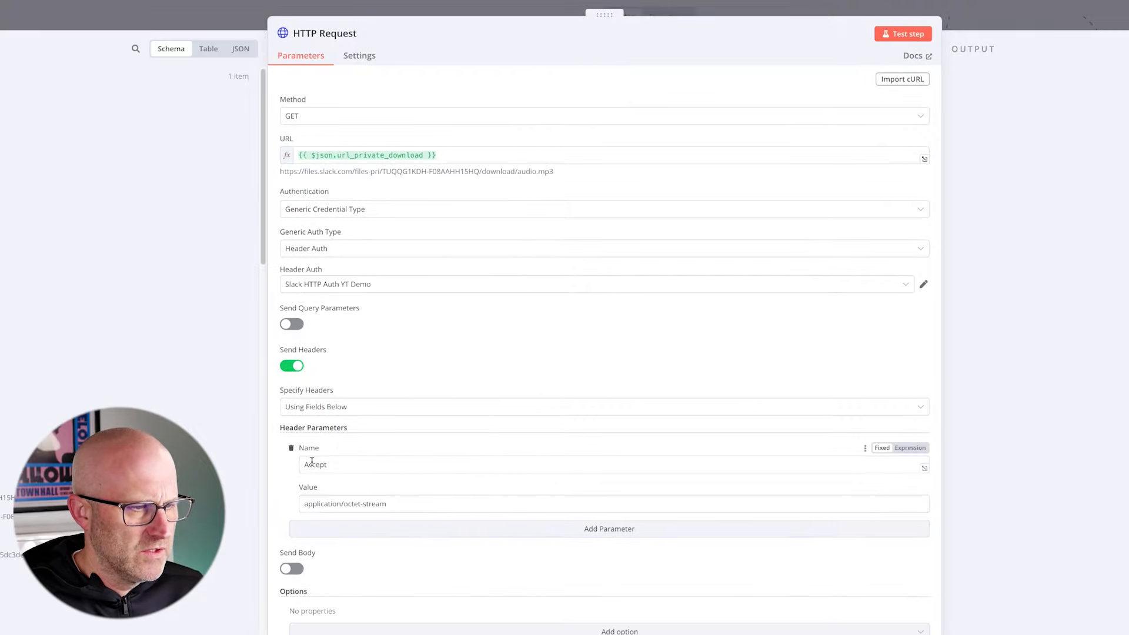
left_click(308, 464)
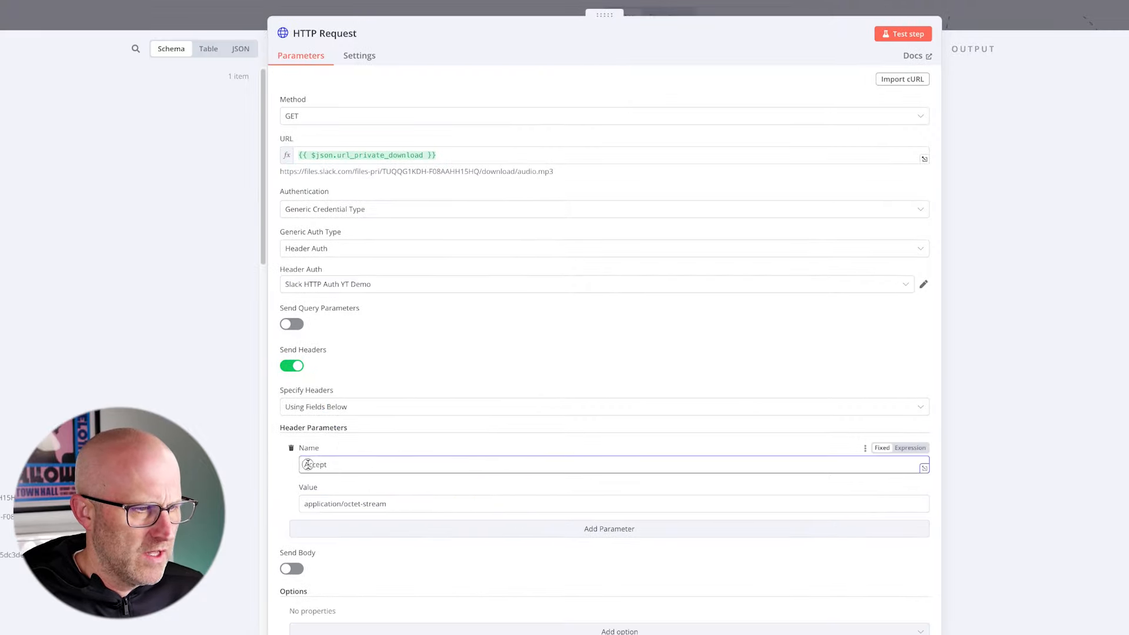
left_click(281, 488)
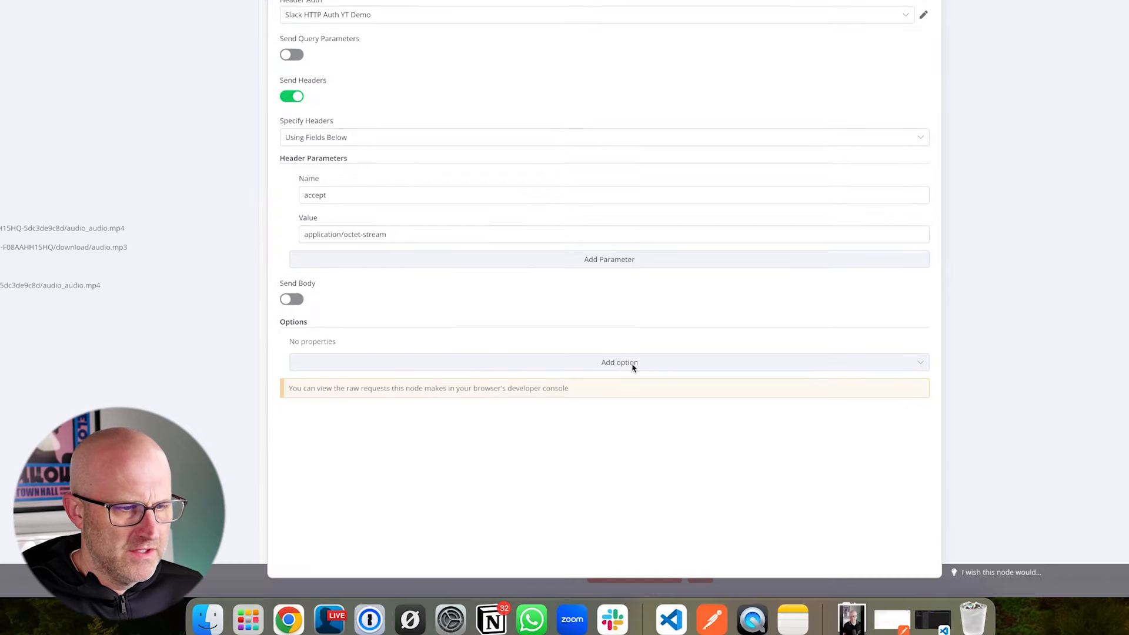
- Add the Response option to the HTTP Request and set its response format to File
left_click(633, 632)
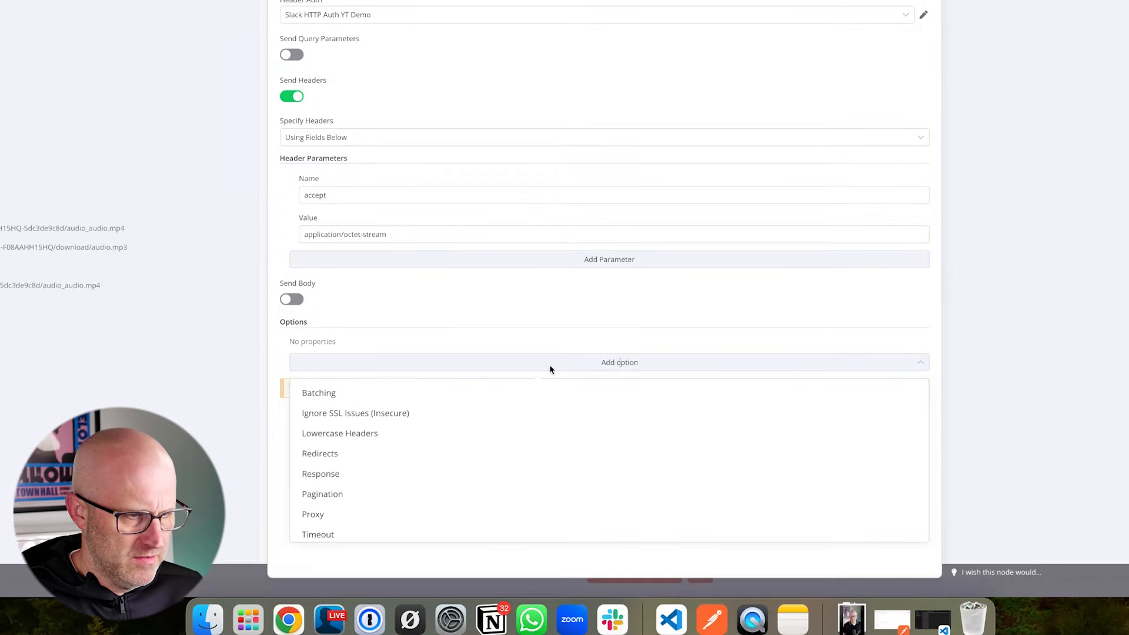
left_click(326, 474)
left_click(383, 464)
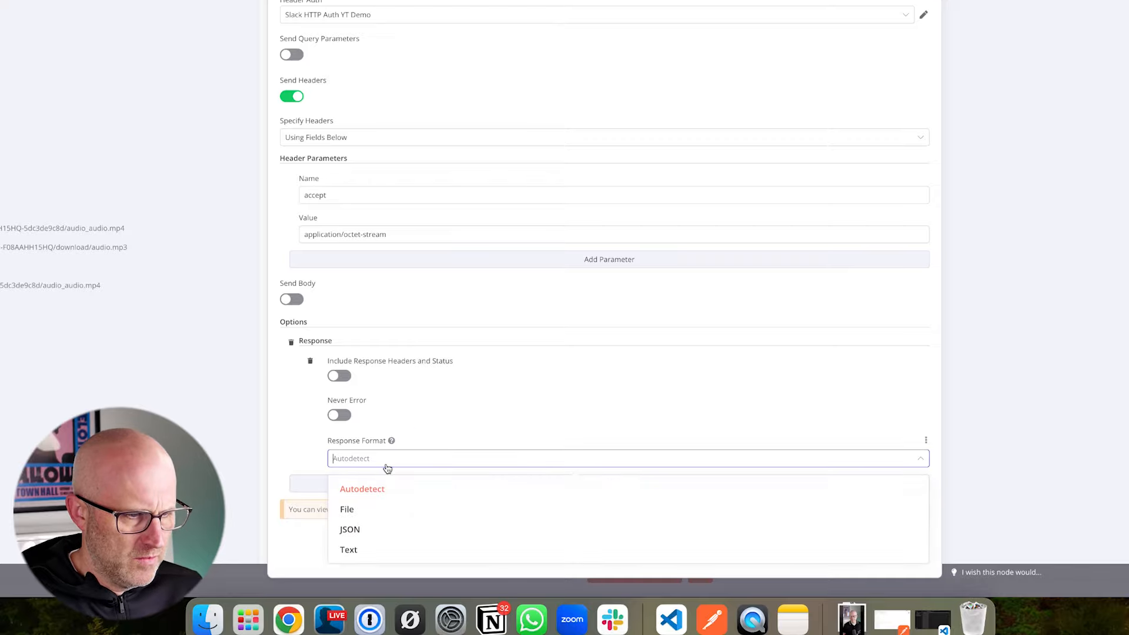
left_click(382, 509)
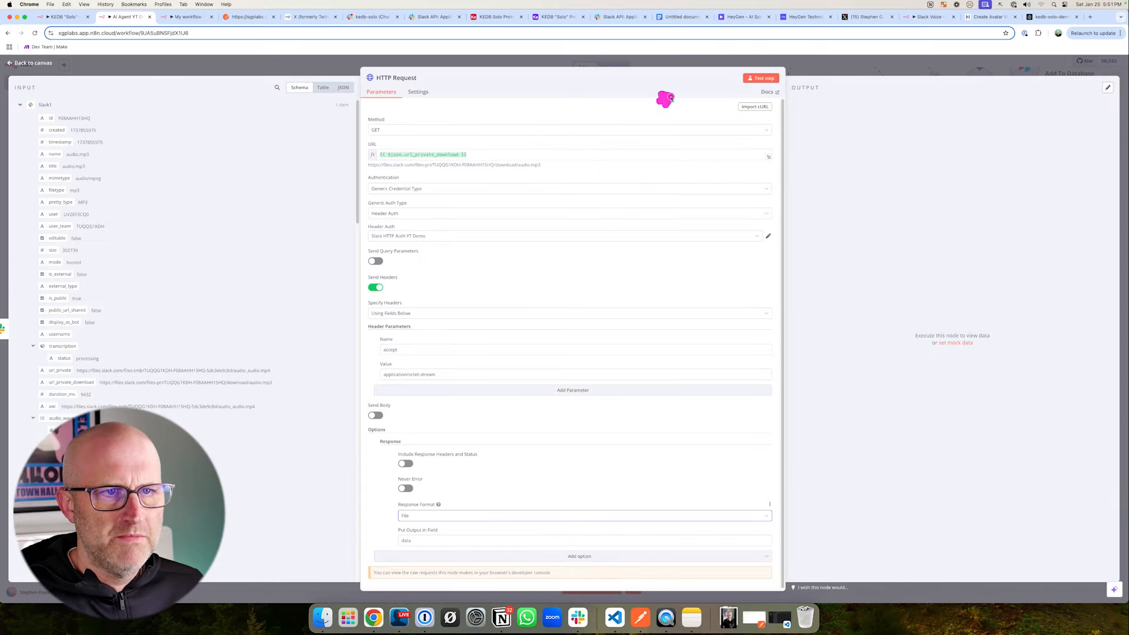
- Test the HTTP Request node to download the Slack audio file, review its settings, and return to the canvas
left_click(752, 79)
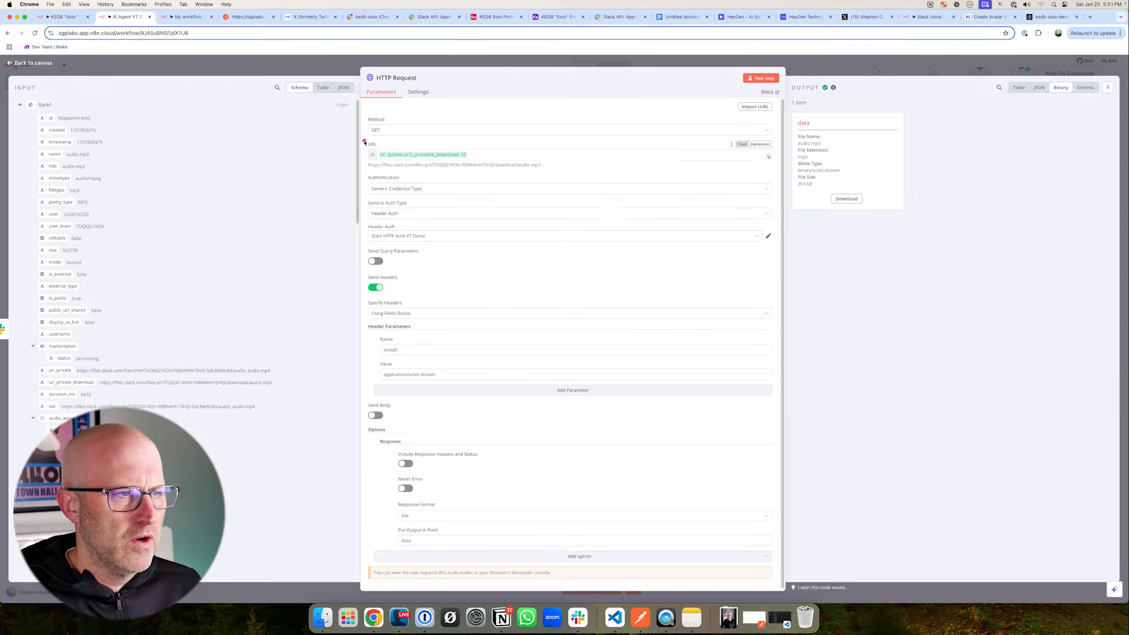
left_click_drag(340, 135, 505, 177)
scroll(515, 292, "down", 1)
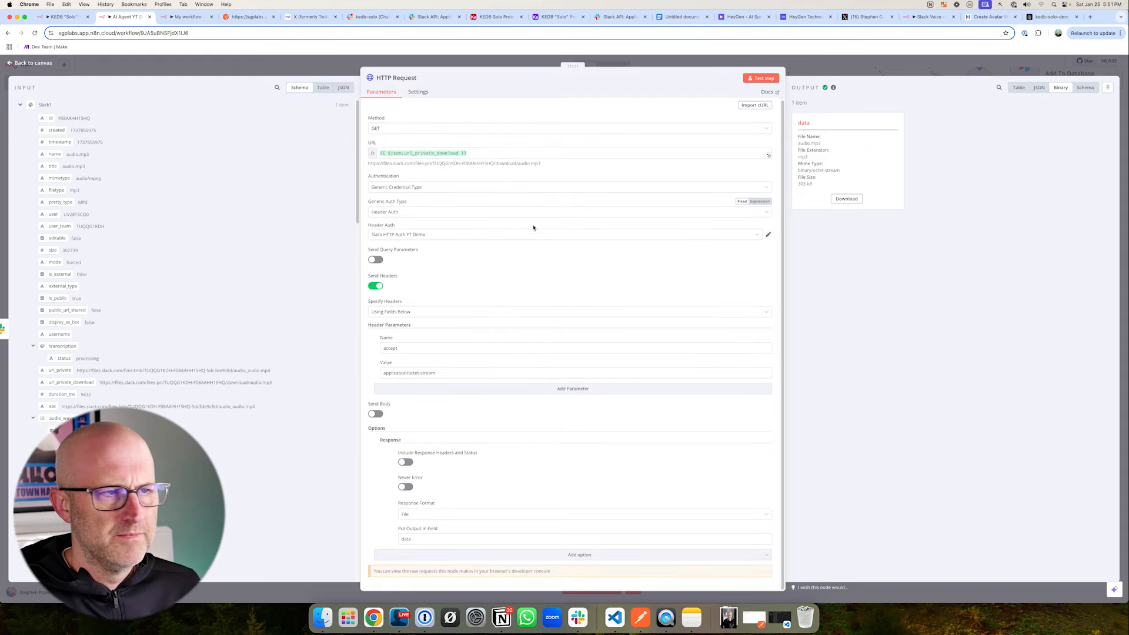
key("Escape")
- Add an OpenAI Transcribe a Recording node after the HTTP Request, test it on the downloaded audio, and return to the canvas
left_click(650, 414)
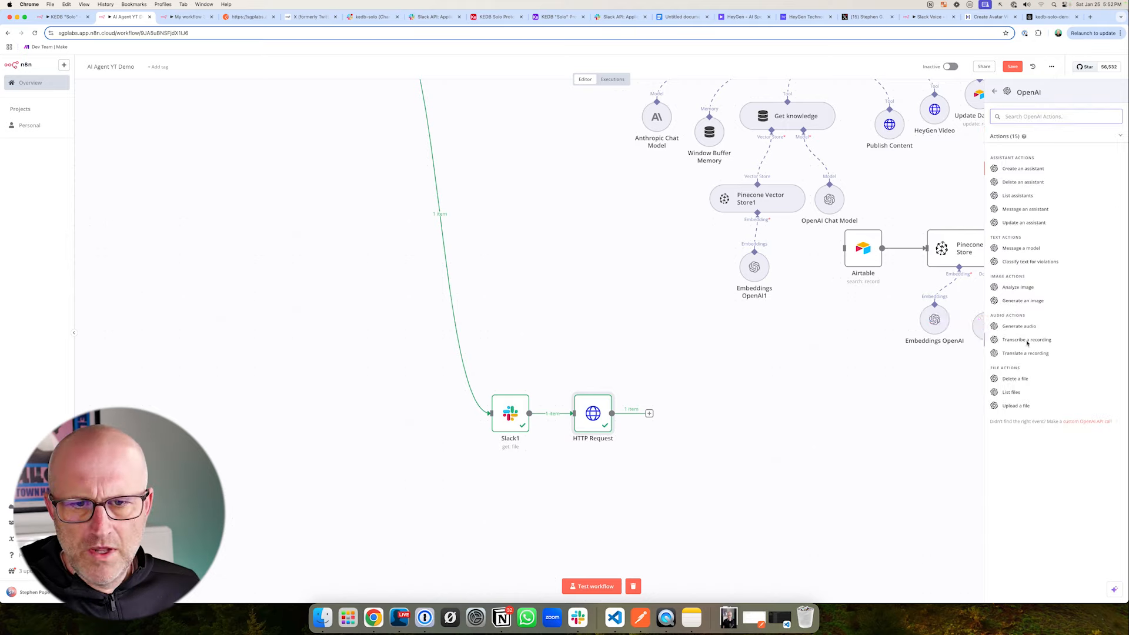
left_click(1026, 338)
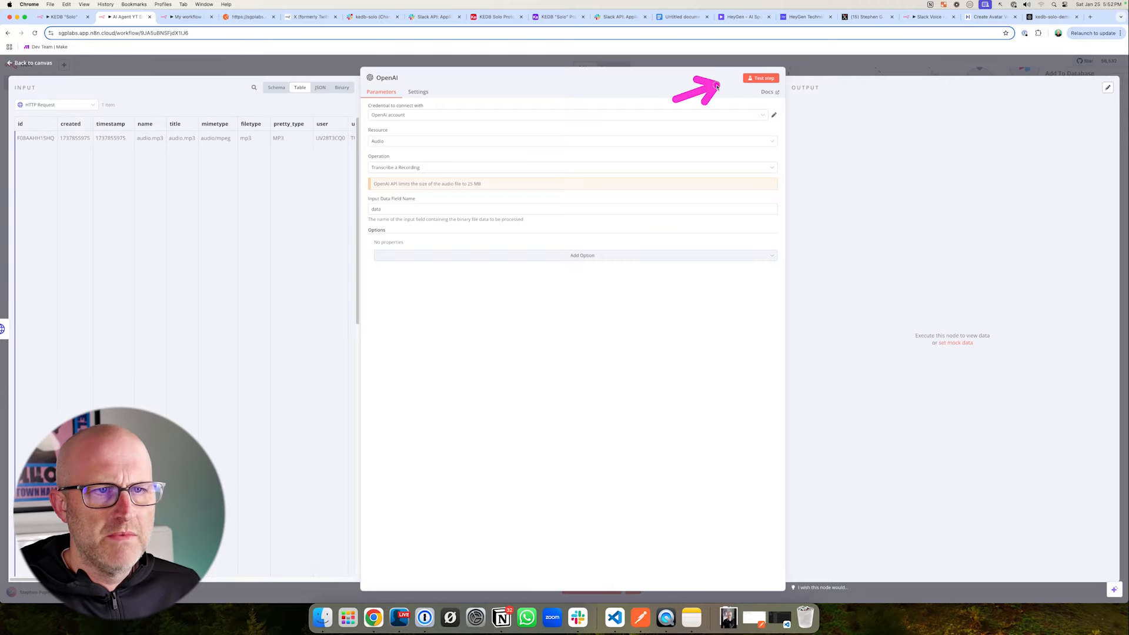
left_click(760, 78)
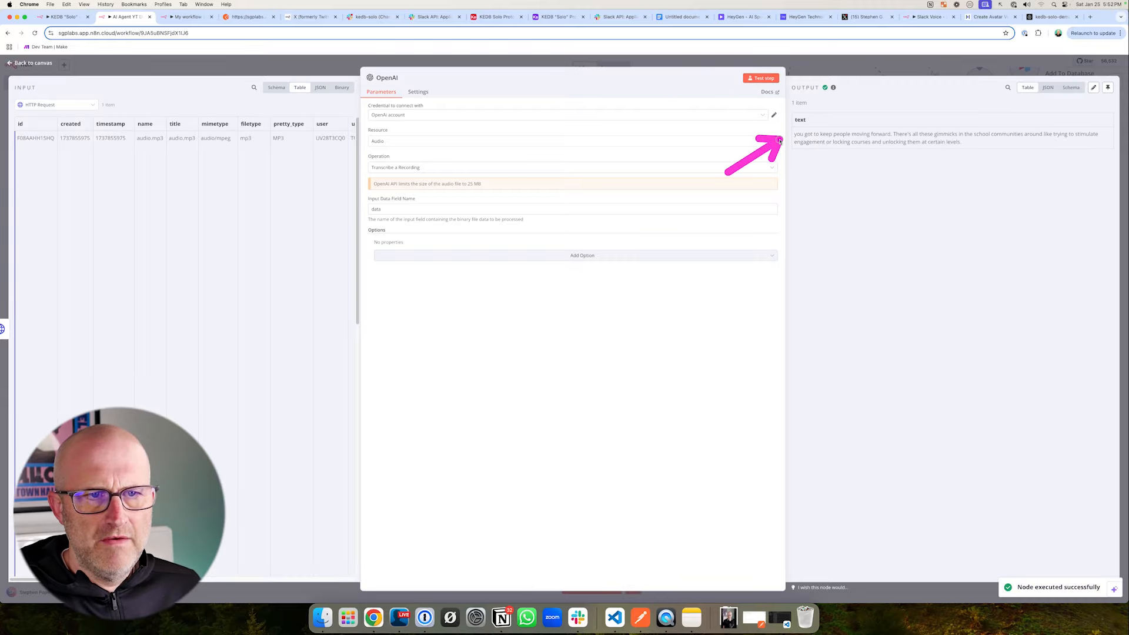
key("Escape")
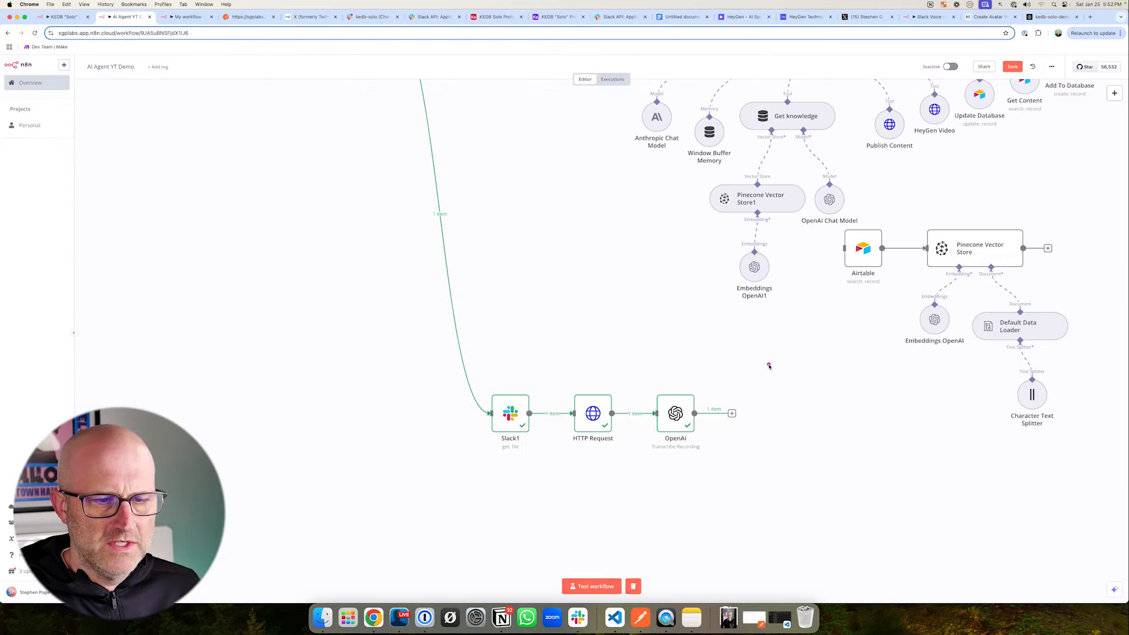
- Add an Airtable Create a Record node after the OpenAI node, using the KEDB Solo Prototype YT Demo base and its Content table
left_click(732, 413)
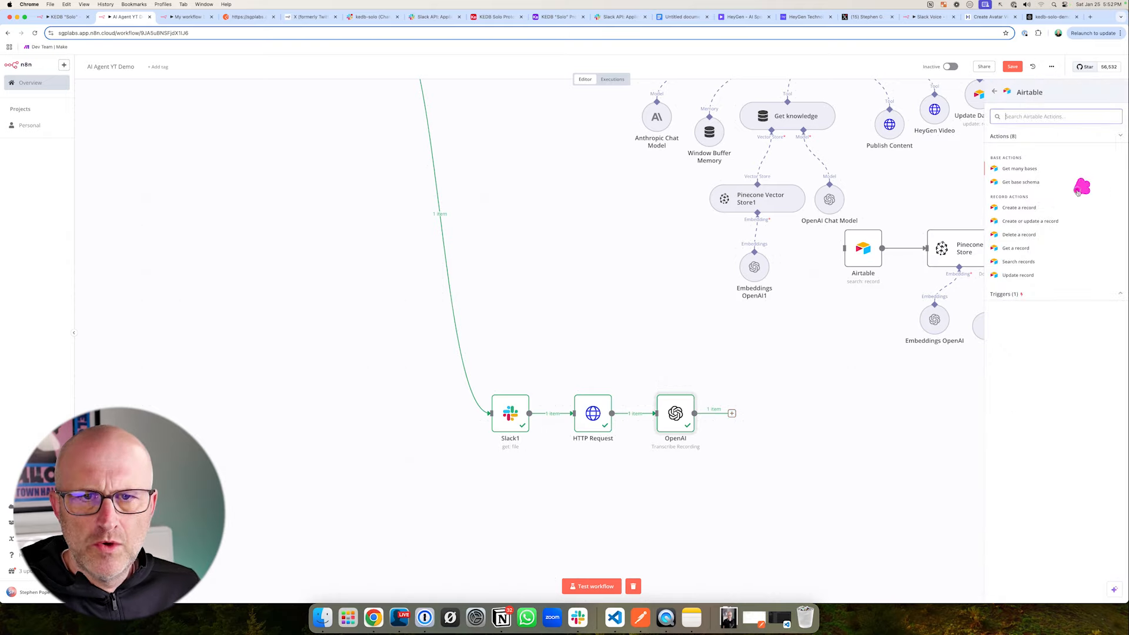
left_click(1021, 203)
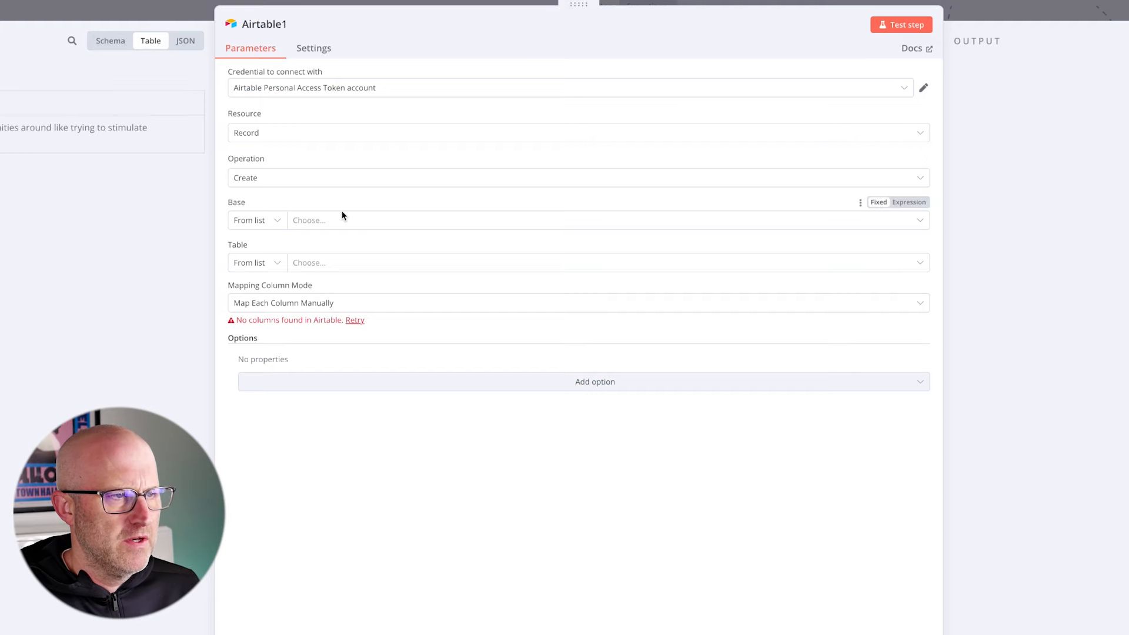
left_click(338, 226)
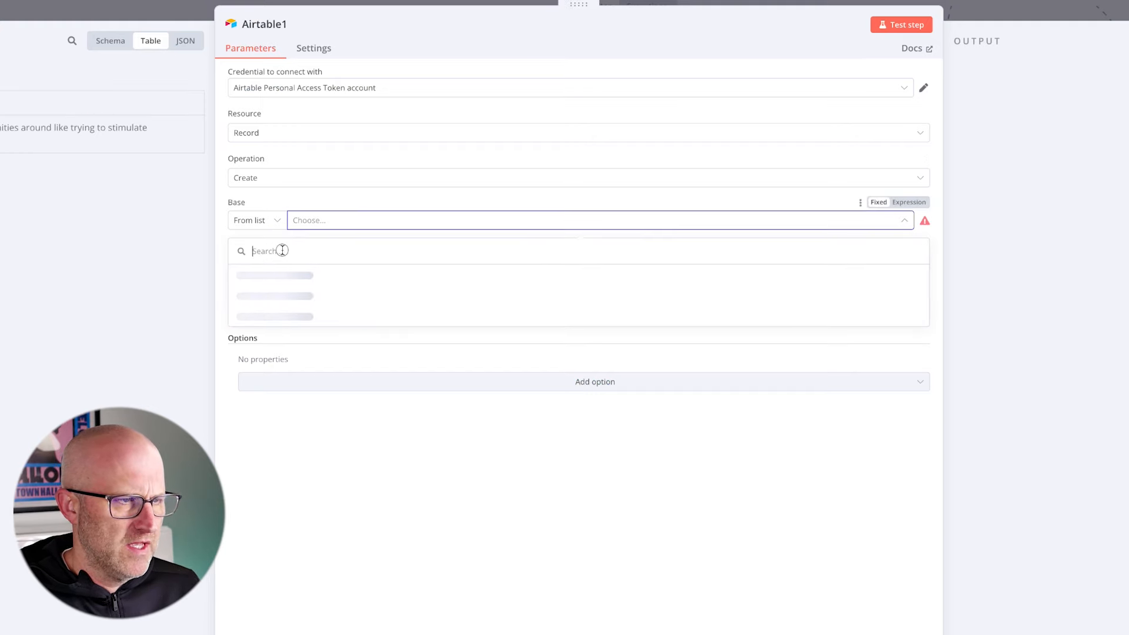
type("solo")
left_click(314, 272)
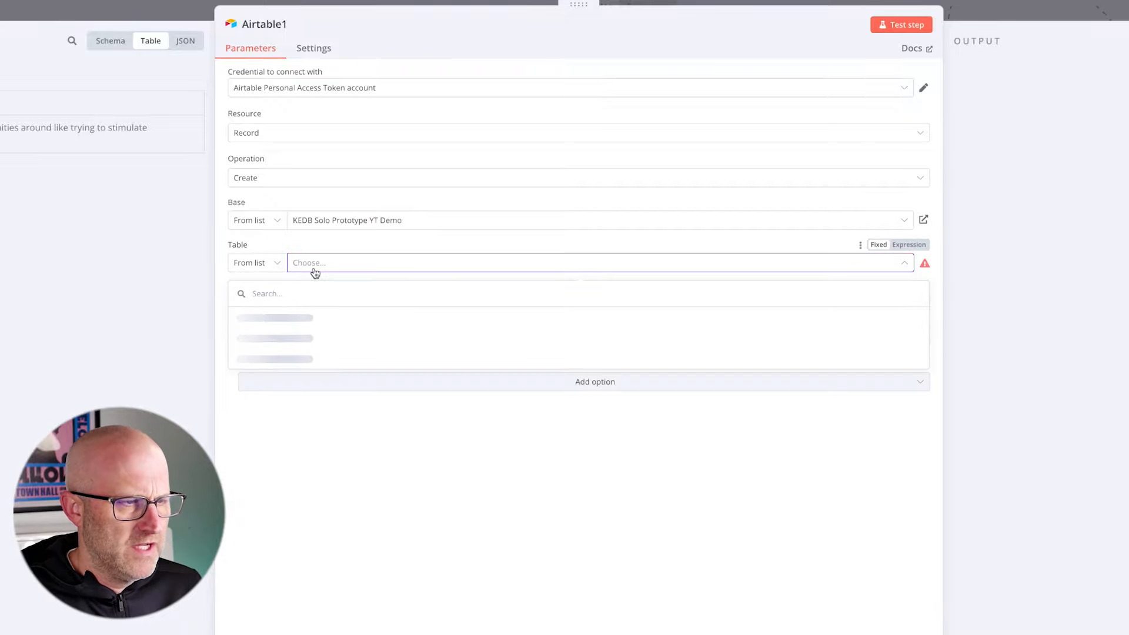
left_click(253, 318)
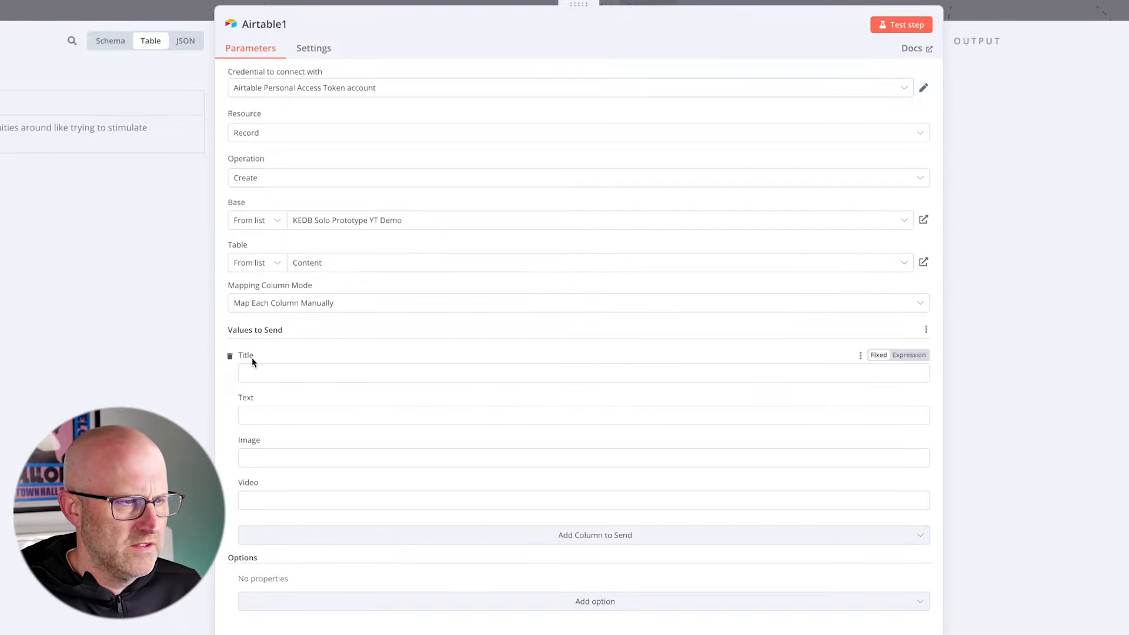
- Map the OpenAI transcript text to the Airtable Text column, test the node, and inspect the new record's text in Airtable
left_click(283, 415)
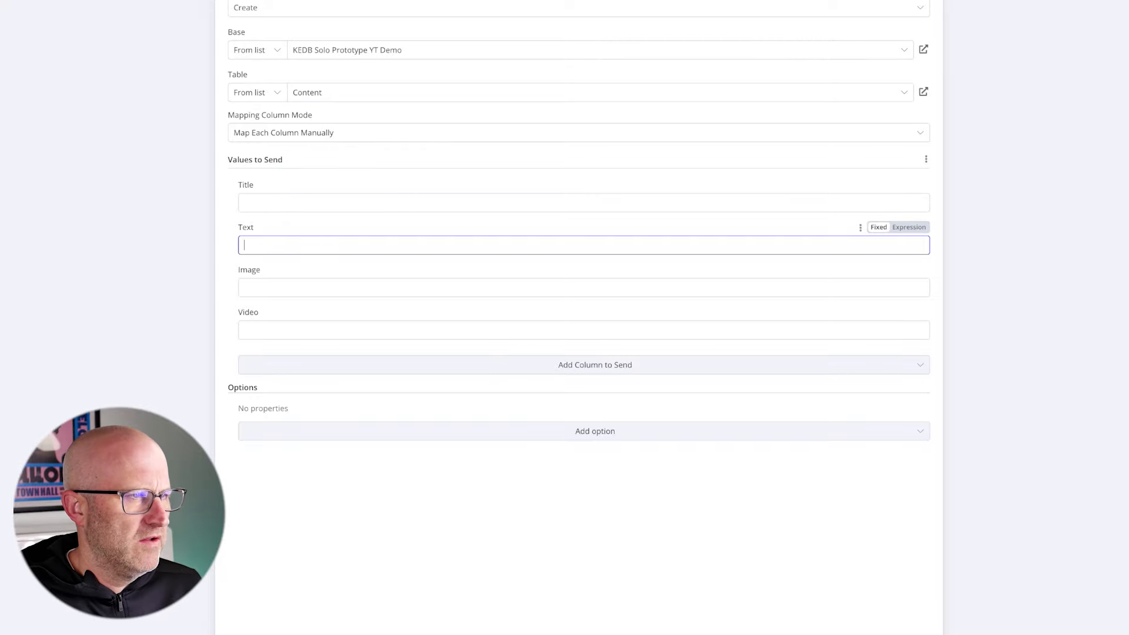
left_click_drag(3, 64, 259, 250)
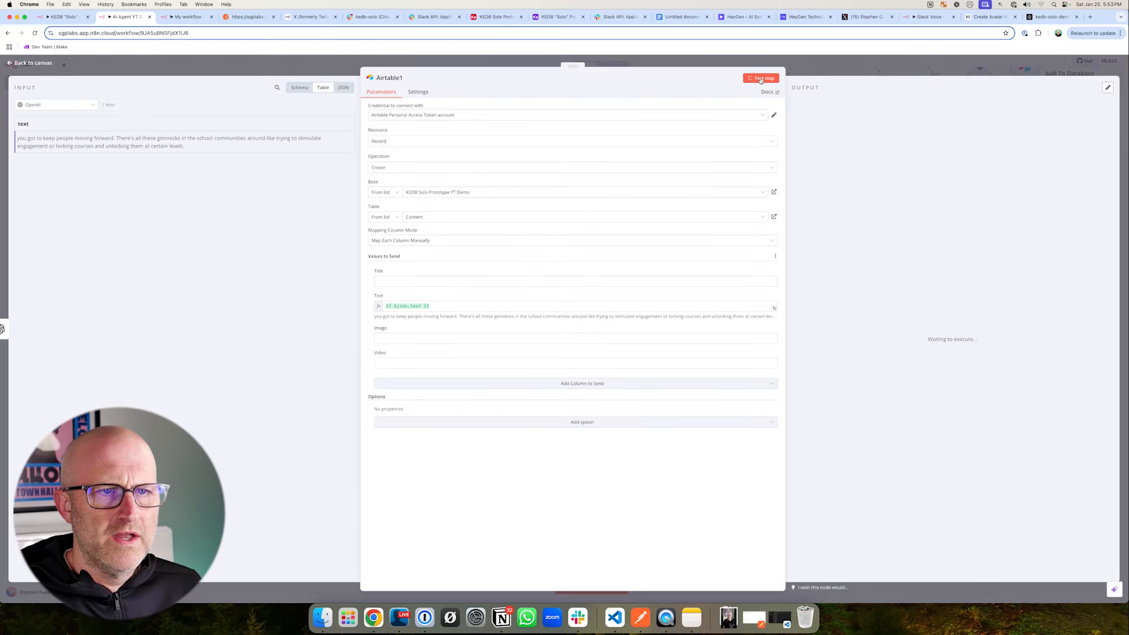
left_click(493, 16)
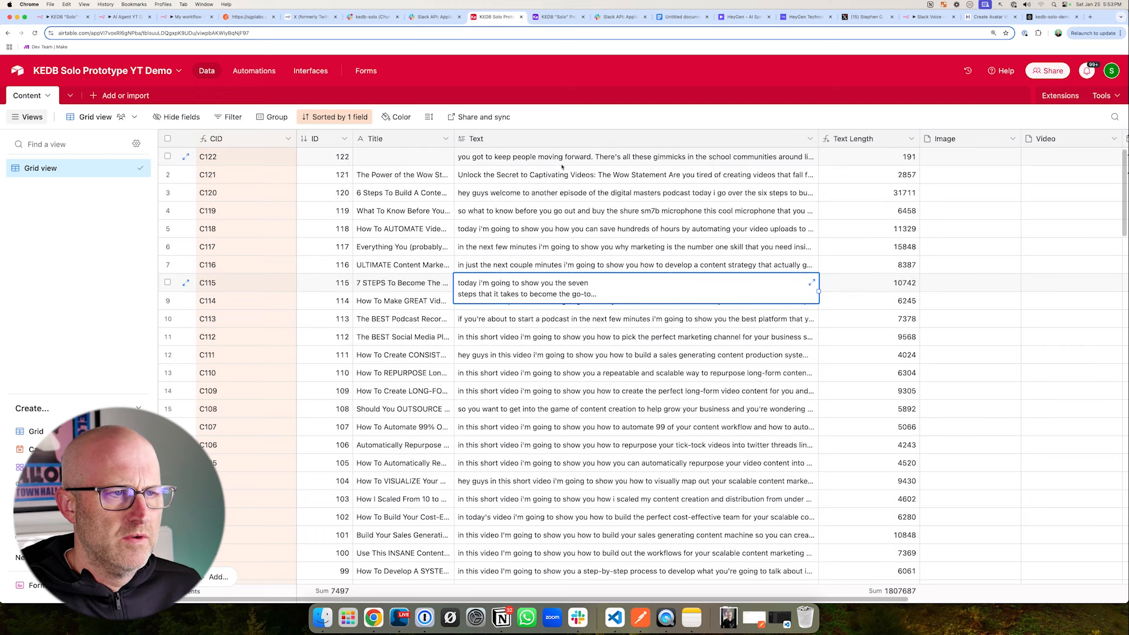
left_click(600, 157)
left_click(810, 157)
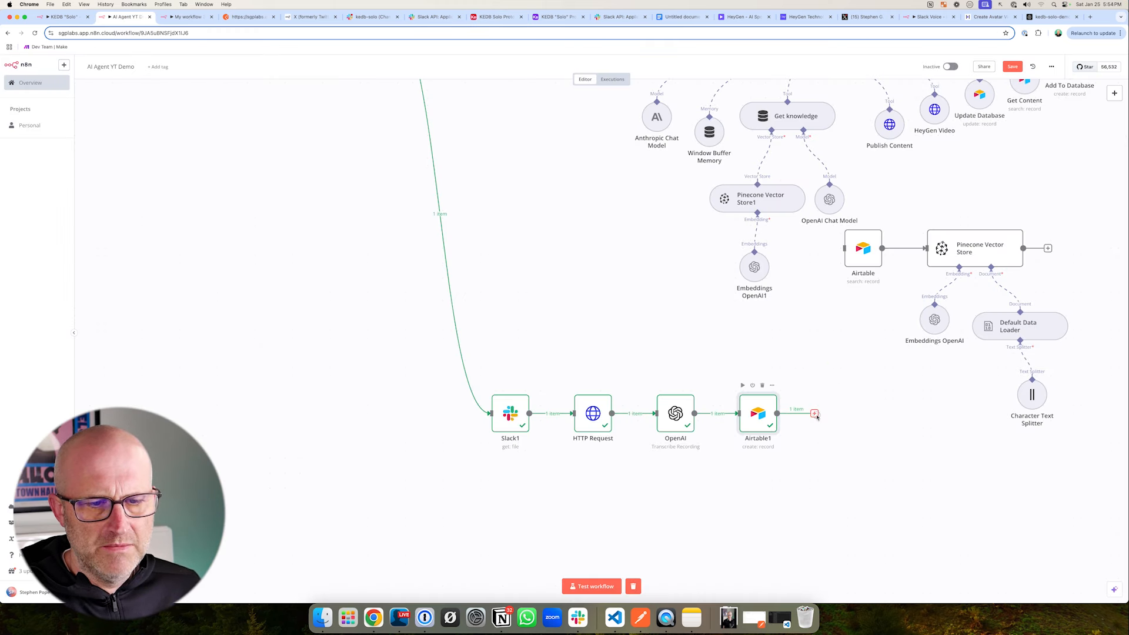
- Add a Slack Send a Message node after the Airtable create node and set it to send to a channel
left_click(815, 414)
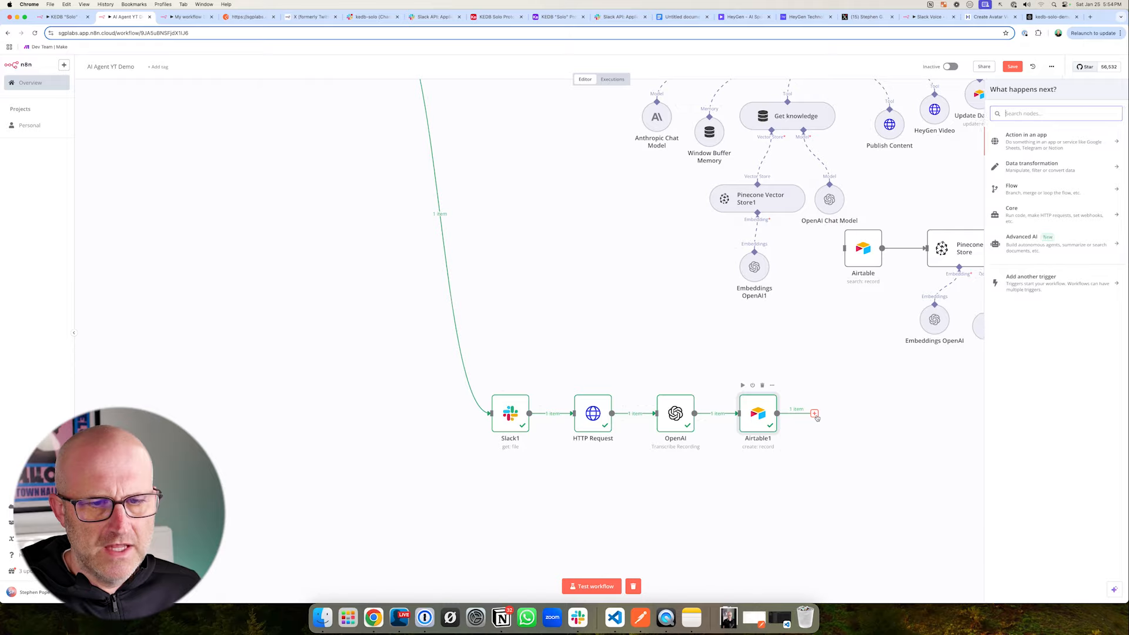
type("slack")
left_click(1009, 136)
left_click(1005, 506)
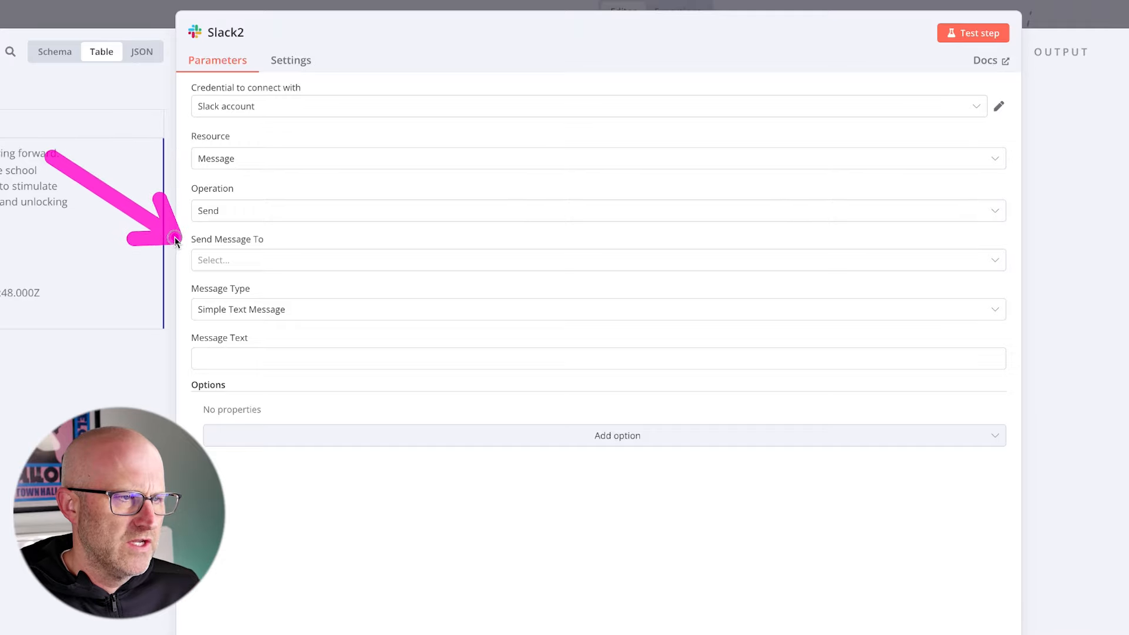
left_click(223, 260)
left_click(225, 298)
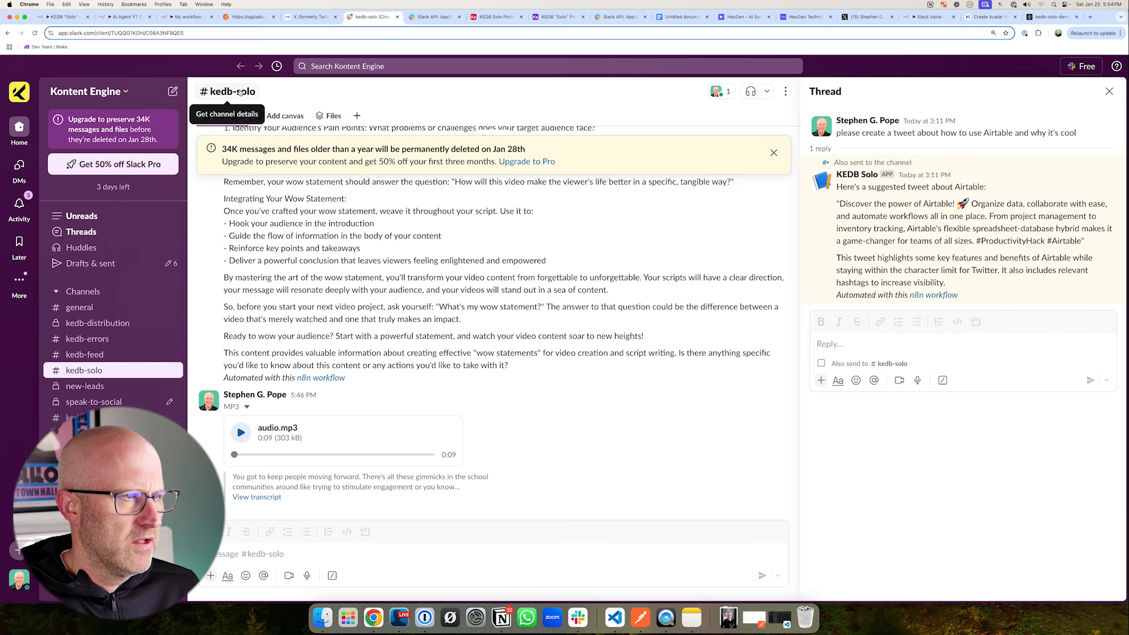
- Copy the kedb-solo channel ID from Slack and set the Slack node's channel by ID to C08A3NF9QES
left_click(232, 92)
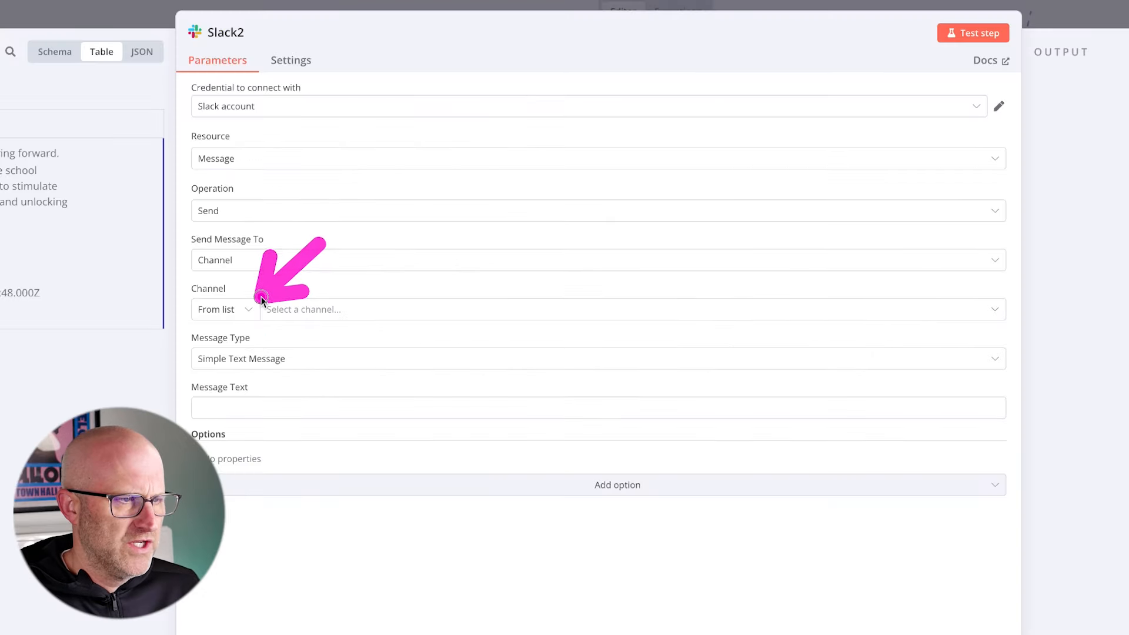
left_click(241, 311)
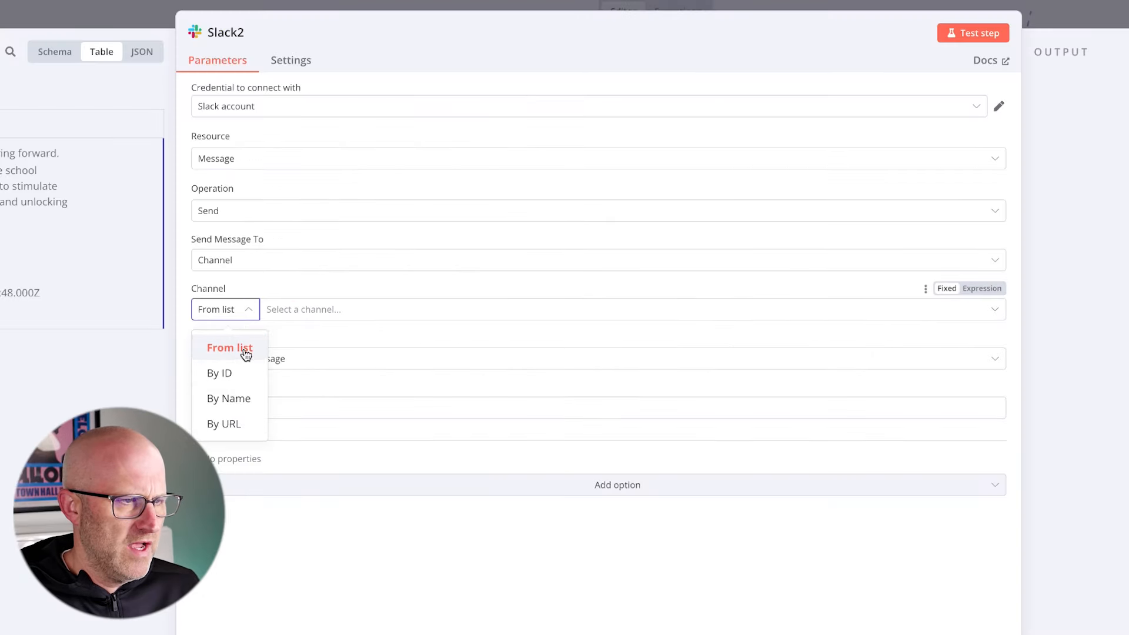
left_click(221, 373)
left_click(294, 310)
type("C08A3NF9QES")
left_click(345, 610)
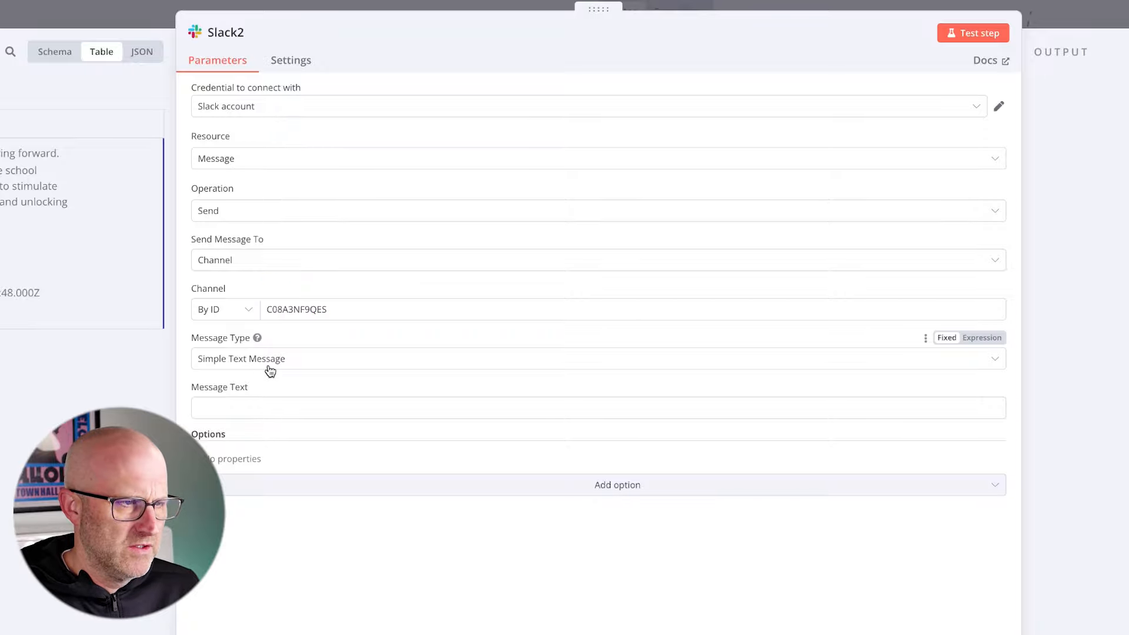
- Set the message text to the expression "Successful added audio notes to Airtable as {{ $json.fields.CID }}" and test the Slack node
left_click(258, 297)
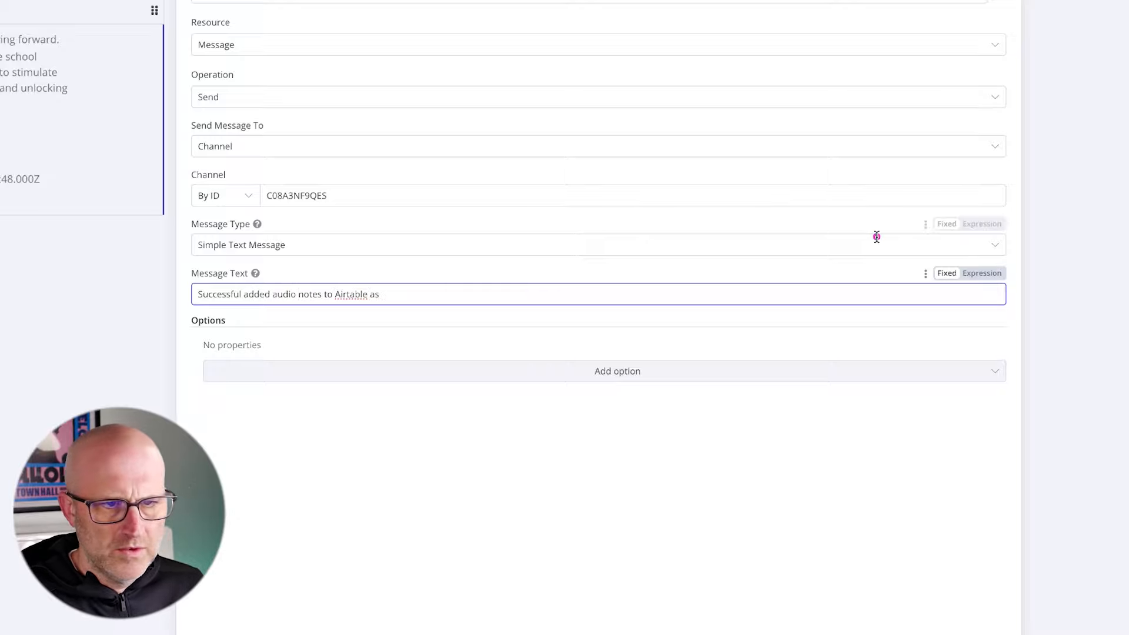
left_click(978, 274)
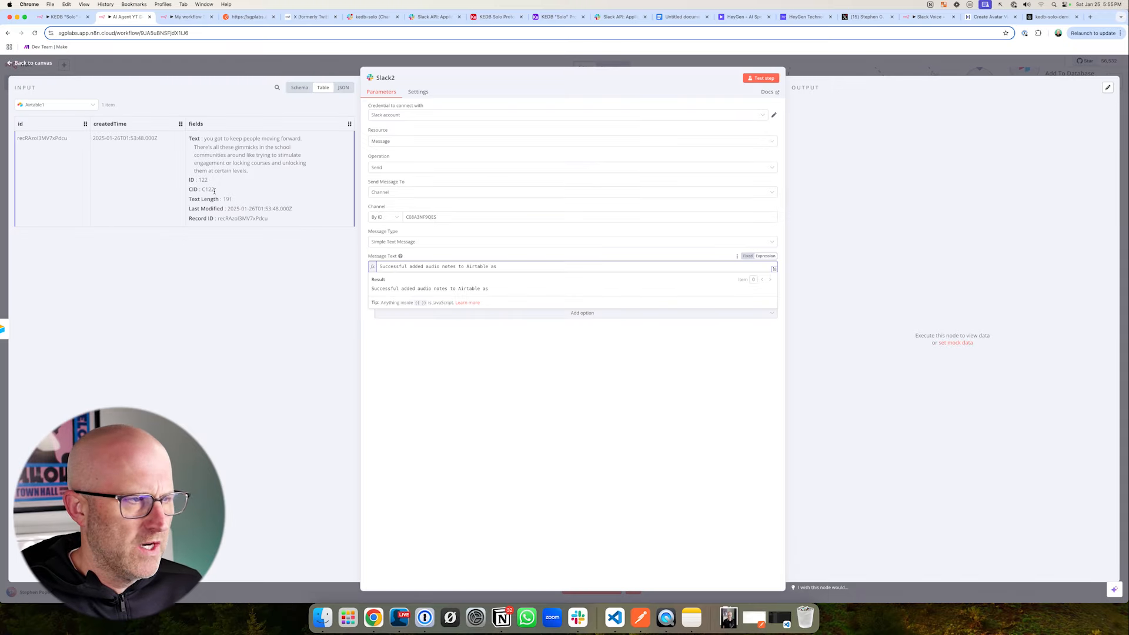
left_click(299, 87)
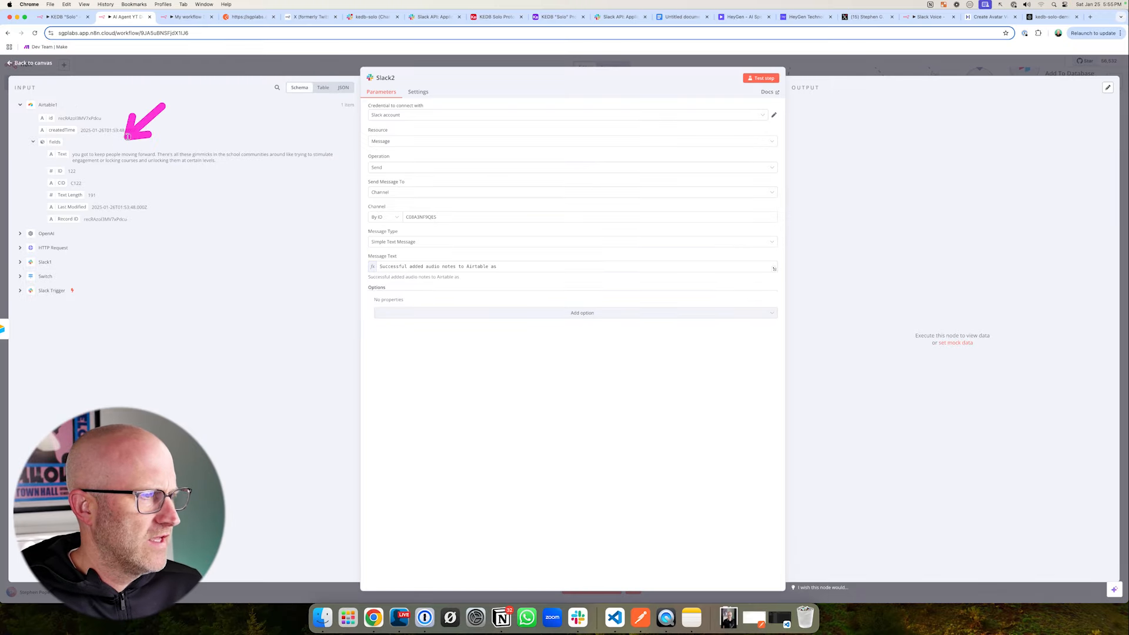
left_click_drag(61, 183, 500, 265)
left_click(765, 78)
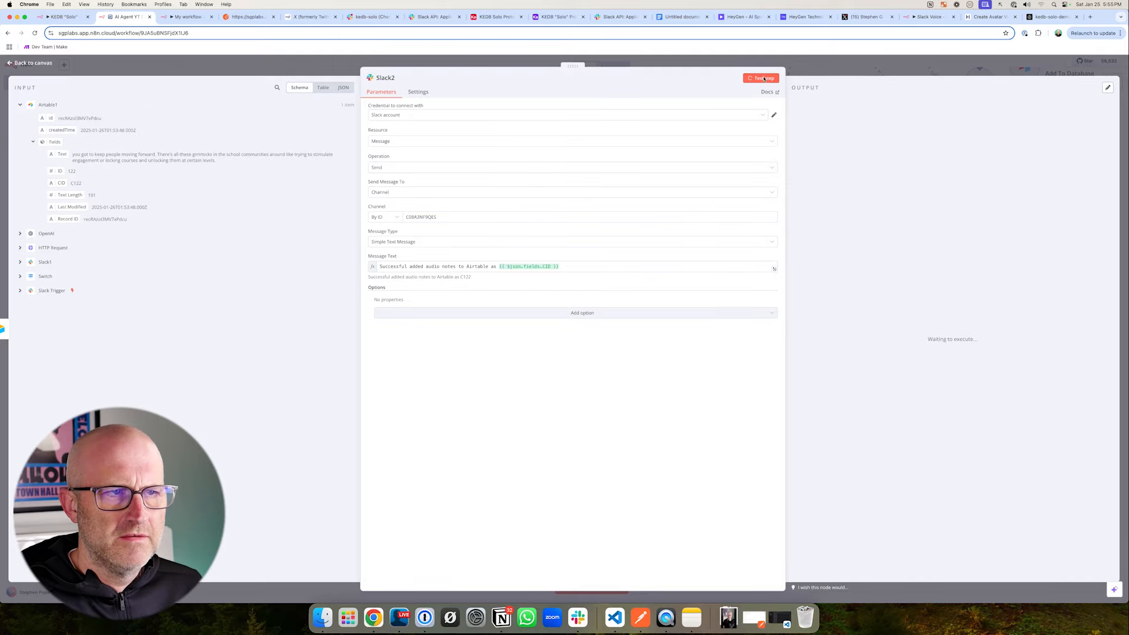
- Check the kedb-solo channel in Slack and switch the Slack message node's credential to Slack account 3
left_click(373, 18)
left_click(350, 206)
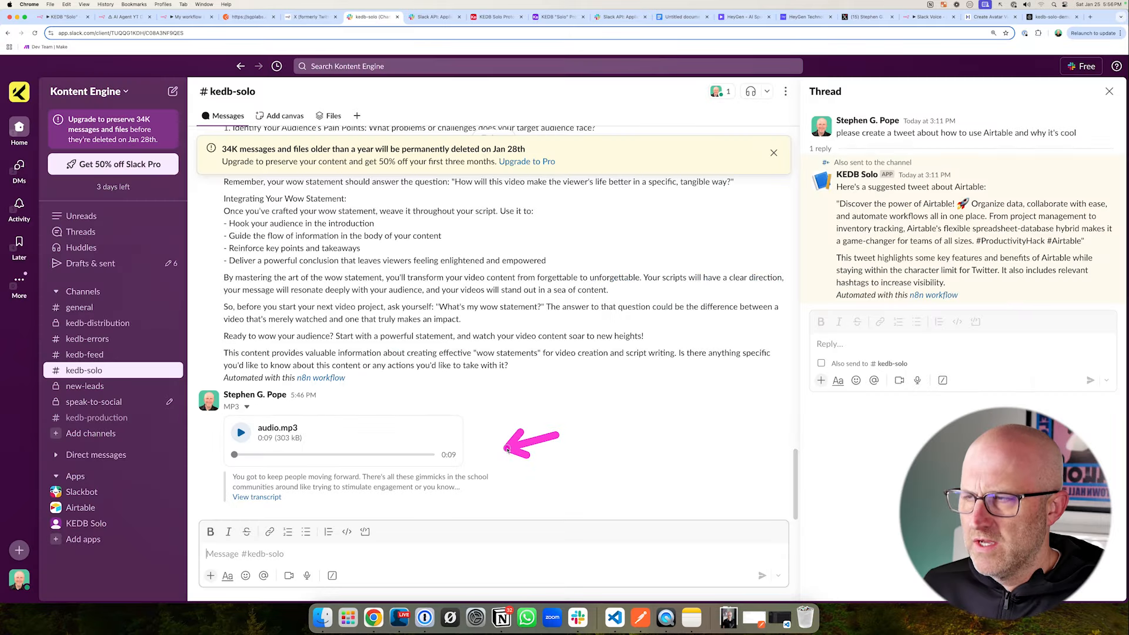
left_click(124, 16)
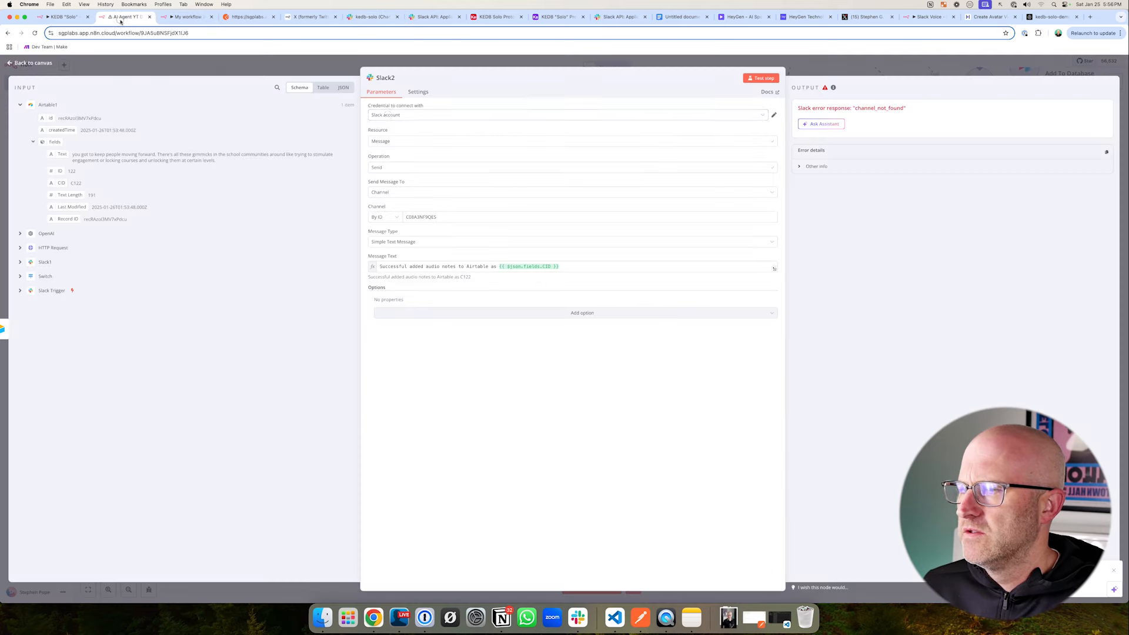
left_click(388, 115)
left_click(399, 172)
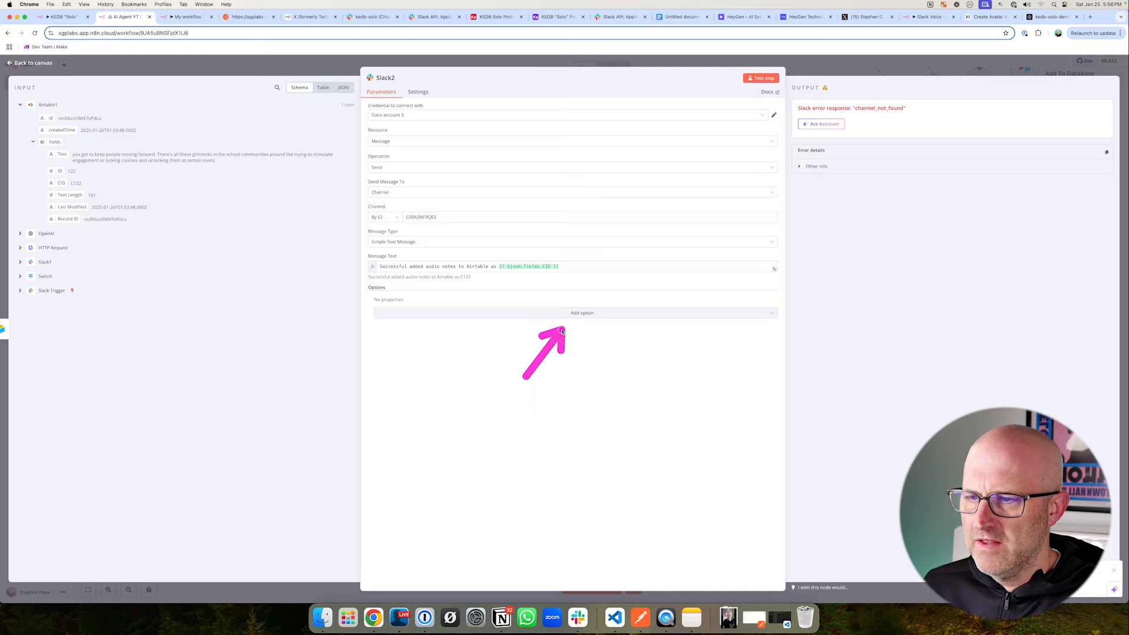
- Add the Reply to a Message option with the Slack Trigger's ts value as the message timestamp and enable Reply to Thread
left_click(583, 315)
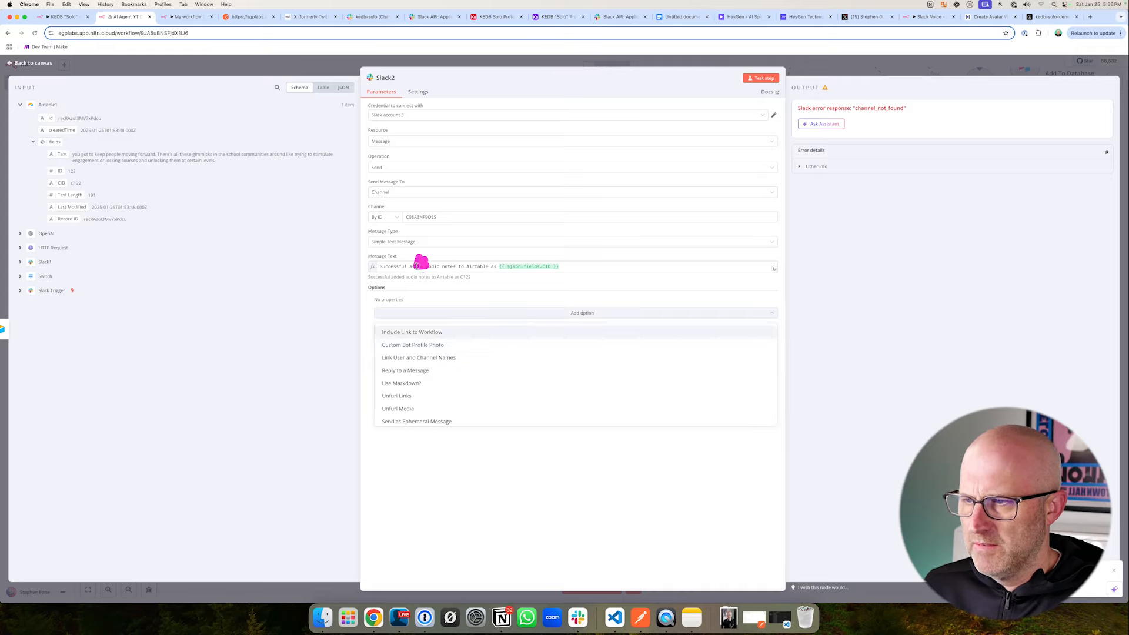
left_click(426, 371)
left_click(447, 322)
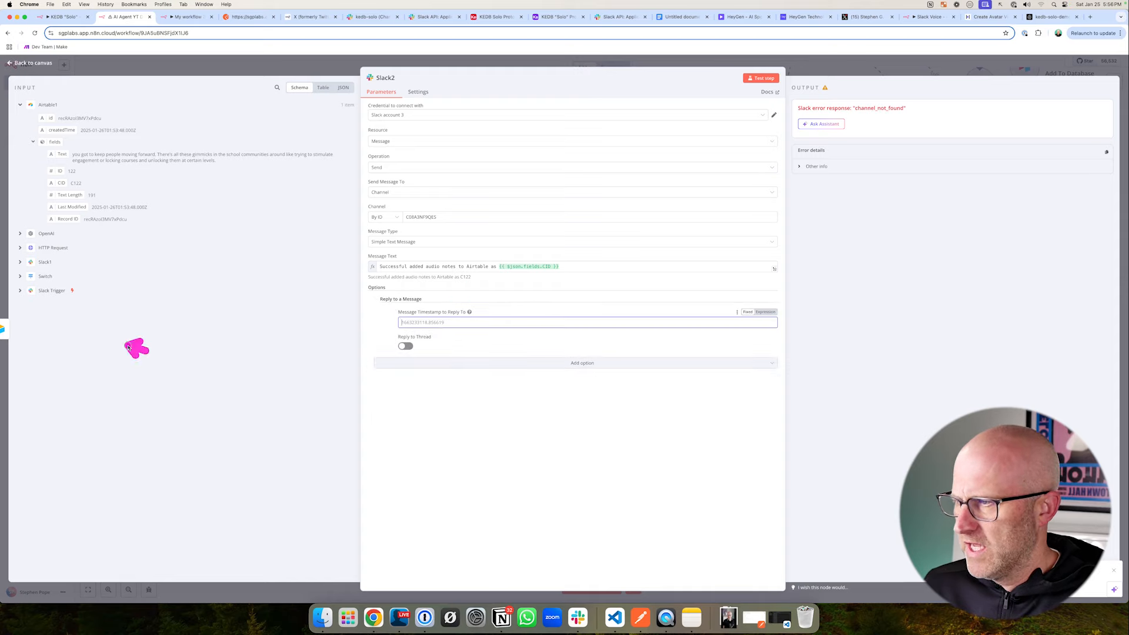
left_click(47, 291)
scroll(33, 297, "down", 5)
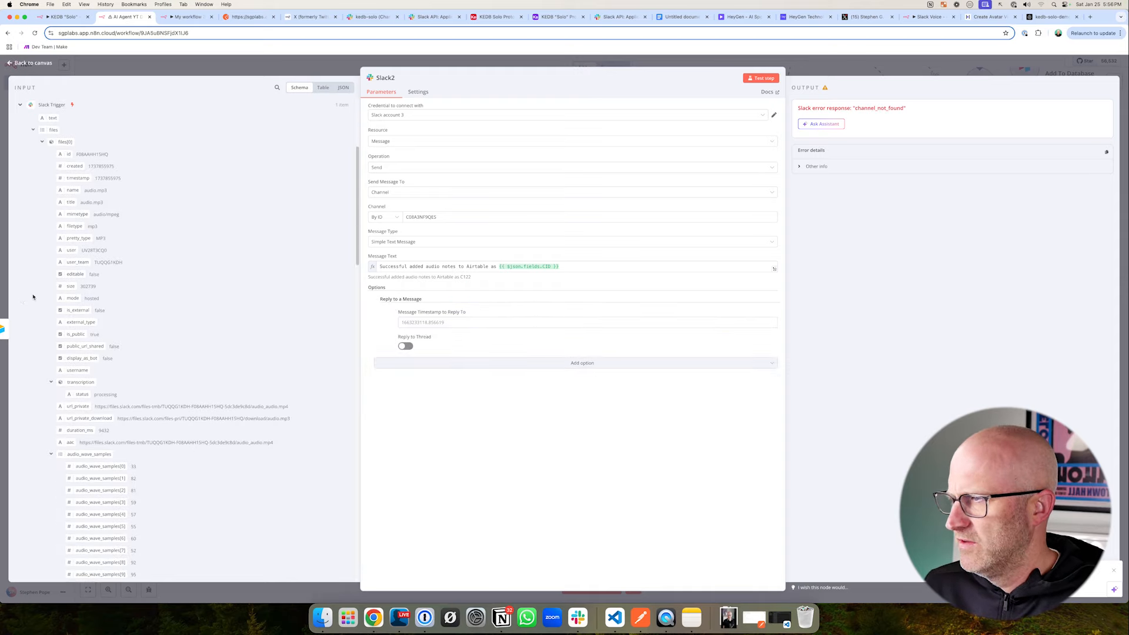
scroll(35, 303, "up", 5)
left_click(32, 316)
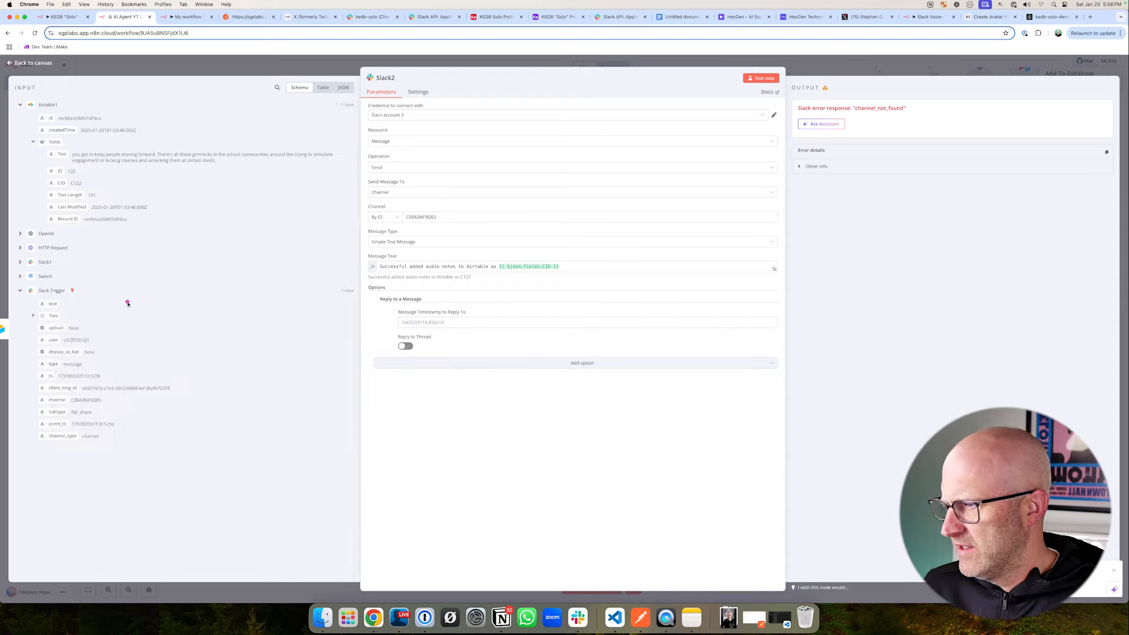
left_click_drag(51, 376, 380, 331)
left_click_drag(576, 290, 518, 314)
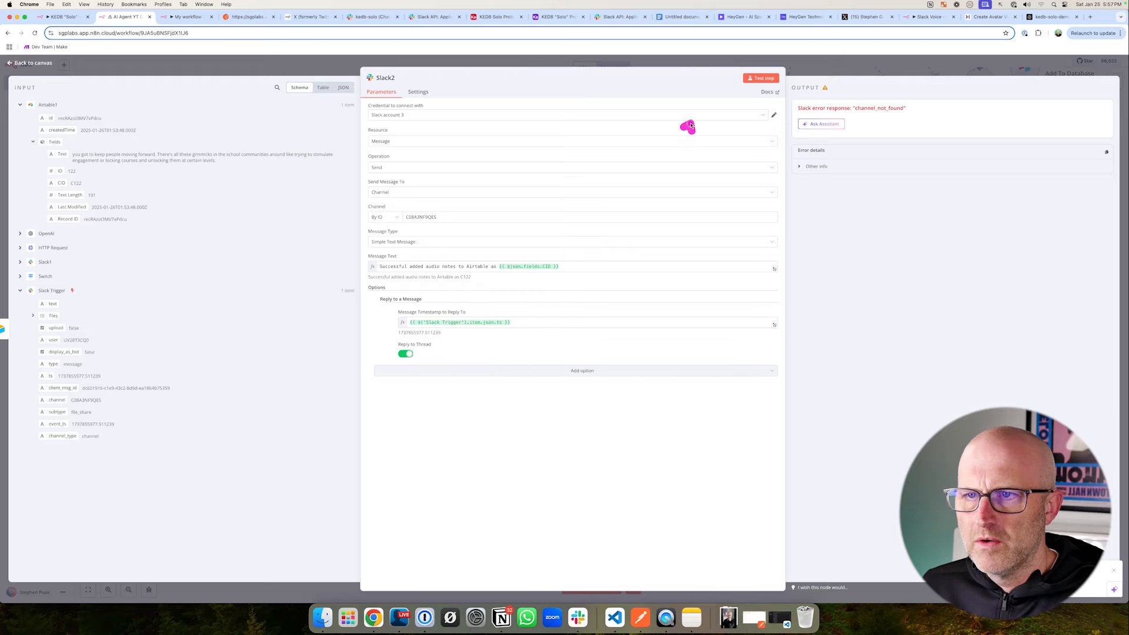
- Test the Slack message node and check its thread reply in kedb-solo and the matching record in Airtable's Content table
left_click_drag(689, 126, 742, 83)
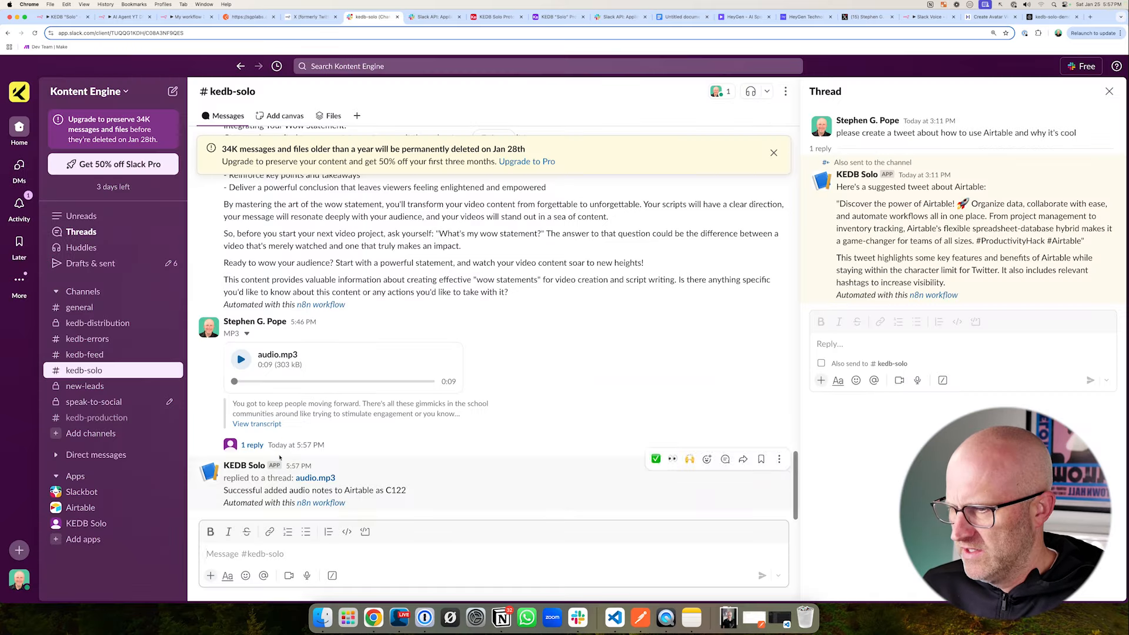
left_click_drag(277, 440, 318, 477)
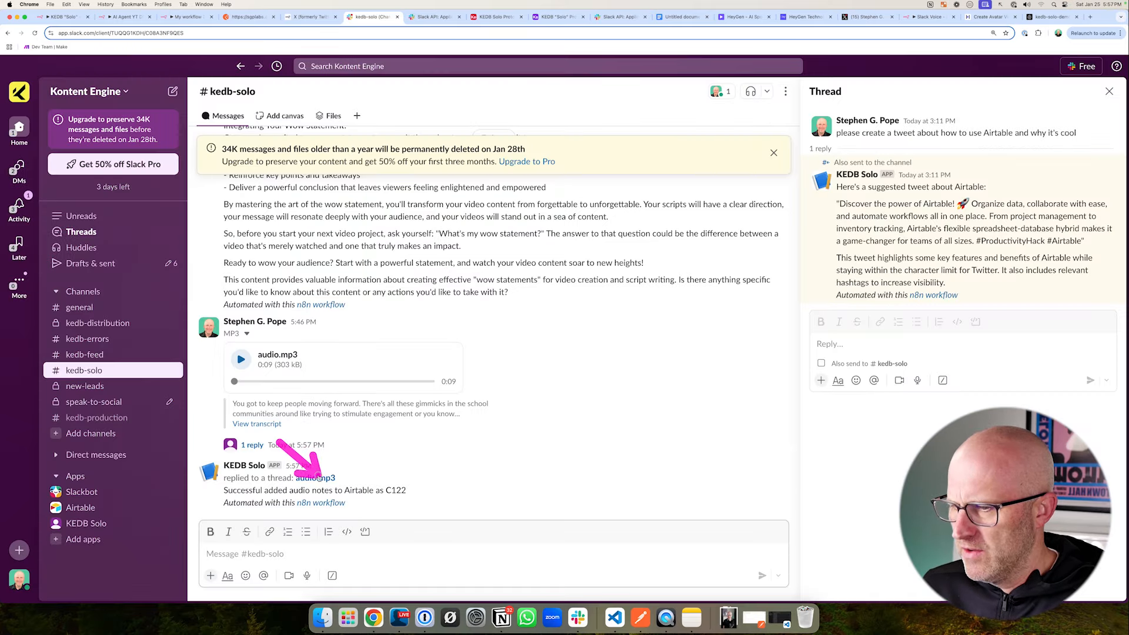
left_click_drag(369, 448, 389, 479)
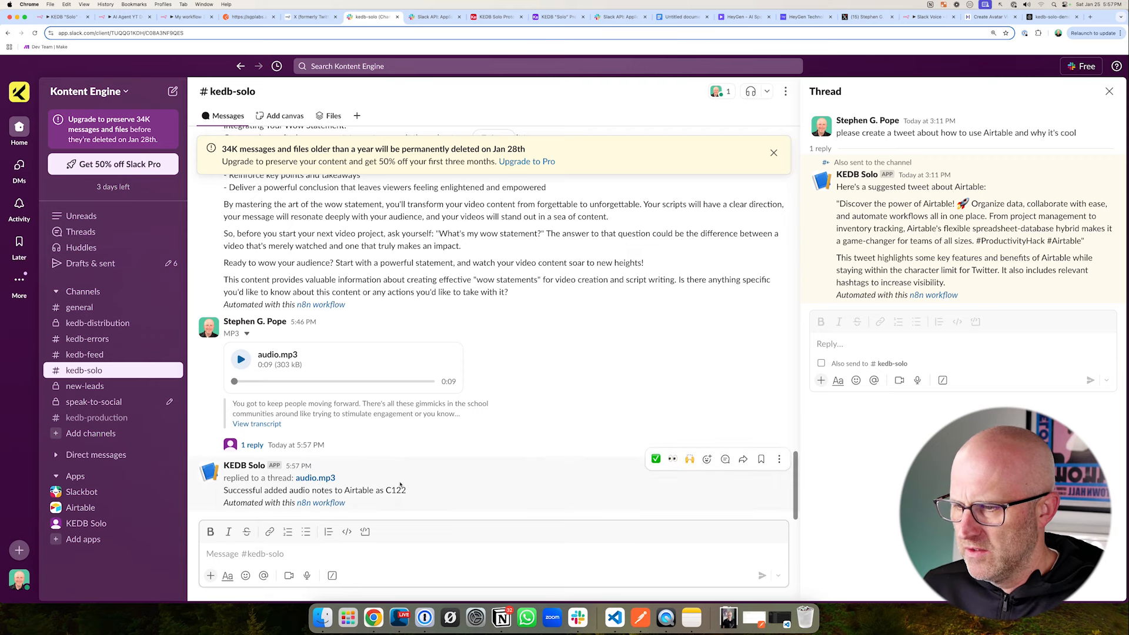
left_click(495, 17)
left_click_drag(236, 256, 216, 175)
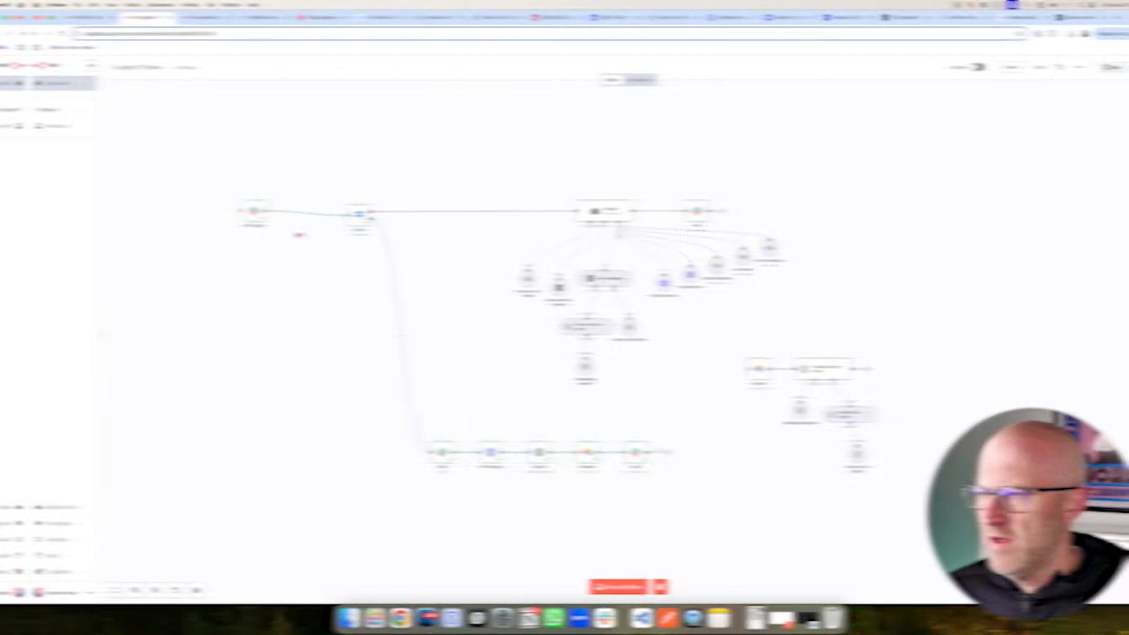
mouse_move(189, 179)
left_mouse_down()
mouse_move(408, 284)
mouse_move(912, 474)
mouse_move(951, 510)
left_mouse_up()
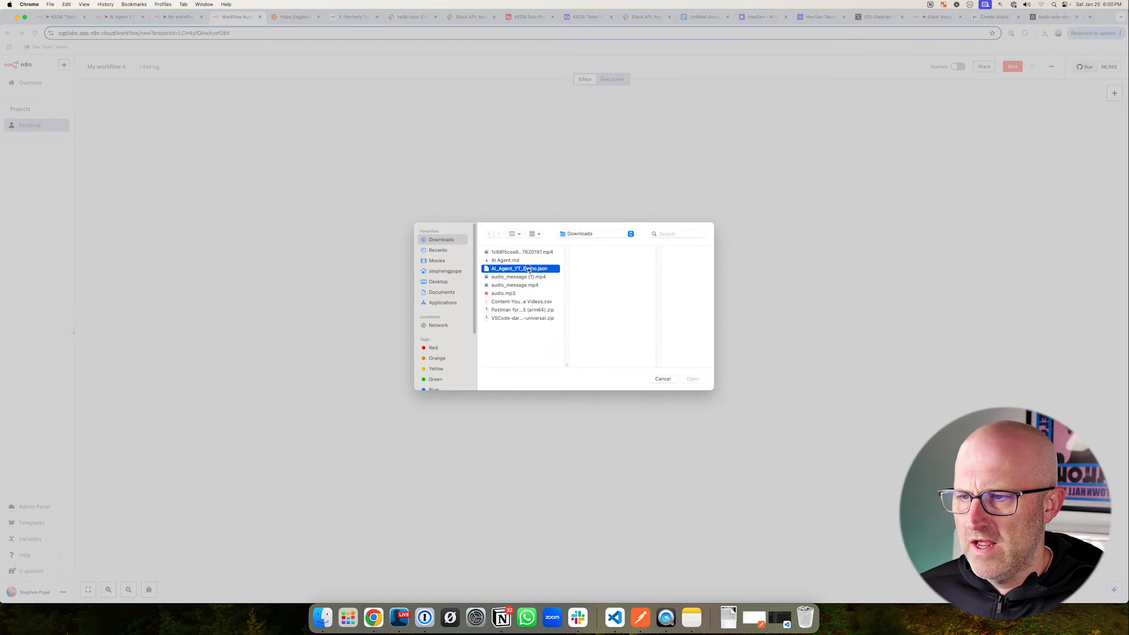
- Review the blank n8n workflow for importing, the Airtable Content table, and the tool instructions in the Google Docs document
double_click(529, 269)
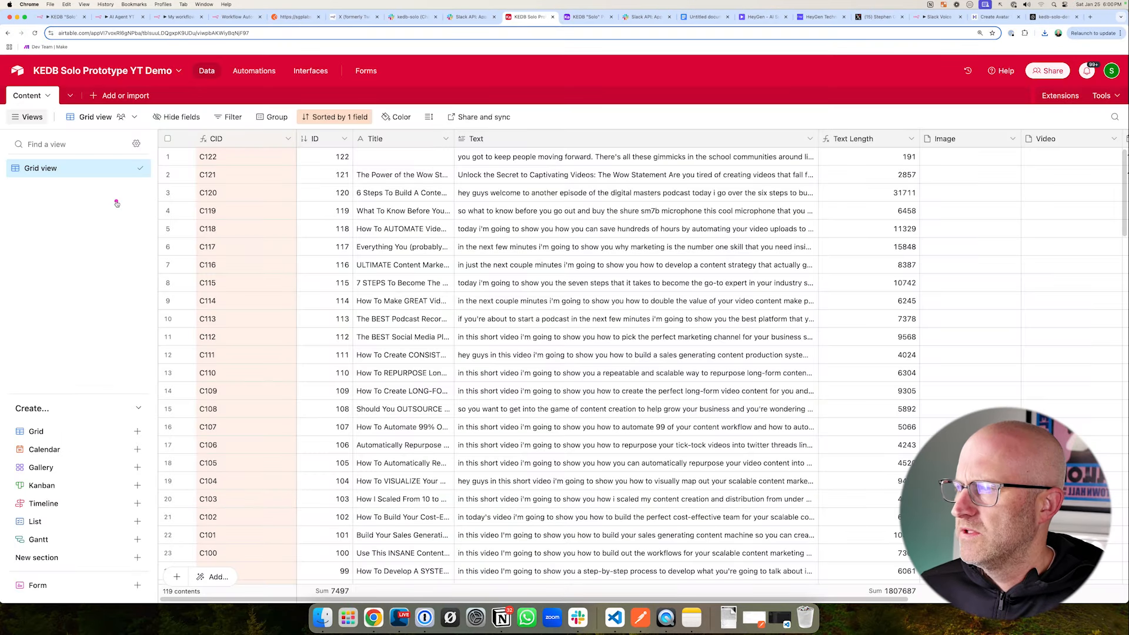
left_click_drag(113, 202, 143, 112)
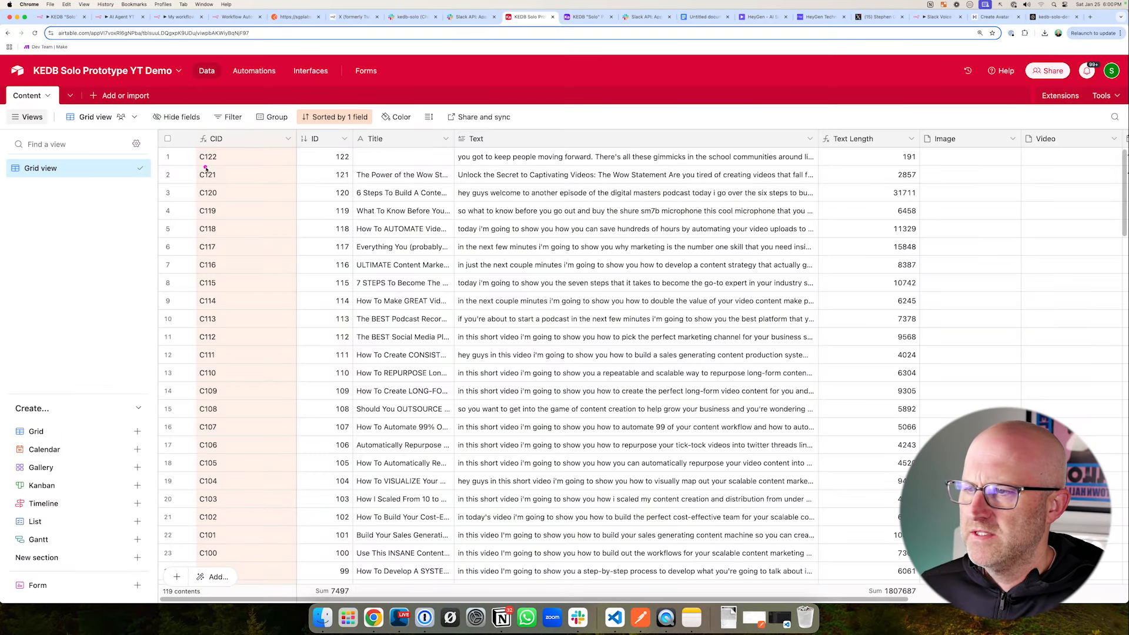
left_click_drag(203, 164, 555, 461)
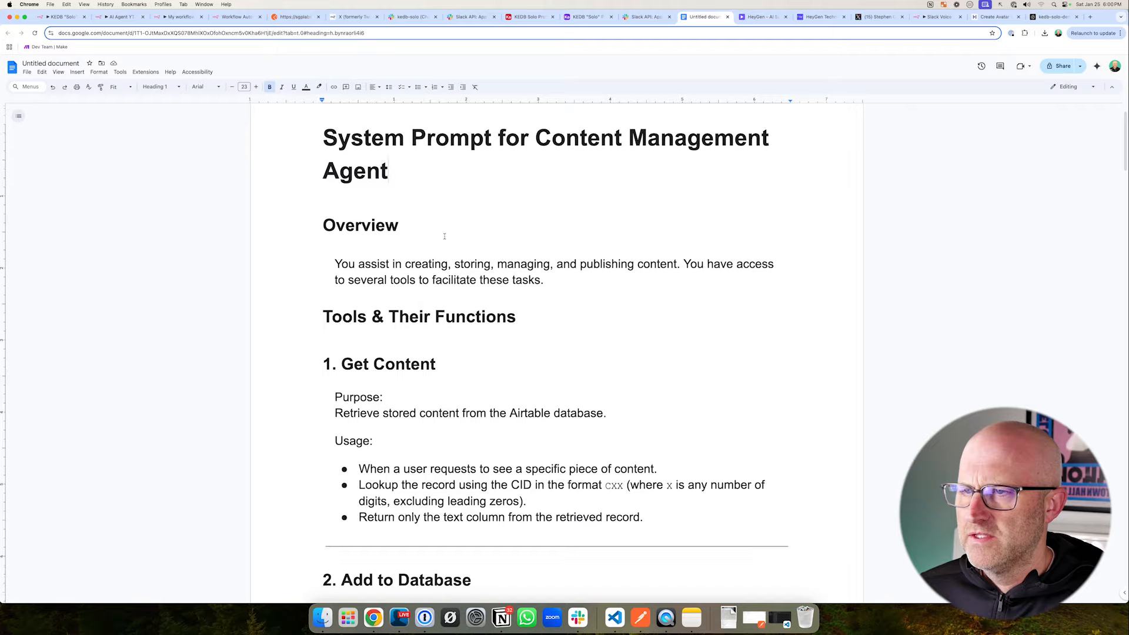
scroll(444, 236, "down", 2)
scroll(444, 237, "down", 20)
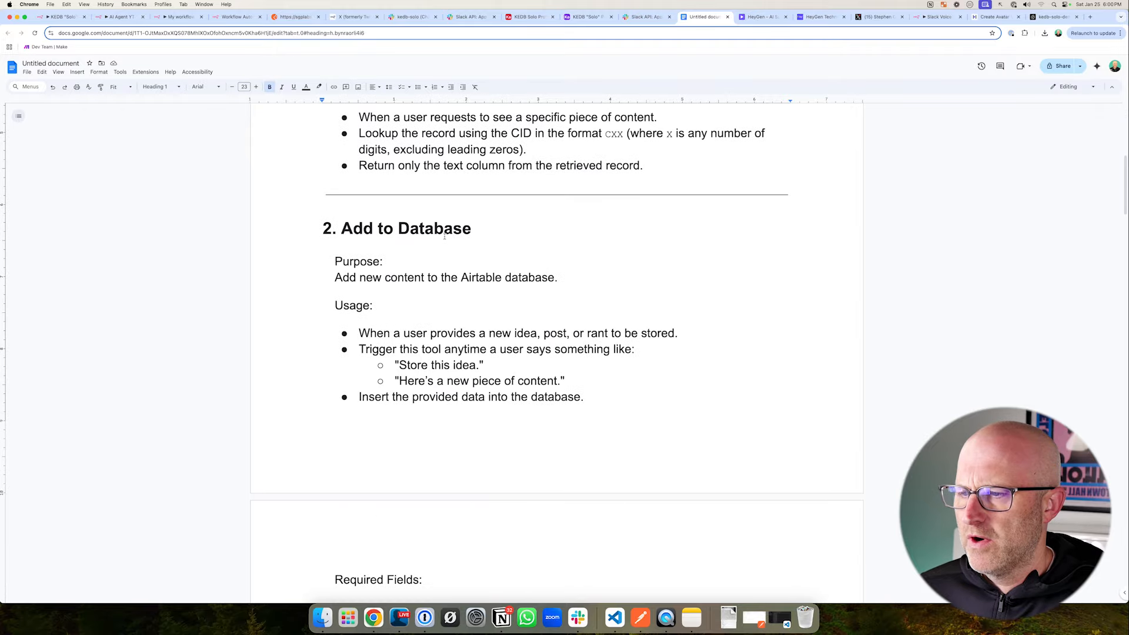
scroll(445, 236, "down", 6)
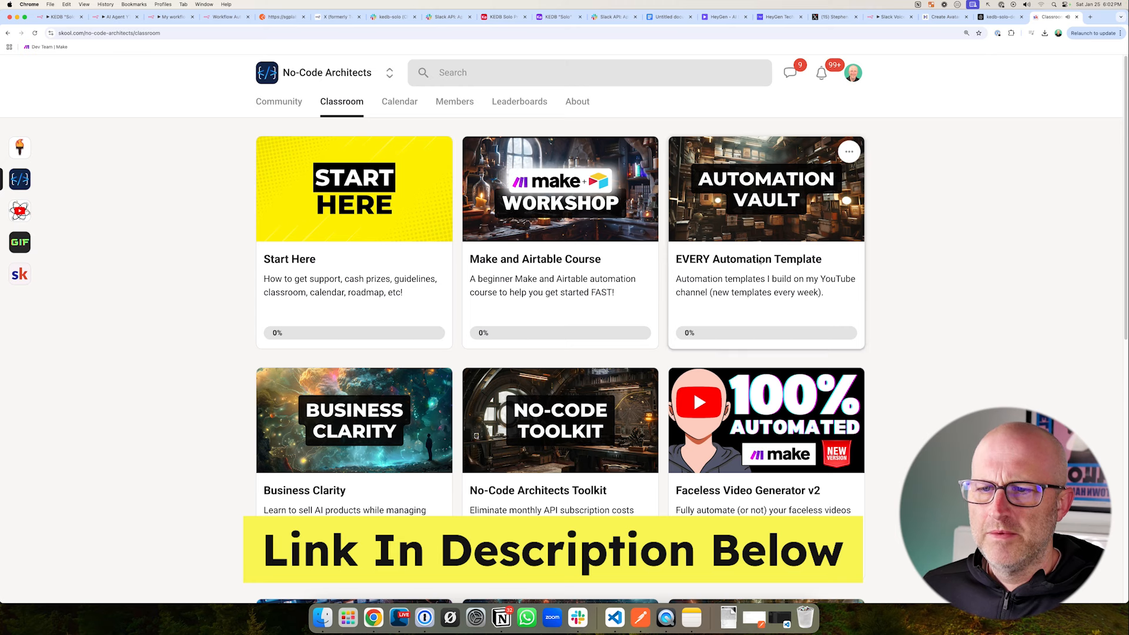
- Look through the No-Code Architects community's classroom courses and its event calendar on Skool
left_click(760, 262)
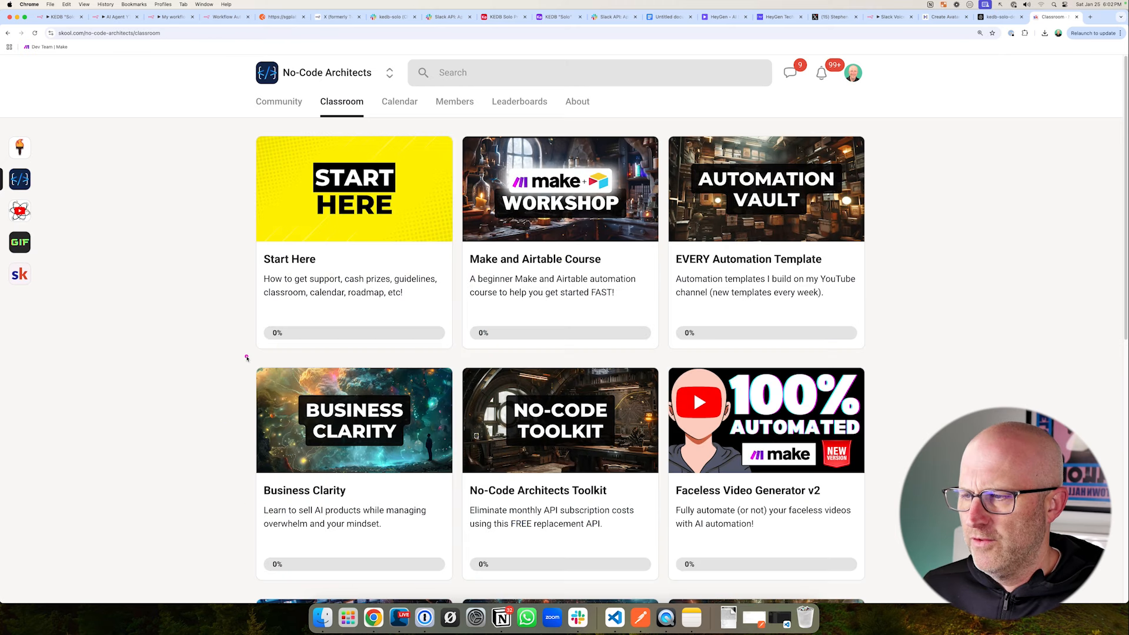
left_click_drag(238, 355, 469, 530)
left_click_drag(488, 352, 427, 388)
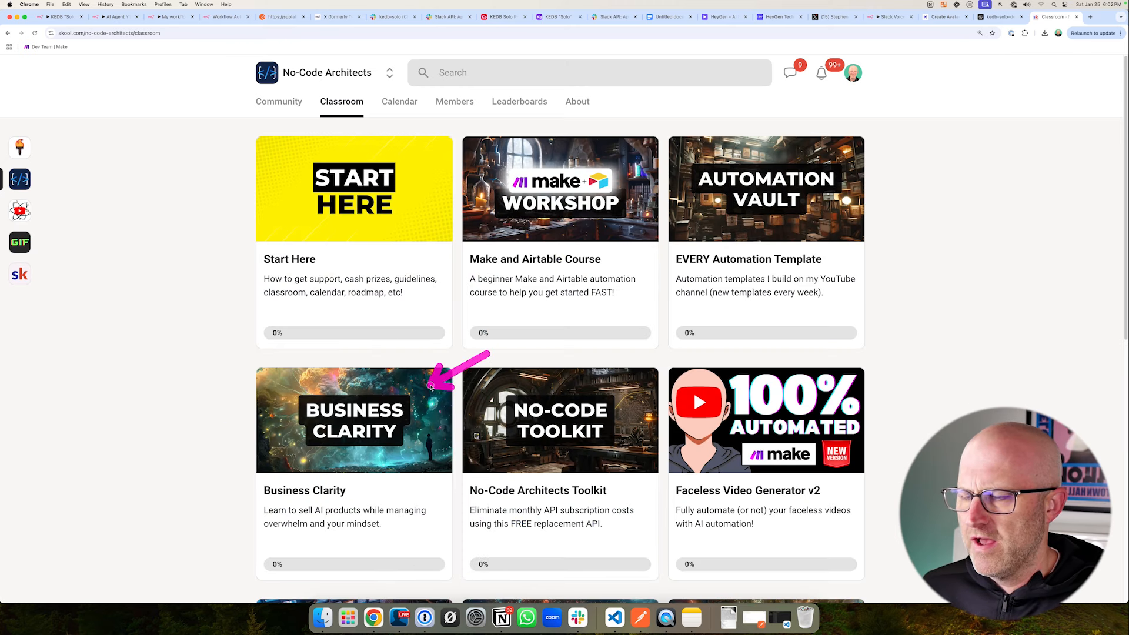
mouse_move(242, 125)
left_mouse_down()
mouse_move(340, 238)
mouse_move(839, 575)
left_mouse_up()
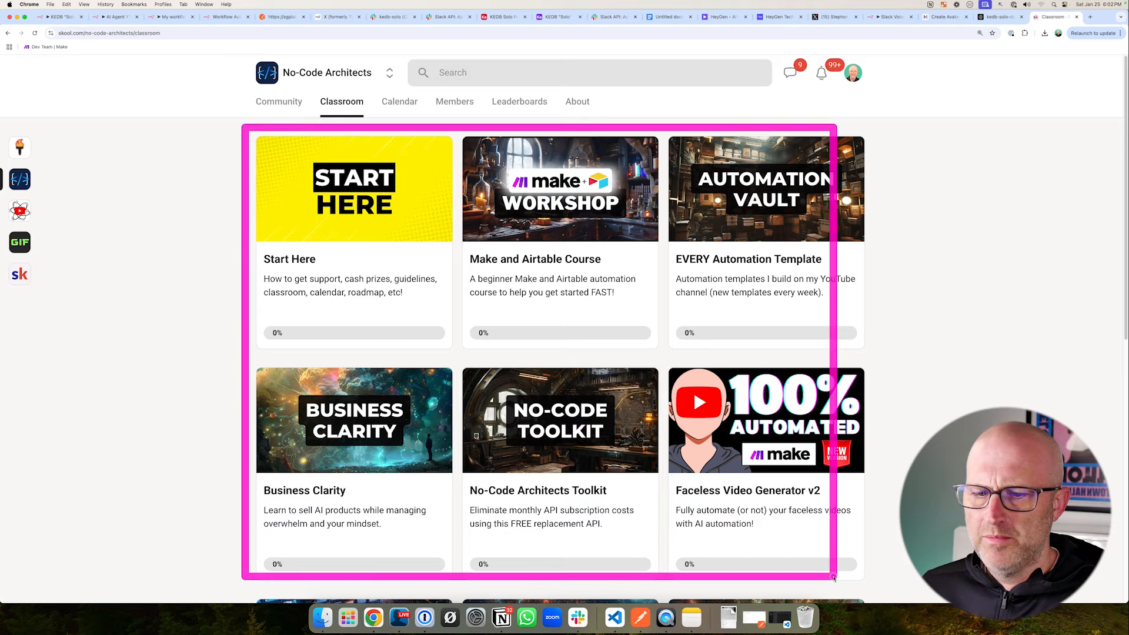
left_click(399, 101)
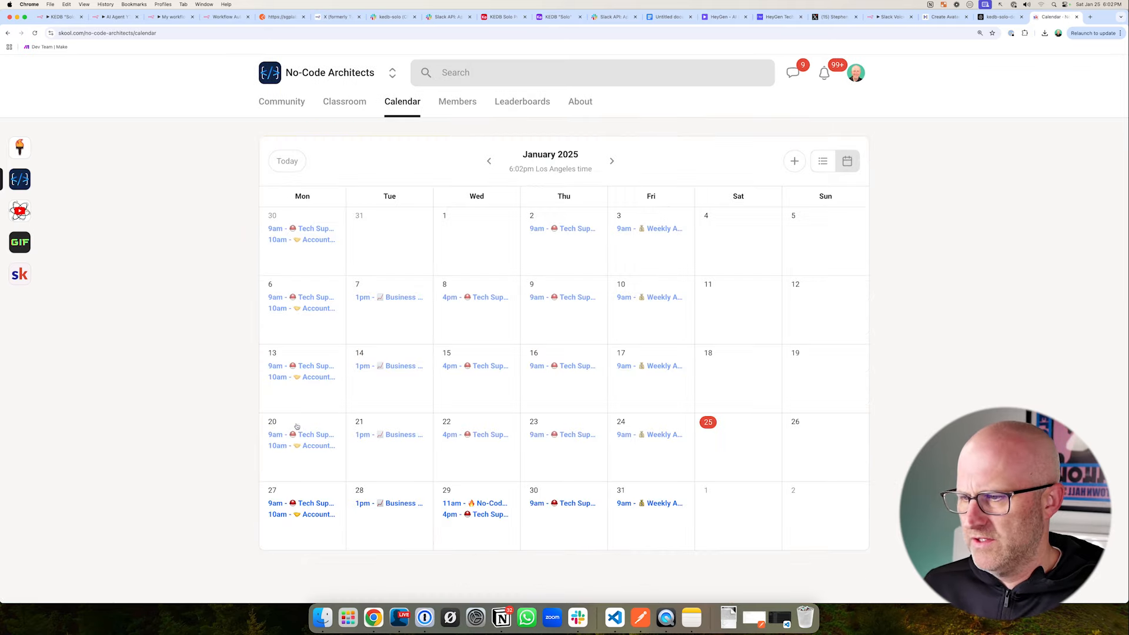